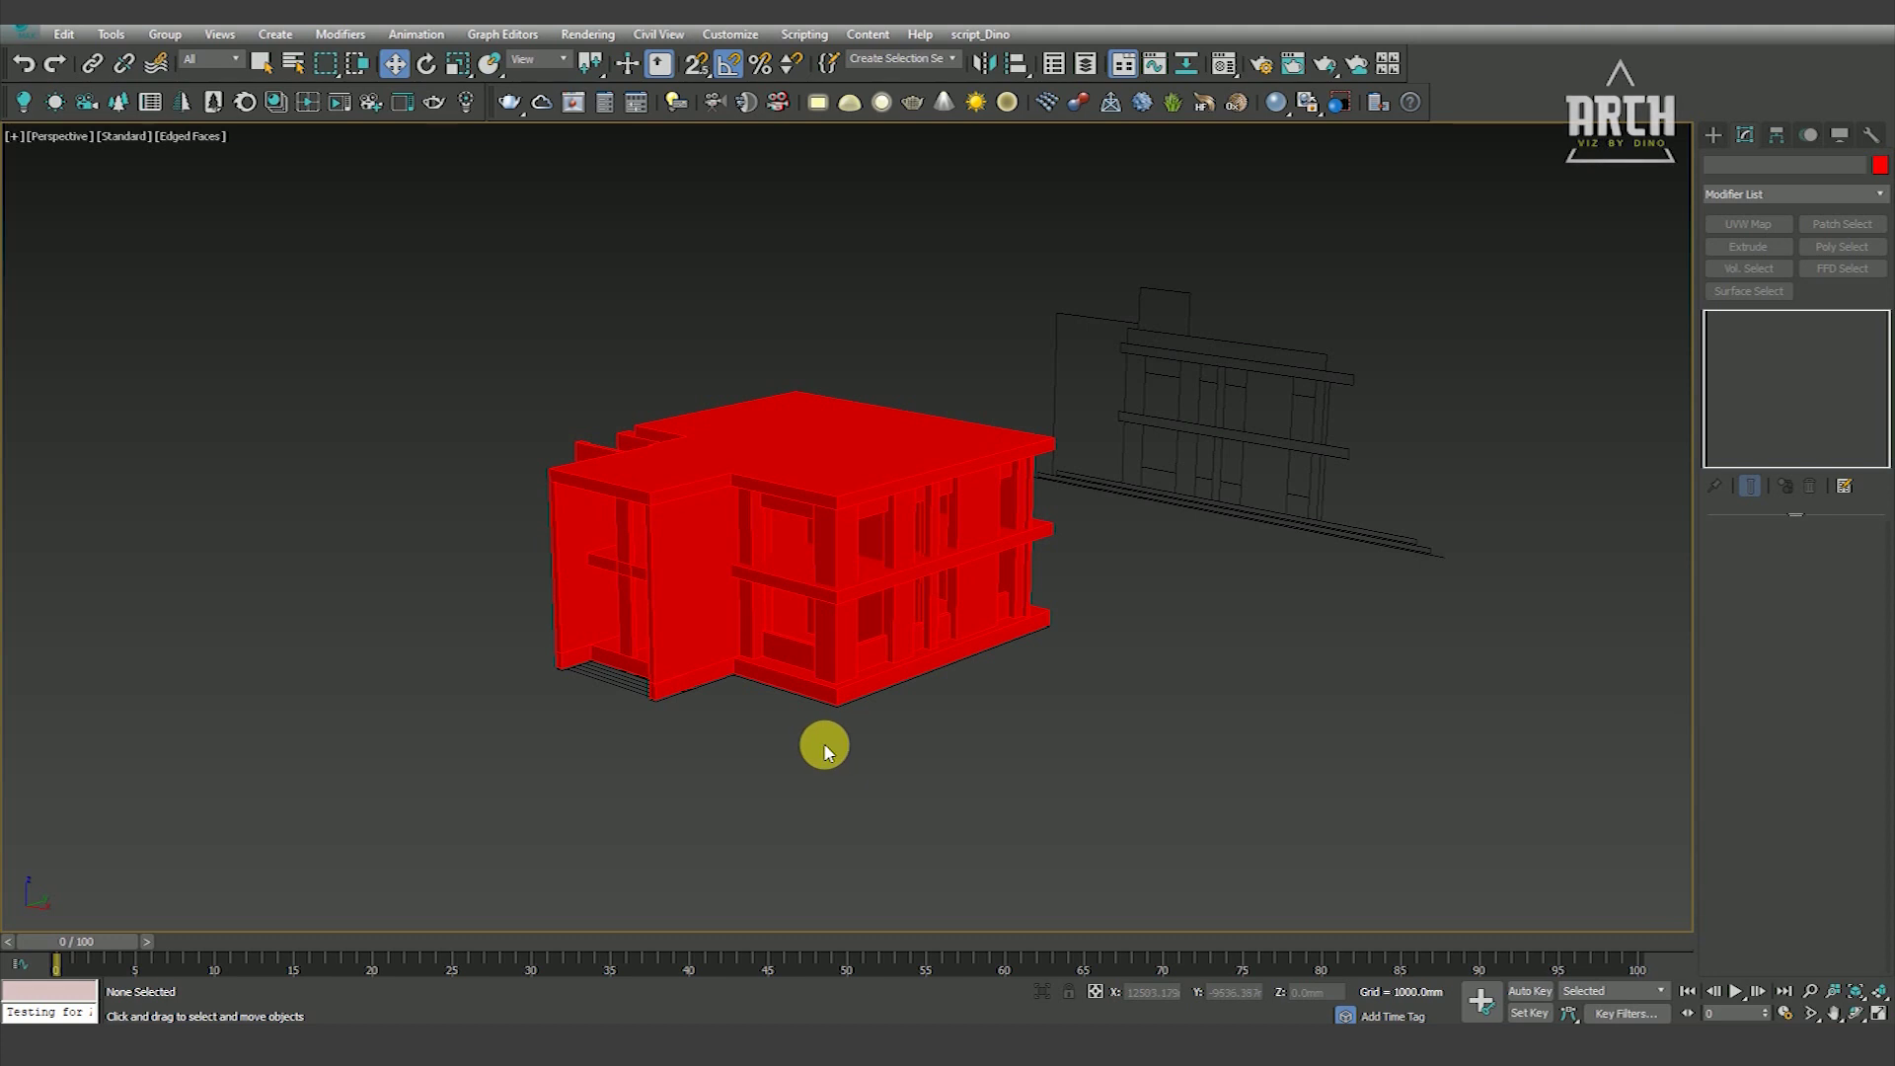
# Inspect the red building from above in wireframe, then restore shading with the grid hidden
pyautogui.click(835, 619)
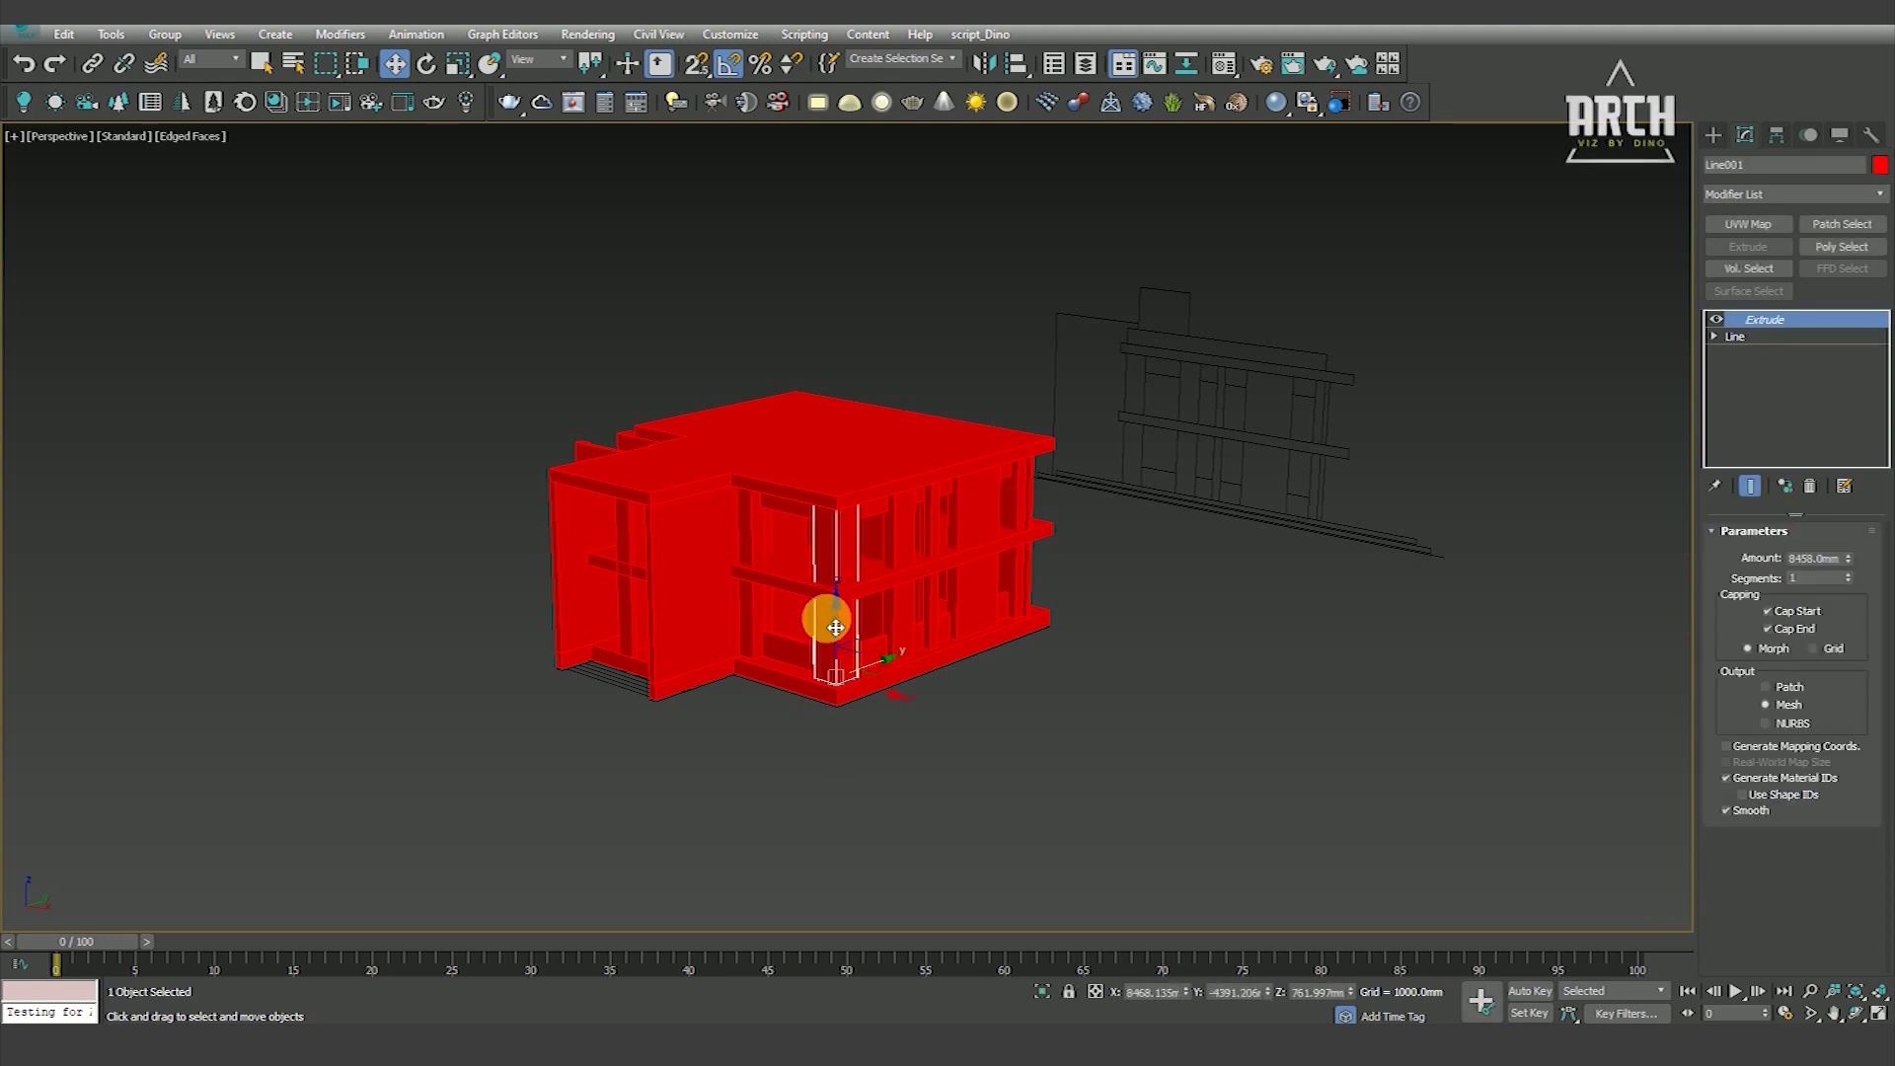
pyautogui.click(864, 753)
pyautogui.click(849, 673)
pyautogui.moveTo(845, 667)
pyautogui.keyDown('alt'); pyautogui.mouseDown(button='middle')
pyautogui.moveTo(901, 775)
pyautogui.moveTo(753, 762)
pyautogui.moveTo(1003, 761)
pyautogui.moveTo(914, 792)
pyautogui.mouseUp(button='middle'); pyautogui.keyUp('alt')
pyautogui.click(843, 755)
pyautogui.press('t')
pyautogui.scroll(-5, 863, 651)
pyautogui.press('F3')
pyautogui.scroll(-2, 866, 647)
pyautogui.press('g')
pyautogui.press('F3')
# Orbit around the building, toggling edged faces, to view it from the front
pyautogui.moveTo(868, 613)
pyautogui.keyDown('alt'); pyautogui.mouseDown(button='middle')
pyautogui.moveTo(934, 507)
pyautogui.moveTo(952, 545)
pyautogui.moveTo(1095, 495)
pyautogui.moveTo(1003, 521)
pyautogui.moveTo(972, 451)
pyautogui.moveTo(1036, 605)
pyautogui.moveTo(1229, 585)
pyautogui.moveTo(1105, 499)
pyautogui.mouseUp(button='middle'); pyautogui.keyUp('alt')
pyautogui.scroll(3, 934, 508)
pyautogui.scroll(2, 985, 534)
pyautogui.press('F4')
pyautogui.scroll(-3, 972, 451)
pyautogui.press('F4')
pyautogui.scroll(5, 1229, 585)
pyautogui.scroll(-4, 1226, 494)
pyautogui.scroll(4, 1104, 499)
pyautogui.scroll(-5, 1231, 356)
pyautogui.moveTo(1230, 355)
pyautogui.keyDown('alt'); pyautogui.mouseDown(button='middle')
pyautogui.moveTo(760, 685)
pyautogui.moveTo(927, 643)
pyautogui.moveTo(917, 665)
pyautogui.moveTo(860, 619)
pyautogui.moveTo(888, 550)
pyautogui.moveTo(880, 640)
pyautogui.moveTo(888, 626)
pyautogui.moveTo(901, 698)
pyautogui.mouseUp(button='middle'); pyautogui.keyUp('alt')
# Select the floor slab together with three of the window sills
pyautogui.click(905, 623)
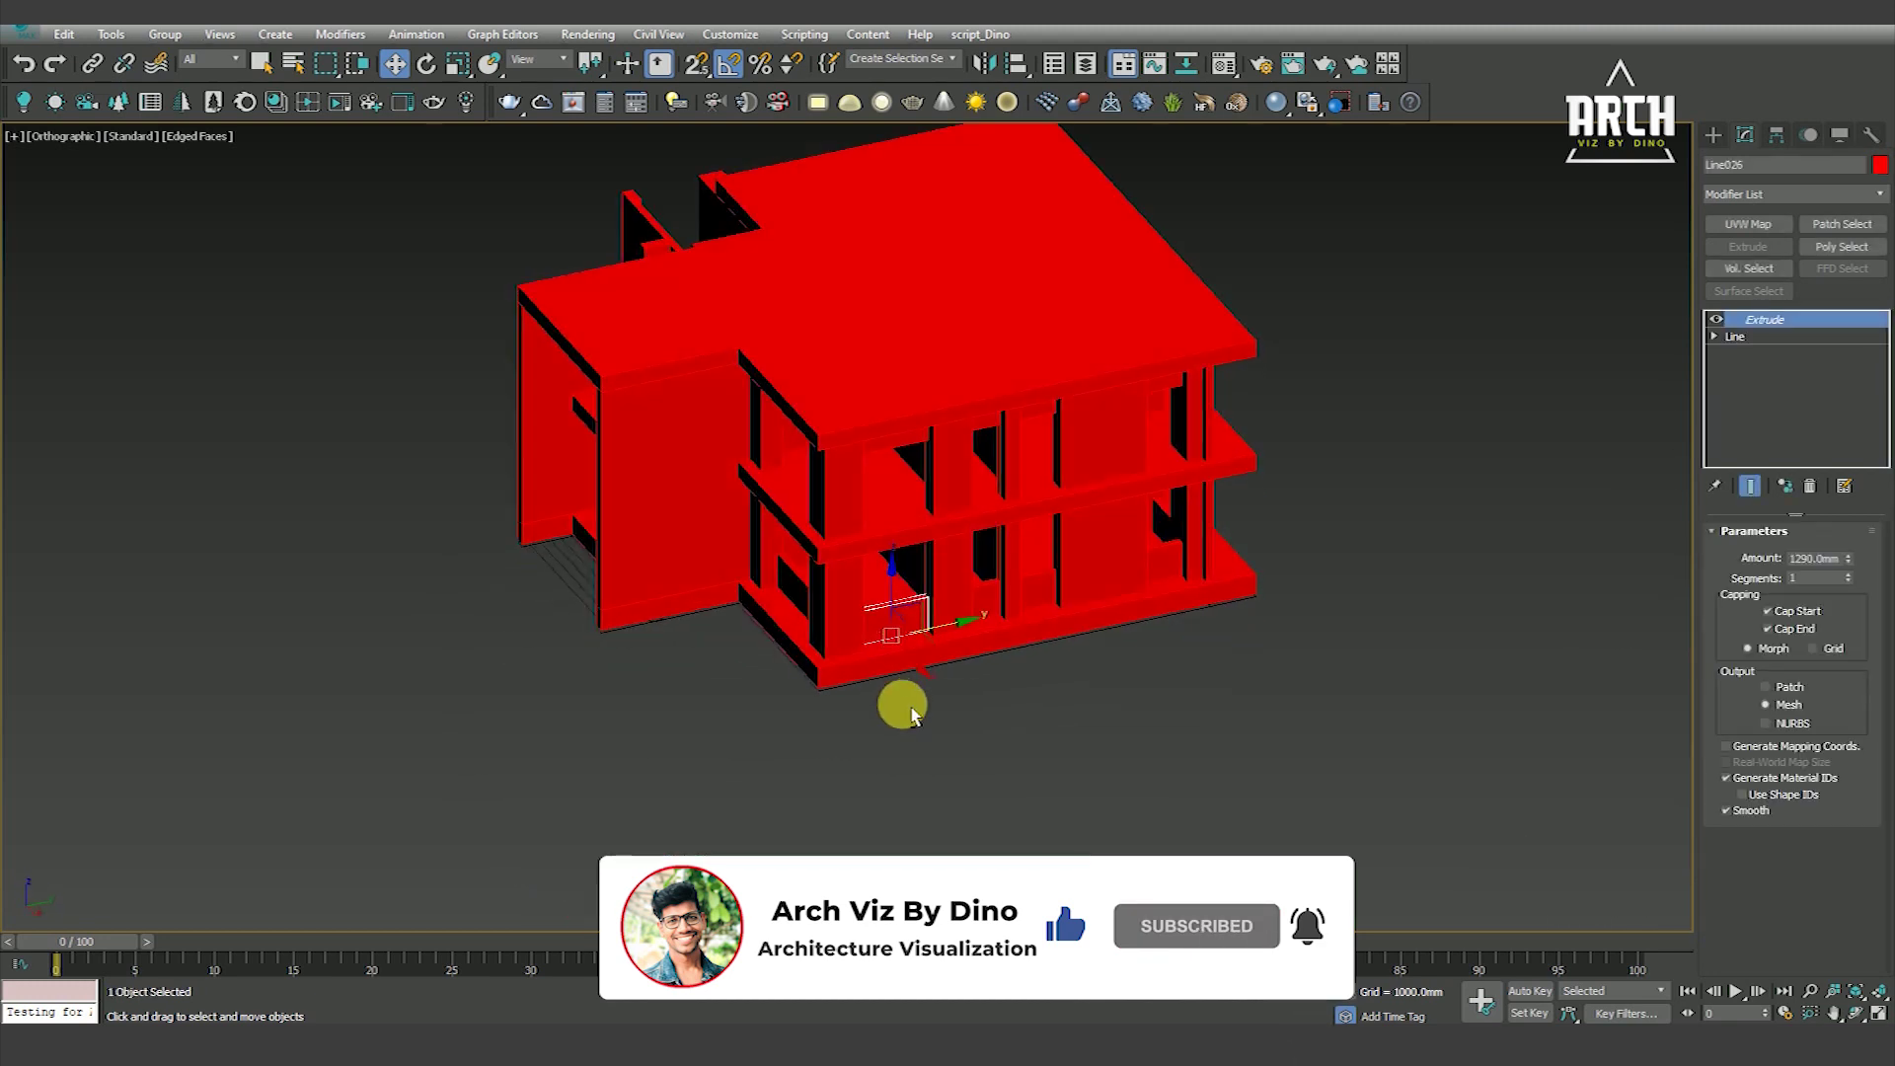
pyautogui.scroll(3, 973, 613)
pyautogui.keyDown('ctrl'); pyautogui.click(1020, 588); pyautogui.keyUp('ctrl')
pyautogui.keyDown('ctrl'); pyautogui.click(940, 470); pyautogui.keyUp('ctrl')
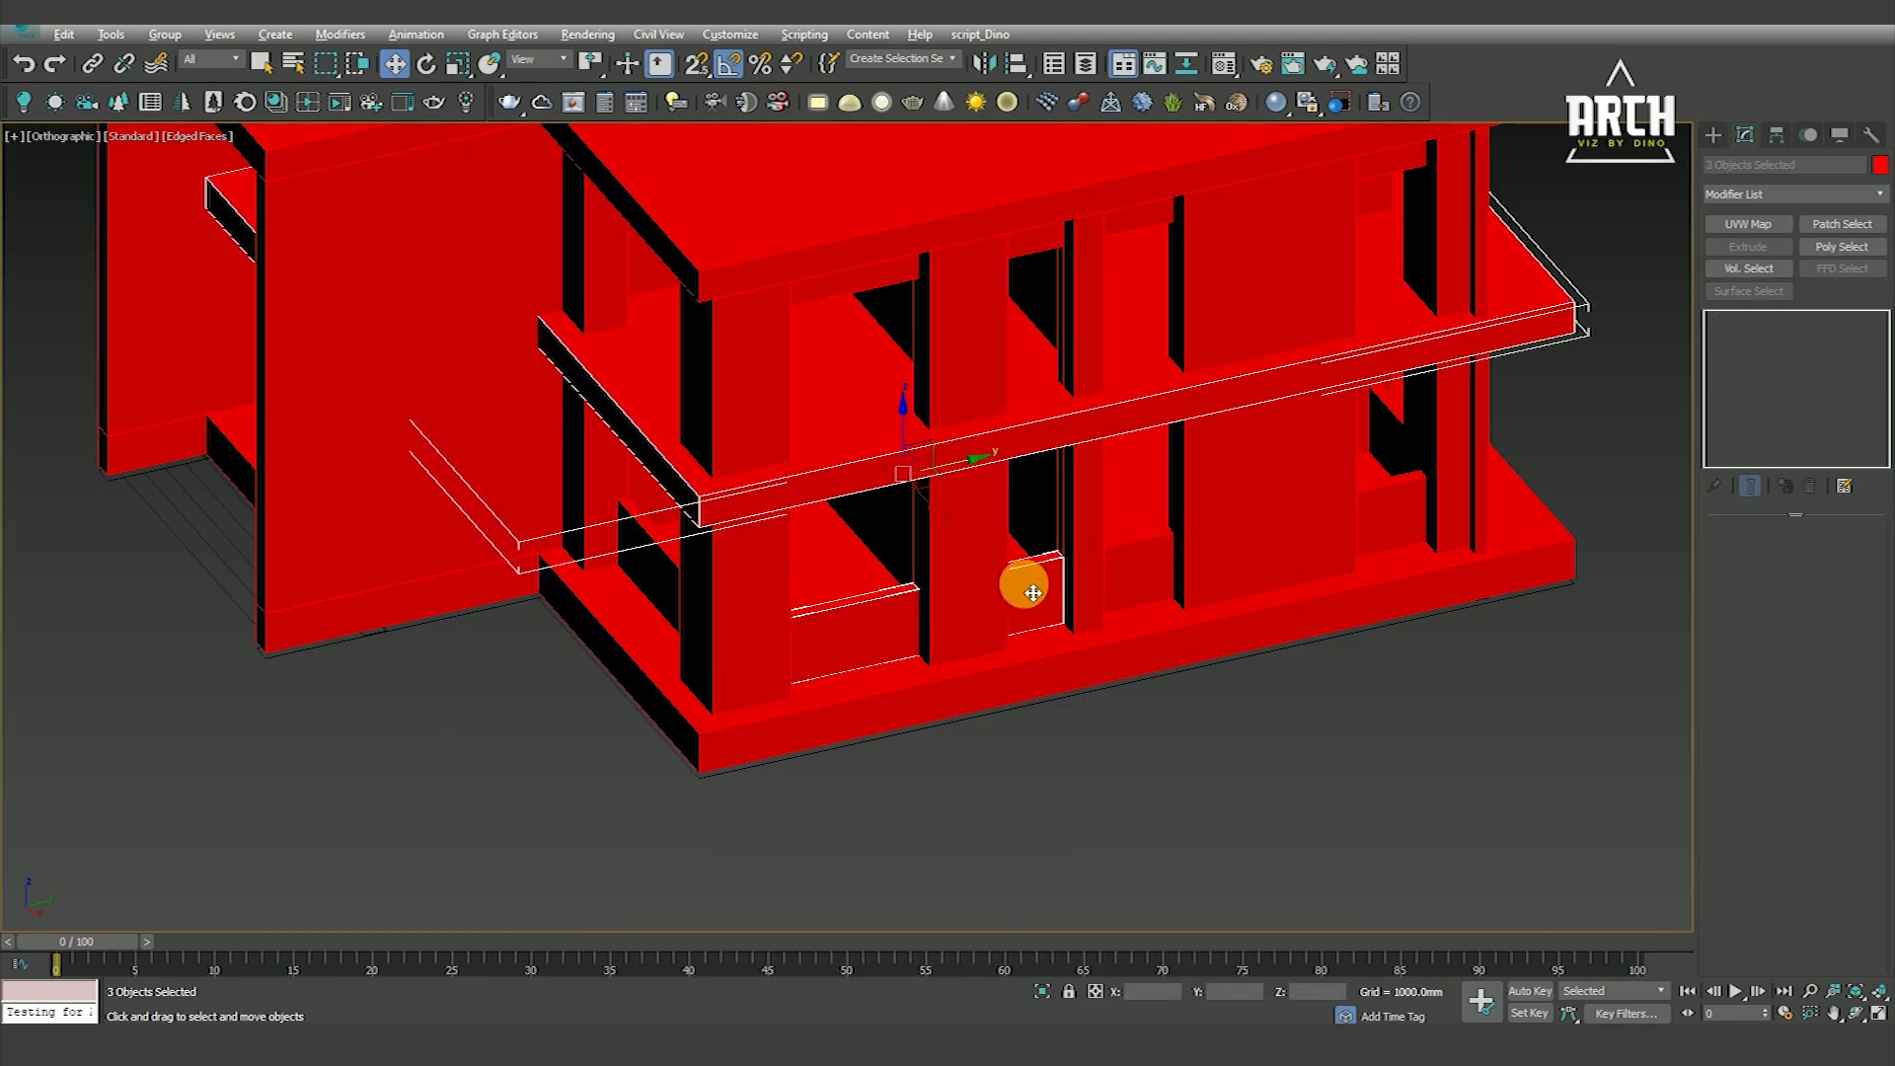
pyautogui.keyDown('alt'); pyautogui.moveTo(1016, 580); pyautogui.dragTo(923, 550, button='middle'); pyautogui.keyUp('alt')
pyautogui.keyDown('ctrl'); pyautogui.click(1142, 591); pyautogui.keyUp('ctrl')
pyautogui.keyDown('alt'); pyautogui.moveTo(1388, 423); pyautogui.dragTo(1173, 487, button='middle'); pyautogui.keyUp('alt')
# Add the last sill, isolate the selection and frame it in a gridless Left view
pyautogui.keyDown('ctrl'); pyautogui.click(1173, 486); pyautogui.keyUp('ctrl')
pyautogui.hotkey('alt', 'q')
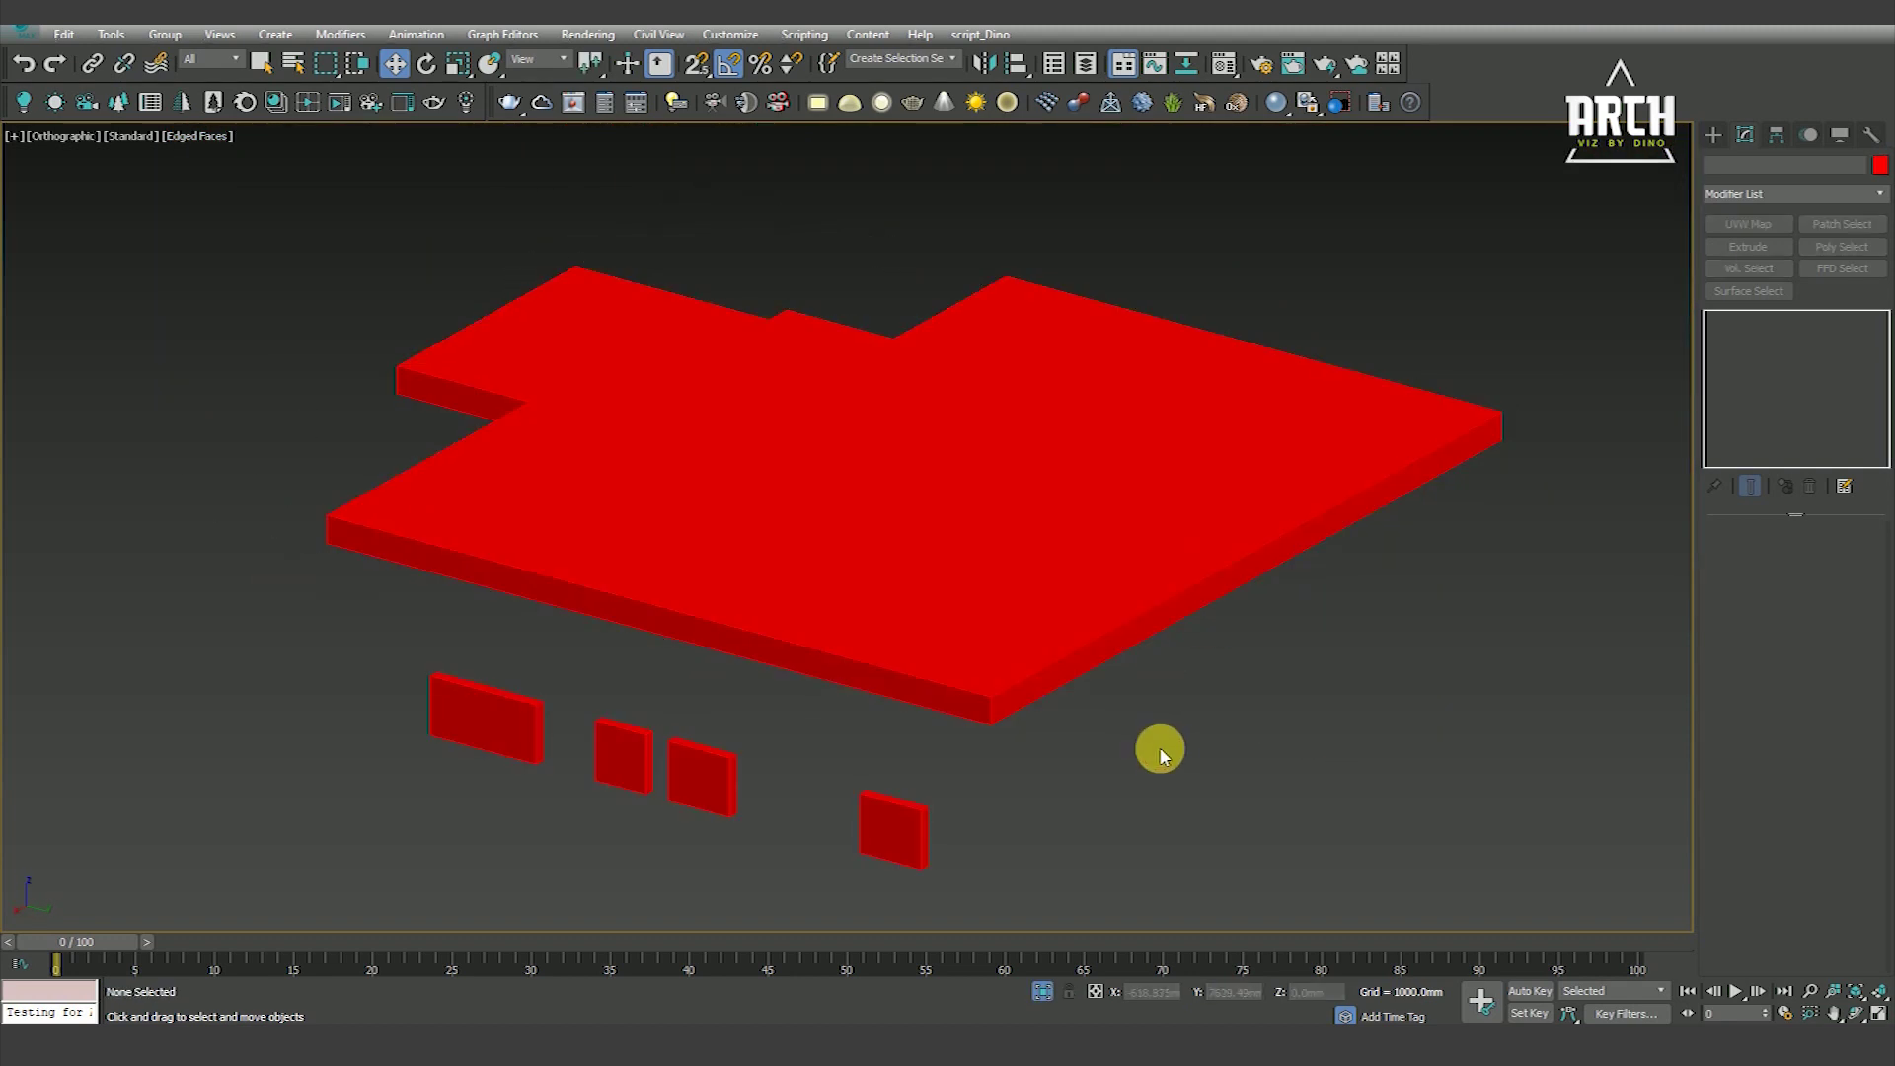
pyautogui.press('l')
pyautogui.press('F3')
pyautogui.click(1113, 677)
pyautogui.scroll(5, 1105, 681)
pyautogui.press('z')
pyautogui.scroll(-3, 1075, 656)
pyautogui.scroll(2, 1060, 649)
pyautogui.press('g')
pyautogui.scroll(2, 901, 477)
pyautogui.press('F3')
pyautogui.press('F3')
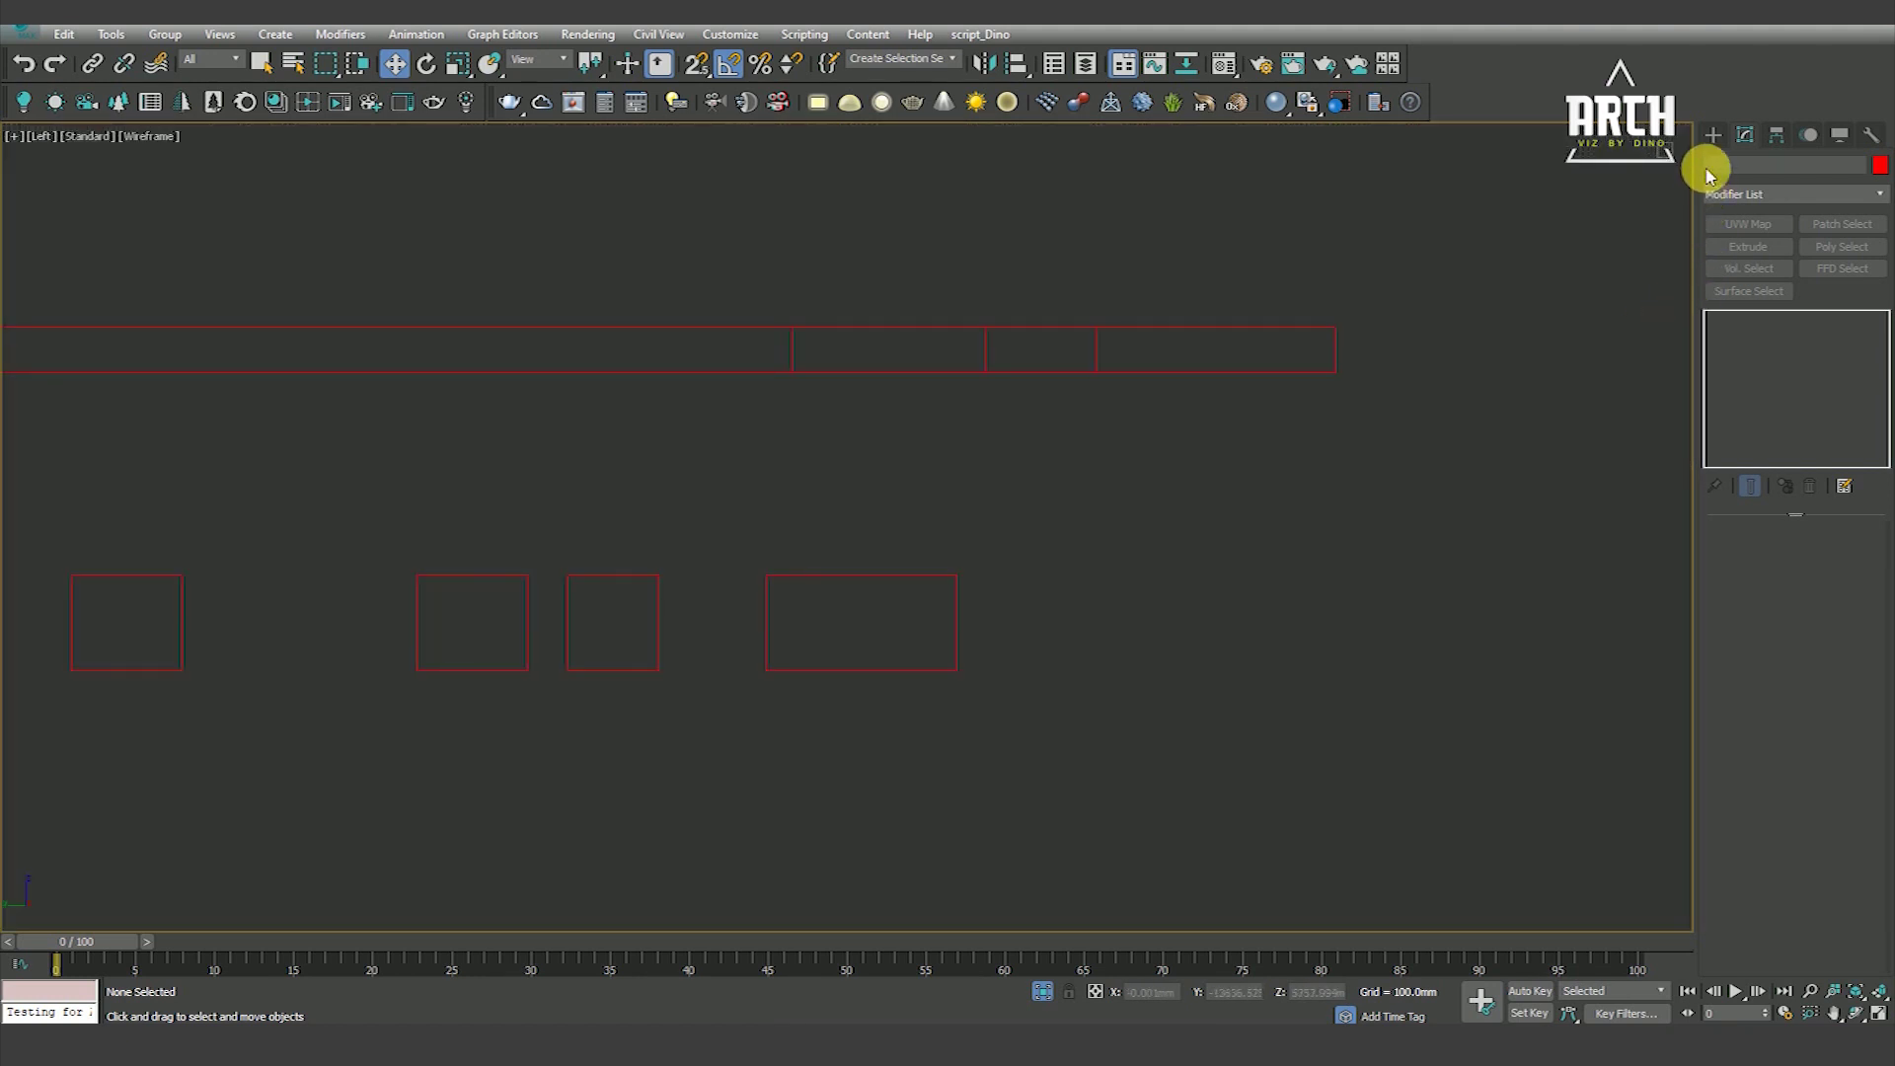
# Draw a vertex-snapped rectangle in a new colour across the window opening
pyautogui.click(1713, 135)
pyautogui.click(1827, 270)
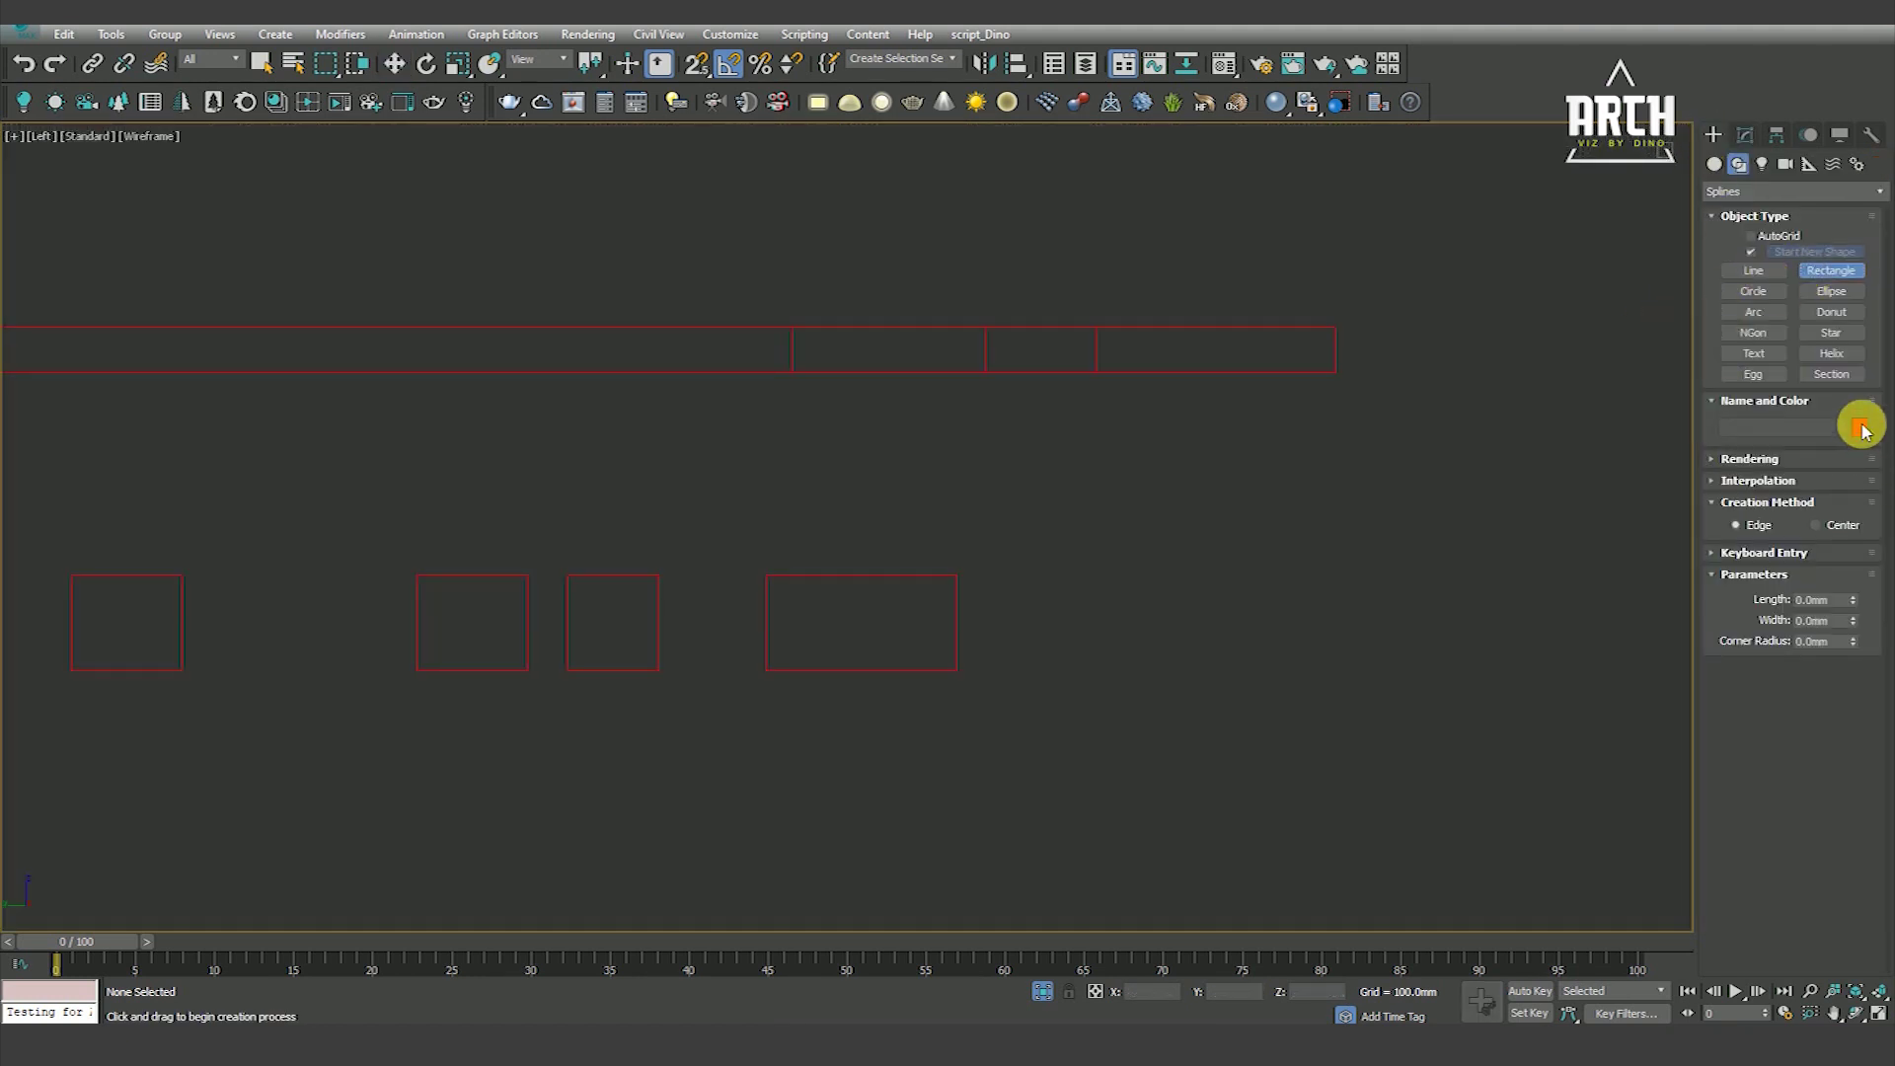
pyautogui.click(1860, 427)
pyautogui.click(1502, 651)
pyautogui.press('s')
pyautogui.moveTo(793, 385); pyautogui.dragTo(959, 604)
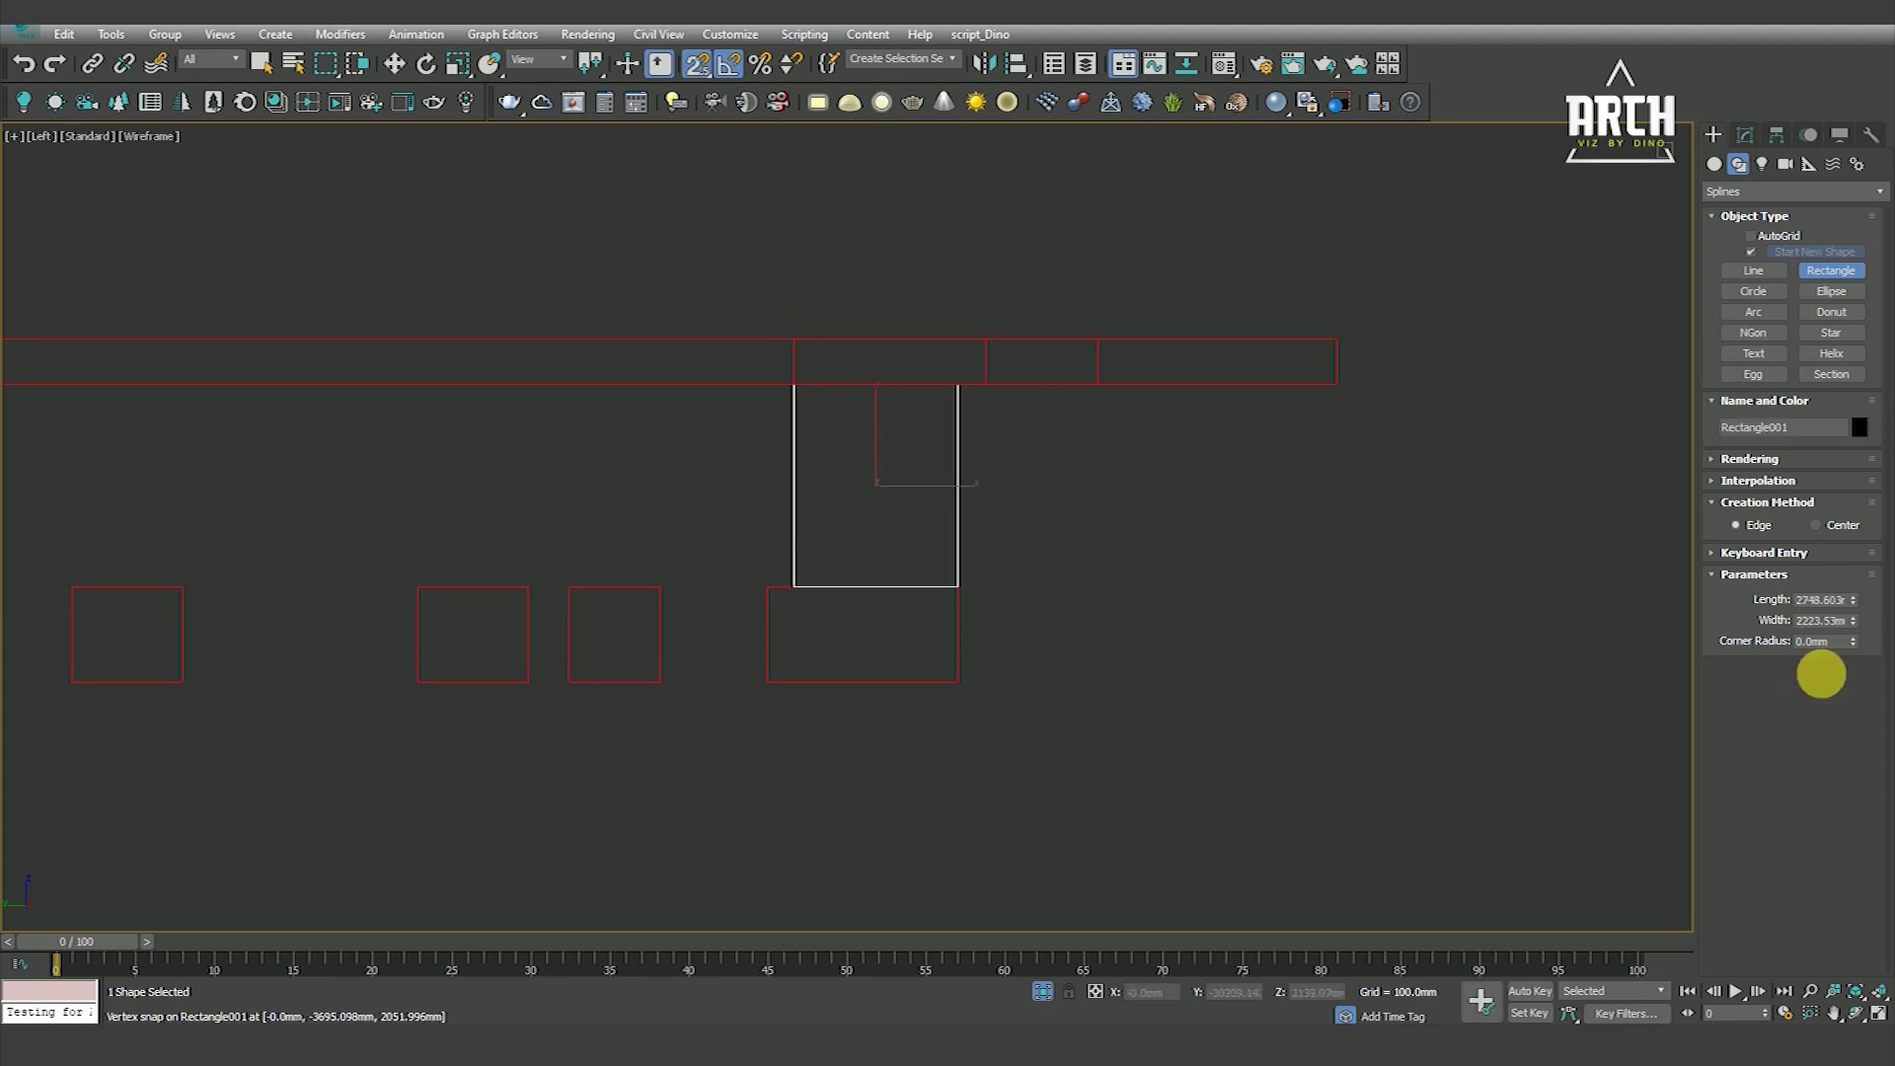
pyautogui.moveTo(1848, 622); pyautogui.dragTo(1848, 642)
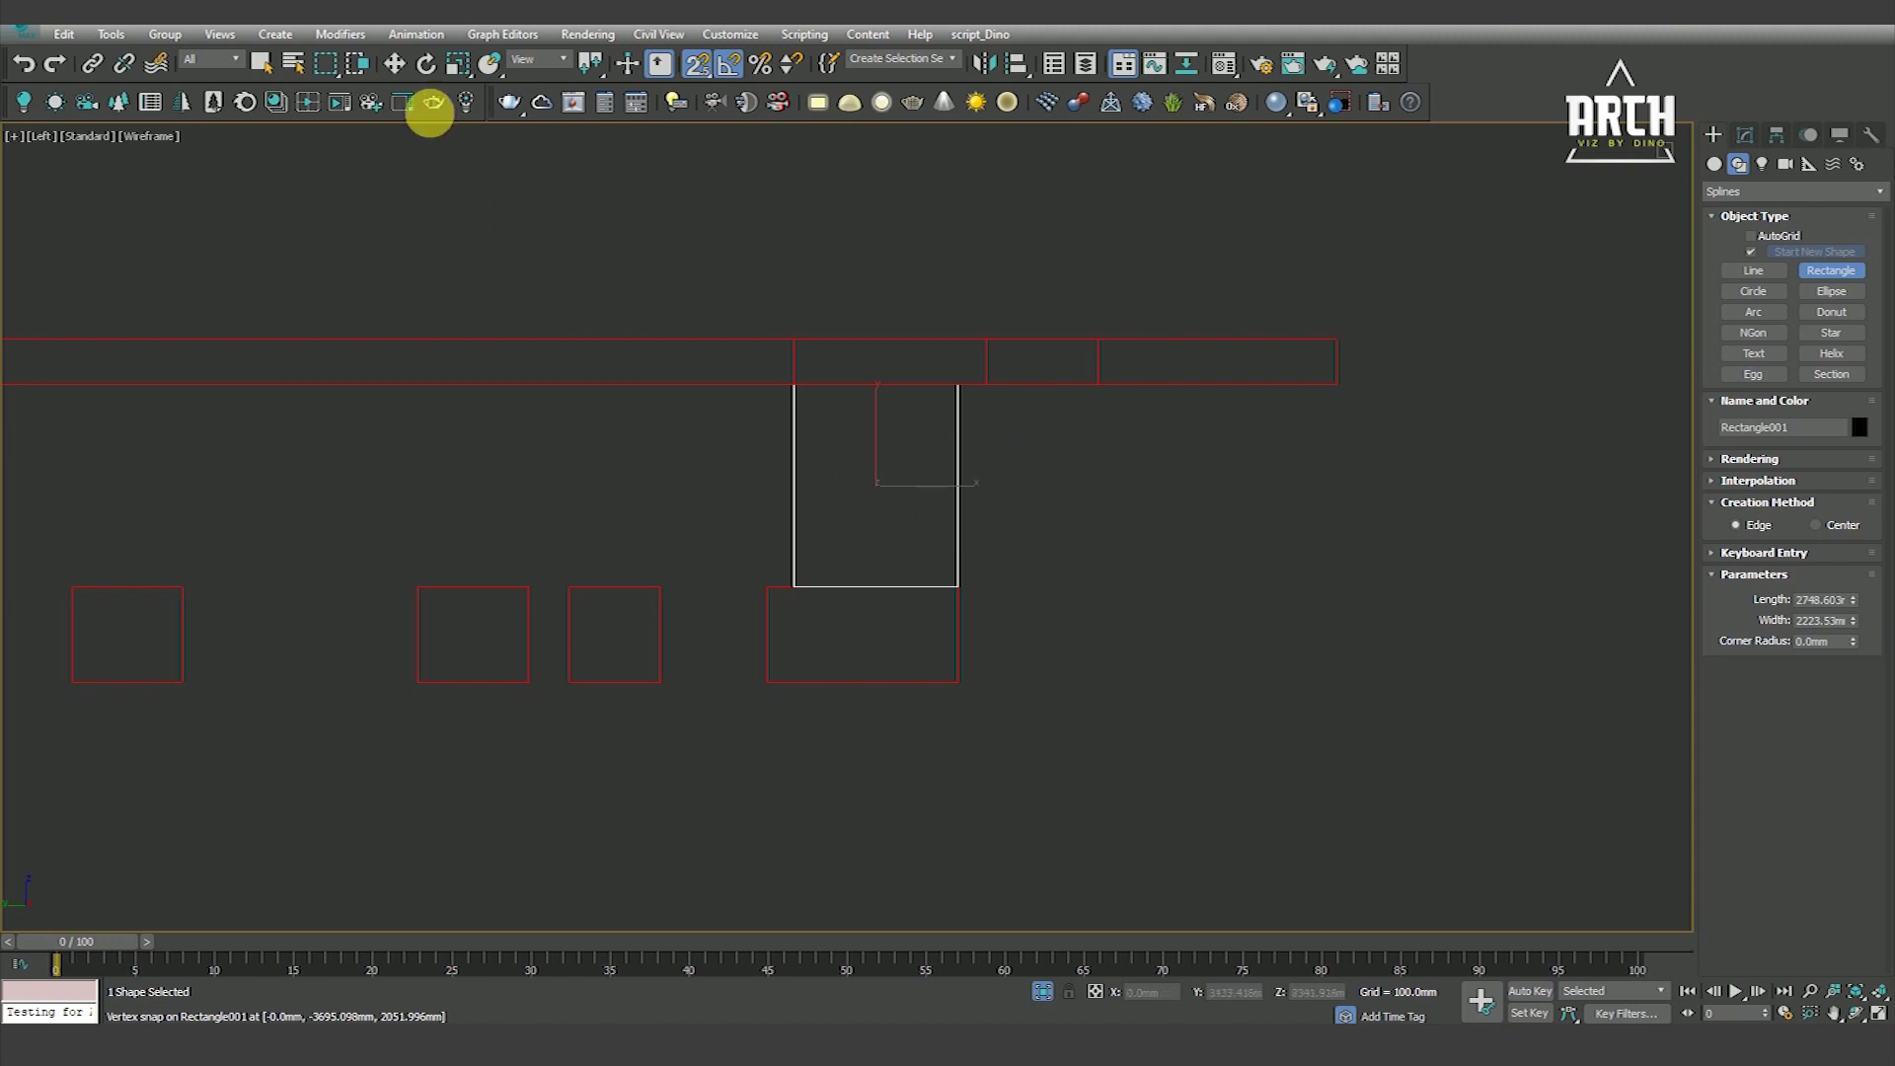
# Convert the rectangle to an editable spline with Corner vertices, snapping its left edge to the opening
pyautogui.rightClick(1167, 407)
pyautogui.click(1332, 646)
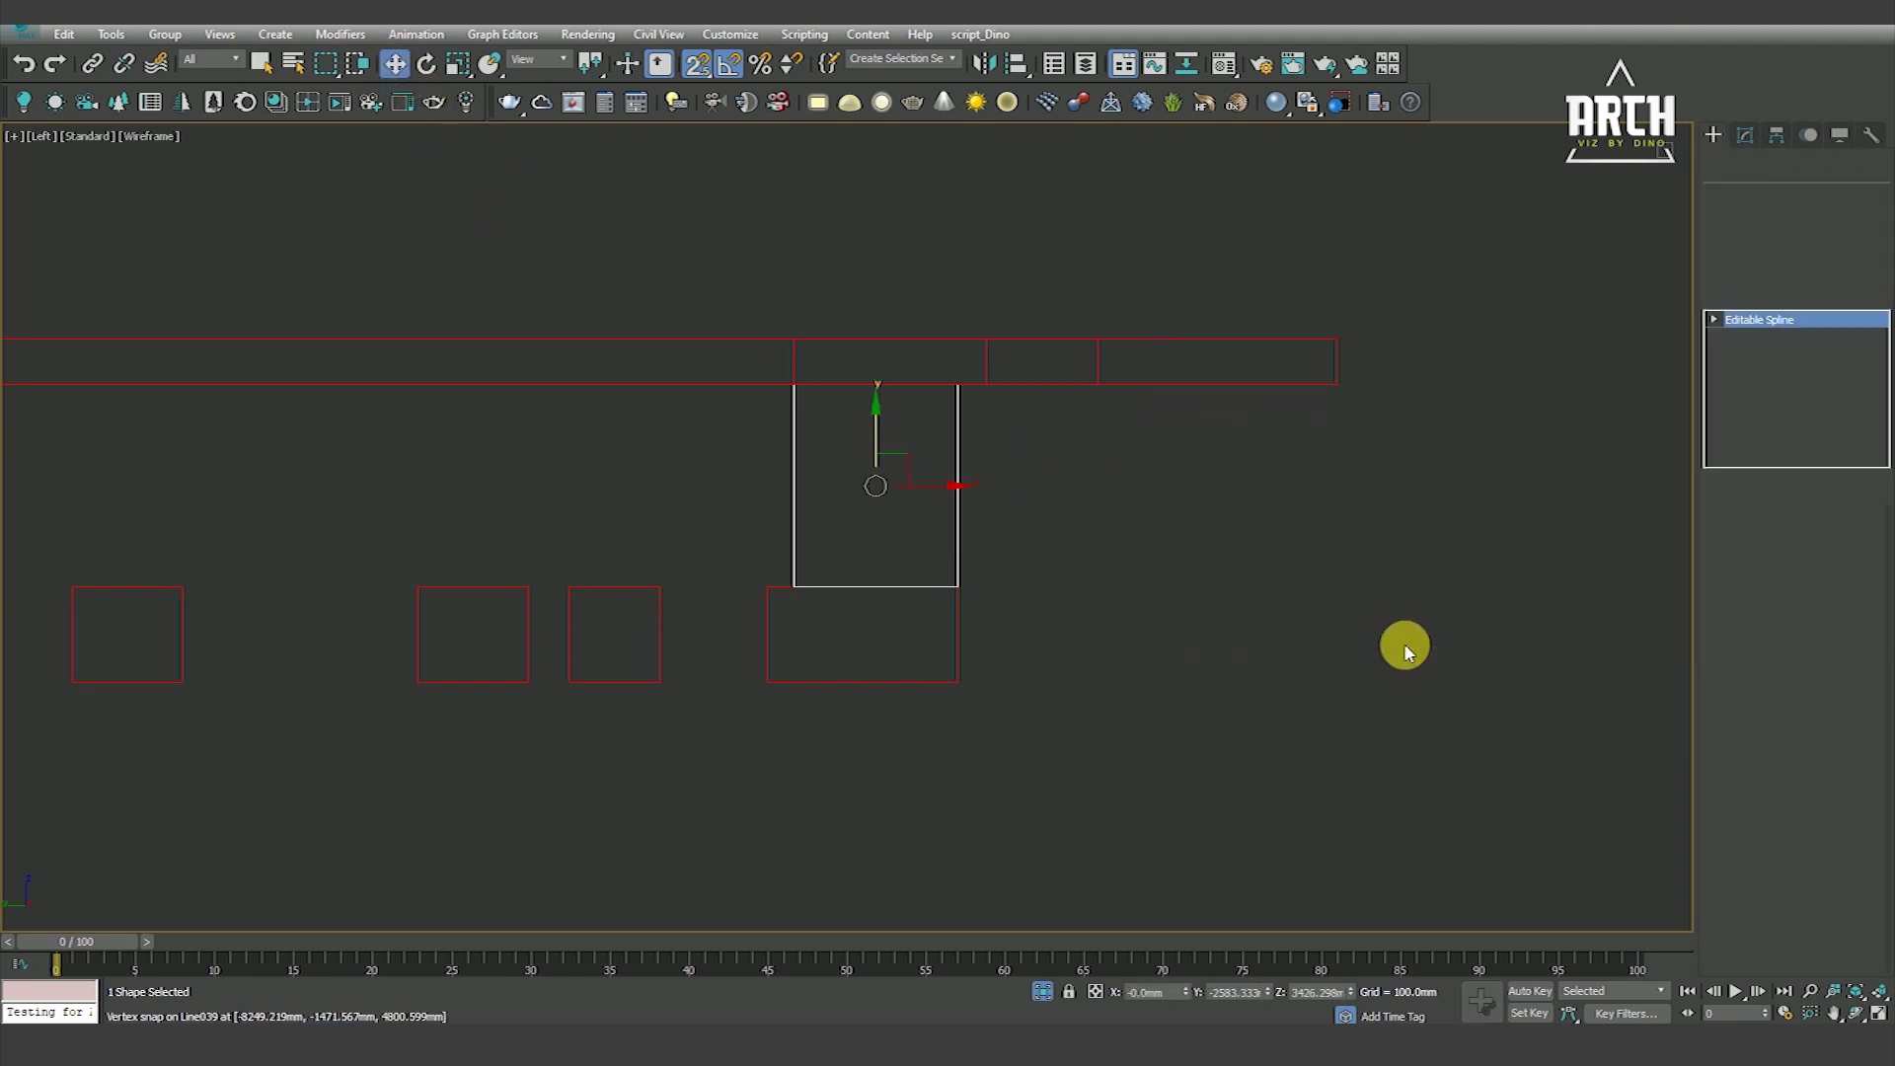
pyautogui.press('1')
pyautogui.hotkey('ctrl', 'a')
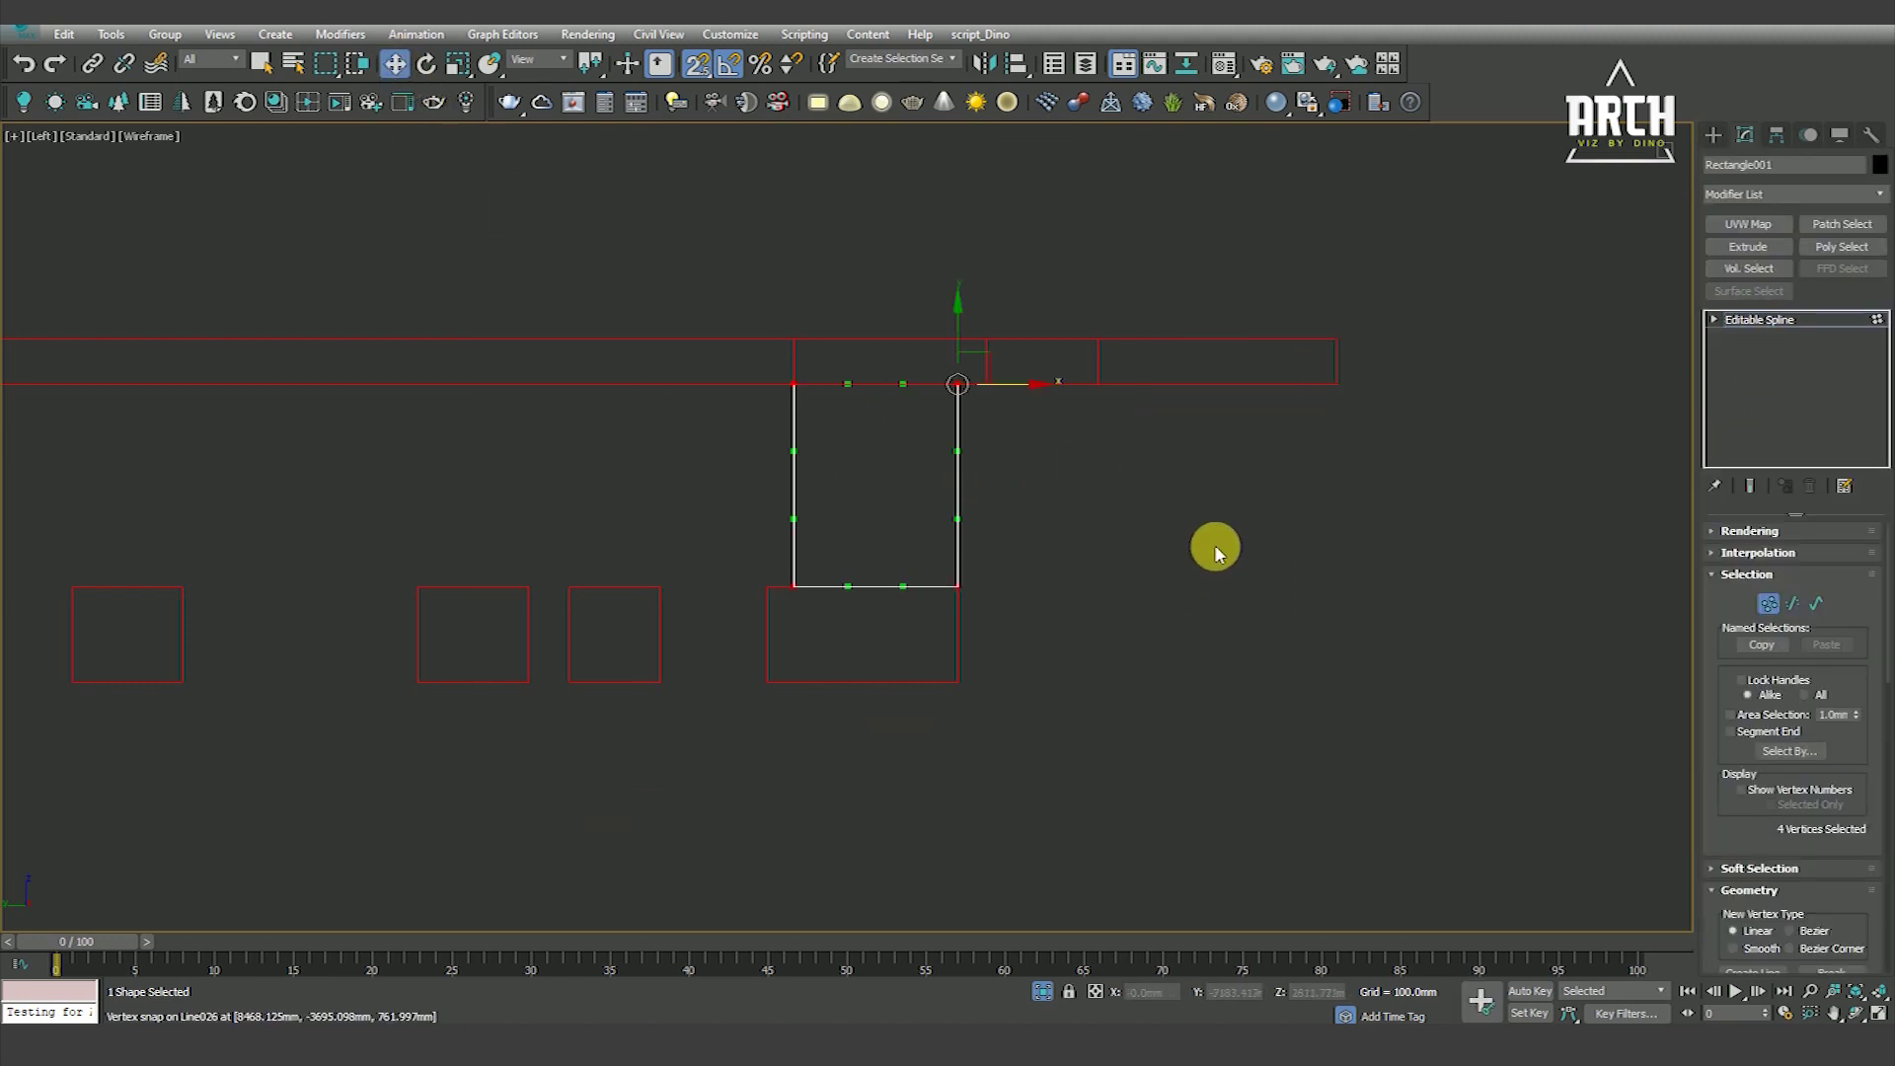
pyautogui.rightClick(1211, 541)
pyautogui.click(1170, 422)
pyautogui.click(705, 312)
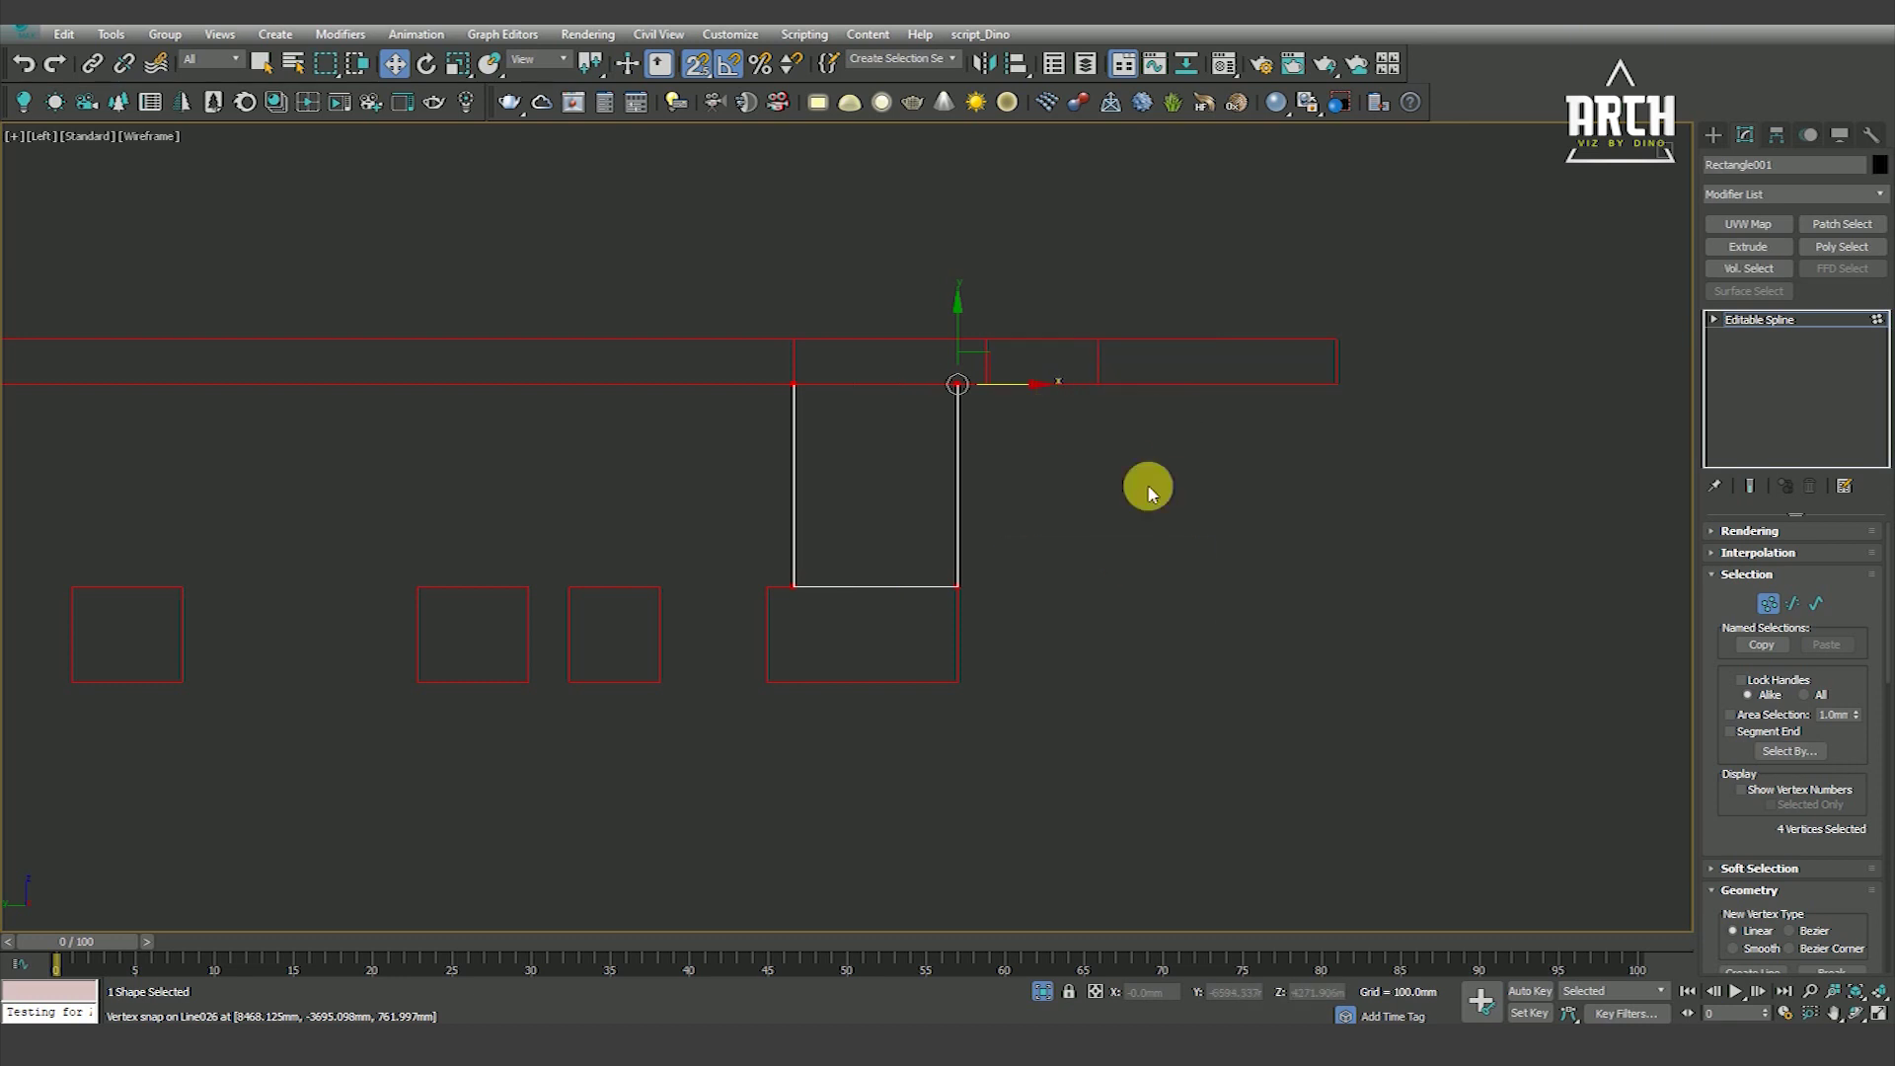
pyautogui.moveTo(705, 312); pyautogui.dragTo(819, 602)
pyautogui.moveTo(839, 385); pyautogui.dragTo(779, 600)
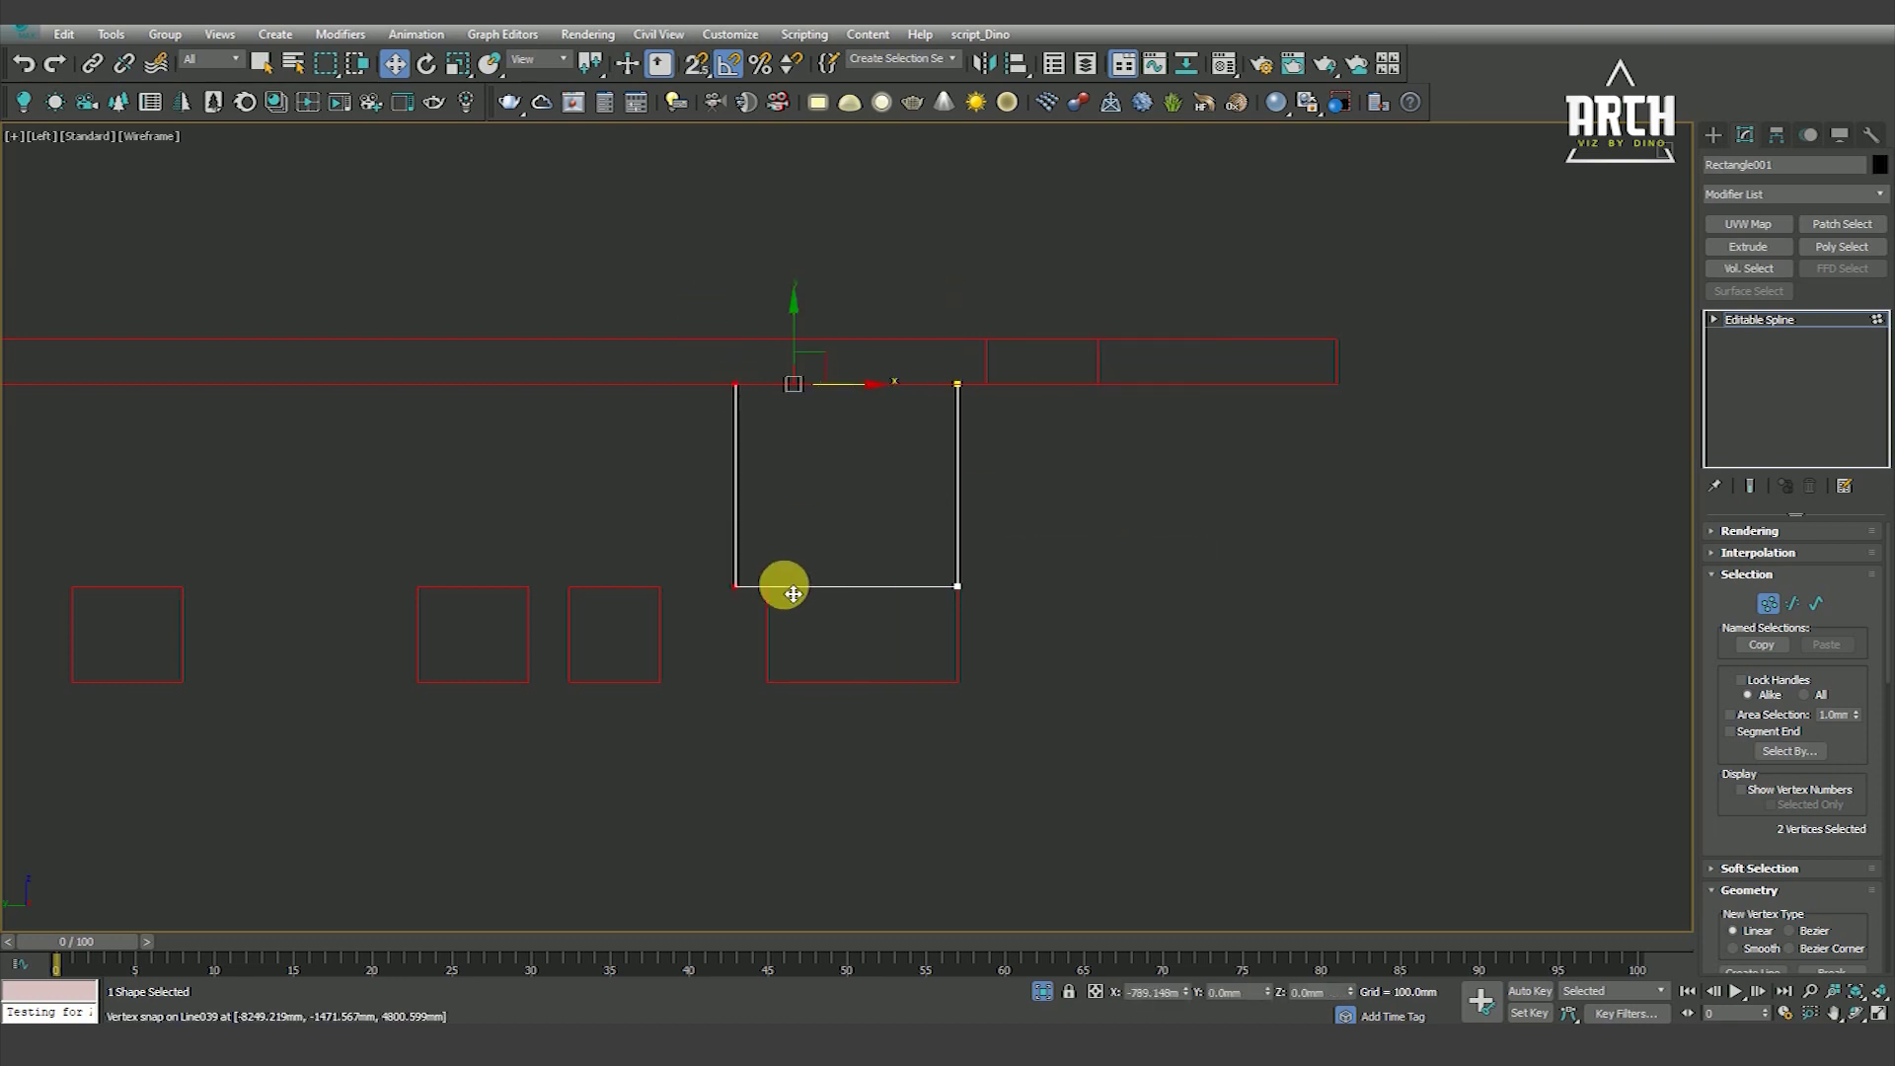
pyautogui.click(816, 545)
# Exit vertex editing and recentre the view on the outline
pyautogui.scroll(2, 829, 449)
pyautogui.moveTo(833, 444); pyautogui.dragTo(1066, 446, button='middle')
pyautogui.scroll(-2, 1066, 446)
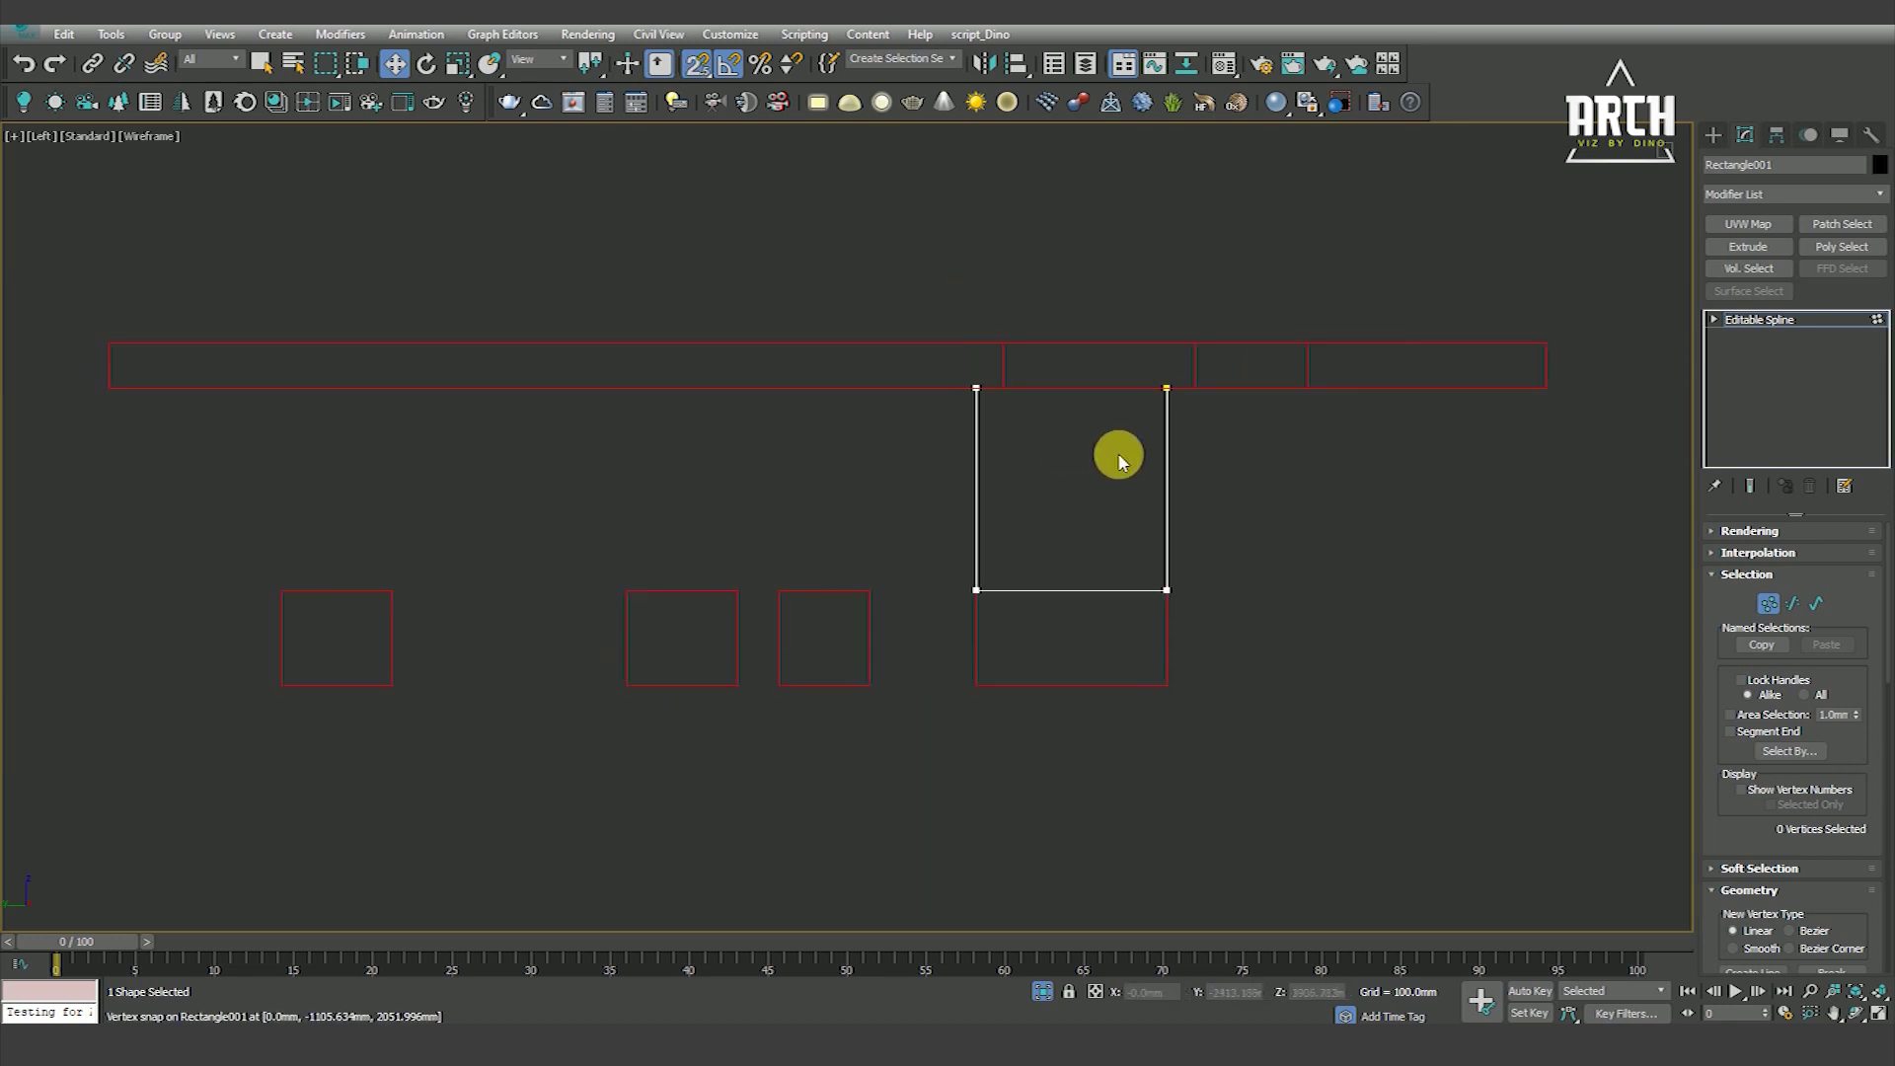
pyautogui.click(1762, 320)
pyautogui.moveTo(1049, 499); pyautogui.dragTo(891, 484, button='middle')
pyautogui.click(1784, 195)
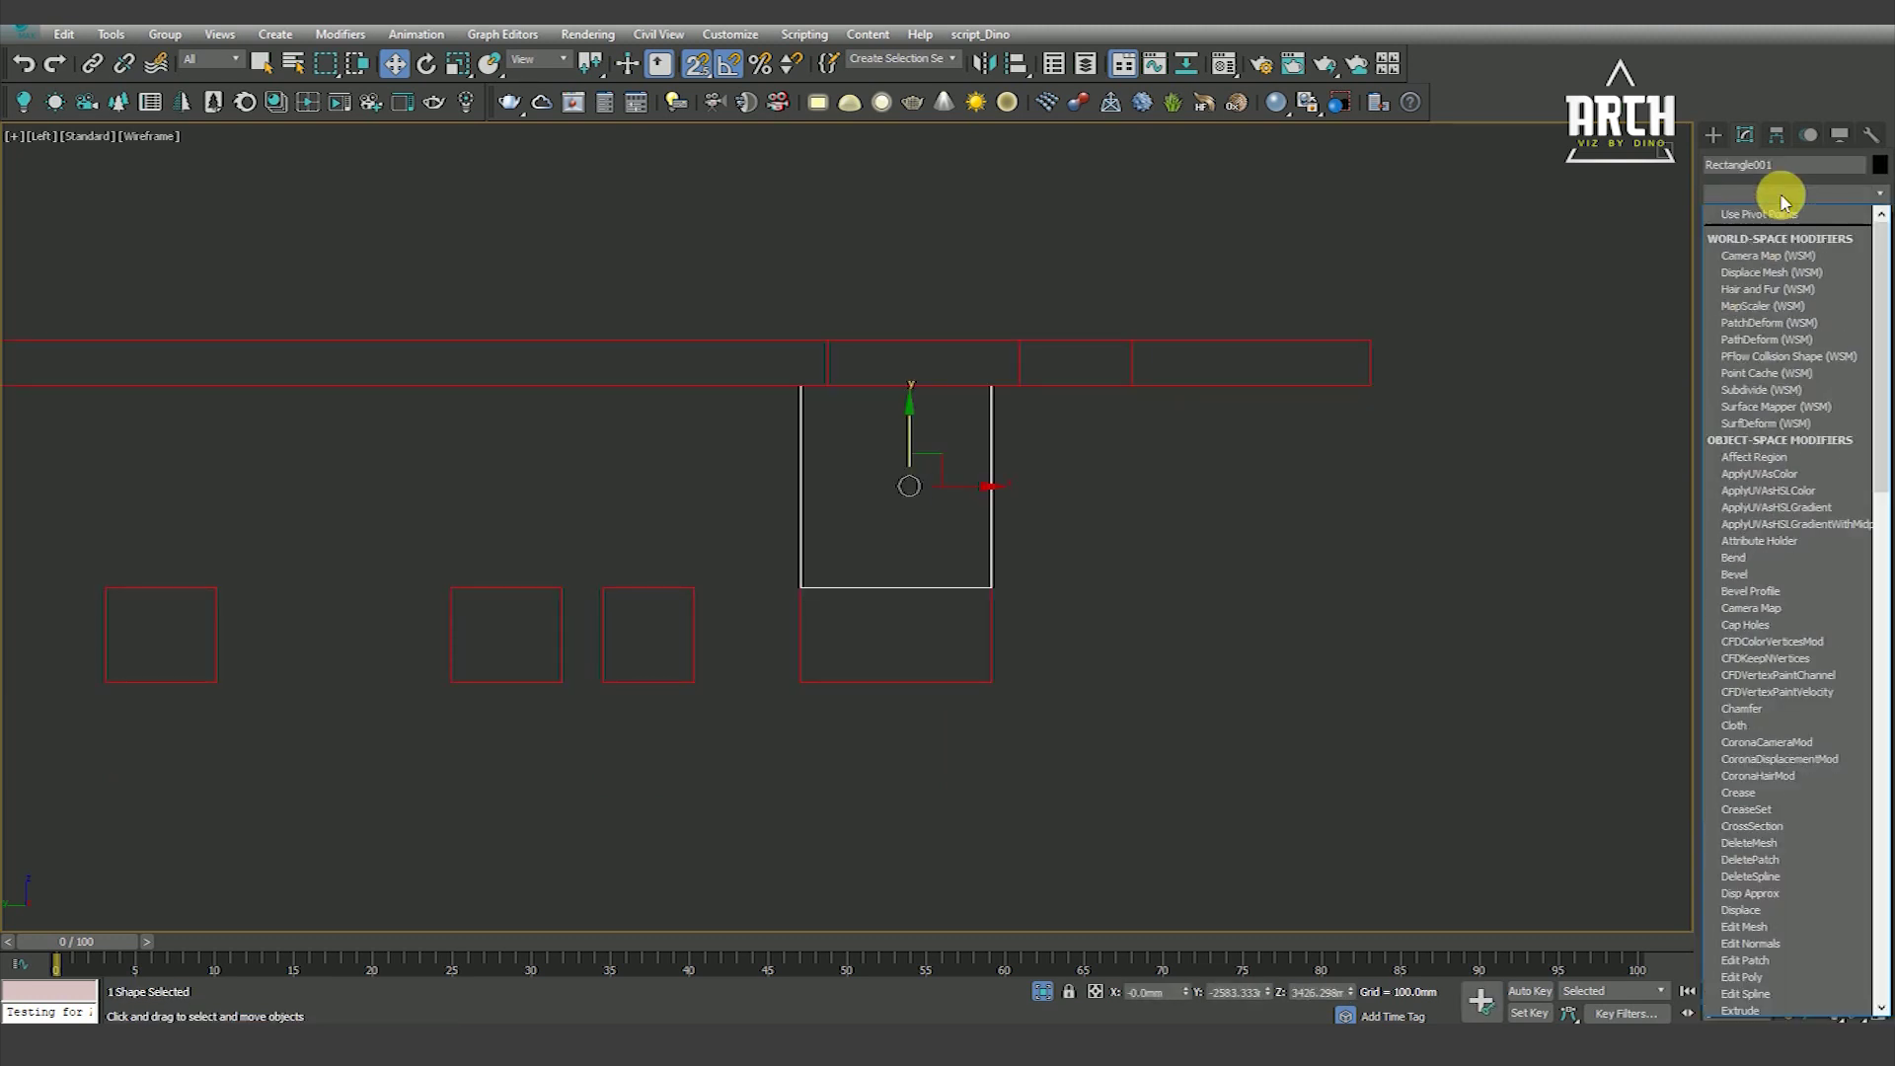
# Apply a Sweep modifier with a Bar built-in section and set its width
pyautogui.write('sw')
pyautogui.press('Return')
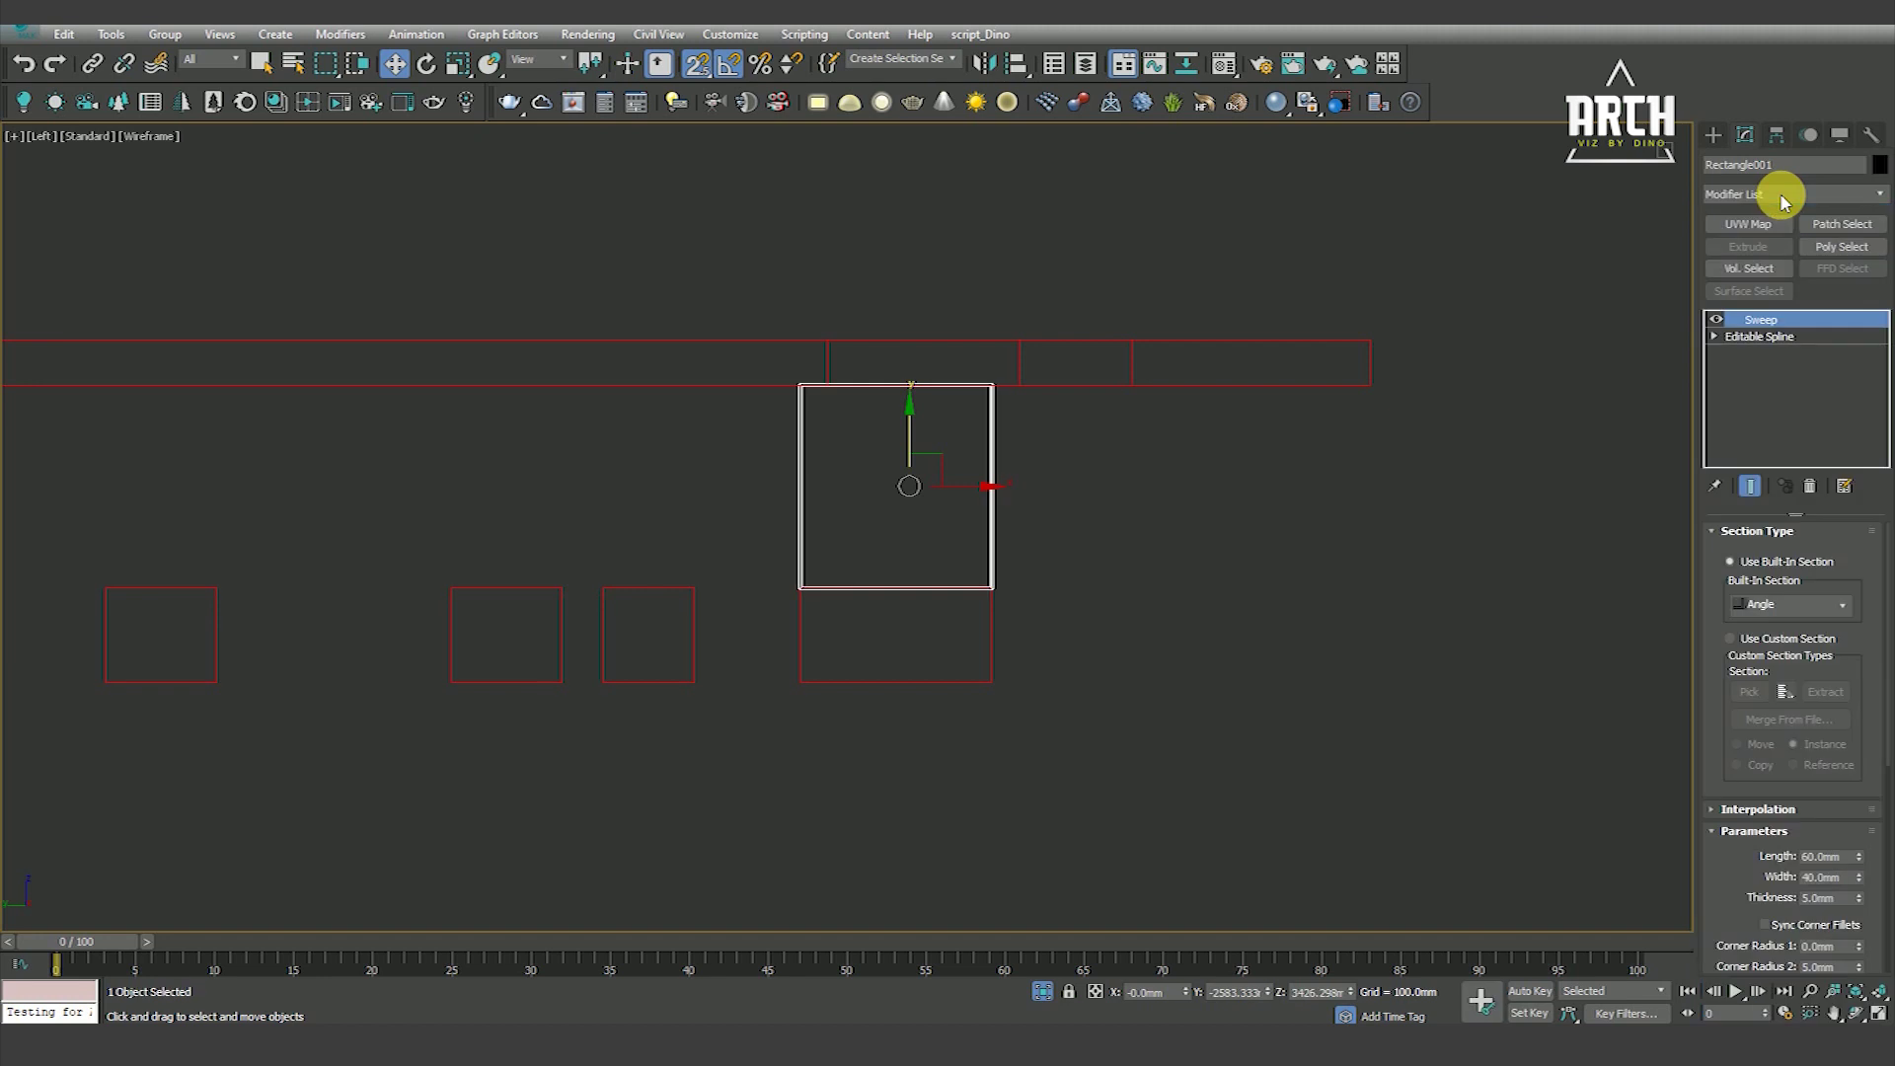
pyautogui.click(1766, 604)
pyautogui.click(1777, 638)
pyautogui.scroll(-4, 1717, 592)
pyautogui.scroll(-1, 1737, 750)
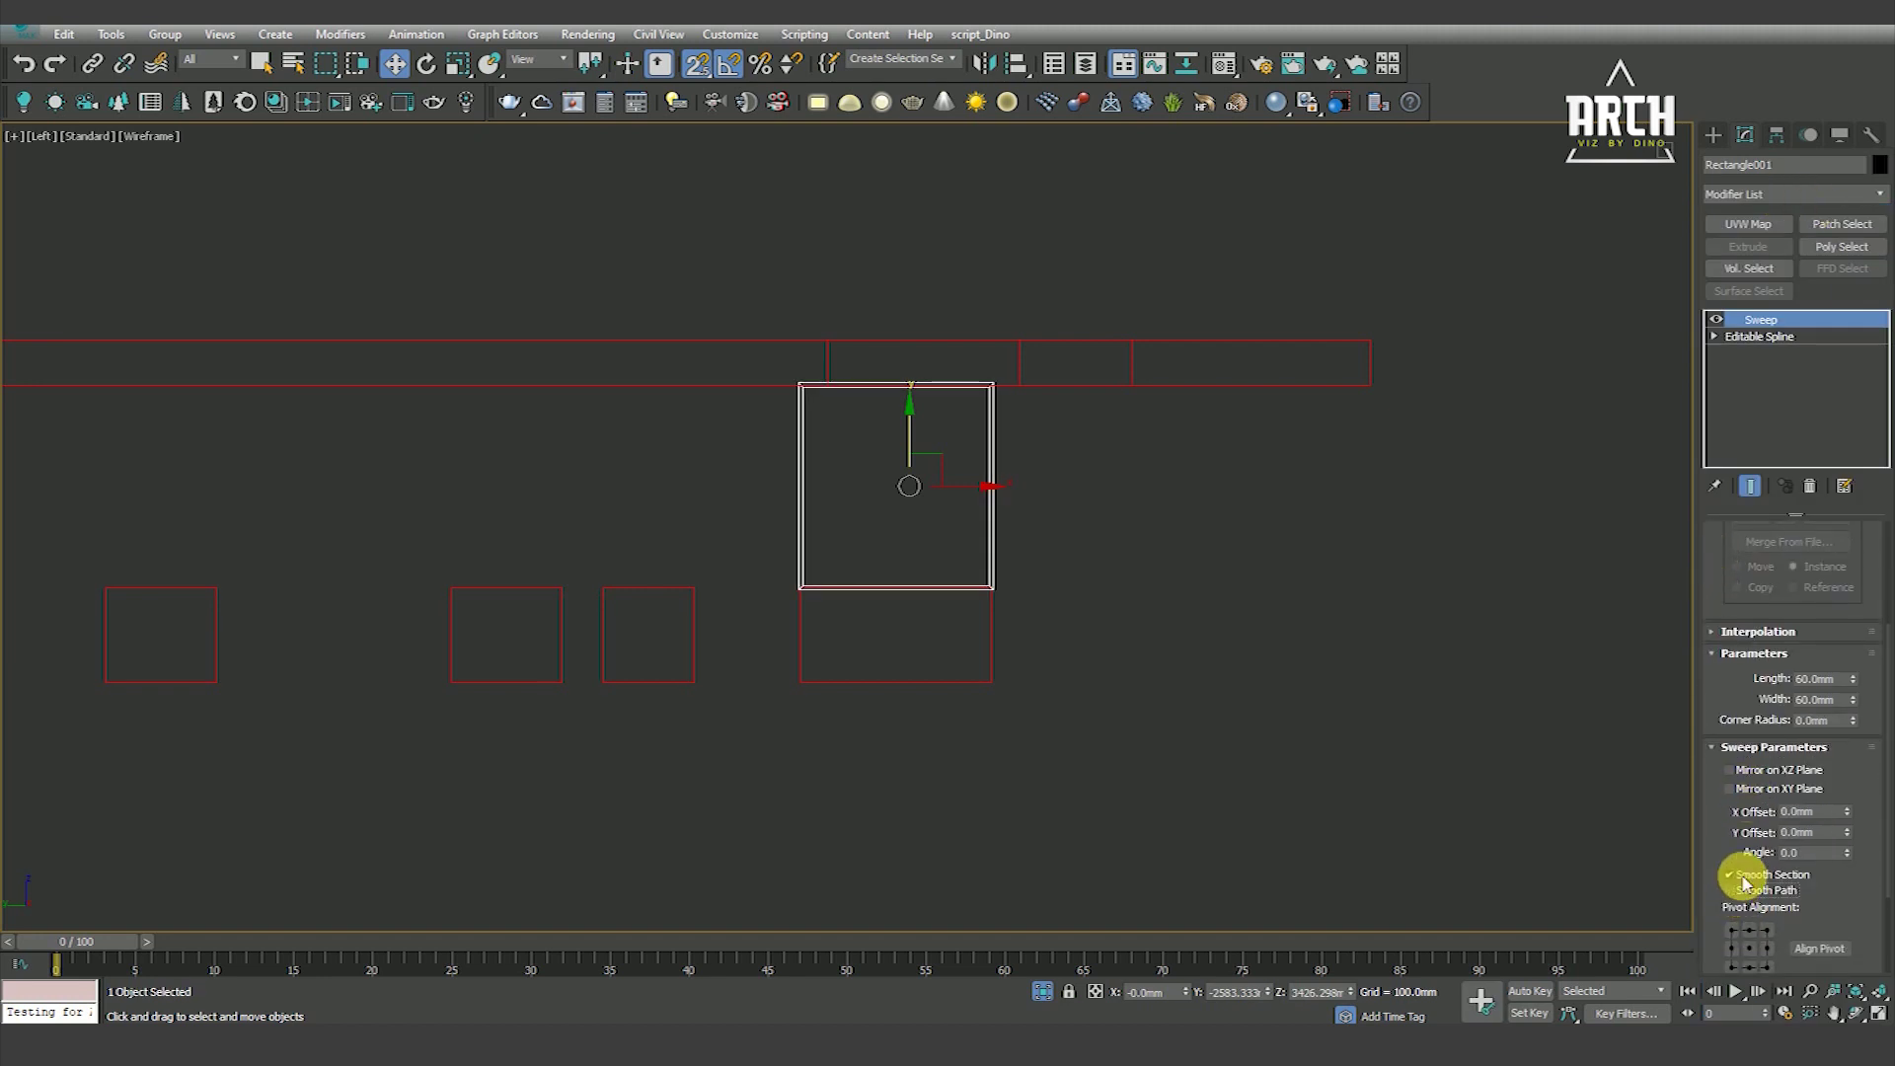
pyautogui.scroll(-2, 1719, 847)
pyautogui.write('50')
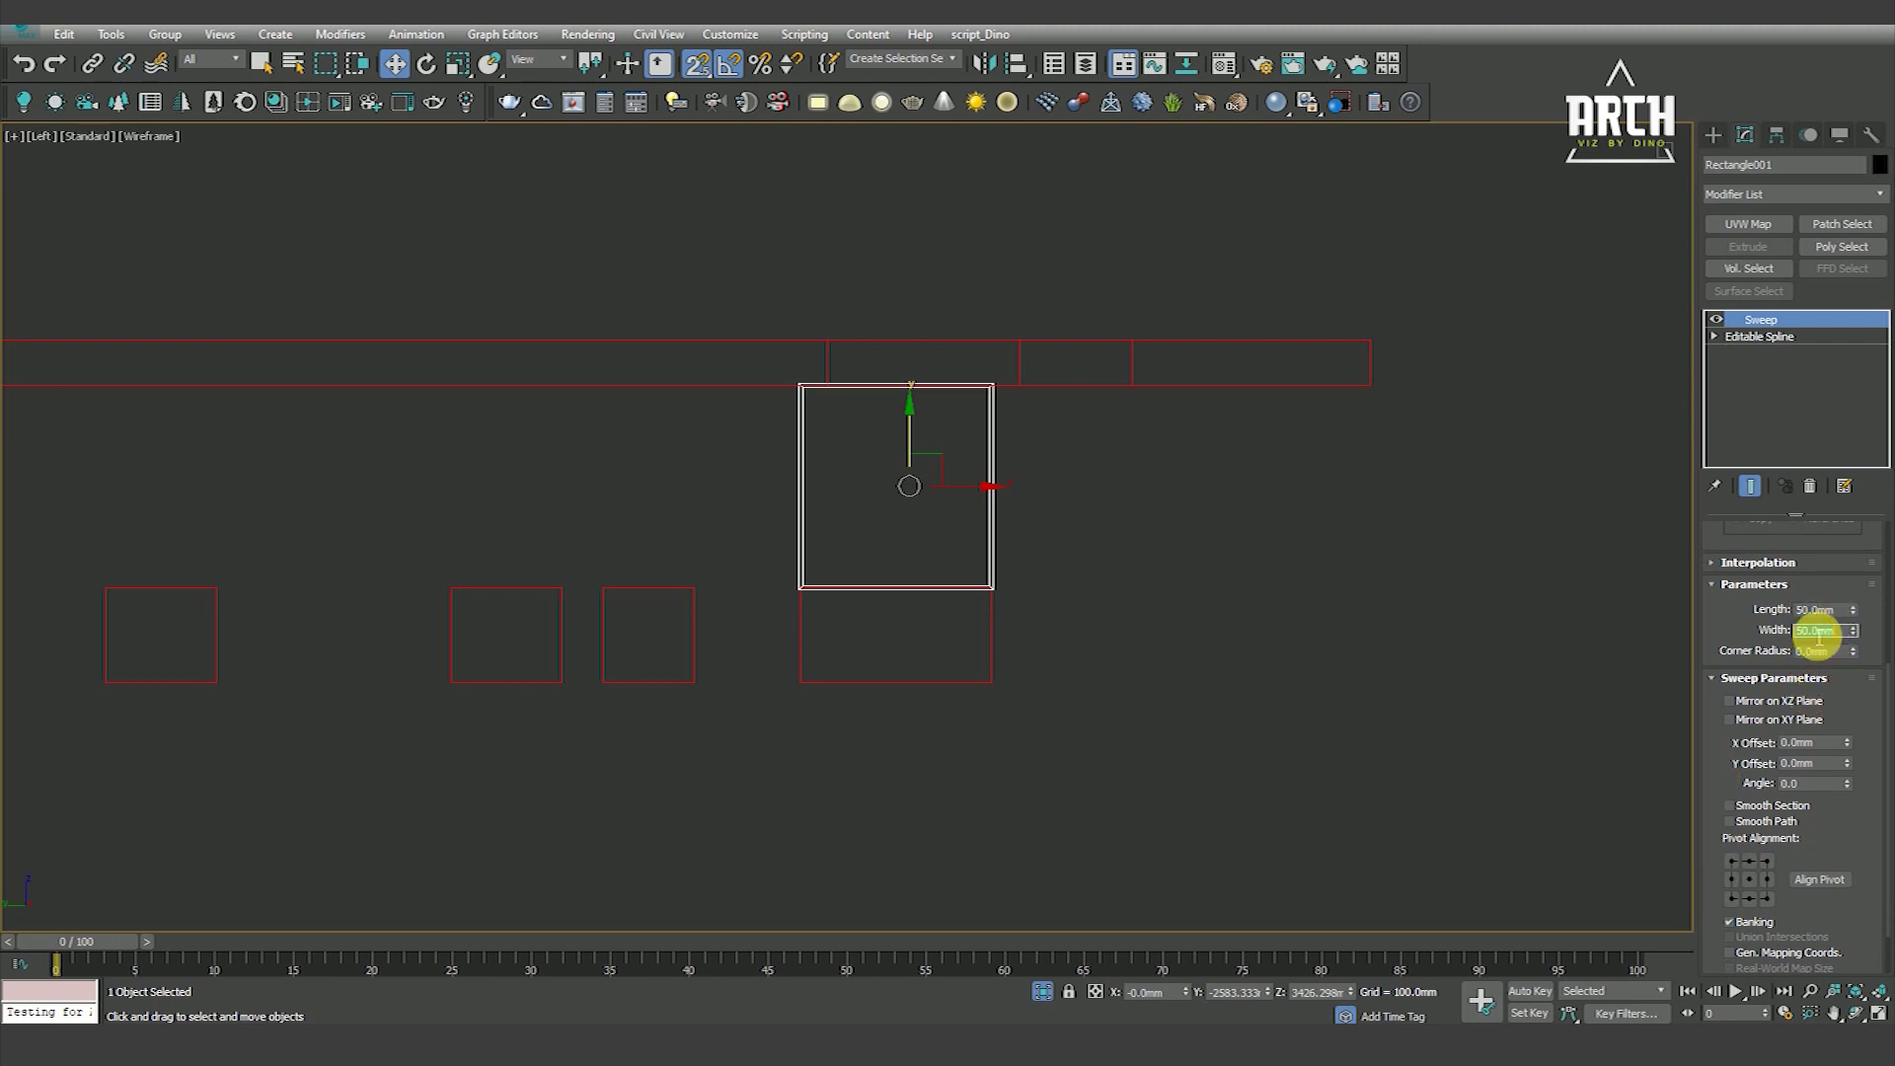
pyautogui.press('Return')
pyautogui.scroll(2, 884, 572)
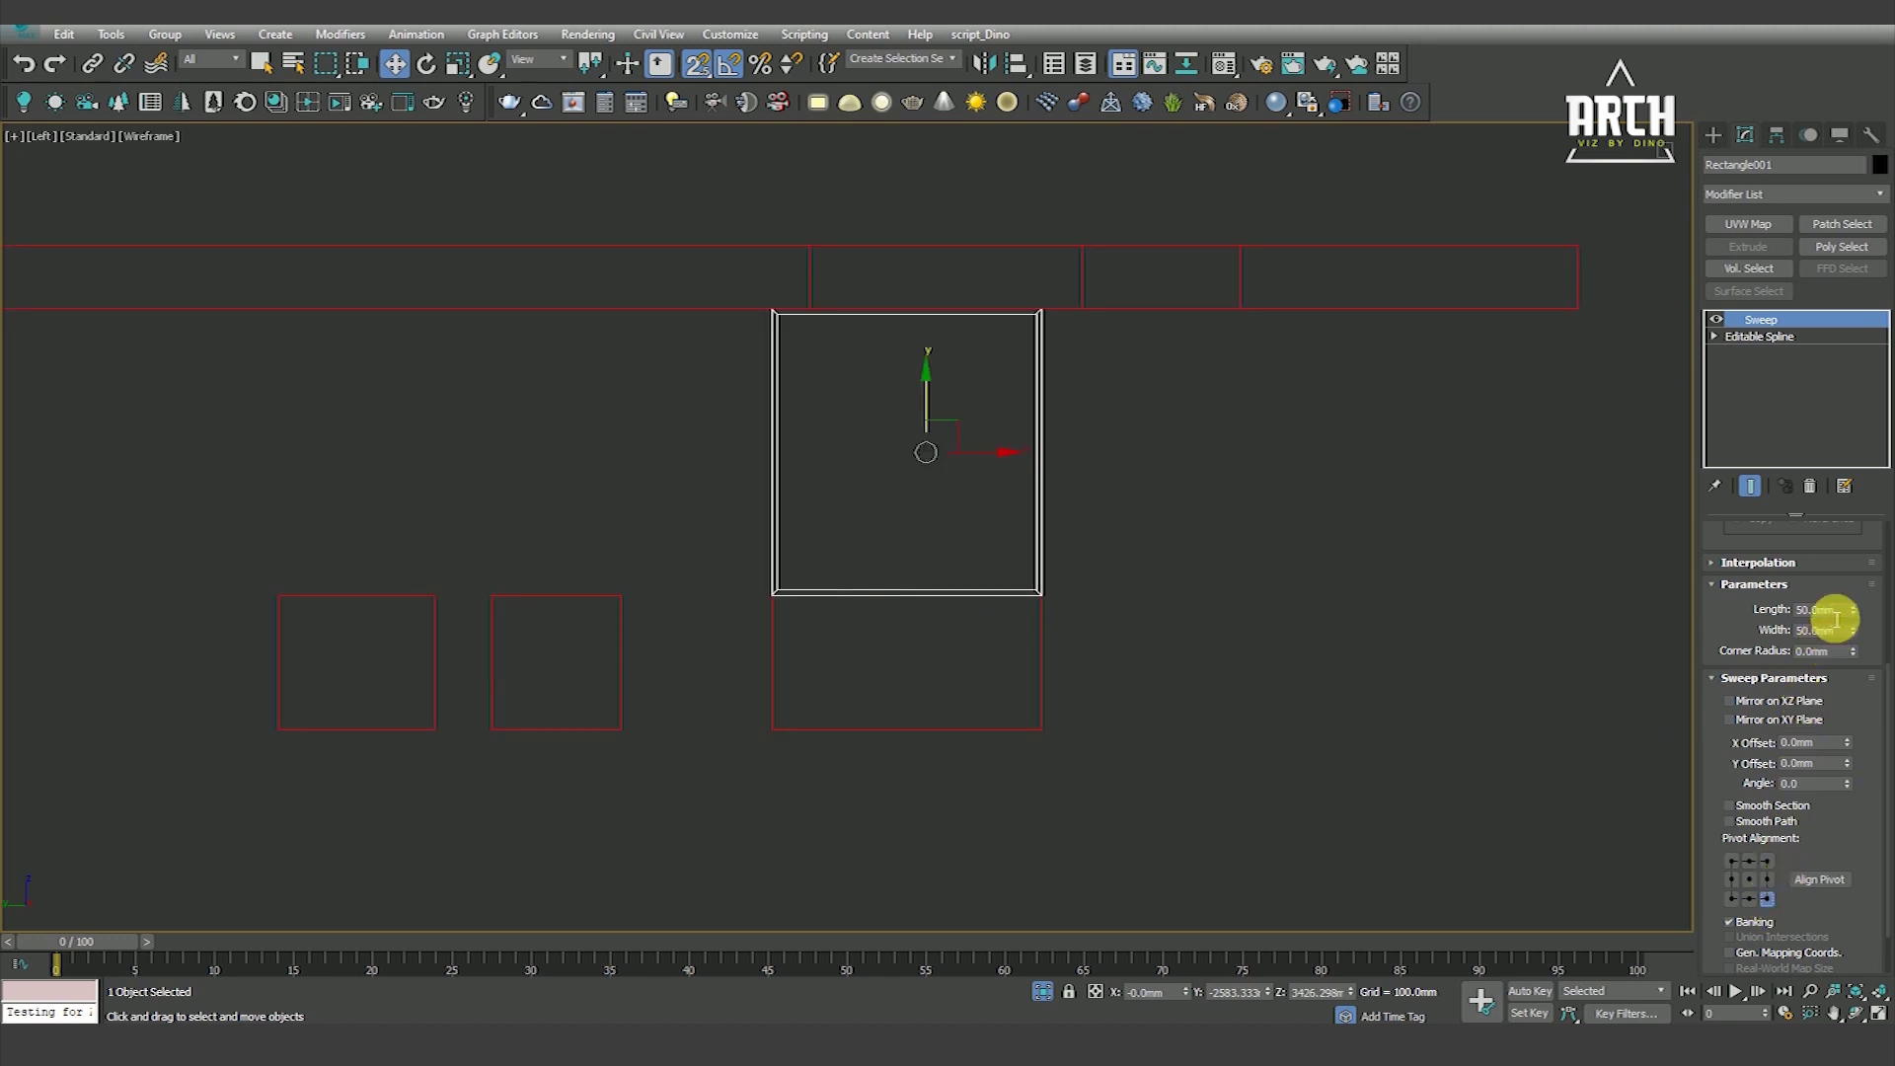
# Increase the Bar section length and width to fit the frame to the opening
pyautogui.click(1054, 508)
pyautogui.click(1039, 474)
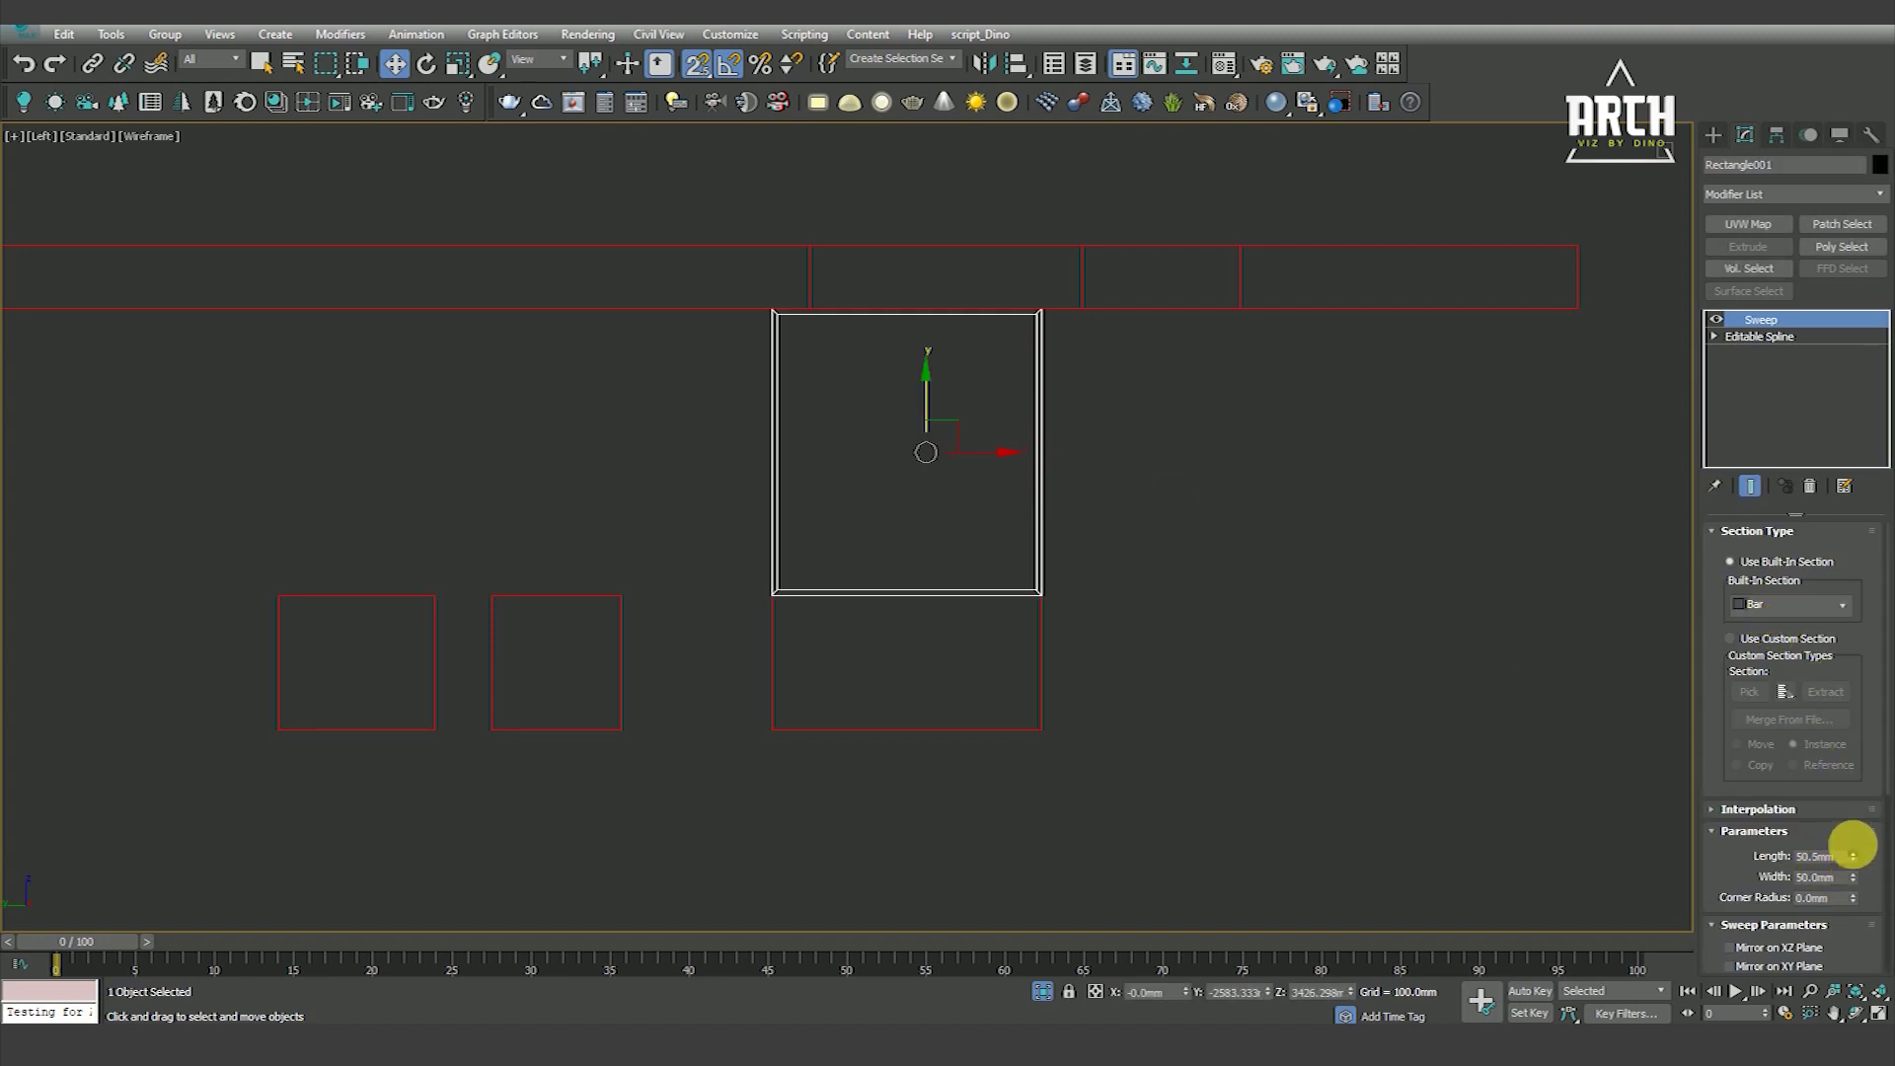
pyautogui.moveTo(1852, 854); pyautogui.dragTo(1826, 814)
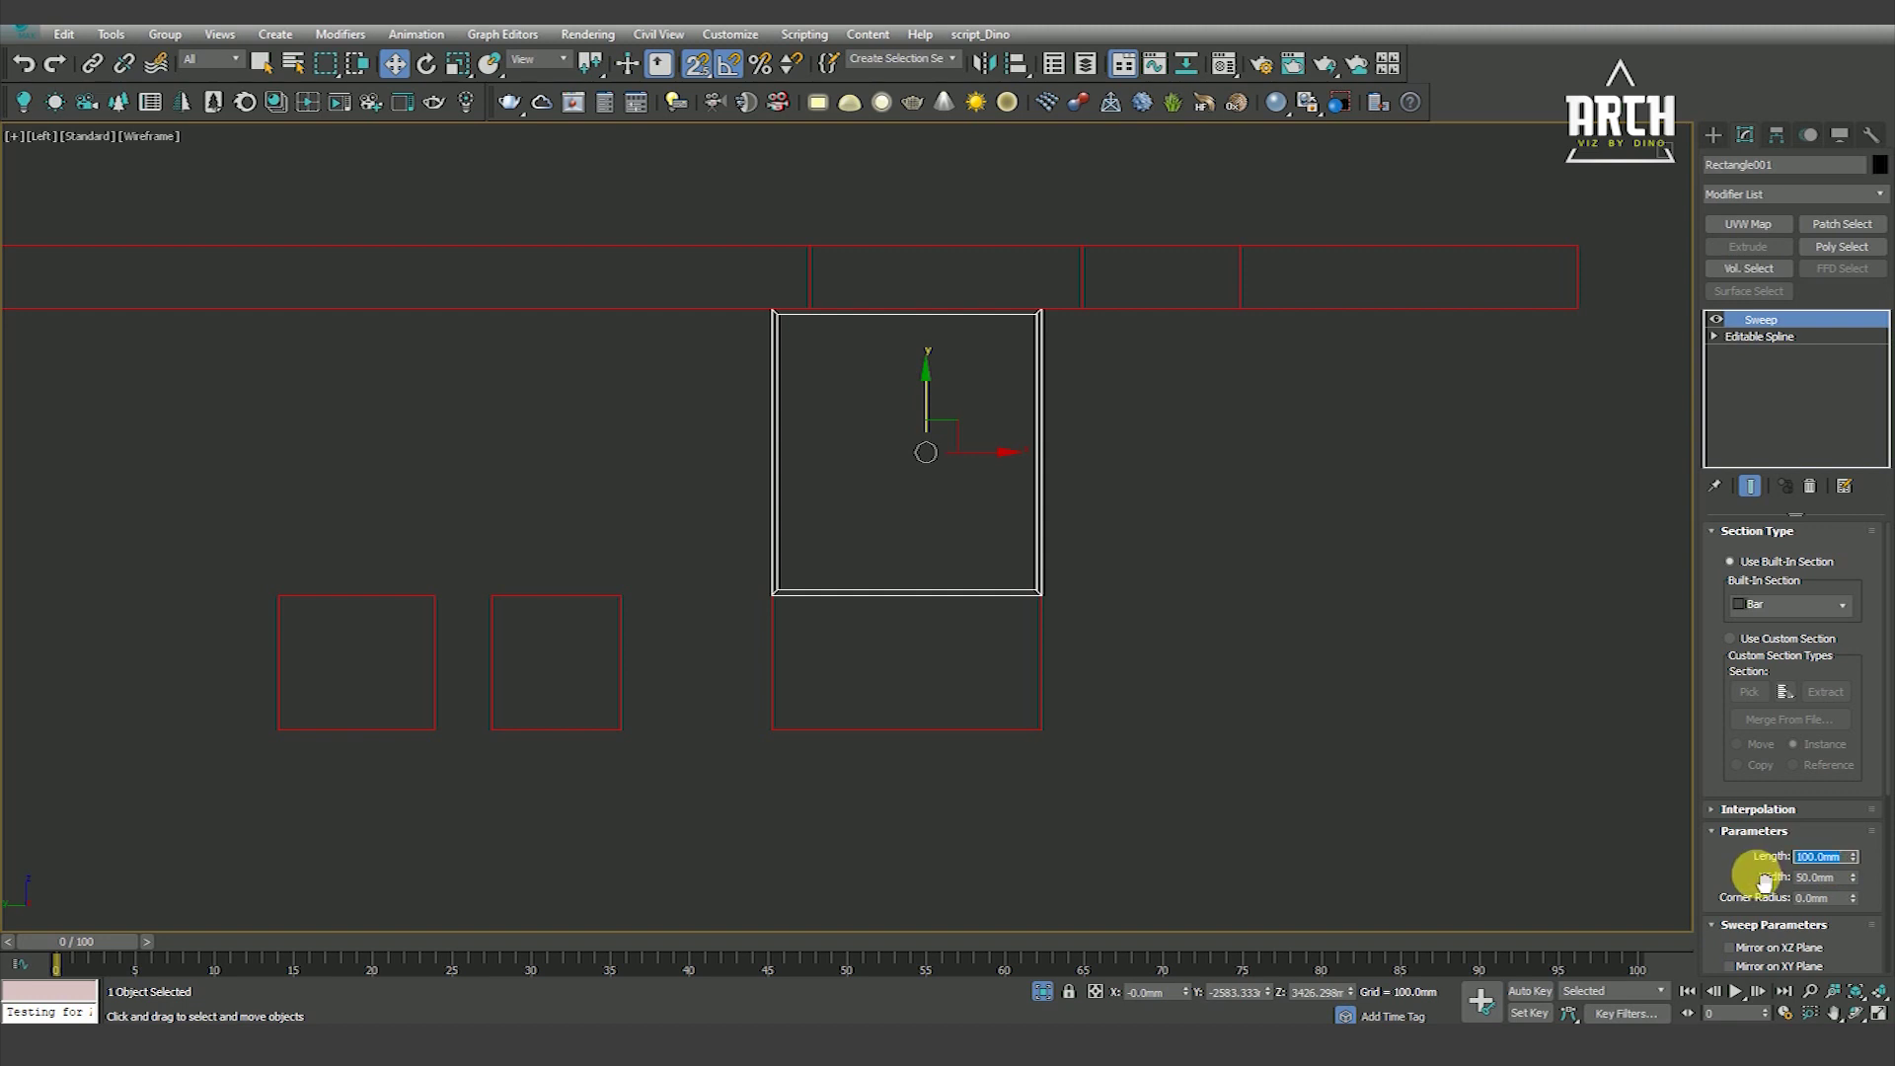
pyautogui.scroll(-1, 1737, 881)
pyautogui.write('75')
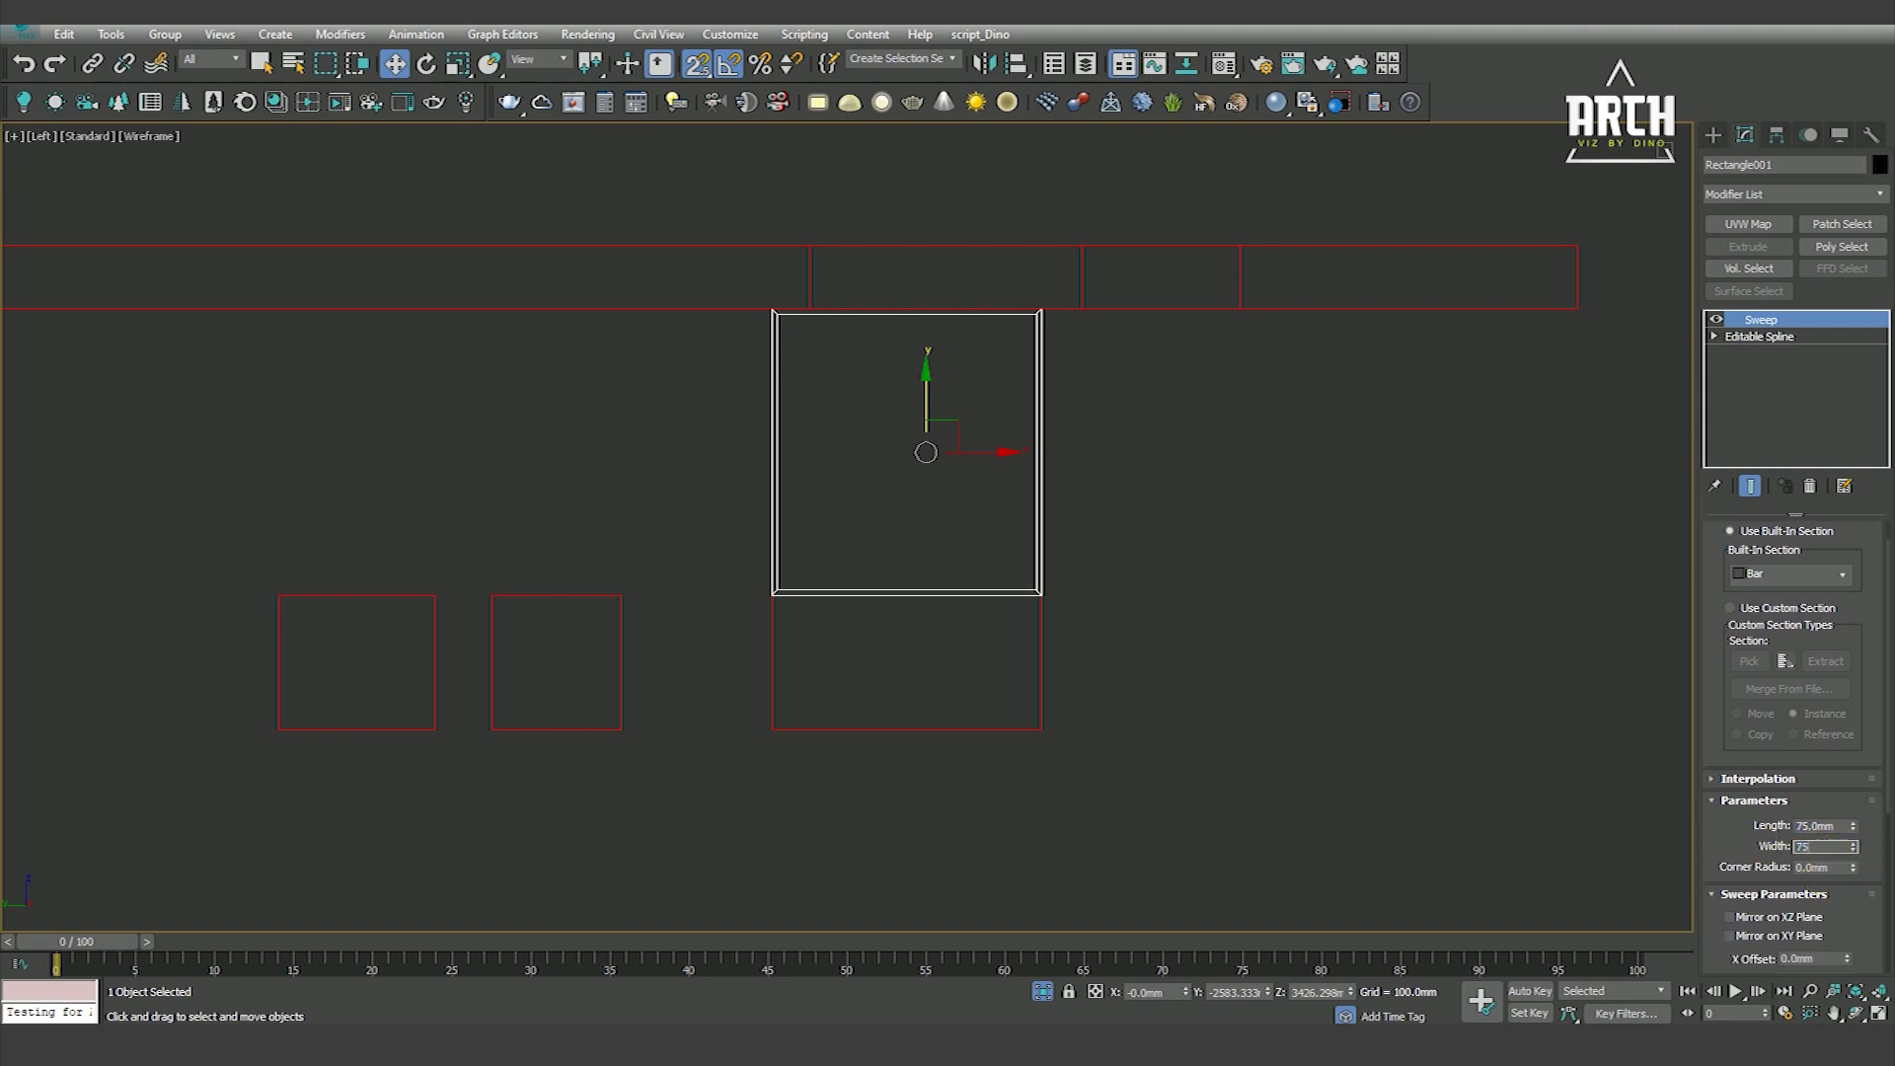
pyautogui.press('Return')
pyautogui.moveTo(1086, 669); pyautogui.dragTo(1151, 621, button='middle')
pyautogui.click(1151, 758)
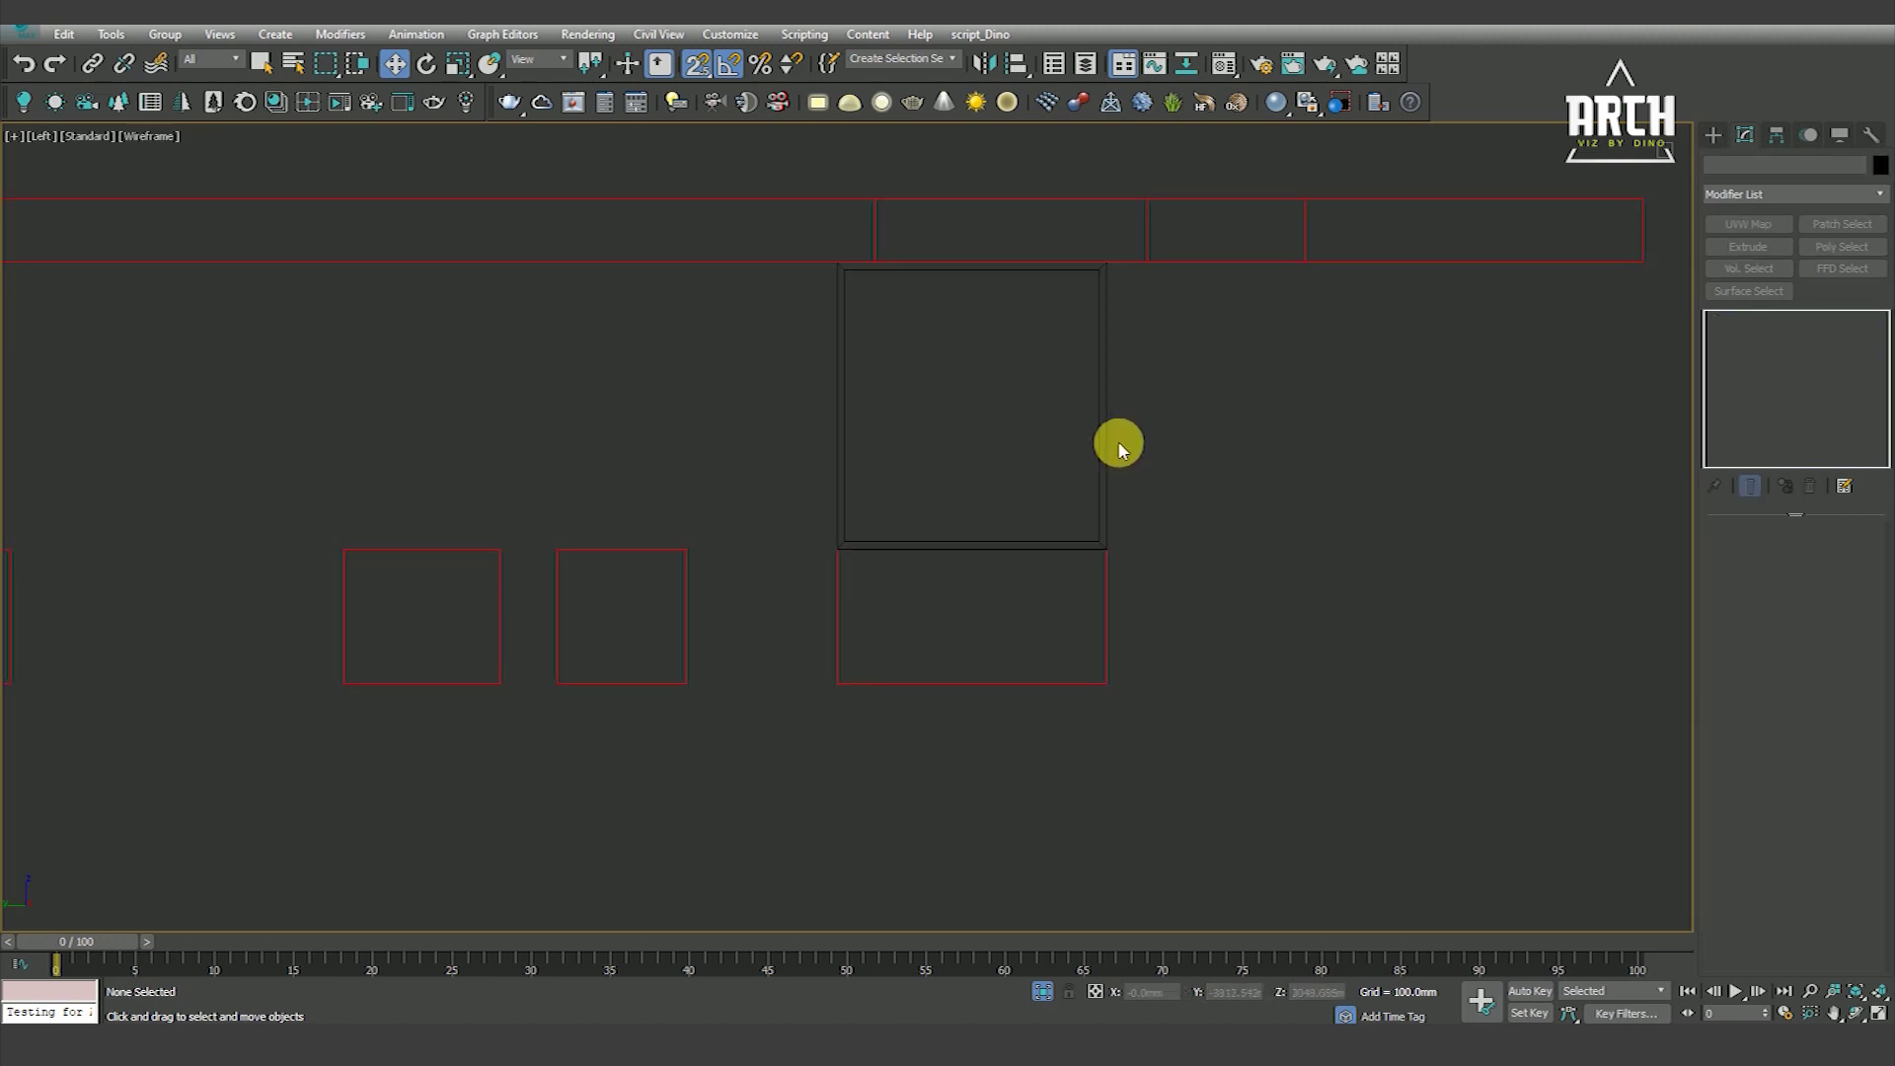
# Shift-drag a Copy of the window frame, snapped over the left window opening
pyautogui.click(1105, 424)
pyautogui.moveTo(1089, 436); pyautogui.dragTo(1011, 572, button='middle')
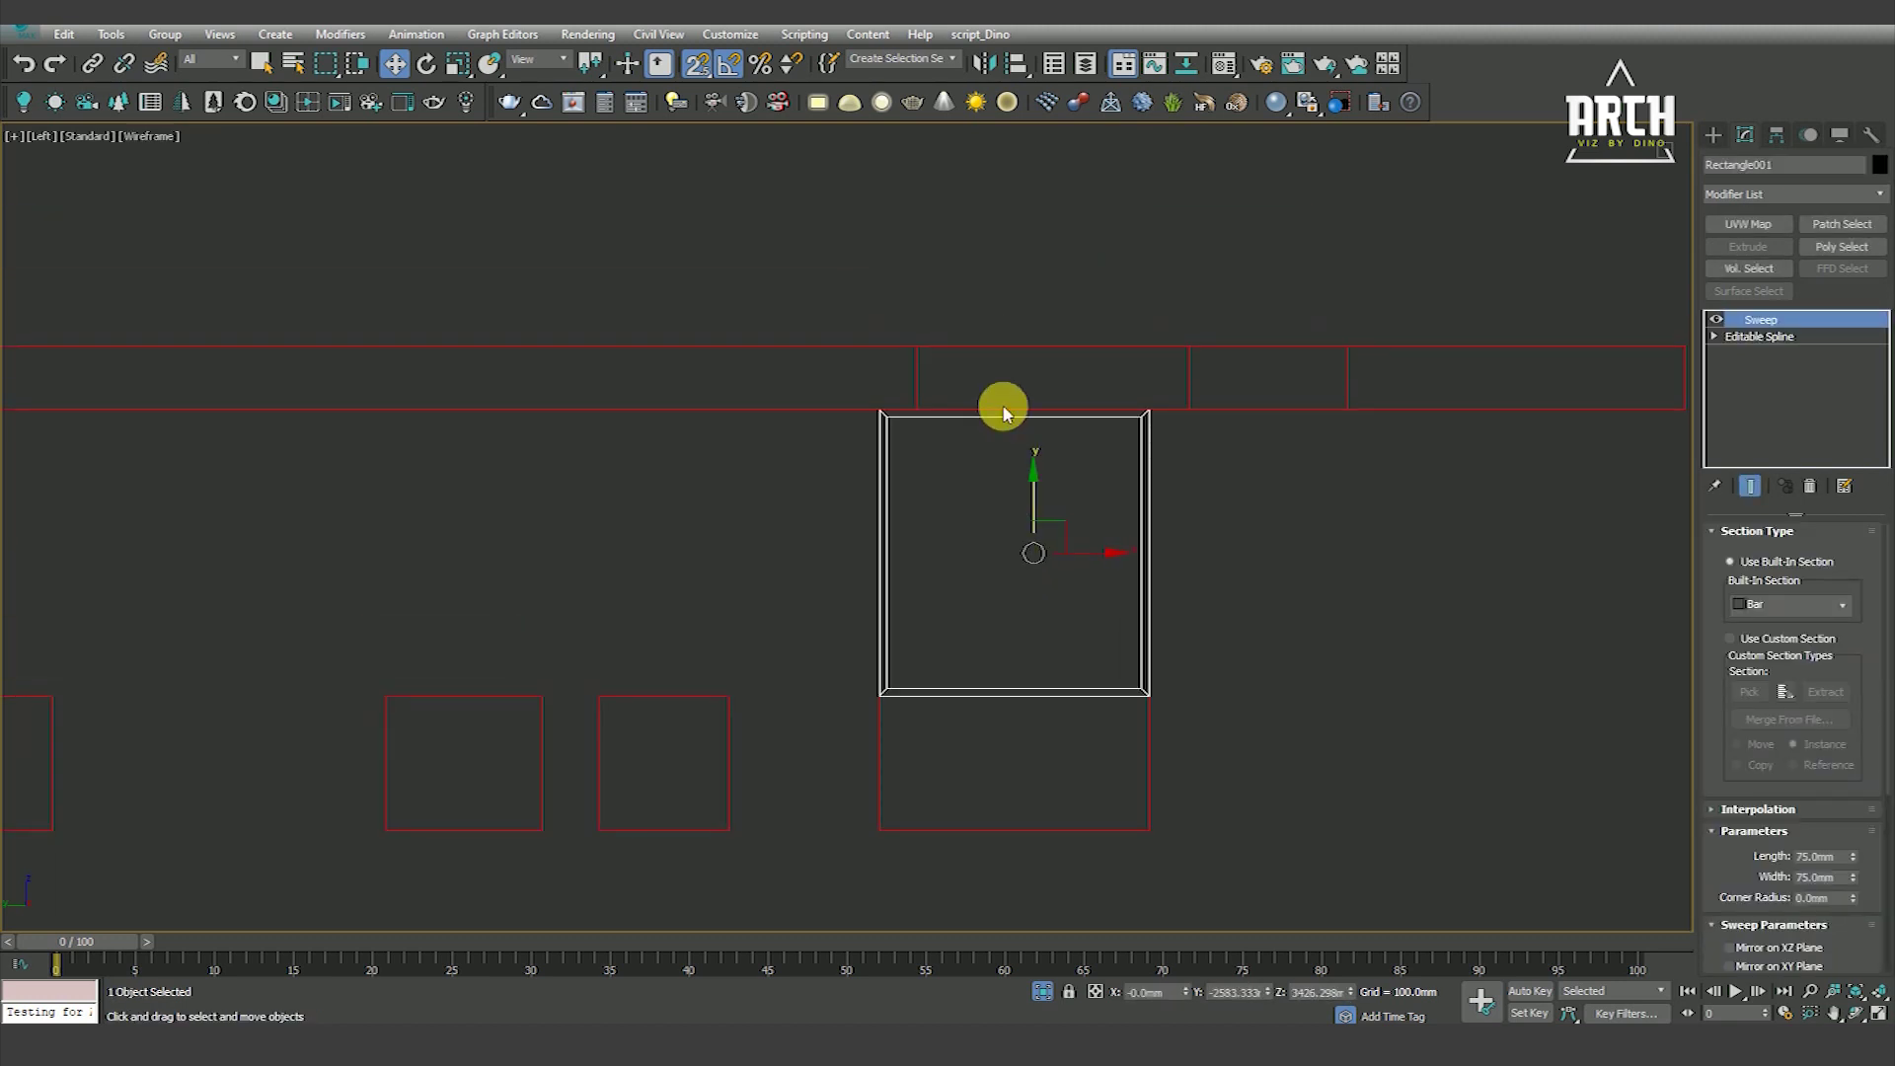
pyautogui.moveTo(804, 486)
pyautogui.mouseDown()
pyautogui.moveTo(1015, 618)
pyautogui.moveTo(942, 541)
pyautogui.moveTo(937, 582)
pyautogui.moveTo(981, 572)
pyautogui.mouseUp()
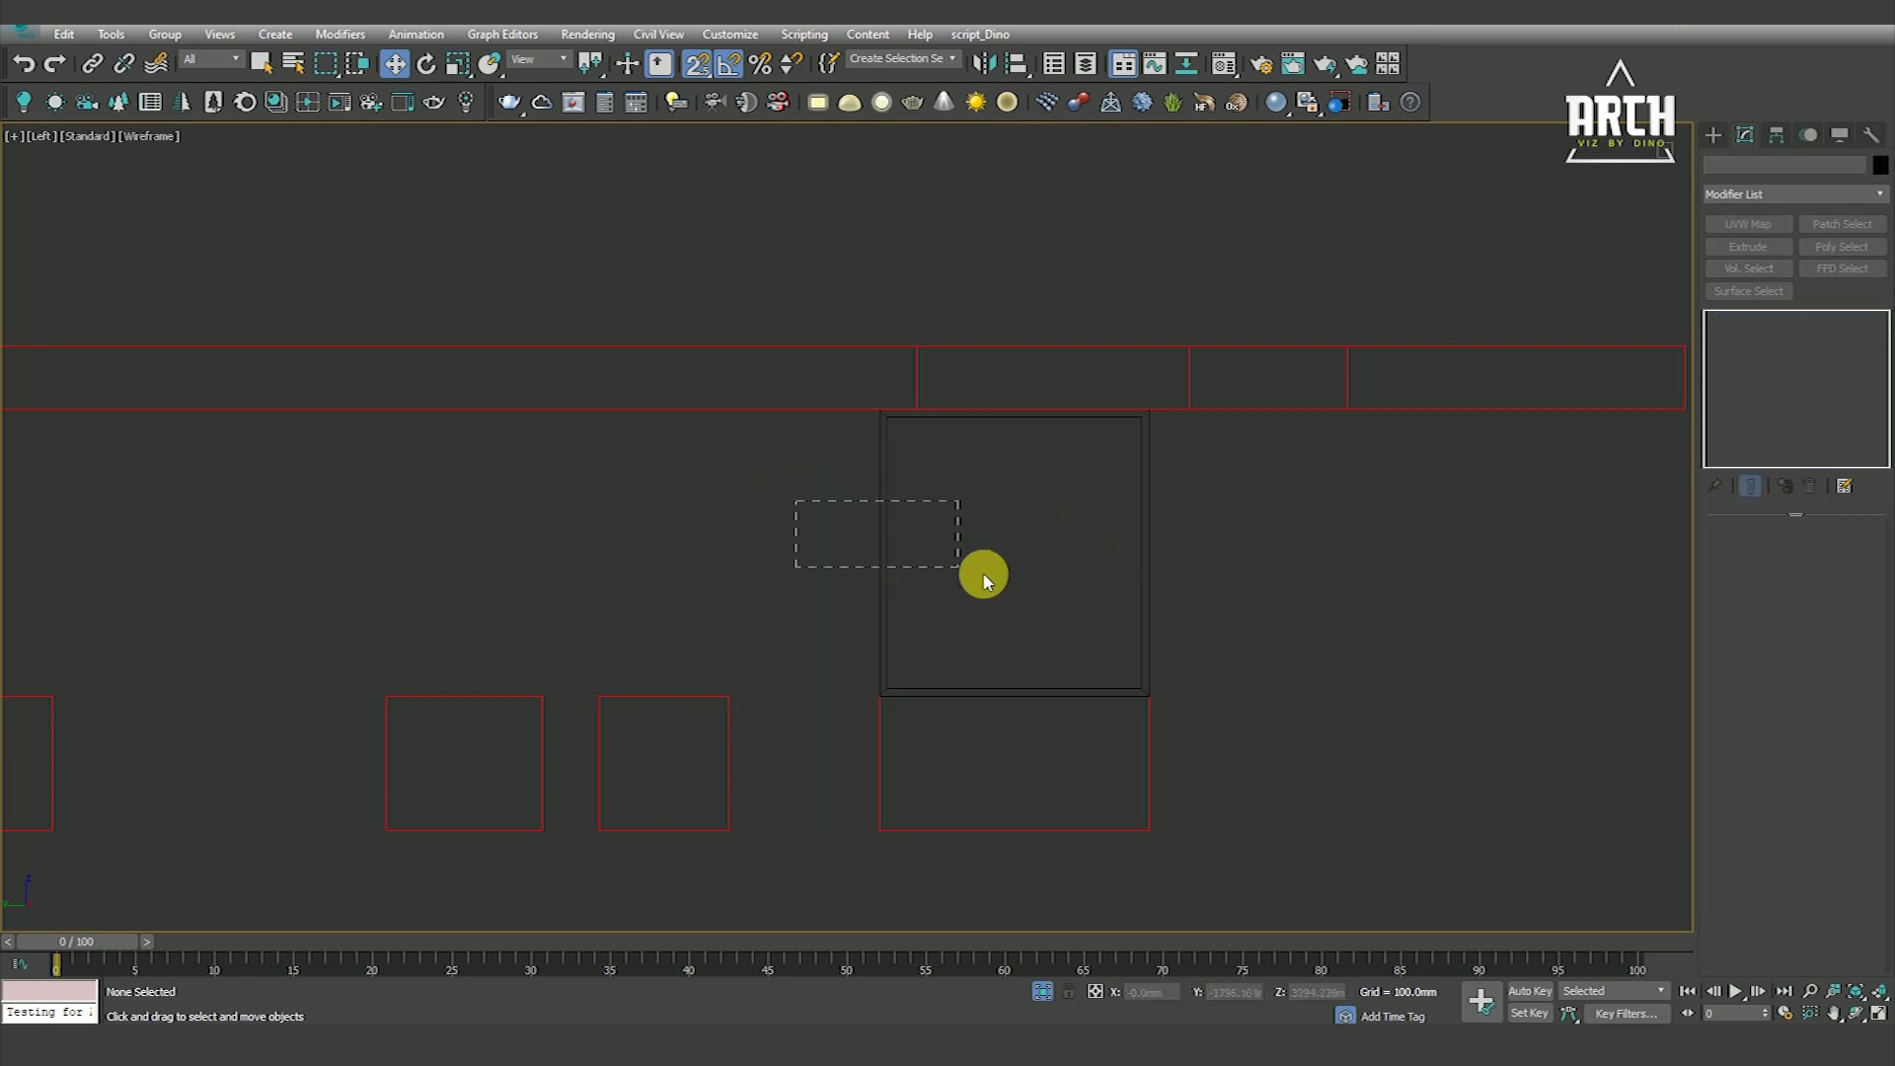
pyautogui.moveTo(929, 585); pyautogui.dragTo(1087, 542, button='middle')
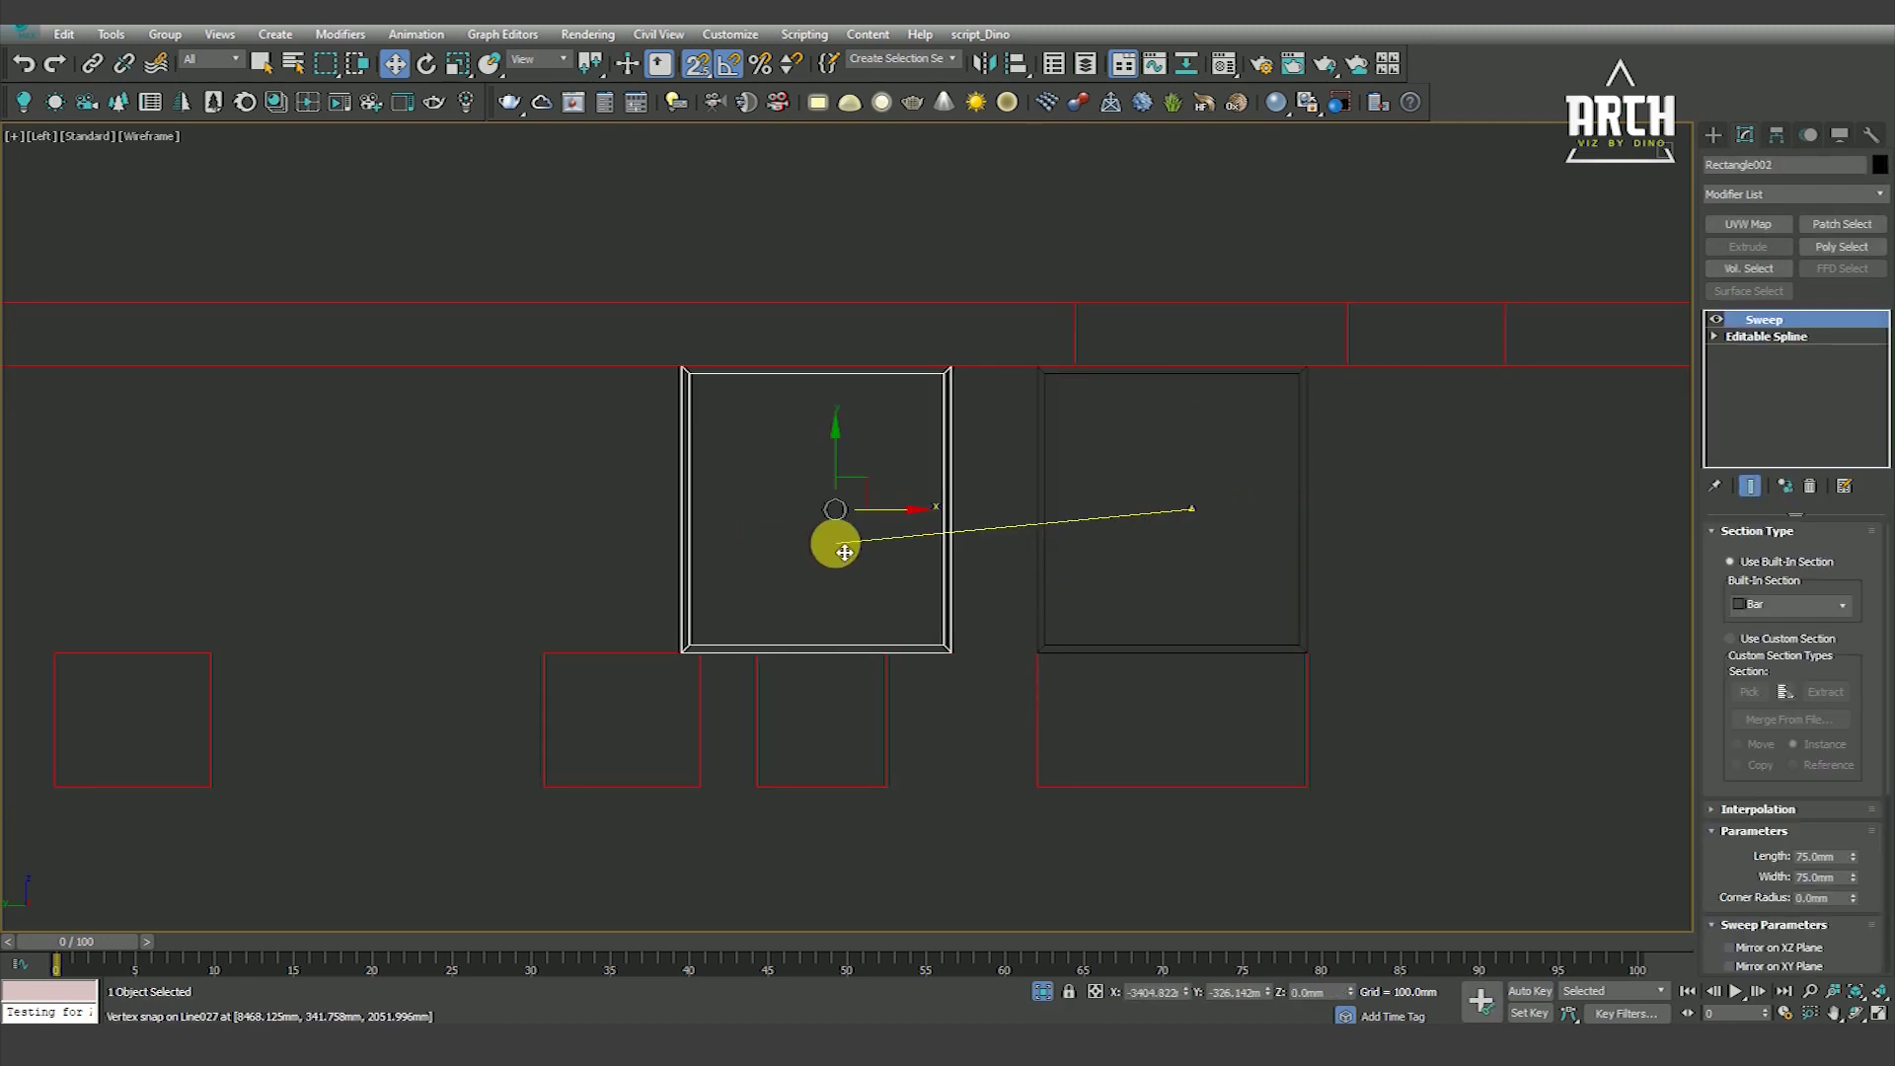
pyautogui.keyDown('shift'); pyautogui.moveTo(1243, 516); pyautogui.dragTo(782, 534); pyautogui.keyUp('shift')
pyautogui.click(868, 464)
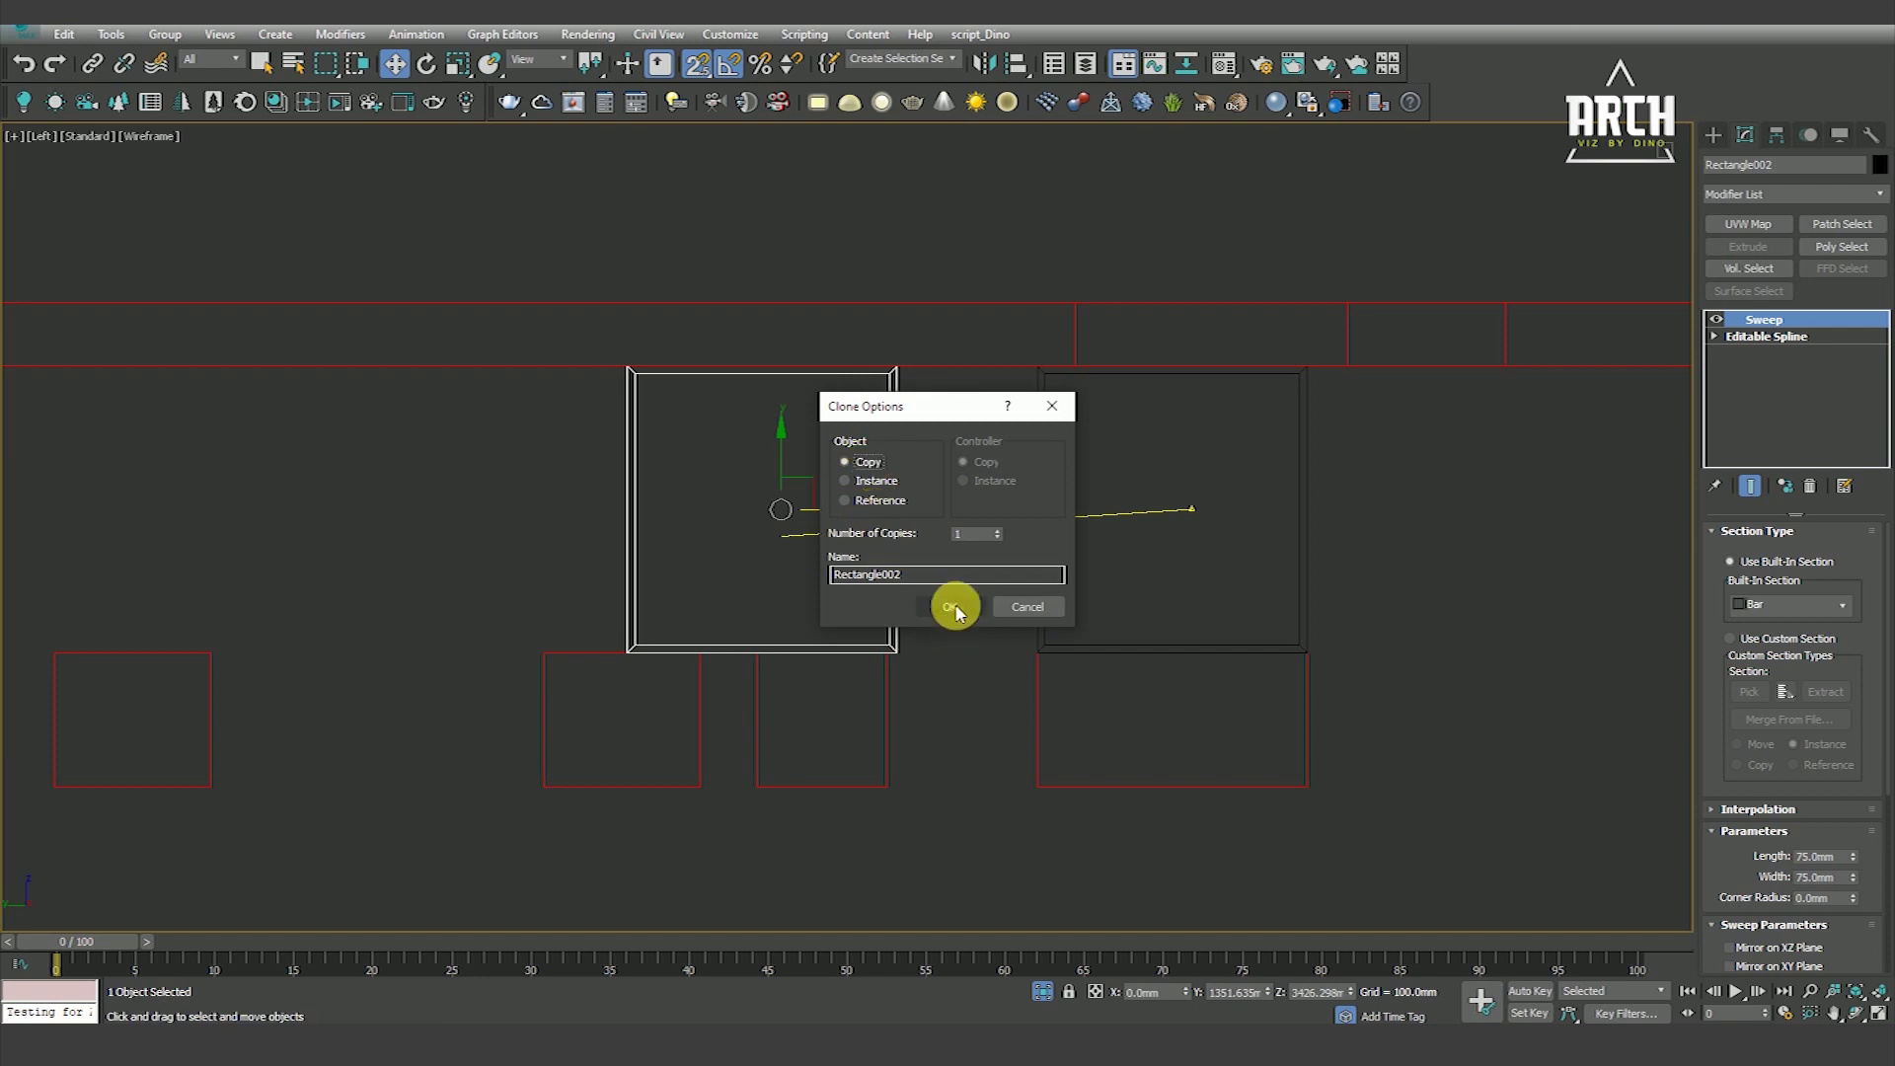
pyautogui.click(949, 606)
pyautogui.scroll(4, 913, 651)
pyautogui.scroll(1, 898, 642)
pyautogui.click(898, 642)
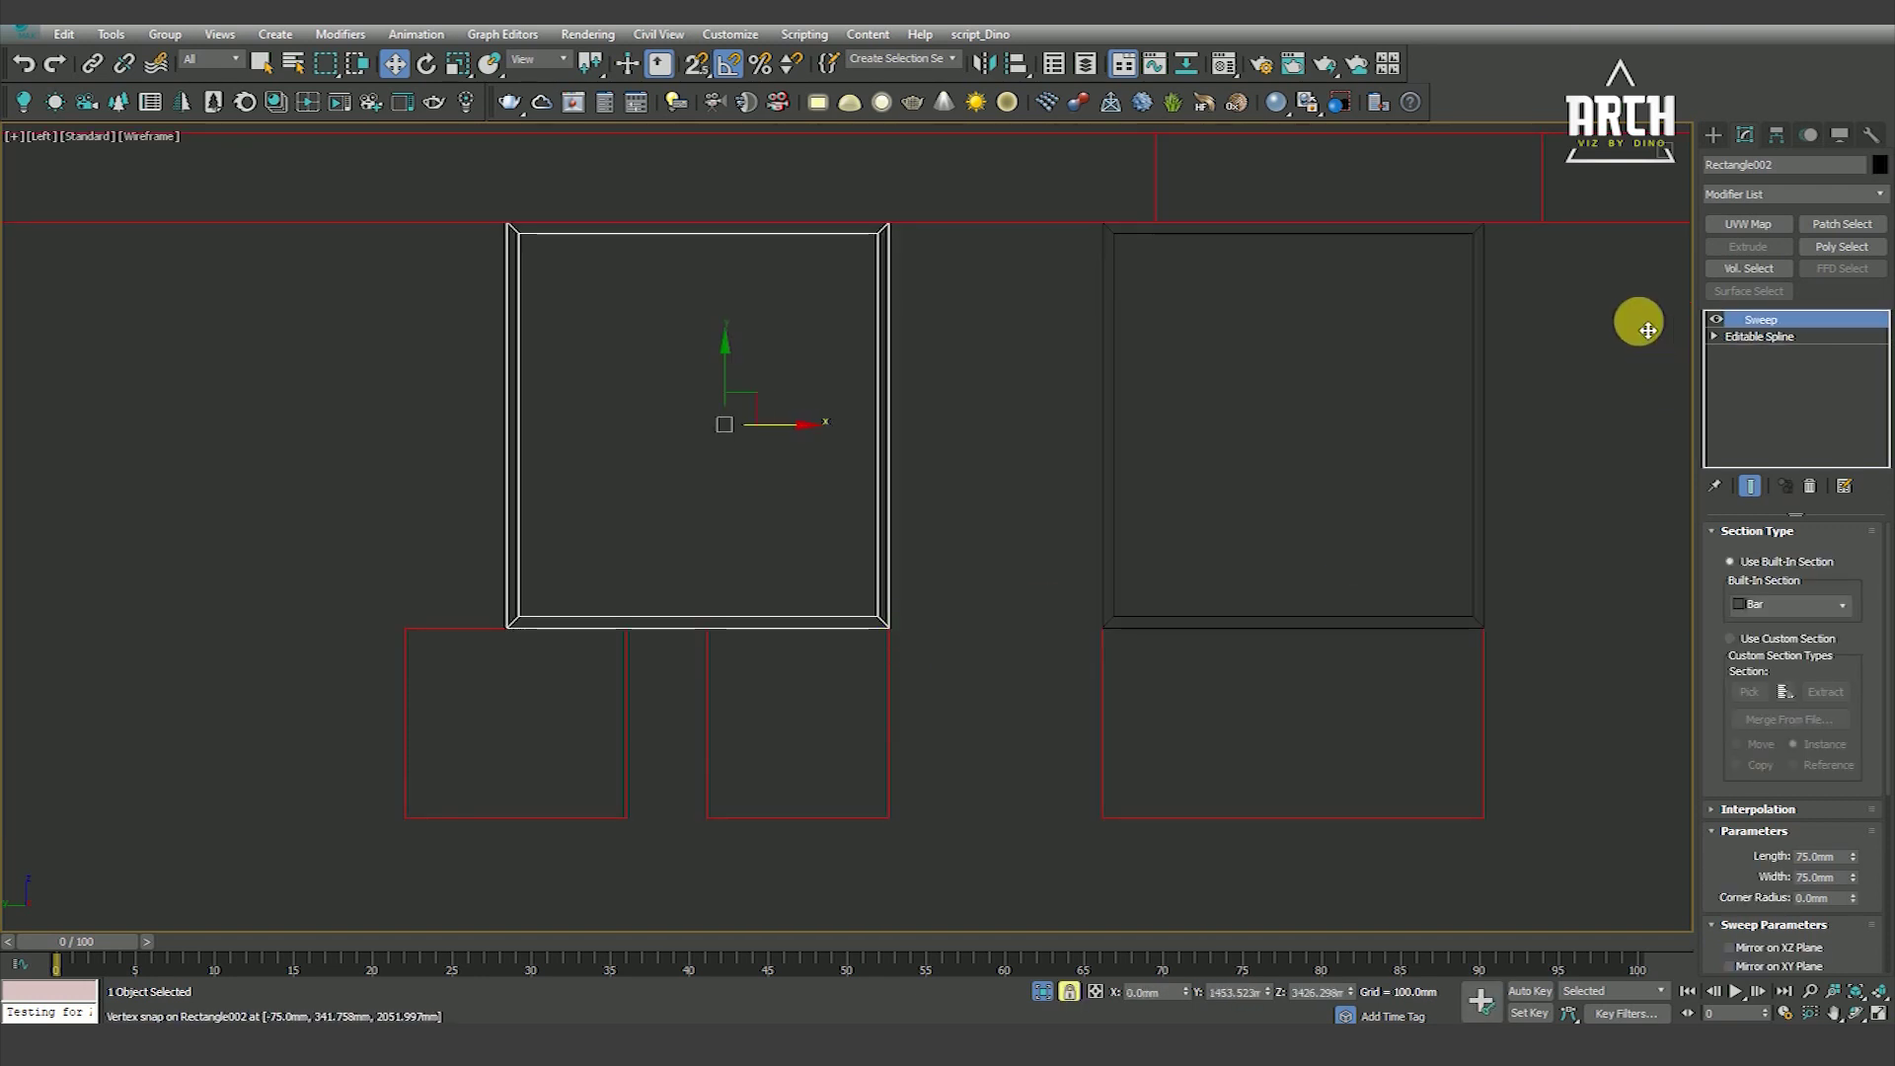
pyautogui.click(1756, 370)
# Snap the copied frame's segments to the edges of the narrower opening
pyautogui.click(556, 498)
pyautogui.moveTo(610, 536); pyautogui.dragTo(779, 584)
pyautogui.click(815, 656)
pyautogui.scroll(-3, 815, 656)
pyautogui.scroll(2, 914, 647)
pyautogui.scroll(-3, 964, 639)
pyautogui.moveTo(1050, 656); pyautogui.dragTo(1050, 653)
pyautogui.scroll(3, 1027, 564)
pyautogui.moveTo(1069, 521); pyautogui.dragTo(870, 740)
pyautogui.scroll(3, 838, 622)
pyautogui.scroll(-3, 901, 693)
pyautogui.click(776, 671)
pyautogui.scroll(3, 773, 727)
pyautogui.moveTo(774, 728); pyautogui.dragTo(727, 710)
pyautogui.scroll(-3, 795, 747)
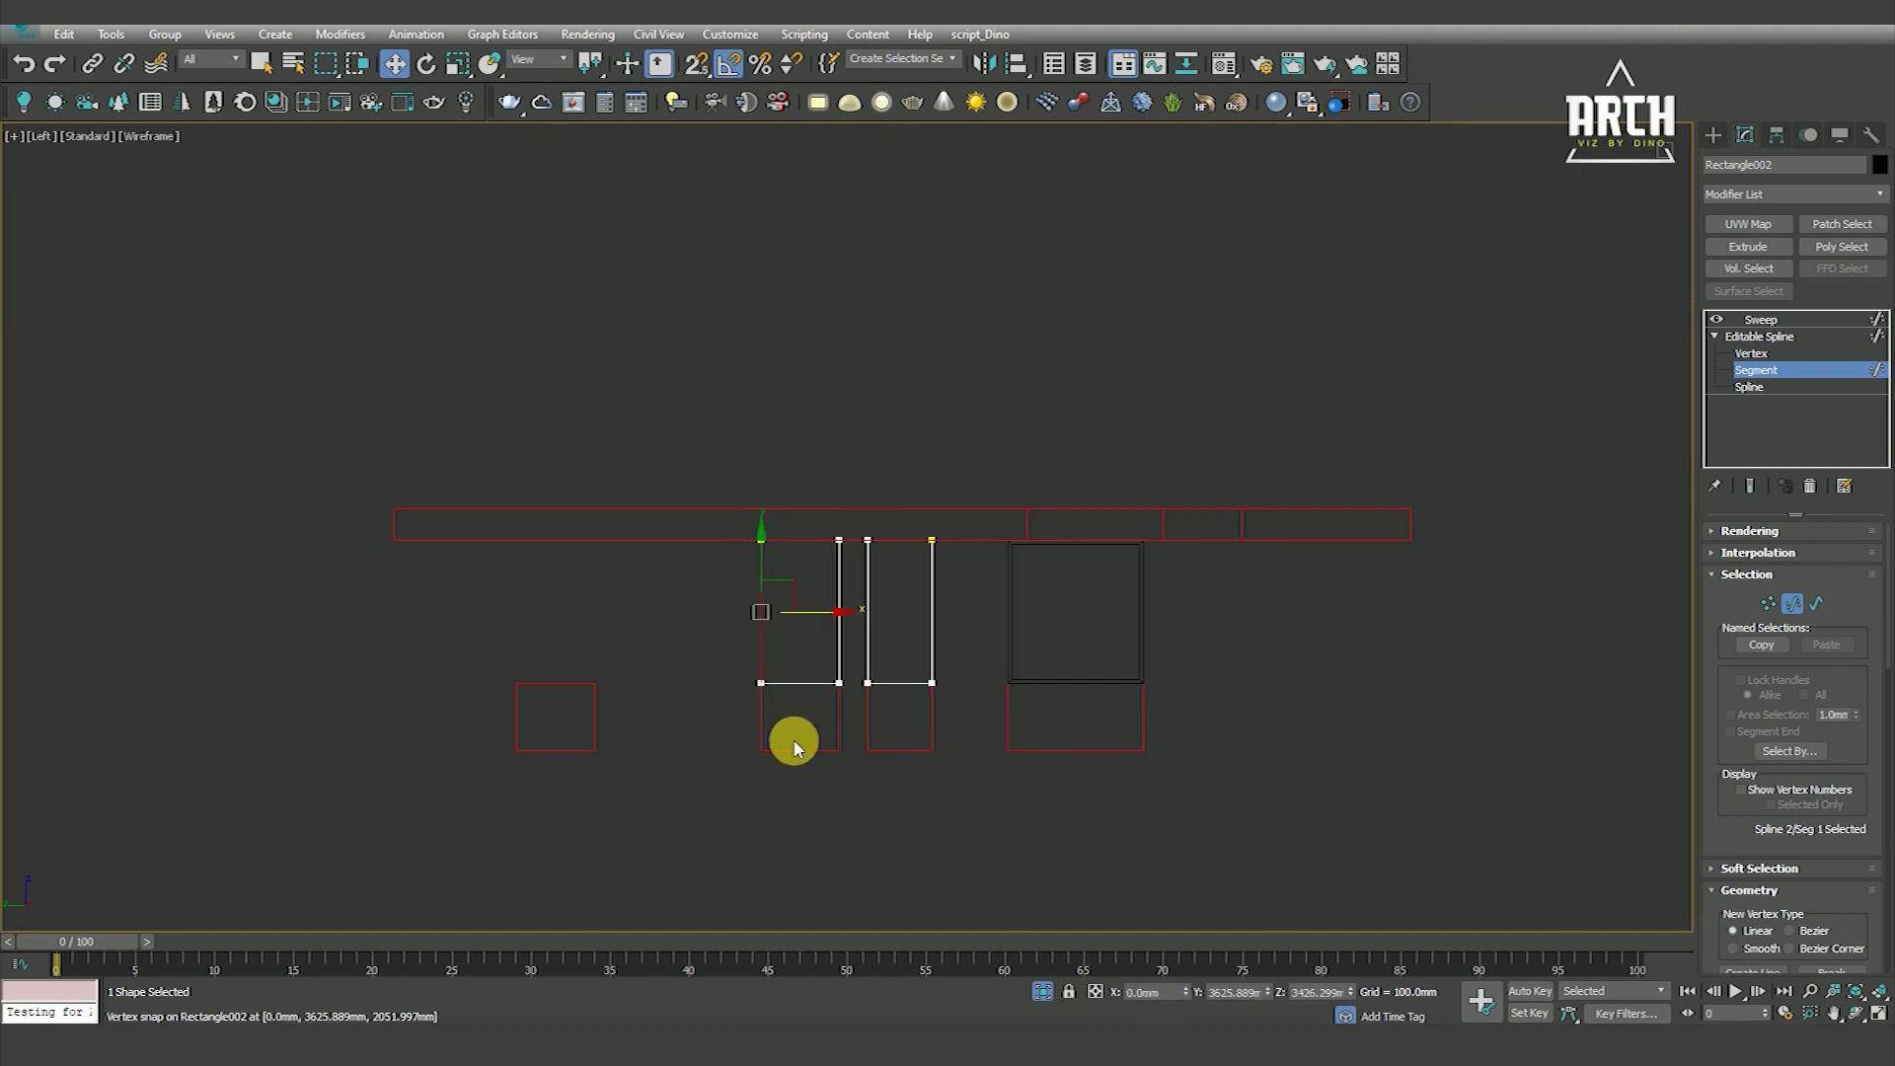
pyautogui.keyDown('ctrl'); pyautogui.click(839, 615); pyautogui.keyUp('ctrl')
# At spline level, delete the left spline and copy the right one over the left opening
pyautogui.click(1749, 386)
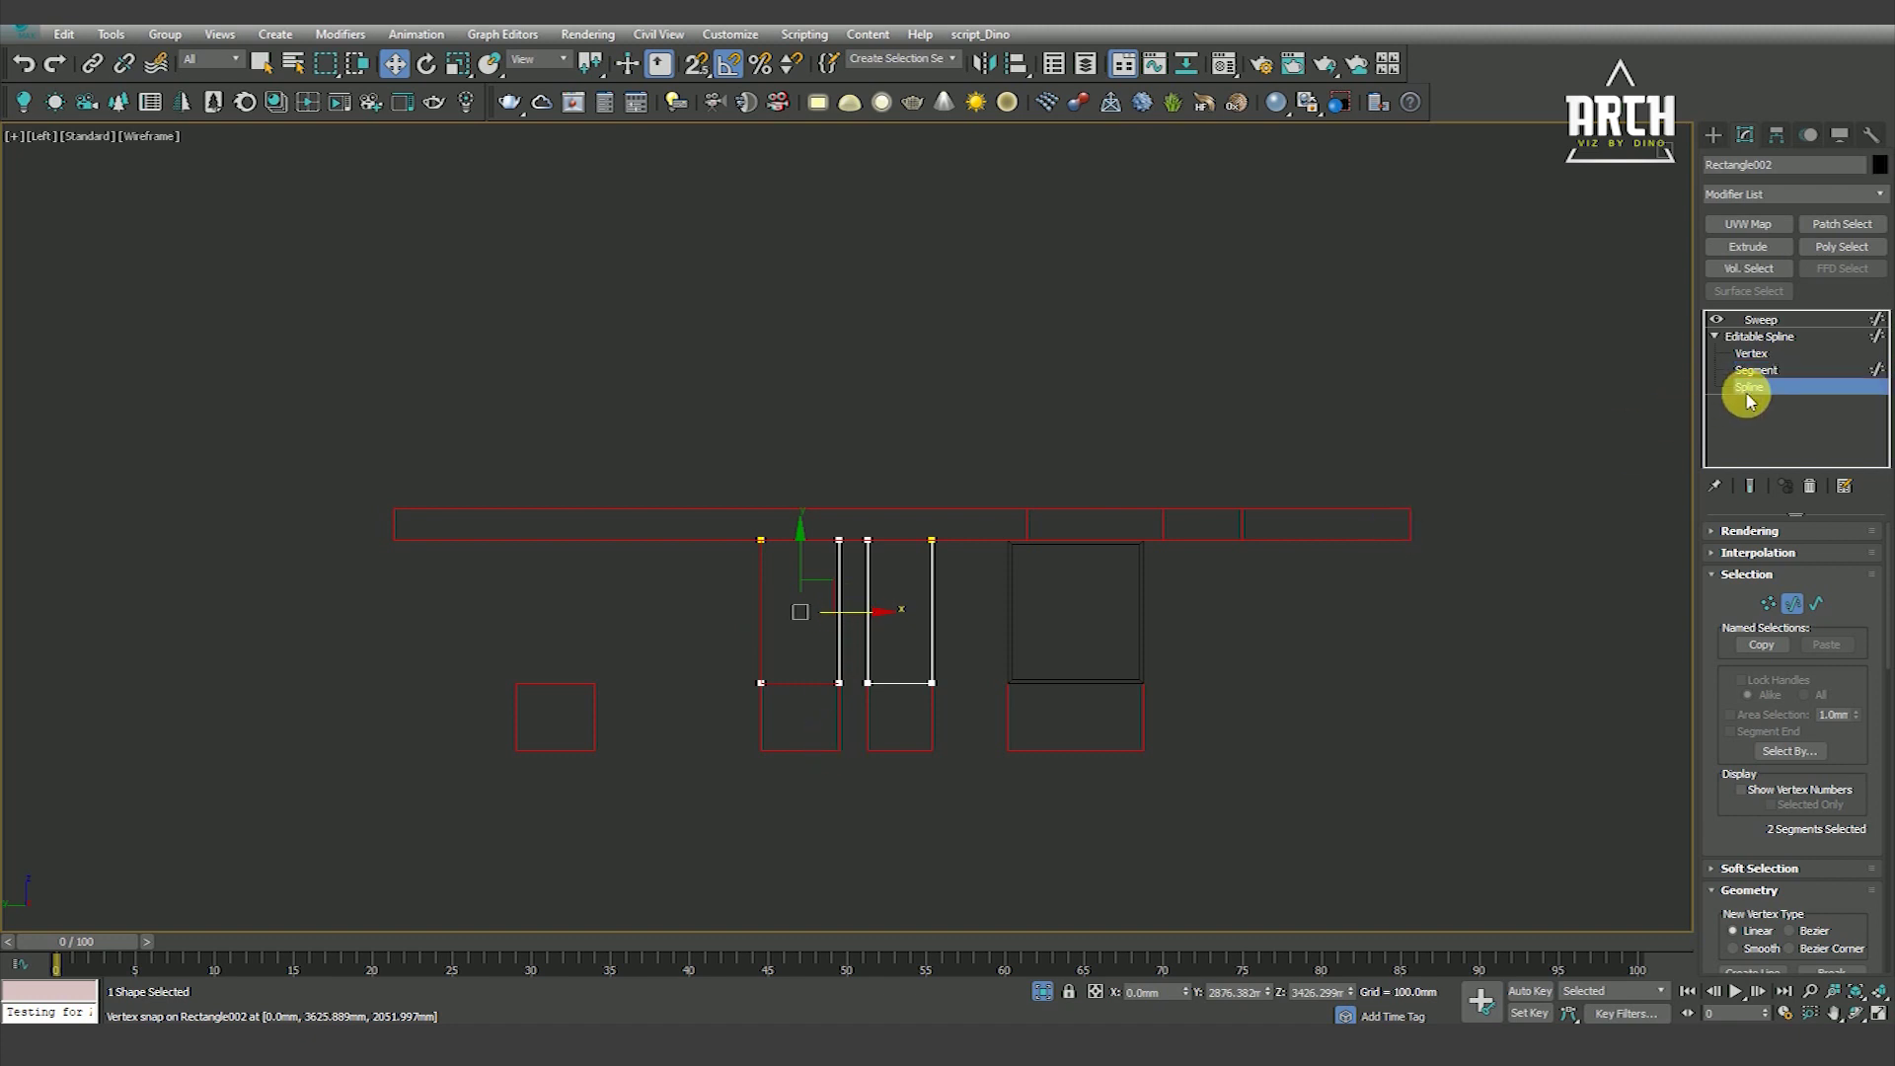
pyautogui.scroll(3, 913, 597)
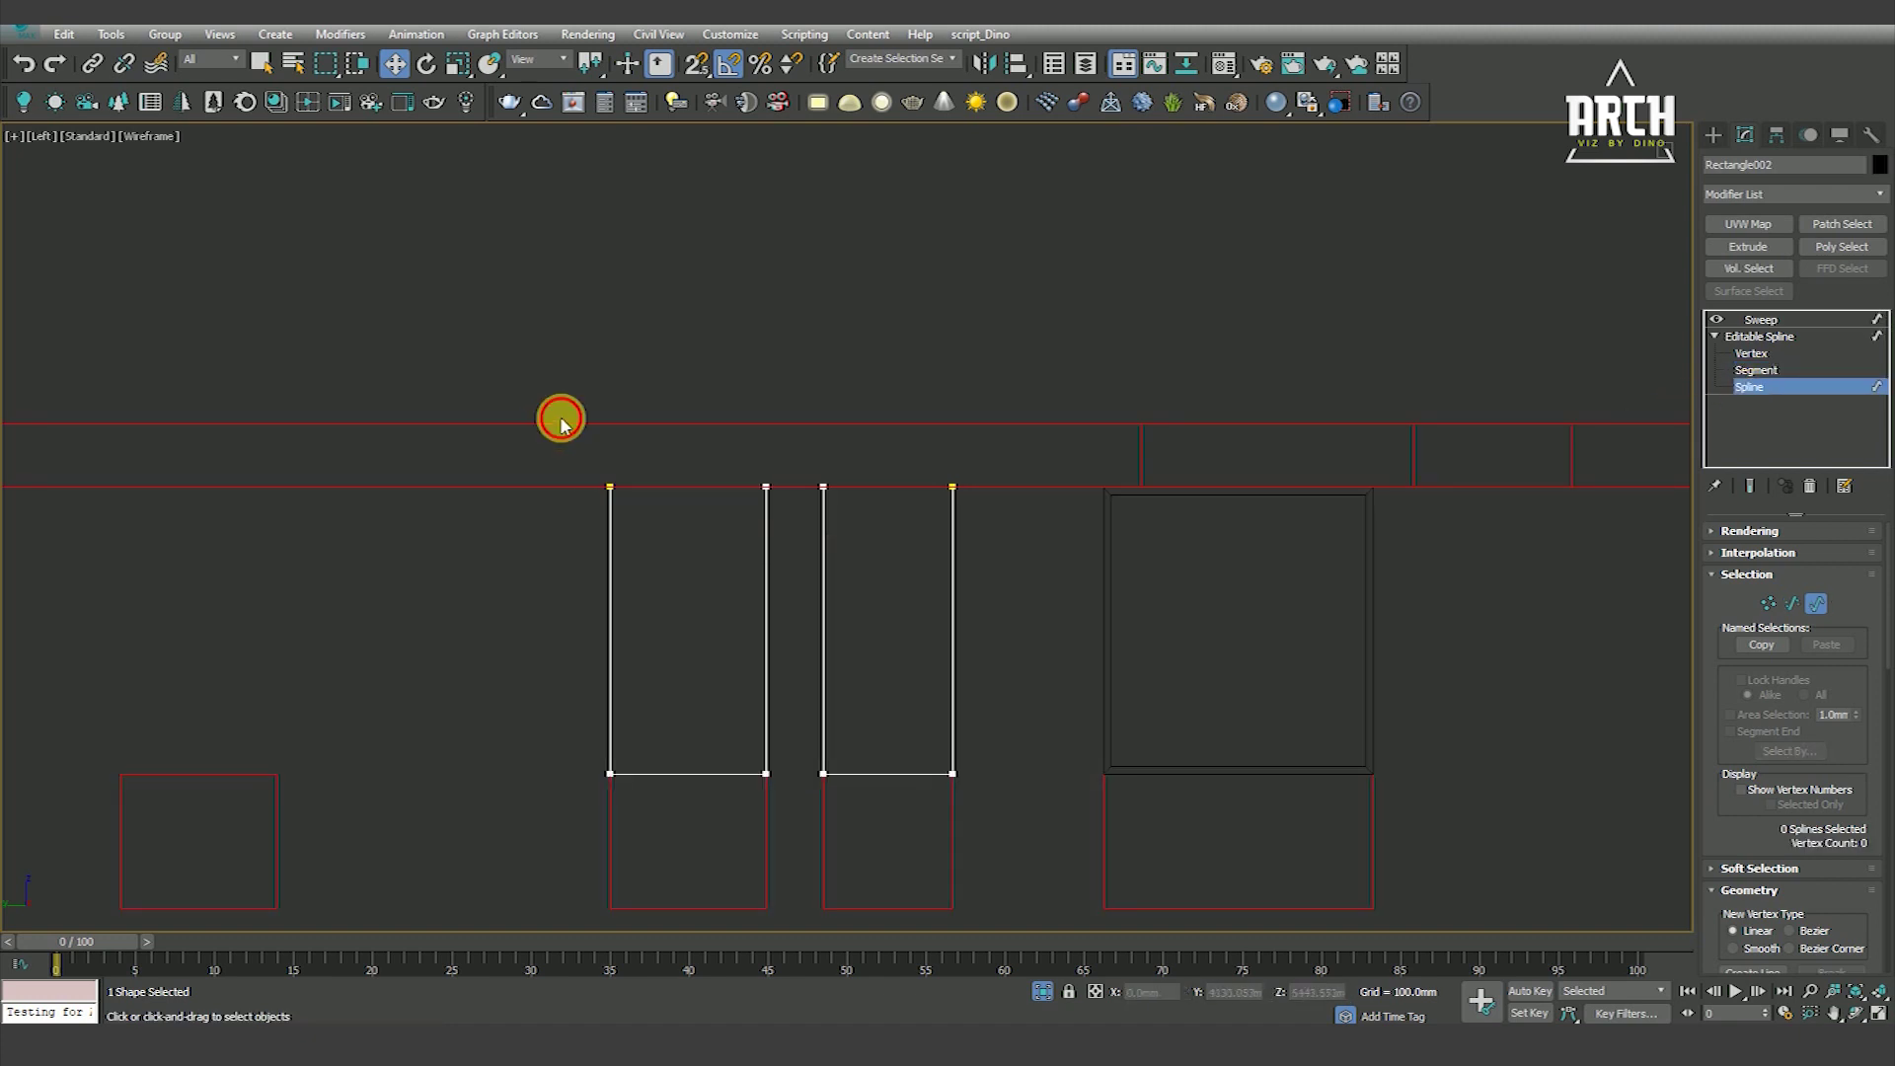
pyautogui.moveTo(777, 864); pyautogui.dragTo(778, 859)
pyautogui.press('Delete')
pyautogui.click(916, 701)
pyautogui.moveTo(951, 599)
pyautogui.keyDown('shift'); pyautogui.mouseDown()
pyautogui.moveTo(766, 784)
pyautogui.moveTo(719, 867)
pyautogui.mouseUp(); pyautogui.keyUp('shift')
pyautogui.press('s')
pyautogui.press('s')
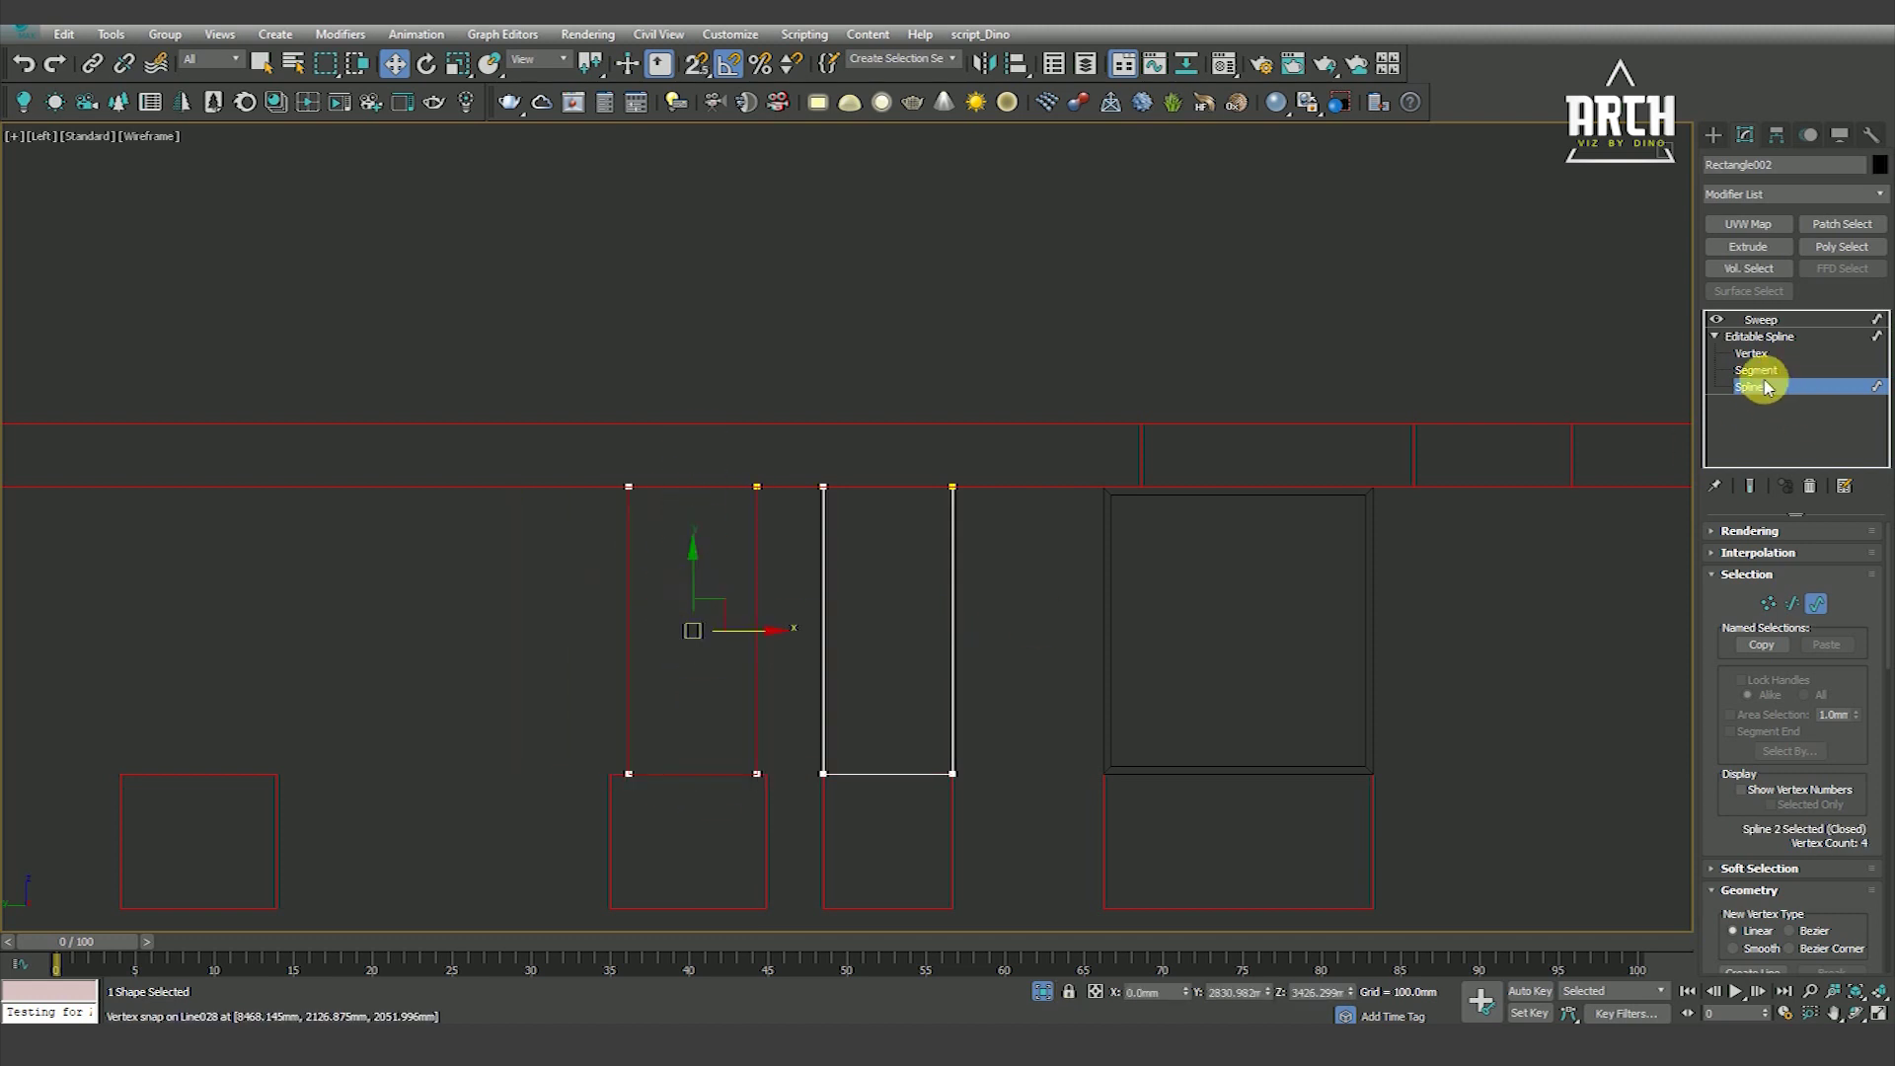
# Select the spline's two left vertices with snapping on to refit it
pyautogui.click(1751, 353)
pyautogui.moveTo(582, 430)
pyautogui.mouseDown()
pyautogui.moveTo(636, 826)
pyautogui.moveTo(612, 774)
pyautogui.mouseUp()
pyautogui.press('s')
pyautogui.scroll(-4, 891, 395)
# Copy the left spline over the leftmost opening and adjust its vertices
pyautogui.click(1748, 386)
pyautogui.scroll(2, 760, 536)
pyautogui.moveTo(719, 487); pyautogui.dragTo(866, 653)
pyautogui.keyDown('shift'); pyautogui.moveTo(880, 512); pyautogui.dragTo(513, 617); pyautogui.keyUp('shift')
pyautogui.scroll(3, 513, 621)
pyautogui.click(1758, 359)
pyautogui.scroll(-3, 537, 389)
pyautogui.scroll(3, 465, 367)
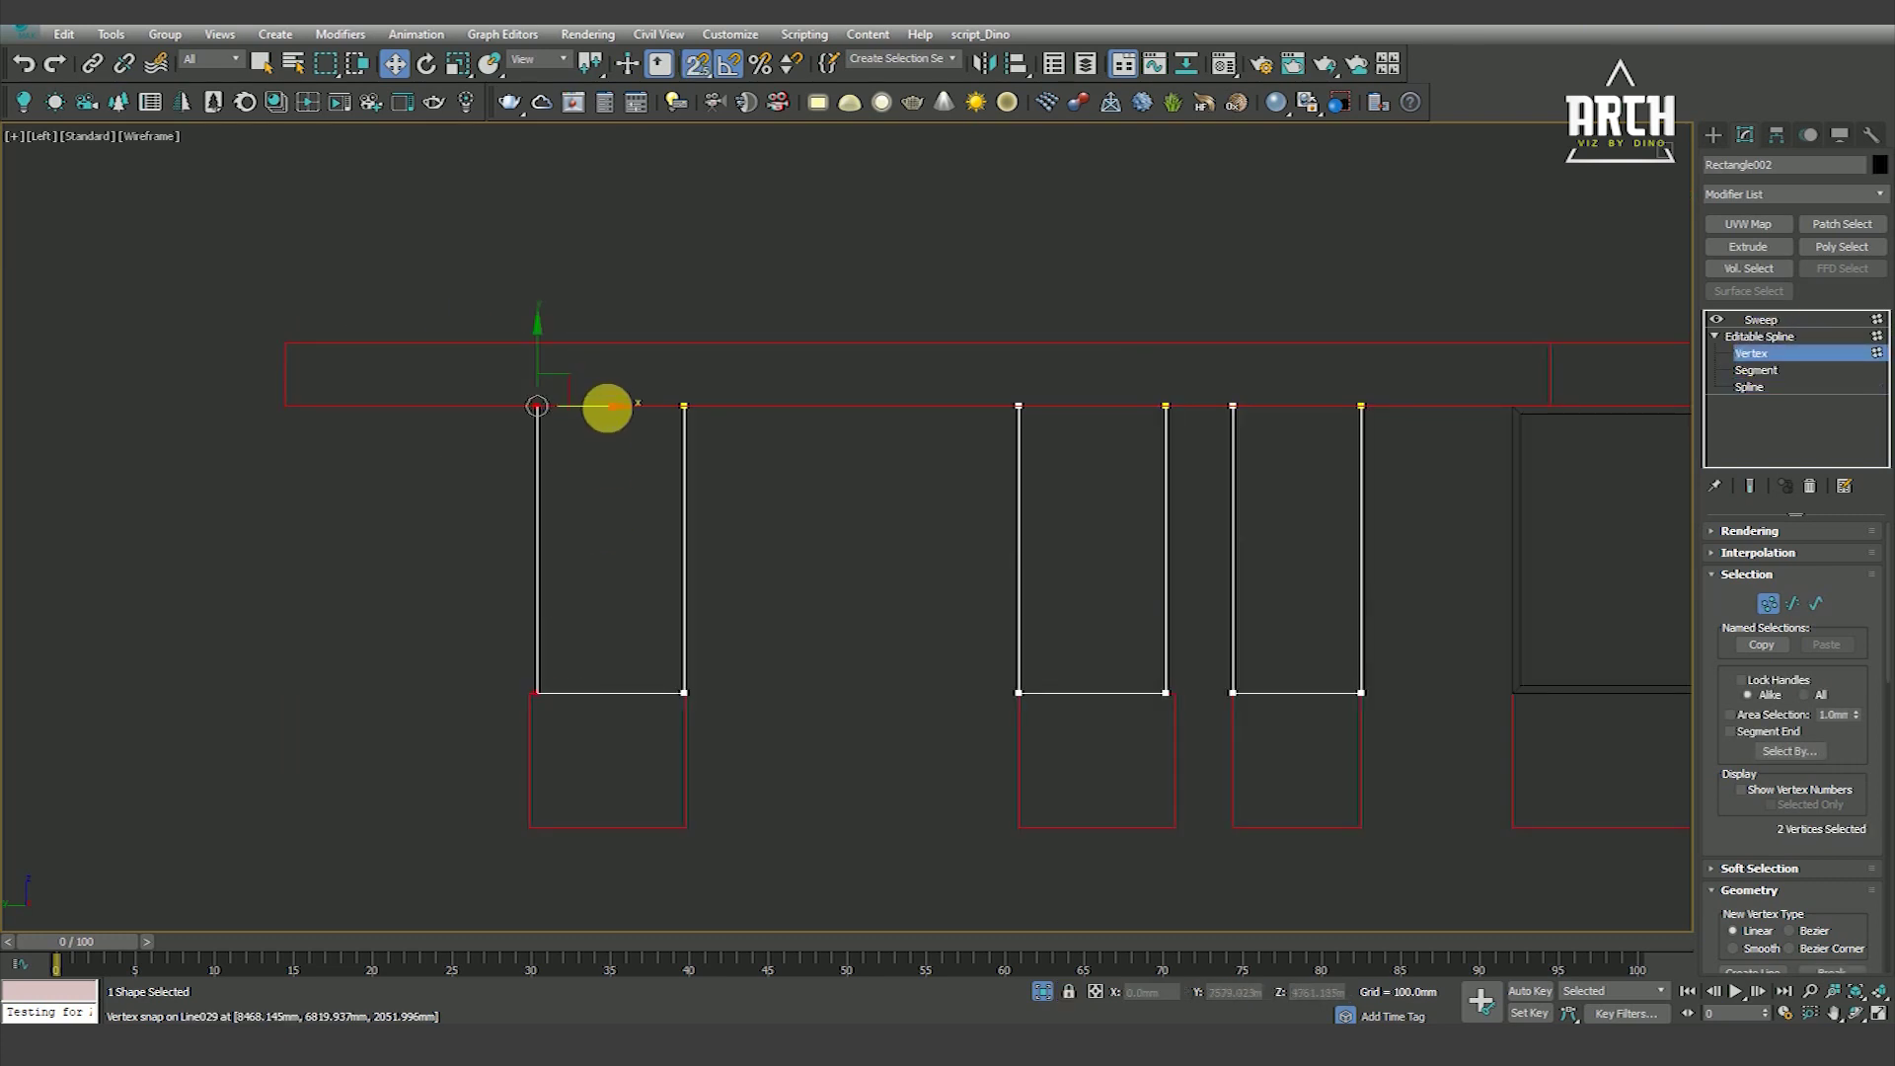
pyautogui.click(563, 622)
pyautogui.scroll(-4, 744, 528)
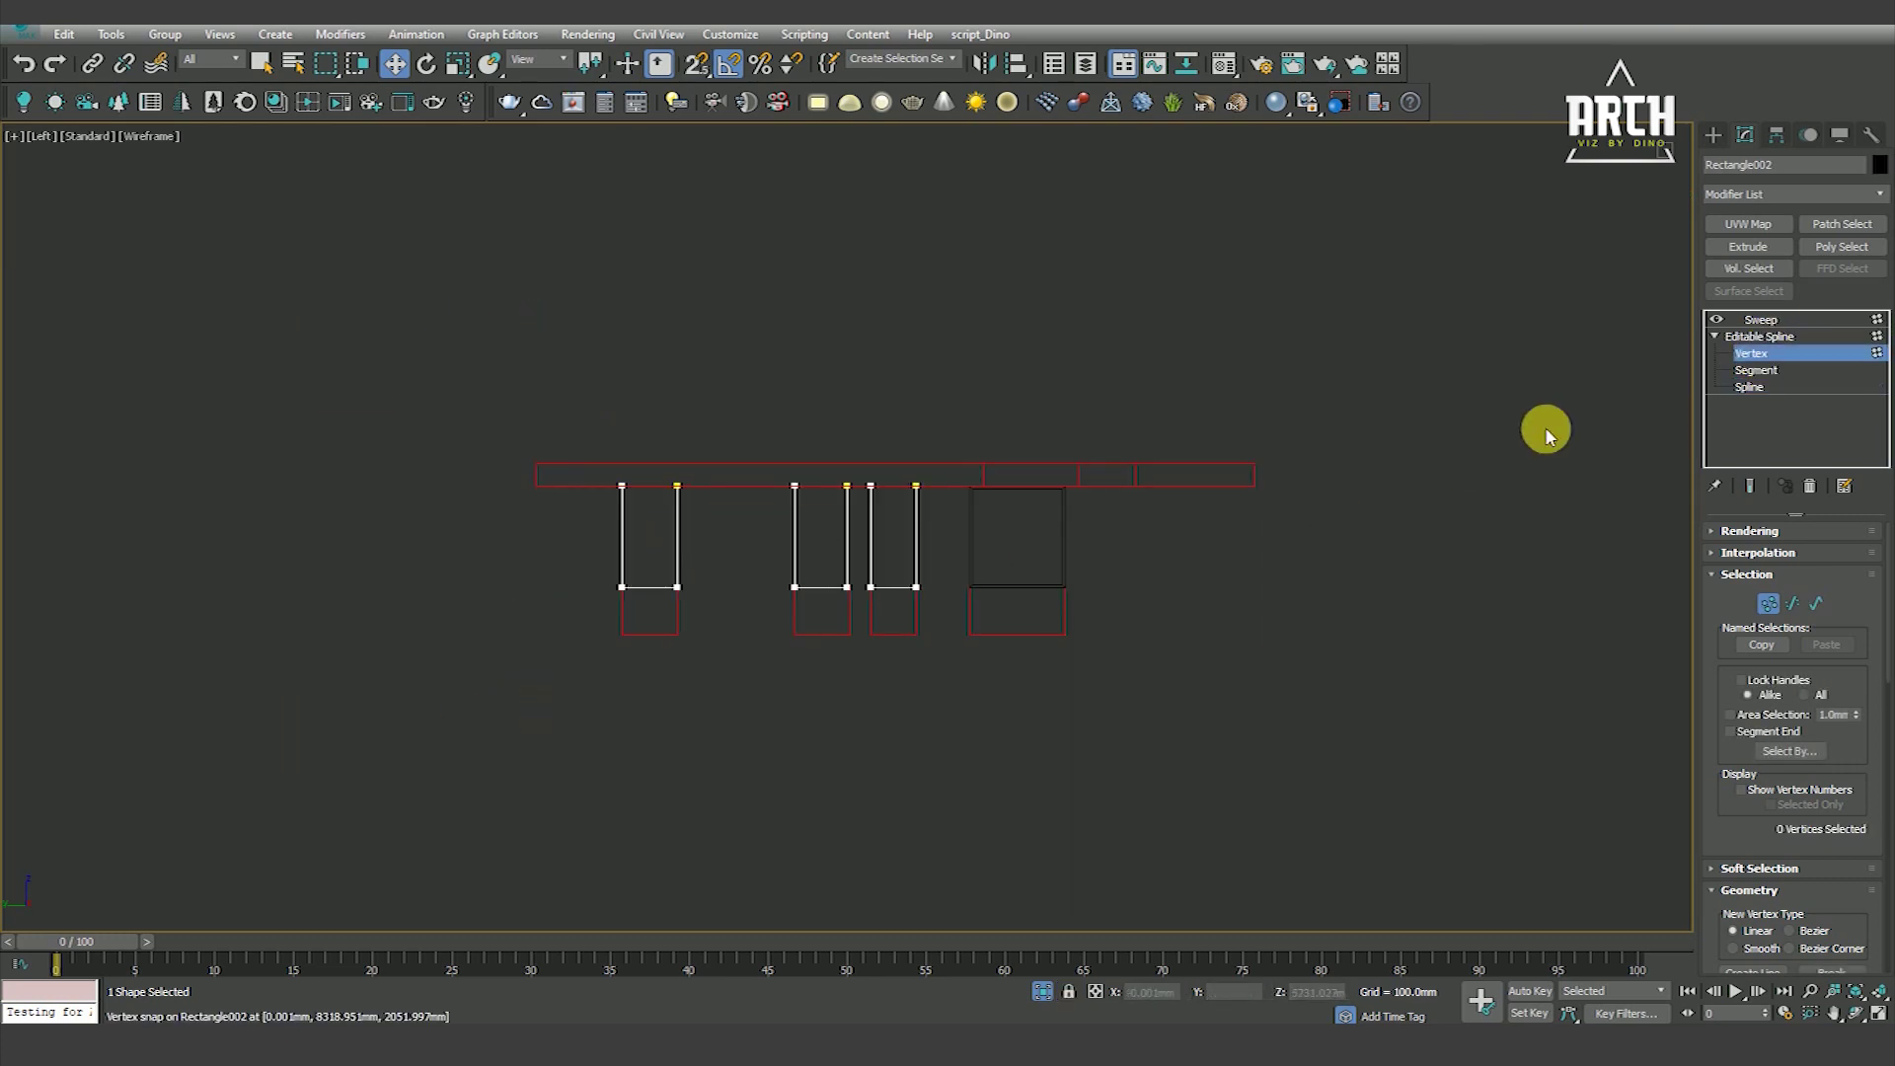
# Return to the Sweep level and check the three fitted frames in shaded view
pyautogui.click(1760, 319)
pyautogui.press('F3')
pyautogui.scroll(3, 845, 554)
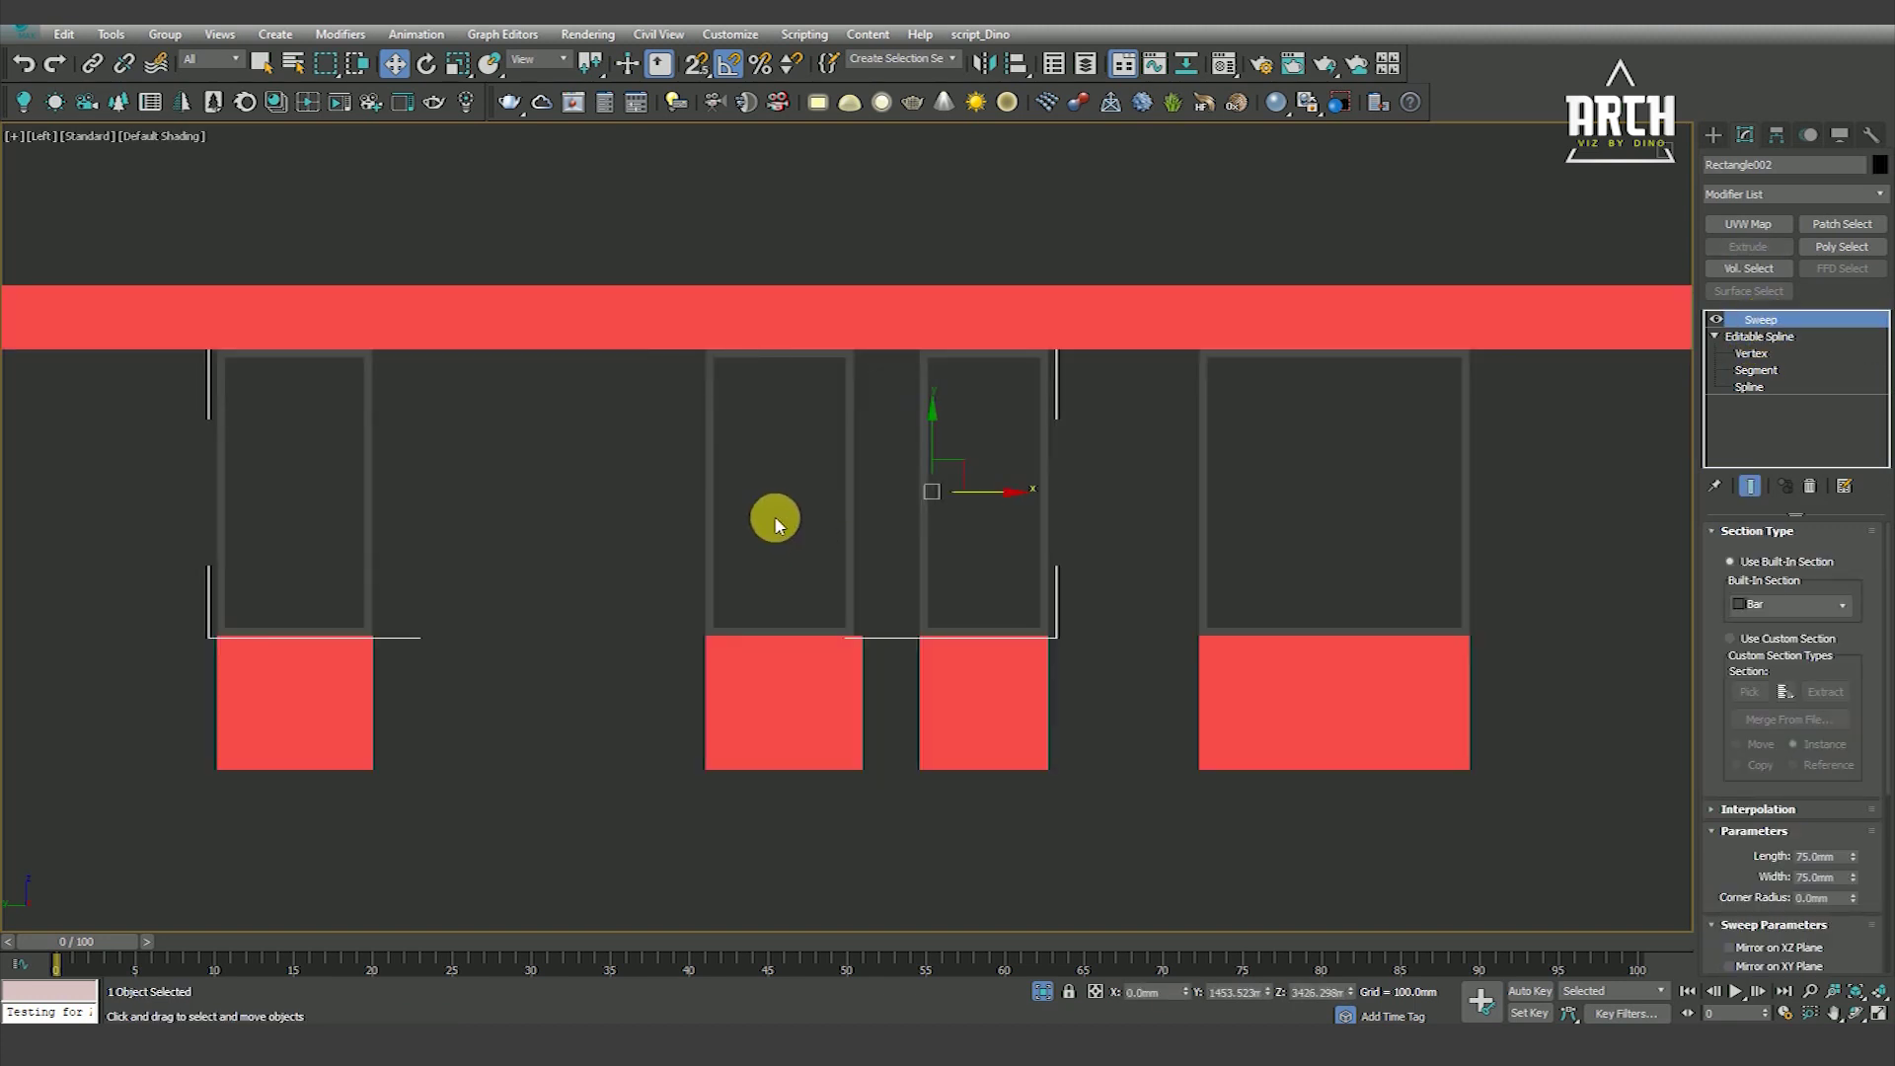
pyautogui.click(985, 520)
pyautogui.press('F3')
pyautogui.click(1034, 489)
pyautogui.scroll(-4, 1034, 489)
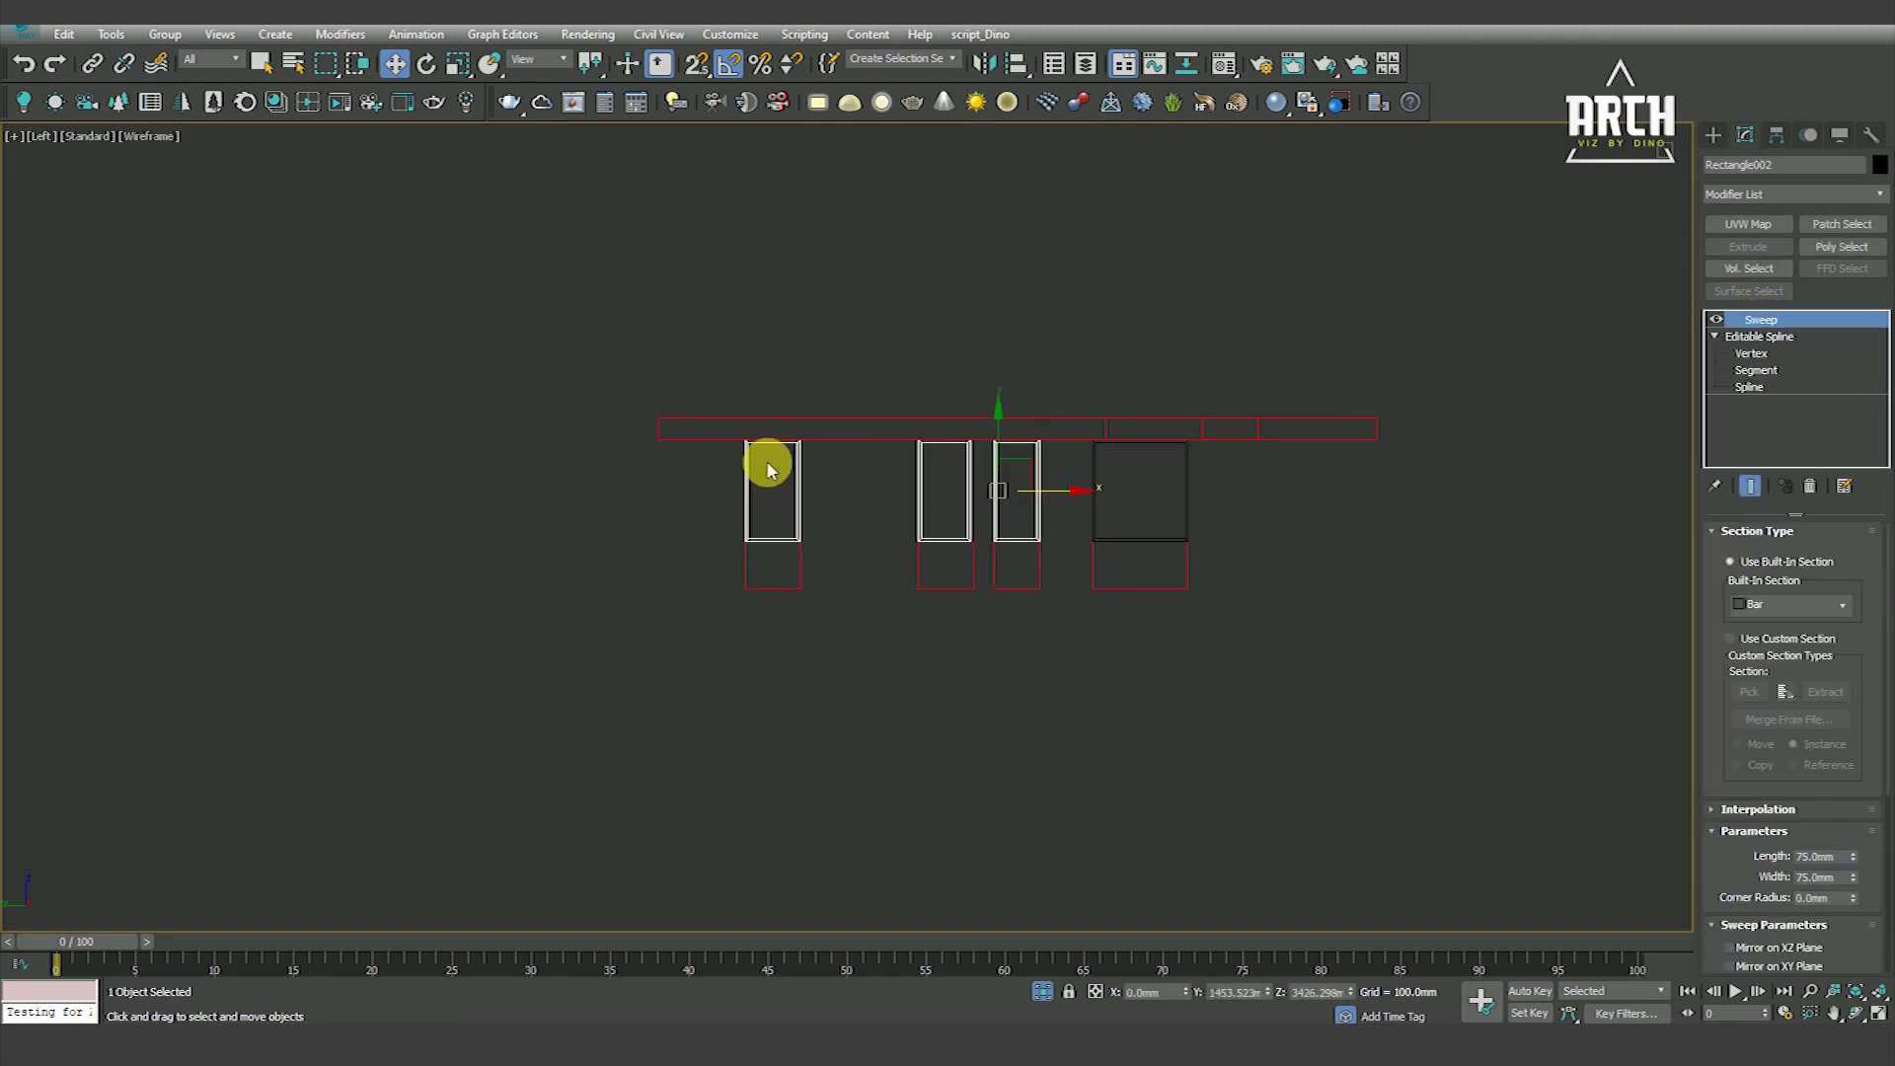
pyautogui.scroll(3, 1182, 510)
# On the wide frame Rectangle001, copy the right segment to the frame's centre
pyautogui.click(1192, 473)
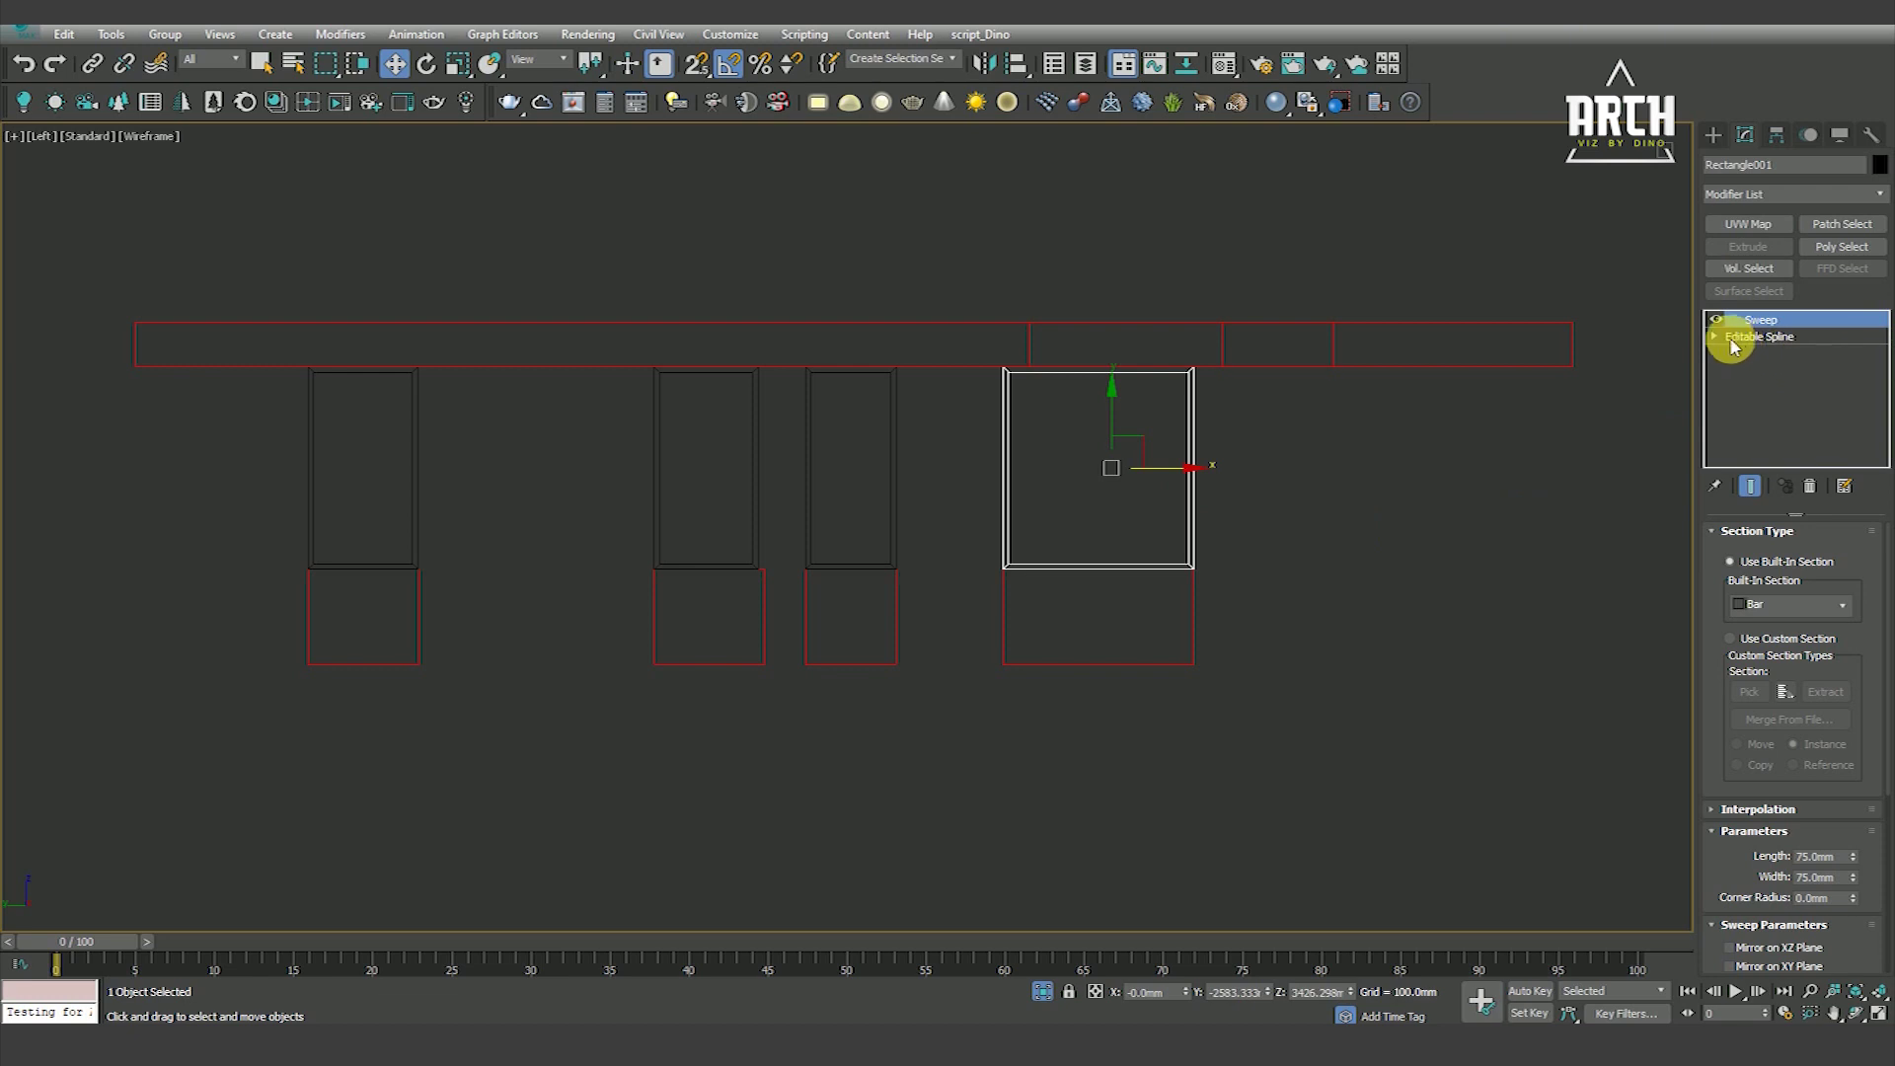
pyautogui.click(1755, 370)
pyautogui.click(1194, 459)
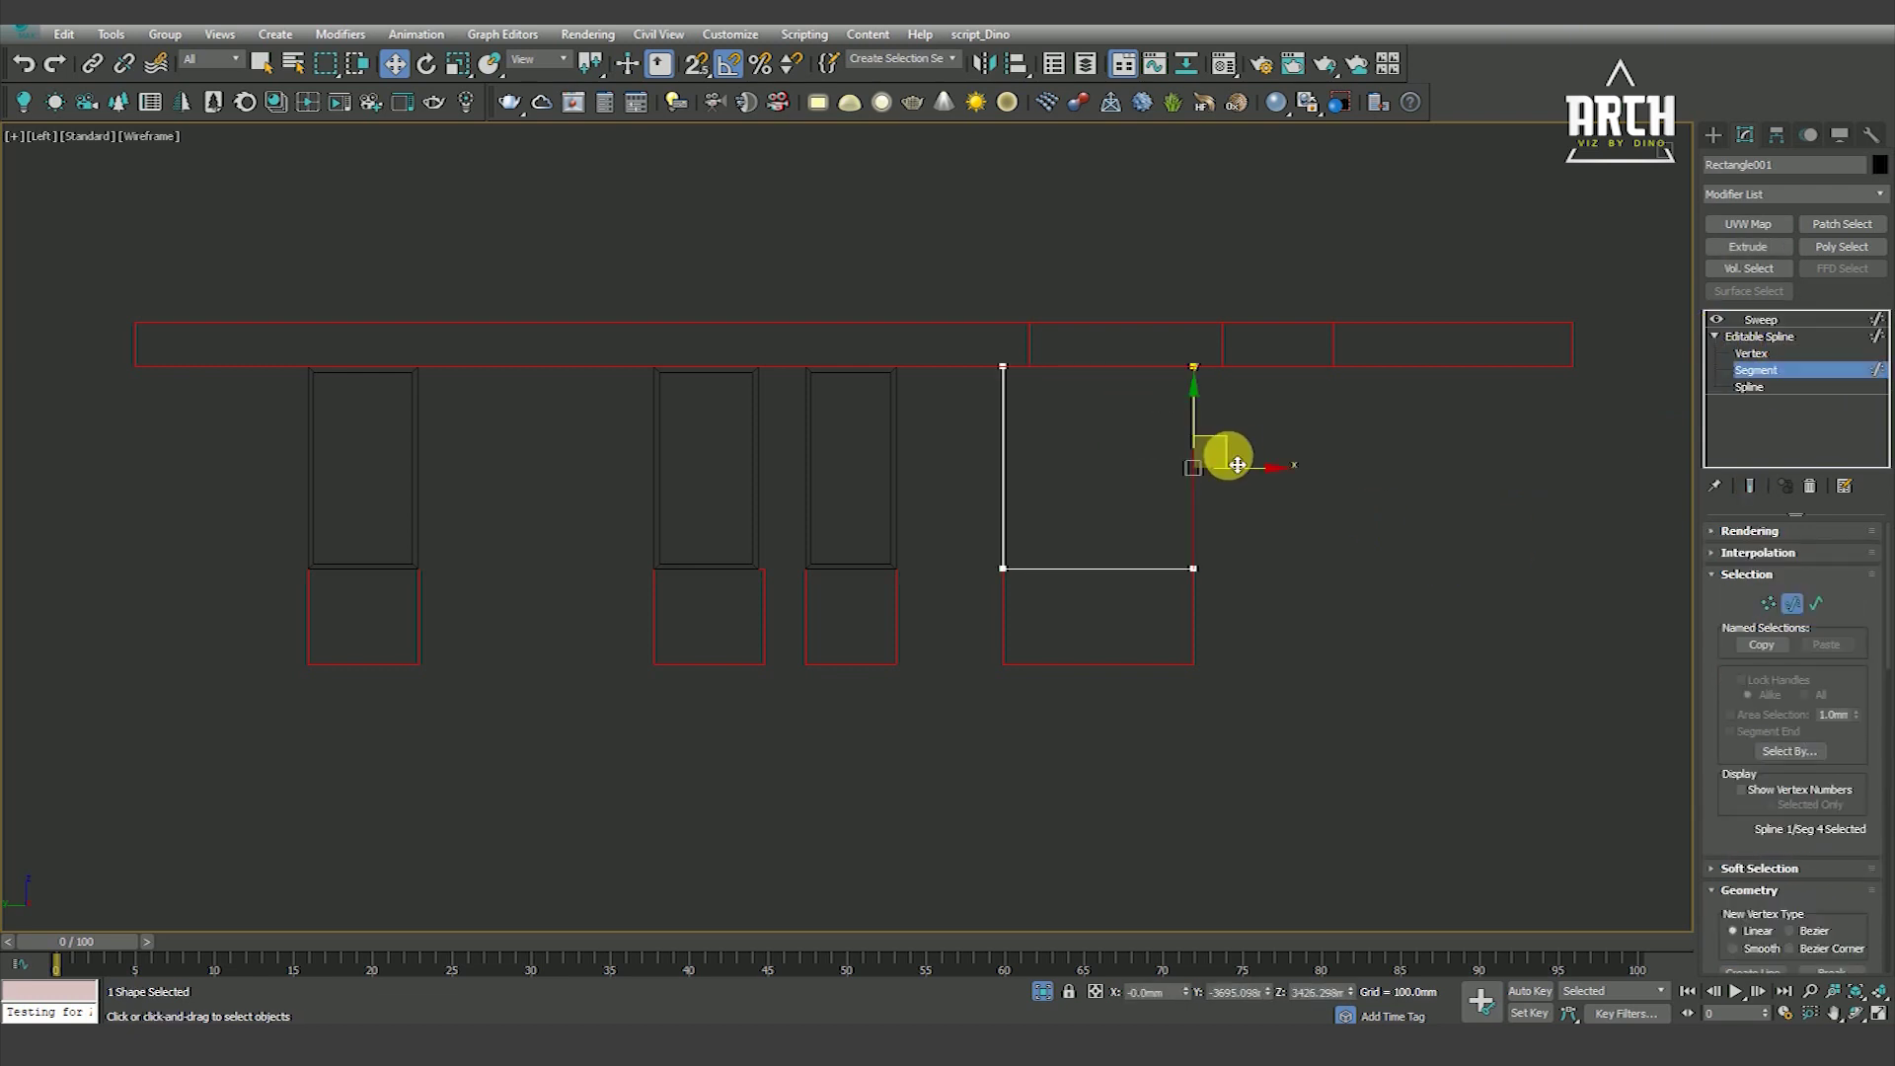
pyautogui.keyDown('shift'); pyautogui.moveTo(1253, 473); pyautogui.dragTo(1147, 487); pyautogui.keyUp('shift')
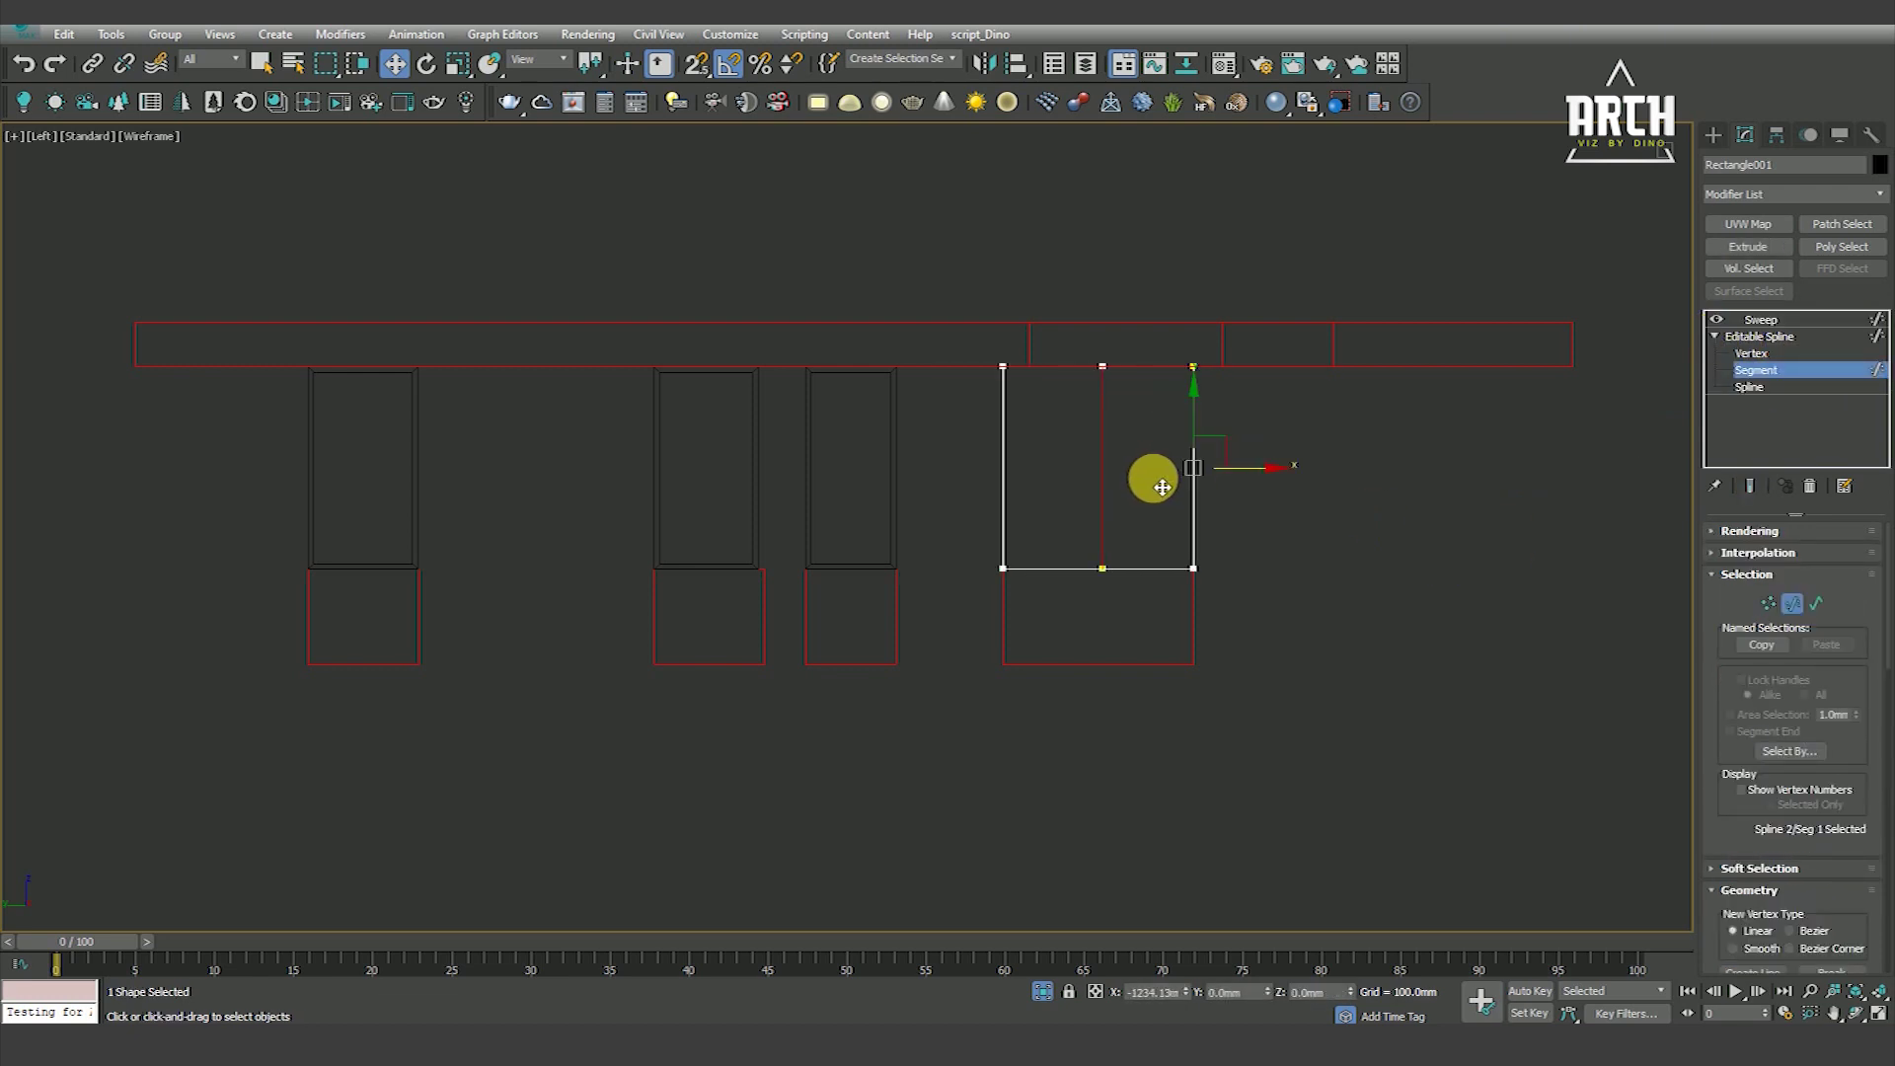
pyautogui.click(1686, 394)
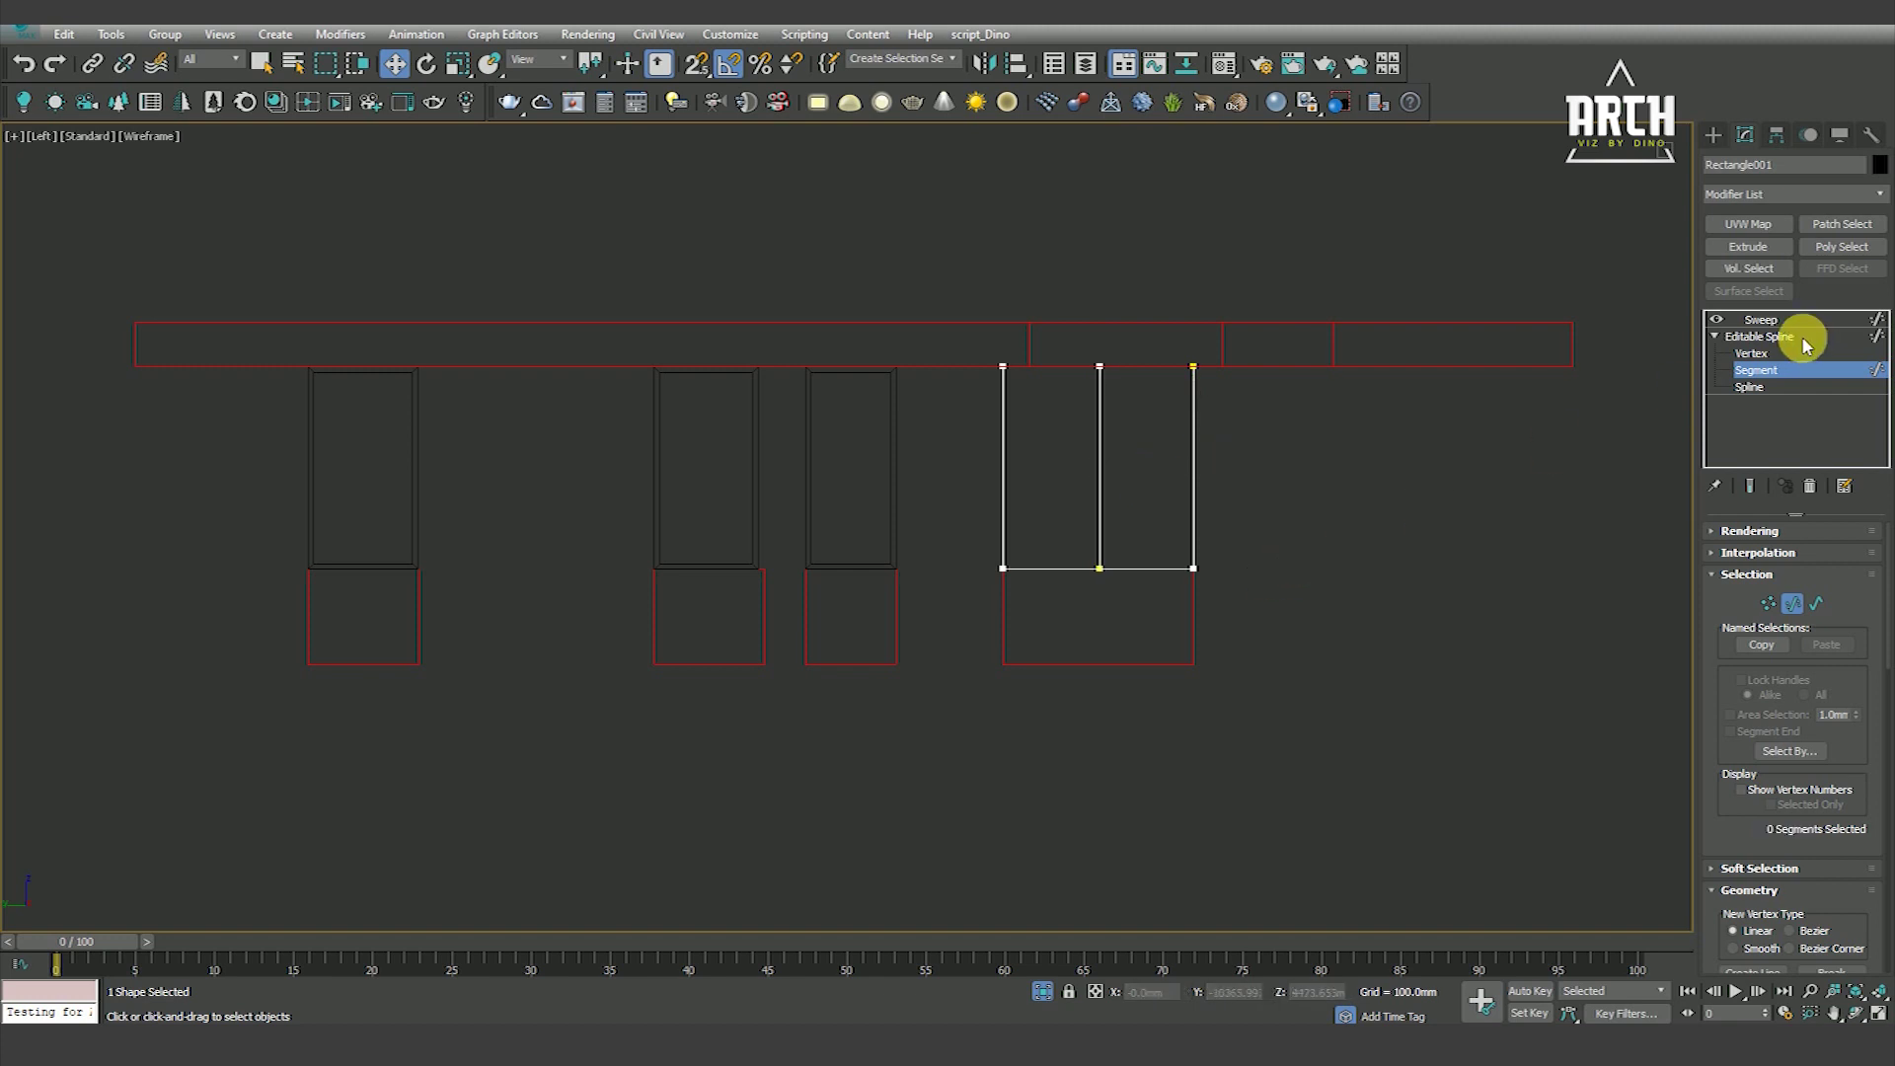
# With Show End Result and snapping on, snap the middle bar's vertices to the frame's top and bottom
pyautogui.click(1760, 337)
pyautogui.scroll(2, 1084, 547)
pyautogui.click(1111, 579)
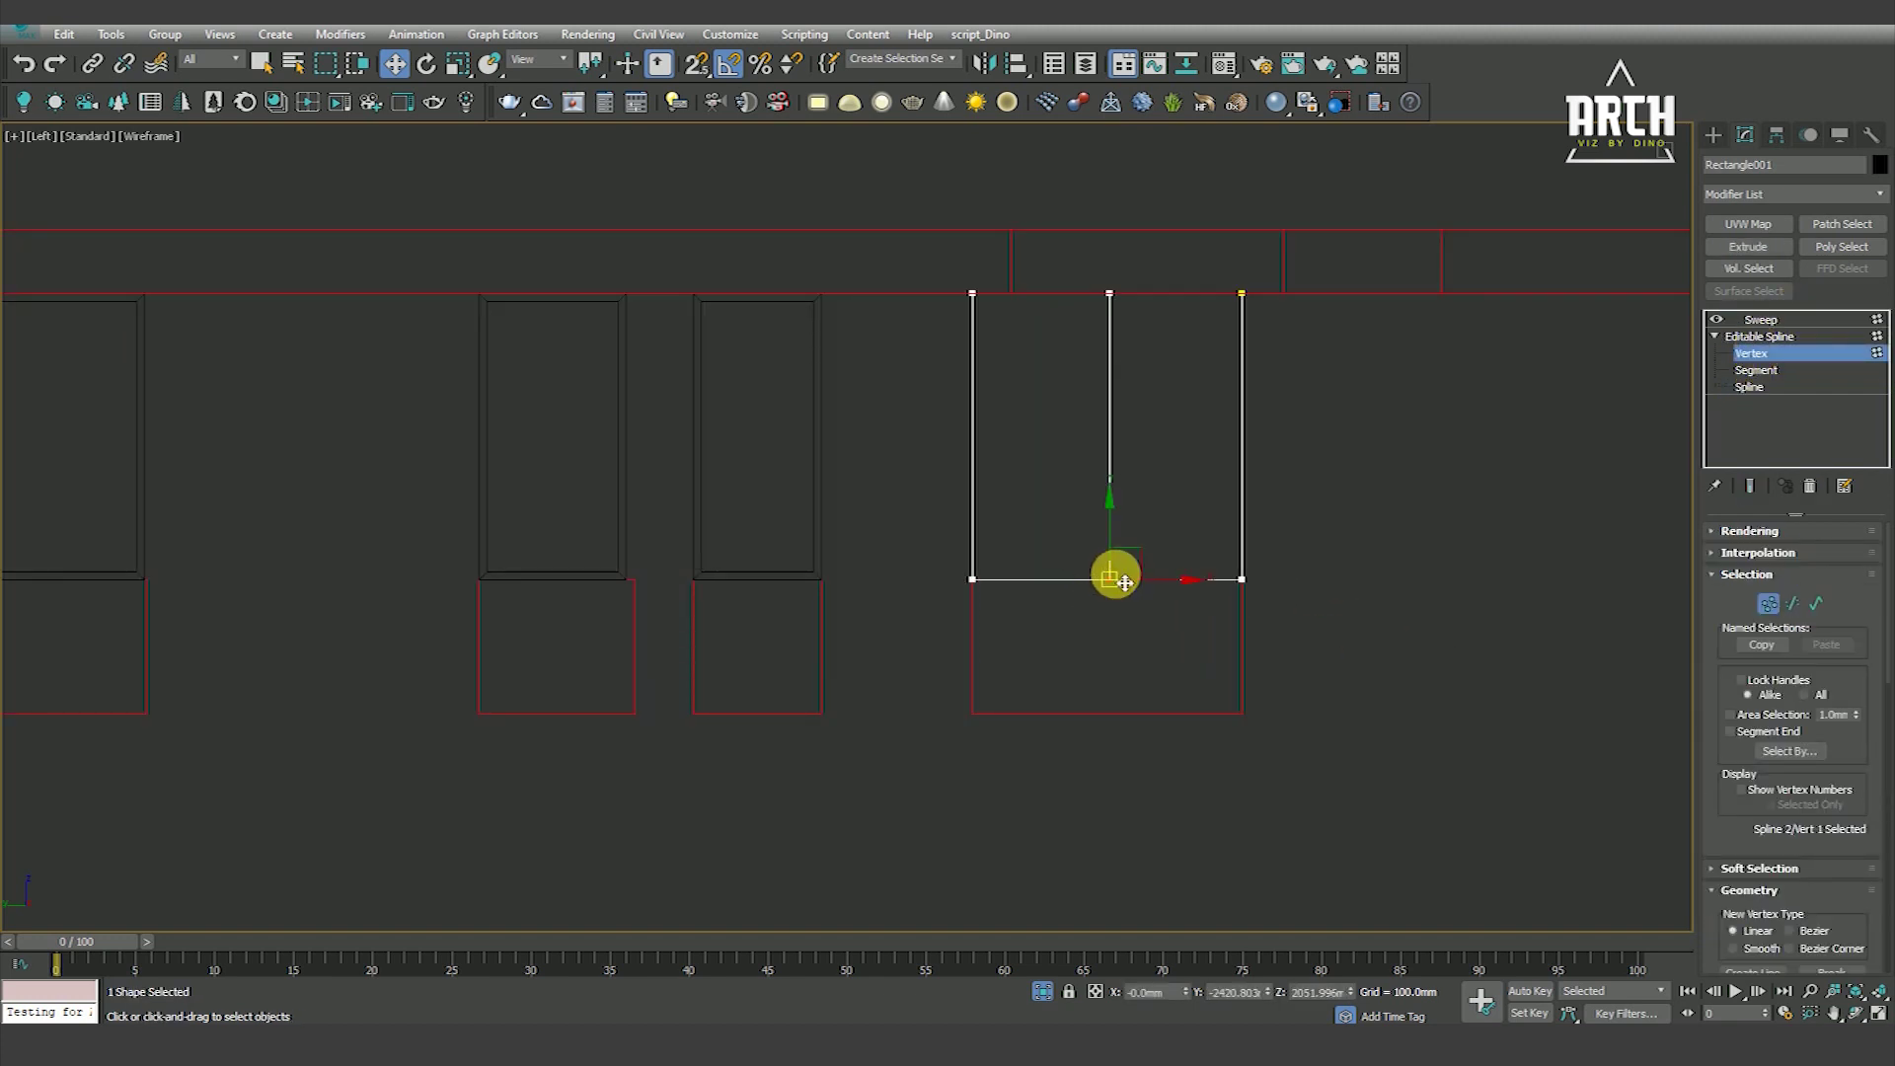
pyautogui.click(1746, 486)
pyautogui.press('s')
pyautogui.moveTo(1108, 520); pyautogui.dragTo(1032, 592)
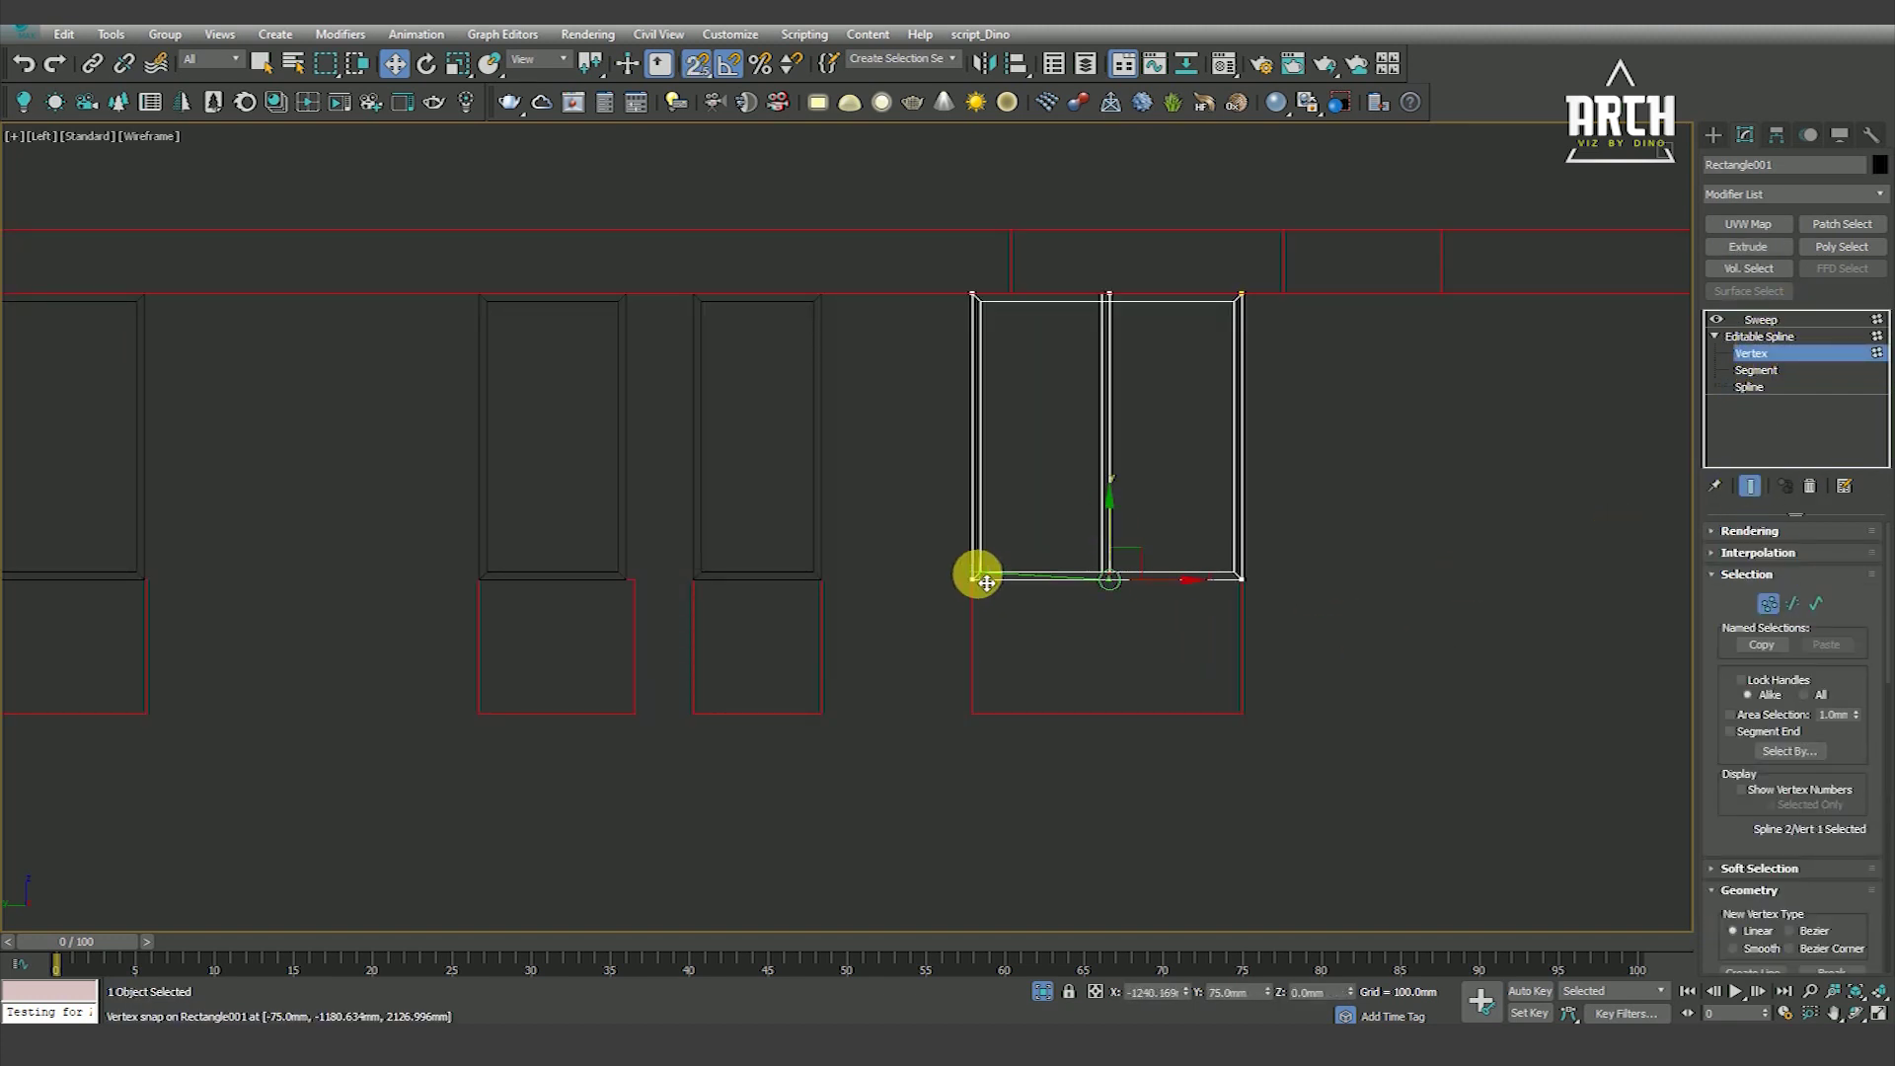
pyautogui.moveTo(1109, 293); pyautogui.dragTo(1134, 309)
# Leave sub-object editing and select both window frames
pyautogui.click(1076, 370)
pyautogui.click(1737, 320)
pyautogui.click(1224, 469)
pyautogui.scroll(-3, 1223, 469)
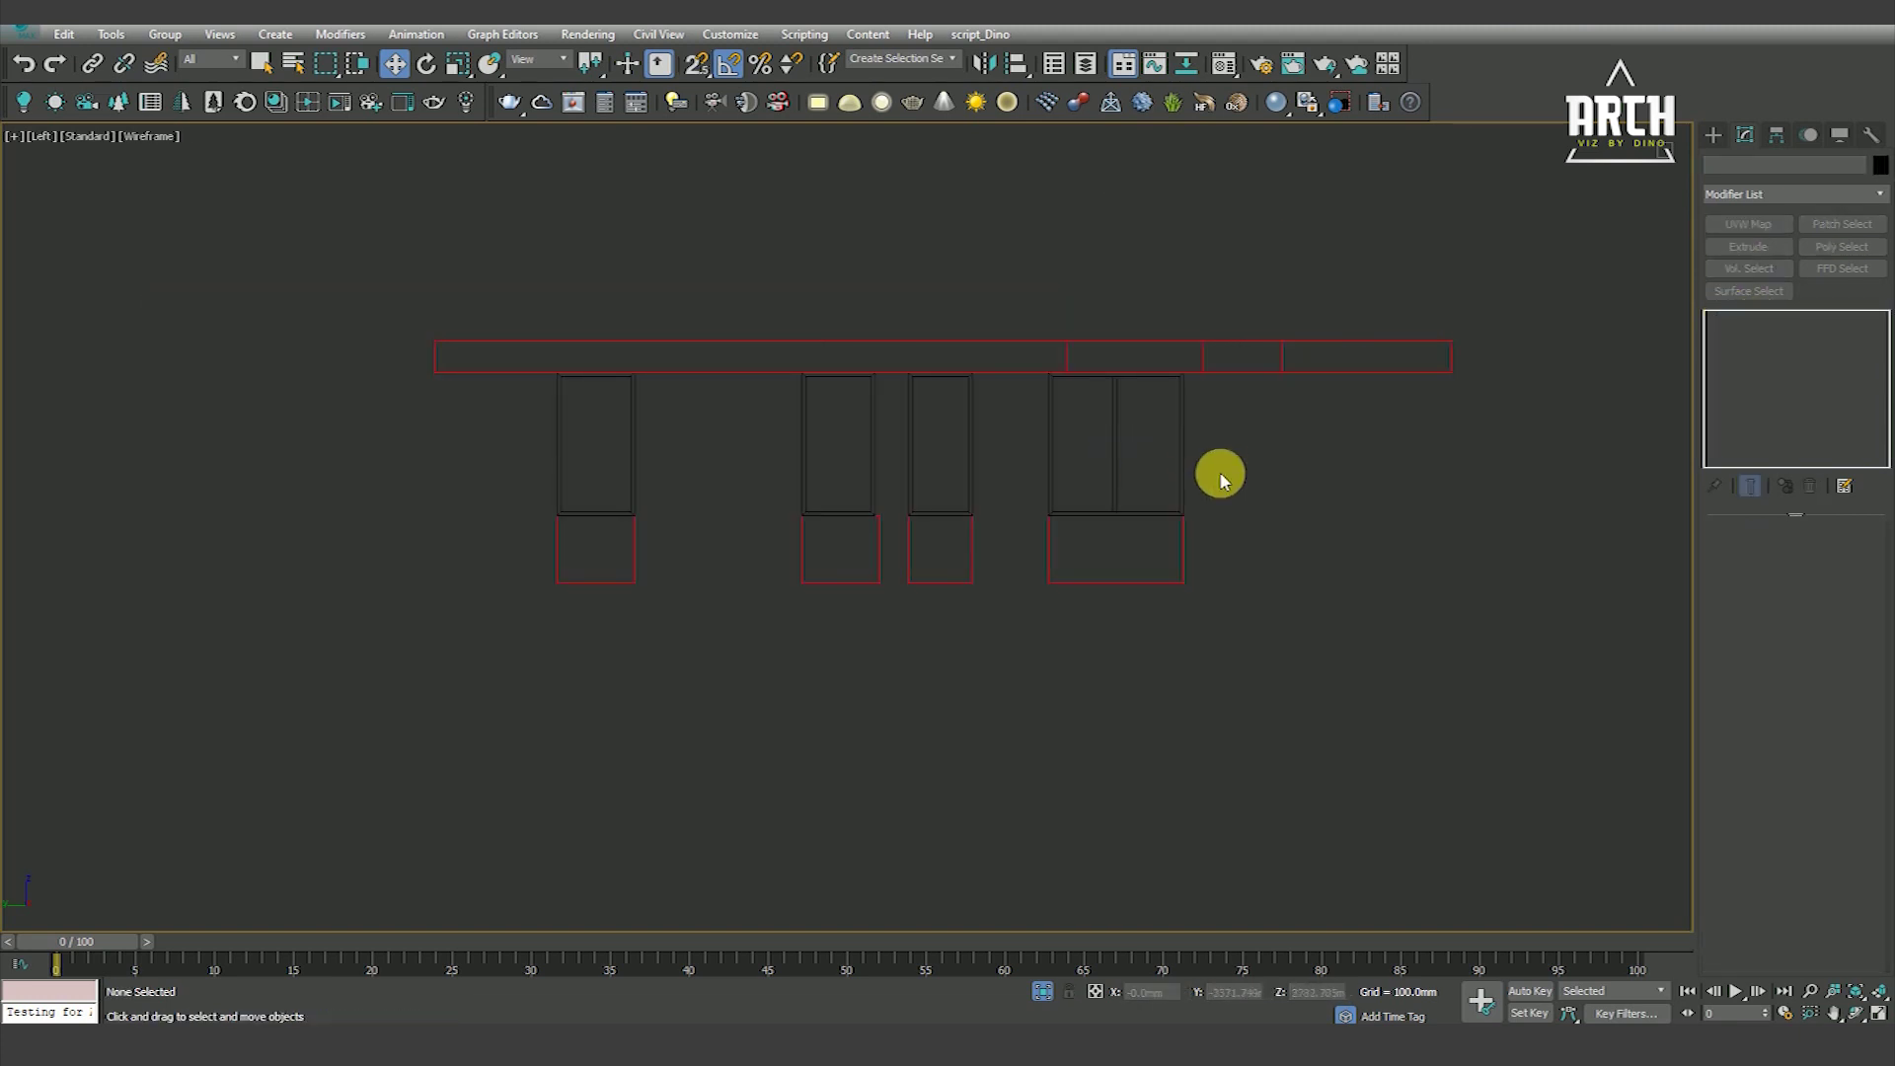
pyautogui.moveTo(339, 470); pyautogui.dragTo(339, 470)
# In Top view, move the two frames onto the right-hand wall
pyautogui.press('t')
pyautogui.scroll(-5, 987, 553)
pyautogui.scroll(4, 923, 513)
pyautogui.moveTo(987, 506); pyautogui.dragTo(1154, 516)
pyautogui.scroll(3, 1078, 542)
pyautogui.scroll(3, 1112, 774)
pyautogui.scroll(2, 1132, 779)
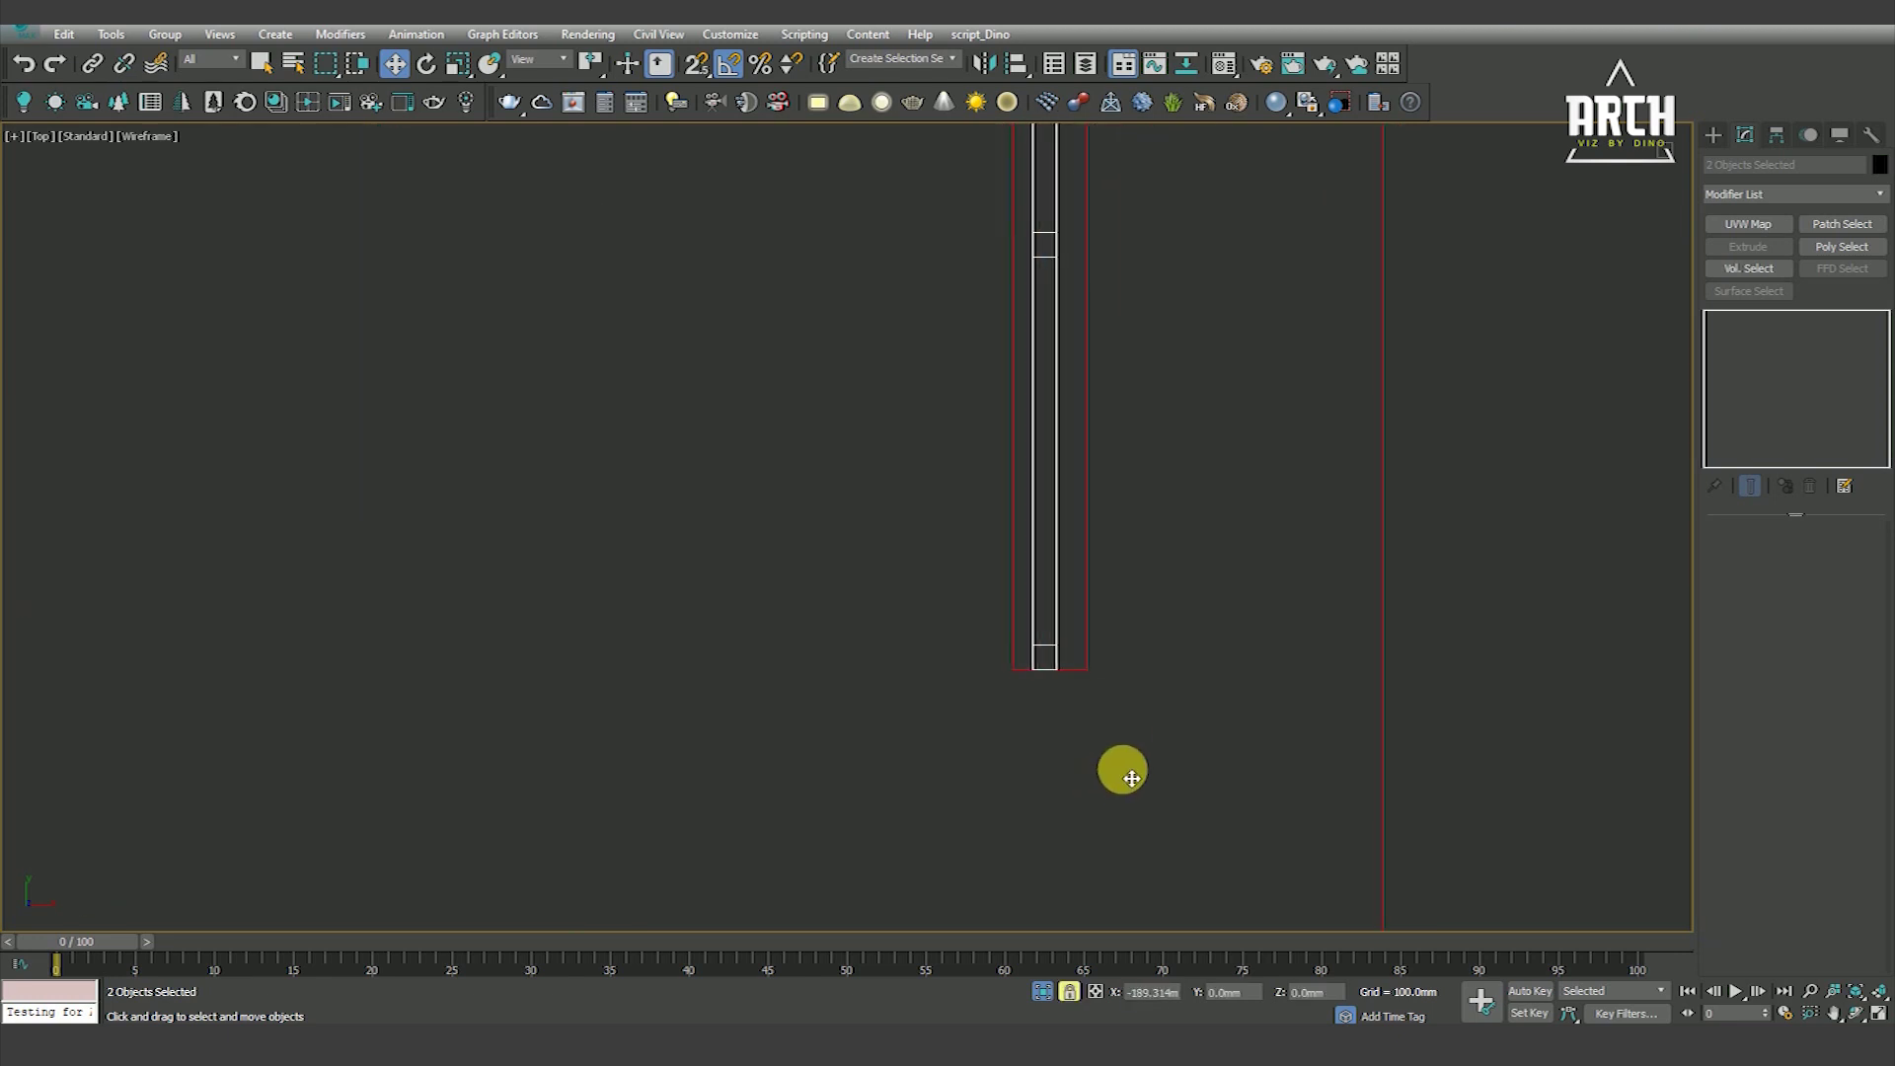
# Turn on Midpoint snapping and centre the frames on the wall's midline, then orbit to check
pyautogui.rightClick(698, 68)
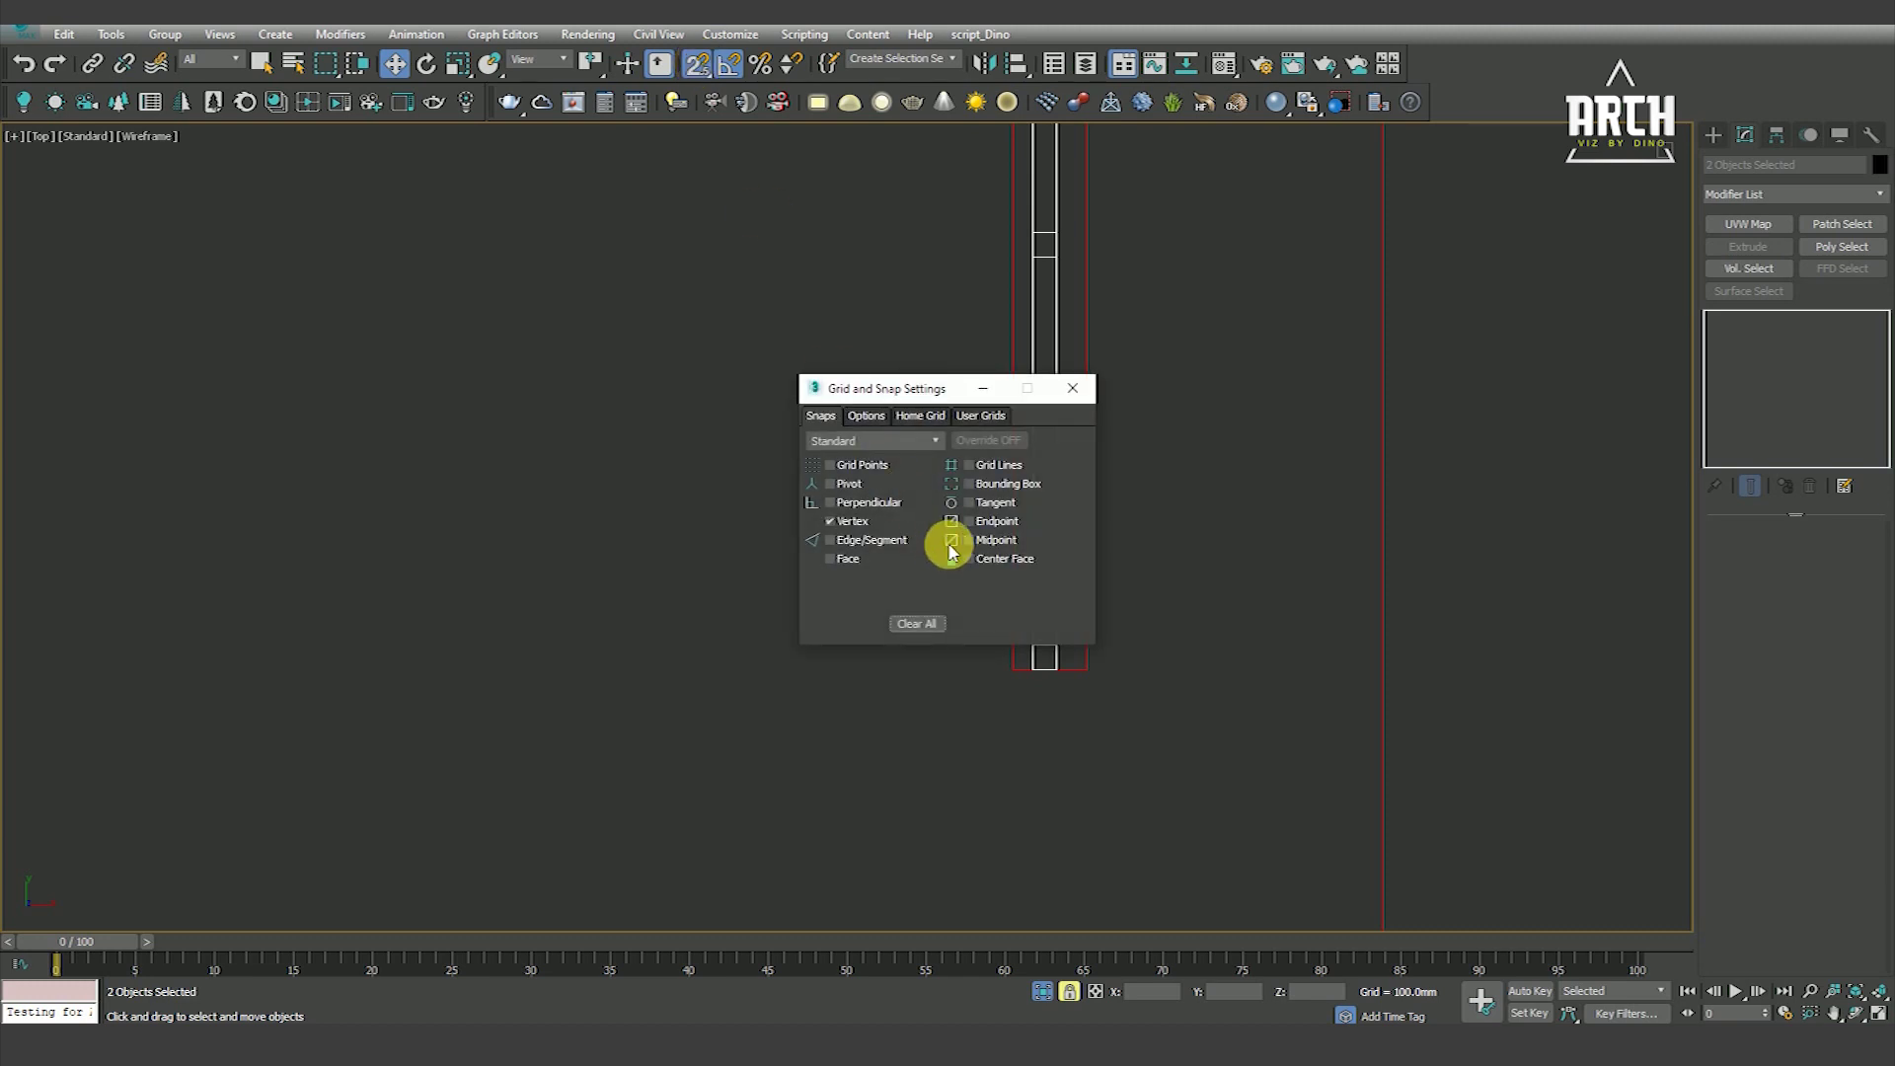
pyautogui.click(1073, 395)
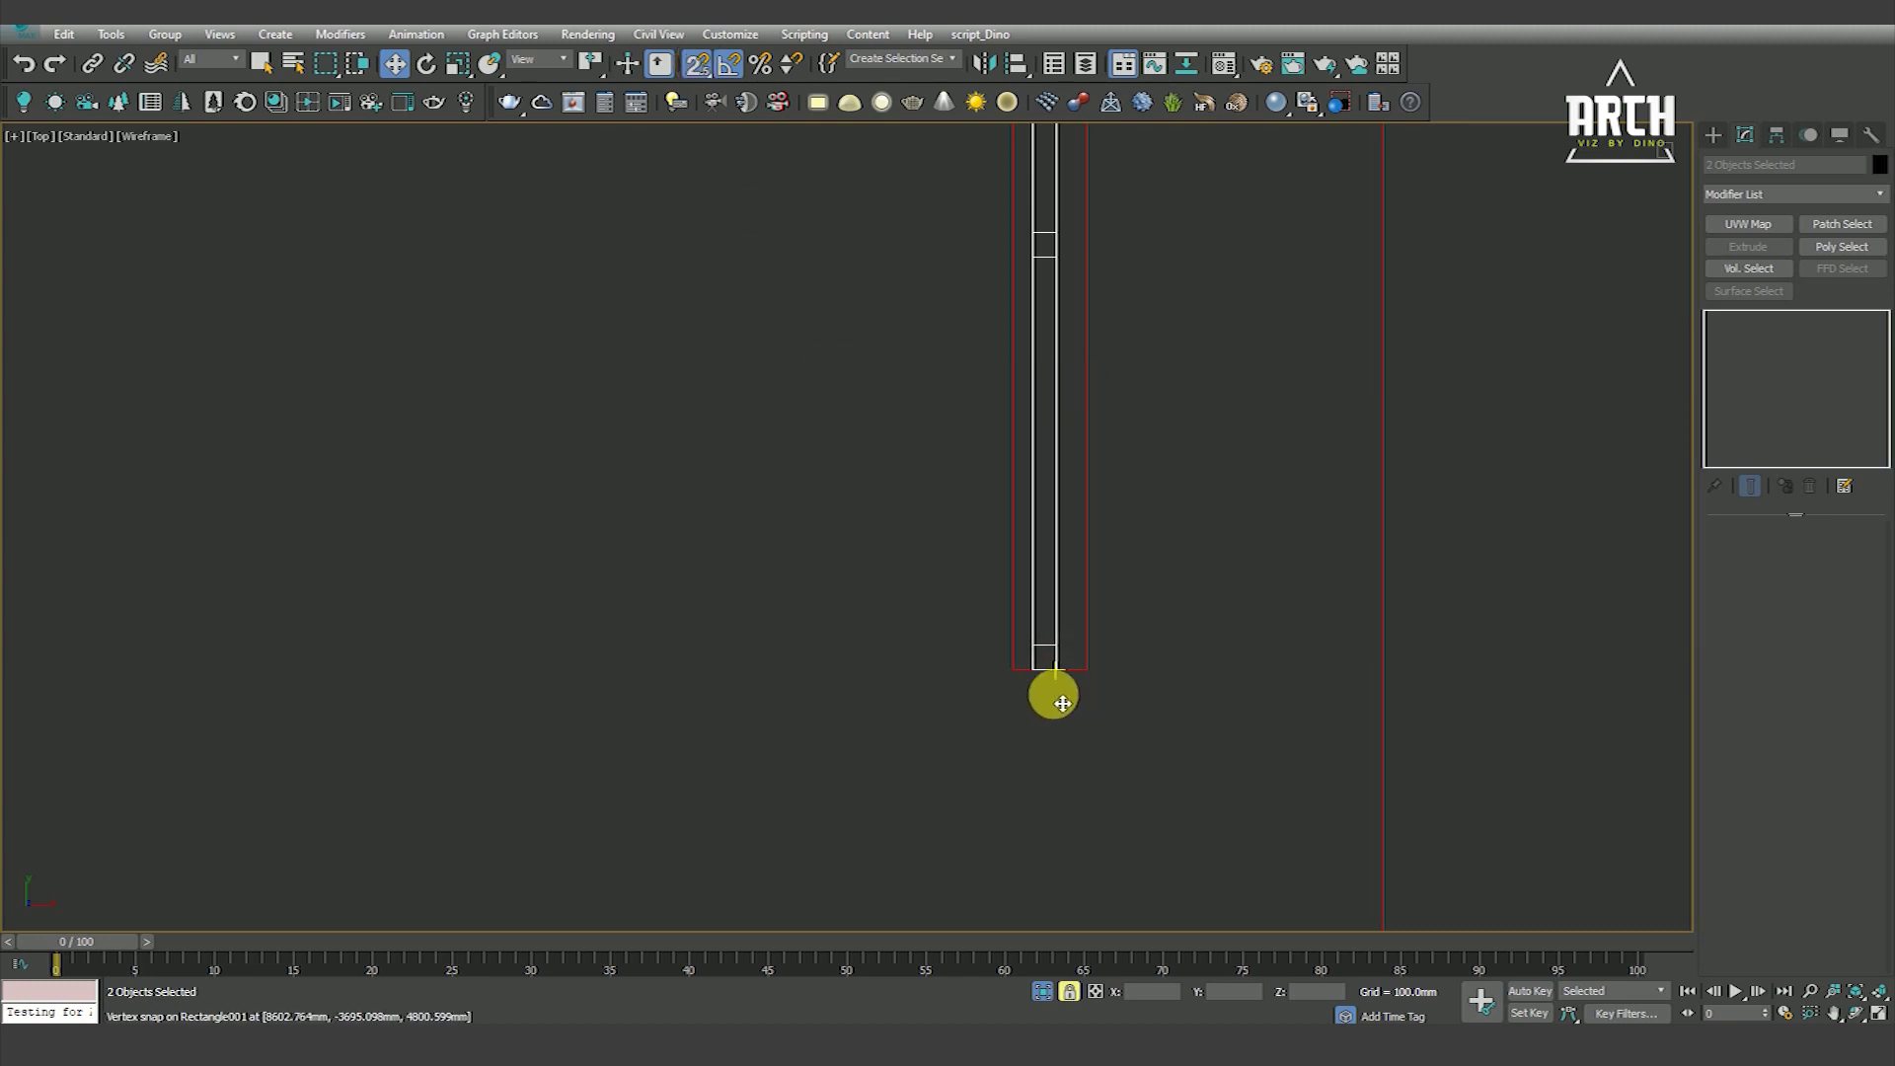
pyautogui.moveTo(1038, 675)
pyautogui.mouseDown()
pyautogui.moveTo(904, 684)
pyautogui.moveTo(1049, 662)
pyautogui.mouseUp()
pyautogui.scroll(-5, 1063, 622)
pyautogui.moveTo(1063, 622)
pyautogui.keyDown('alt'); pyautogui.mouseDown(button='middle')
pyautogui.moveTo(947, 541)
pyautogui.moveTo(1016, 575)
pyautogui.moveTo(1008, 597)
pyautogui.mouseUp(button='middle'); pyautogui.keyUp('alt')
pyautogui.scroll(-3, 1016, 686)
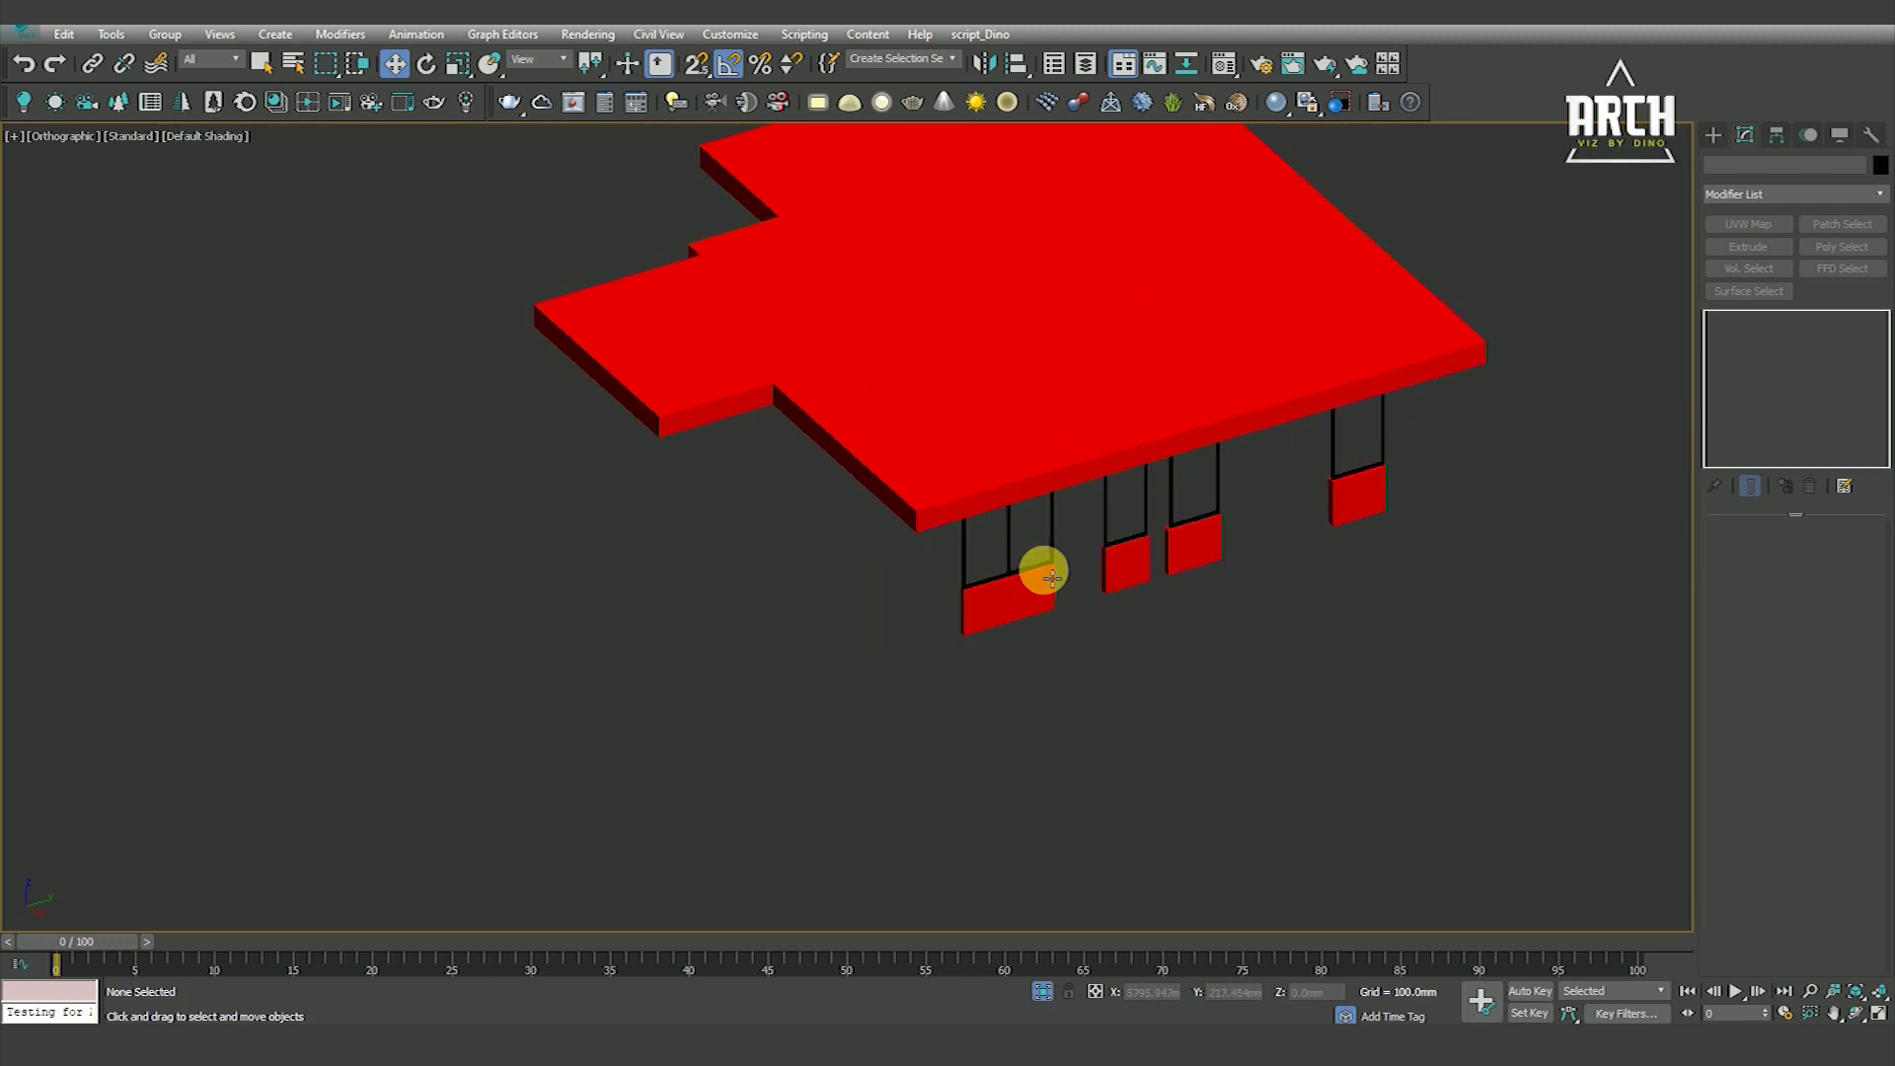
# Exit isolation and inspect the whole house, toggling wireframe and shaded display
pyautogui.click(1050, 534)
pyautogui.press('F3')
pyautogui.click(977, 725)
pyautogui.moveTo(1072, 660)
pyautogui.keyDown('alt'); pyautogui.mouseDown(button='middle')
pyautogui.moveTo(1036, 655)
pyautogui.moveTo(1032, 556)
pyautogui.mouseUp(button='middle'); pyautogui.keyUp('alt')
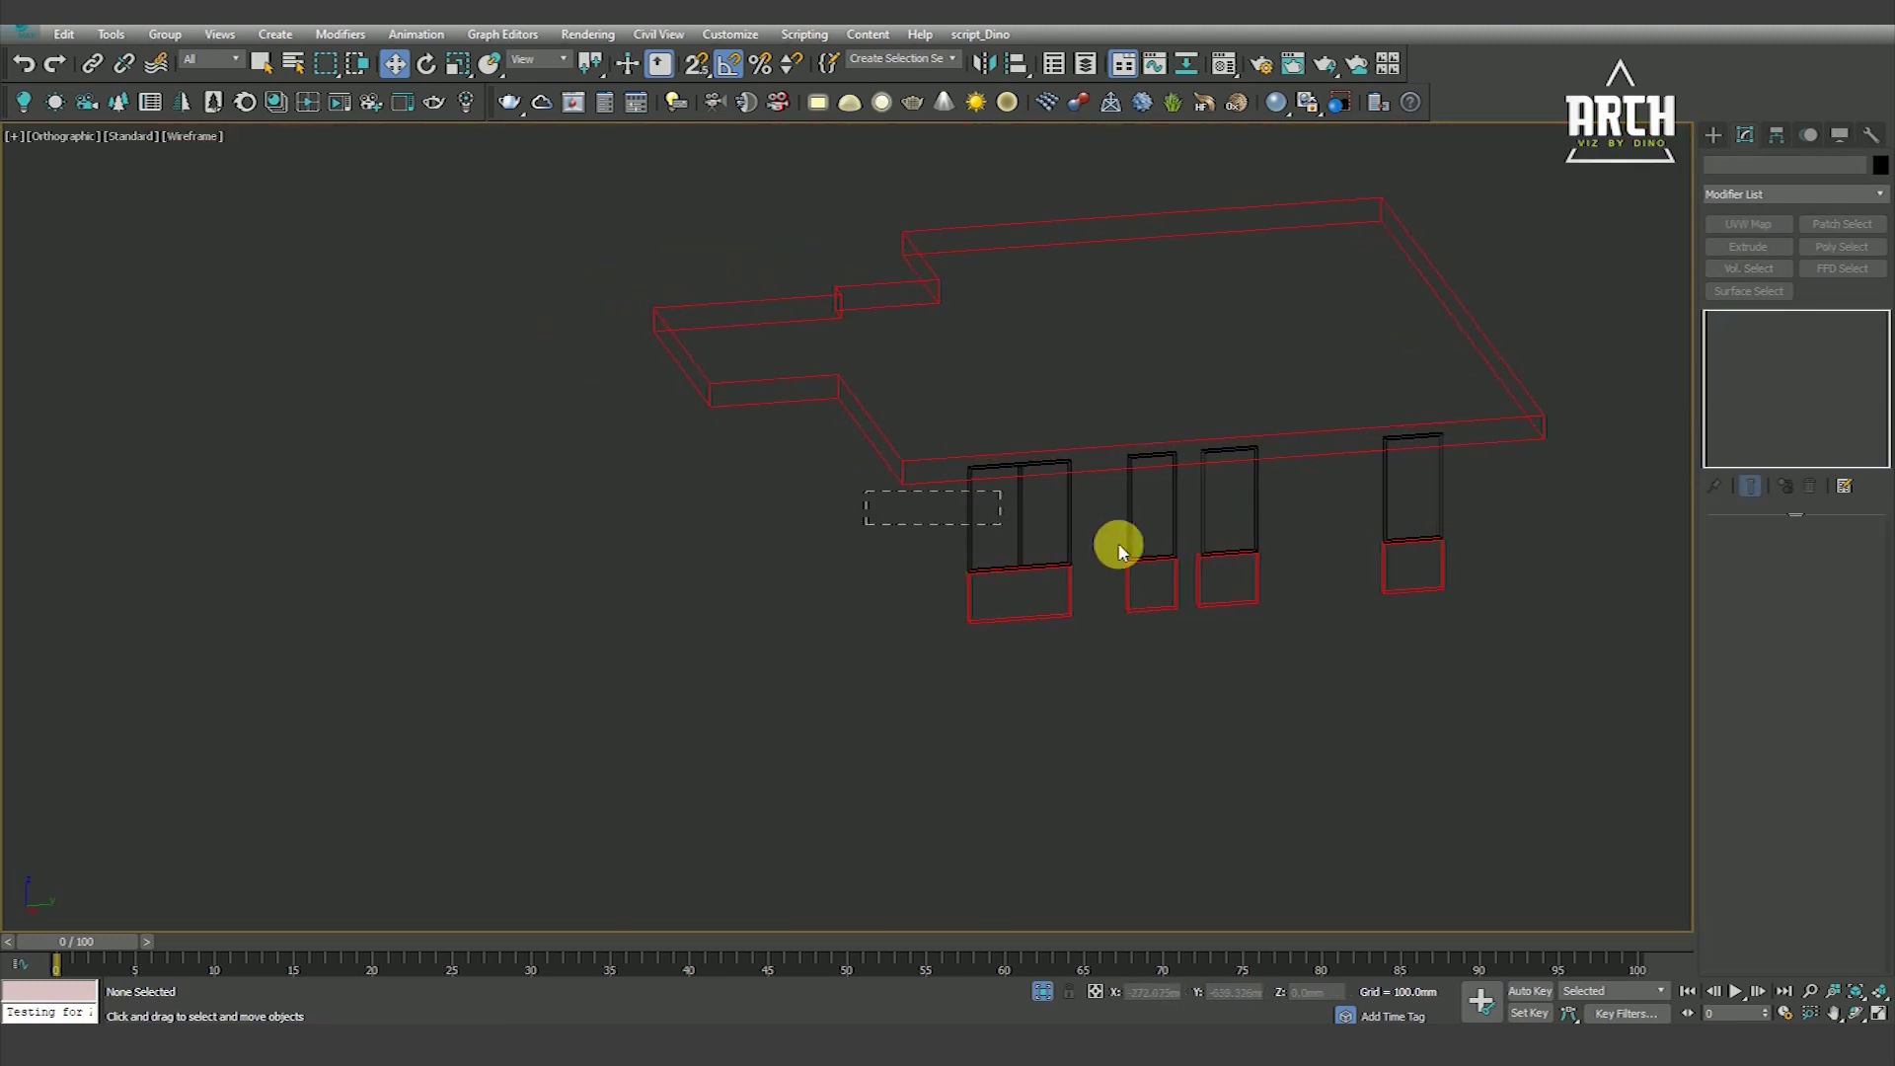
pyautogui.moveTo(1543, 494); pyautogui.dragTo(1540, 495)
pyautogui.press('t')
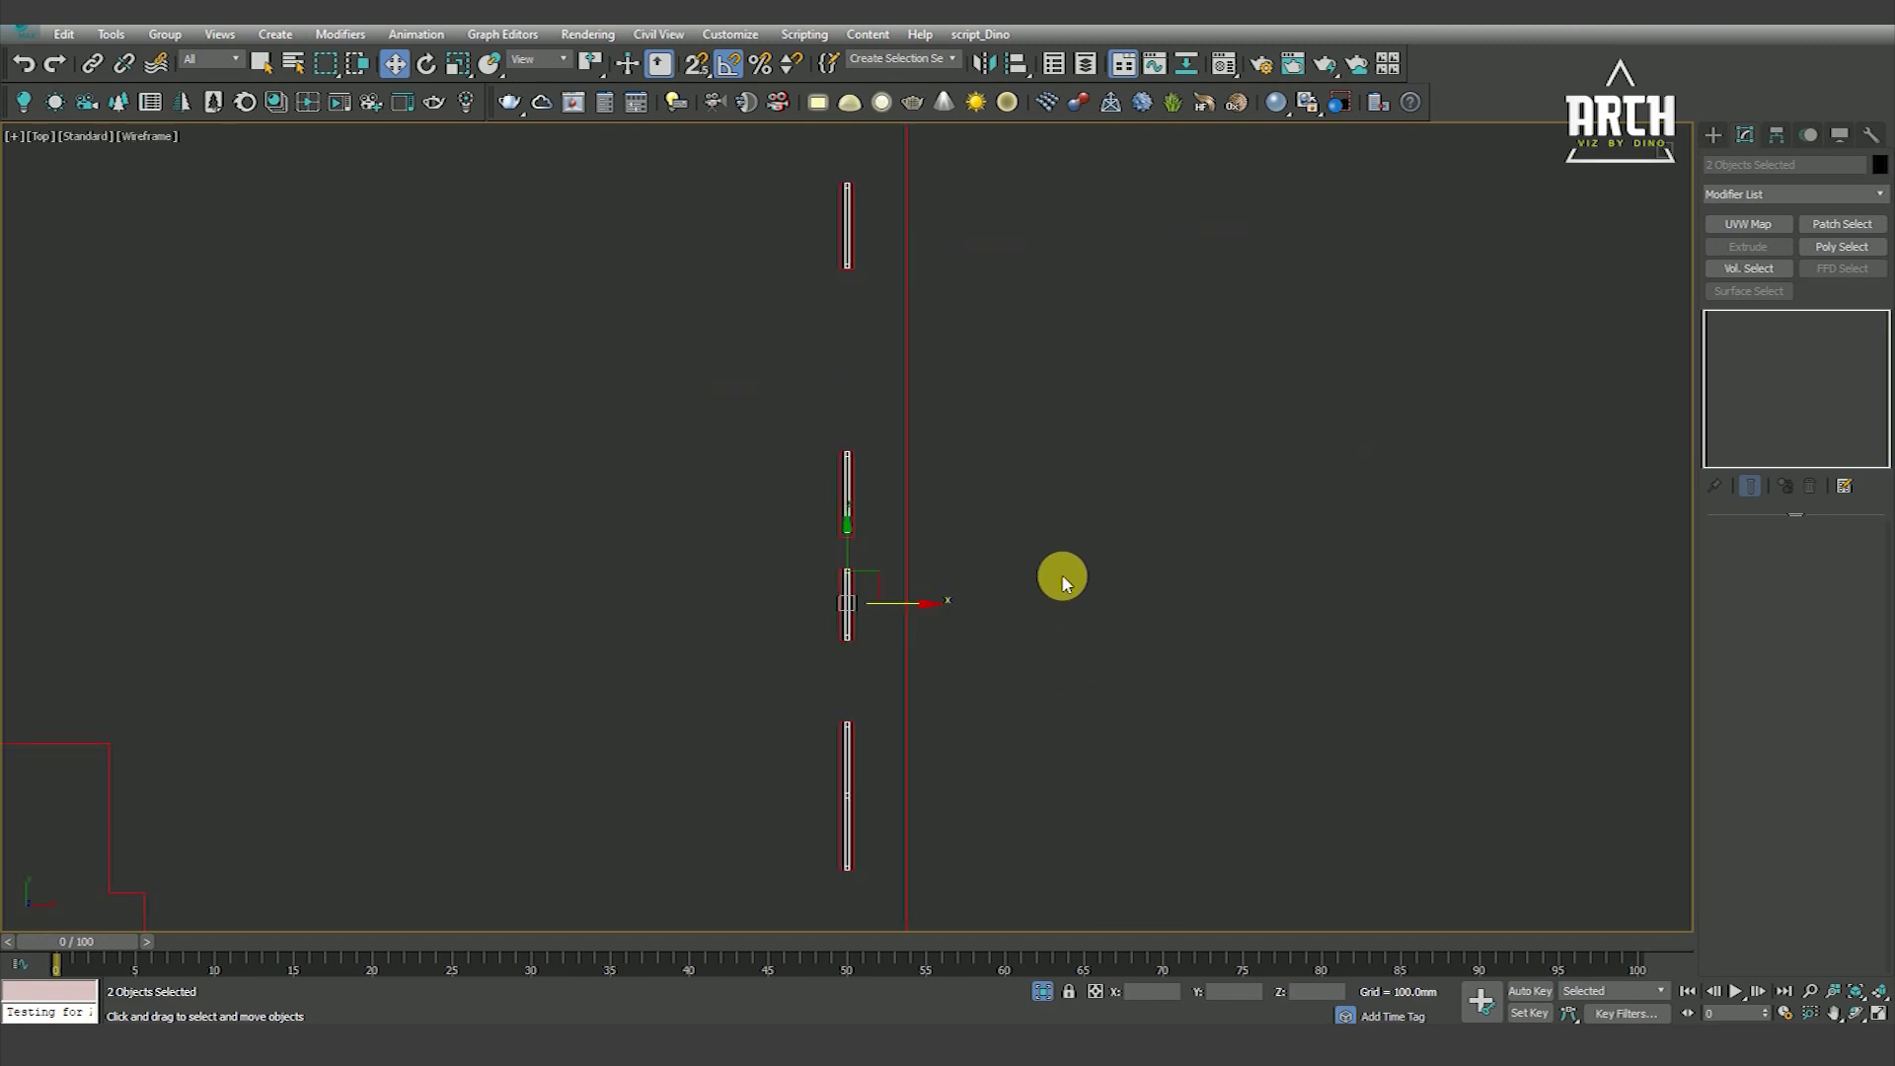
pyautogui.click(1042, 999)
pyautogui.scroll(3, 982, 592)
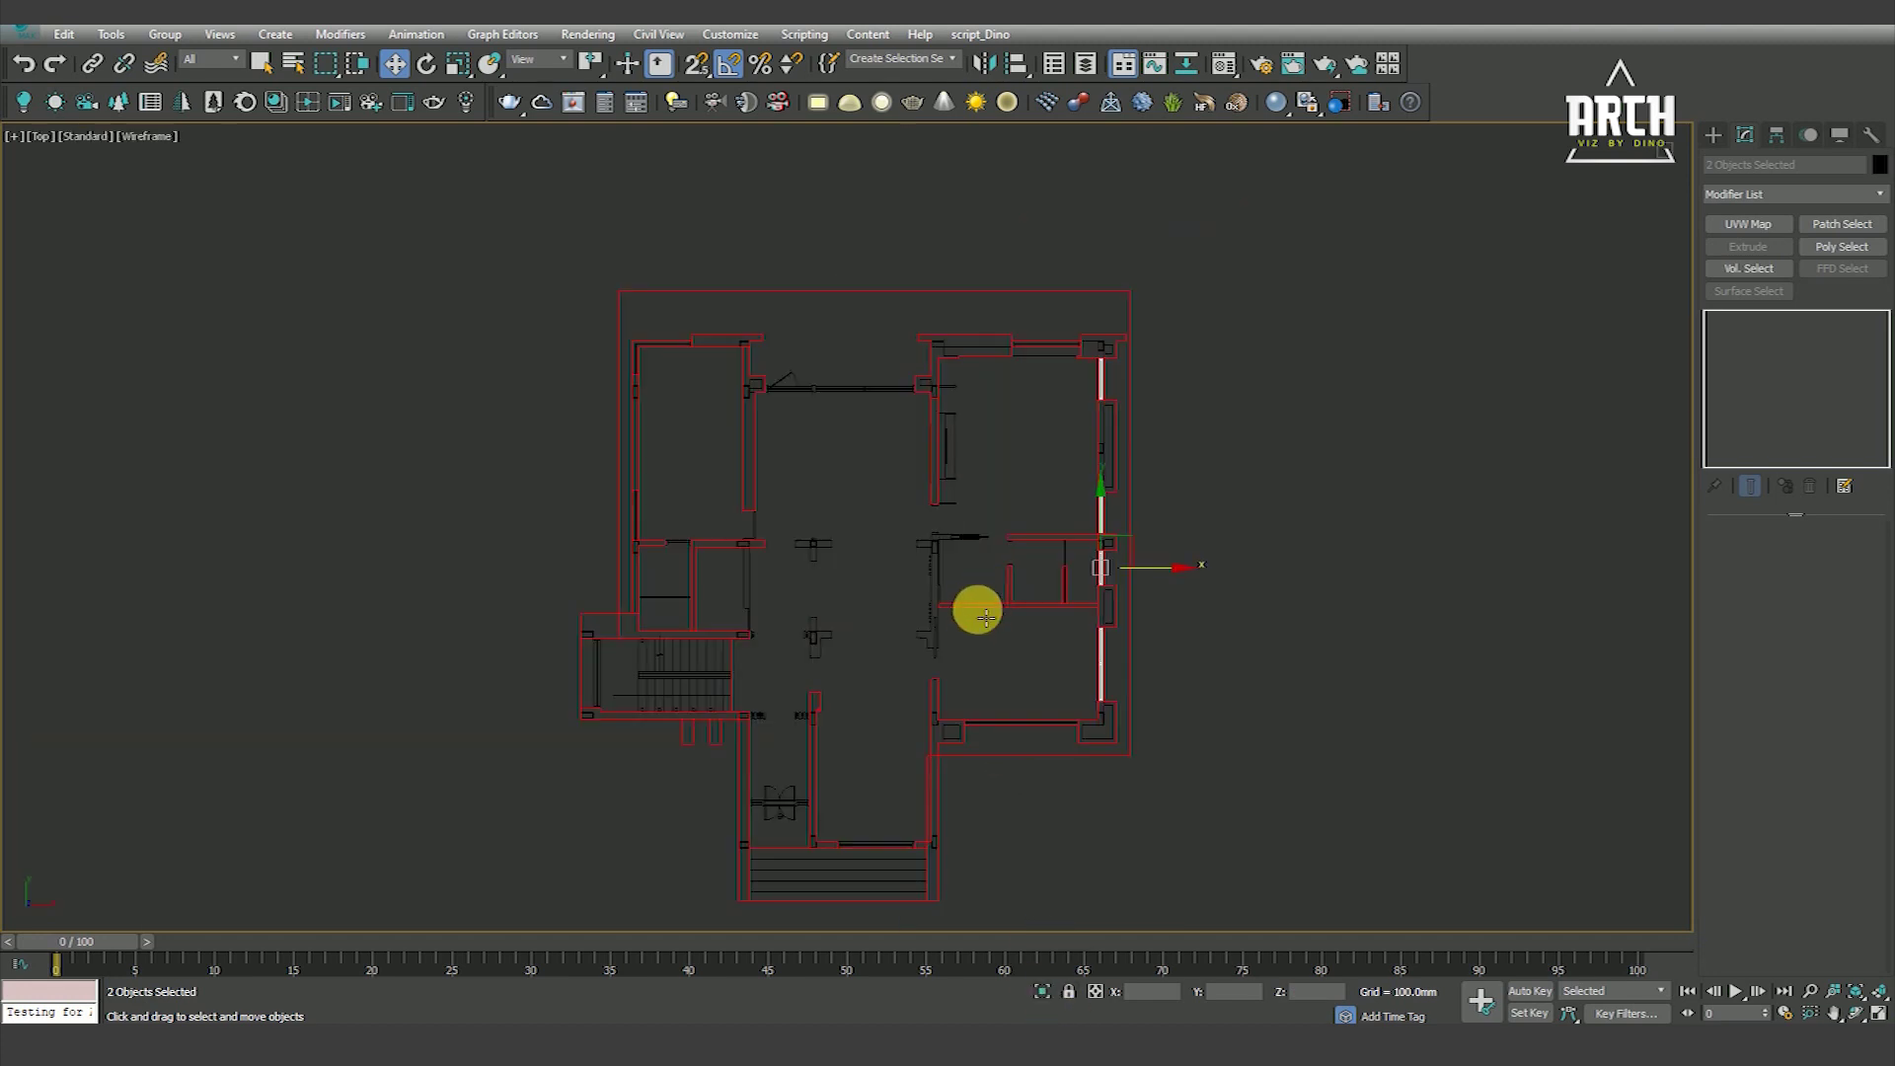
pyautogui.scroll(5, 1156, 580)
pyautogui.scroll(-5, 761, 558)
pyautogui.moveTo(860, 549)
pyautogui.keyDown('alt'); pyautogui.mouseDown(button='middle')
pyautogui.moveTo(1028, 508)
pyautogui.moveTo(961, 771)
pyautogui.moveTo(1002, 736)
pyautogui.moveTo(1012, 635)
pyautogui.moveTo(1249, 542)
pyautogui.moveTo(1226, 583)
pyautogui.mouseUp(button='middle'); pyautogui.keyUp('alt')
pyautogui.scroll(3, 1052, 762)
pyautogui.press('F3')
pyautogui.press('F4')
pyautogui.scroll(5, 1223, 581)
# Cycle through Top, Front and Left views and orbit the red house in Edged Faces mode
pyautogui.press('t')
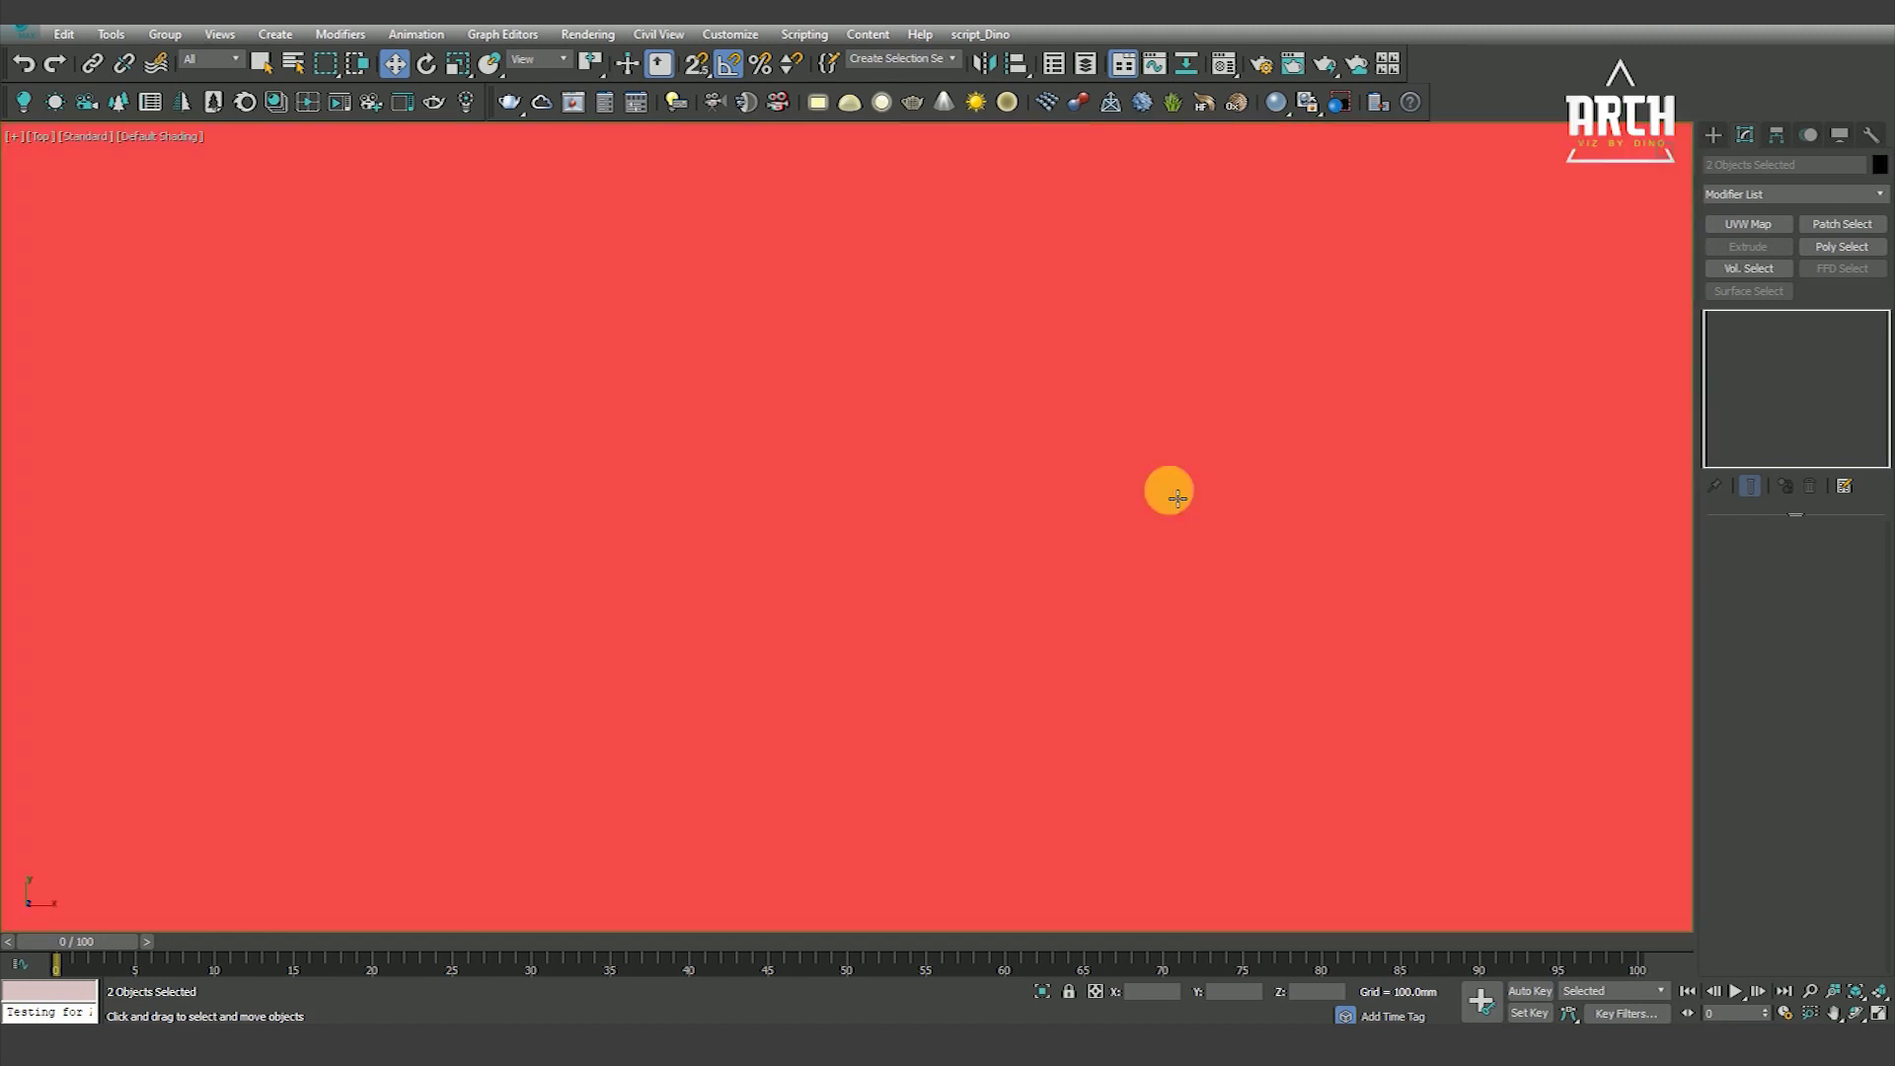
pyautogui.press('f')
pyautogui.press('F3')
pyautogui.scroll(3, 1145, 505)
pyautogui.scroll(-3, 1085, 572)
pyautogui.press('F3')
pyautogui.press('F3')
pyautogui.scroll(5, 1064, 601)
pyautogui.scroll(4, 1048, 599)
pyautogui.press('l')
pyautogui.press('F3')
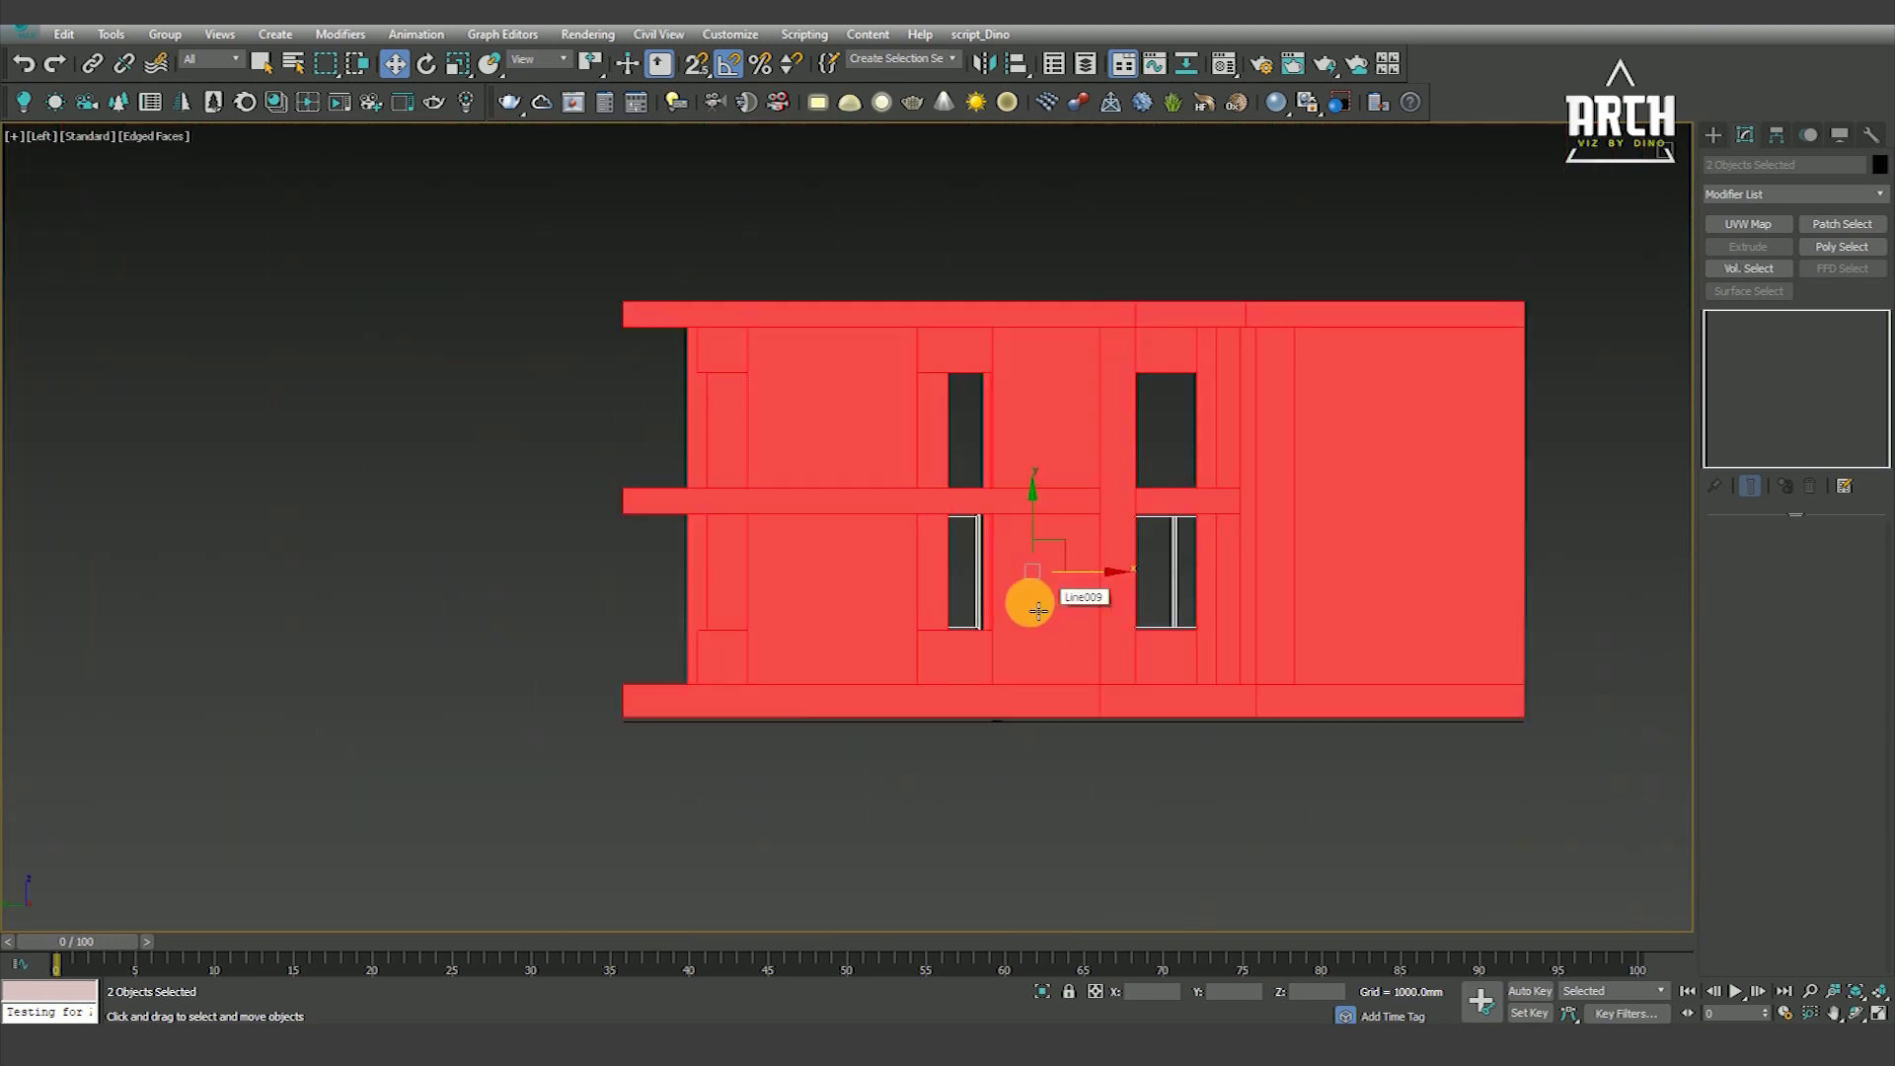
pyautogui.moveTo(1019, 618)
pyautogui.keyDown('alt'); pyautogui.mouseDown(button='middle')
pyautogui.moveTo(981, 689)
pyautogui.moveTo(1238, 702)
pyautogui.mouseUp(button='middle'); pyautogui.keyUp('alt')
pyautogui.press('F4')
pyautogui.moveTo(964, 615)
pyautogui.keyDown('alt'); pyautogui.mouseDown(button='middle')
pyautogui.moveTo(901, 660)
pyautogui.moveTo(838, 572)
pyautogui.moveTo(853, 540)
pyautogui.mouseUp(button='middle'); pyautogui.keyUp('alt')
pyautogui.keyDown('ctrl'); pyautogui.click(837, 573); pyautogui.keyUp('ctrl')
pyautogui.moveTo(877, 402)
pyautogui.keyDown('alt'); pyautogui.mouseDown(button='middle')
pyautogui.moveTo(986, 499)
pyautogui.moveTo(1045, 446)
pyautogui.mouseUp(button='middle'); pyautogui.keyUp('alt')
pyautogui.moveTo(1248, 626)
pyautogui.keyDown('alt'); pyautogui.mouseDown(button='middle')
pyautogui.moveTo(1215, 639)
pyautogui.moveTo(1194, 623)
pyautogui.moveTo(1320, 788)
pyautogui.mouseUp(button='middle'); pyautogui.keyUp('alt')
# In zoomed-extents Left view, select the two lower window frames and Shift-drag them up to the upper floor
pyautogui.press('f')
pyautogui.click(1078, 654)
pyautogui.scroll(-4, 1078, 654)
pyautogui.press('F3')
pyautogui.press('l')
pyautogui.press('z')
pyautogui.moveTo(246, 727); pyautogui.dragTo(1431, 766)
pyautogui.keyDown('shift'); pyautogui.moveTo(850, 651); pyautogui.dragTo(853, 400); pyautogui.keyUp('shift')
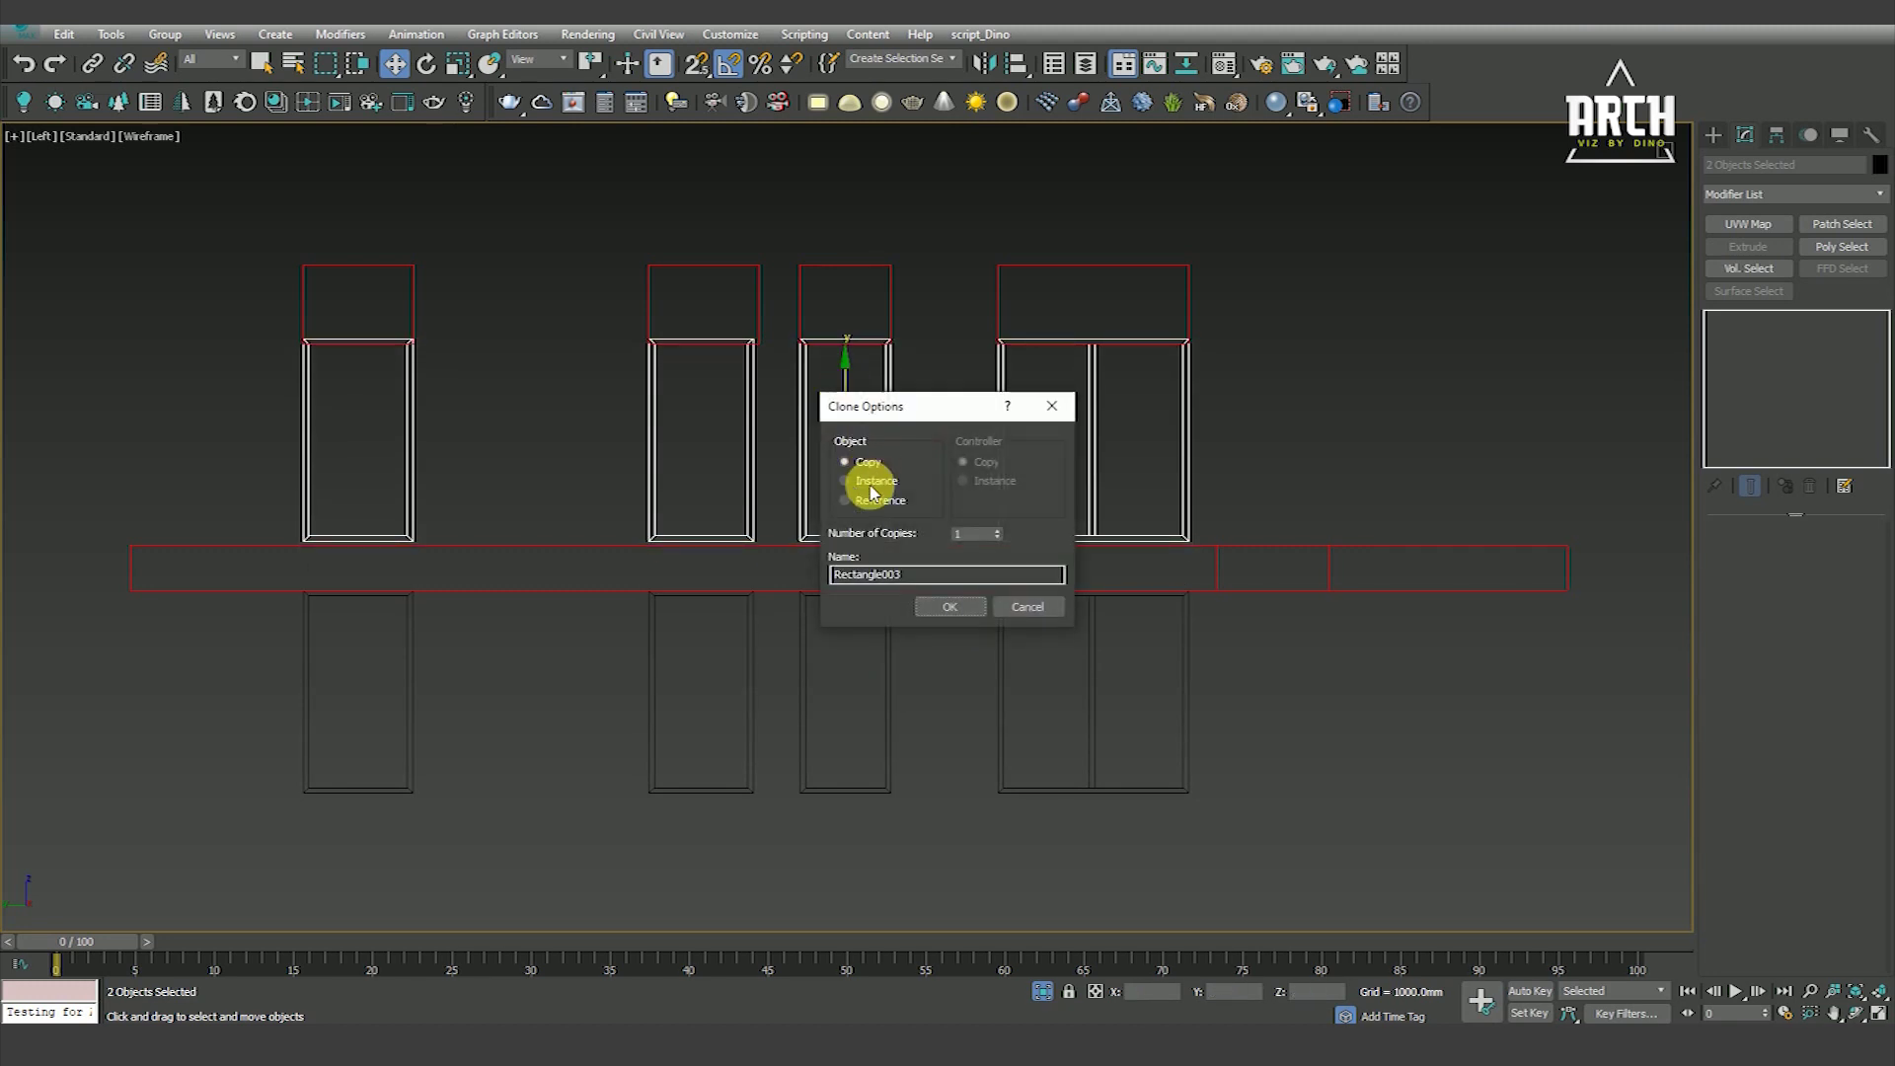
# Confirm the clone as independent copies and turn on snapping
pyautogui.click(945, 614)
pyautogui.moveTo(381, 596); pyautogui.dragTo(846, 549, button='middle')
pyautogui.press('s')
pyautogui.scroll(5, 977, 355)
pyautogui.scroll(2, 893, 322)
pyautogui.scroll(-7, 893, 316)
pyautogui.scroll(5, 883, 444)
pyautogui.scroll(-8, 888, 572)
# Select the blocks above the windows and the lower frames, orbiting to check their placement
pyautogui.moveTo(786, 355); pyautogui.dragTo(1510, 415)
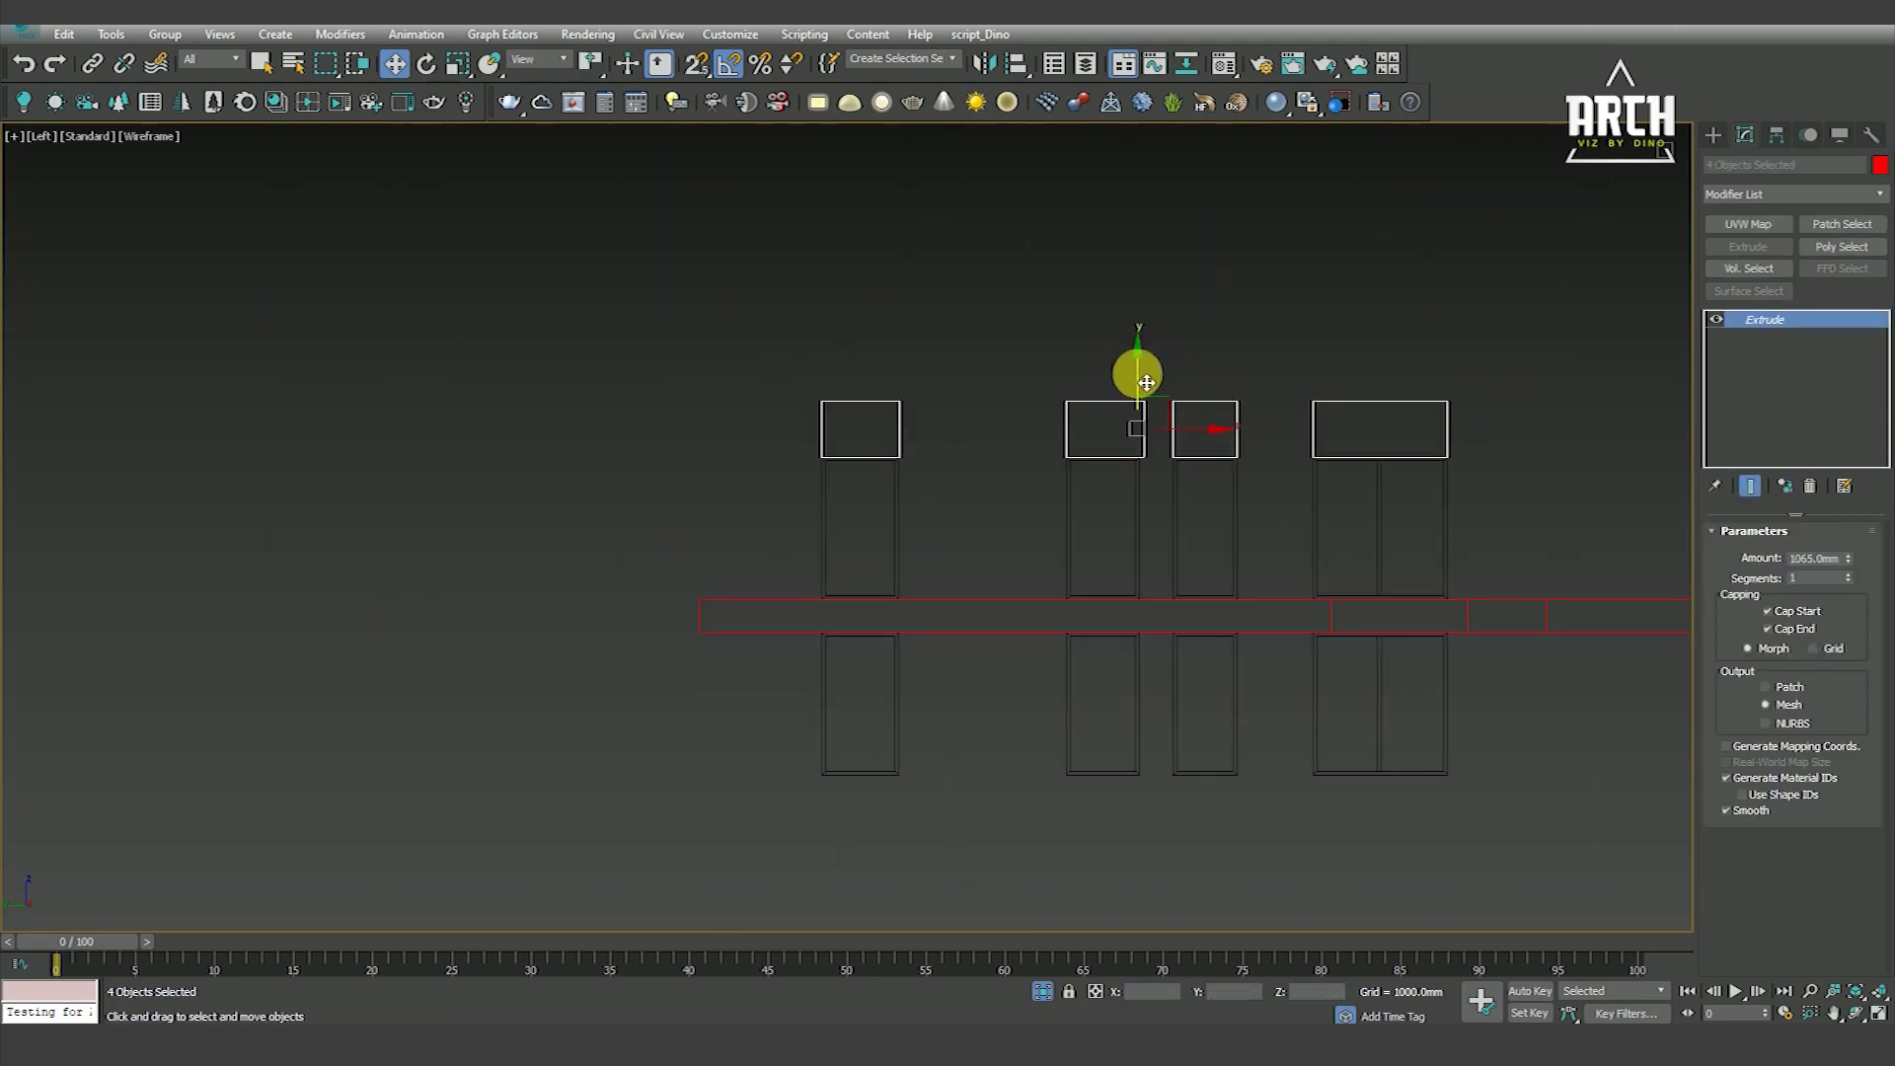
pyautogui.scroll(6, 888, 395)
pyautogui.moveTo(880, 381); pyautogui.dragTo(868, 428, button='middle')
pyautogui.scroll(-6, 897, 439)
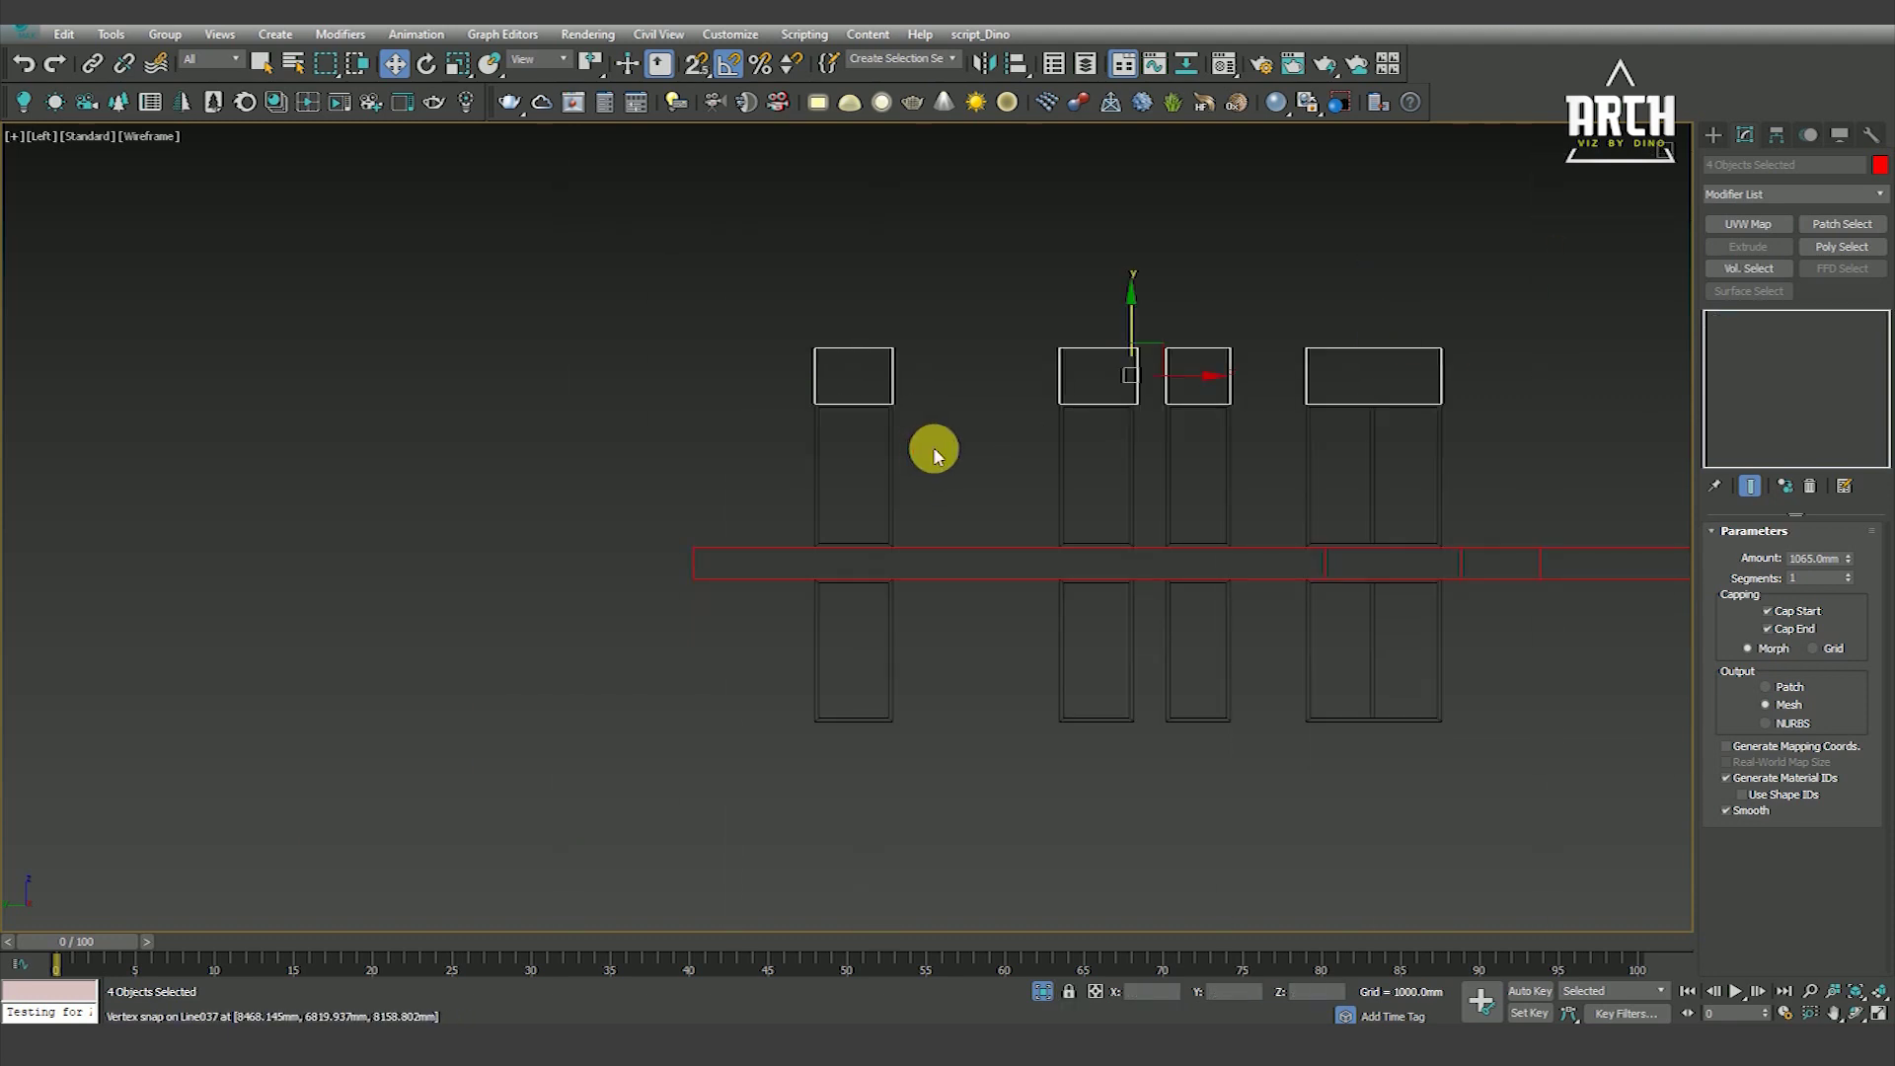
pyautogui.click(928, 454)
pyautogui.moveTo(990, 583); pyautogui.dragTo(1454, 698)
pyautogui.keyDown('alt'); pyautogui.moveTo(1455, 697); pyautogui.dragTo(1234, 737, button='middle'); pyautogui.keyUp('alt')
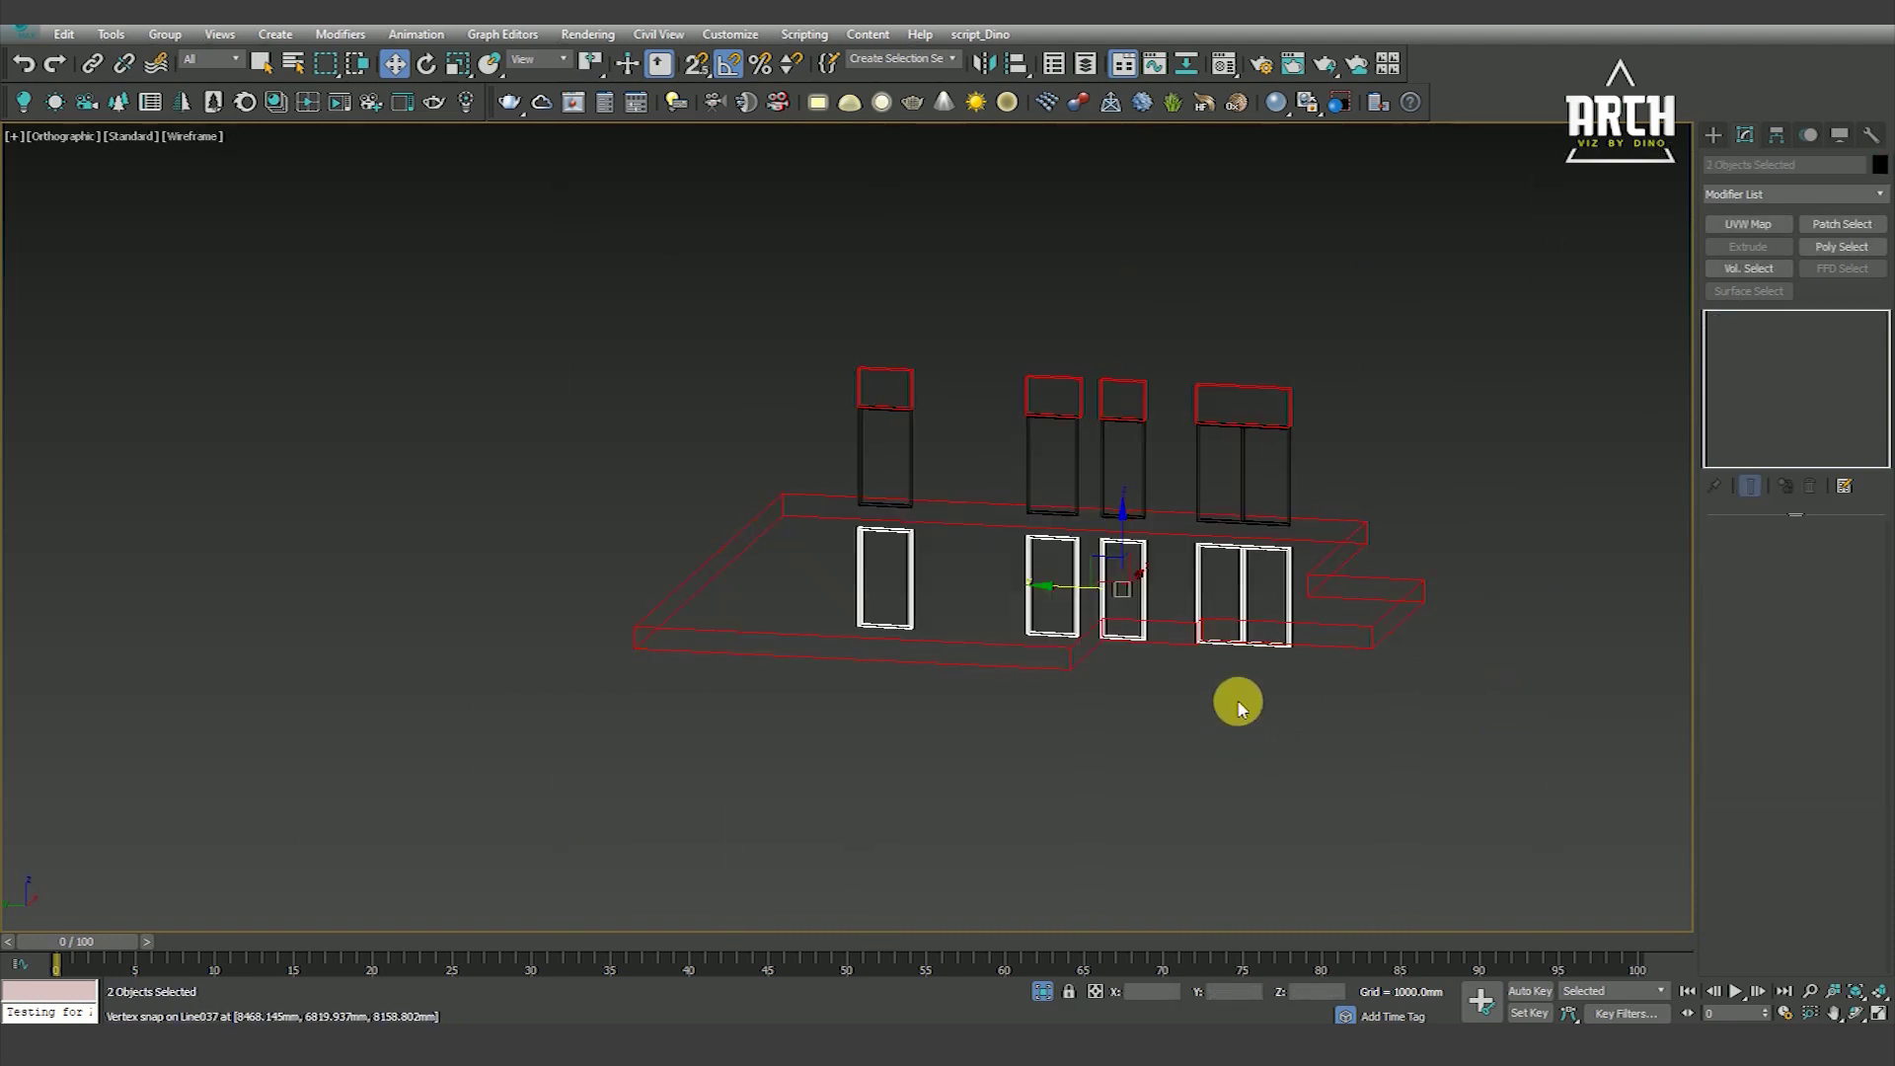
pyautogui.moveTo(1145, 866)
pyautogui.keyDown('alt'); pyautogui.mouseDown(button='middle')
pyautogui.moveTo(927, 858)
pyautogui.moveTo(1027, 635)
pyautogui.mouseUp(button='middle'); pyautogui.keyUp('alt')
# Frame one window in Top wireframe view, then exit isolation to show the full floor plan
pyautogui.click(1027, 635)
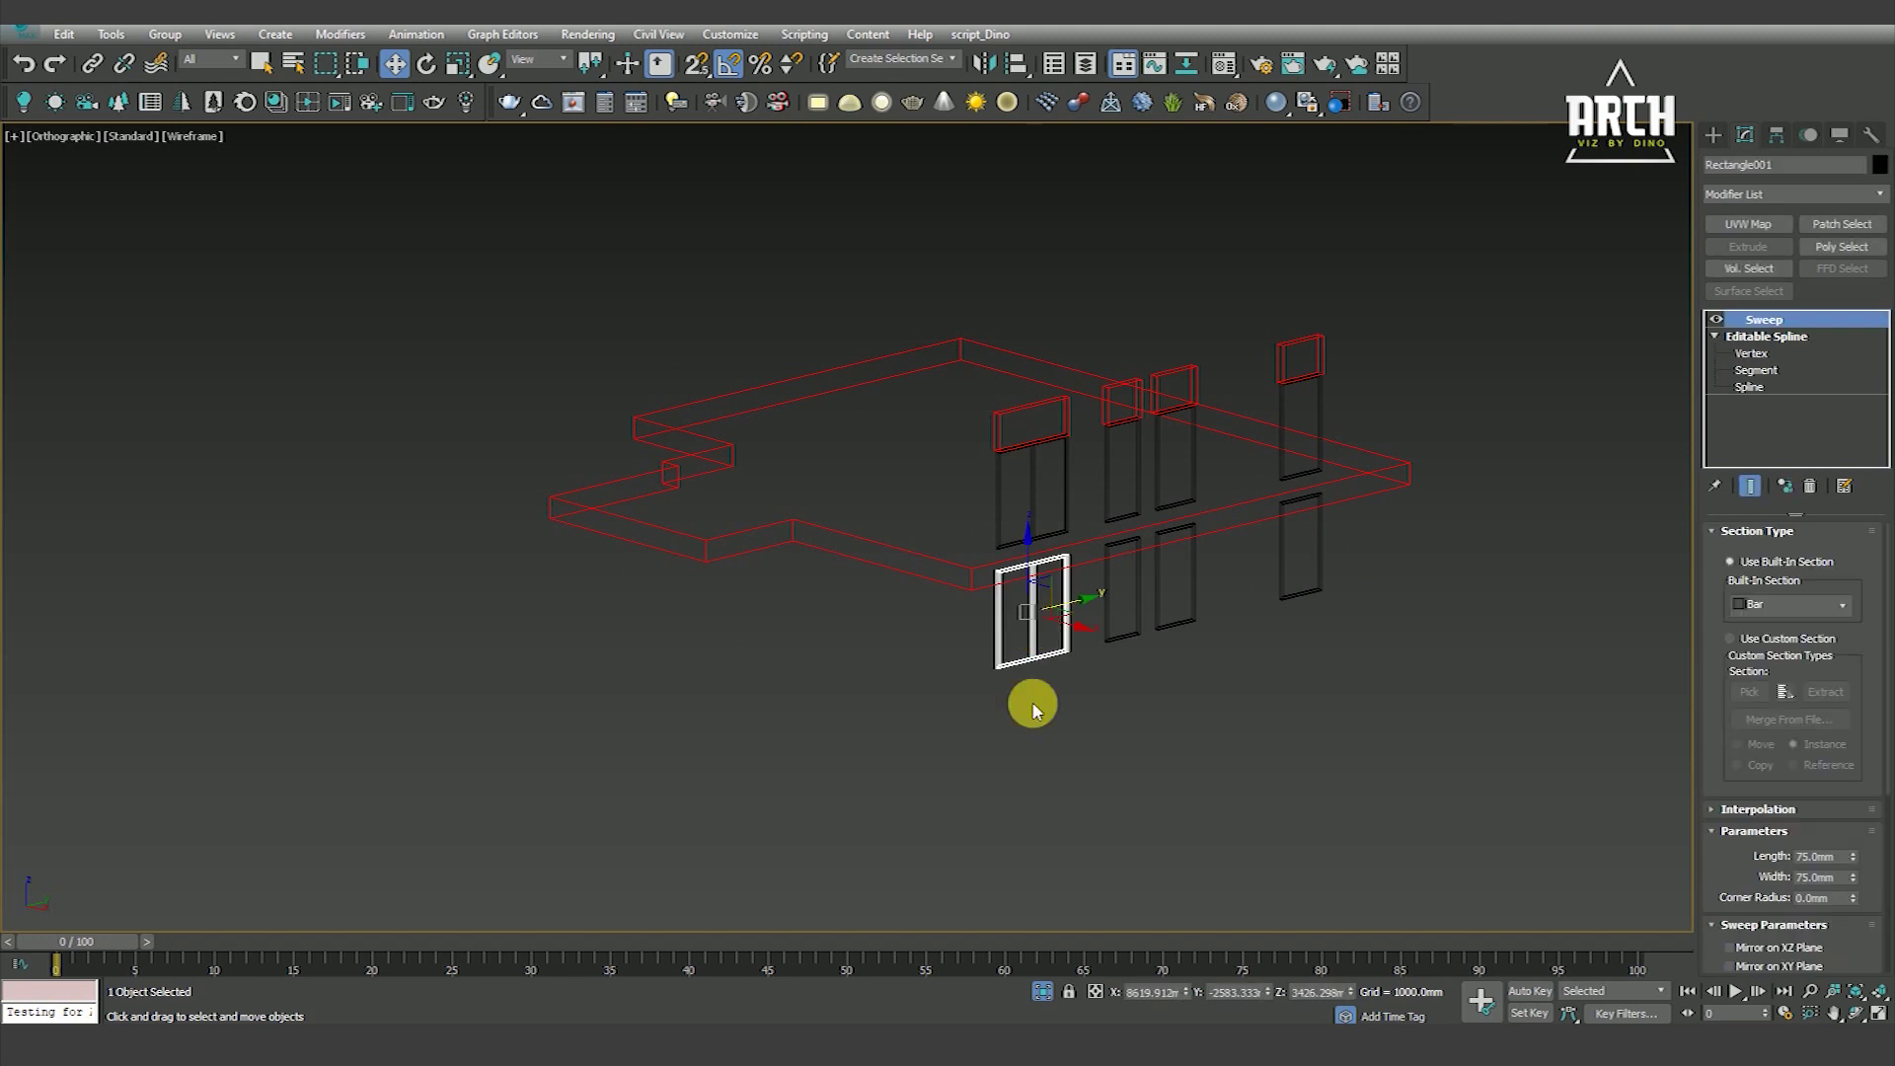
pyautogui.press('t')
pyautogui.press('z')
pyautogui.scroll(-5, 1049, 704)
pyautogui.press('F3')
pyautogui.scroll(-5, 1015, 796)
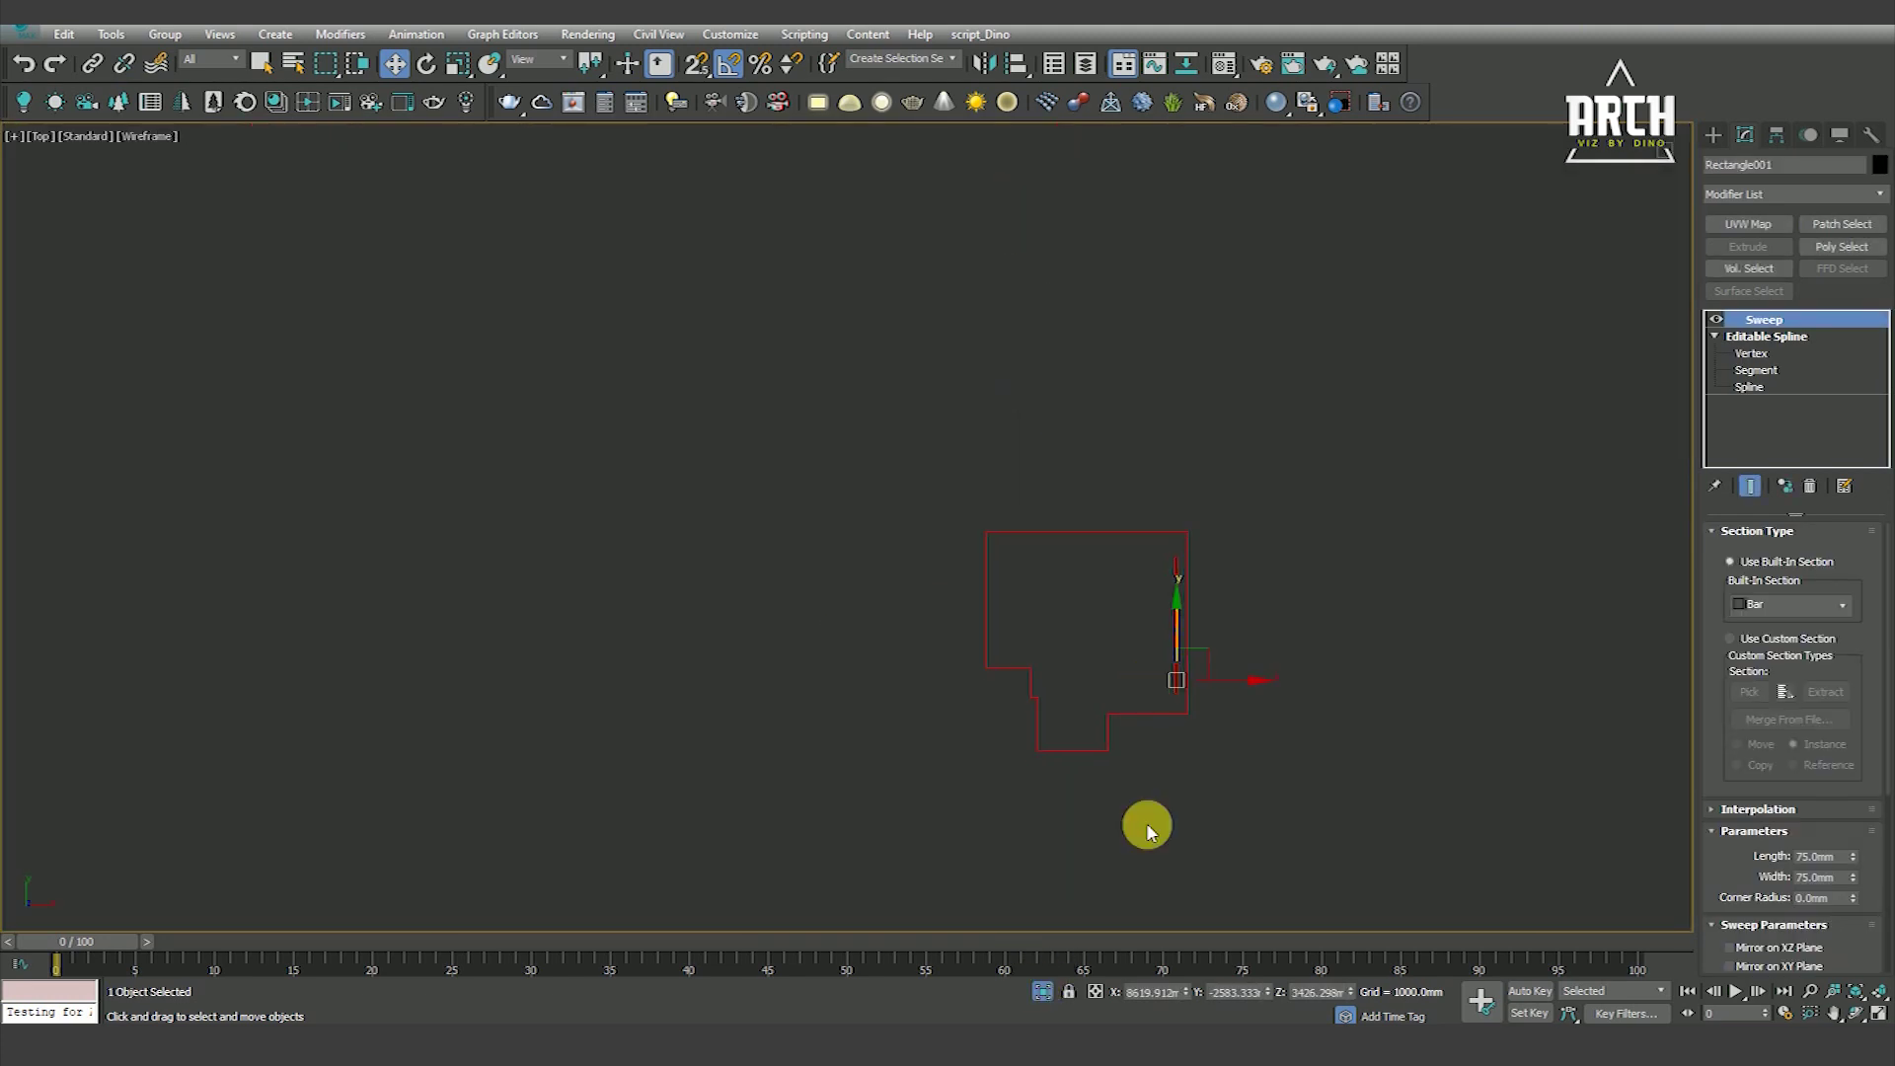
pyautogui.click(1044, 992)
# Orbit the house in Edged Faces, selecting a frame and the middle-floor slab to compare positions
pyautogui.scroll(3, 1095, 728)
pyautogui.moveTo(1056, 719)
pyautogui.keyDown('alt'); pyautogui.mouseDown(button='middle')
pyautogui.moveTo(1188, 612)
pyautogui.moveTo(1205, 795)
pyautogui.moveTo(1024, 605)
pyautogui.moveTo(964, 727)
pyautogui.moveTo(897, 494)
pyautogui.moveTo(774, 625)
pyautogui.moveTo(954, 641)
pyautogui.moveTo(888, 605)
pyautogui.moveTo(1052, 671)
pyautogui.mouseUp(button='middle'); pyautogui.keyUp('alt')
pyautogui.press('F3')
pyautogui.keyDown('ctrl'); pyautogui.click(901, 677); pyautogui.keyUp('ctrl')
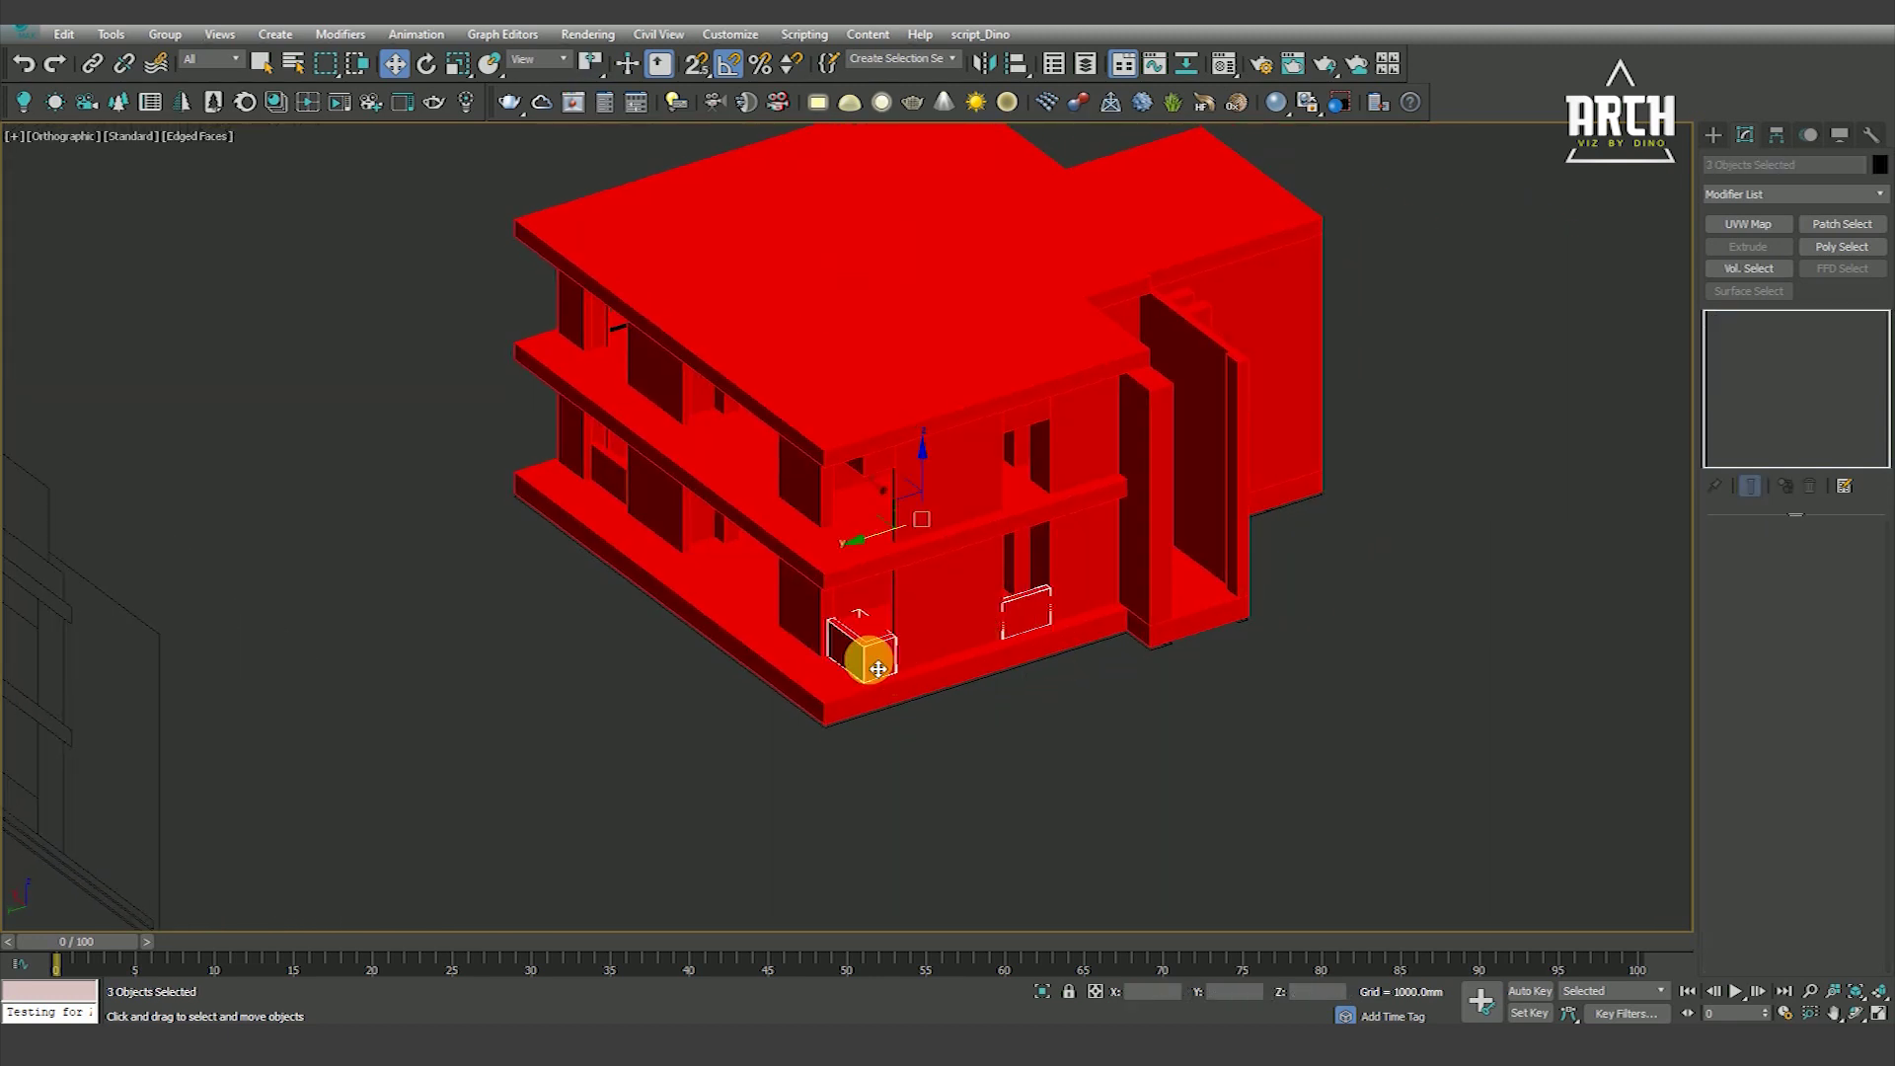
pyautogui.keyDown('ctrl'); pyautogui.click(954, 553); pyautogui.keyUp('ctrl')
pyautogui.moveTo(987, 617)
pyautogui.keyDown('alt'); pyautogui.mouseDown(button='middle')
pyautogui.moveTo(1024, 605)
pyautogui.moveTo(986, 566)
pyautogui.moveTo(1109, 626)
pyautogui.moveTo(1194, 616)
pyautogui.moveTo(1002, 701)
pyautogui.moveTo(947, 655)
pyautogui.moveTo(893, 656)
pyautogui.moveTo(1078, 753)
pyautogui.mouseUp(button='middle'); pyautogui.keyUp('alt')
pyautogui.click(1078, 752)
# Copy the small rectangle to the left and snap it into place
pyautogui.scroll(-5, 914, 639)
pyautogui.press('F3')
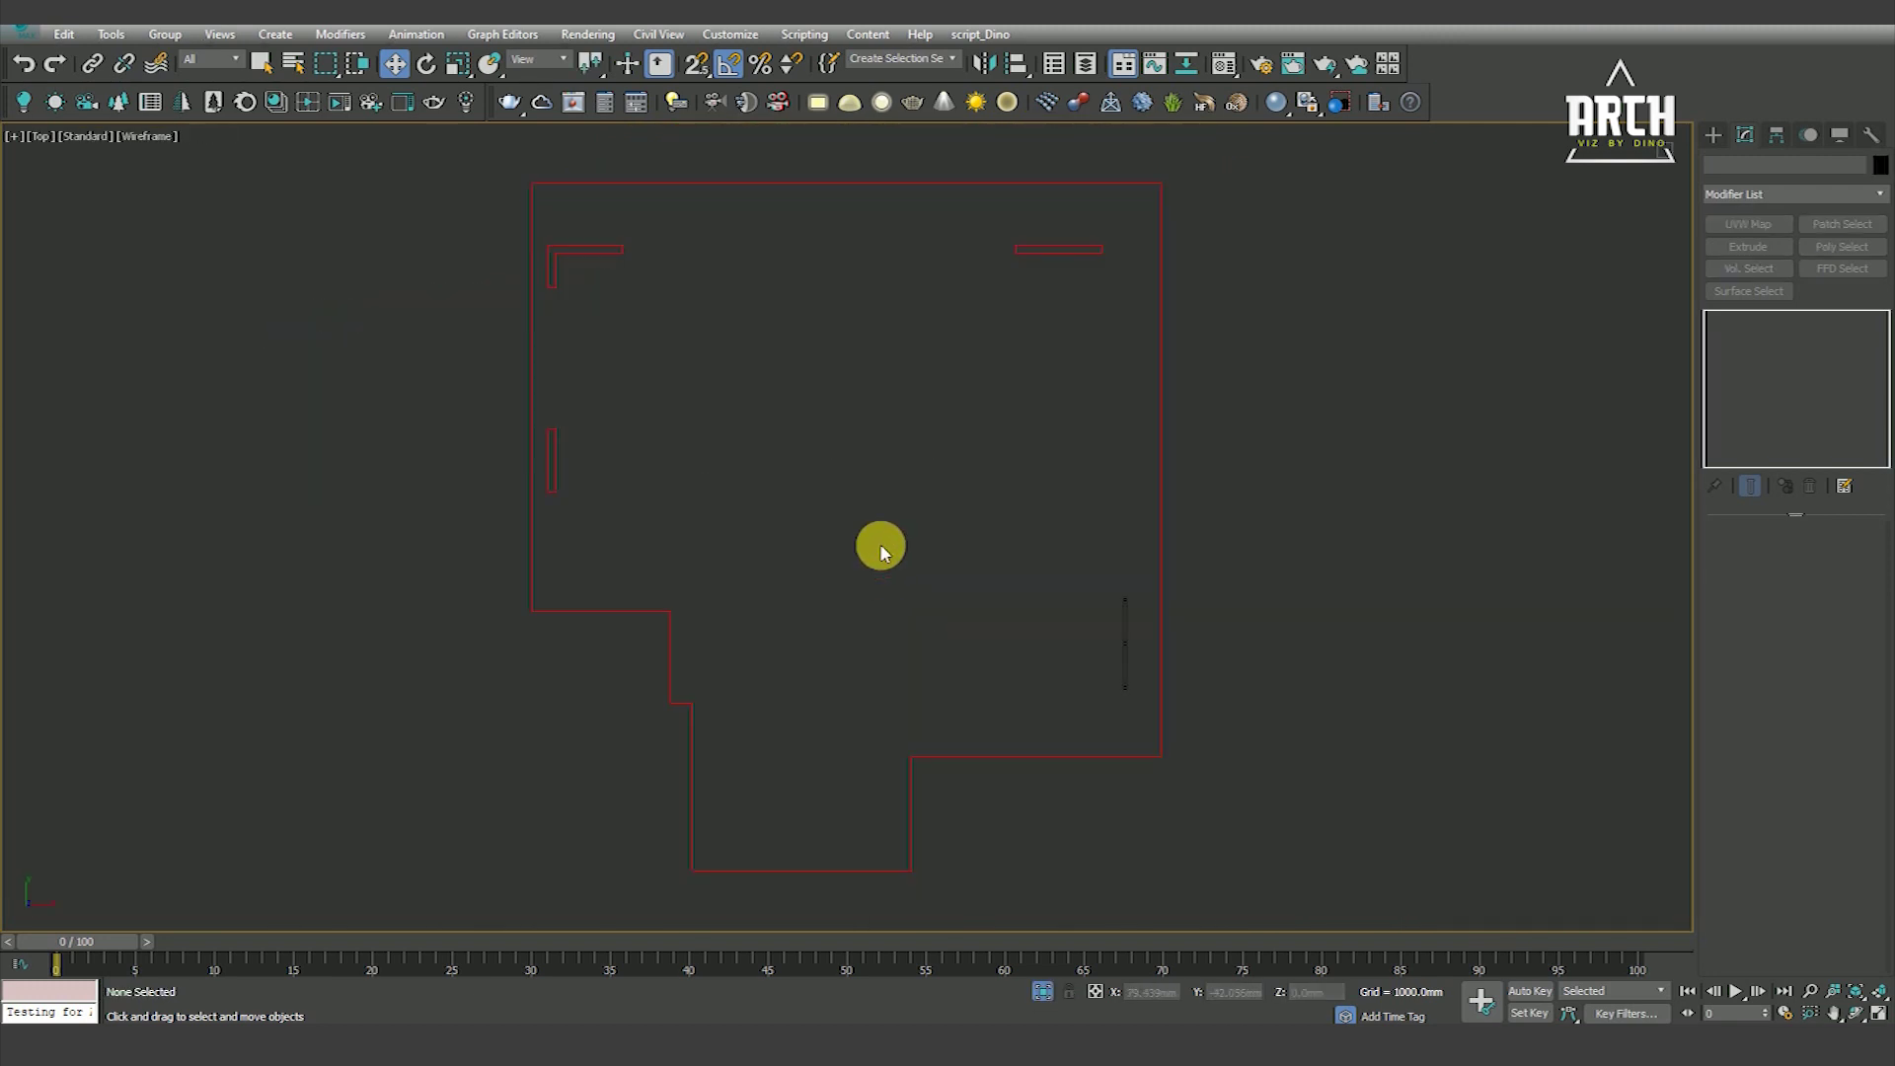
pyautogui.moveTo(1019, 590)
pyautogui.mouseDown()
pyautogui.moveTo(1023, 552)
pyautogui.moveTo(594, 405)
pyautogui.mouseUp()
pyautogui.click(949, 606)
pyautogui.scroll(4, 612, 464)
pyautogui.scroll(2, 627, 483)
pyautogui.scroll(1, 642, 508)
pyautogui.press('s')
pyautogui.moveTo(647, 505); pyautogui.dragTo(690, 498)
pyautogui.scroll(-4, 804, 532)
pyautogui.click(724, 322)
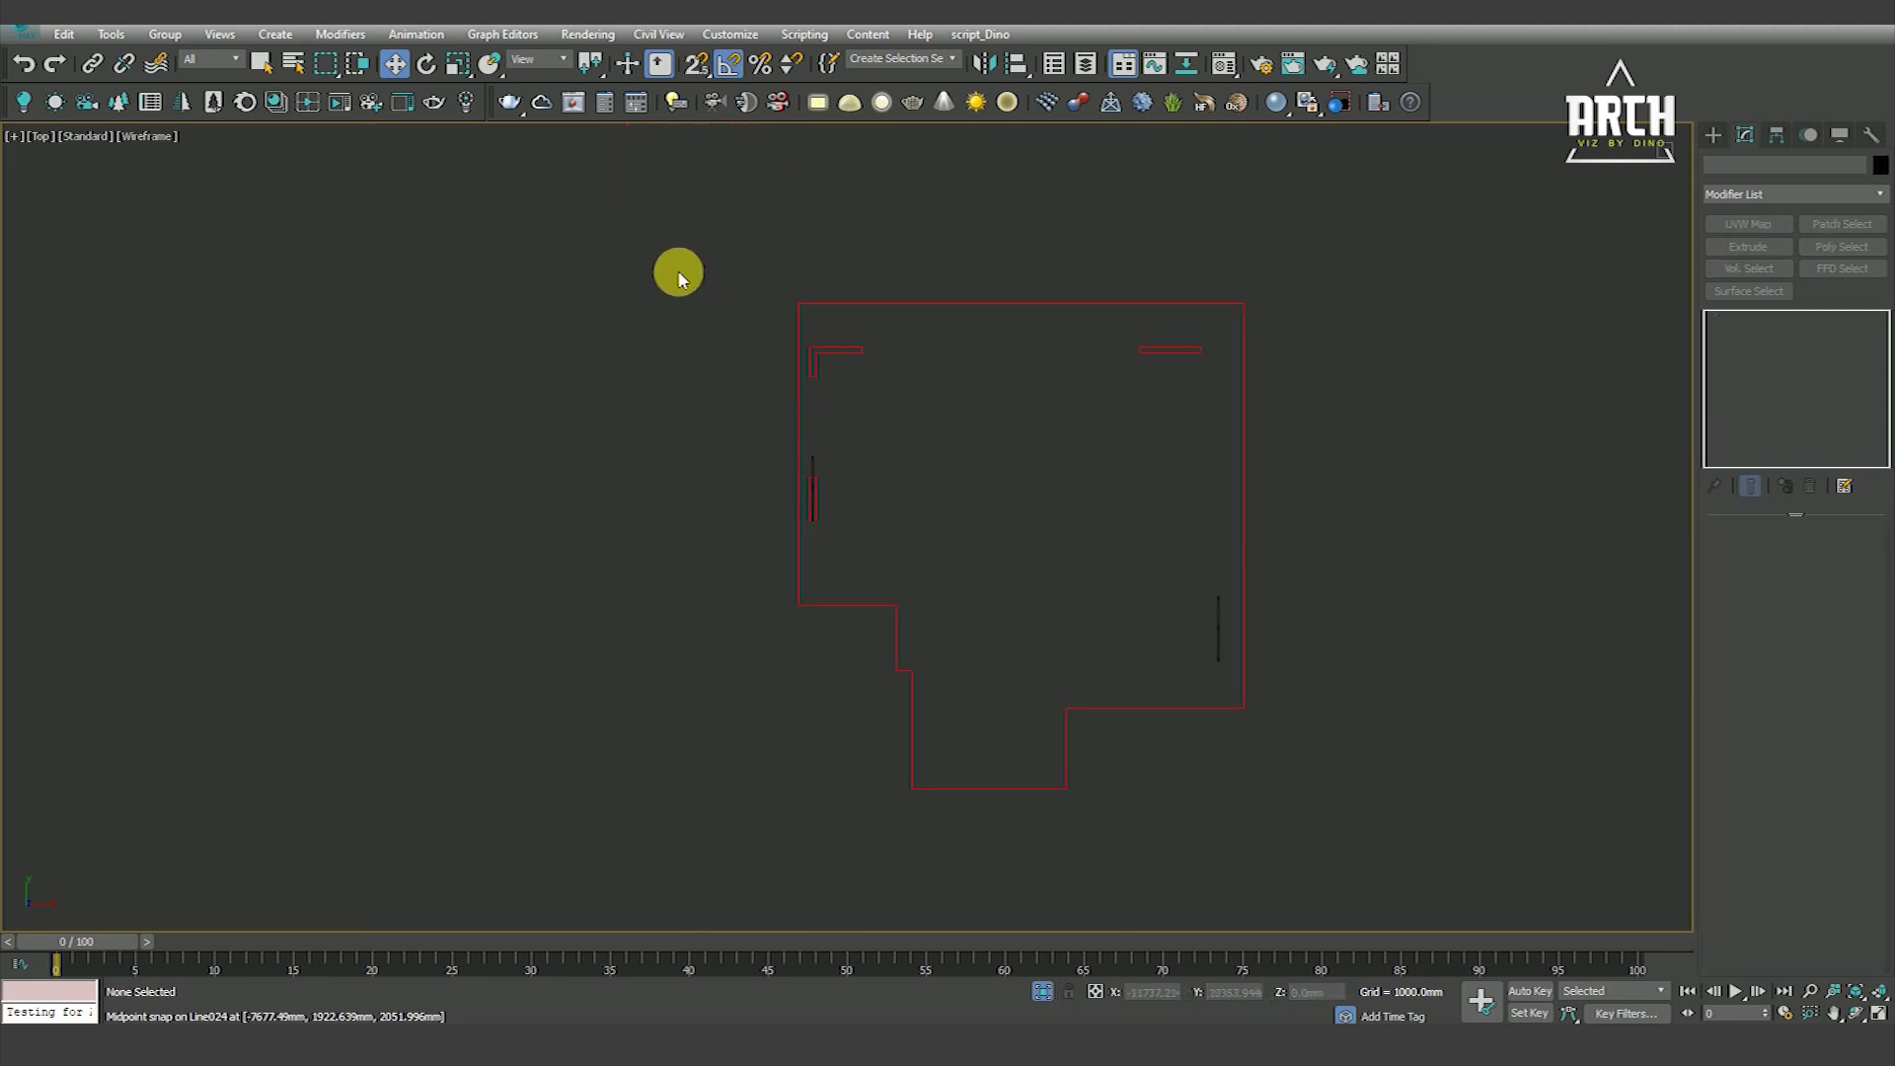
# Zoom to the five floor-plan objects and switch to a shaded Left view
pyautogui.moveTo(1137, 793); pyautogui.dragTo(1183, 815)
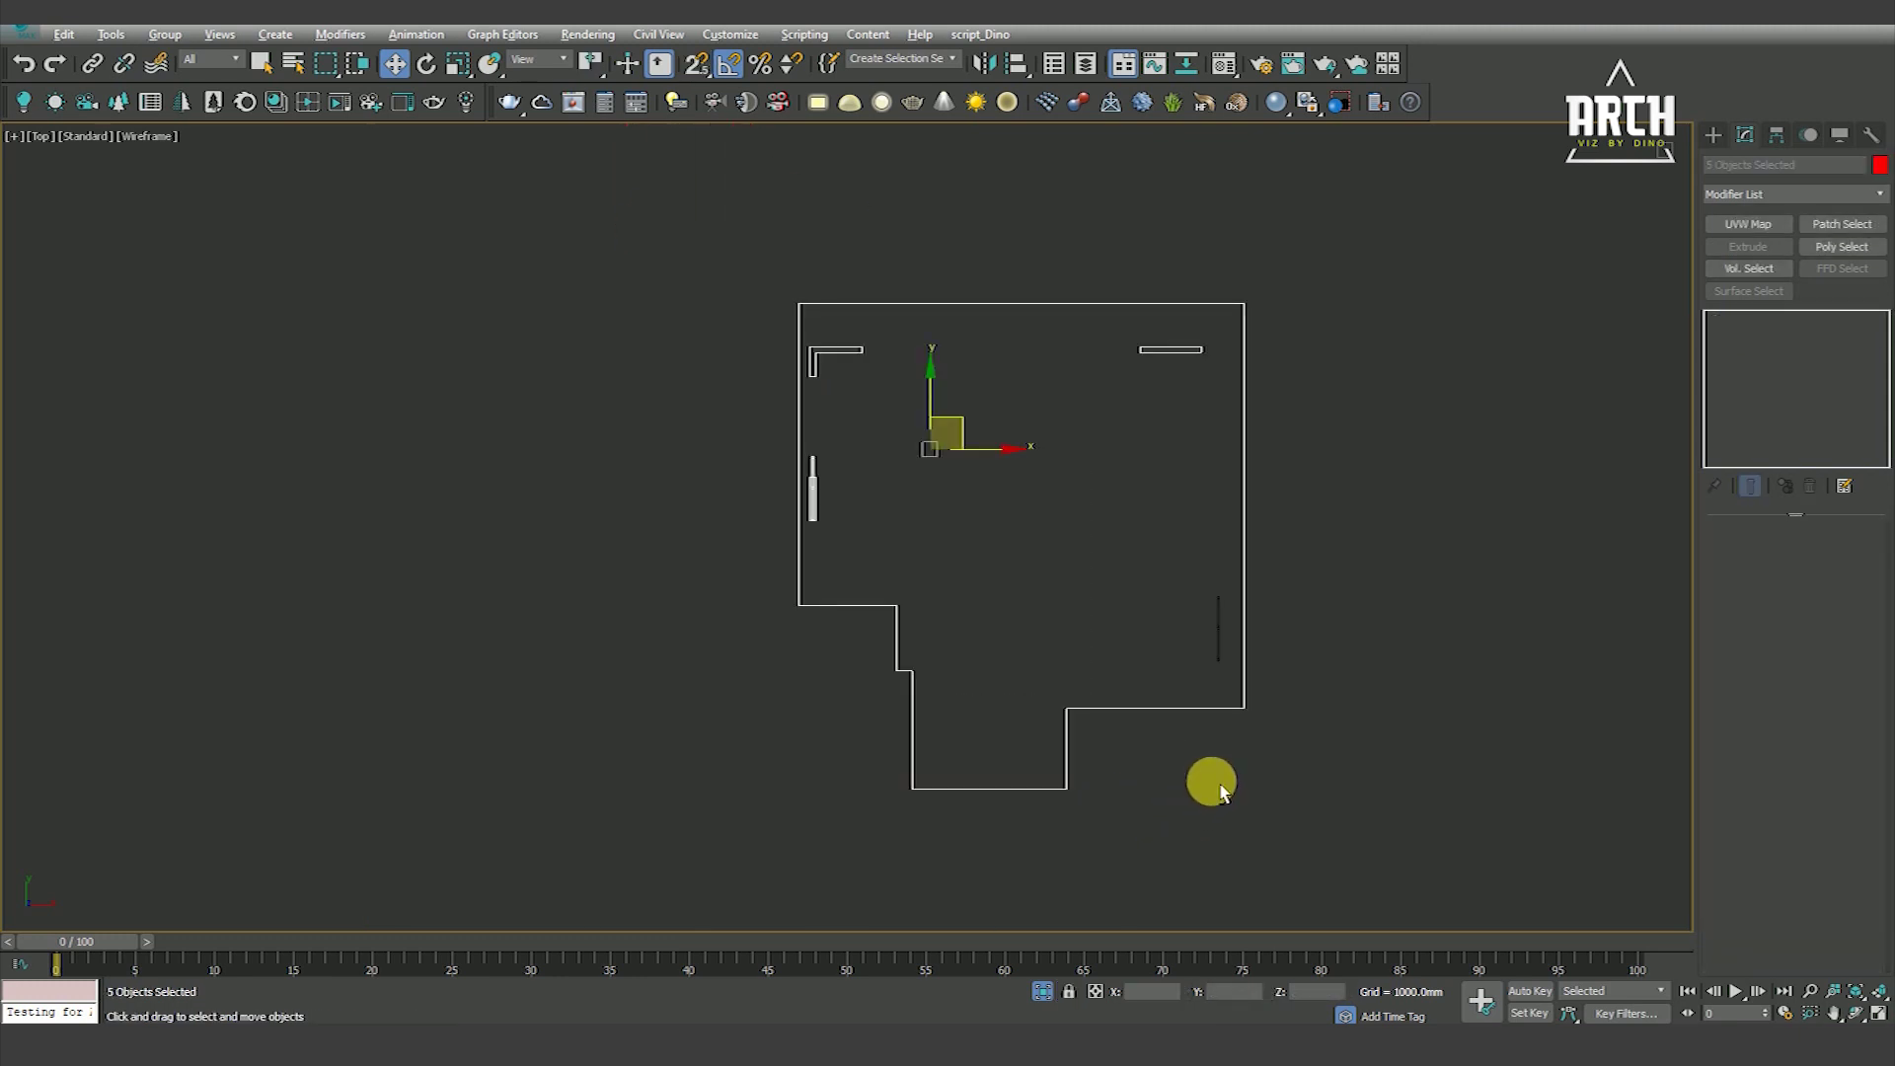
pyautogui.press('z')
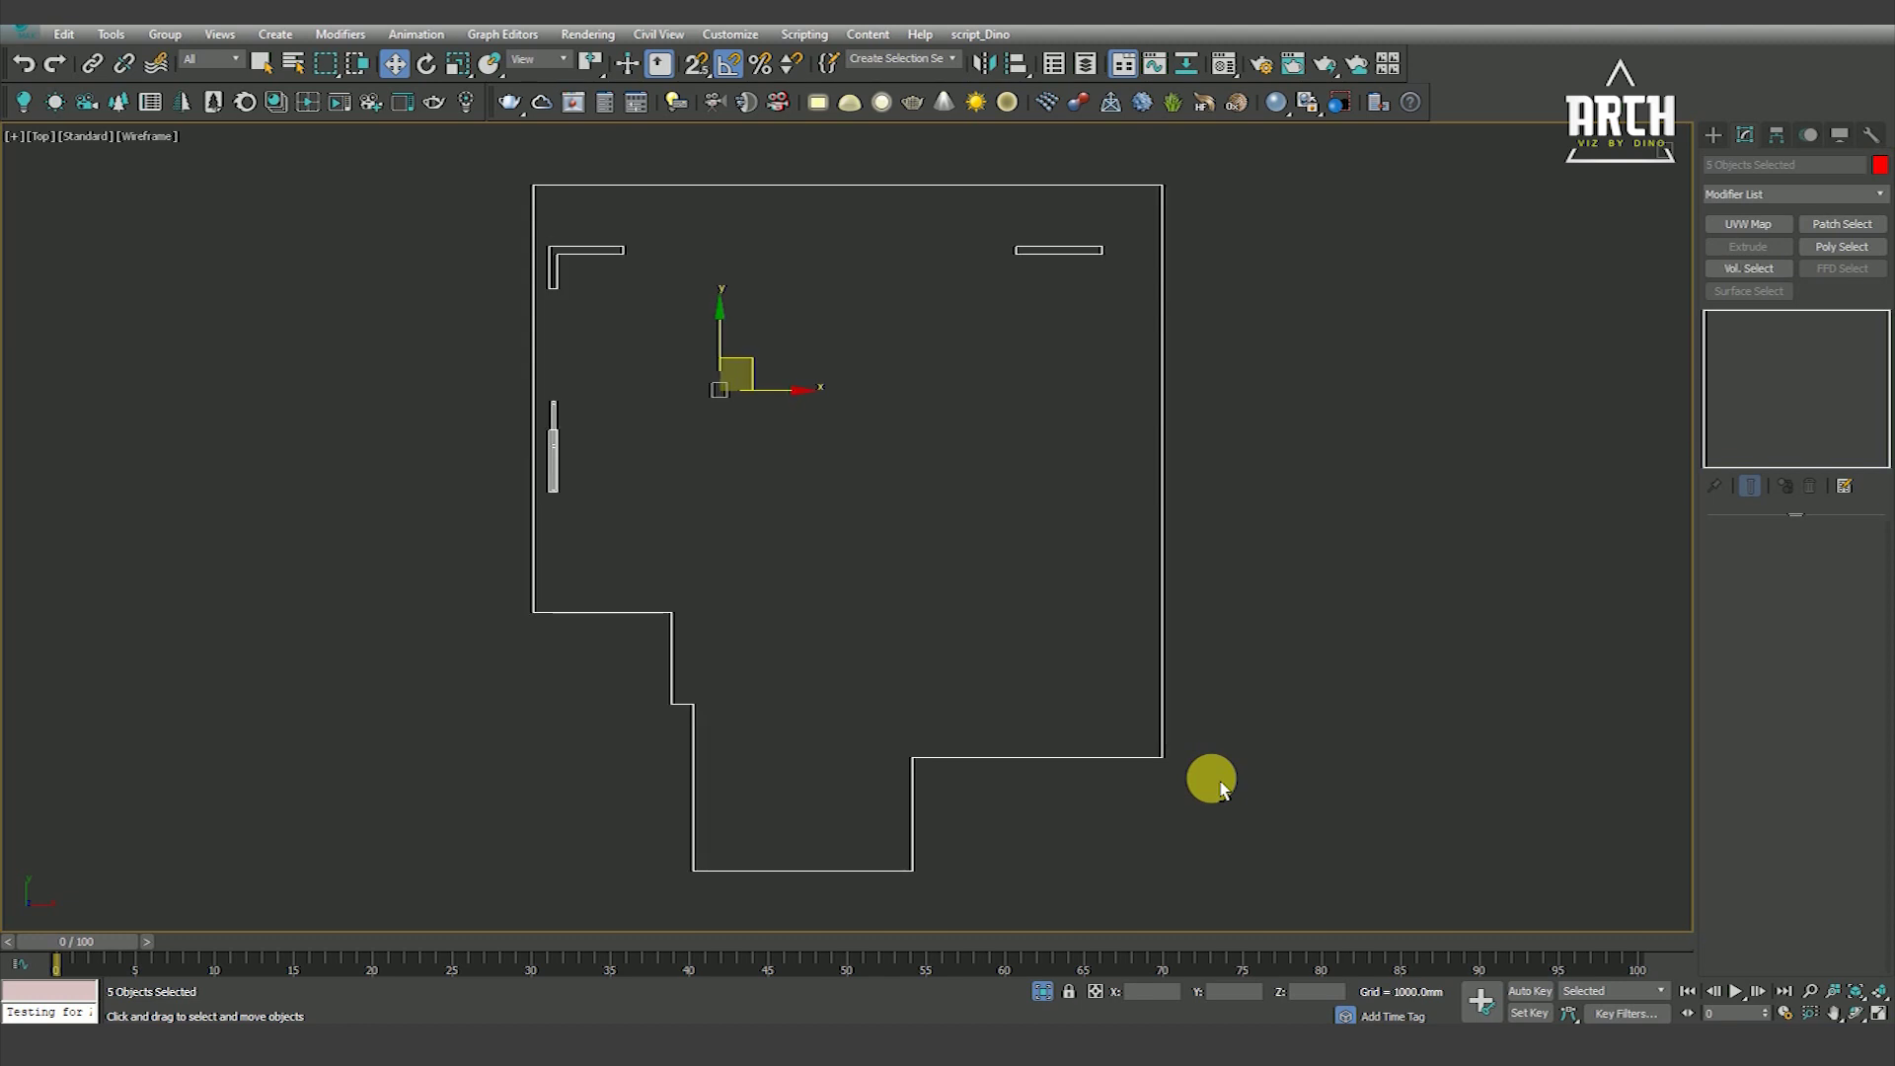
pyautogui.press('l')
pyautogui.click(1125, 738)
pyautogui.press('F3')
pyautogui.press('F3')
# Snap the swept frame's left vertices onto the opening corner, narrowing it to the opening
pyautogui.click(670, 534)
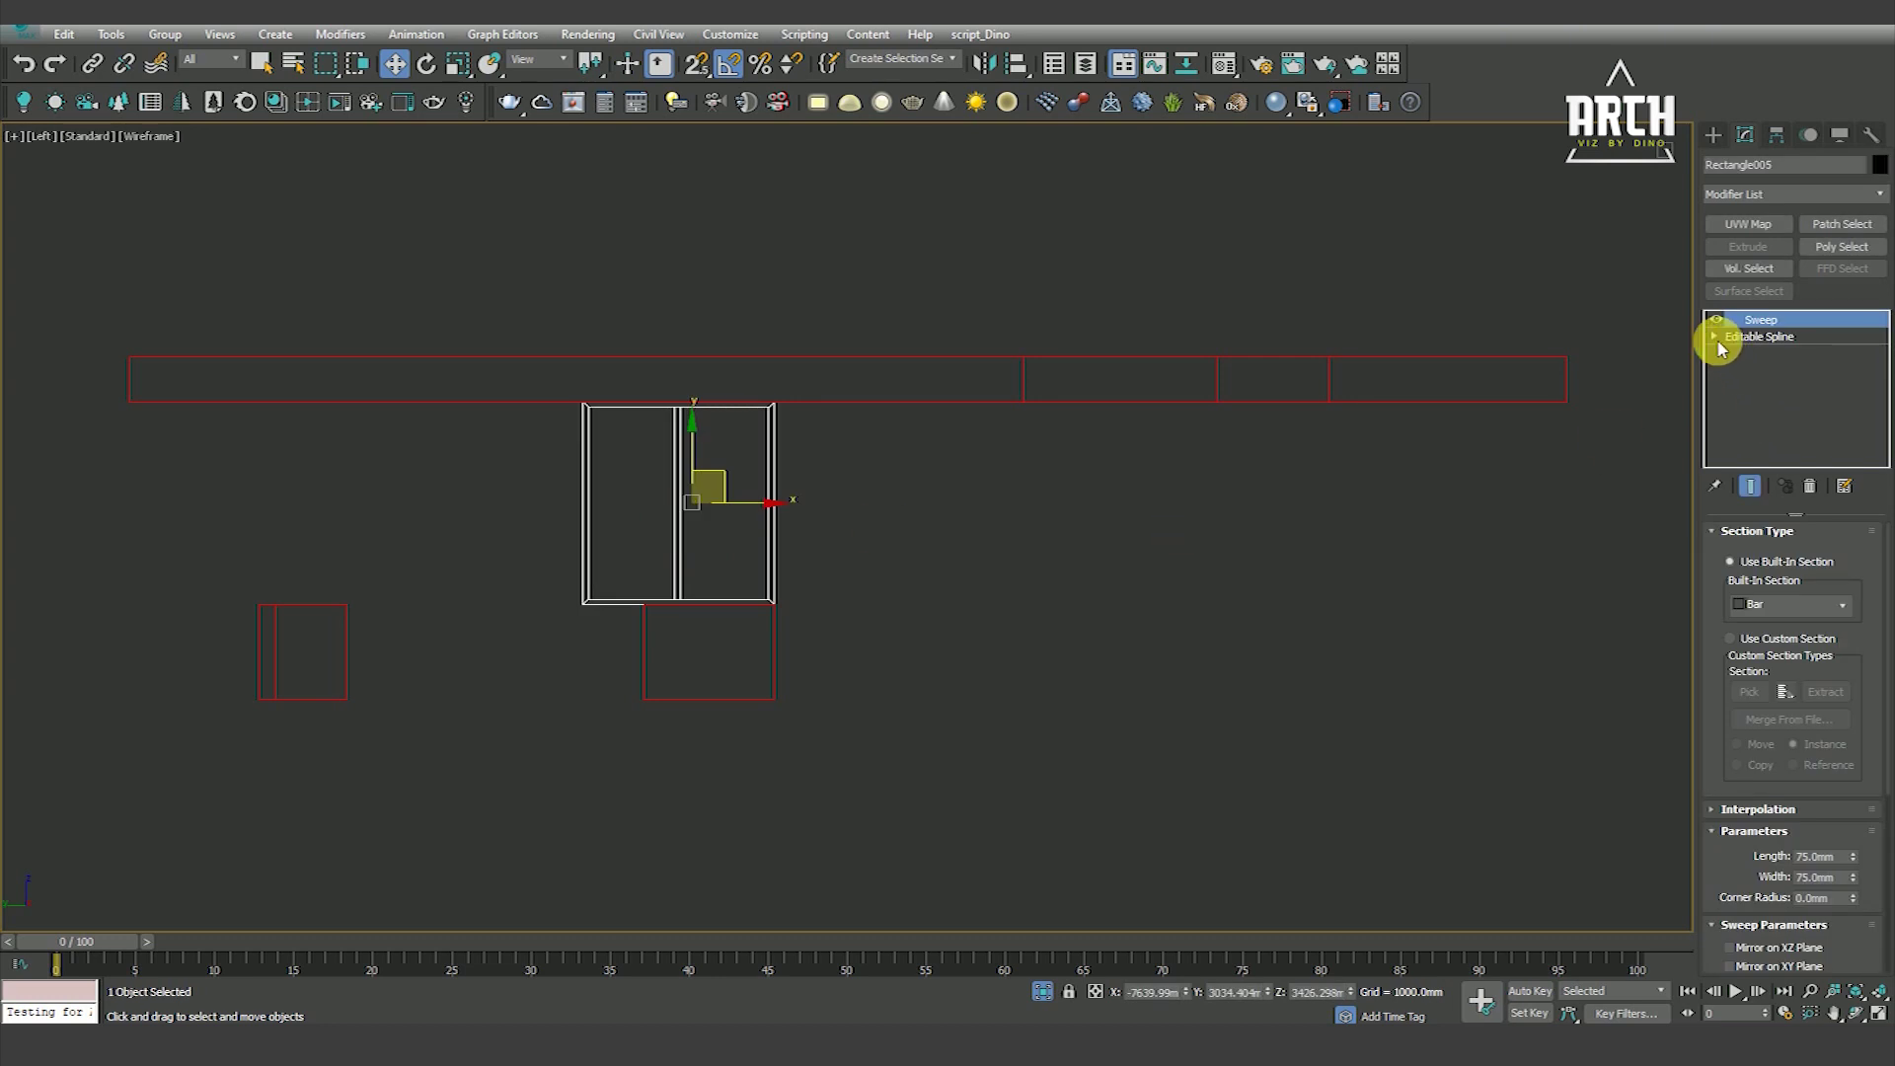
pyautogui.click(1752, 371)
pyautogui.moveTo(672, 506); pyautogui.dragTo(716, 531)
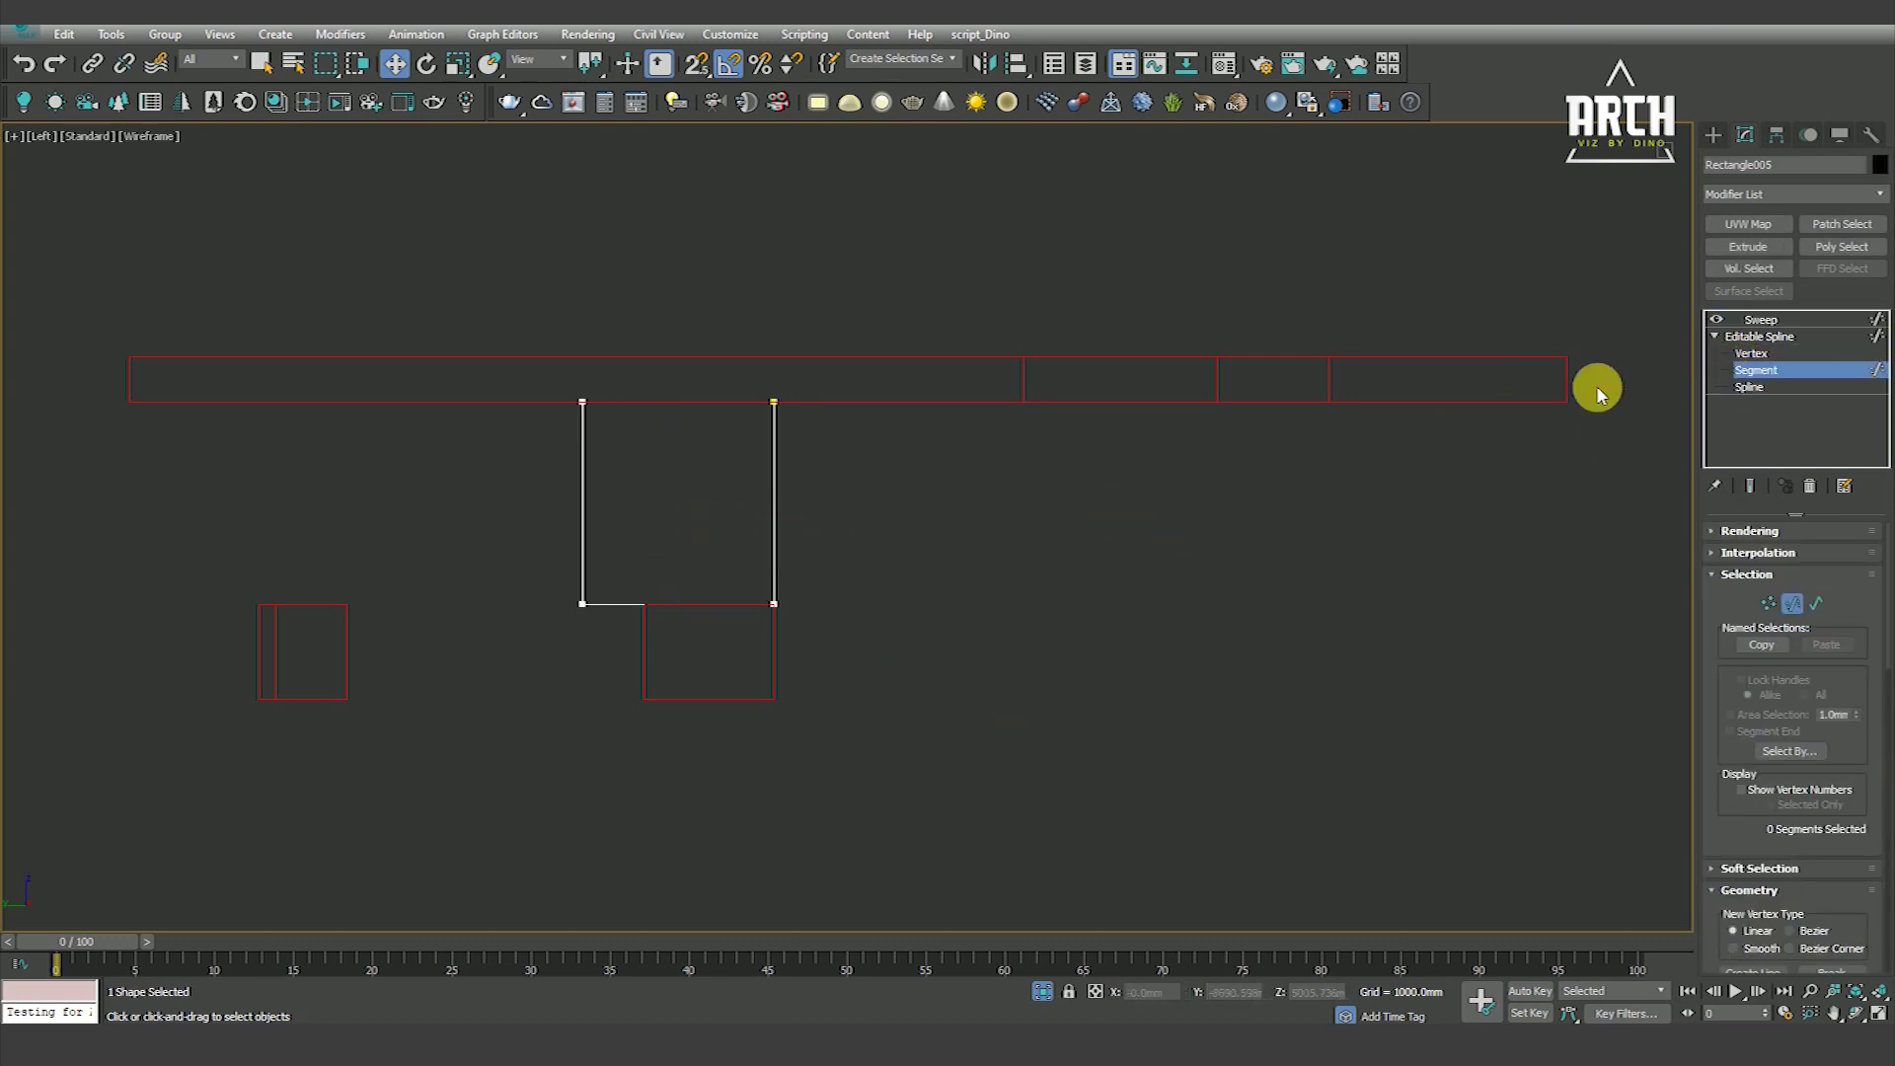
pyautogui.click(1752, 354)
pyautogui.moveTo(622, 402); pyautogui.dragTo(647, 603)
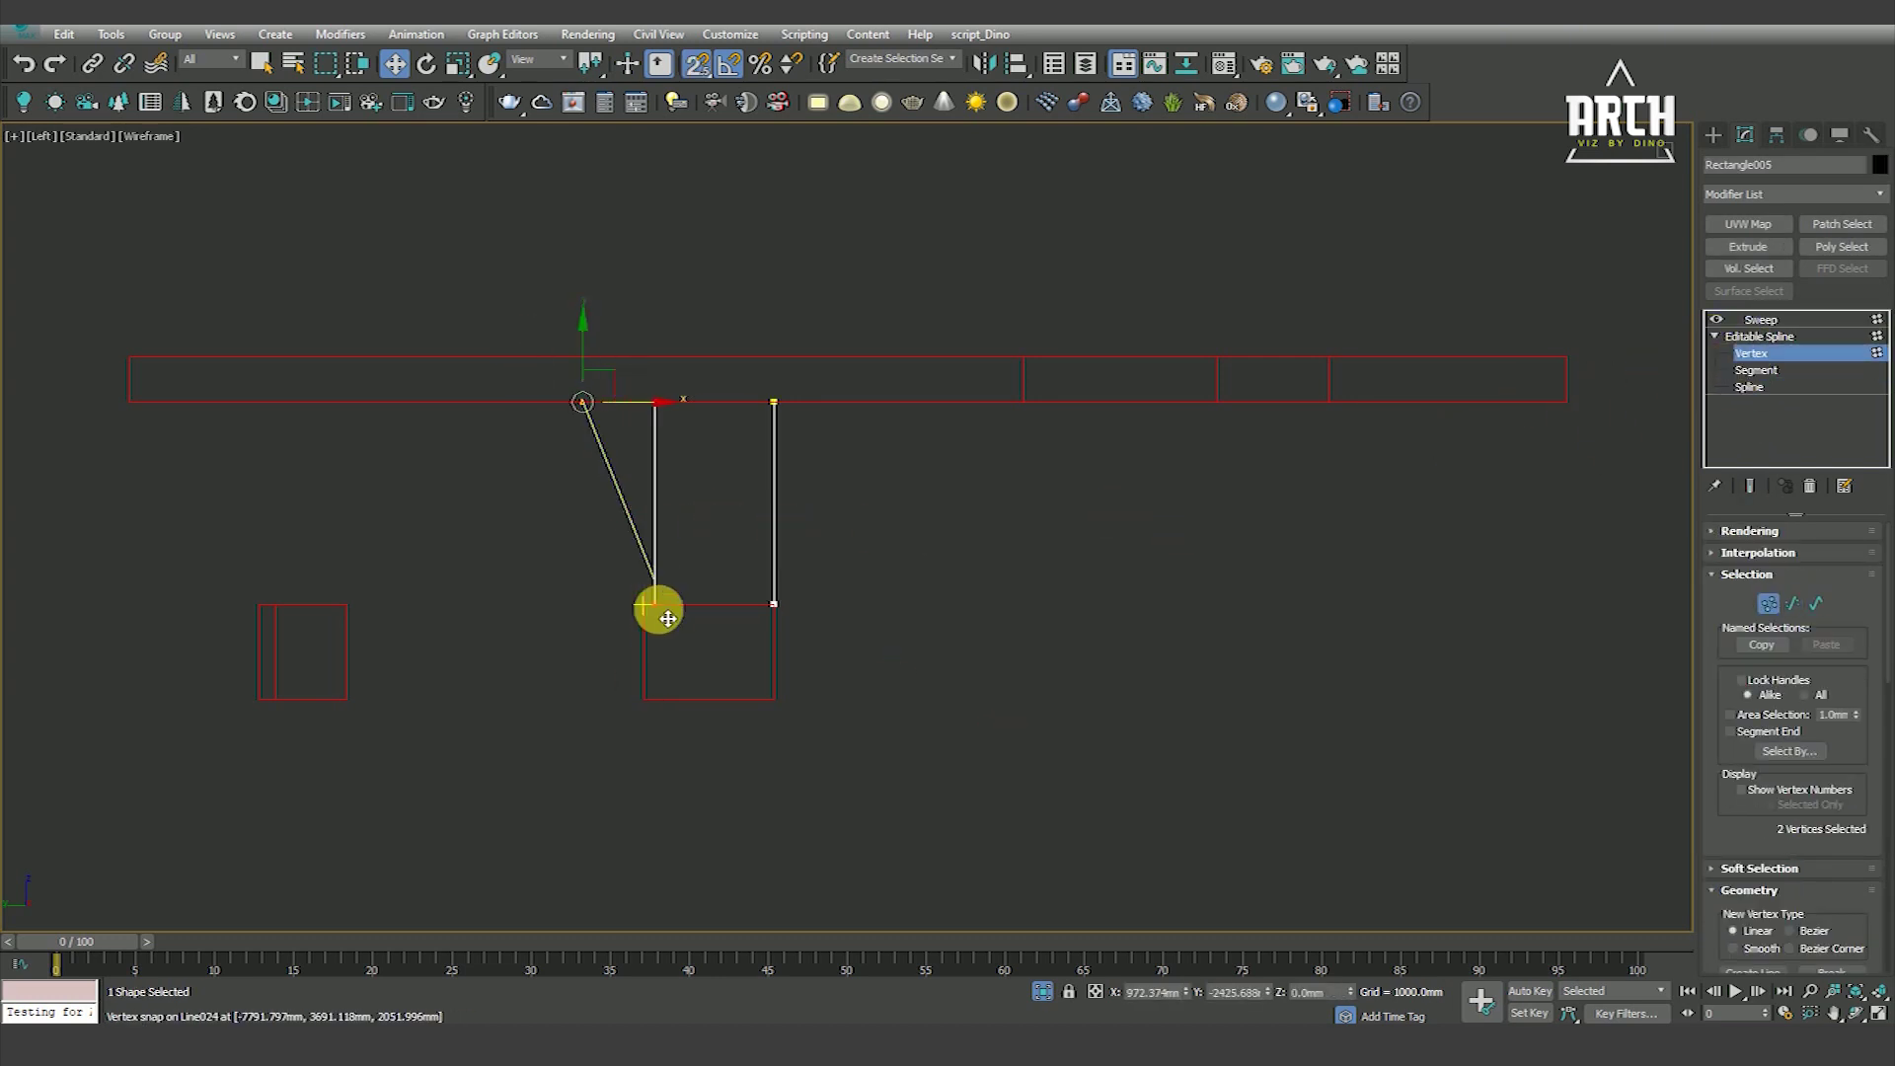
pyautogui.click(738, 635)
pyautogui.click(1760, 320)
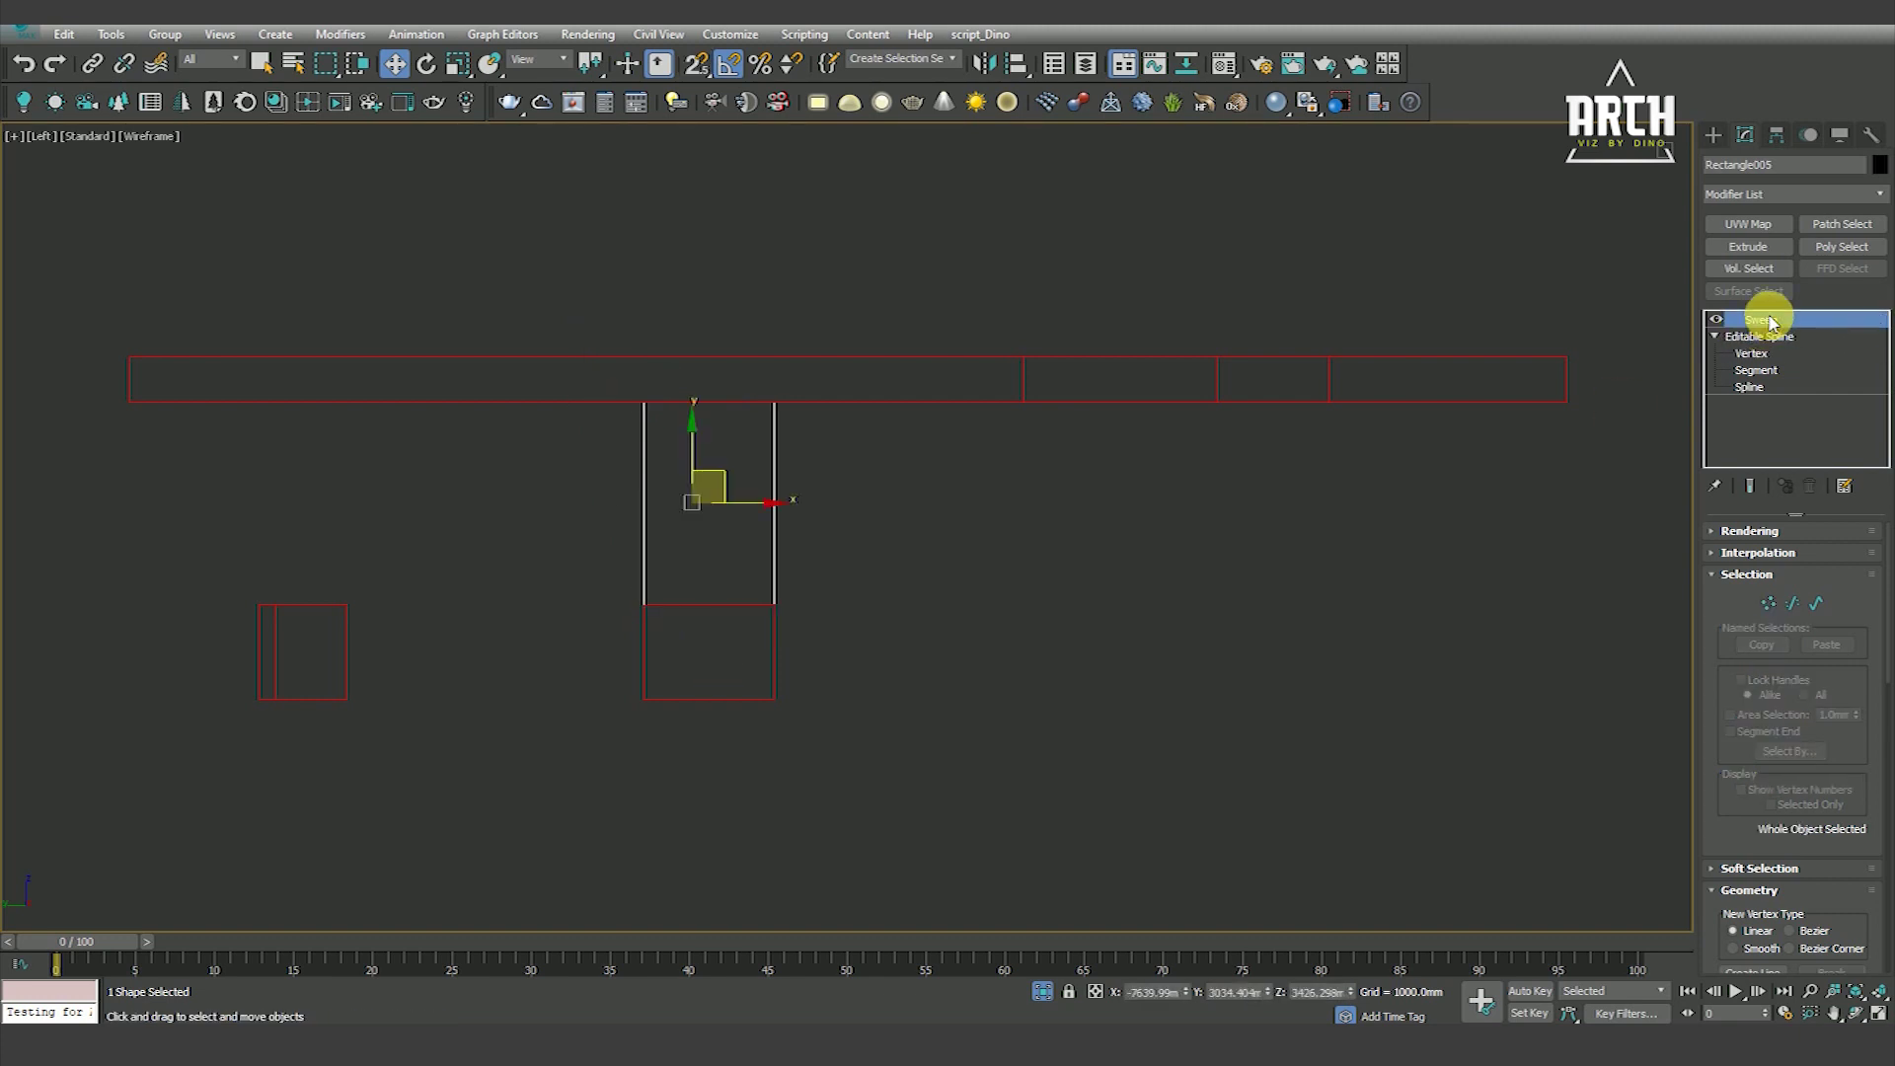
# Shift-drag a copy of the frame toward the left opening
pyautogui.moveTo(909, 568); pyautogui.dragTo(1346, 562, button='middle')
pyautogui.click(1271, 767)
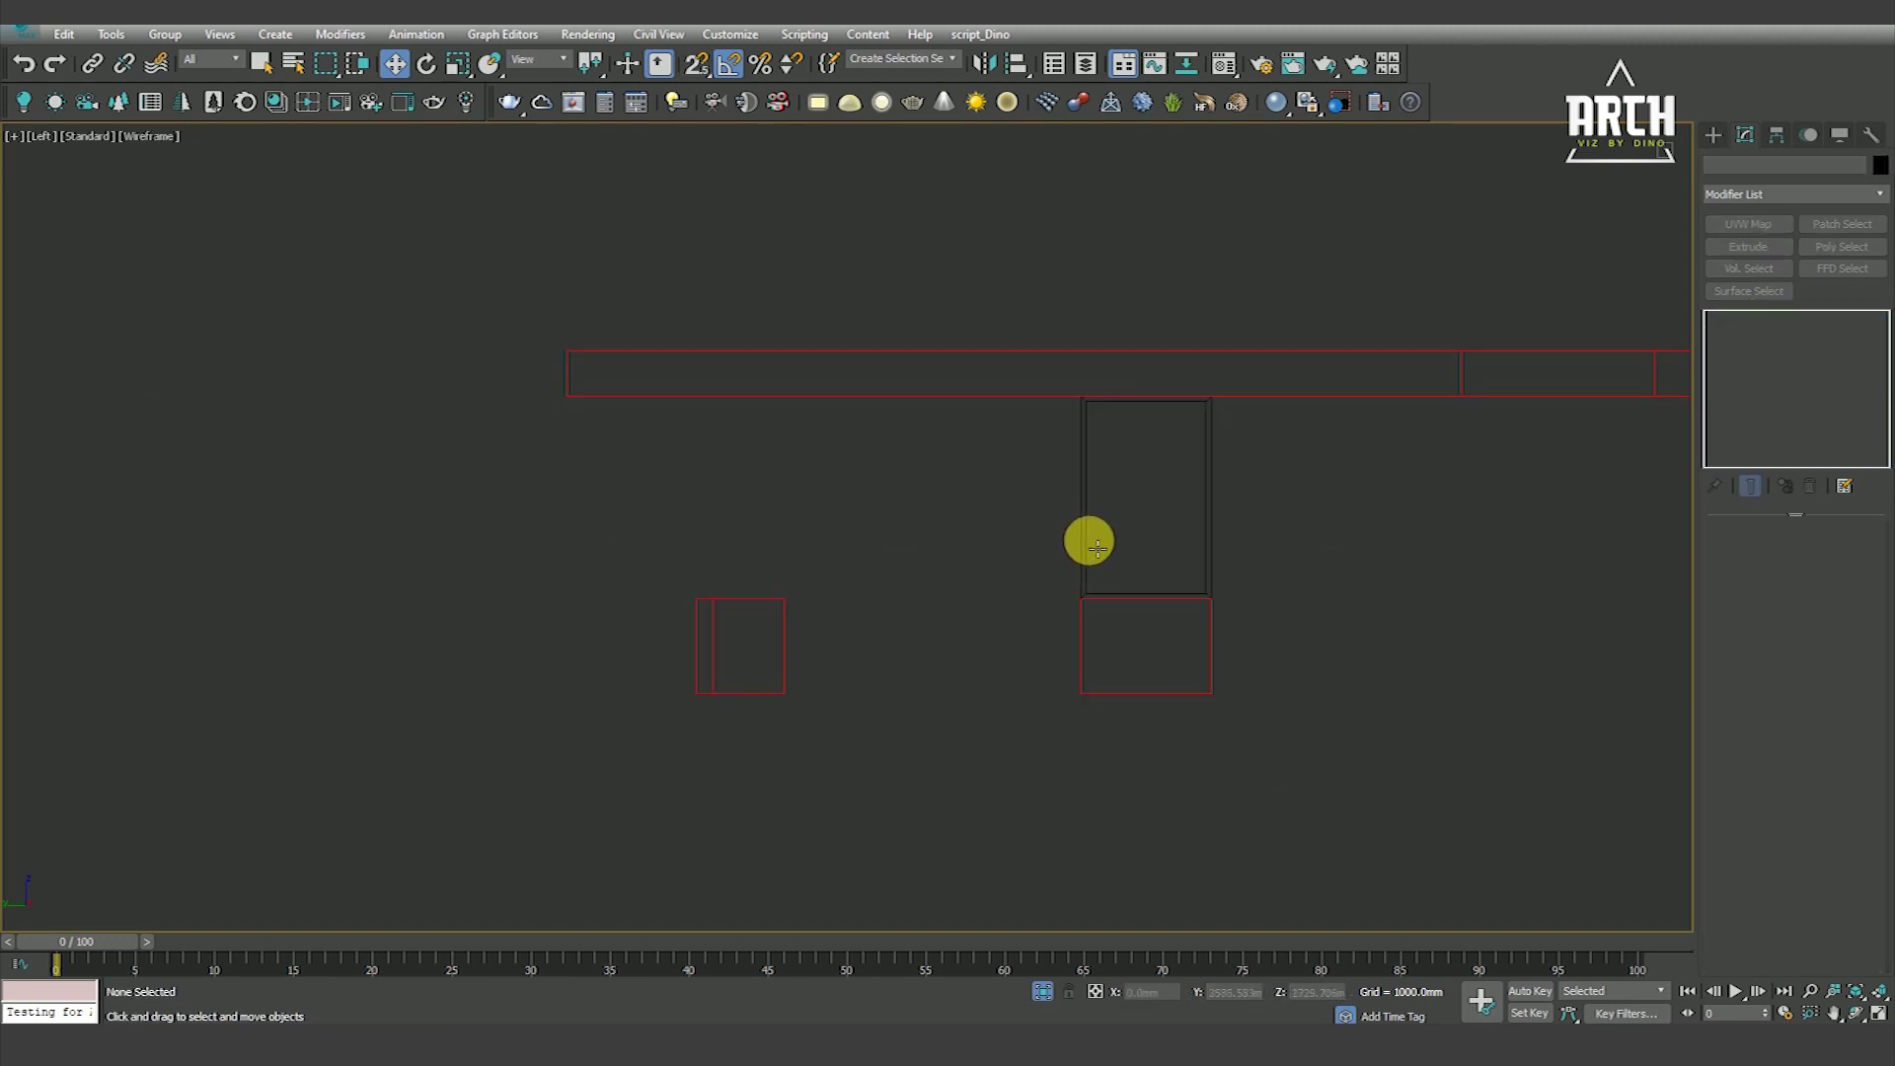
pyautogui.click(1085, 528)
pyautogui.moveTo(1212, 519); pyautogui.dragTo(1189, 616, button='middle')
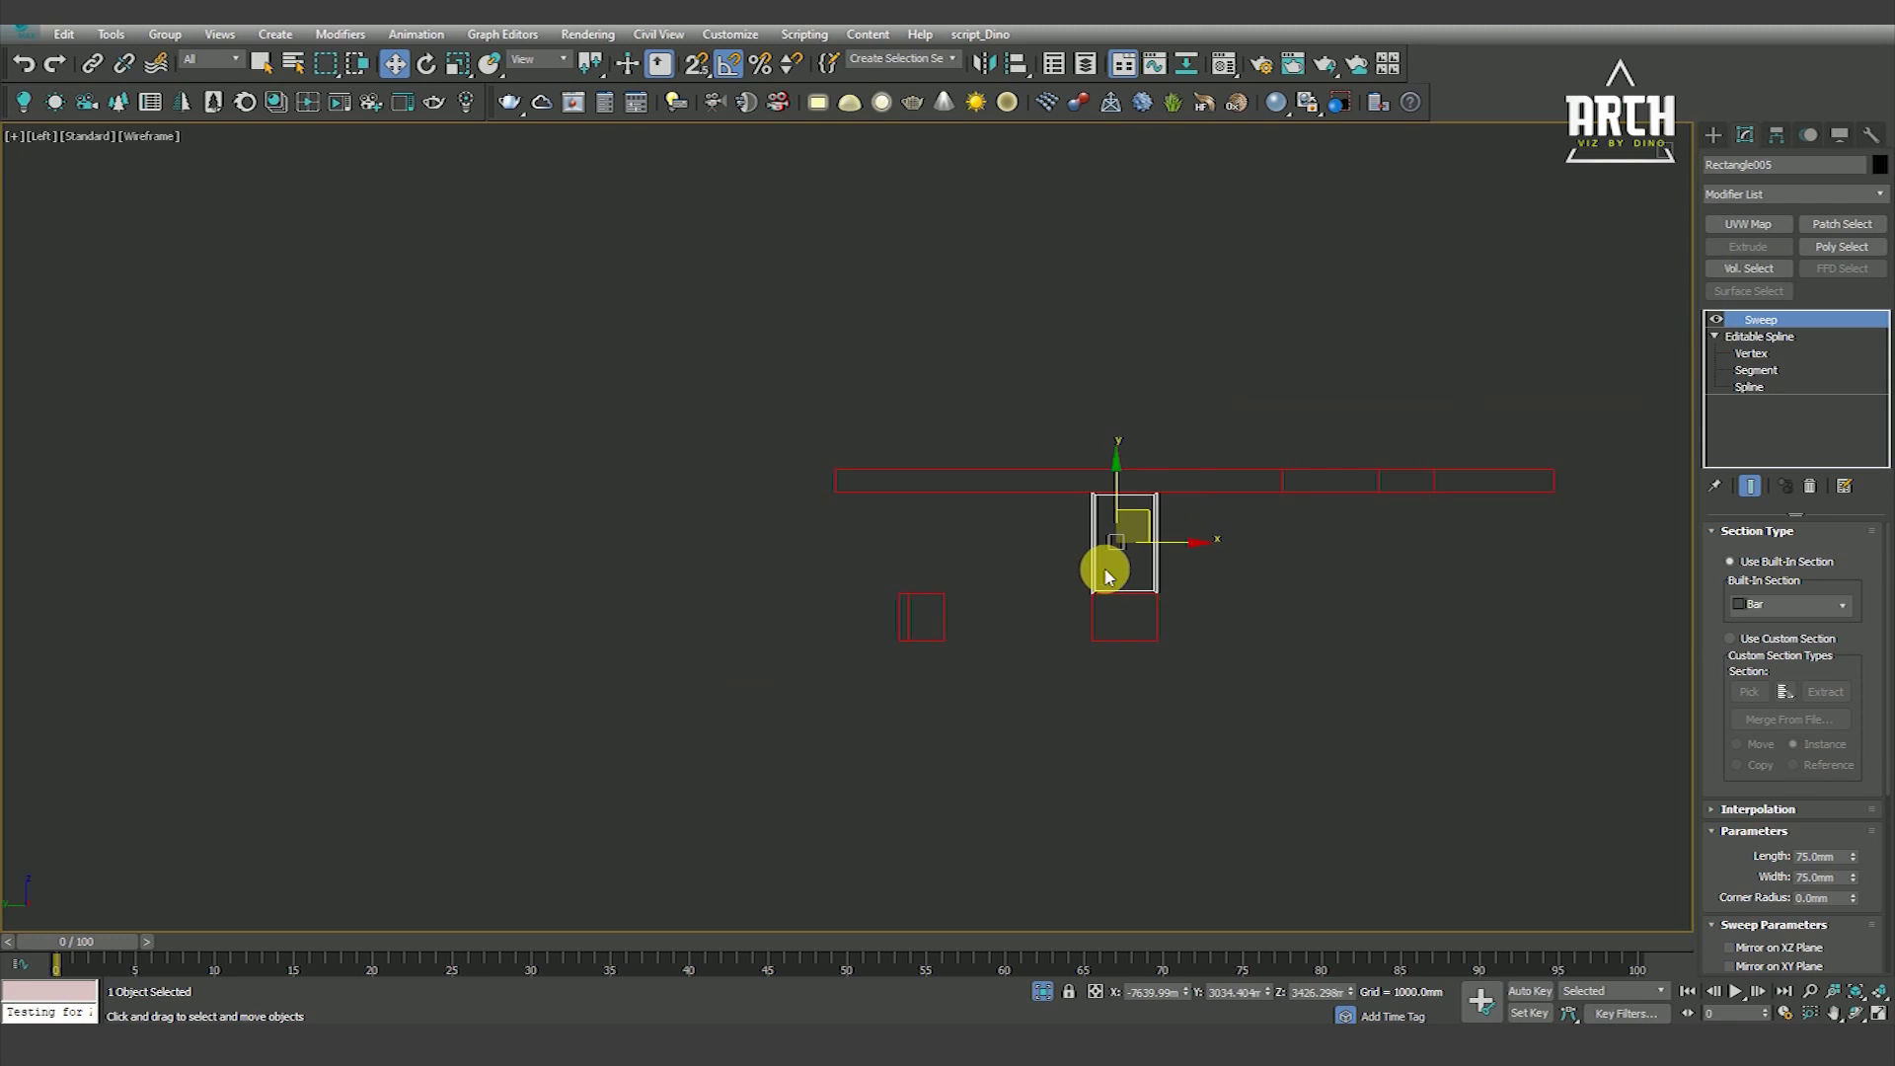
pyautogui.keyDown('shift'); pyautogui.moveTo(1169, 605); pyautogui.dragTo(833, 677); pyautogui.keyUp('shift')
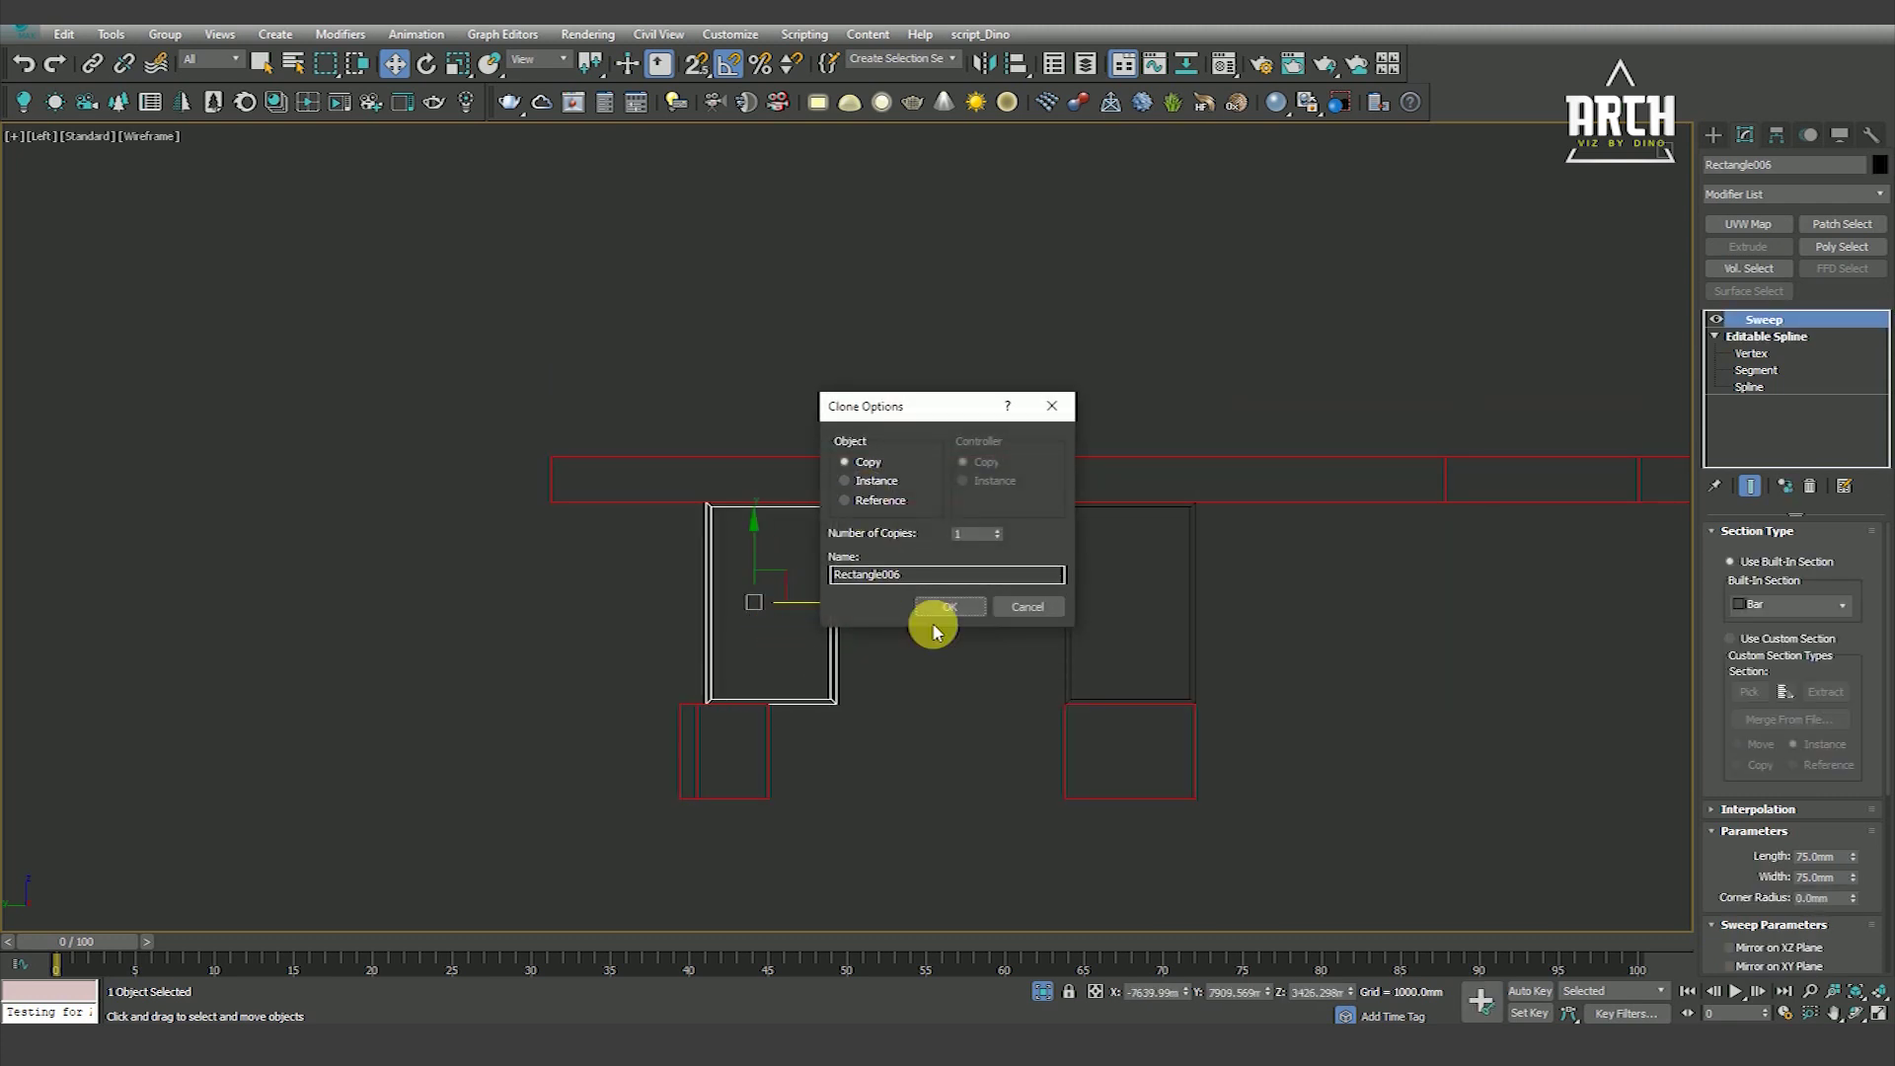
# Snap the copied frame onto the left opening and pull its left vertices in to fit
pyautogui.press('Return')
pyautogui.scroll(3, 868, 691)
pyautogui.press('s')
pyautogui.moveTo(923, 670); pyautogui.dragTo(824, 672)
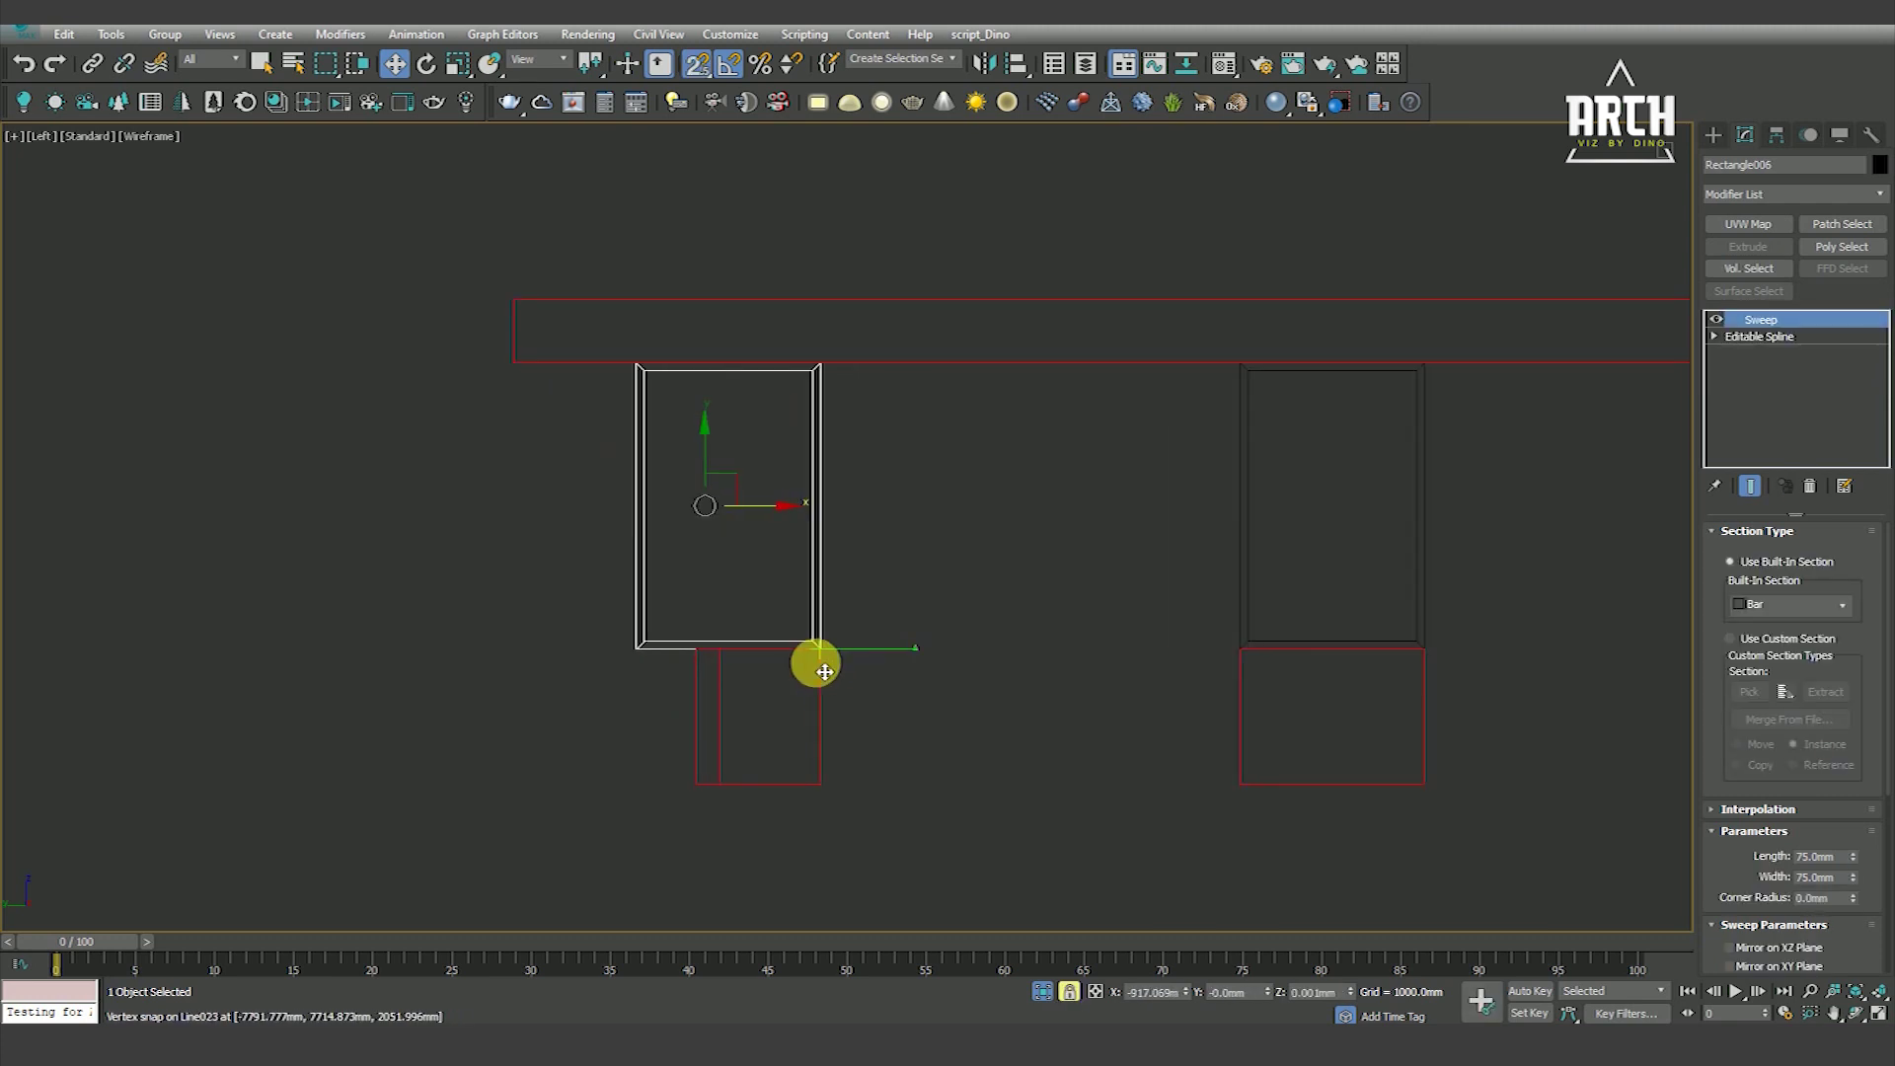
pyautogui.click(1751, 353)
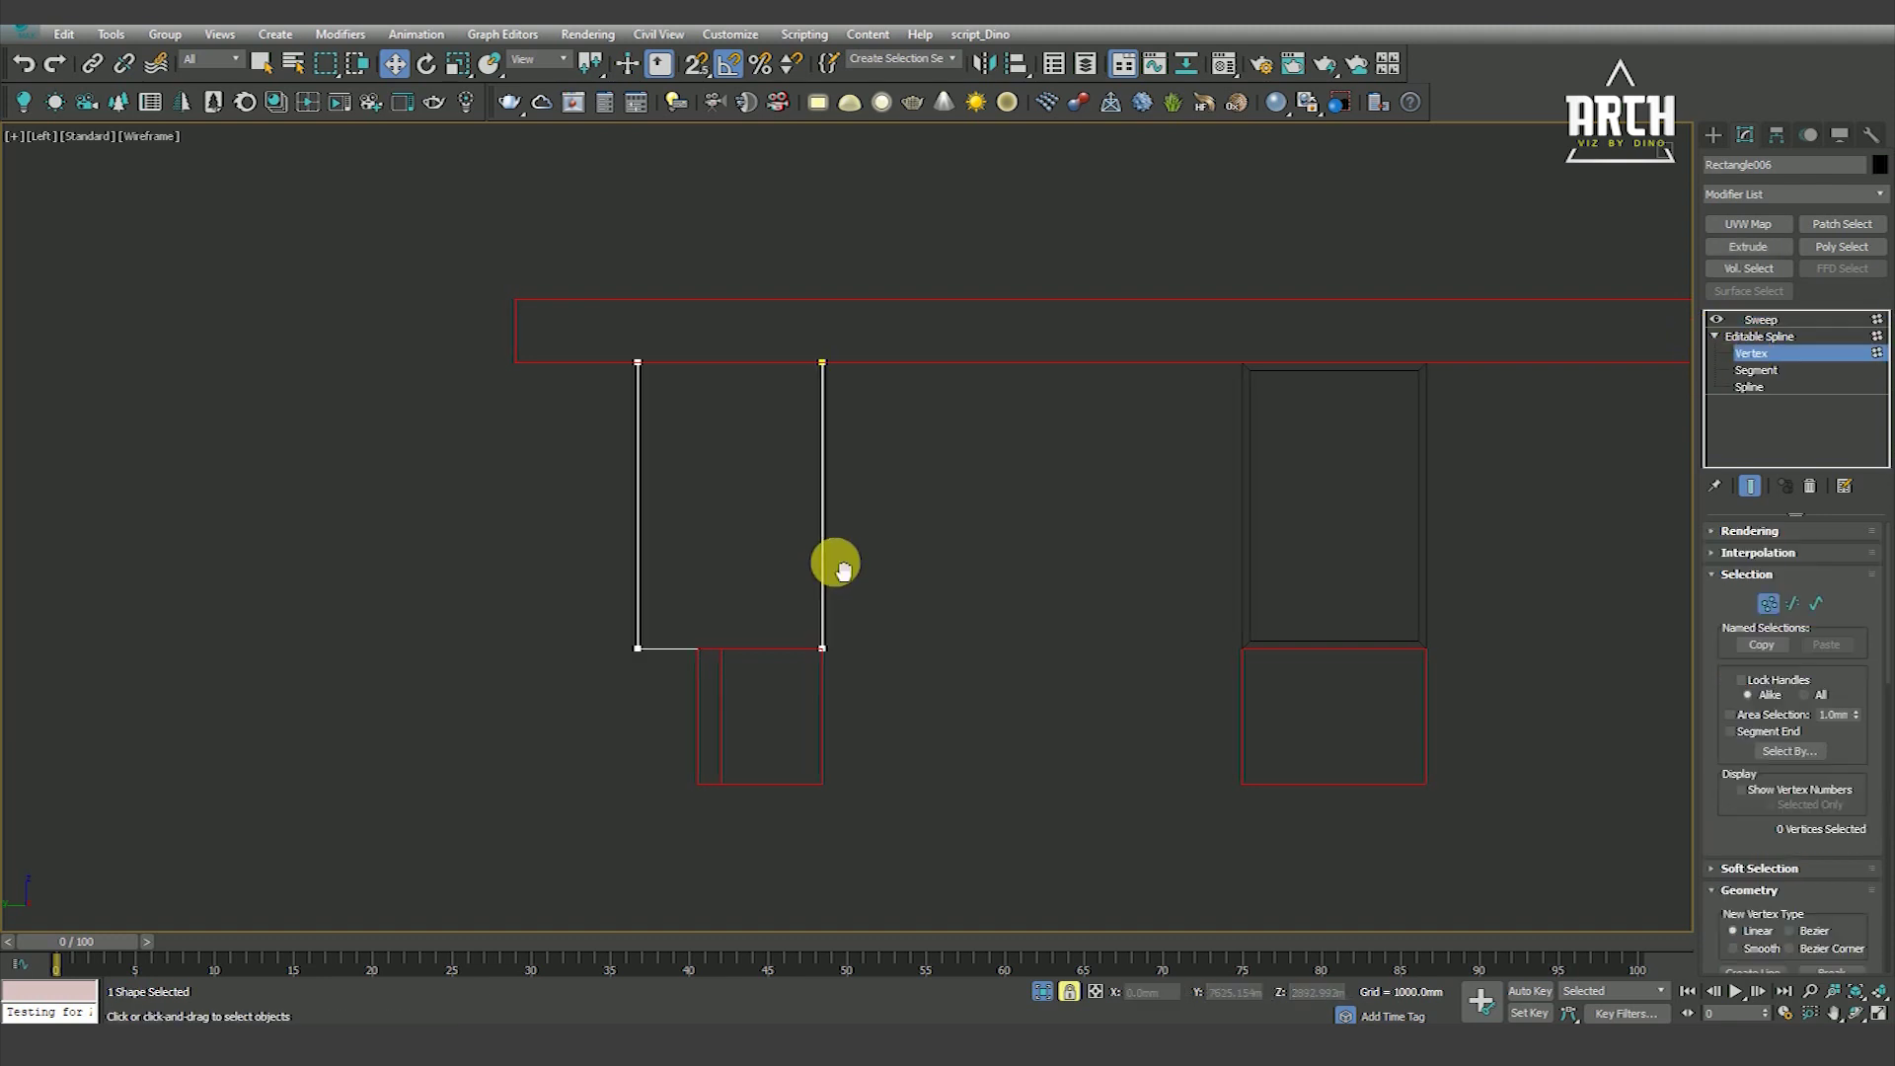
pyautogui.moveTo(705, 357); pyautogui.dragTo(734, 633)
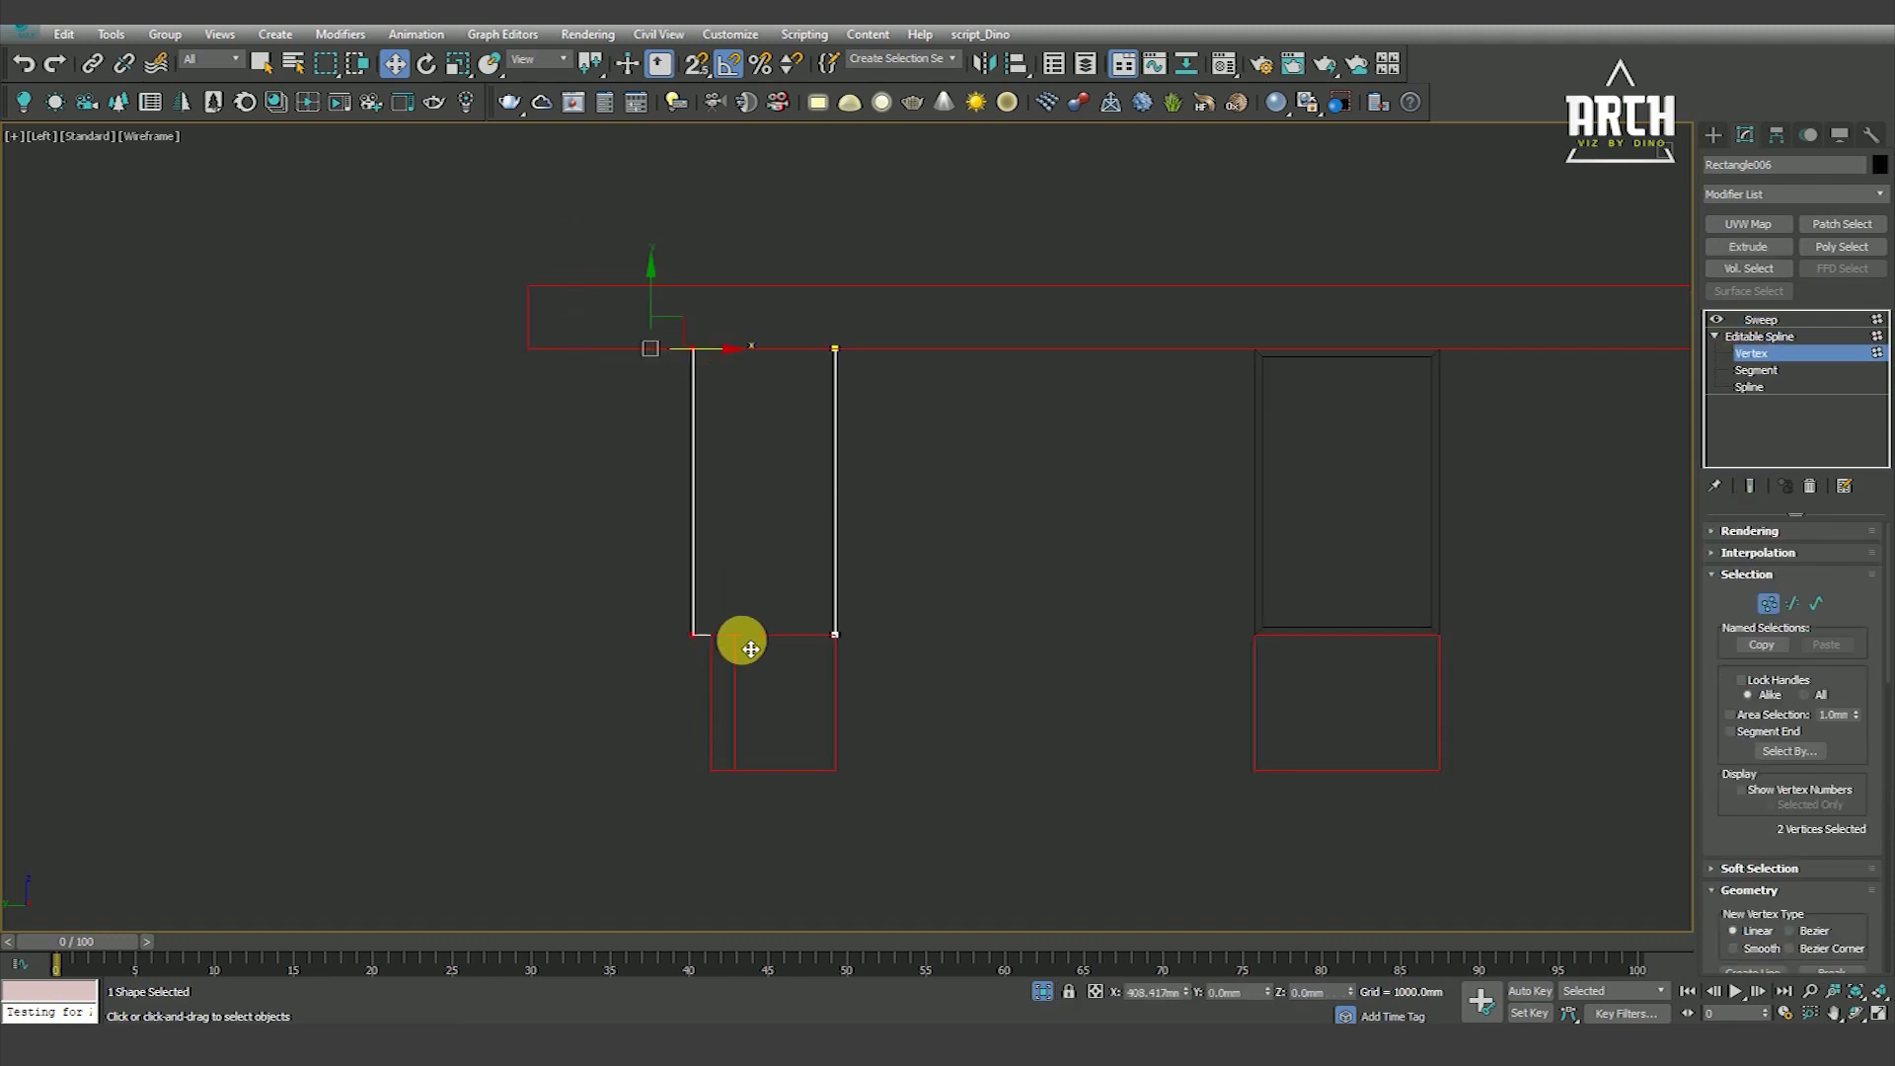
pyautogui.scroll(4, 783, 707)
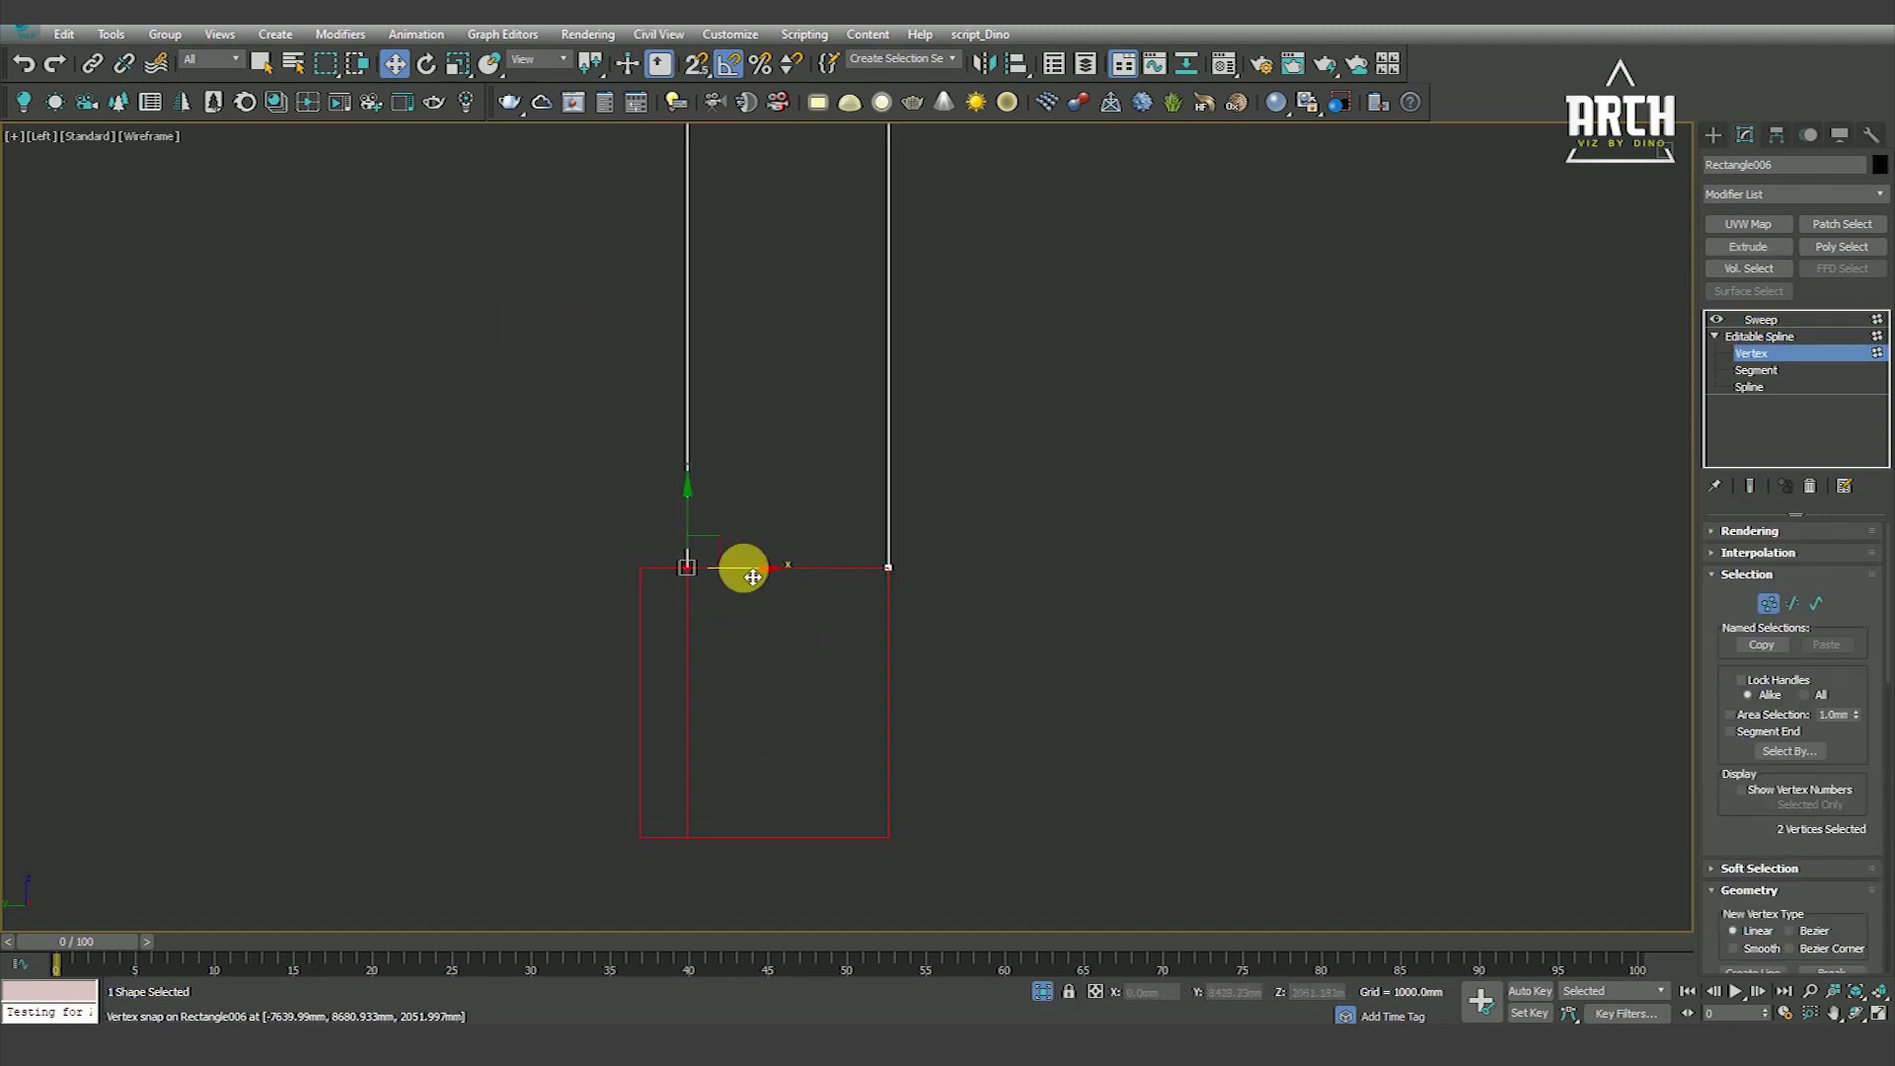
pyautogui.click(1759, 319)
# Copy the side frame at the corner, turned 90° to lie along the adjoining wall
pyautogui.scroll(-5, 1020, 656)
pyautogui.click(938, 516)
pyautogui.click(775, 490)
pyautogui.keyDown('alt'); pyautogui.moveTo(775, 490); pyautogui.dragTo(896, 613, button='middle'); pyautogui.keyUp('alt')
pyautogui.press('F3')
pyautogui.scroll(5, 843, 671)
pyautogui.press('t')
pyautogui.scroll(-5, 857, 646)
pyautogui.moveTo(866, 603)
pyautogui.mouseDown(button='middle')
pyautogui.moveTo(794, 636)
pyautogui.moveTo(690, 605)
pyautogui.mouseUp(button='middle')
pyautogui.moveTo(740, 520)
pyautogui.keyDown('shift'); pyautogui.mouseDown()
pyautogui.moveTo(1001, 554)
pyautogui.moveTo(706, 542)
pyautogui.mouseUp(); pyautogui.keyUp('shift')
pyautogui.click(950, 606)
pyautogui.press('e')
pyautogui.press('w')
pyautogui.scroll(-2, 928, 561)
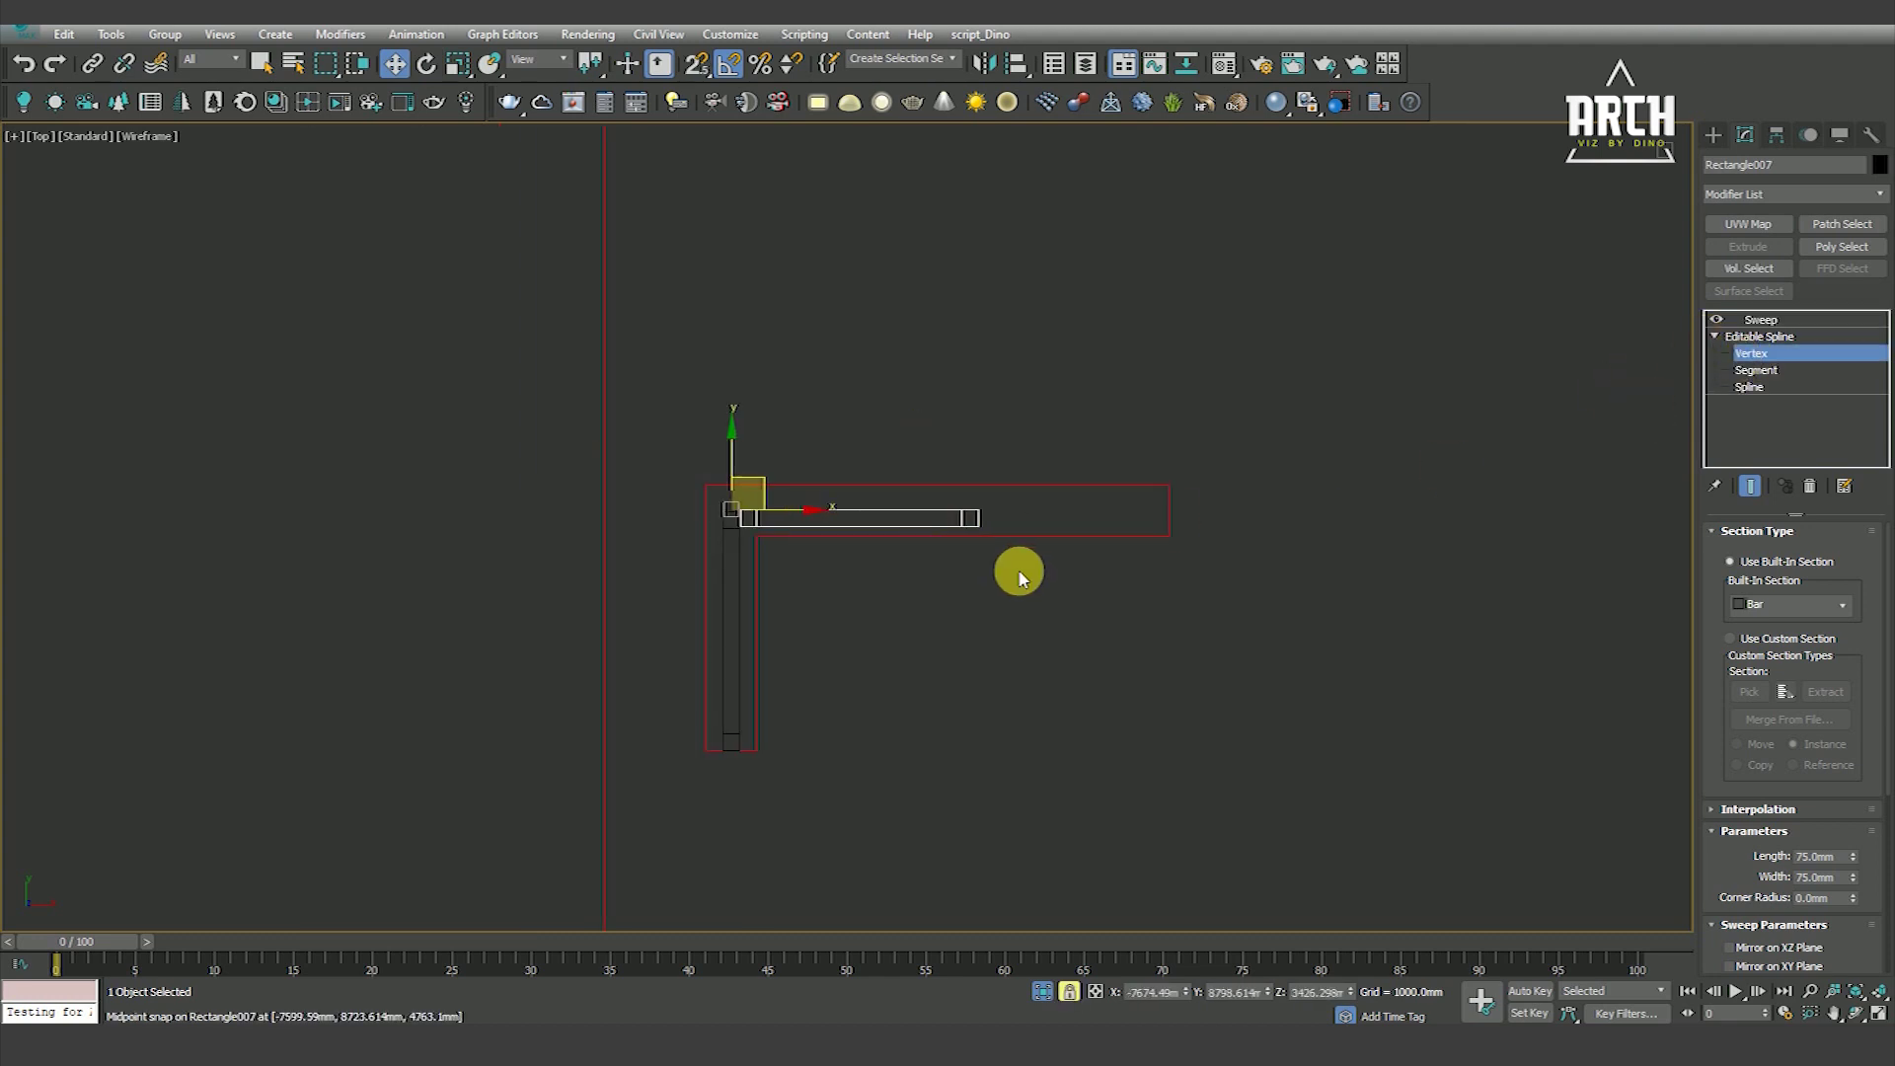
# Extend the side frame's right end to the wall's midpoint
pyautogui.press('s')
pyautogui.moveTo(971, 582); pyautogui.dragTo(1046, 641)
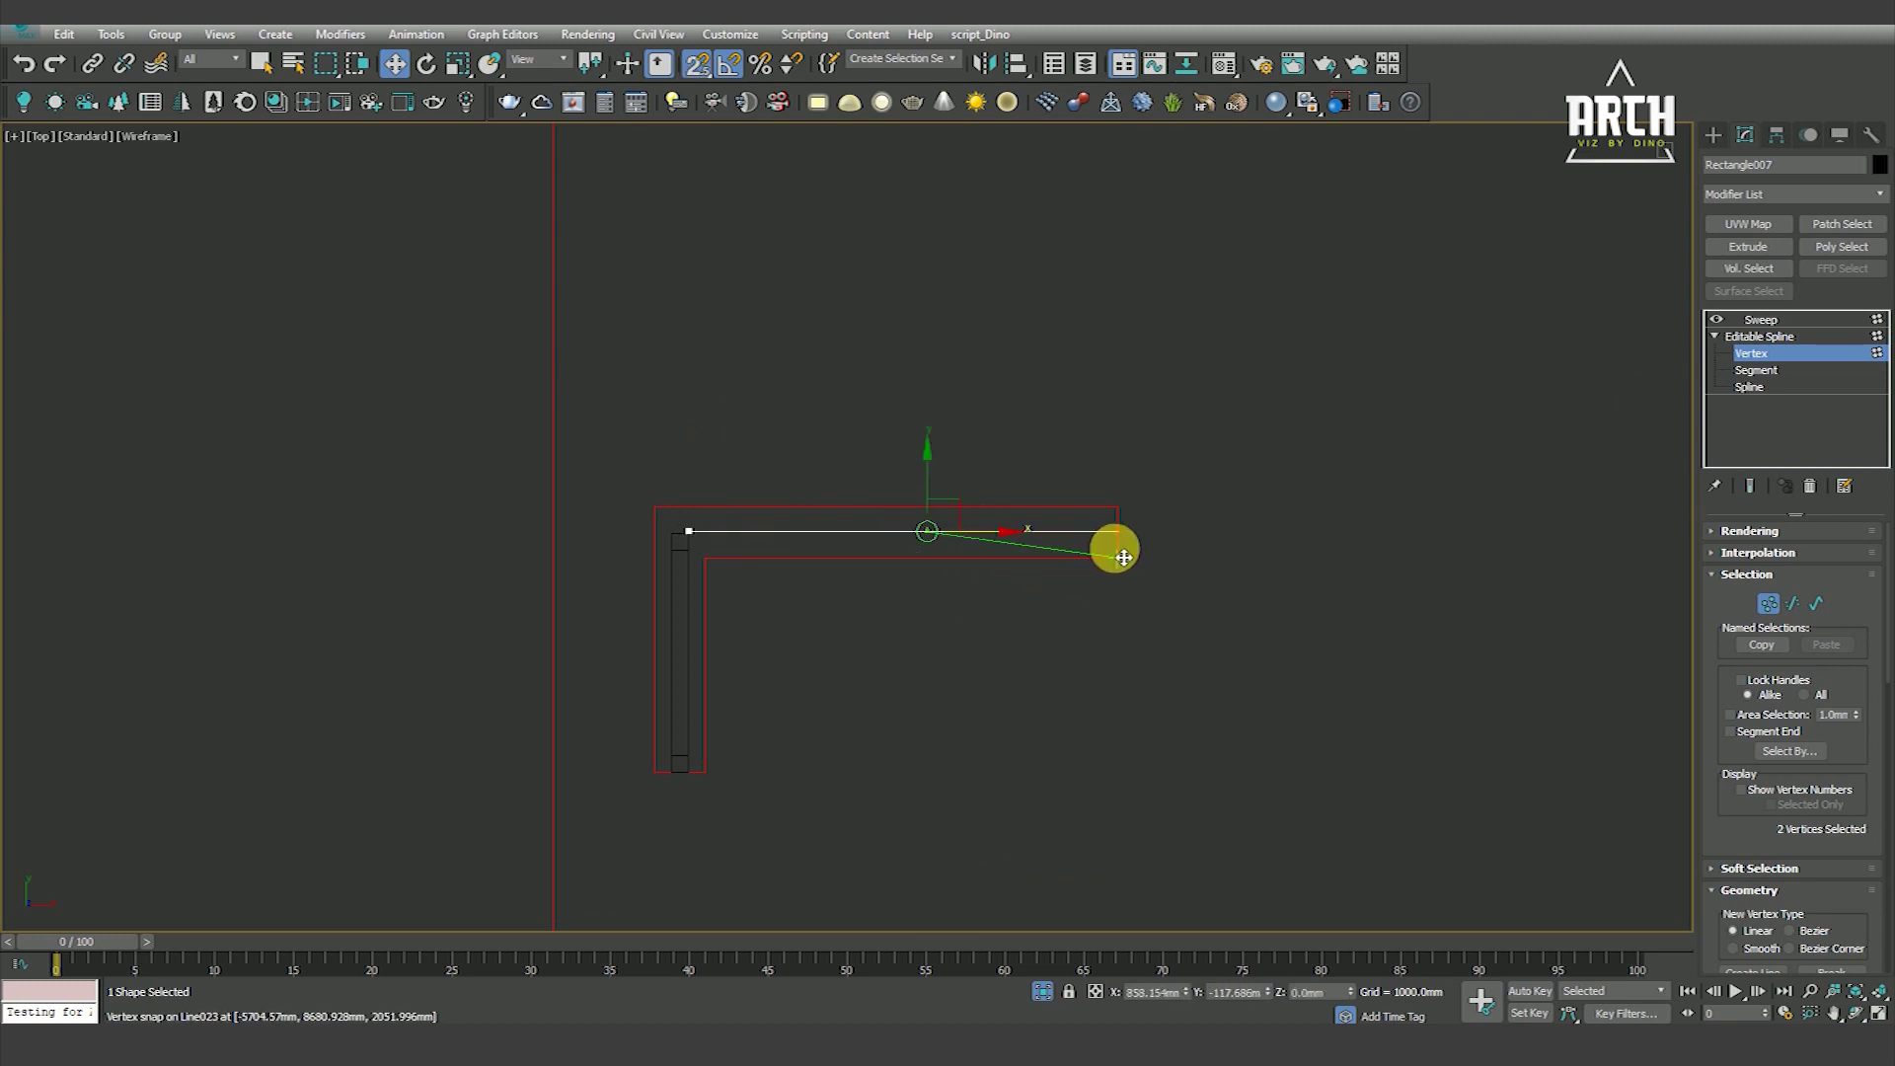
pyautogui.click(1749, 322)
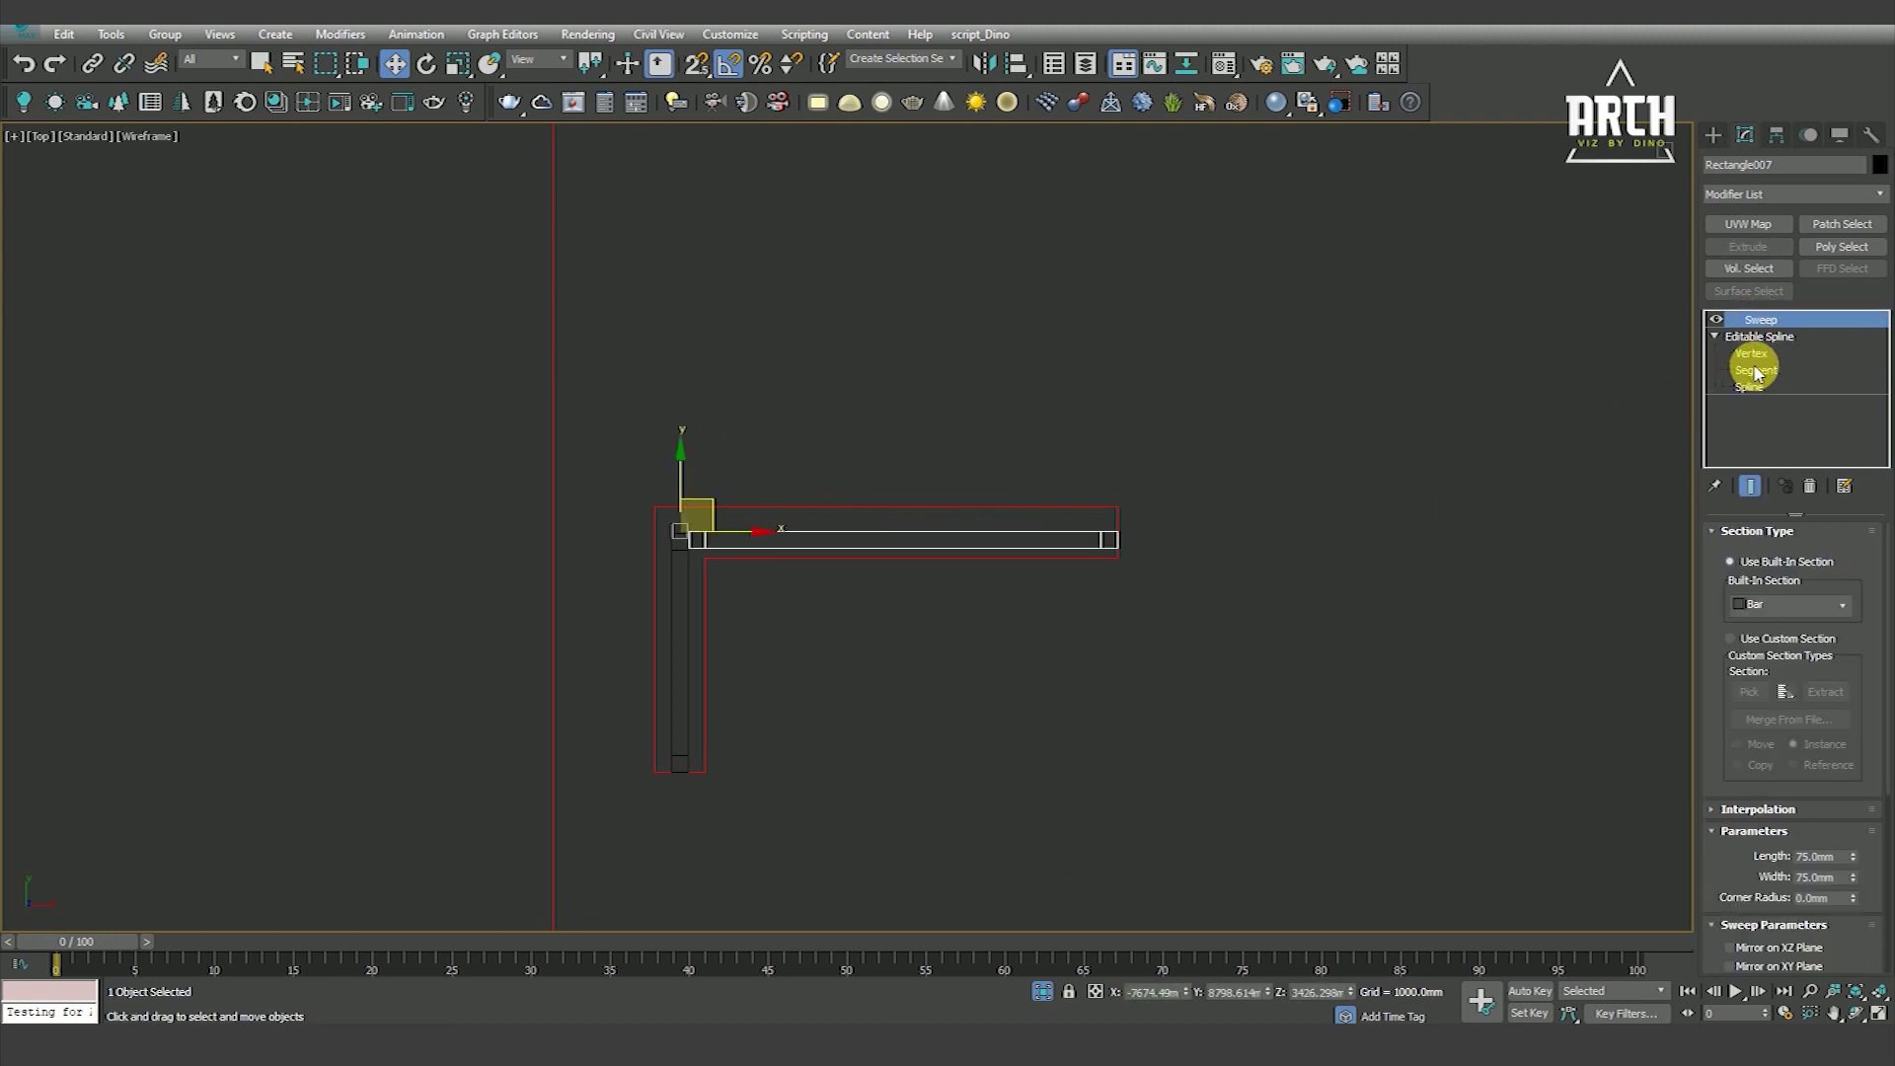
pyautogui.click(1761, 372)
pyautogui.press('f')
pyautogui.moveTo(1044, 569); pyautogui.dragTo(1145, 599)
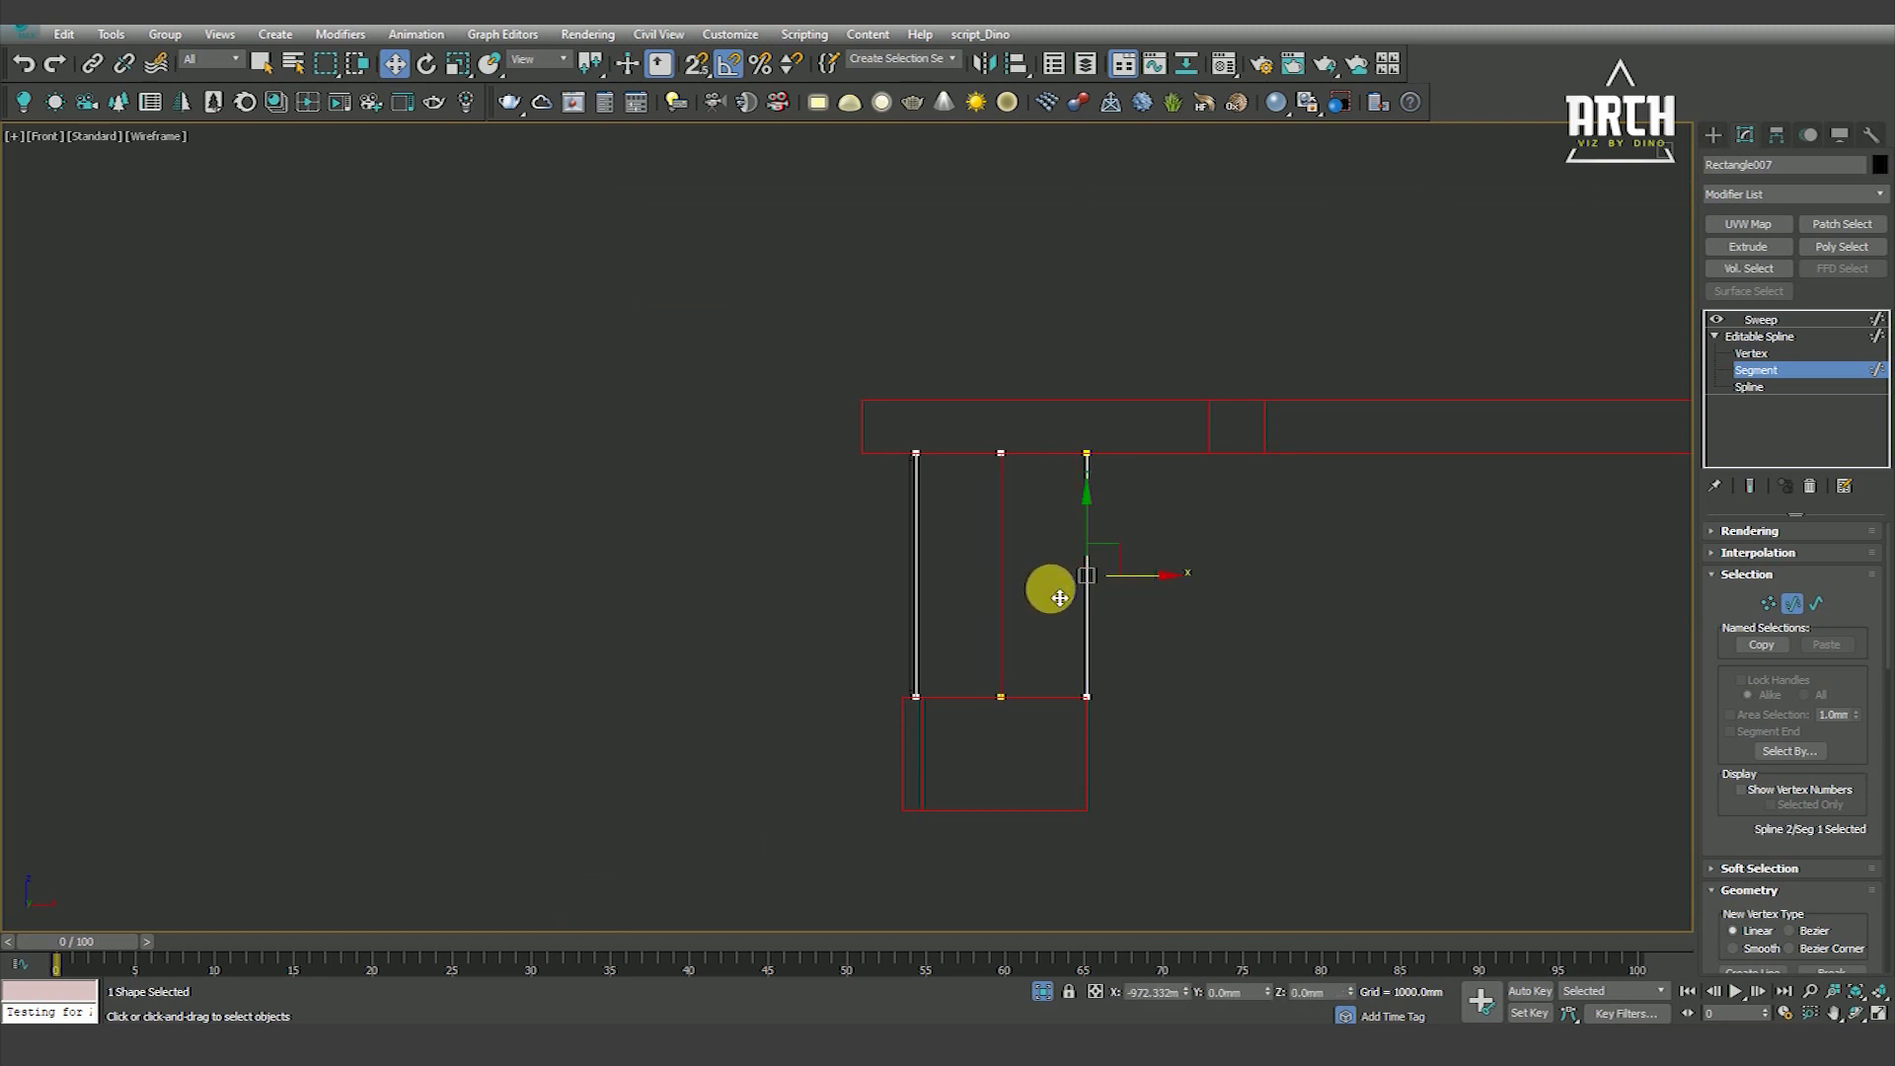
pyautogui.click(1306, 730)
# Snap the middle divider's top and bottom points to the frame's top and bottom edges
pyautogui.click(1749, 485)
pyautogui.click(1752, 352)
pyautogui.scroll(3, 980, 470)
pyautogui.press('s')
pyautogui.click(1019, 436)
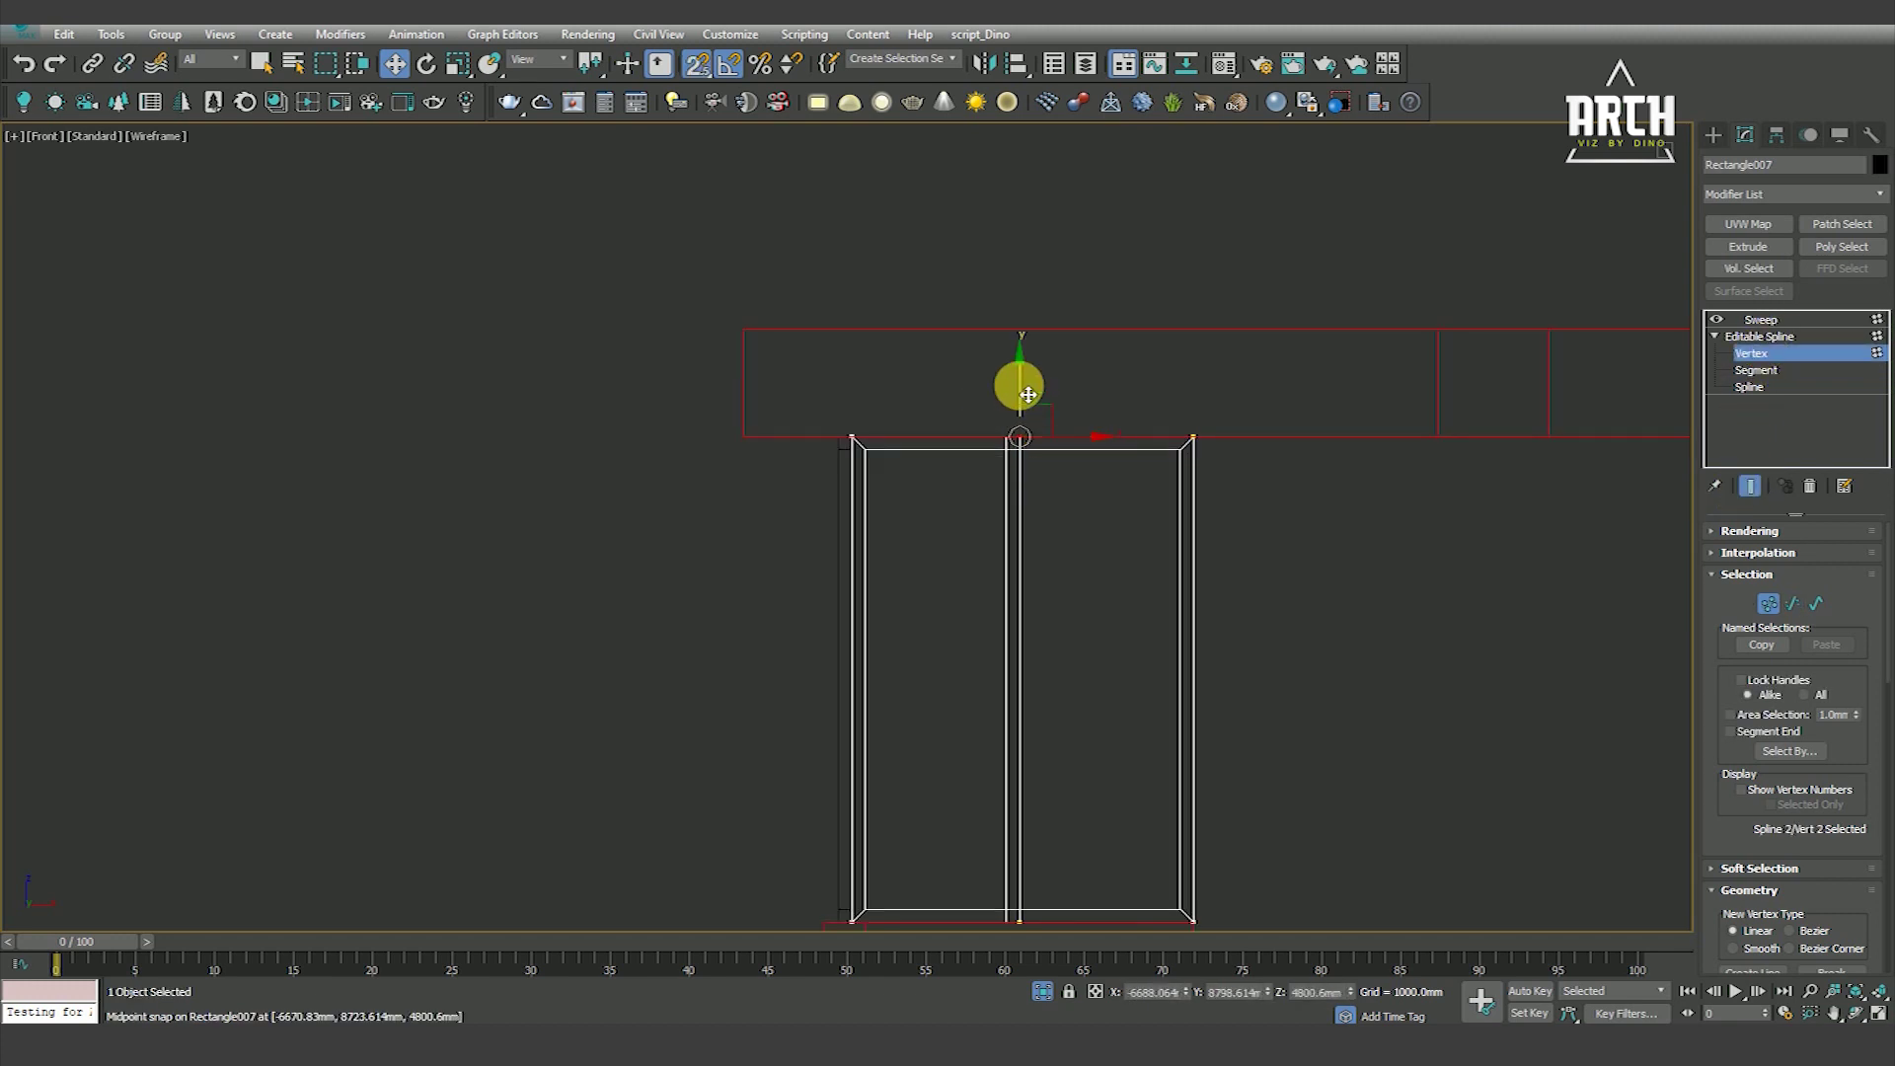
pyautogui.moveTo(918, 480); pyautogui.dragTo(947, 563)
pyautogui.moveTo(952, 874); pyautogui.dragTo(985, 613, button='middle')
pyautogui.moveTo(1043, 659)
pyautogui.mouseDown()
pyautogui.moveTo(949, 674)
pyautogui.moveTo(1055, 659)
pyautogui.mouseUp()
pyautogui.click(1028, 774)
pyautogui.scroll(-4, 1089, 553)
pyautogui.scroll(2, 1086, 515)
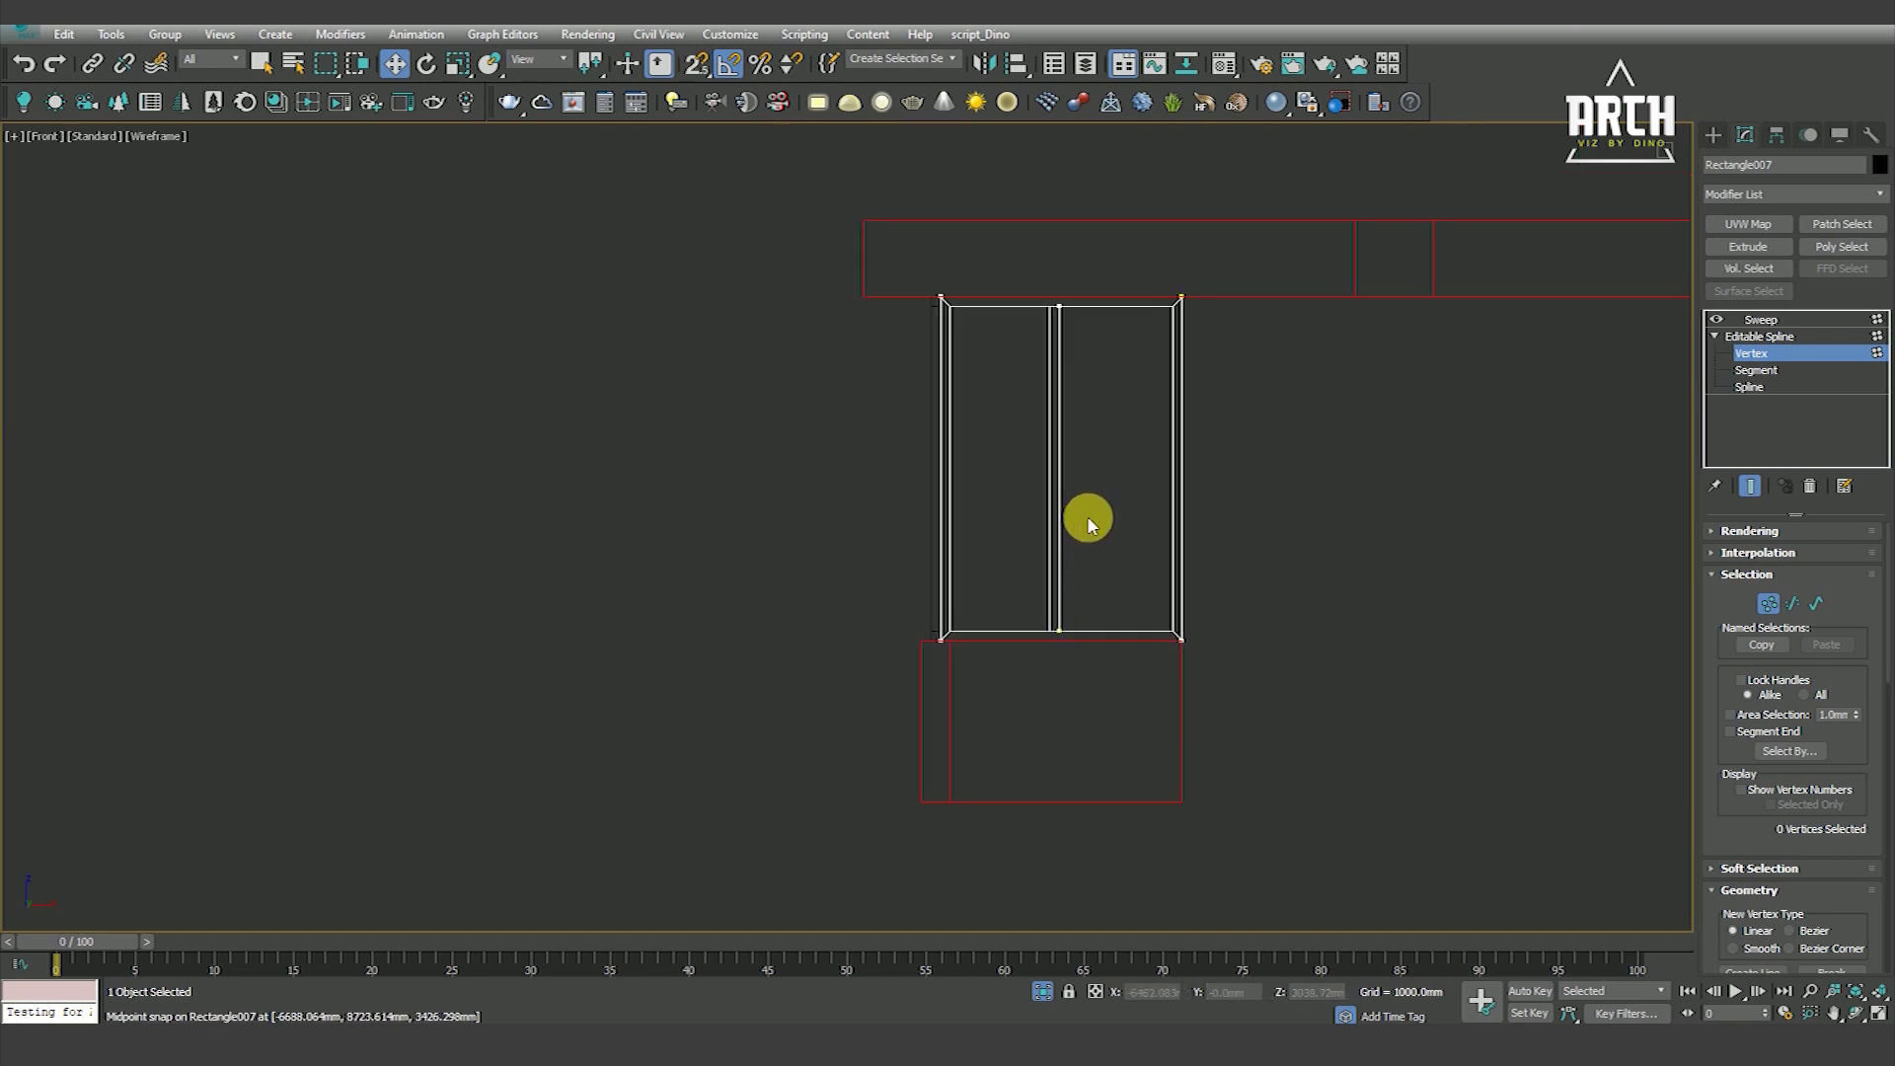
# Nudge the middle divider slightly right to centre it between the two panes
pyautogui.moveTo(1031, 292); pyautogui.dragTo(1088, 752)
pyautogui.scroll(3, 1074, 441)
pyautogui.moveTo(1128, 836); pyautogui.dragTo(1166, 717)
pyautogui.click(1766, 319)
pyautogui.moveTo(1214, 478)
pyautogui.keyDown('alt'); pyautogui.mouseDown(button='middle')
pyautogui.moveTo(1079, 448)
pyautogui.moveTo(1192, 550)
pyautogui.moveTo(1323, 435)
pyautogui.mouseUp(button='middle'); pyautogui.keyUp('alt')
pyautogui.click(1142, 486)
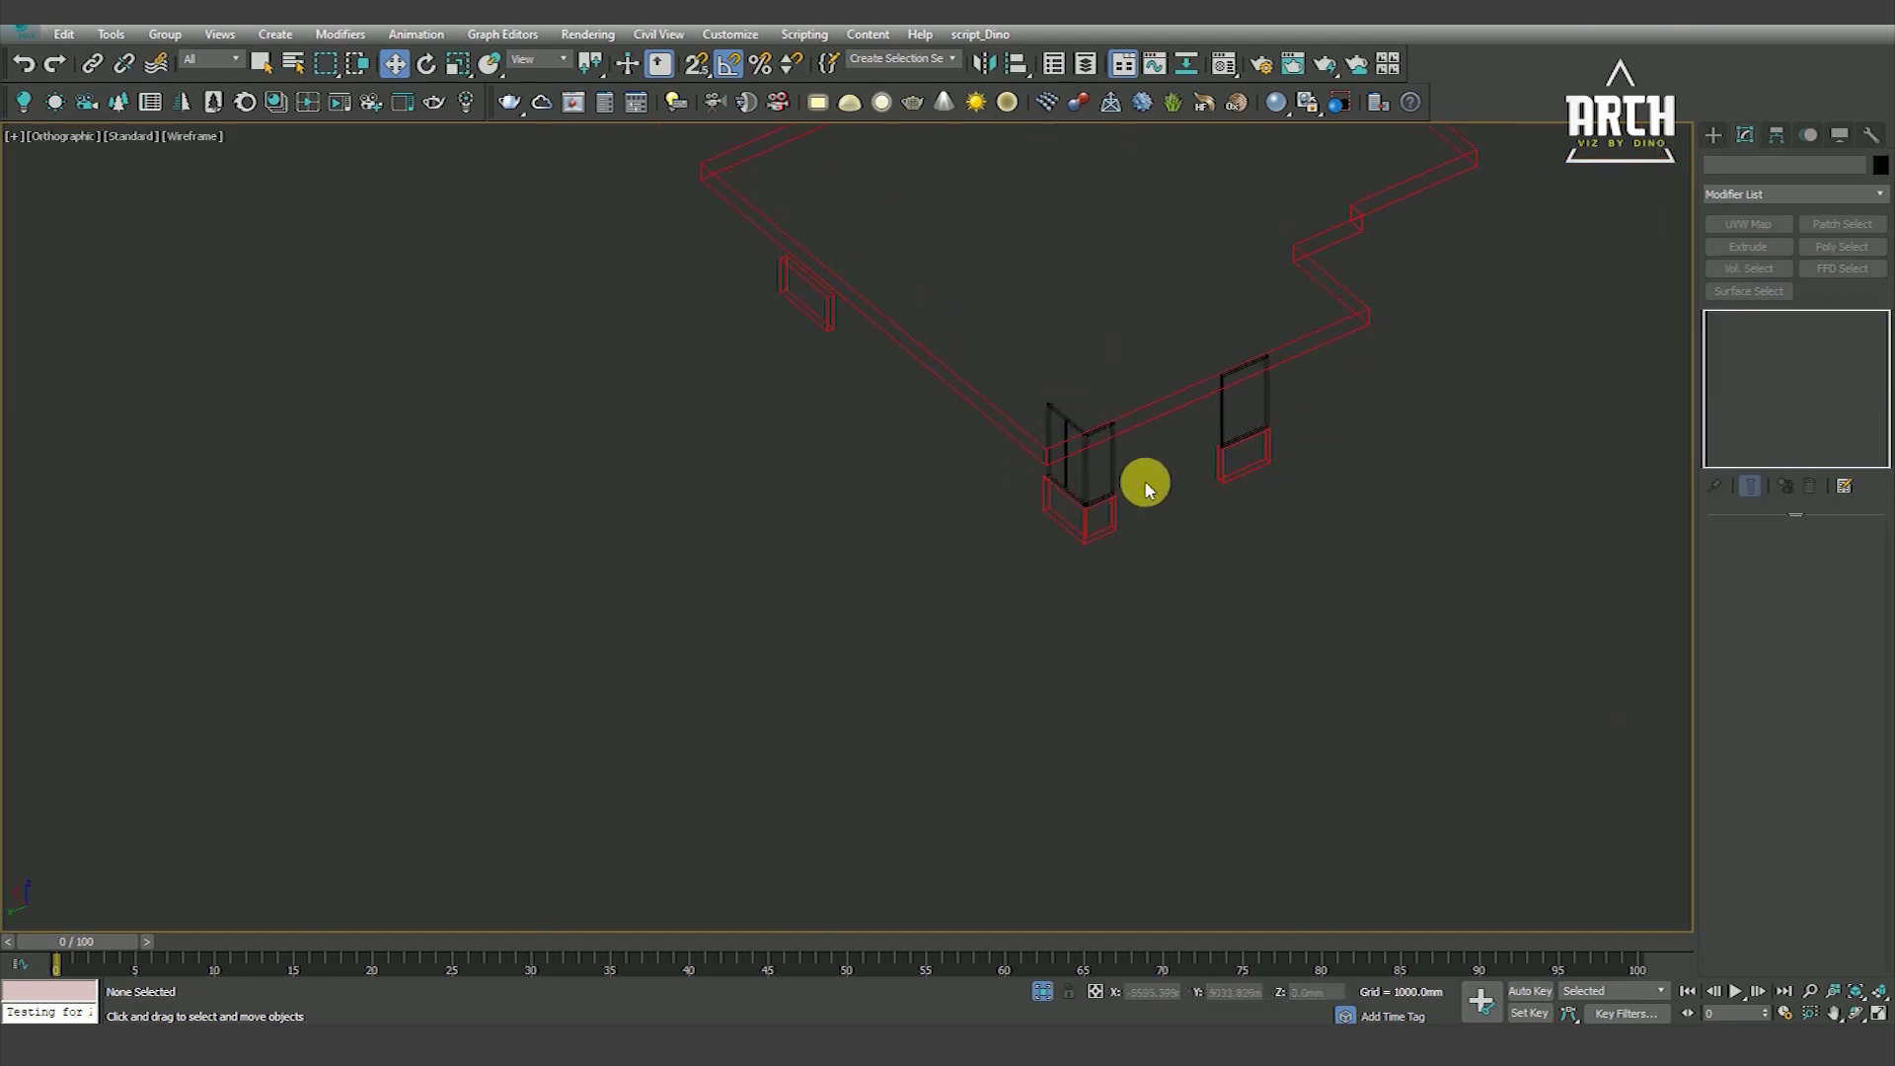
# Box-select the three ground-floor window frames and view them from the front
pyautogui.press('F3')
pyautogui.scroll(5, 1121, 500)
pyautogui.moveTo(1172, 419); pyautogui.dragTo(975, 487)
pyautogui.press('F3')
pyautogui.scroll(-5, 1137, 507)
pyautogui.scroll(1, 1078, 605)
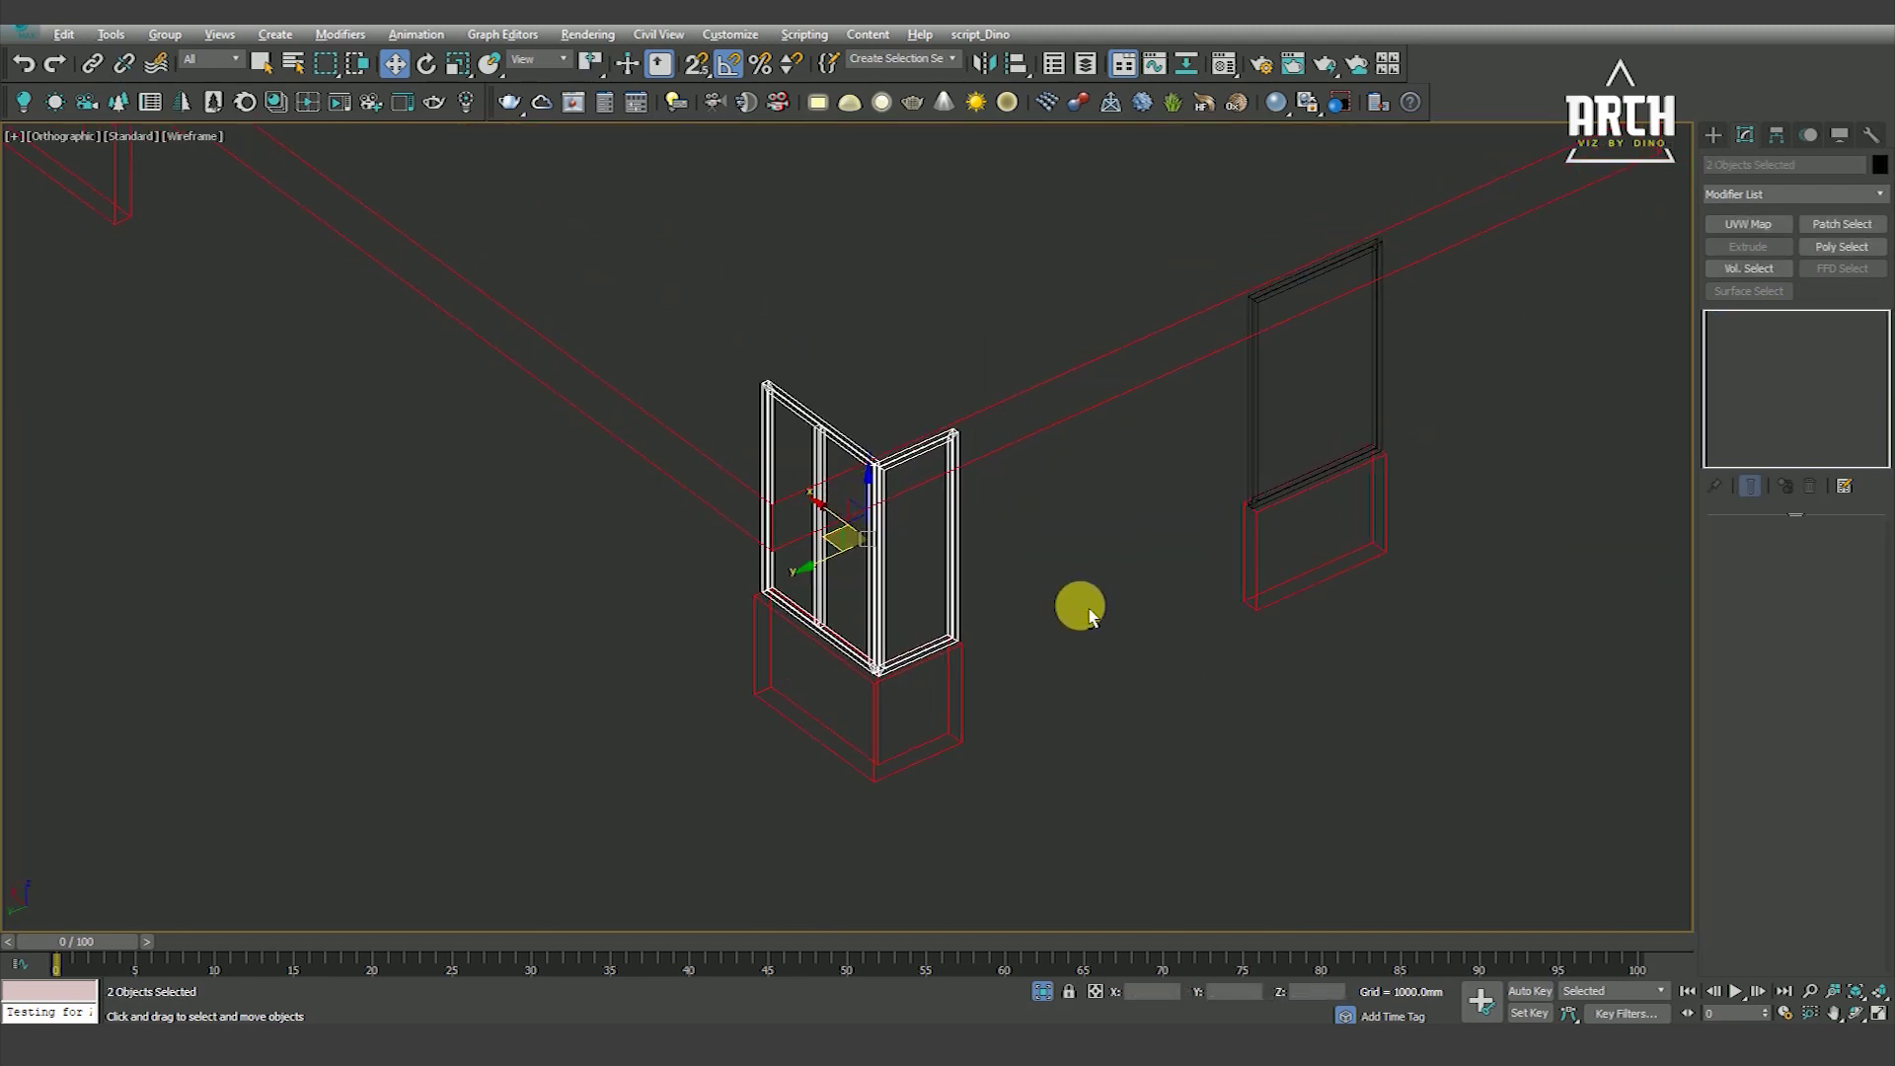
pyautogui.press('F3')
pyautogui.scroll(-5, 1090, 718)
pyautogui.scroll(-3, 1099, 677)
pyautogui.press('f')
pyautogui.scroll(5, 1090, 688)
pyautogui.press('F3')
pyautogui.scroll(-4, 1090, 689)
pyautogui.scroll(-2, 1091, 635)
# Copy the three frames straight up toward the upper floor
pyautogui.keyDown('alt'); pyautogui.moveTo(1091, 685); pyautogui.dragTo(1099, 634, button='middle'); pyautogui.keyUp('alt')
pyautogui.scroll(5, 1100, 634)
pyautogui.press('F3')
pyautogui.moveTo(1149, 702)
pyautogui.keyDown('alt'); pyautogui.mouseDown(button='middle')
pyautogui.moveTo(1231, 711)
pyautogui.moveTo(1260, 673)
pyautogui.moveTo(1311, 702)
pyautogui.moveTo(1269, 697)
pyautogui.mouseUp(button='middle'); pyautogui.keyUp('alt')
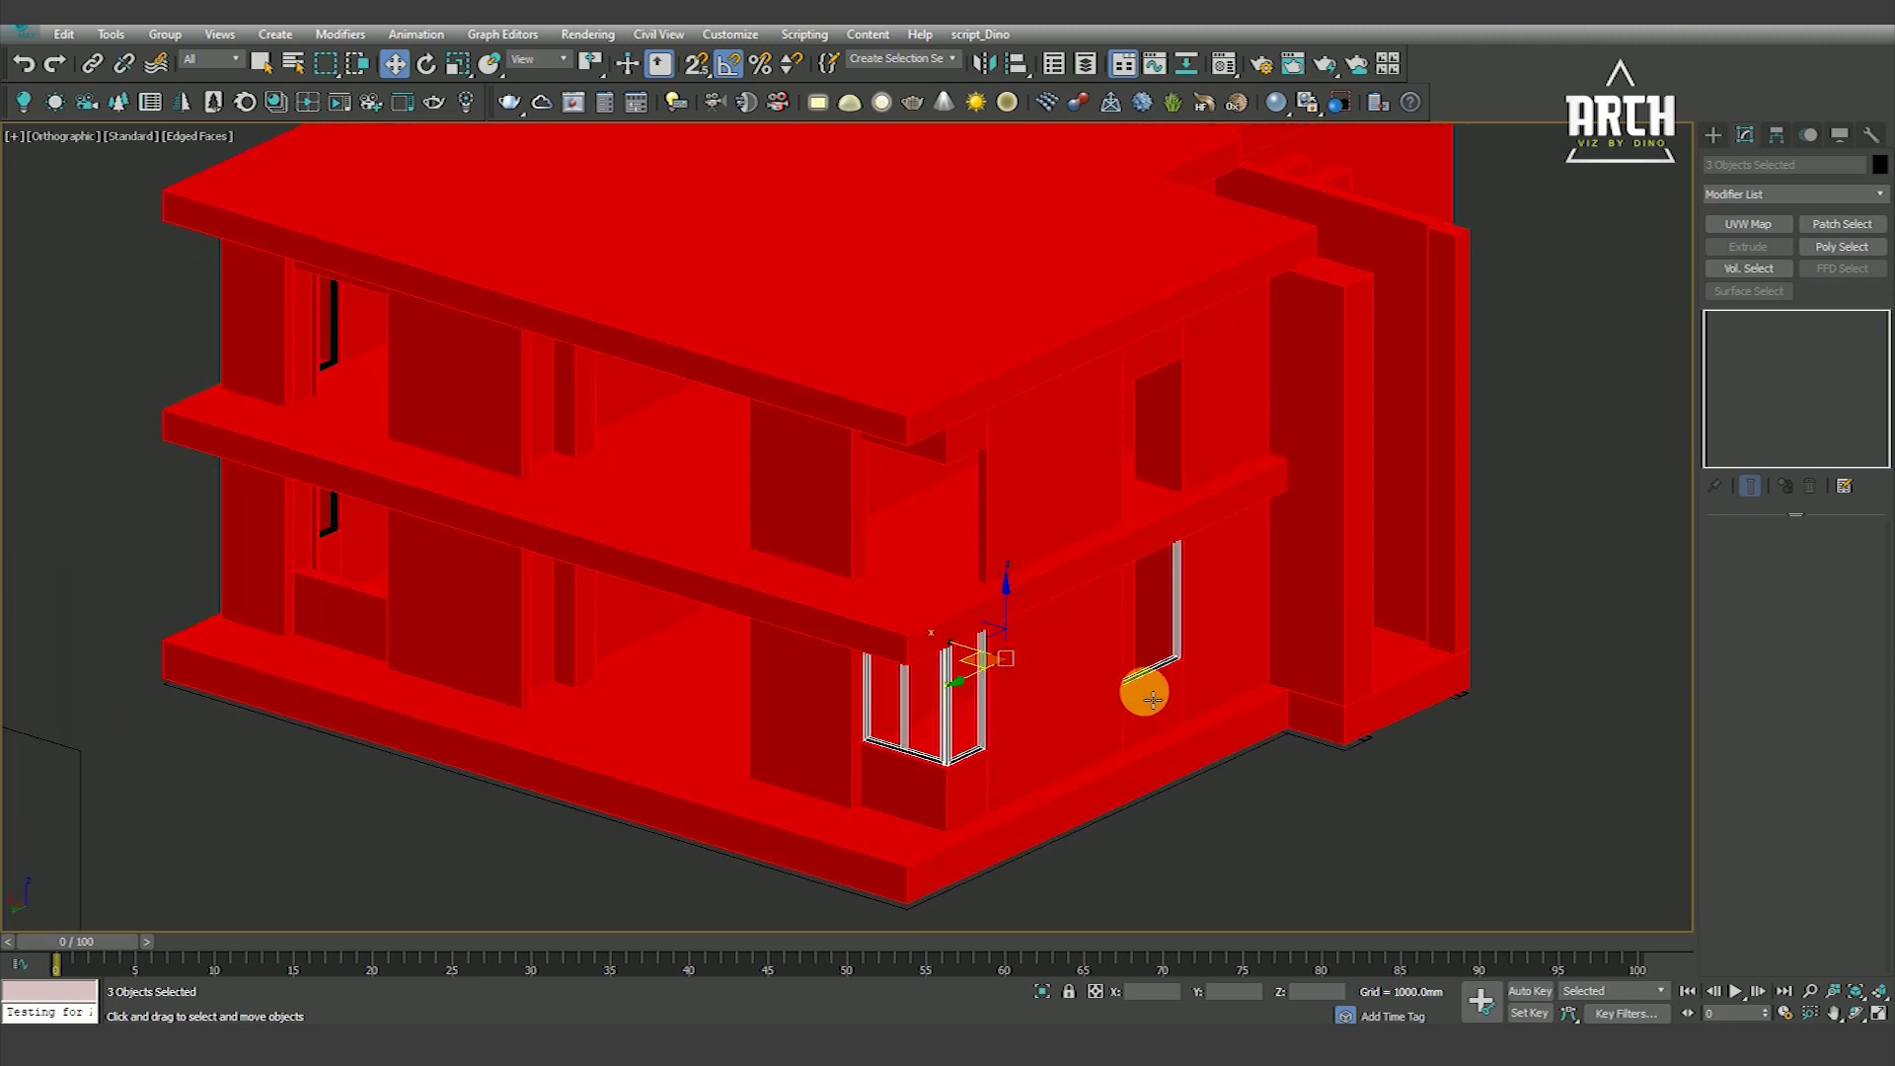
pyautogui.press('f')
pyautogui.press('F3')
pyautogui.scroll(-3, 1054, 667)
pyautogui.scroll(2, 1054, 667)
pyautogui.keyDown('shift'); pyautogui.moveTo(1017, 584); pyautogui.dragTo(1016, 350); pyautogui.keyUp('shift')
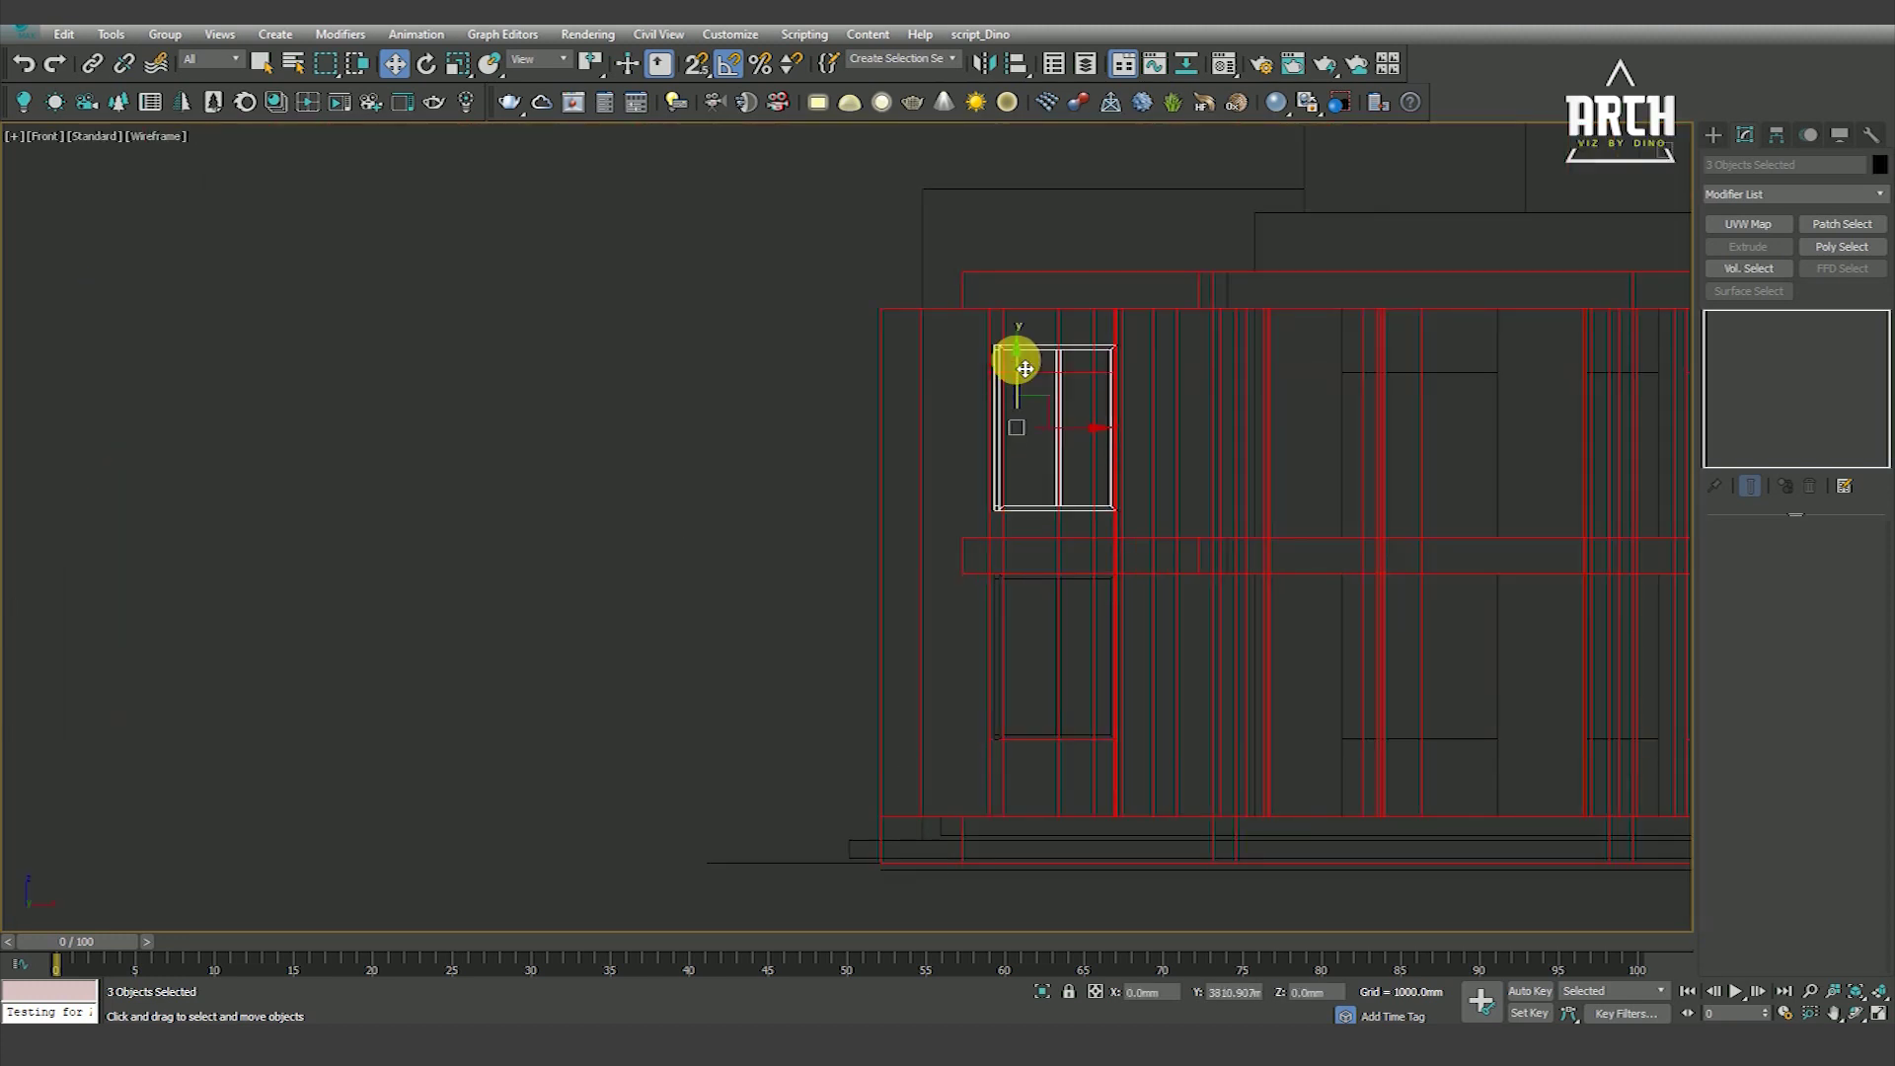
pyautogui.click(942, 607)
pyautogui.scroll(4, 984, 530)
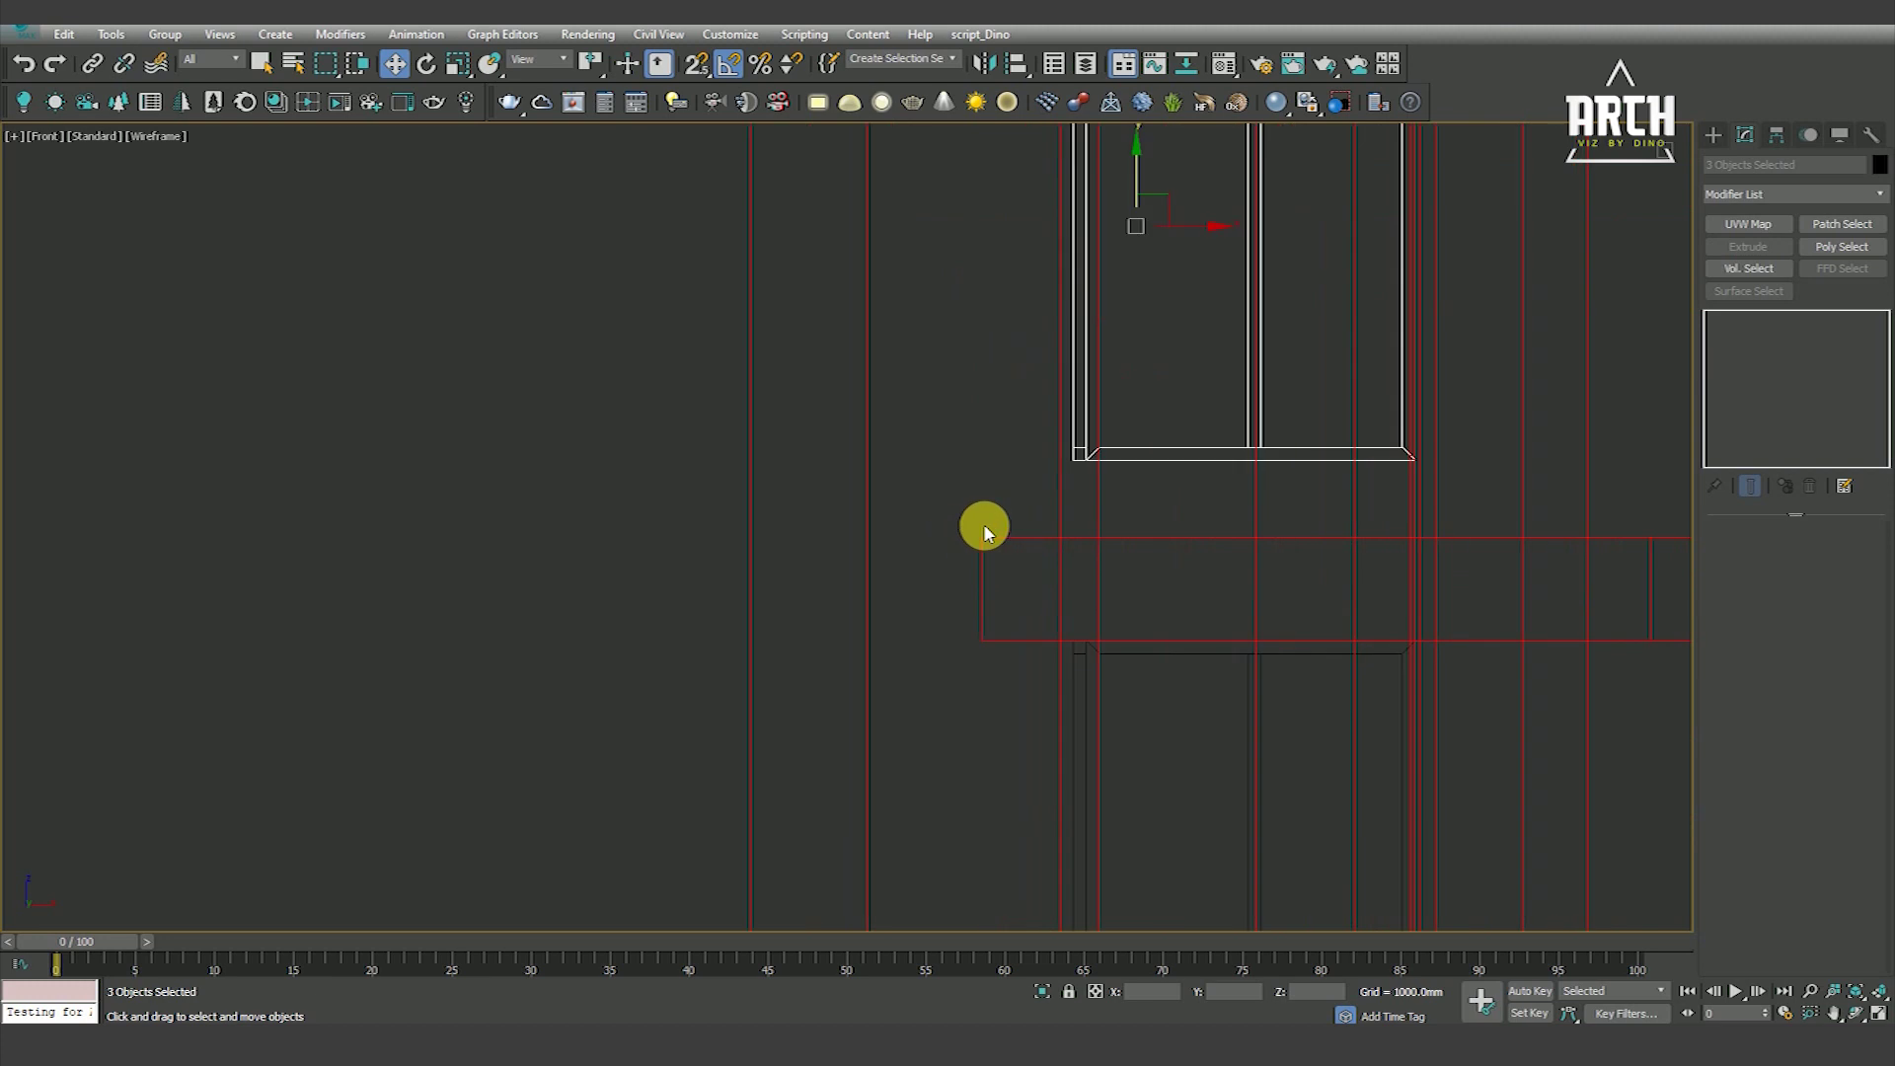
# Lower the copied frames onto the upper slab and orbit to check their placement
pyautogui.moveTo(1073, 481); pyautogui.dragTo(995, 555)
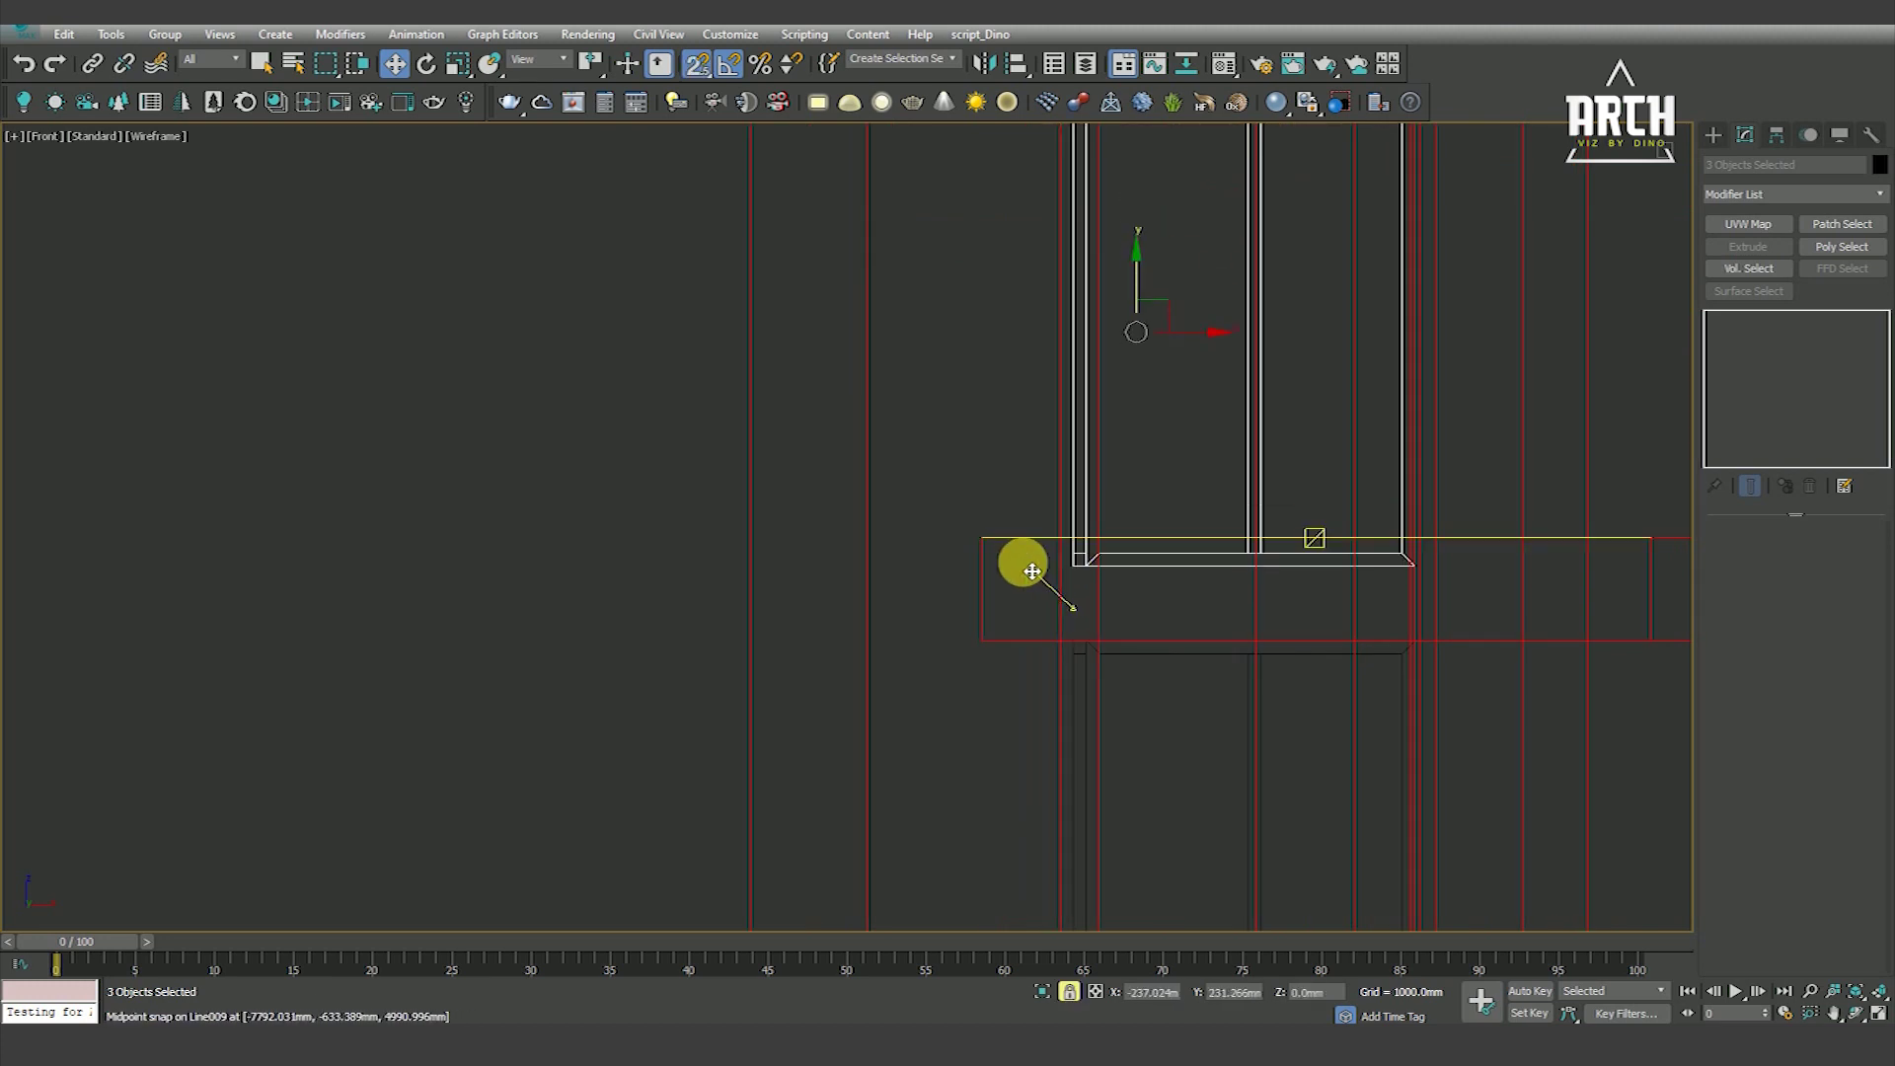
pyautogui.press('s')
pyautogui.scroll(-5, 995, 554)
pyautogui.keyDown('alt'); pyautogui.moveTo(1015, 583); pyautogui.dragTo(1107, 652, button='middle'); pyautogui.keyUp('alt')
pyautogui.click(1030, 760)
pyautogui.press('F3')
pyautogui.moveTo(1029, 760)
pyautogui.keyDown('alt'); pyautogui.mouseDown(button='middle')
pyautogui.moveTo(1142, 685)
pyautogui.moveTo(838, 621)
pyautogui.moveTo(921, 639)
pyautogui.moveTo(876, 646)
pyautogui.mouseUp(button='middle'); pyautogui.keyUp('alt')
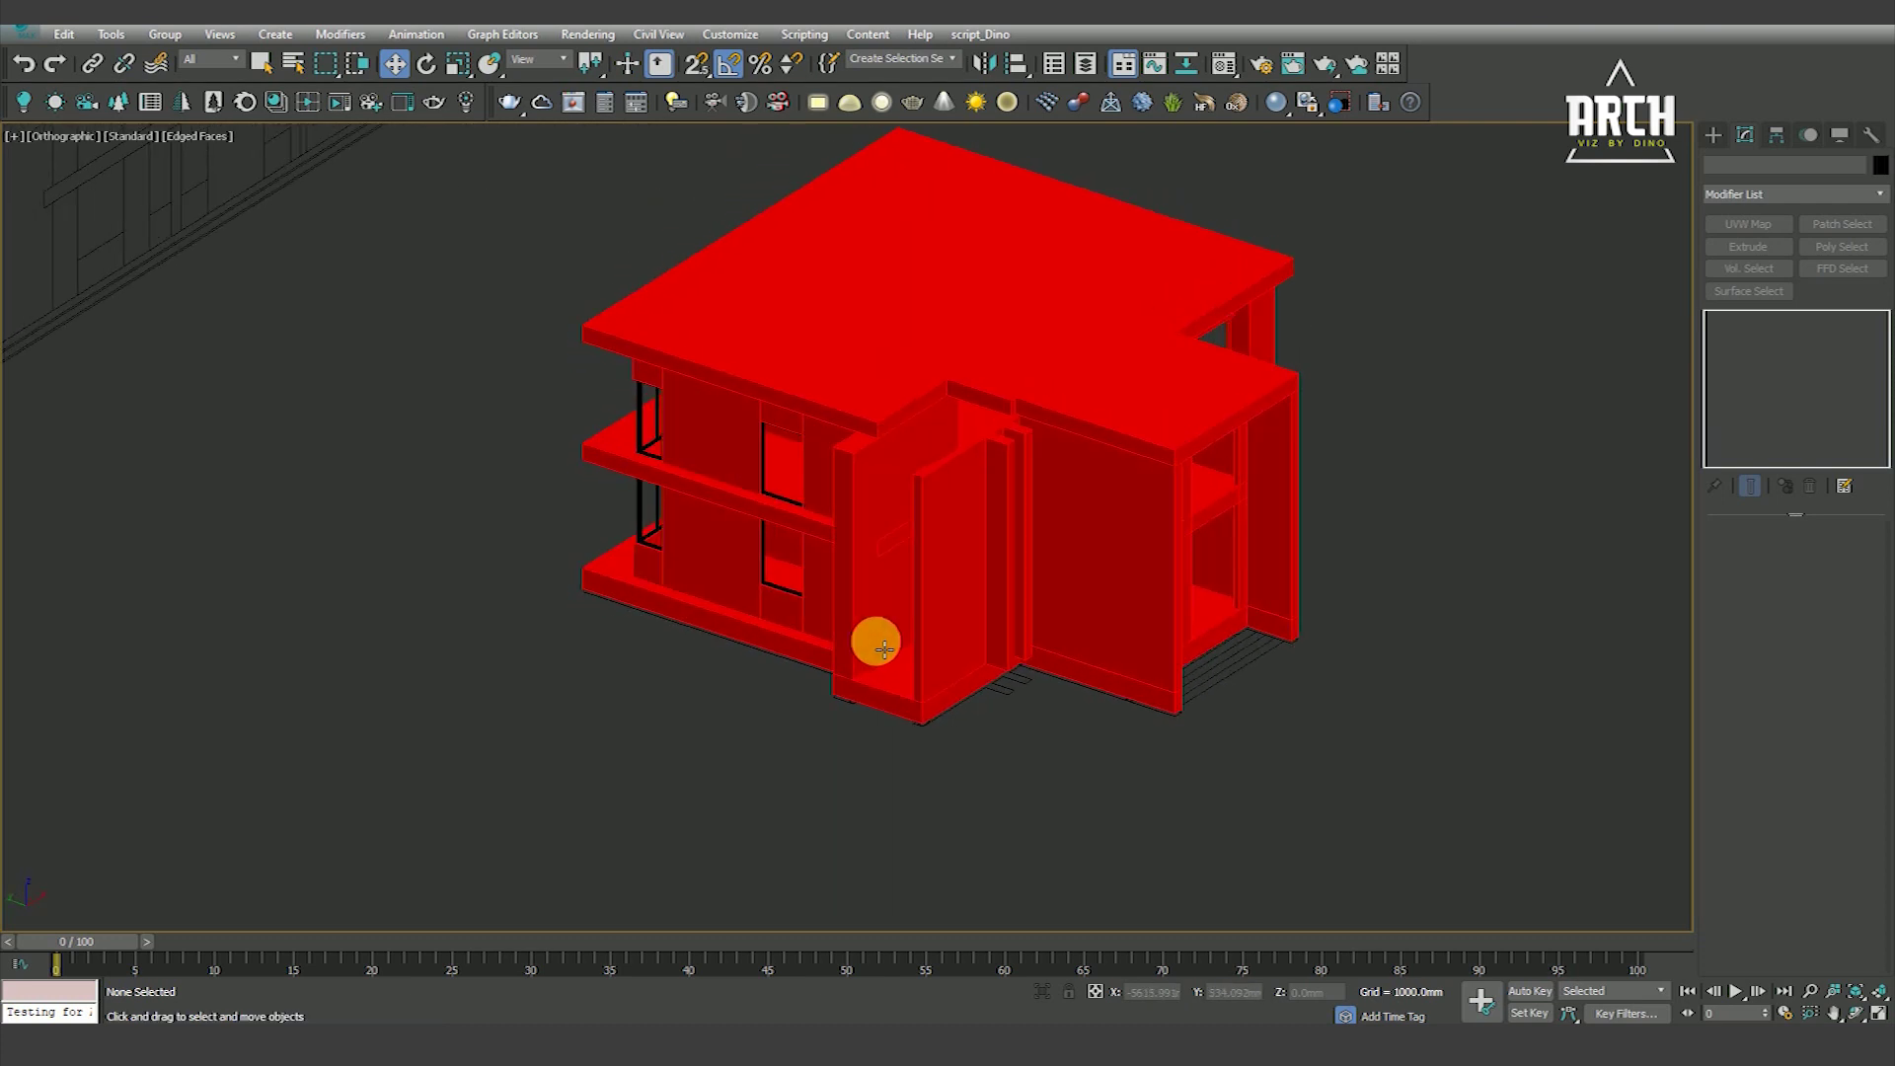
pyautogui.moveTo(938, 537)
pyautogui.keyDown('alt'); pyautogui.mouseDown(button='middle')
pyautogui.moveTo(939, 665)
pyautogui.moveTo(864, 721)
pyautogui.moveTo(859, 668)
pyautogui.moveTo(1044, 692)
pyautogui.moveTo(710, 647)
pyautogui.moveTo(719, 668)
pyautogui.mouseUp(button='middle'); pyautogui.keyUp('alt')
pyautogui.scroll(-3, 862, 665)
pyautogui.scroll(6, 926, 668)
pyautogui.scroll(5, 719, 668)
pyautogui.press('F4')
# Select a wall piece and two window frames of the building
pyautogui.click(783, 688)
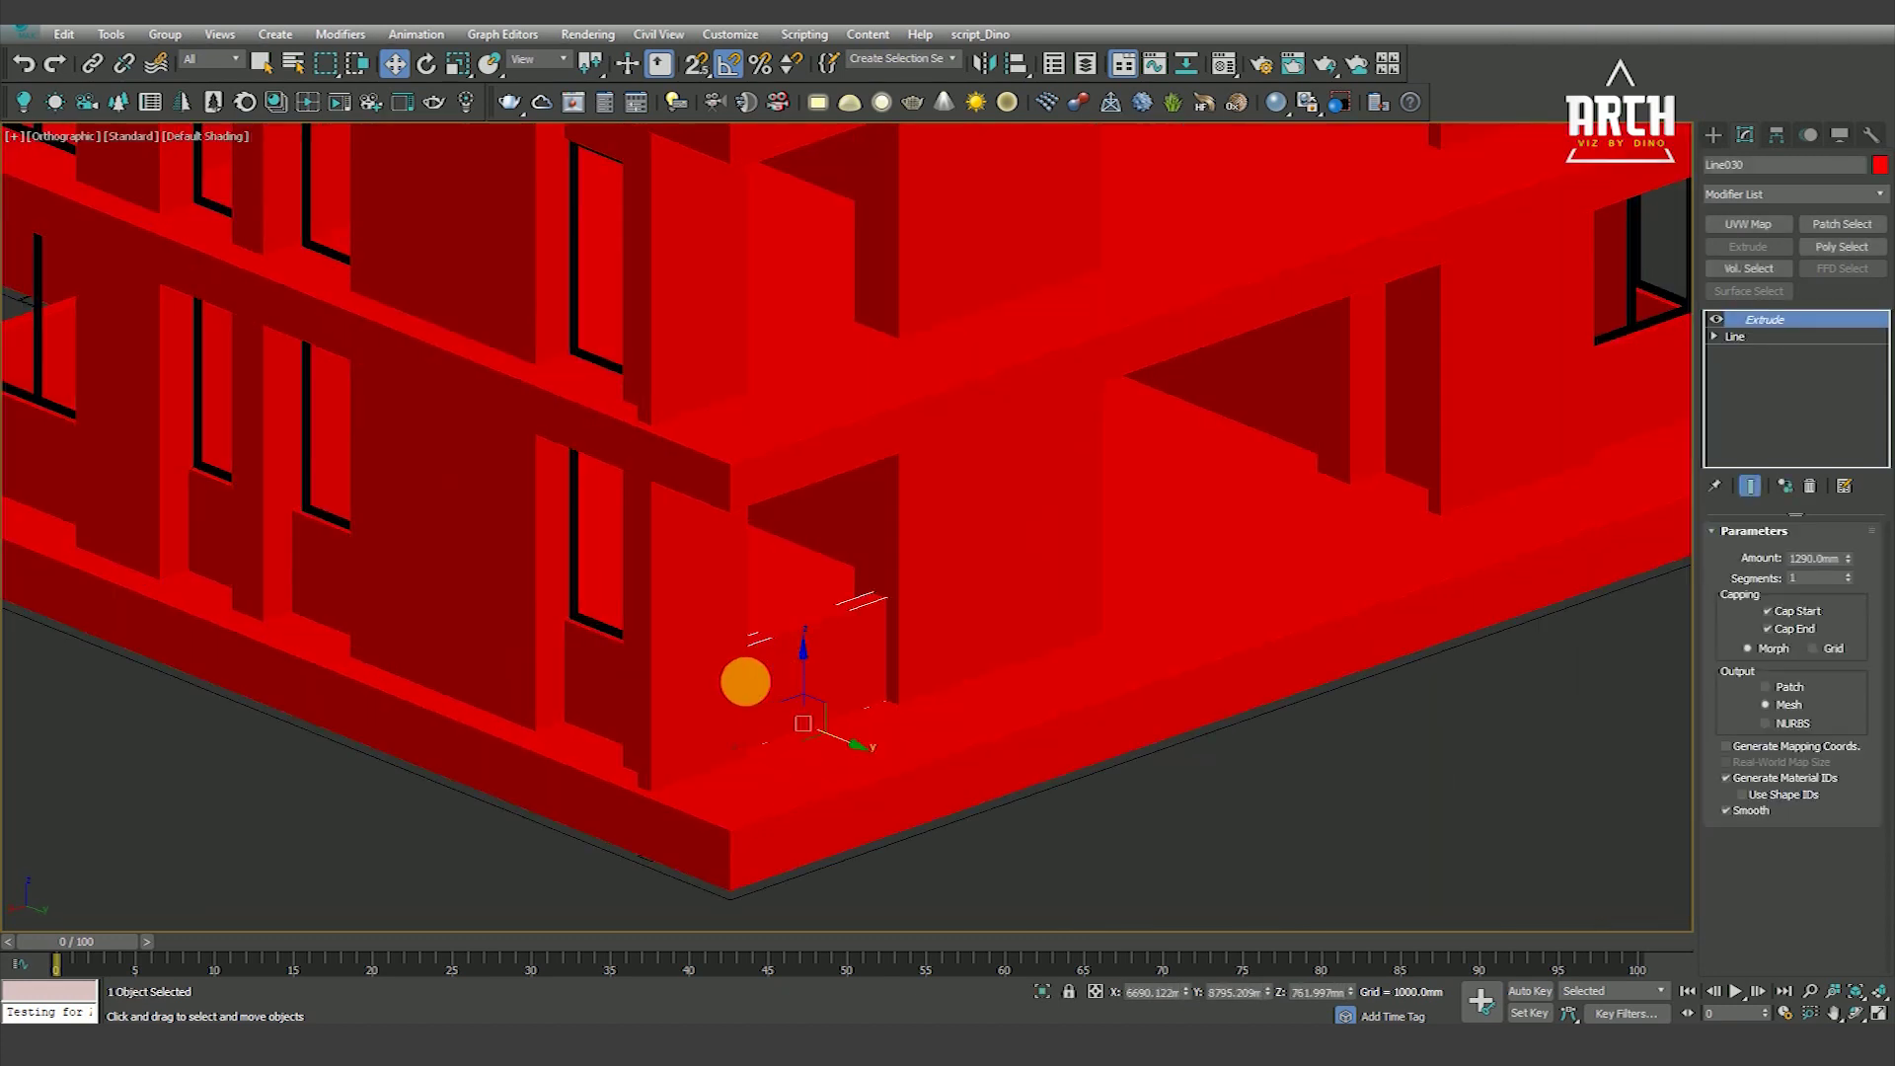
pyautogui.scroll(-3, 784, 688)
pyautogui.scroll(-3, 441, 608)
pyautogui.keyDown('alt'); pyautogui.moveTo(423, 619); pyautogui.dragTo(460, 631, button='middle'); pyautogui.keyUp('alt')
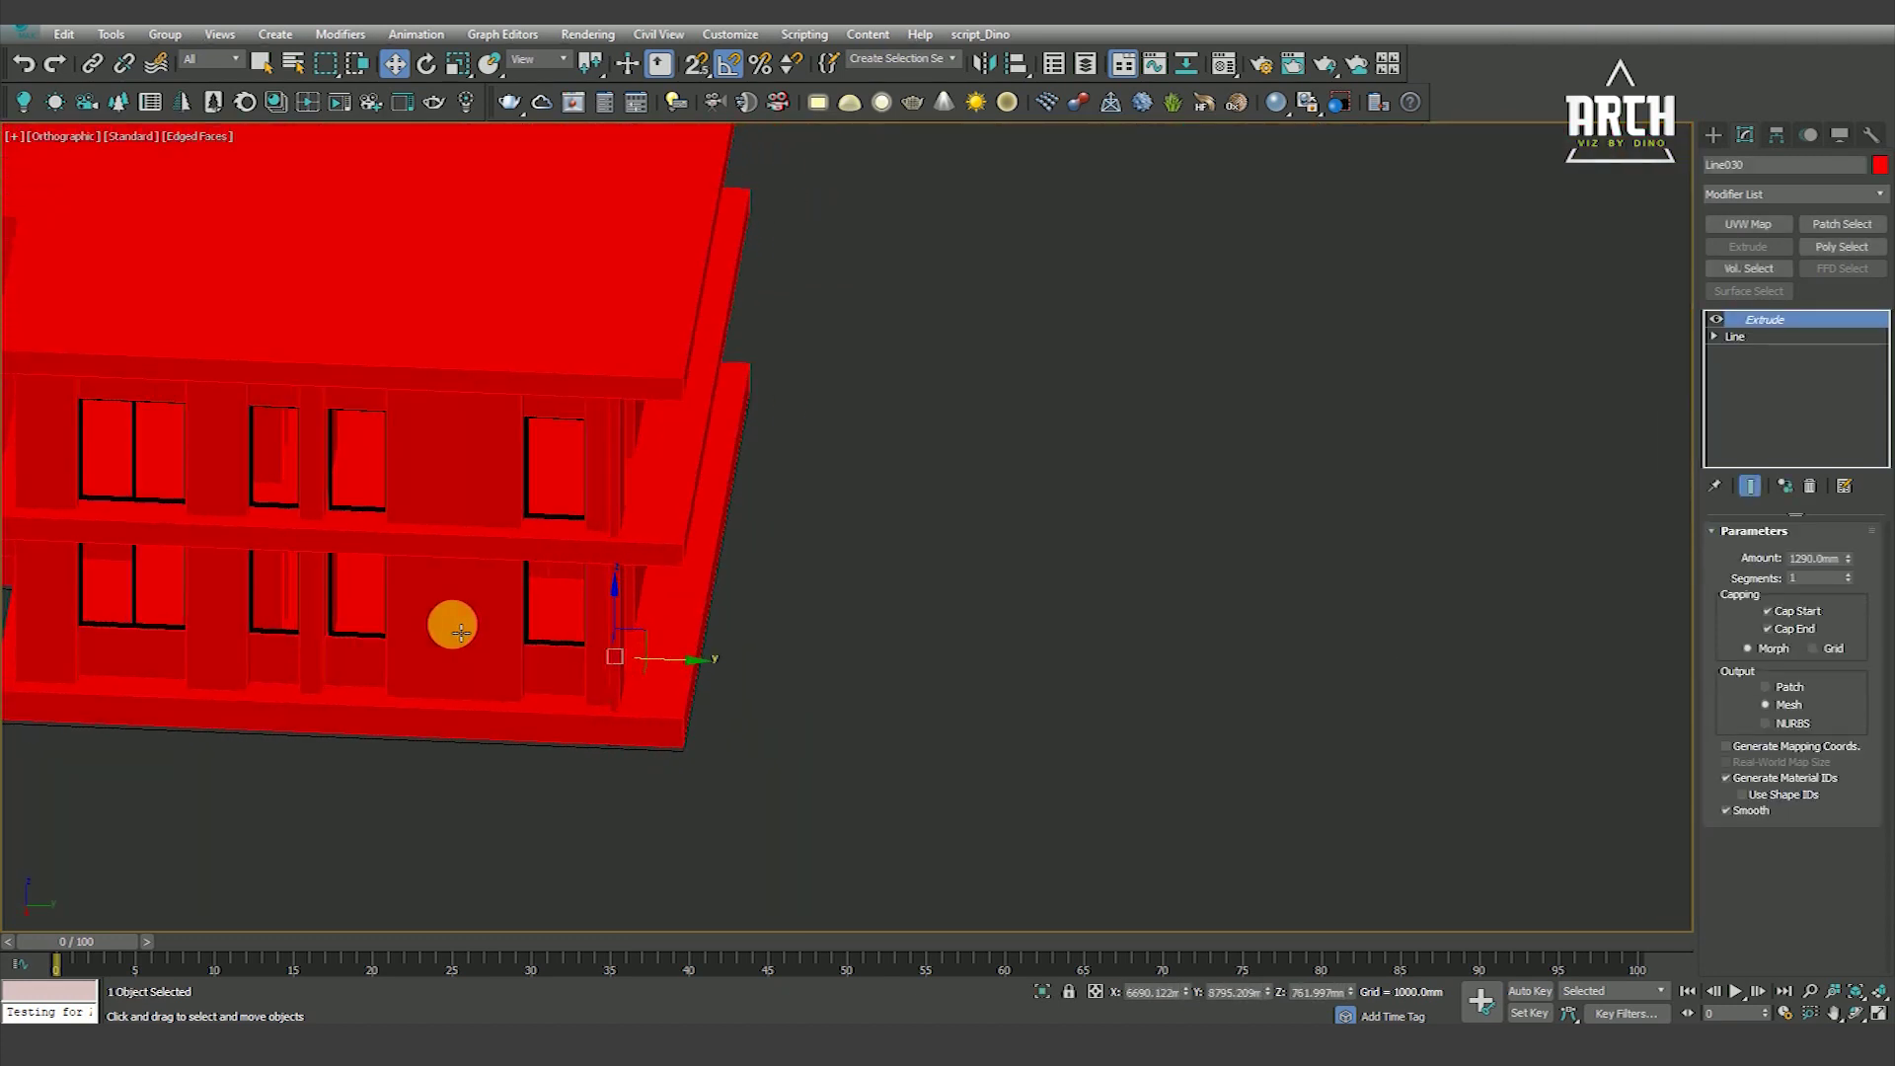
pyautogui.keyDown('alt'); pyautogui.moveTo(203, 635); pyautogui.dragTo(126, 643, button='middle'); pyautogui.keyUp('alt')
pyautogui.press('F3')
pyautogui.click(136, 596)
pyautogui.scroll(-3, 499, 681)
pyautogui.scroll(1, 393, 701)
pyautogui.keyDown('ctrl'); pyautogui.click(393, 701); pyautogui.keyUp('ctrl')
# Add the middle floor slab to the selection and hide all selected parts
pyautogui.press('F3')
pyautogui.scroll(5, 393, 681)
pyautogui.moveTo(394, 635)
pyautogui.keyDown('alt'); pyautogui.mouseDown(button='middle')
pyautogui.moveTo(546, 634)
pyautogui.moveTo(525, 571)
pyautogui.moveTo(550, 424)
pyautogui.moveTo(605, 389)
pyautogui.mouseUp(button='middle'); pyautogui.keyUp('alt')
pyautogui.scroll(-4, 529, 556)
pyautogui.keyDown('ctrl'); pyautogui.click(529, 567); pyautogui.keyUp('ctrl')
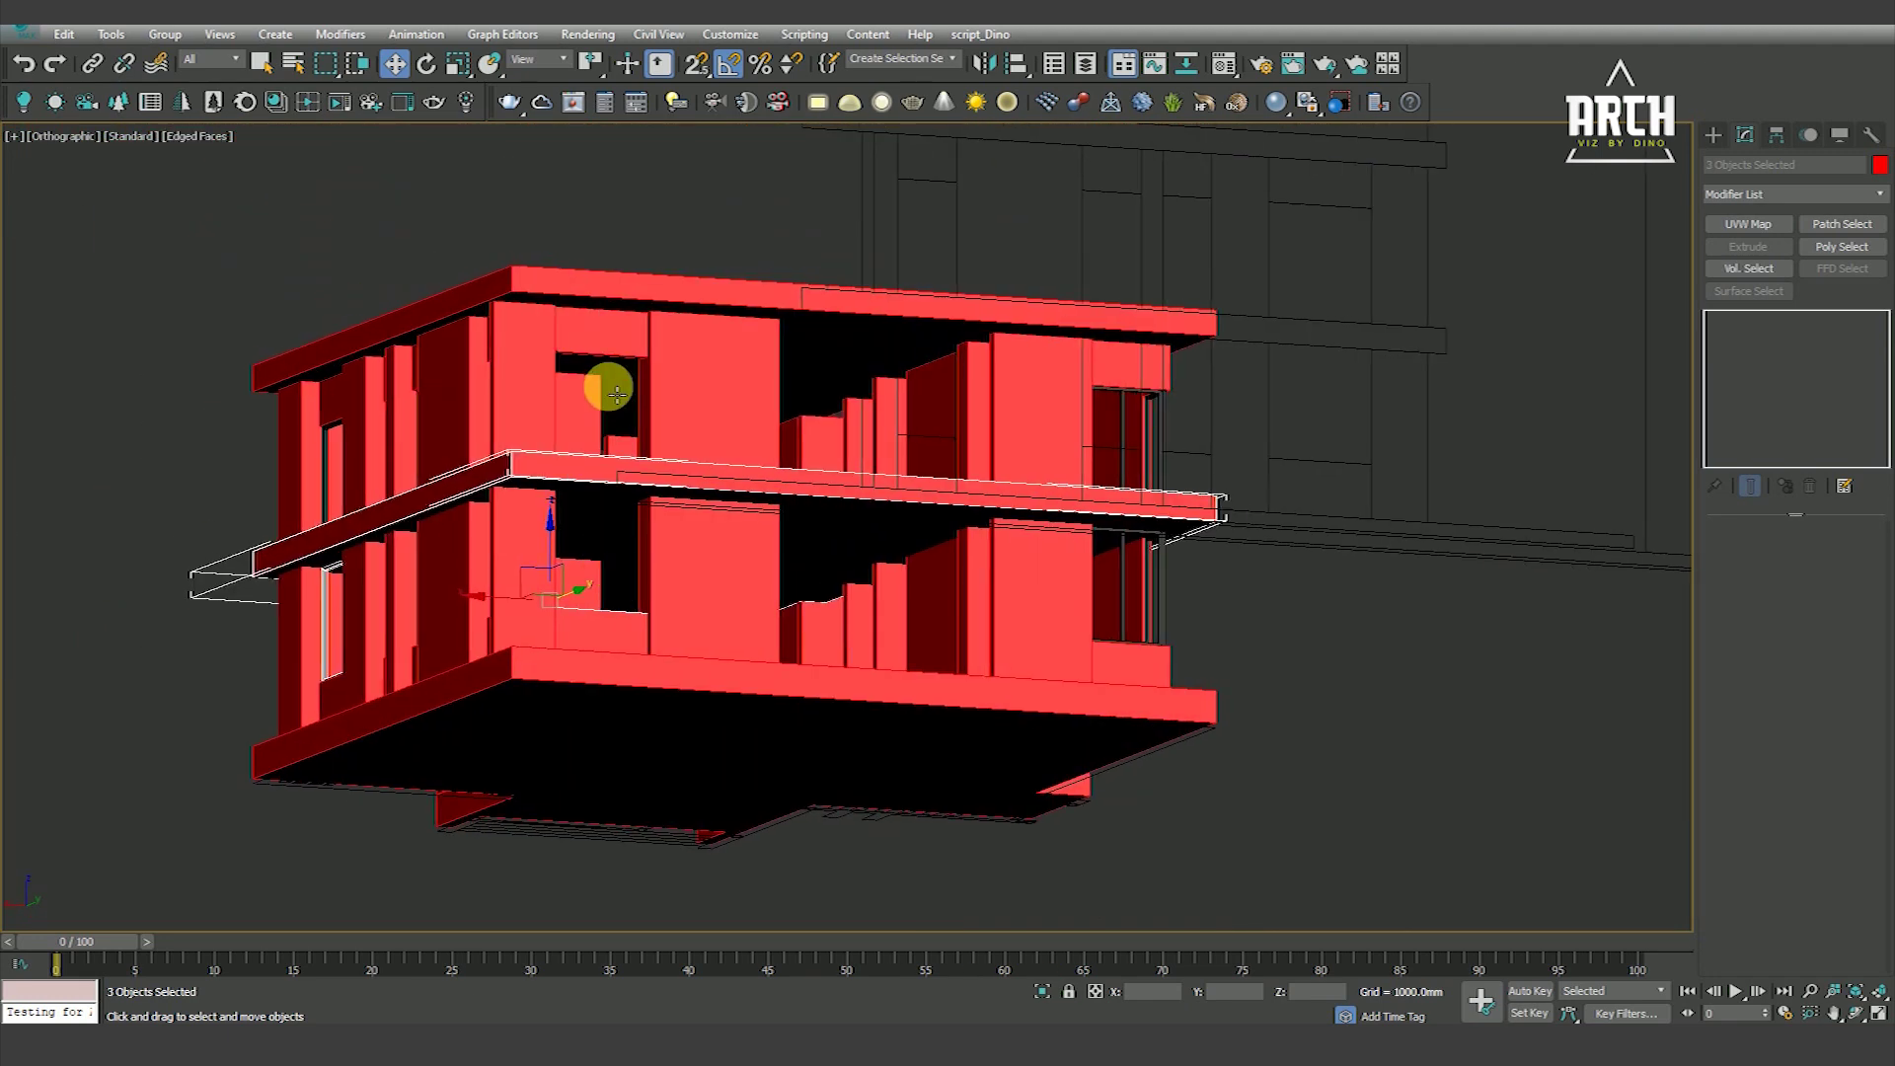
pyautogui.press('Delete')
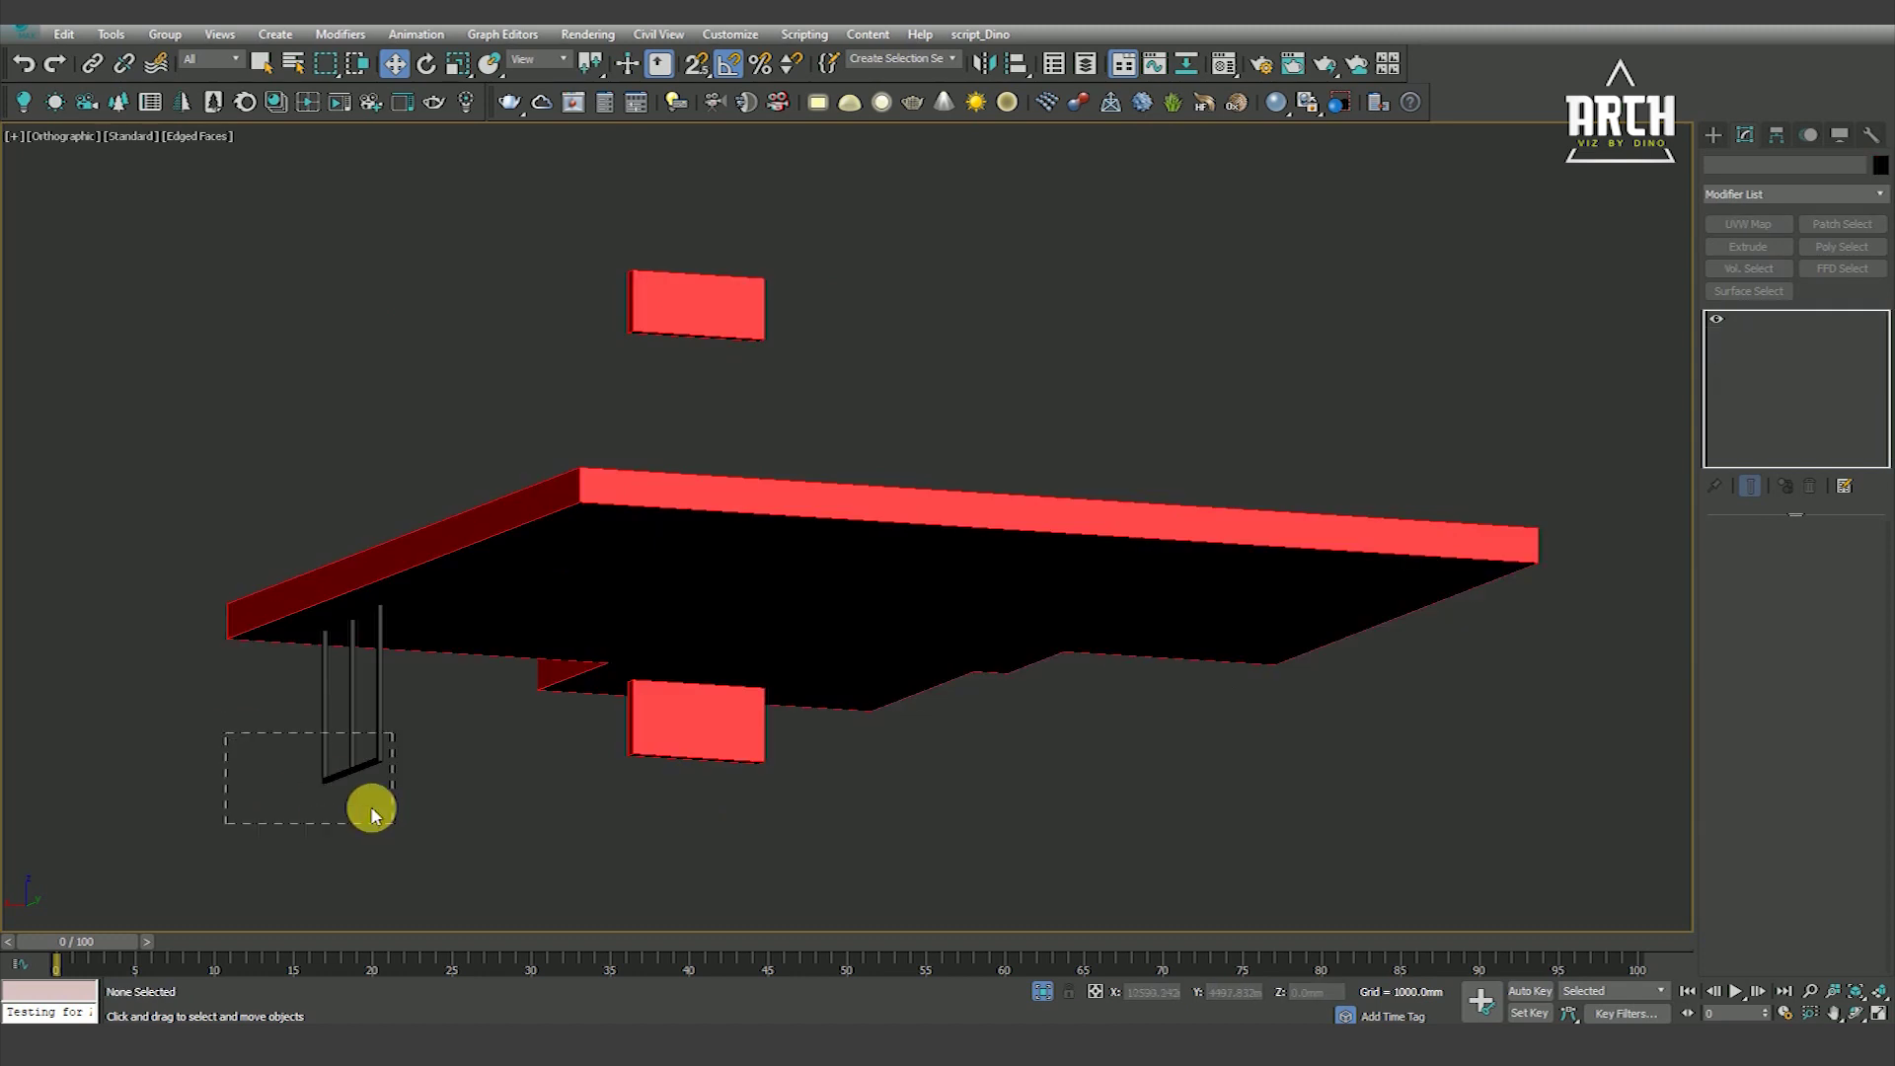
# Make an instanced copy of the window frame in the top view
pyautogui.moveTo(225, 733); pyautogui.dragTo(371, 812)
pyautogui.press('t')
pyautogui.press('F3')
pyautogui.scroll(1, 641, 552)
pyautogui.scroll(-3, 730, 632)
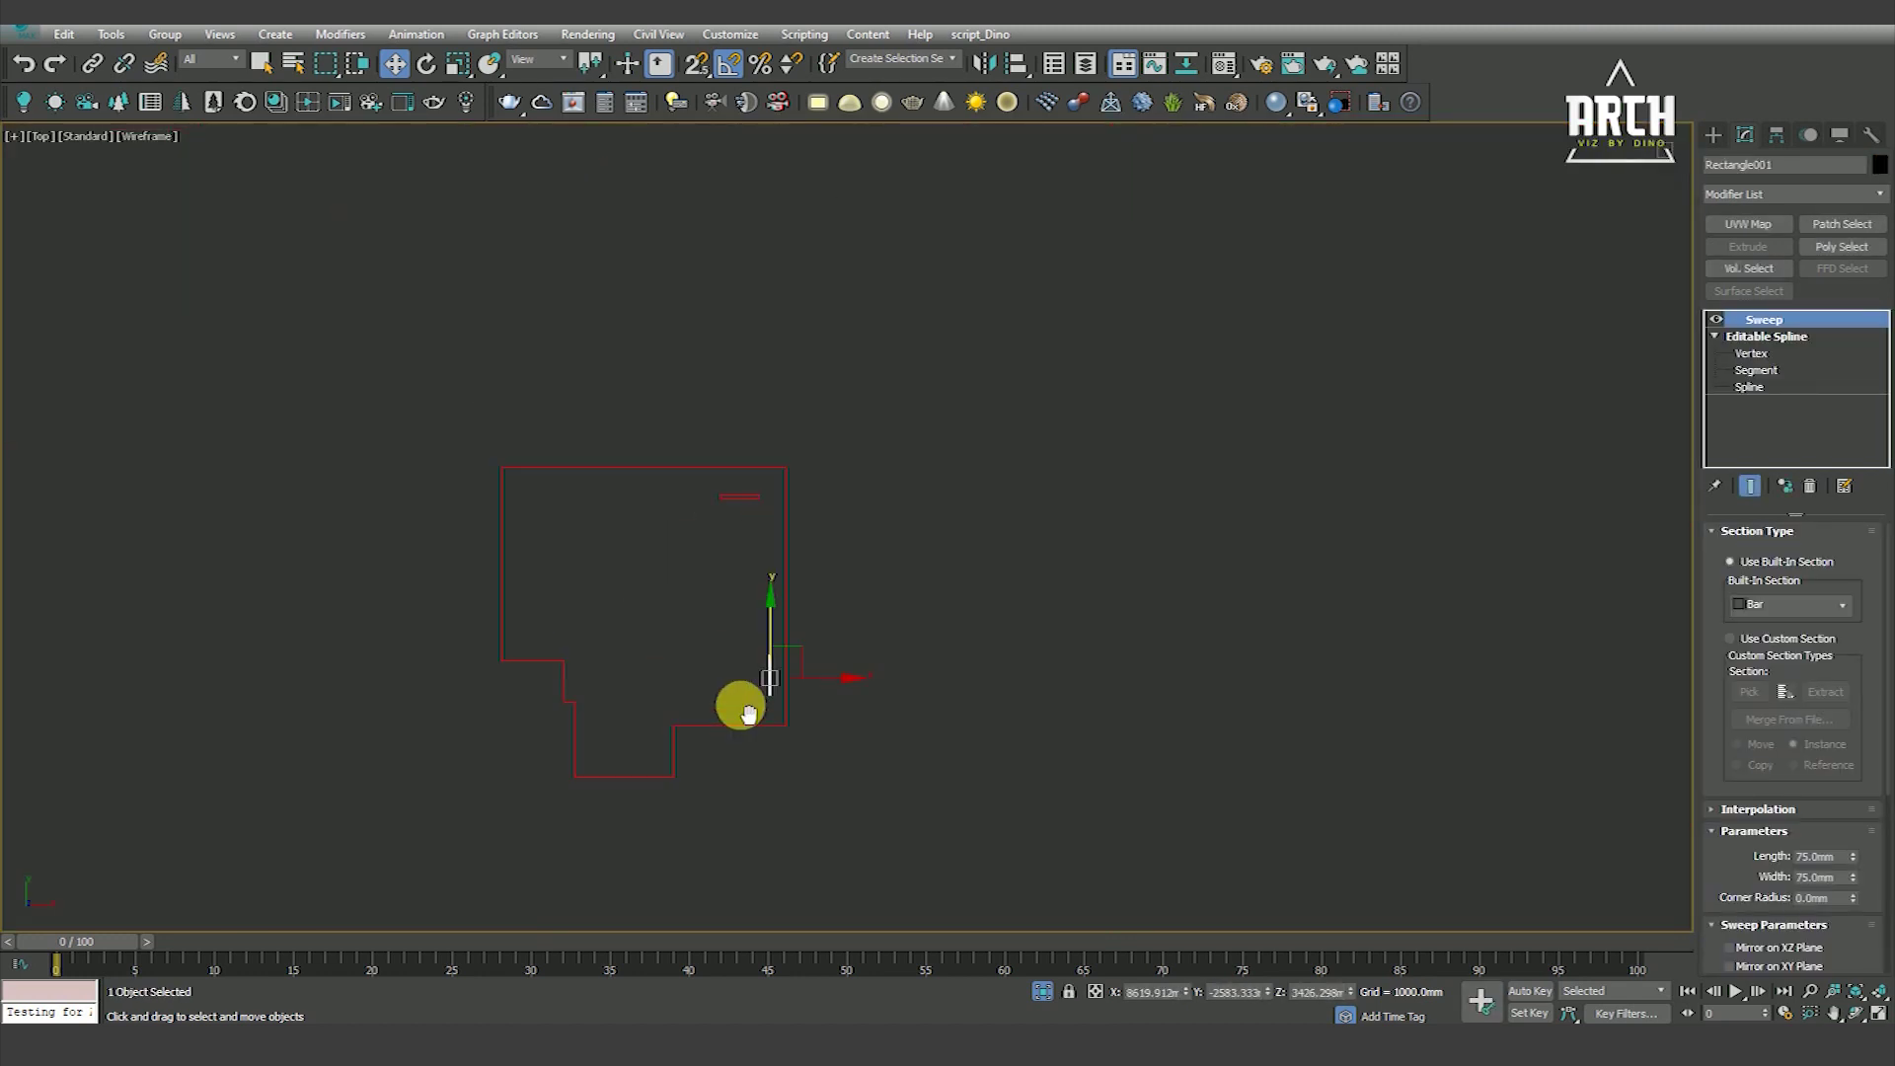
pyautogui.keyDown('shift'); pyautogui.moveTo(780, 627); pyautogui.dragTo(727, 327); pyautogui.keyUp('shift')
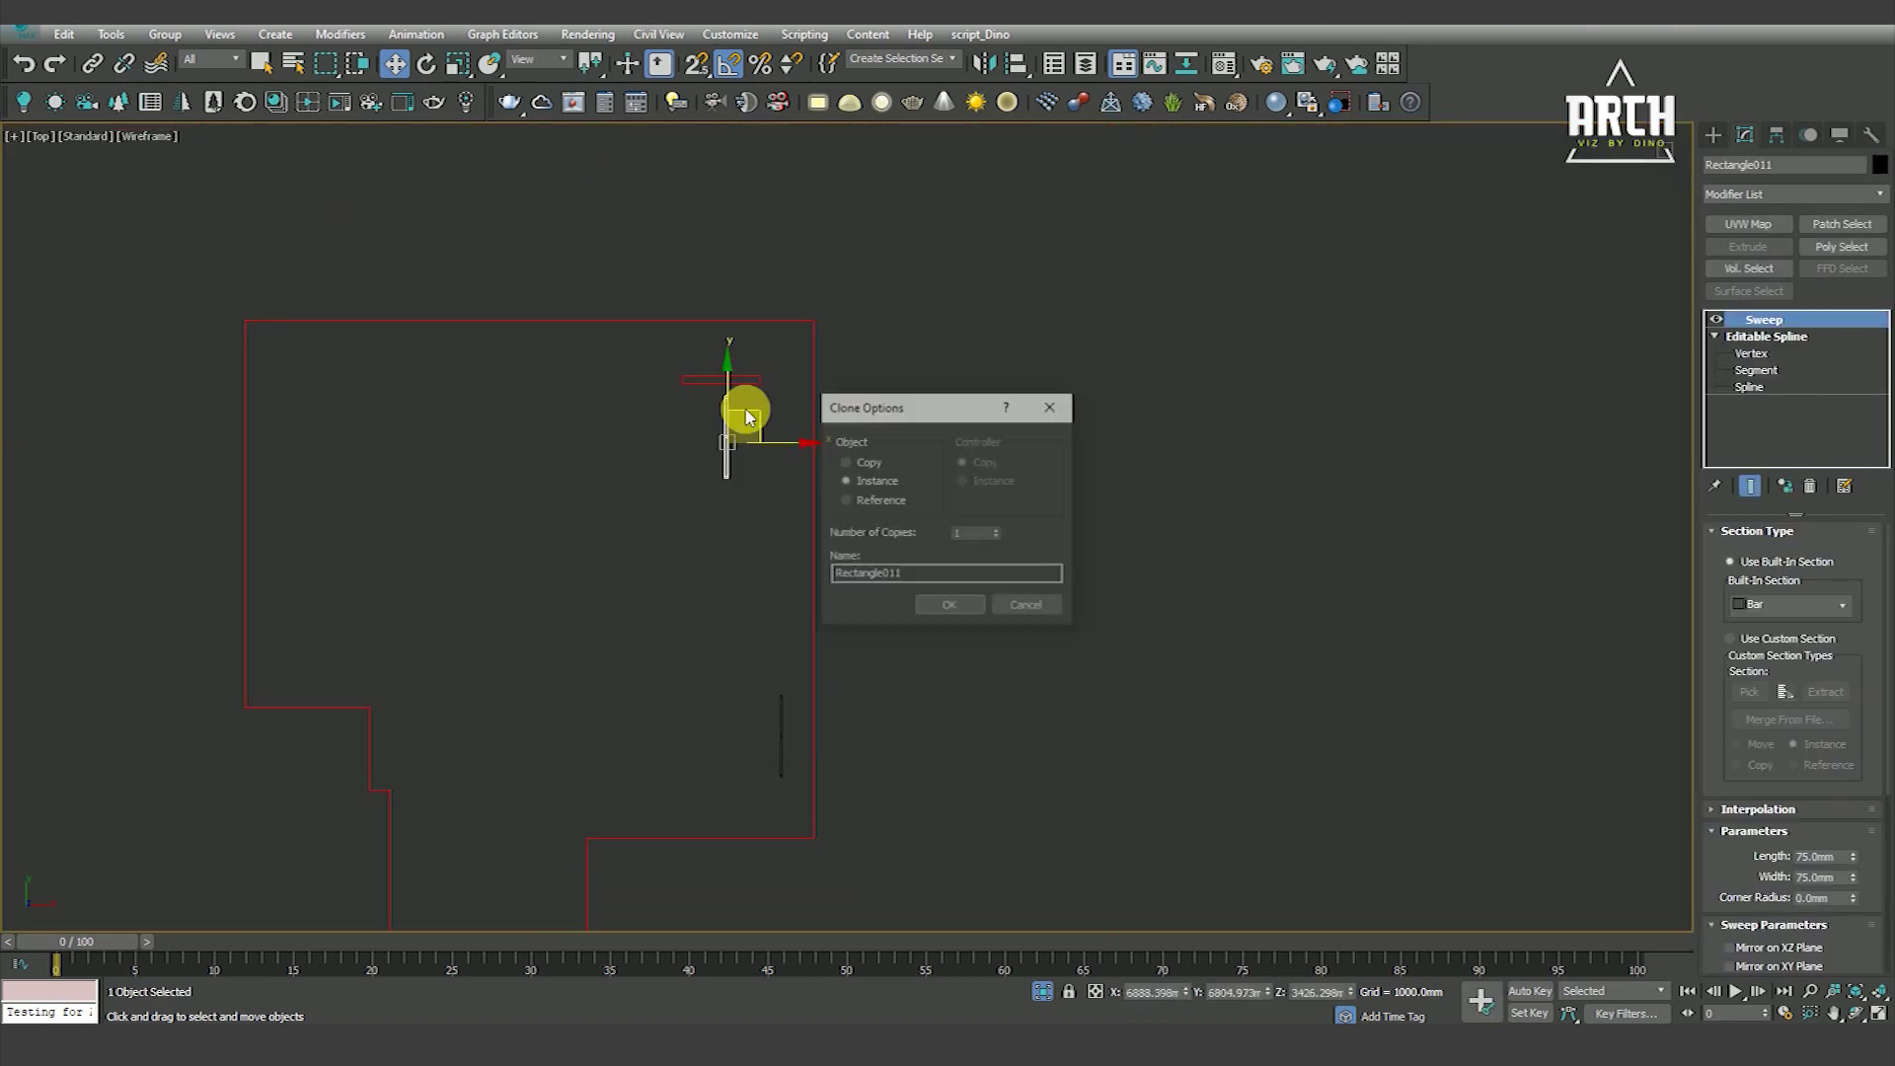
pyautogui.click(939, 613)
pyautogui.scroll(4, 801, 572)
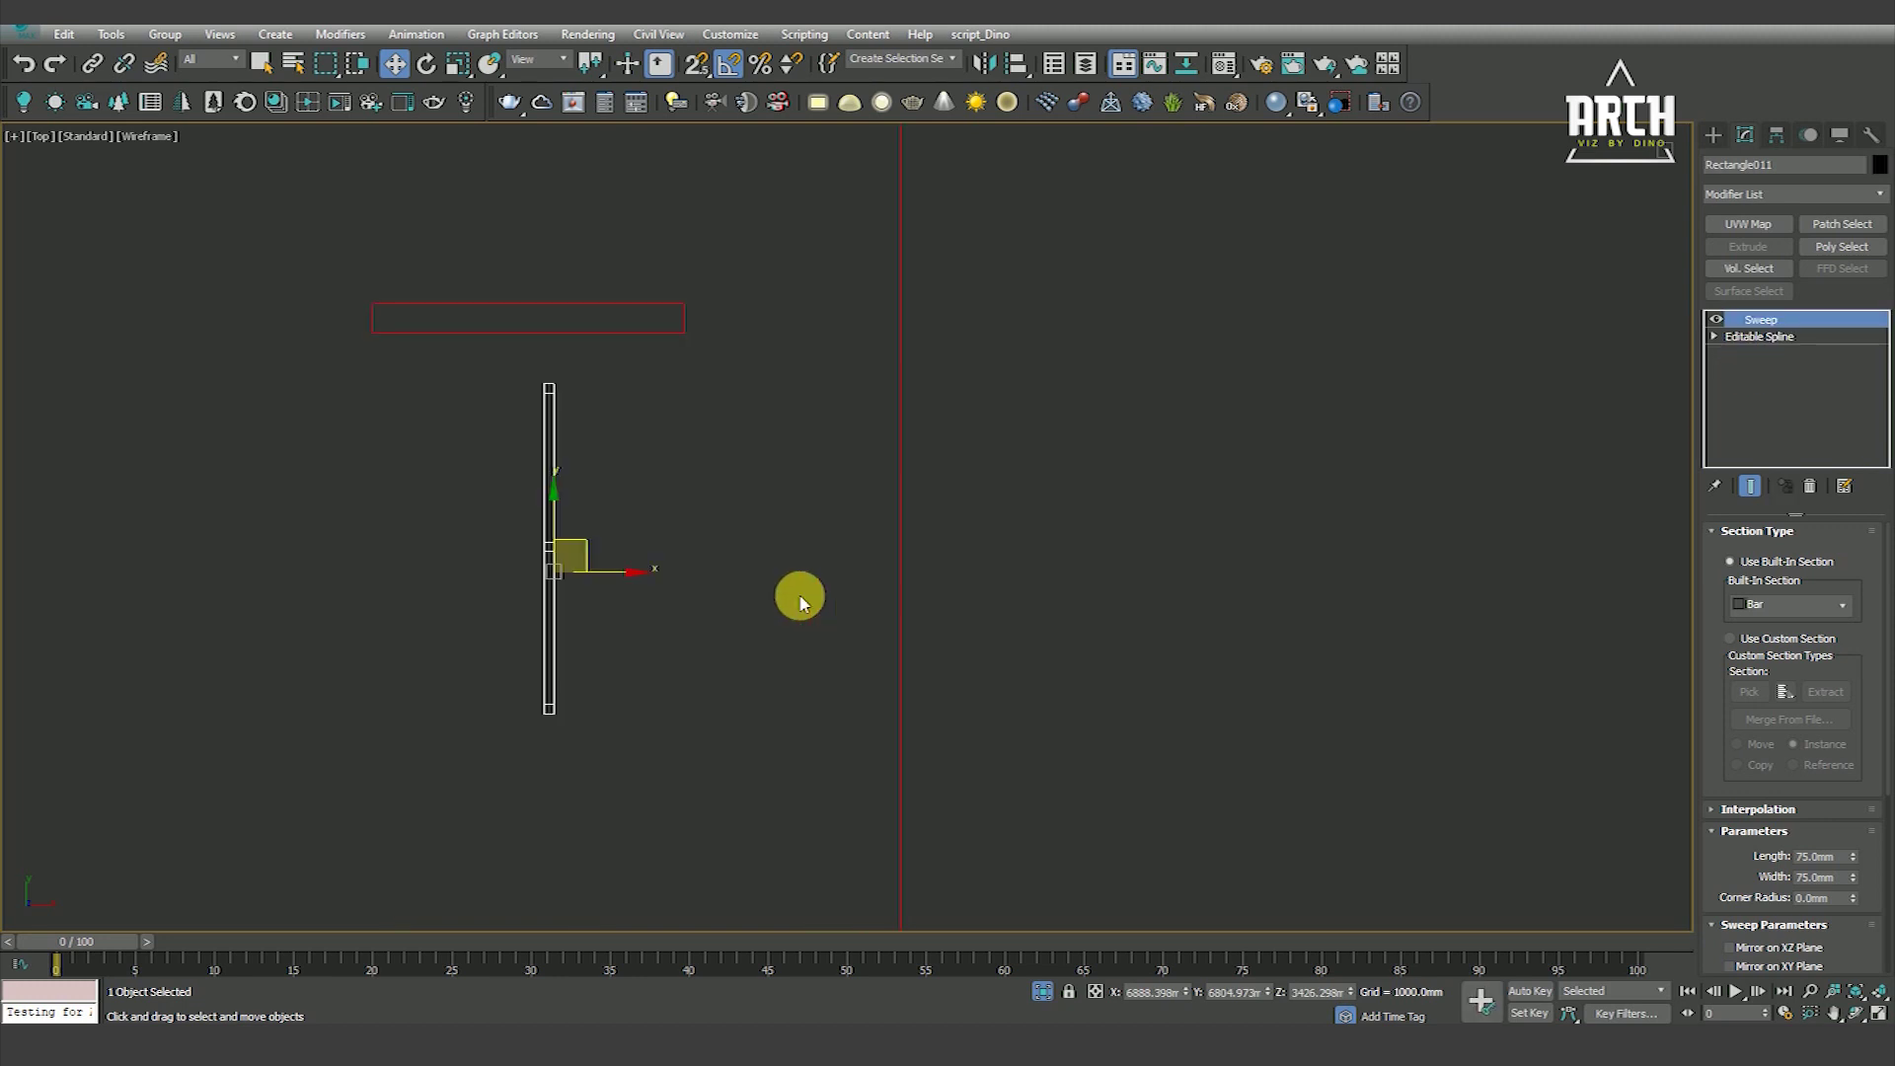
pyautogui.press('e')
pyautogui.press('w')
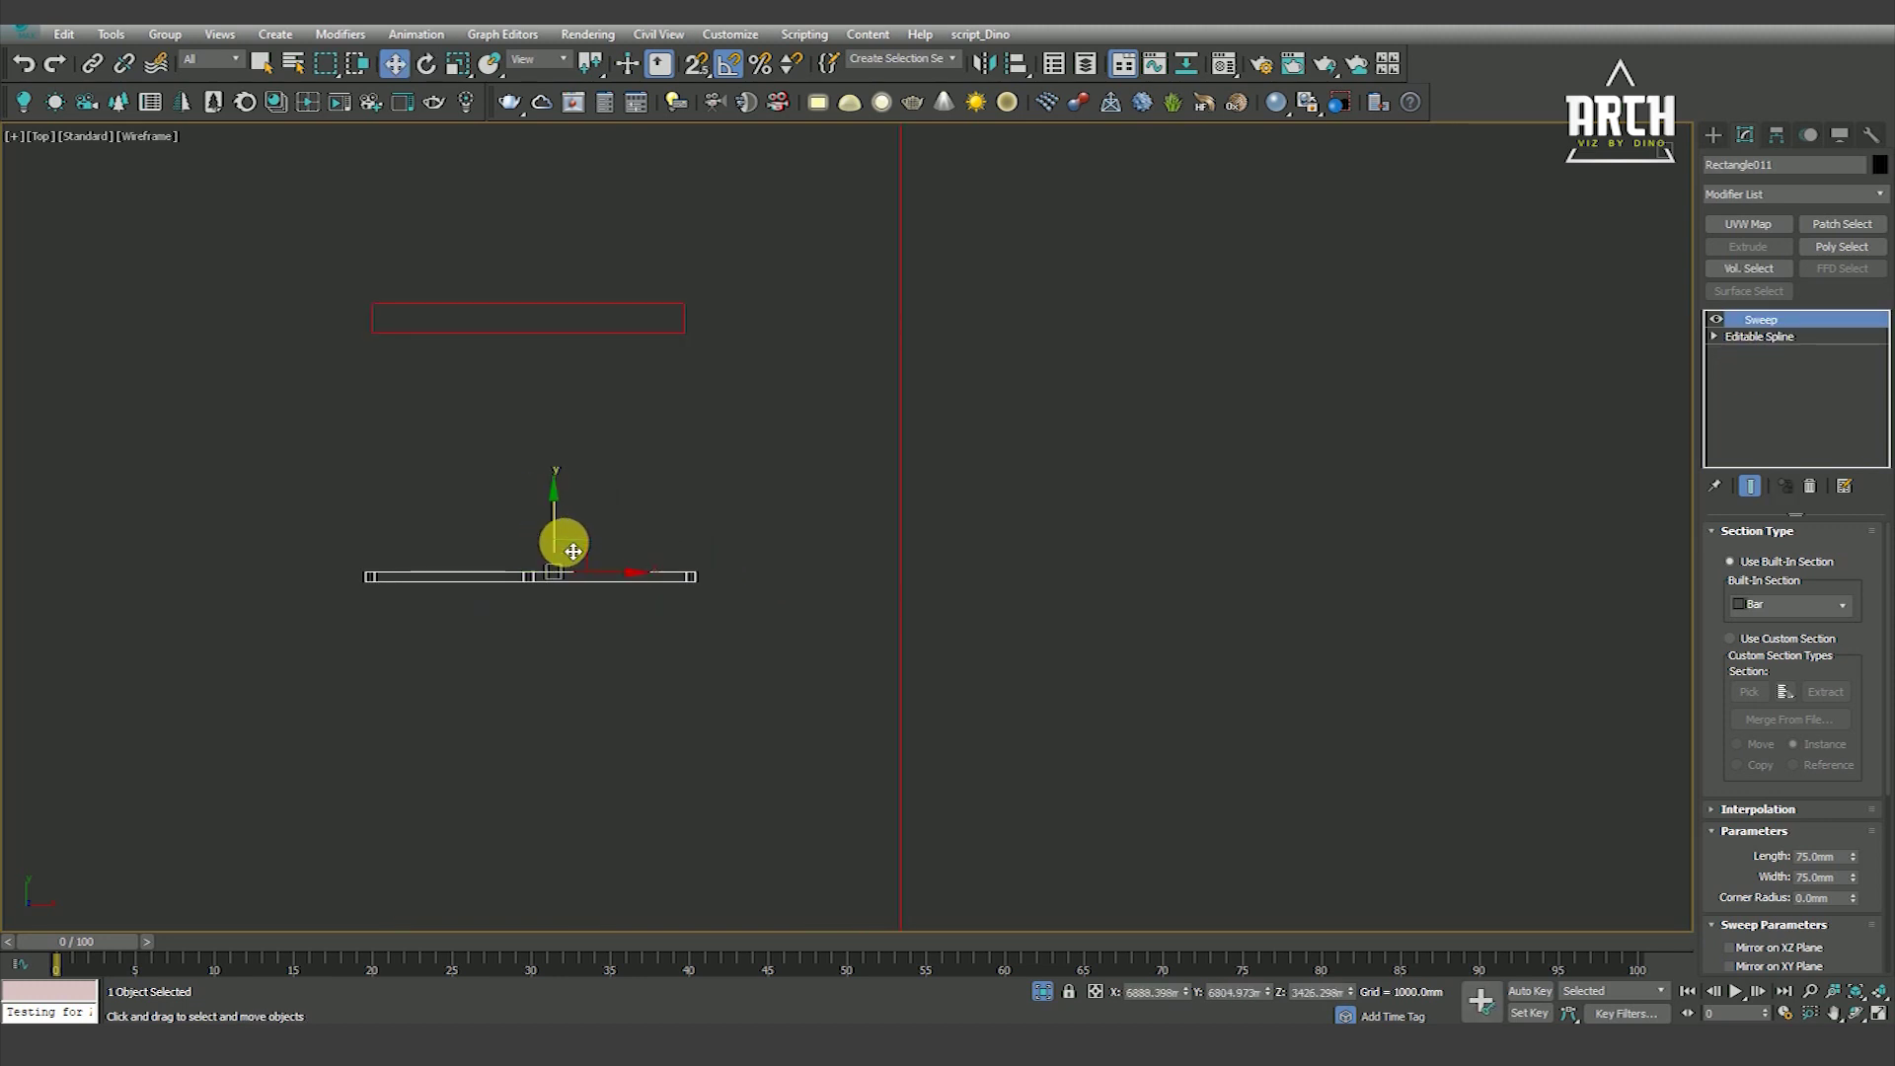
# Snap the frame copy up onto the wall outline's midpoint
pyautogui.moveTo(563, 541); pyautogui.dragTo(588, 325)
pyautogui.scroll(3, 588, 326)
pyautogui.press('s')
pyautogui.press('space')
pyautogui.moveTo(357, 336); pyautogui.dragTo(474, 541, button='middle')
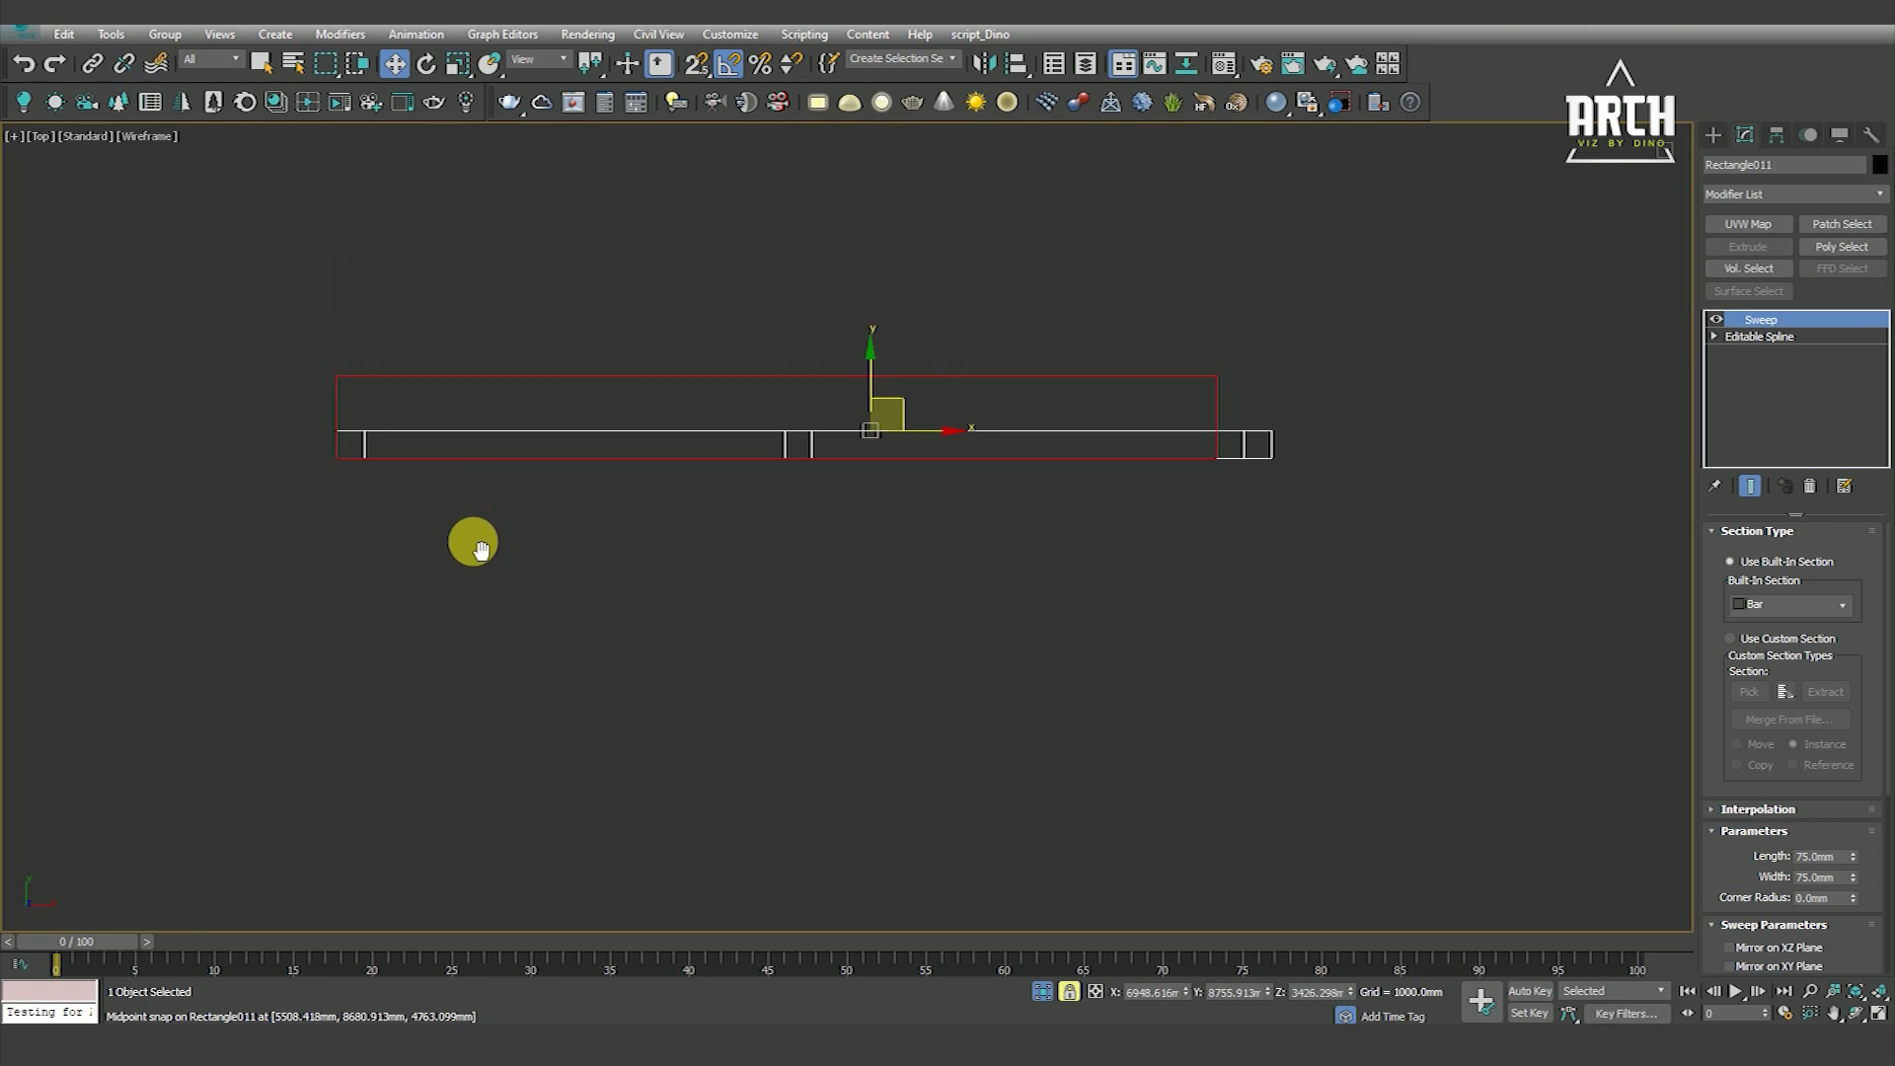
pyautogui.moveTo(320, 517); pyautogui.dragTo(326, 494)
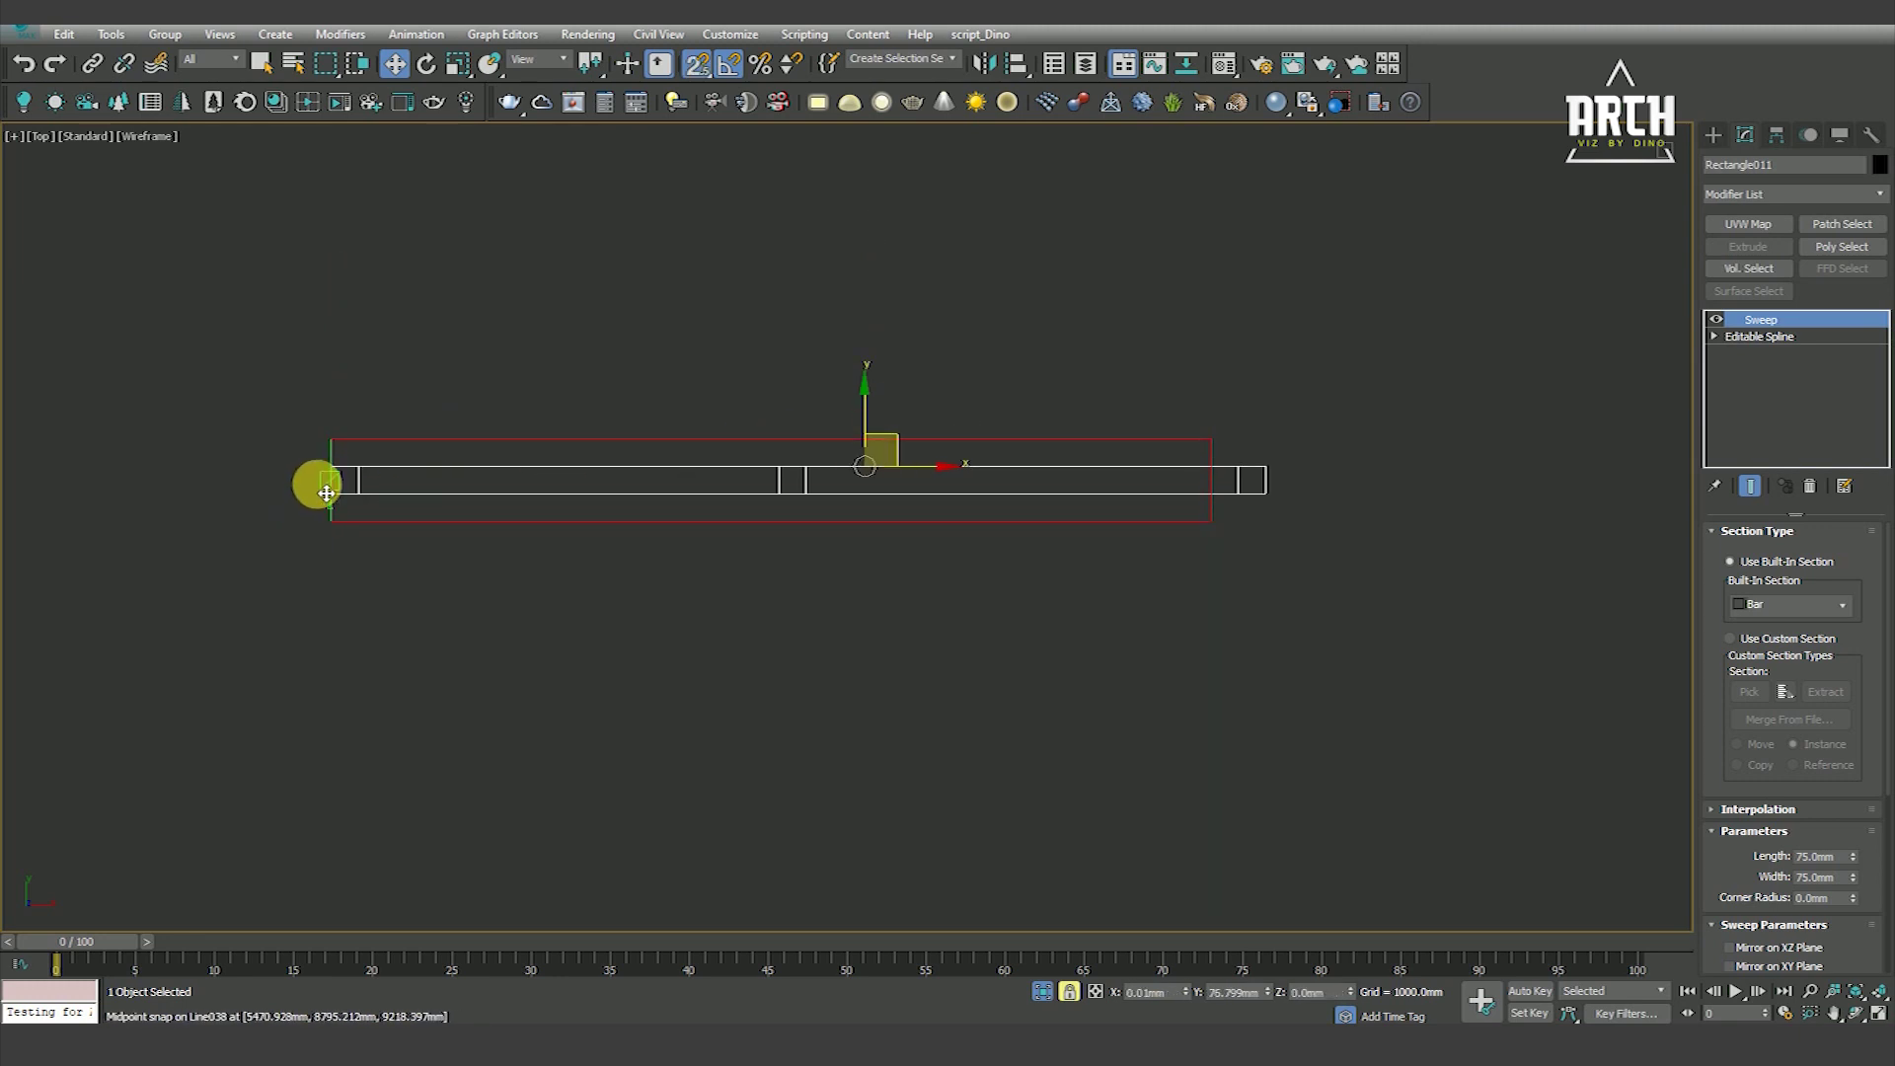
pyautogui.press('space')
pyautogui.click(642, 338)
pyautogui.press('f')
pyautogui.scroll(3, 850, 561)
pyautogui.scroll(3, 909, 677)
# Move Rectangle011's right vertices onto the red block's edge, keeping the middle bar centred
pyautogui.hotkey('ctrl', 'z')
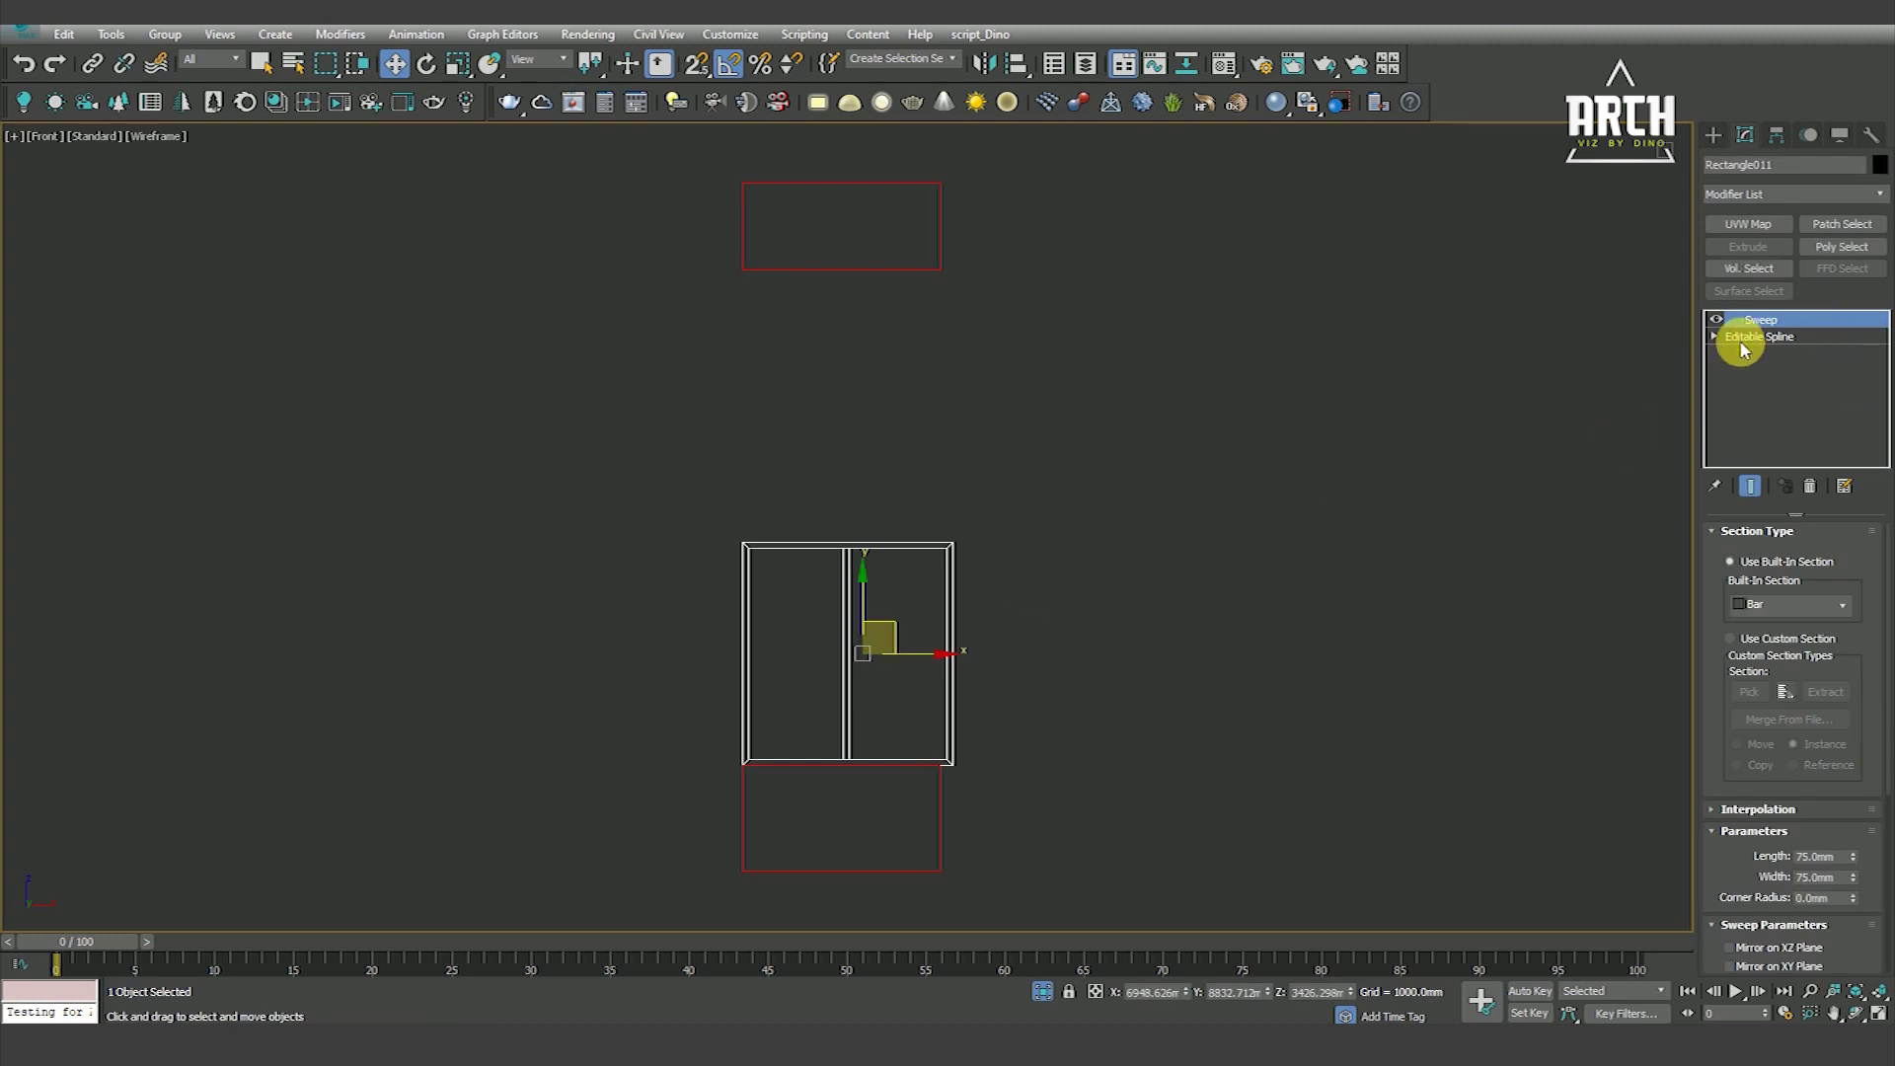
pyautogui.hotkey('ctrl', 'z')
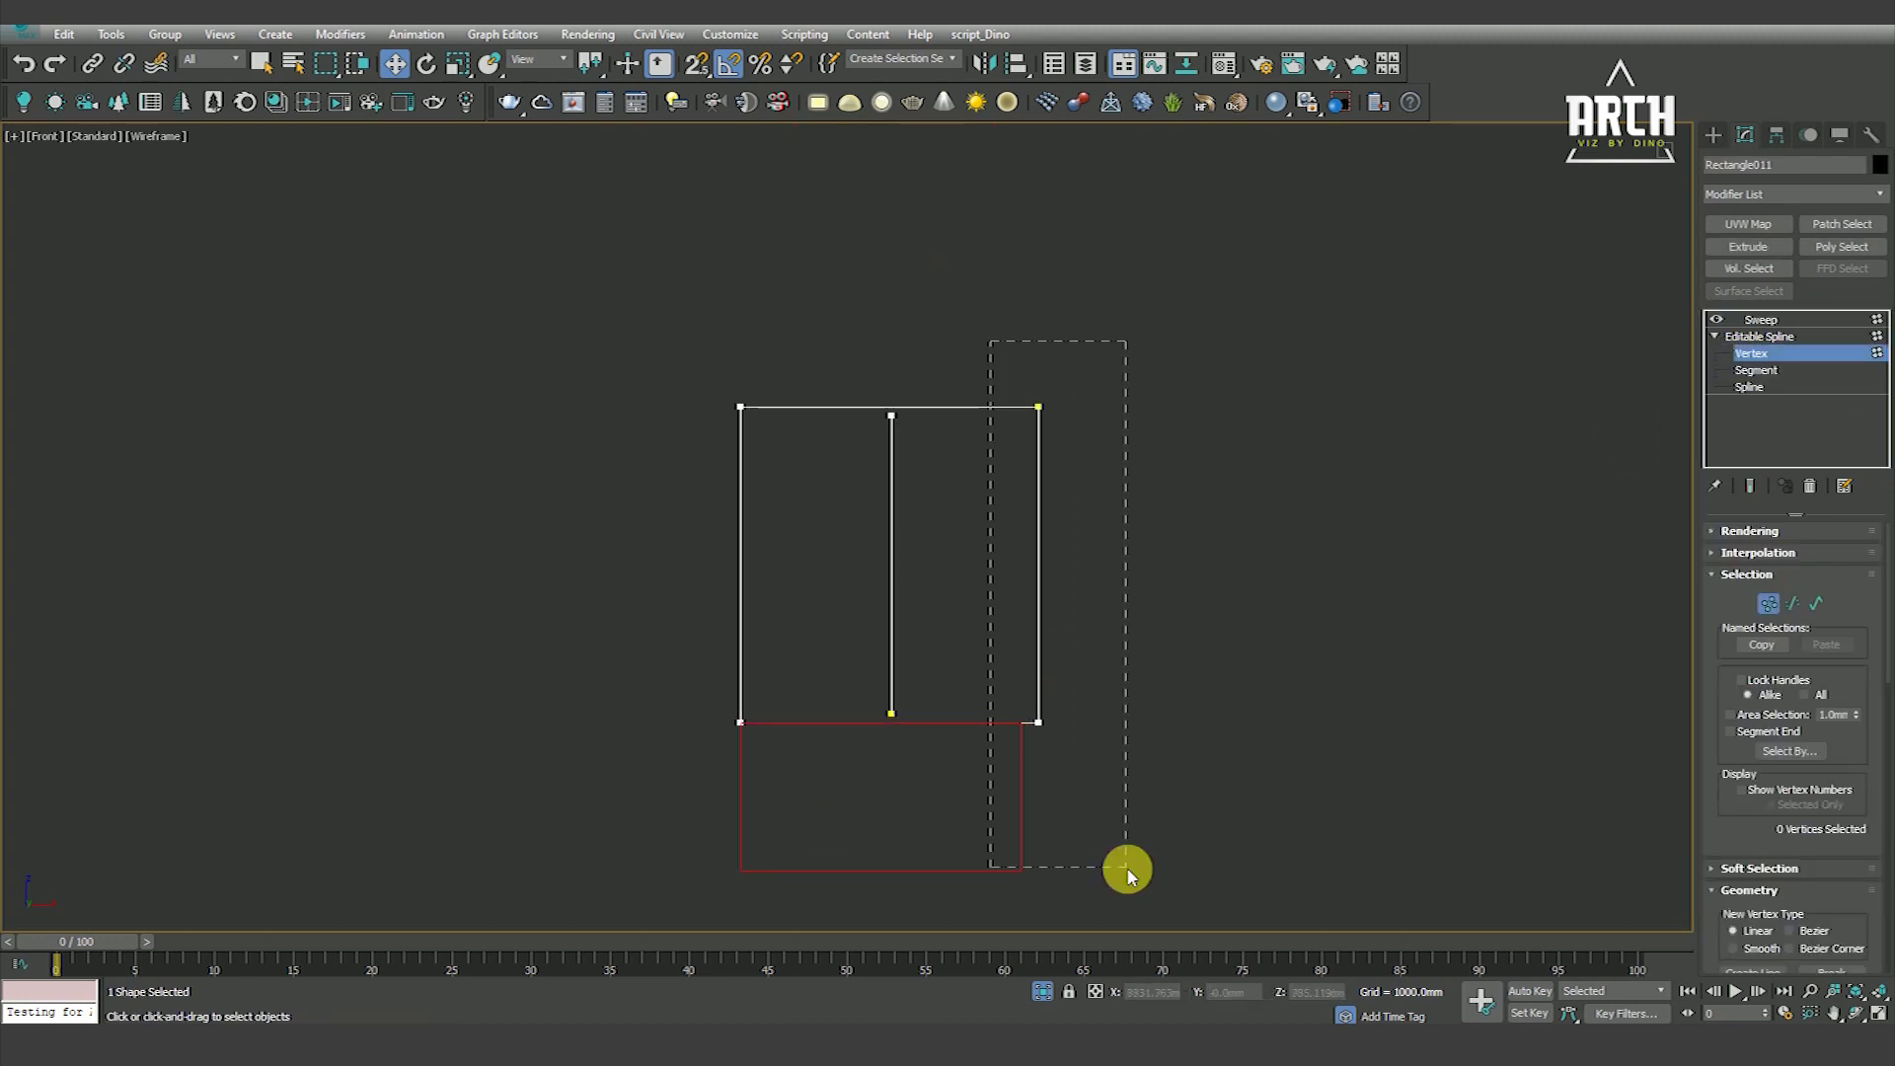
pyautogui.moveTo(1028, 668); pyautogui.dragTo(1045, 753)
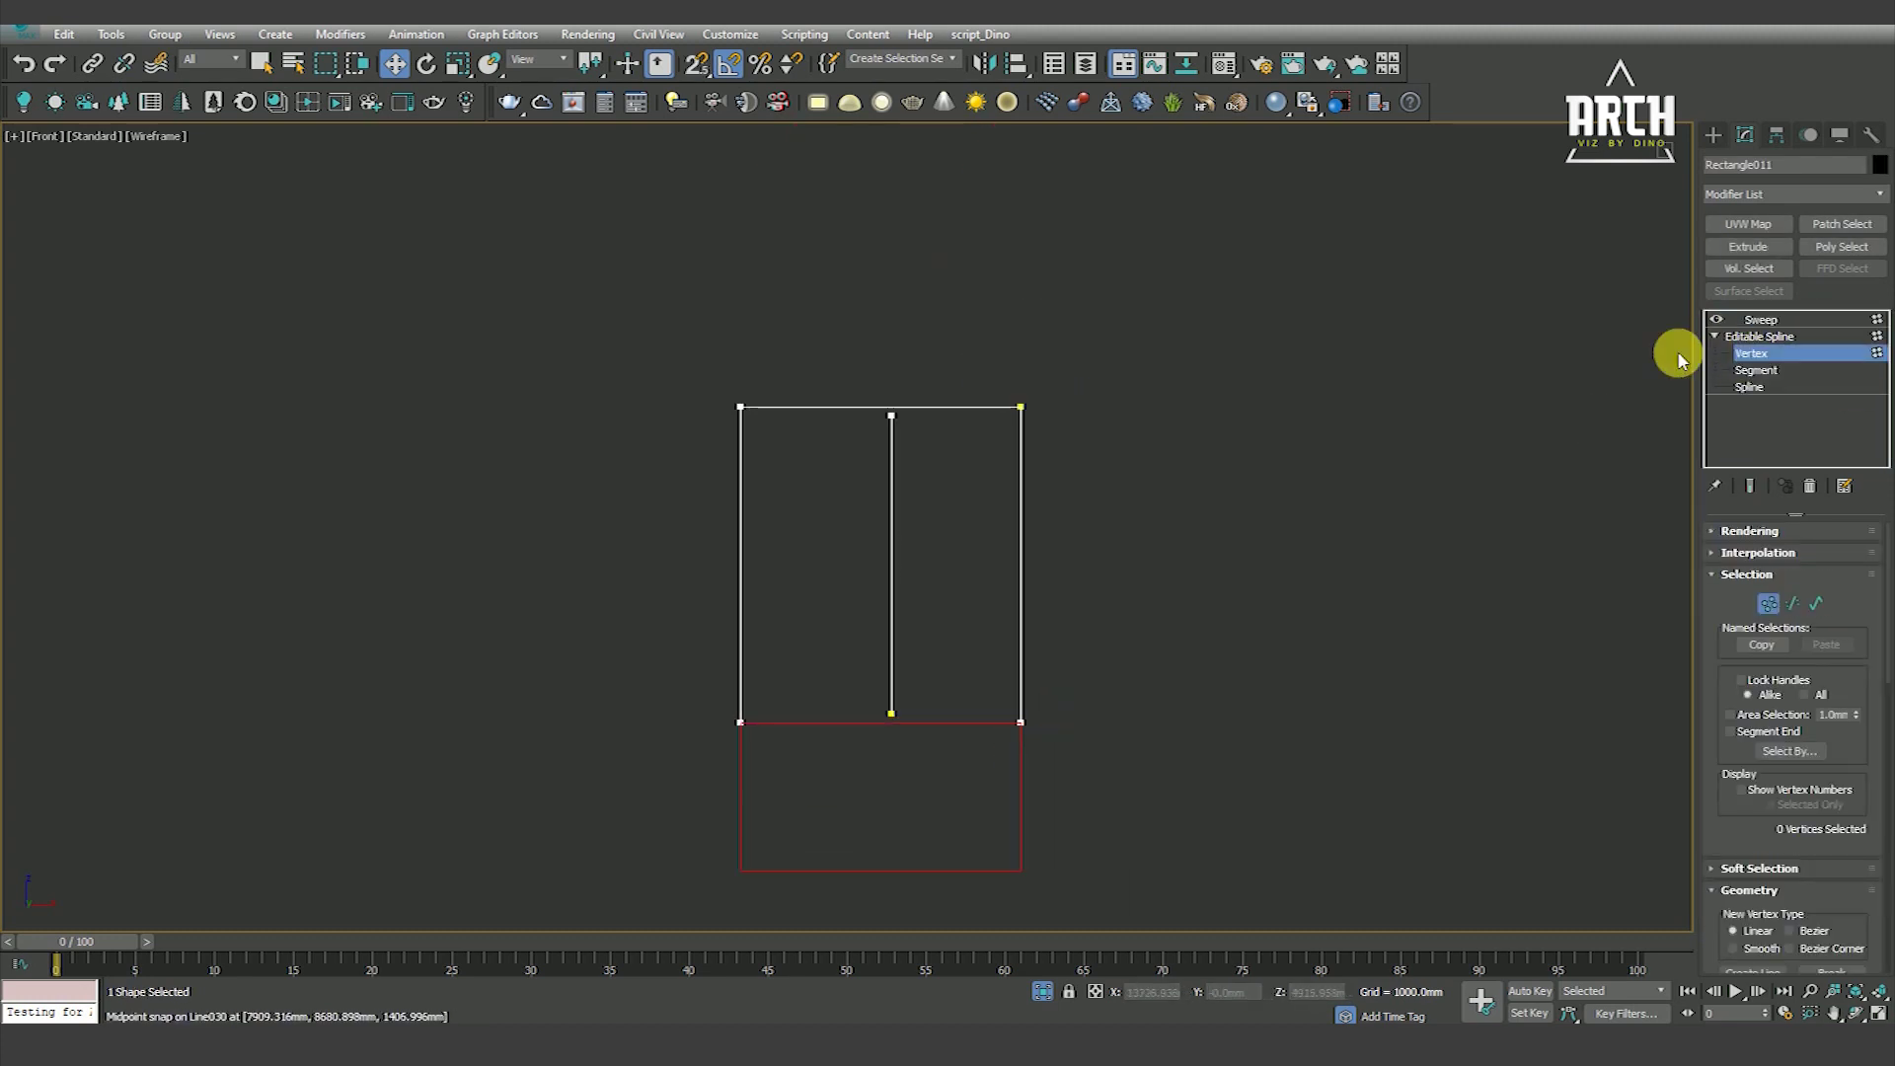
pyautogui.click(1752, 487)
pyautogui.moveTo(917, 795); pyautogui.dragTo(917, 795)
pyautogui.scroll(2, 900, 529)
pyautogui.scroll(1, 986, 635)
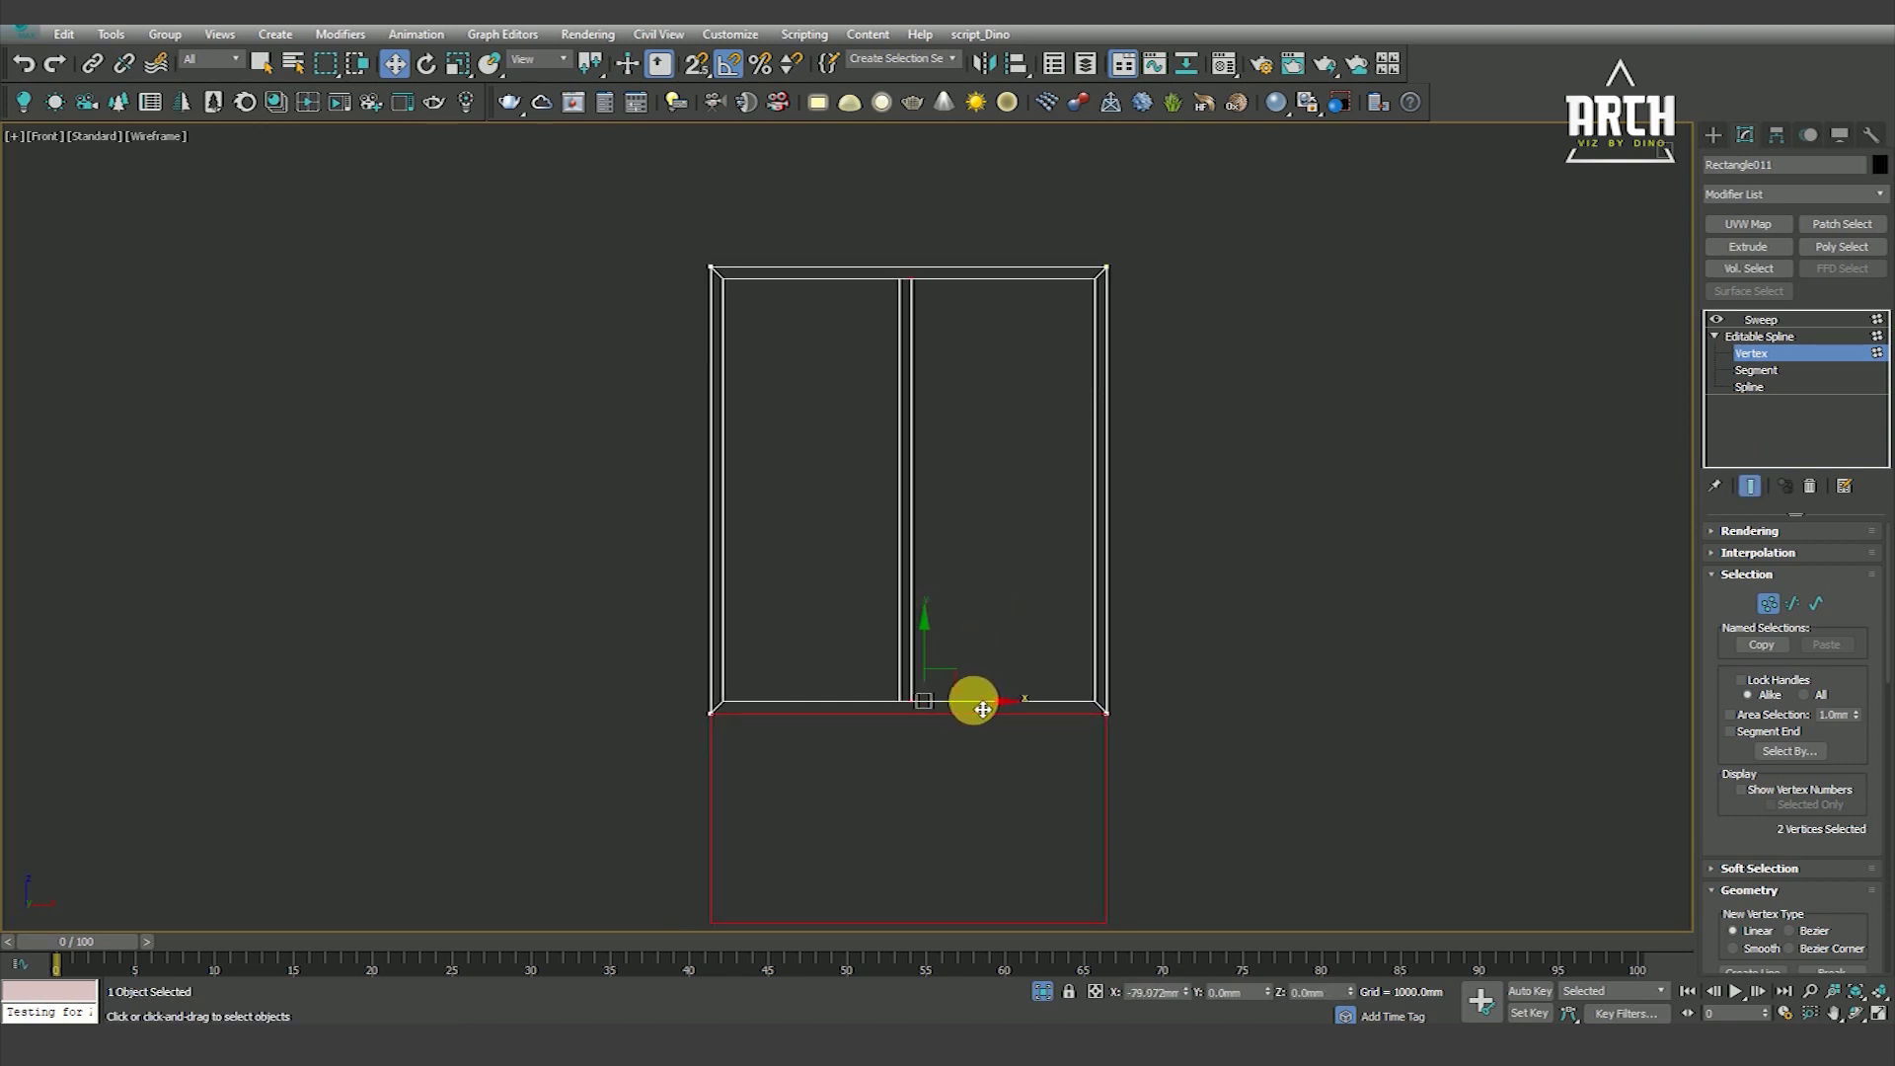
pyautogui.click(1760, 319)
pyautogui.press('F3')
pyautogui.click(837, 410)
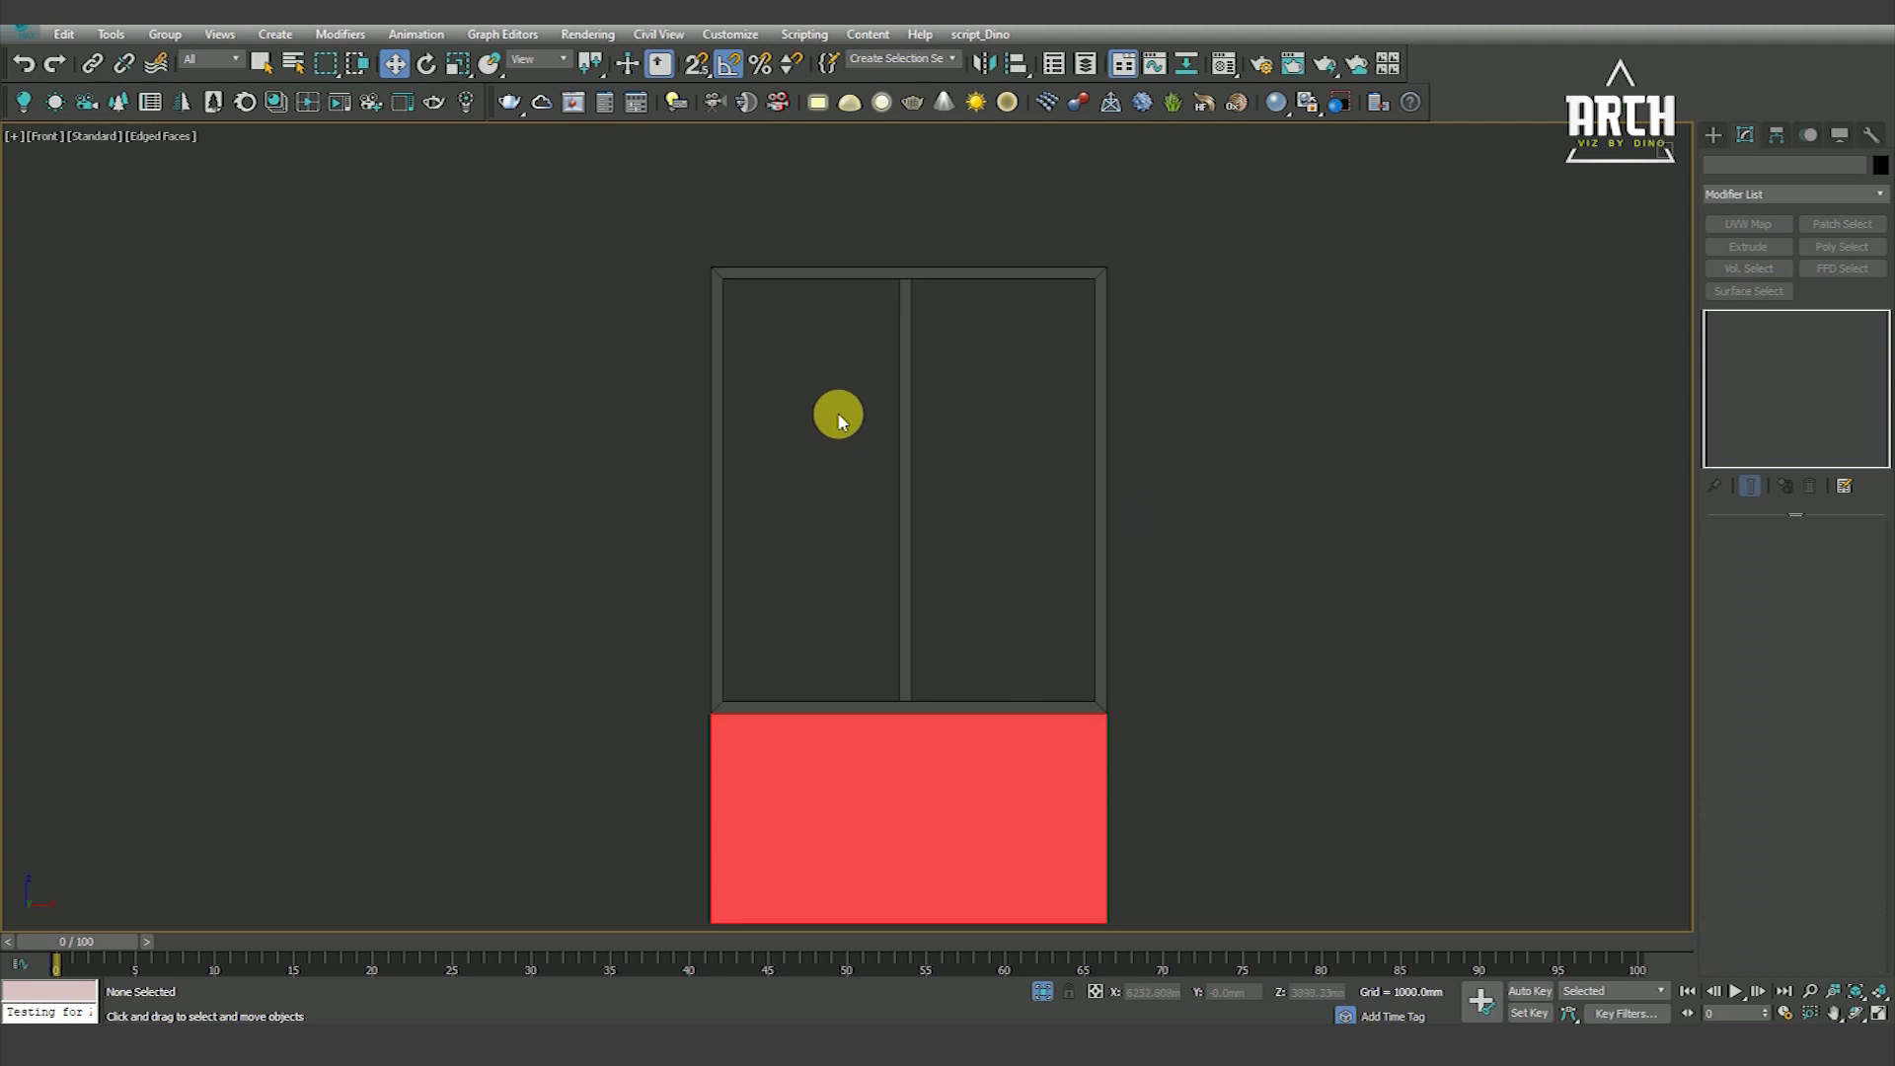
# Copy the window frame upward and snap the copy, Rectangle012, into the upper opening
pyautogui.scroll(-5, 838, 411)
pyautogui.moveTo(707, 347); pyautogui.dragTo(1087, 456)
pyautogui.moveTo(906, 419); pyautogui.dragTo(929, 606, button='middle')
pyautogui.press('F3')
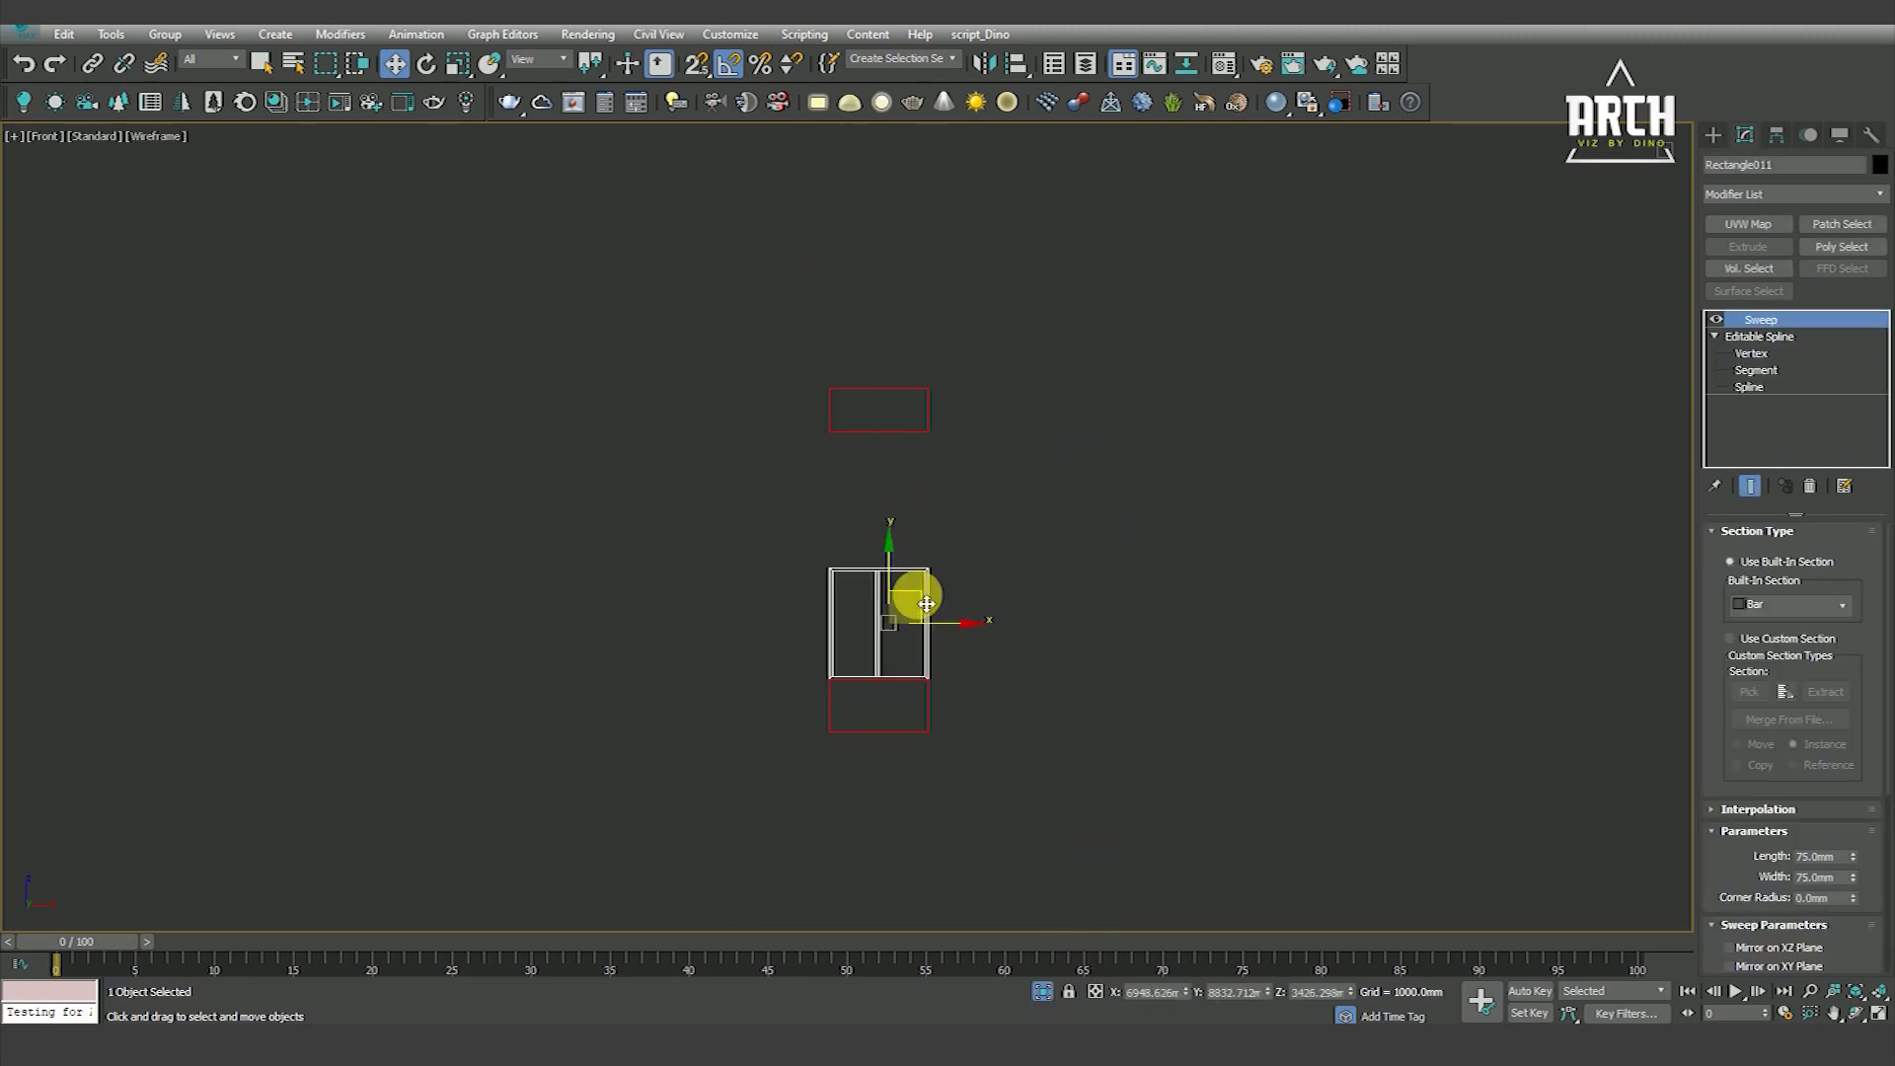
pyautogui.keyDown('shift'); pyautogui.moveTo(895, 576); pyautogui.dragTo(895, 425); pyautogui.keyUp('shift')
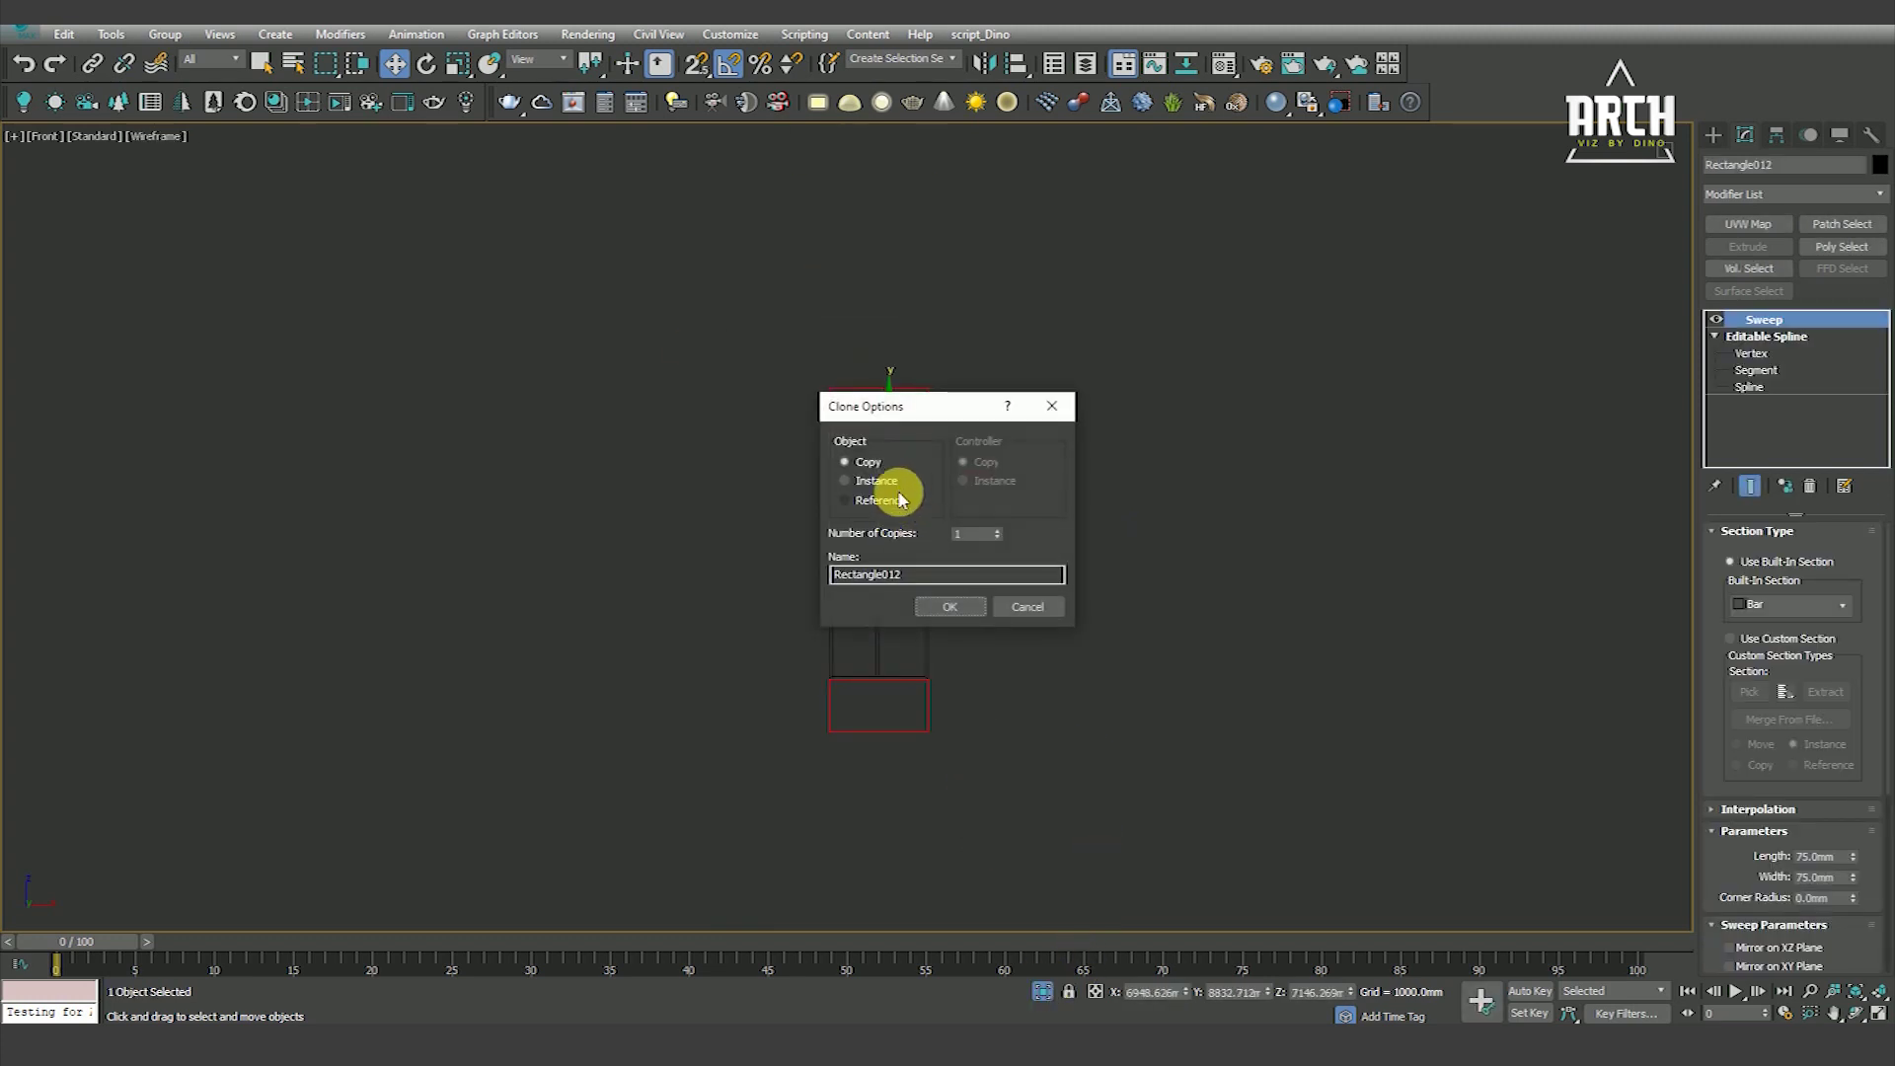
pyautogui.click(949, 607)
pyautogui.scroll(4, 951, 605)
pyautogui.moveTo(925, 436); pyautogui.dragTo(981, 431)
pyautogui.scroll(-5, 977, 431)
# Exit isolation and orbit the full building to inspect the framed windows on both floors
pyautogui.press('F3')
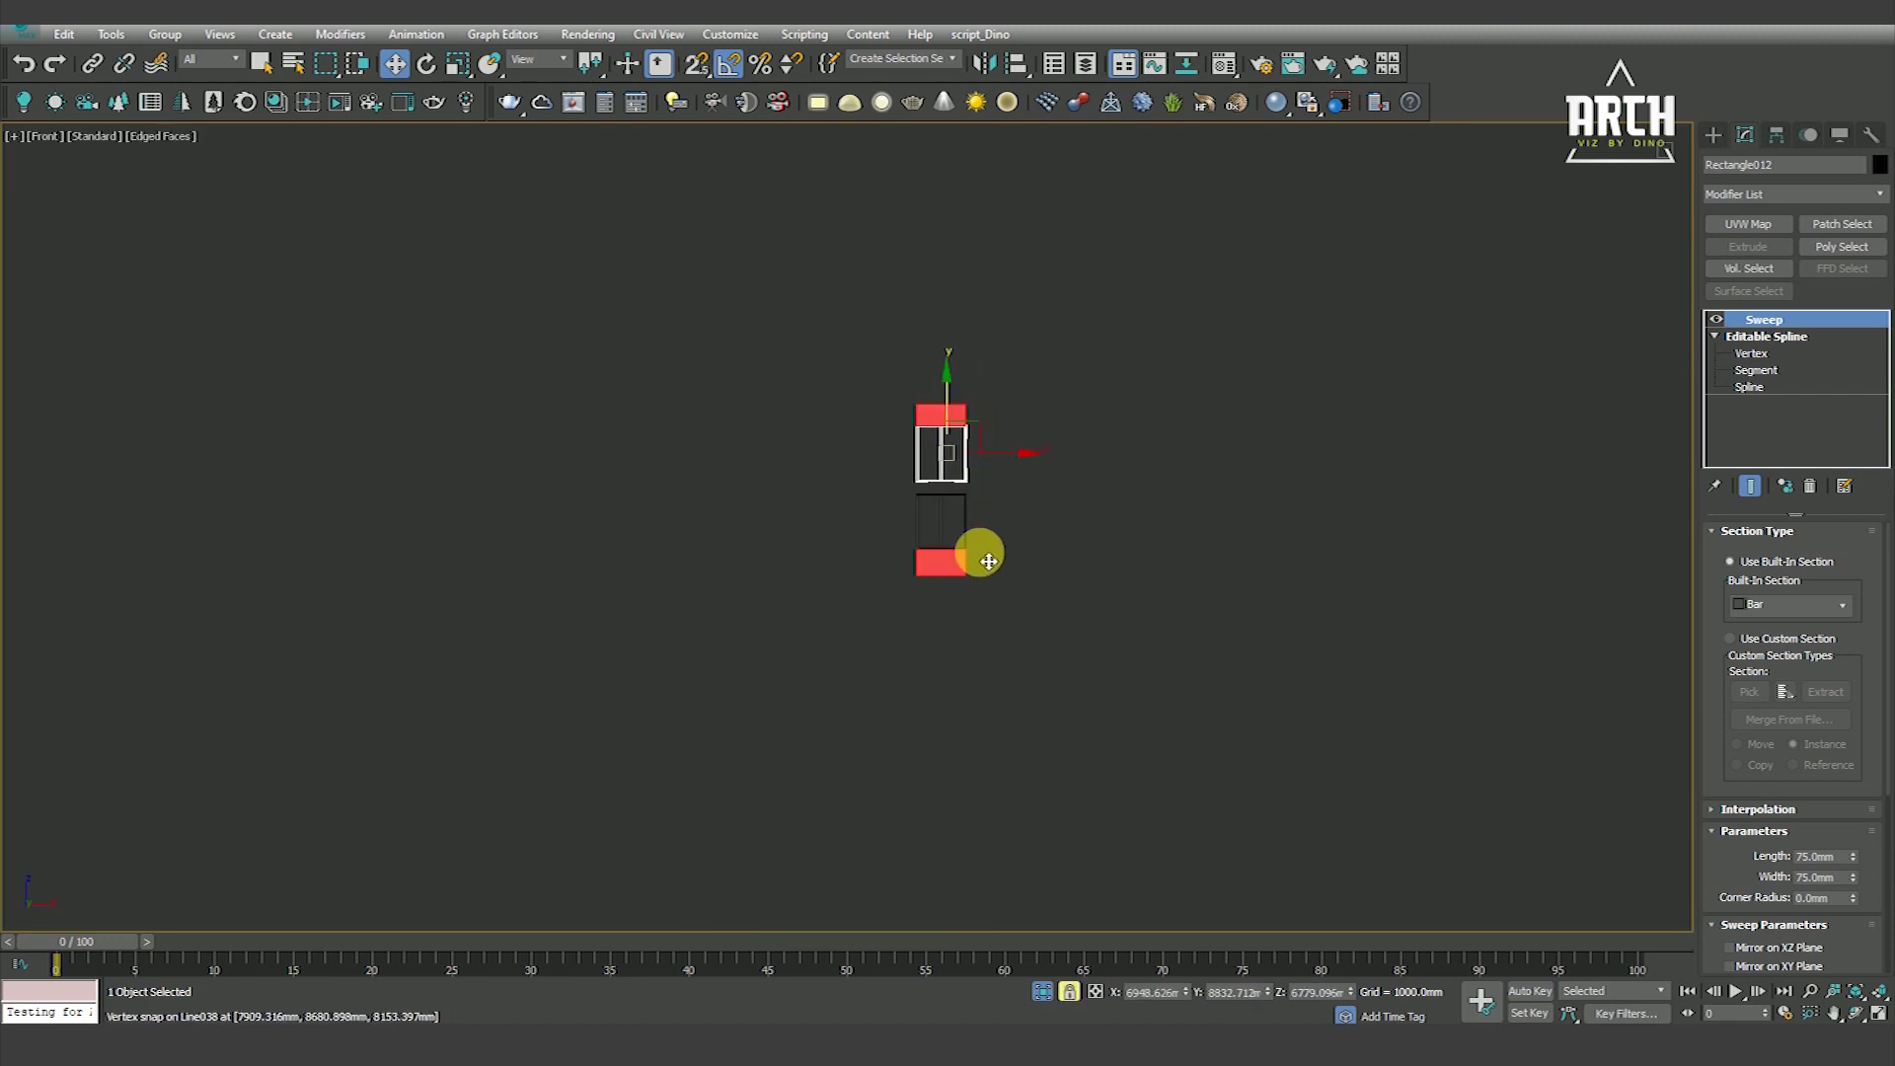
pyautogui.click(1042, 991)
pyautogui.scroll(-5, 973, 592)
pyautogui.keyDown('alt'); pyautogui.moveTo(909, 621); pyautogui.dragTo(909, 601, button='middle'); pyautogui.keyUp('alt')
pyautogui.scroll(6, 904, 697)
pyautogui.press('F4')
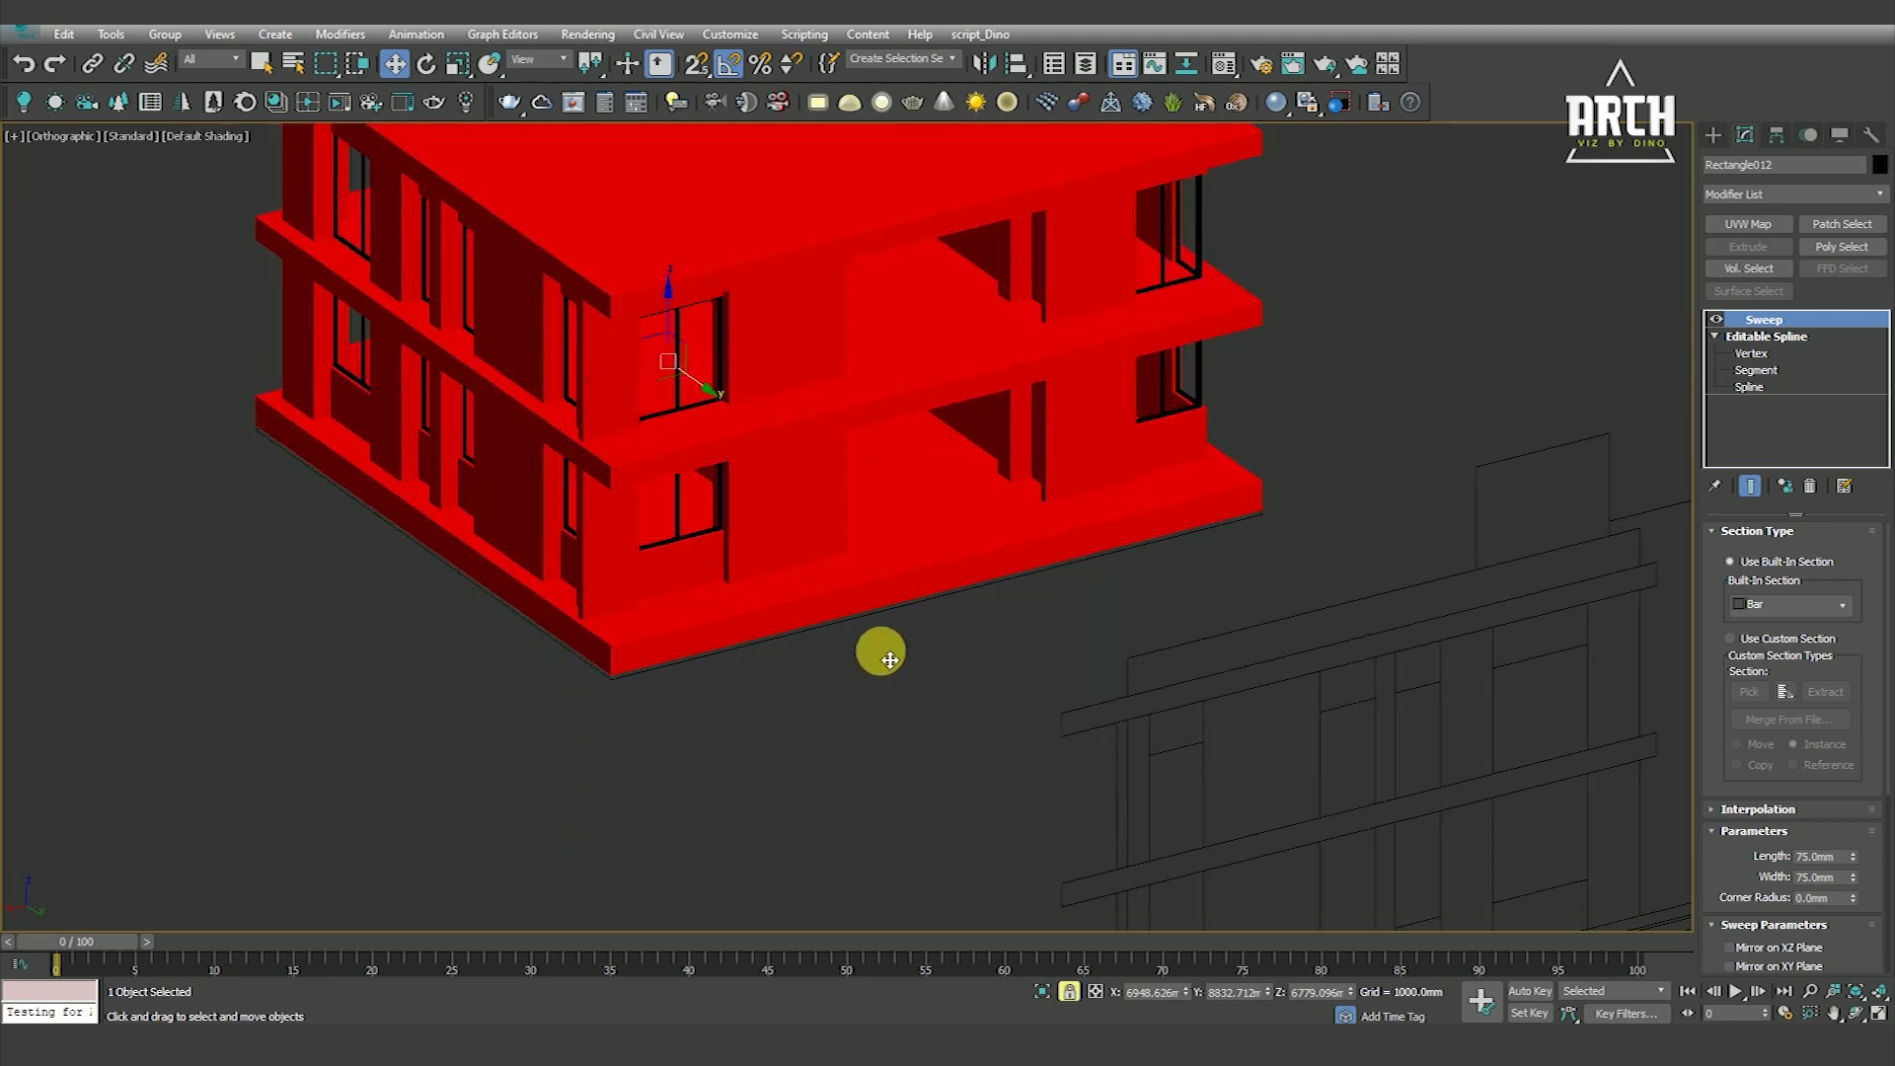
pyautogui.click(882, 678)
pyautogui.keyDown('alt'); pyautogui.moveTo(690, 634); pyautogui.dragTo(711, 657, button='middle'); pyautogui.keyUp('alt')
pyautogui.press('F4')
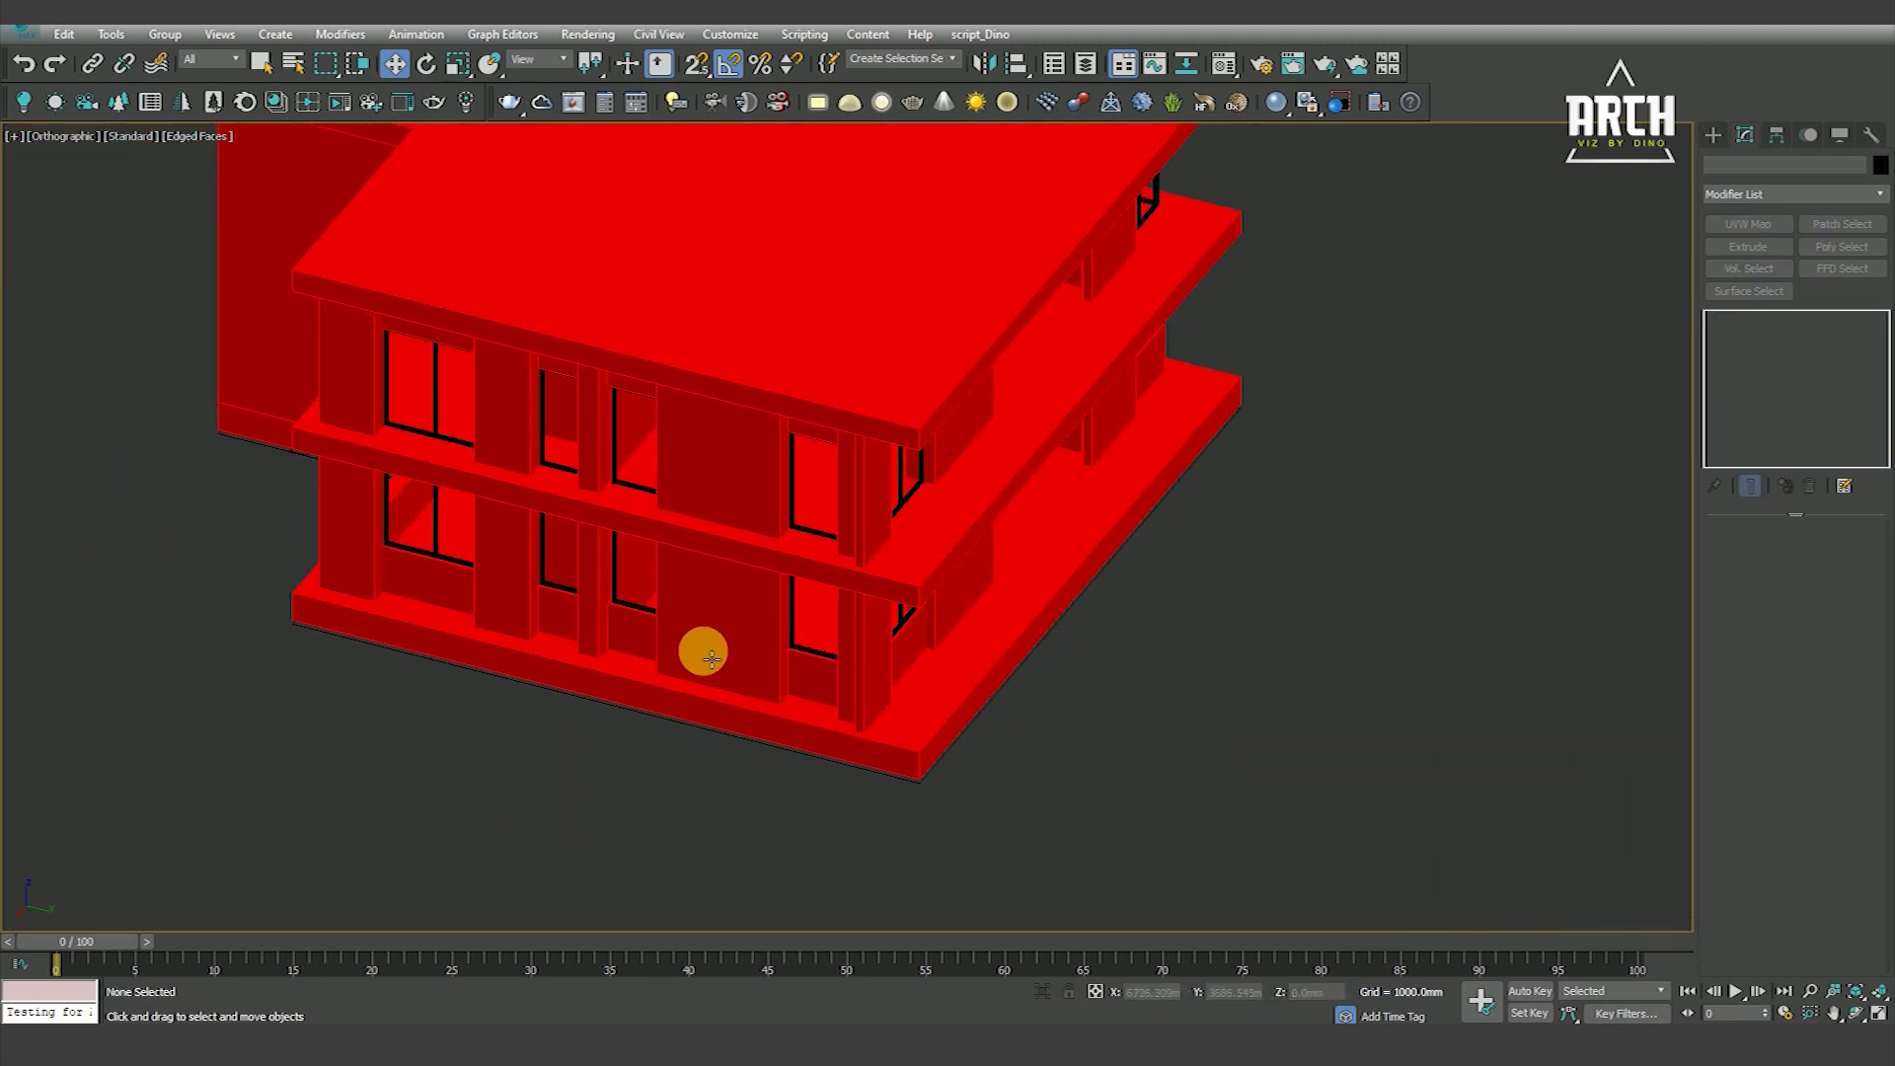
pyautogui.keyDown('alt'); pyautogui.moveTo(661, 588); pyautogui.dragTo(786, 571, button='middle'); pyautogui.keyUp('alt')
pyautogui.scroll(5, 730, 497)
pyautogui.press('F3')
pyautogui.click(681, 452)
pyautogui.rightClick(681, 454)
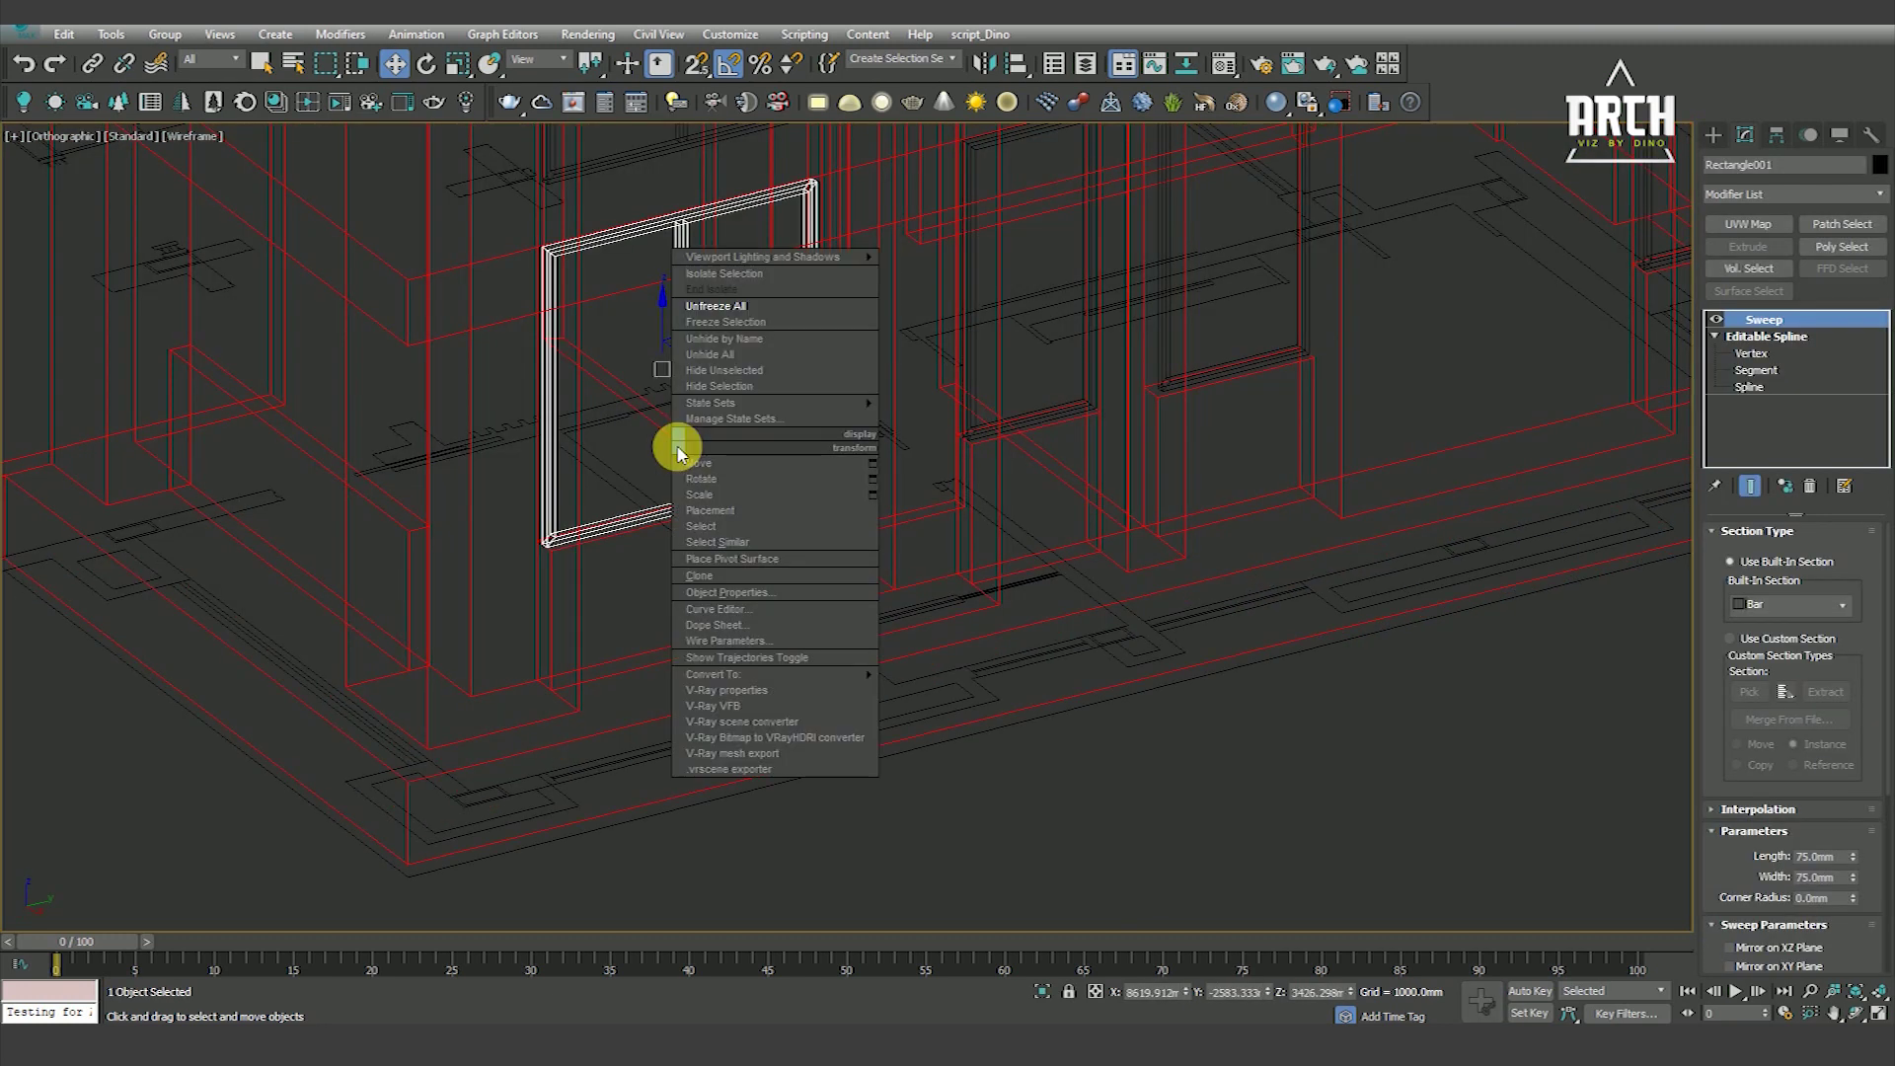
# Select all black window frames by object colour, drop the extra object, and isolate them
pyautogui.click(743, 545)
pyautogui.scroll(-4, 733, 541)
pyautogui.scroll(-3, 757, 552)
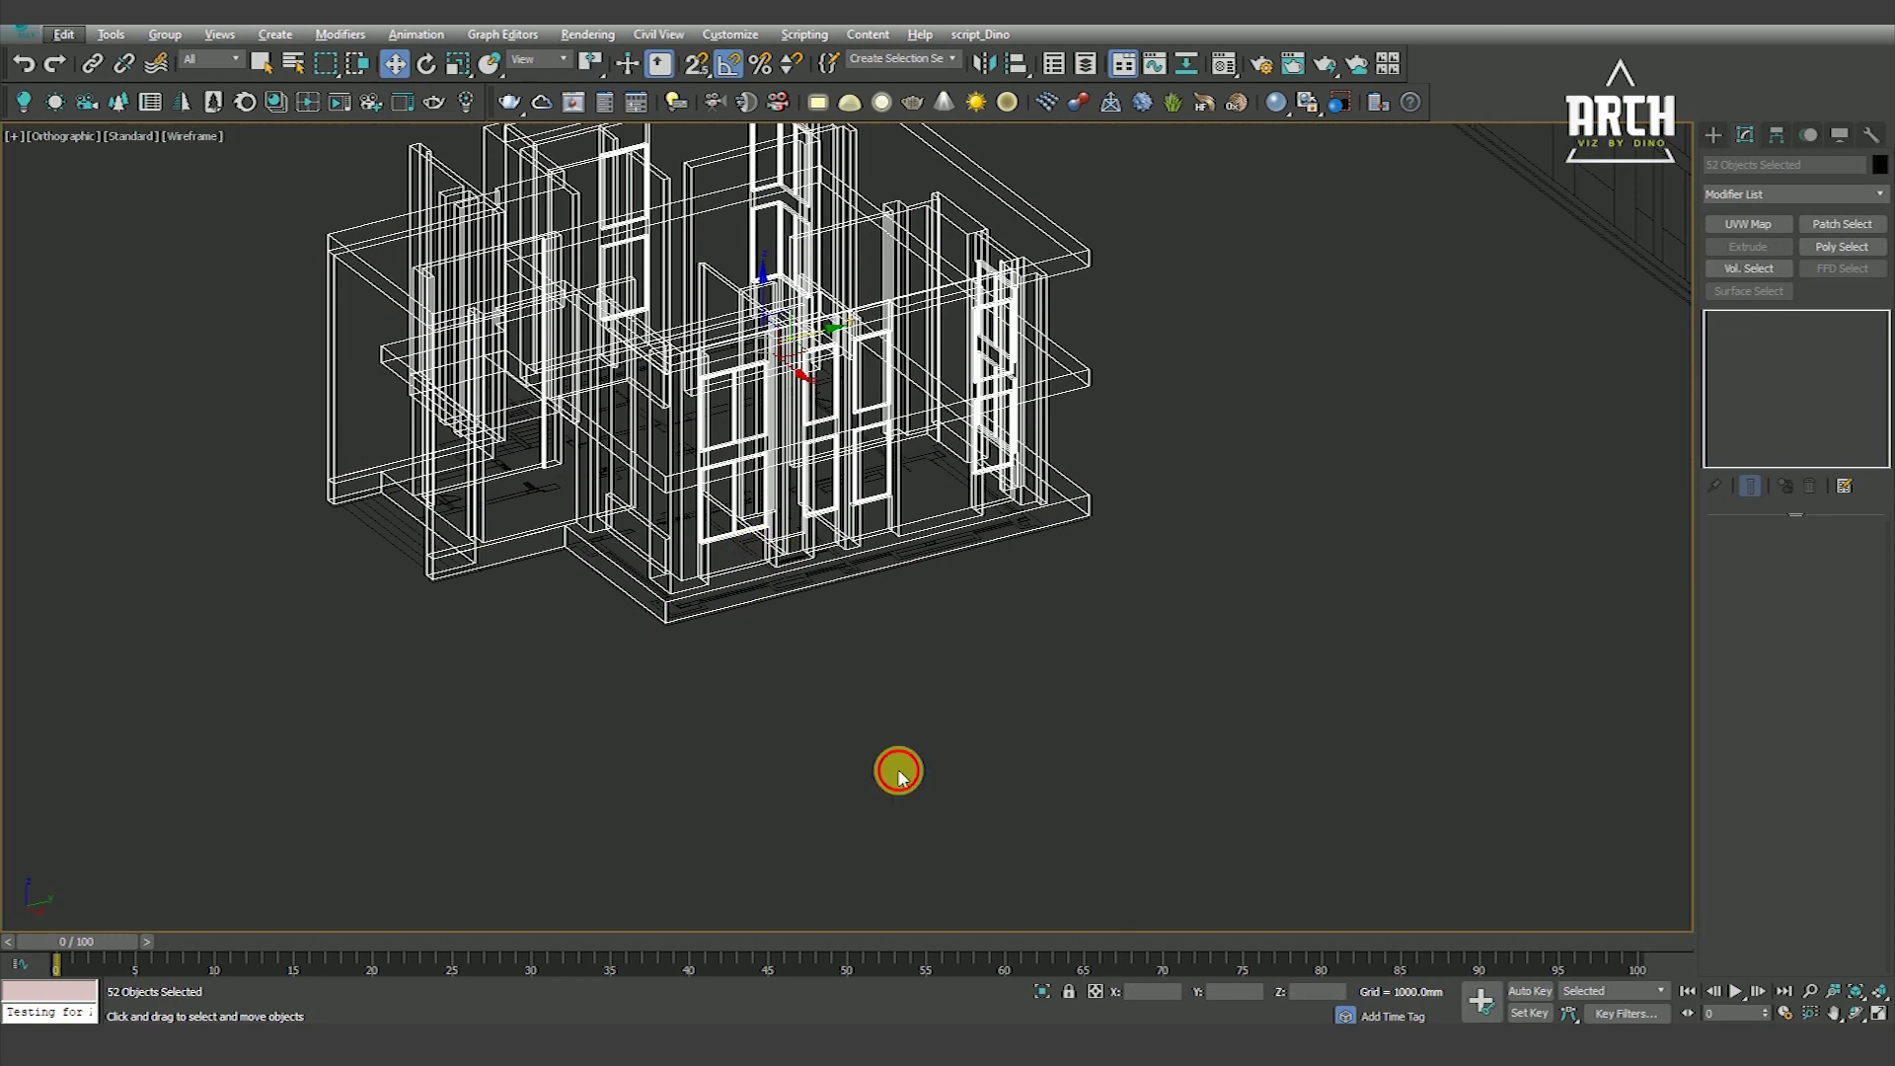
pyautogui.click(898, 772)
pyautogui.scroll(4, 723, 496)
pyautogui.click(747, 498)
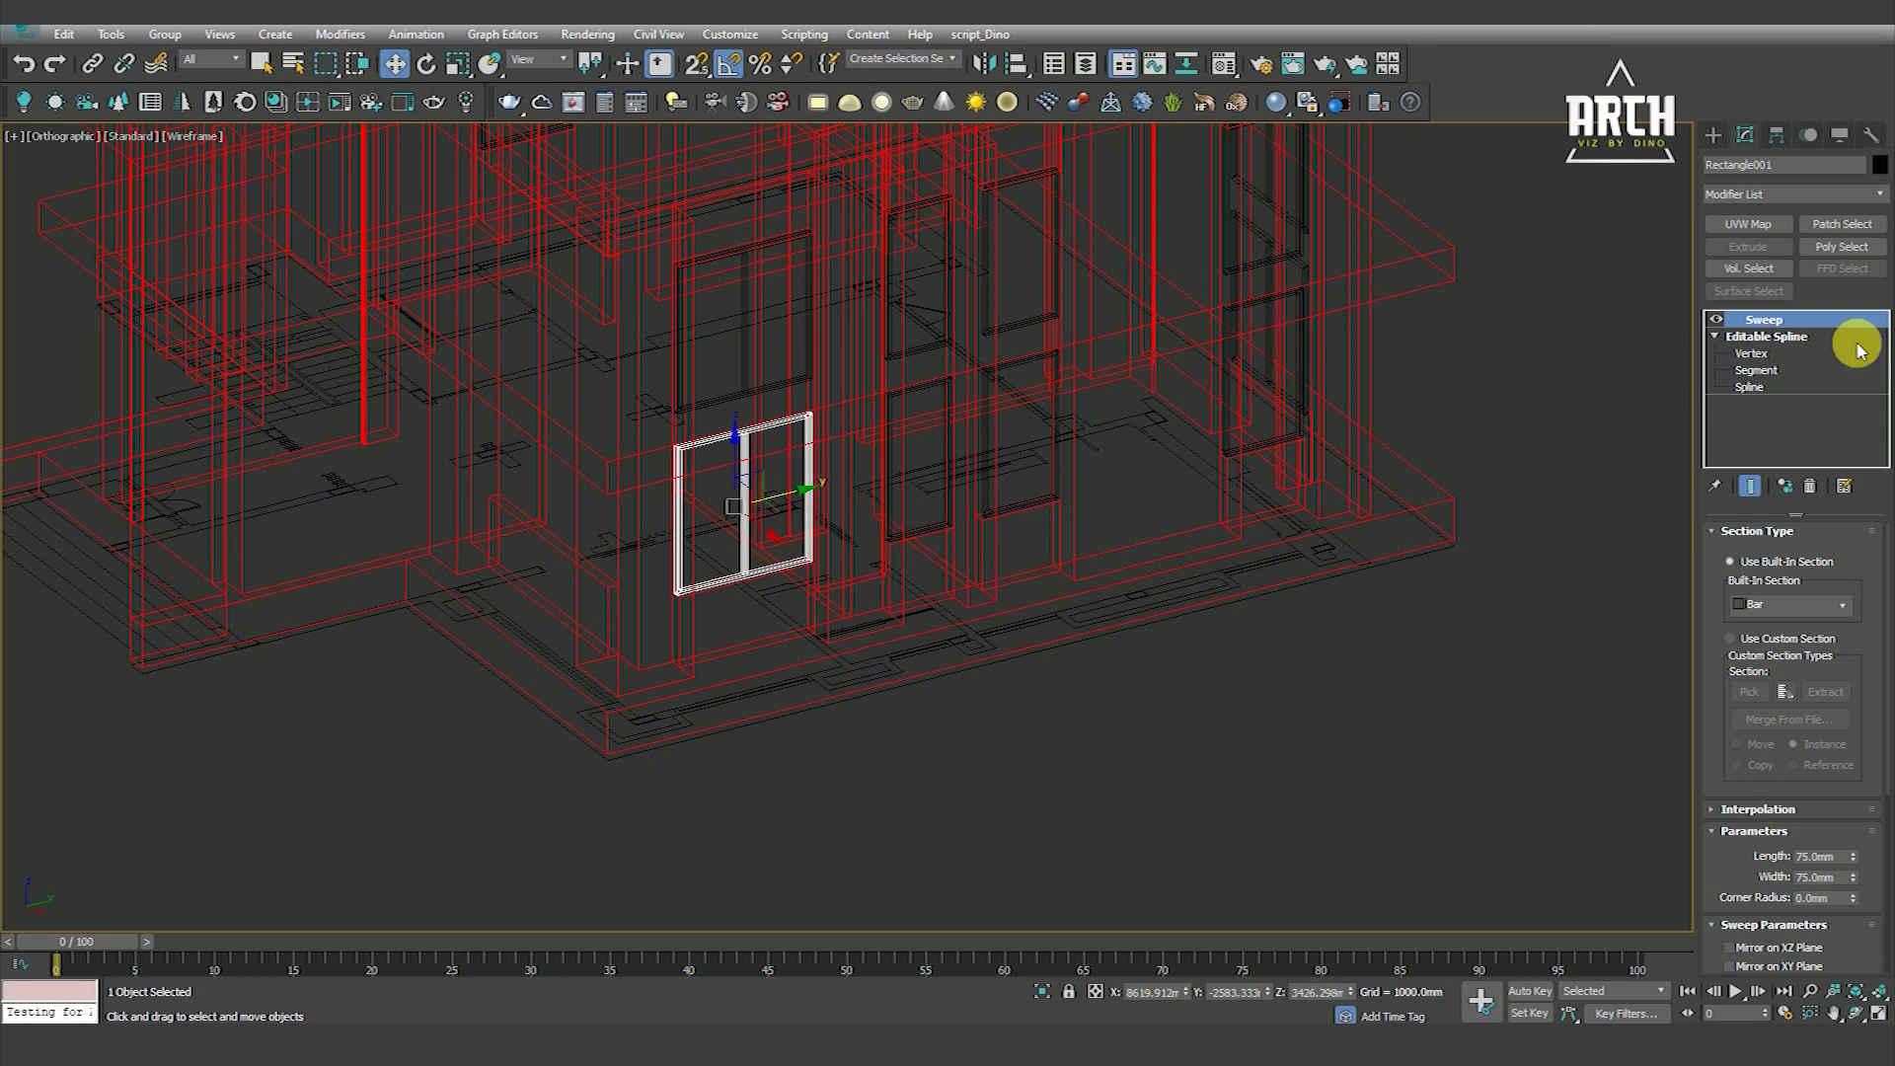
pyautogui.click(1879, 165)
pyautogui.click(1571, 618)
pyautogui.click(326, 553)
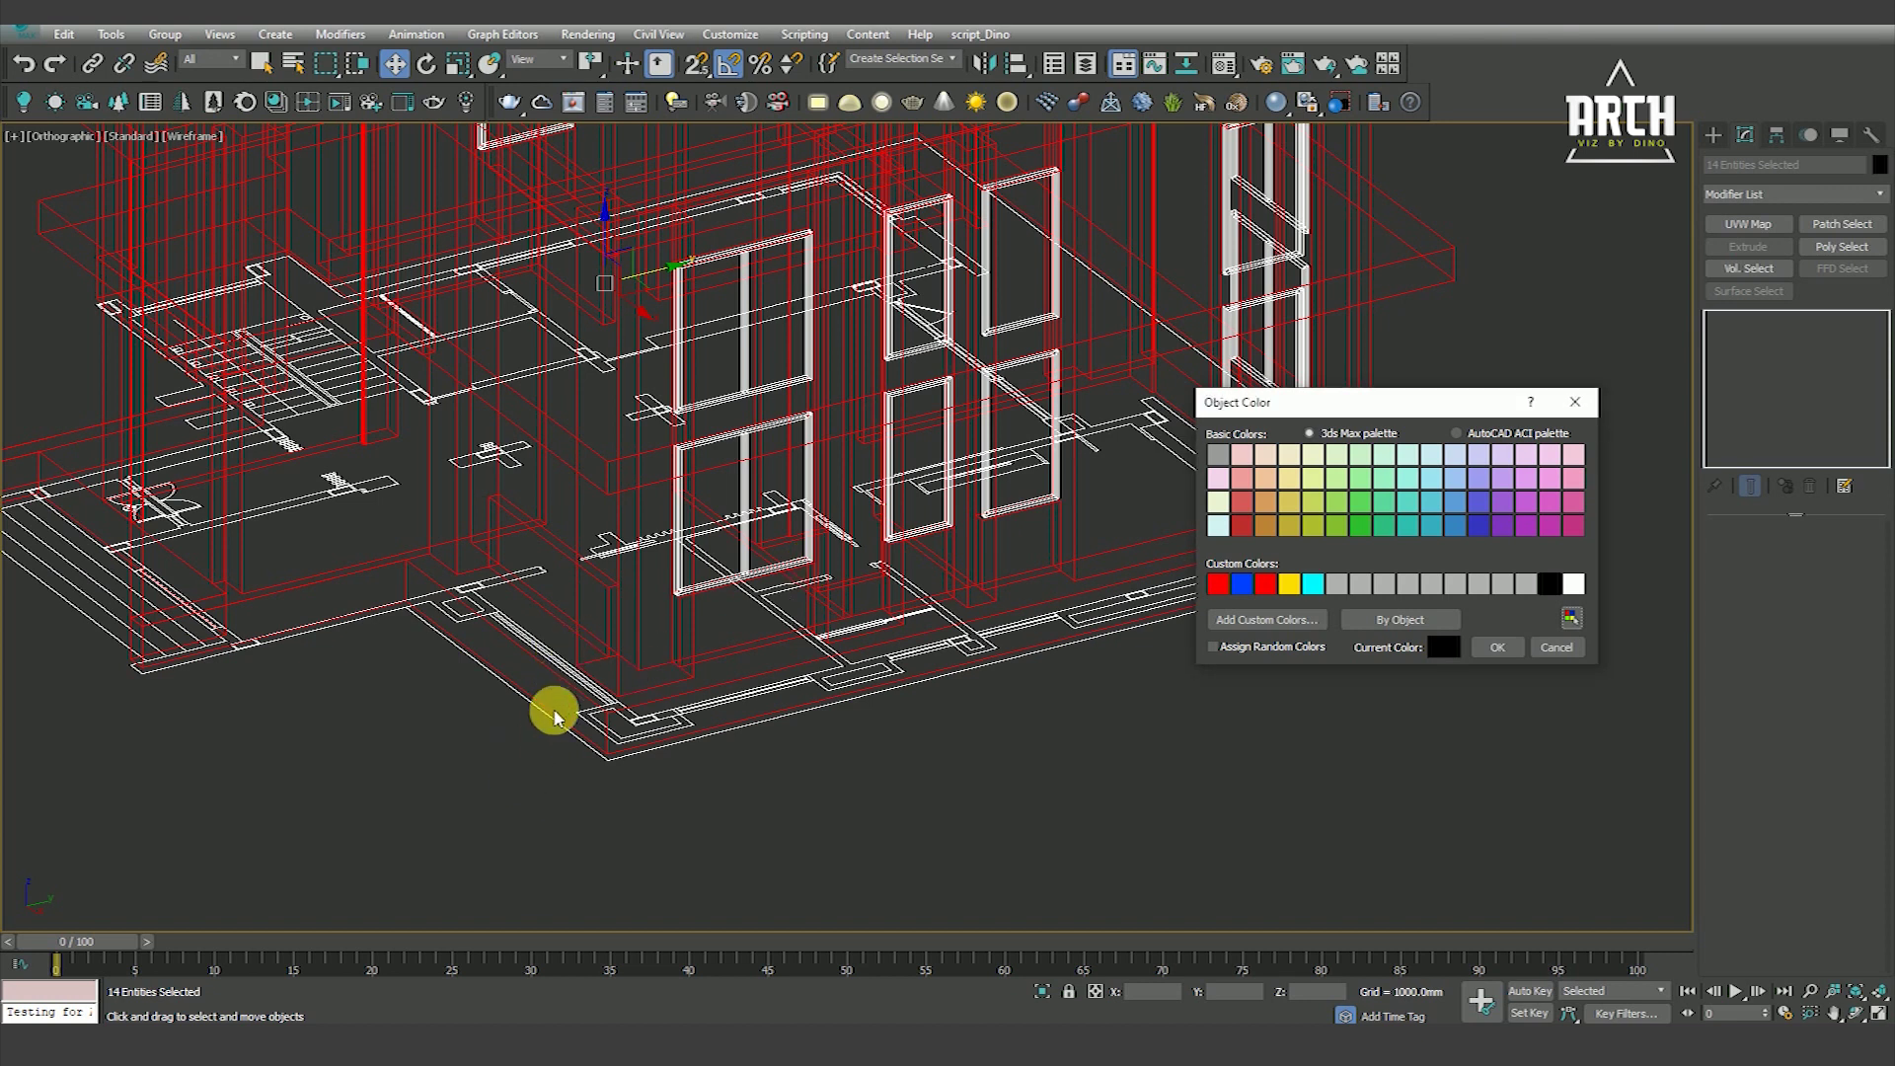
pyautogui.click(1516, 648)
pyautogui.keyDown('alt'); pyautogui.moveTo(393, 783); pyautogui.dragTo(516, 663); pyautogui.keyUp('alt')
pyautogui.hotkey('alt', 'q')
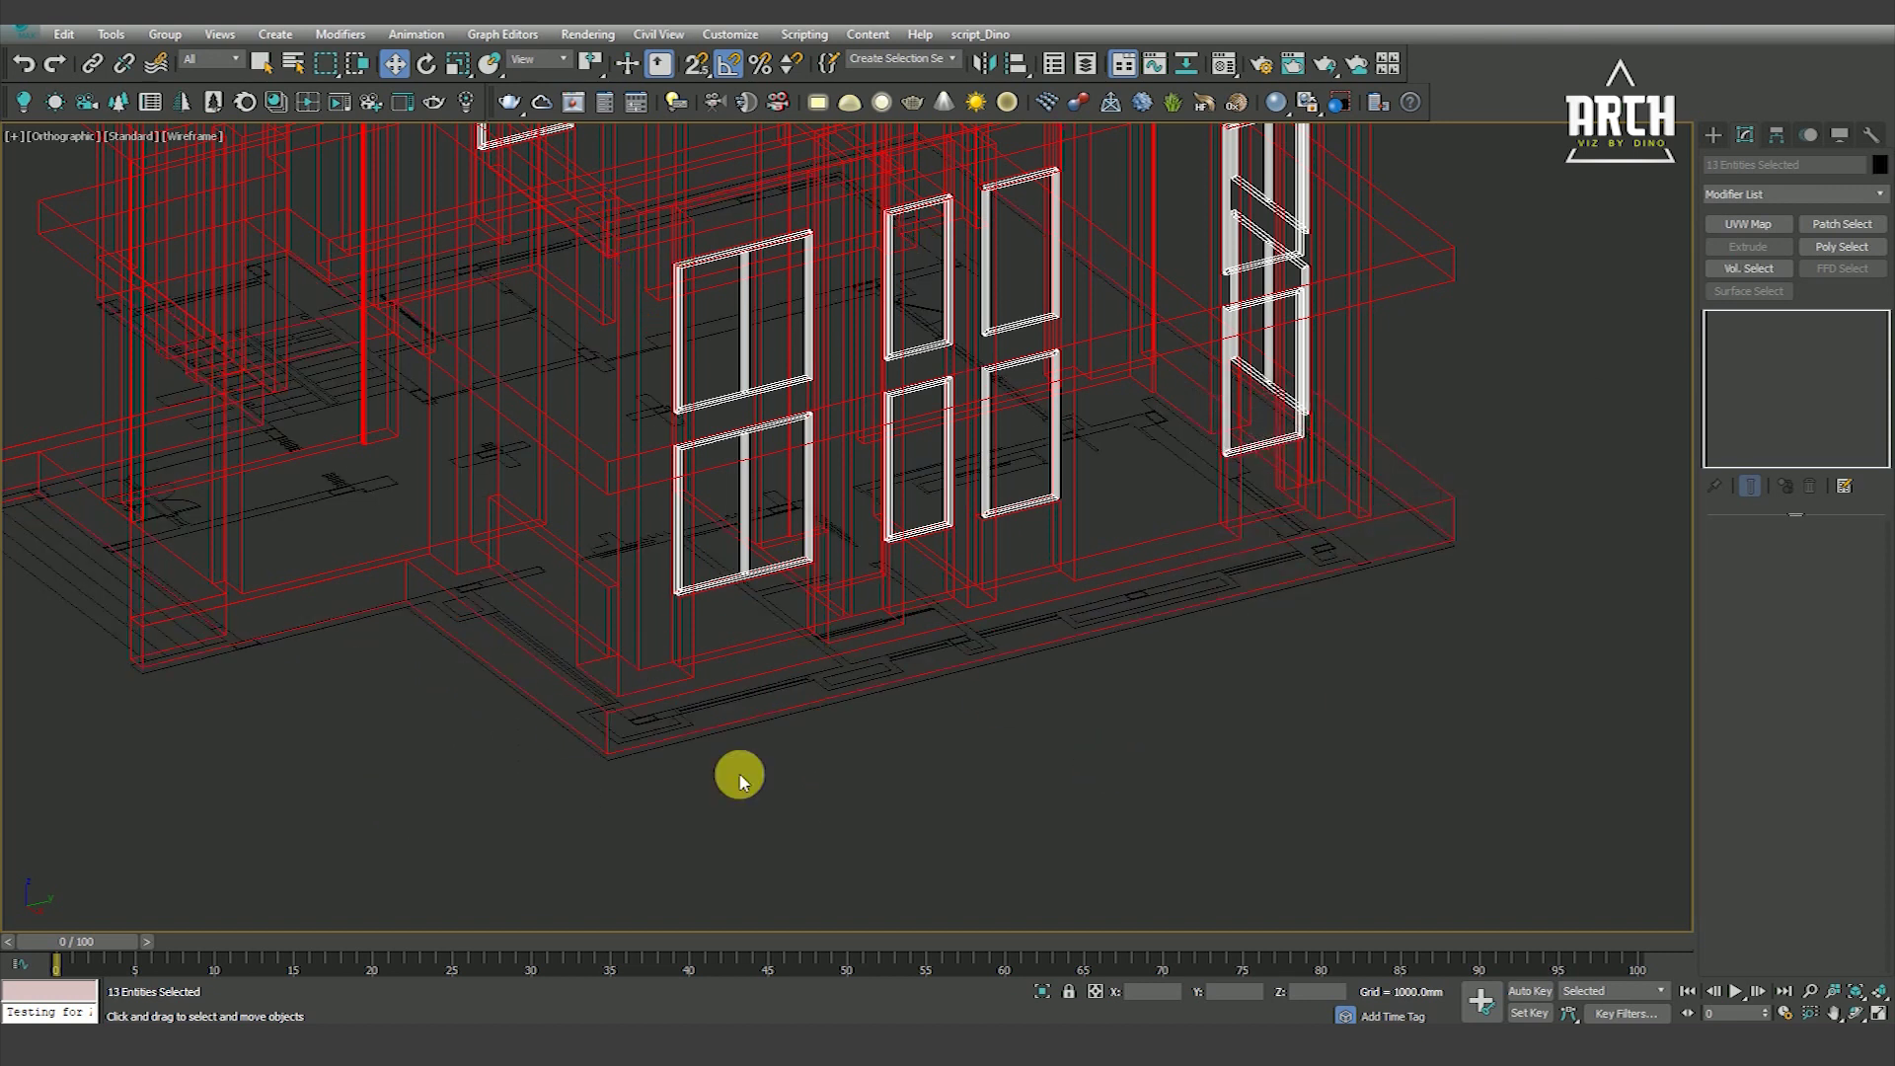
# Pan, zoom and orbit around the isolated frames to view the windows front-on
pyautogui.click(969, 671)
pyautogui.press('F3')
pyautogui.press('F3')
pyautogui.moveTo(618, 701); pyautogui.dragTo(990, 538, button='middle')
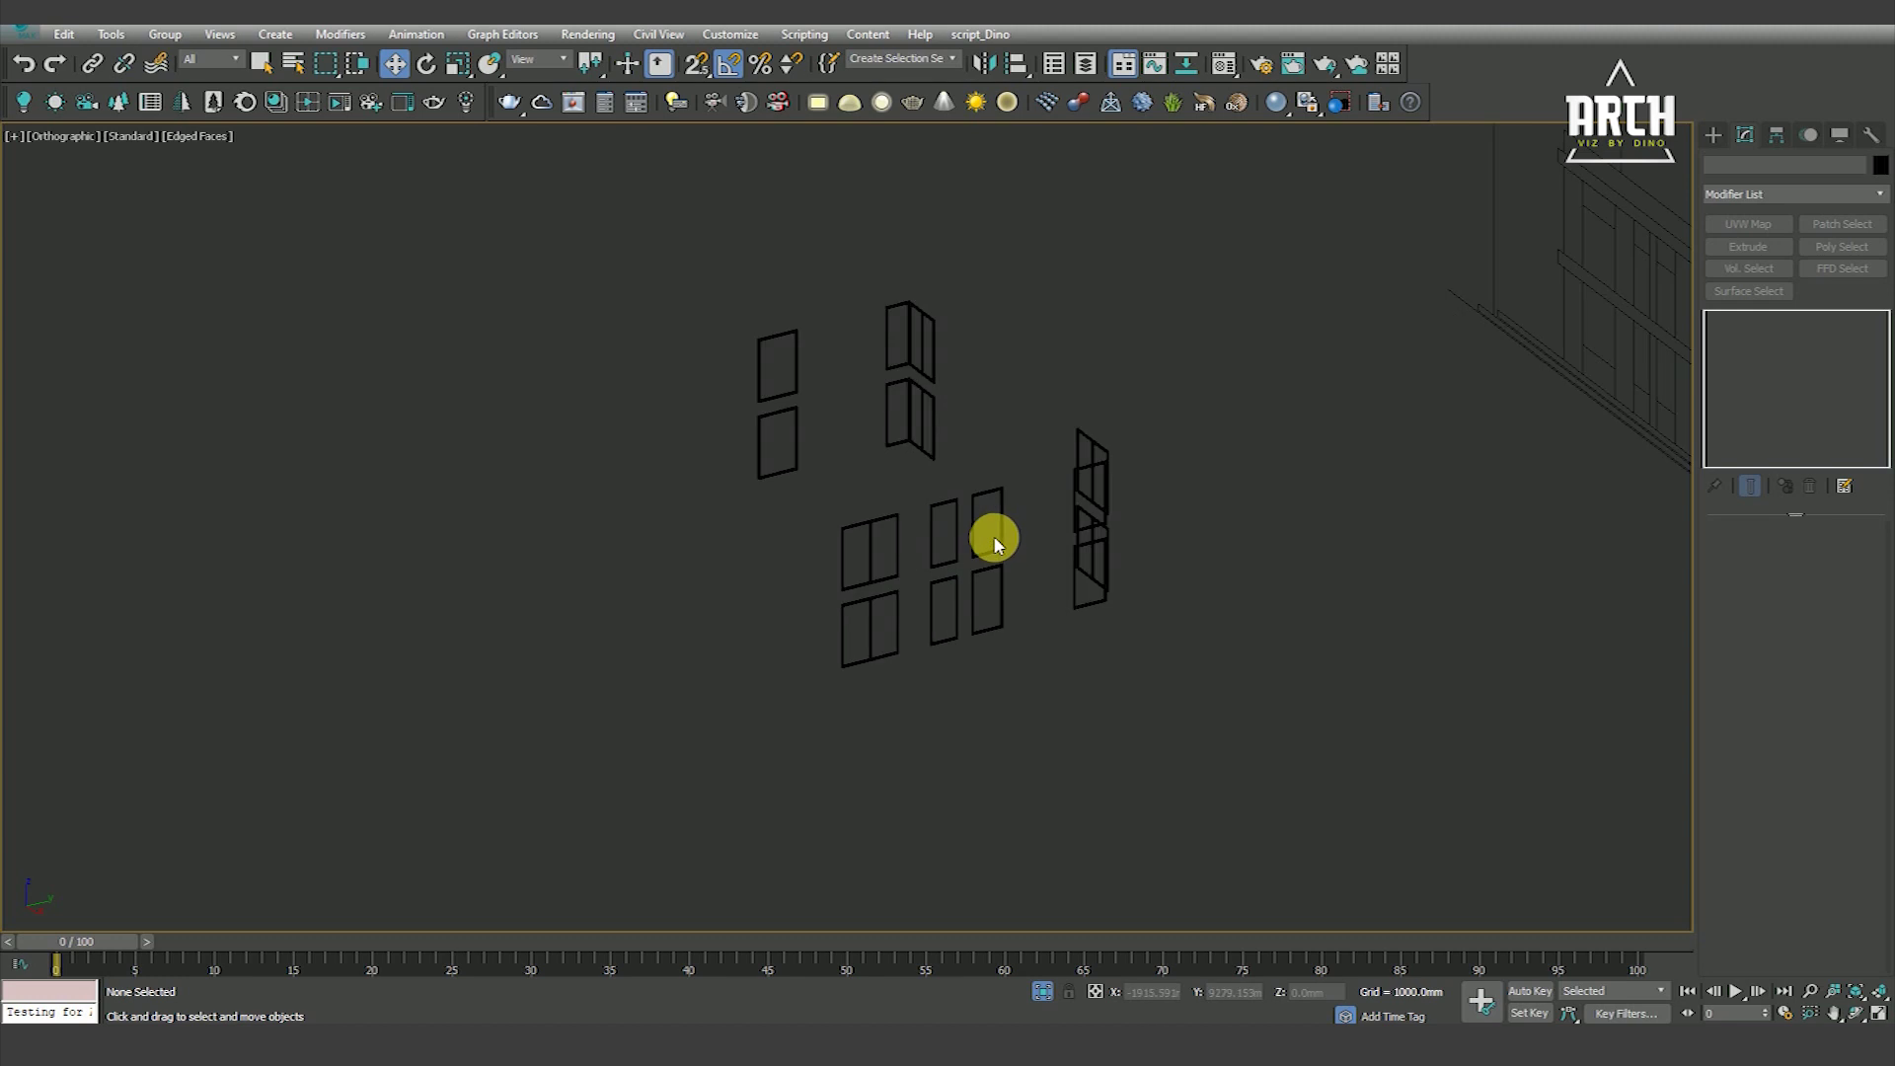
pyautogui.scroll(-2, 990, 538)
pyautogui.moveTo(1229, 760); pyautogui.dragTo(1229, 760)
pyautogui.press('z')
pyautogui.click(1057, 618)
pyautogui.keyDown('alt'); pyautogui.moveTo(1019, 592); pyautogui.dragTo(1212, 501, button='middle'); pyautogui.keyUp('alt')
pyautogui.scroll(5, 1036, 582)
# Select the three single window frames using the front and left views
pyautogui.press('F3')
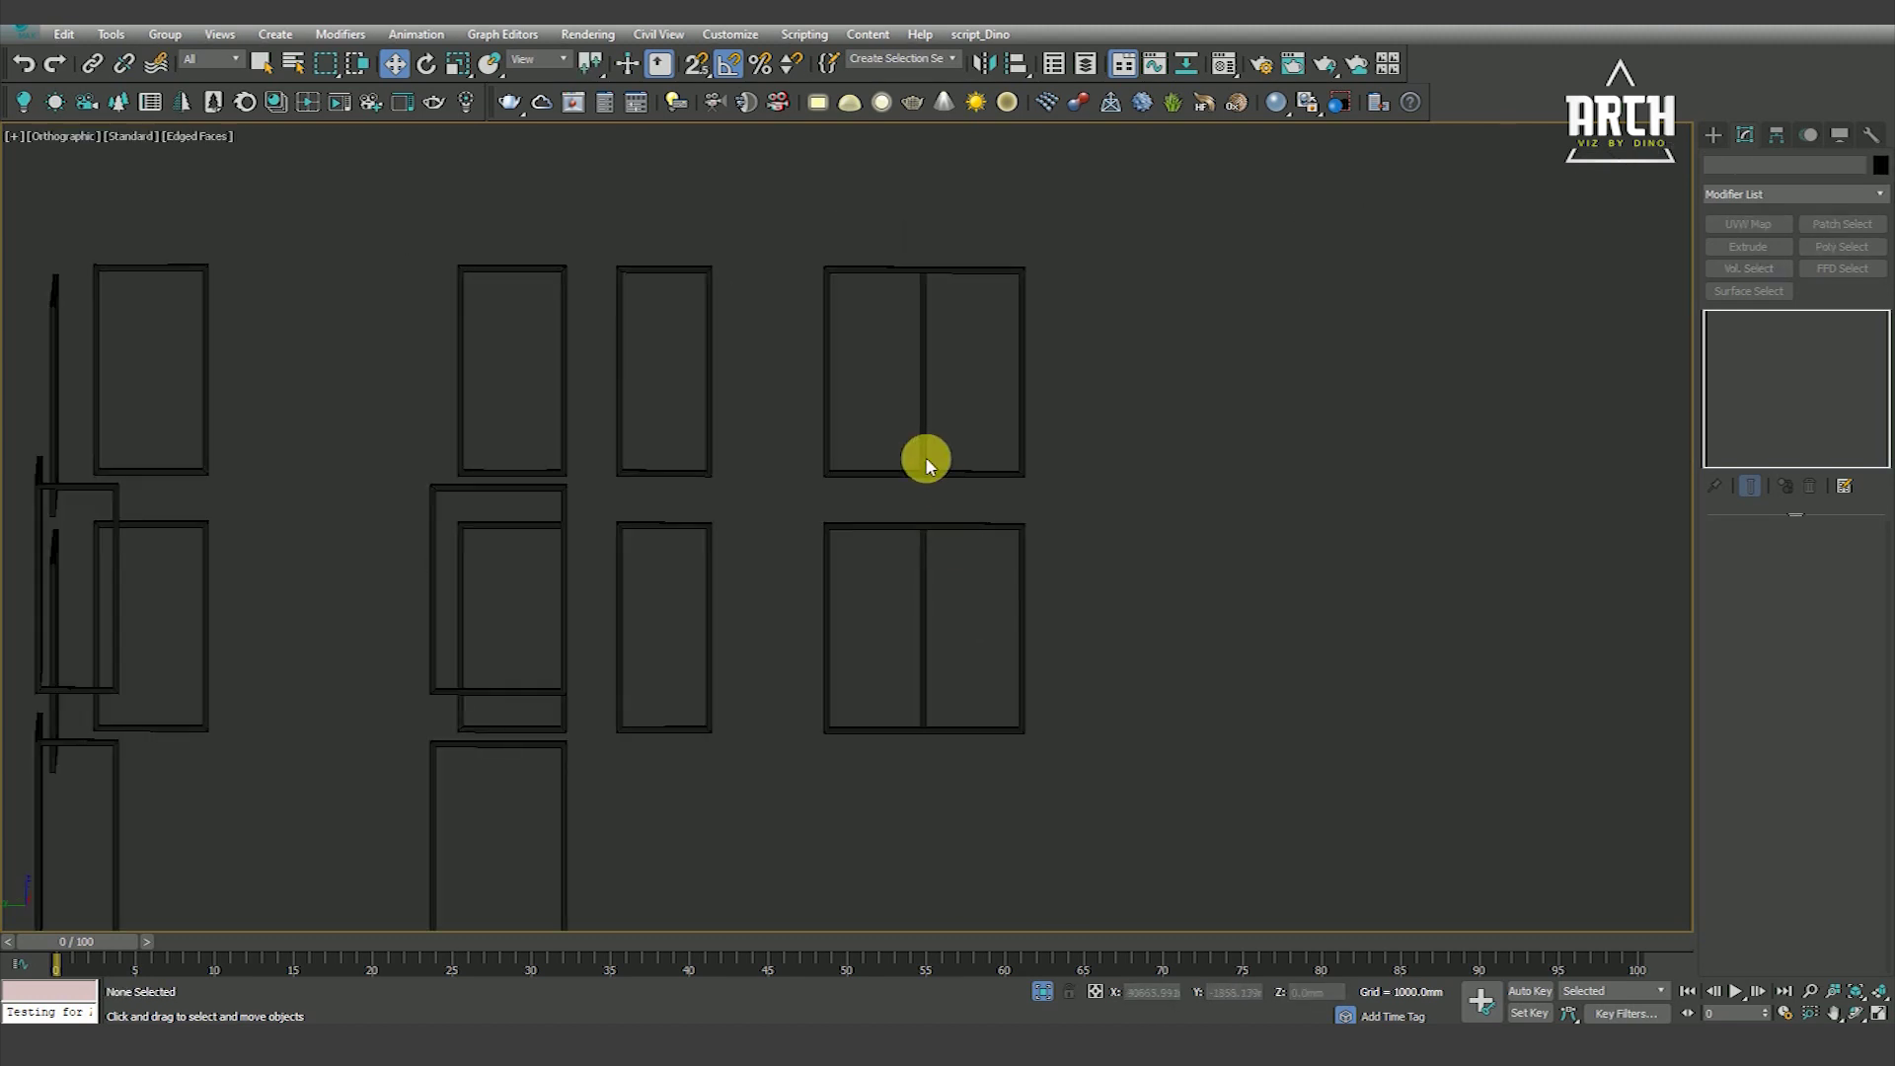
pyautogui.click(930, 481)
pyautogui.press('f')
pyautogui.press('l')
pyautogui.press('F3')
pyautogui.press('z')
pyautogui.scroll(-5, 926, 513)
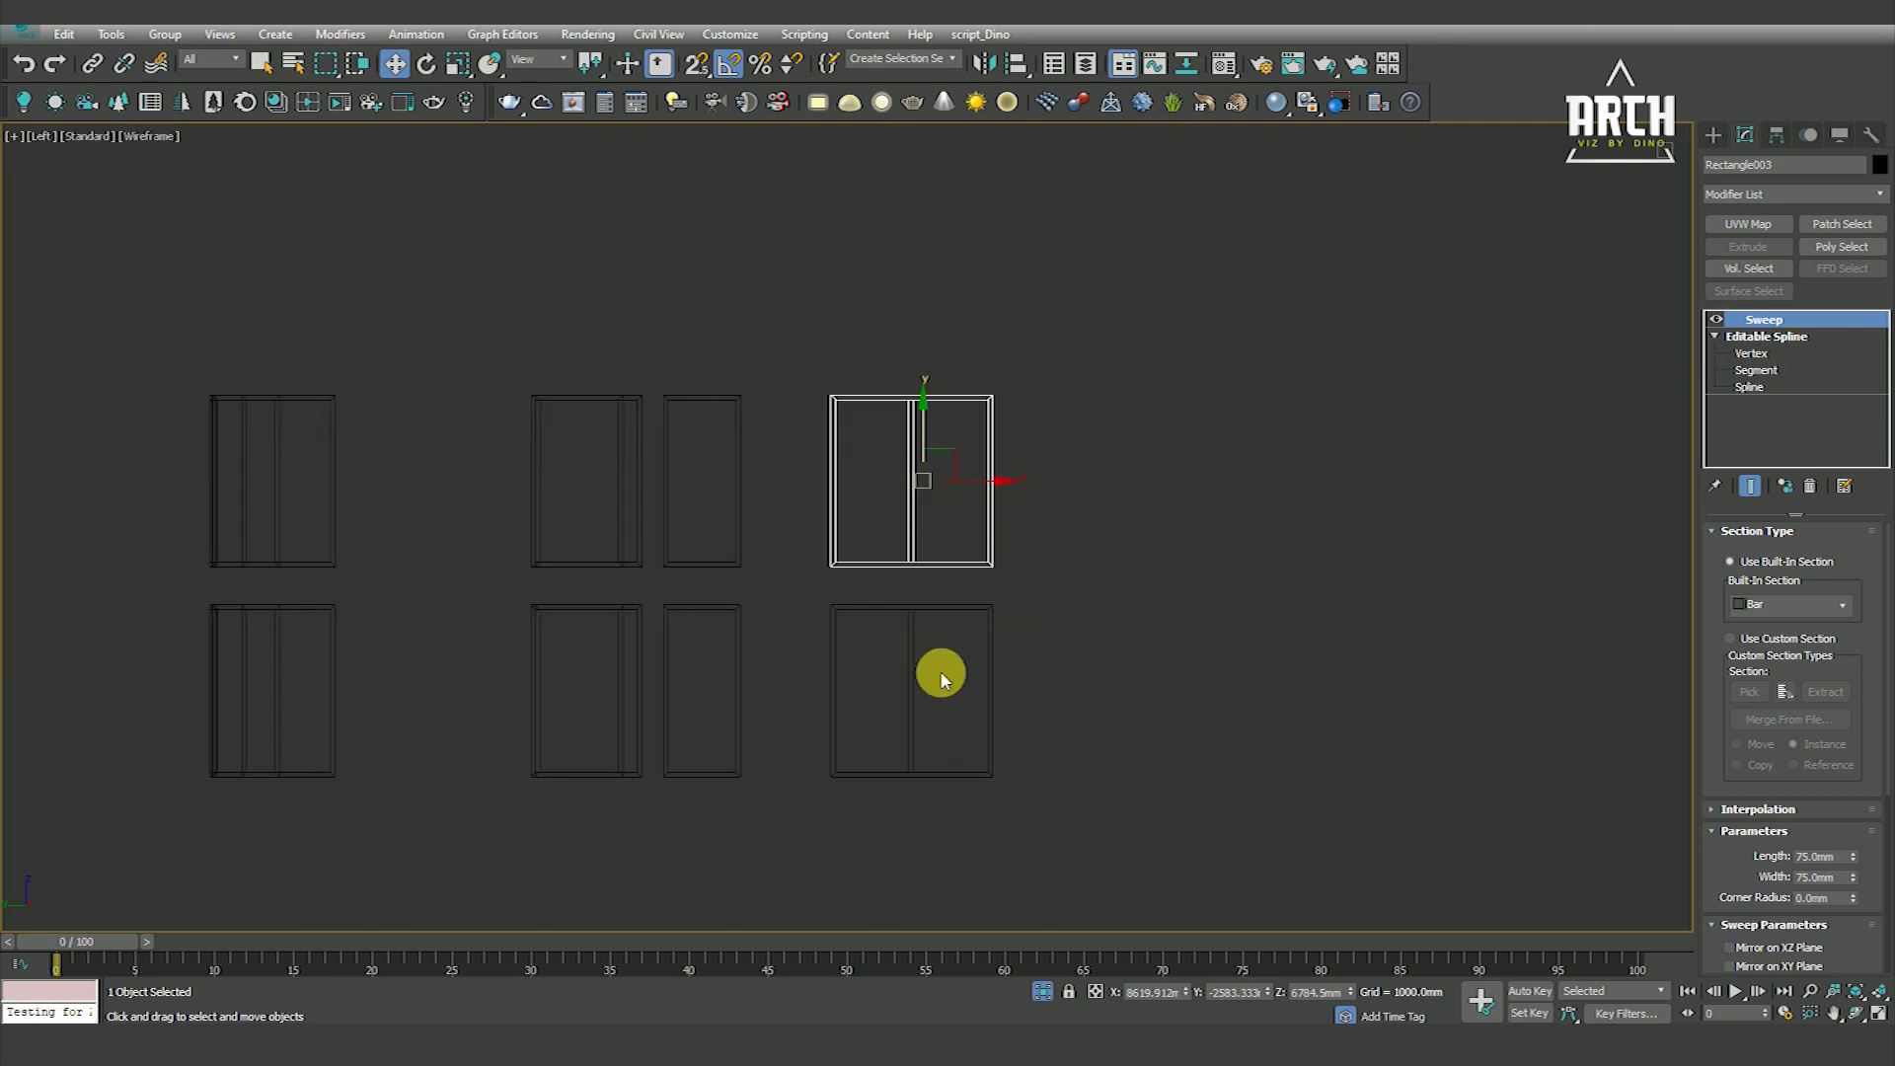
pyautogui.click(913, 645)
pyautogui.moveTo(760, 688); pyautogui.dragTo(933, 568, button='middle')
pyautogui.click(932, 567)
pyautogui.scroll(-2, 935, 567)
pyautogui.moveTo(827, 632)
pyautogui.keyDown('alt'); pyautogui.mouseDown(button='middle')
pyautogui.moveTo(935, 668)
pyautogui.moveTo(1132, 668)
pyautogui.moveTo(1054, 668)
pyautogui.mouseUp(button='middle'); pyautogui.keyUp('alt')
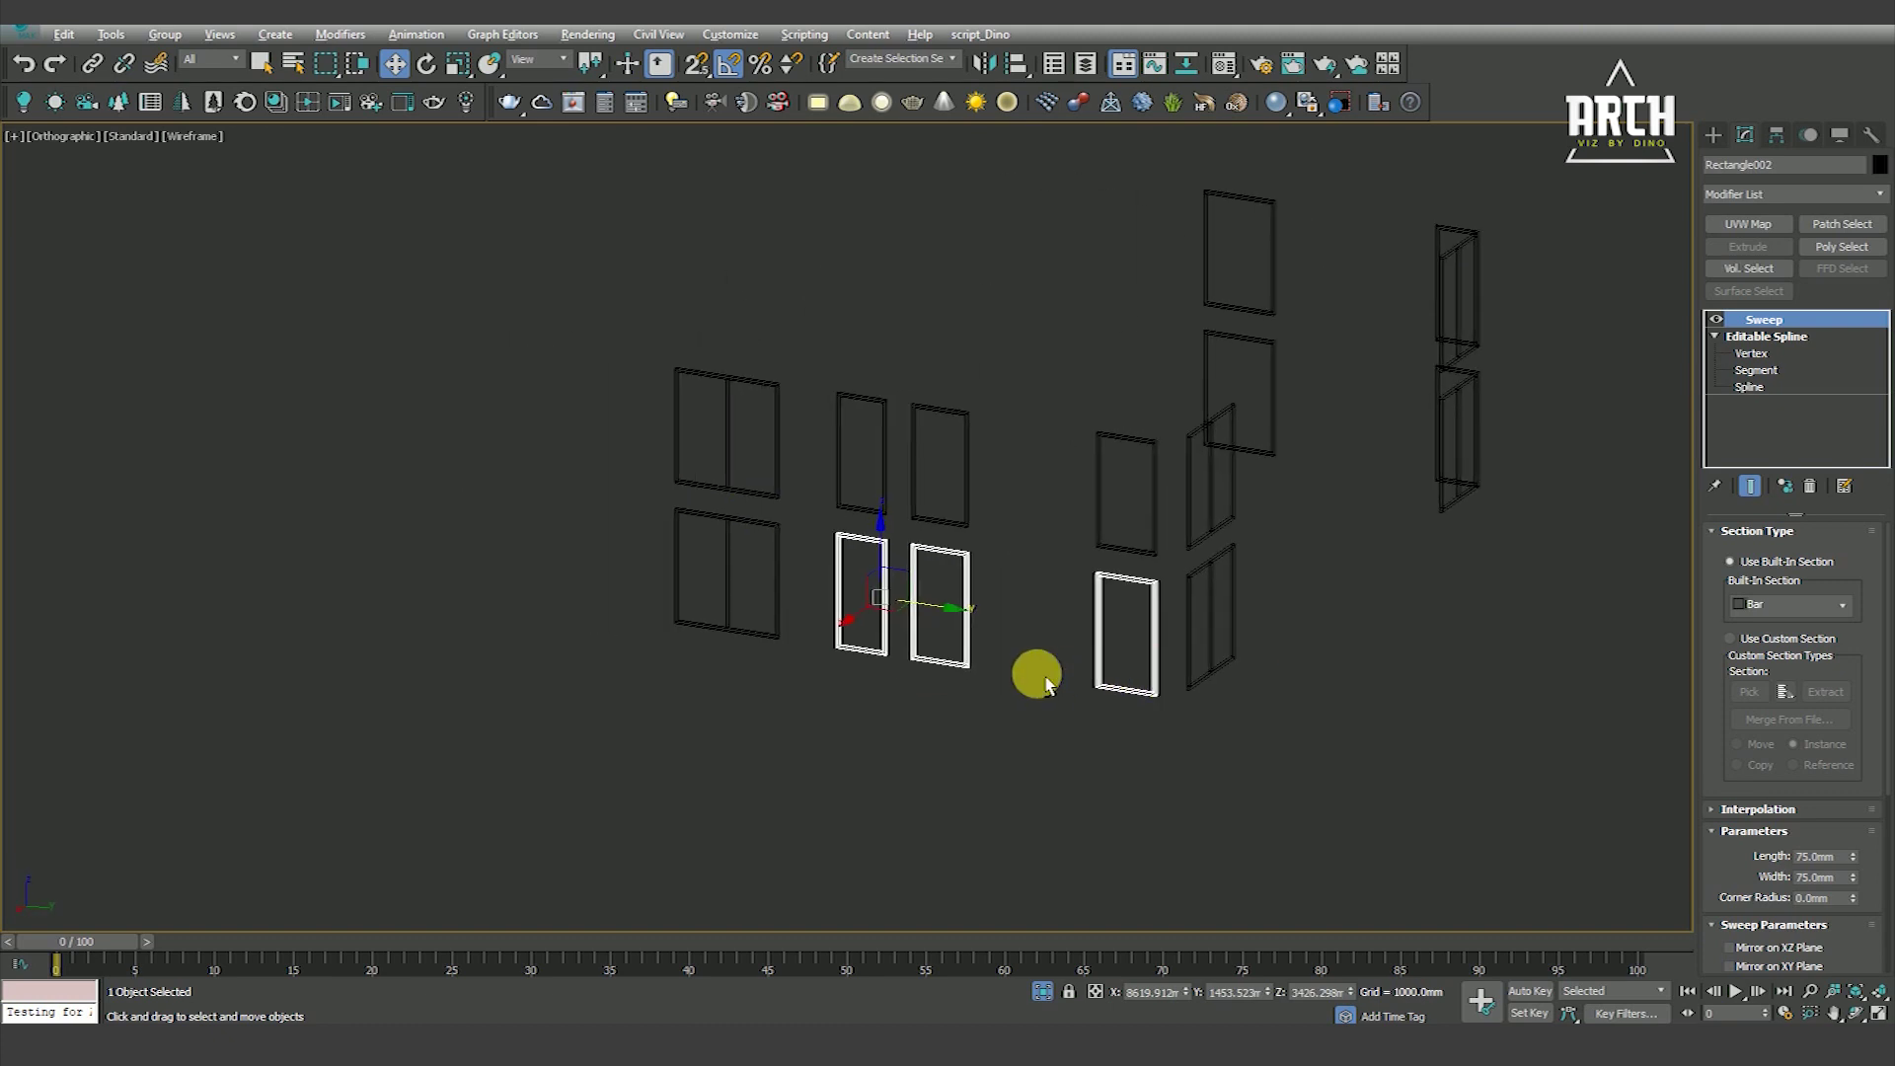
# Clone the three selected frames as copies, remove their Sweep, and extrude them 5 mm
pyautogui.scroll(3, 1057, 646)
pyautogui.rightClick(1036, 552)
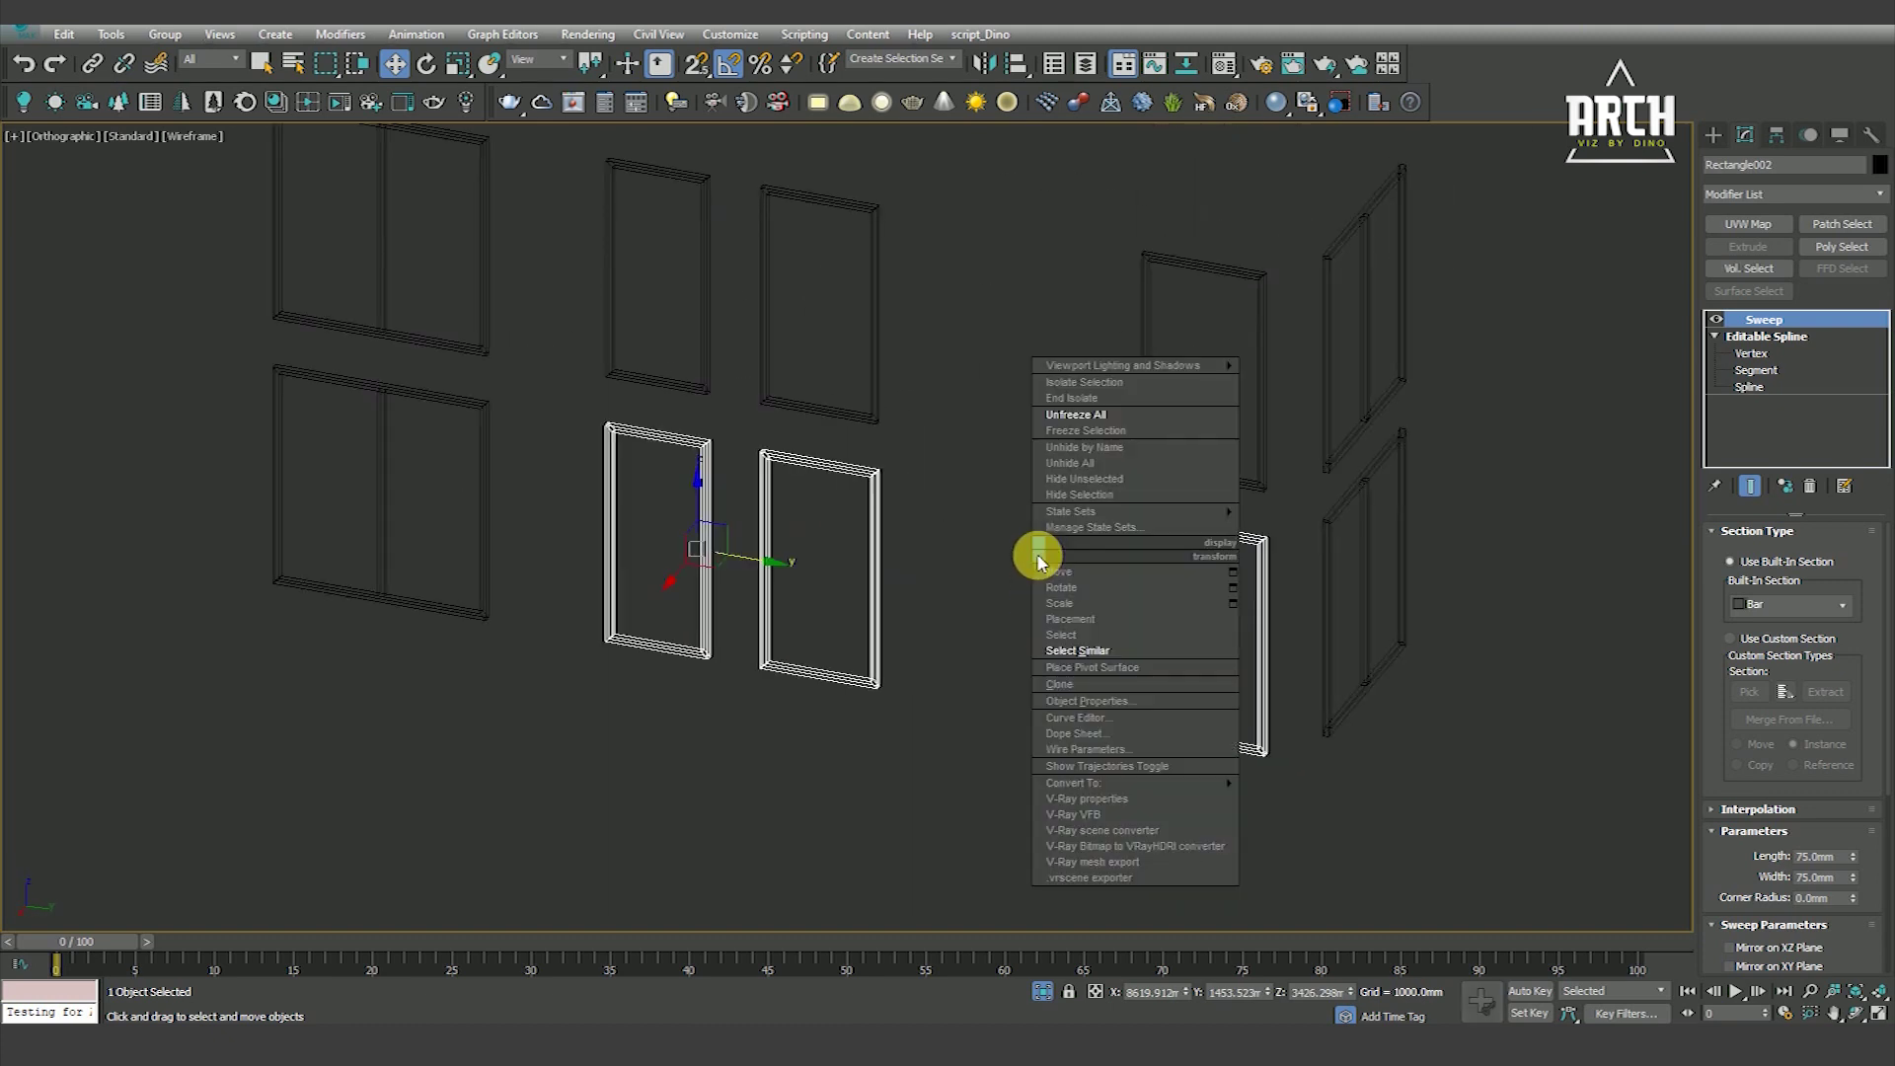
pyautogui.click(1061, 684)
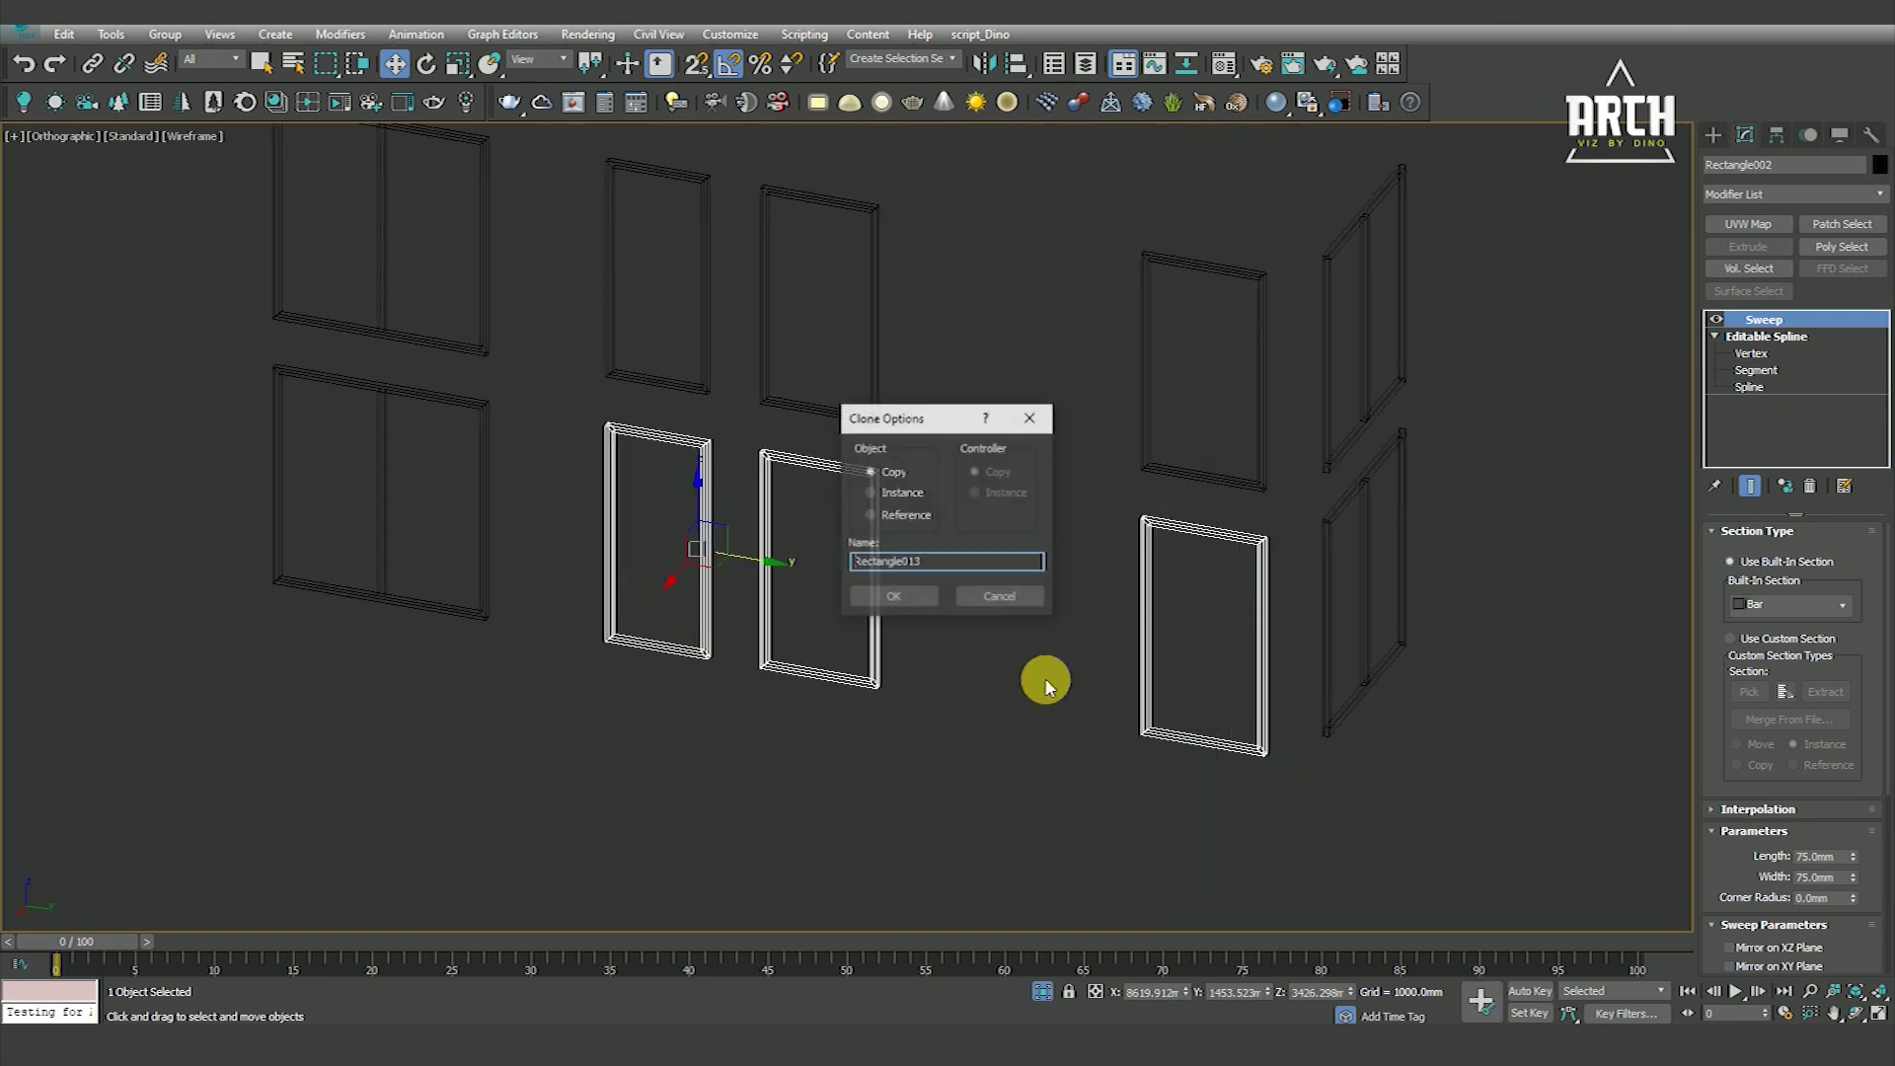
pyautogui.click(891, 599)
pyautogui.click(1812, 488)
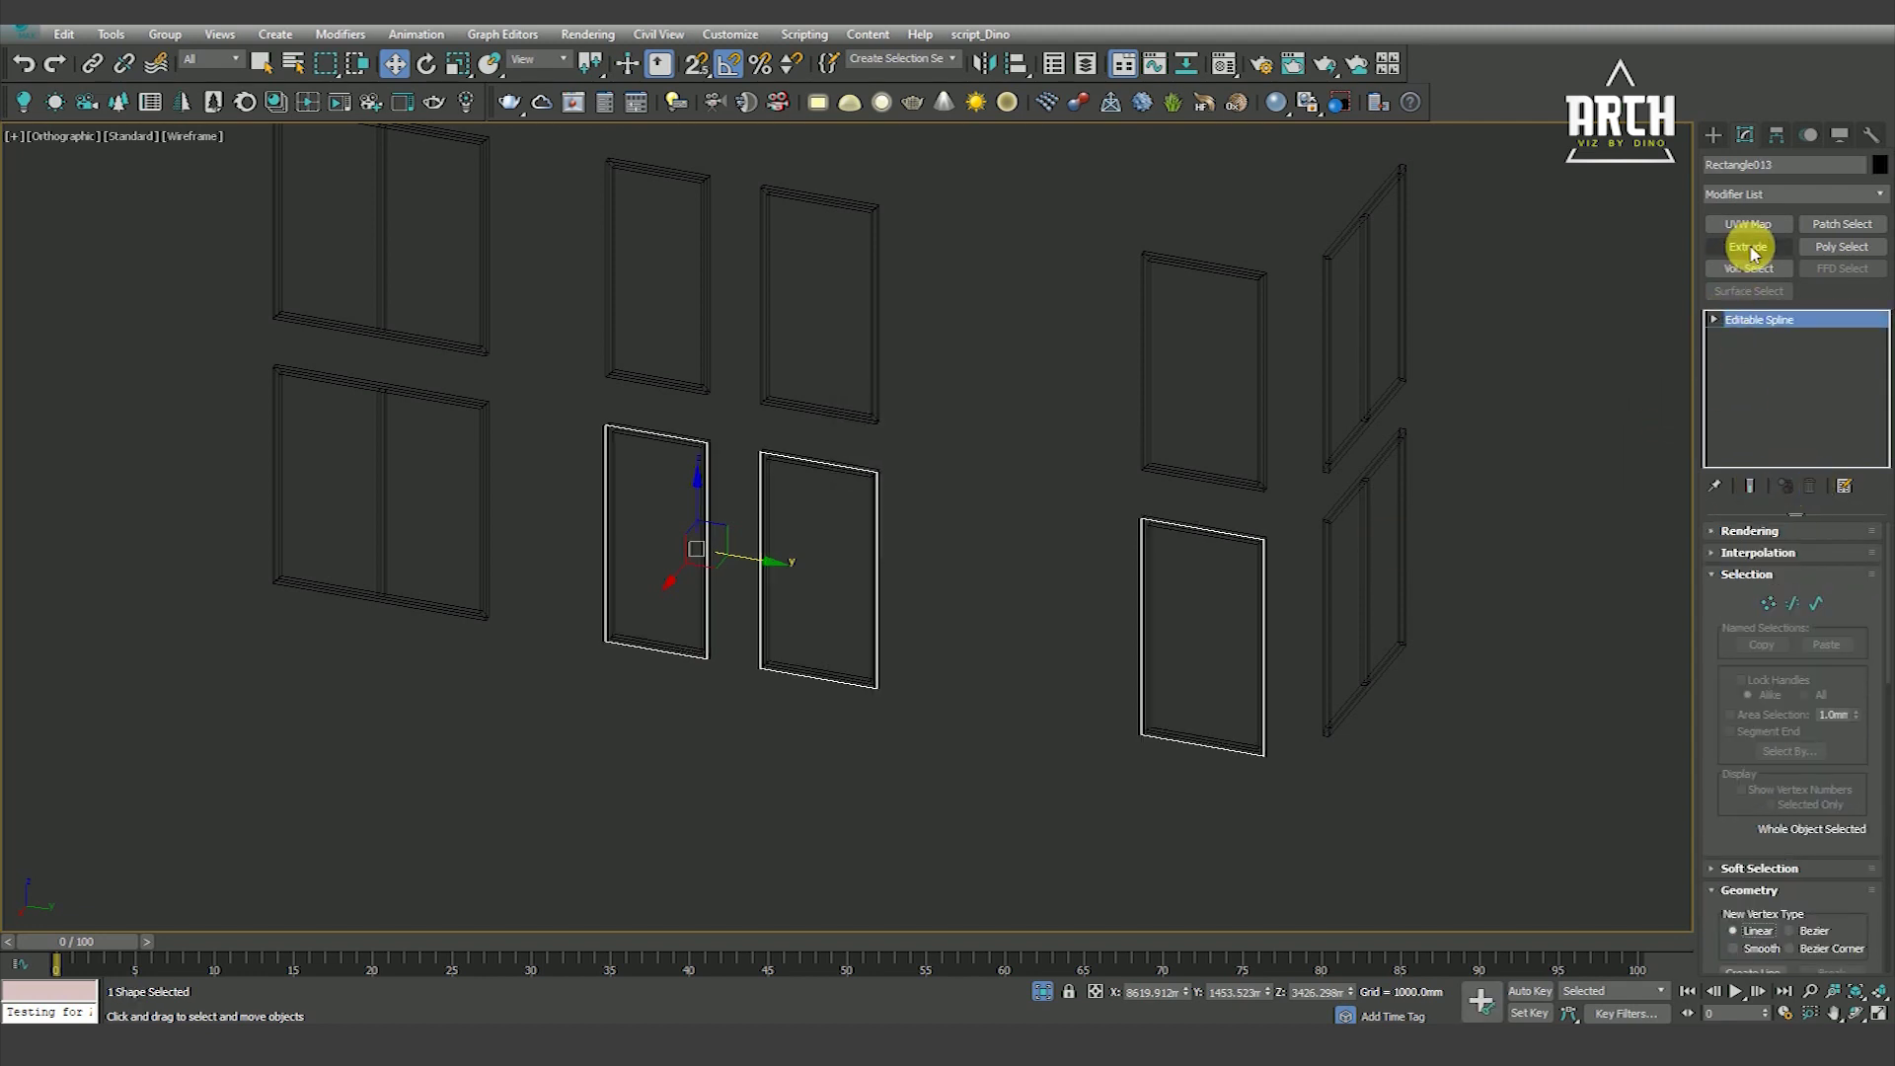
pyautogui.click(1751, 249)
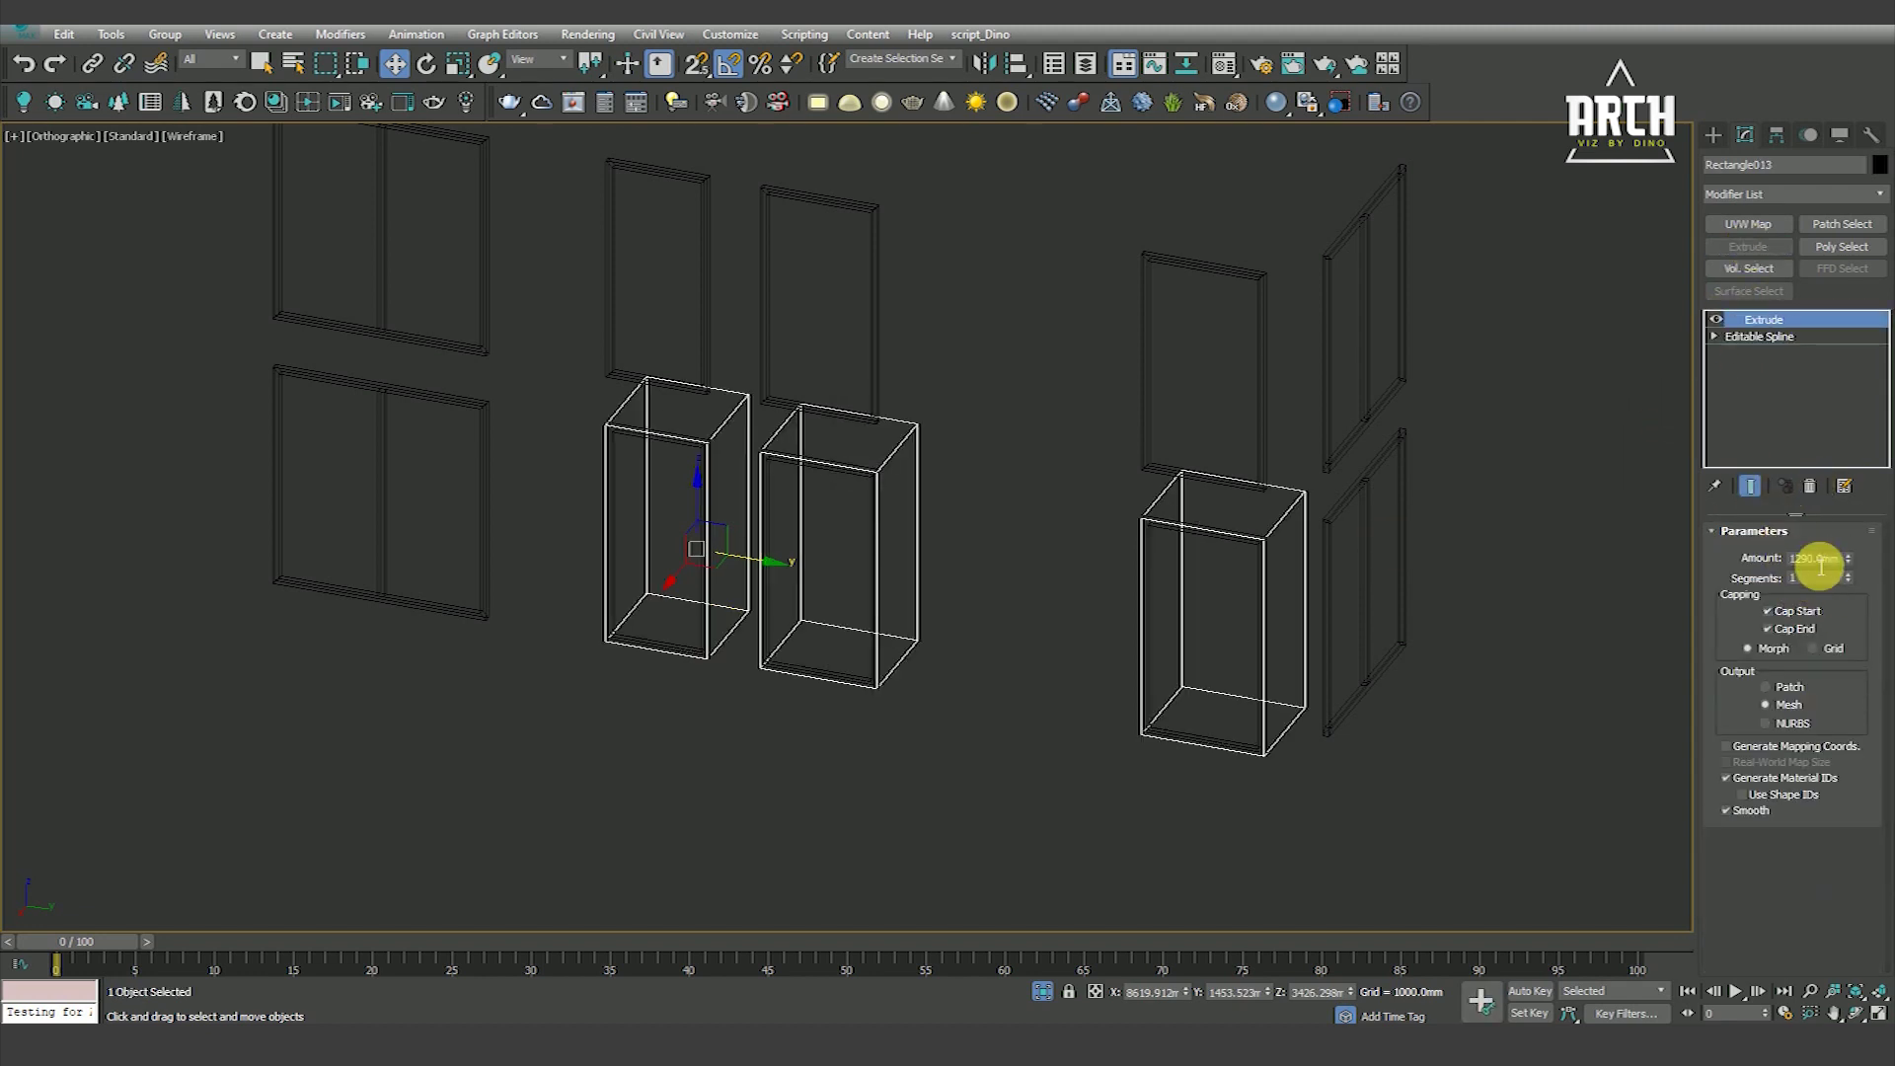
pyautogui.press('Return')
# Set the new 5 mm panes' object colour to blue
pyautogui.scroll(8, 884, 537)
pyautogui.press('F3')
pyautogui.press('F4')
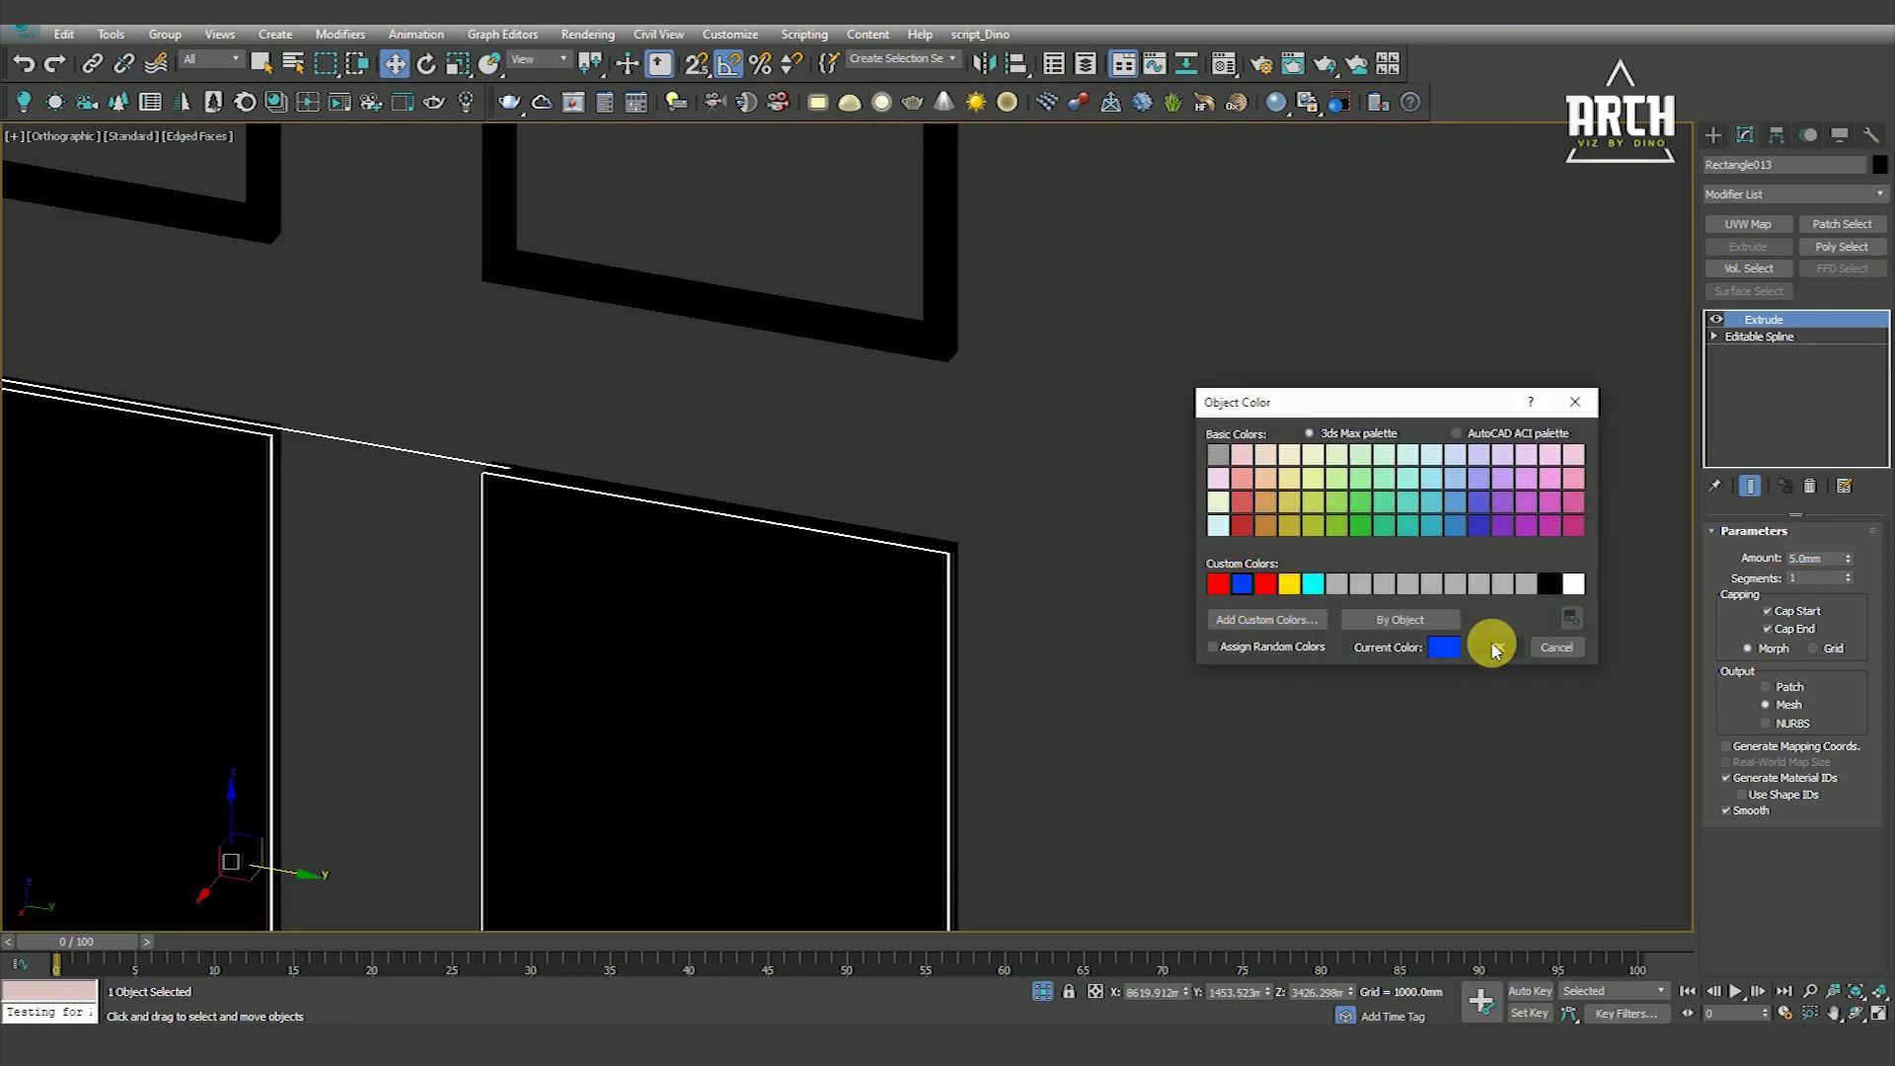
pyautogui.click(1495, 648)
pyautogui.scroll(-5, 868, 622)
pyautogui.press('t')
pyautogui.press('F3')
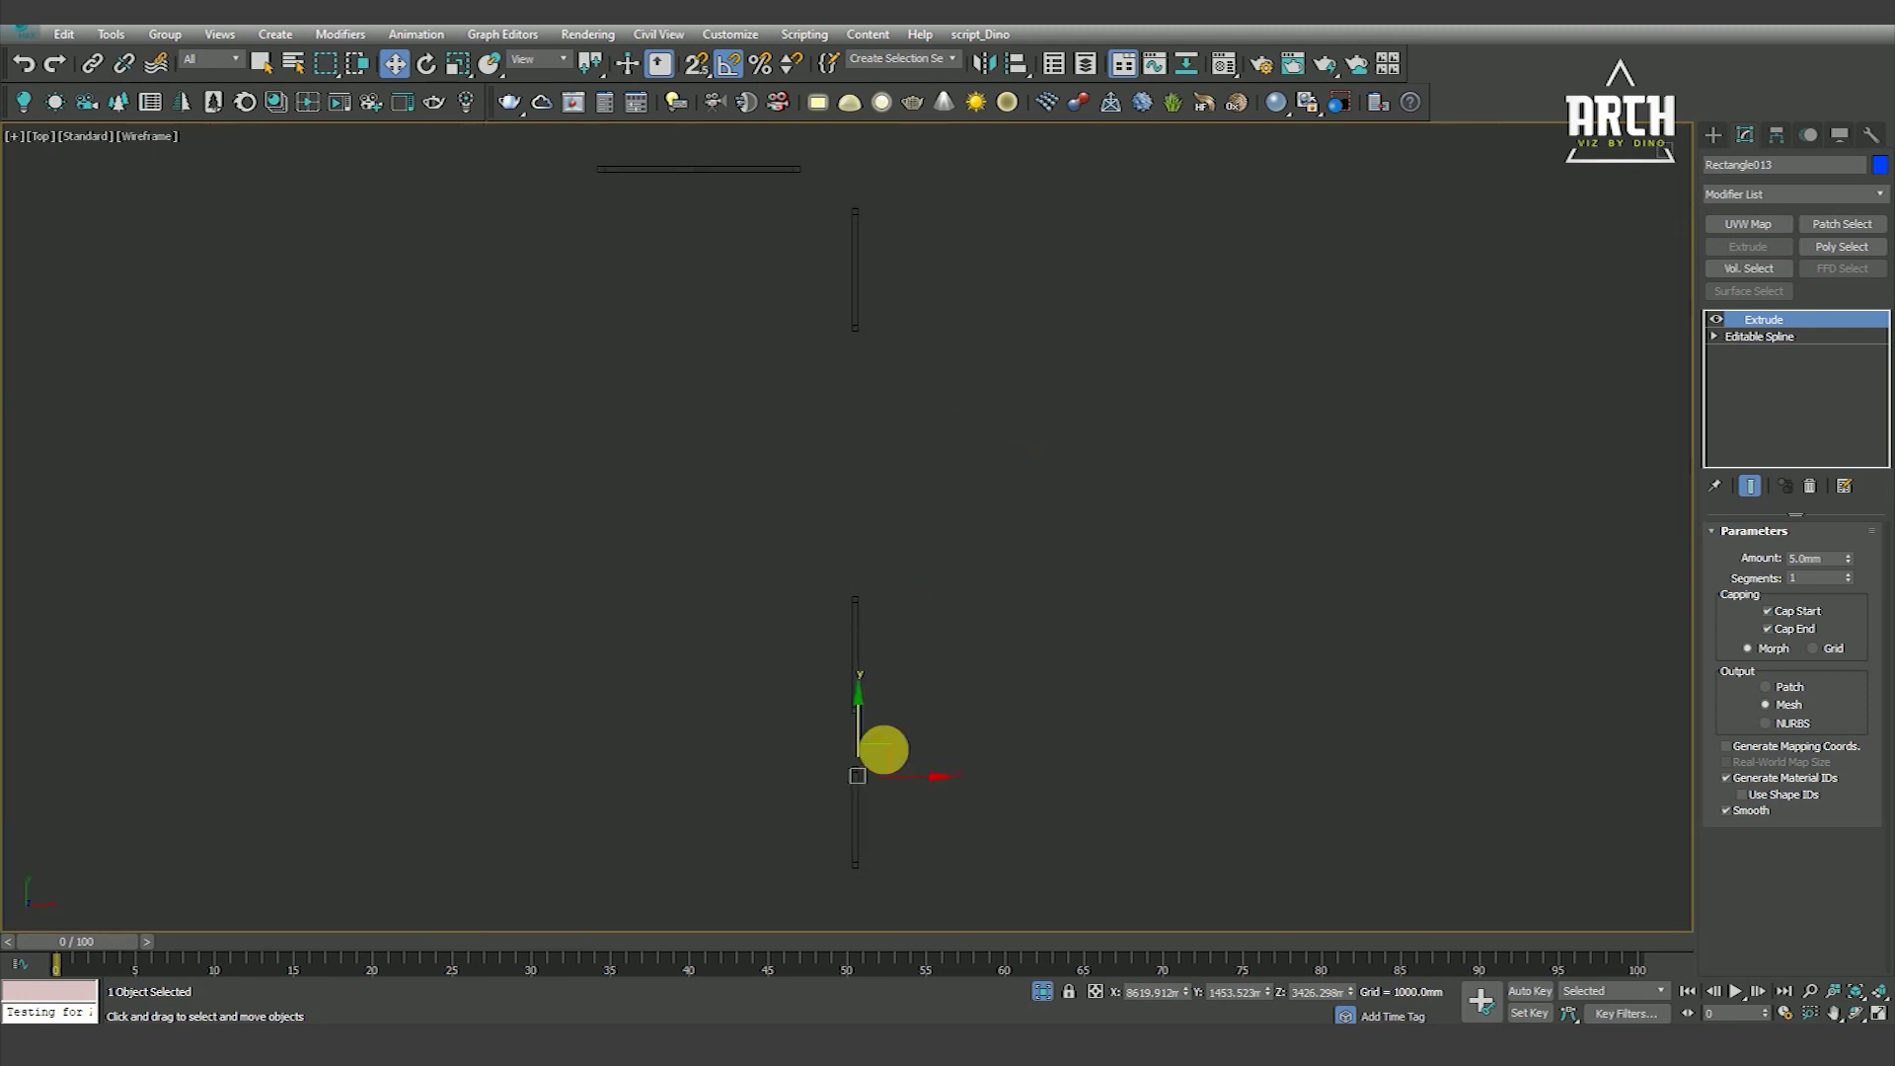
# In Top view, snap the blue panes to the frames' midpoint, then turn snapping off
pyautogui.scroll(5, 884, 685)
pyautogui.scroll(4, 1070, 742)
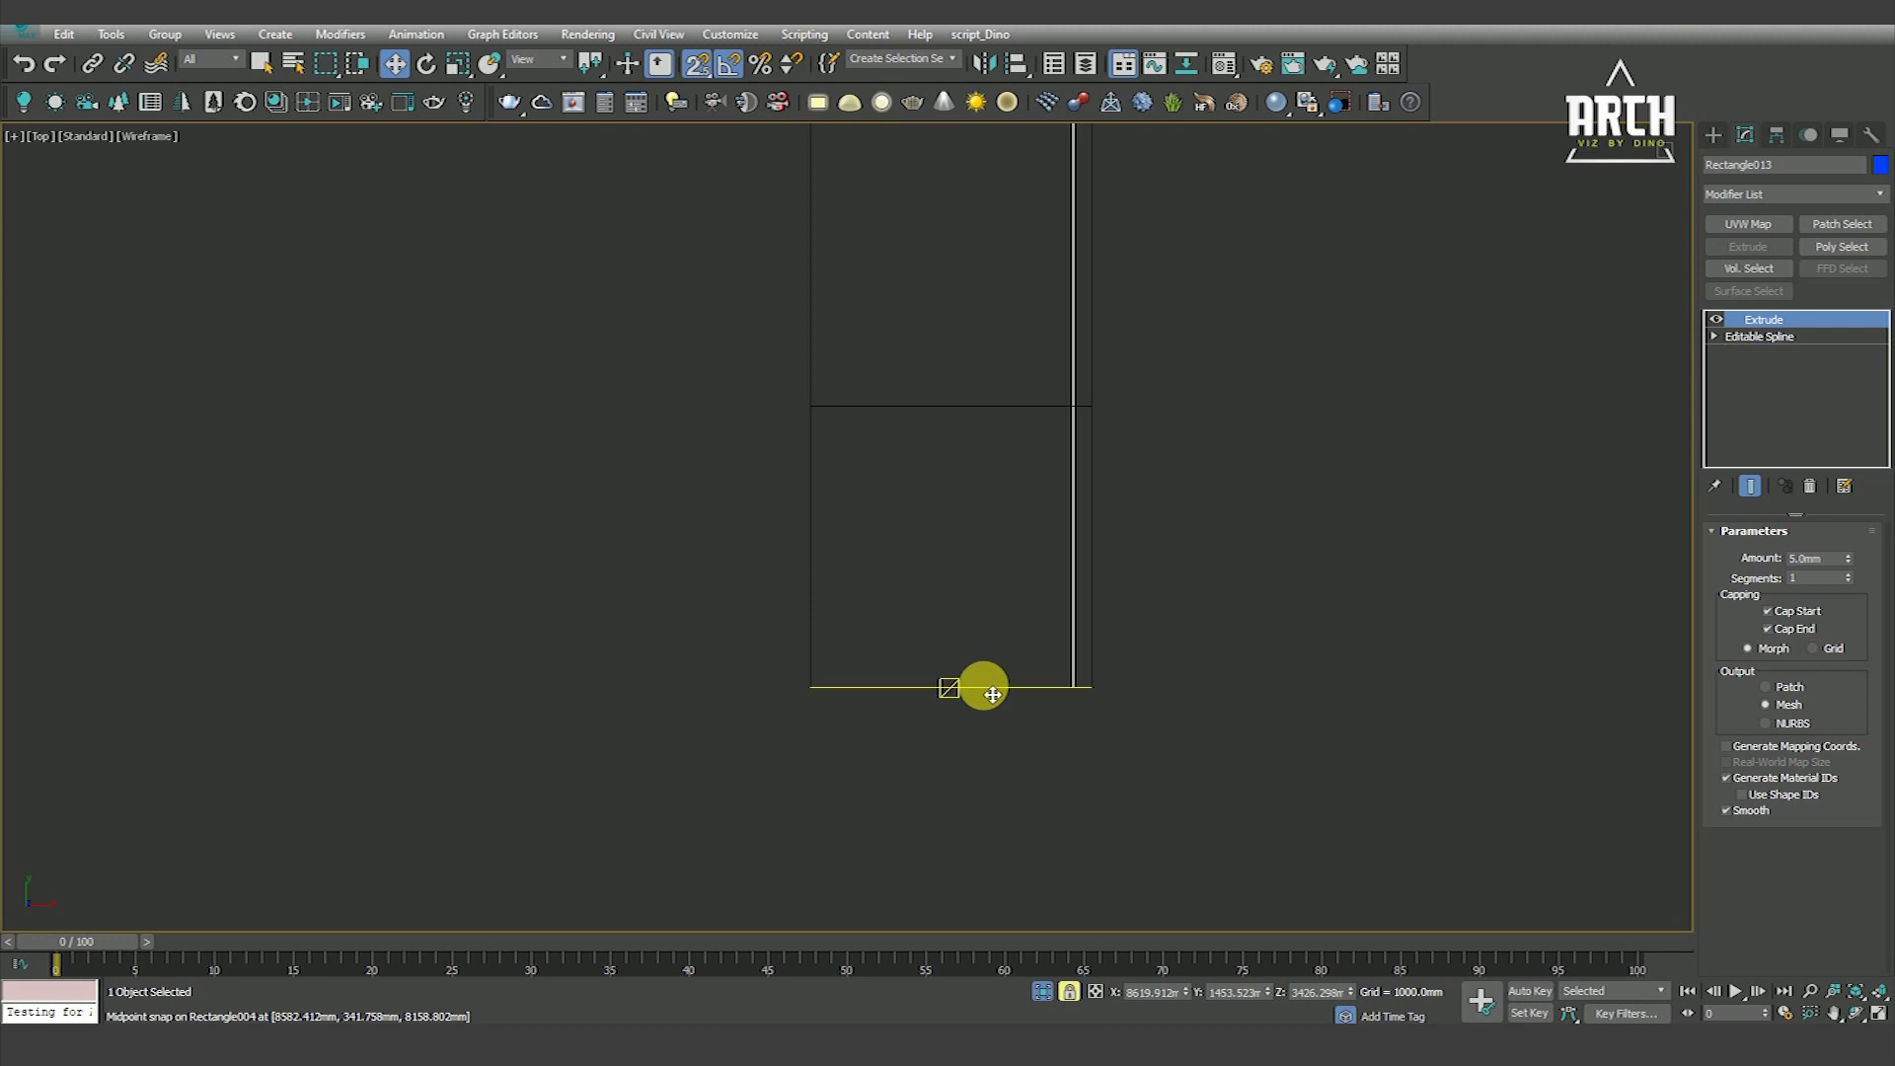
pyautogui.scroll(-5, 1003, 732)
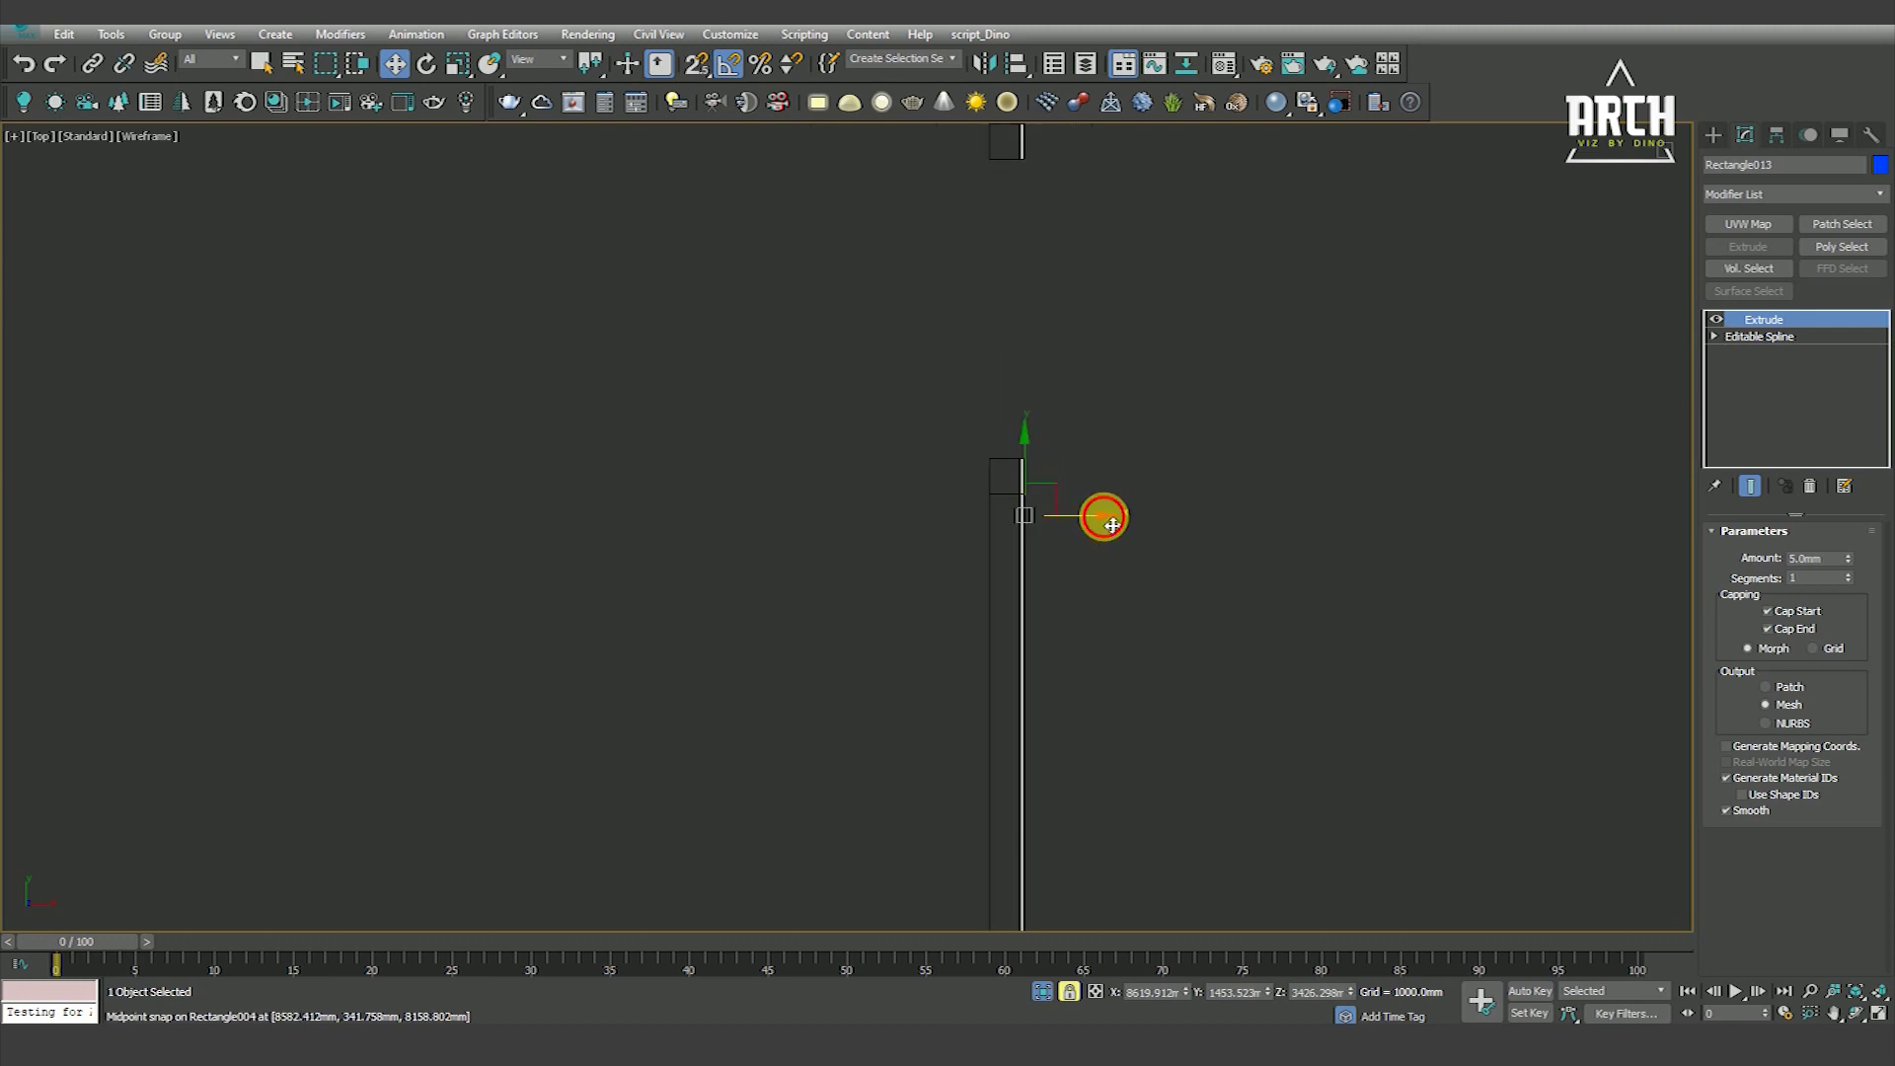
pyautogui.scroll(4, 969, 580)
pyautogui.scroll(3, 995, 706)
pyautogui.moveTo(919, 655); pyautogui.dragTo(1004, 675)
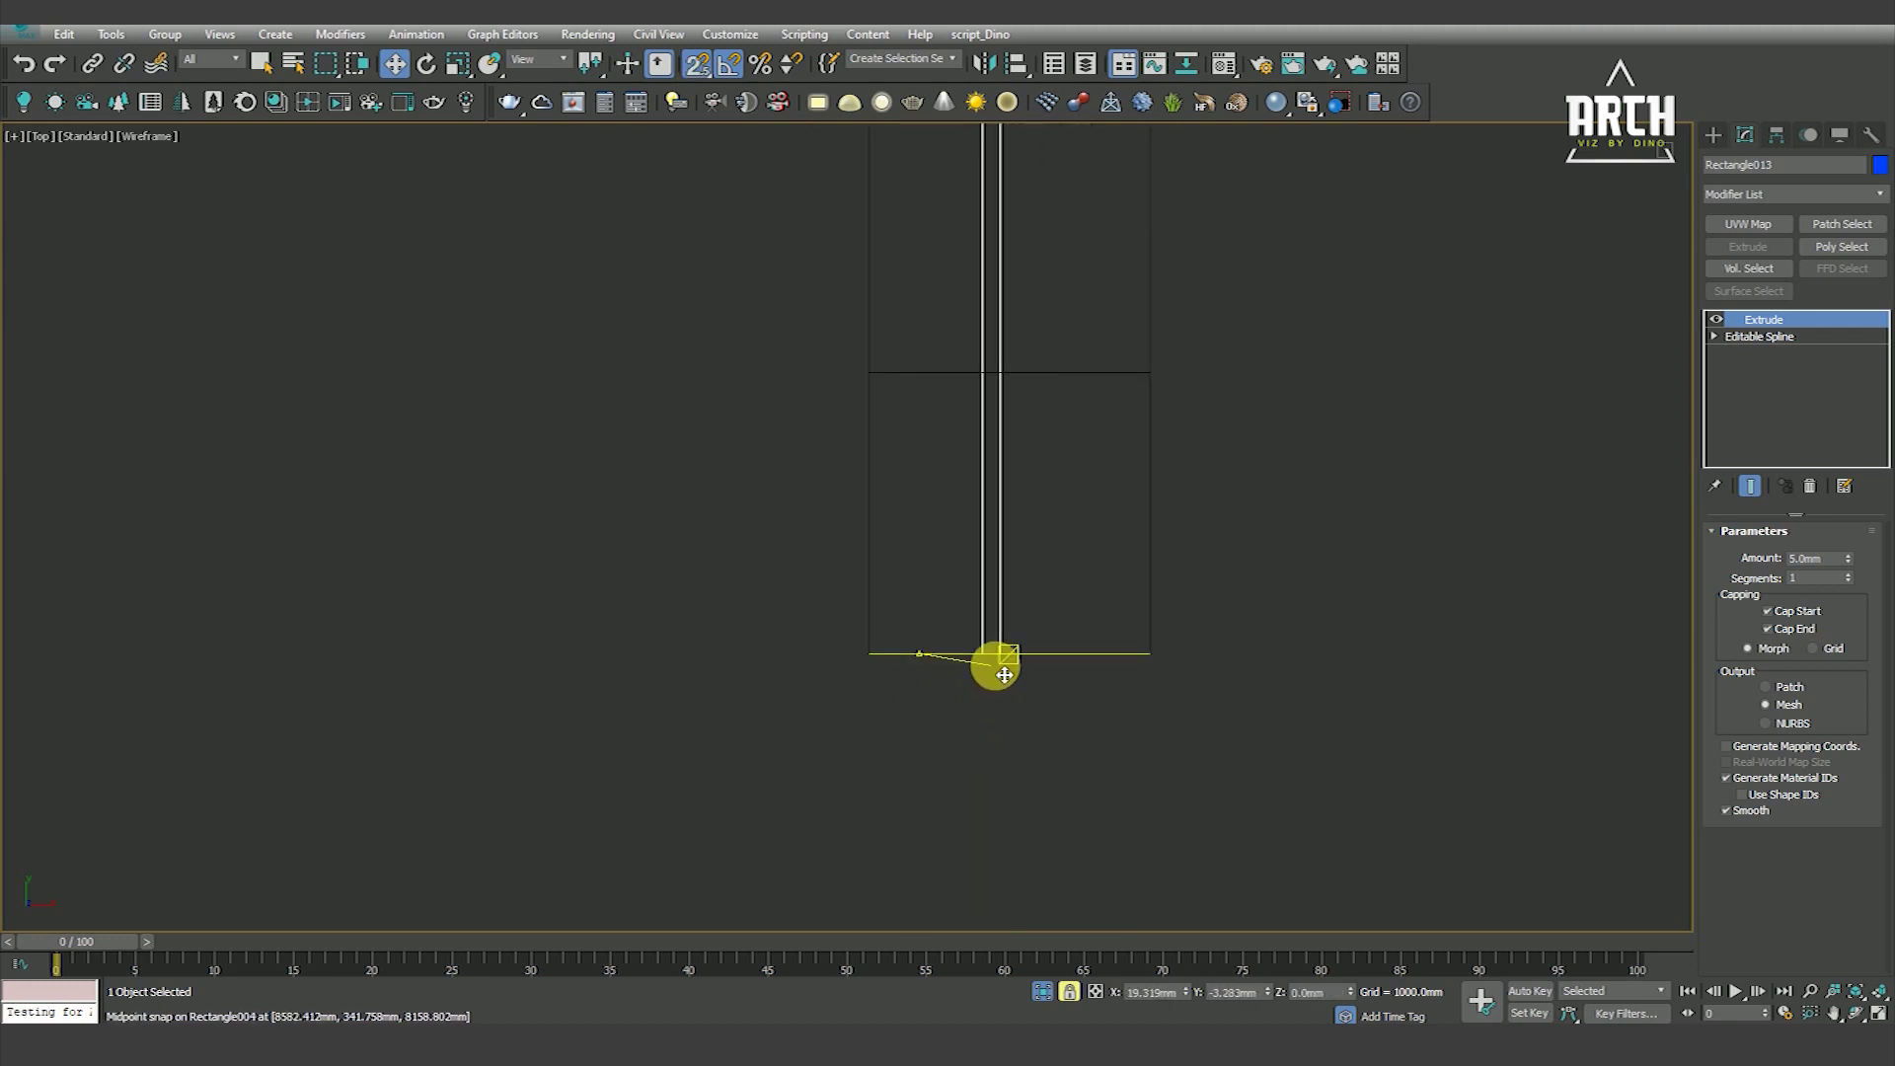
pyautogui.press('s')
# Orbit to check the centred panes and select the wide double window frame, Rectangle011
pyautogui.press('F3')
pyautogui.moveTo(1045, 634)
pyautogui.keyDown('alt'); pyautogui.mouseDown(button='middle')
pyautogui.moveTo(988, 504)
pyautogui.moveTo(1104, 685)
pyautogui.mouseUp(button='middle'); pyautogui.keyUp('alt')
pyautogui.click(1104, 684)
pyautogui.moveTo(1037, 592)
pyautogui.keyDown('alt'); pyautogui.mouseDown(button='middle')
pyautogui.moveTo(1036, 536)
pyautogui.moveTo(943, 674)
pyautogui.moveTo(965, 614)
pyautogui.mouseUp(button='middle'); pyautogui.keyUp('alt')
pyautogui.scroll(3, 962, 603)
pyautogui.press('F3')
pyautogui.scroll(2, 1057, 550)
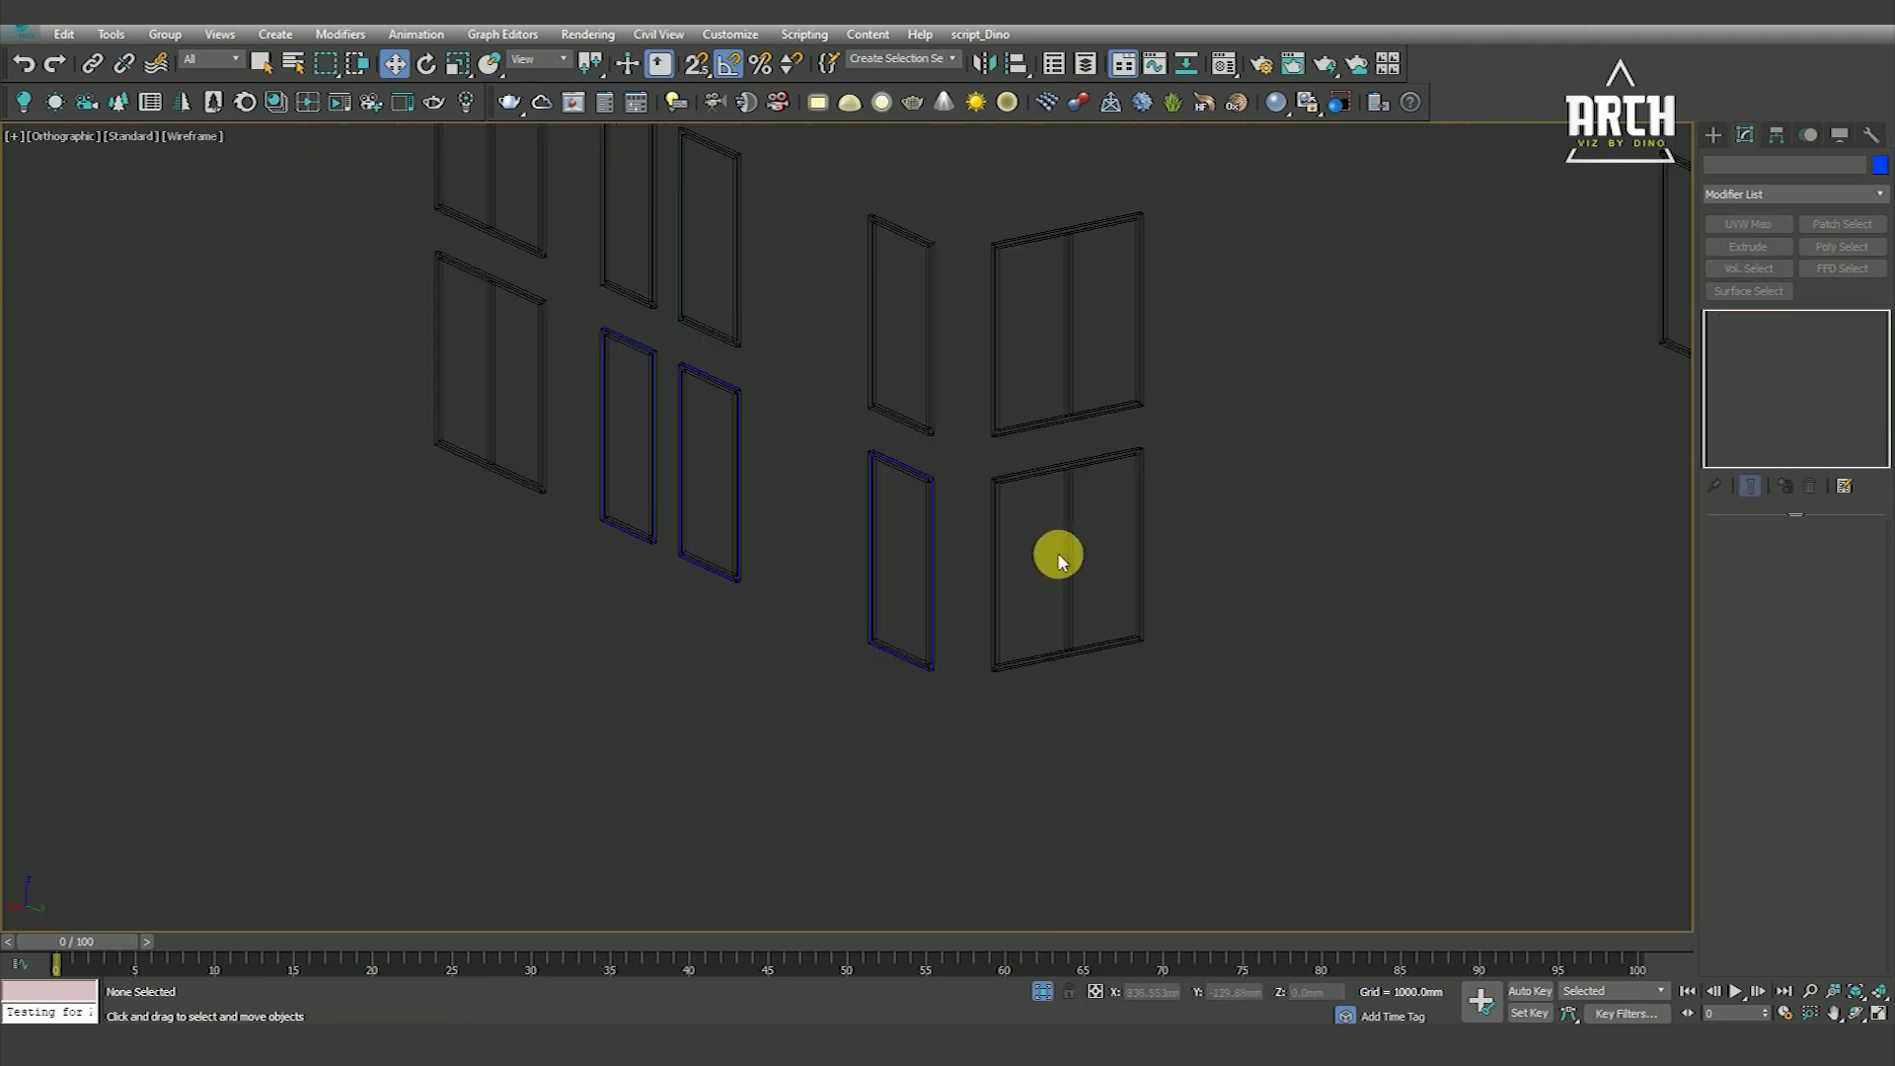
pyautogui.click(1074, 559)
pyautogui.moveTo(1073, 559); pyautogui.dragTo(1057, 642, button='middle')
pyautogui.scroll(2, 1057, 643)
pyautogui.rightClick(1125, 542)
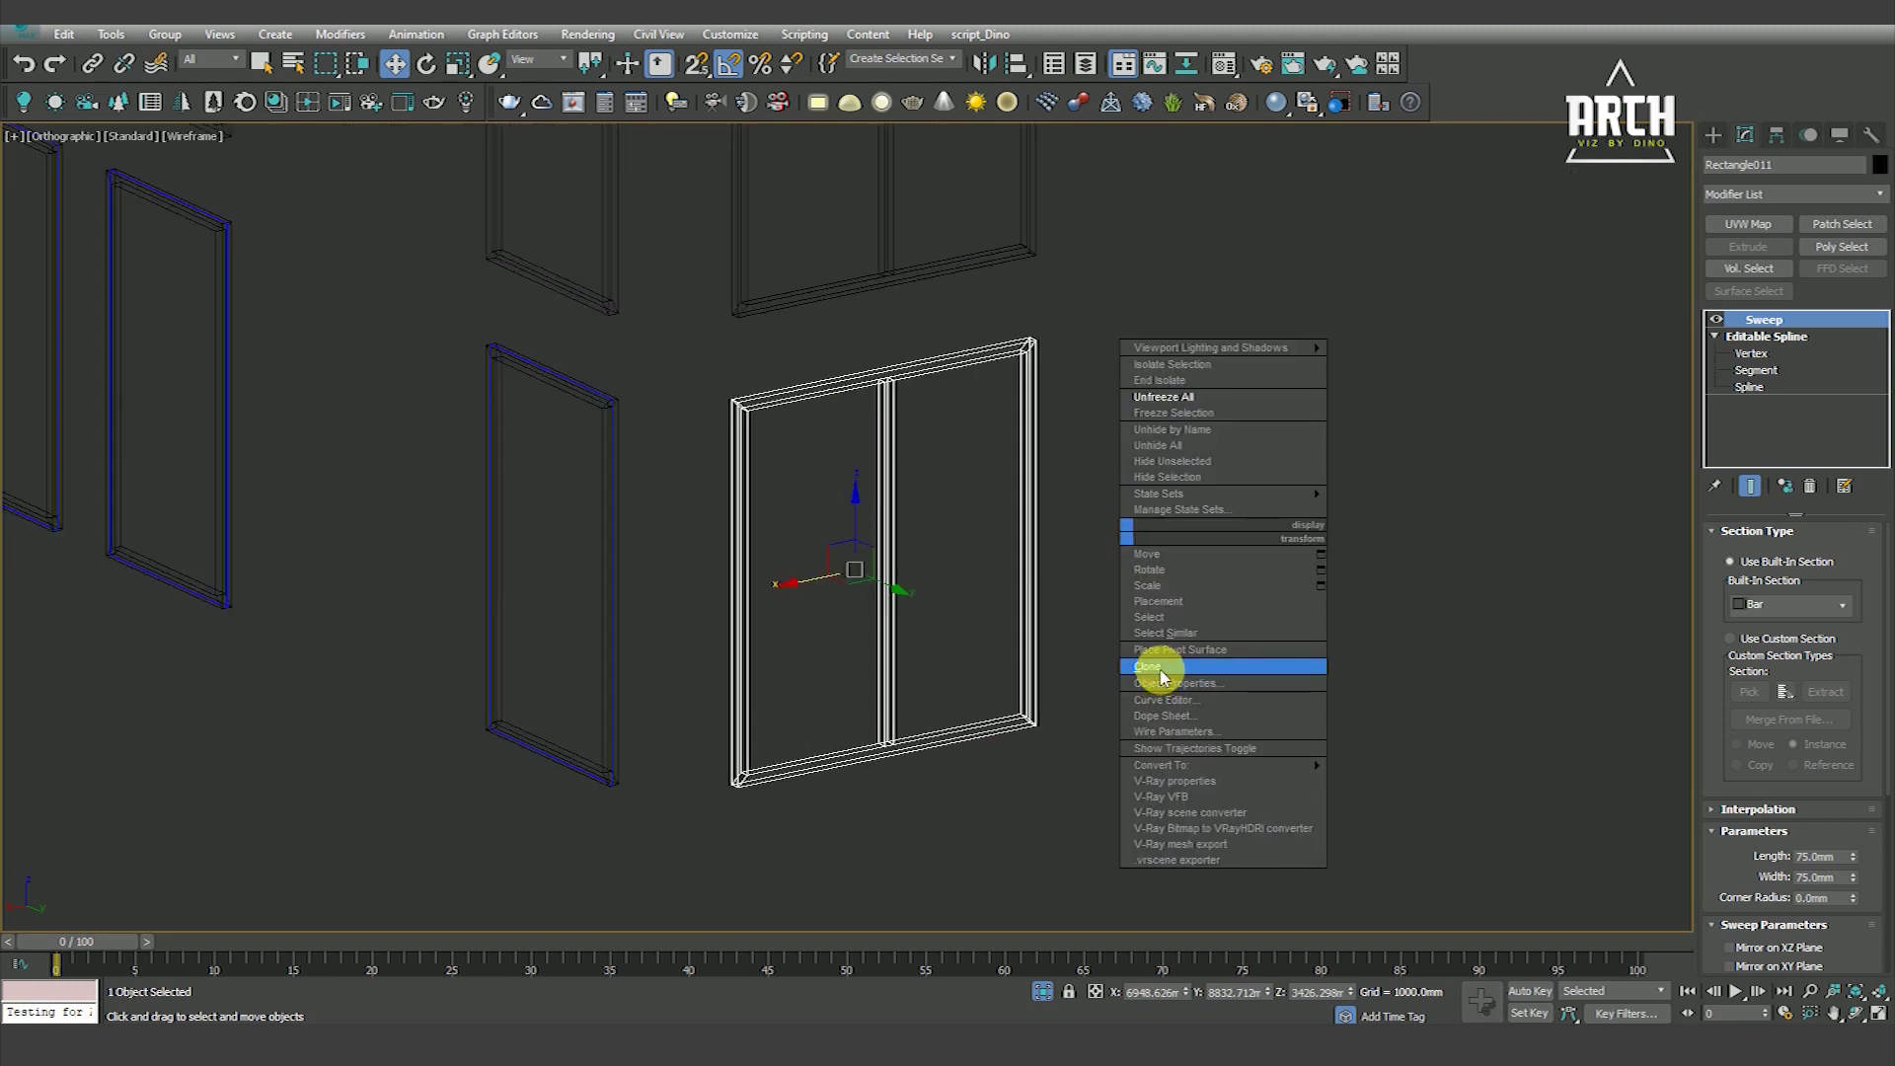
# Select the lower single-window glass pane and zoom onto it in front view
pyautogui.scroll(-4, 825, 740)
pyautogui.press('F3')
pyautogui.click(834, 655)
pyautogui.press('f')
pyautogui.press('z')
pyautogui.press('F3')
pyautogui.click(869, 668)
pyautogui.press('z')
pyautogui.scroll(-3, 858, 632)
pyautogui.scroll(2, 859, 601)
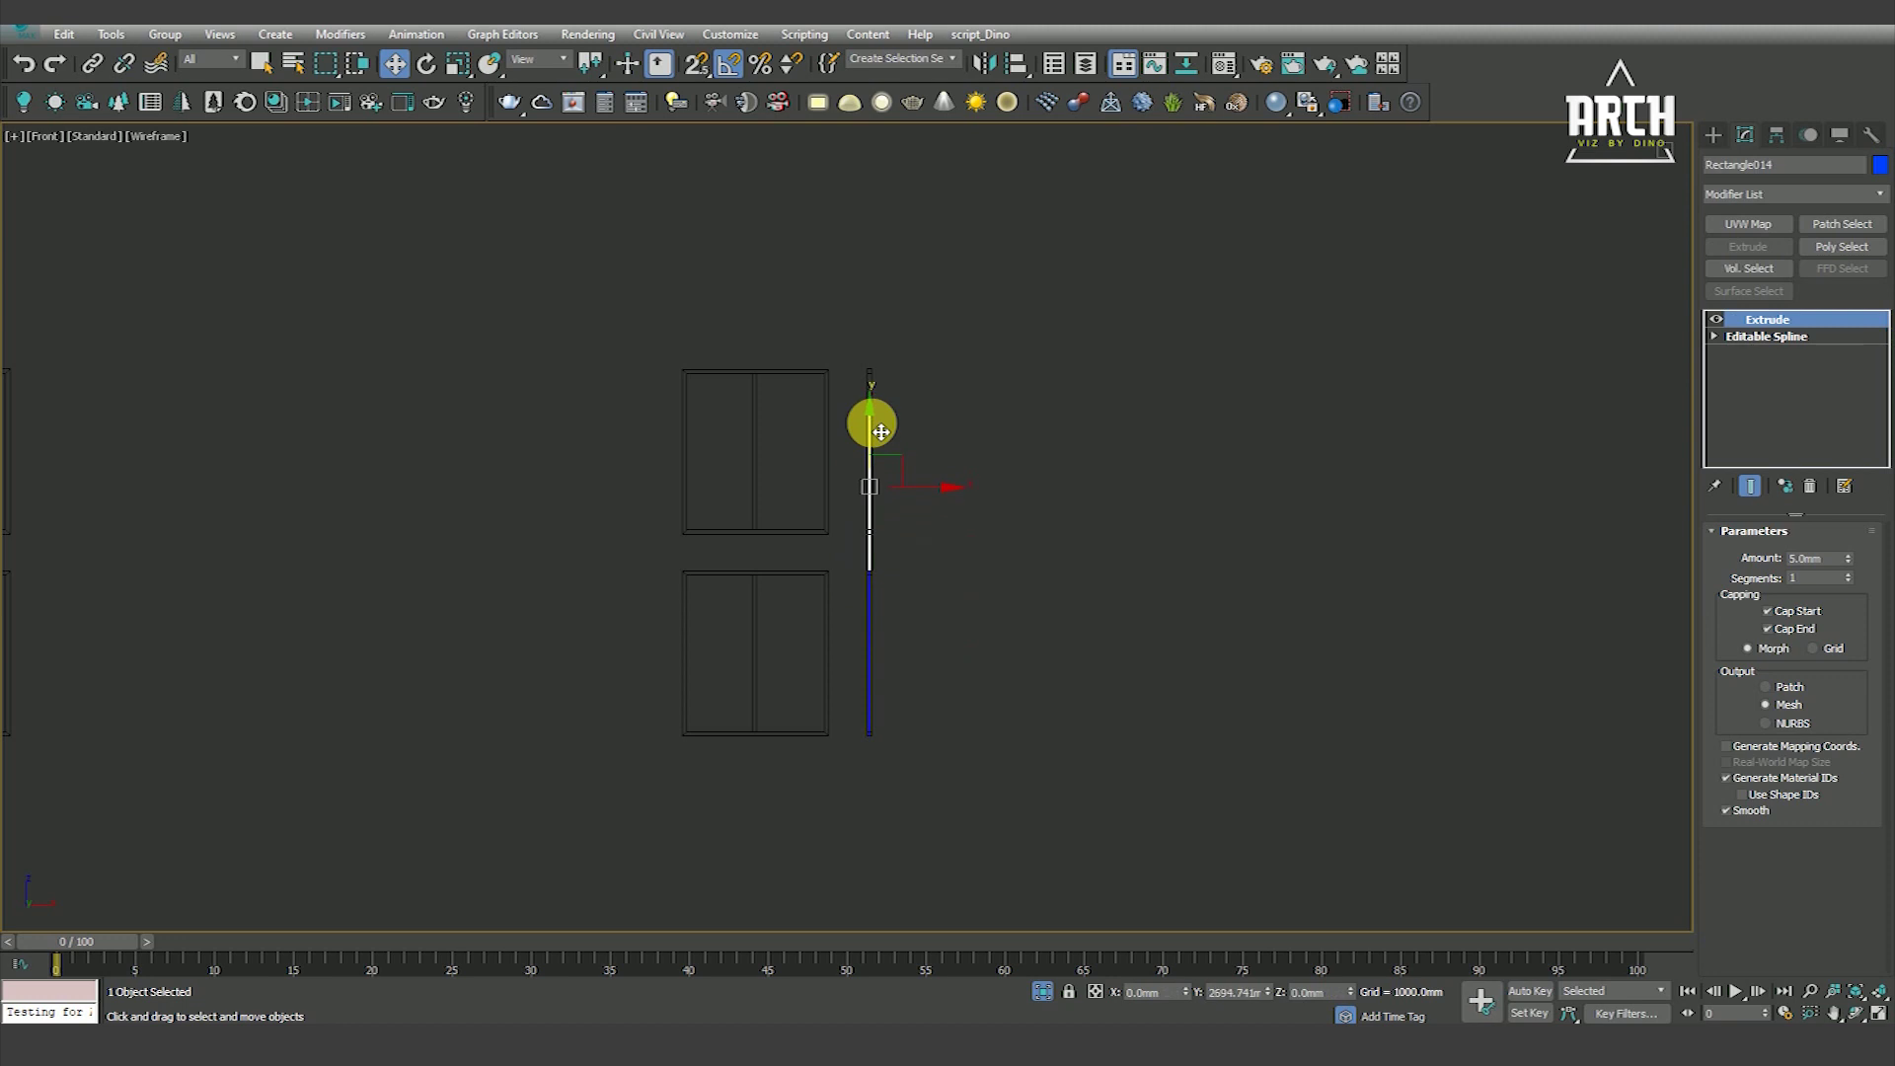
# Instance the glass pane upward and snap the copy into the upper window frame
pyautogui.keyDown('shift'); pyautogui.moveTo(880, 445); pyautogui.dragTo(880, 398); pyautogui.keyUp('shift')
pyautogui.click(939, 607)
pyautogui.scroll(5, 803, 495)
pyautogui.press('s')
pyautogui.moveTo(820, 499); pyautogui.dragTo(807, 435)
pyautogui.scroll(-3, 969, 478)
pyautogui.press('s')
# Orbit to an angled view and select the lower-left black window frame, Rectangle001
pyautogui.moveTo(969, 477)
pyautogui.keyDown('alt'); pyautogui.mouseDown(button='middle')
pyautogui.moveTo(875, 622)
pyautogui.moveTo(964, 630)
pyautogui.moveTo(886, 587)
pyautogui.mouseUp(button='middle'); pyautogui.keyUp('alt')
pyautogui.click(839, 557)
pyautogui.scroll(4, 790, 518)
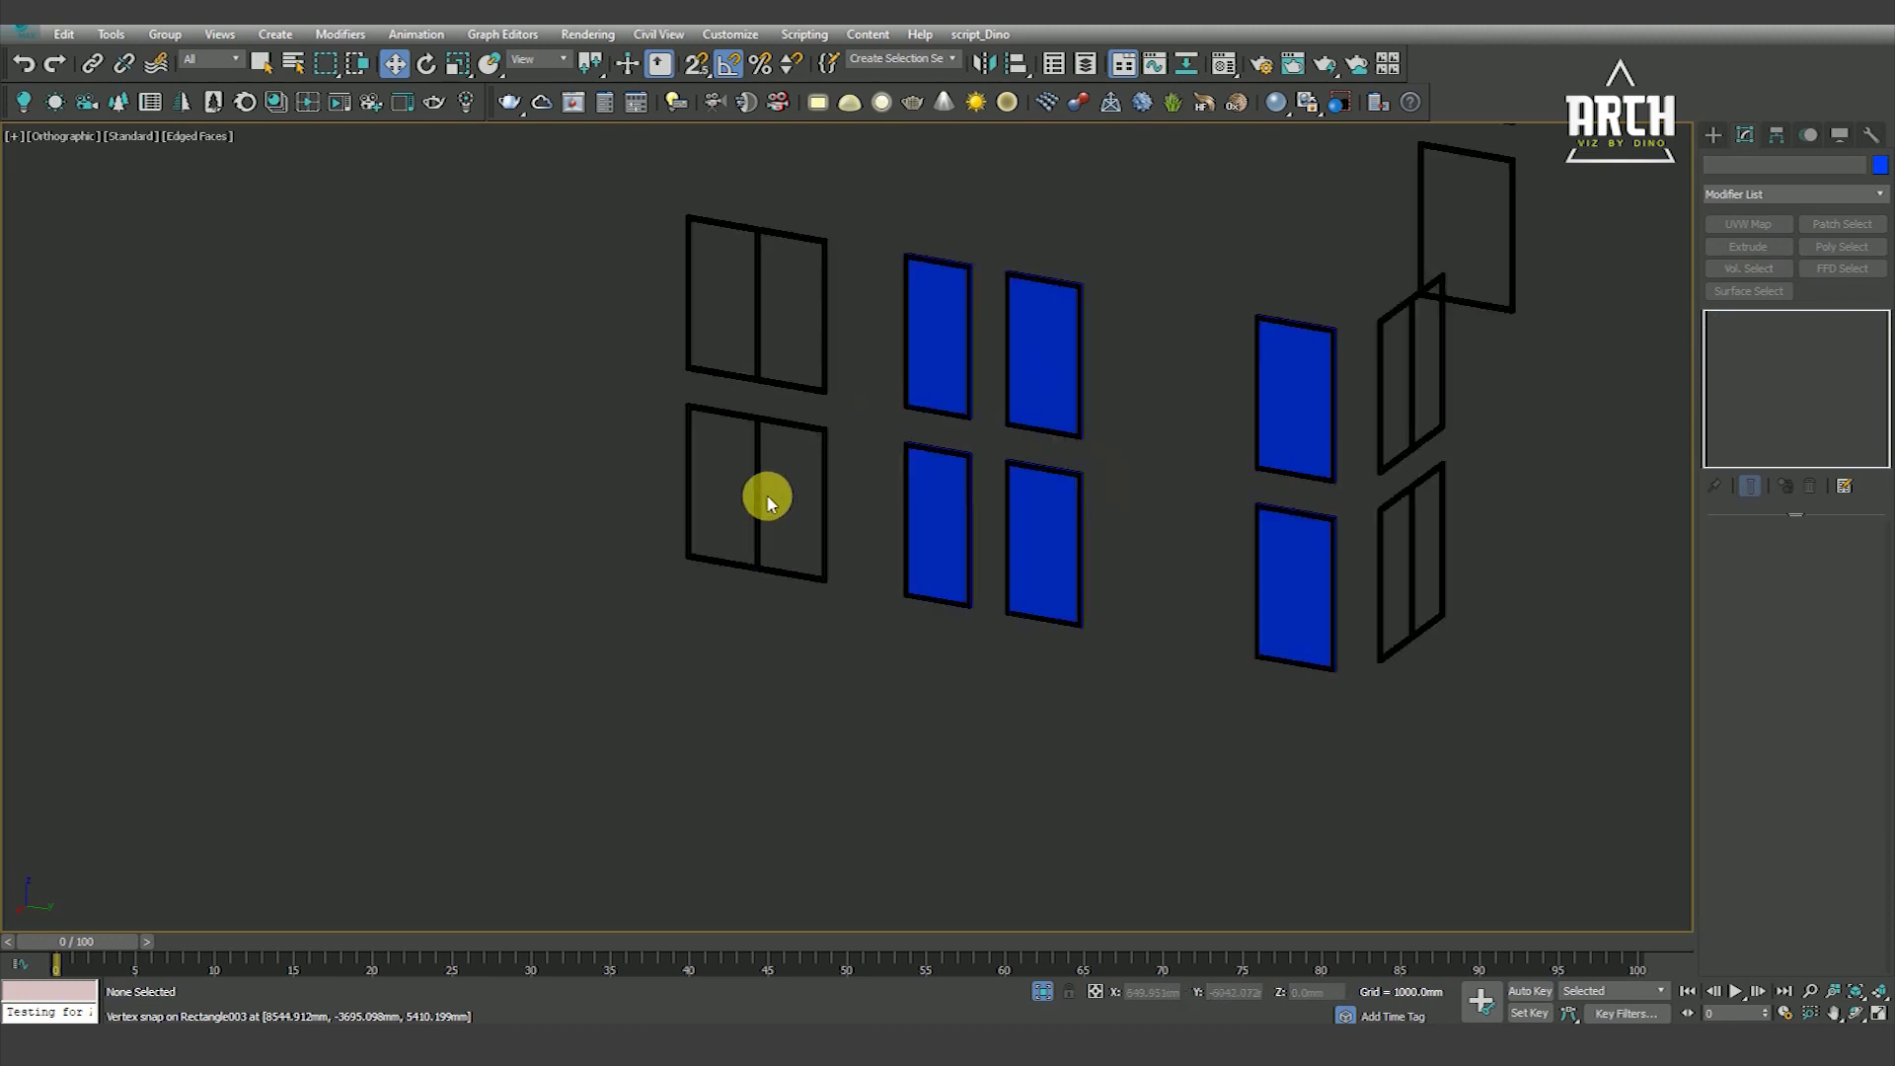
pyautogui.click(753, 491)
pyautogui.moveTo(790, 627); pyautogui.dragTo(834, 703, button='middle')
pyautogui.rightClick(837, 549)
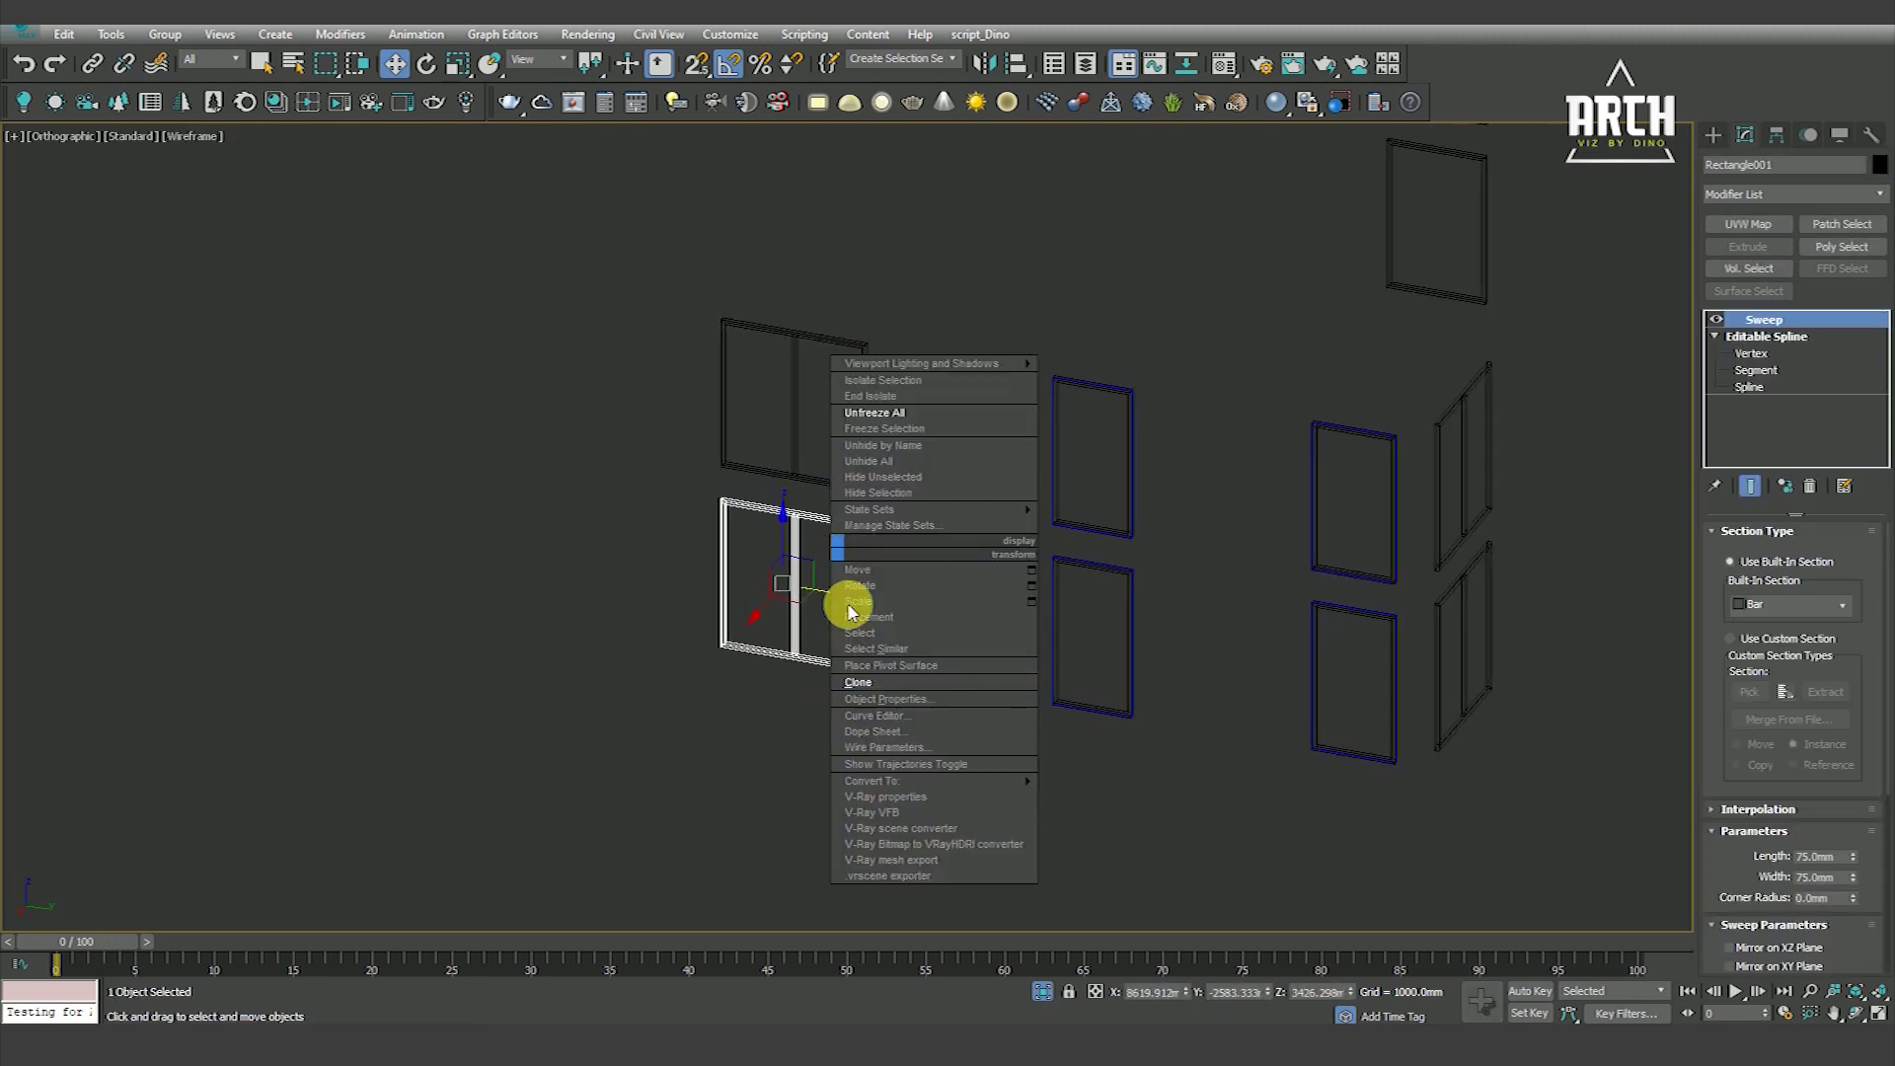
# Clone the lower-left frame as a copy, delete its Sweep, and select its middle divider segment
pyautogui.click(861, 684)
pyautogui.click(896, 595)
pyautogui.click(1808, 330)
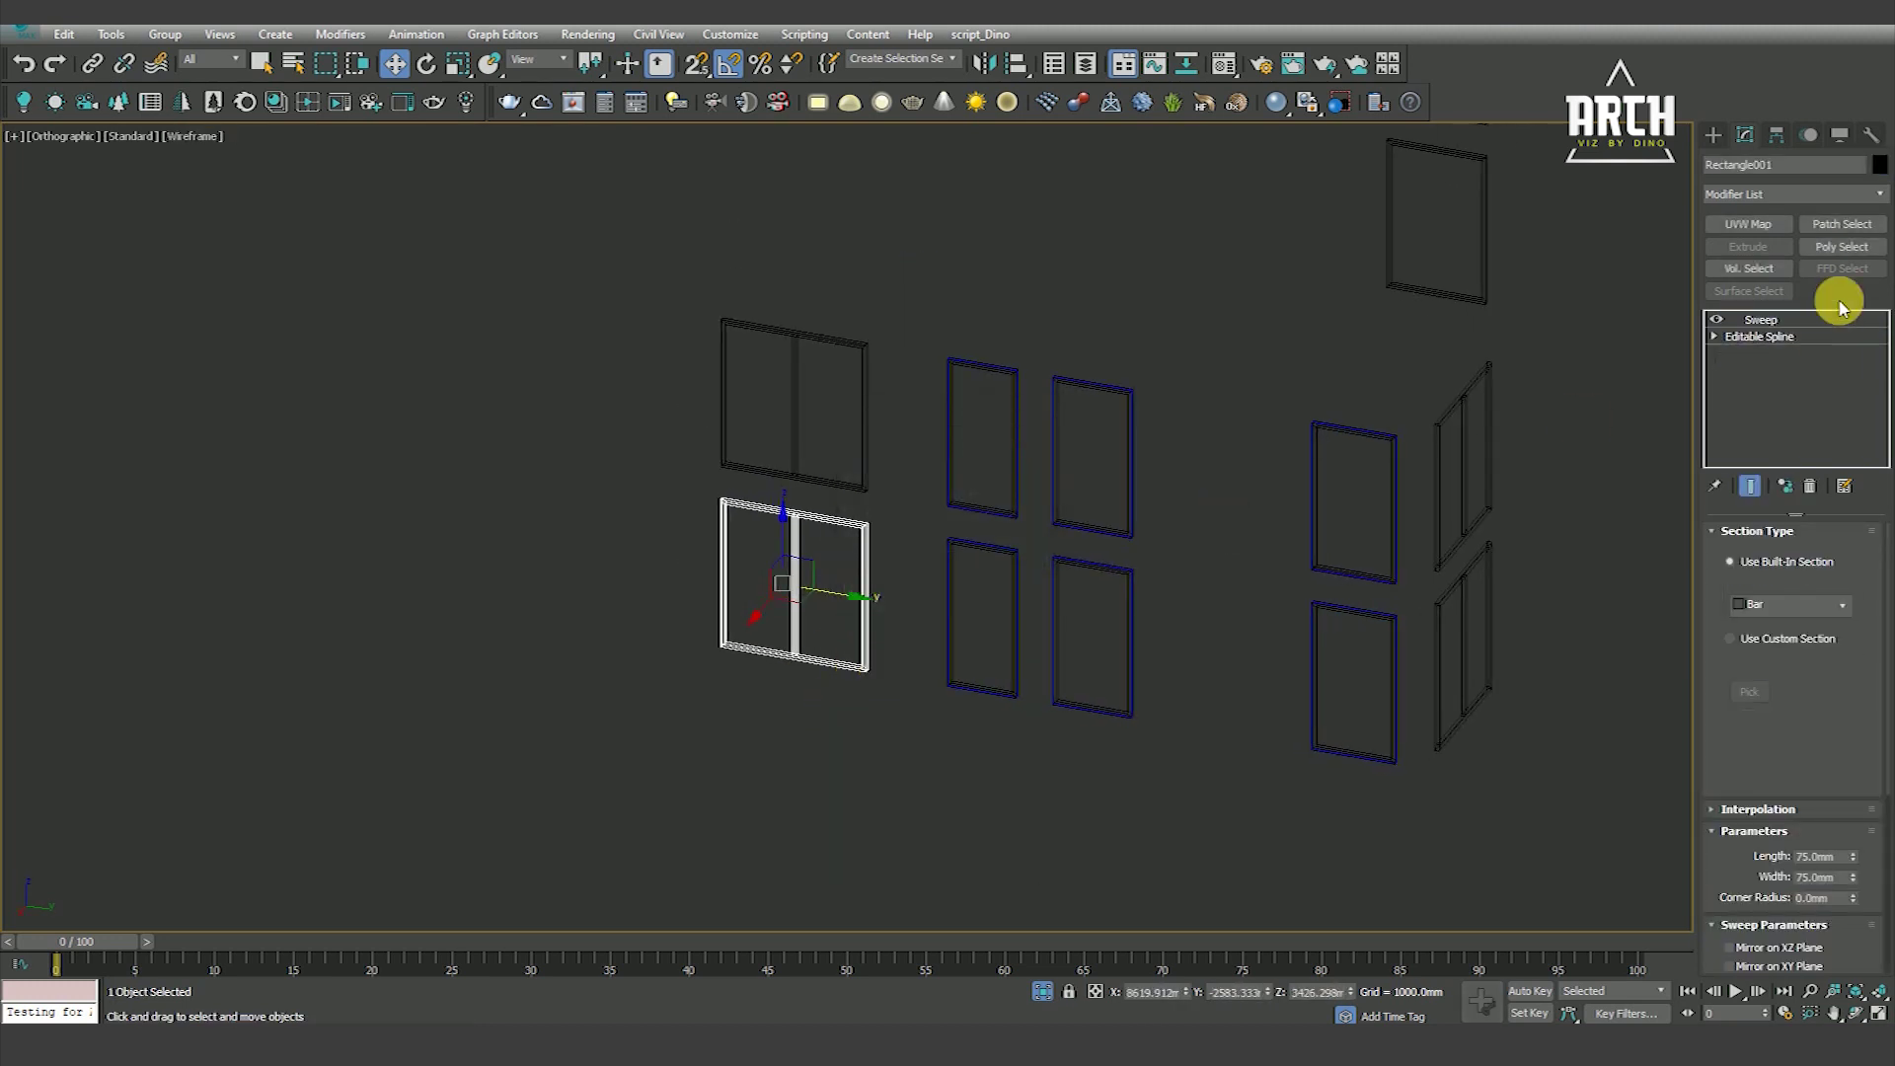
pyautogui.click(1809, 487)
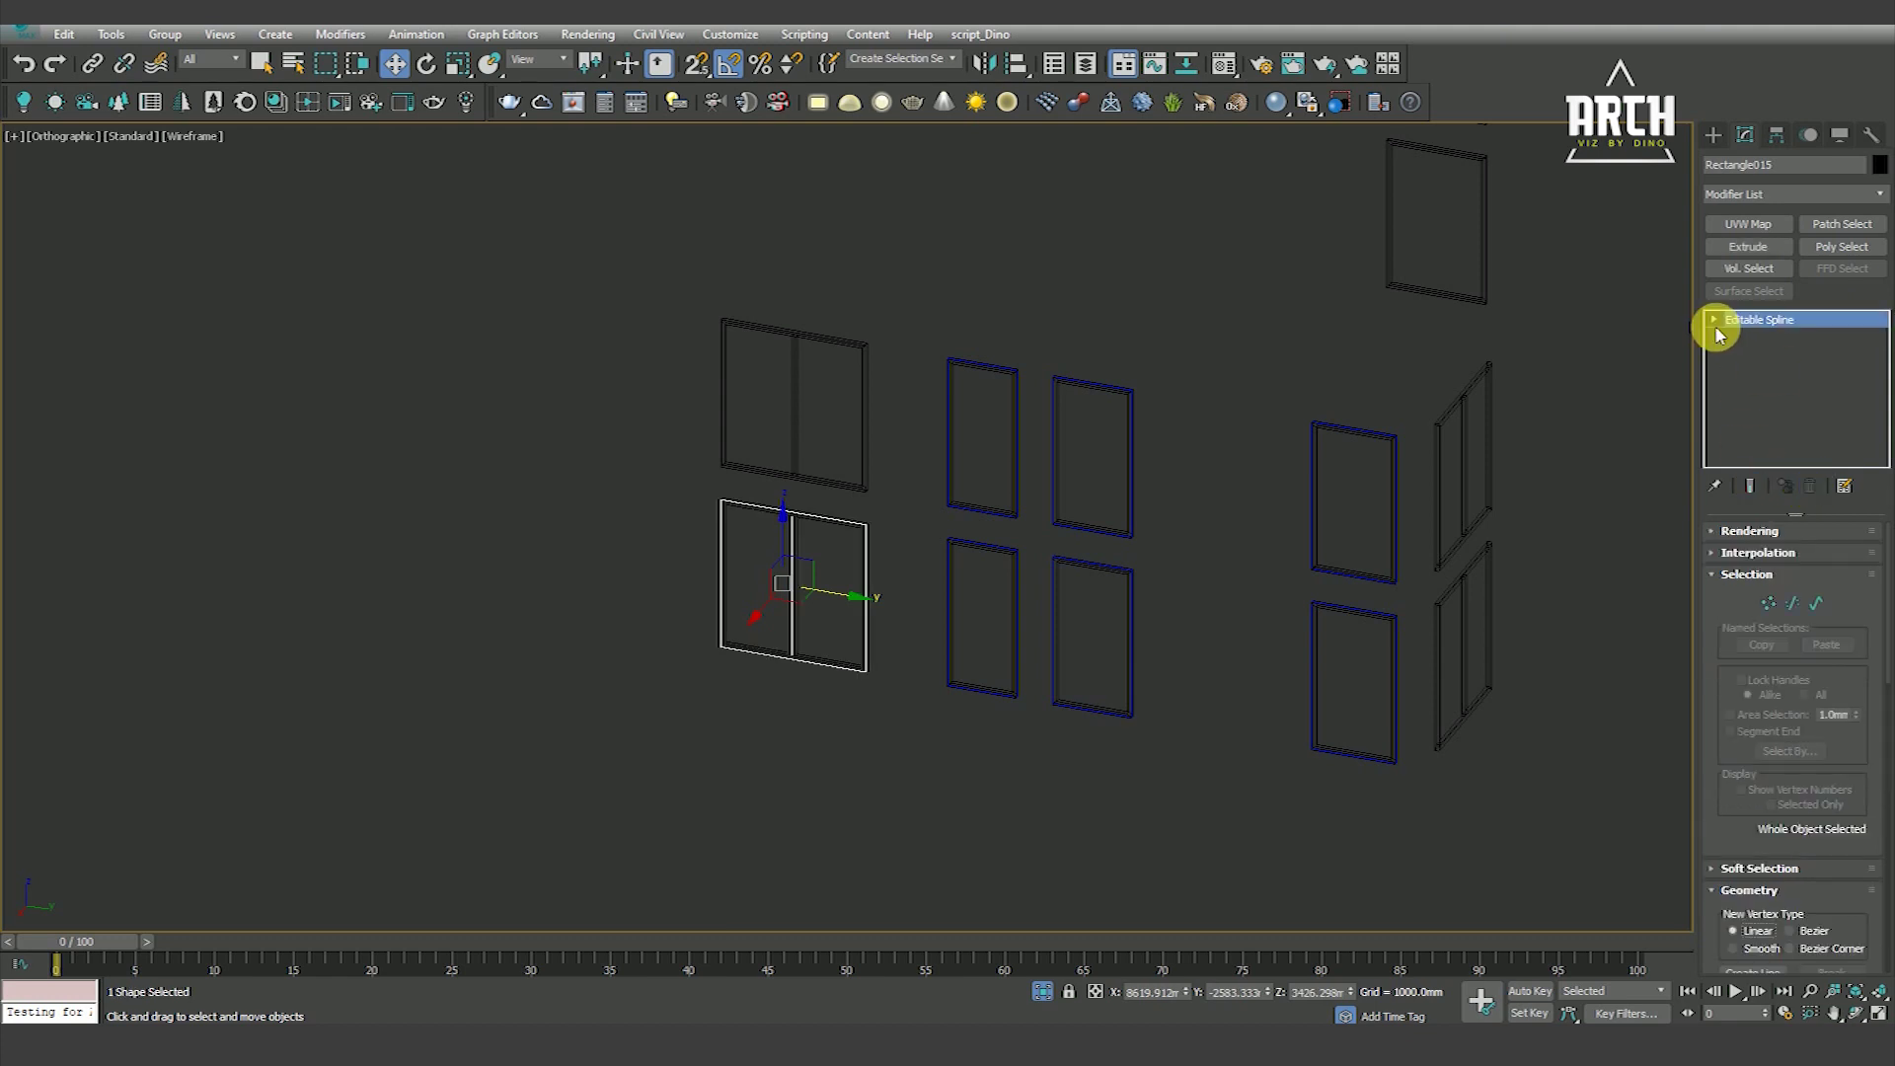
pyautogui.click(1745, 357)
pyautogui.scroll(5, 796, 576)
pyautogui.moveTo(740, 534); pyautogui.dragTo(807, 600)
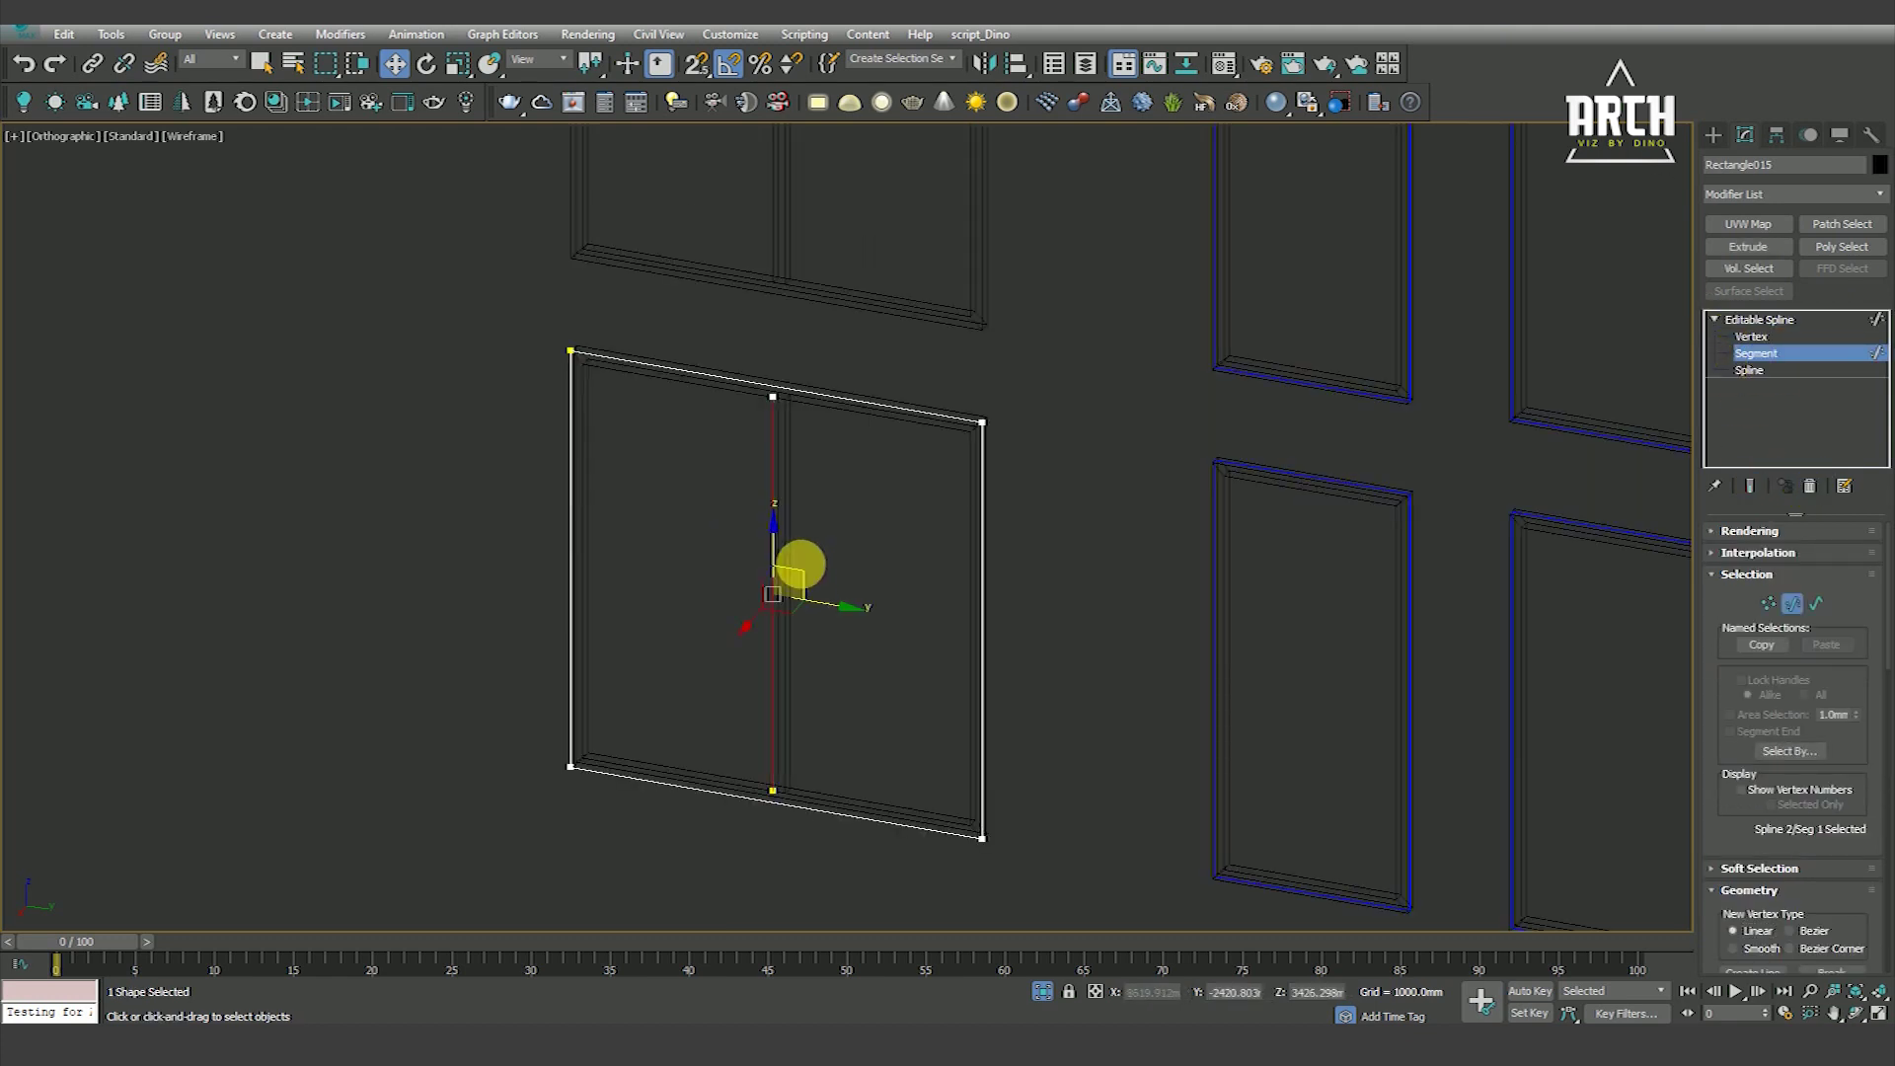
pyautogui.click(1751, 328)
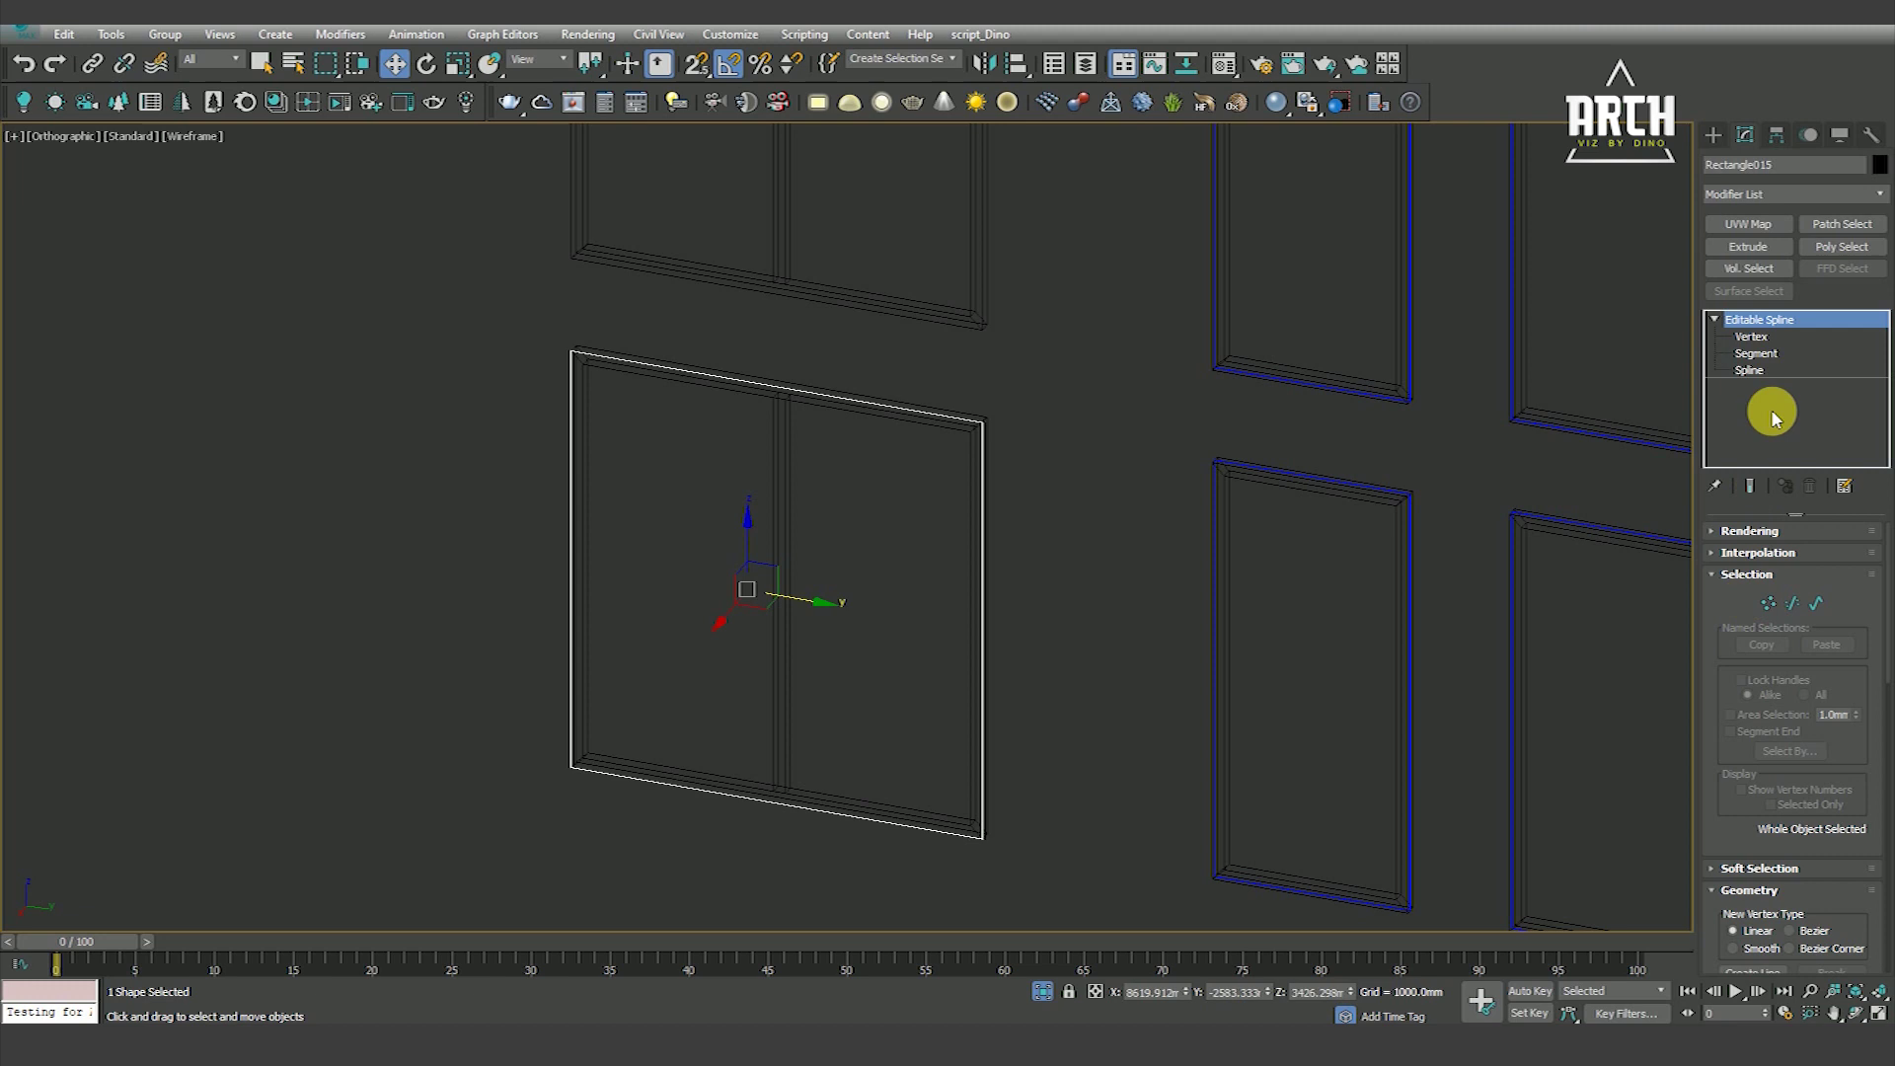
# Extrude the copy into a 5 mm pane, align it in Top and Left views, and colour it blue
pyautogui.click(1756, 254)
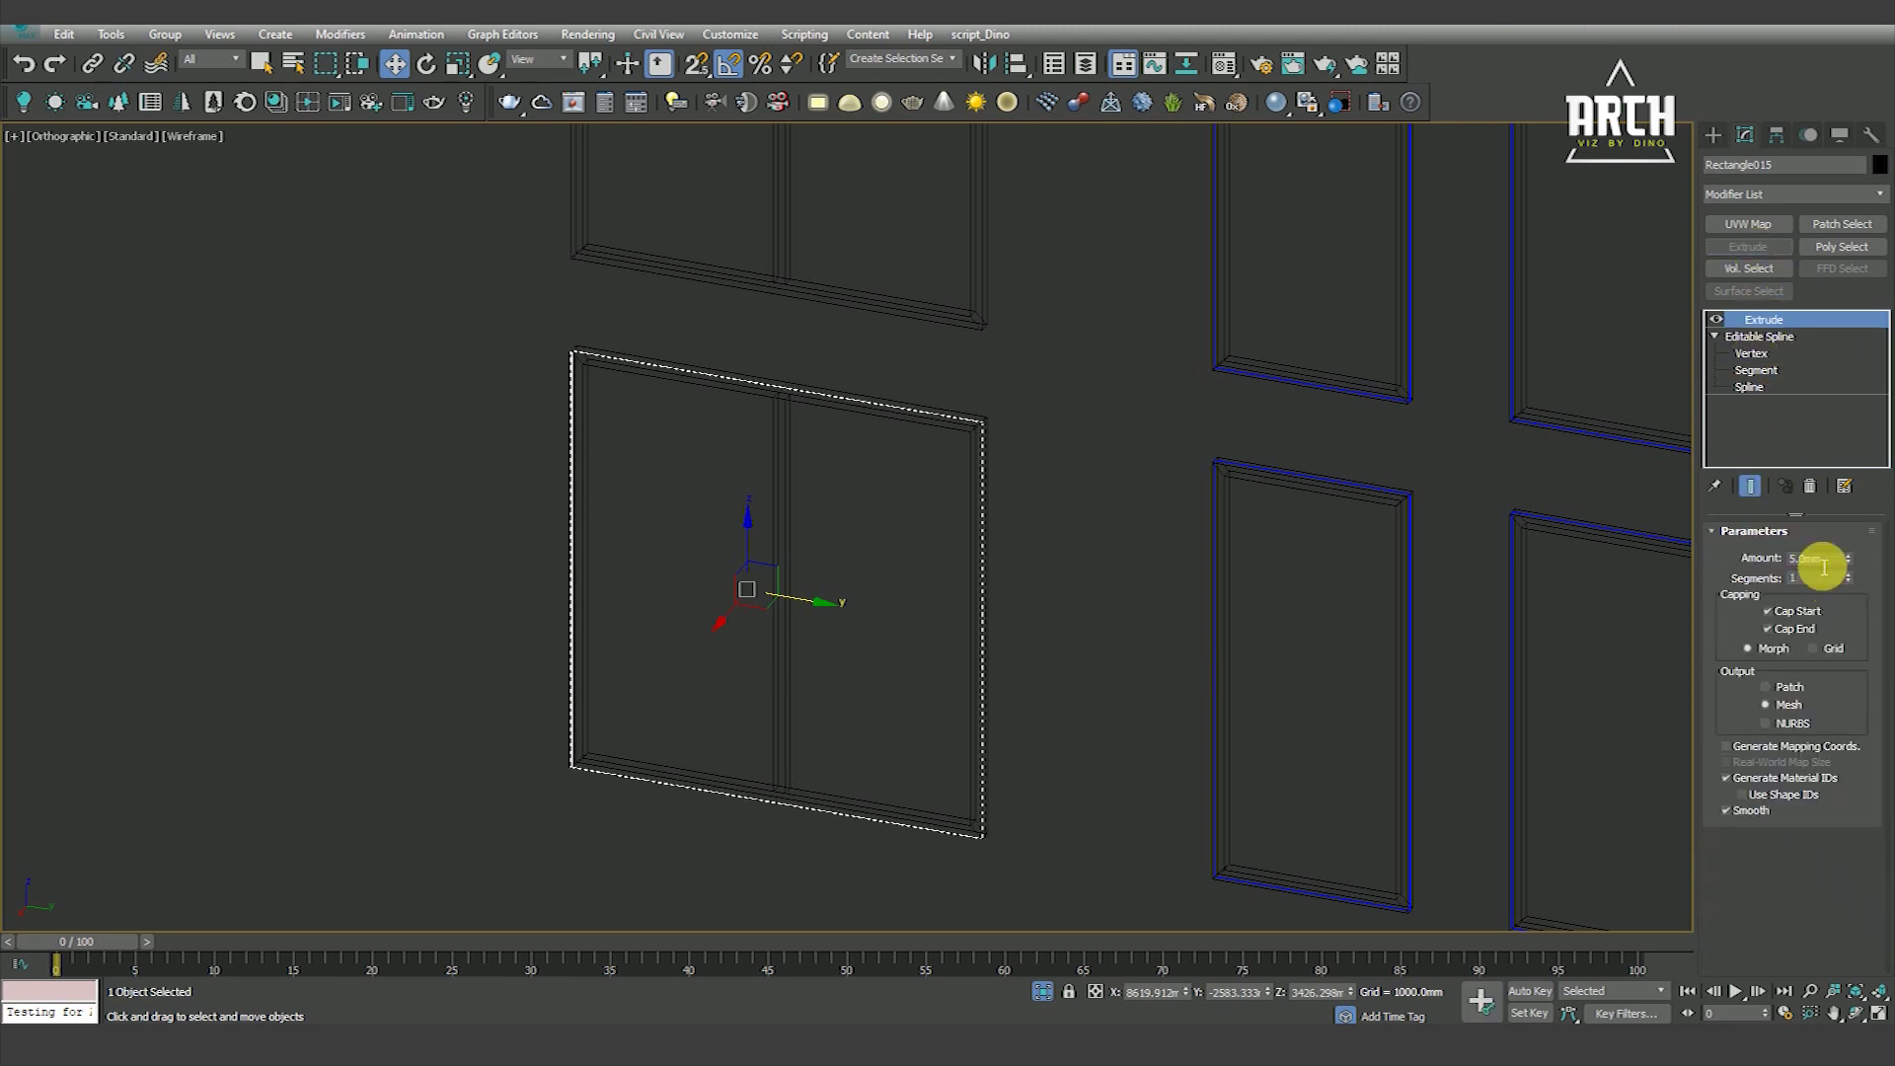
pyautogui.press('t')
pyautogui.moveTo(929, 619); pyautogui.dragTo(1014, 372, button='middle')
pyautogui.scroll(5, 1019, 514)
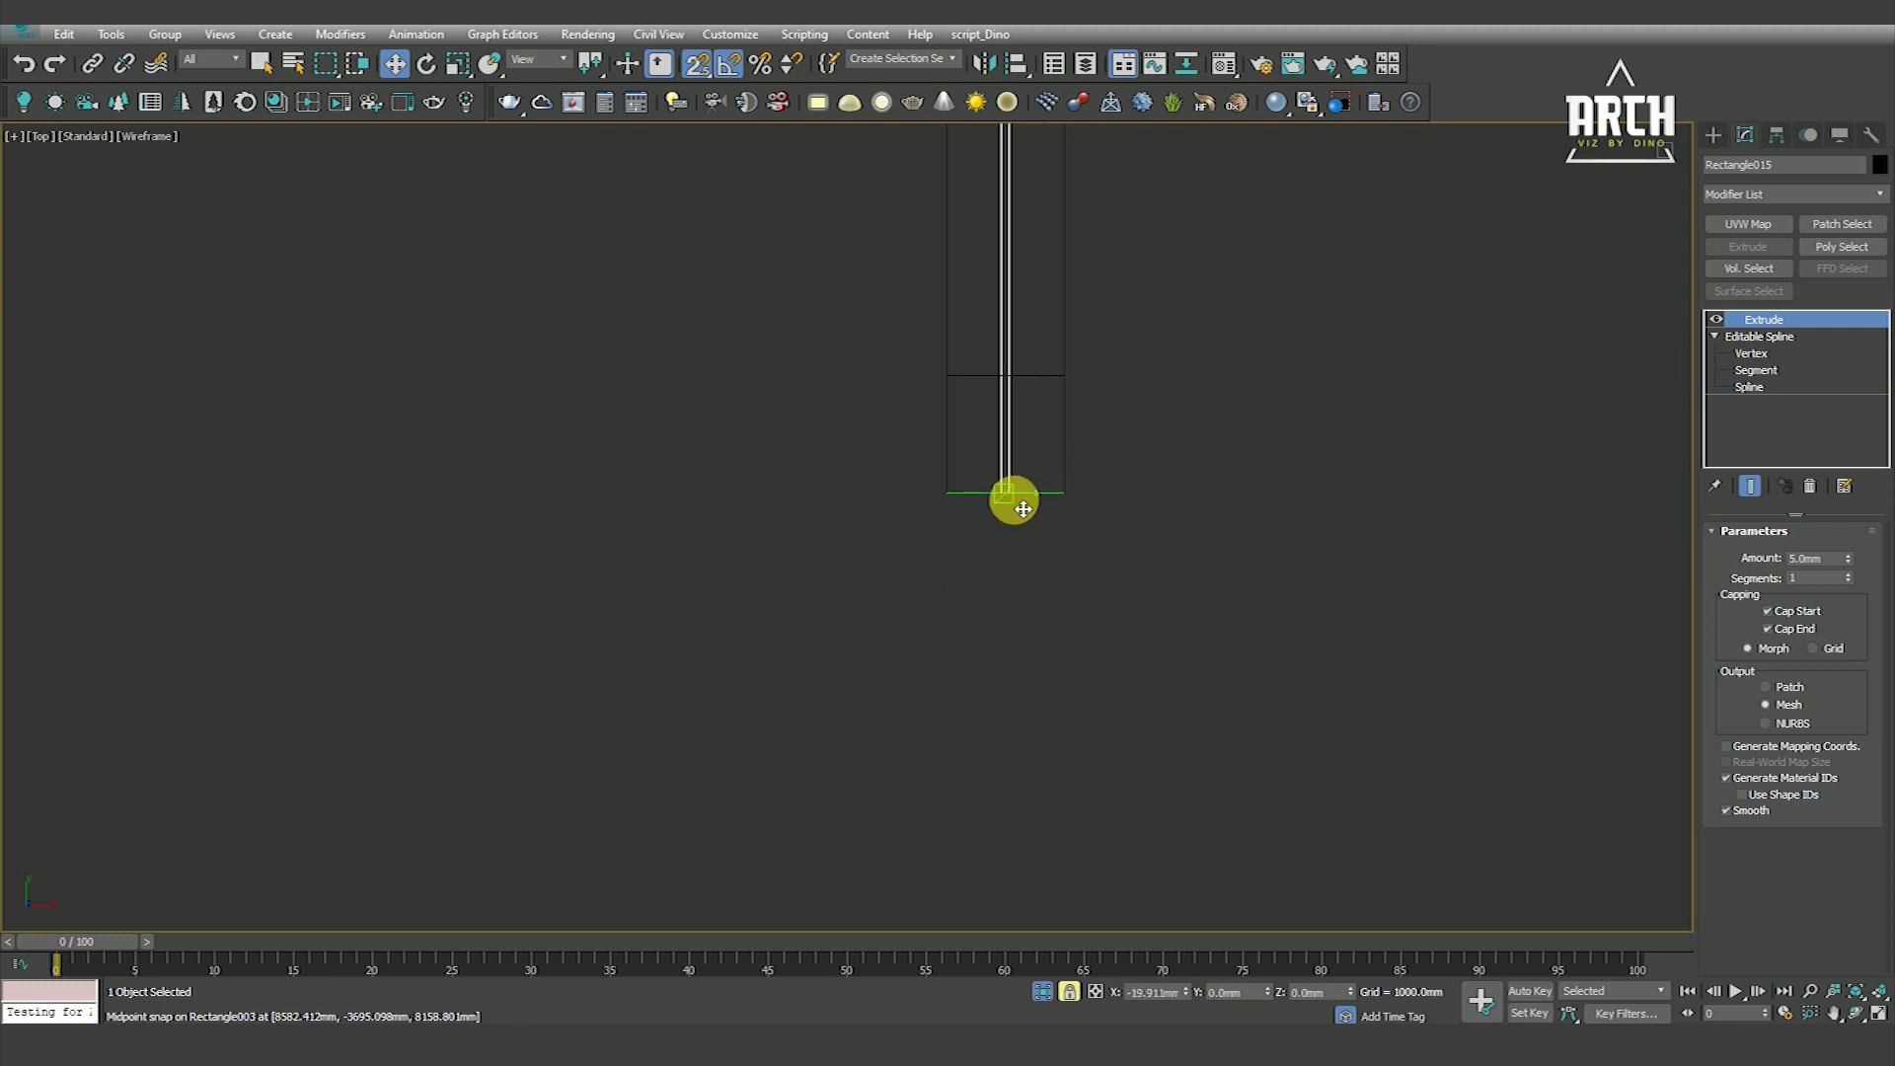
pyautogui.press('s')
pyautogui.scroll(-3, 1016, 533)
pyautogui.press('l')
pyautogui.scroll(5, 1011, 548)
pyautogui.scroll(-4, 1021, 530)
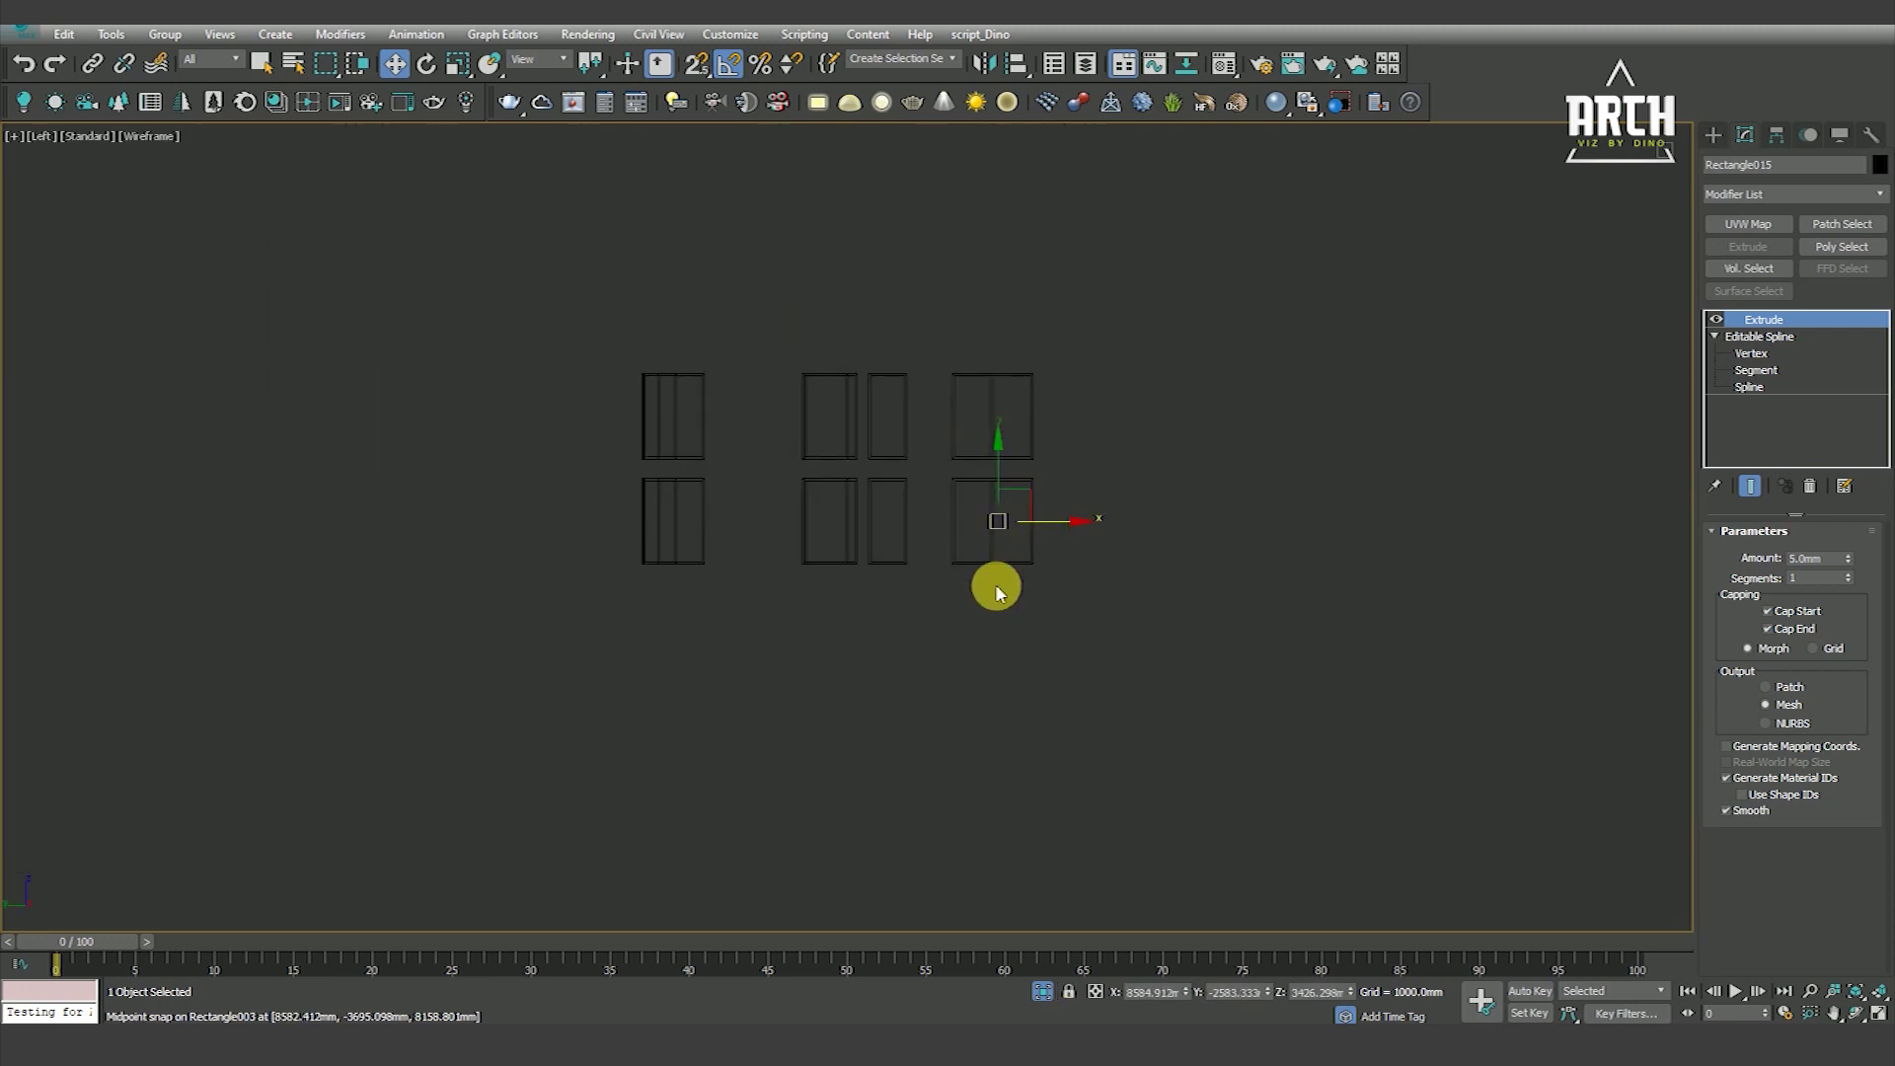
pyautogui.scroll(2, 1006, 641)
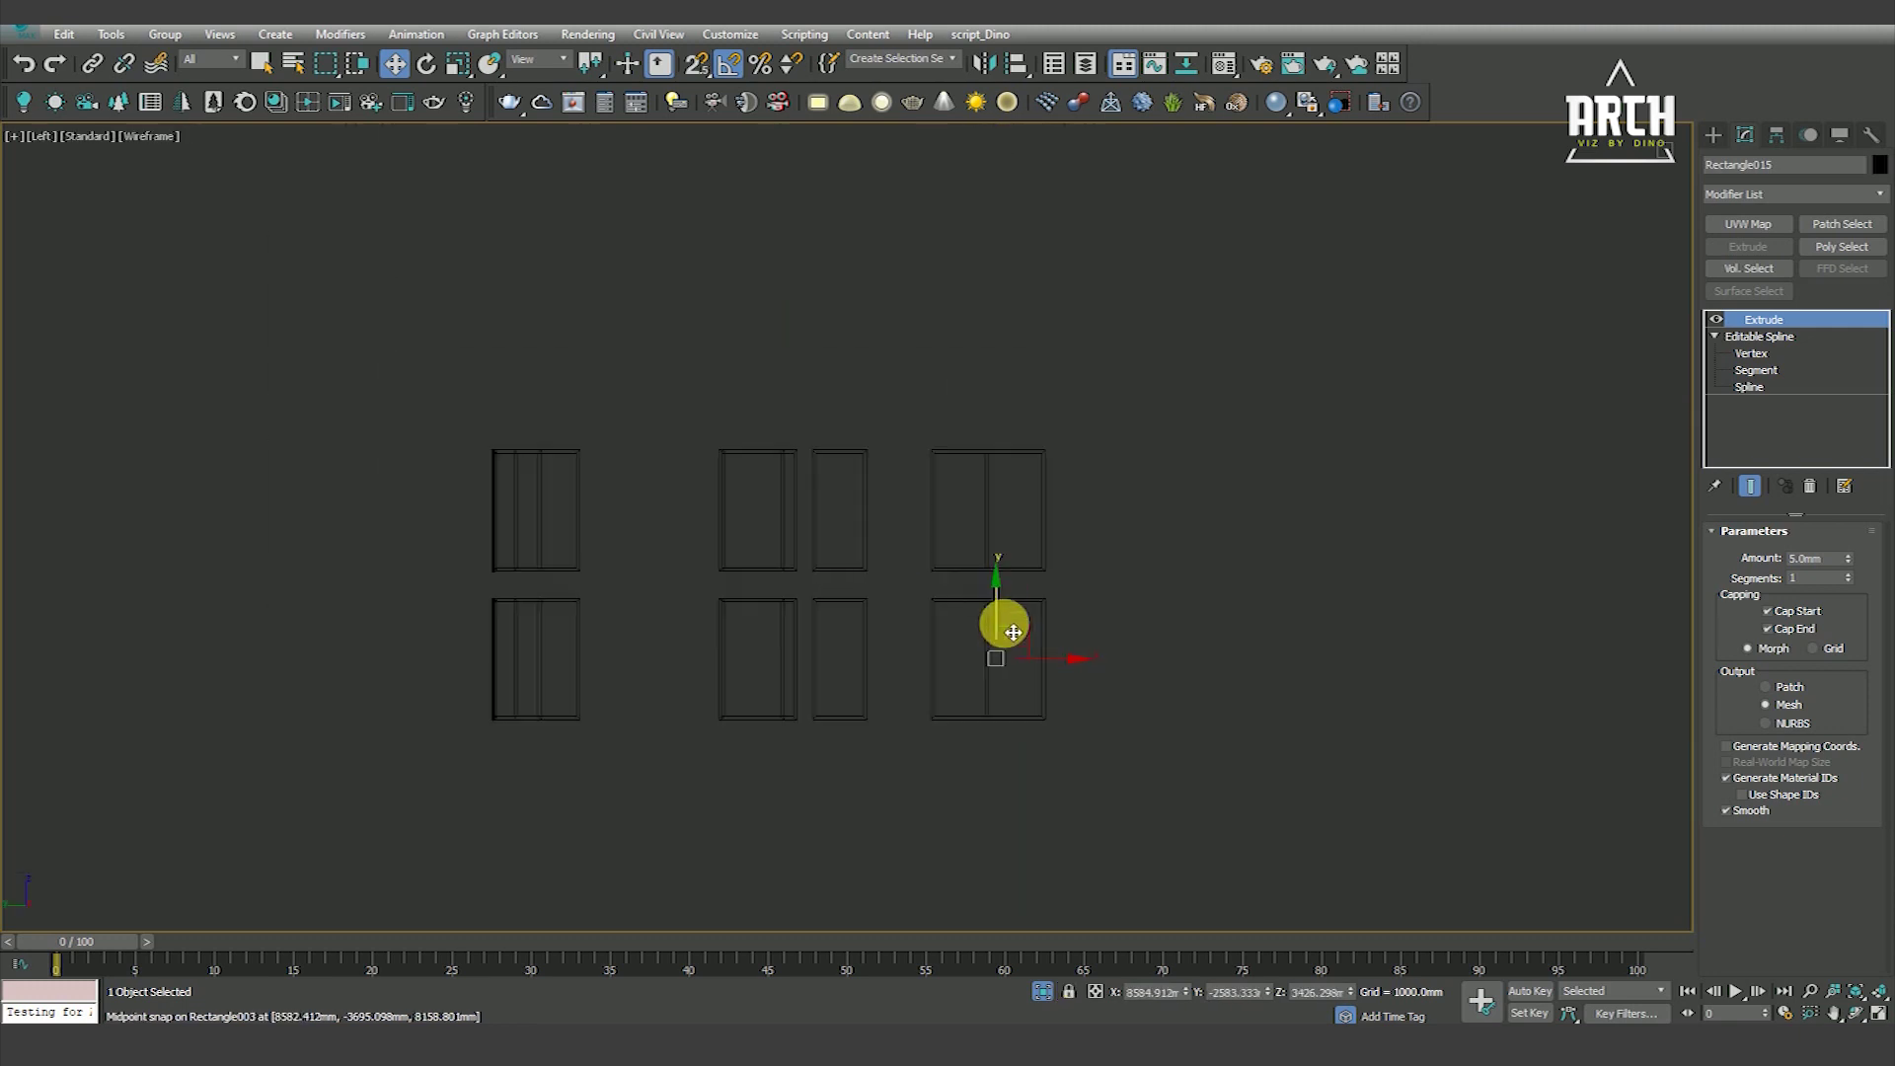
pyautogui.click(1880, 168)
pyautogui.click(1497, 647)
# Copy the blue pane up into the wide window frame directly above
pyautogui.moveTo(981, 766); pyautogui.dragTo(986, 849, button='middle')
pyautogui.keyDown('shift'); pyautogui.moveTo(998, 701); pyautogui.dragTo(1016, 564); pyautogui.keyUp('shift')
pyautogui.click(937, 602)
pyautogui.scroll(8, 888, 668)
pyautogui.press('s')
pyautogui.scroll(-3, 1016, 642)
pyautogui.scroll(-5, 1016, 612)
# Switch to shaded display and orbit to inspect the glazed windows
pyautogui.press('F3')
pyautogui.moveTo(1016, 605)
pyautogui.keyDown('alt'); pyautogui.mouseDown(button='middle')
pyautogui.moveTo(867, 690)
pyautogui.moveTo(692, 688)
pyautogui.moveTo(1125, 720)
pyautogui.moveTo(1112, 618)
pyautogui.moveTo(1075, 660)
pyautogui.mouseUp(button='middle'); pyautogui.keyUp('alt')
pyautogui.press('s')
pyautogui.scroll(10, 1161, 584)
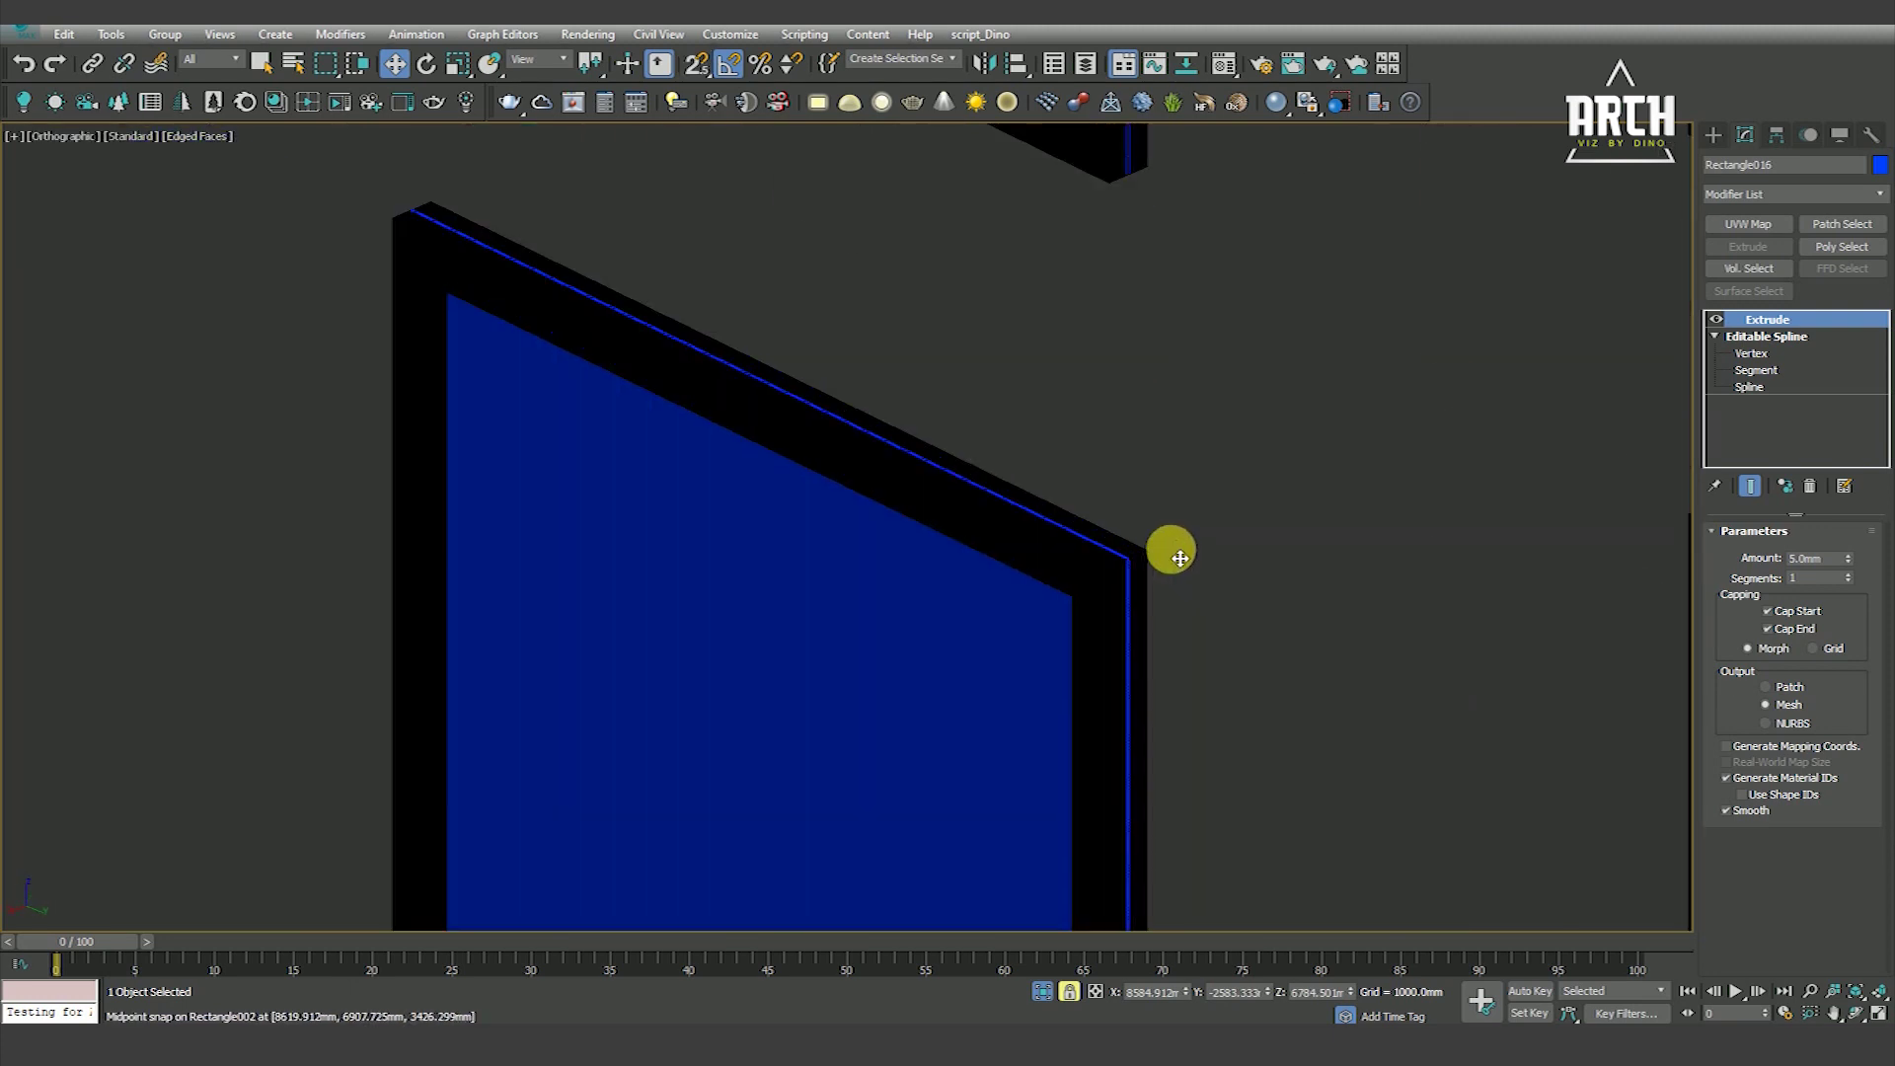
pyautogui.click(1199, 495)
pyautogui.scroll(-5, 1032, 588)
pyautogui.scroll(-3, 862, 457)
pyautogui.scroll(3, 800, 474)
pyautogui.scroll(-3, 1024, 589)
pyautogui.scroll(3, 1023, 589)
# Select the lower window frame and return to wireframe display
pyautogui.click(1015, 579)
pyautogui.scroll(-3, 1036, 631)
pyautogui.click(1052, 661)
pyautogui.click(1021, 592)
pyautogui.keyDown('alt'); pyautogui.moveTo(1024, 677); pyautogui.dragTo(997, 706, button='middle'); pyautogui.keyUp('alt')
pyautogui.click(998, 706)
pyautogui.scroll(3, 1026, 552)
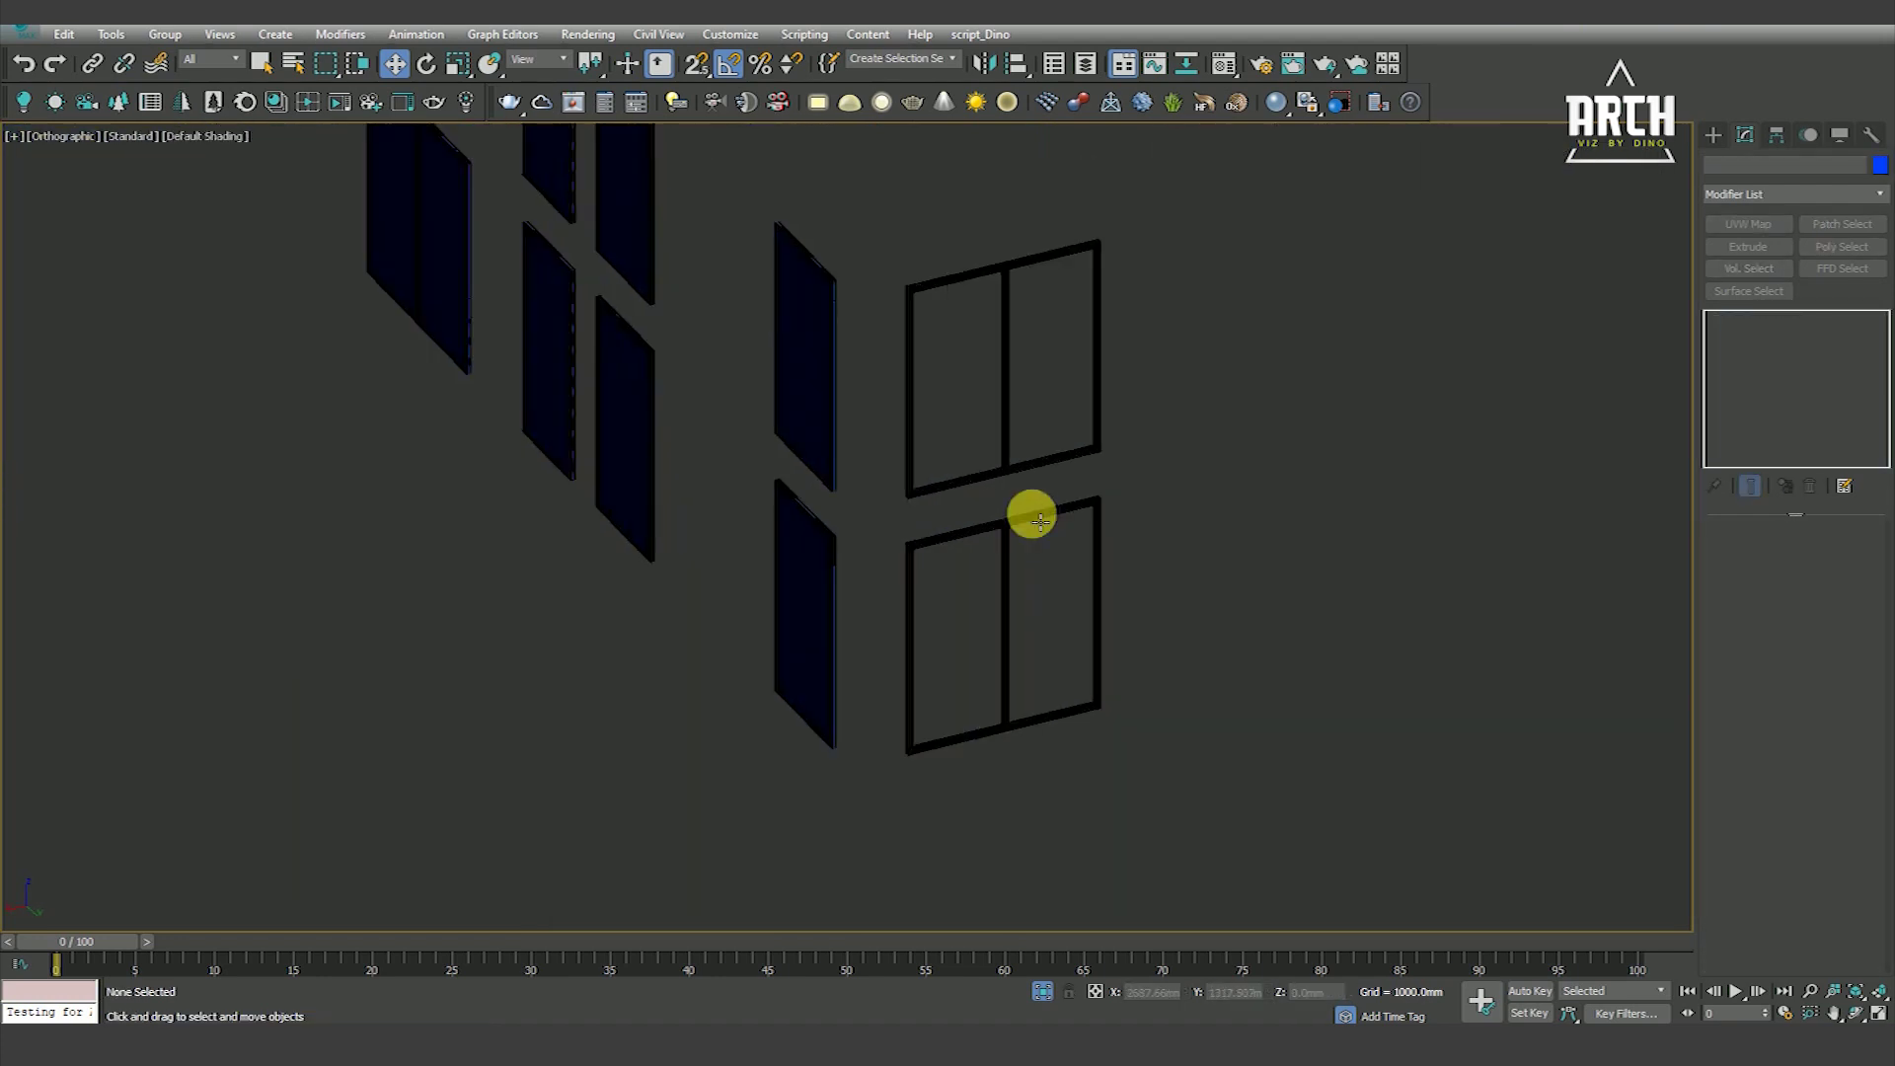
pyautogui.click(1015, 533)
pyautogui.press('F3')
# Clone the lower window frame and replace its Sweep with a 5 mm Extrude
pyautogui.rightClick(1147, 528)
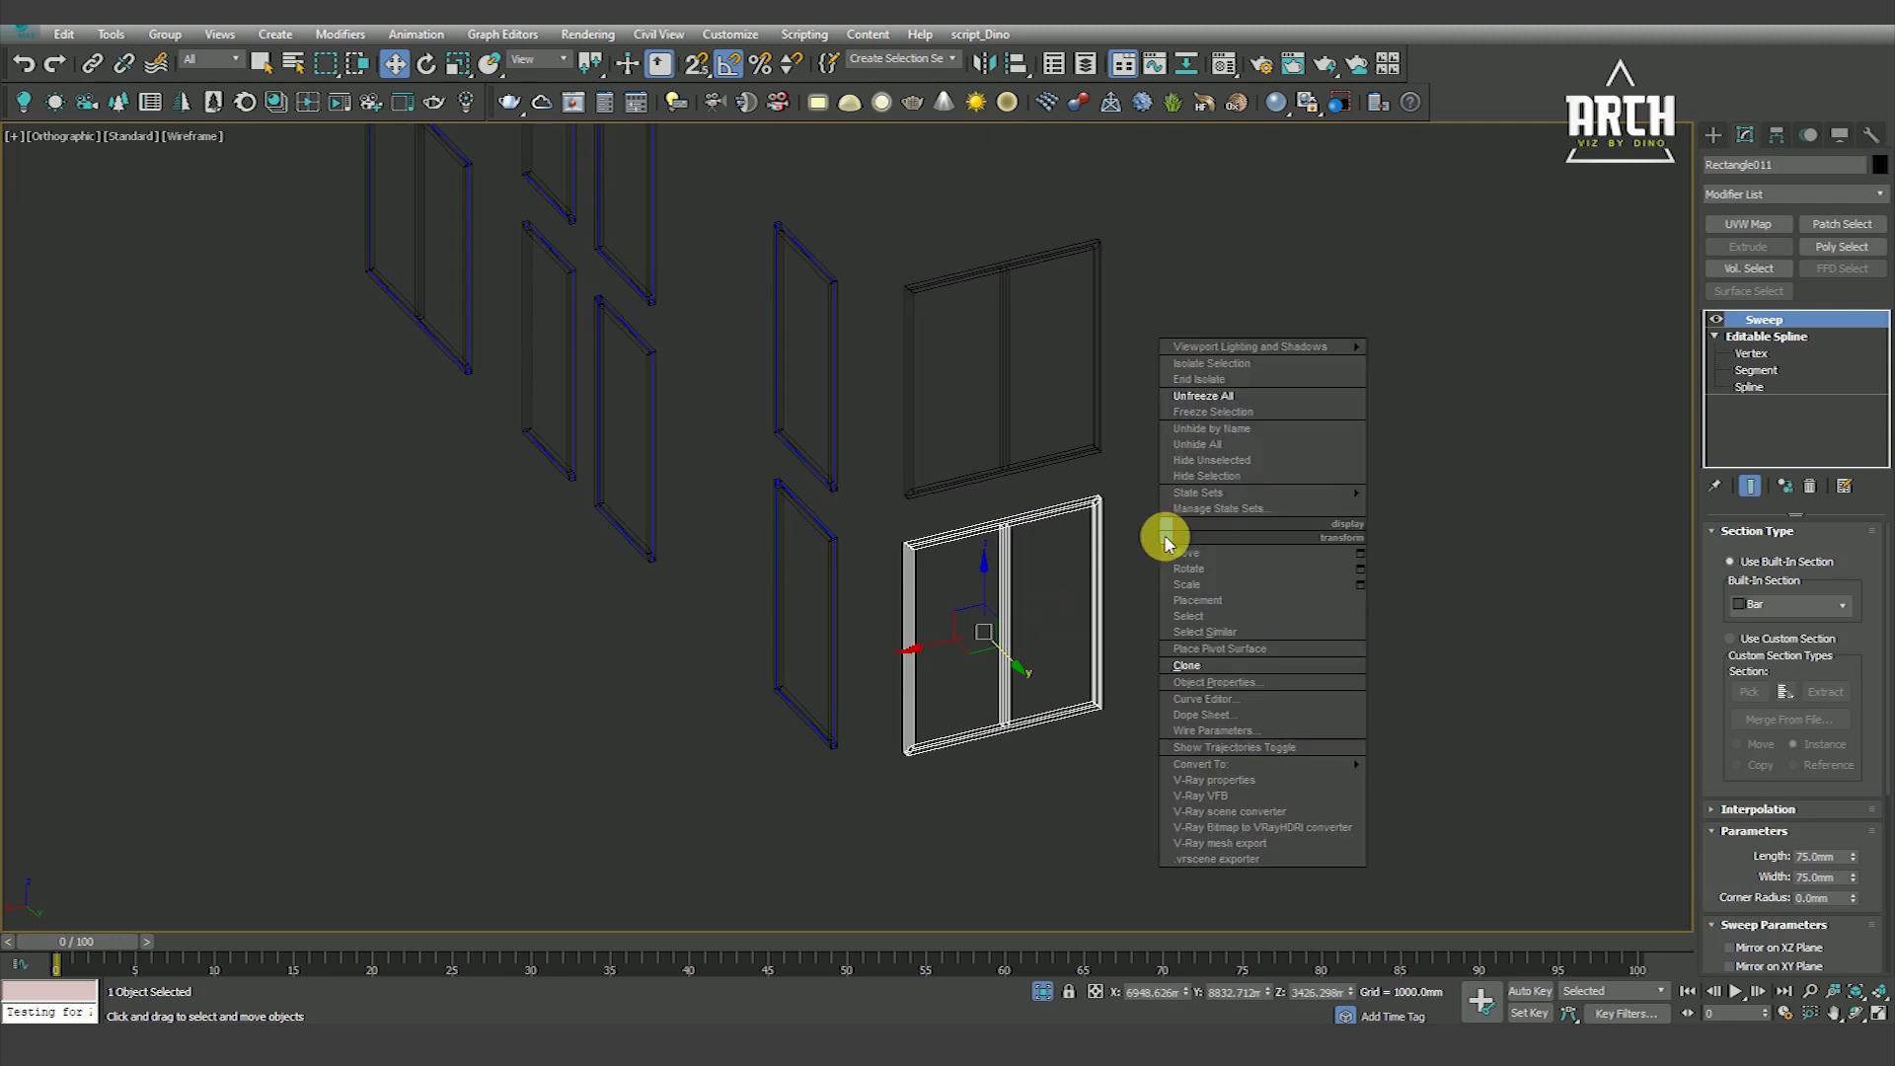
pyautogui.click(1197, 662)
pyautogui.click(896, 595)
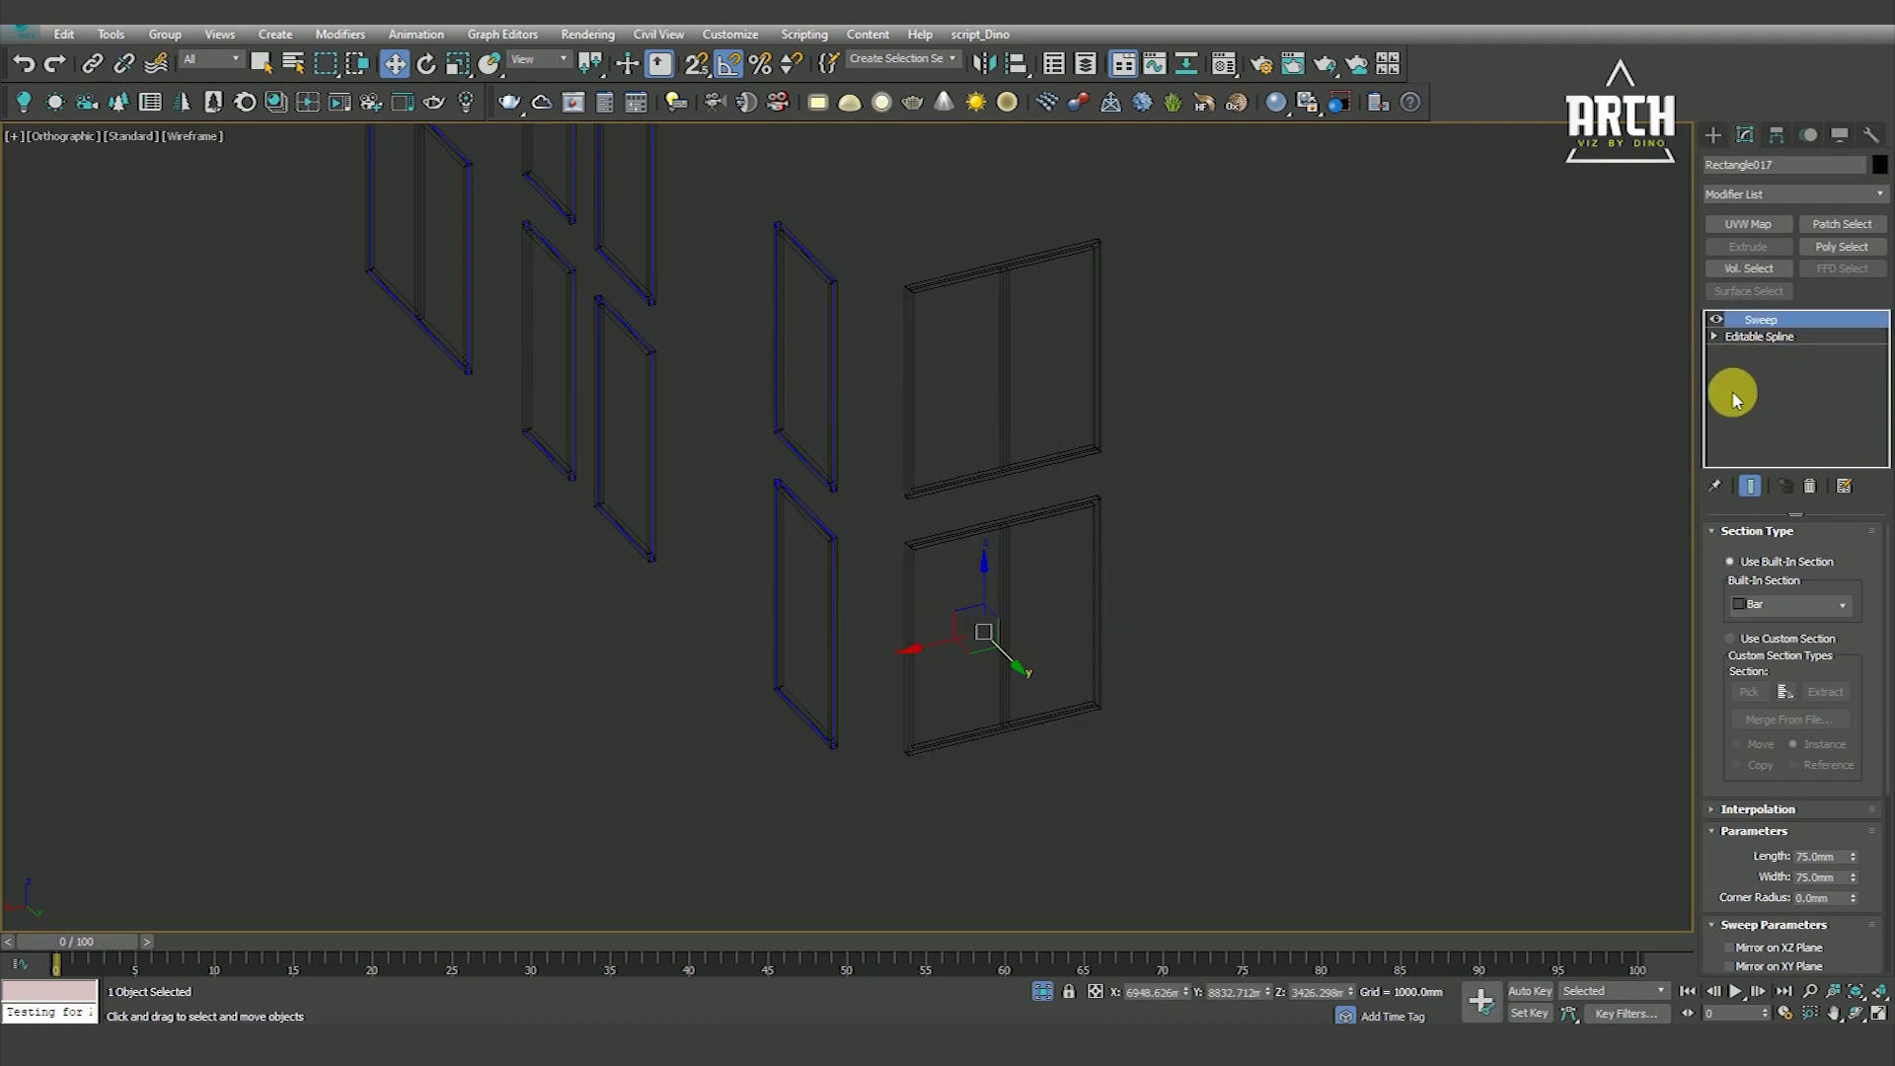
pyautogui.click(1001, 640)
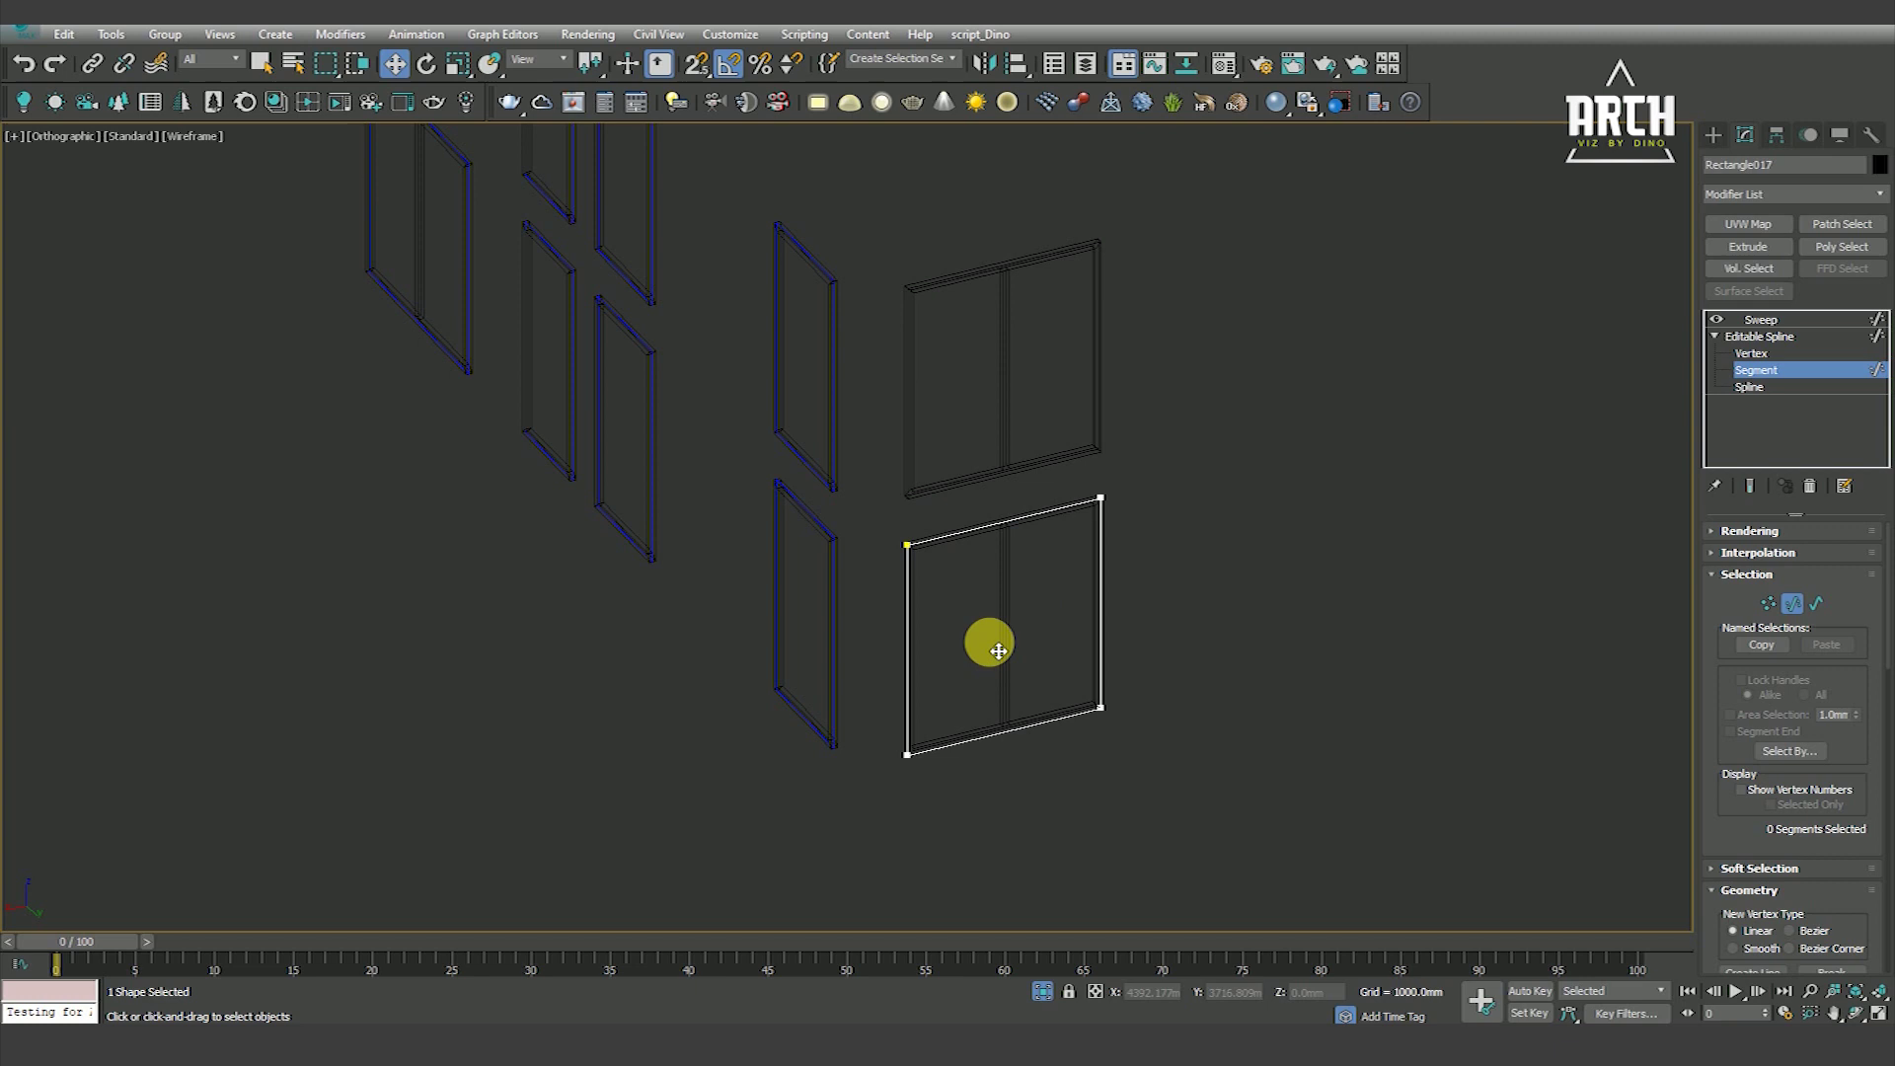
pyautogui.click(1753, 319)
pyautogui.click(1811, 488)
pyautogui.click(1760, 252)
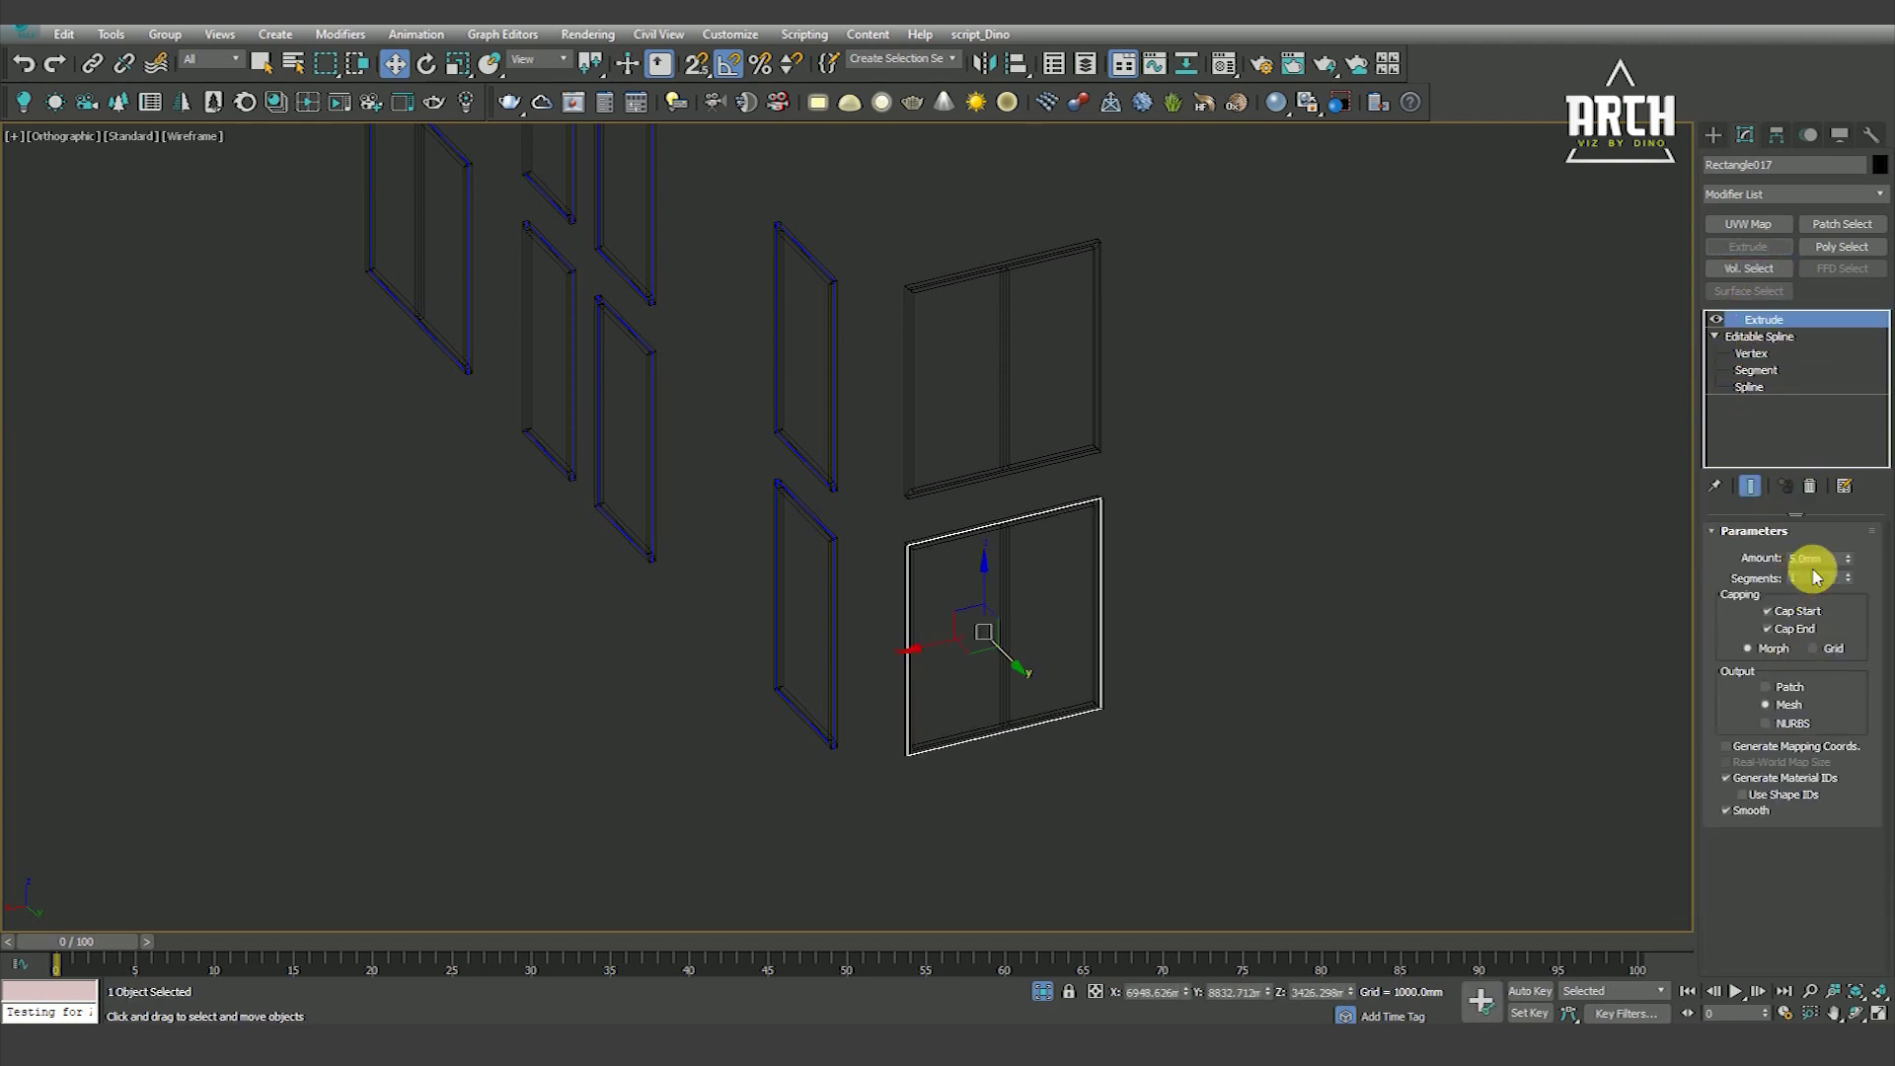
# Colour the new pane blue and snap it to the centre of the frame's thickness
pyautogui.moveTo(1057, 720); pyautogui.dragTo(1060, 784, button='middle')
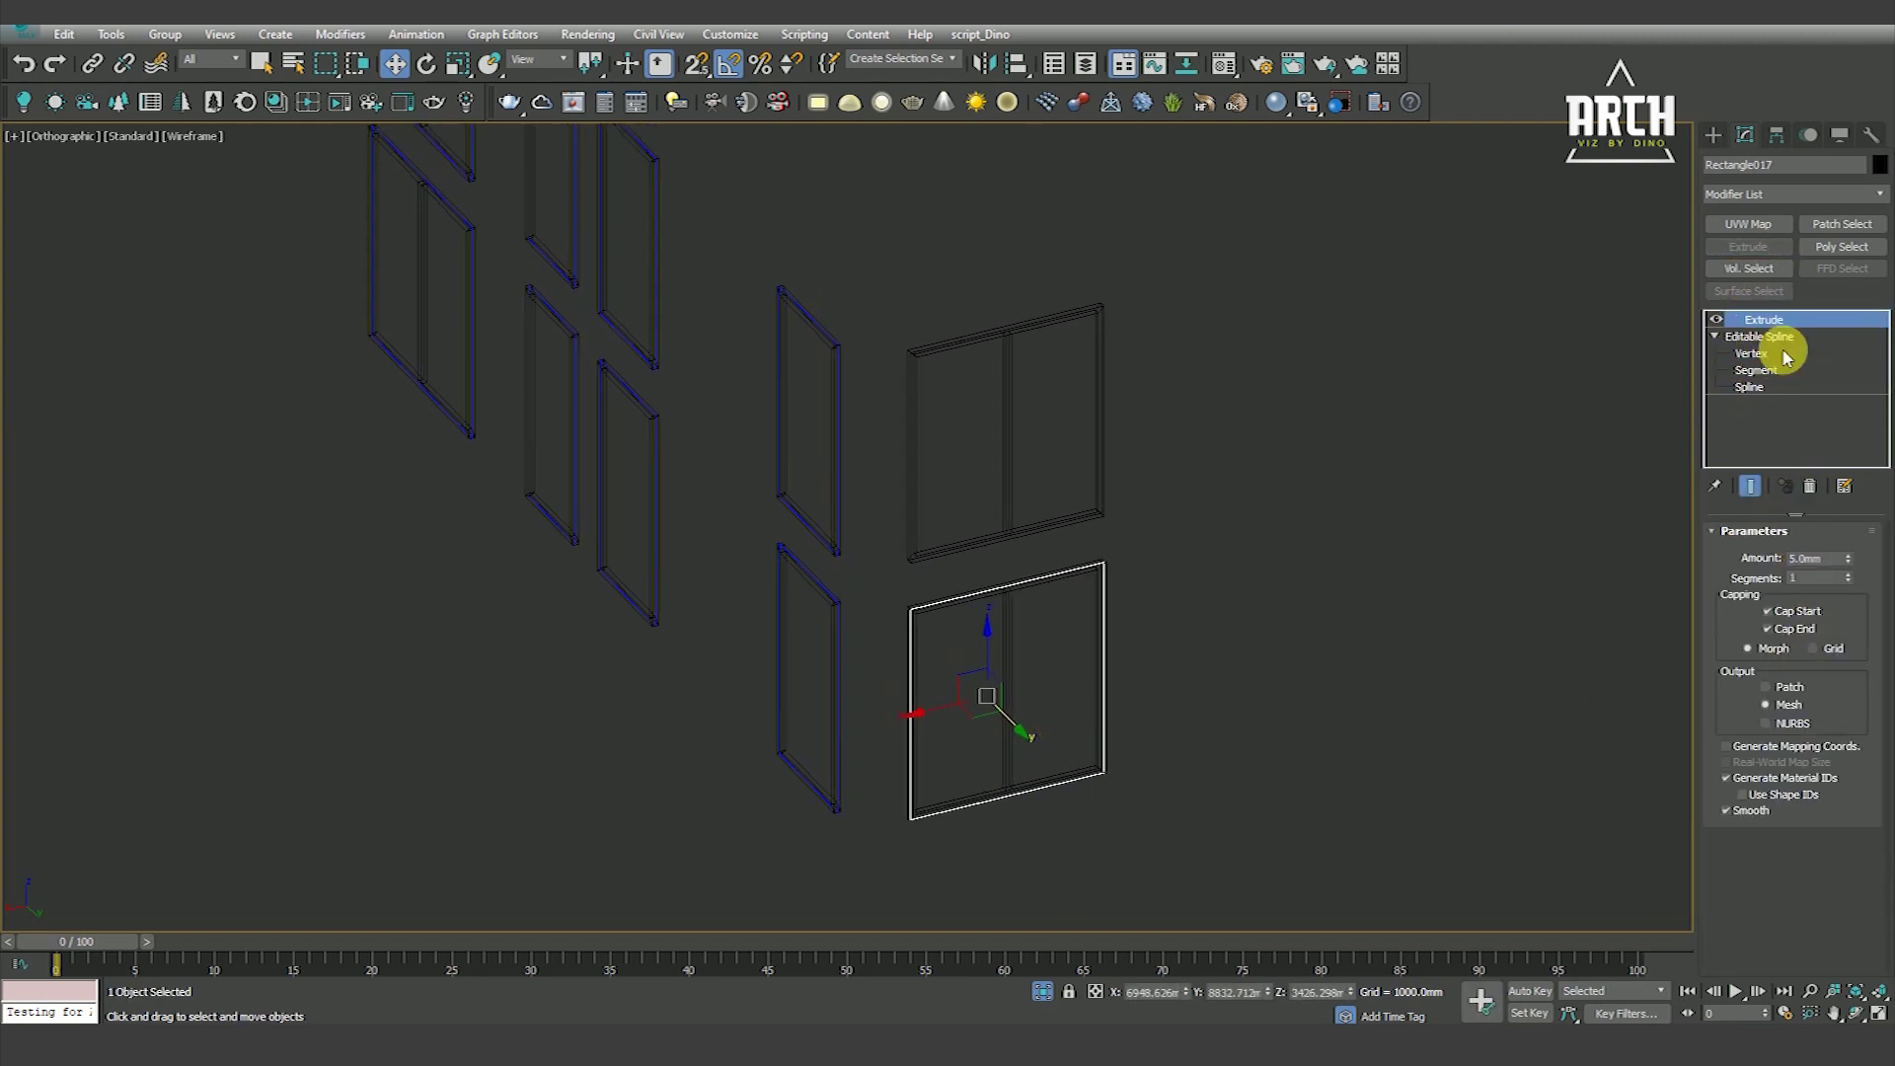
pyautogui.click(1878, 166)
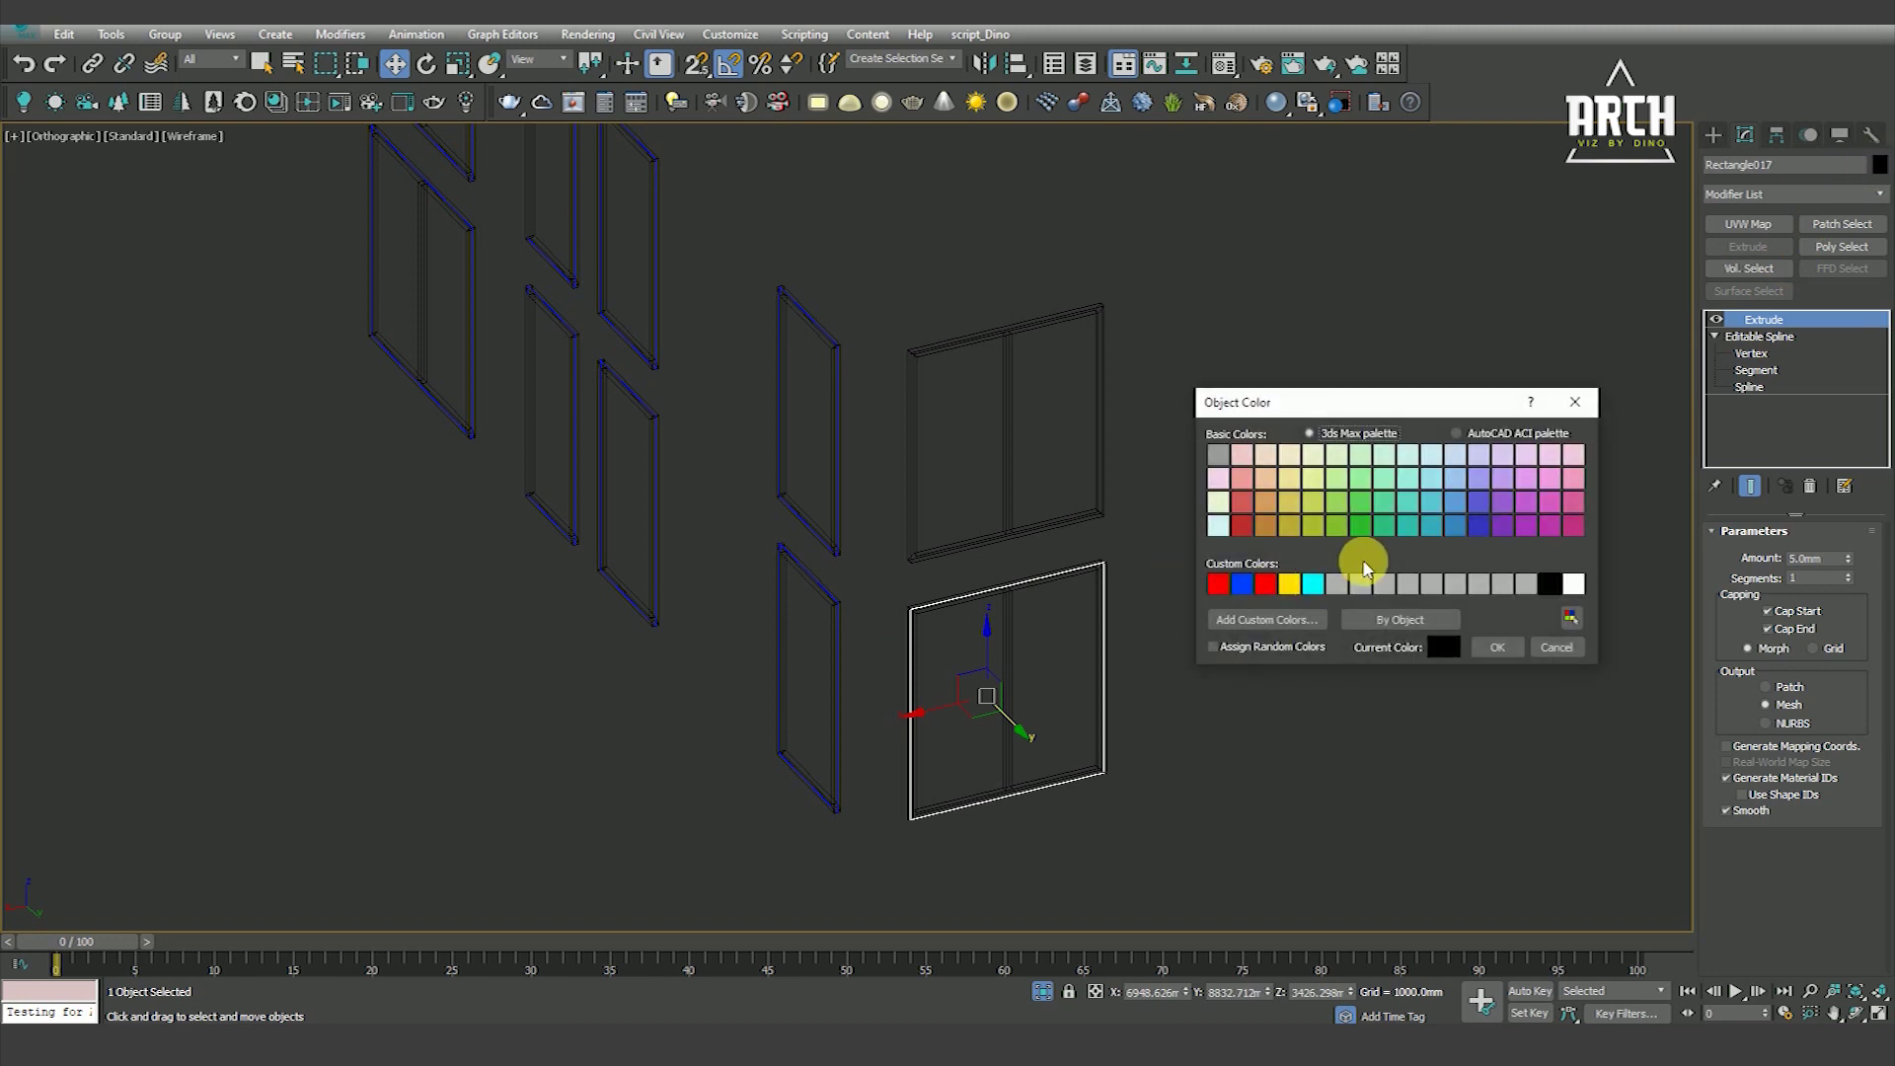
pyautogui.click(1500, 646)
pyautogui.press('t')
pyautogui.press('s')
pyautogui.moveTo(1027, 491); pyautogui.dragTo(1388, 483)
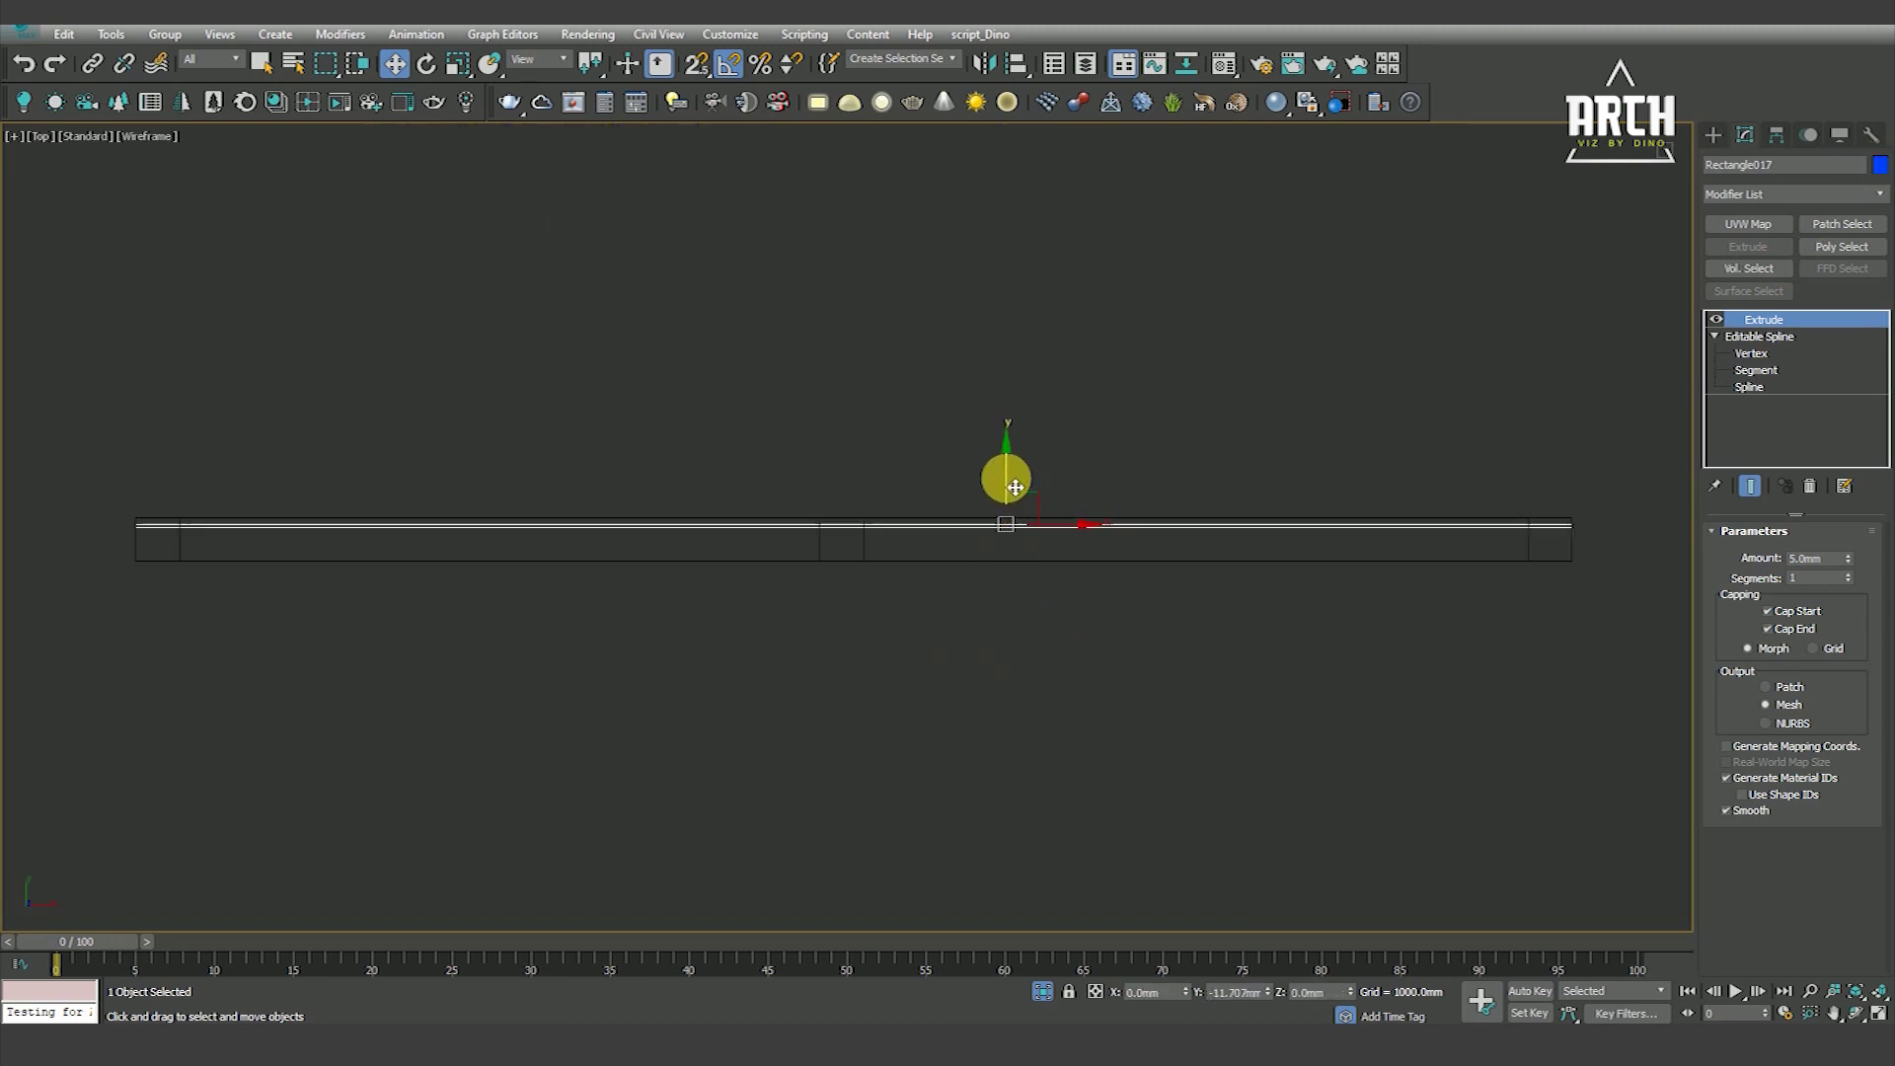
pyautogui.scroll(3, 1363, 495)
pyautogui.press('s')
# Copy the pane as an instance up into the upper window frame
pyautogui.moveTo(1374, 500)
pyautogui.keyDown('alt'); pyautogui.mouseDown(button='middle')
pyautogui.moveTo(1205, 621)
pyautogui.moveTo(888, 493)
pyautogui.moveTo(1184, 588)
pyautogui.mouseUp(button='middle'); pyautogui.keyUp('alt')
pyautogui.scroll(4, 1269, 631)
pyautogui.press('f')
pyautogui.scroll(-5, 1144, 631)
pyautogui.scroll(3, 1112, 655)
pyautogui.keyDown('shift'); pyautogui.moveTo(1113, 655); pyautogui.dragTo(1121, 401); pyautogui.keyUp('shift')
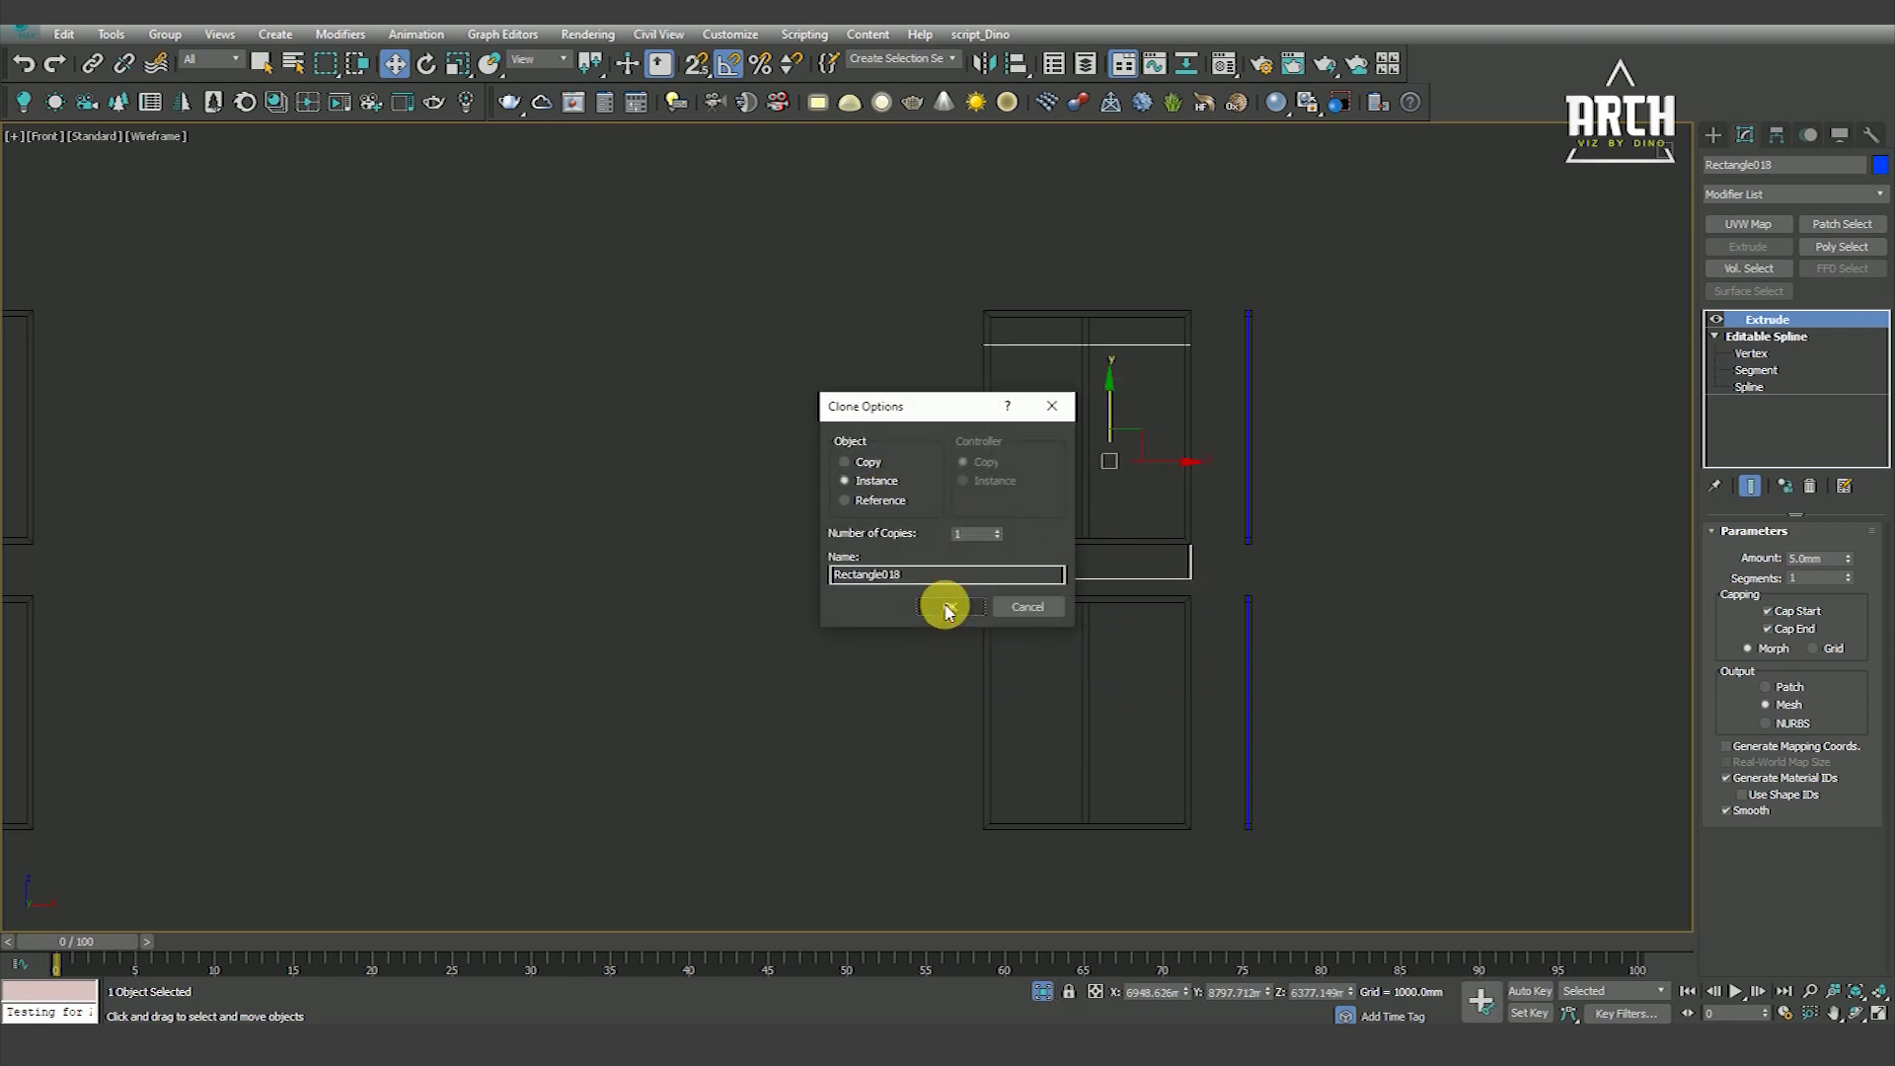
pyautogui.click(945, 608)
pyautogui.scroll(5, 968, 618)
# Orbit in shaded display to check both blue panes in the corner windows
pyautogui.press('s')
pyautogui.scroll(-6, 995, 517)
pyautogui.keyDown('alt'); pyautogui.moveTo(1057, 570); pyautogui.dragTo(1100, 588, button='middle'); pyautogui.keyUp('alt')
pyautogui.scroll(5, 1052, 495)
pyautogui.press('F3')
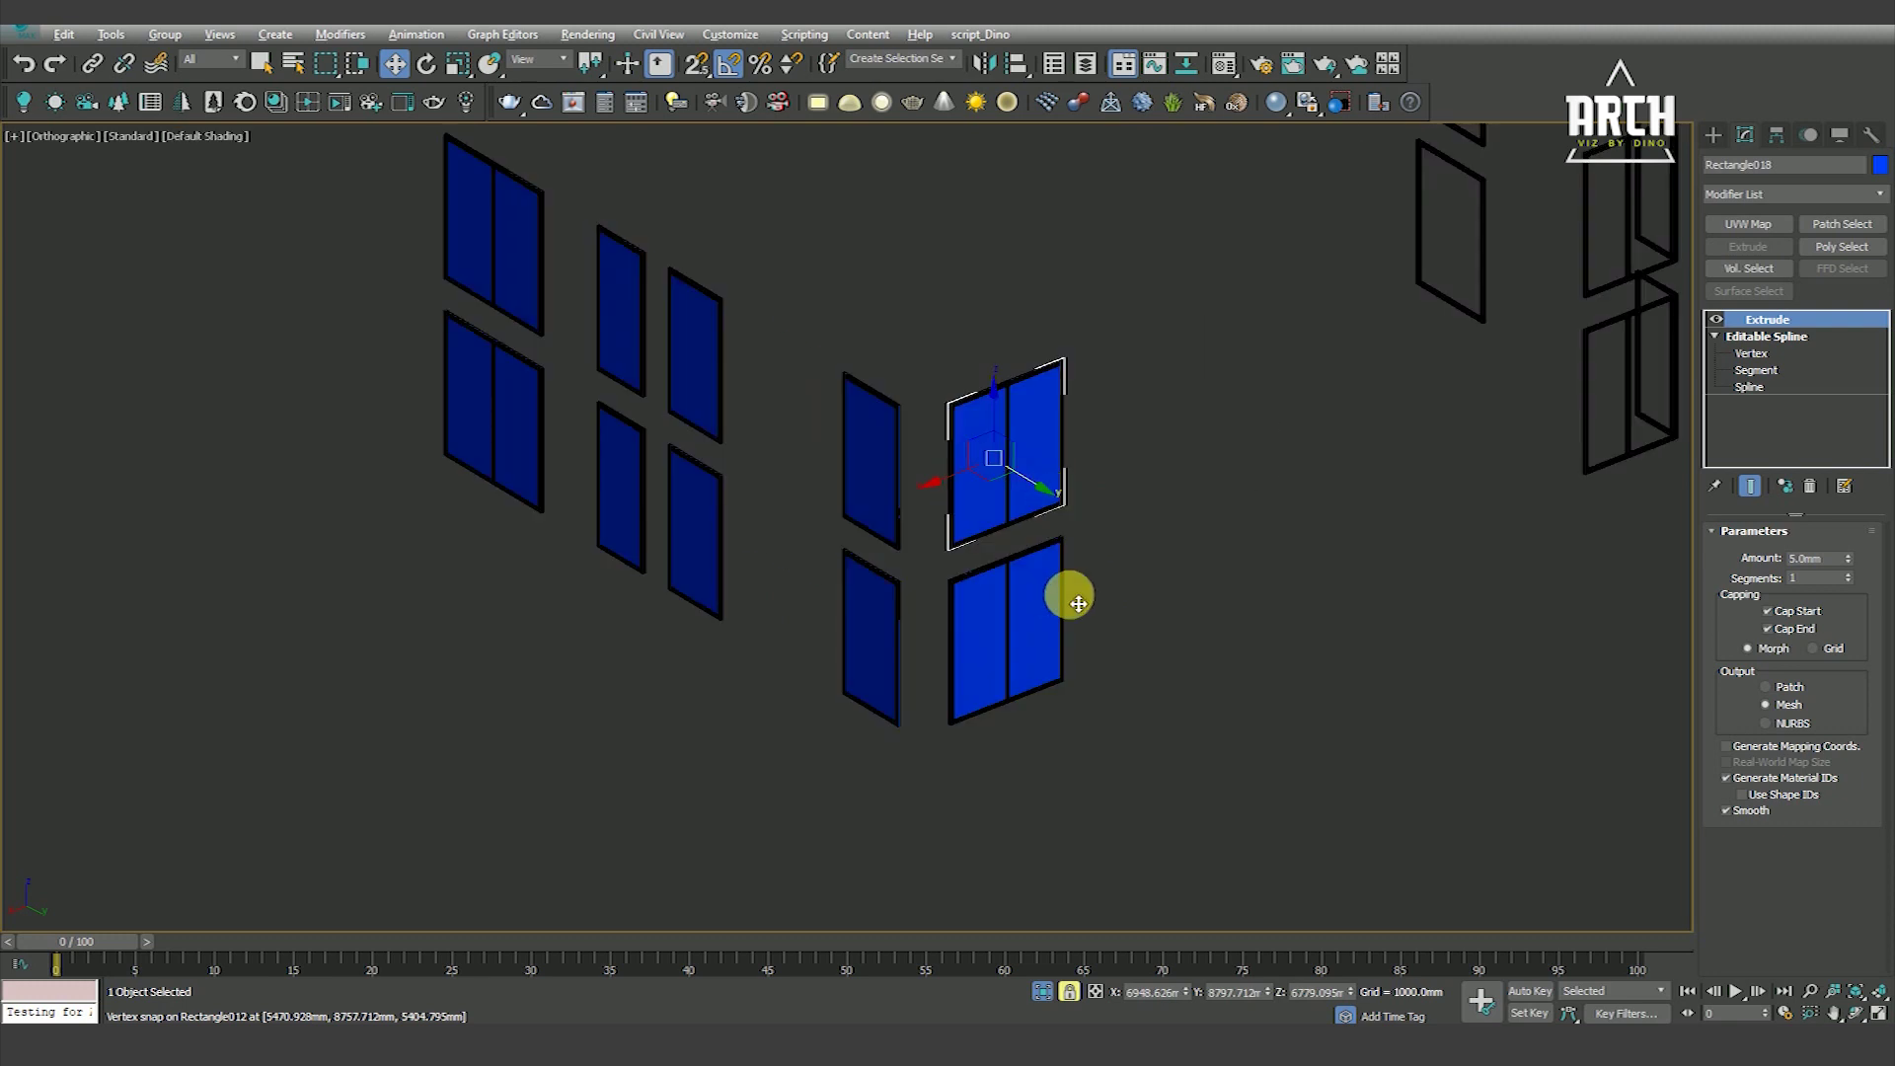
pyautogui.scroll(-2, 761, 655)
pyautogui.scroll(-3, 868, 618)
pyautogui.keyDown('alt'); pyautogui.moveTo(867, 618); pyautogui.dragTo(875, 677, button='middle'); pyautogui.keyUp('alt')
pyautogui.click(833, 664)
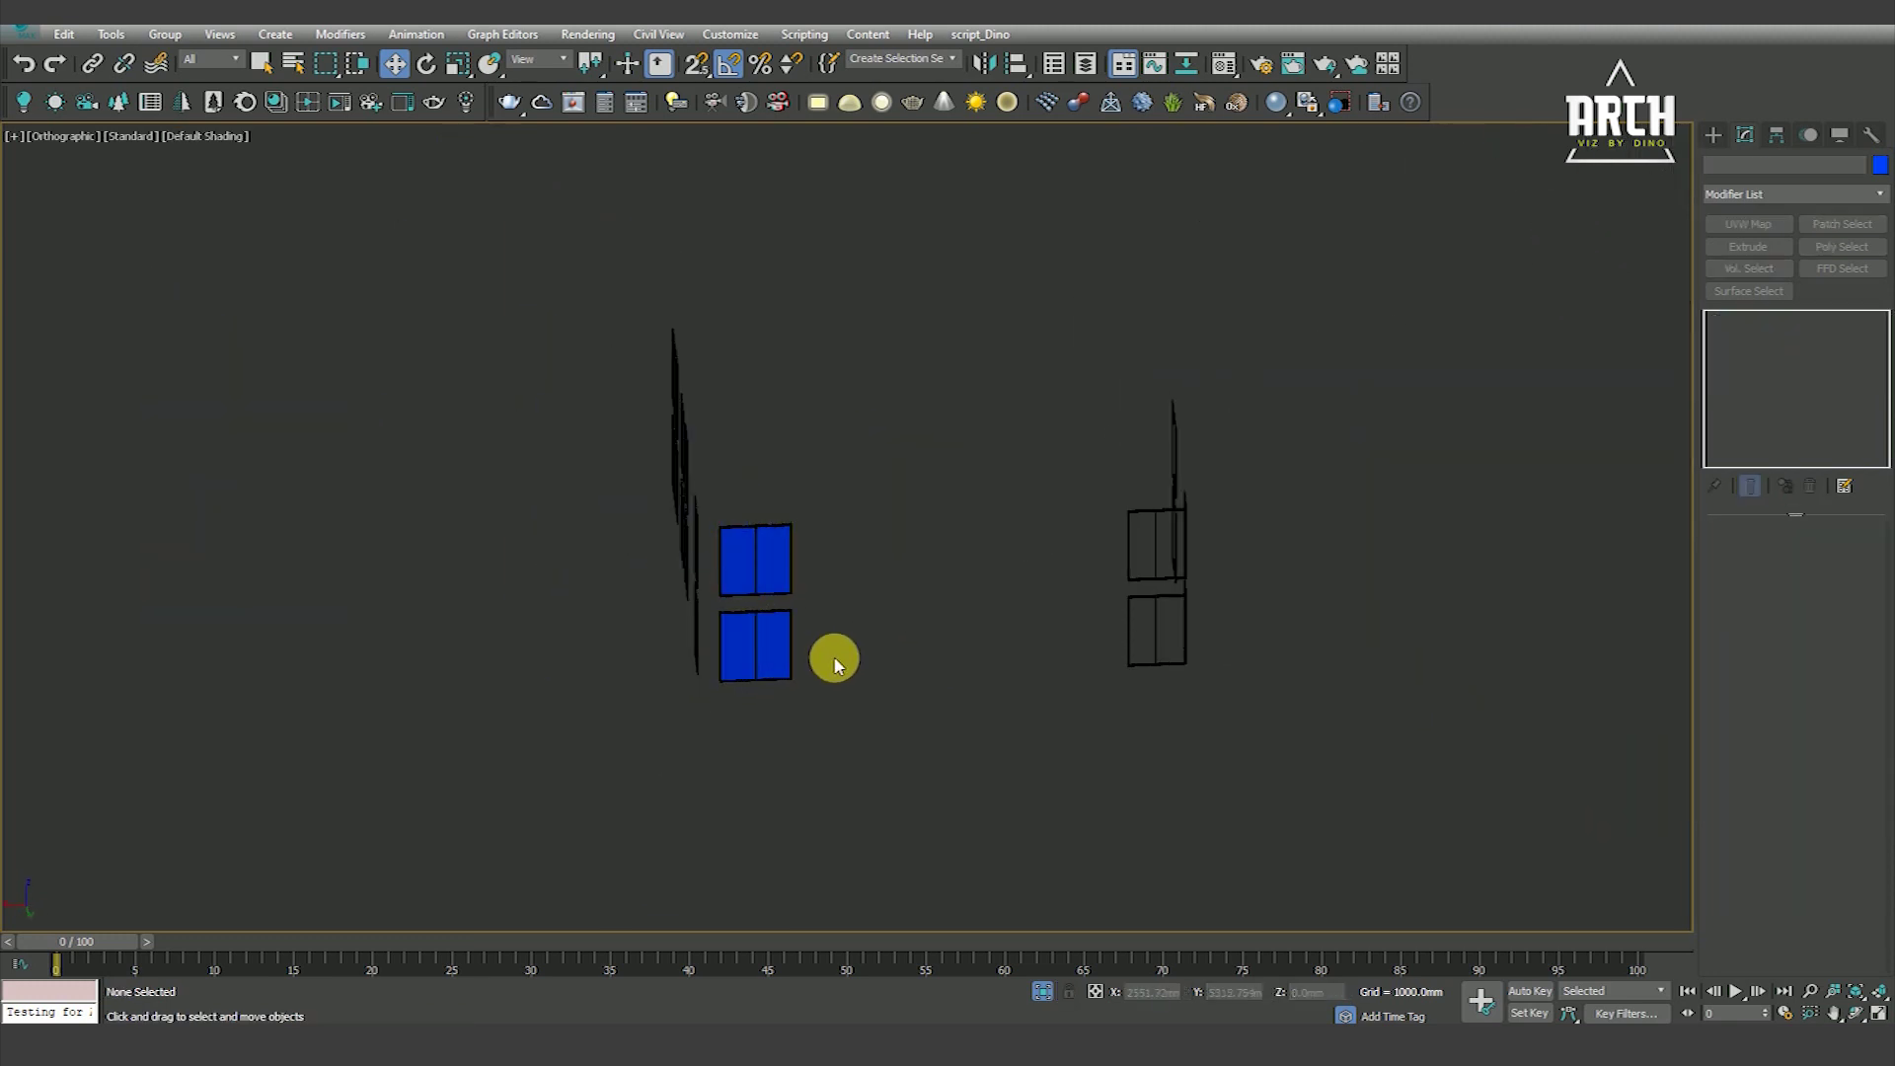
# Inspect the panes and select the single lower-right window frame
pyautogui.scroll(2, 774, 537)
pyautogui.click(774, 537)
pyautogui.scroll(-1, 773, 537)
pyautogui.moveTo(774, 537)
pyautogui.keyDown('alt'); pyautogui.mouseDown(button='middle')
pyautogui.moveTo(1028, 707)
pyautogui.moveTo(1025, 629)
pyautogui.mouseUp(button='middle'); pyautogui.keyUp('alt')
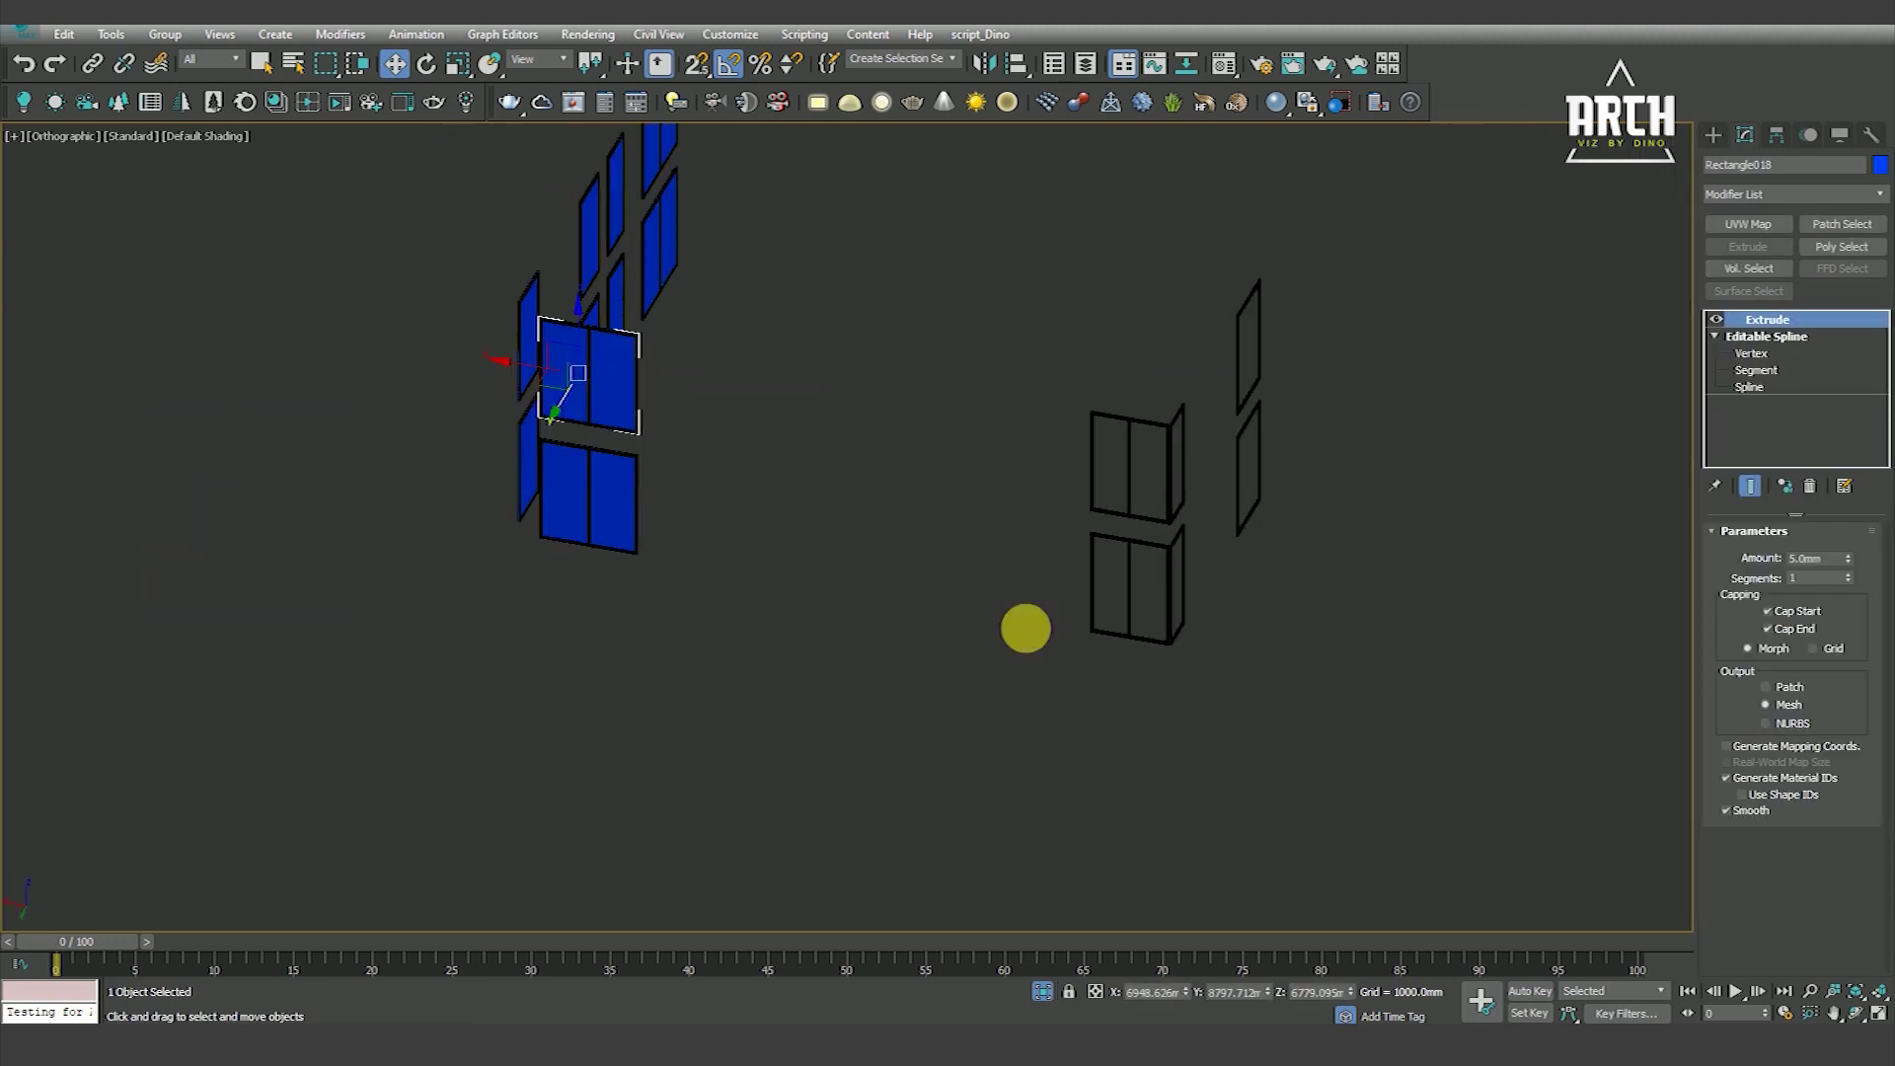
pyautogui.click(1178, 636)
pyautogui.keyDown('alt'); pyautogui.moveTo(1186, 618); pyautogui.dragTo(1184, 605, button='middle'); pyautogui.keyUp('alt')
pyautogui.scroll(3, 1281, 637)
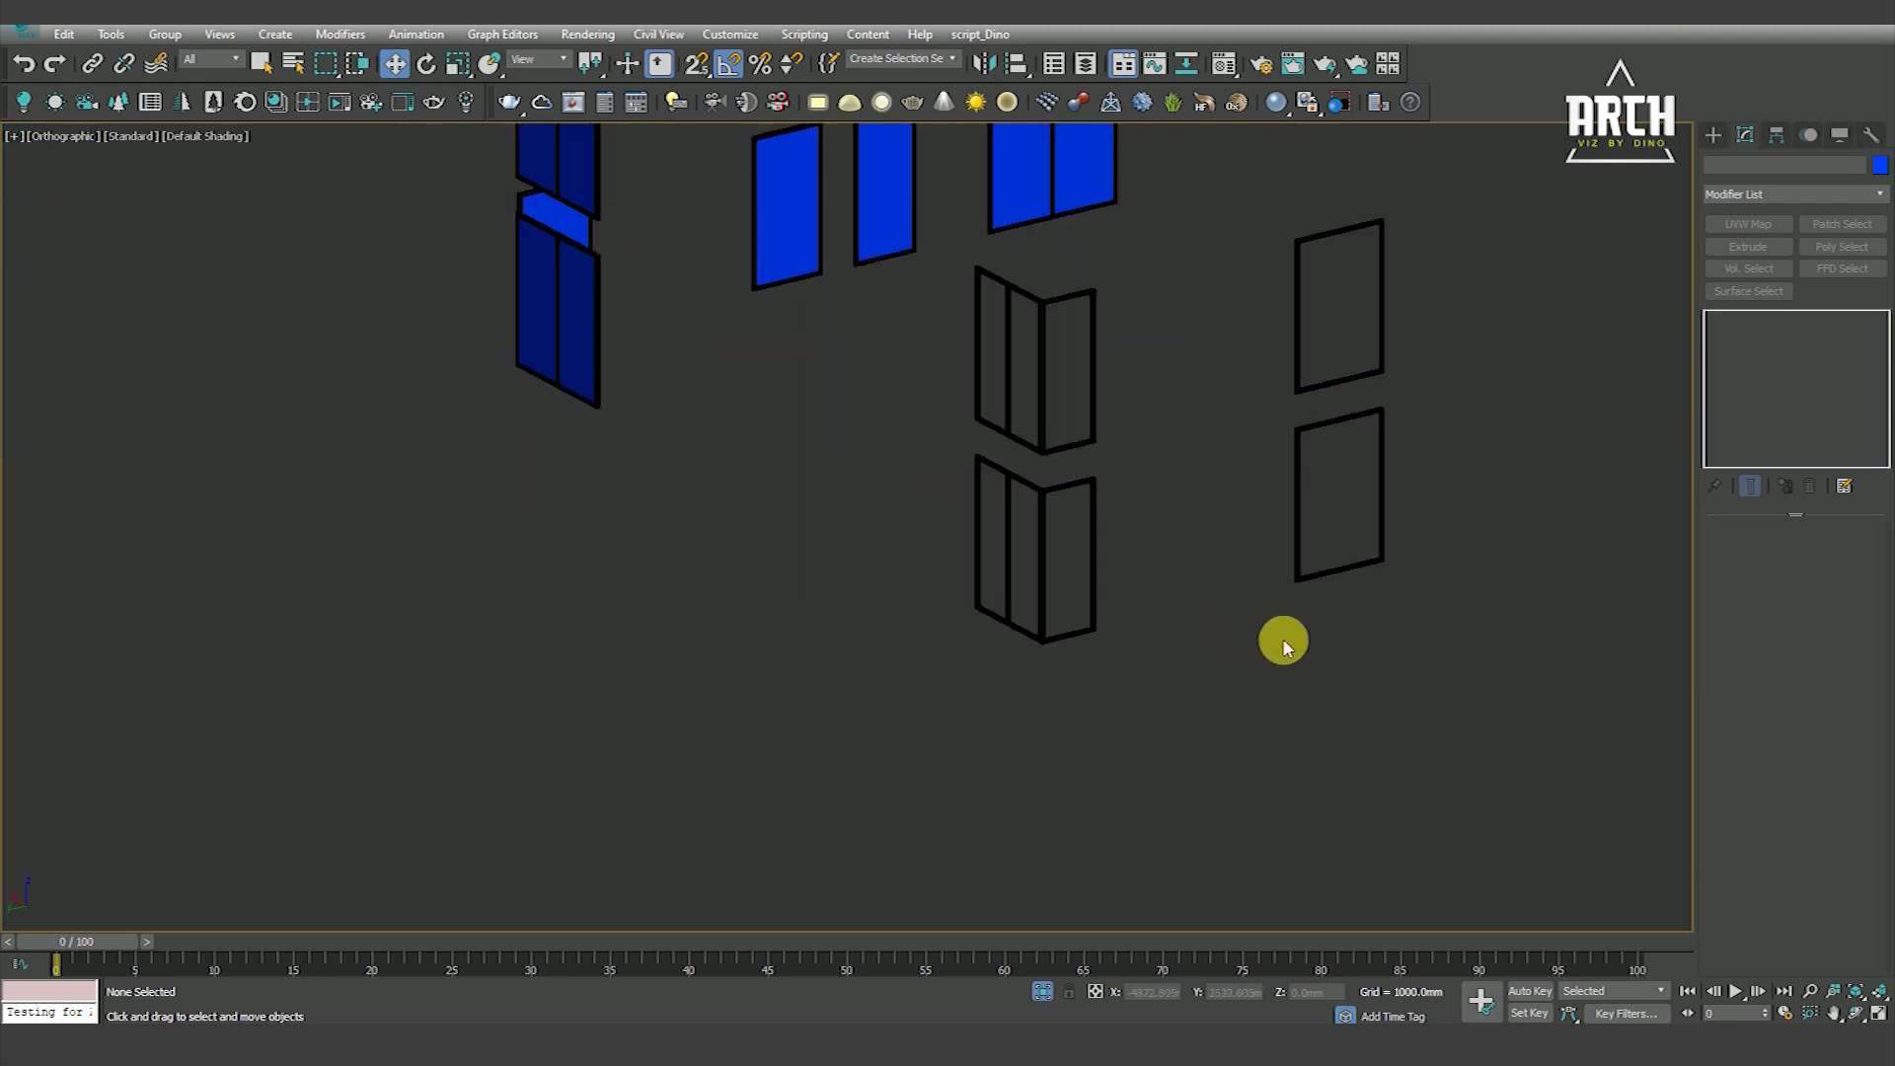
pyautogui.click(1353, 562)
pyautogui.scroll(2, 1121, 634)
pyautogui.scroll(3, 1206, 560)
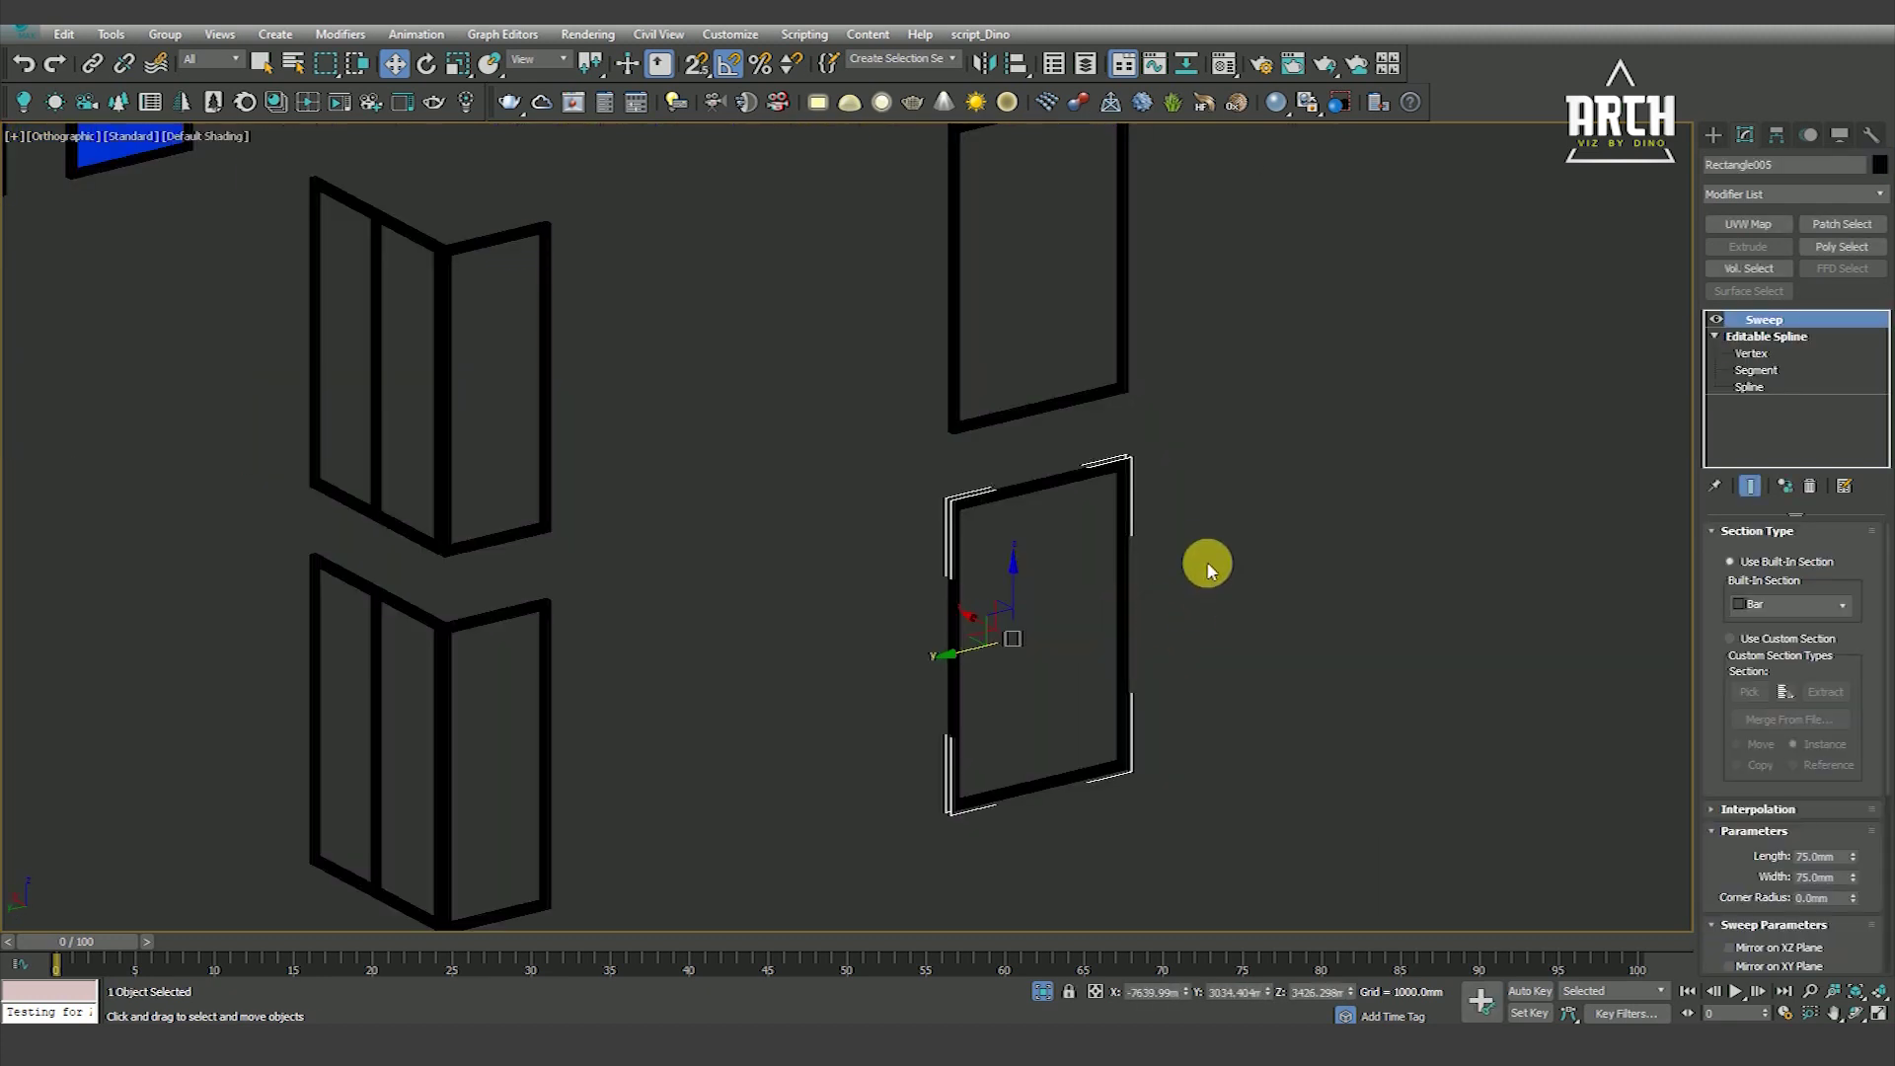
# Clone the frame, give the copy an Extrude, and colour it blue
pyautogui.rightClick(1206, 560)
pyautogui.click(1229, 677)
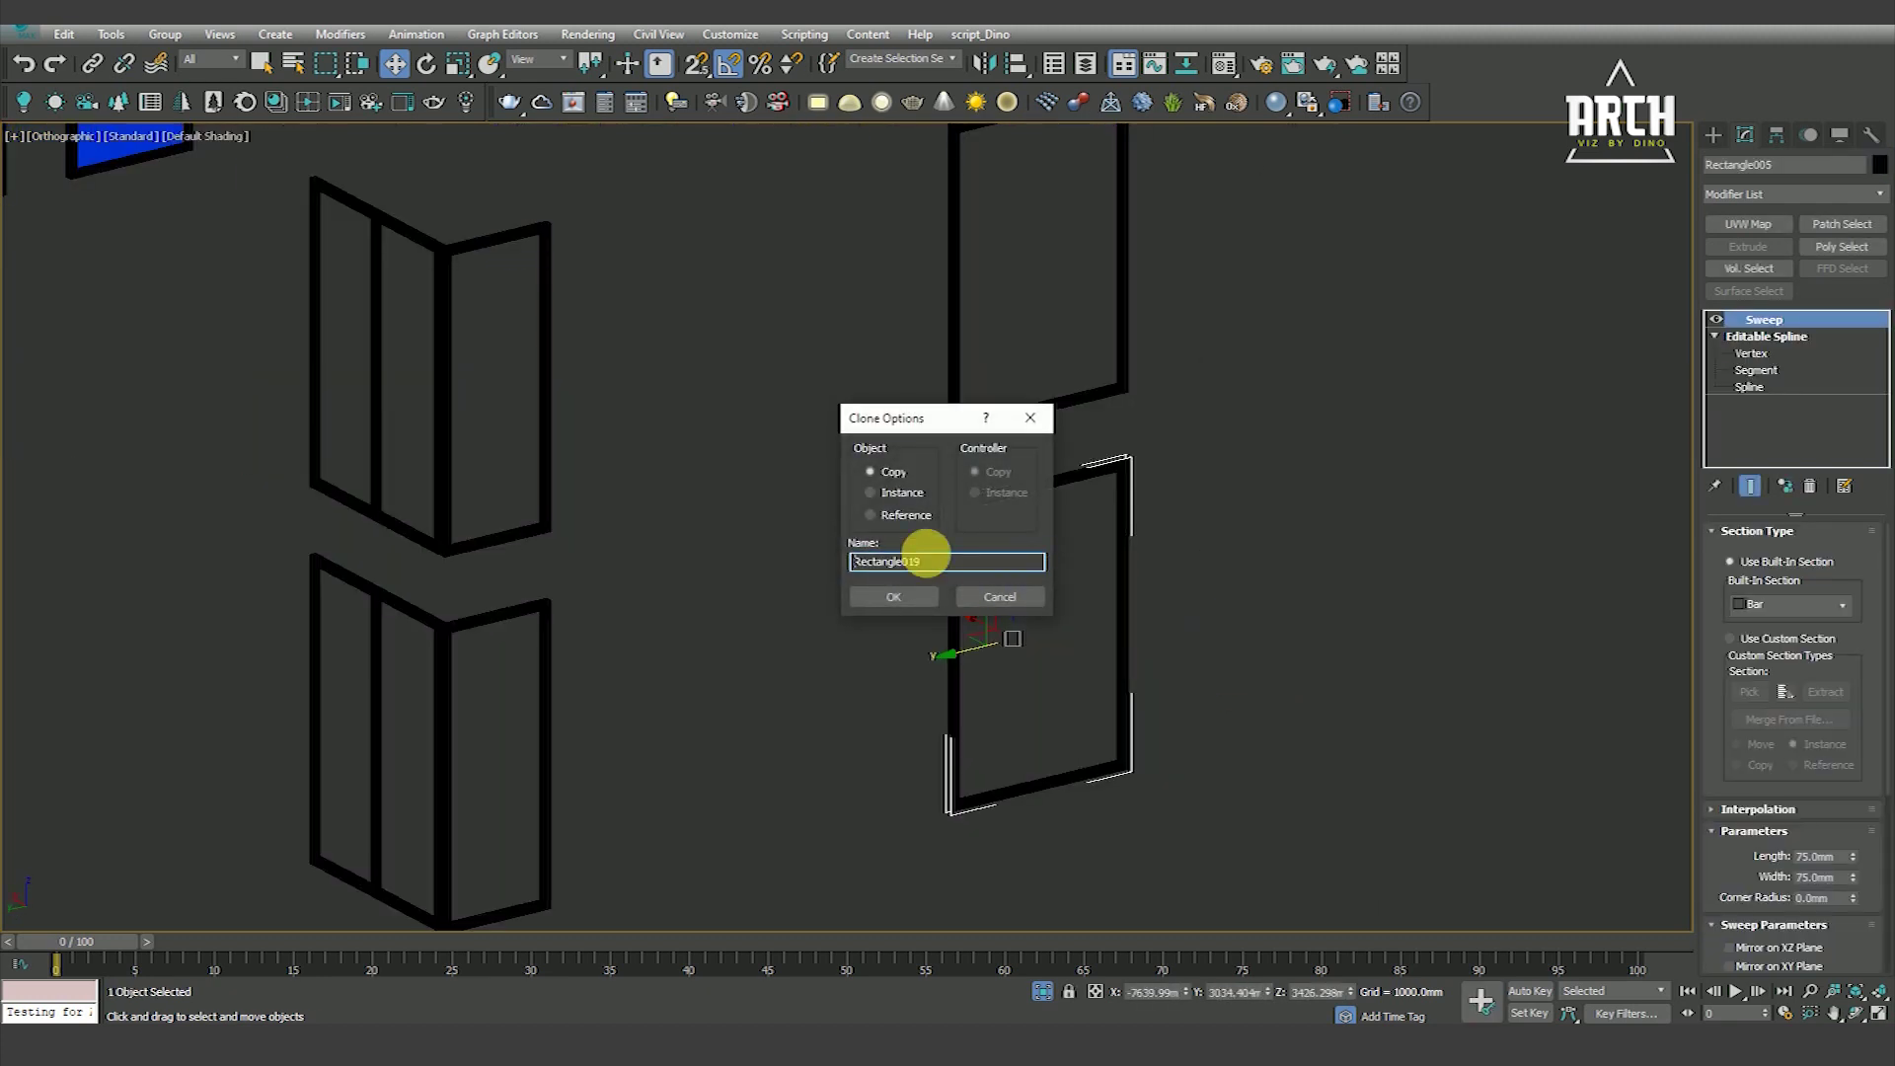
pyautogui.click(910, 595)
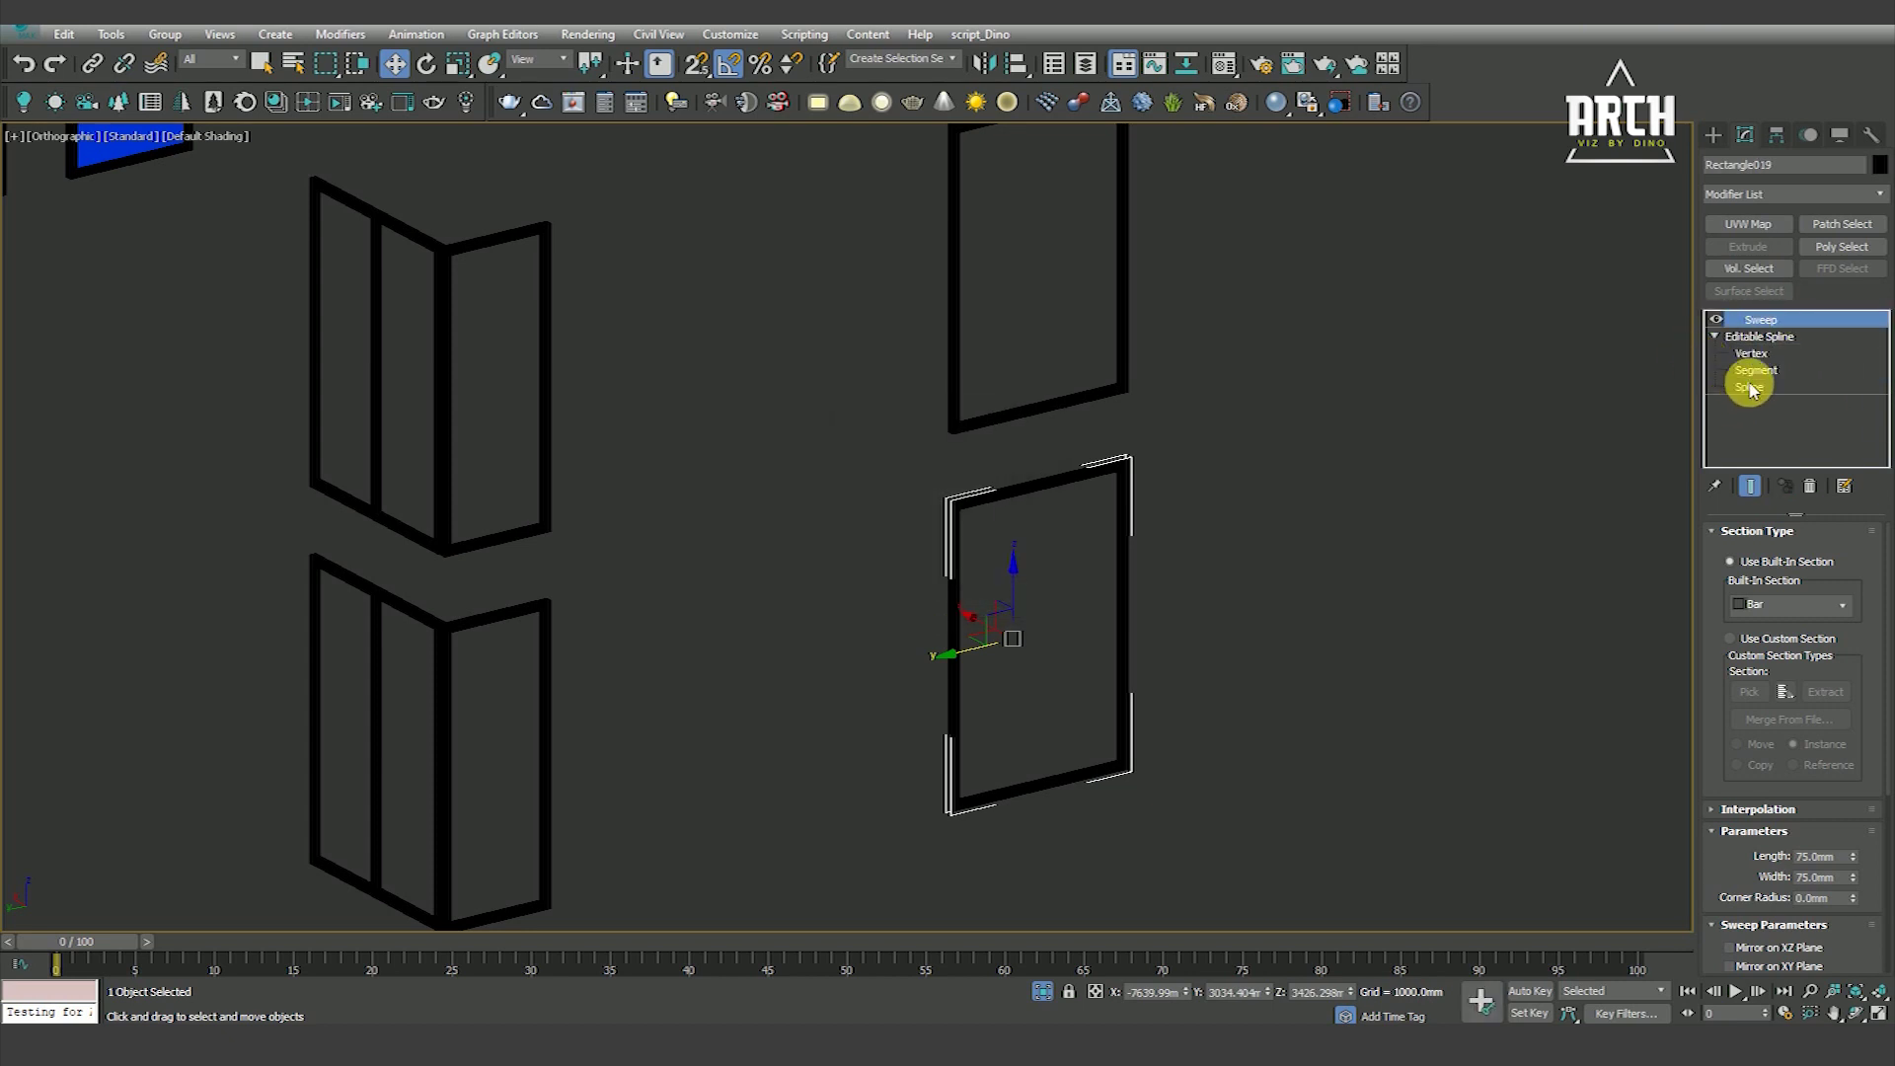
pyautogui.click(1749, 388)
pyautogui.scroll(3, 1075, 521)
pyautogui.click(1751, 320)
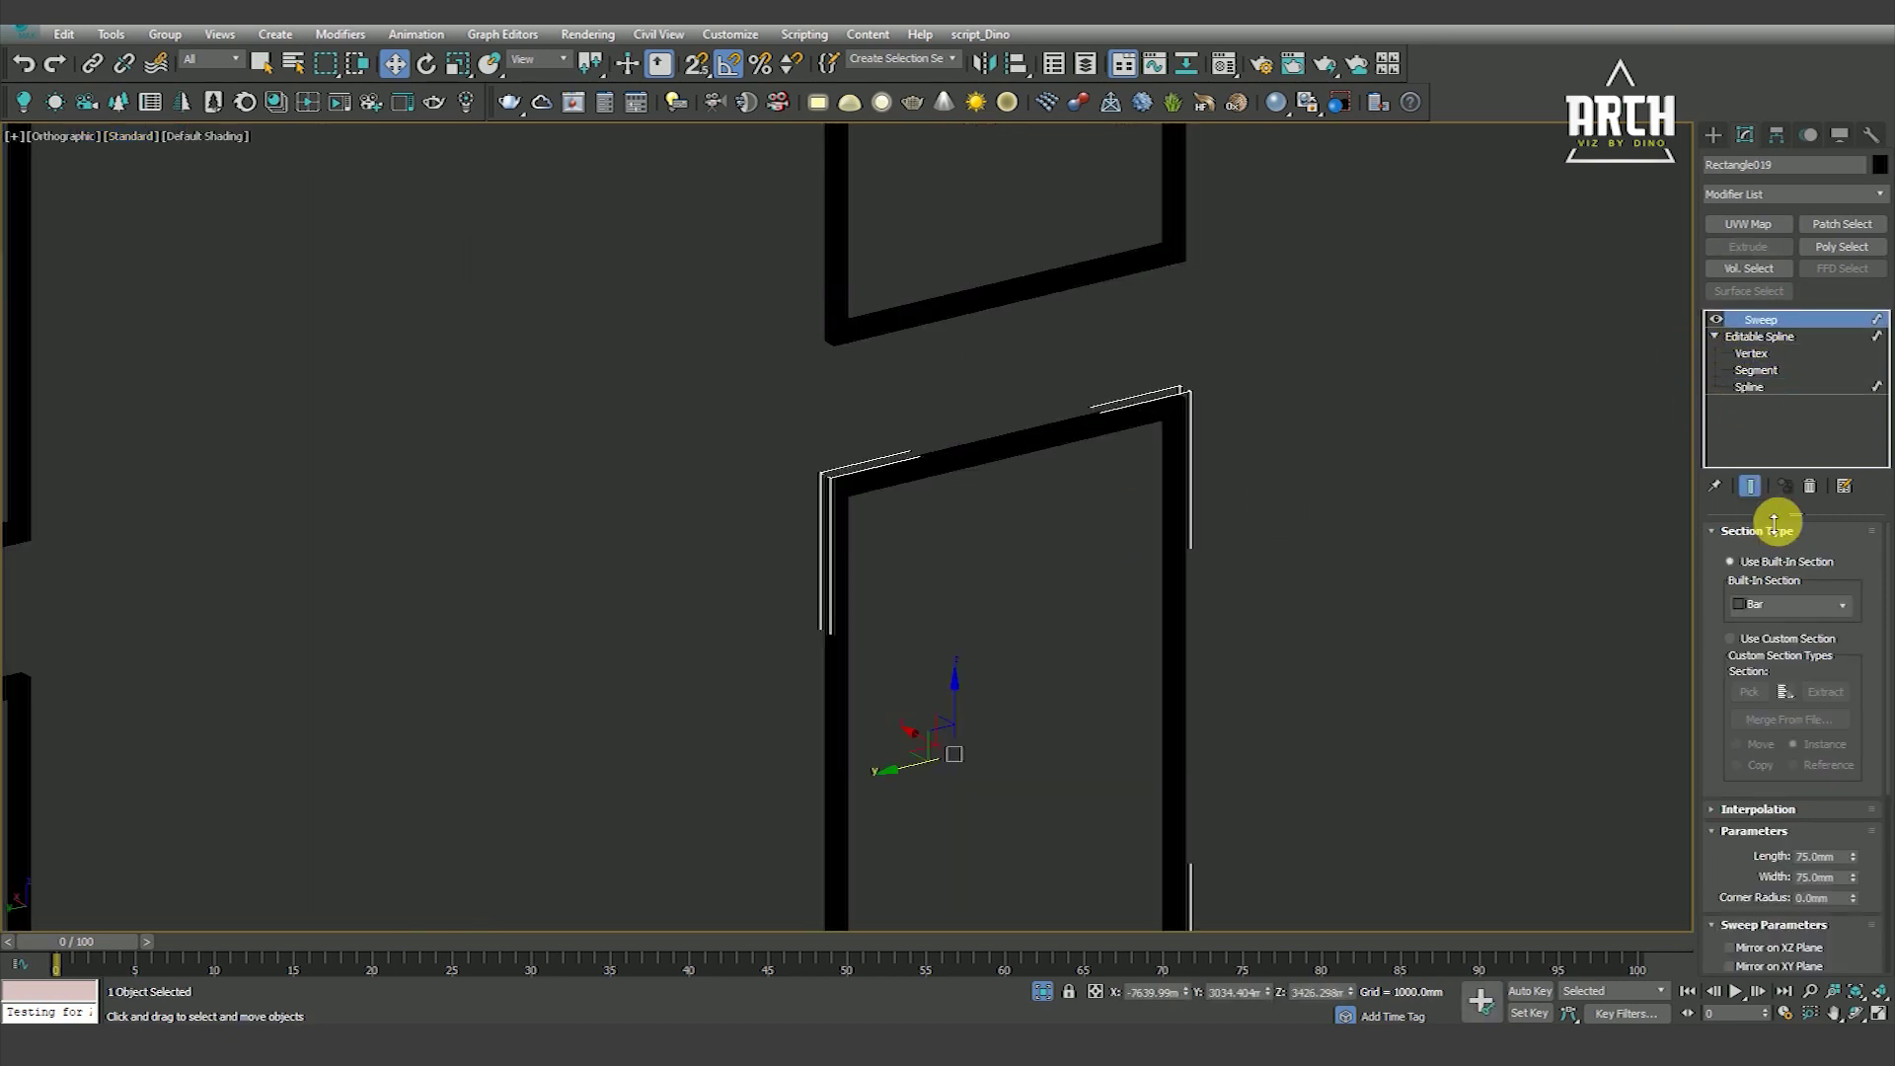
pyautogui.click(1747, 247)
pyautogui.click(1879, 165)
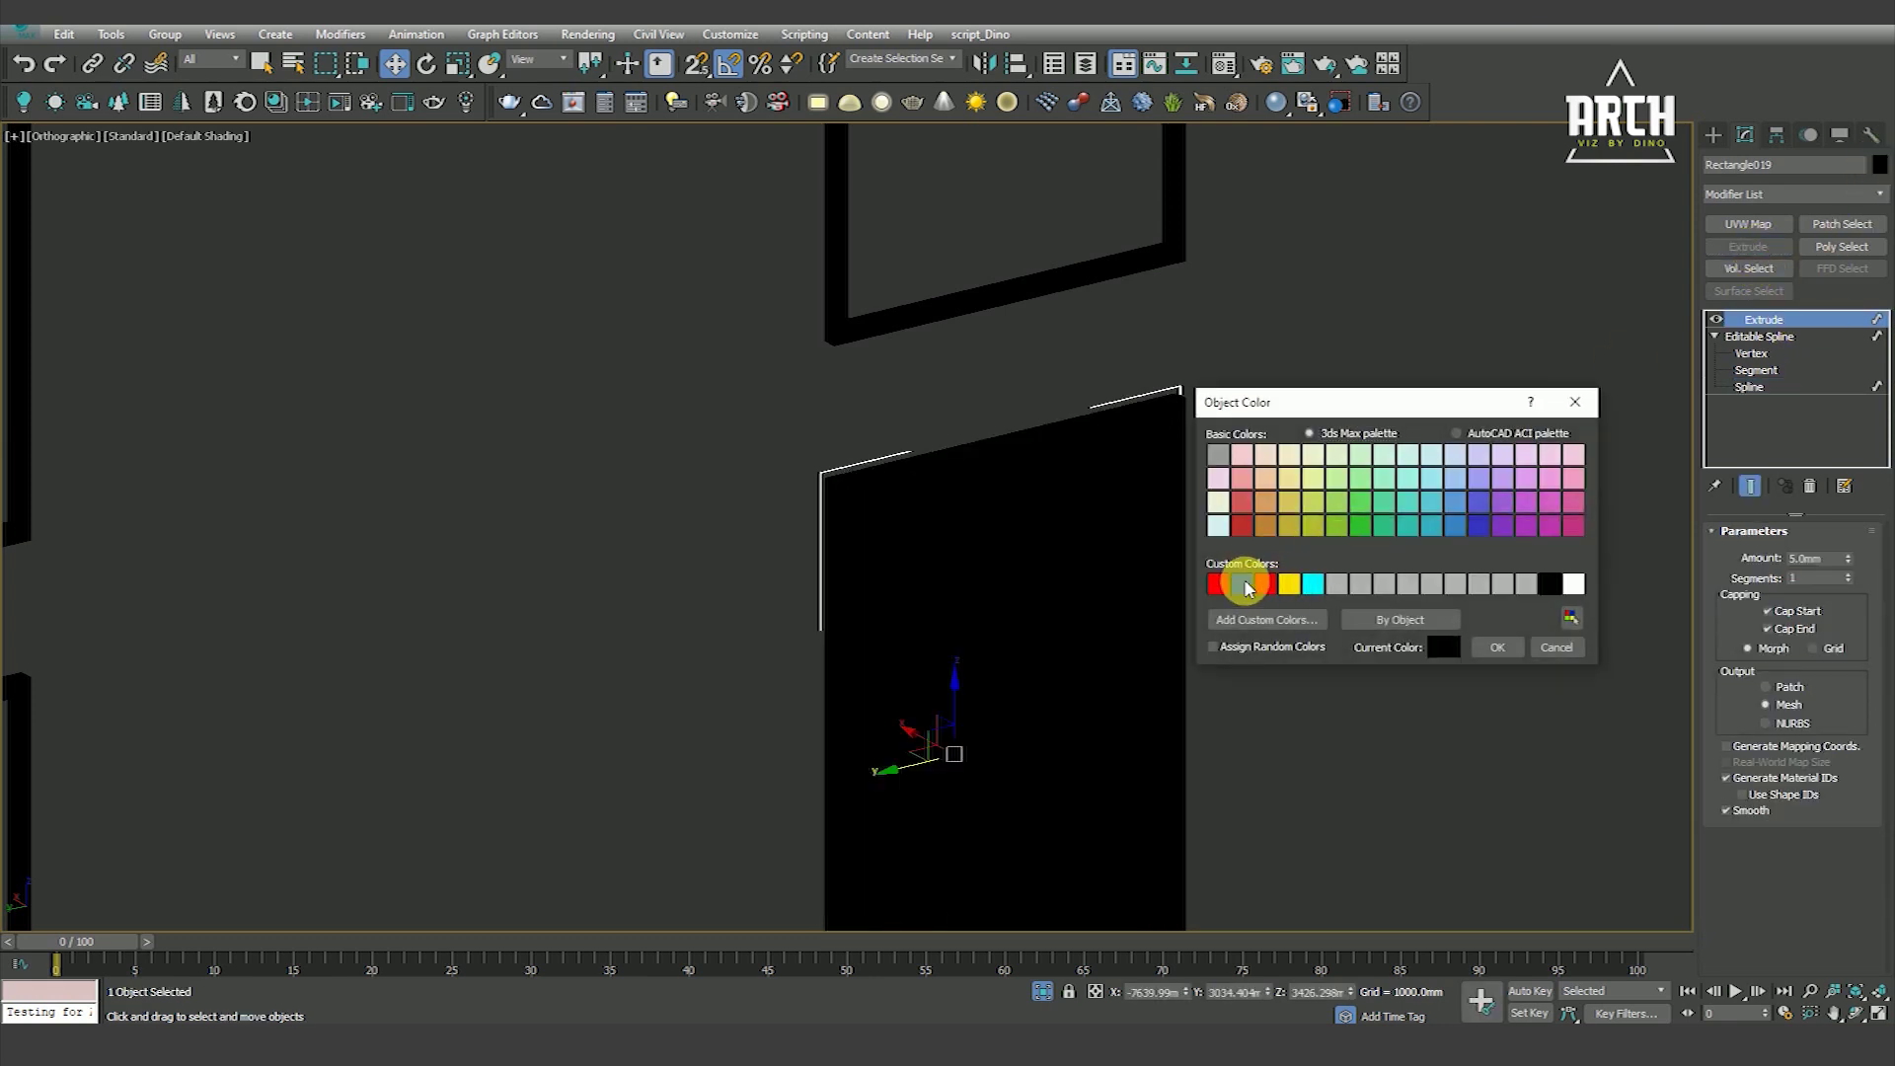
pyautogui.click(1488, 650)
# Centre the blue pane on the frame along X in Top view
pyautogui.press('t')
pyautogui.press('F3')
pyautogui.press('z')
pyautogui.moveTo(913, 449); pyautogui.dragTo(1019, 574)
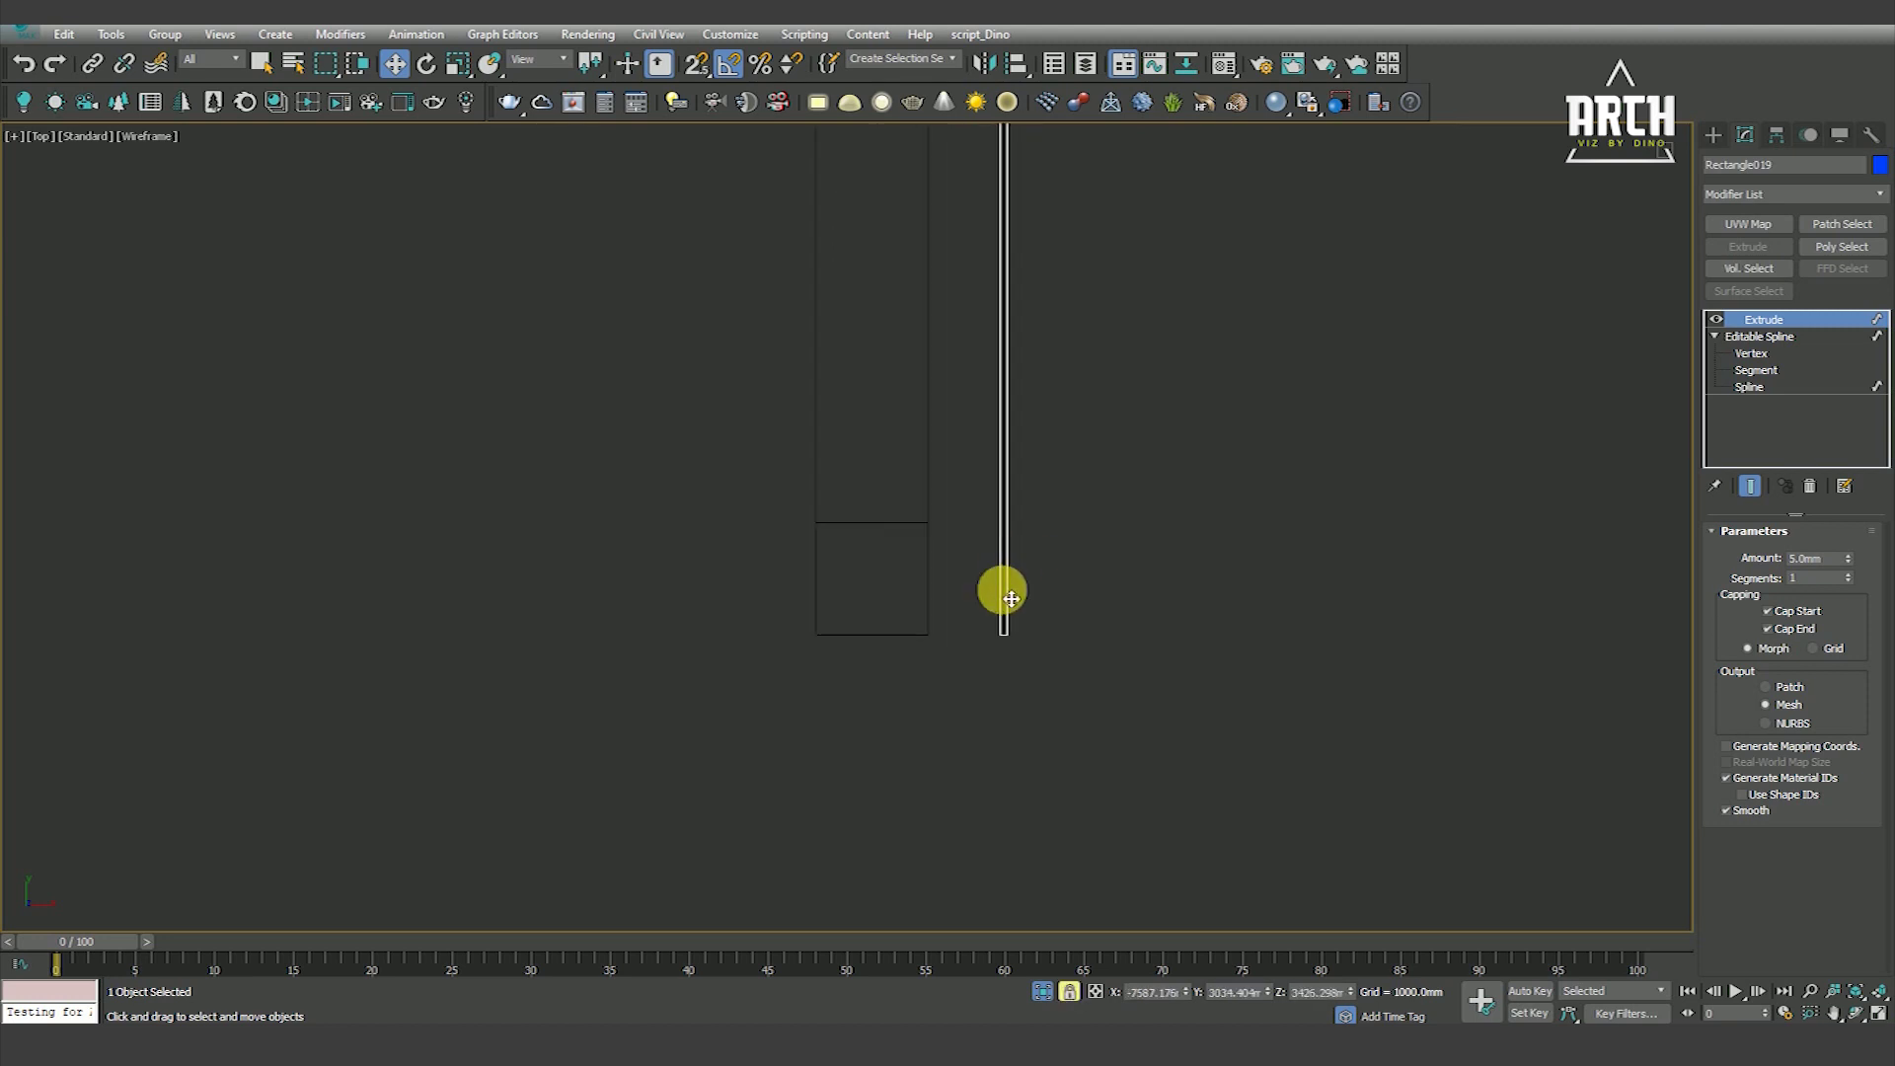
pyautogui.moveTo(1019, 639); pyautogui.dragTo(872, 635)
pyautogui.moveTo(871, 634)
pyautogui.keyDown('alt'); pyautogui.mouseDown(button='middle')
pyautogui.moveTo(948, 592)
pyautogui.moveTo(1049, 634)
pyautogui.moveTo(971, 516)
pyautogui.moveTo(1066, 630)
pyautogui.moveTo(1442, 630)
pyautogui.moveTo(815, 596)
pyautogui.mouseUp(button='middle'); pyautogui.keyUp('alt')
pyautogui.click(815, 596)
pyautogui.click(868, 656)
pyautogui.scroll(3, 856, 671)
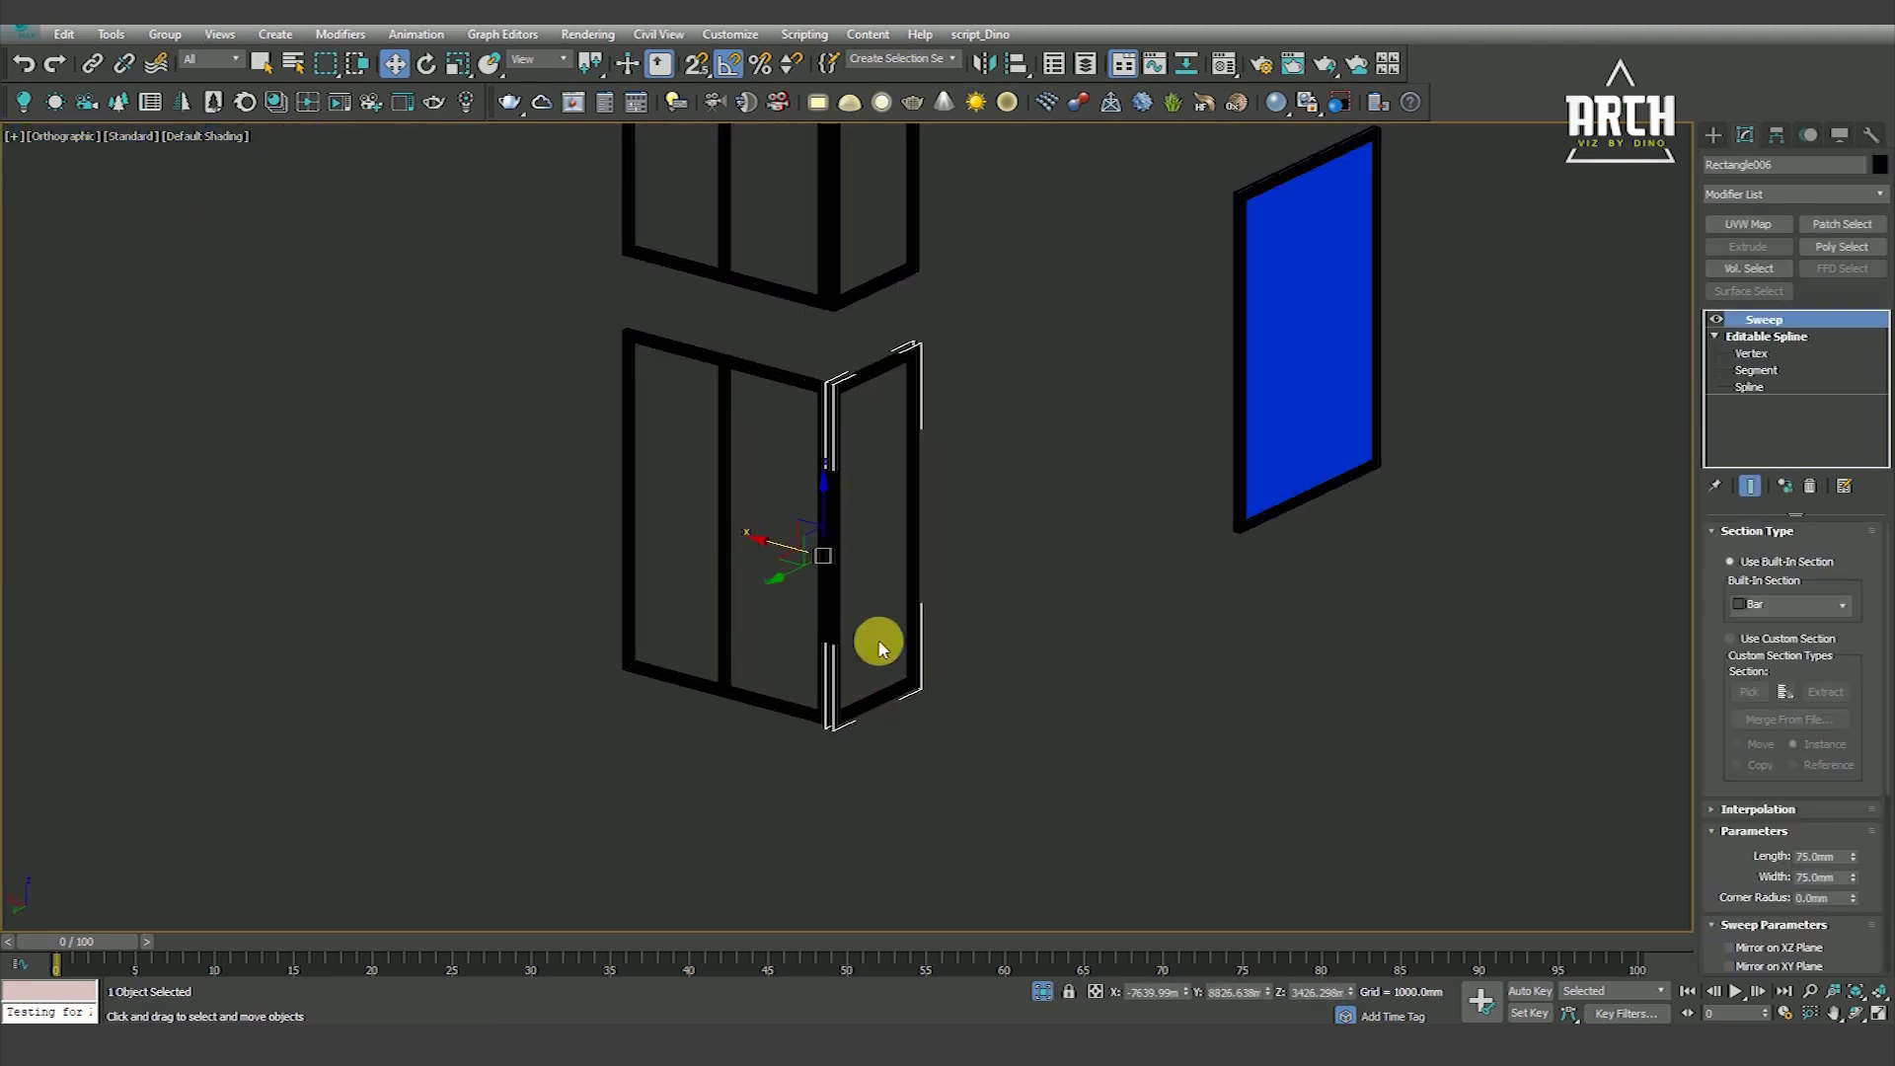
# Clone the side frame, swap its Sweep for a 5 mm Extrude, and colour it blue
pyautogui.rightClick(1046, 541)
pyautogui.click(1064, 677)
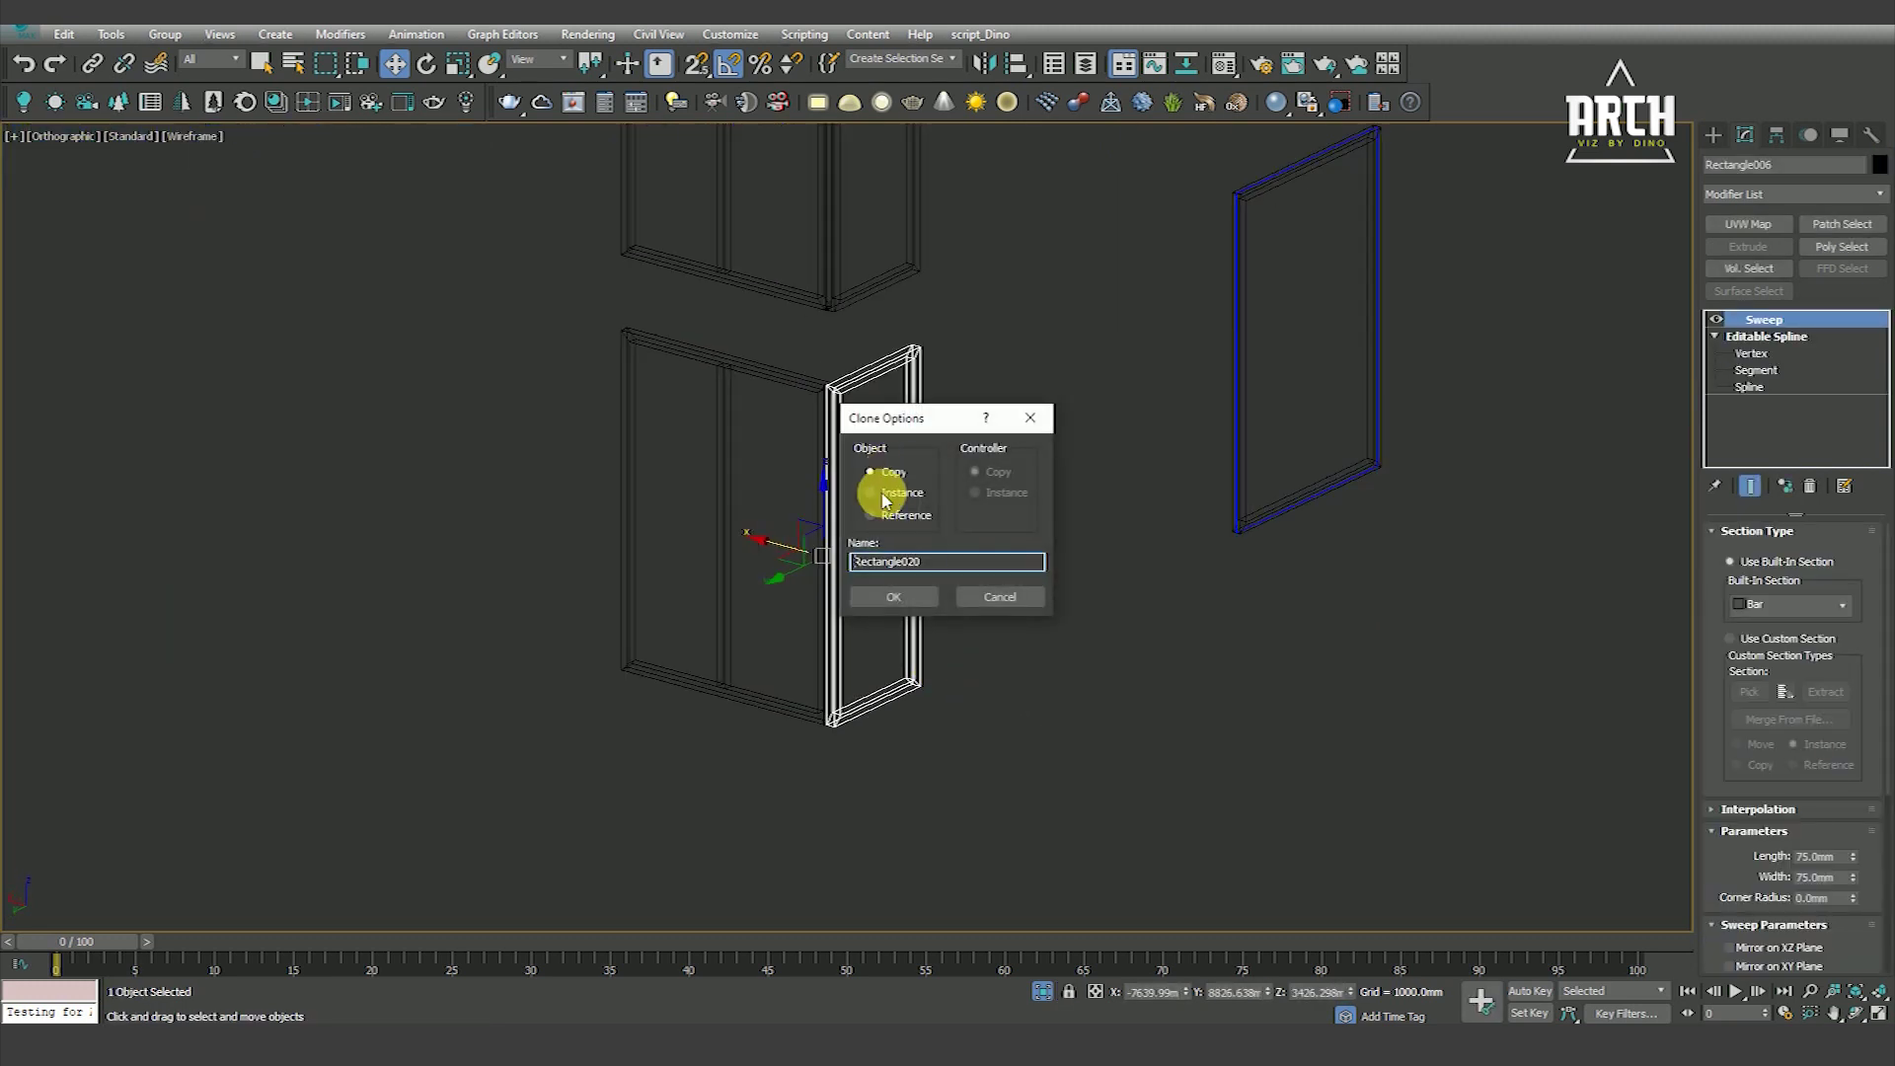
pyautogui.click(857, 598)
pyautogui.click(1806, 487)
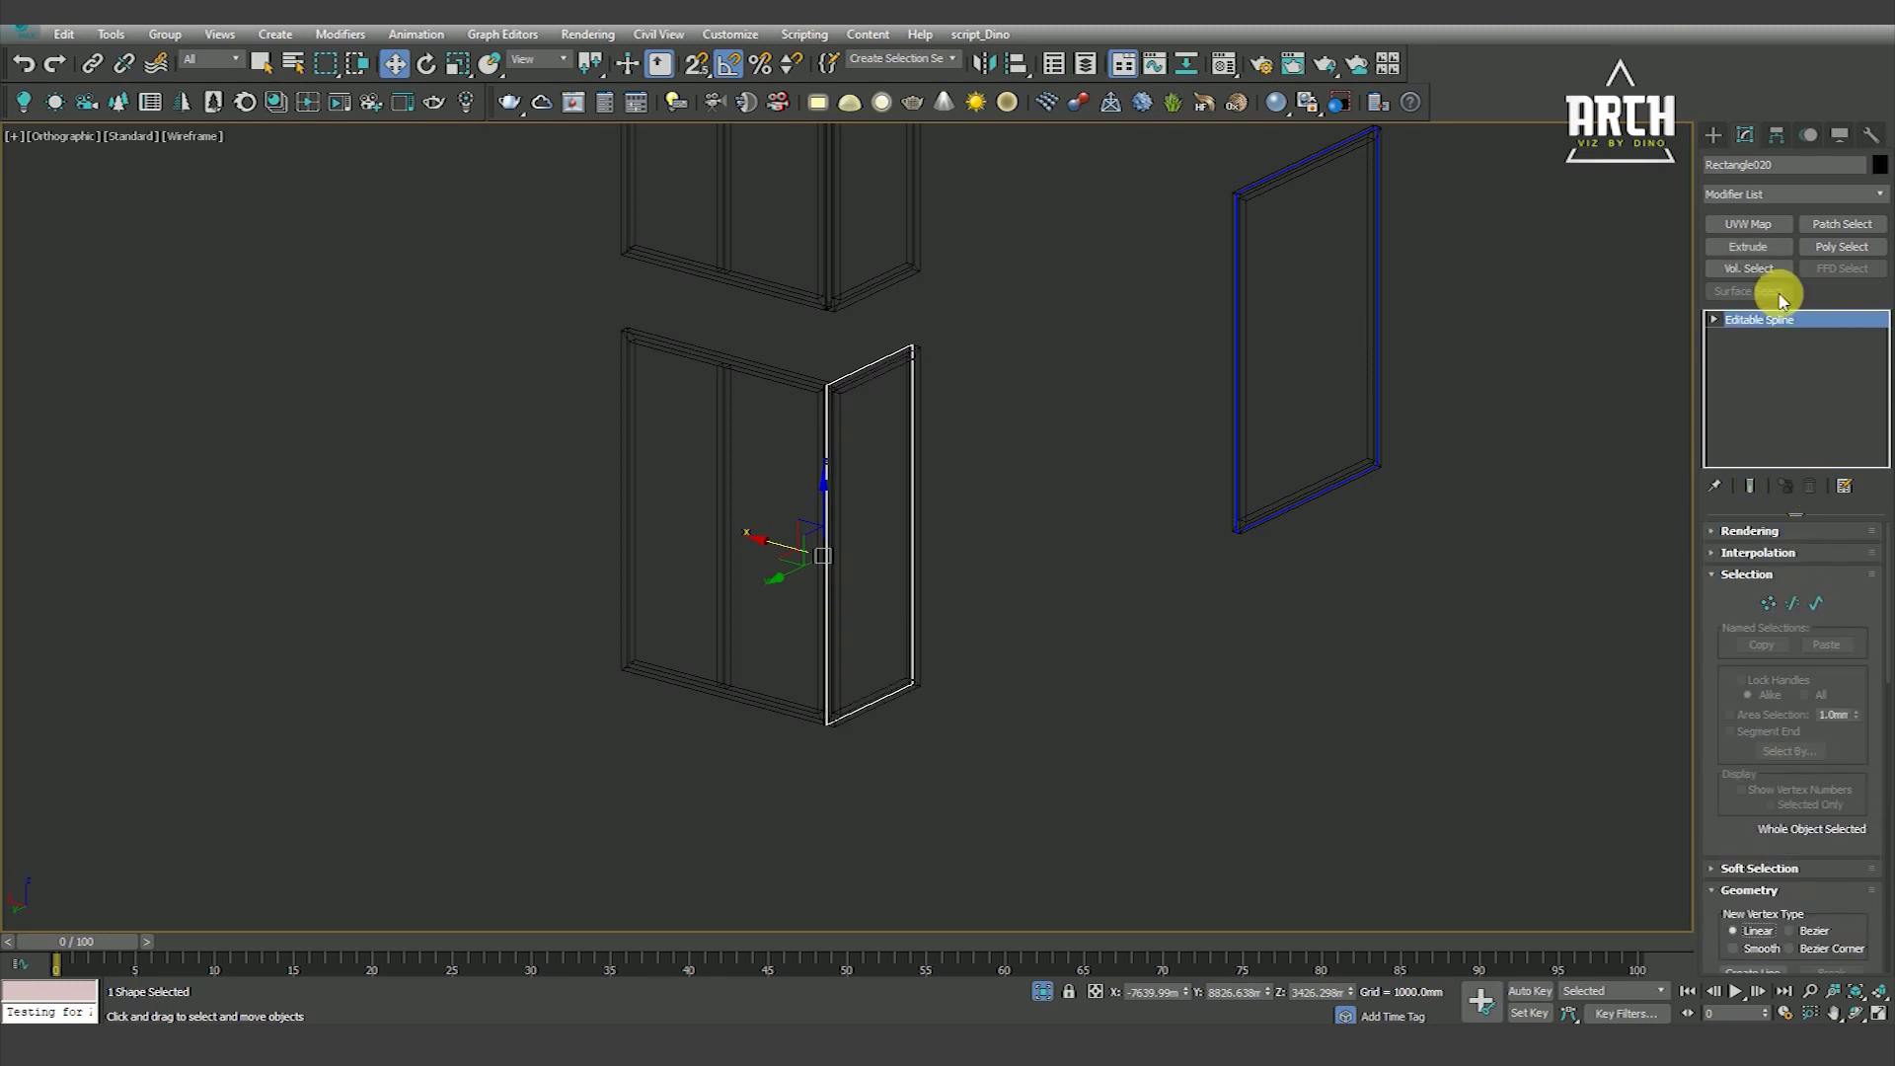
pyautogui.click(1752, 246)
pyautogui.click(1879, 165)
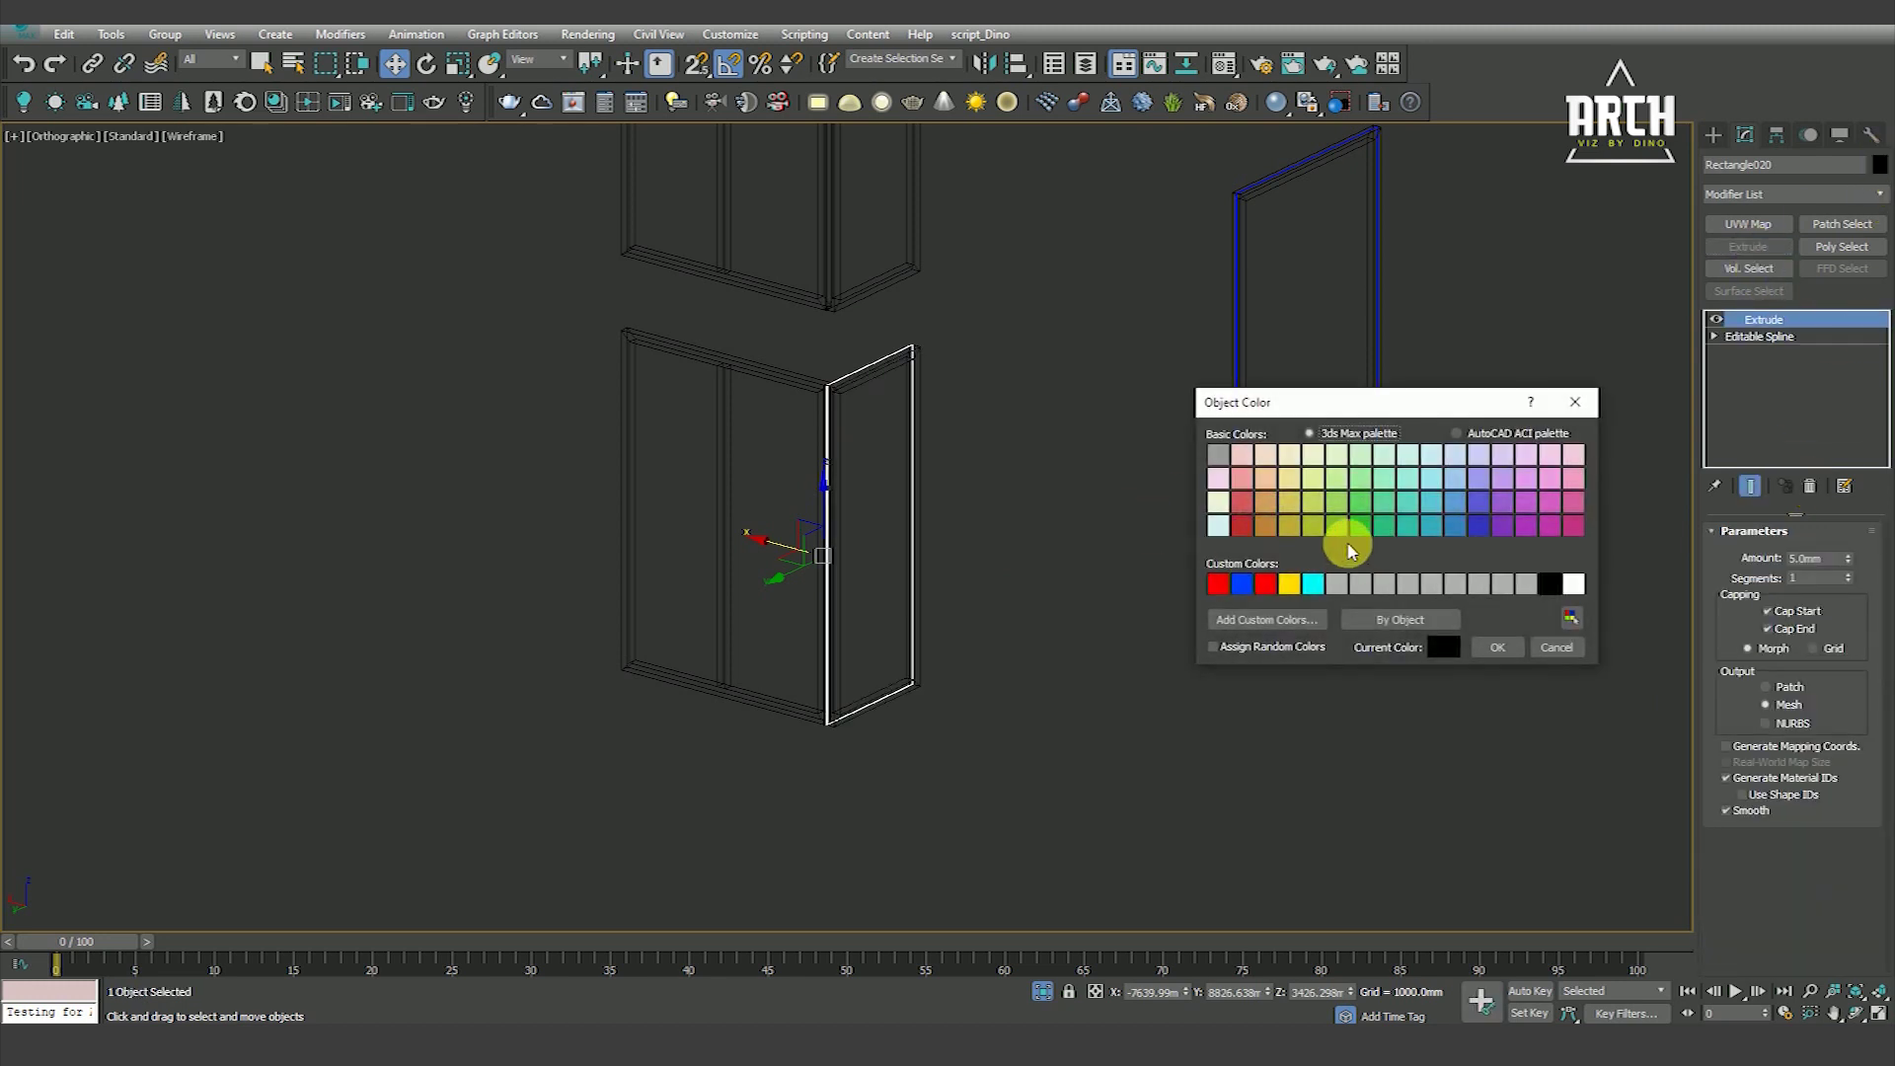
pyautogui.click(1210, 785)
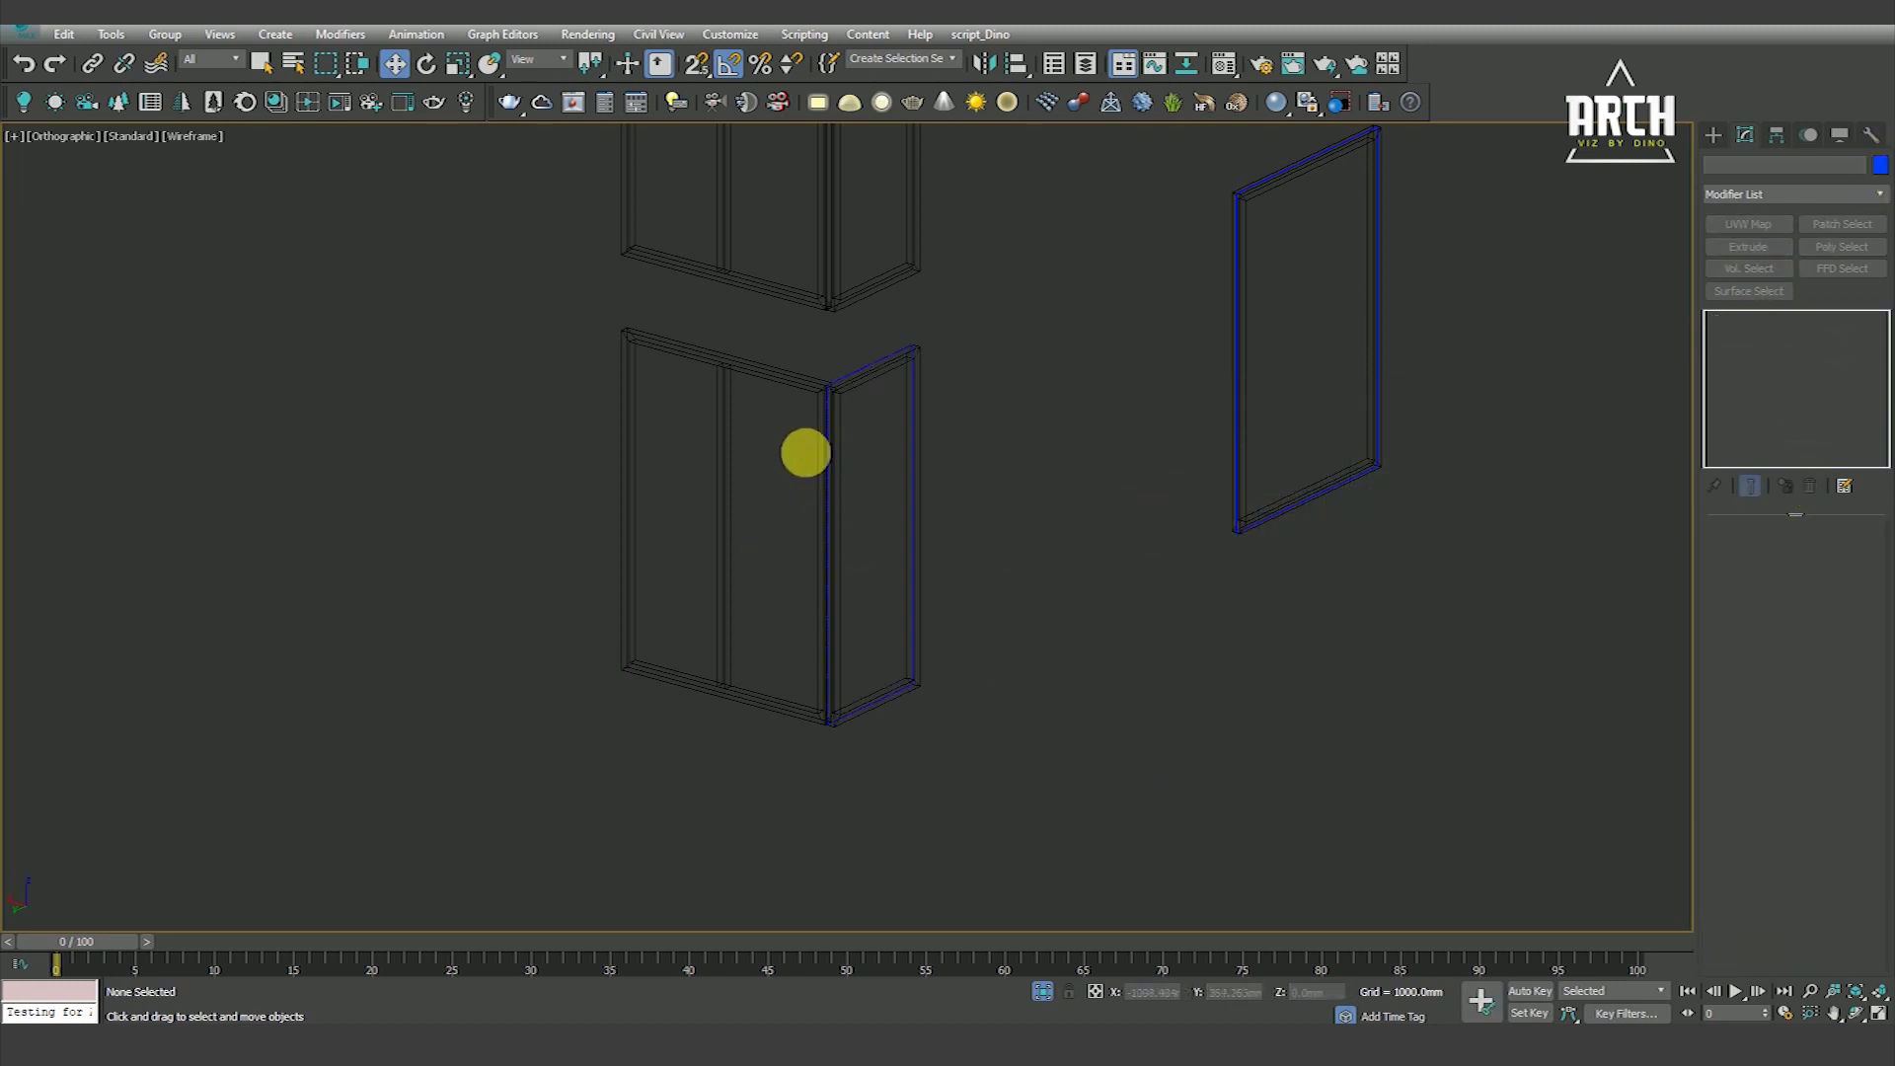
pyautogui.click(790, 389)
pyautogui.rightClick(862, 383)
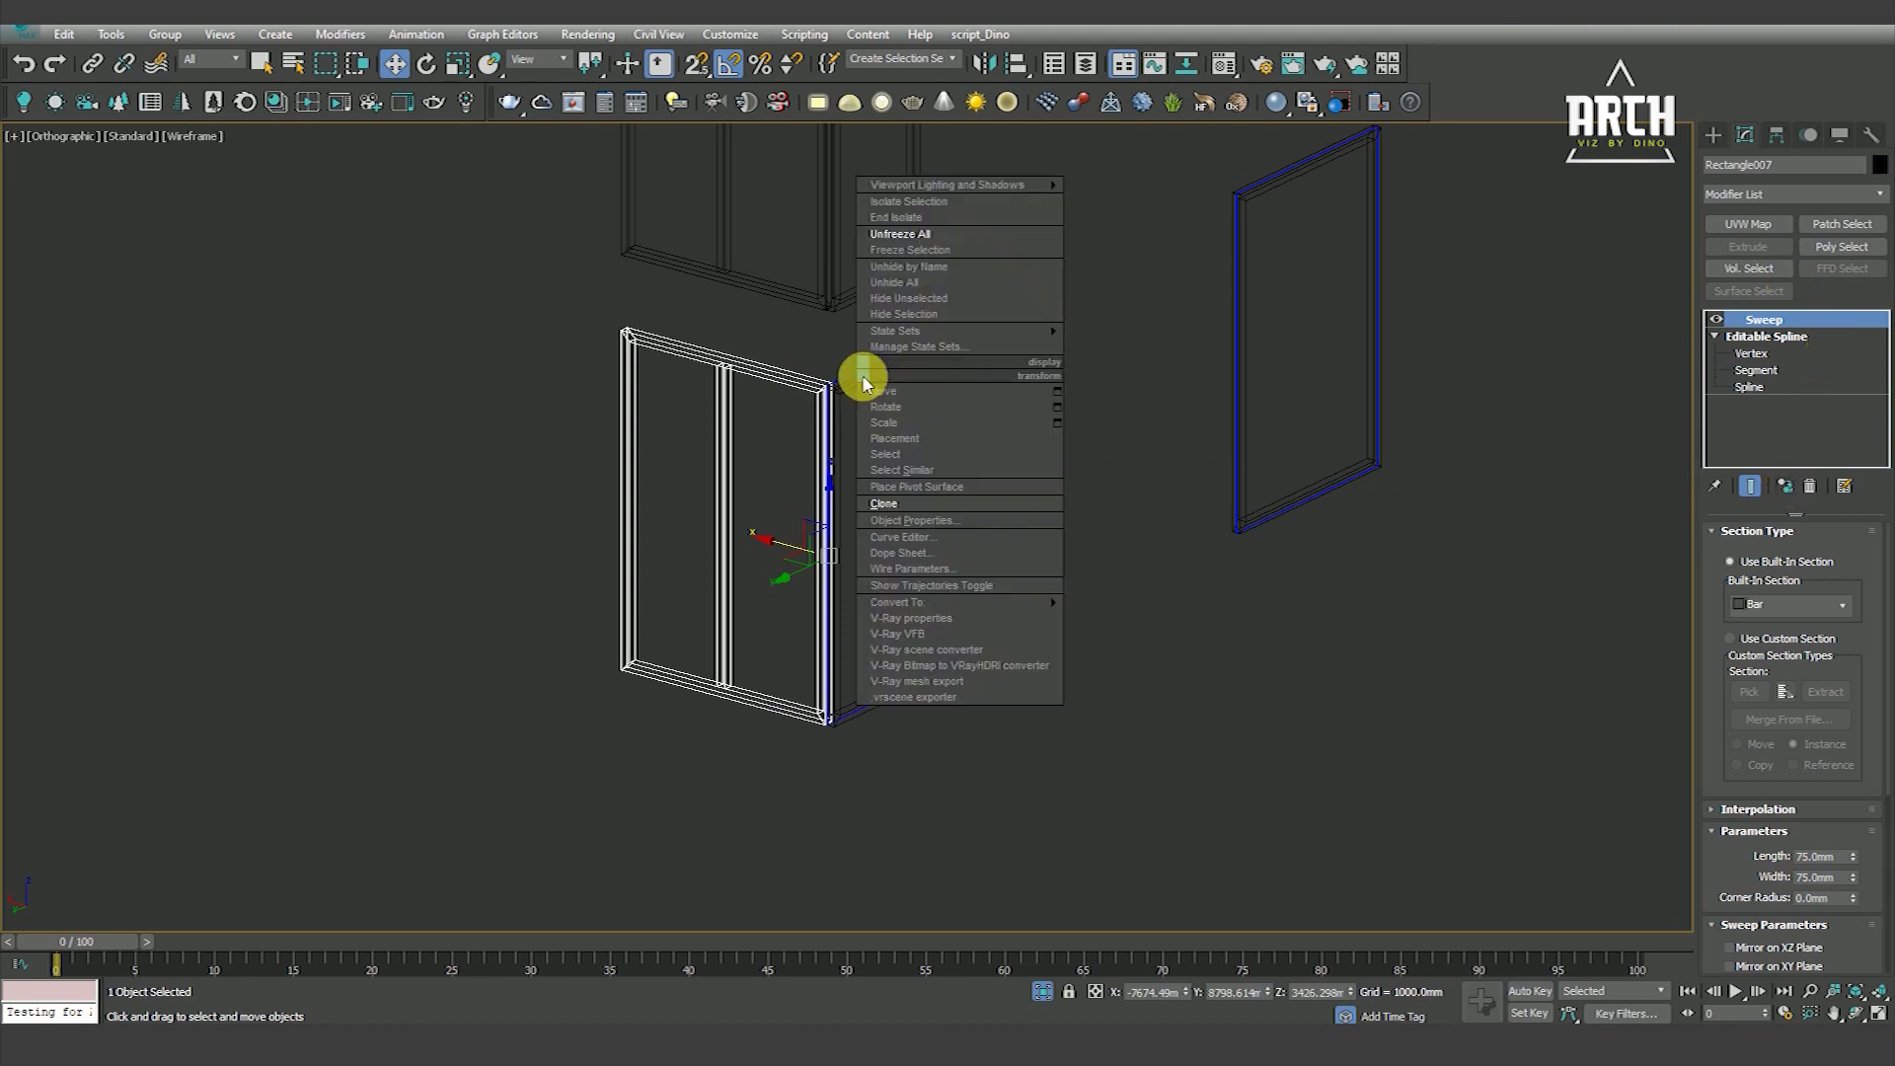
# Clone the left door frame, replace Sweep with Extrude, and colour it blue
pyautogui.click(891, 505)
pyautogui.click(891, 599)
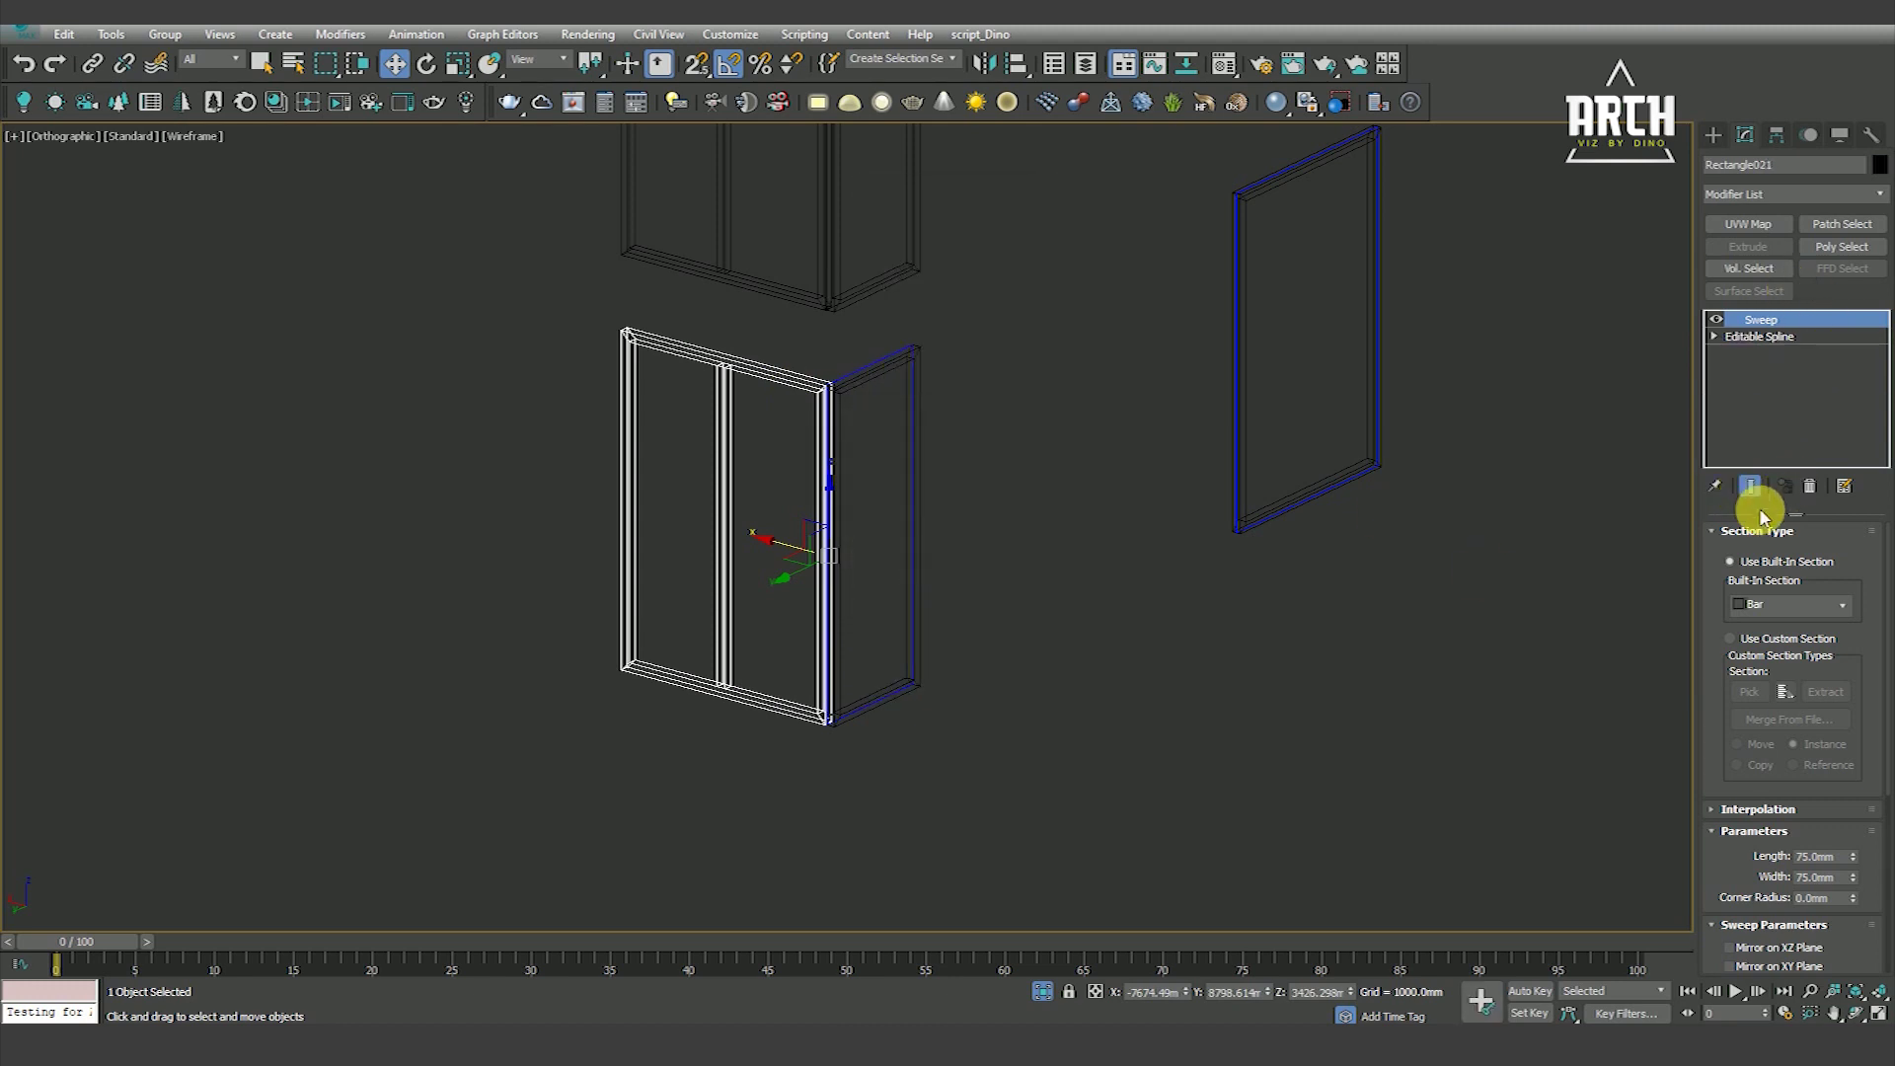
pyautogui.click(1810, 491)
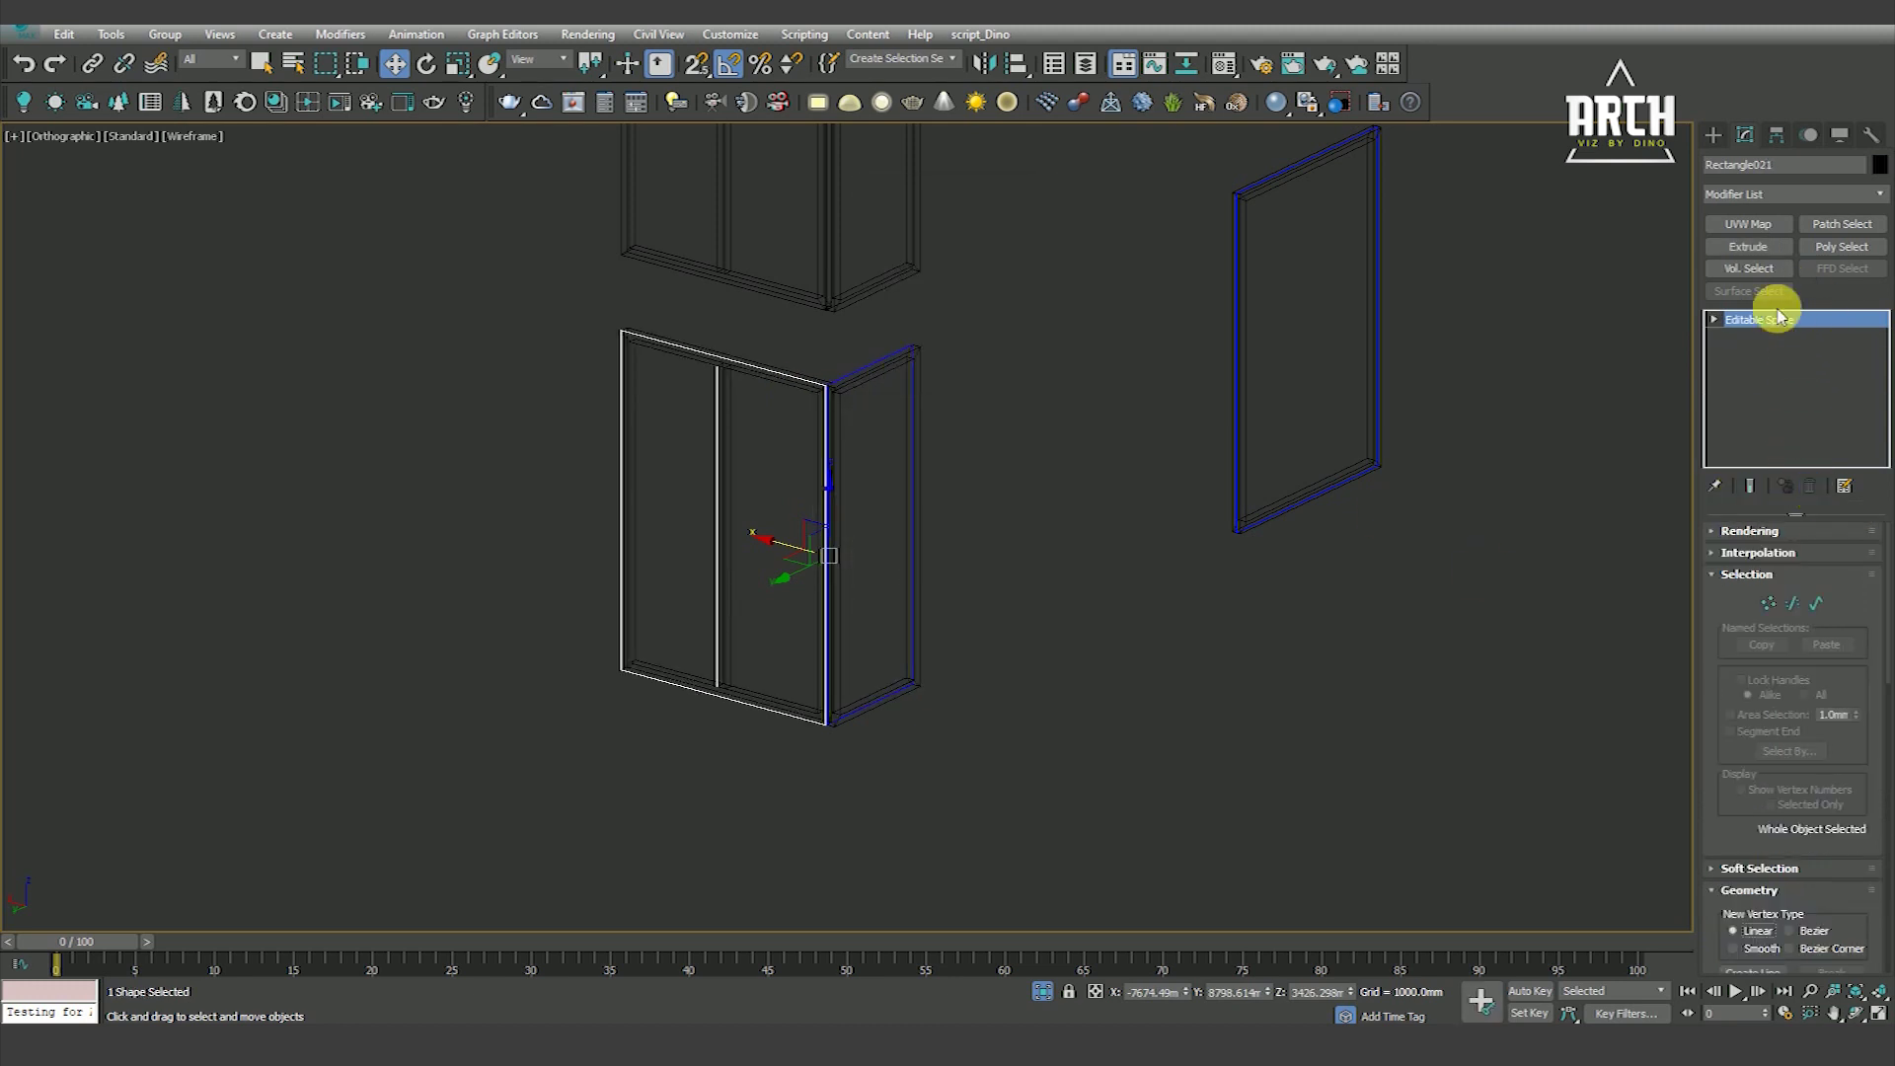
pyautogui.click(1753, 248)
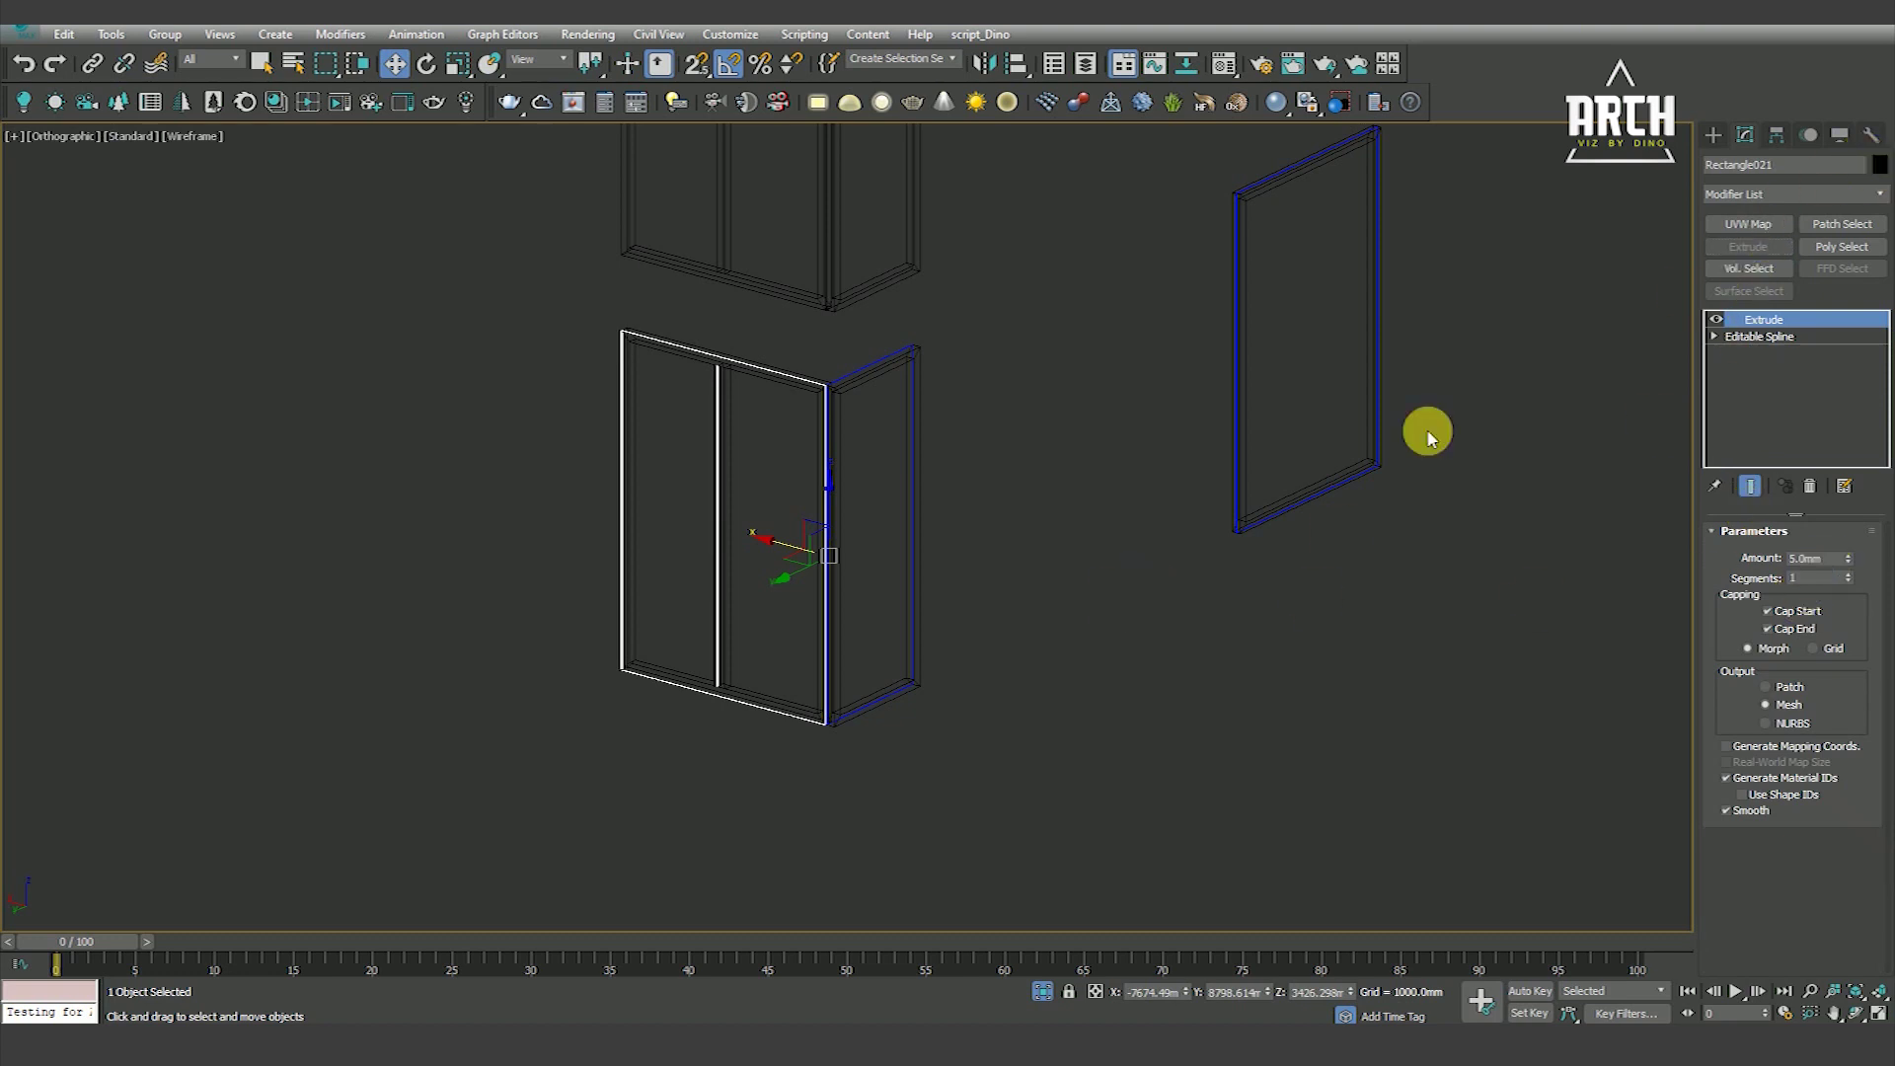
pyautogui.click(1497, 652)
# In Top view, snap the new pane slightly down to align with its frame
pyautogui.press('t')
pyautogui.moveTo(380, 555)
pyautogui.mouseDown(button='middle')
pyautogui.moveTo(643, 457)
pyautogui.moveTo(487, 528)
pyautogui.mouseUp(button='middle')
pyautogui.scroll(4, 1287, 377)
pyautogui.press('s')
pyautogui.press('s')
pyautogui.moveTo(1324, 396); pyautogui.dragTo(766, 427, button='middle')
pyautogui.scroll(-2, 649, 321)
pyautogui.moveTo(685, 322); pyautogui.dragTo(673, 362)
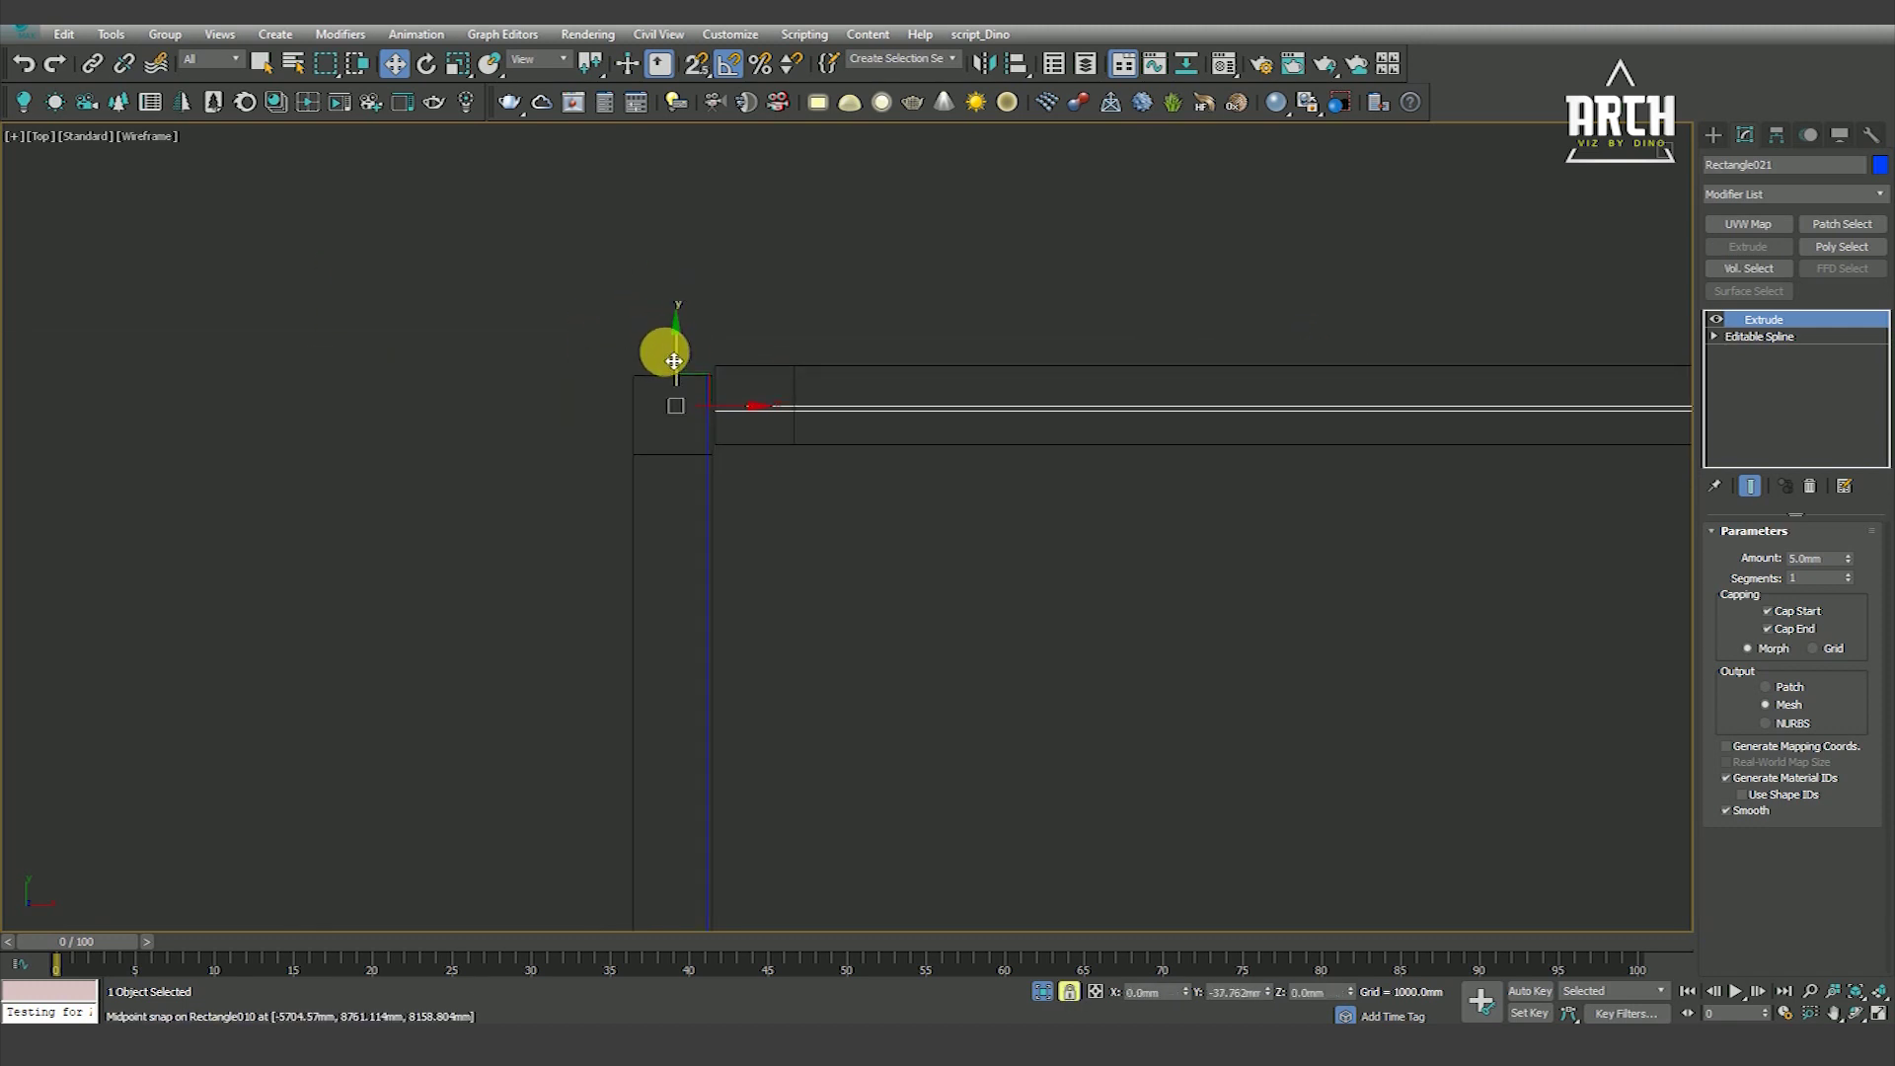
# Slide the other blue glass pane left into its frame
pyautogui.click(716, 526)
pyautogui.scroll(4, 711, 394)
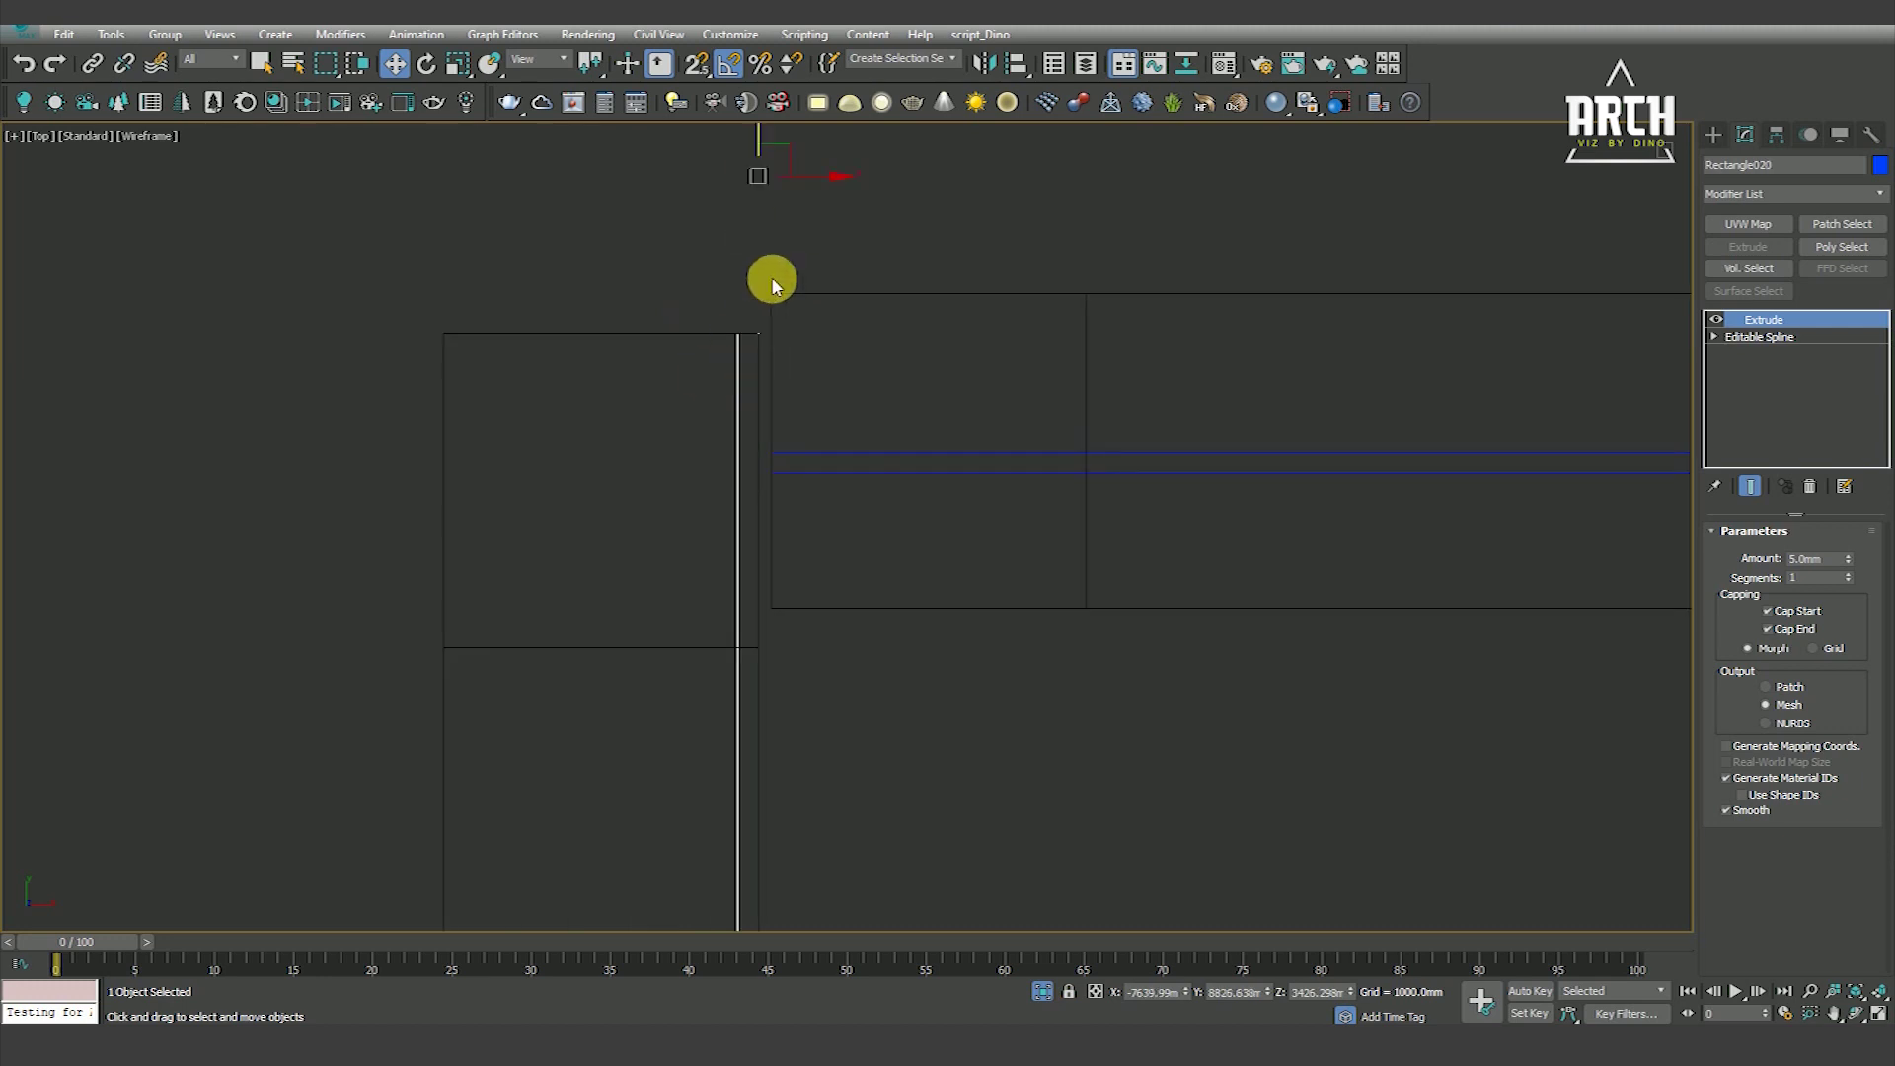
pyautogui.moveTo(820, 180)
pyautogui.mouseDown()
pyautogui.moveTo(635, 220)
pyautogui.moveTo(657, 236)
pyautogui.mouseUp()
pyautogui.click(867, 605)
pyautogui.scroll(-3, 930, 287)
# Snap the three horizontal rectangles up into alignment
pyautogui.moveTo(930, 287); pyautogui.dragTo(1053, 427)
pyautogui.scroll(-4, 1168, 451)
pyautogui.scroll(6, 1016, 394)
pyautogui.press('s')
pyautogui.moveTo(999, 441); pyautogui.dragTo(979, 388)
pyautogui.click(761, 351)
# Select the thin vertical pane and zoom to the rectangles' top-left corner
pyautogui.click(888, 400)
pyautogui.scroll(-4, 936, 436)
pyautogui.scroll(4, 945, 470)
pyautogui.scroll(6, 880, 326)
pyautogui.press('space')
pyautogui.scroll(5, 894, 337)
pyautogui.moveTo(905, 340); pyautogui.dragTo(869, 359, button='middle')
pyautogui.click(883, 334)
# Snap the vertical pane's top vertices down to the frame midpoint
pyautogui.click(894, 252)
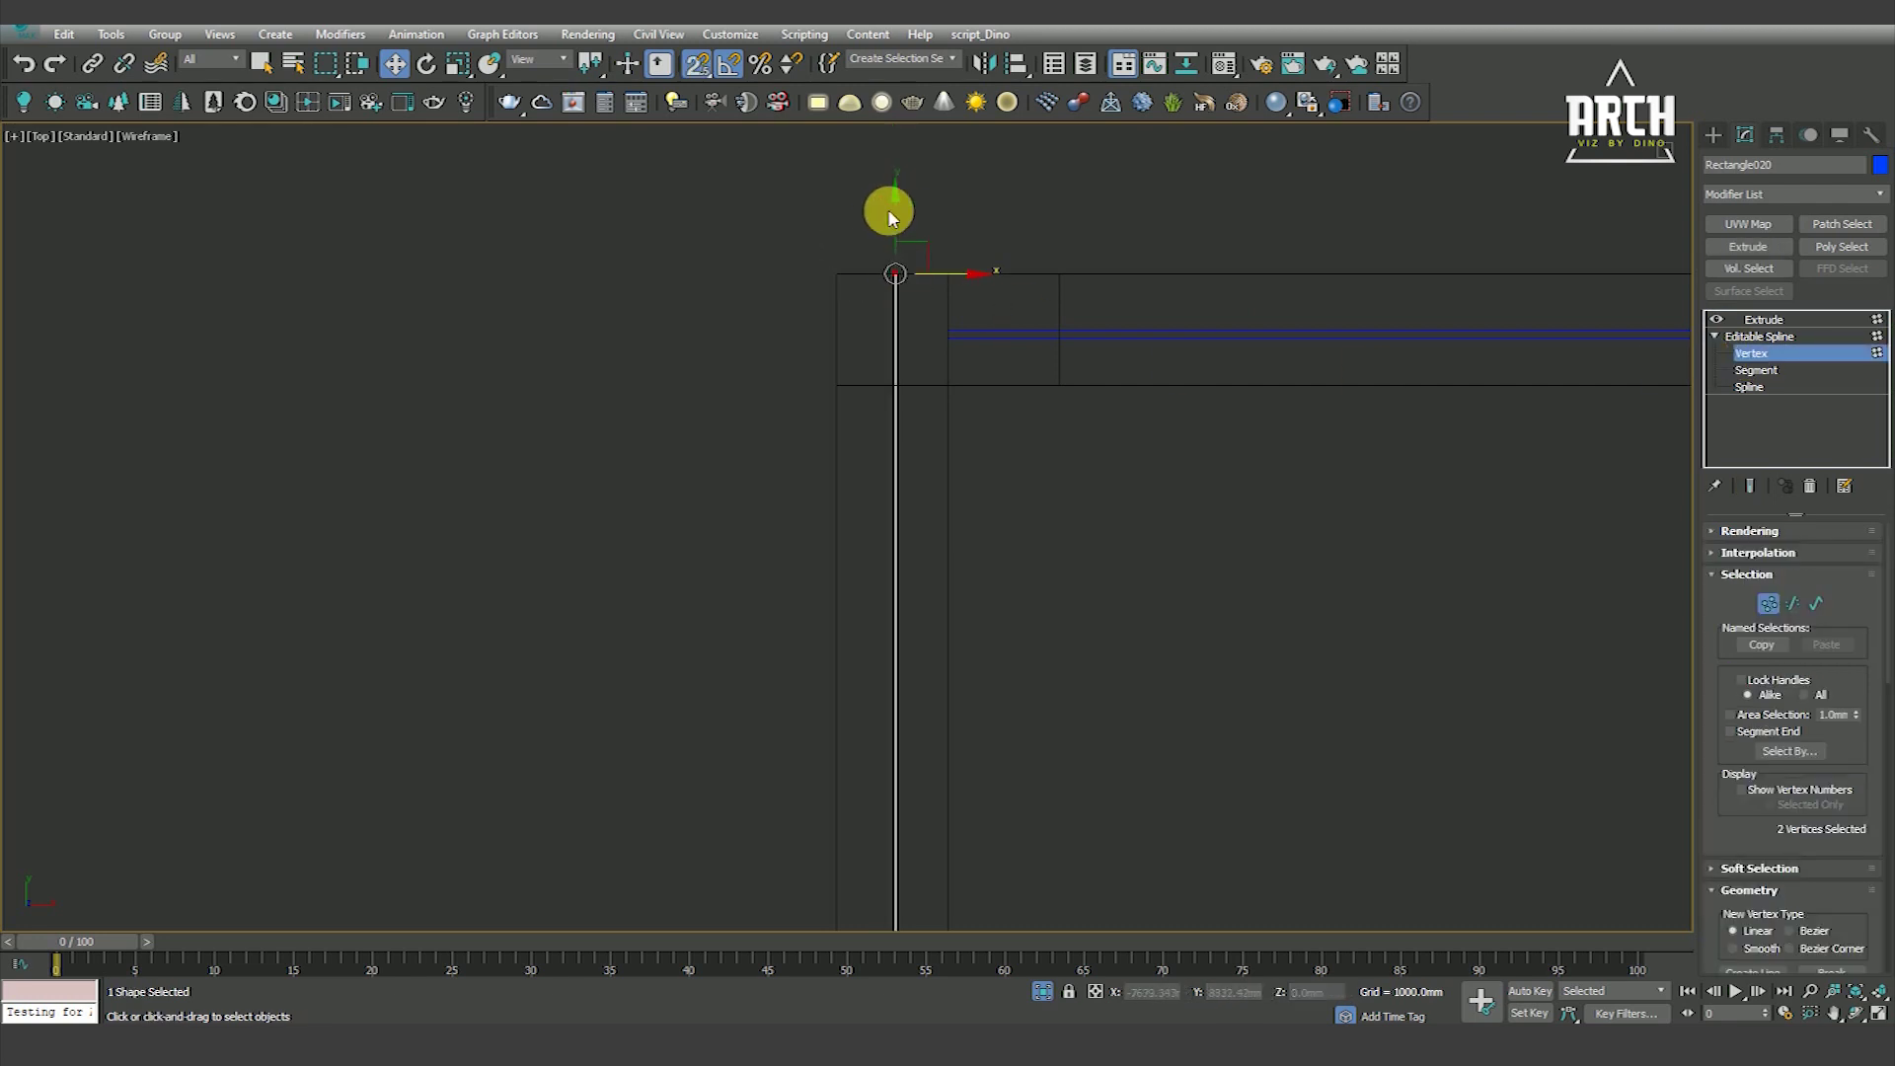
pyautogui.moveTo(885, 215); pyautogui.dragTo(795, 464)
pyautogui.click(795, 465)
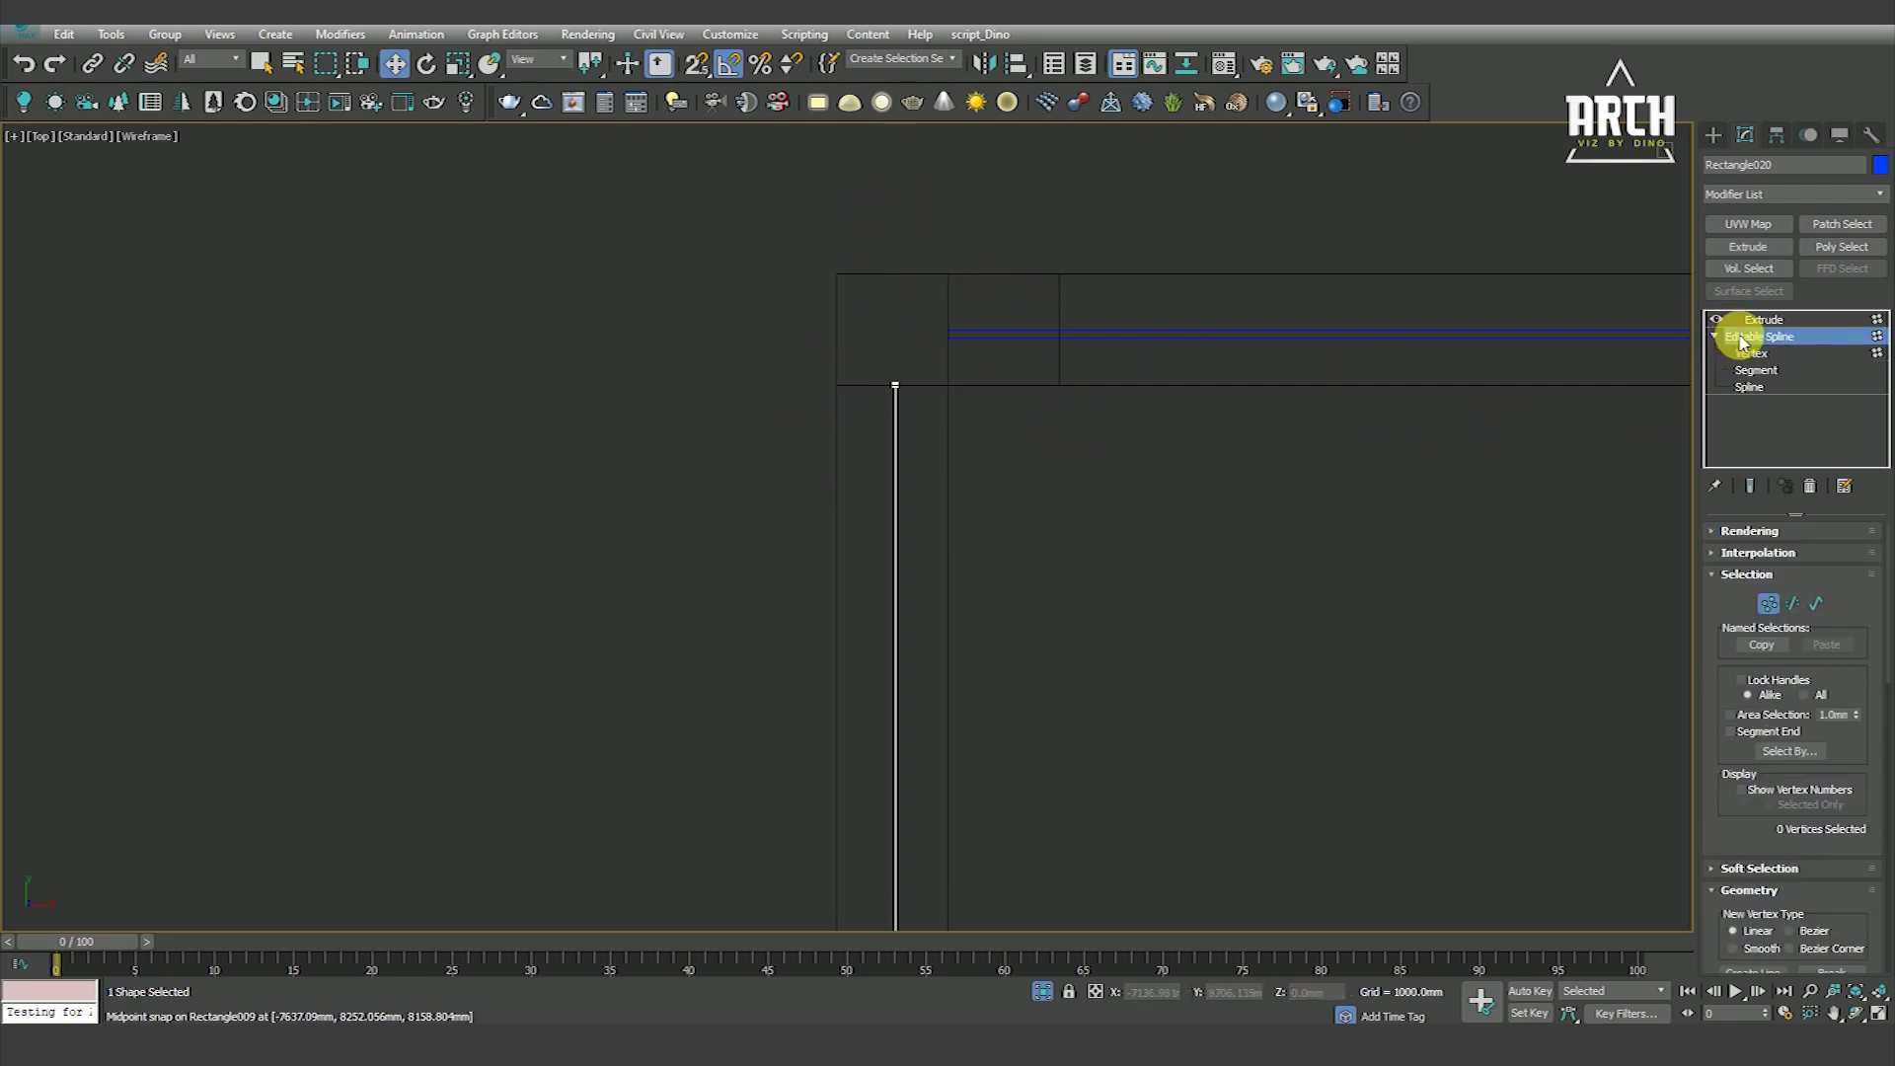
pyautogui.click(1751, 319)
pyautogui.moveTo(909, 444)
pyautogui.keyDown('alt'); pyautogui.mouseDown(button='middle')
pyautogui.moveTo(1247, 409)
pyautogui.moveTo(1063, 607)
pyautogui.mouseUp(button='middle'); pyautogui.keyUp('alt')
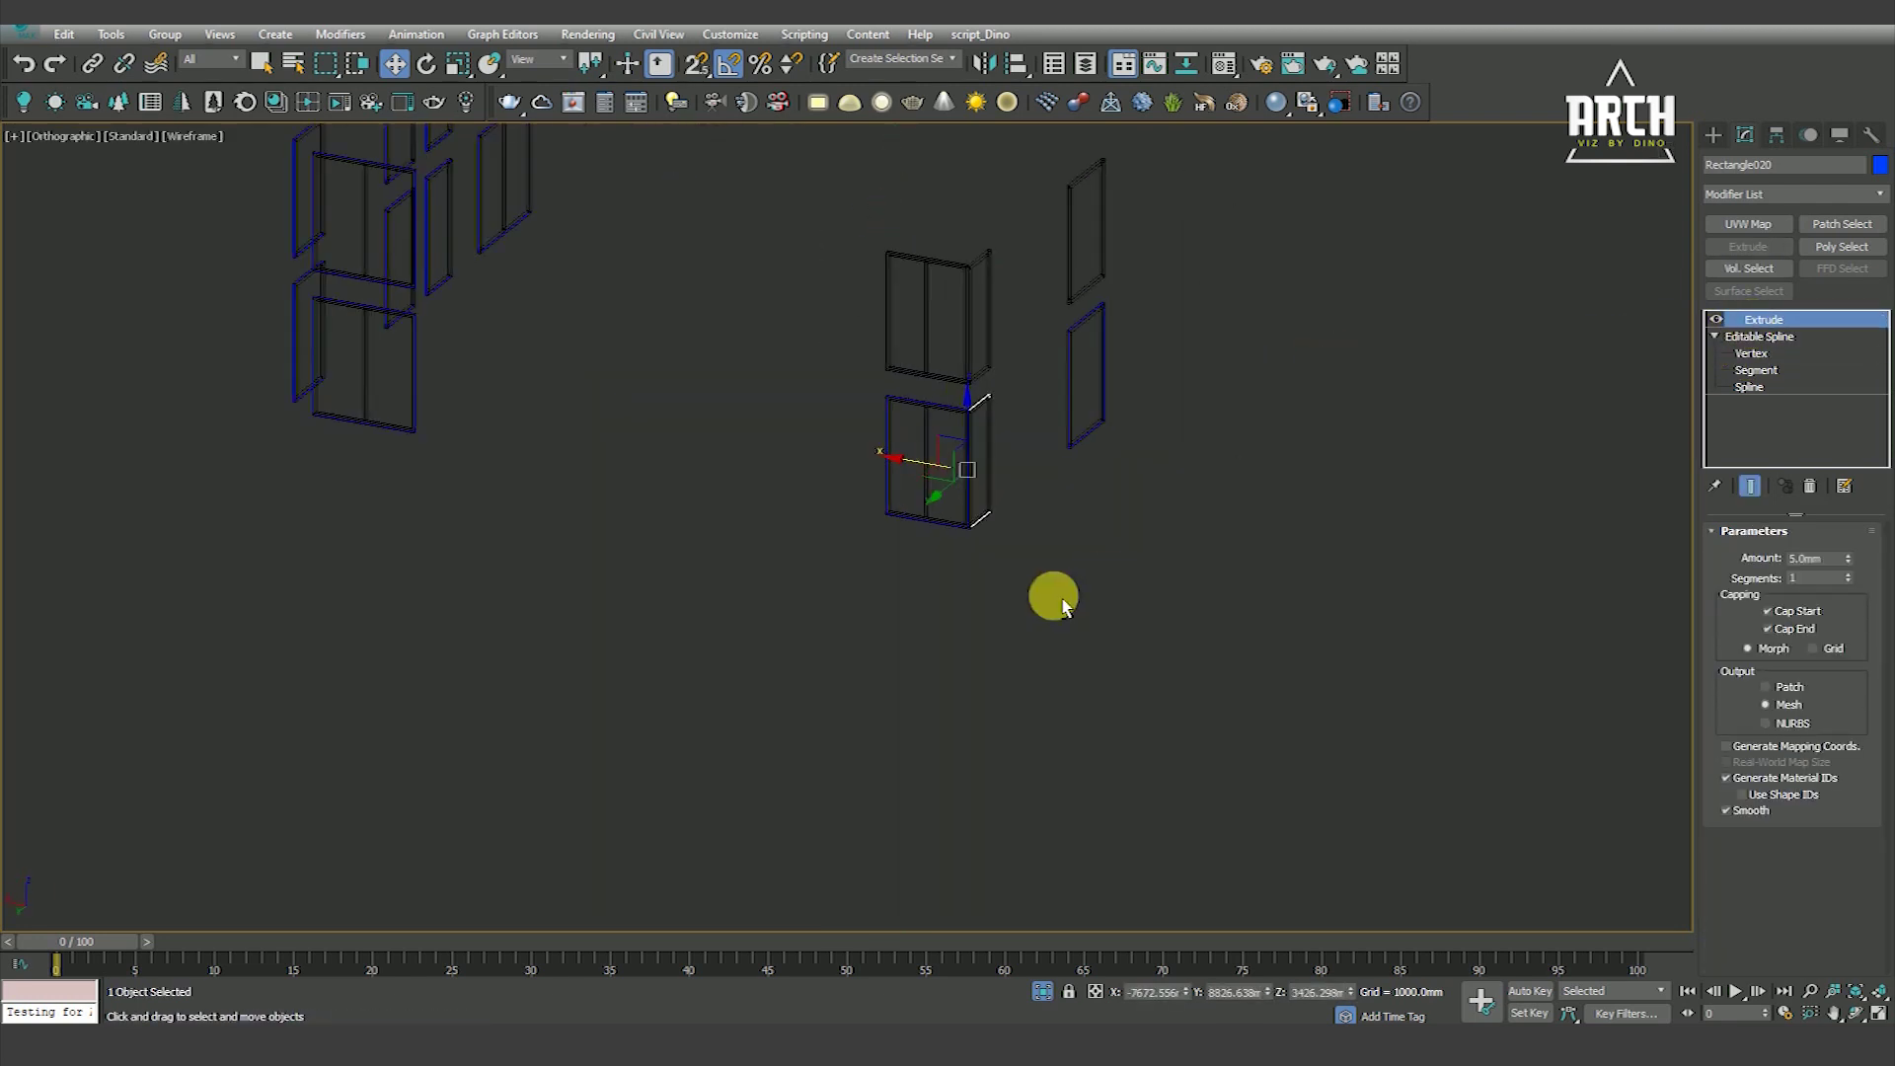
# Select both blue door panes and switch to a wireframe Front view
pyautogui.click(927, 471)
pyautogui.scroll(5, 924, 474)
pyautogui.press('F3')
pyautogui.scroll(-5, 1078, 333)
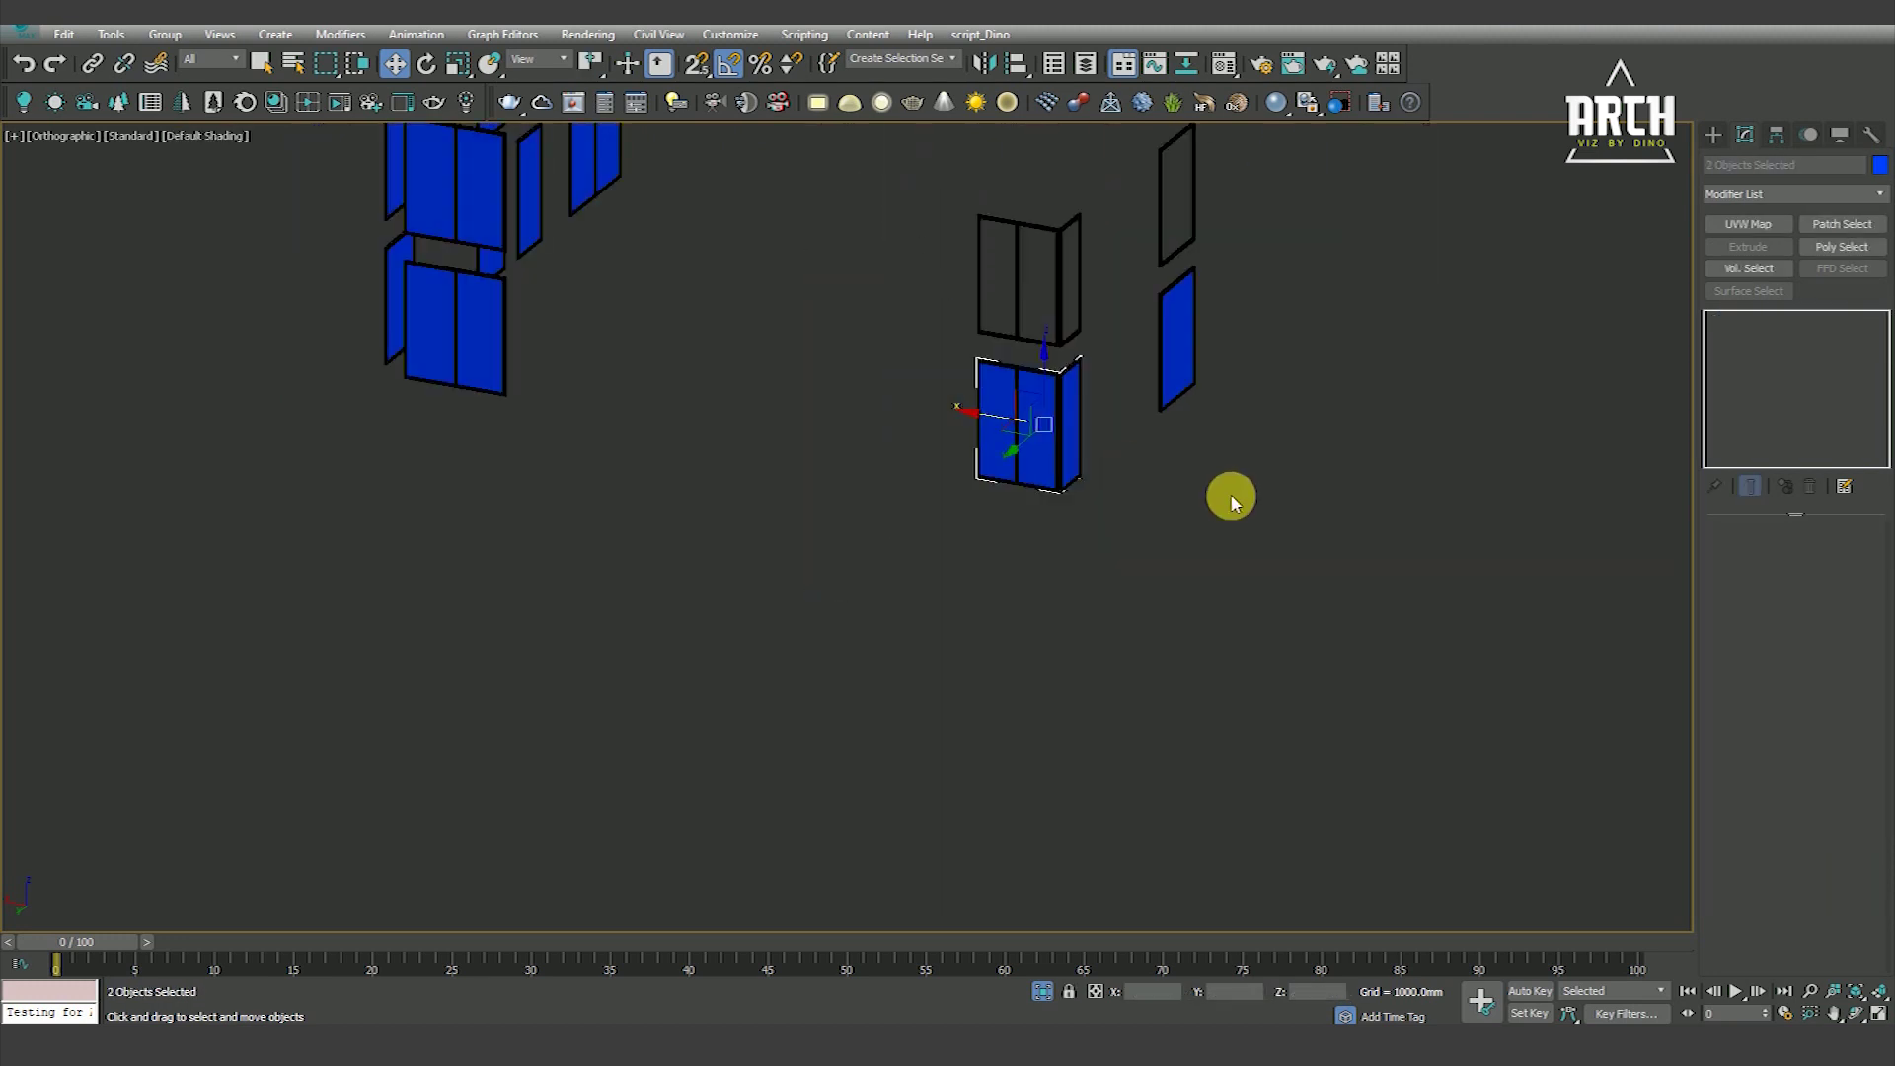
pyautogui.keyDown('ctrl'); pyautogui.click(1259, 406); pyautogui.keyUp('ctrl')
pyautogui.press('f')
pyautogui.press('F3')
pyautogui.scroll(-5, 1086, 553)
# Clone the two door panes upward as an Instance and snap them above the originals
pyautogui.keyDown('shift'); pyautogui.moveTo(1066, 616); pyautogui.dragTo(1083, 423); pyautogui.keyUp('shift')
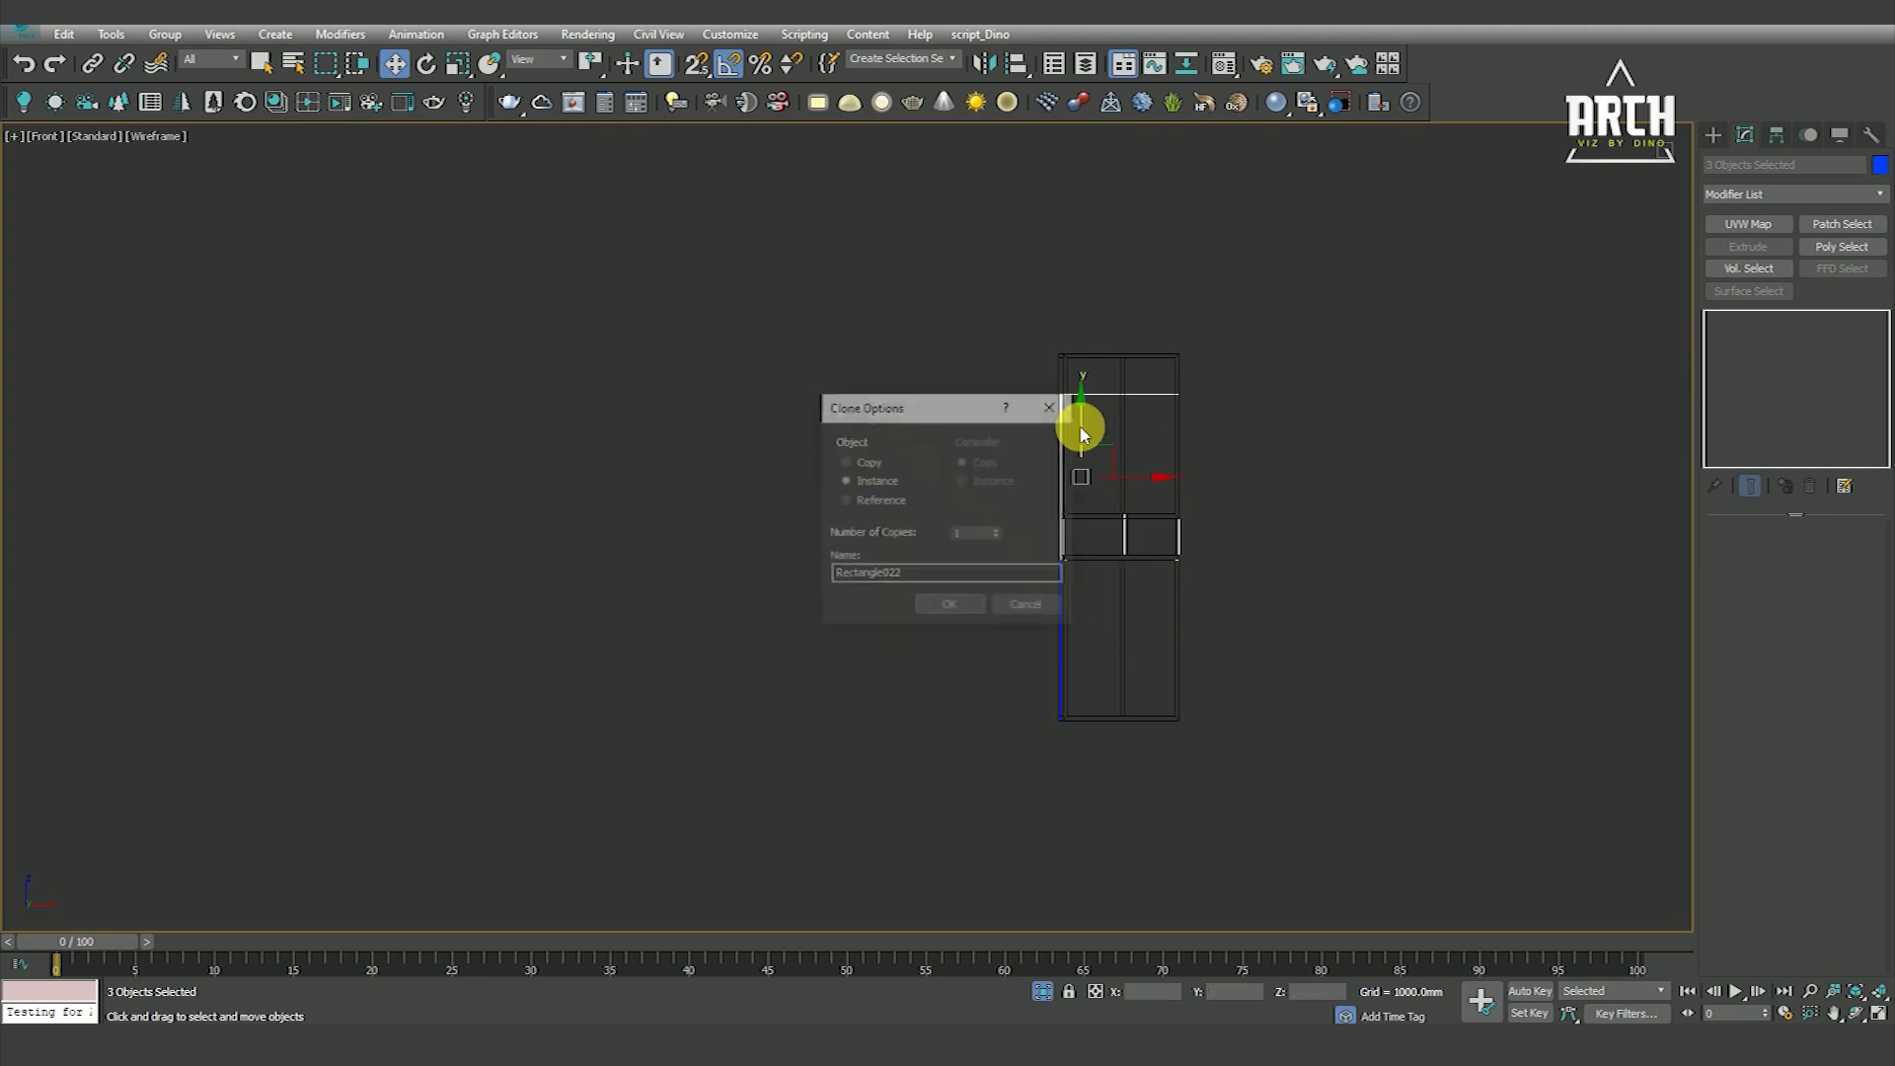
pyautogui.click(949, 608)
pyautogui.scroll(3, 1184, 529)
pyautogui.press('s')
pyautogui.scroll(2, 1185, 611)
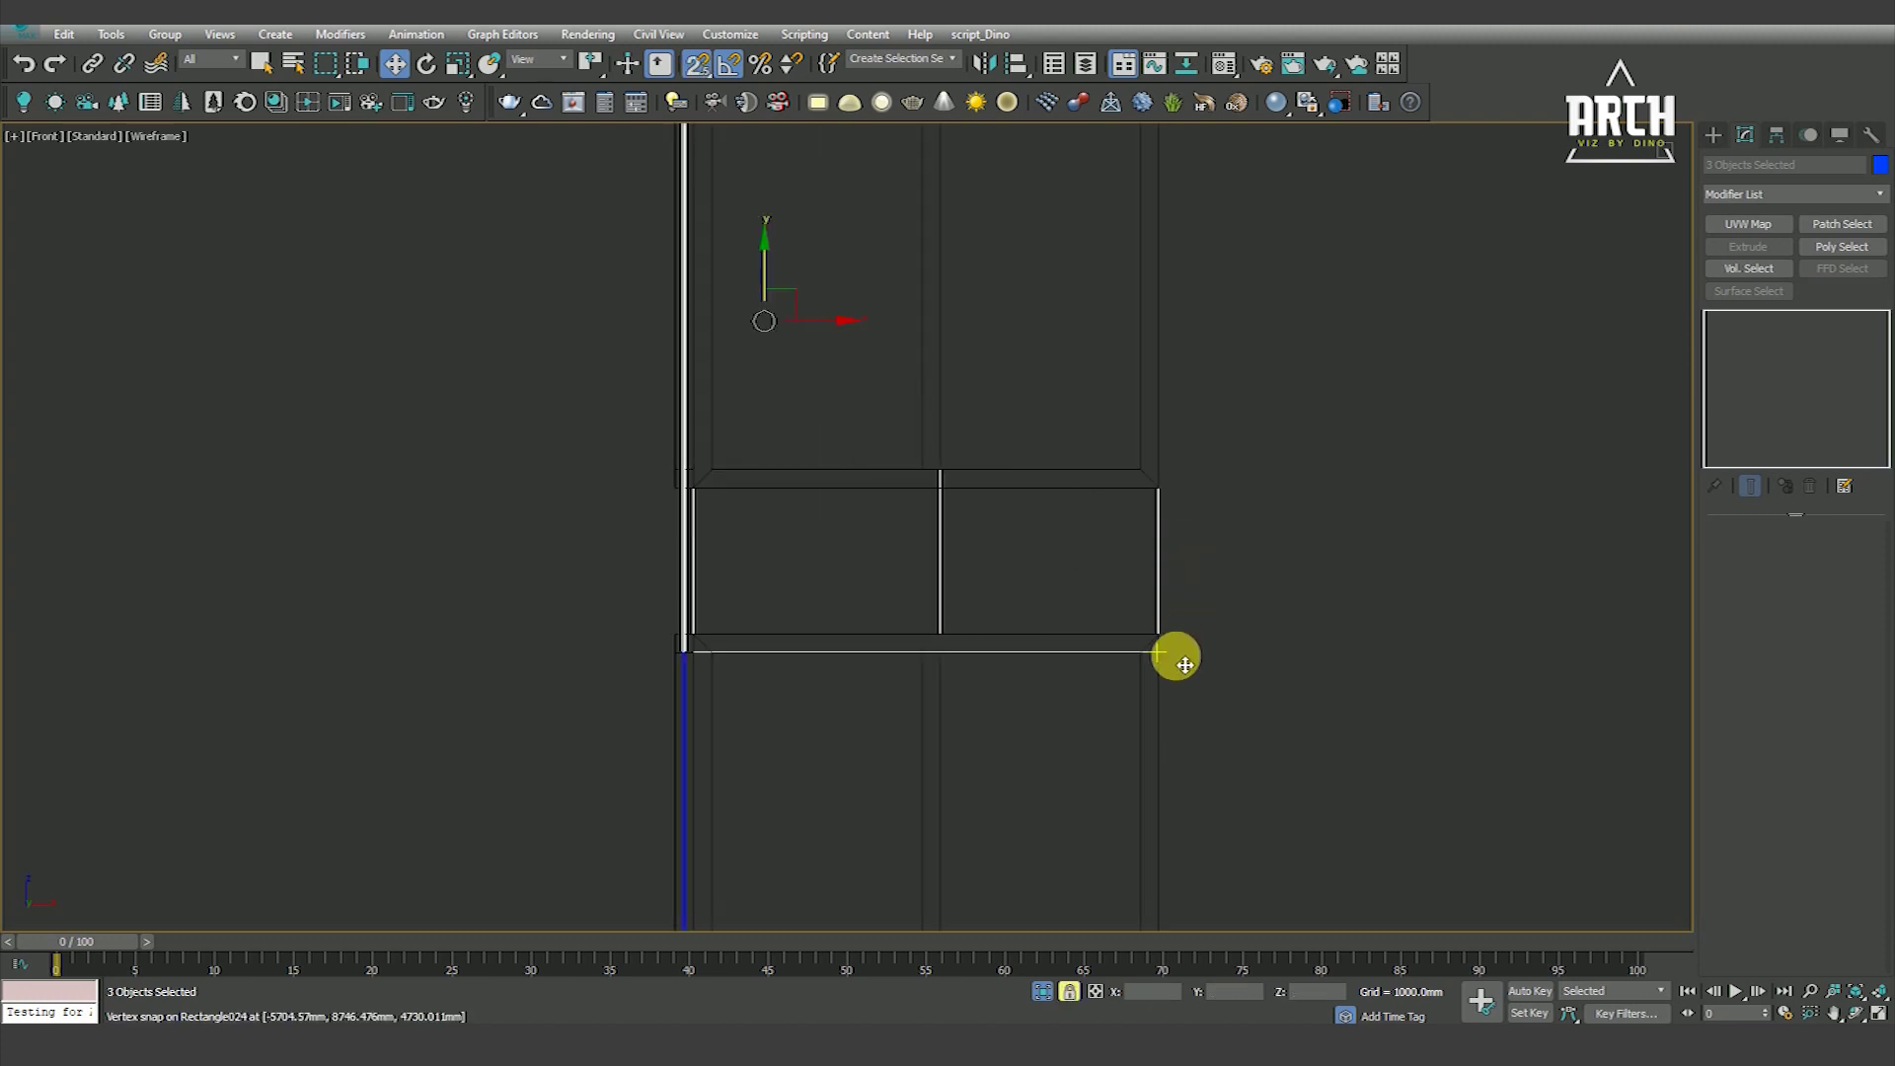
pyautogui.press('s')
pyautogui.scroll(-3, 1170, 505)
# Orbit in shaded view to check all the door panes, then clear the selection
pyautogui.moveTo(1083, 500)
pyautogui.keyDown('alt'); pyautogui.mouseDown(button='middle')
pyautogui.moveTo(1155, 596)
pyautogui.moveTo(1345, 605)
pyautogui.moveTo(1323, 612)
pyautogui.mouseUp(button='middle'); pyautogui.keyUp('alt')
pyautogui.press('F3')
pyautogui.hotkey('ctrl', 'a')
pyautogui.scroll(3, 1037, 543)
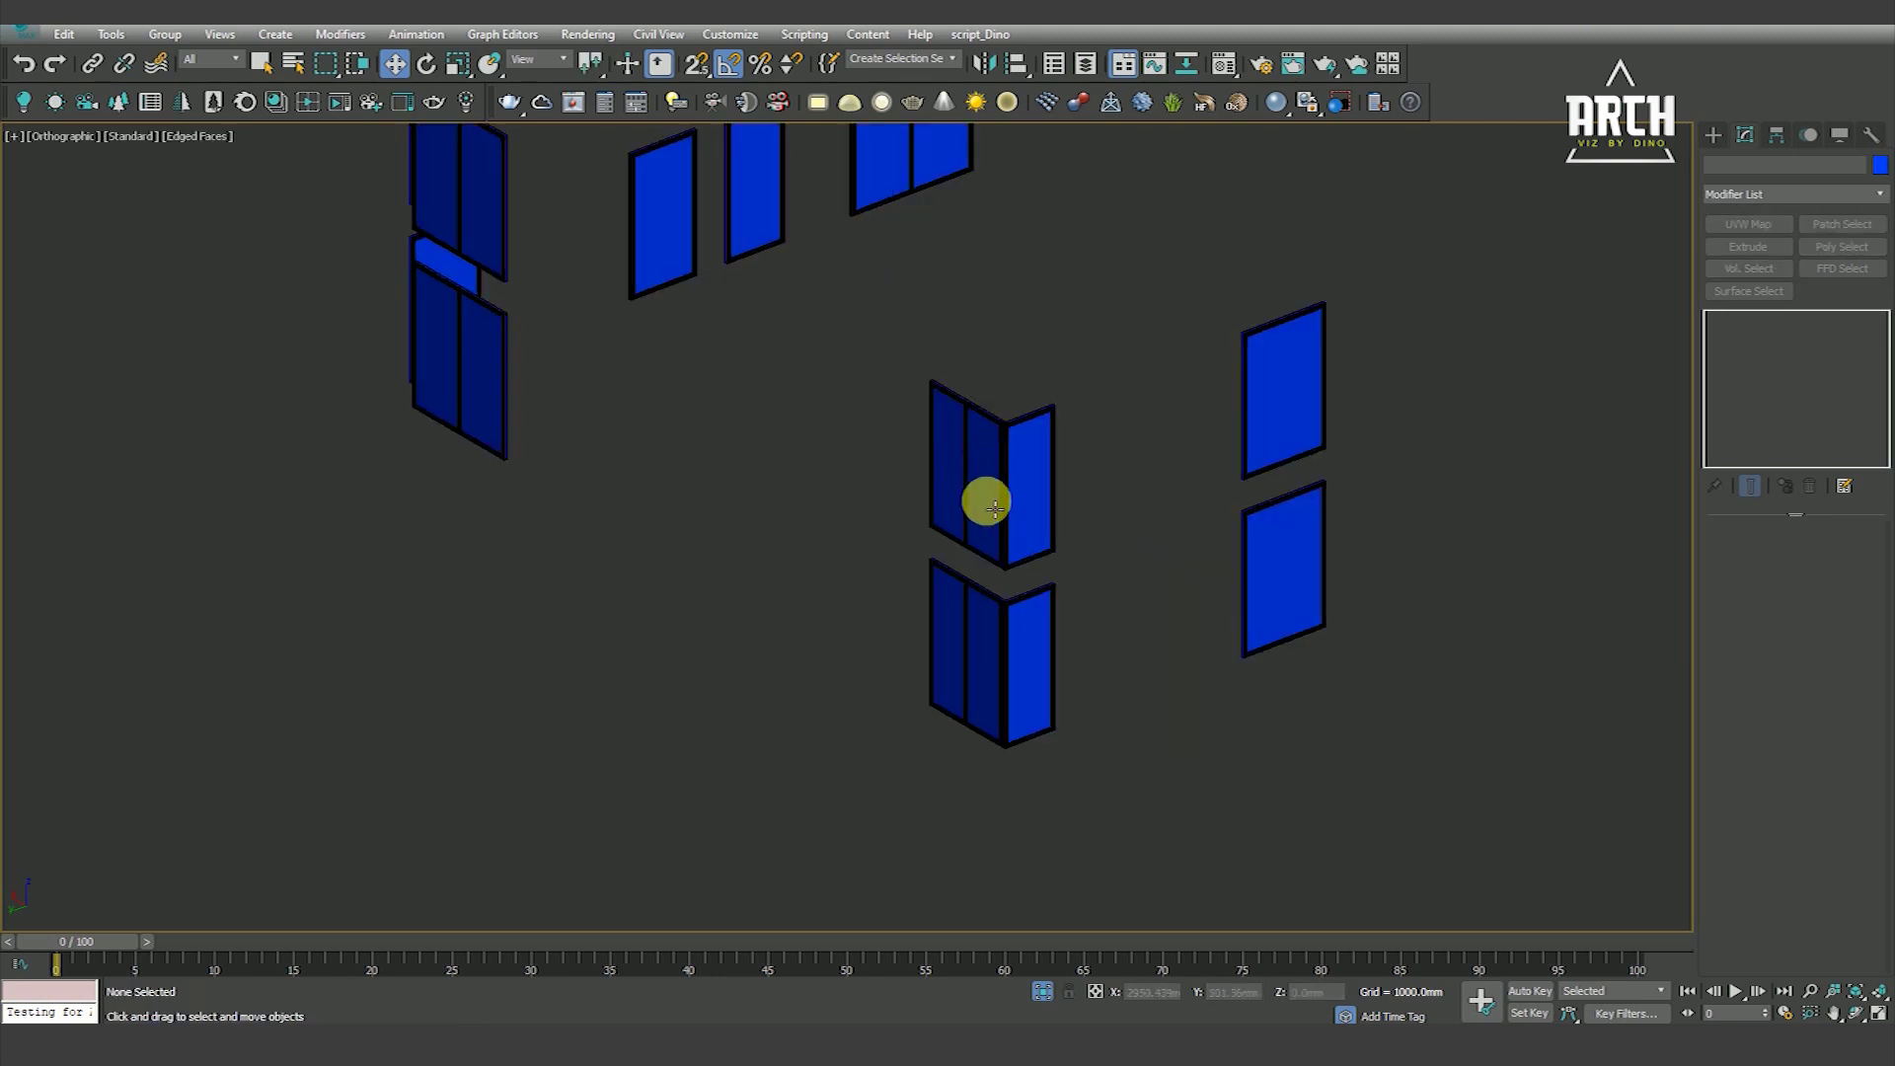
pyautogui.scroll(-6, 888, 474)
pyautogui.scroll(2, 868, 457)
pyautogui.click(1226, 725)
pyautogui.scroll(3, 1038, 520)
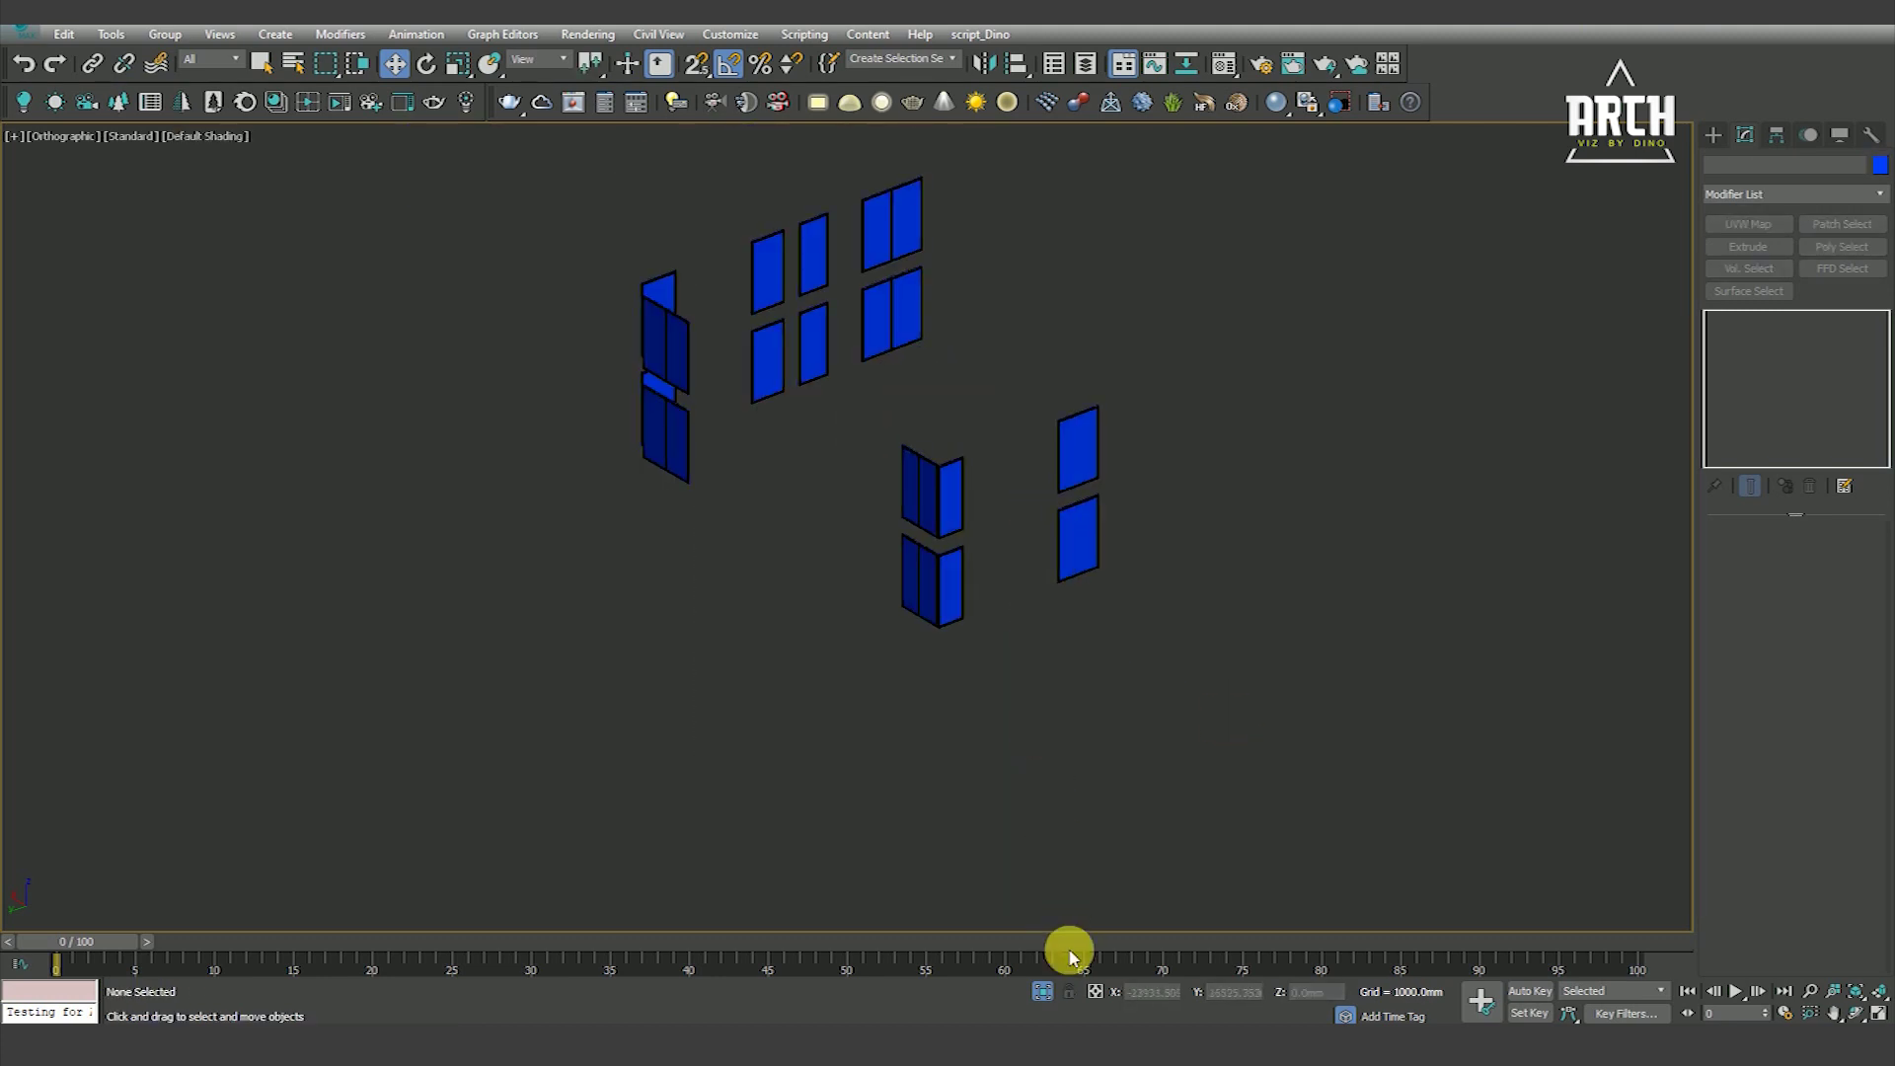
# End isolation and orbit around the full red building to inspect the glazed windows
pyautogui.click(1042, 992)
pyautogui.scroll(-3, 987, 622)
pyautogui.moveTo(901, 648)
pyautogui.keyDown('alt'); pyautogui.mouseDown(button='middle')
pyautogui.moveTo(984, 641)
pyautogui.moveTo(918, 635)
pyautogui.mouseUp(button='middle'); pyautogui.keyUp('alt')
pyautogui.scroll(4, 917, 634)
pyautogui.scroll(-4, 783, 542)
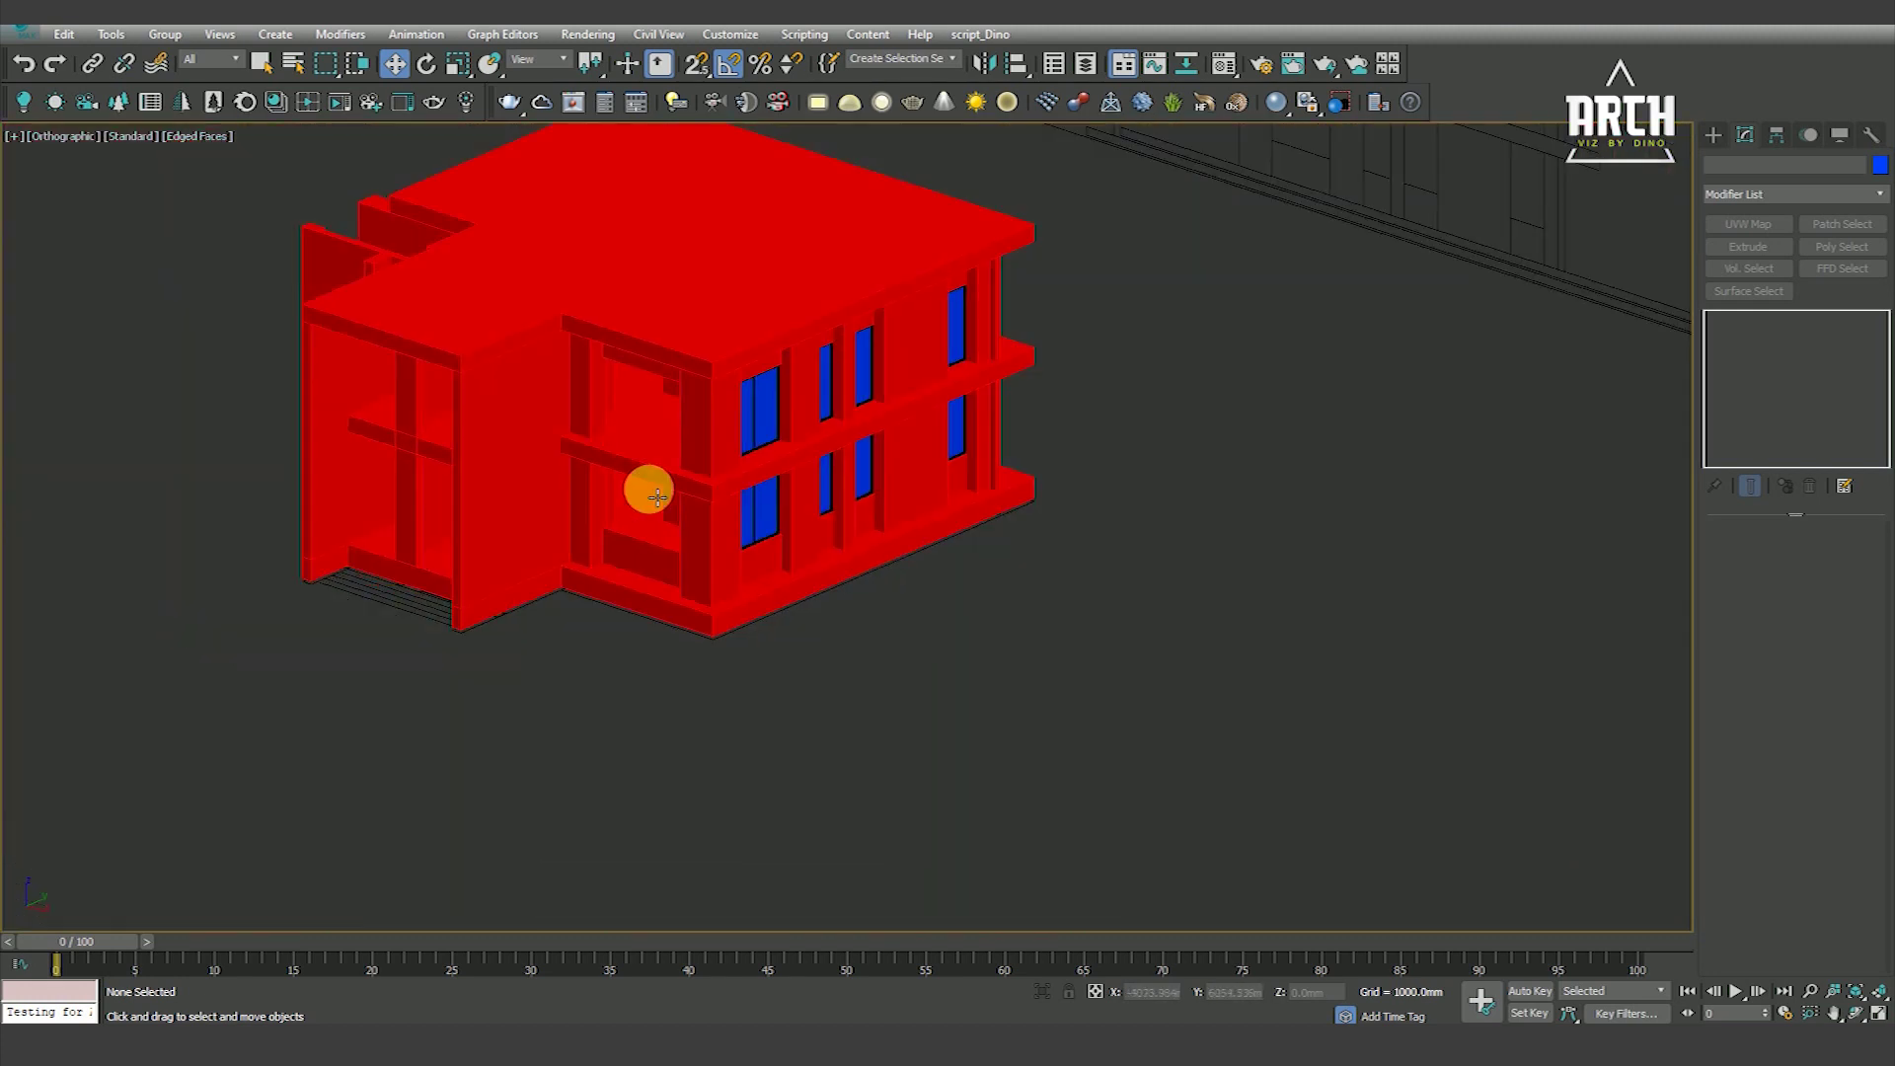
pyautogui.press('F4')
pyautogui.keyDown('alt'); pyautogui.moveTo(634, 436); pyautogui.dragTo(709, 568, button='middle'); pyautogui.keyUp('alt')
pyautogui.scroll(-3, 728, 538)
pyautogui.scroll(-2, 855, 617)
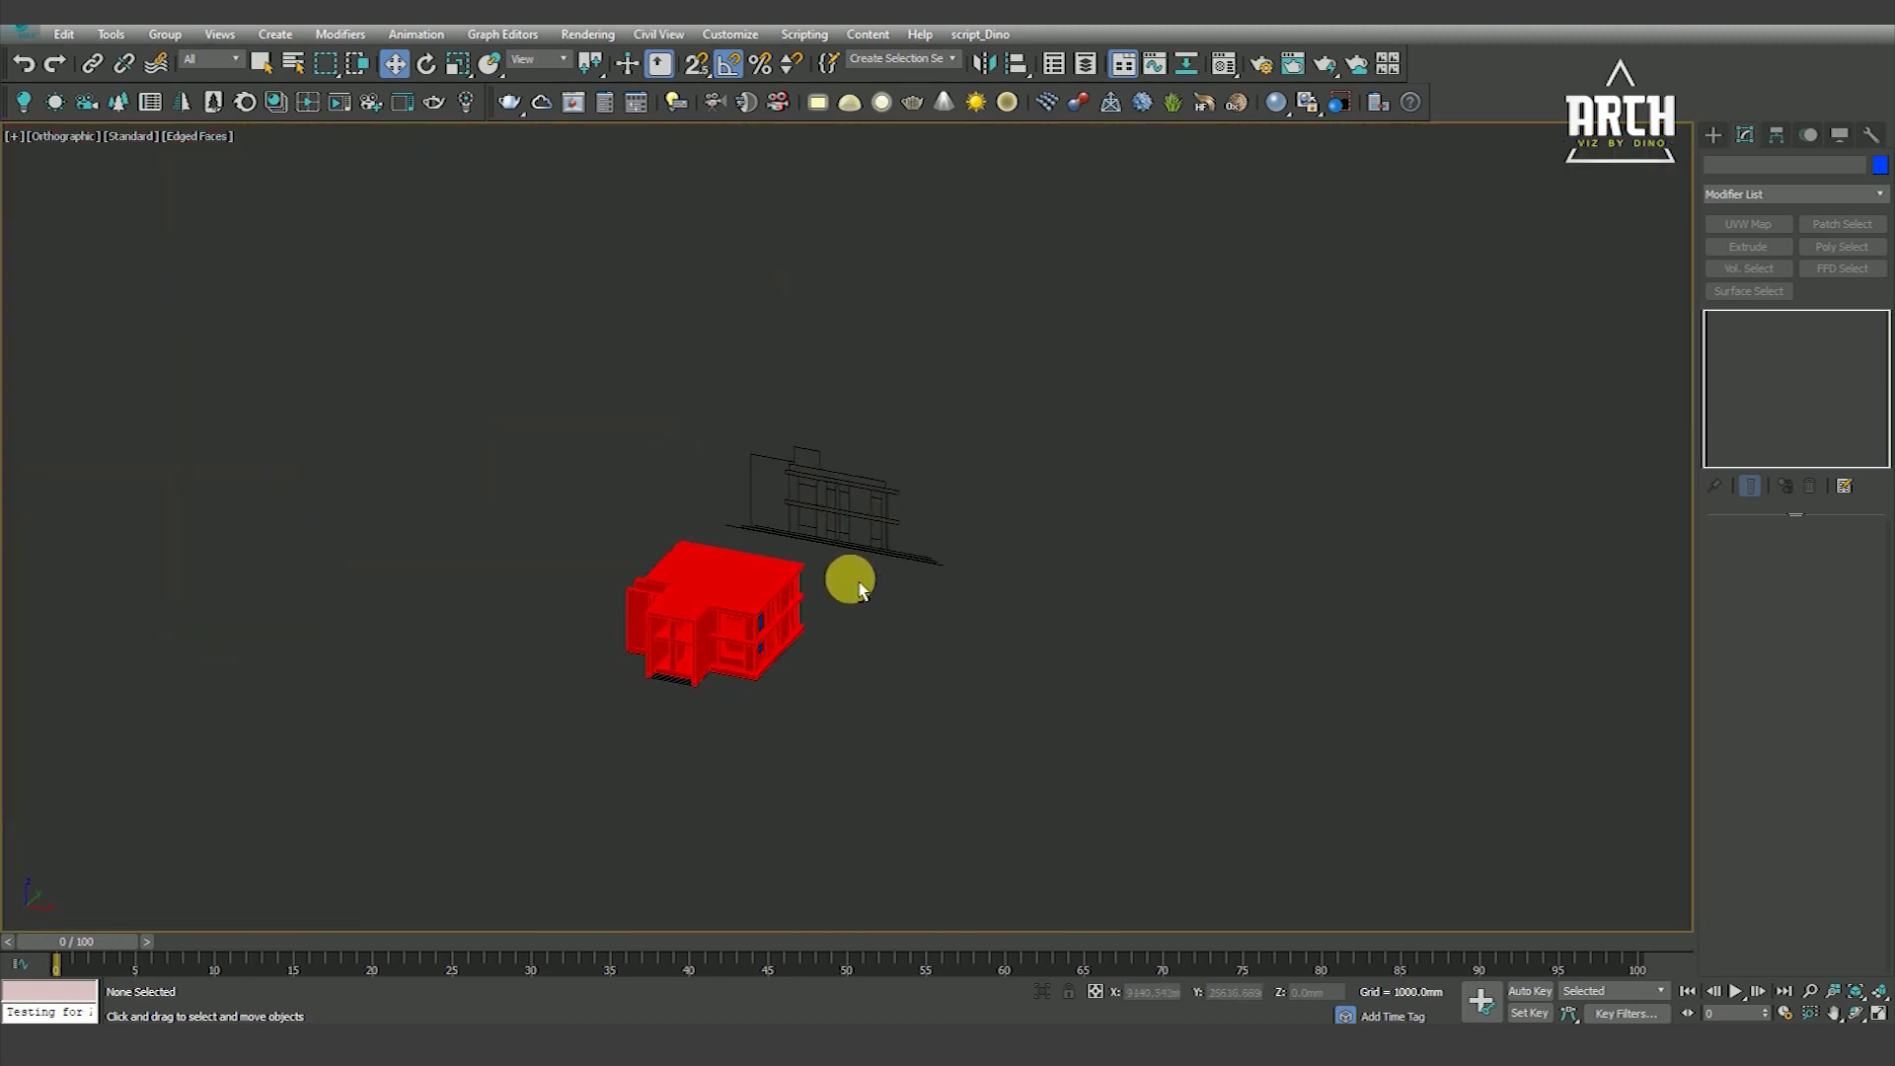
pyautogui.scroll(3, 826, 513)
pyautogui.scroll(3, 826, 513)
pyautogui.press('F3')
pyautogui.scroll(-3, 905, 795)
pyautogui.scroll(3, 842, 819)
pyautogui.scroll(-3, 844, 802)
pyautogui.press('F3')
# Select a window frame together with its glass and panel on the blue-window side
pyautogui.click(862, 758)
pyautogui.moveTo(860, 784)
pyautogui.keyDown('alt'); pyautogui.mouseDown(button='middle')
pyautogui.moveTo(863, 740)
pyautogui.moveTo(786, 772)
pyautogui.mouseUp(button='middle'); pyautogui.keyUp('alt')
pyautogui.moveTo(980, 805)
pyautogui.keyDown('alt'); pyautogui.mouseDown(button='middle')
pyautogui.moveTo(858, 744)
pyautogui.moveTo(1045, 817)
pyautogui.mouseUp(button='middle'); pyautogui.keyUp('alt')
pyautogui.scroll(5, 948, 736)
pyautogui.press('F3')
pyautogui.click(987, 700)
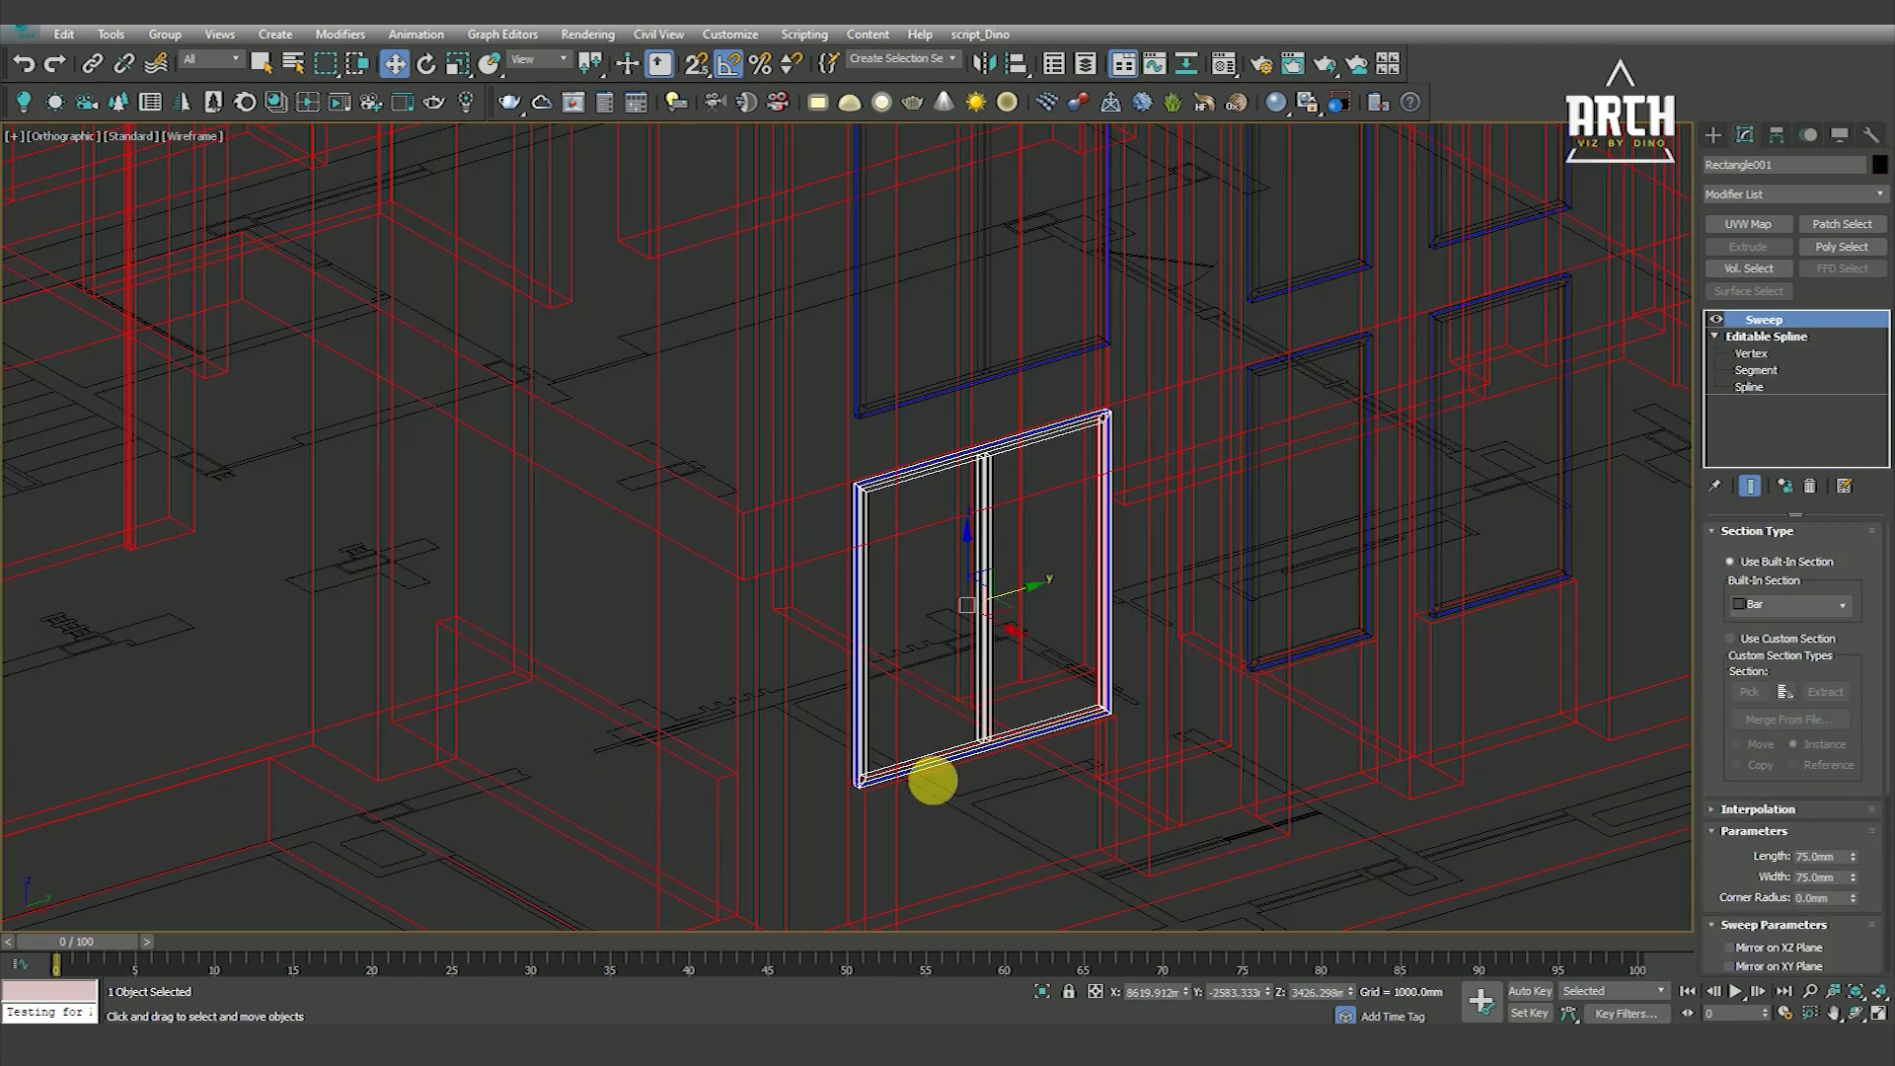
pyautogui.press('F3')
pyautogui.keyDown('ctrl'); pyautogui.click(935, 702); pyautogui.keyUp('ctrl')
pyautogui.keyDown('ctrl'); pyautogui.click(620, 747); pyautogui.keyUp('ctrl')
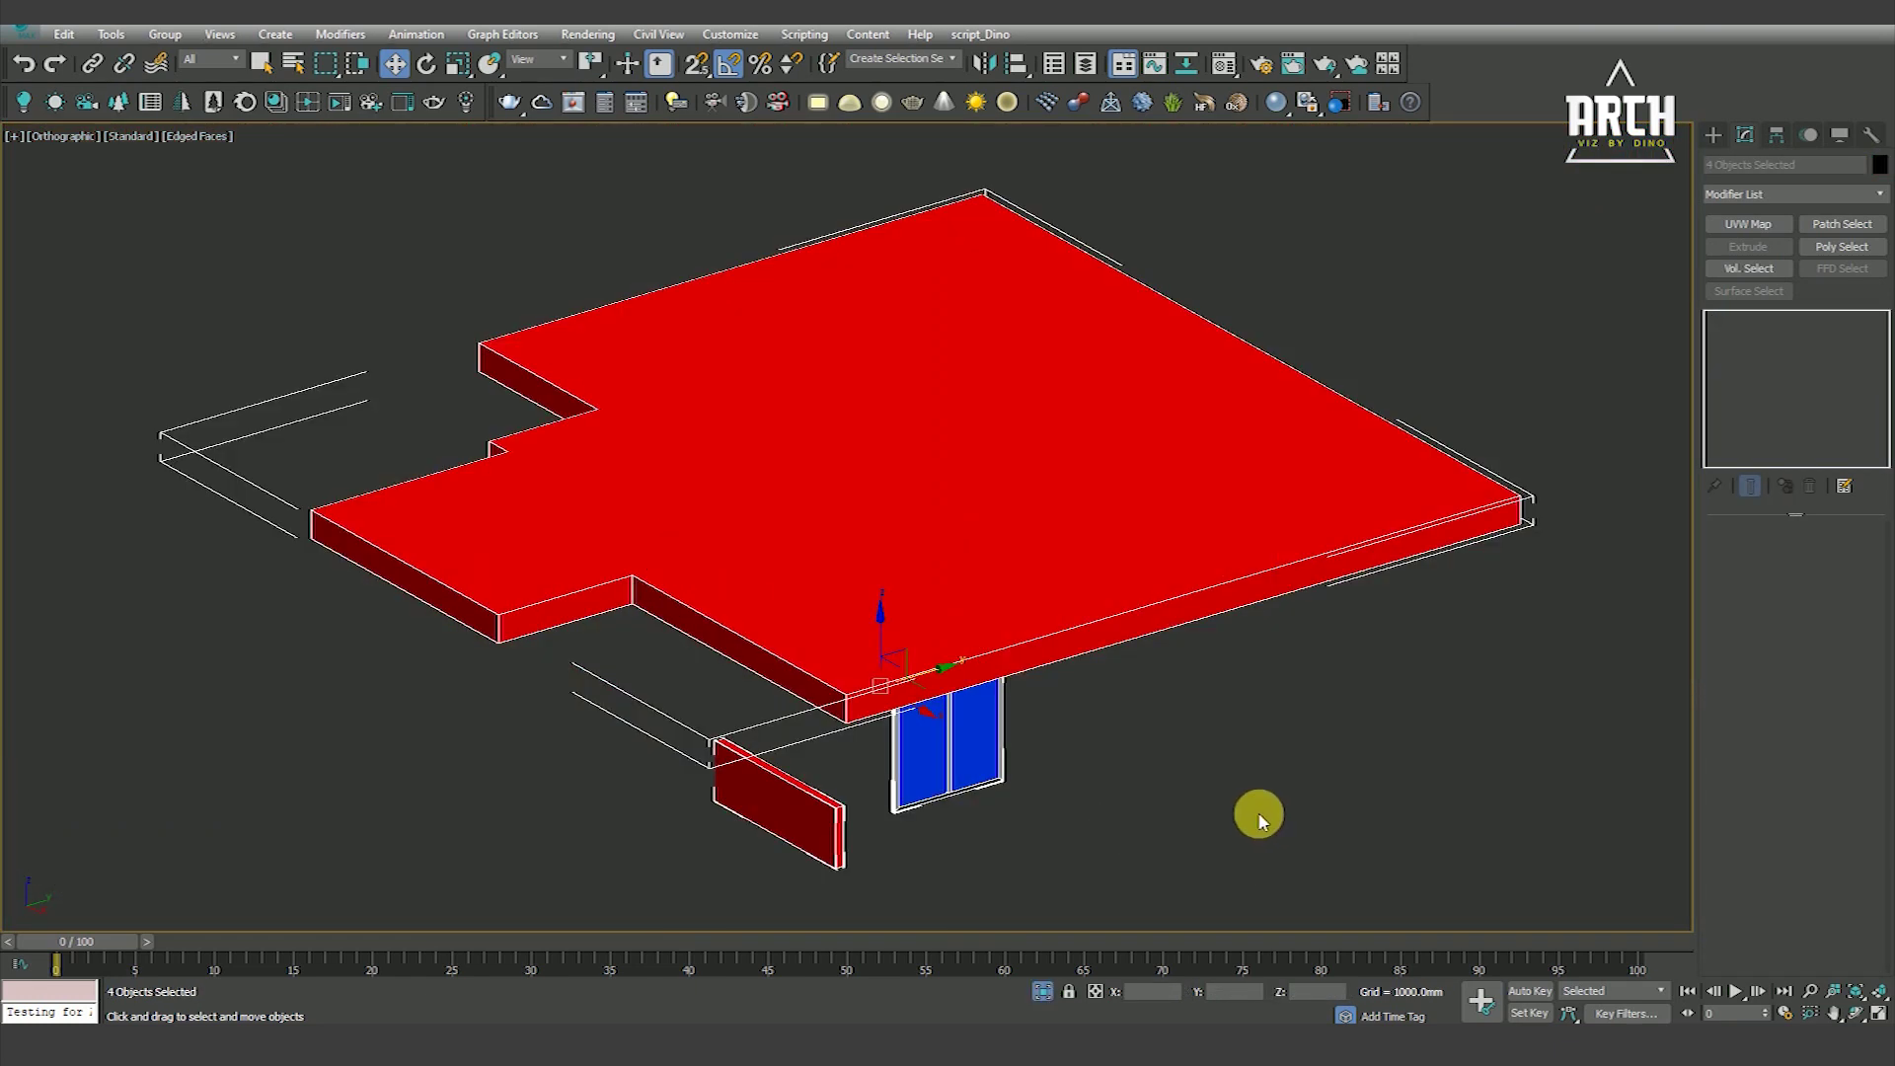
pyautogui.press('F3')
# Copy the window set in Top view, rotate it -90° in Z, and snap it against the entrance wall
pyautogui.press('t')
pyautogui.scroll(-3, 980, 809)
pyautogui.moveTo(1029, 740); pyautogui.dragTo(1085, 600, button='middle')
pyautogui.keyDown('shift'); pyautogui.moveTo(1128, 532); pyautogui.dragTo(909, 625); pyautogui.keyUp('shift')
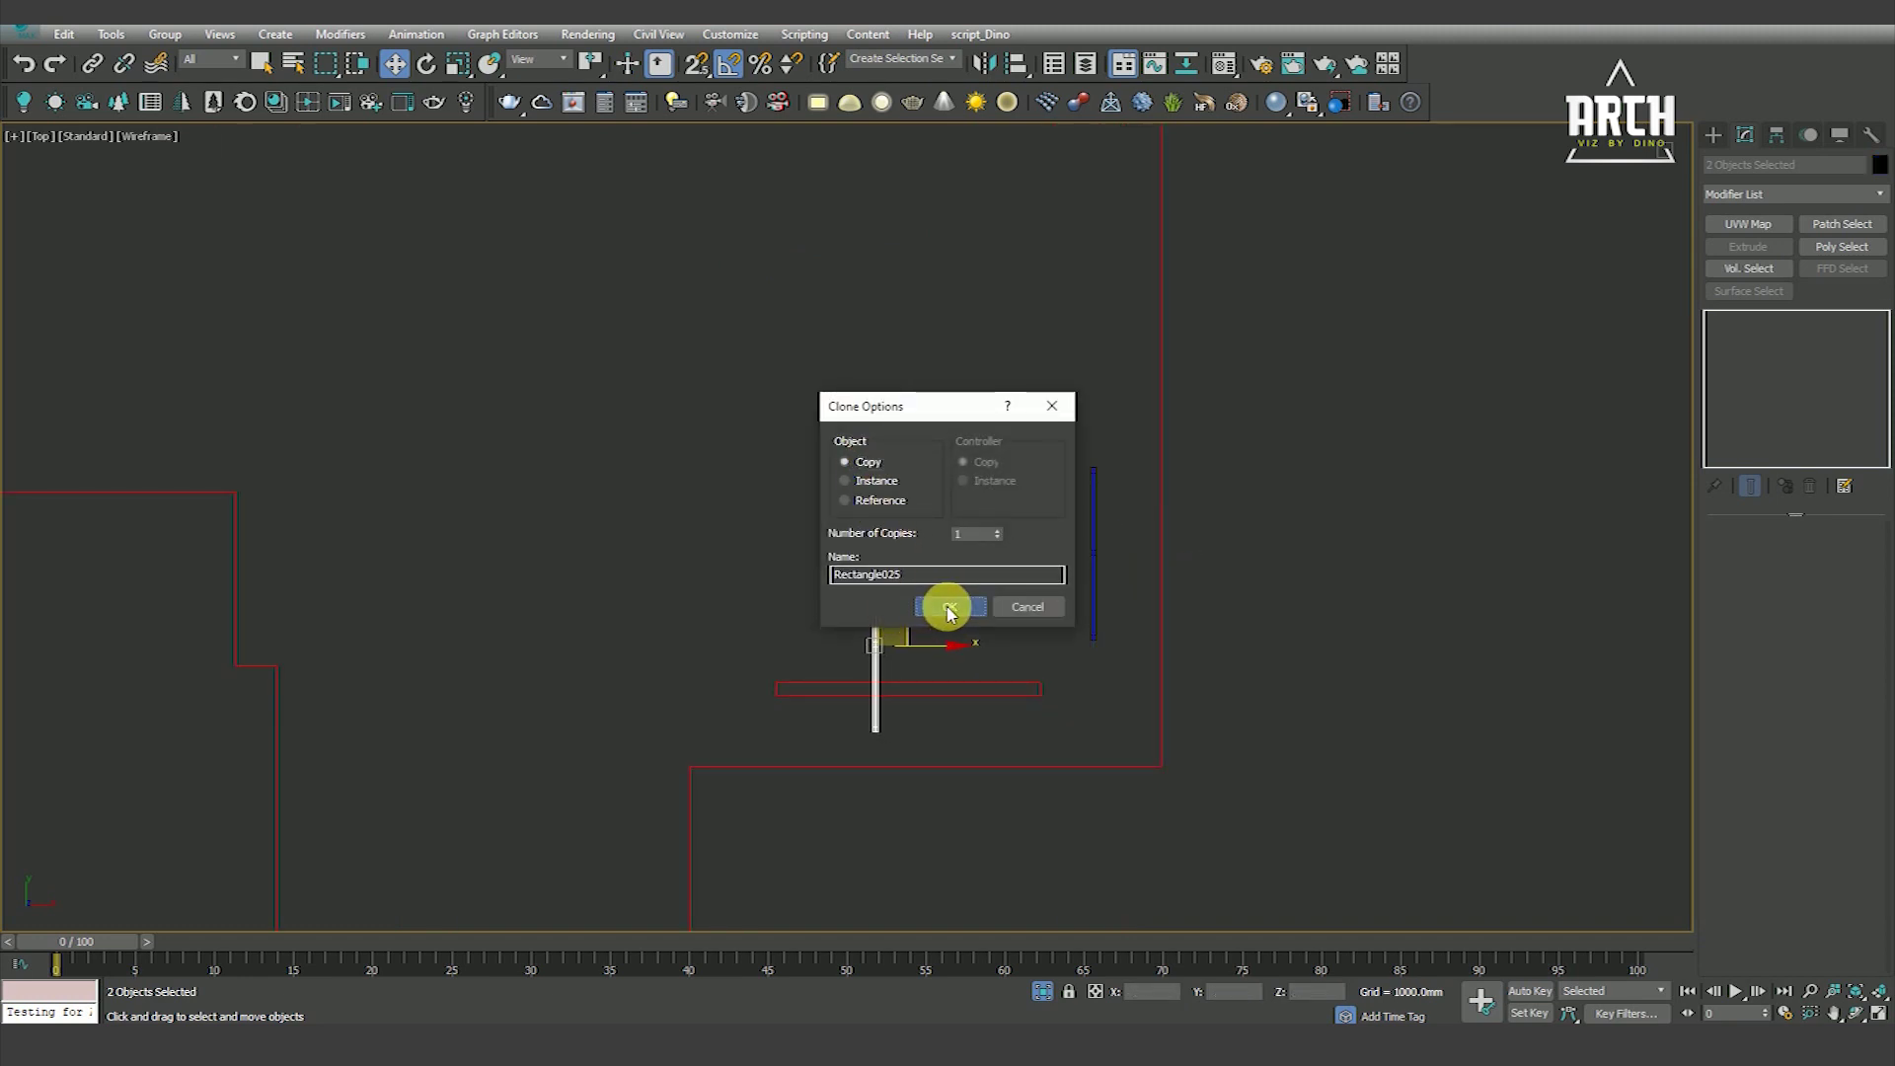
pyautogui.click(950, 608)
pyautogui.press('e')
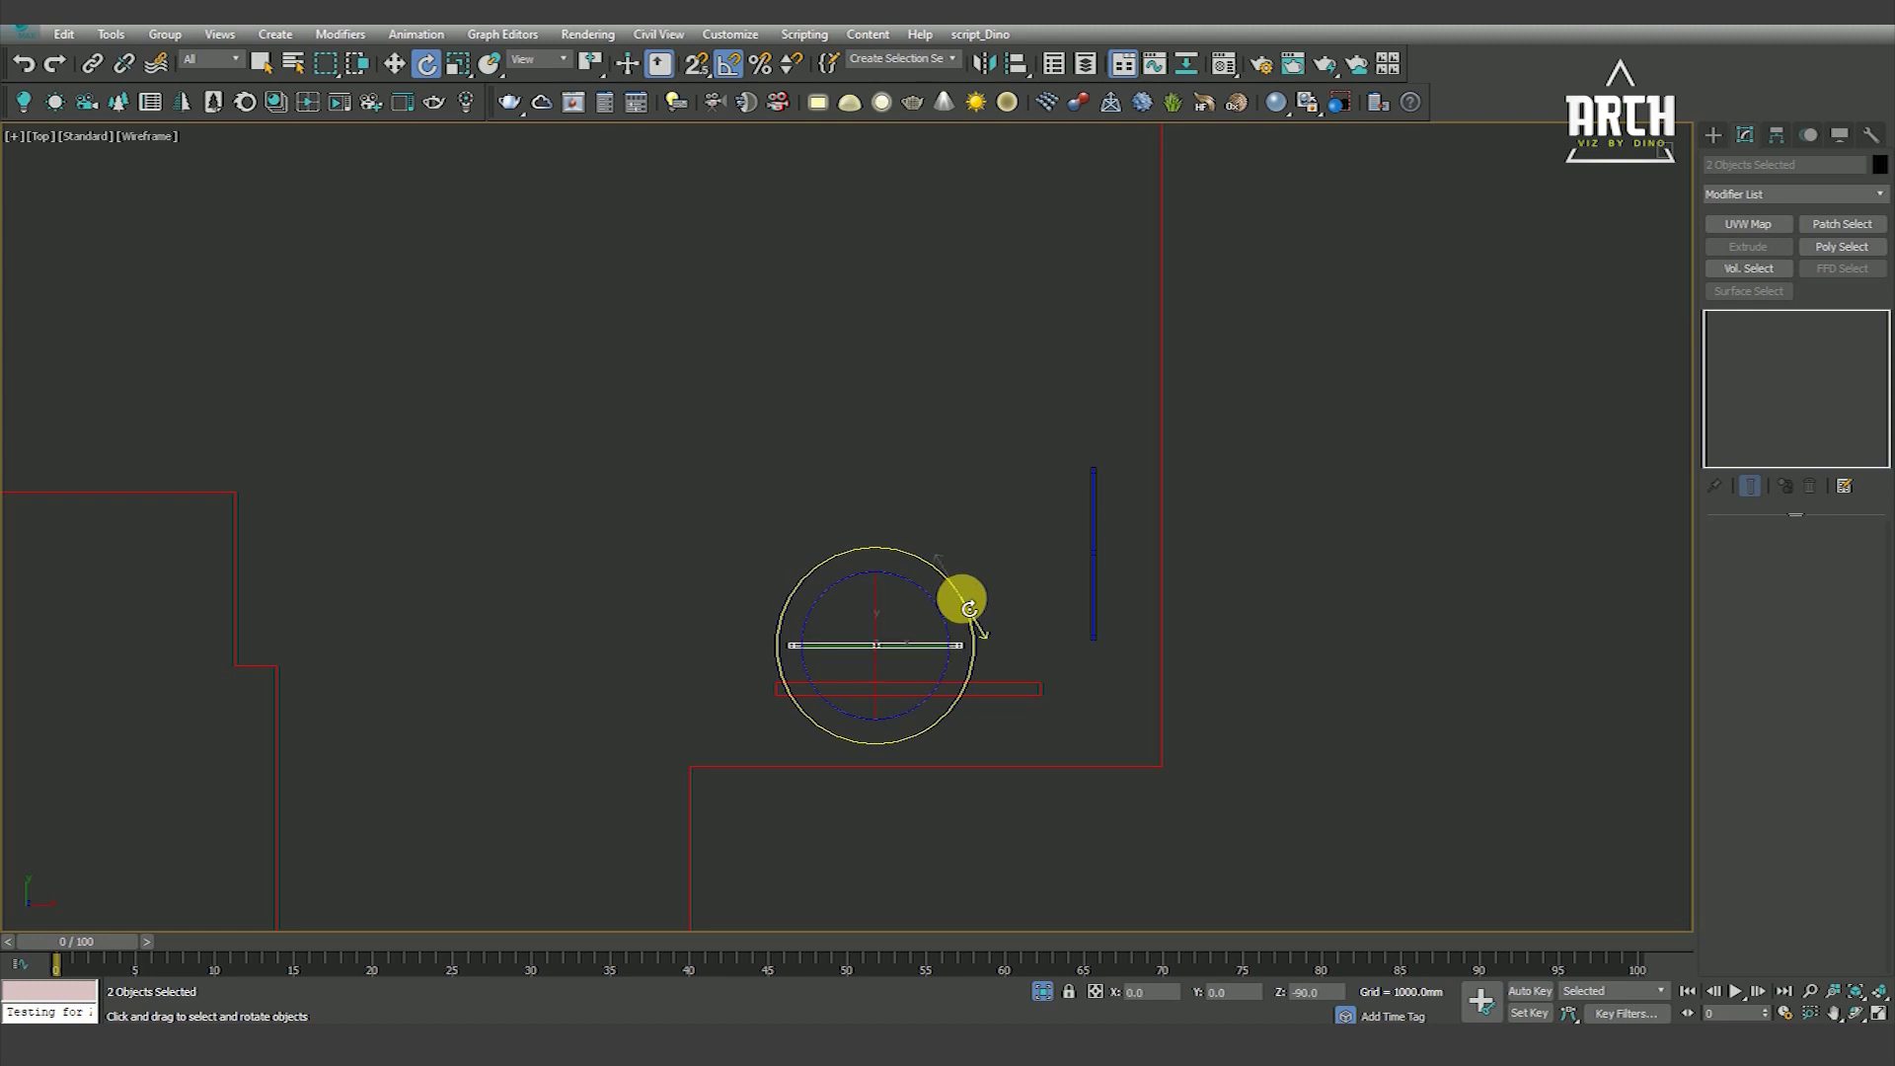
pyautogui.press('w')
pyautogui.scroll(3, 900, 654)
pyautogui.press('s')
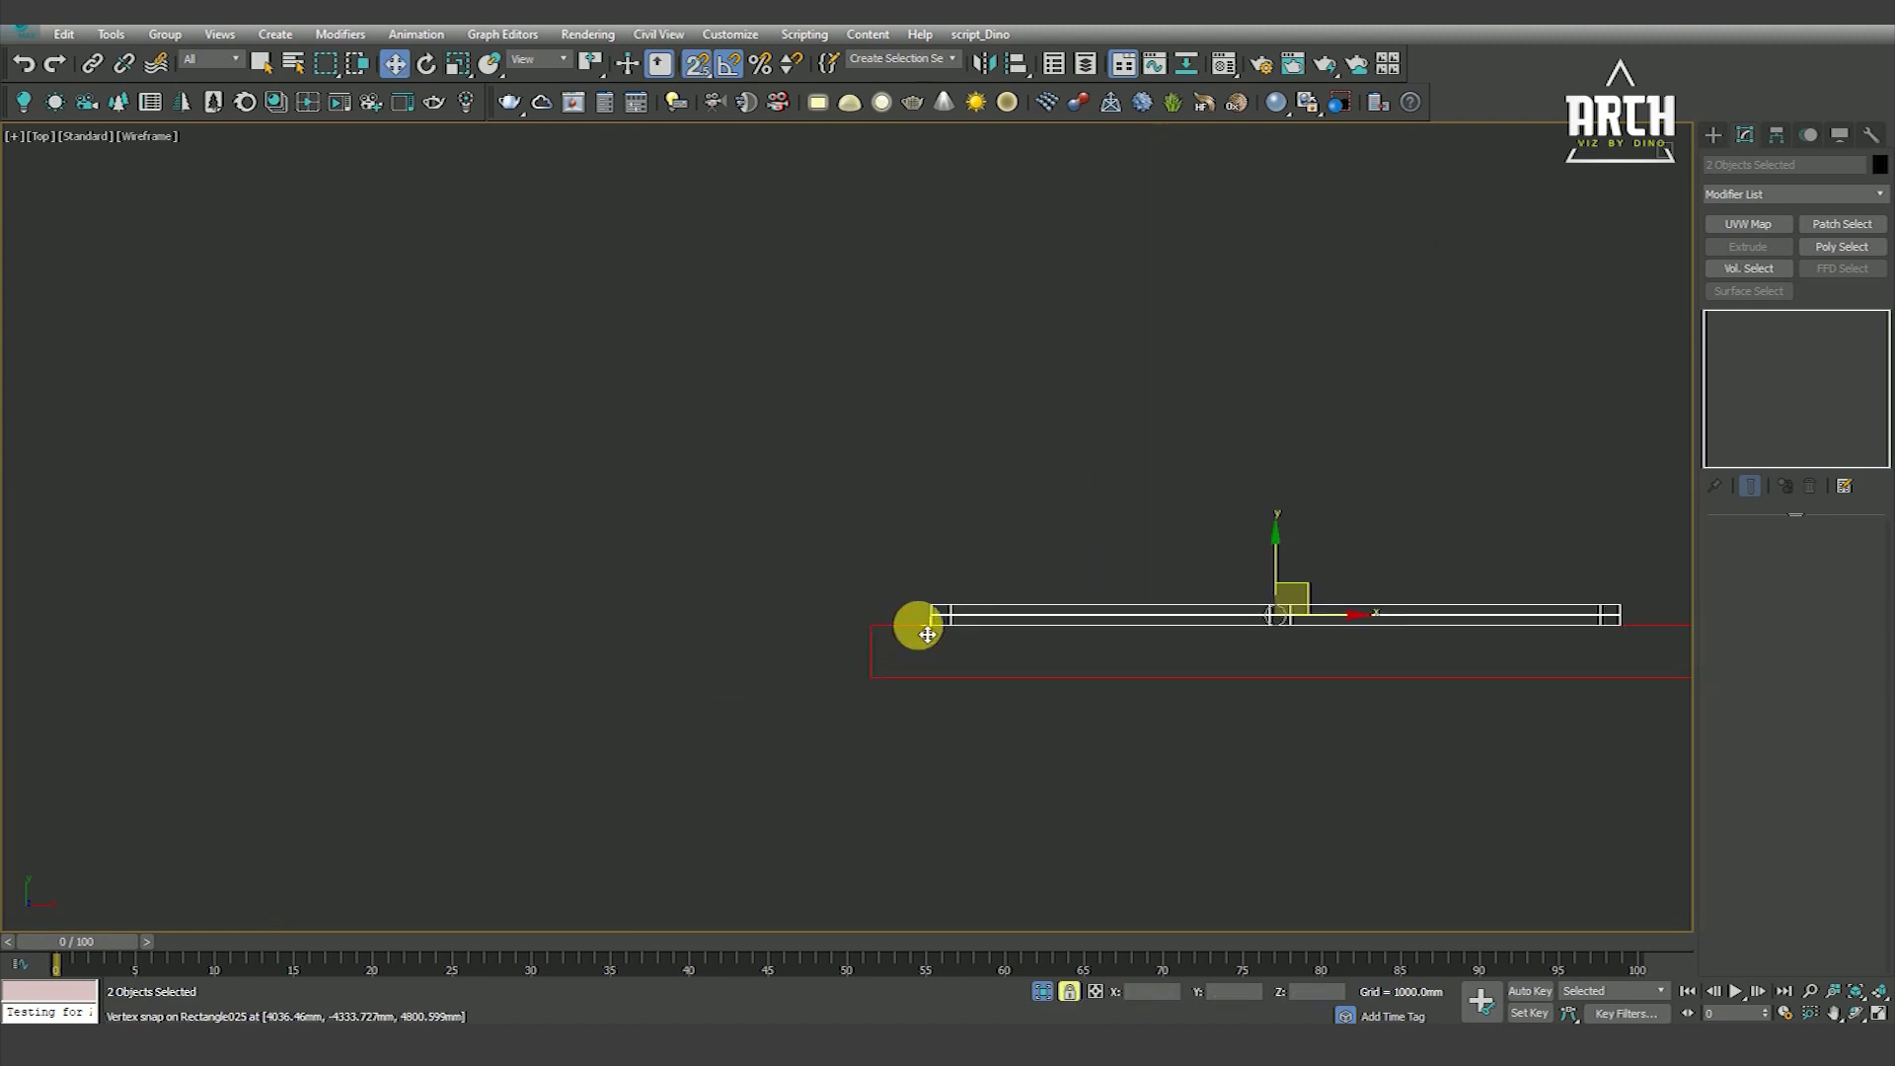
pyautogui.moveTo(917, 625); pyautogui.dragTo(869, 671)
# Stretch the copied frame's right-side vertices out to the wall band's corner in Front view
pyautogui.press('f')
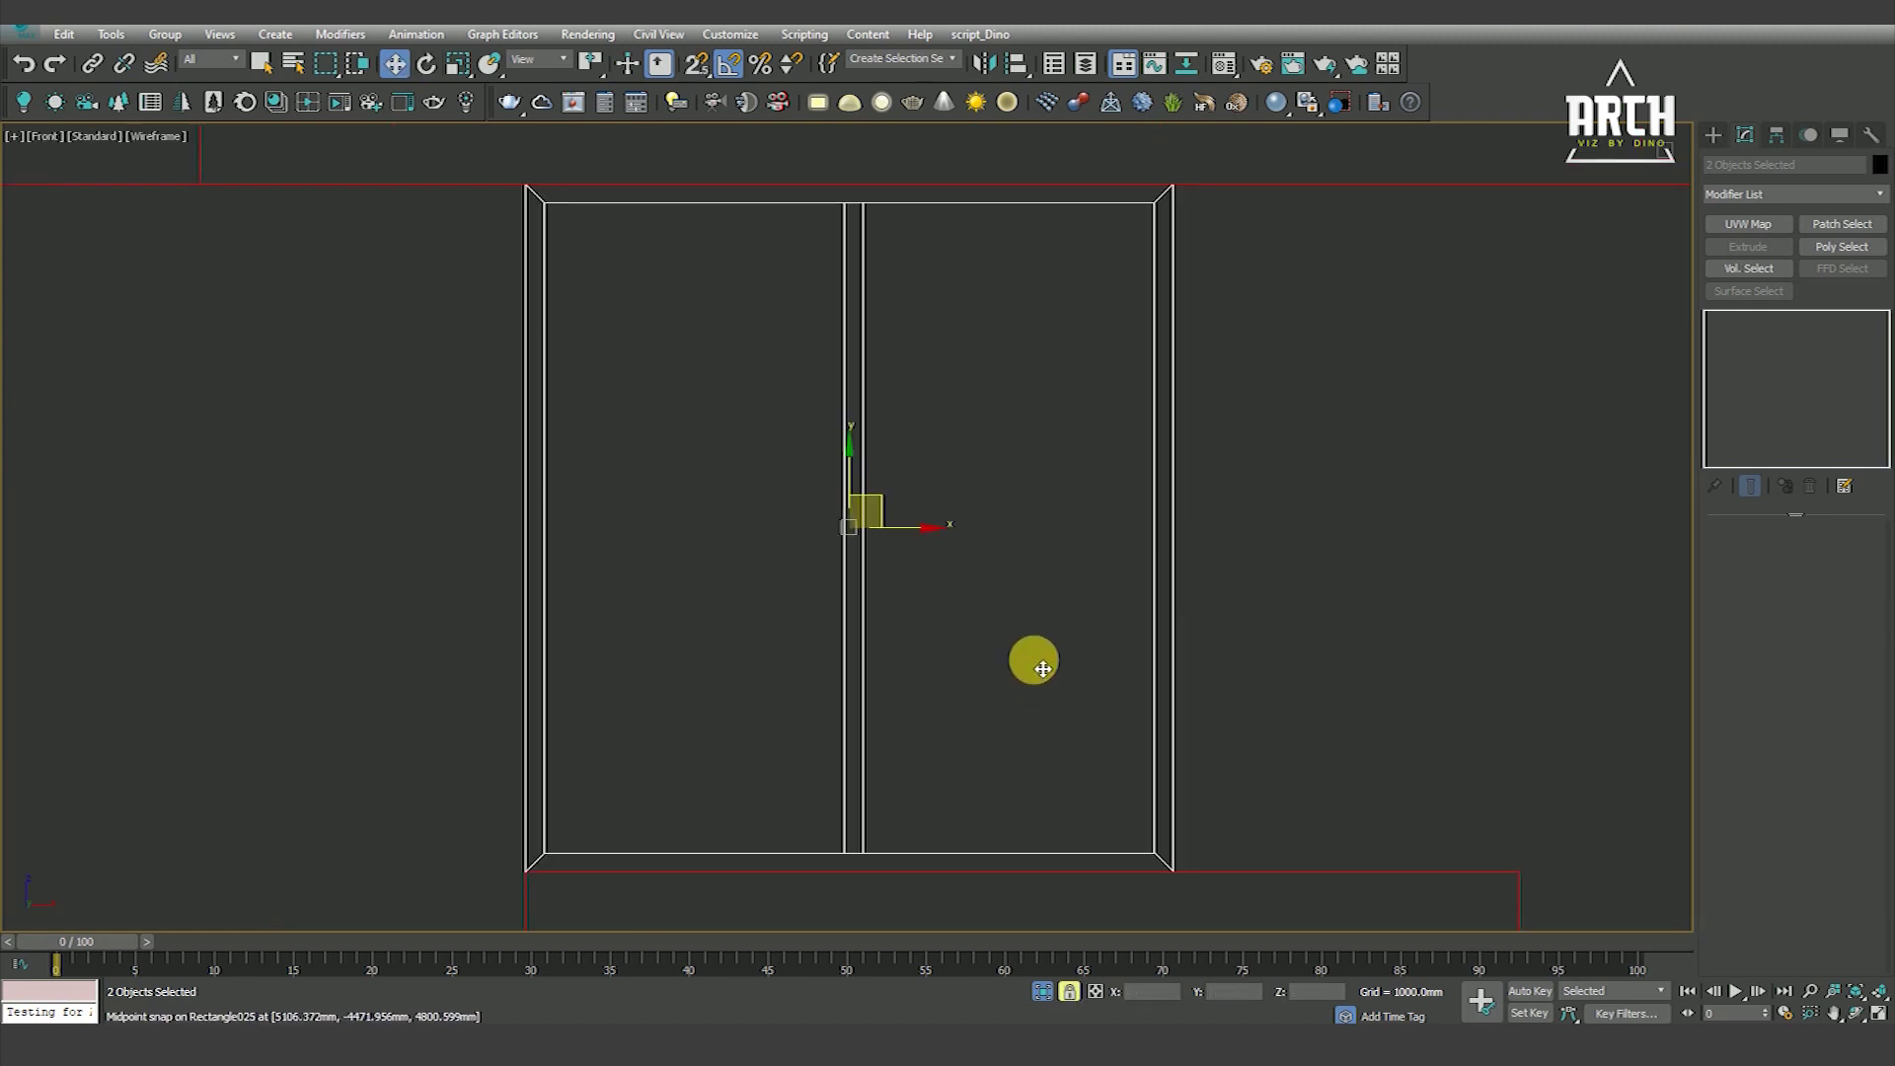
pyautogui.scroll(-3, 1032, 664)
pyautogui.scroll(5, 1076, 646)
pyautogui.click(968, 575)
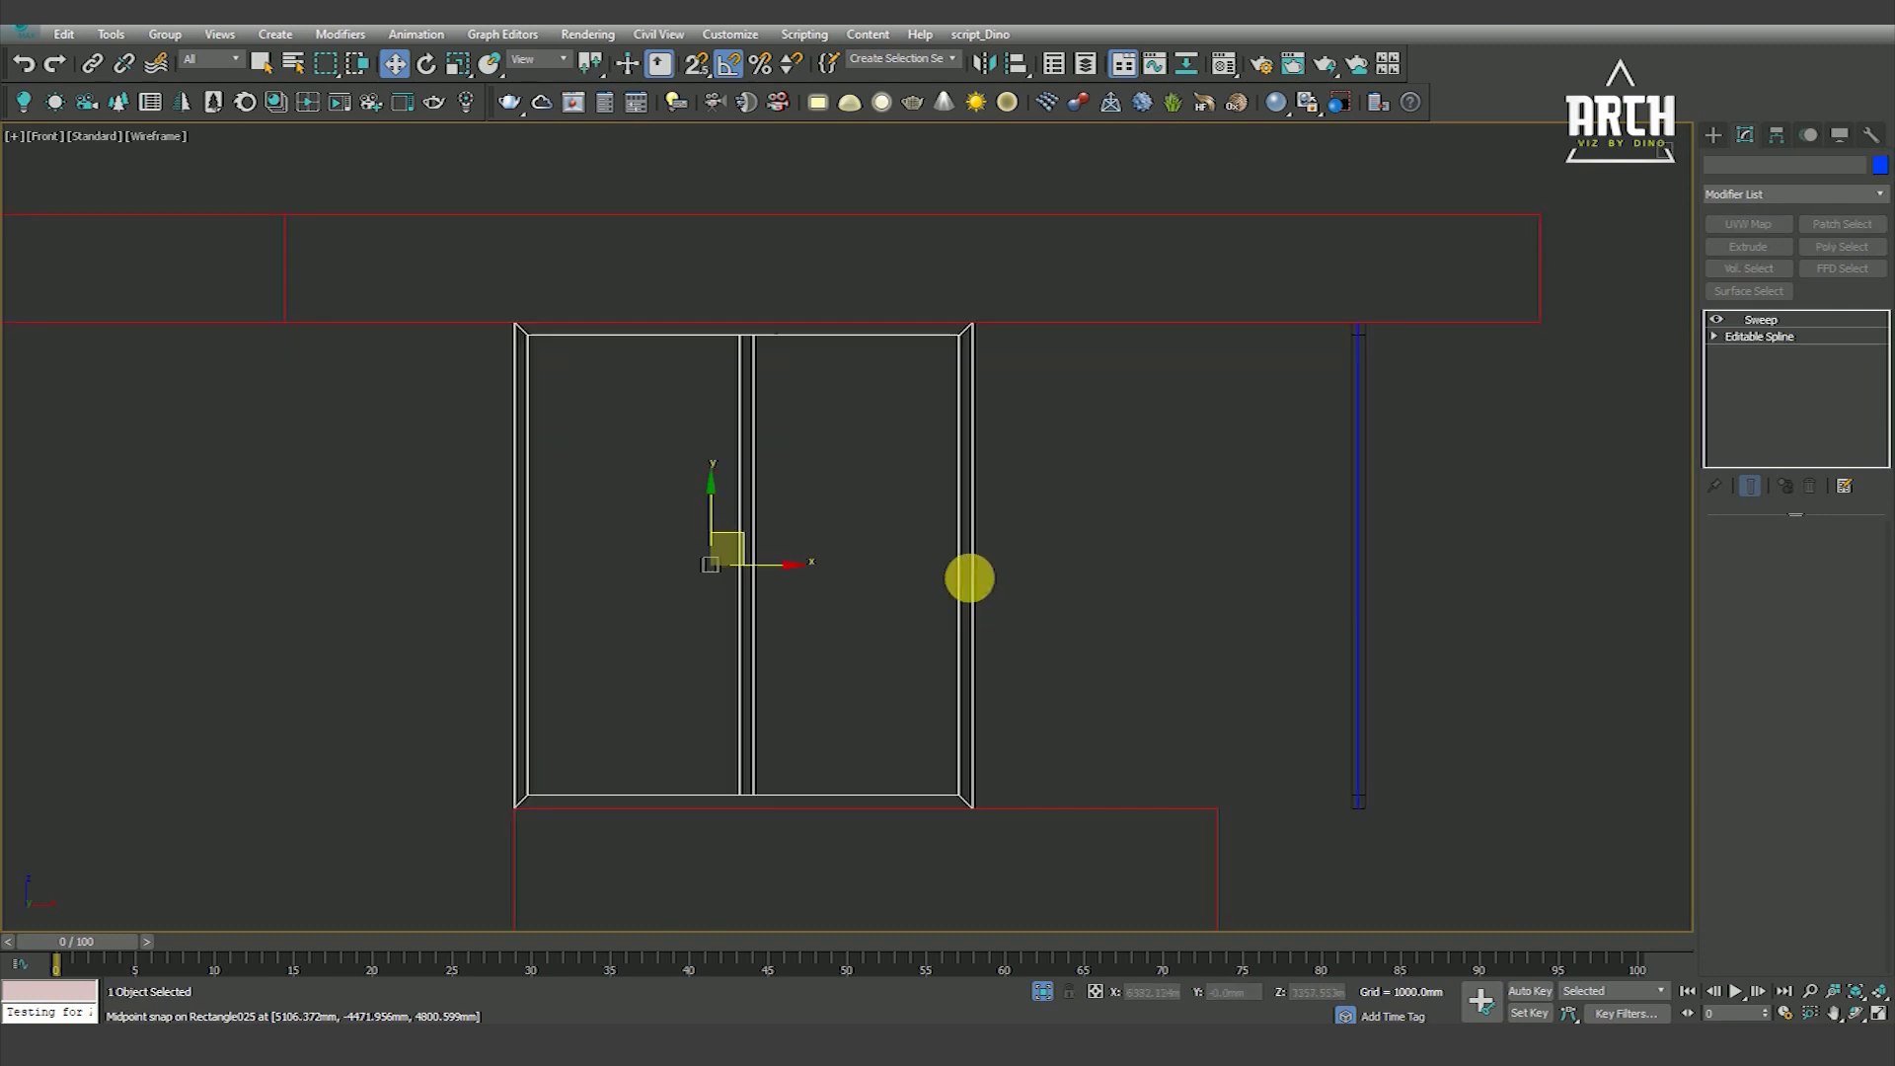
pyautogui.click(1736, 358)
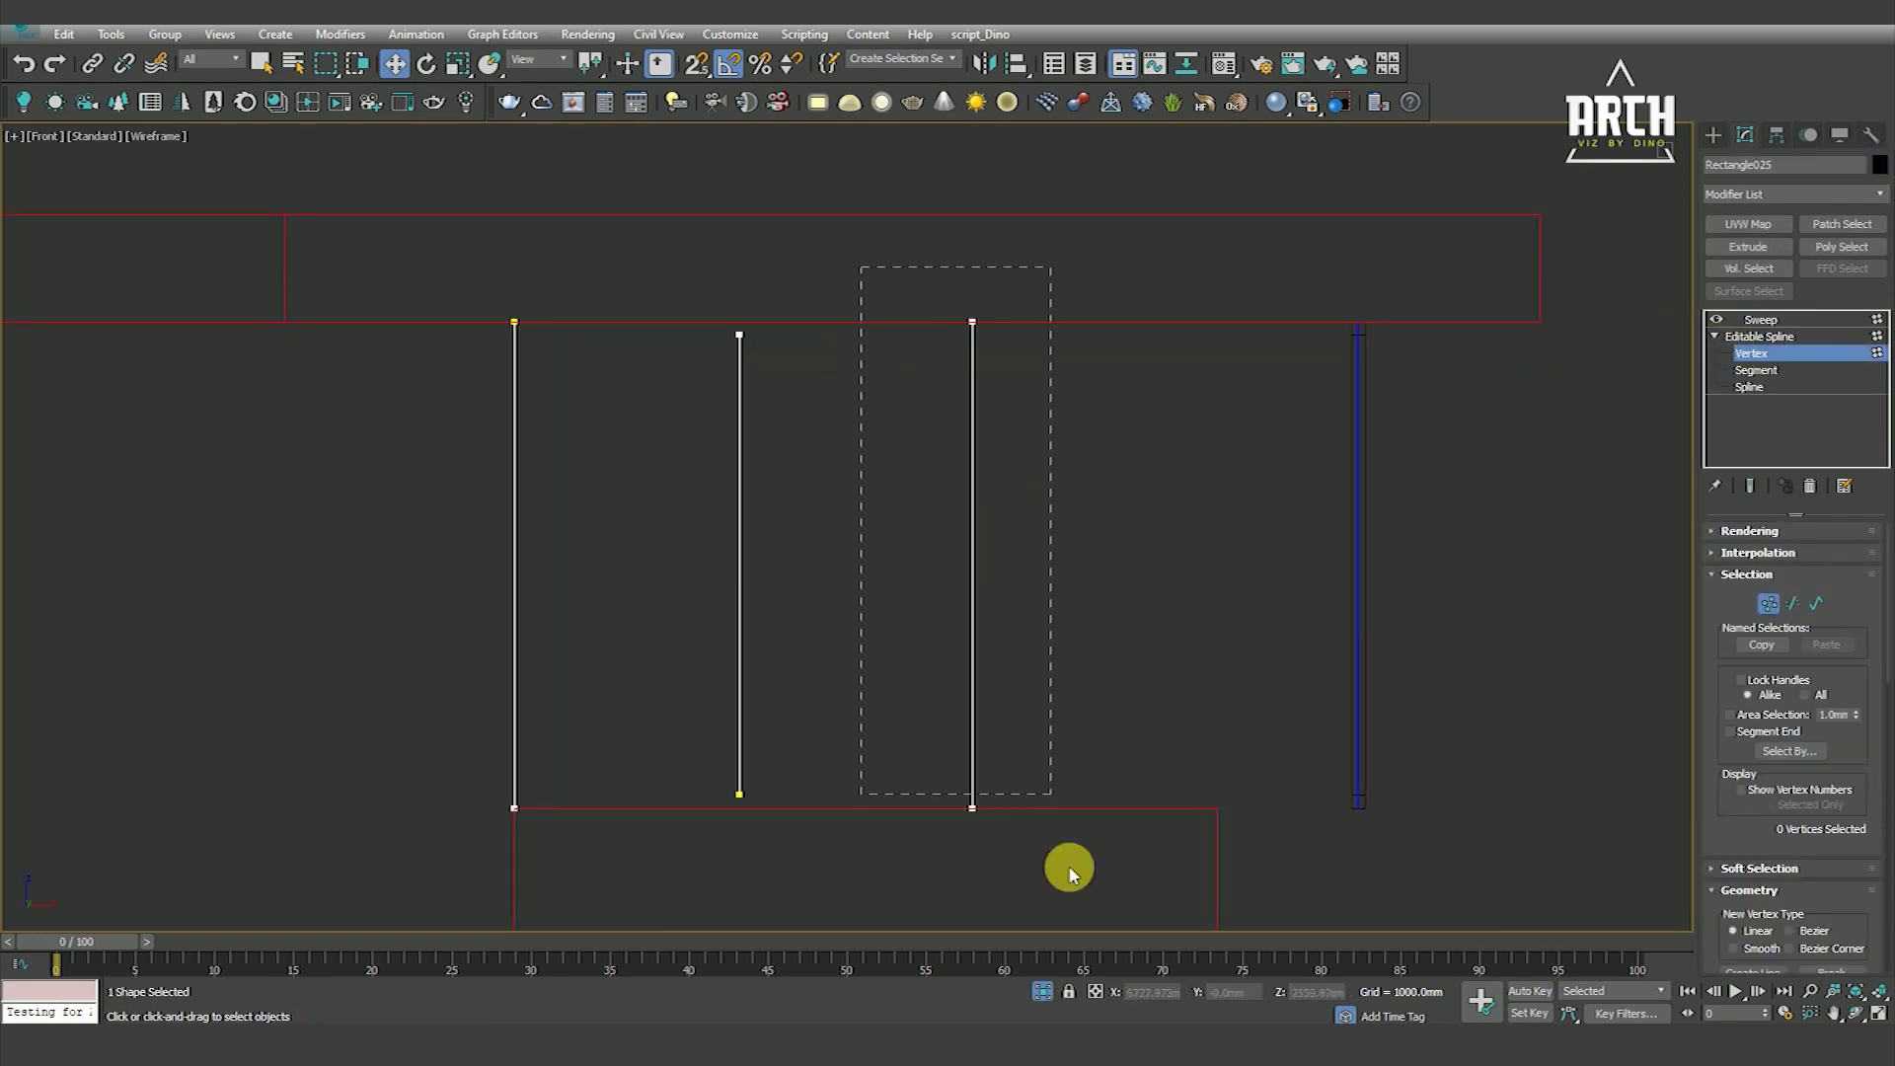
pyautogui.moveTo(972, 322); pyautogui.dragTo(1217, 808)
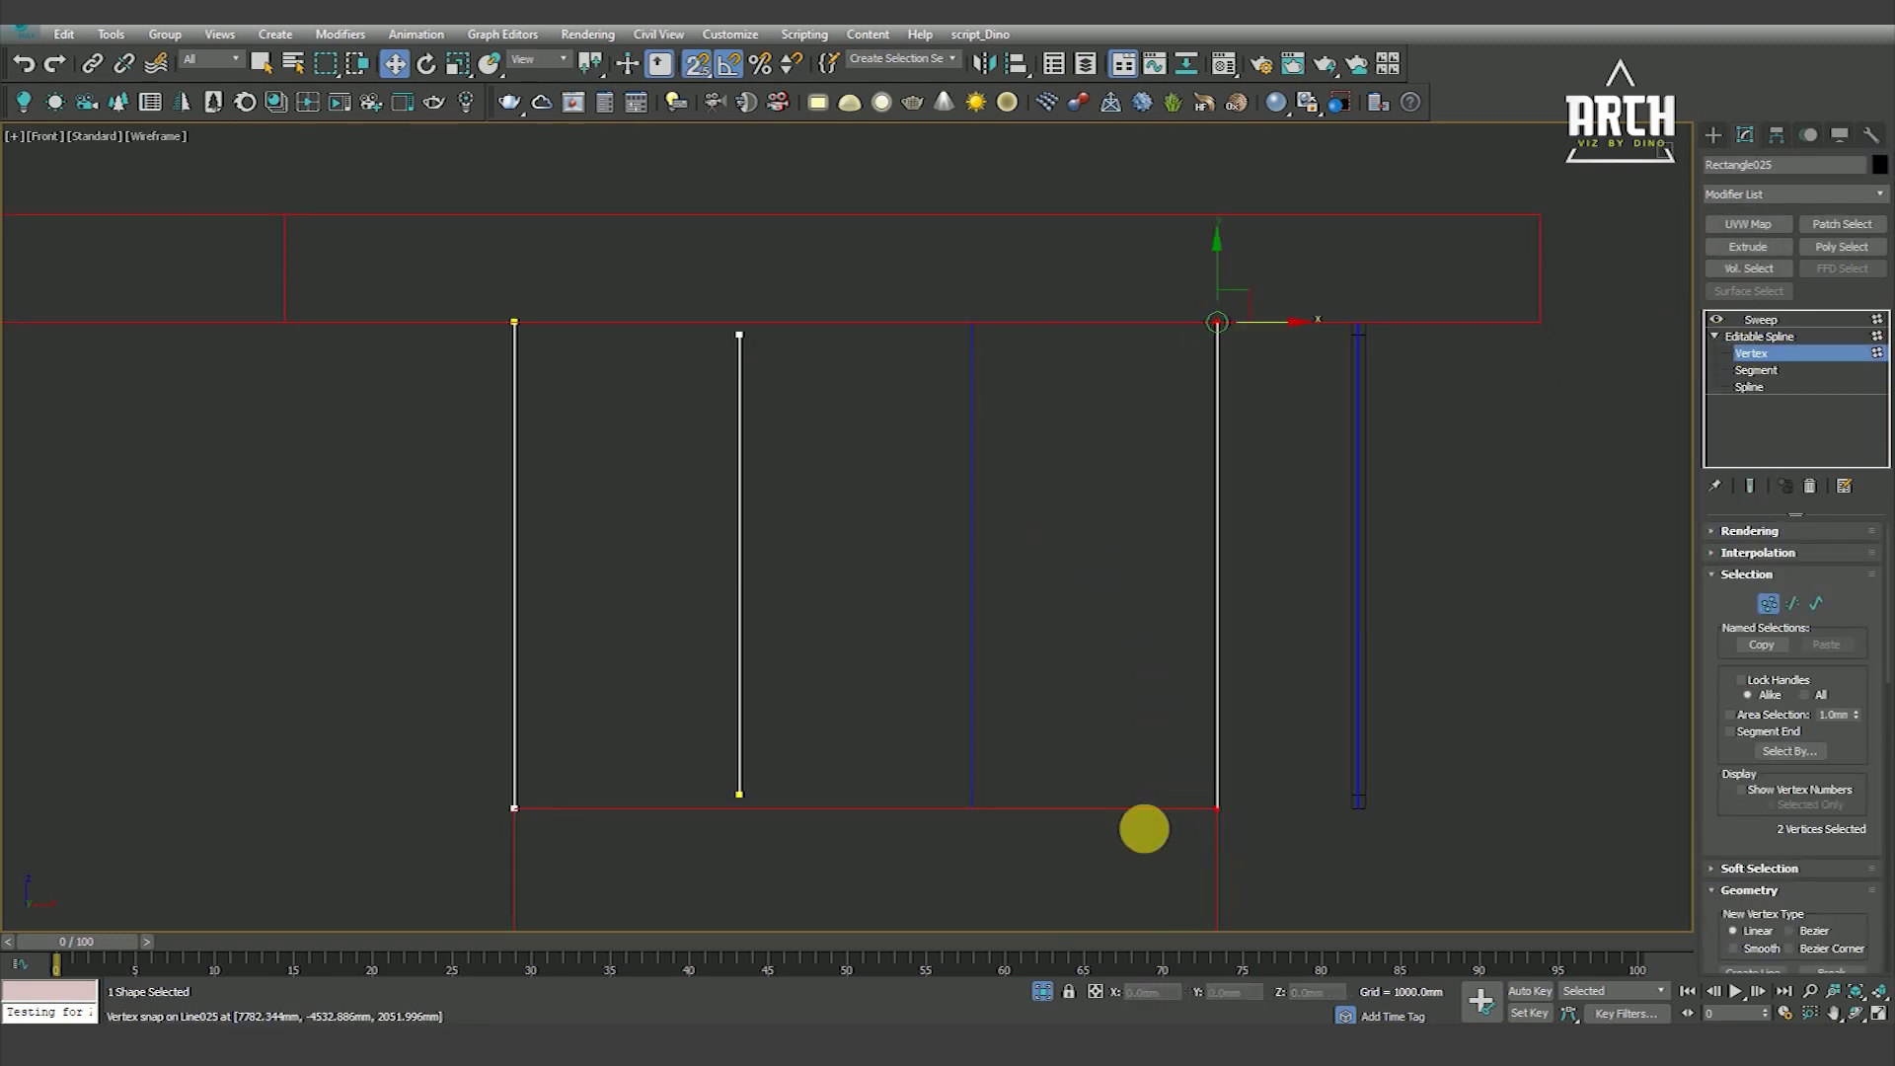
pyautogui.click(1755, 371)
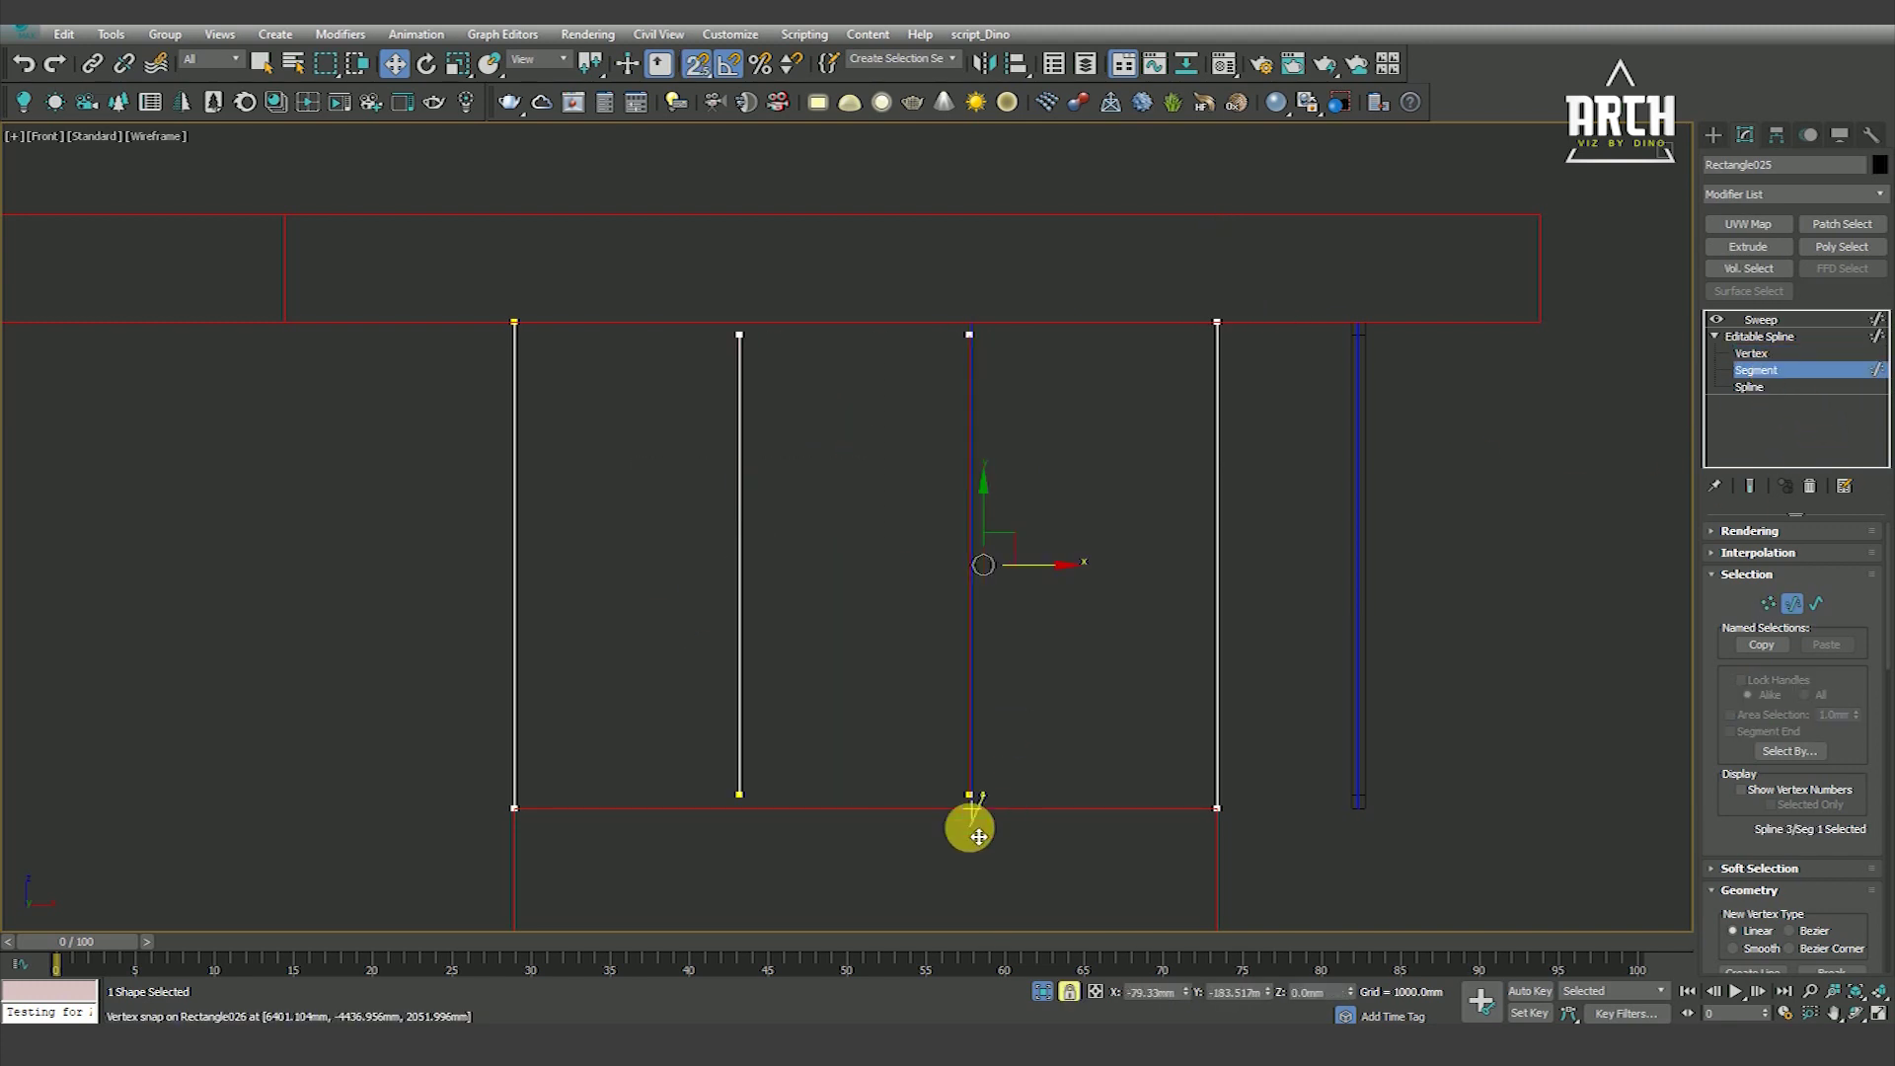
pyautogui.click(1759, 320)
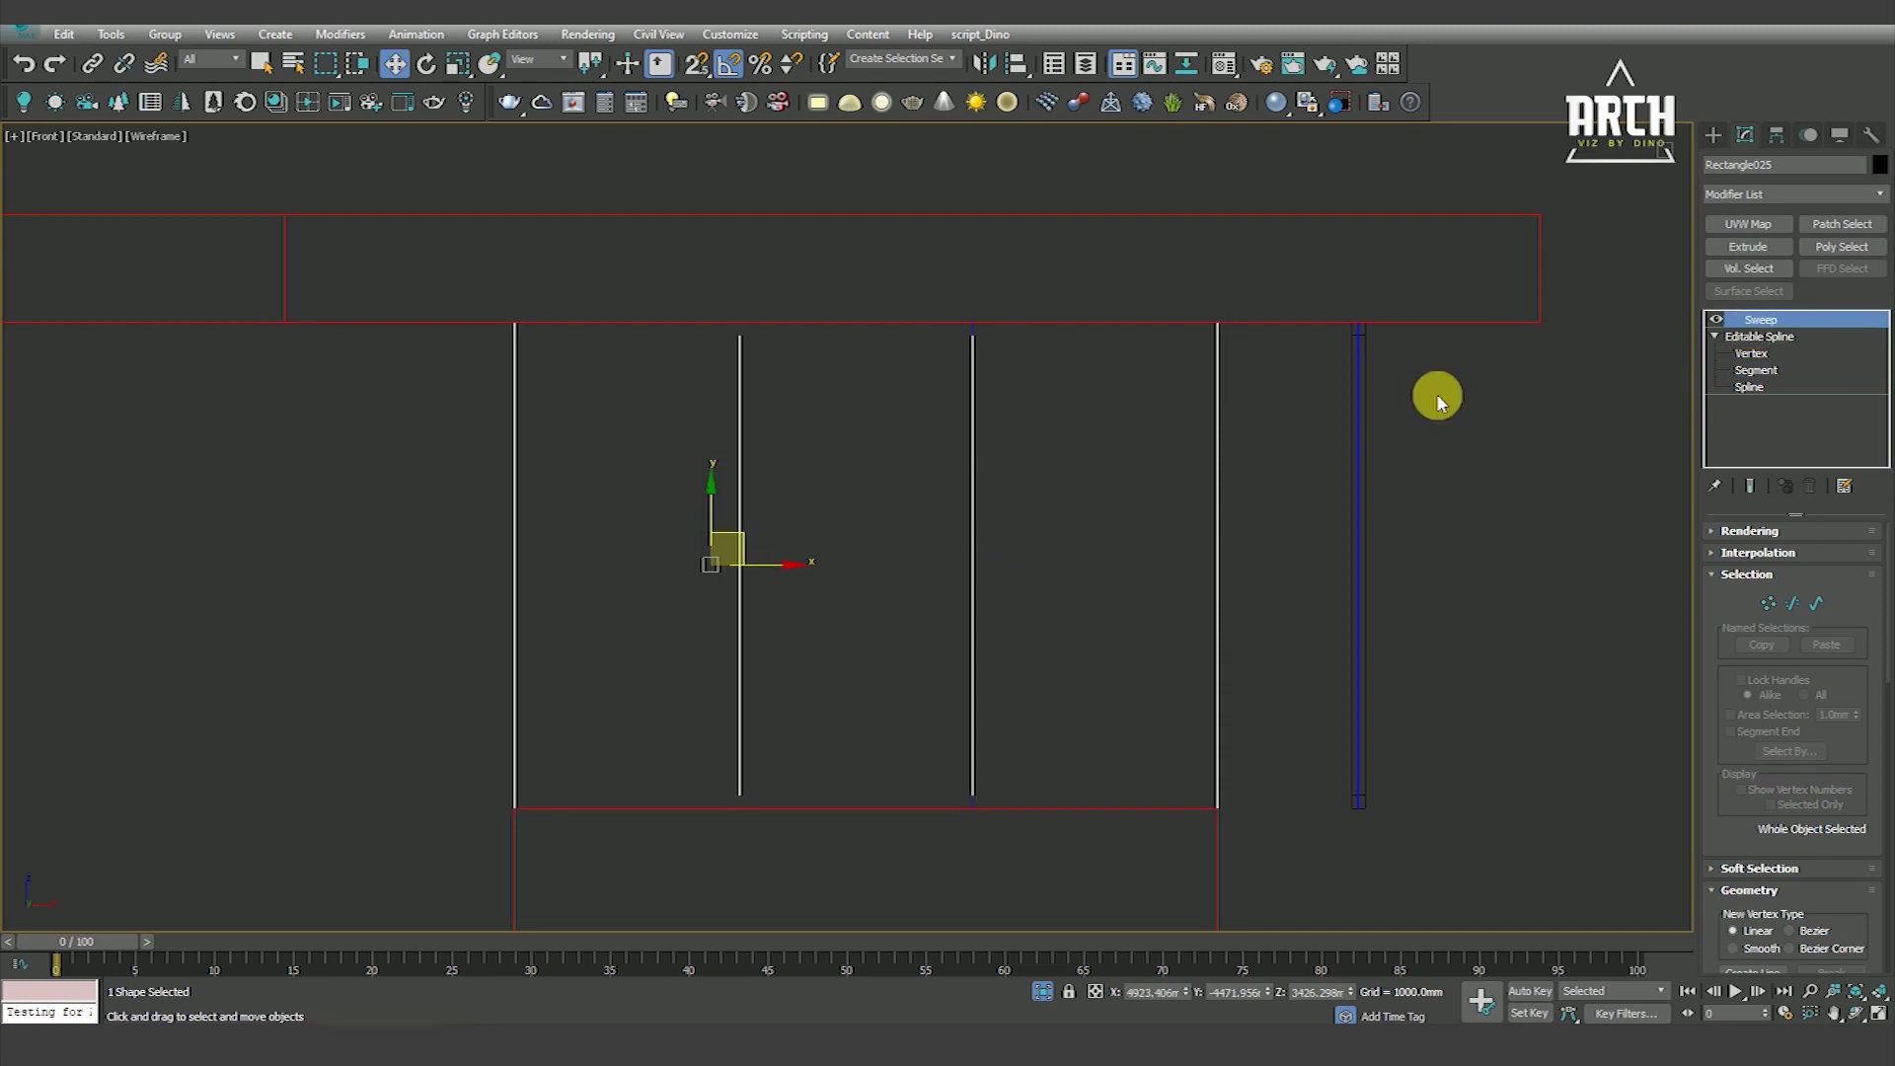
pyautogui.scroll(-2, 879, 435)
# Stretch Rectangle026's glass pane vertices right to match the widened frame's top-right corner
pyautogui.click(875, 452)
pyautogui.press('F3')
pyautogui.press('F3')
pyautogui.click(1854, 325)
pyautogui.click(1753, 355)
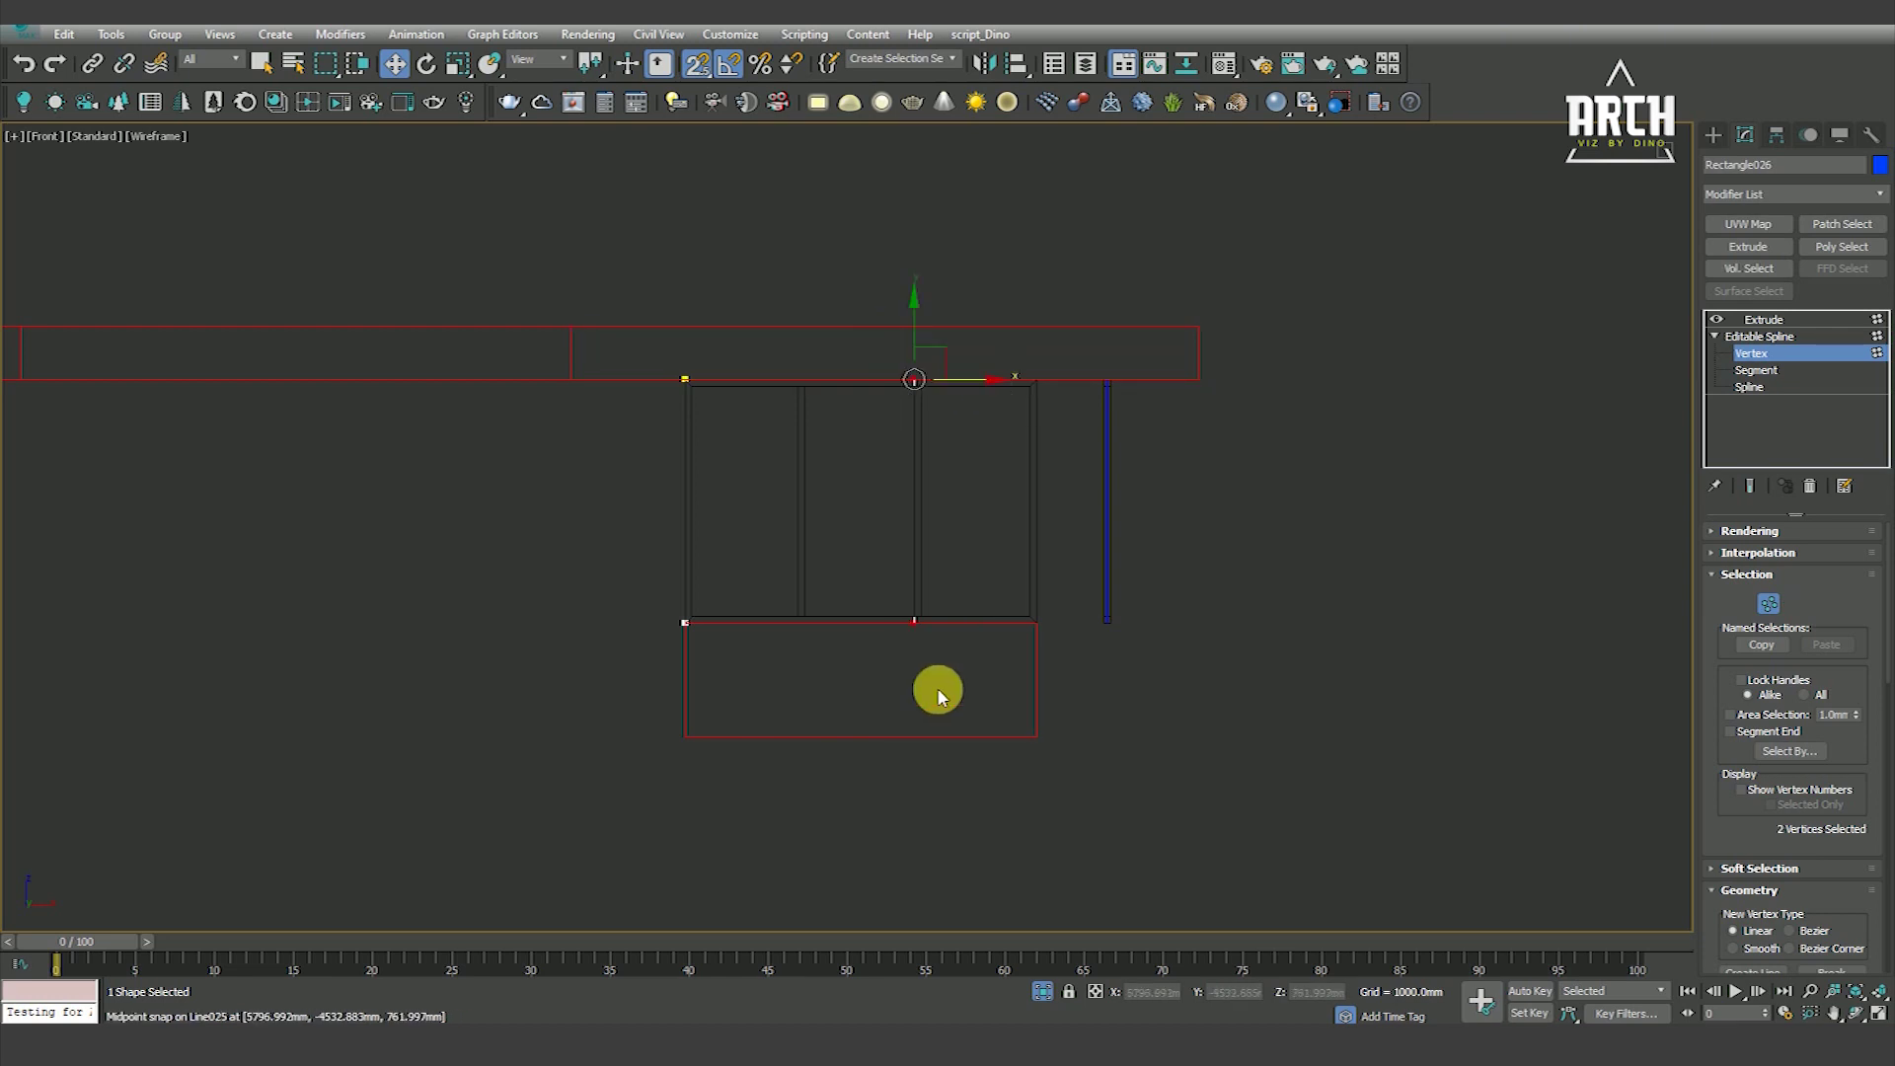
pyautogui.scroll(2, 906, 464)
pyautogui.moveTo(925, 357); pyautogui.dragTo(1083, 377)
pyautogui.click(965, 463)
pyautogui.press('s')
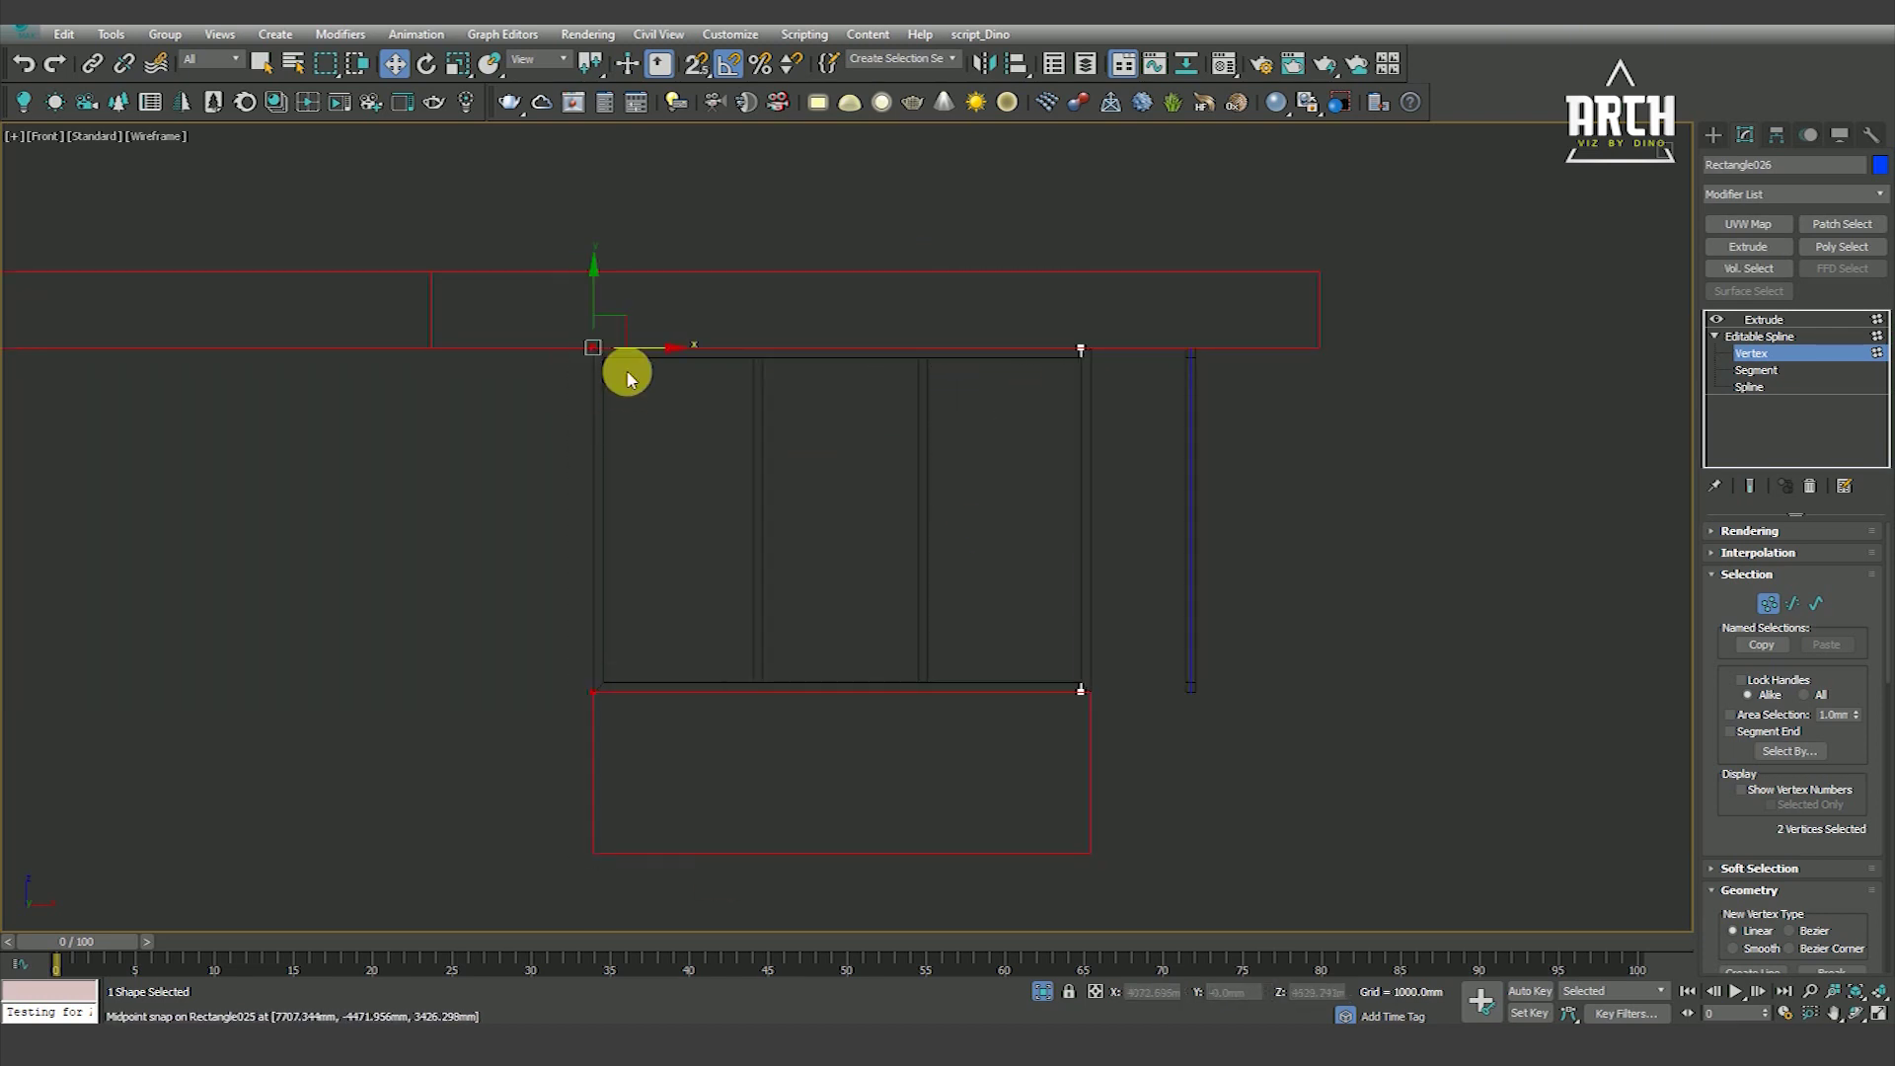
pyautogui.click(804, 503)
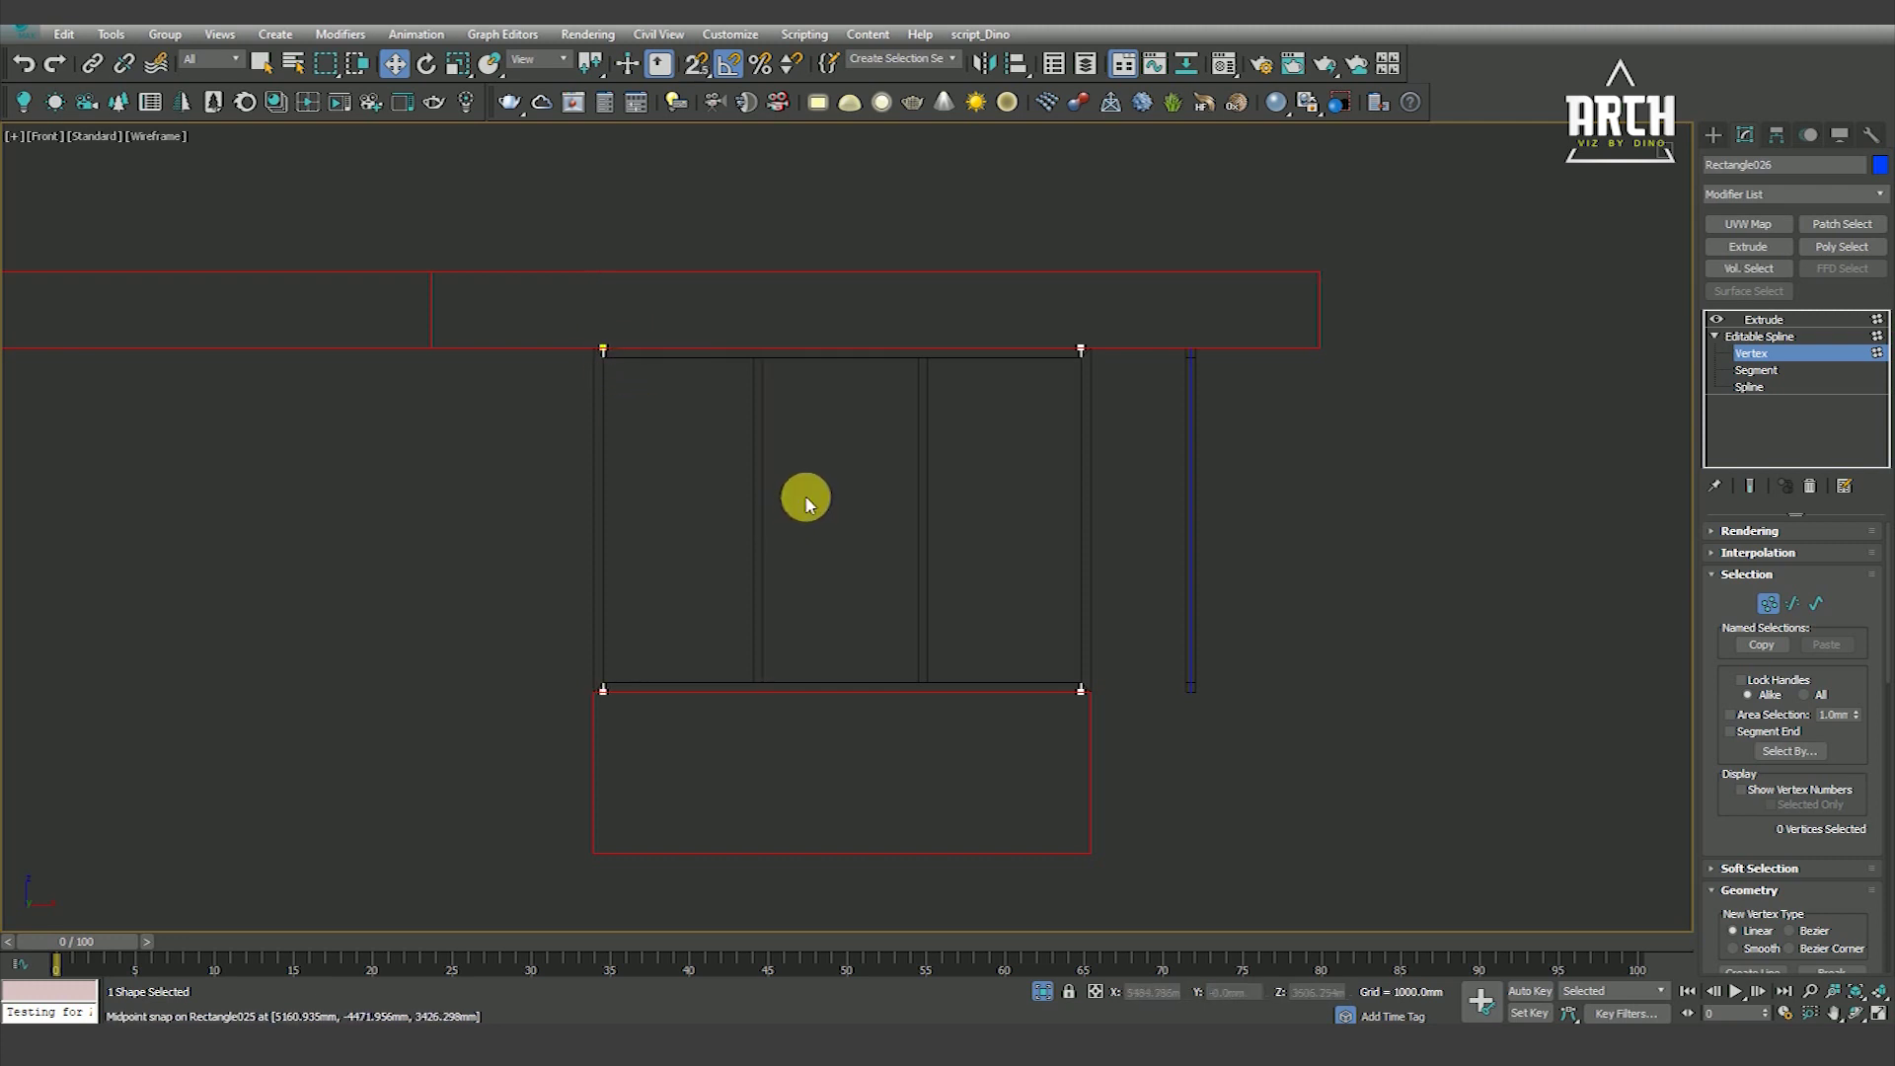
# Return to the Extrude level and orbit to check the fitted window and glass in 3D
pyautogui.click(1764, 320)
pyautogui.moveTo(1494, 433)
pyautogui.keyDown('alt'); pyautogui.mouseDown(button='middle')
pyautogui.moveTo(1057, 570)
pyautogui.moveTo(1117, 580)
pyautogui.moveTo(1105, 700)
pyautogui.moveTo(1020, 583)
pyautogui.moveTo(1066, 728)
pyautogui.moveTo(1101, 677)
pyautogui.mouseUp(button='middle'); pyautogui.keyUp('alt')
pyautogui.click(1106, 700)
pyautogui.press('F3')
pyautogui.press('F3')
pyautogui.press('F3')
pyautogui.scroll(5, 1101, 677)
pyautogui.click(1057, 533)
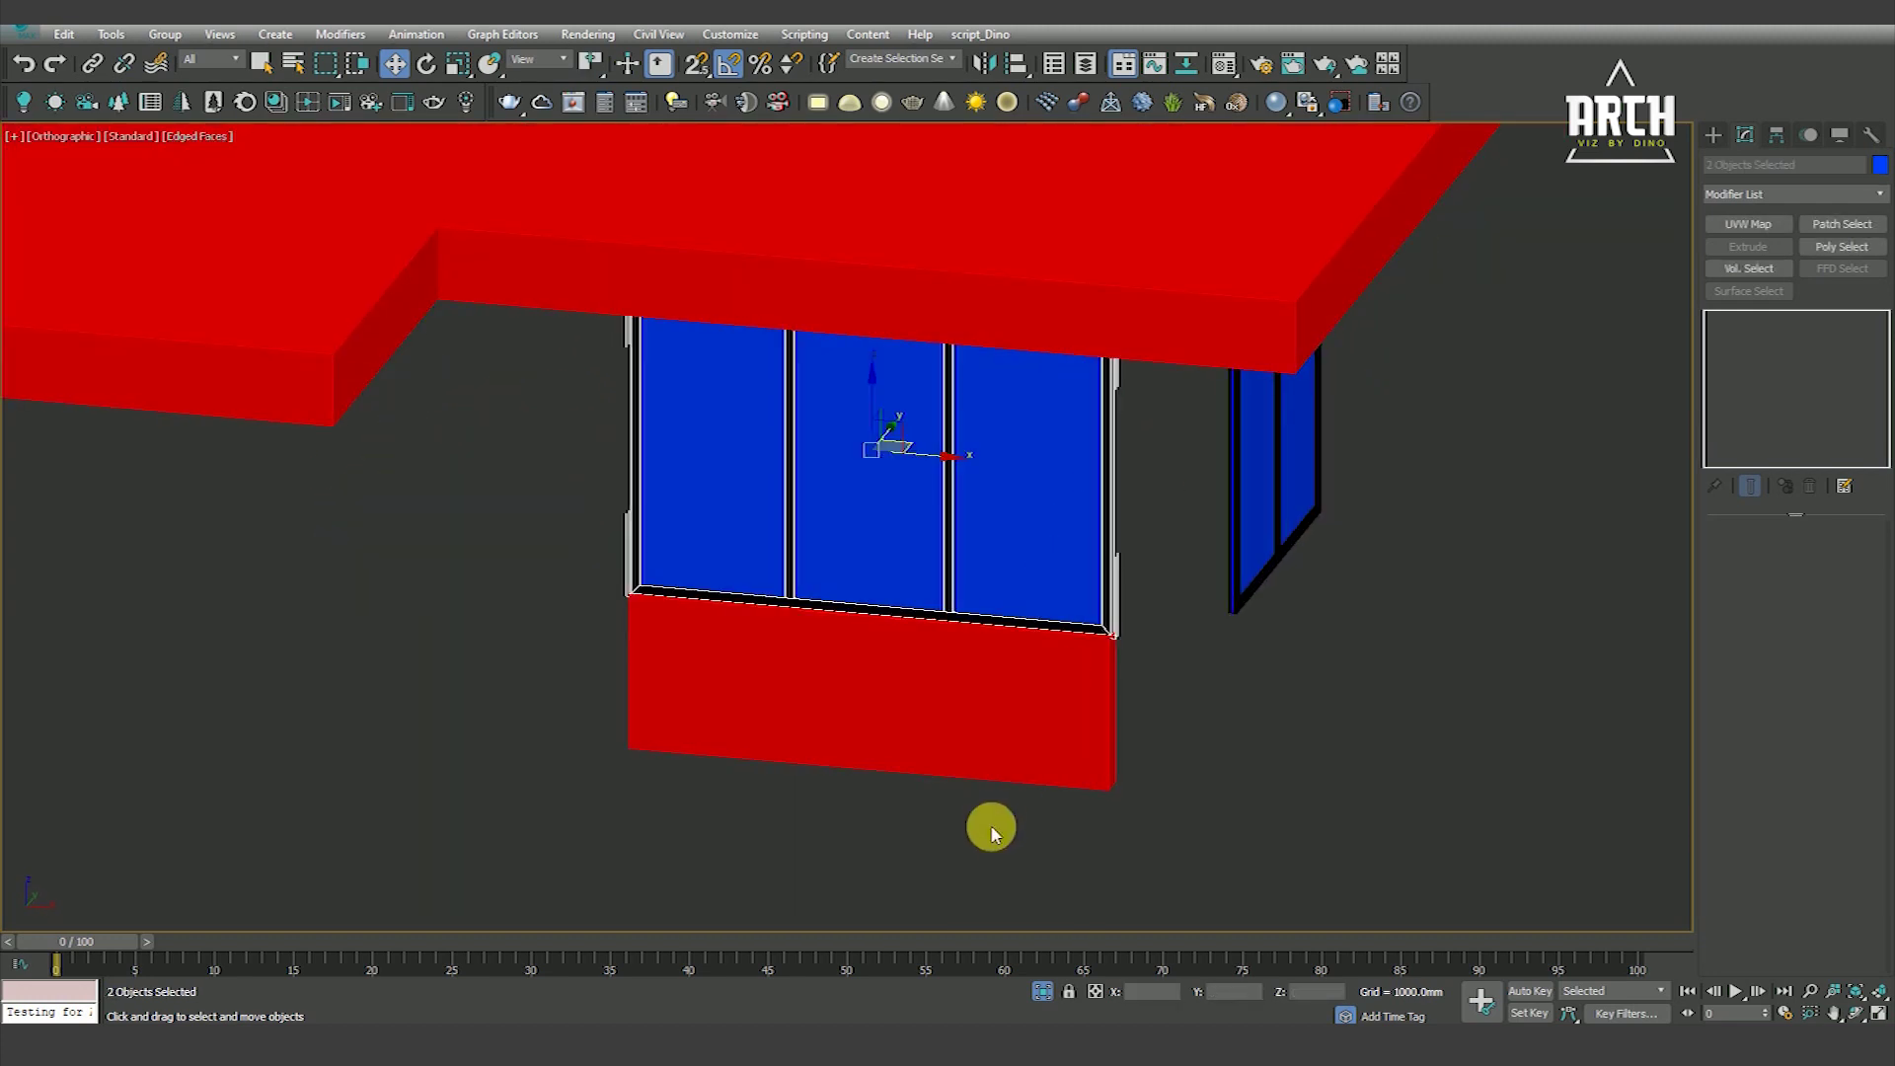
pyautogui.press('t')
pyautogui.press('F3')
pyautogui.scroll(-5, 992, 740)
pyautogui.keyDown('alt'); pyautogui.moveTo(1041, 667); pyautogui.dragTo(997, 588, button='middle'); pyautogui.keyUp('alt')
# Inspect the ground-floor window with edged faces and select its frame
pyautogui.hotkey('ctrl', 'd')
pyautogui.scroll(5, 1026, 691)
pyautogui.press('F3')
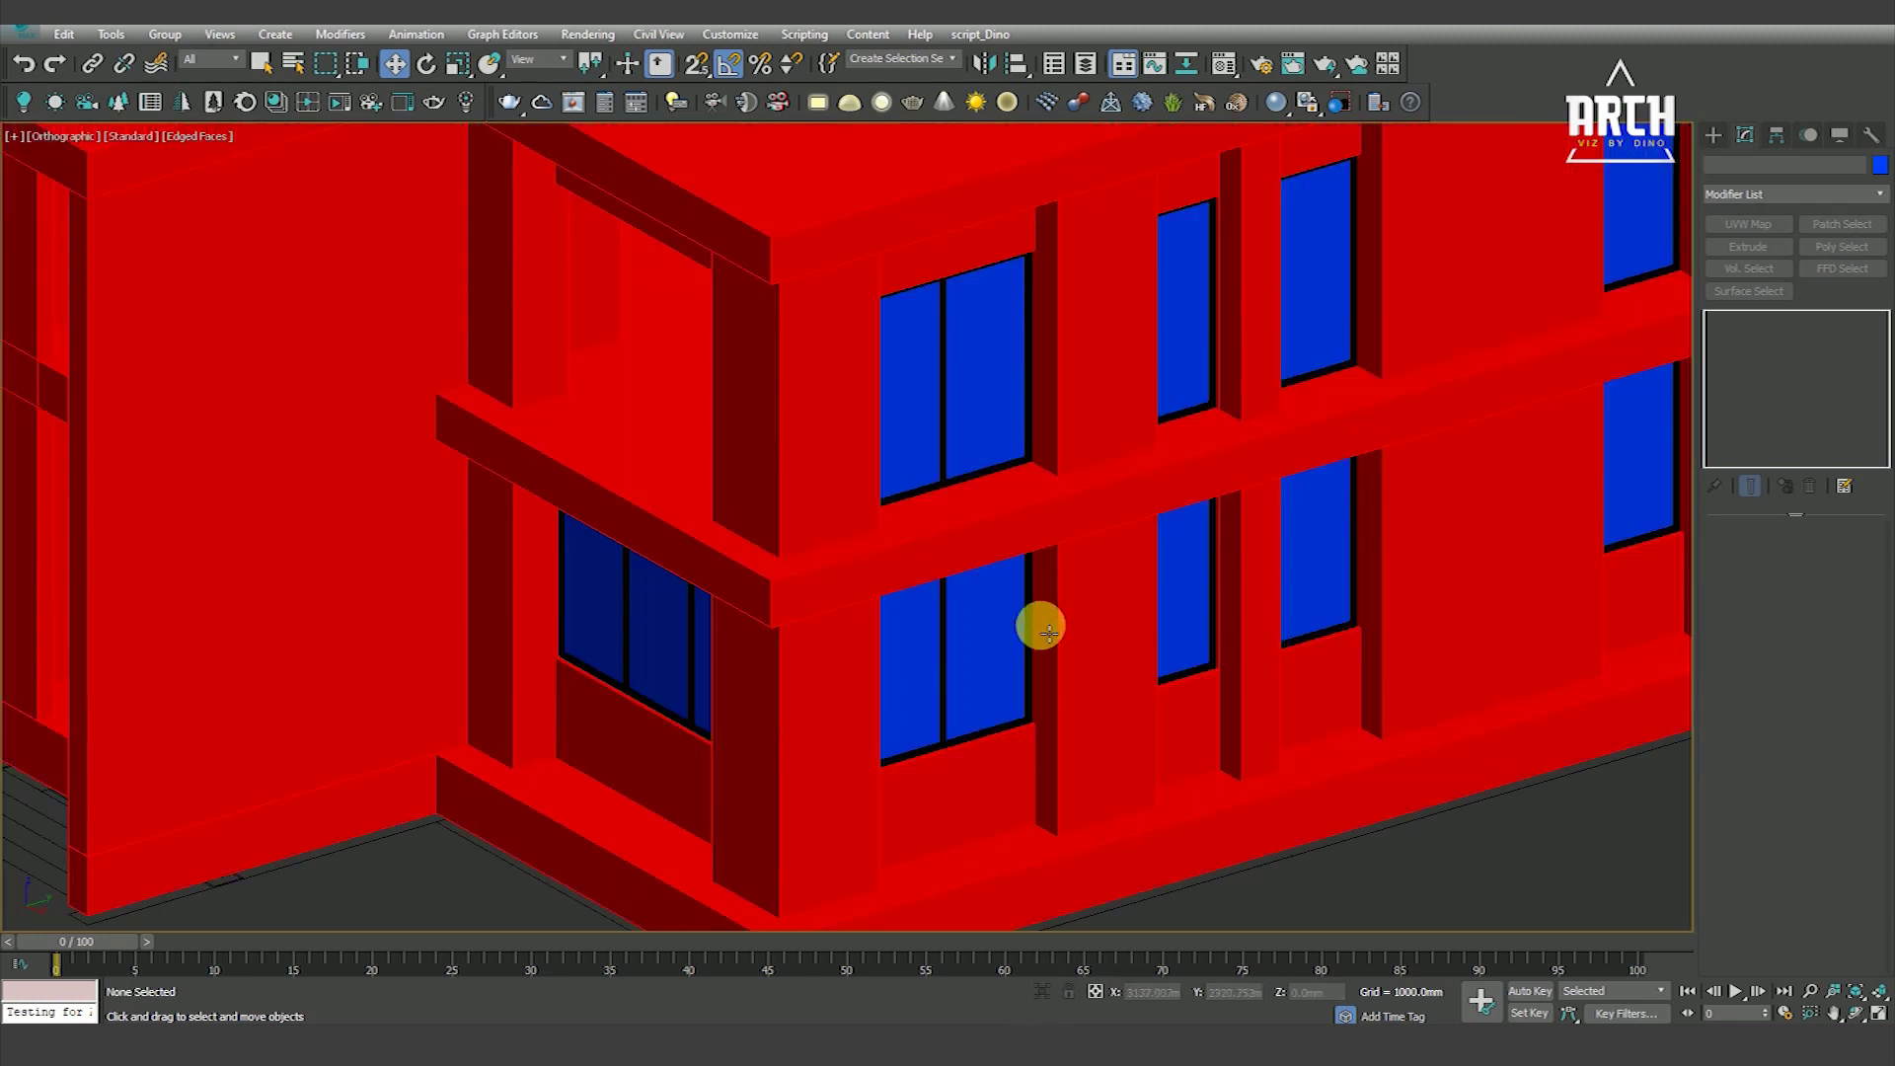
pyautogui.scroll(-5, 1032, 652)
pyautogui.scroll(5, 1003, 689)
pyautogui.scroll(-3, 931, 625)
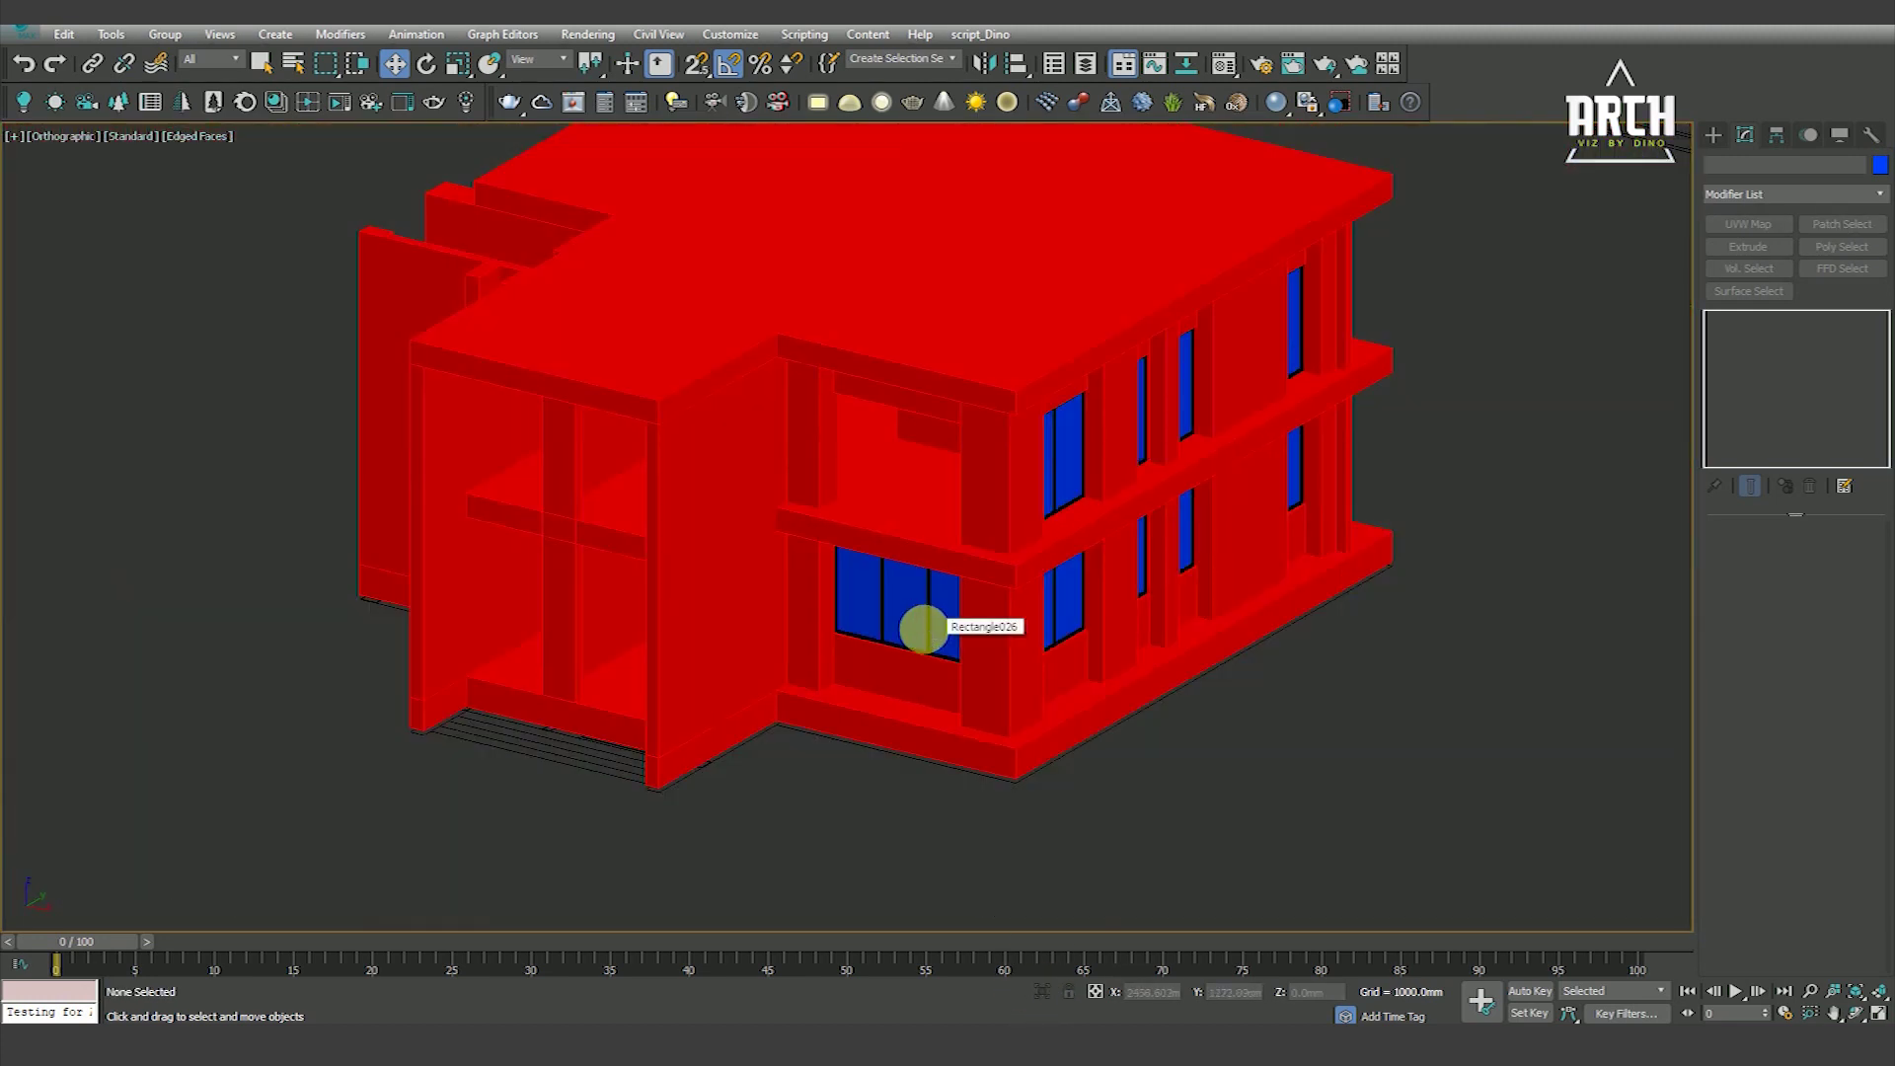
pyautogui.scroll(1, 928, 631)
pyautogui.scroll(4, 947, 646)
pyautogui.click(980, 600)
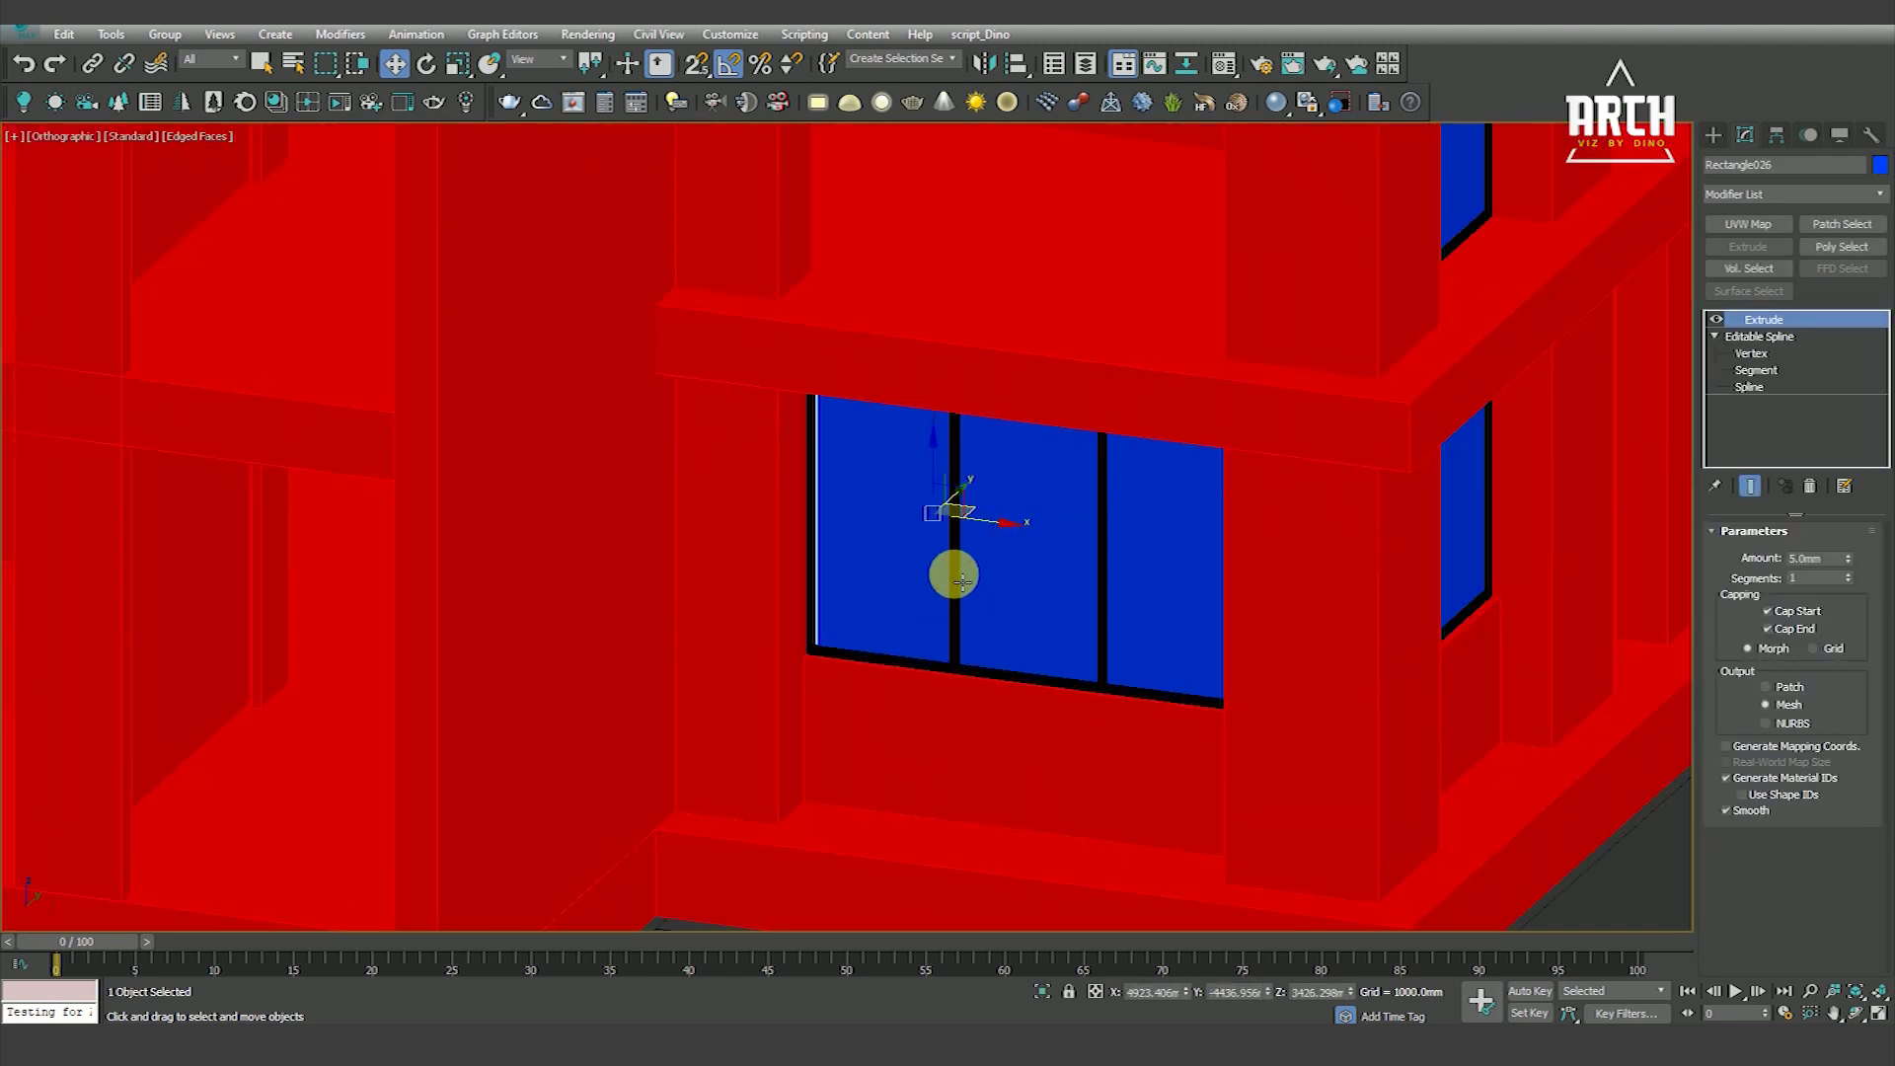
# Select the ground-floor window frame and glass and frame them in wireframe Front view
pyautogui.keyDown('ctrl'); pyautogui.click(973, 655); pyautogui.keyUp('ctrl')
pyautogui.press('f')
pyautogui.press('z')
pyautogui.press('F3')
pyautogui.scroll(-5, 1004, 681)
pyautogui.scroll(3, 987, 748)
pyautogui.moveTo(972, 781); pyautogui.dragTo(975, 769, button='middle')
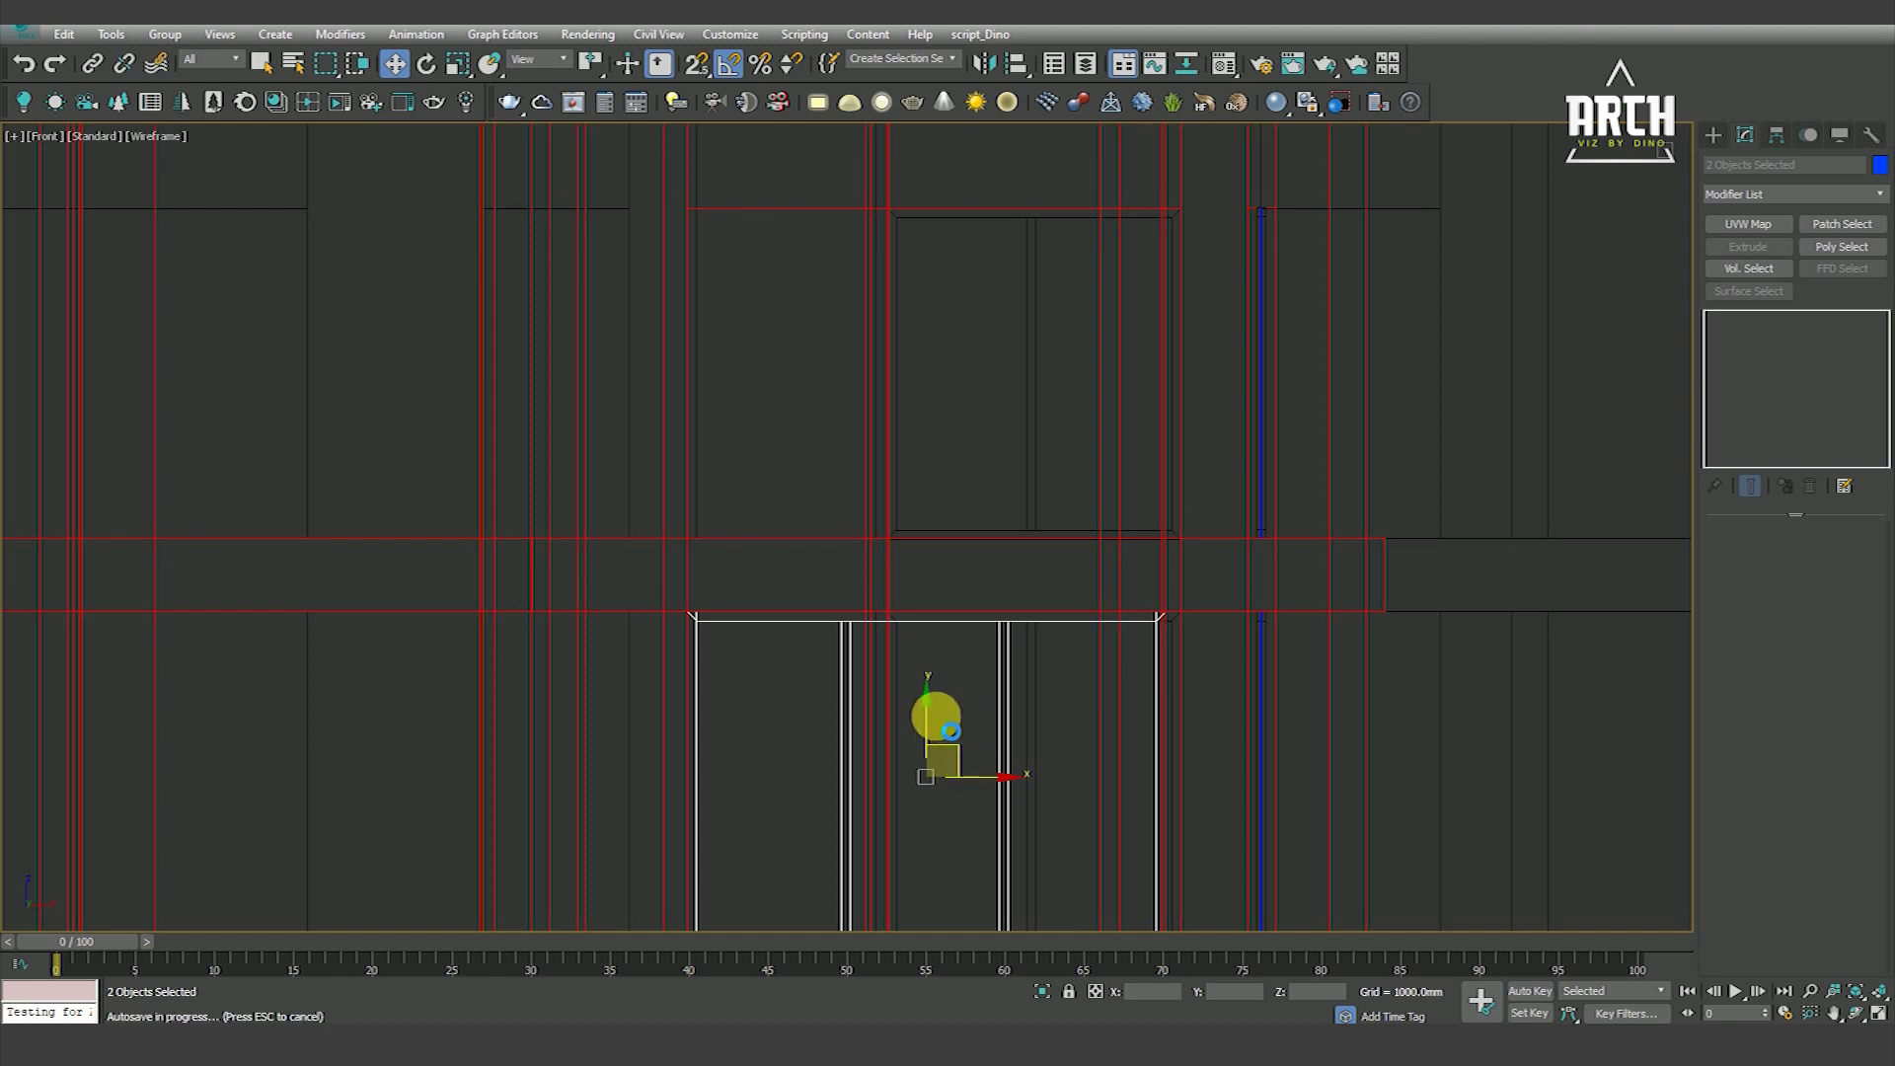
# Shift-drag a Copy of the window upward and snap it into the upper-floor opening
pyautogui.keyDown('shift'); pyautogui.moveTo(934, 718); pyautogui.dragTo(935, 279); pyautogui.keyUp('shift')
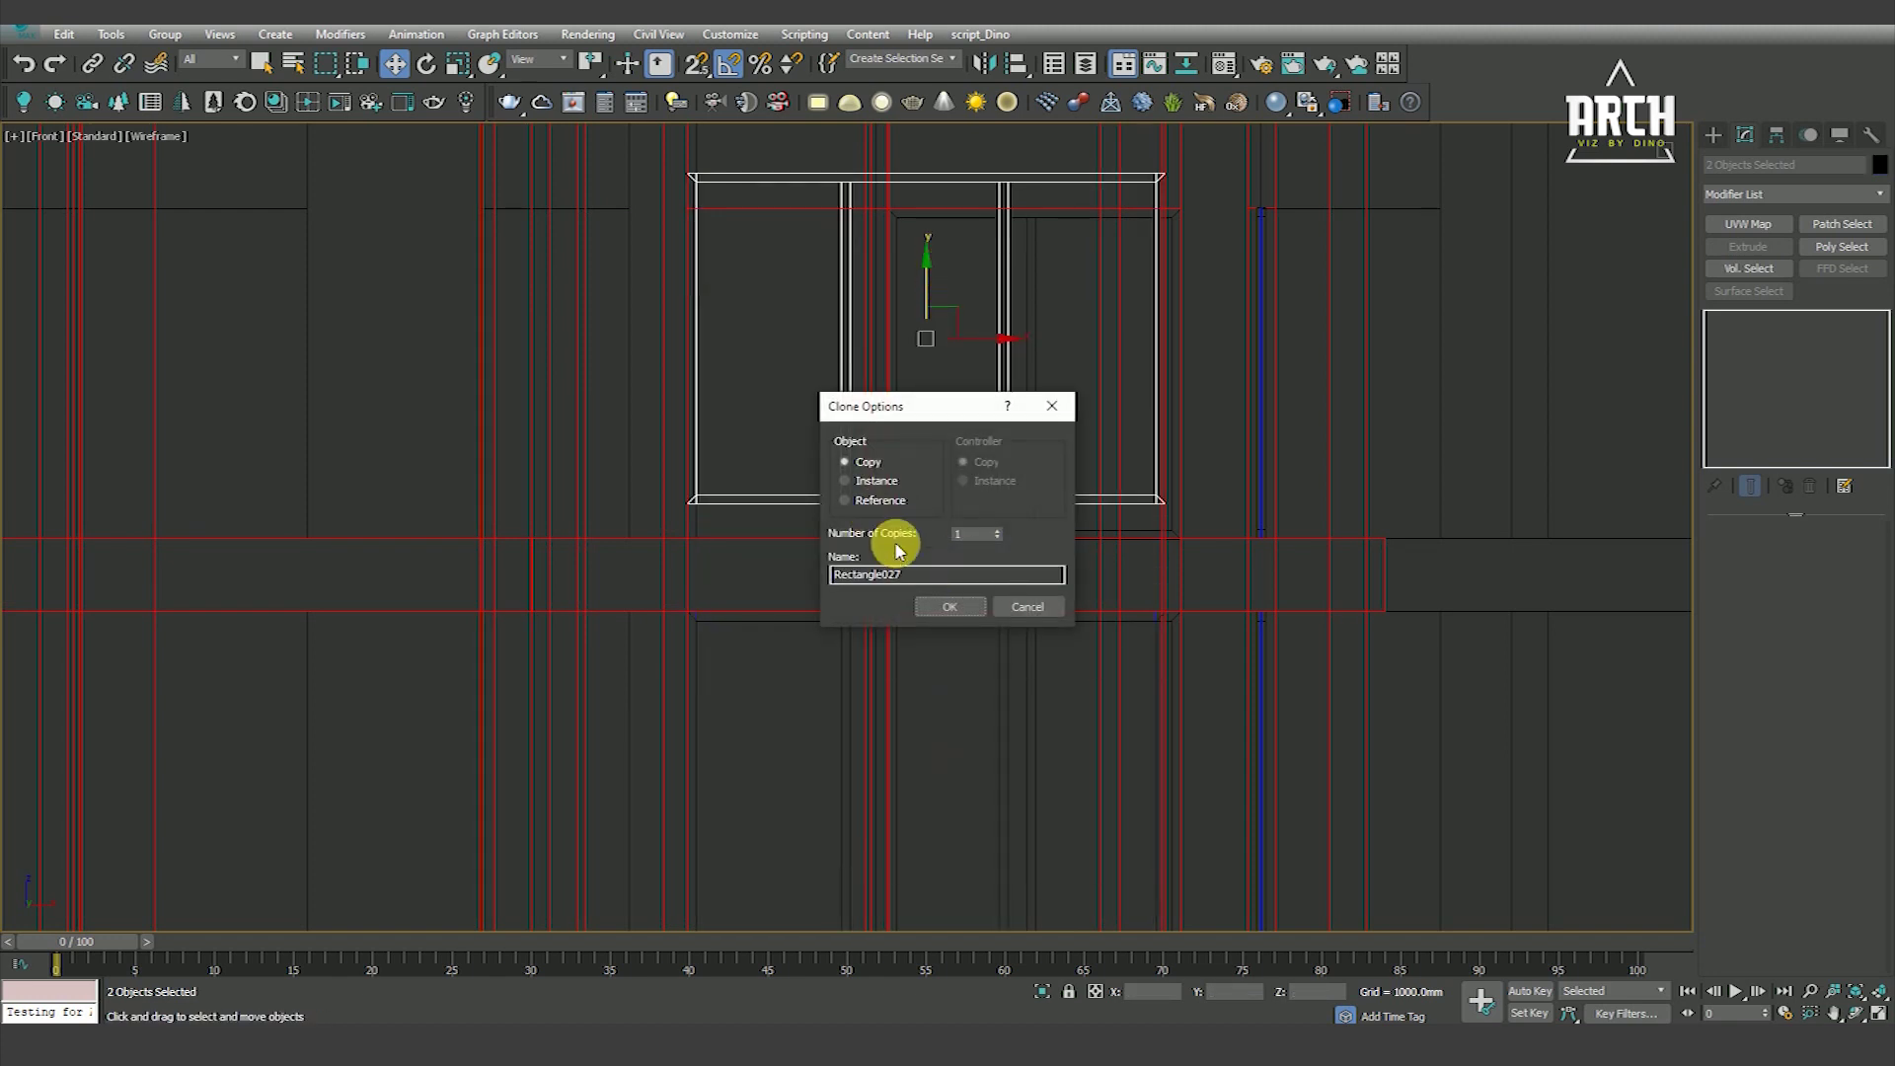
pyautogui.click(950, 609)
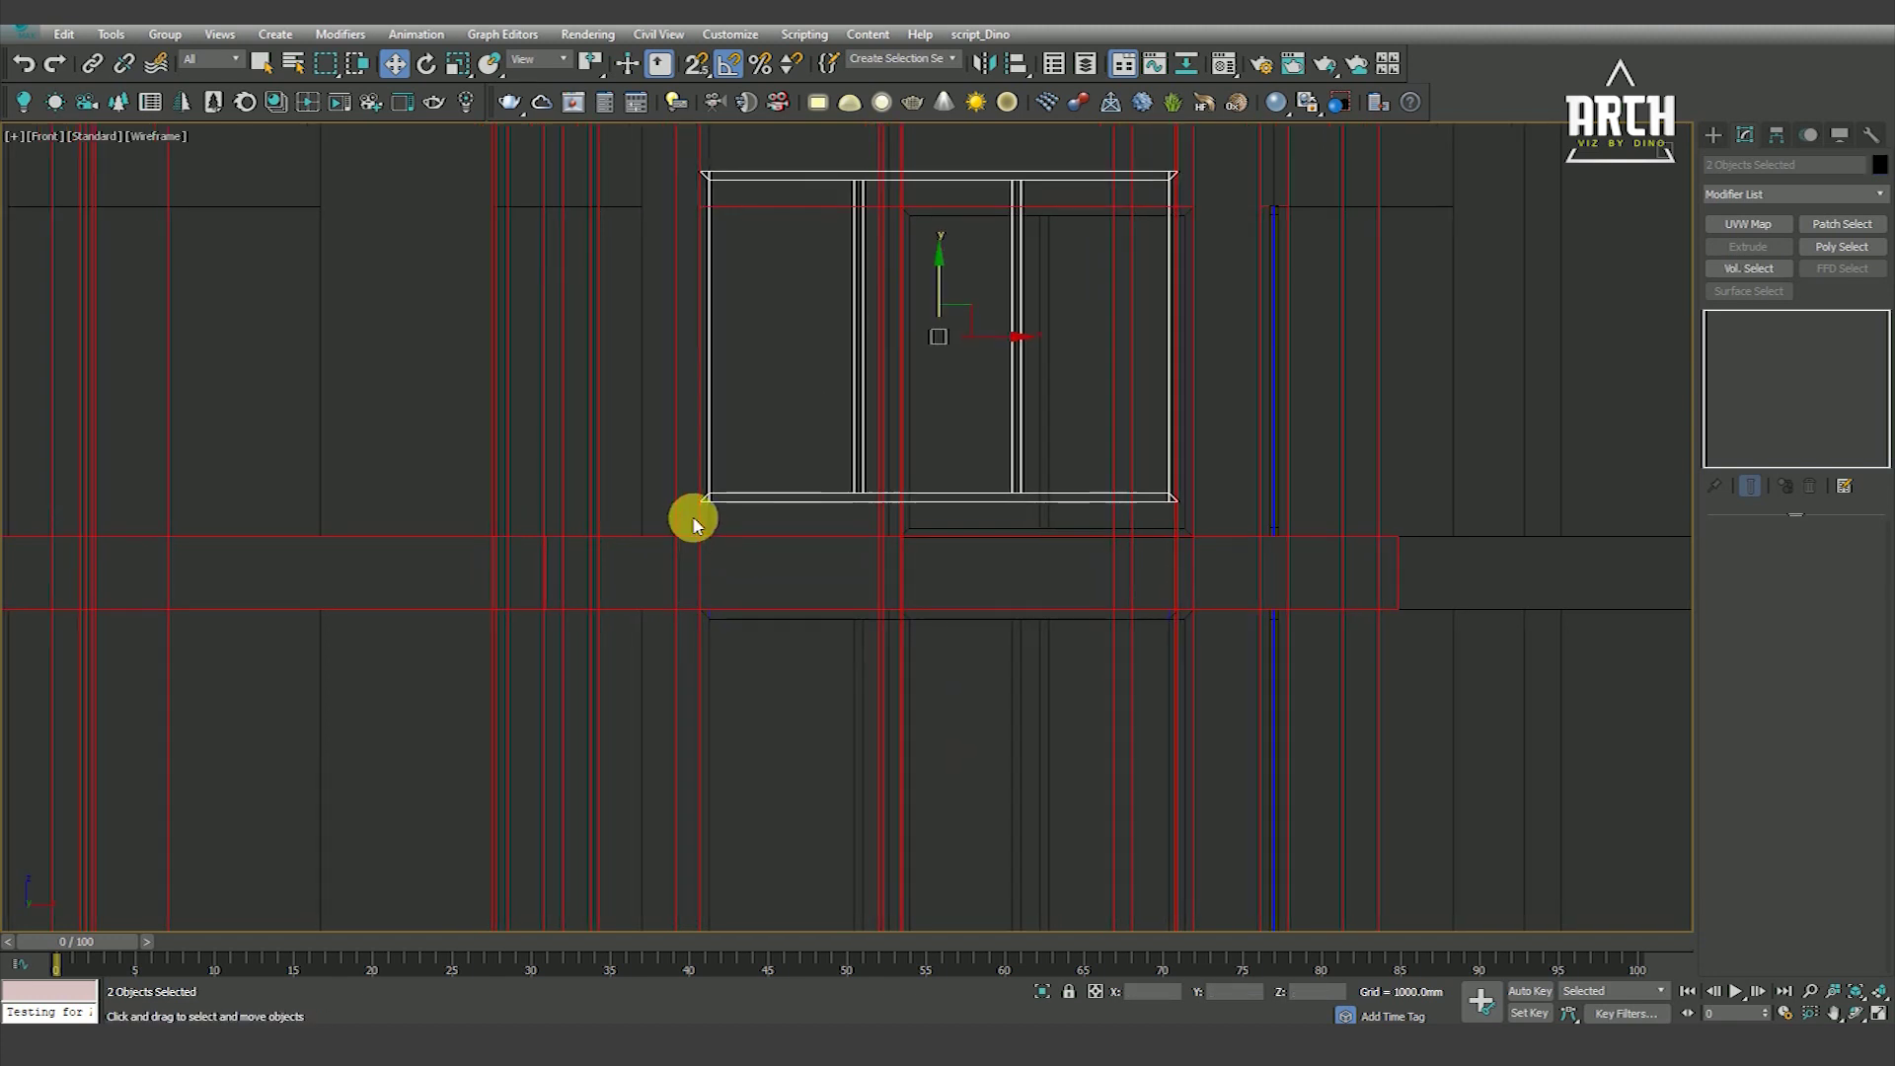
pyautogui.scroll(3, 690, 516)
pyautogui.press('s')
pyautogui.press('space')
pyautogui.scroll(2, 702, 478)
pyautogui.moveTo(712, 473); pyautogui.dragTo(718, 584)
# Orbit around the building in shaded view to inspect the copied upper-floor window
pyautogui.scroll(-5, 755, 592)
pyautogui.scroll(4, 812, 389)
pyautogui.scroll(1, 875, 284)
pyautogui.moveTo(875, 283); pyautogui.dragTo(814, 562, button='middle')
pyautogui.scroll(3, 859, 553)
pyautogui.scroll(-1, 868, 601)
pyautogui.scroll(-6, 1028, 516)
pyautogui.keyDown('alt'); pyautogui.moveTo(1027, 516); pyautogui.dragTo(1039, 523, button='middle'); pyautogui.keyUp('alt')
pyautogui.press('F3')
pyautogui.moveTo(1099, 444)
pyautogui.keyDown('alt'); pyautogui.mouseDown(button='middle')
pyautogui.moveTo(1108, 513)
pyautogui.moveTo(1055, 493)
pyautogui.moveTo(1065, 373)
pyautogui.moveTo(1108, 363)
pyautogui.moveTo(1185, 399)
pyautogui.moveTo(1015, 453)
pyautogui.moveTo(1019, 660)
pyautogui.moveTo(1116, 681)
pyautogui.moveTo(981, 661)
pyautogui.moveTo(1023, 672)
pyautogui.moveTo(899, 556)
pyautogui.mouseUp(button='middle'); pyautogui.keyUp('alt')
pyautogui.scroll(-3, 1108, 512)
pyautogui.scroll(2, 899, 556)
pyautogui.scroll(-3, 899, 555)
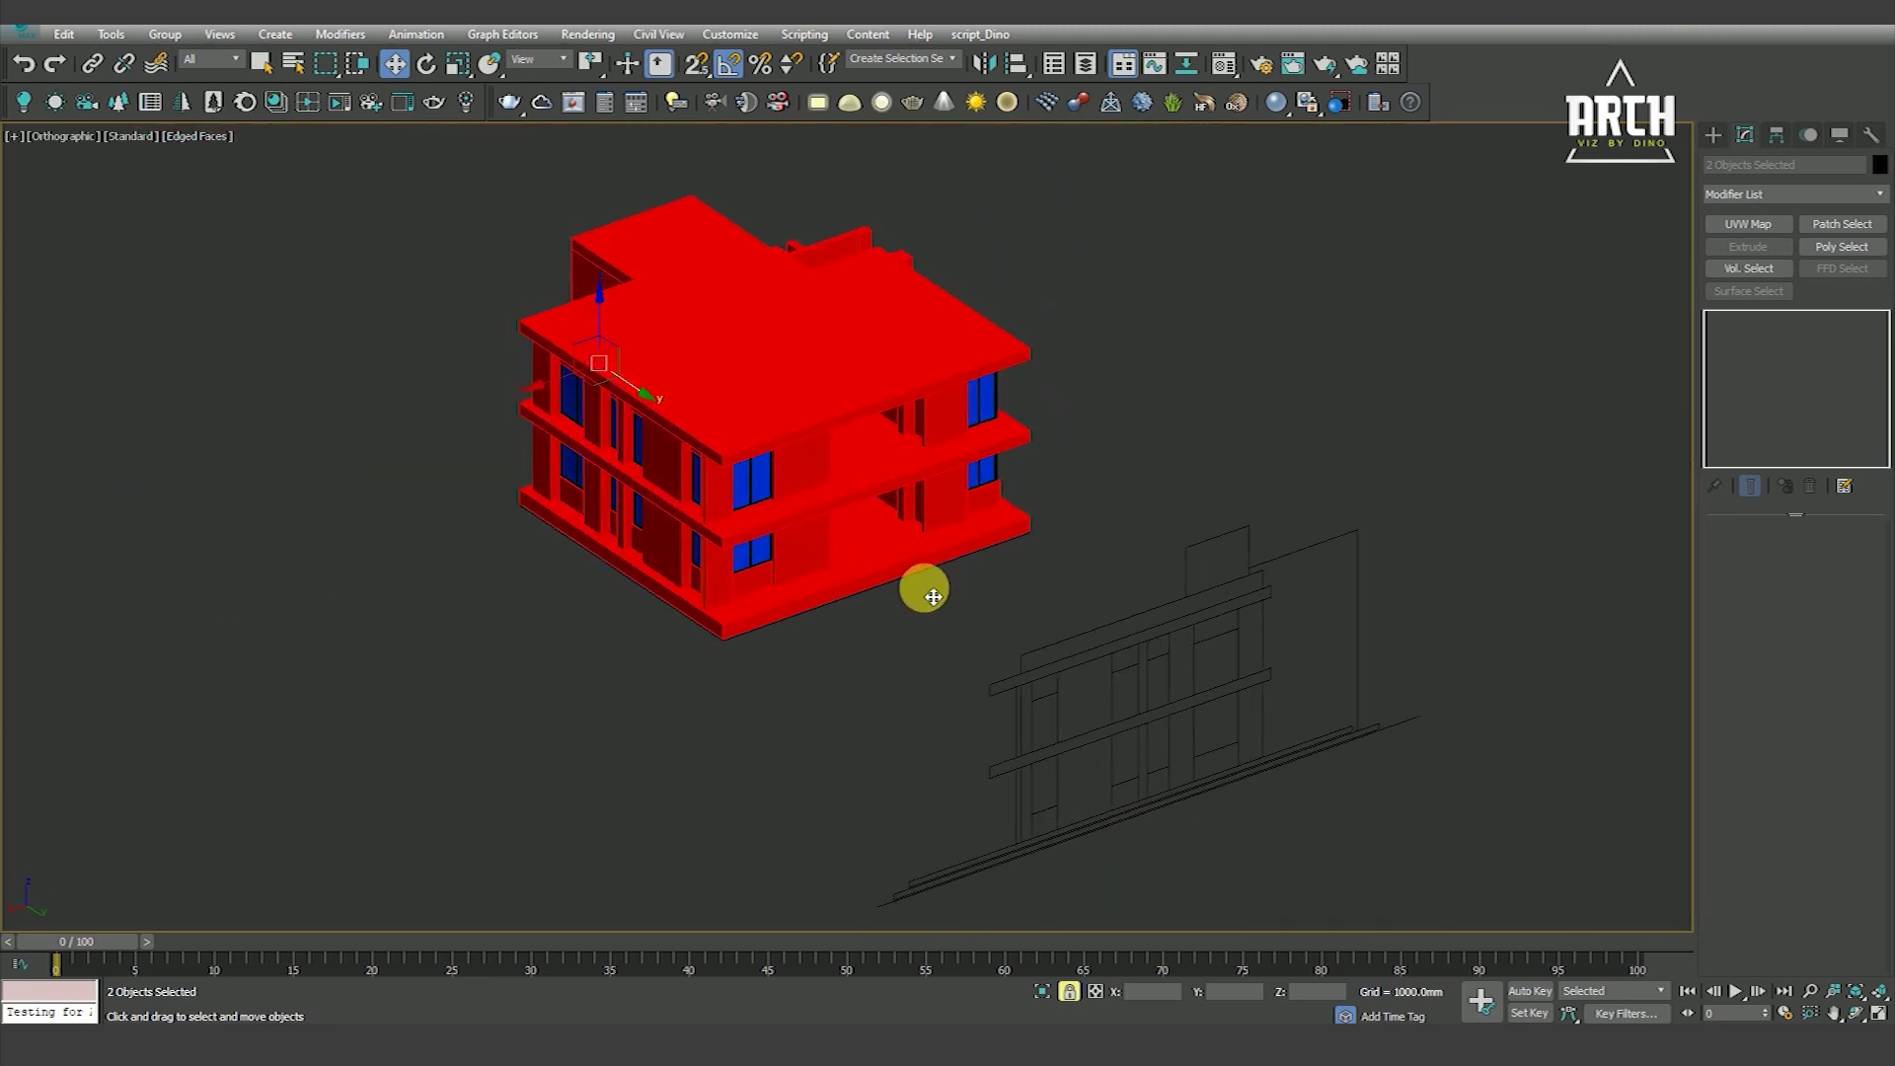
# Check both windows' placement in a wireframe Top view of the floor plan
pyautogui.press('F3')
pyautogui.scroll(3, 903, 557)
pyautogui.scroll(-3, 903, 557)
pyautogui.press('t')
pyautogui.press('z')
pyautogui.scroll(-3, 928, 565)
pyautogui.scroll(-3, 858, 465)
pyautogui.moveTo(888, 419)
pyautogui.mouseDown(button='middle')
pyautogui.moveTo(778, 368)
pyautogui.moveTo(824, 484)
pyautogui.mouseUp(button='middle')
pyautogui.scroll(2, 814, 496)
pyautogui.scroll(2, 813, 497)
pyautogui.click(880, 277)
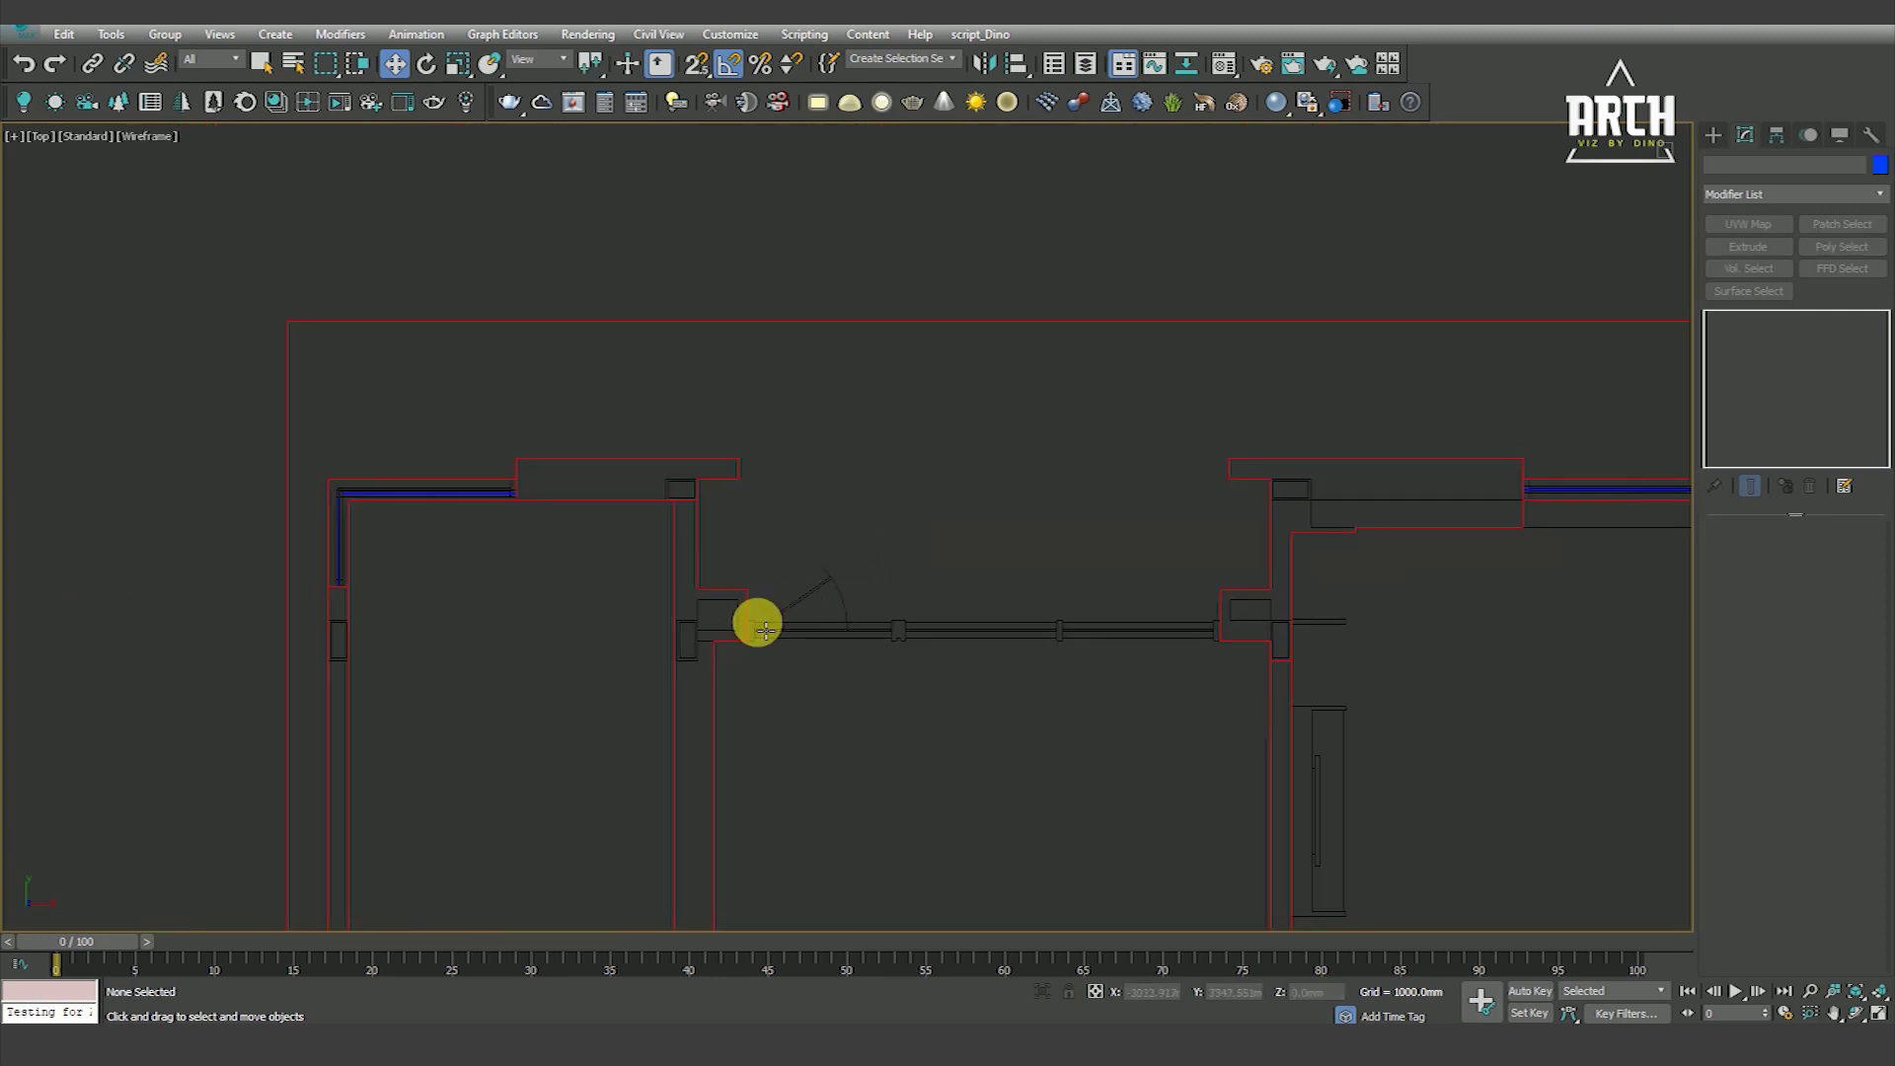
pyautogui.scroll(-3, 987, 647)
pyautogui.moveTo(986, 648)
pyautogui.keyDown('alt'); pyautogui.mouseDown(button='middle')
pyautogui.moveTo(656, 525)
pyautogui.moveTo(538, 525)
pyautogui.moveTo(1278, 684)
pyautogui.moveTo(1388, 655)
pyautogui.moveTo(1046, 730)
pyautogui.moveTo(994, 613)
pyautogui.moveTo(1057, 613)
pyautogui.mouseUp(button='middle'); pyautogui.keyUp('alt')
pyautogui.press('F3')
pyautogui.scroll(2, 1278, 684)
pyautogui.scroll(3, 947, 477)
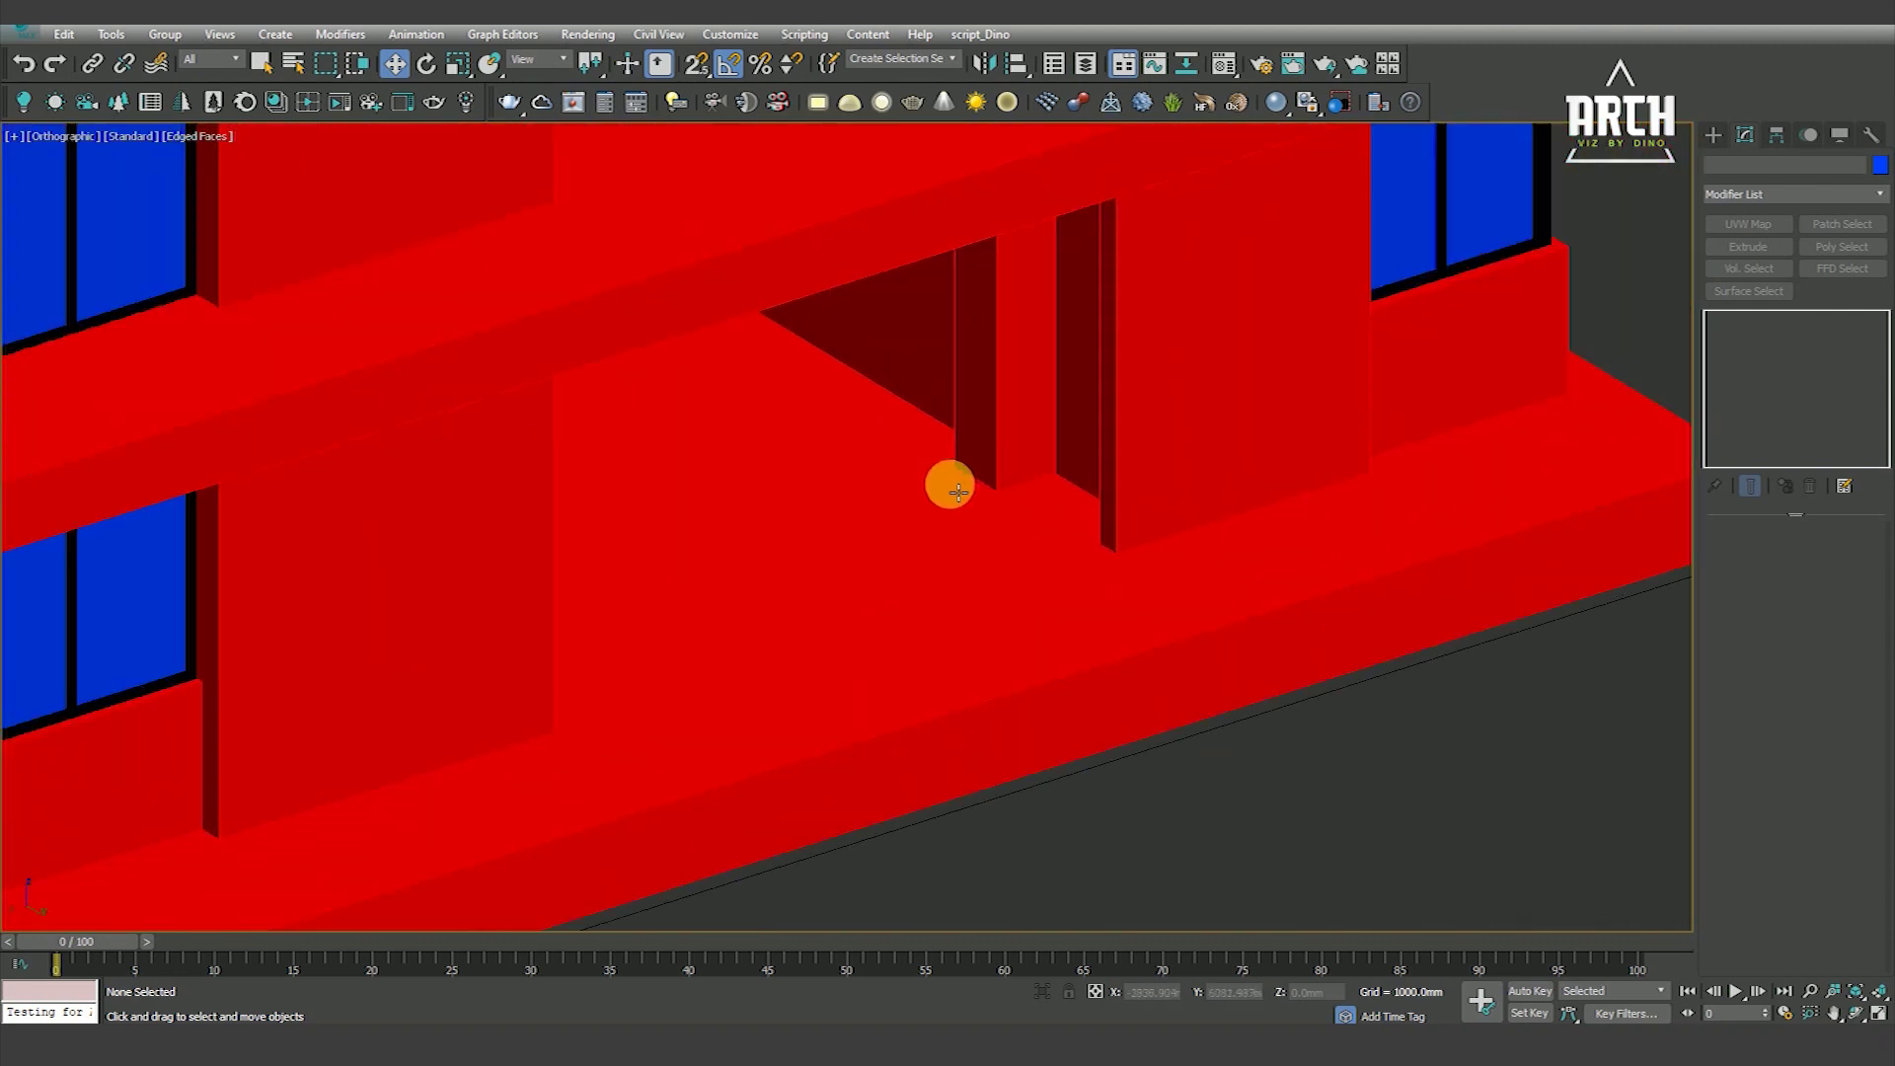
pyautogui.scroll(2, 1000, 547)
pyautogui.scroll(-4, 1000, 548)
pyautogui.press('t')
pyautogui.press('F3')
pyautogui.scroll(6, 750, 592)
pyautogui.scroll(-3, 636, 546)
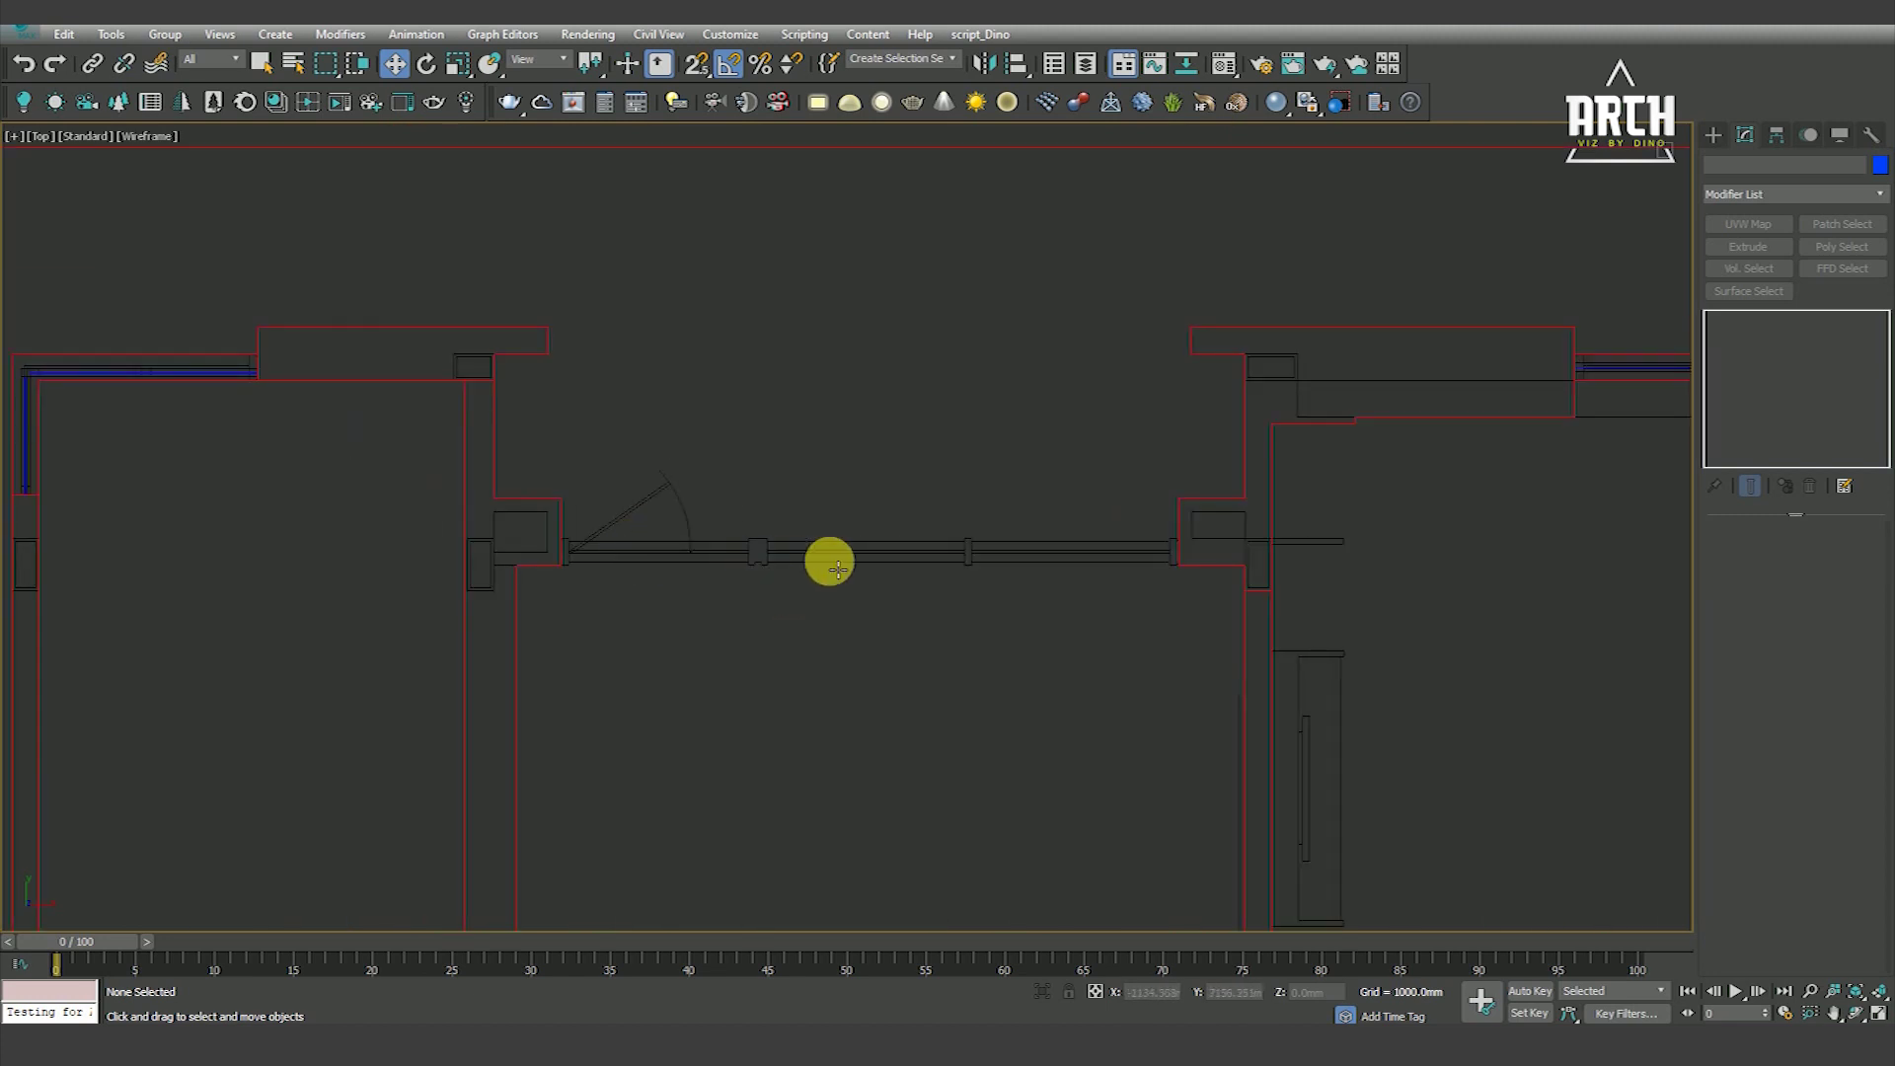
pyautogui.scroll(6, 760, 570)
pyautogui.scroll(-4, 762, 558)
pyautogui.scroll(-4, 824, 530)
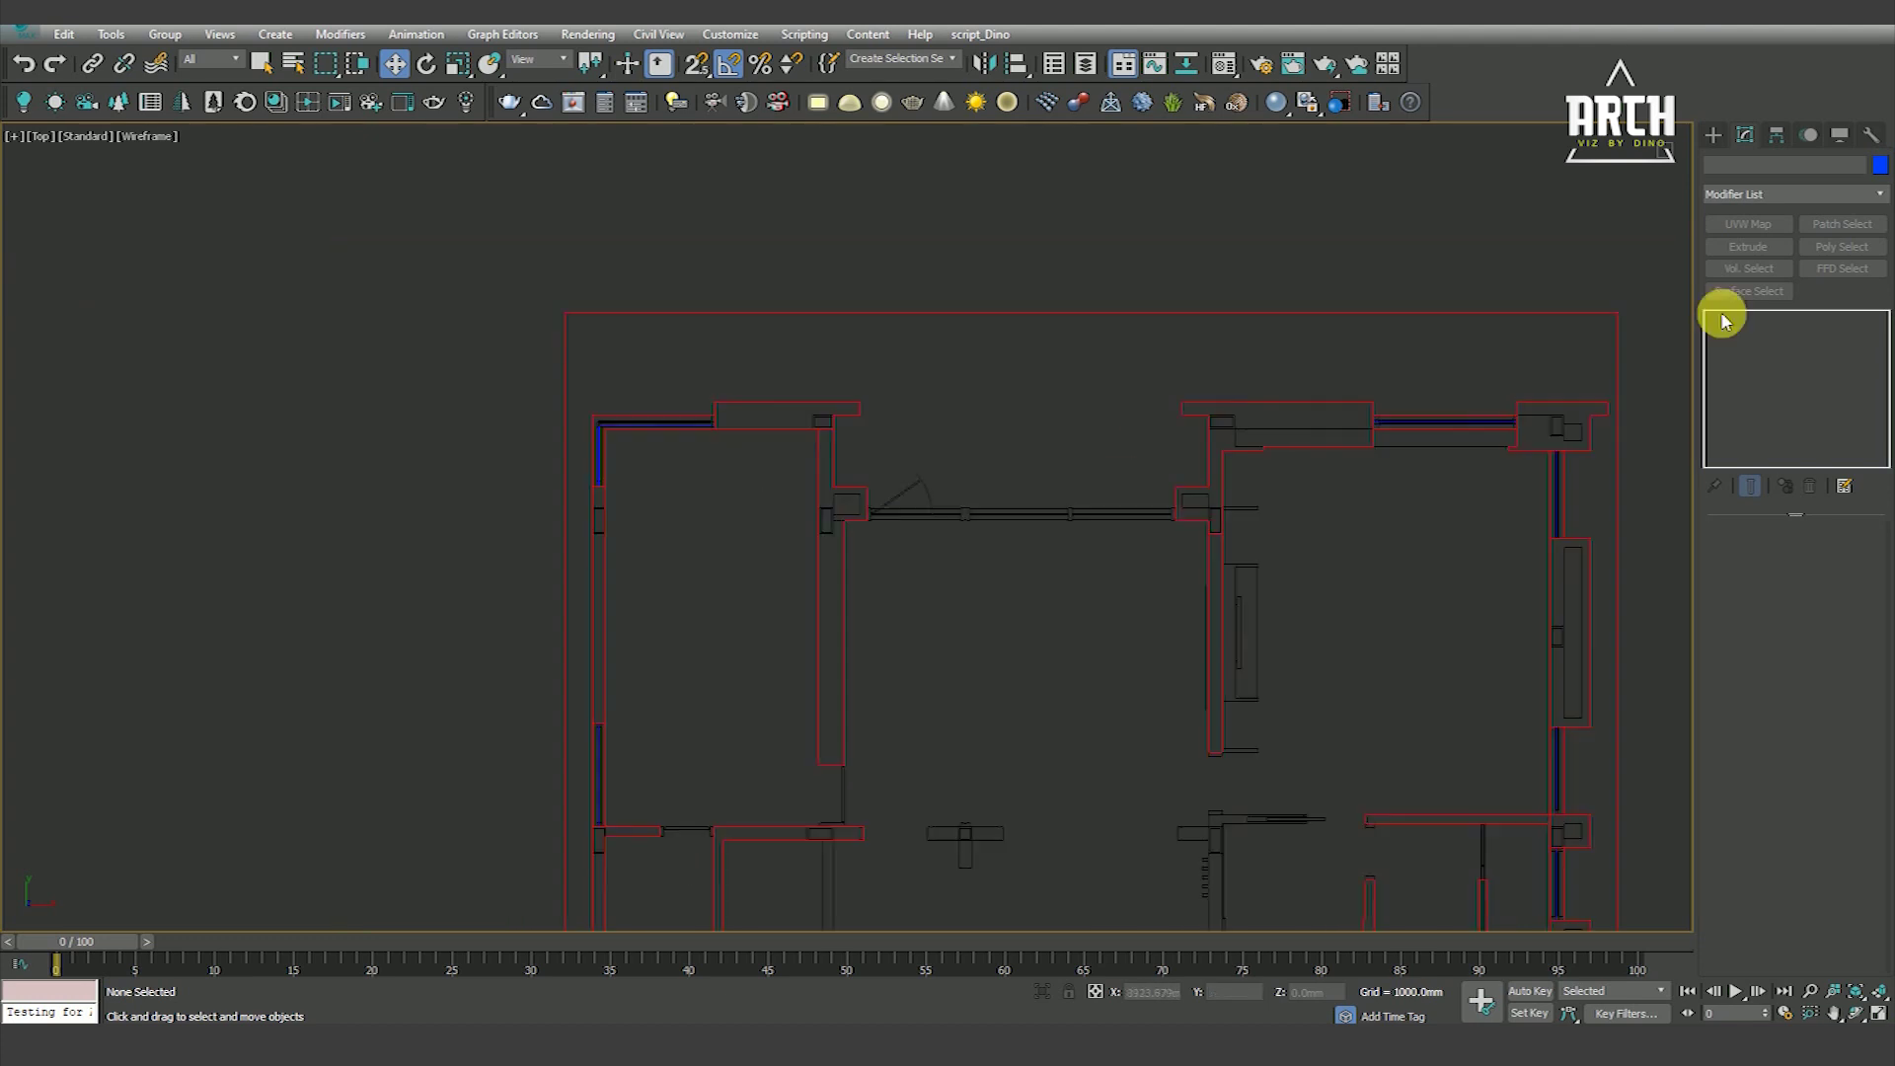
pyautogui.click(1715, 144)
pyautogui.click(1734, 275)
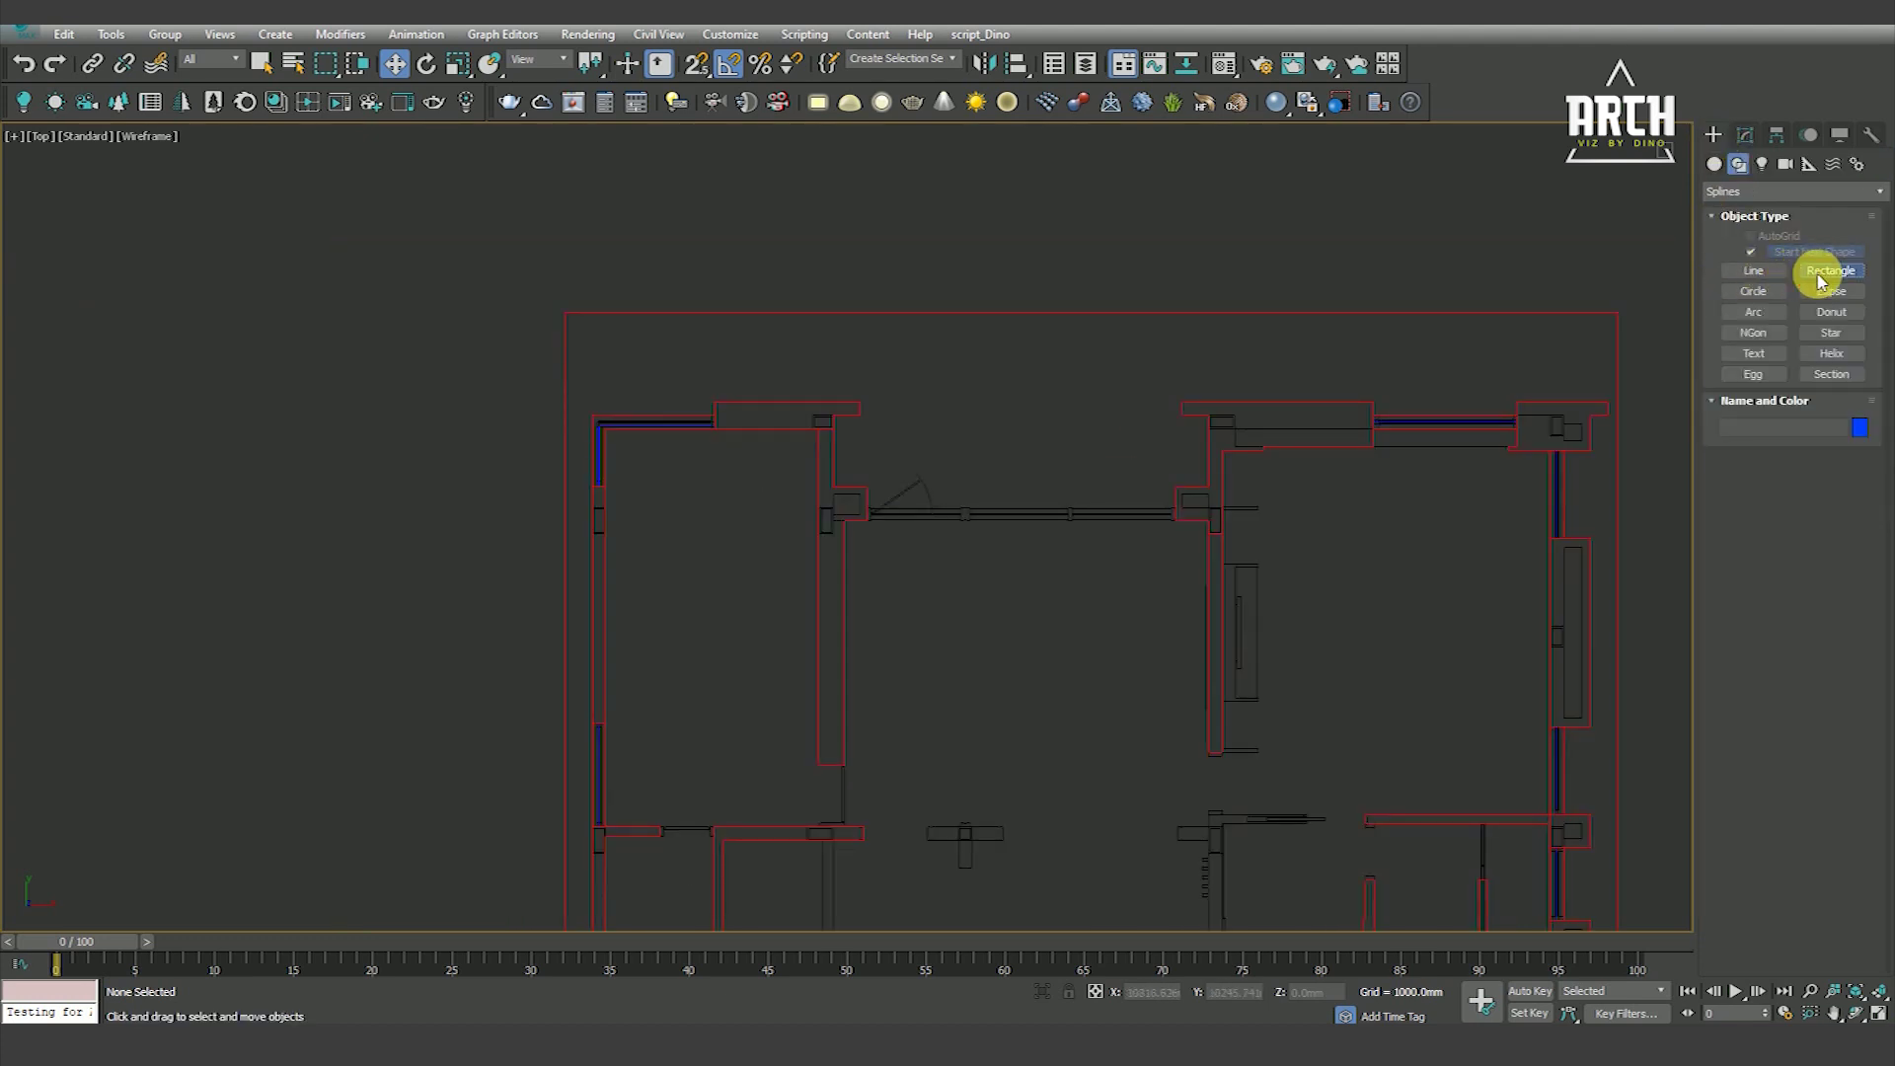
# Make new rectangles red, enable snapping, and draw the first door-post rectangle
pyautogui.click(1859, 427)
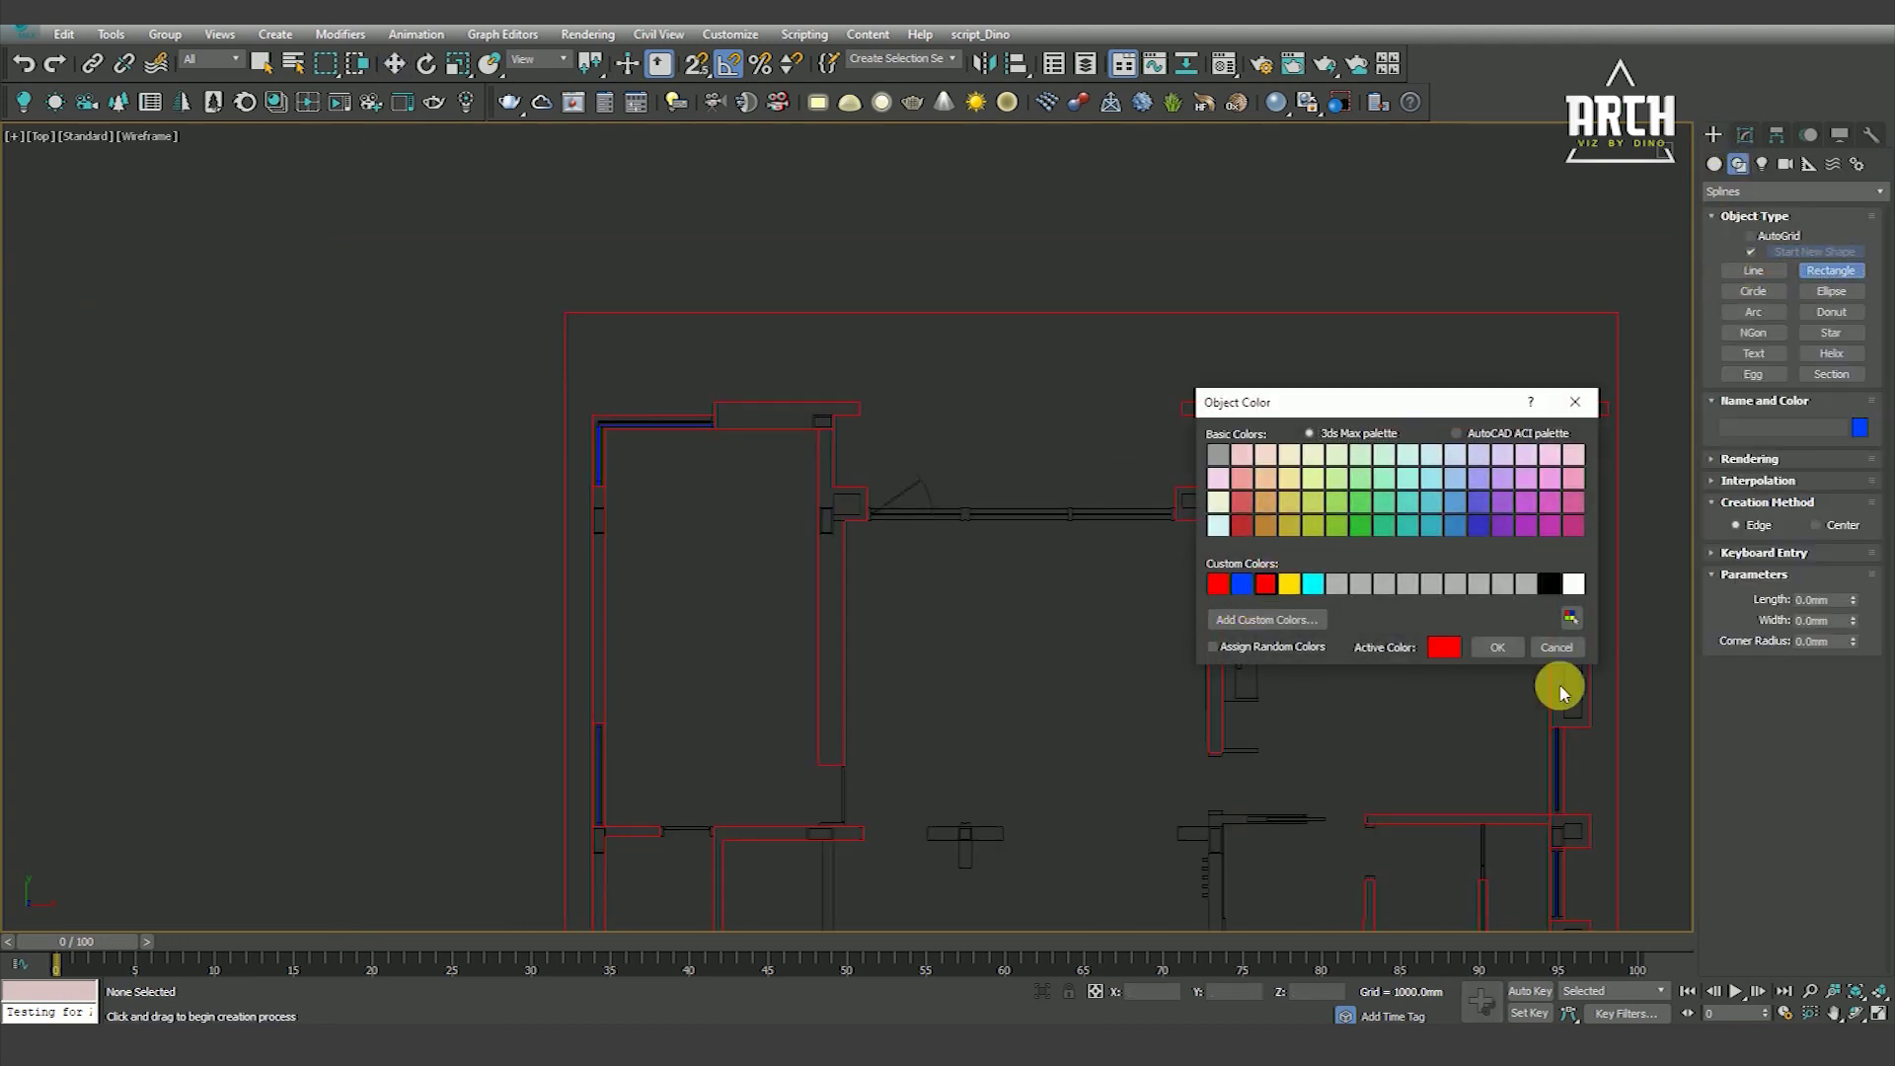
pyautogui.click(1497, 651)
pyautogui.scroll(5, 981, 520)
pyautogui.scroll(5, 876, 442)
pyautogui.press('s')
pyautogui.moveTo(524, 332); pyautogui.dragTo(596, 478)
# Draw the remaining narrow post rectangles along the door line, including the tall end post
pyautogui.scroll(-5, 602, 471)
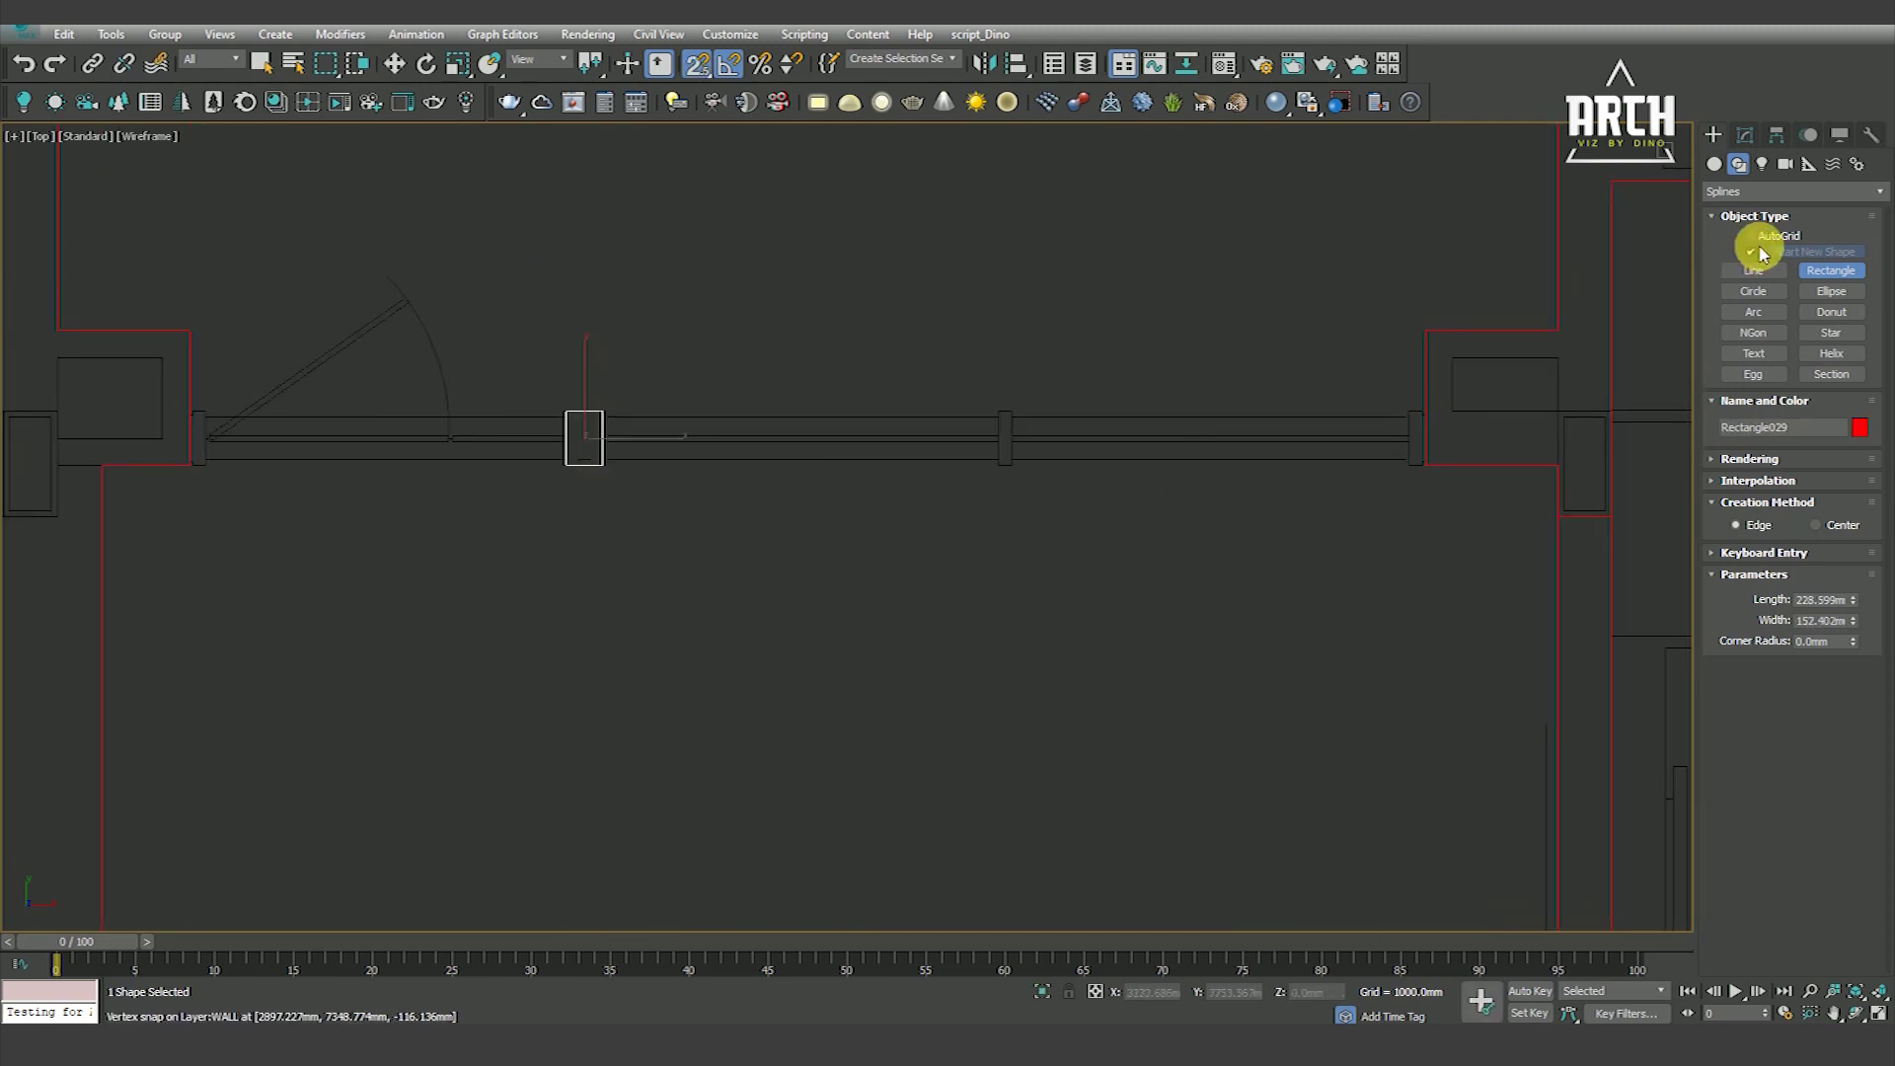
pyautogui.moveTo(1000, 413); pyautogui.dragTo(1026, 483)
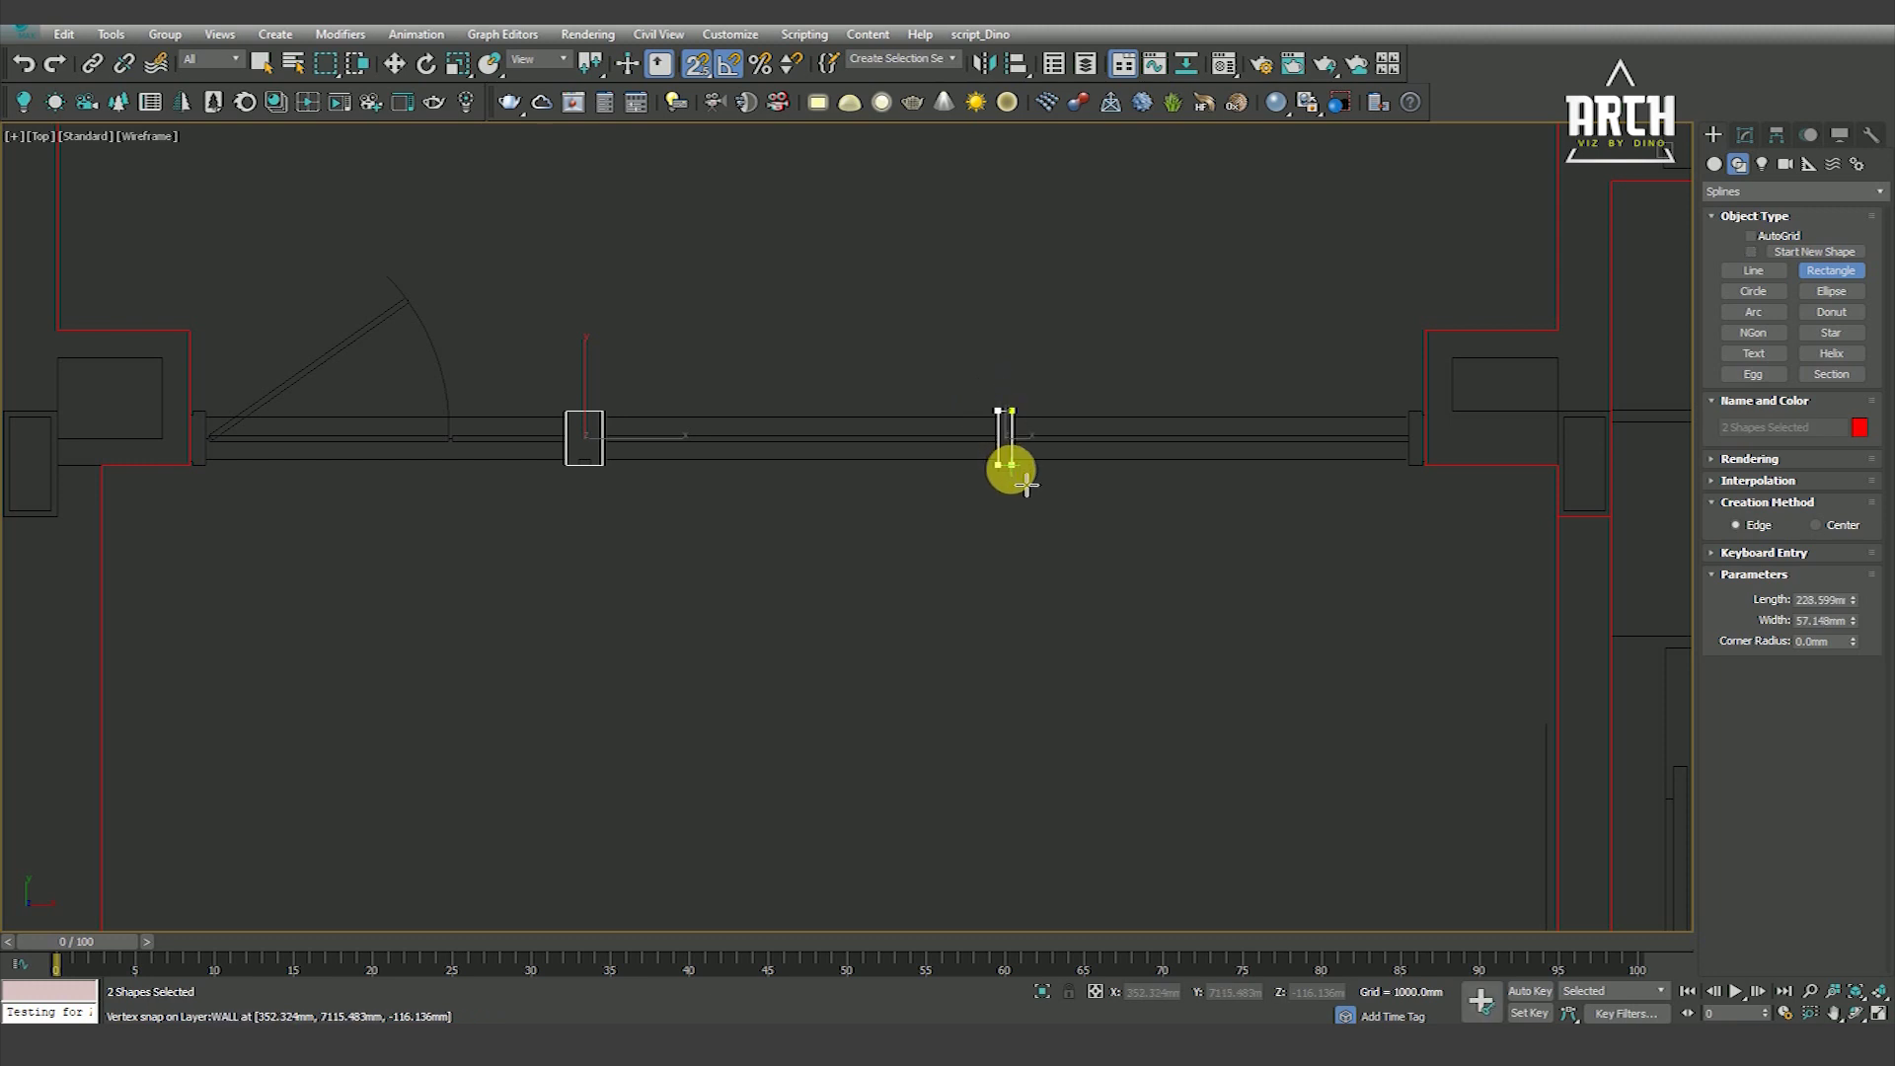
pyautogui.scroll(5, 1426, 449)
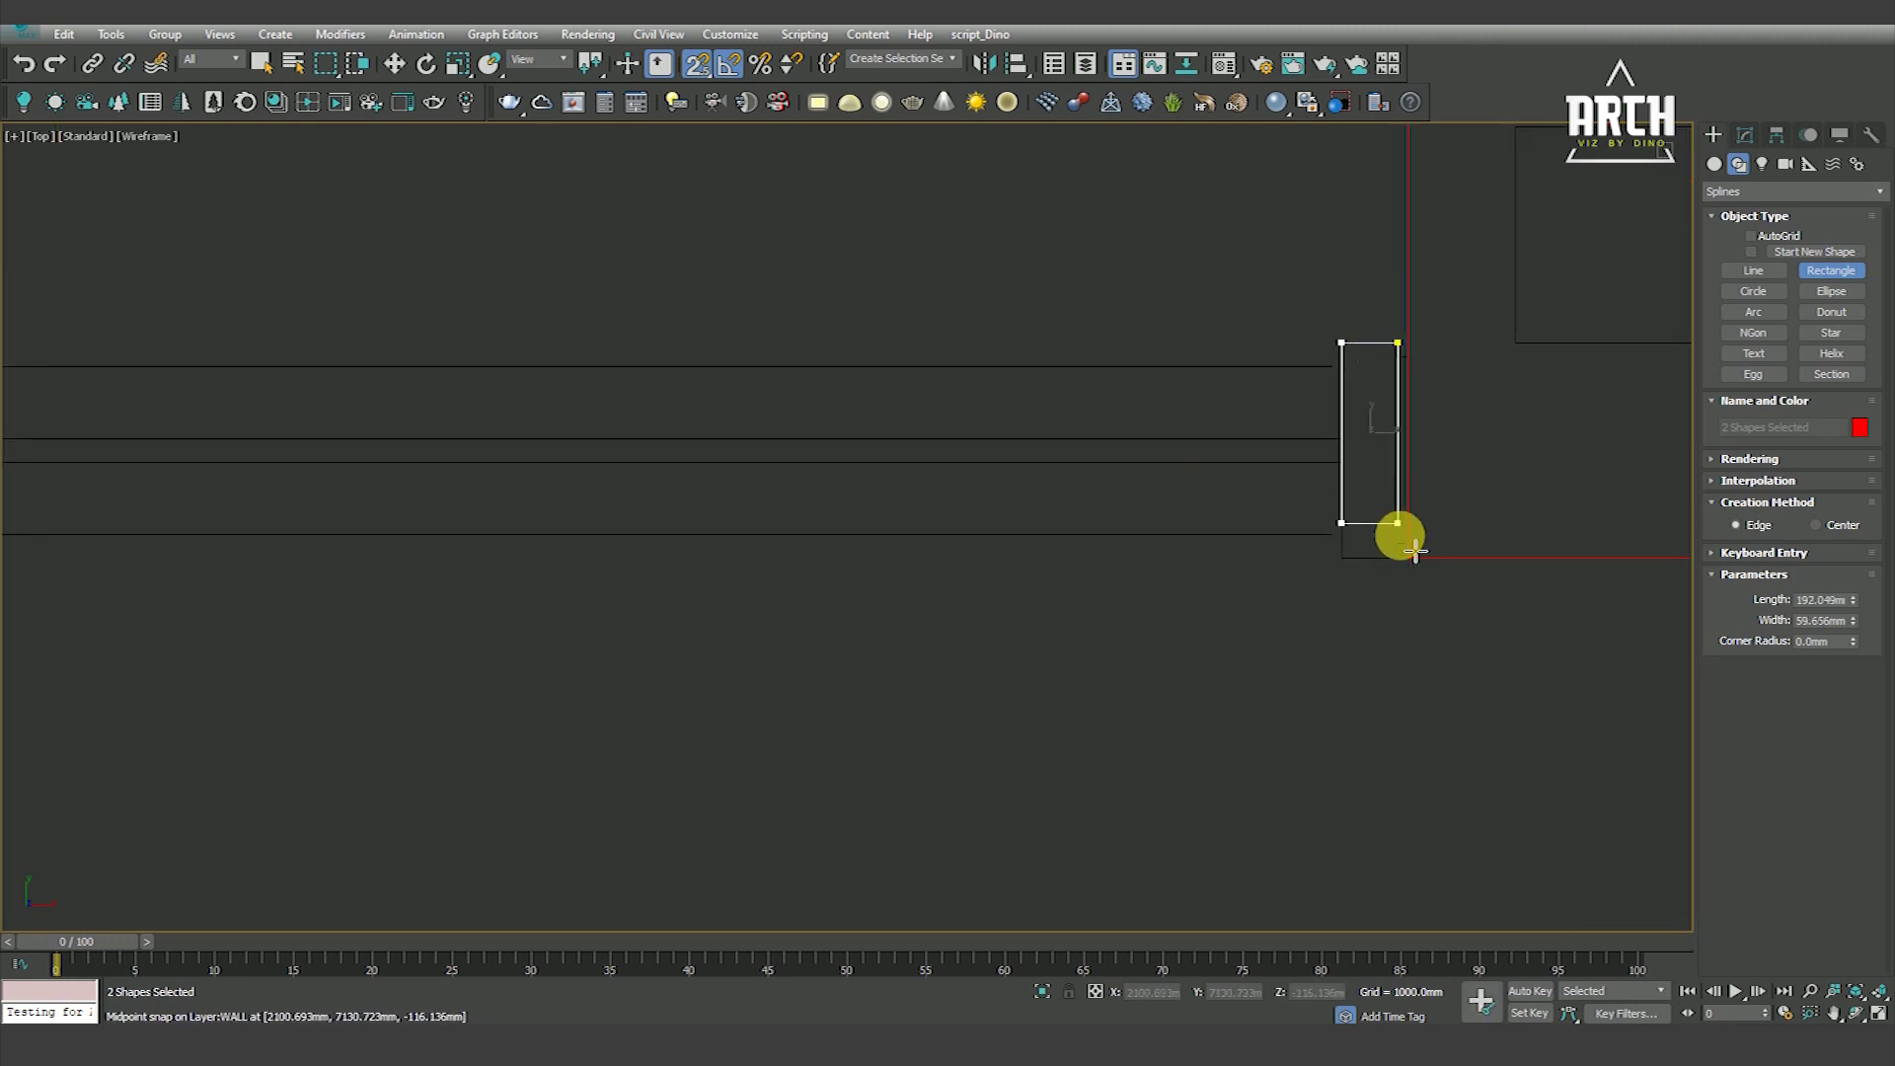
pyautogui.scroll(-3, 1419, 562)
pyautogui.scroll(-3, 325, 507)
pyautogui.moveTo(325, 507); pyautogui.dragTo(622, 487, button='middle')
pyautogui.scroll(5, 727, 344)
pyautogui.moveTo(791, 269); pyautogui.dragTo(743, 464)
# Convert the Rectangle029 post shape to an Editable Spline
pyautogui.scroll(-3, 736, 485)
pyautogui.scroll(-3, 790, 494)
pyautogui.click(396, 64)
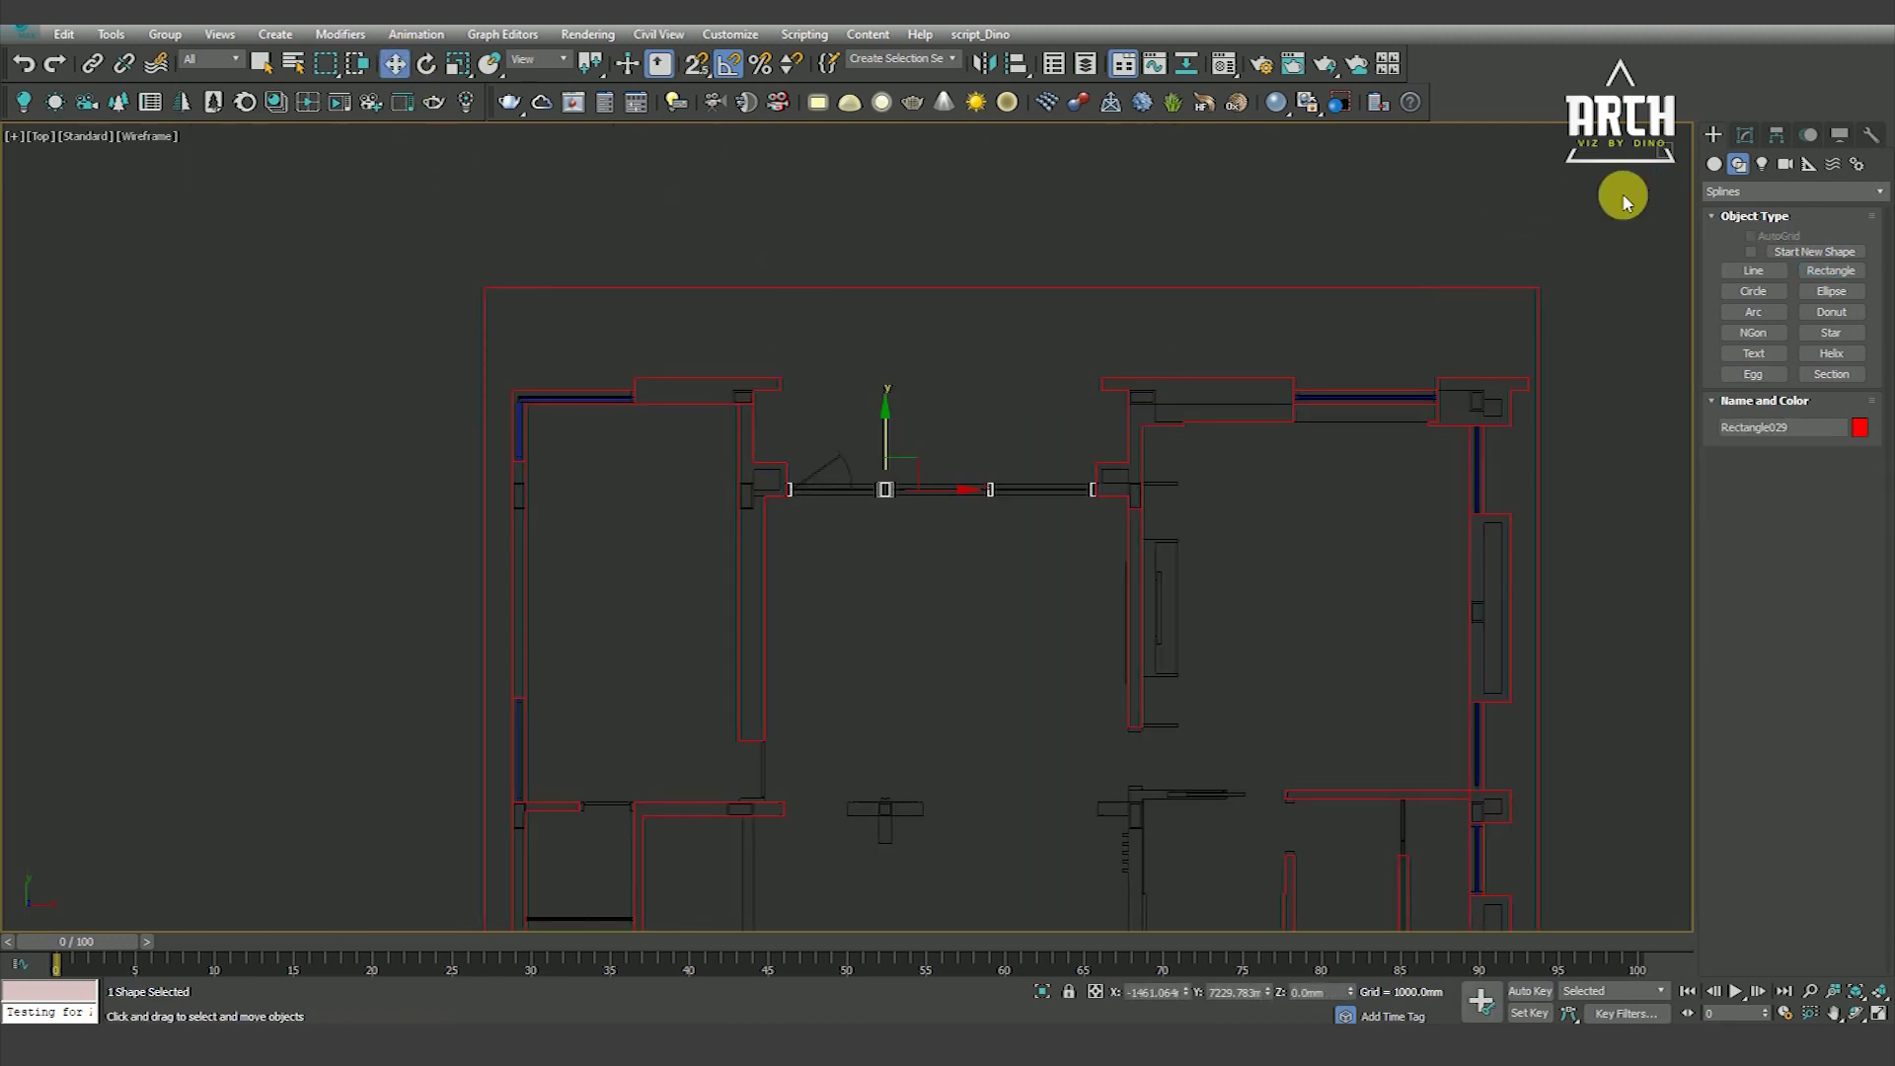
pyautogui.click(1750, 131)
pyautogui.rightClick(1040, 353)
pyautogui.moveTo(1143, 589)
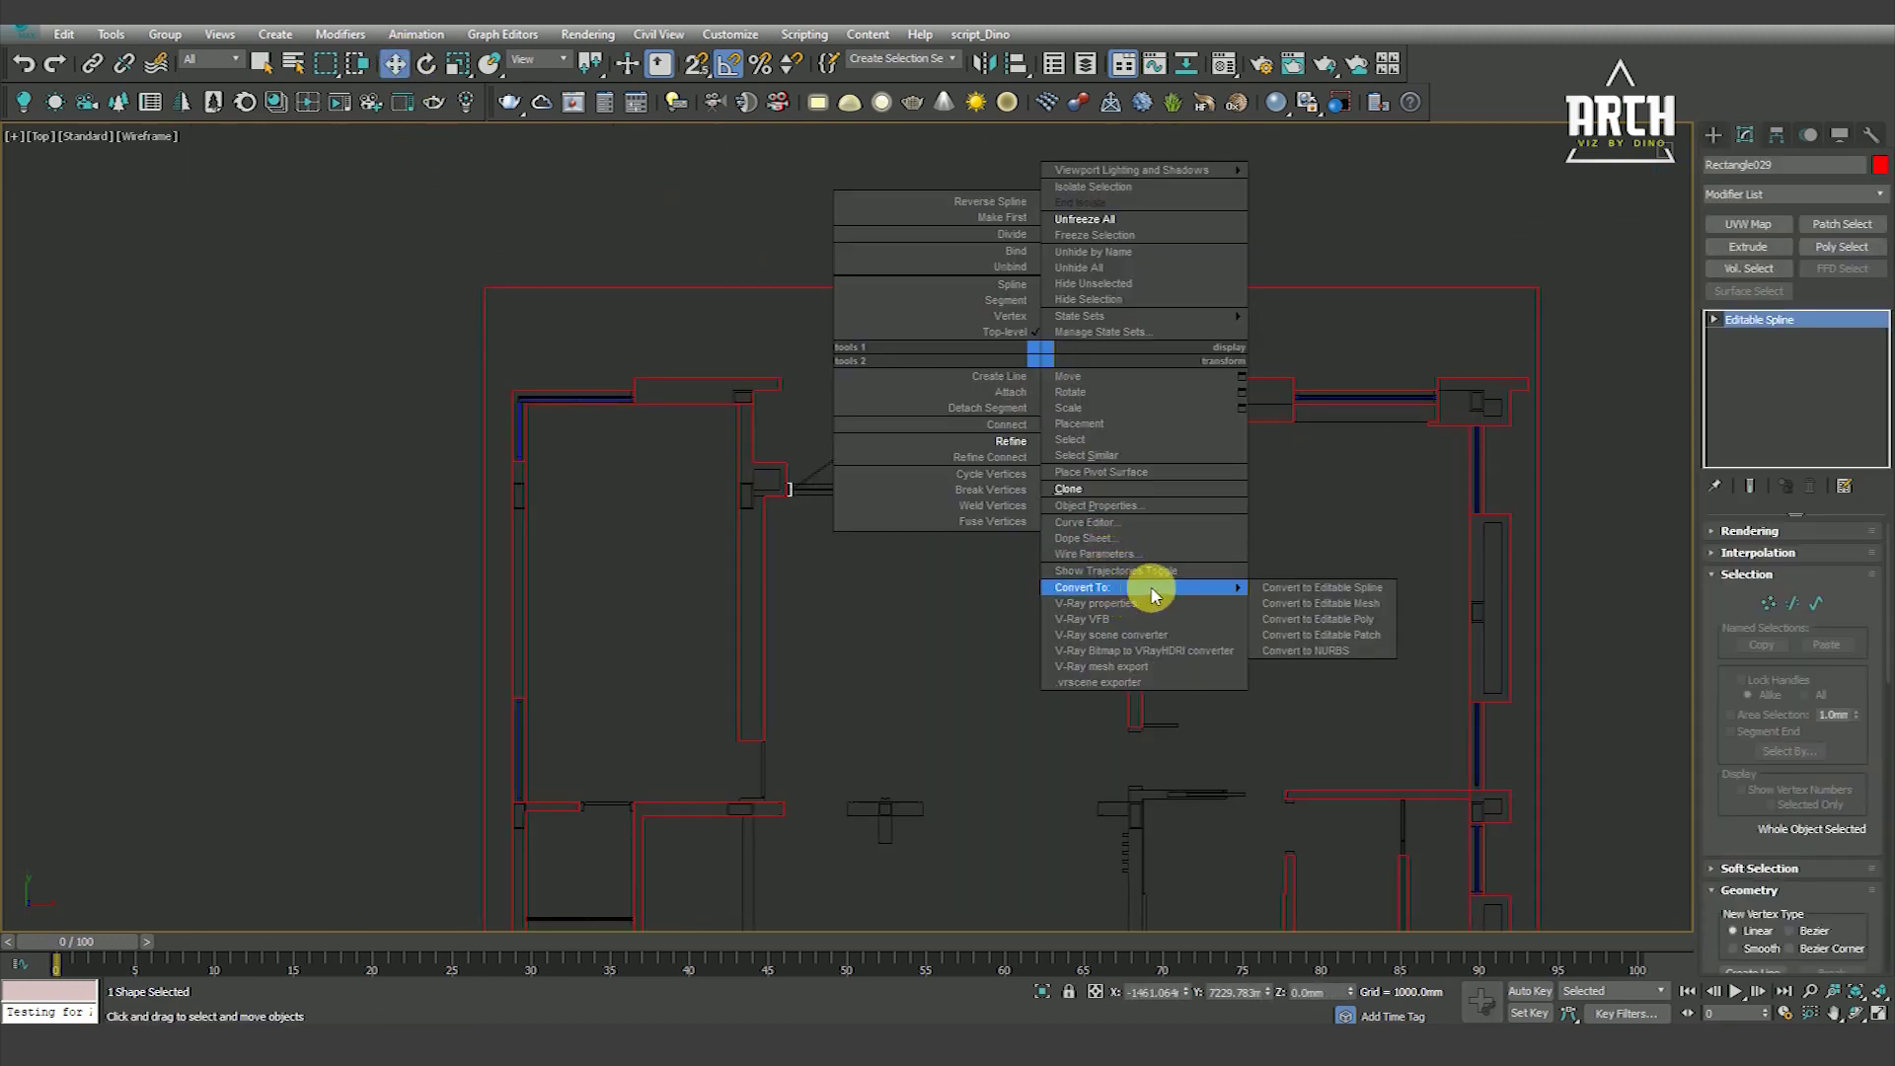
pyautogui.click(1293, 592)
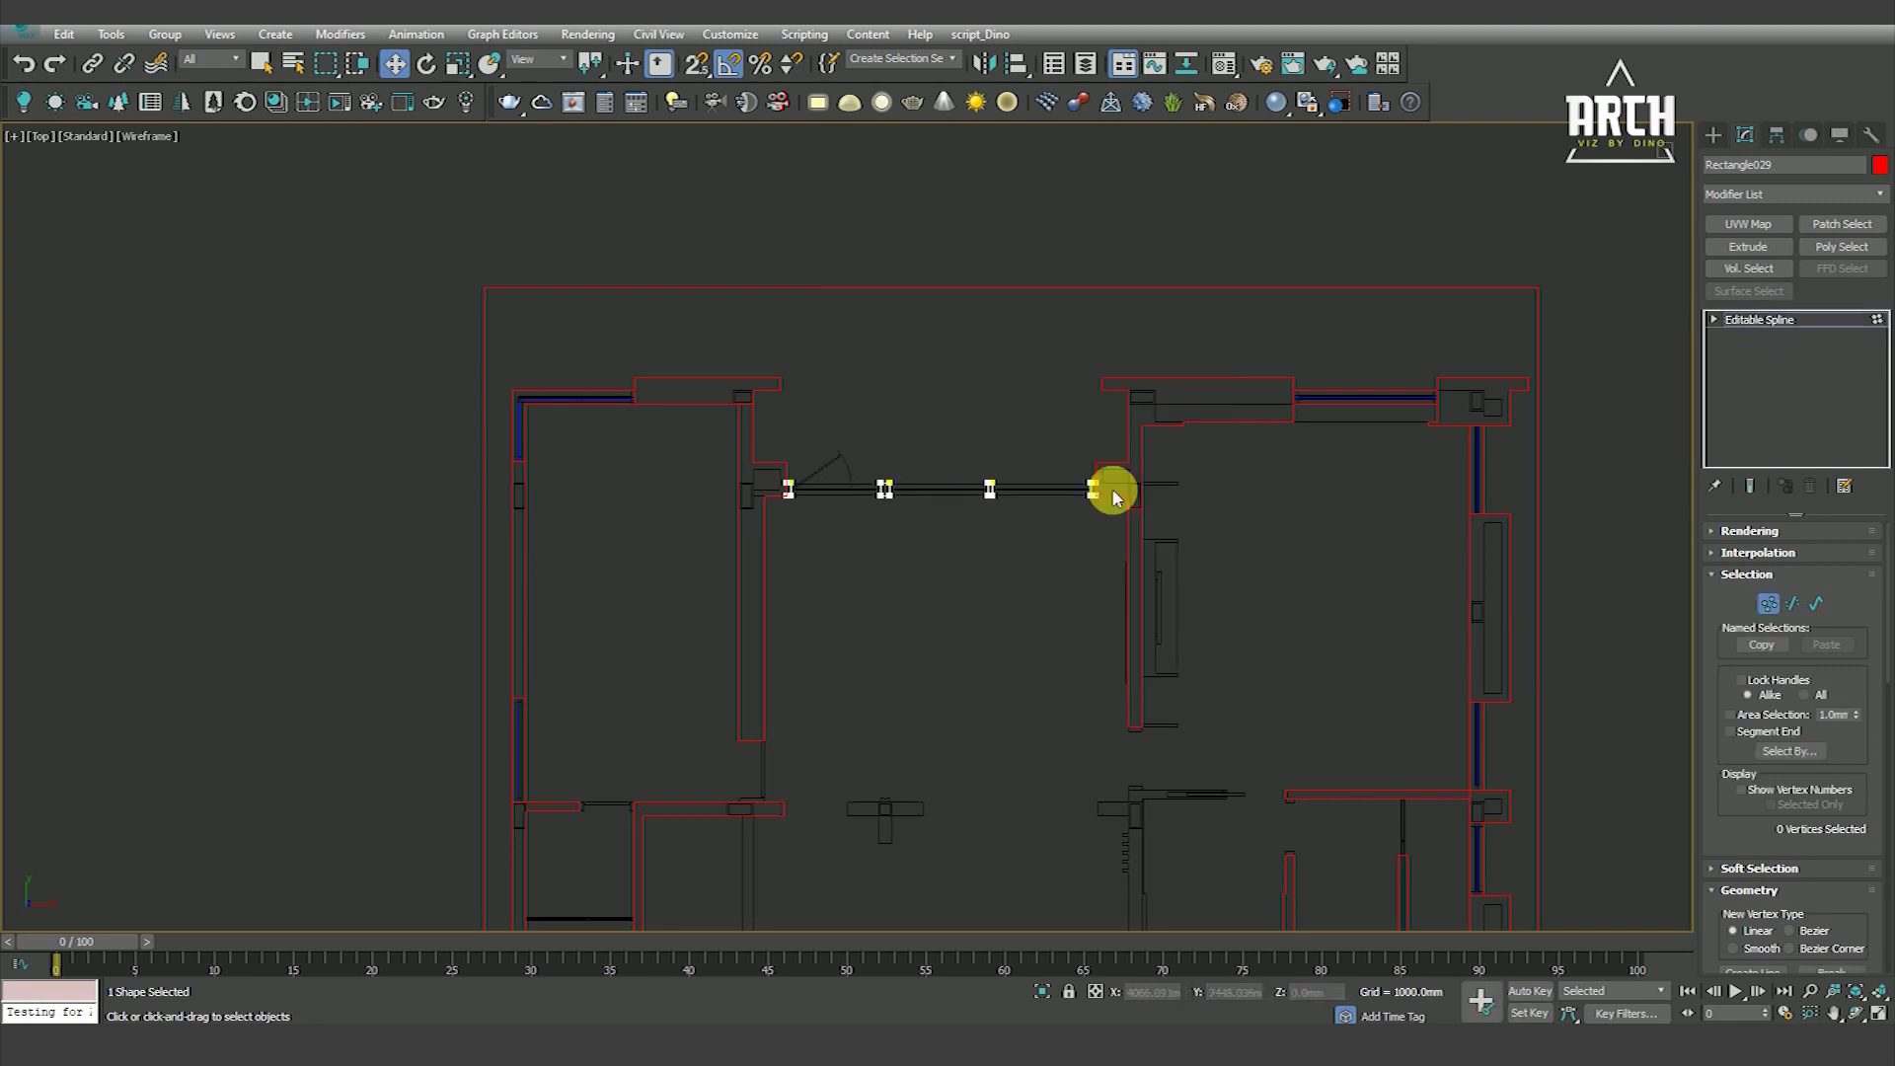
# Leave vertex editing and add an Extrude modifier to the post shapes
pyautogui.rightClick(1051, 536)
pyautogui.click(1016, 463)
pyautogui.scroll(3, 1086, 511)
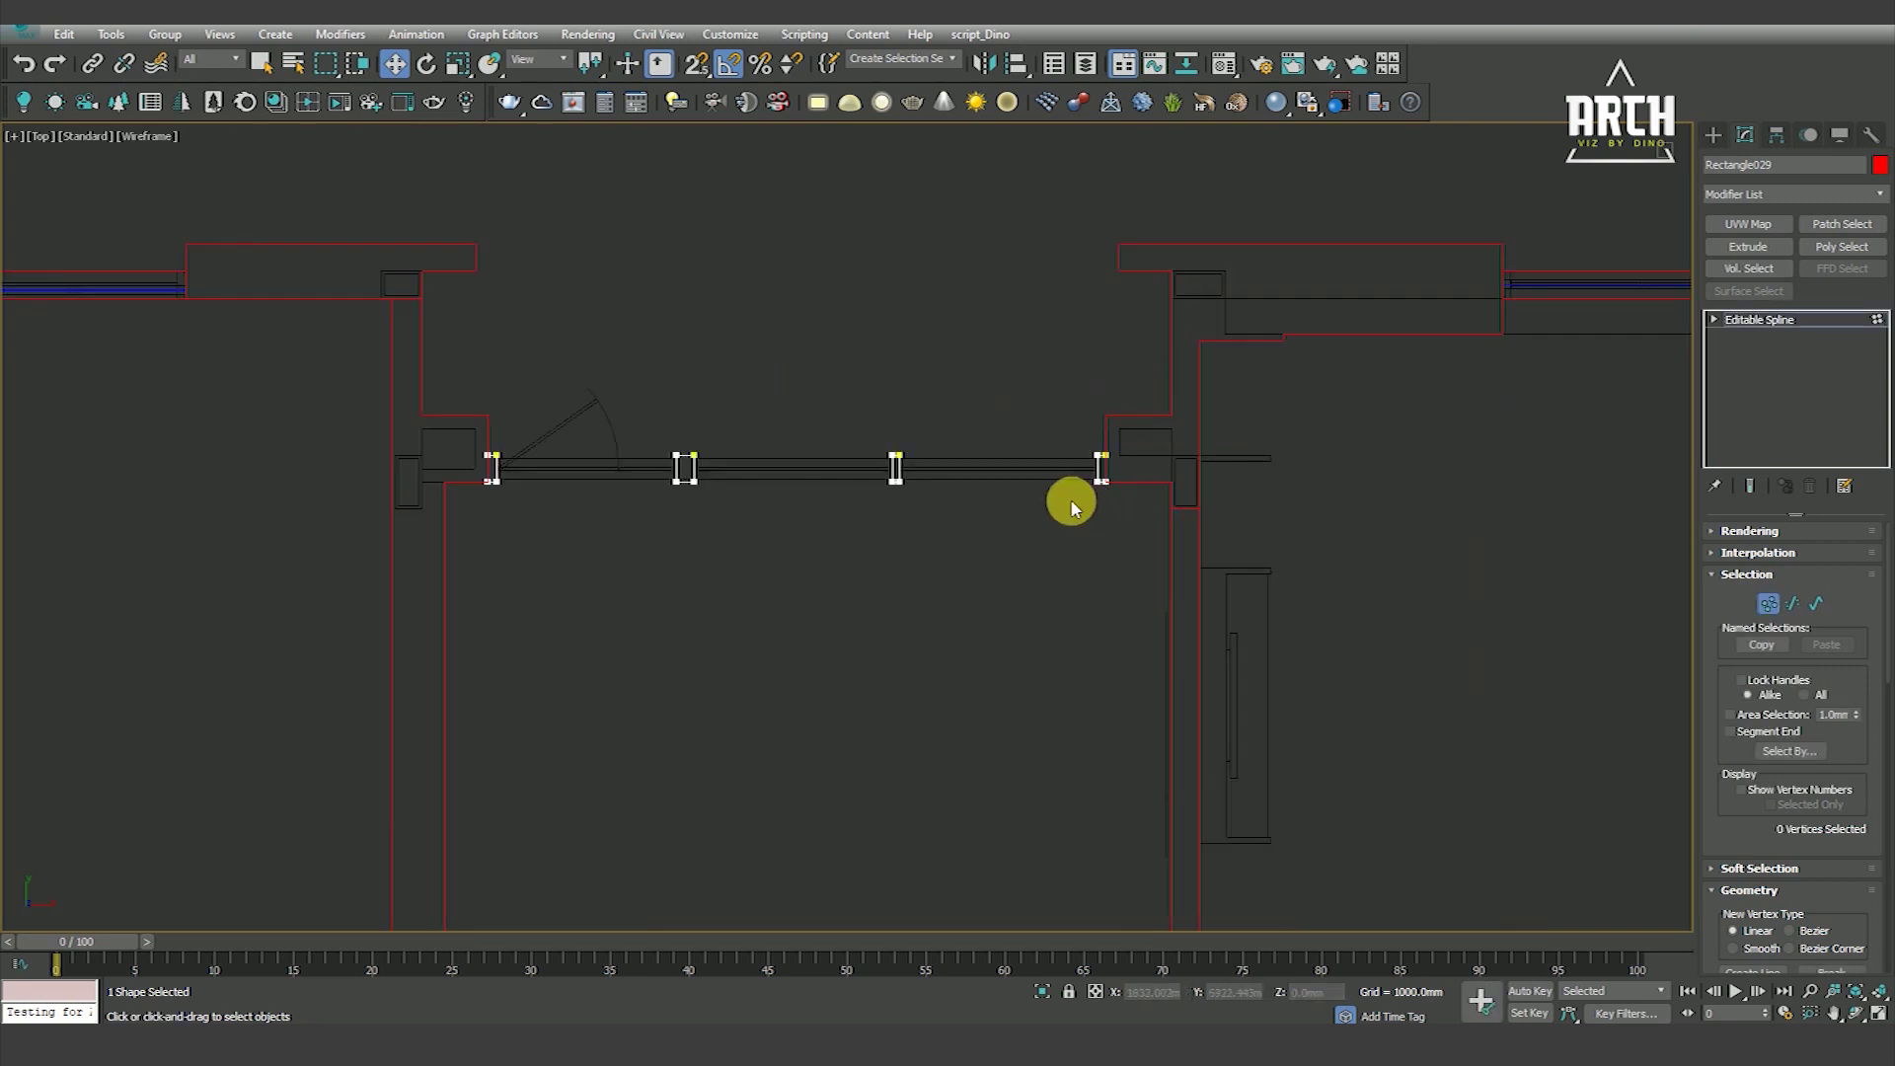
pyautogui.click(1822, 321)
pyautogui.click(1772, 254)
pyautogui.scroll(-3, 945, 647)
# Extrude the posts about 8465 mm, checking the height with snapping in Front view
pyautogui.press('f')
pyautogui.scroll(-2, 893, 643)
pyautogui.scroll(2, 890, 728)
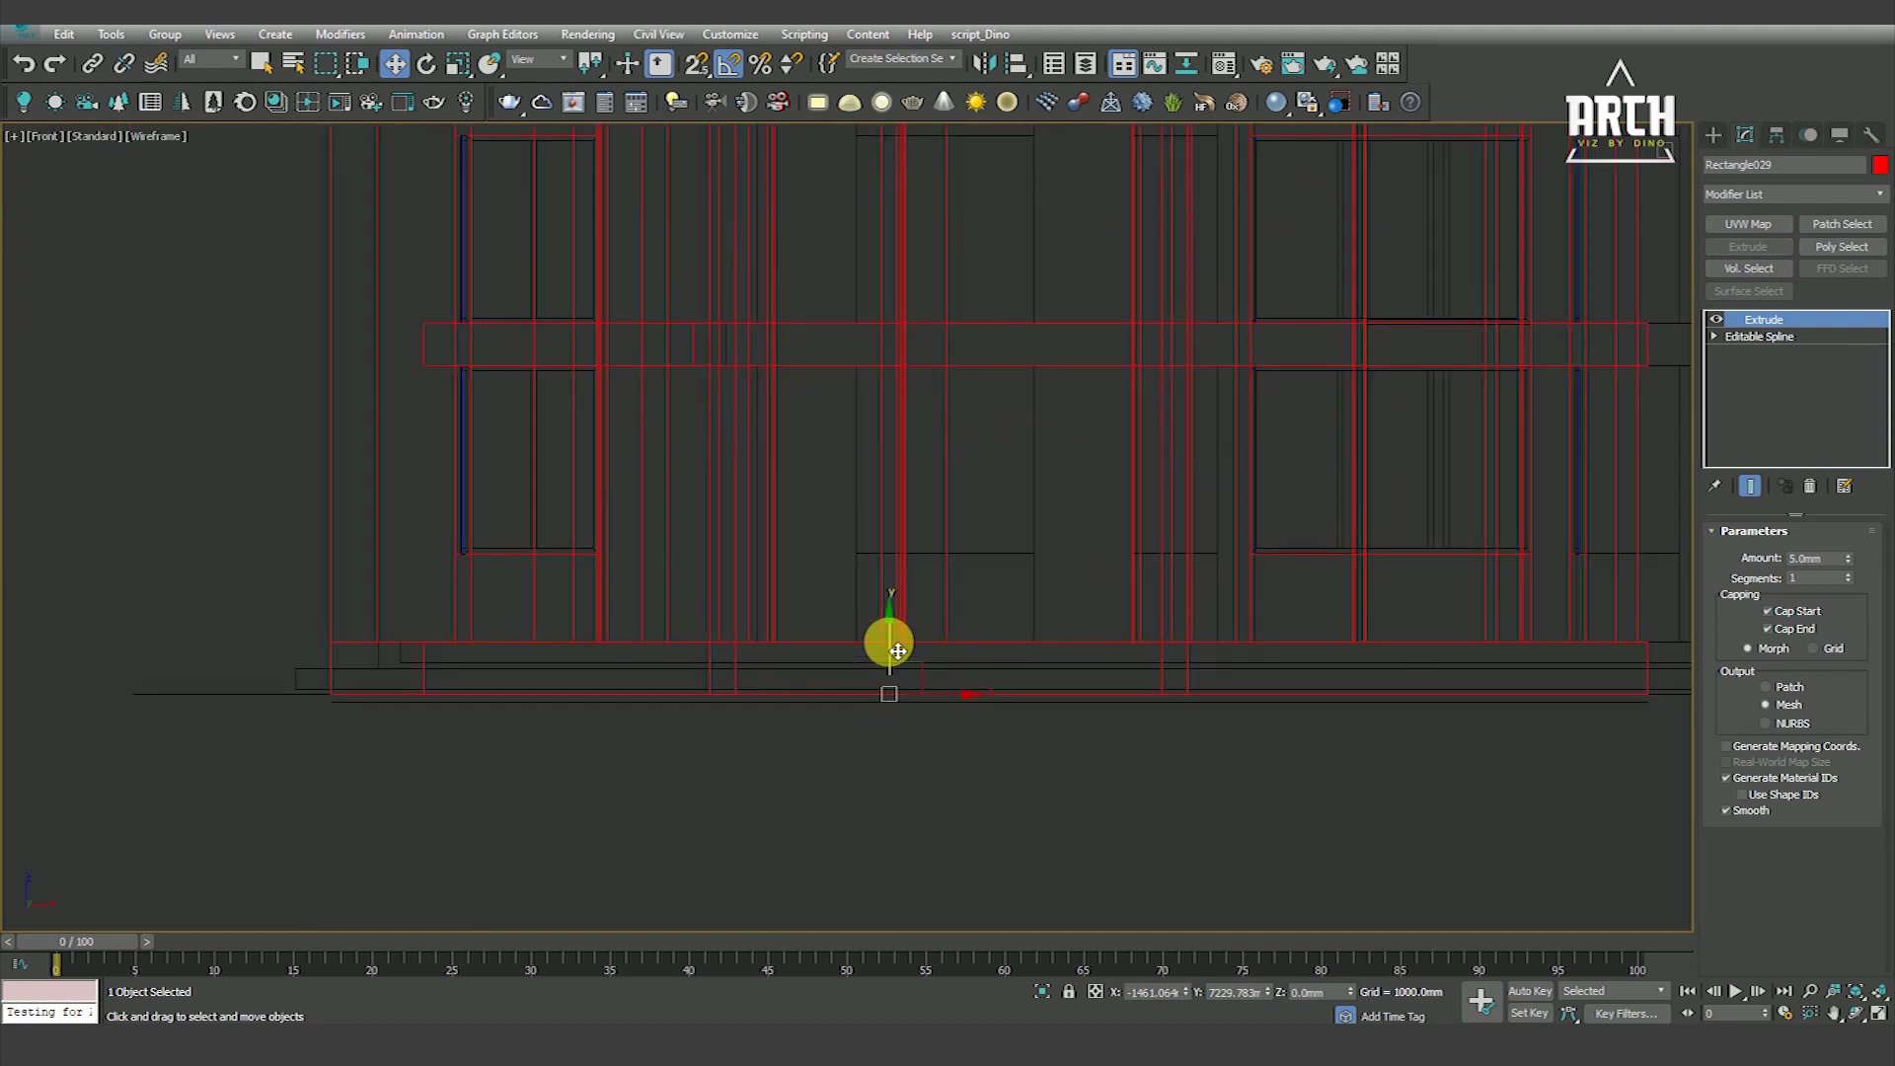
pyautogui.scroll(1, 782, 688)
pyautogui.press('s')
pyautogui.scroll(-3, 830, 674)
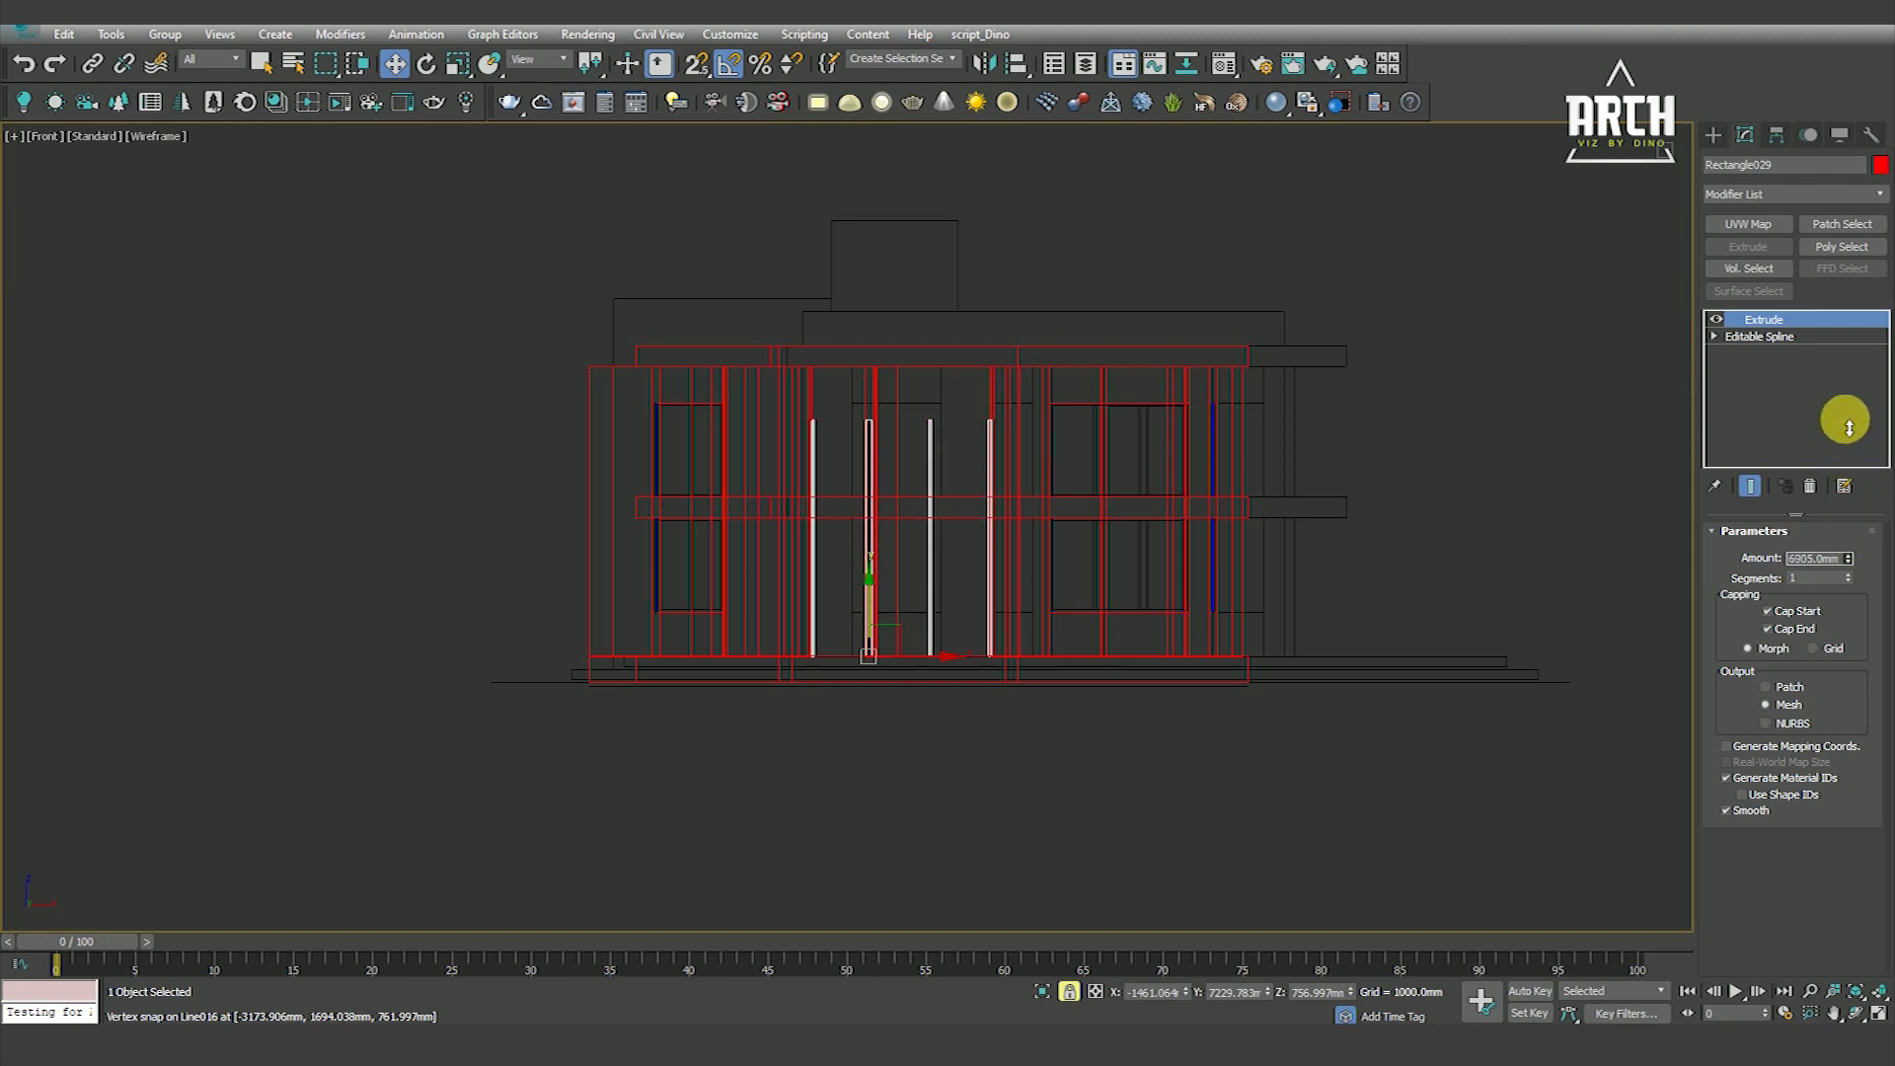
pyautogui.scroll(4, 973, 376)
pyautogui.scroll(3, 744, 255)
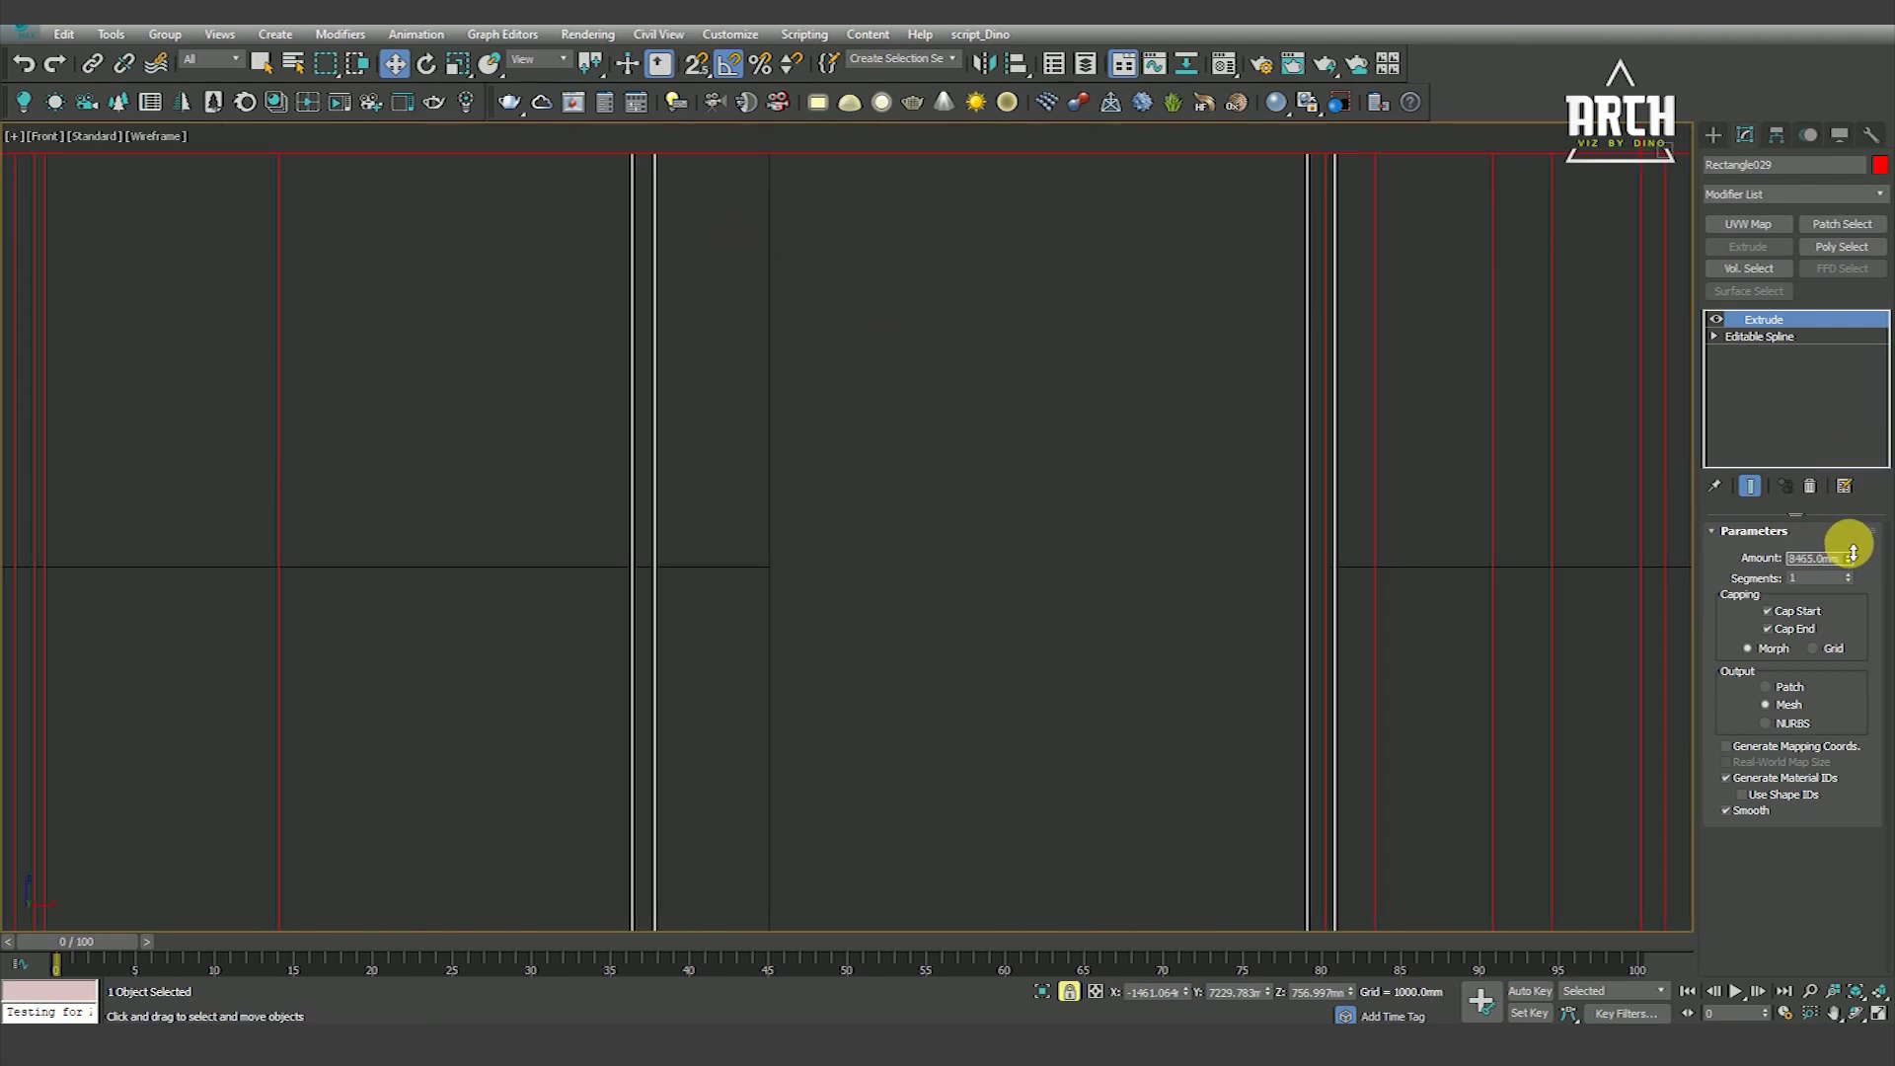
pyautogui.scroll(-5, 989, 387)
# Orbit around the building to inspect the new posts from the right and front
pyautogui.keyDown('alt'); pyautogui.moveTo(1024, 495); pyautogui.dragTo(989, 478, button='middle'); pyautogui.keyUp('alt')
pyautogui.scroll(4, 990, 478)
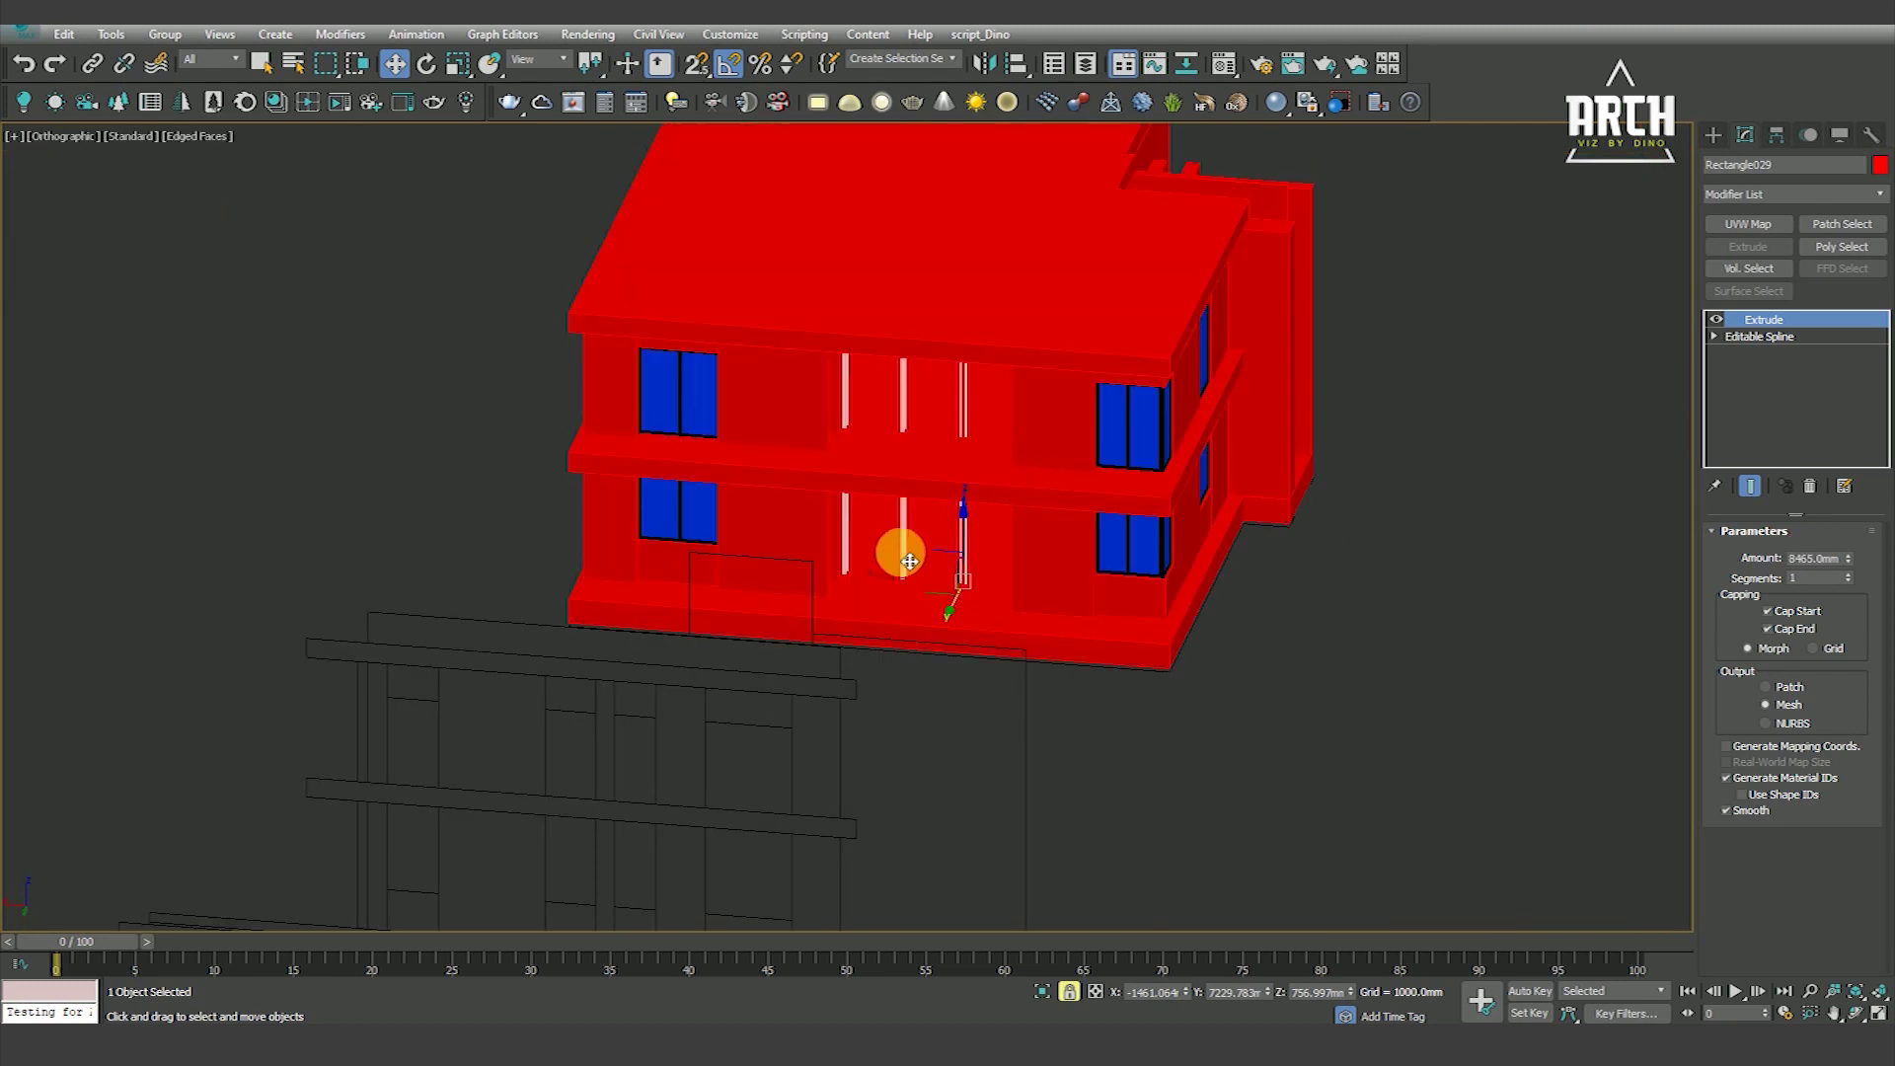
pyautogui.scroll(2, 961, 550)
pyautogui.scroll(3, 953, 612)
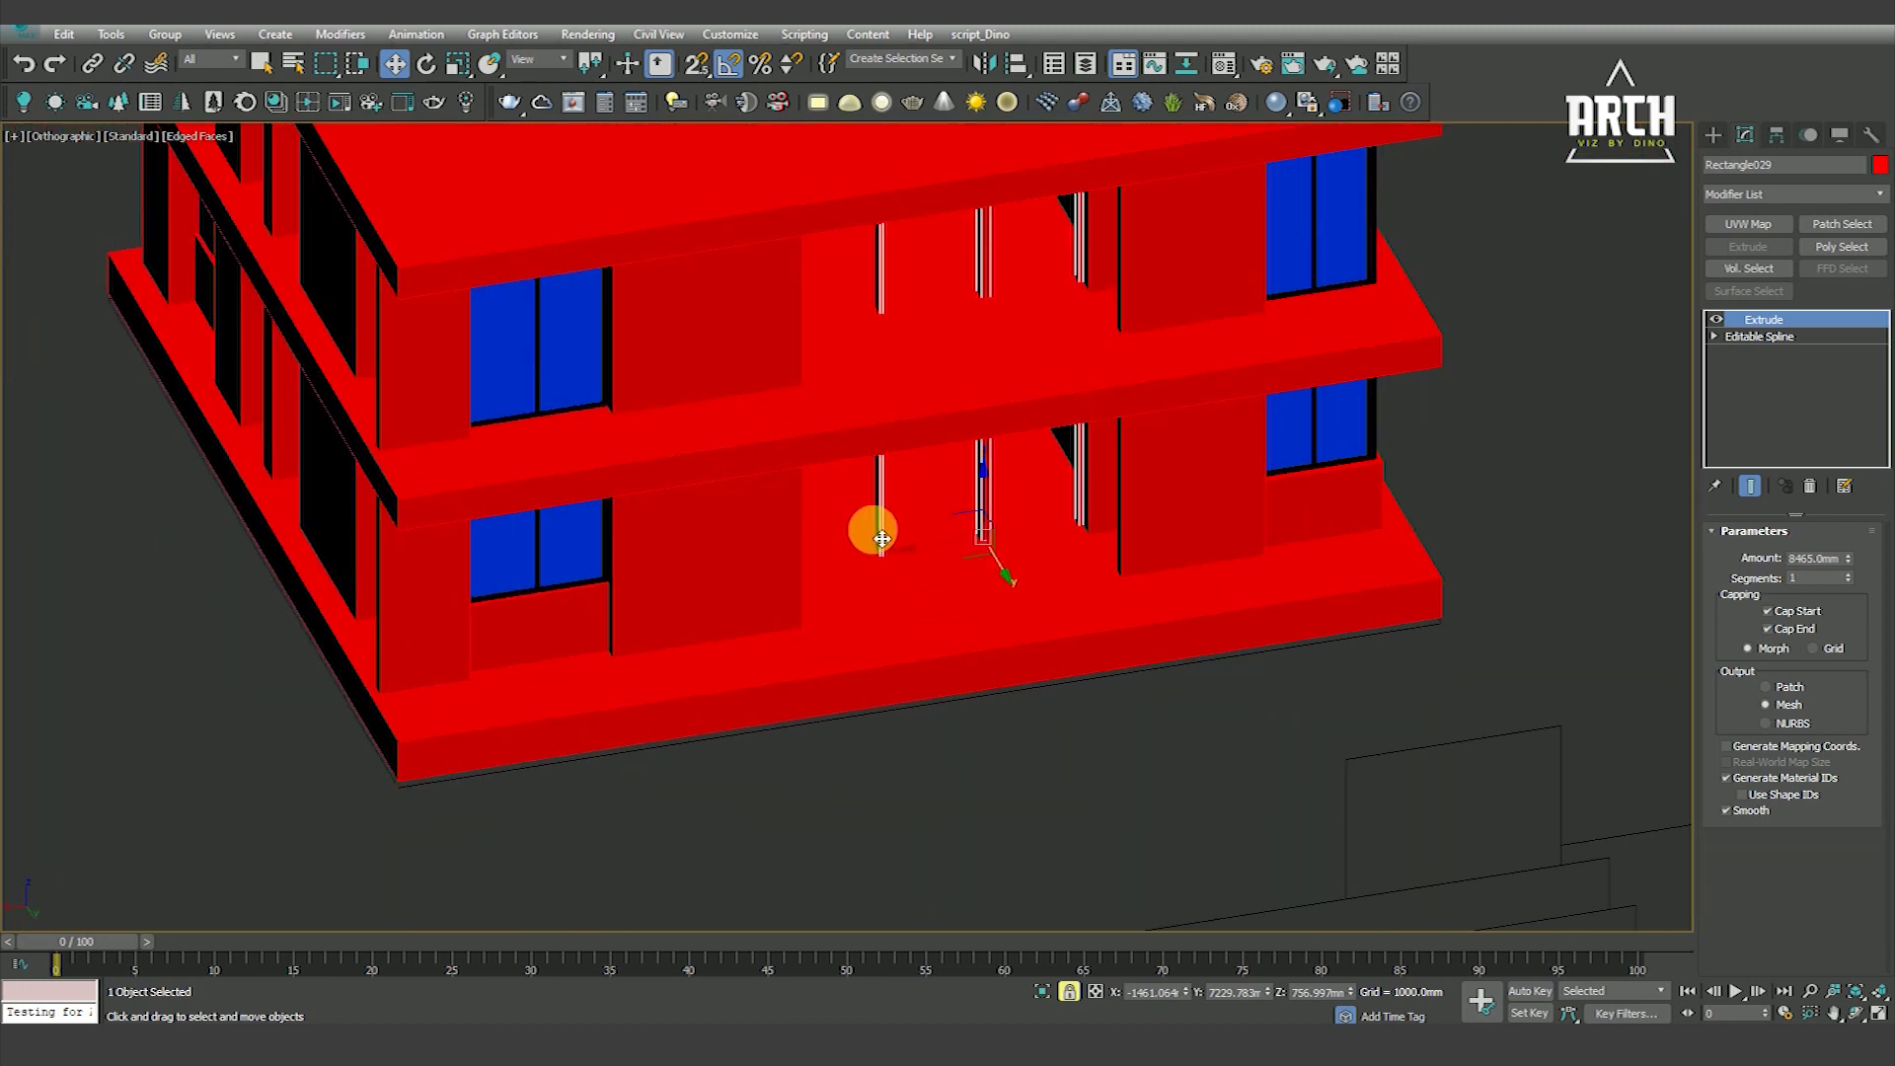
pyautogui.scroll(1, 943, 641)
pyautogui.moveTo(1045, 554)
pyautogui.keyDown('alt'); pyautogui.mouseDown(button='middle')
pyautogui.moveTo(851, 347)
pyautogui.moveTo(825, 472)
pyautogui.moveTo(969, 465)
pyautogui.moveTo(804, 605)
pyautogui.mouseUp(button='middle'); pyautogui.keyUp('alt')
pyautogui.scroll(-2, 836, 479)
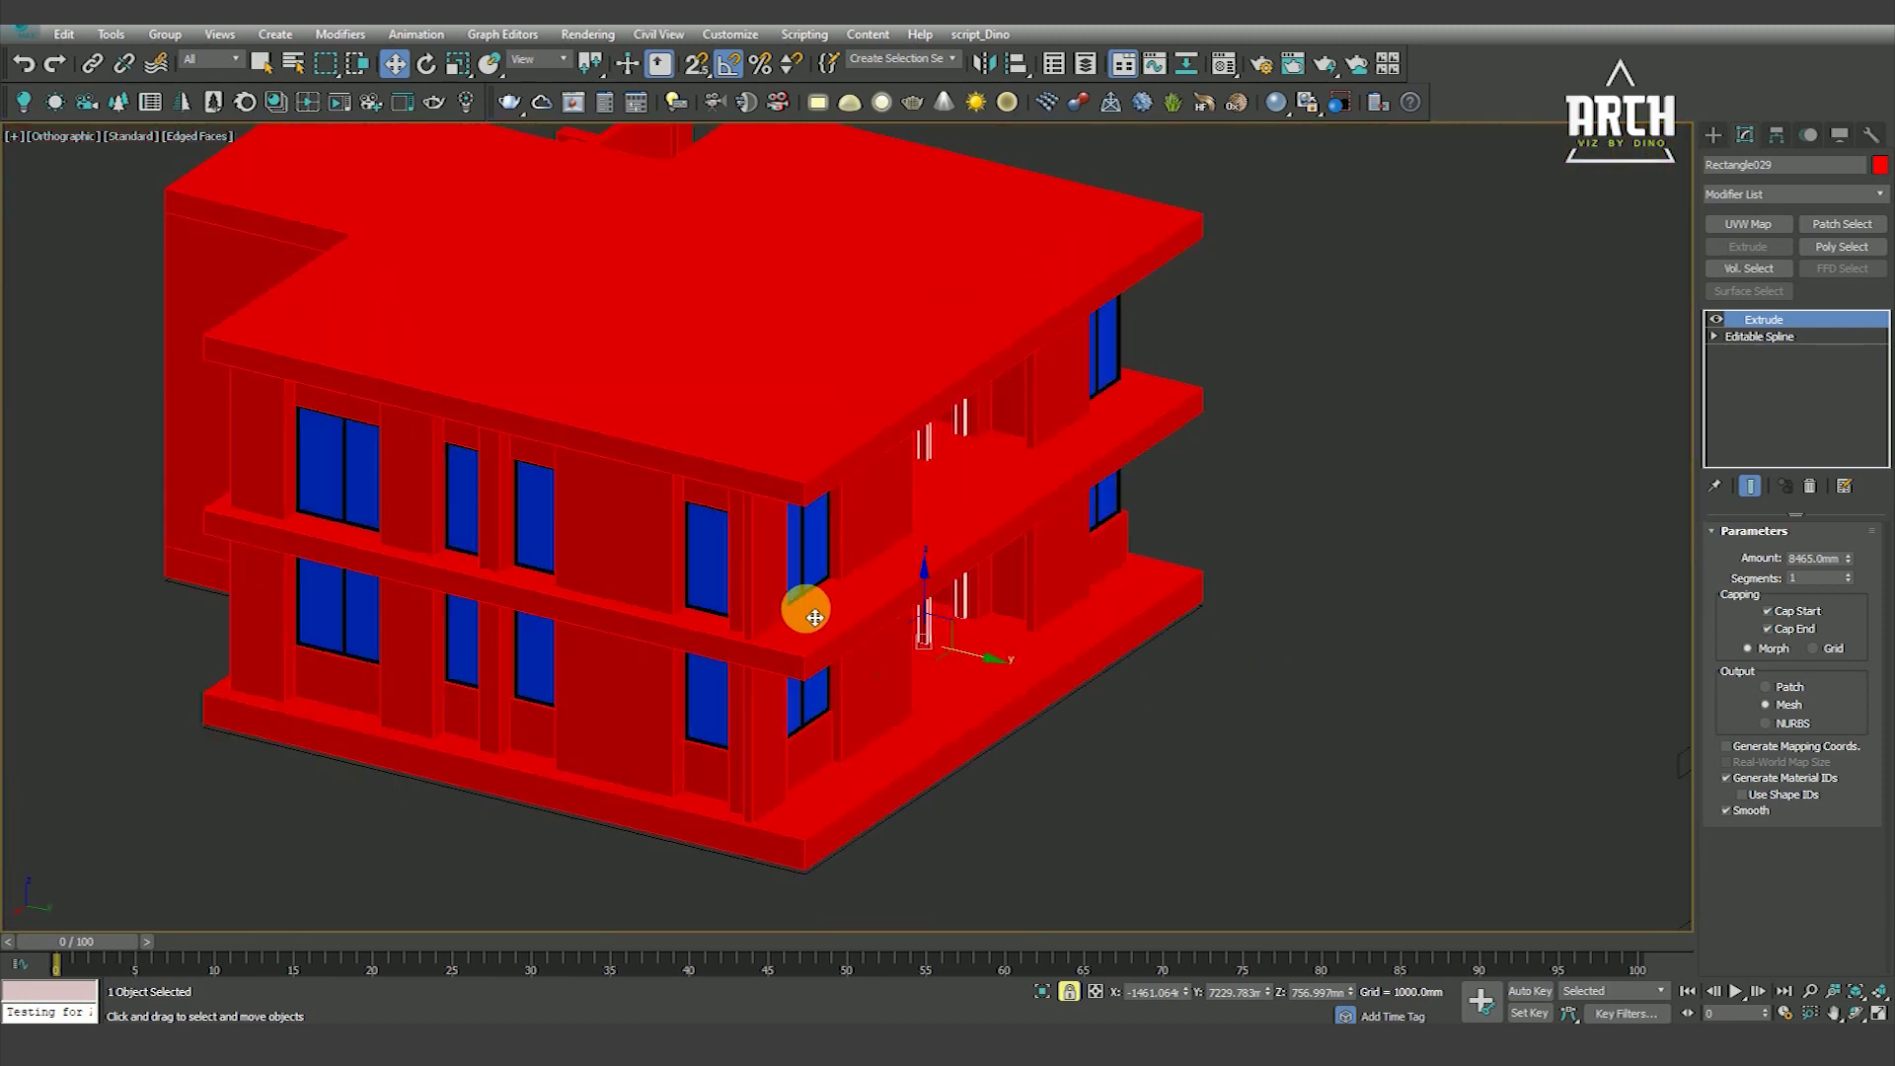
pyautogui.scroll(-2, 933, 663)
pyautogui.moveTo(933, 663)
pyautogui.keyDown('alt'); pyautogui.mouseDown(button='middle')
pyautogui.moveTo(992, 716)
pyautogui.moveTo(930, 669)
pyautogui.moveTo(782, 635)
pyautogui.moveTo(756, 721)
pyautogui.mouseUp(button='middle'); pyautogui.keyUp('alt')
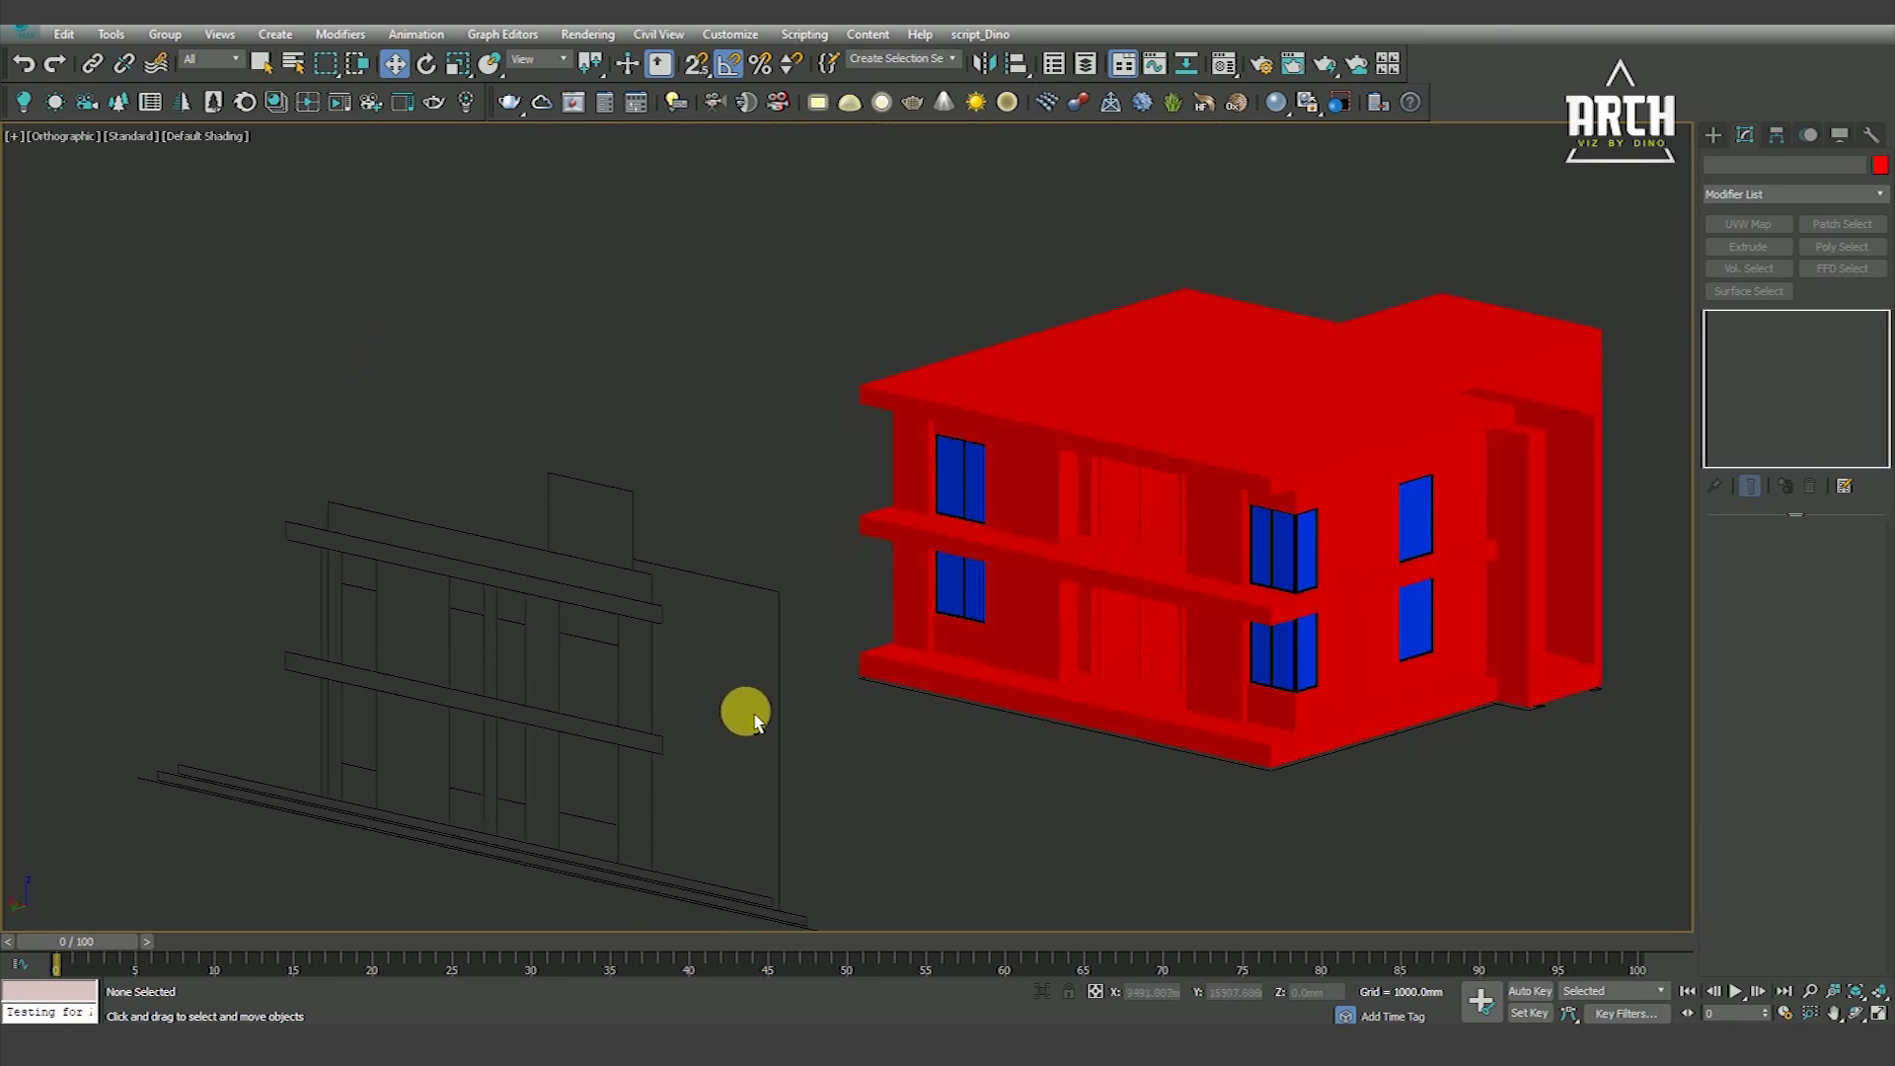
pyautogui.scroll(2, 1129, 546)
pyautogui.scroll(4, 1138, 541)
# Select the door posts and the three floor slabs, then isolate them
pyautogui.click(1144, 537)
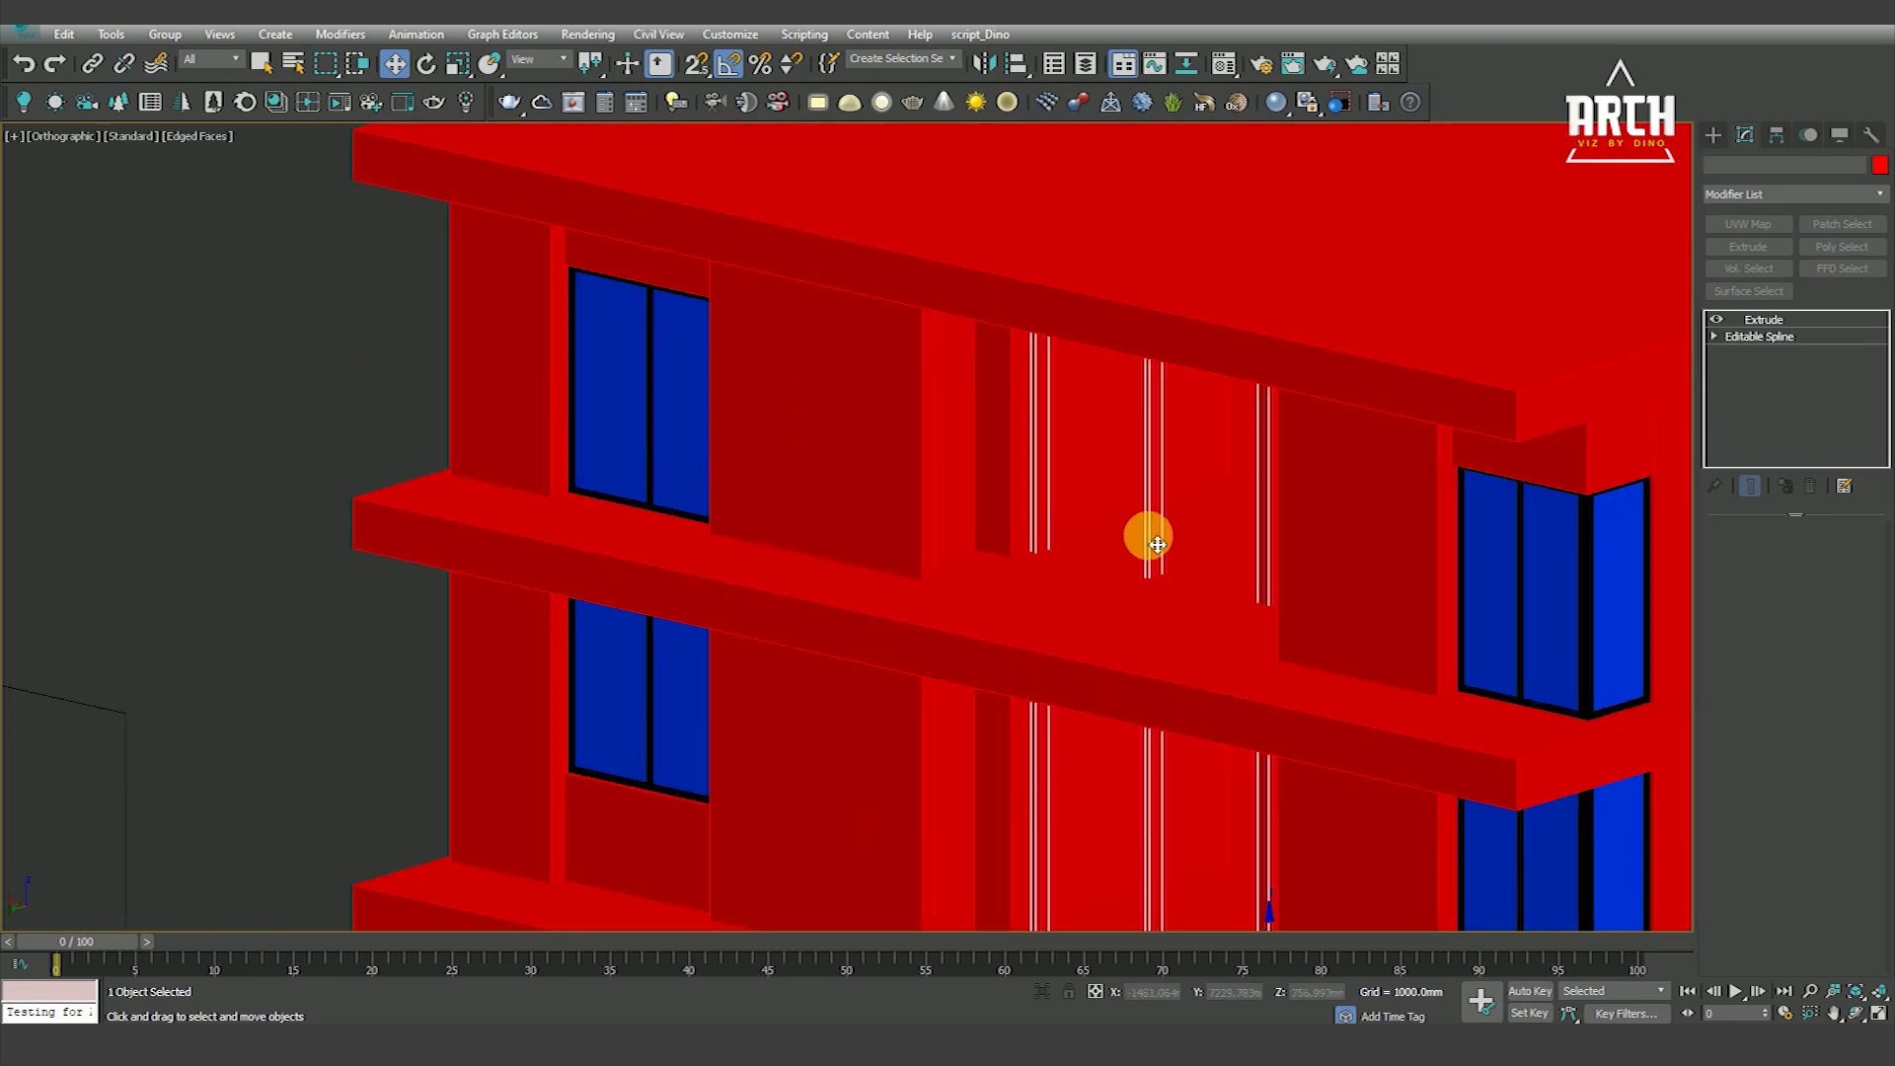
pyautogui.press('F3')
pyautogui.press('F3')
pyautogui.moveTo(965, 592)
pyautogui.keyDown('alt'); pyautogui.mouseDown(button='middle')
pyautogui.moveTo(922, 601)
pyautogui.moveTo(928, 552)
pyautogui.moveTo(1112, 566)
pyautogui.moveTo(1328, 685)
pyautogui.mouseUp(button='middle'); pyautogui.keyUp('alt')
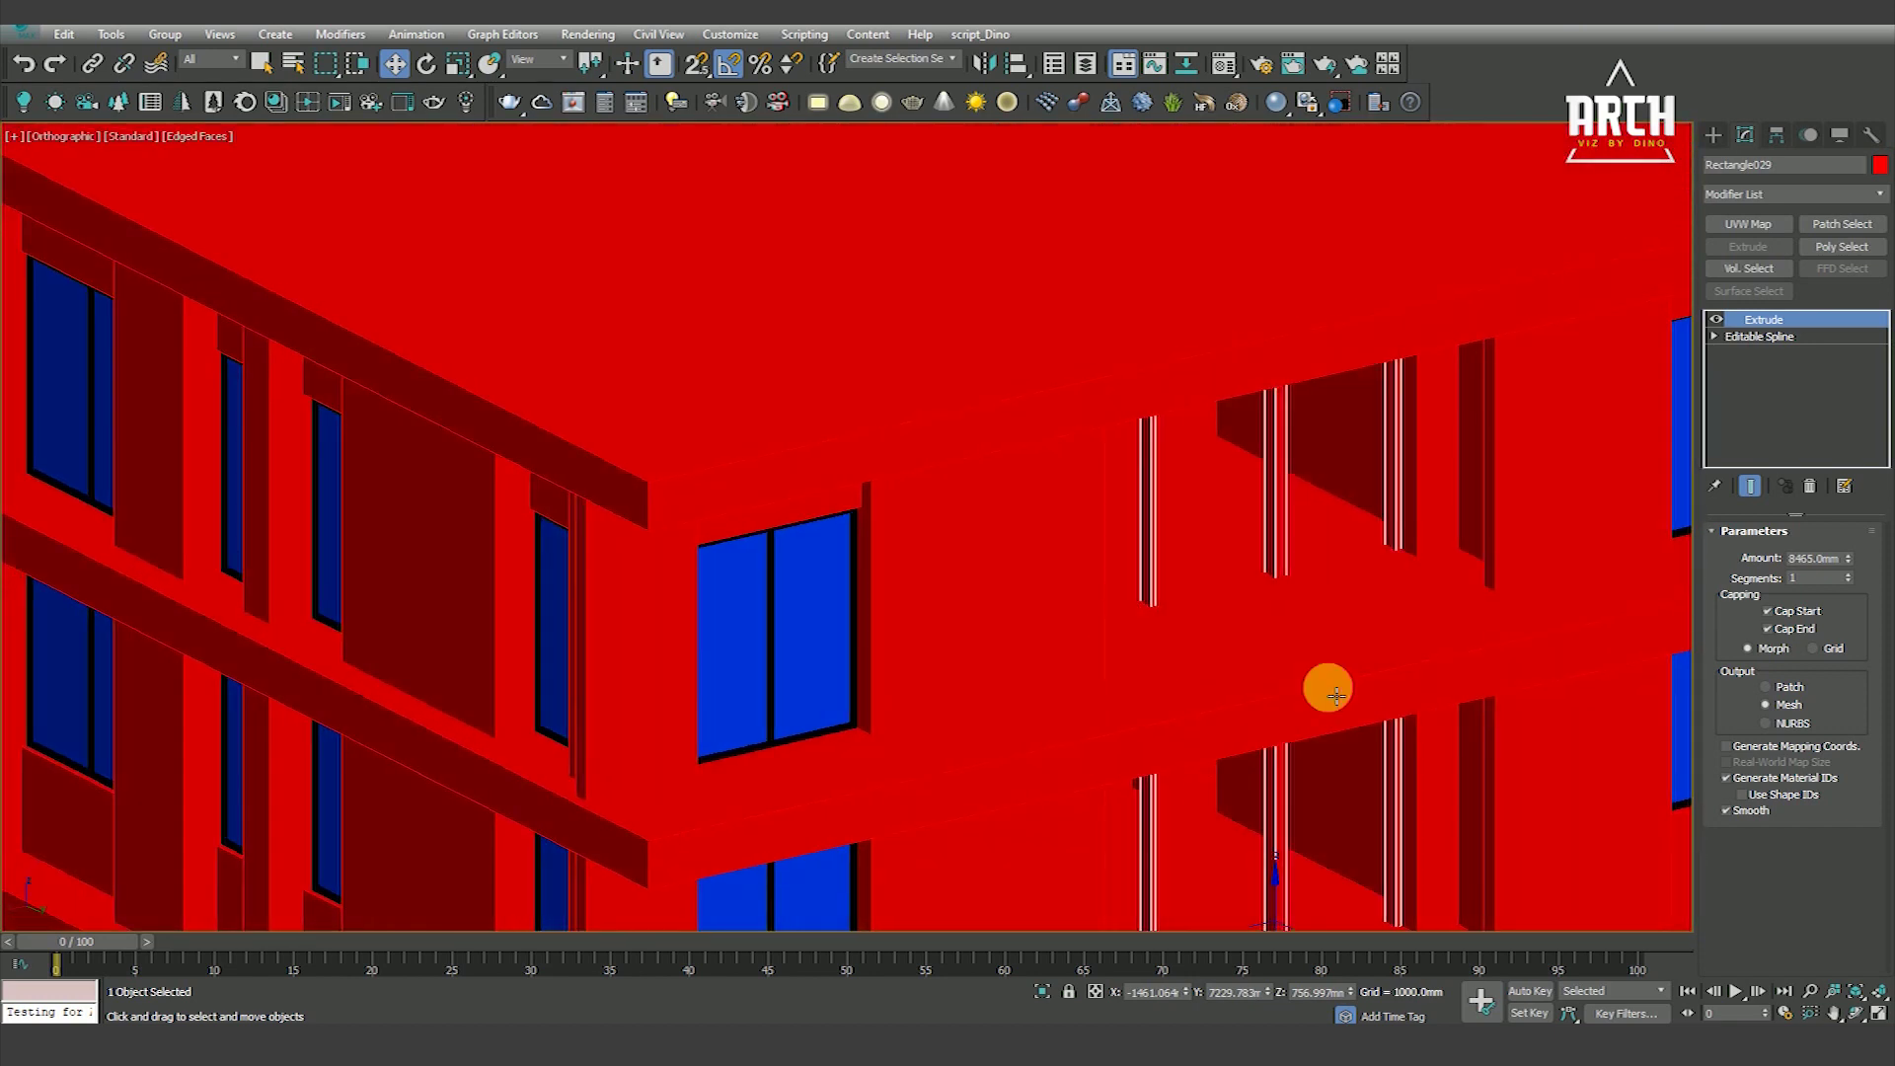
pyautogui.scroll(-4, 1060, 464)
pyautogui.keyDown('ctrl'); pyautogui.click(1071, 453); pyautogui.keyUp('ctrl')
pyautogui.keyDown('ctrl'); pyautogui.click(1092, 661); pyautogui.keyUp('ctrl')
pyautogui.moveTo(1065, 655)
pyautogui.keyDown('alt'); pyautogui.mouseDown(button='middle')
pyautogui.moveTo(1027, 665)
pyautogui.moveTo(1061, 669)
pyautogui.mouseUp(button='middle'); pyautogui.keyUp('alt')
pyautogui.keyDown('ctrl'); pyautogui.click(972, 345); pyautogui.keyUp('ctrl')
pyautogui.moveTo(972, 344)
pyautogui.keyDown('alt'); pyautogui.mouseDown(button='middle')
pyautogui.moveTo(998, 381)
pyautogui.moveTo(1019, 338)
pyautogui.moveTo(1057, 329)
pyautogui.moveTo(1039, 356)
pyautogui.moveTo(875, 364)
pyautogui.moveTo(897, 326)
pyautogui.moveTo(915, 405)
pyautogui.moveTo(875, 360)
pyautogui.moveTo(905, 372)
pyautogui.moveTo(880, 384)
pyautogui.moveTo(888, 346)
pyautogui.moveTo(875, 630)
pyautogui.mouseUp(button='middle'); pyautogui.keyUp('alt')
pyautogui.hotkey('alt', 'q')
# Select the four vertical door posts plus a window frame and isolate those five objects
pyautogui.scroll(-3, 906, 663)
pyautogui.click(1082, 841)
pyautogui.press('F3')
pyautogui.scroll(-5, 918, 586)
pyautogui.moveTo(500, 799); pyautogui.dragTo(1134, 268)
pyautogui.click(1041, 991)
pyautogui.scroll(2, 1049, 664)
pyautogui.keyDown('alt'); pyautogui.moveTo(1049, 664); pyautogui.dragTo(1019, 668, button='middle'); pyautogui.keyUp('alt')
pyautogui.press('F3')
pyautogui.scroll(5, 1029, 534)
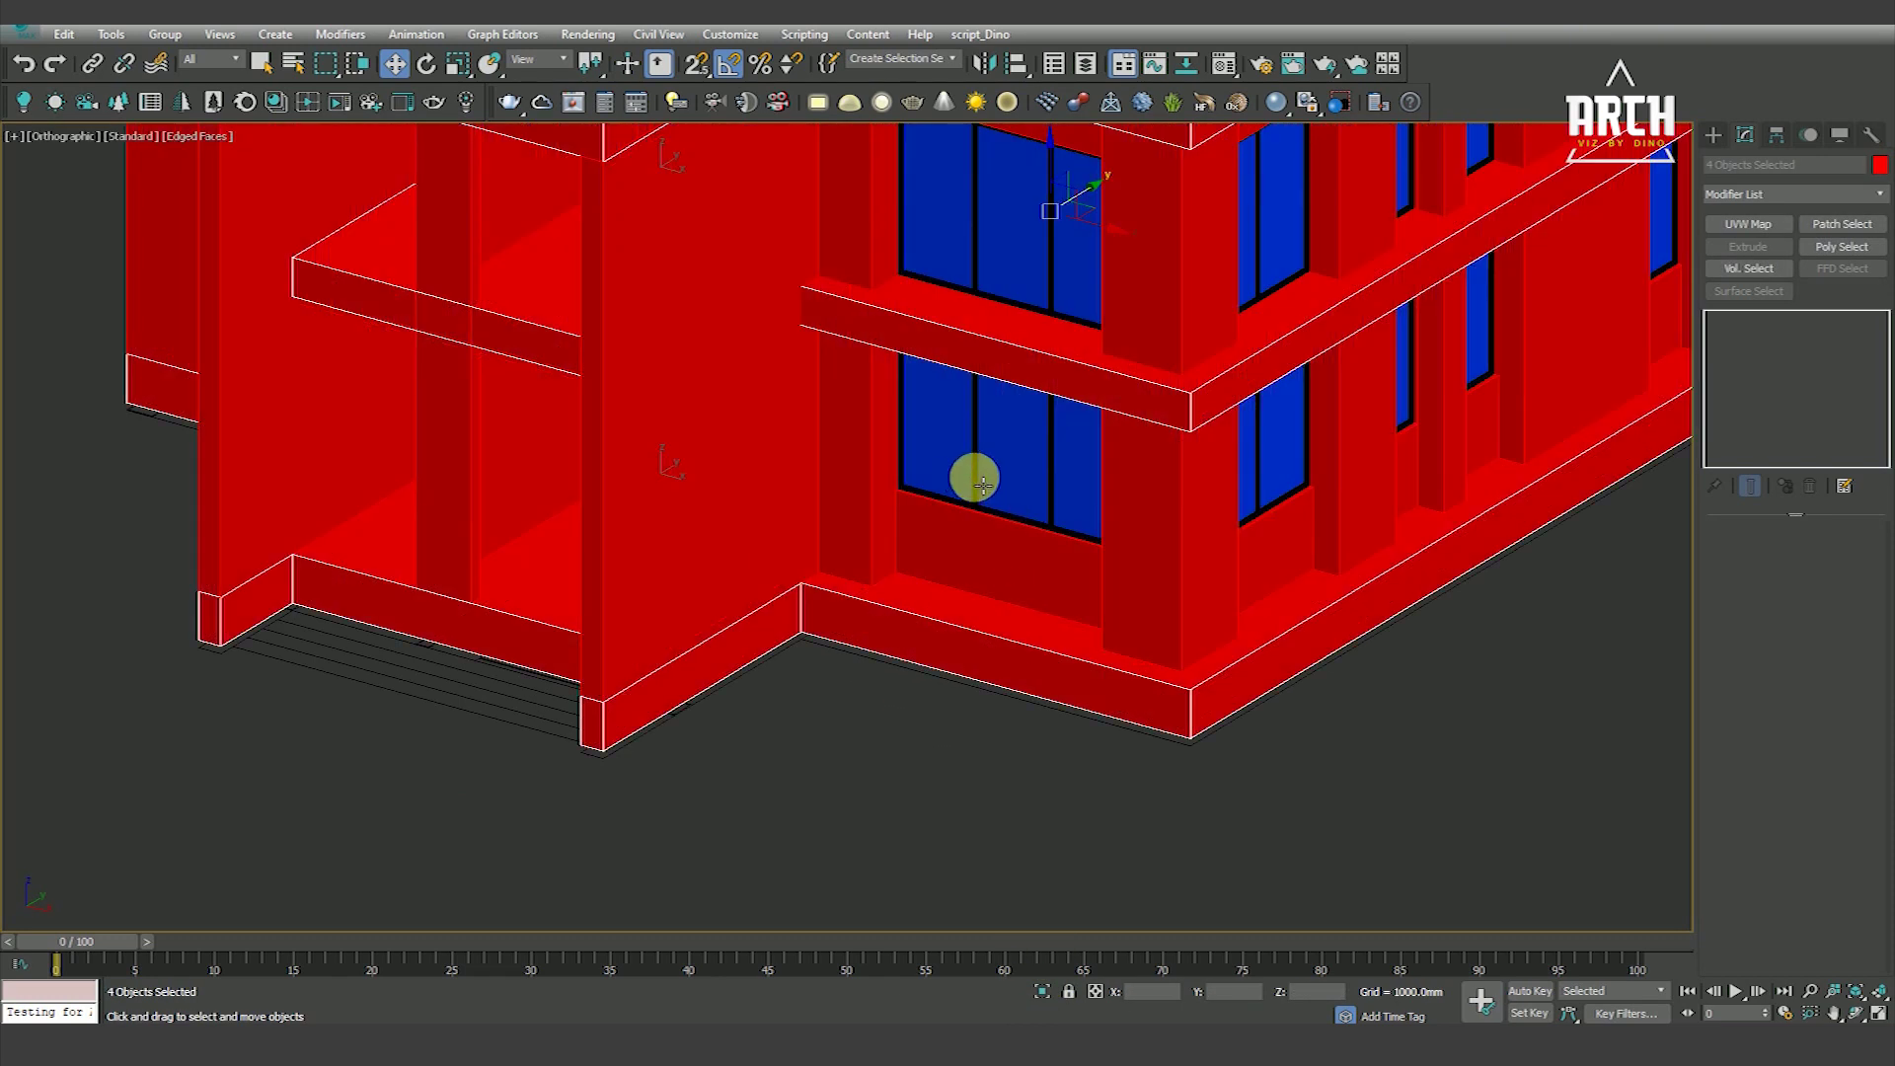
pyautogui.press('F3')
pyautogui.keyDown('ctrl'); pyautogui.click(985, 485); pyautogui.keyUp('ctrl')
pyautogui.hotkey('alt', 'q')
# Select the swept window frame in the Top view and drag a copy upward
pyautogui.click(908, 723)
pyautogui.click(926, 699)
pyautogui.press('f')
pyautogui.press('t')
pyautogui.keyDown('shift'); pyautogui.moveTo(1061, 761); pyautogui.dragTo(921, 486); pyautogui.keyUp('shift')
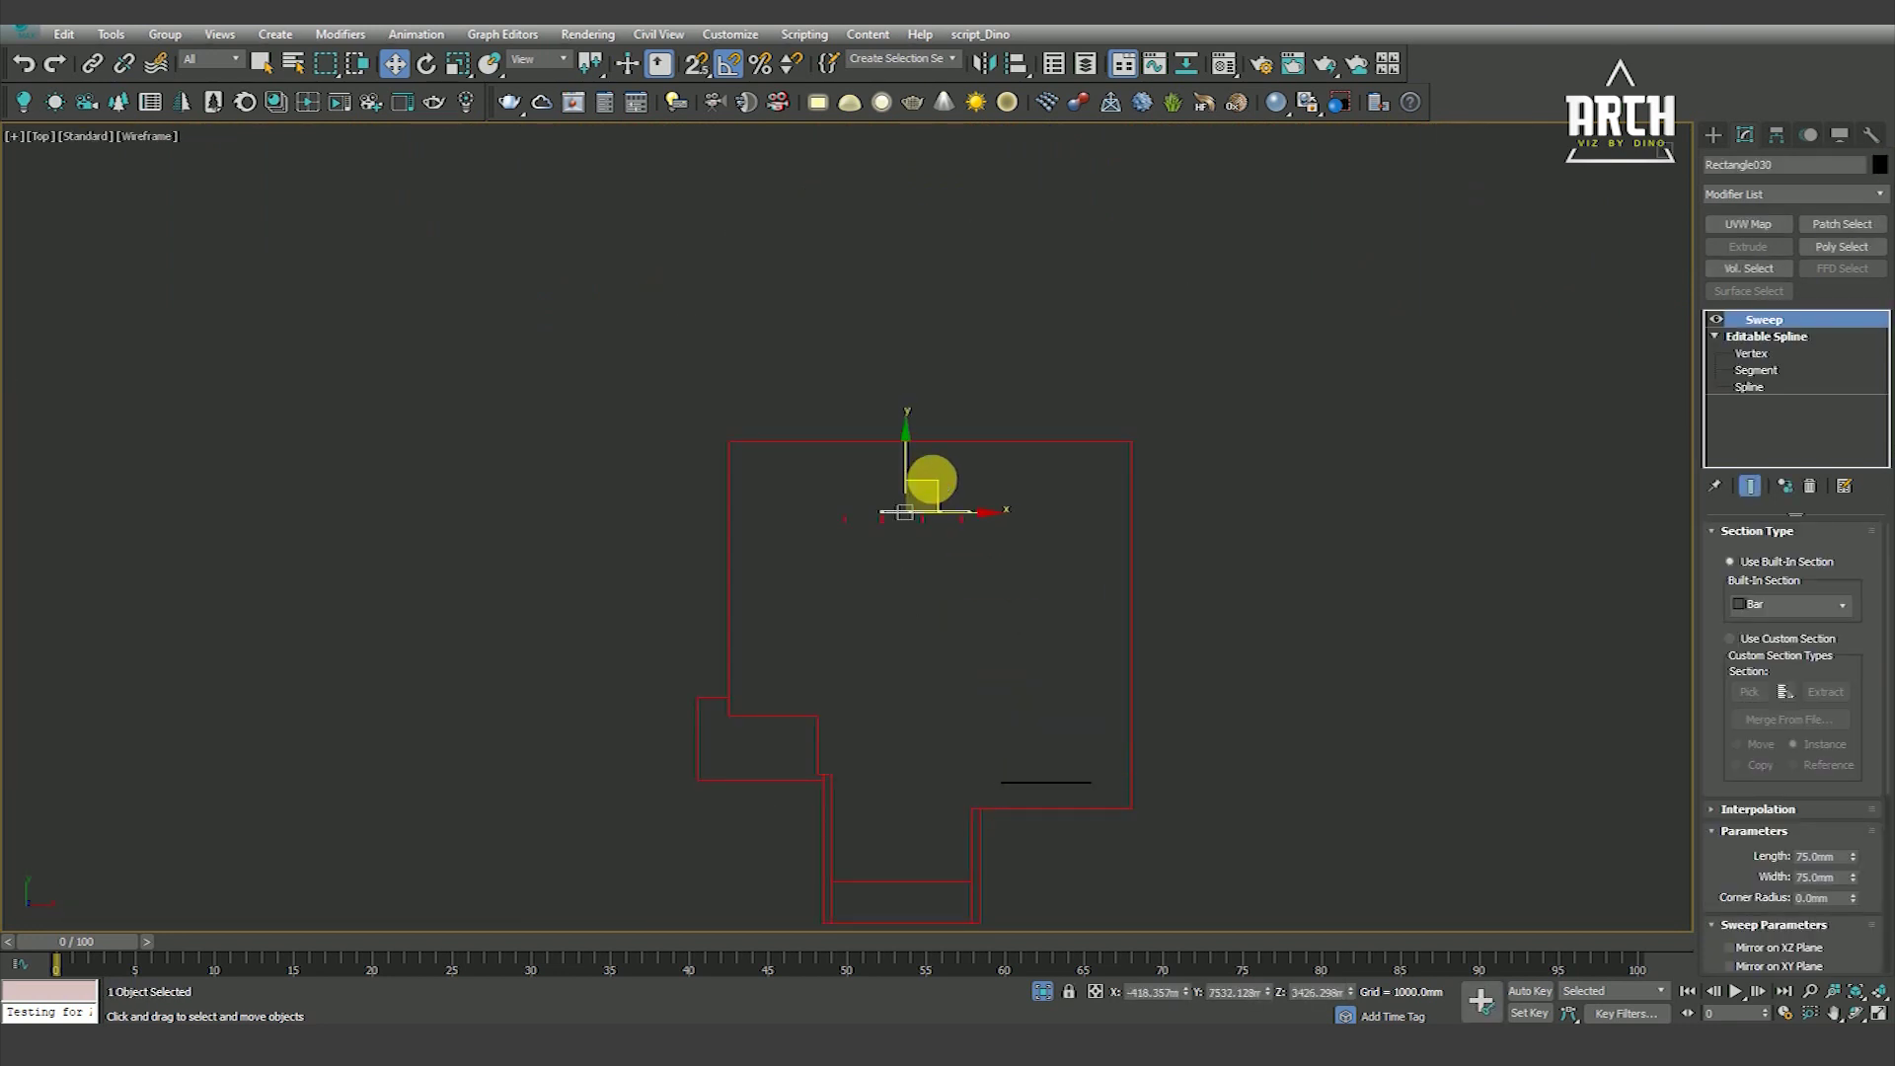
# Confirm the instanced copy of the window frame and snap it into position
pyautogui.press('Return')
pyautogui.moveTo(879, 512)
pyautogui.mouseDown()
pyautogui.moveTo(536, 526)
pyautogui.moveTo(578, 472)
pyautogui.mouseUp()
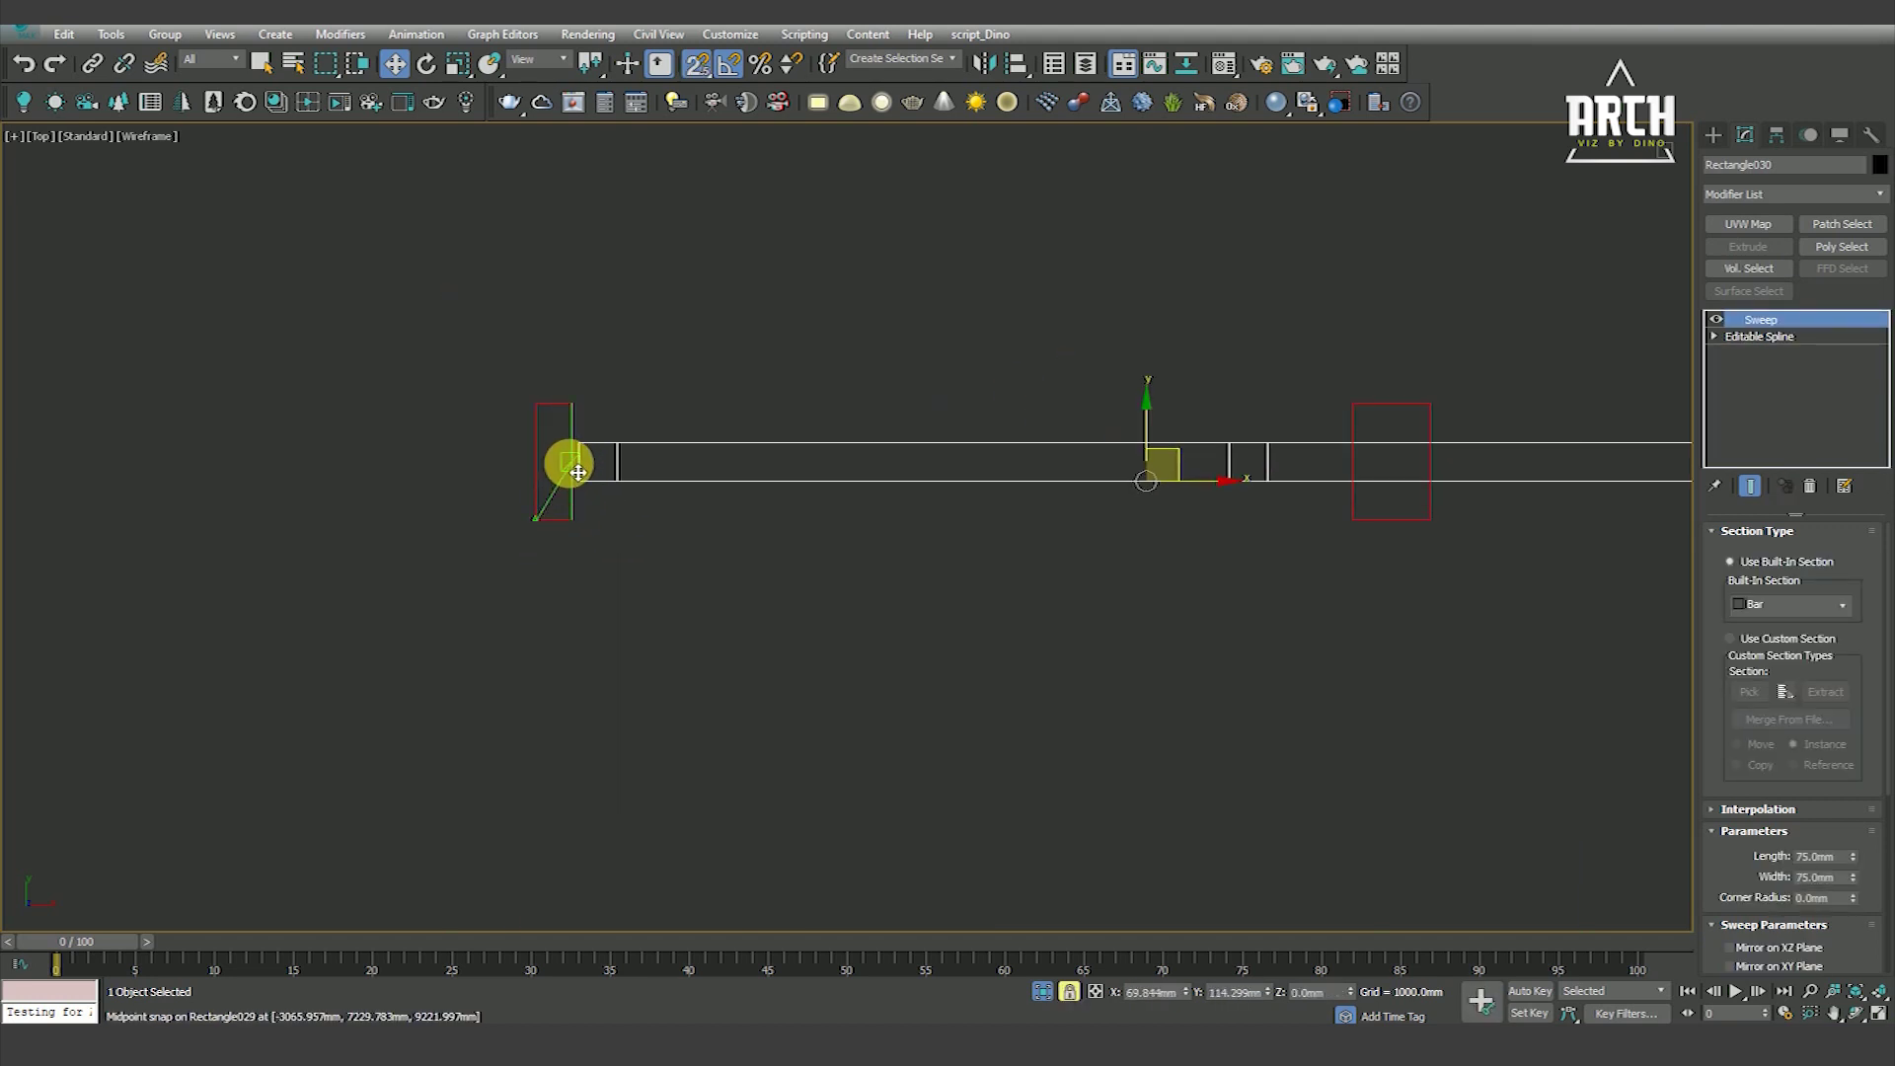
pyautogui.scroll(-3, 838, 482)
pyautogui.scroll(-2, 847, 538)
# Zoom to the copied frame and select it in the Front view
pyautogui.click(796, 453)
pyautogui.moveTo(795, 452); pyautogui.dragTo(862, 347)
pyautogui.press('z')
pyautogui.click(1283, 592)
pyautogui.press('f')
pyautogui.click(972, 567)
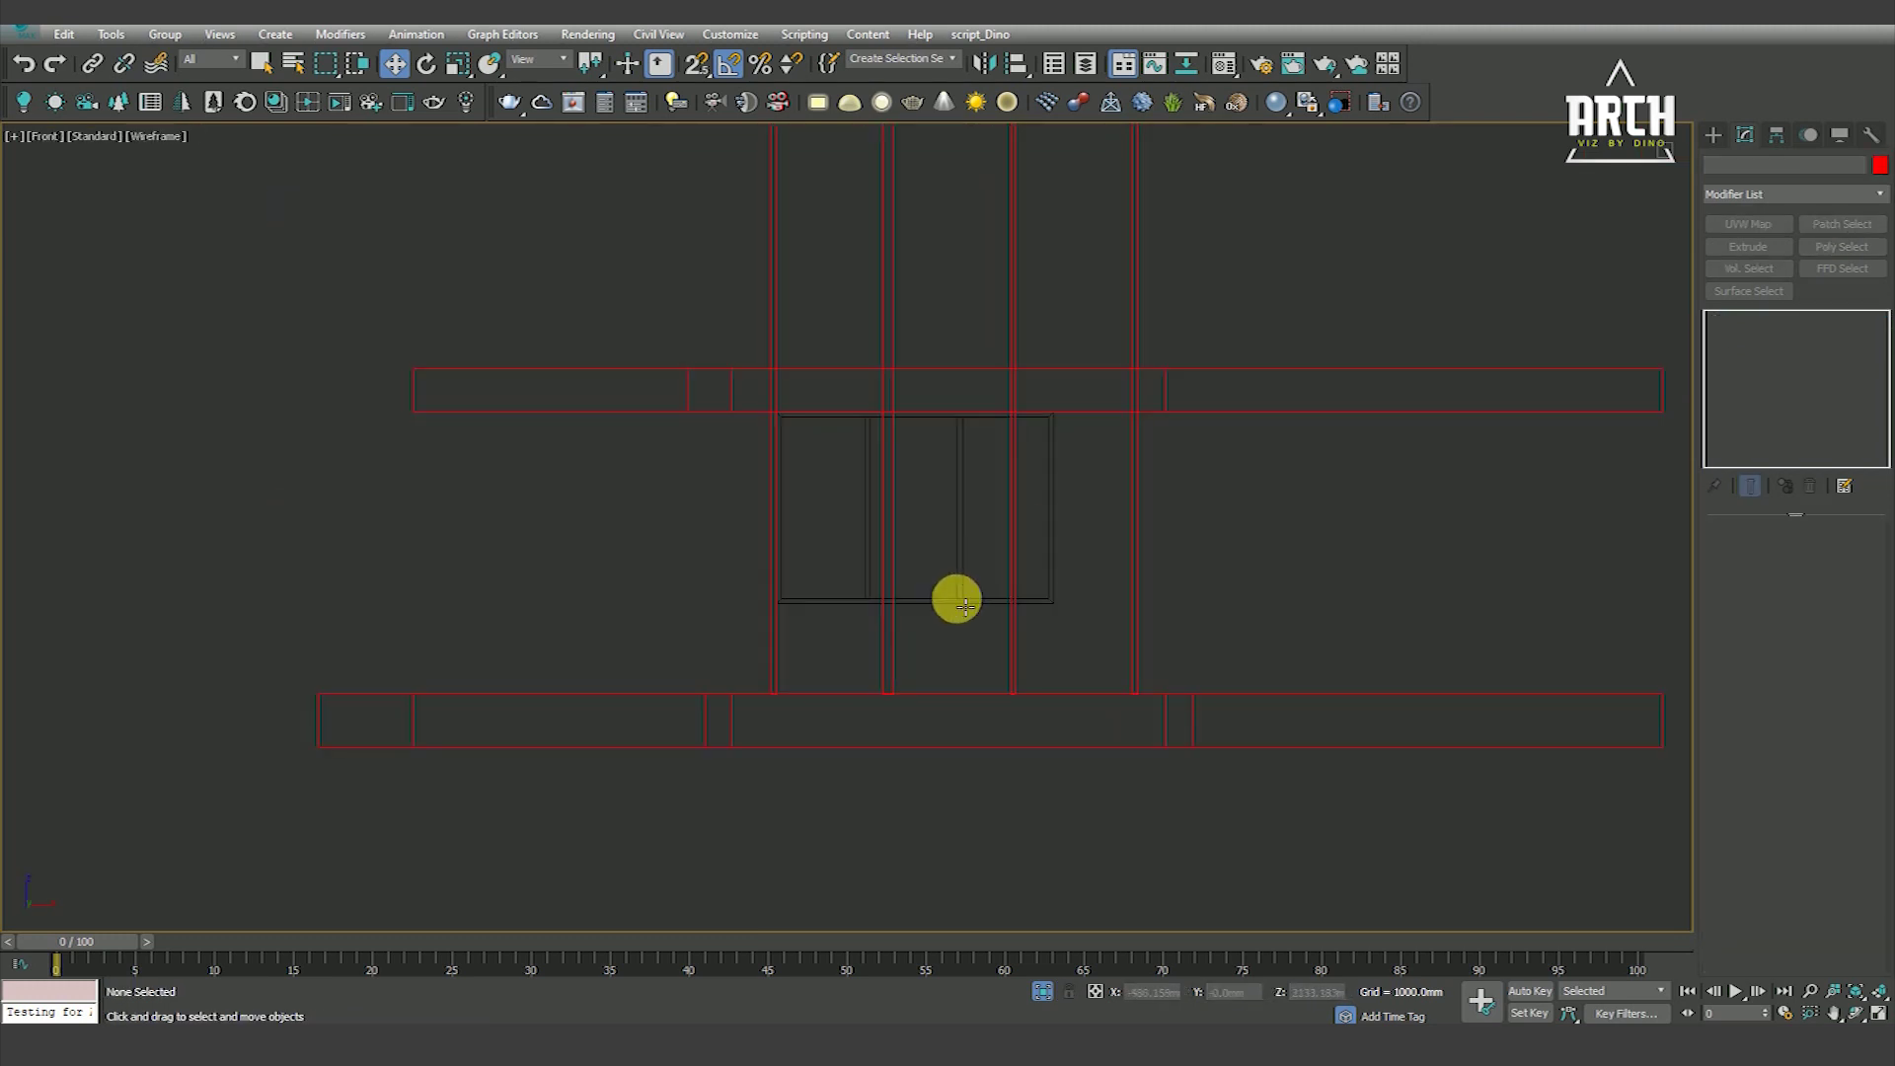
# Snap the copied frame's selected vertices down to the lower corner
pyautogui.click(1751, 353)
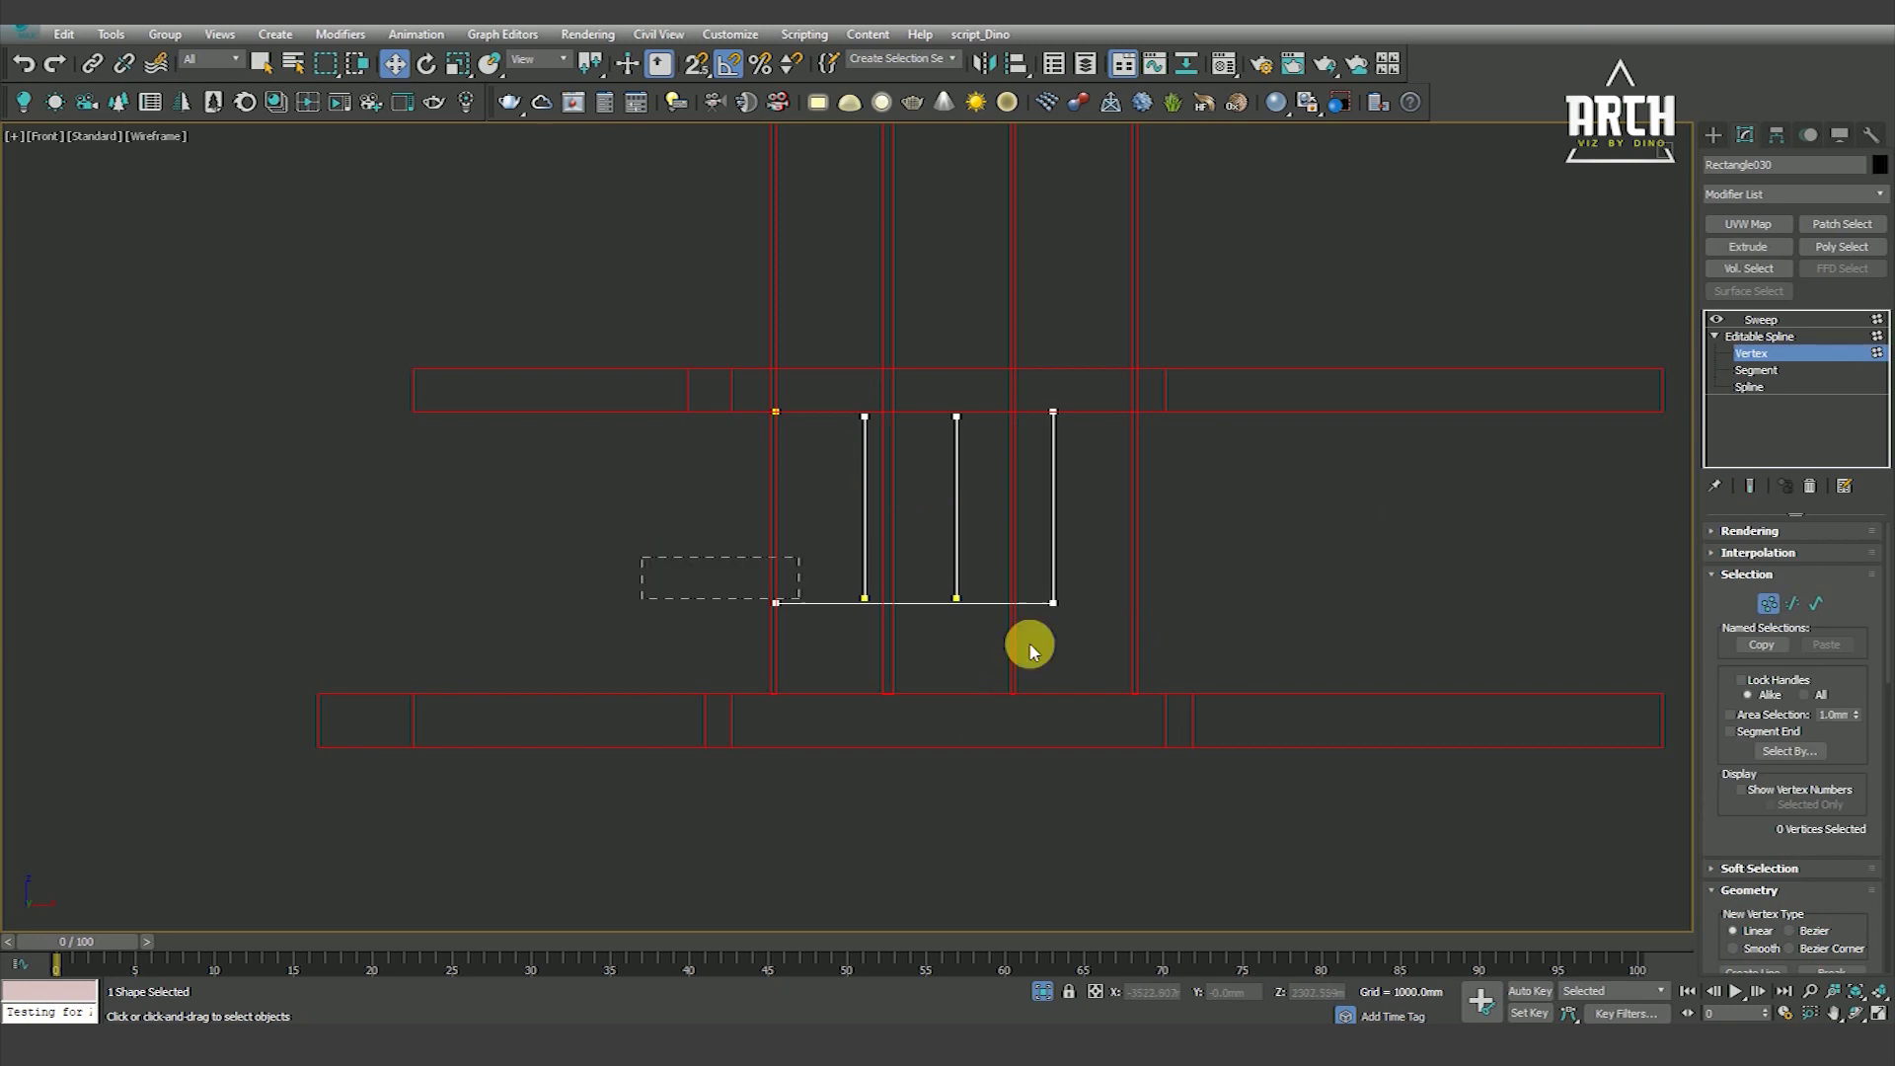
pyautogui.press('s')
pyautogui.scroll(5, 770, 677)
pyautogui.moveTo(783, 642); pyautogui.dragTo(790, 711)
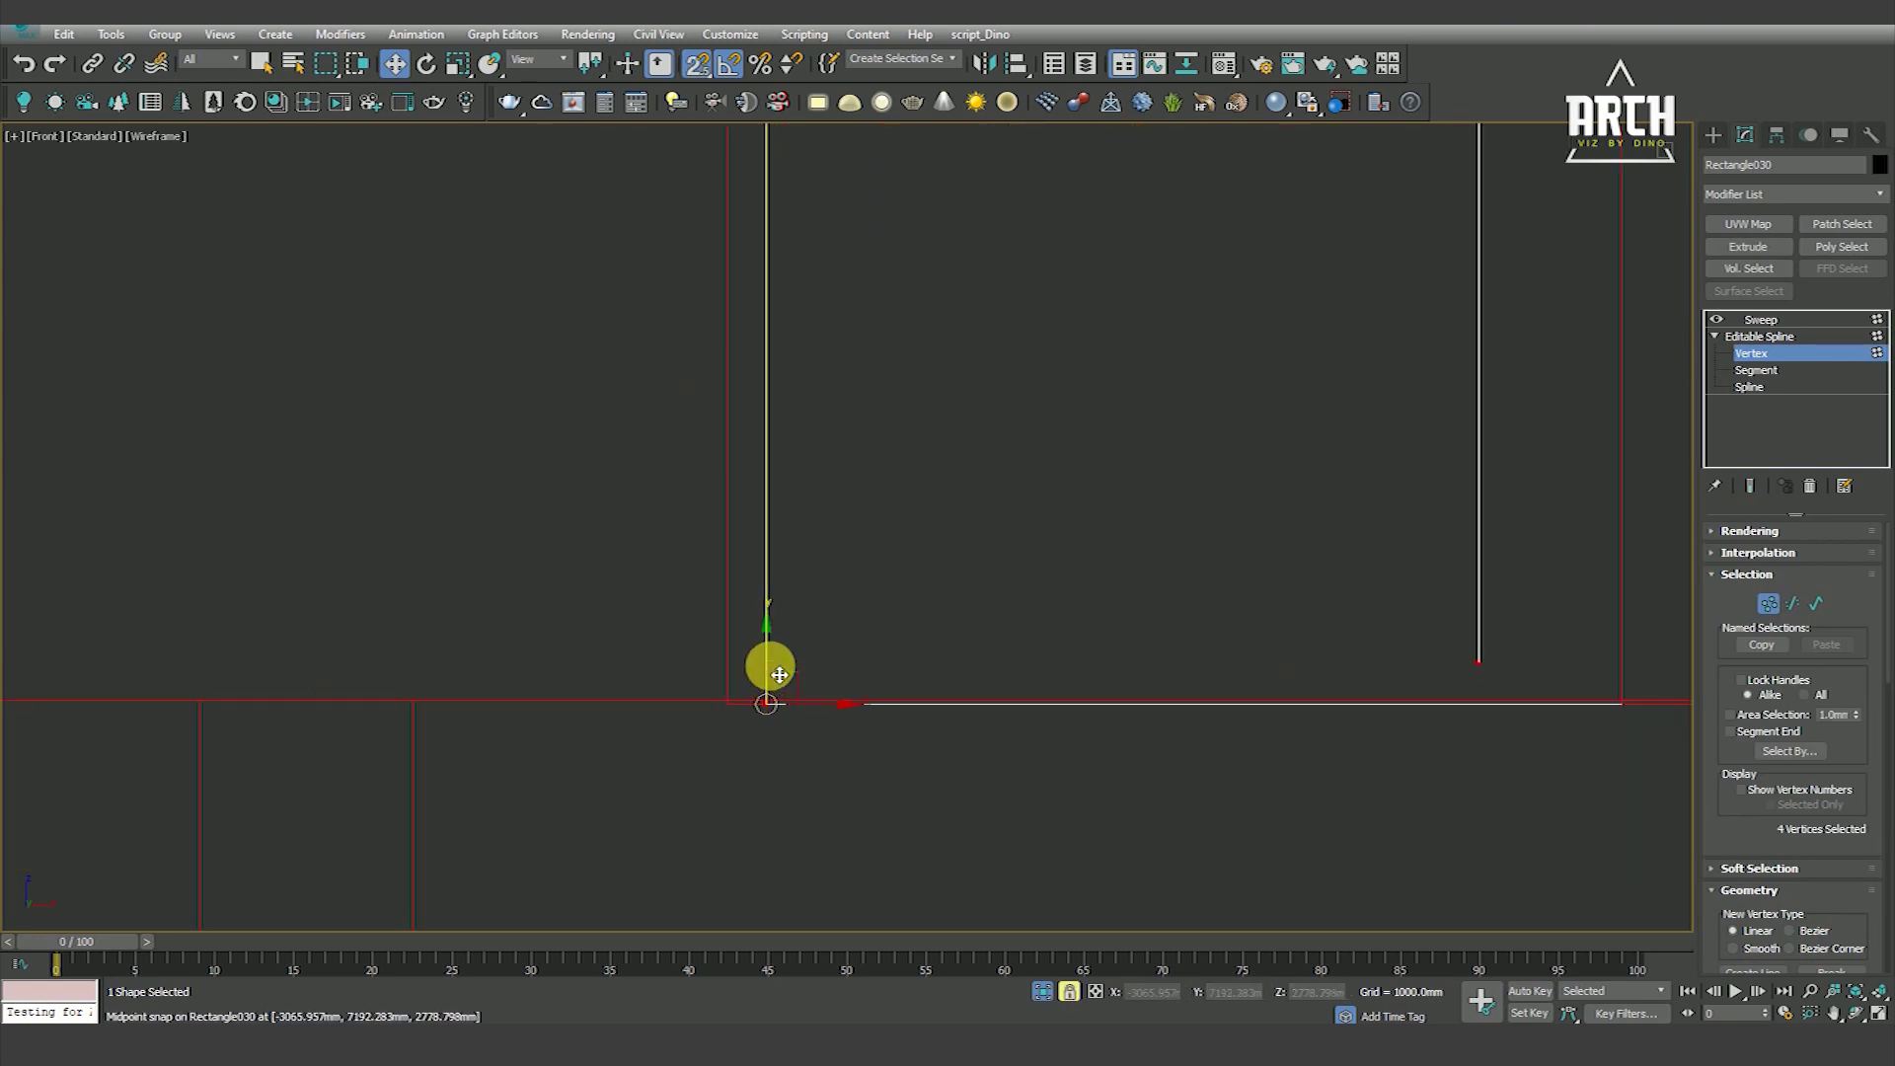
pyautogui.scroll(-4, 614, 698)
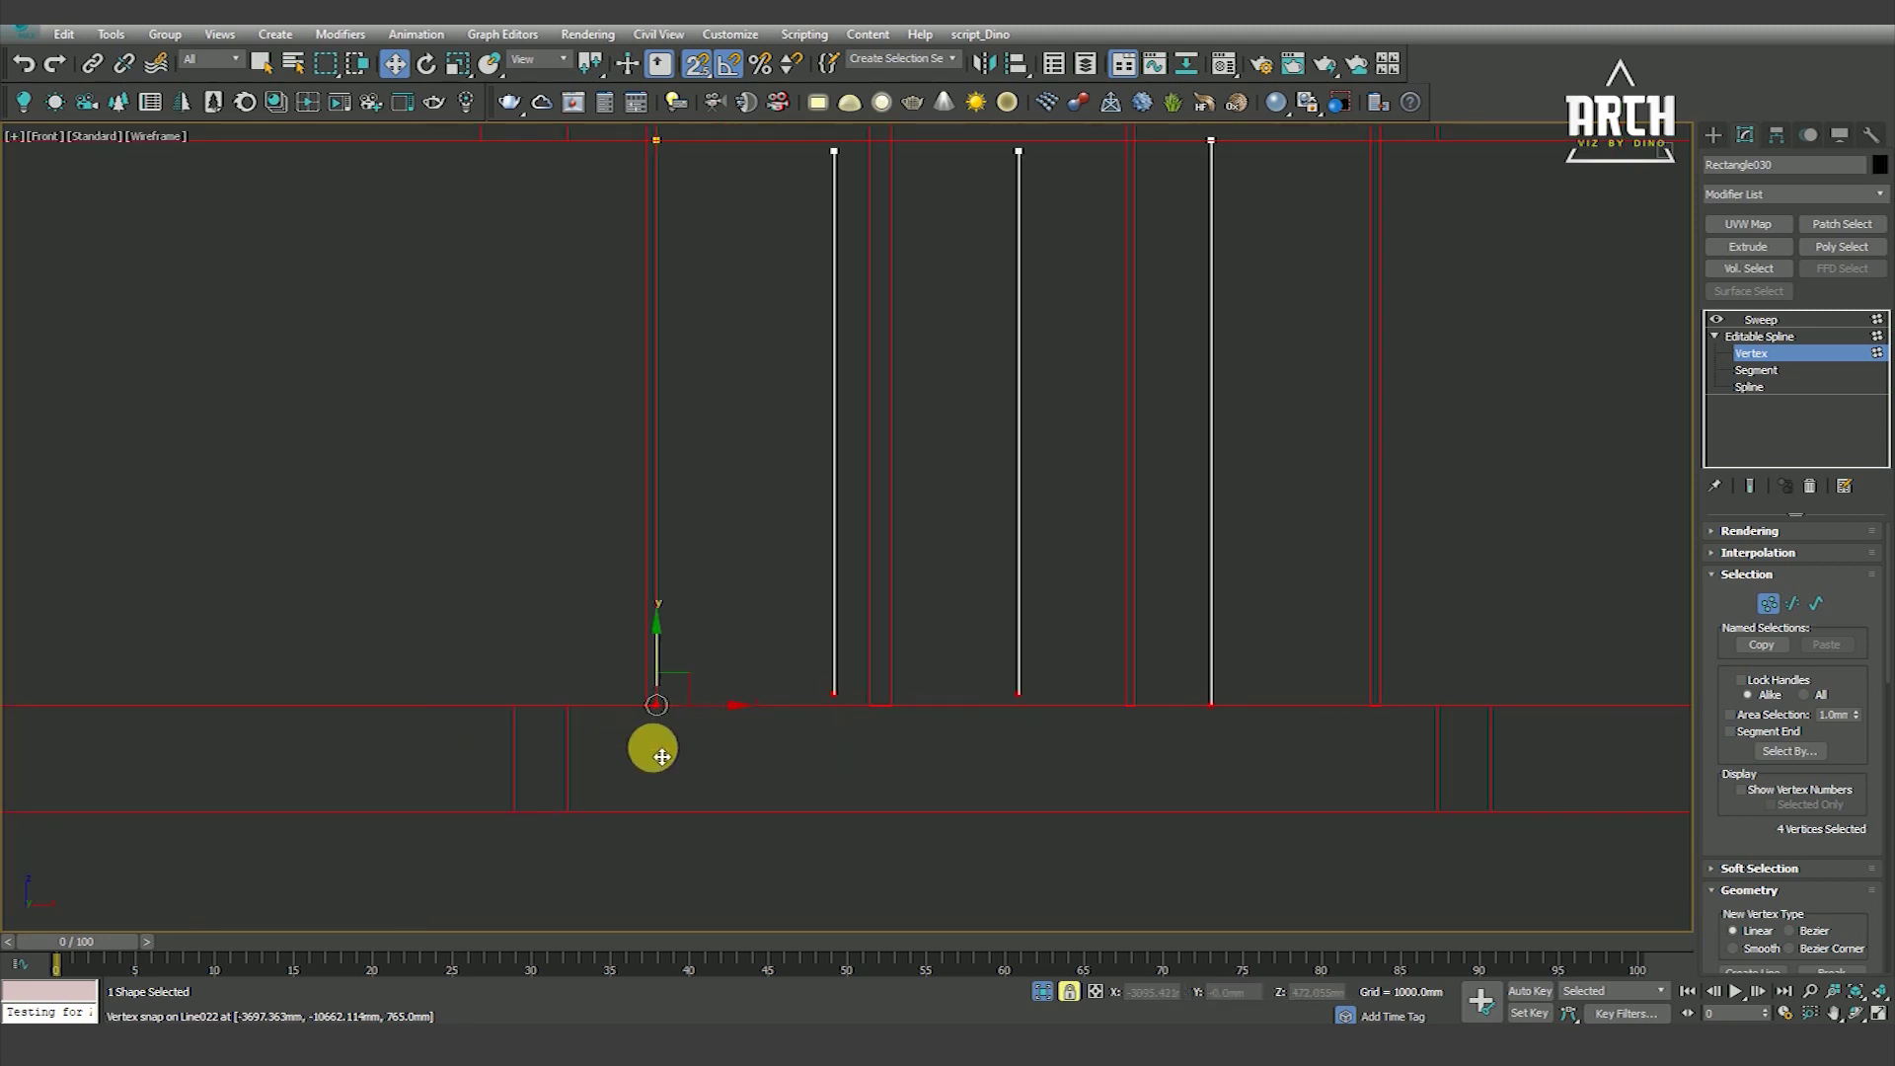
pyautogui.scroll(-2, 643, 756)
# Delete the two inner vertical segments and move the divider left to close one rectangle
pyautogui.click(1756, 370)
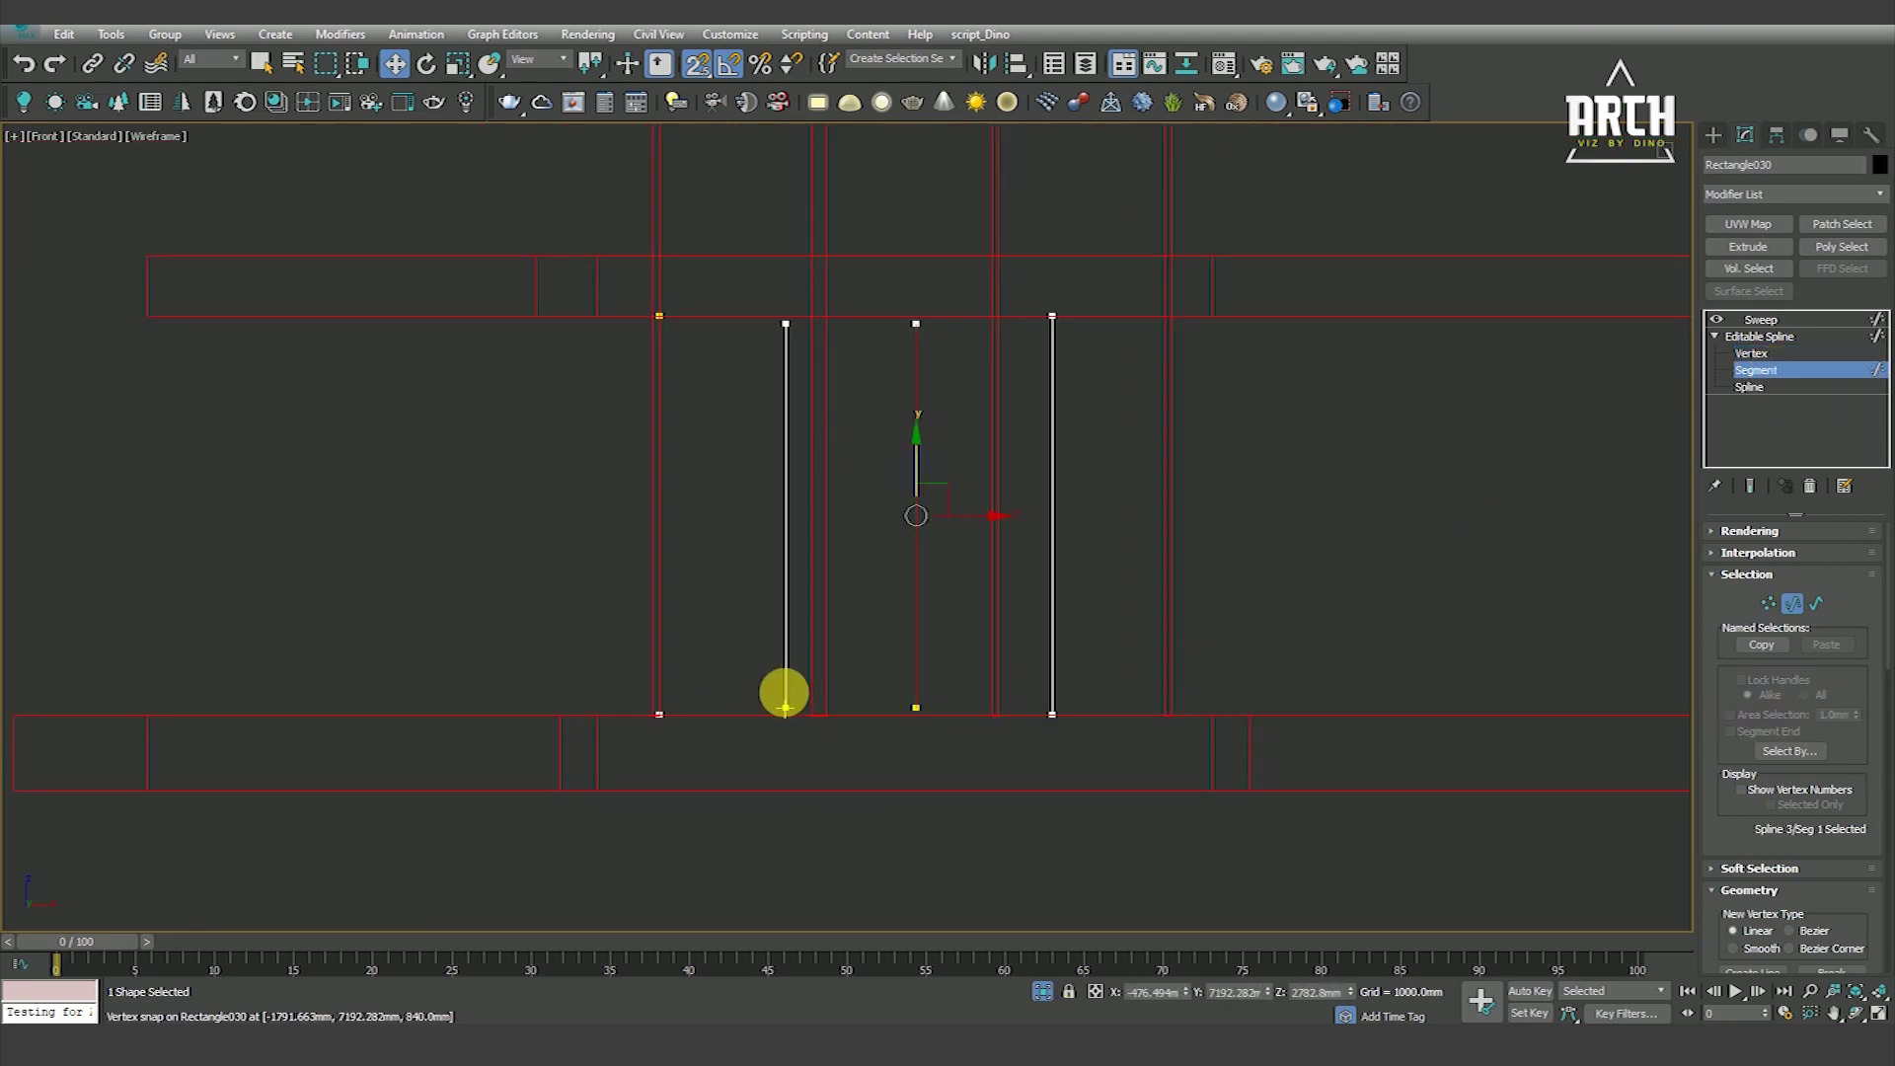
pyautogui.moveTo(909, 612); pyautogui.dragTo(910, 611)
pyautogui.press('Delete')
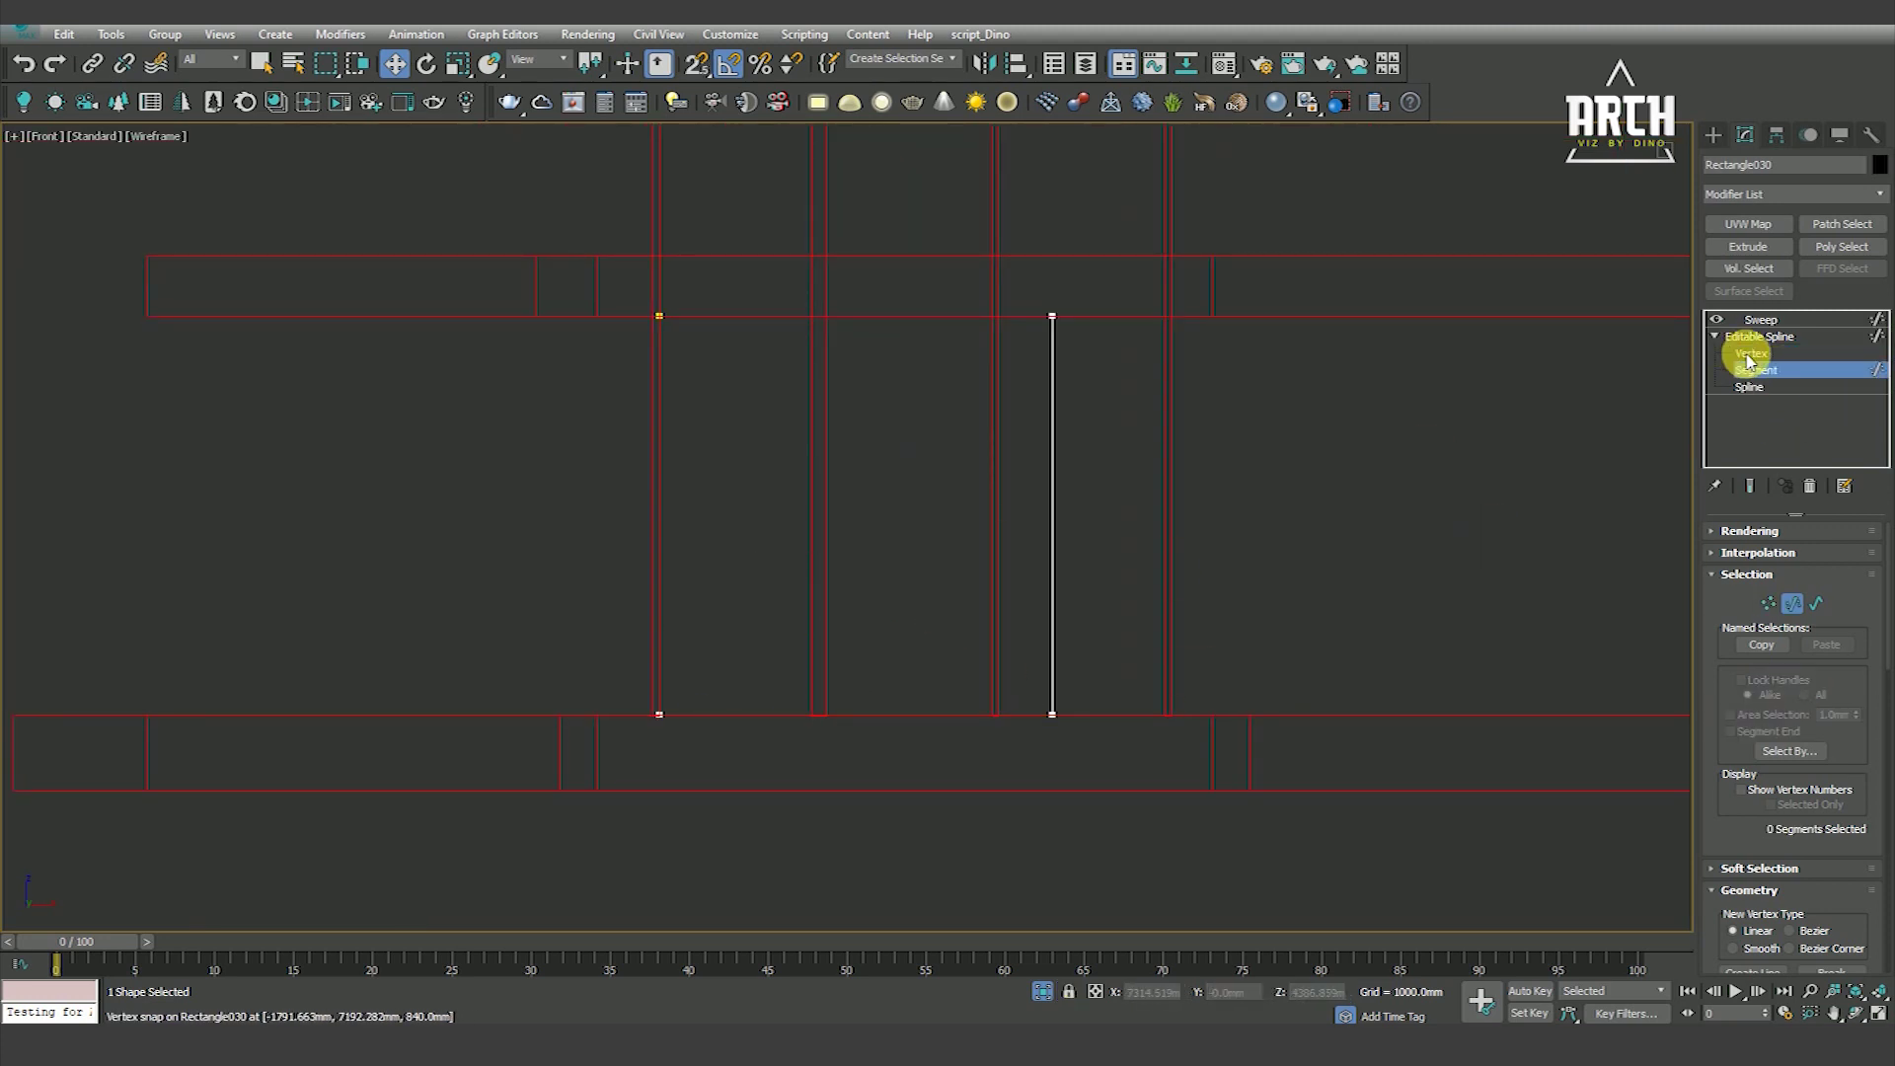
pyautogui.click(1751, 354)
pyautogui.moveTo(998, 296); pyautogui.dragTo(1096, 750)
pyautogui.moveTo(1052, 316); pyautogui.dragTo(819, 735)
# Select the rectangular frame spline at spline level with the final swept result shown
pyautogui.click(1761, 319)
pyautogui.click(1749, 387)
pyautogui.click(1749, 485)
pyautogui.click(805, 533)
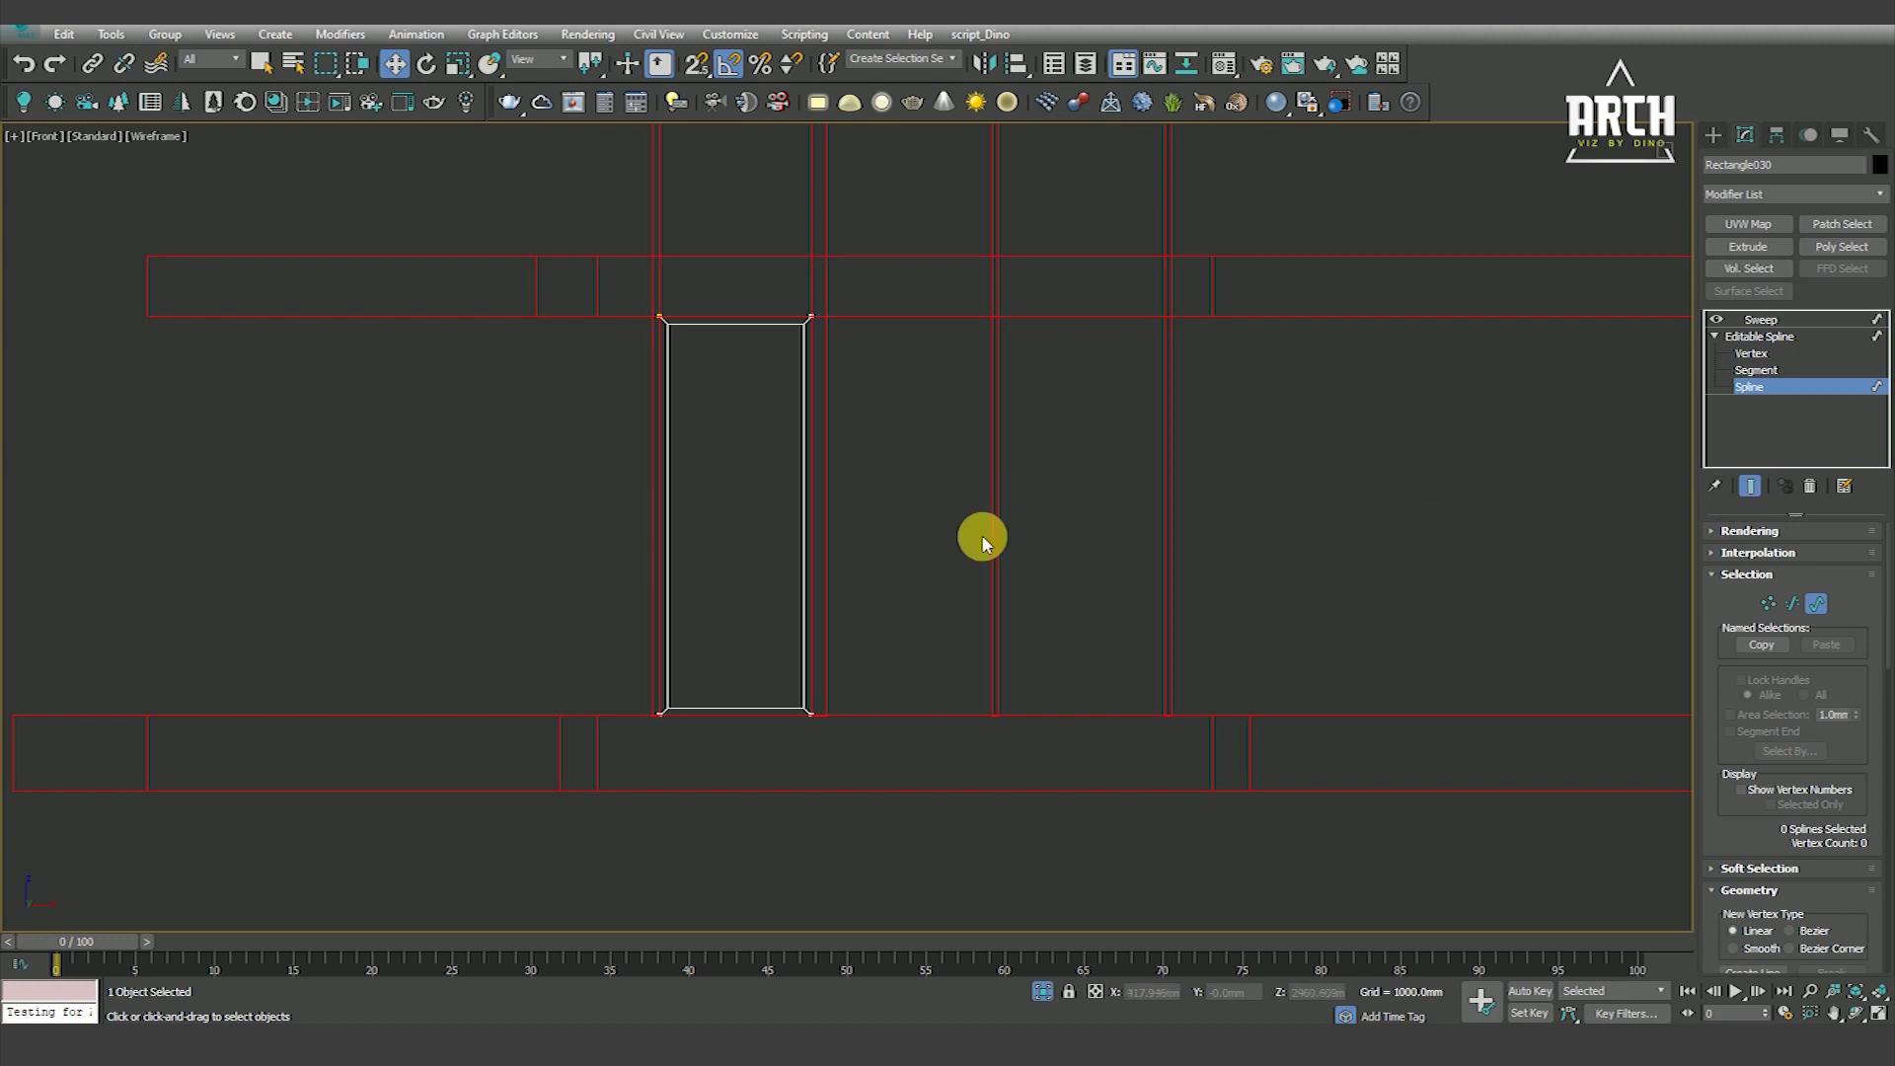
# Shift-copy the door rectangle spline and snap the copy beside the first one
pyautogui.keyDown('shift'); pyautogui.moveTo(809, 526); pyautogui.dragTo(858, 648); pyautogui.keyUp('shift')
pyautogui.scroll(3, 858, 648)
pyautogui.press('s')
pyautogui.moveTo(773, 766); pyautogui.dragTo(831, 738)
pyautogui.scroll(-3, 831, 738)
pyautogui.press('s')
# Widen the second rectangle by moving its right-edge vertices to meet the divider post
pyautogui.press('1')
pyautogui.moveTo(783, 435); pyautogui.dragTo(792, 413, button='middle')
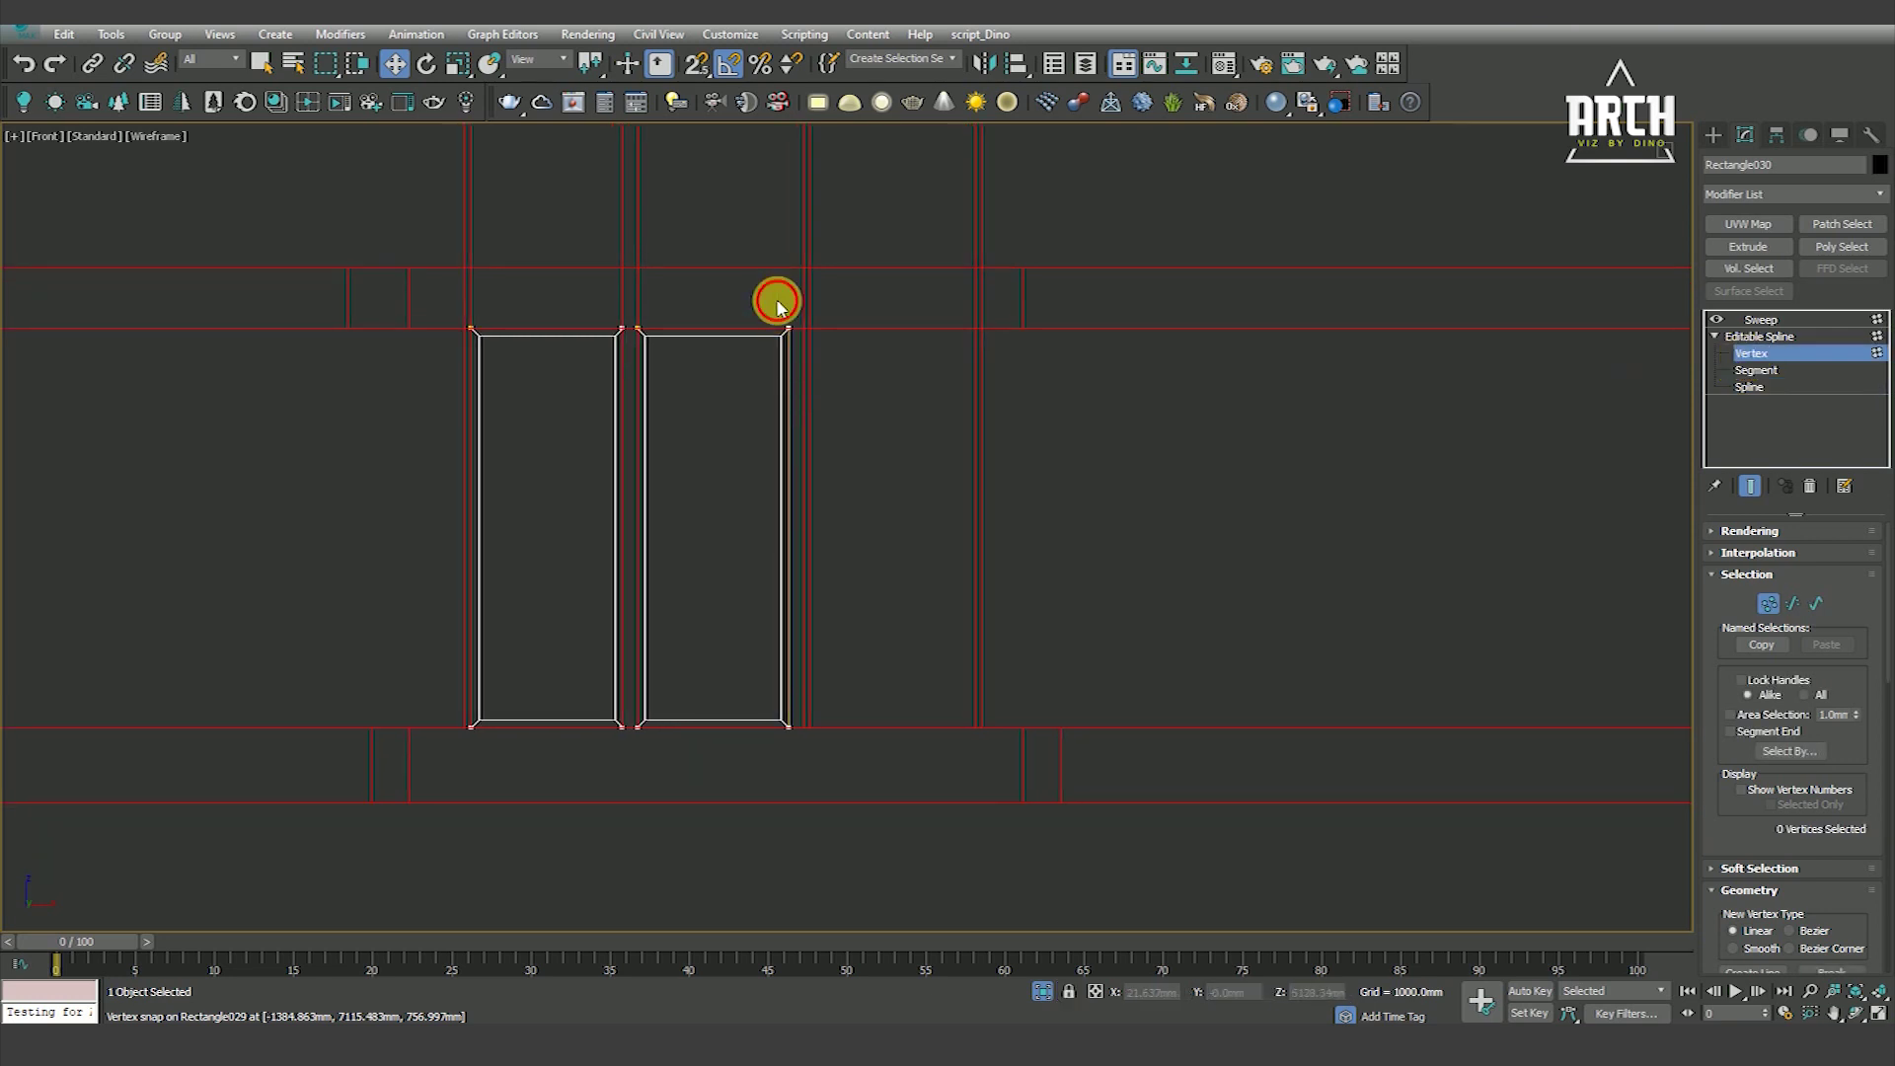
pyautogui.moveTo(747, 265); pyautogui.dragTo(853, 841)
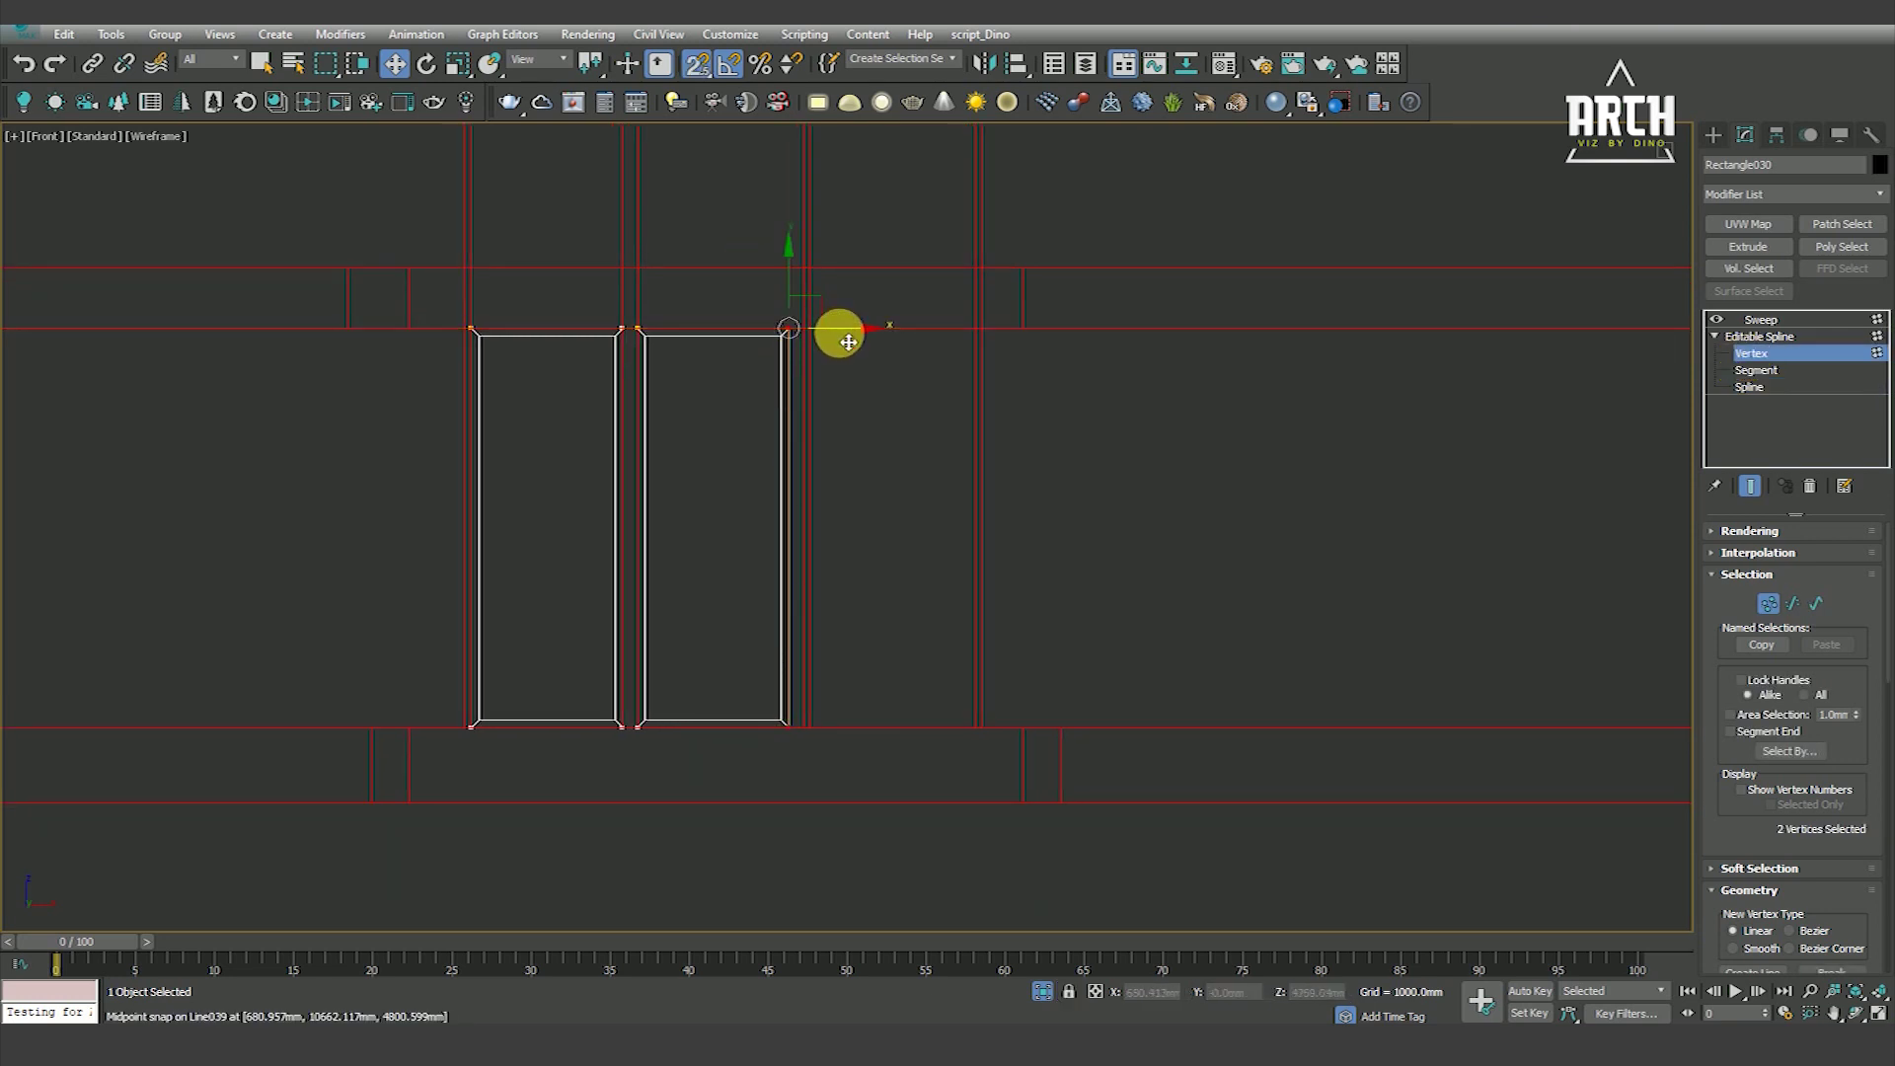
pyautogui.moveTo(787, 723); pyautogui.dragTo(802, 725)
pyautogui.click(918, 655)
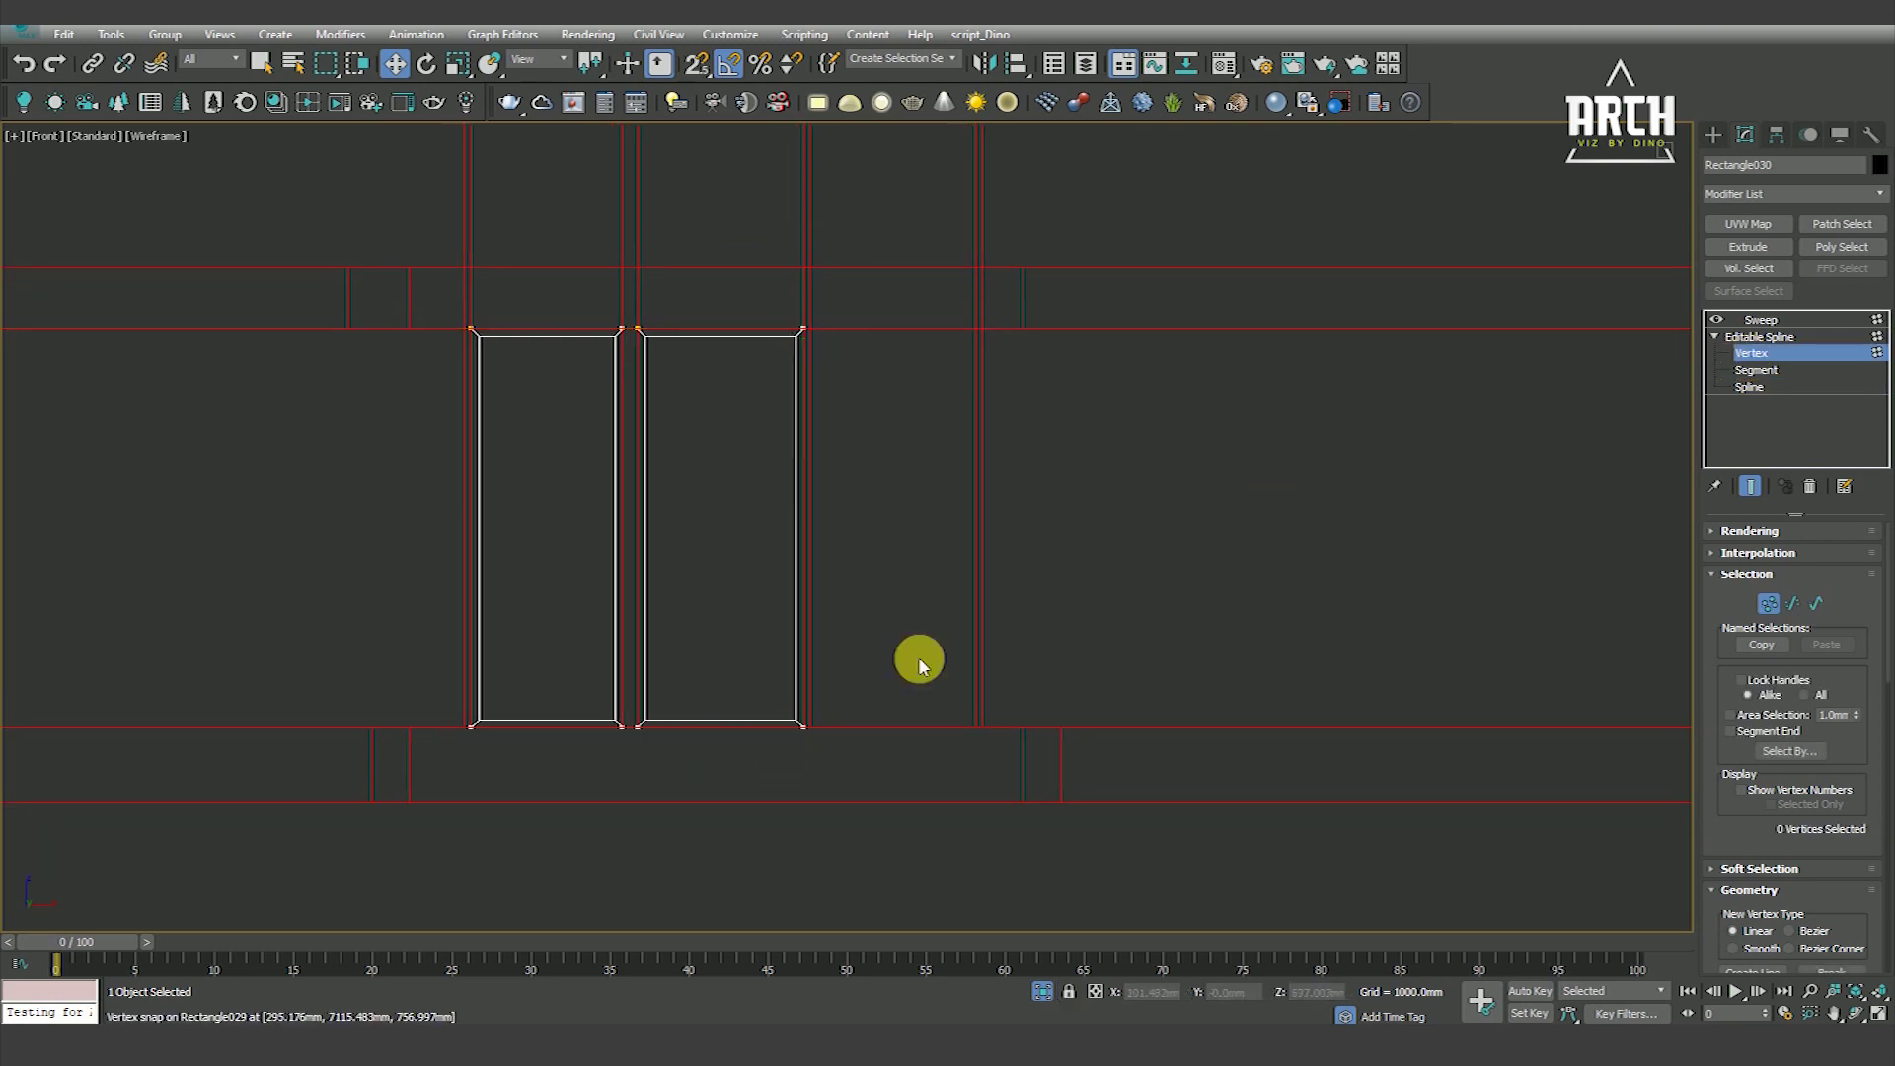
pyautogui.click(1738, 391)
# Copy the second rectangle to the right as a third pane, aligned to the corner vertex
pyautogui.keyDown('shift'); pyautogui.moveTo(762, 538); pyautogui.dragTo(984, 537); pyautogui.keyUp('shift')
pyautogui.scroll(2, 850, 338)
pyautogui.scroll(3, 884, 305)
pyautogui.moveTo(886, 307); pyautogui.dragTo(742, 306)
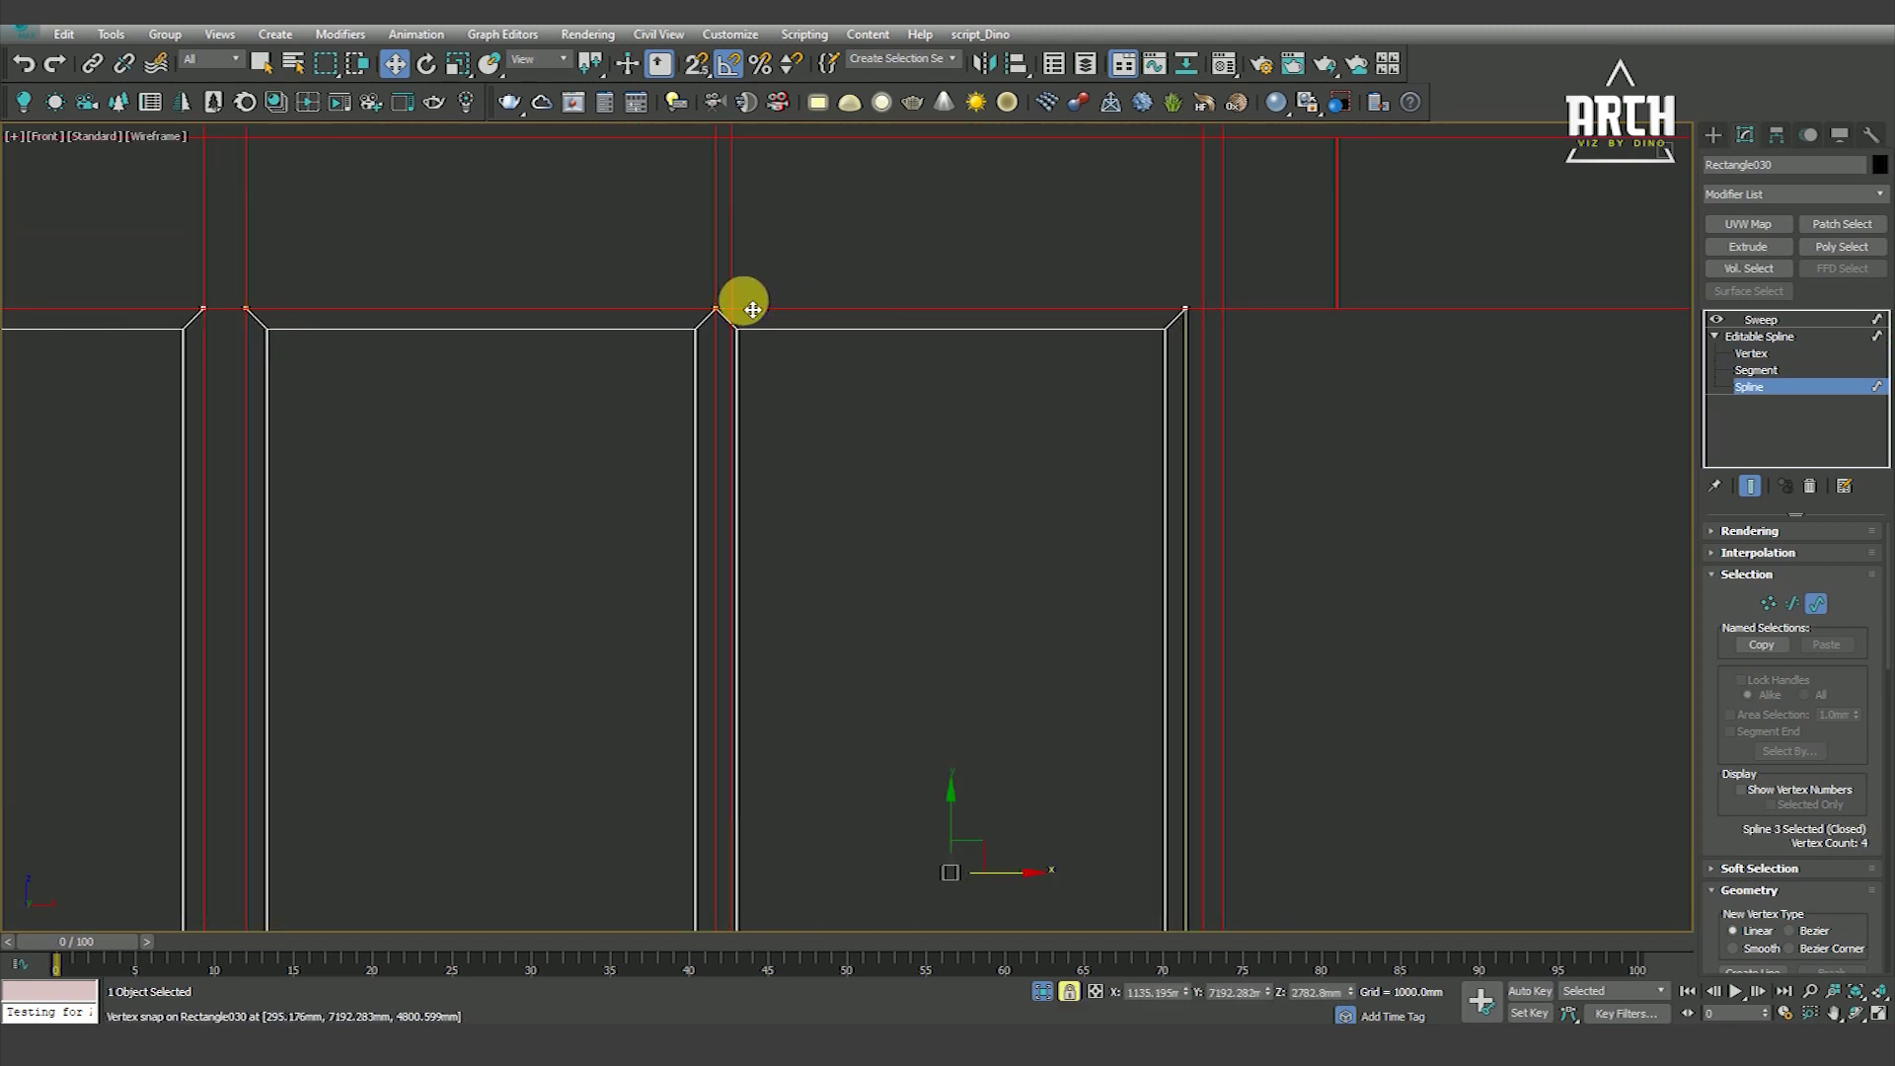
pyautogui.scroll(-3, 829, 322)
pyautogui.scroll(4, 1030, 296)
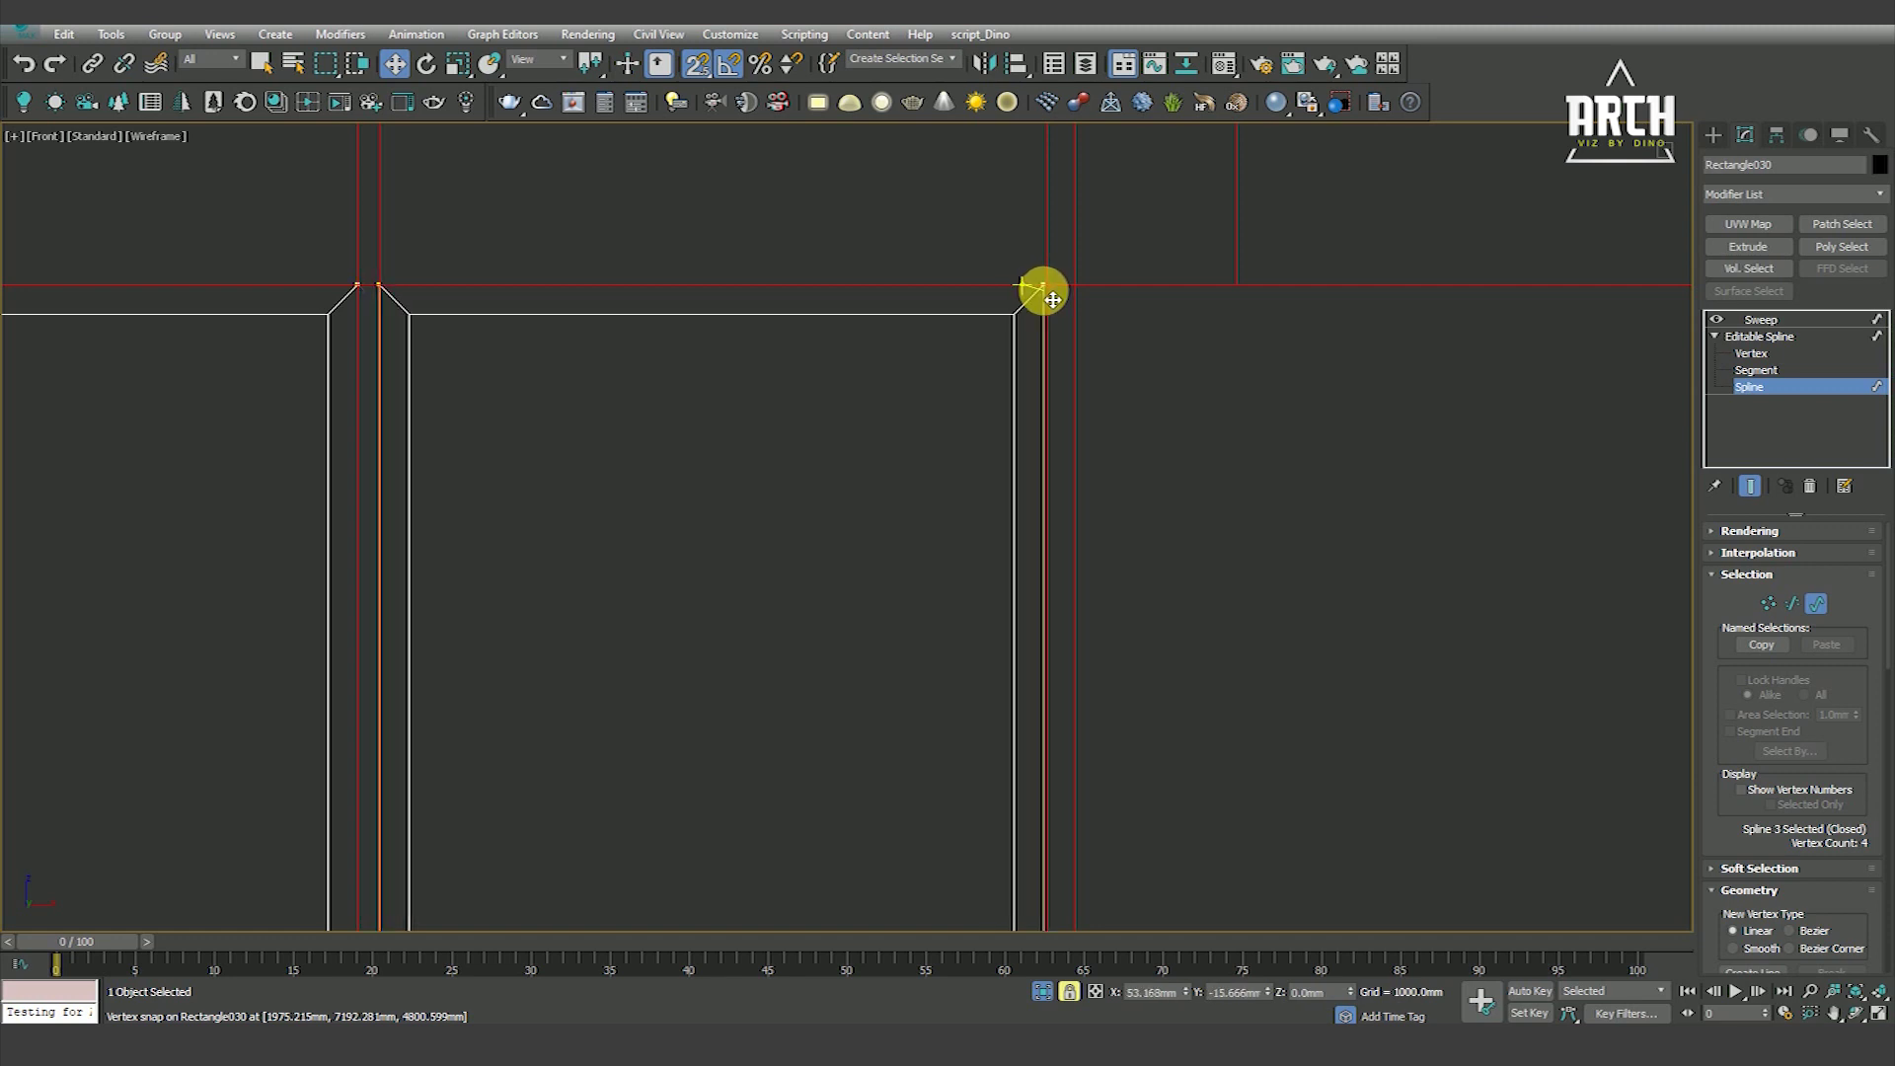
pyautogui.scroll(-3, 1033, 339)
pyautogui.scroll(-2, 977, 296)
pyautogui.scroll(4, 992, 681)
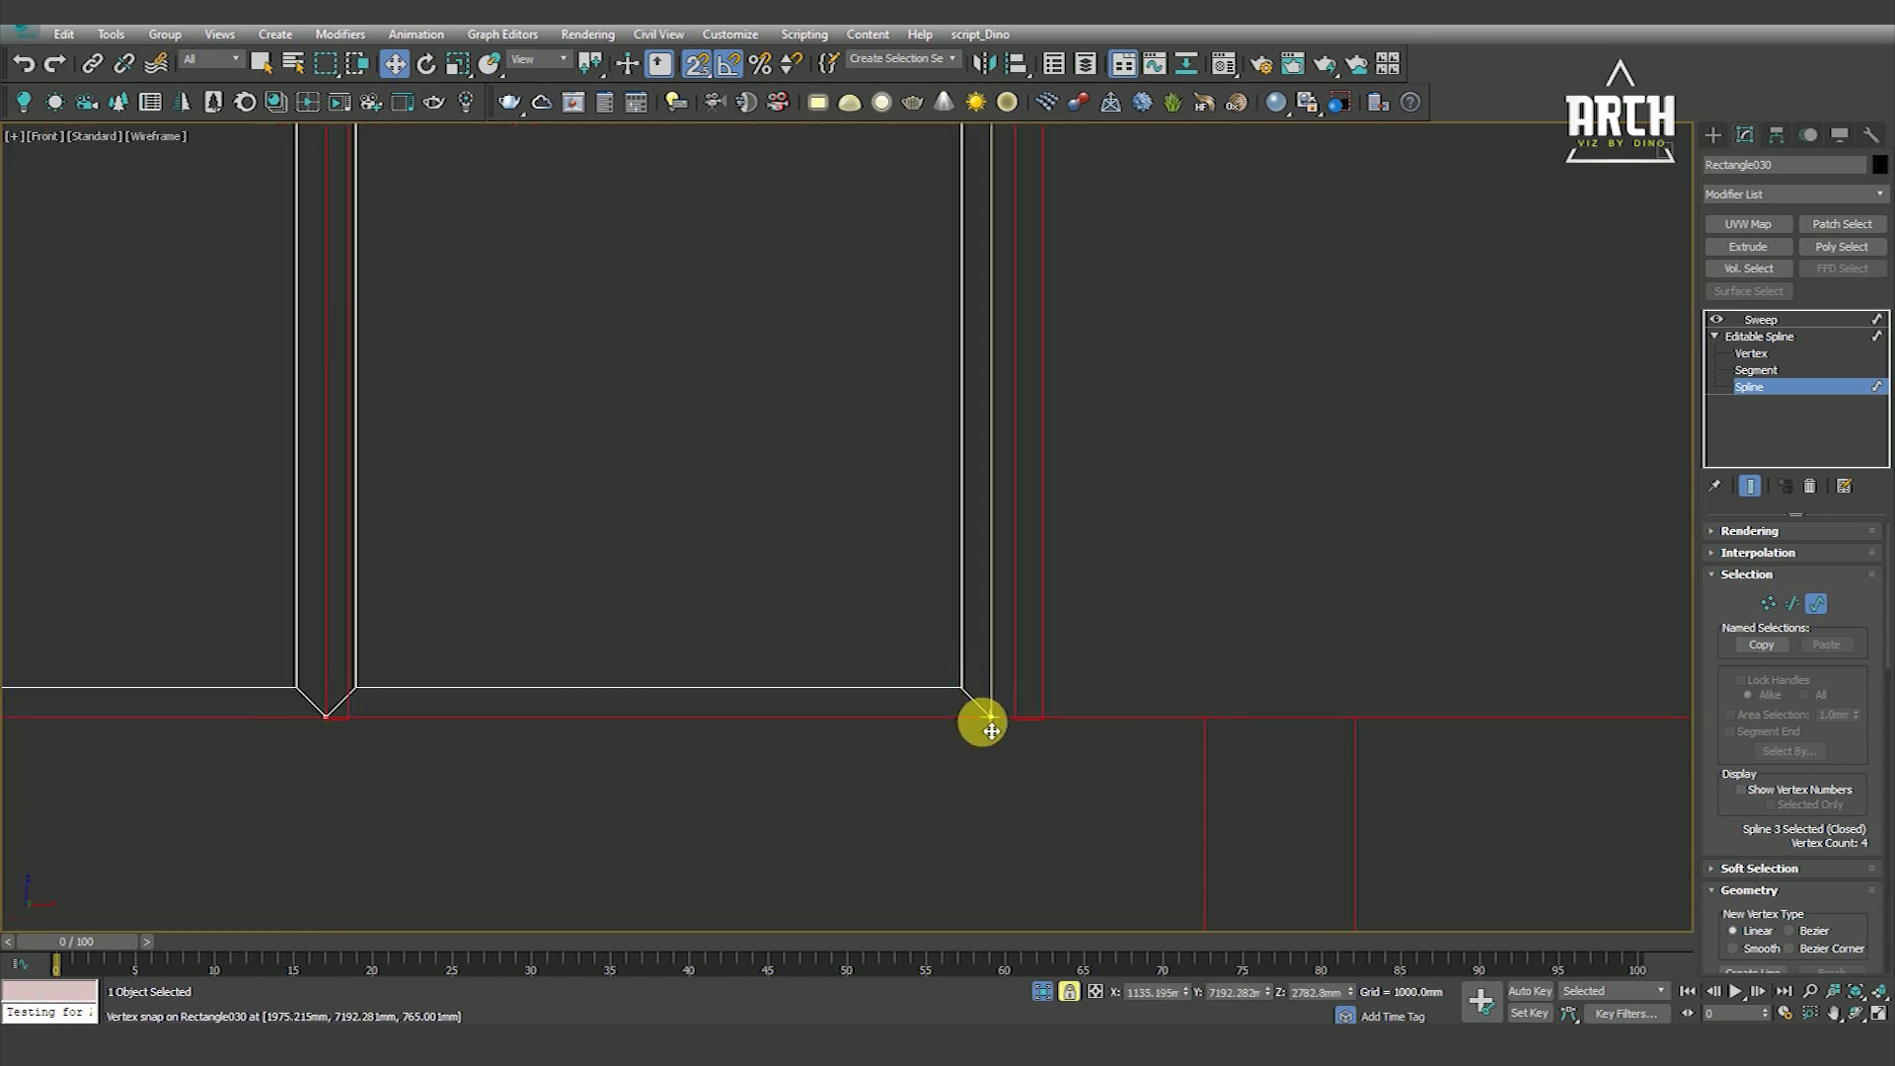
pyautogui.moveTo(1008, 732); pyautogui.dragTo(1007, 727)
pyautogui.scroll(-4, 992, 750)
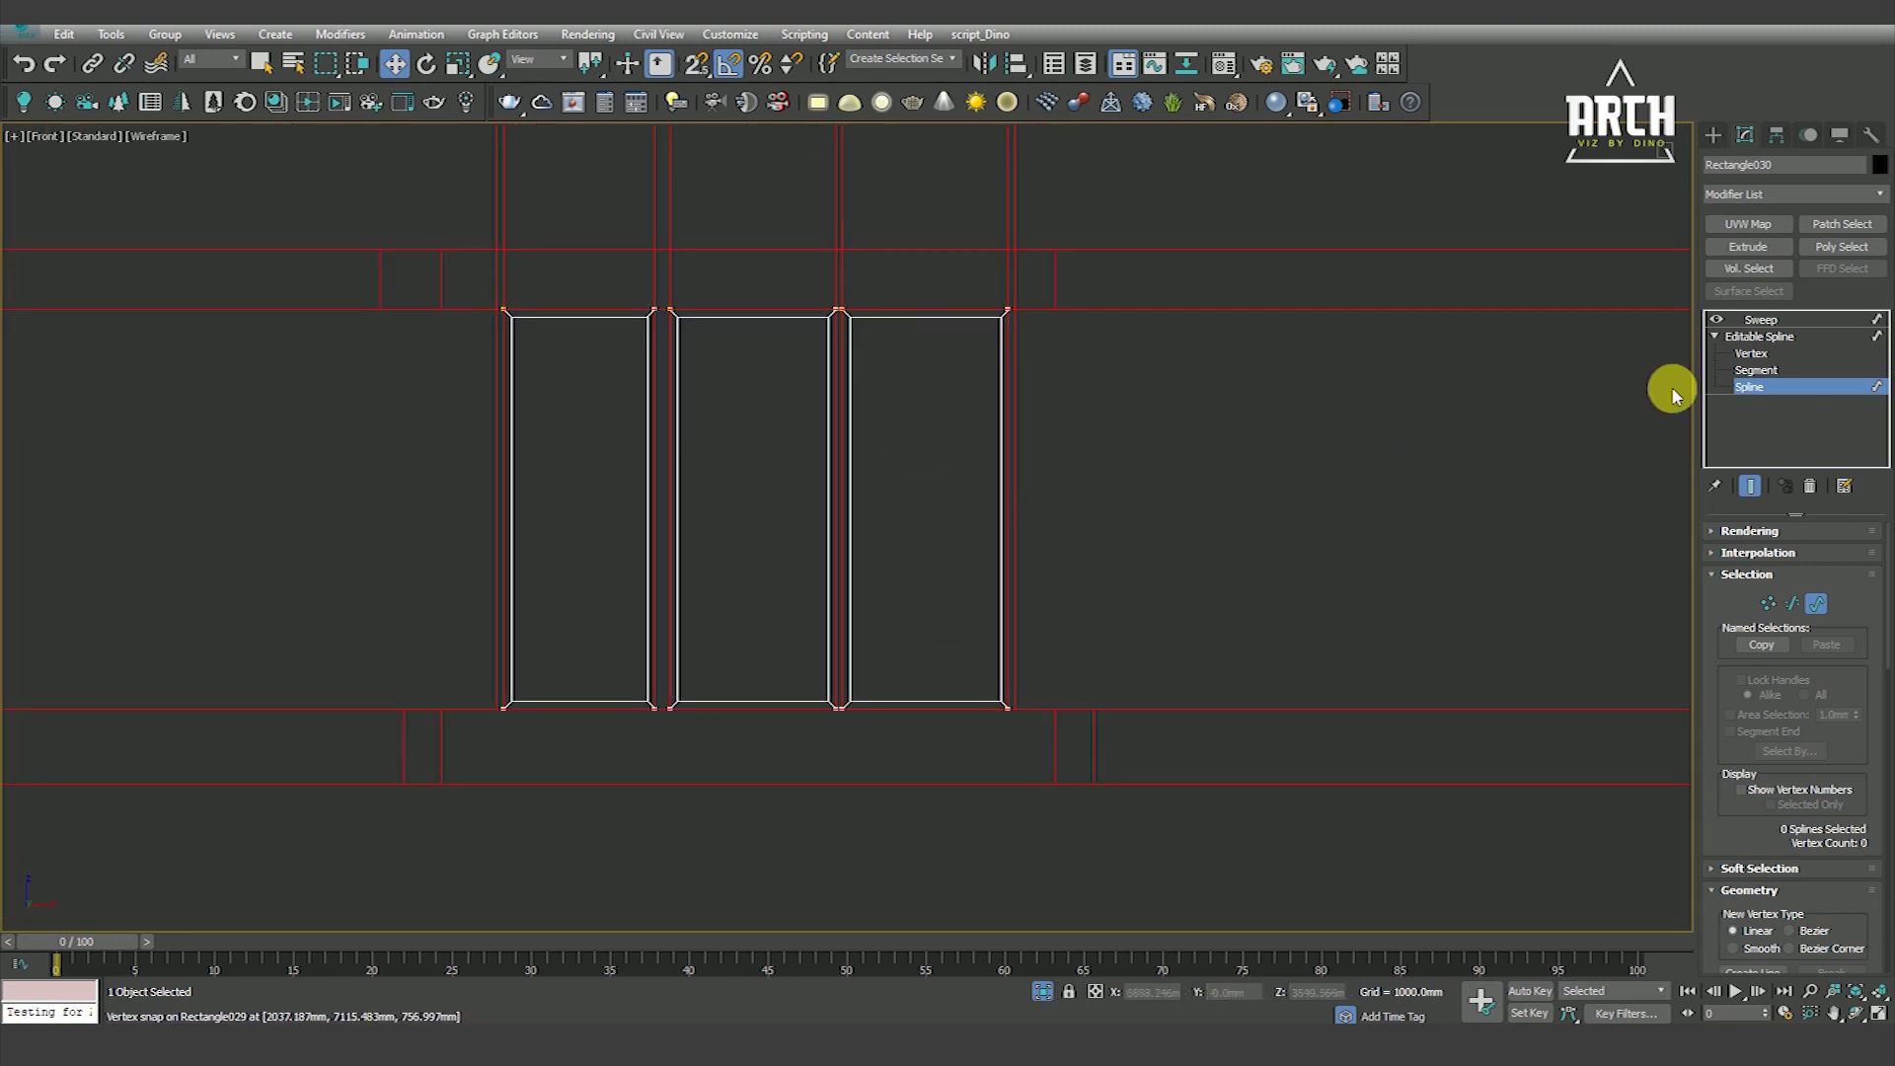
# Snap two of the third rectangle's vertices into alignment with the opening
pyautogui.click(1749, 359)
pyautogui.scroll(5, 984, 314)
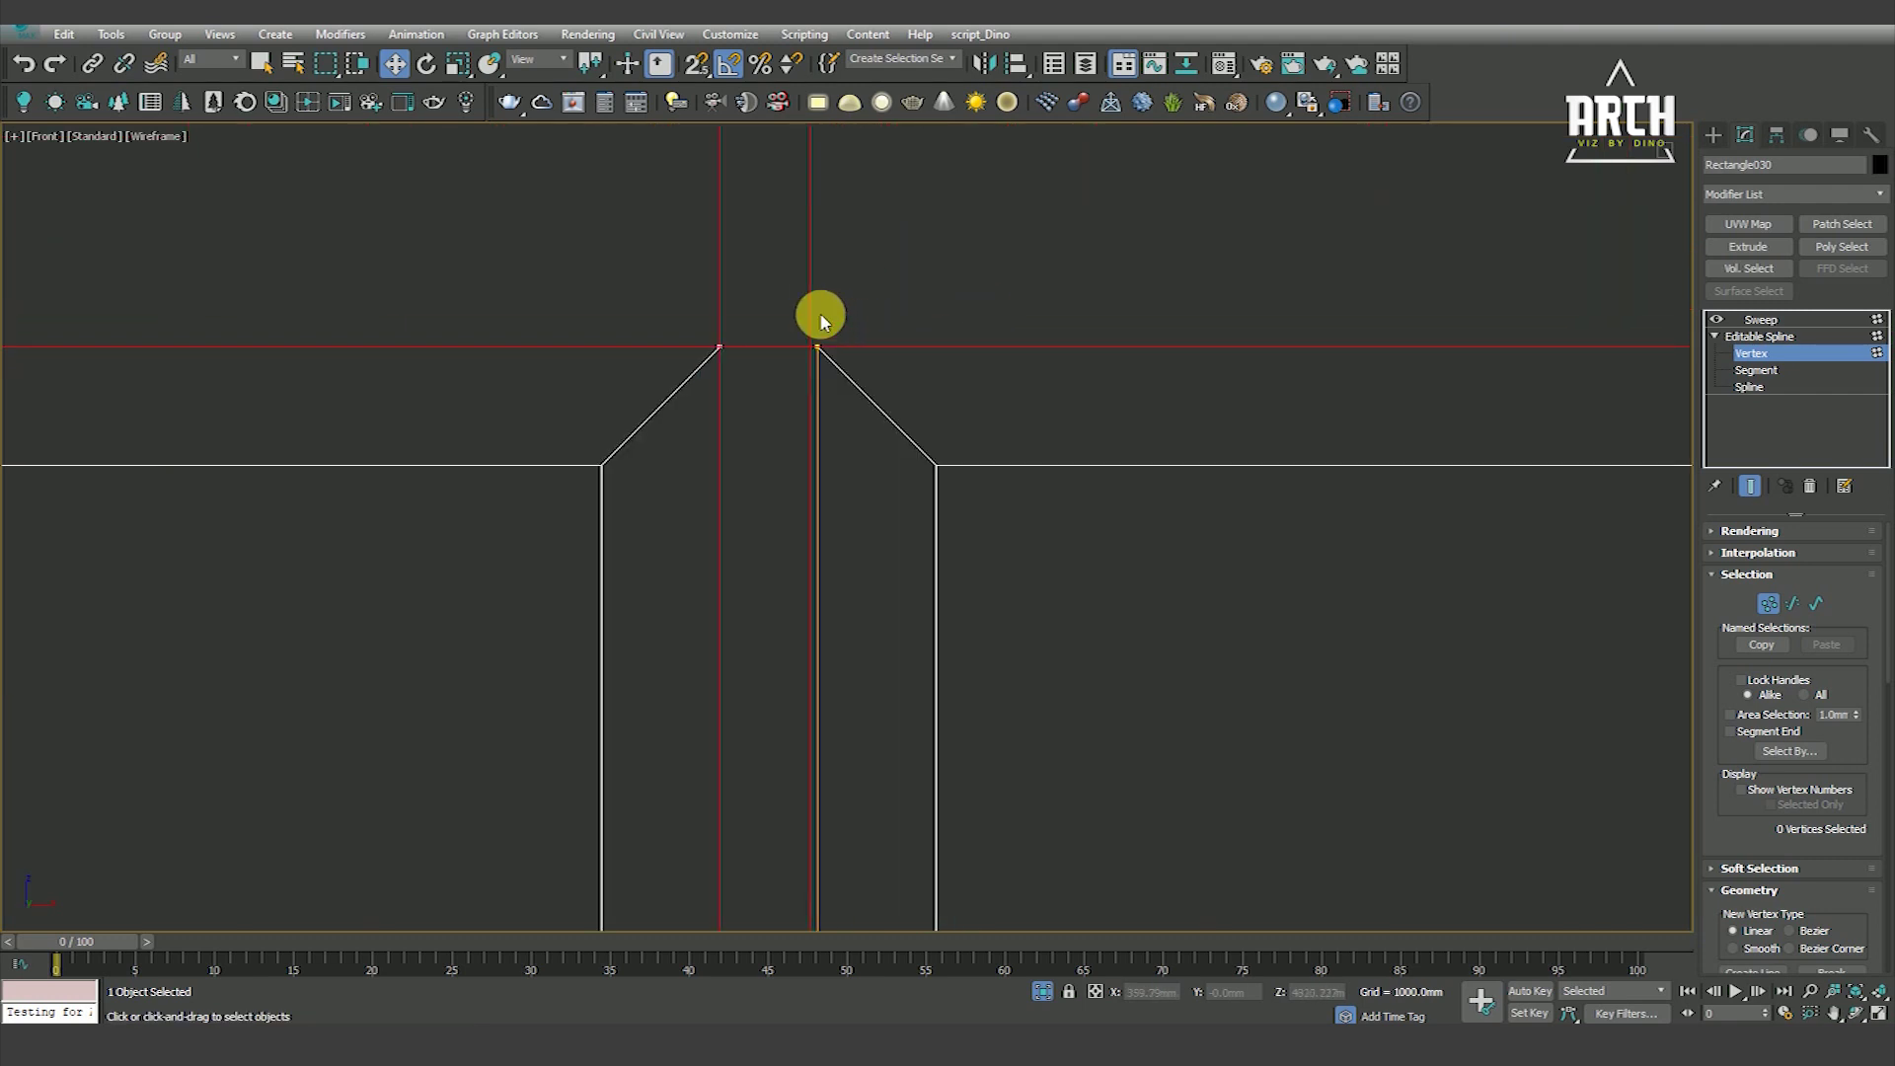
pyautogui.scroll(-5, 916, 280)
pyautogui.scroll(3, 867, 711)
pyautogui.scroll(2, 829, 727)
pyautogui.moveTo(829, 727); pyautogui.dragTo(850, 773)
pyautogui.scroll(5, 850, 730)
pyautogui.scroll(-3, 848, 659)
pyautogui.press('s')
pyautogui.moveTo(918, 669); pyautogui.dragTo(858, 689)
pyautogui.scroll(-3, 901, 689)
pyautogui.press('s')
# Check the swept three-pane door frame in a shaded 3D view, then return to front wireframe
pyautogui.click(1761, 321)
pyautogui.moveTo(999, 585)
pyautogui.keyDown('alt'); pyautogui.mouseDown(button='middle')
pyautogui.moveTo(1006, 558)
pyautogui.moveTo(957, 584)
pyautogui.moveTo(903, 730)
pyautogui.mouseUp(button='middle'); pyautogui.keyUp('alt')
pyautogui.press('F3')
pyautogui.scroll(5, 893, 622)
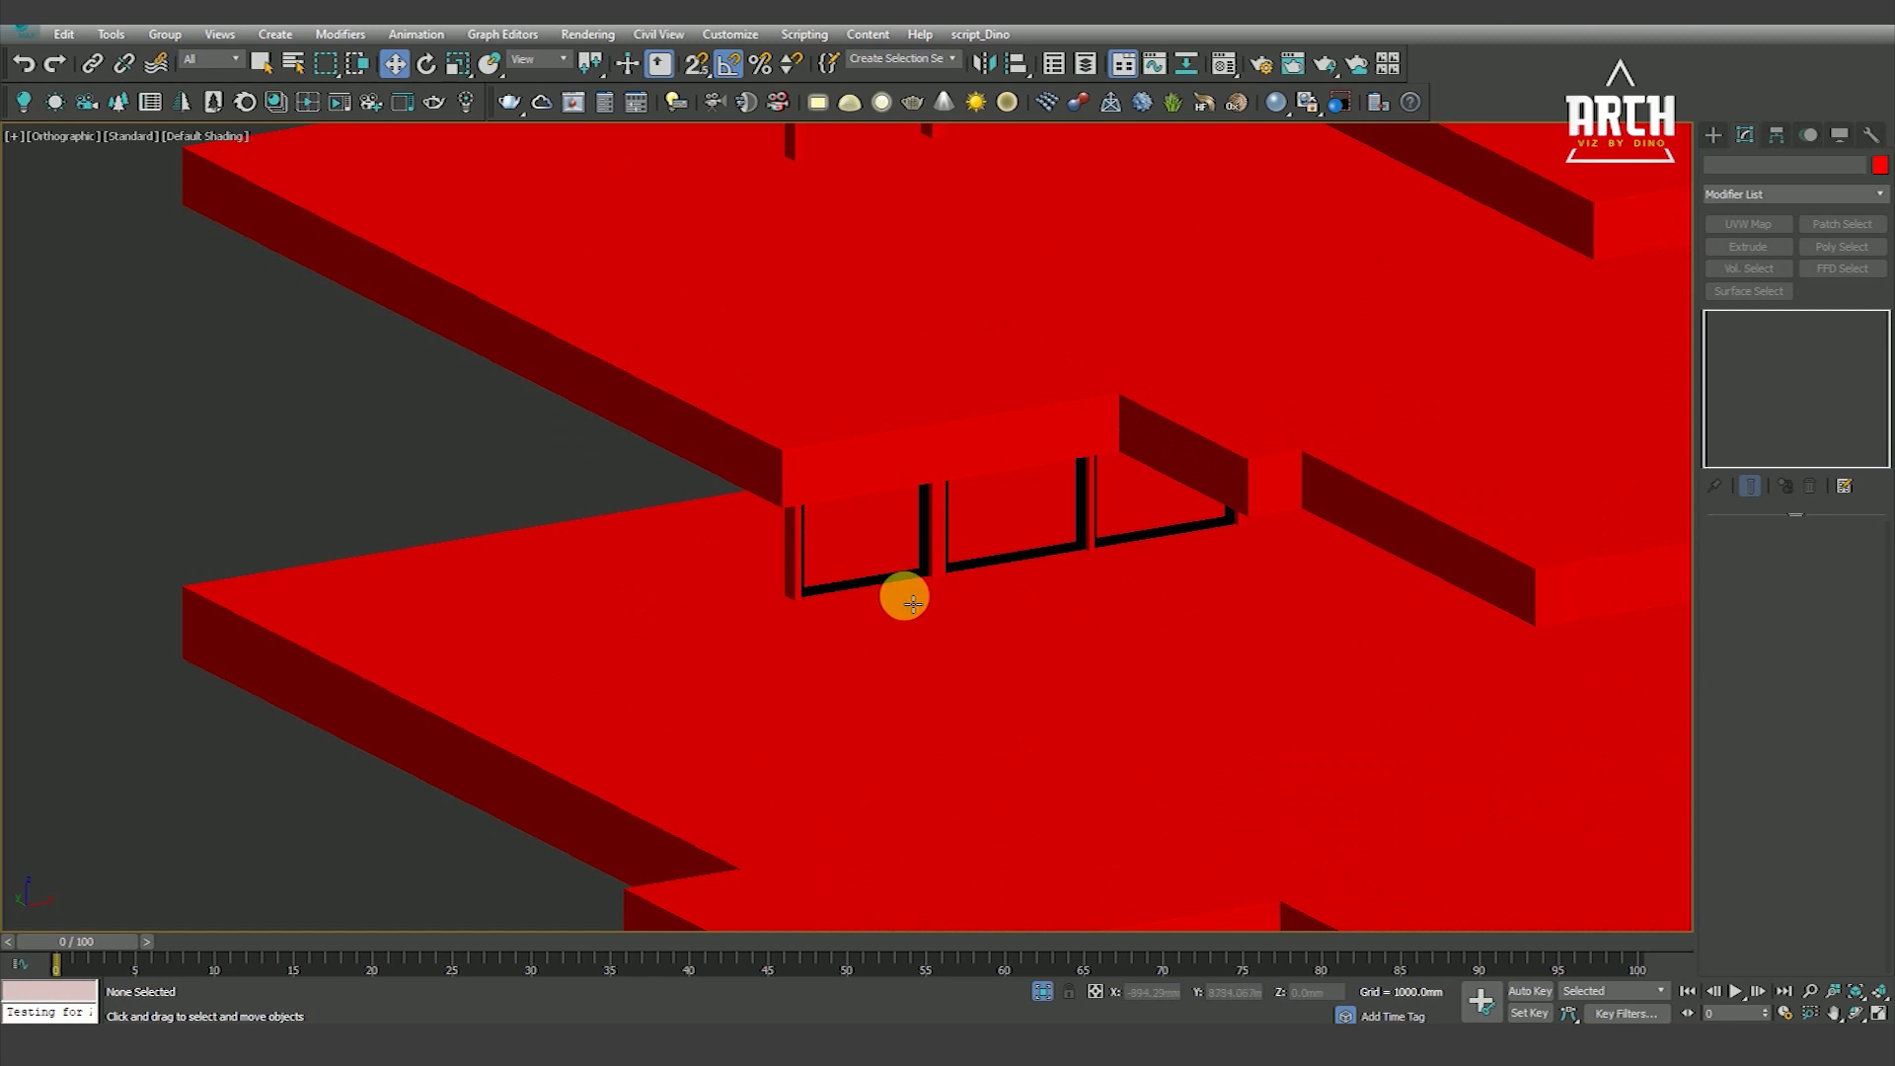
pyautogui.press('F3')
pyautogui.press('f')
pyautogui.scroll(-5, 910, 618)
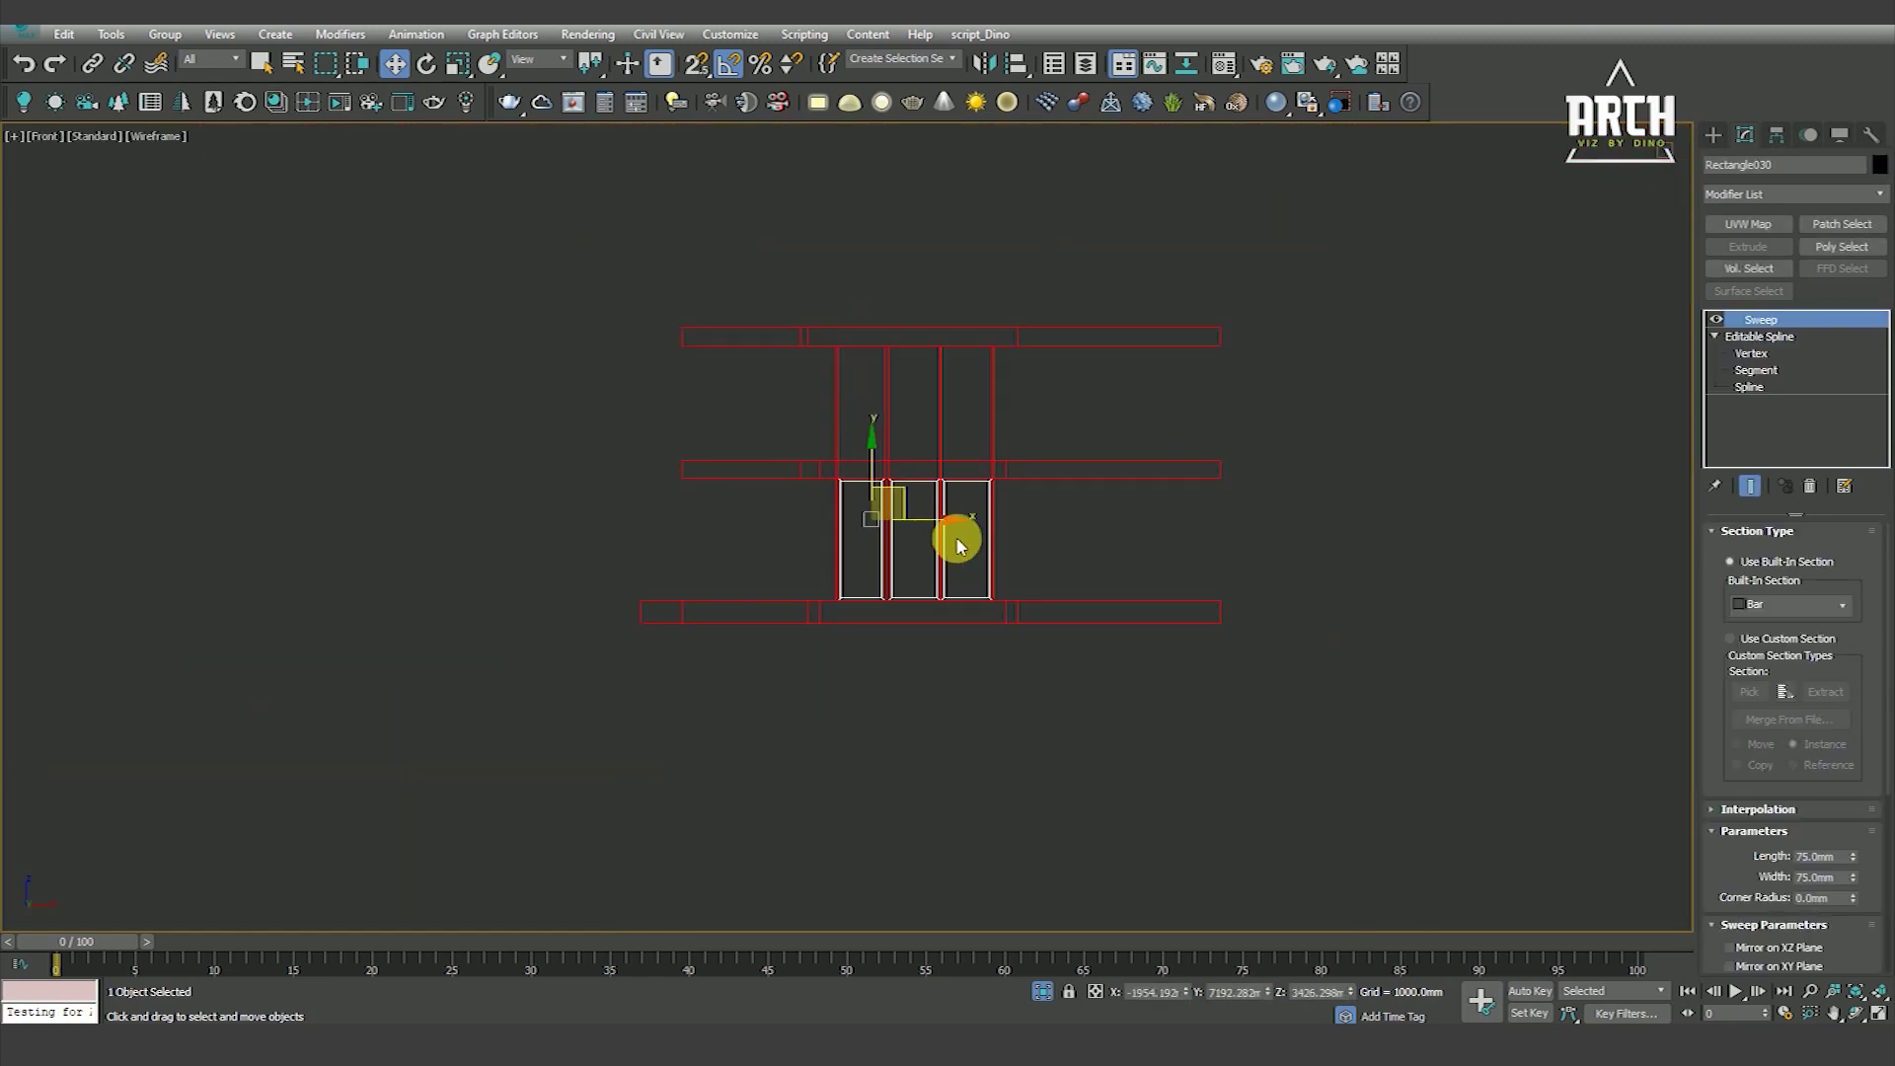
# Clone the door frame as a Copy, extrude it into 5 mm panels, and colour it blue
pyautogui.rightClick(957, 545)
pyautogui.click(977, 662)
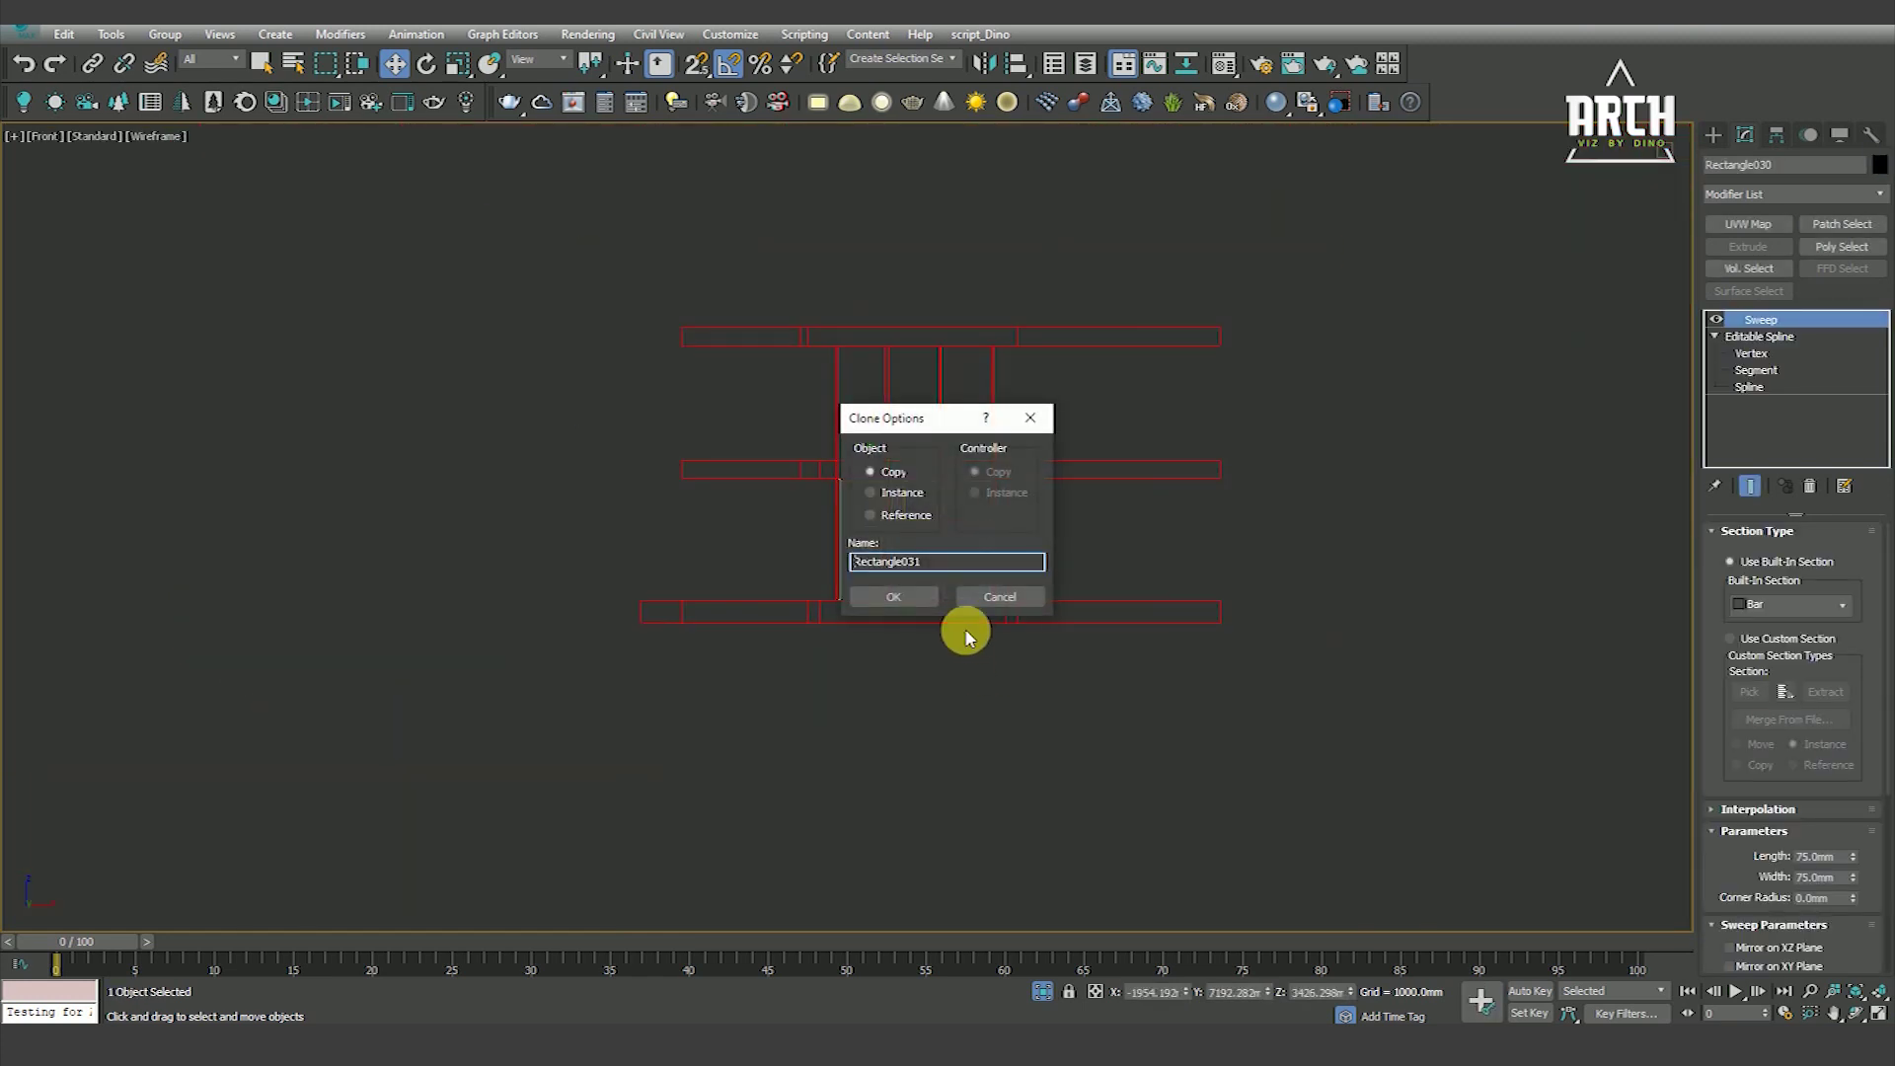
pyautogui.click(903, 600)
pyautogui.click(1748, 246)
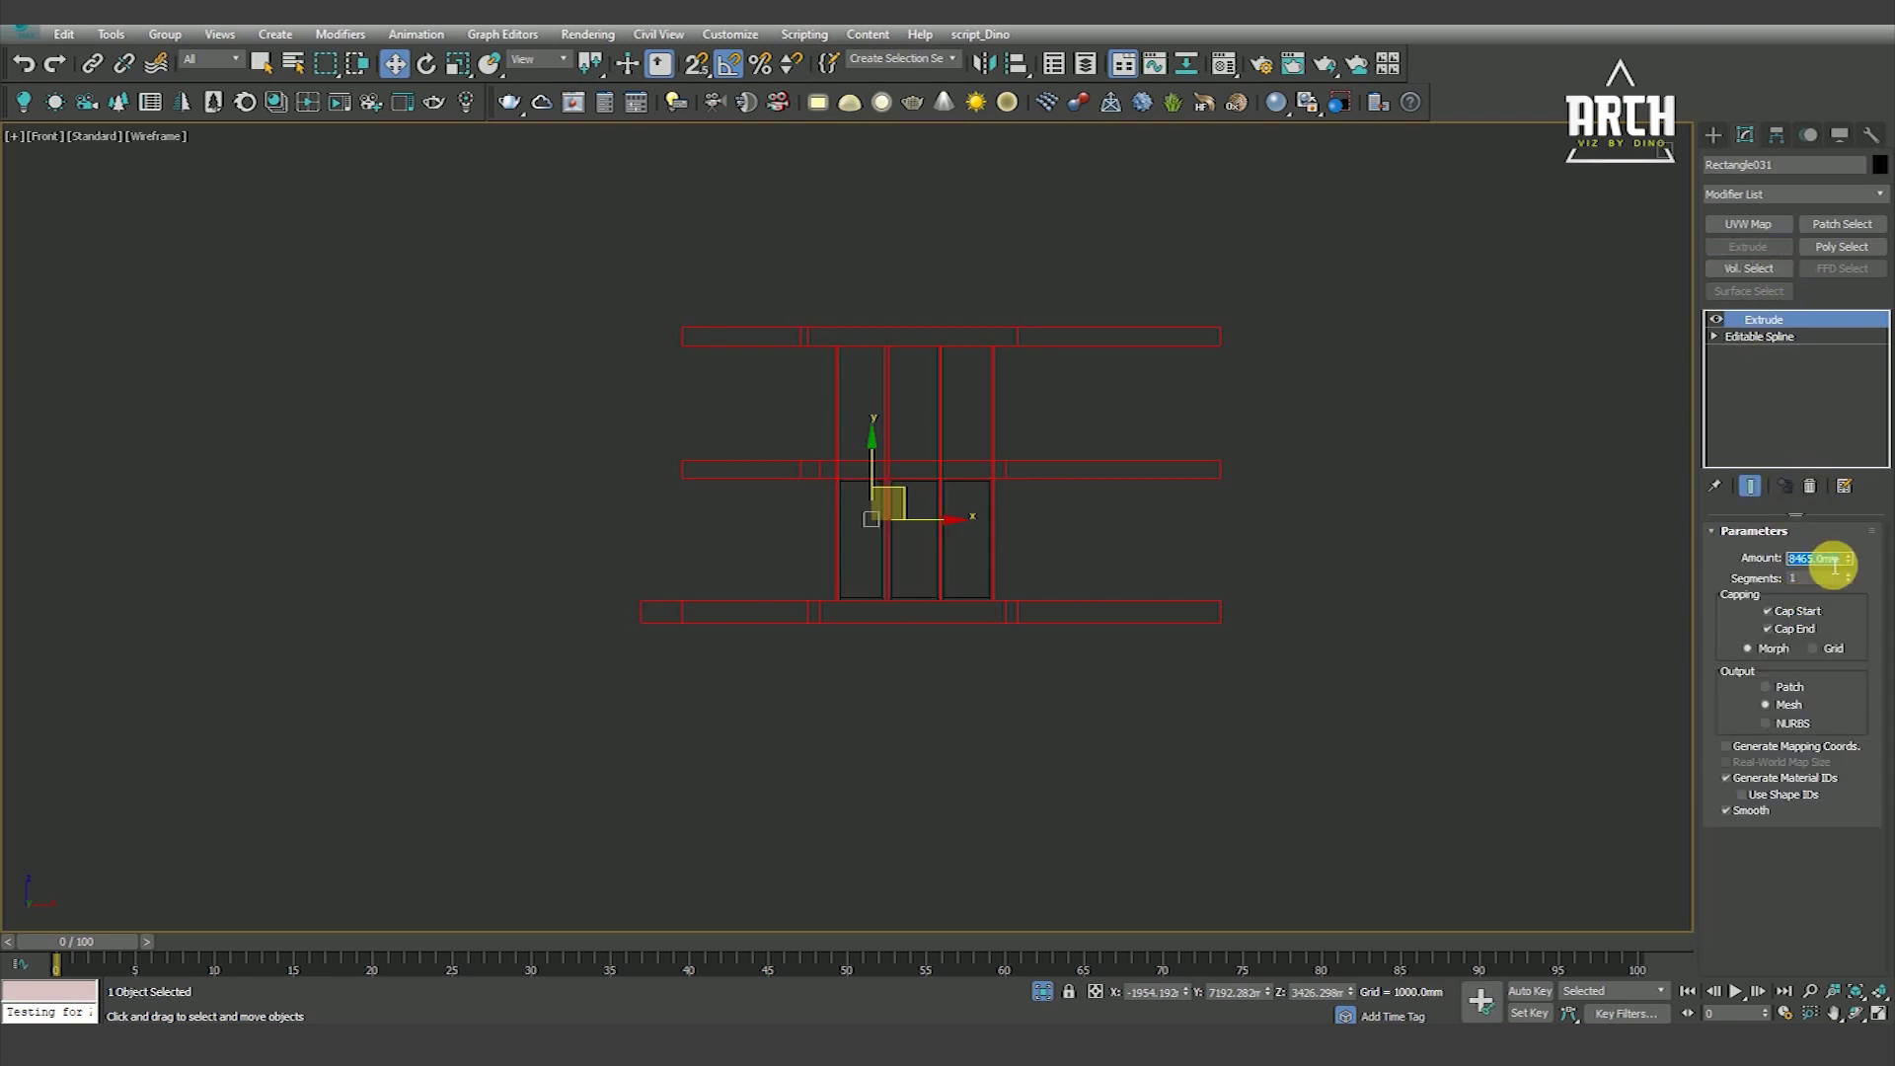
pyautogui.click(1878, 166)
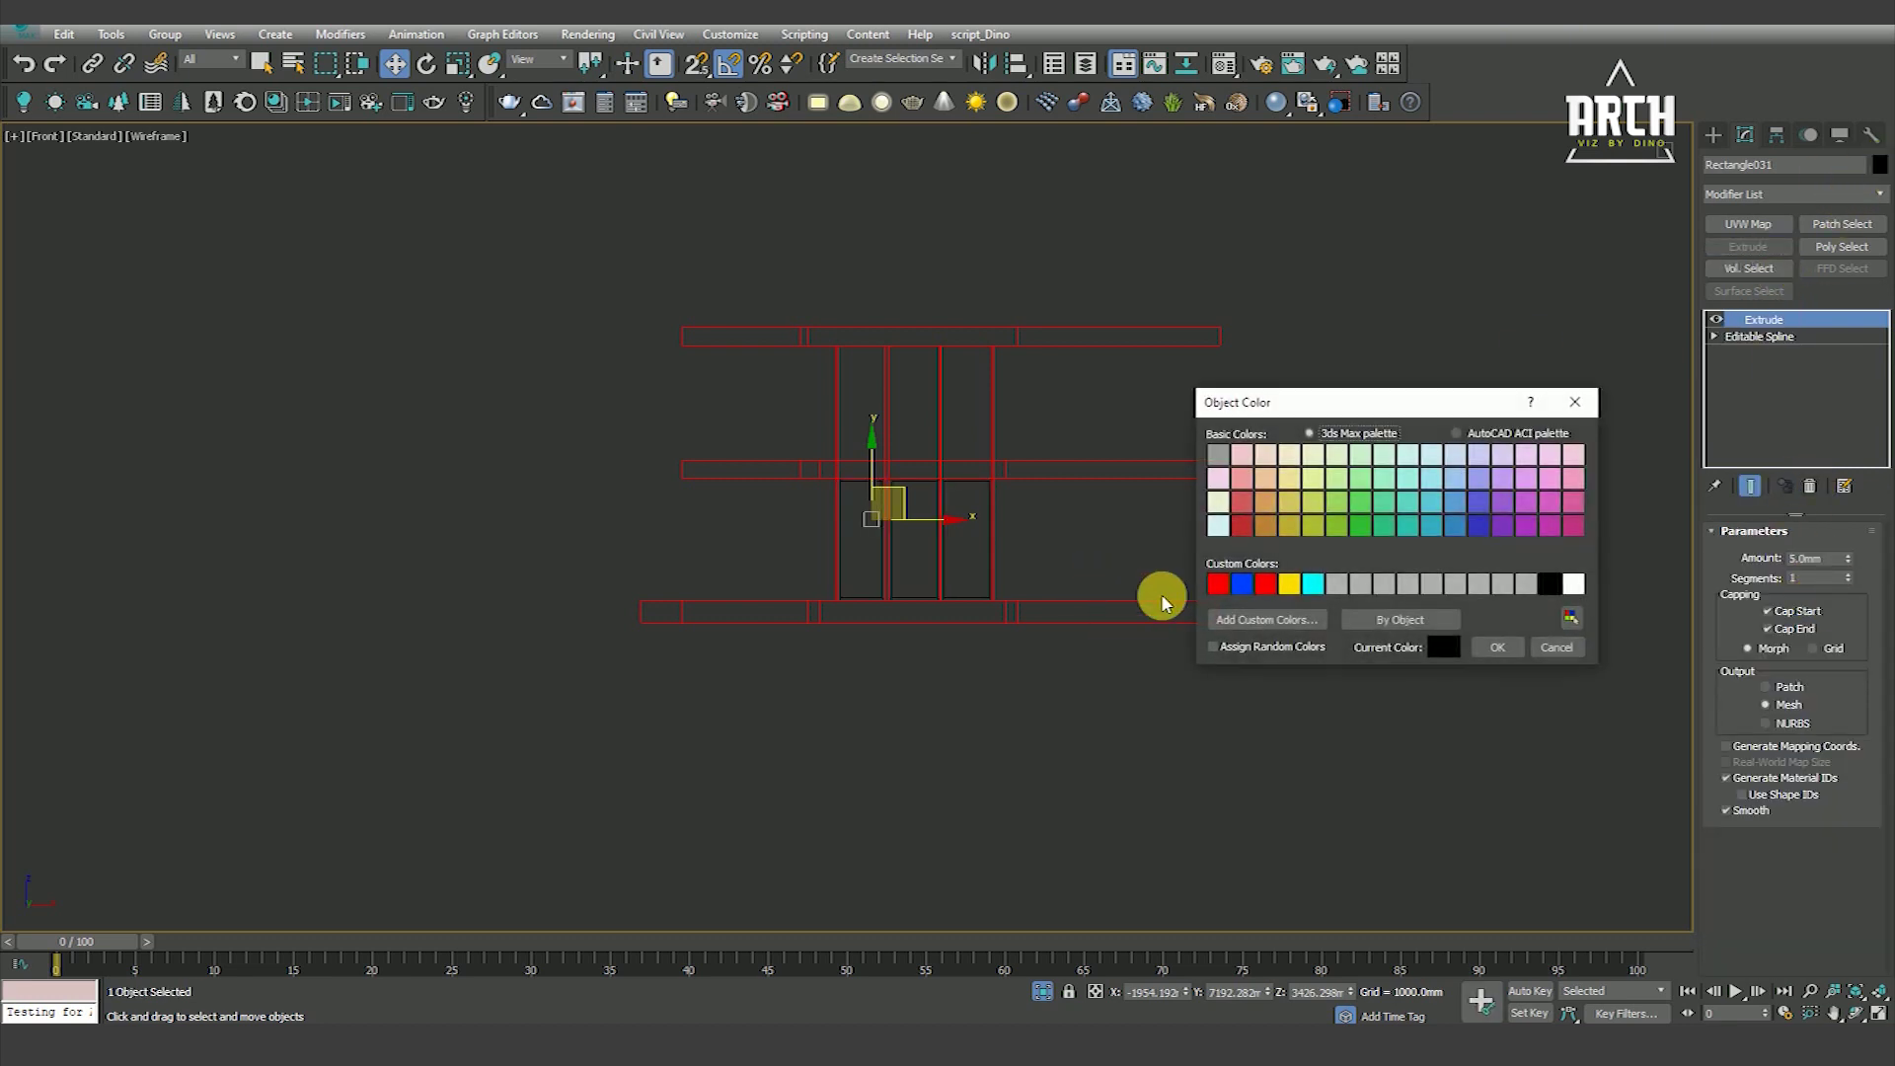
pyautogui.click(1495, 651)
# From the top view, move the blue glass panels back to sit inside the frames
pyautogui.press('t')
pyautogui.scroll(3, 834, 537)
pyautogui.scroll(-2, 885, 510)
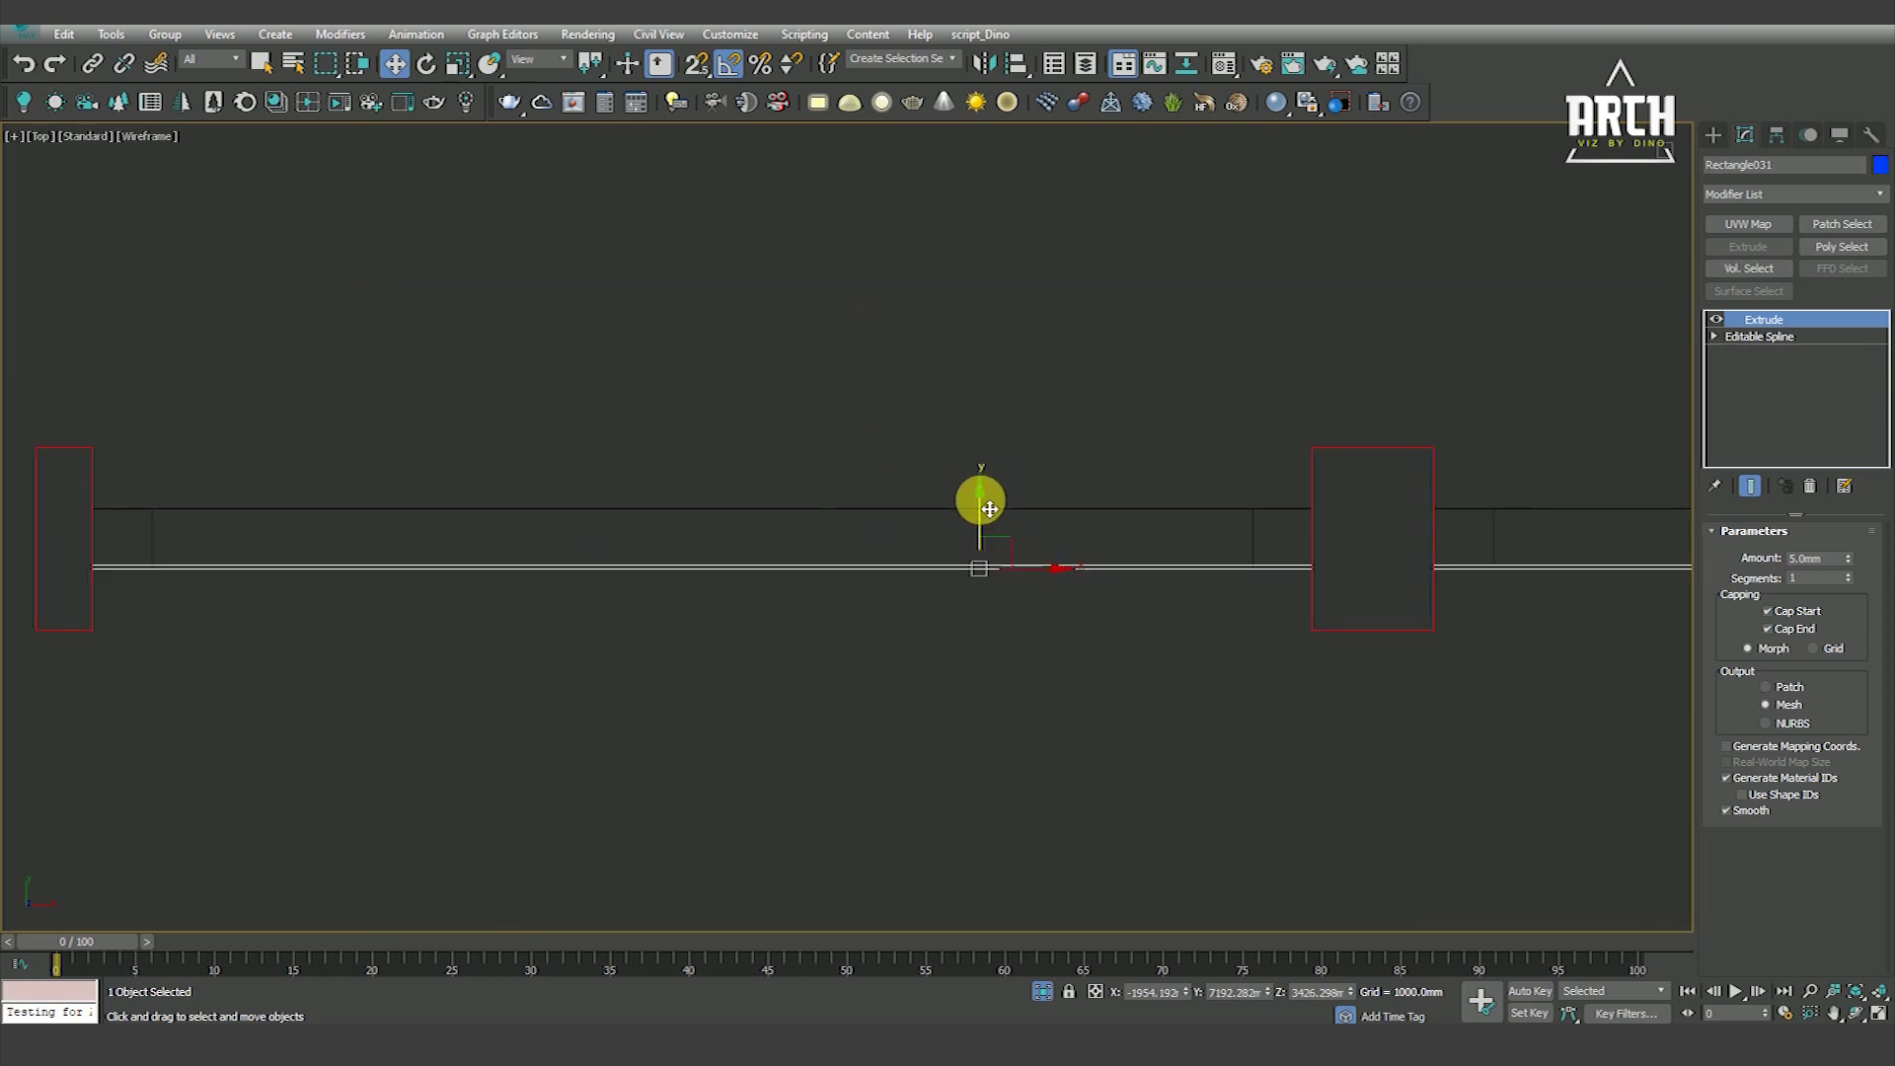
pyautogui.moveTo(988, 508); pyautogui.dragTo(992, 479)
pyautogui.scroll(-4, 989, 473)
# Inspect the glass and frames in a shaded 3D view, then return to front wireframe
pyautogui.moveTo(995, 496)
pyautogui.keyDown('alt'); pyautogui.mouseDown(button='middle')
pyautogui.moveTo(1269, 453)
pyautogui.moveTo(1029, 554)
pyautogui.moveTo(1026, 492)
pyautogui.mouseUp(button='middle'); pyautogui.keyUp('alt')
pyautogui.press('F3')
pyautogui.scroll(3, 1066, 518)
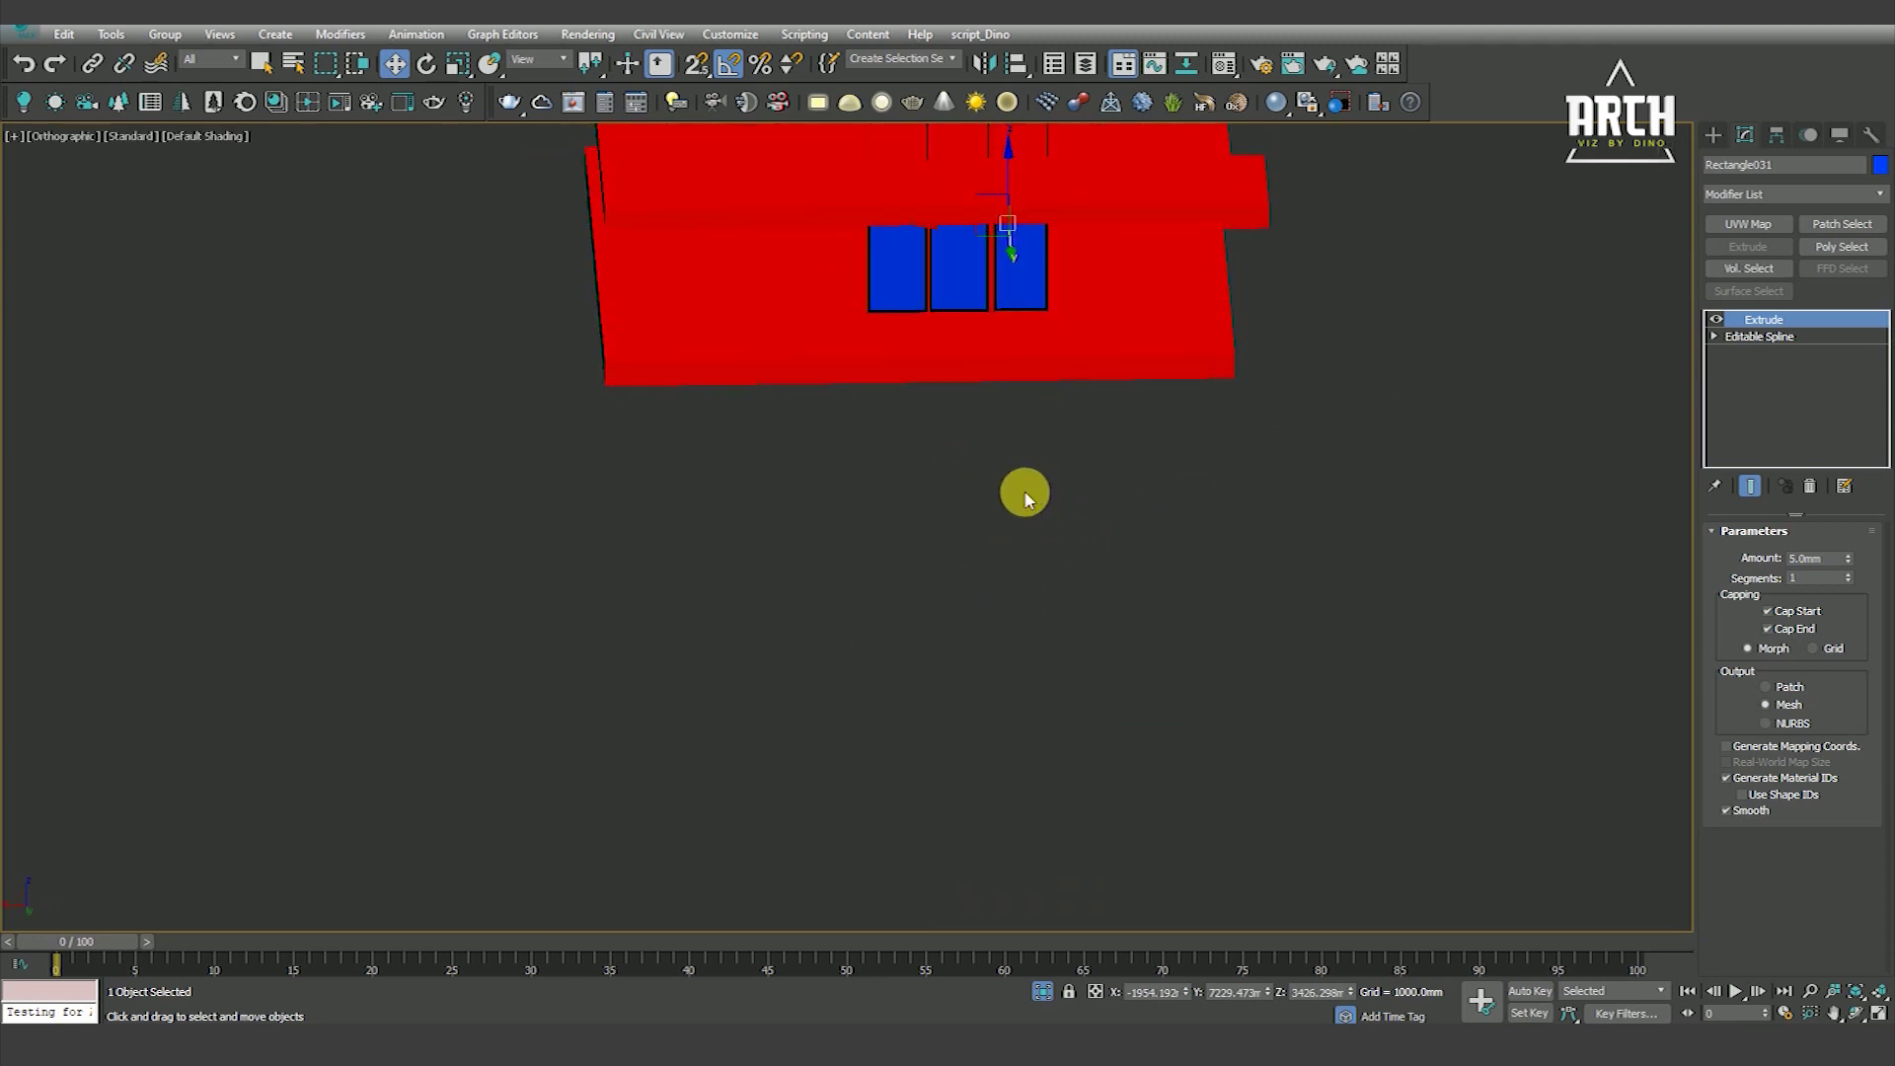
pyautogui.press('f')
pyautogui.press('F3')
# Select the door frame and glass together and Shift-drag them upward to make a copy
pyautogui.scroll(-3, 1019, 494)
pyautogui.scroll(2, 1015, 503)
pyautogui.scroll(3, 1010, 511)
pyautogui.scroll(-4, 986, 503)
pyautogui.scroll(2, 965, 605)
pyautogui.keyDown('ctrl'); pyautogui.click(965, 607); pyautogui.keyUp('ctrl')
pyautogui.keyDown('shift'); pyautogui.moveTo(965, 610); pyautogui.dragTo(947, 498); pyautogui.keyUp('shift')
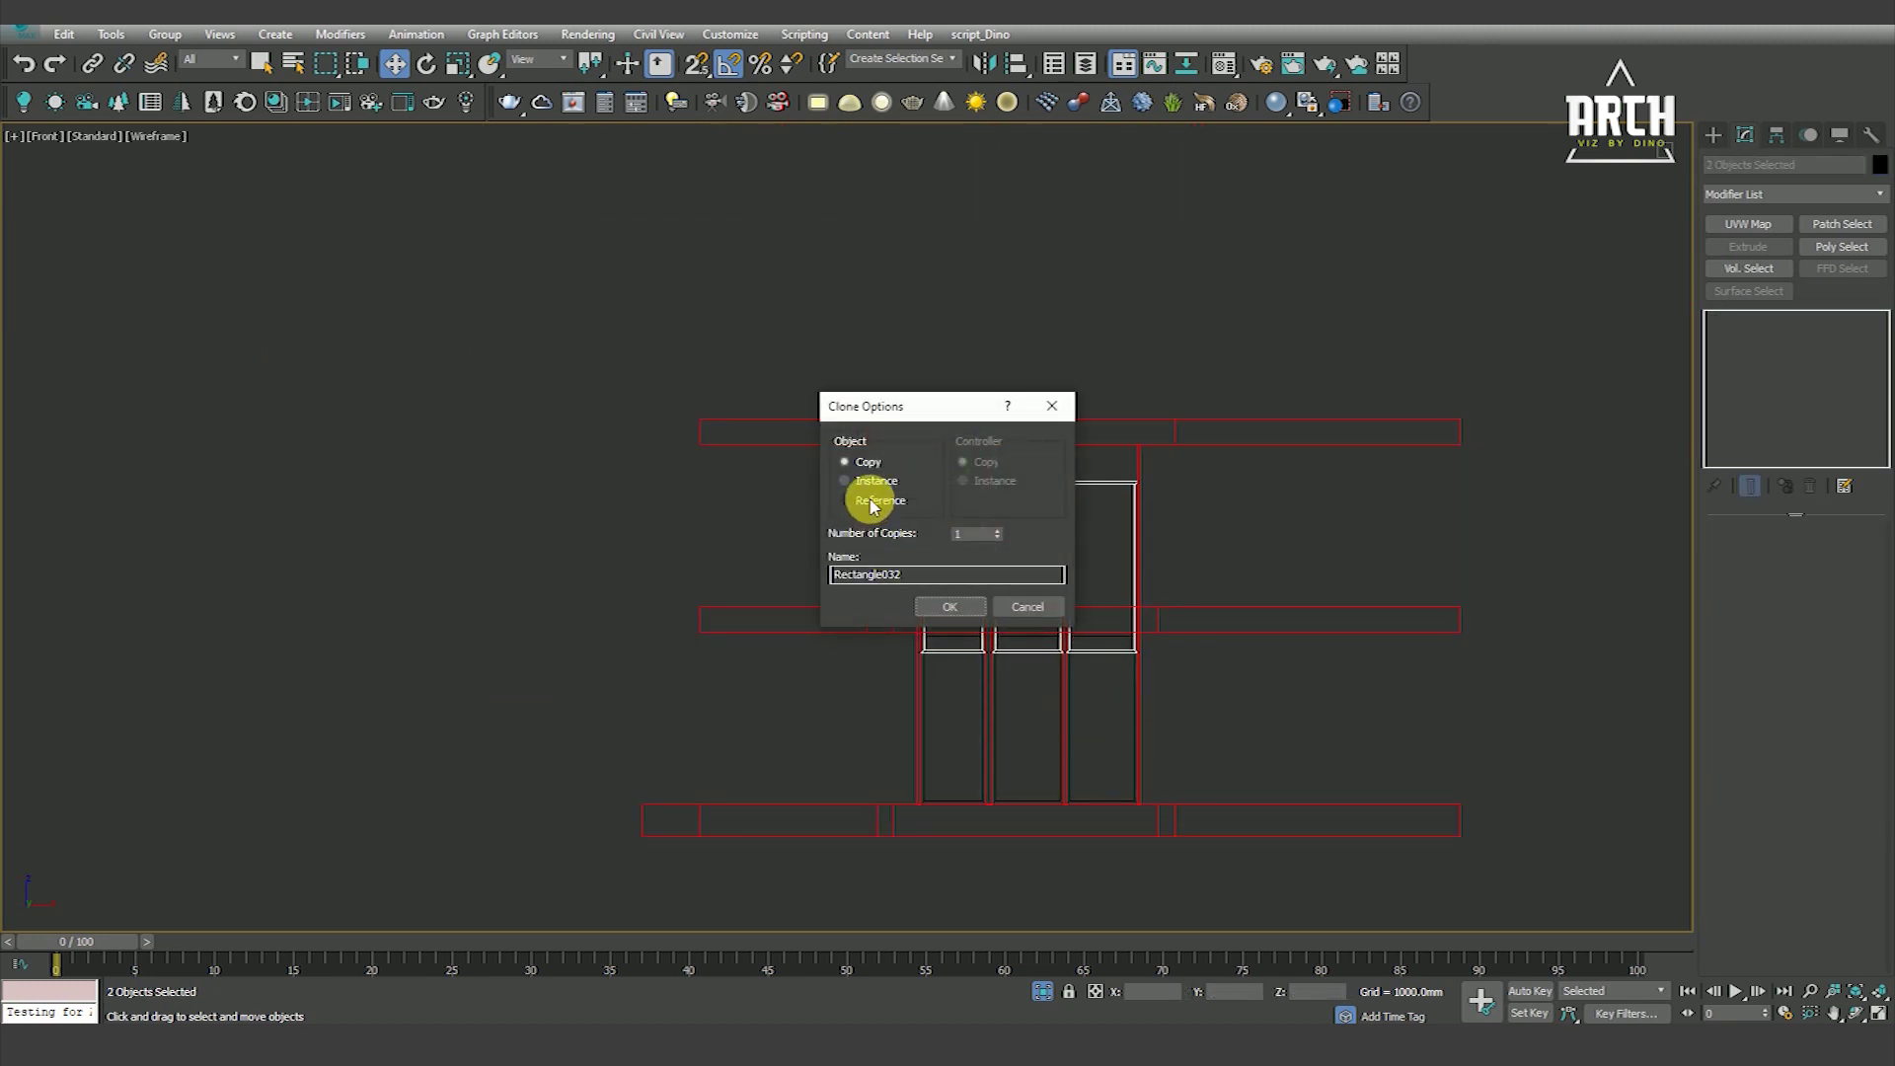
# Move instanced copies of the three window panes up to the upper storey using vertex snap
pyautogui.click(947, 608)
pyautogui.scroll(3, 929, 642)
pyautogui.press('s')
pyautogui.moveTo(883, 669); pyautogui.dragTo(809, 556)
pyautogui.scroll(-3, 987, 592)
pyautogui.scroll(4, 965, 415)
pyautogui.scroll(-4, 982, 457)
pyautogui.scroll(2, 973, 446)
pyautogui.press('s')
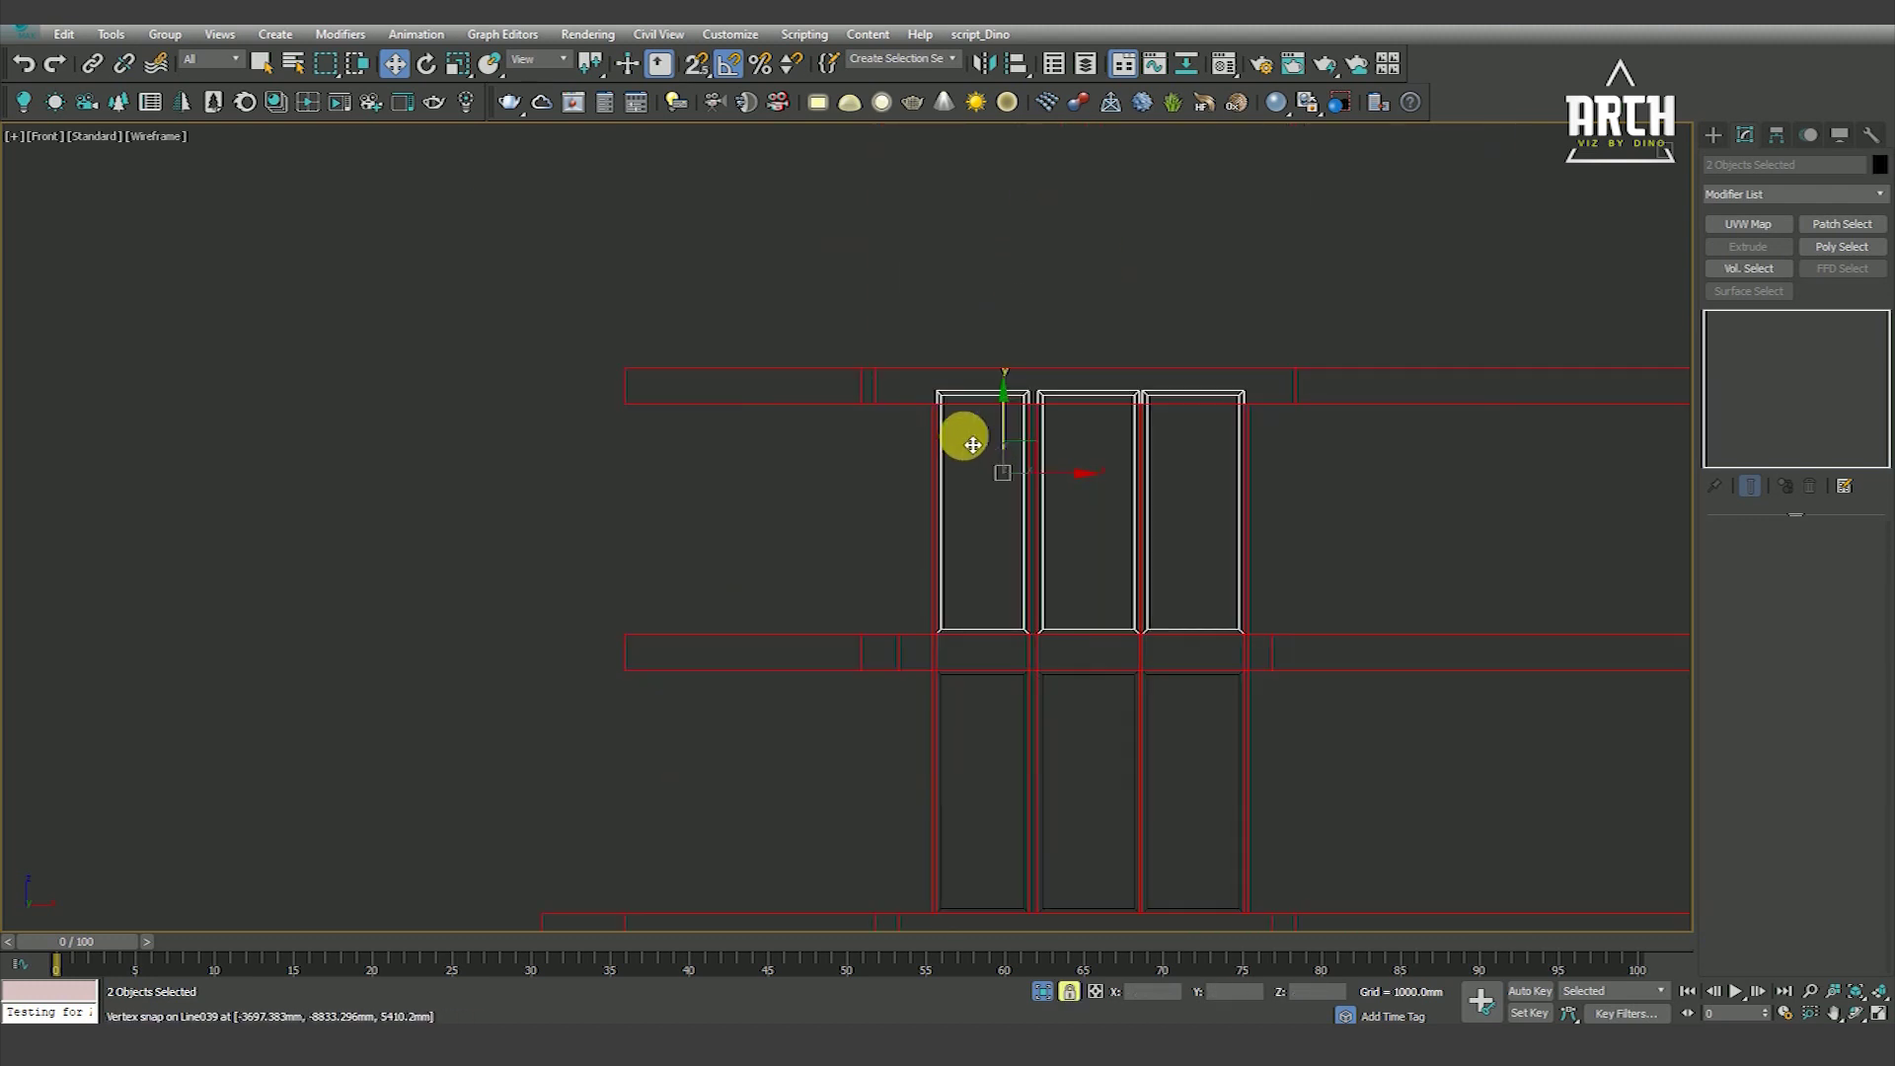
pyautogui.moveTo(918, 394)
pyautogui.mouseDown()
pyautogui.moveTo(950, 199)
pyautogui.moveTo(950, 325)
pyautogui.mouseUp()
pyautogui.scroll(-4, 949, 247)
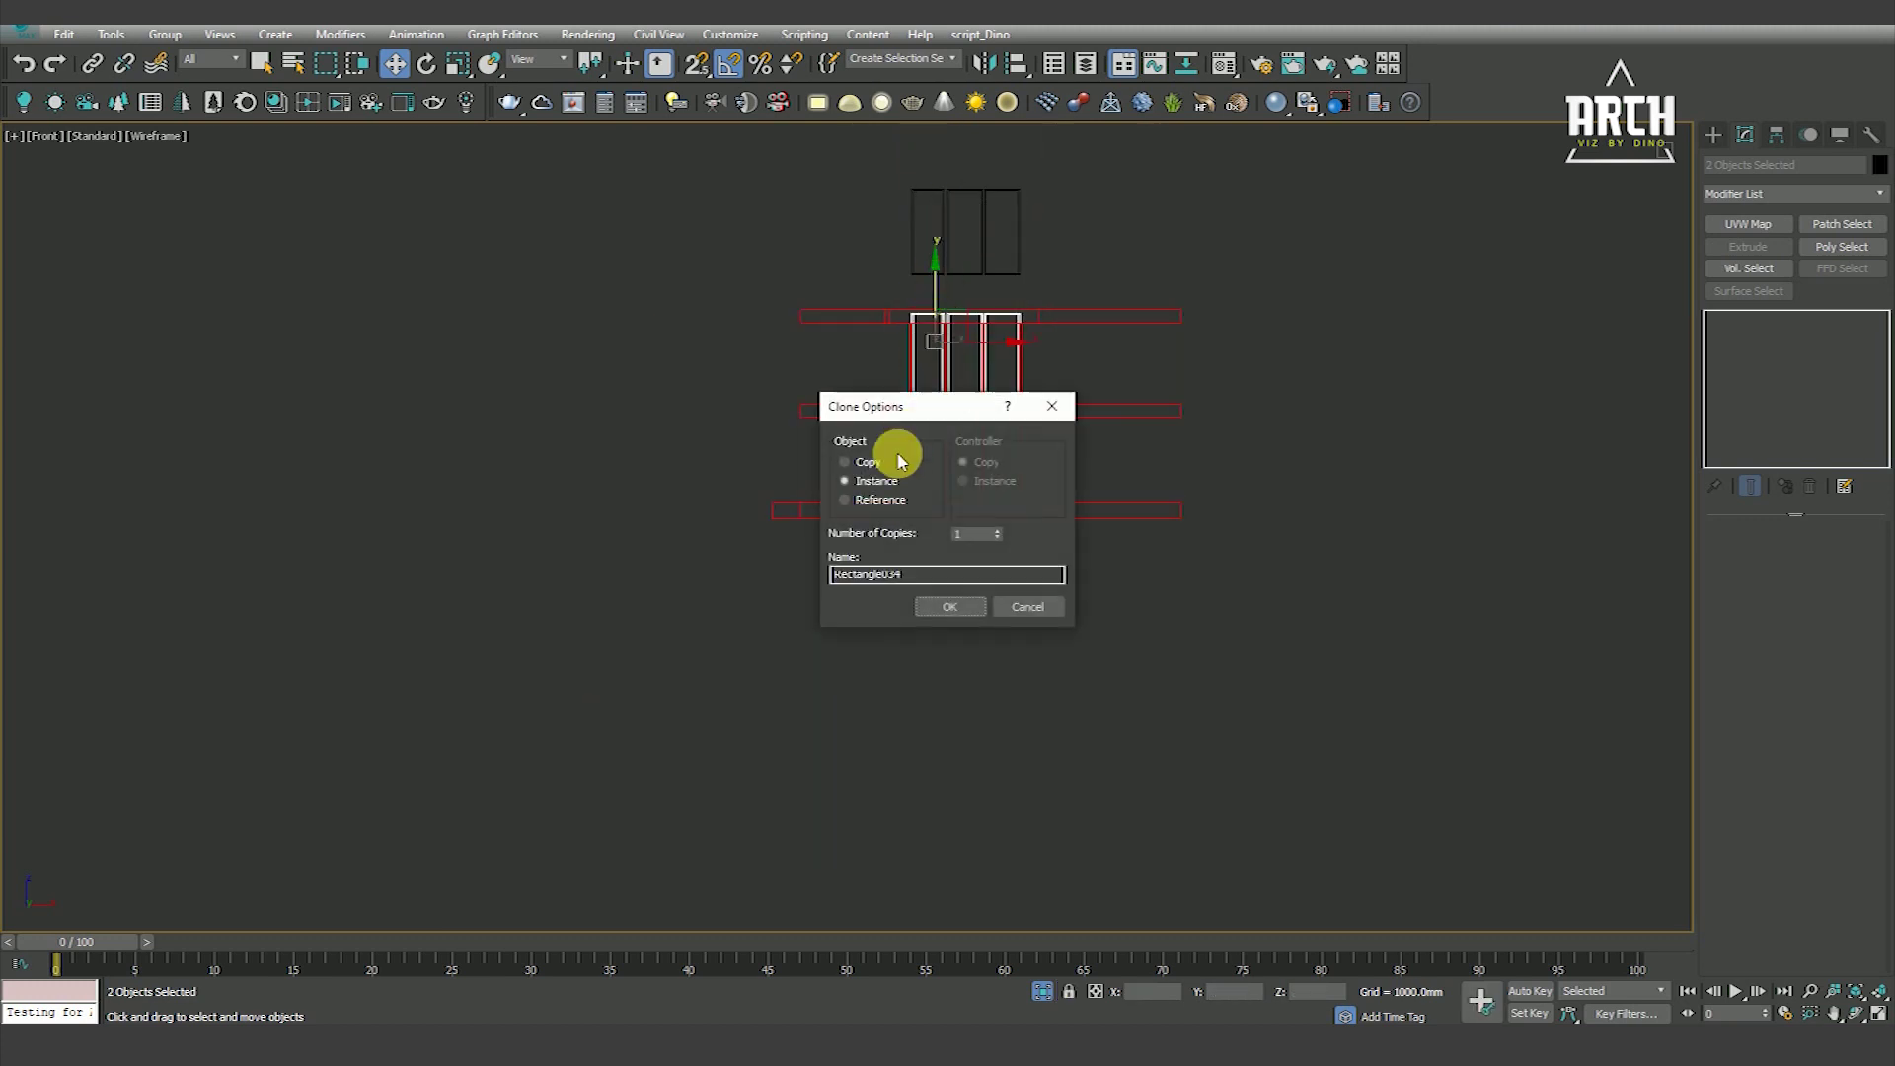
# Make another instanced copy of the panes, then delete the extra panes above the frames
pyautogui.click(943, 610)
pyautogui.scroll(6, 913, 466)
pyautogui.press('s')
pyautogui.press('s')
pyautogui.scroll(-5, 780, 462)
pyautogui.click(752, 411)
pyautogui.moveTo(833, 283); pyautogui.dragTo(832, 515, button='middle')
pyautogui.moveTo(782, 254); pyautogui.dragTo(1114, 451)
pyautogui.press('Delete')
# Edit the spline vertices of the copied upper window frame, with snapping on
pyautogui.click(913, 514)
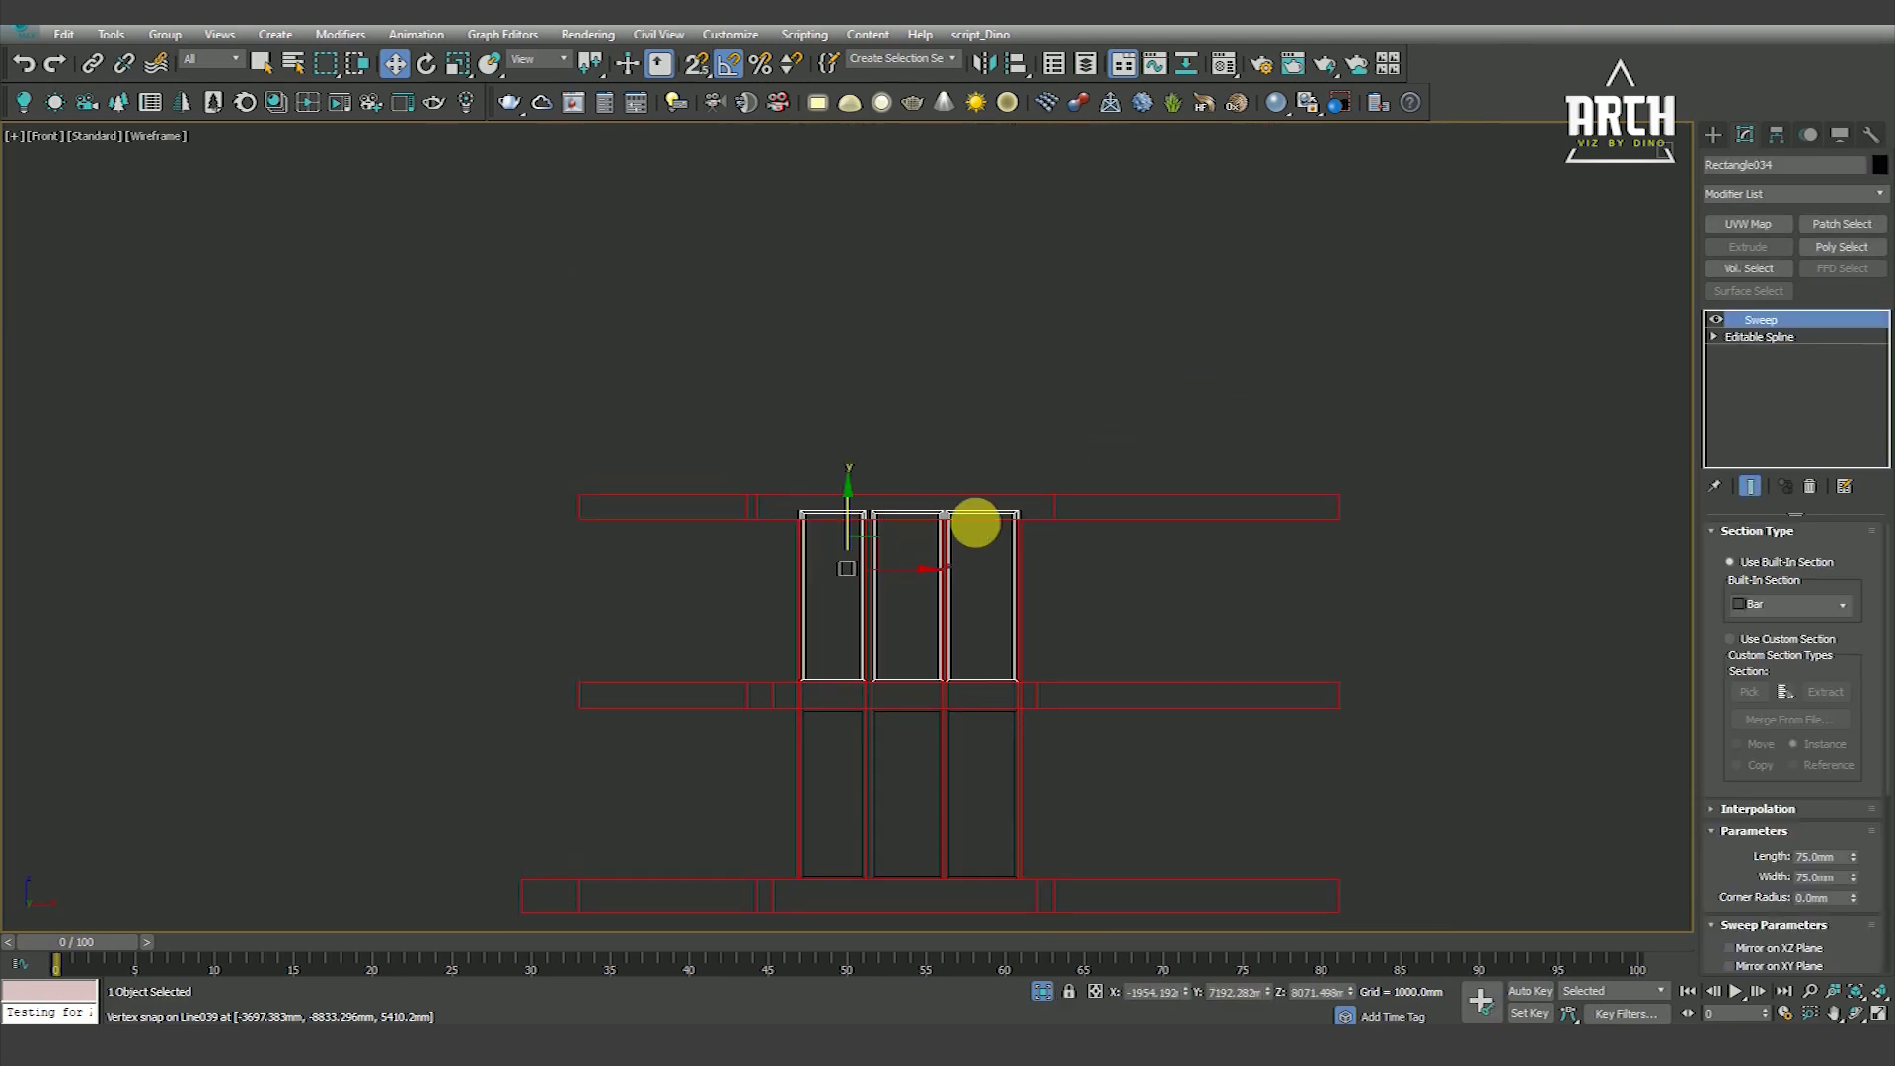
pyautogui.click(1750, 355)
pyautogui.scroll(2, 779, 508)
pyautogui.press('s')
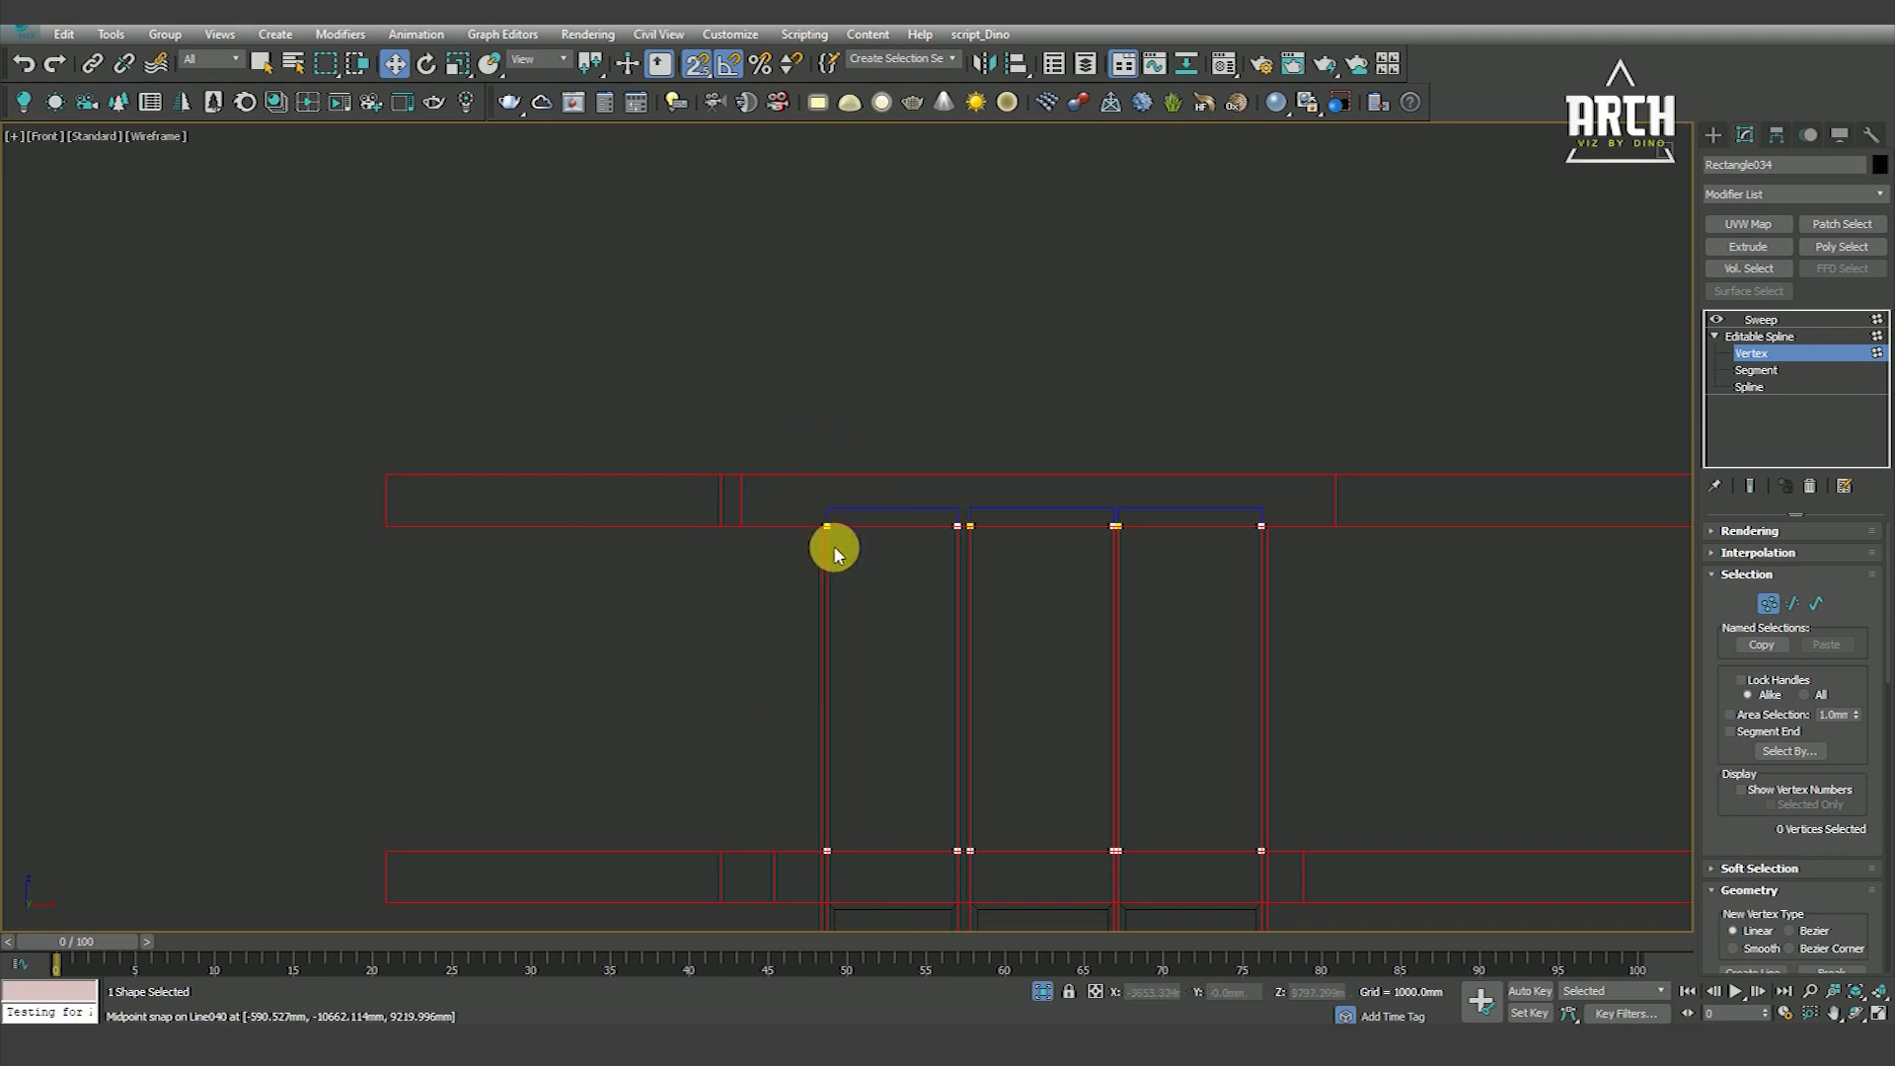
# Lower the six top-edge vertices of the upper blue glass panel to meet its frame
pyautogui.click(1756, 319)
pyautogui.click(1125, 540)
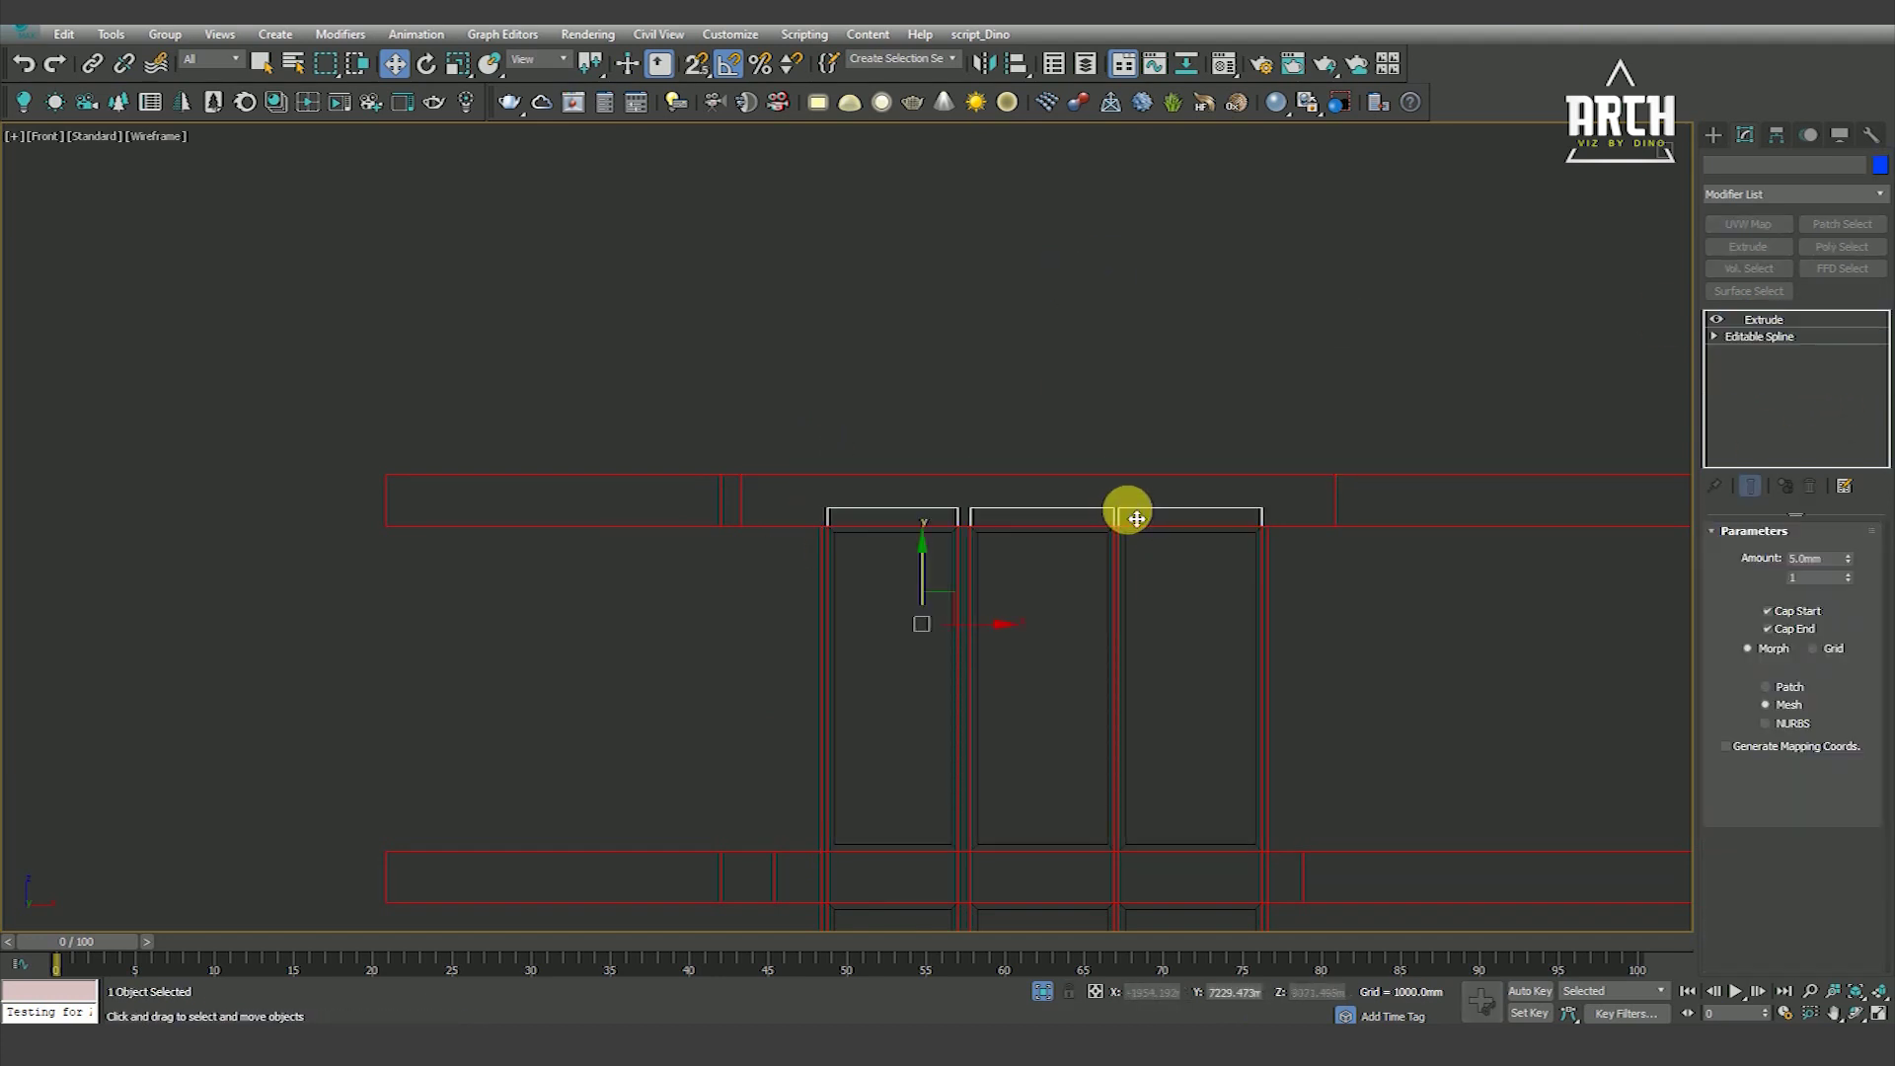
pyautogui.click(1739, 353)
pyautogui.moveTo(731, 333); pyautogui.dragTo(1501, 524)
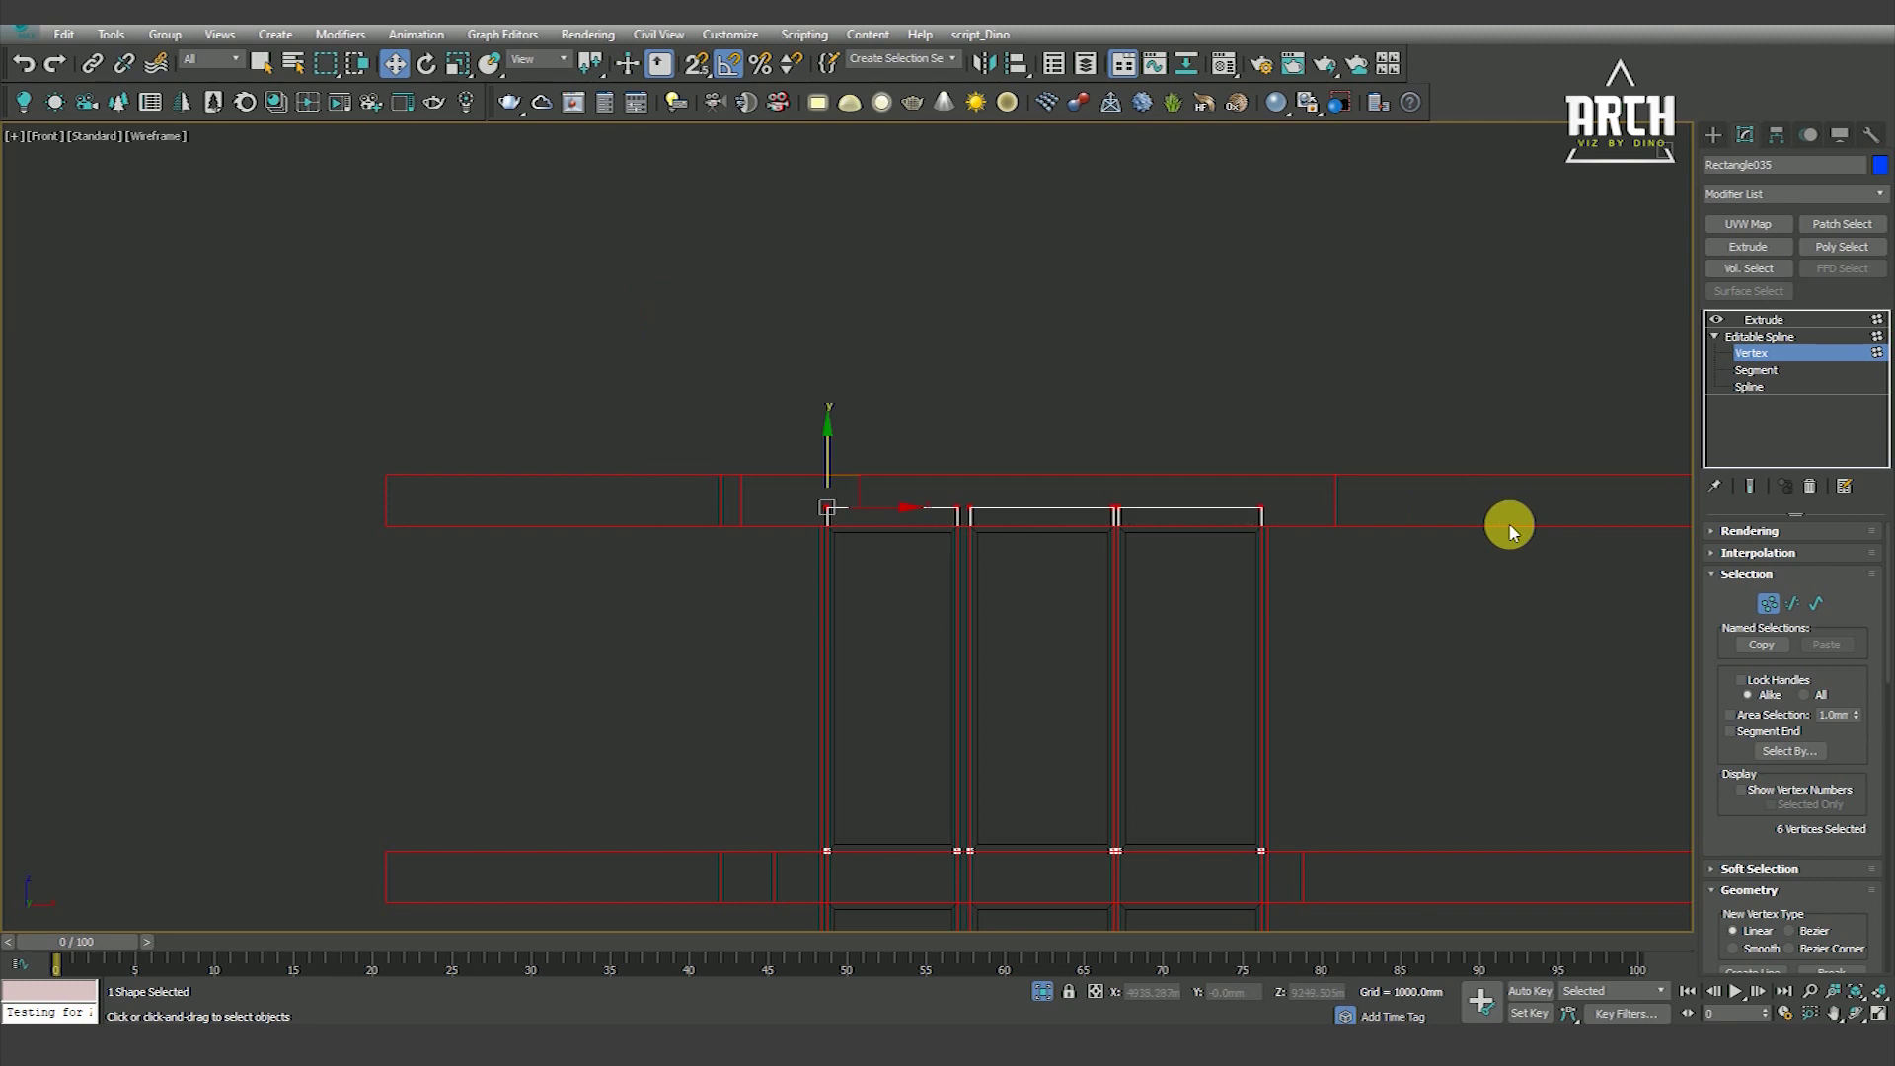
pyautogui.moveTo(981, 444); pyautogui.dragTo(833, 524)
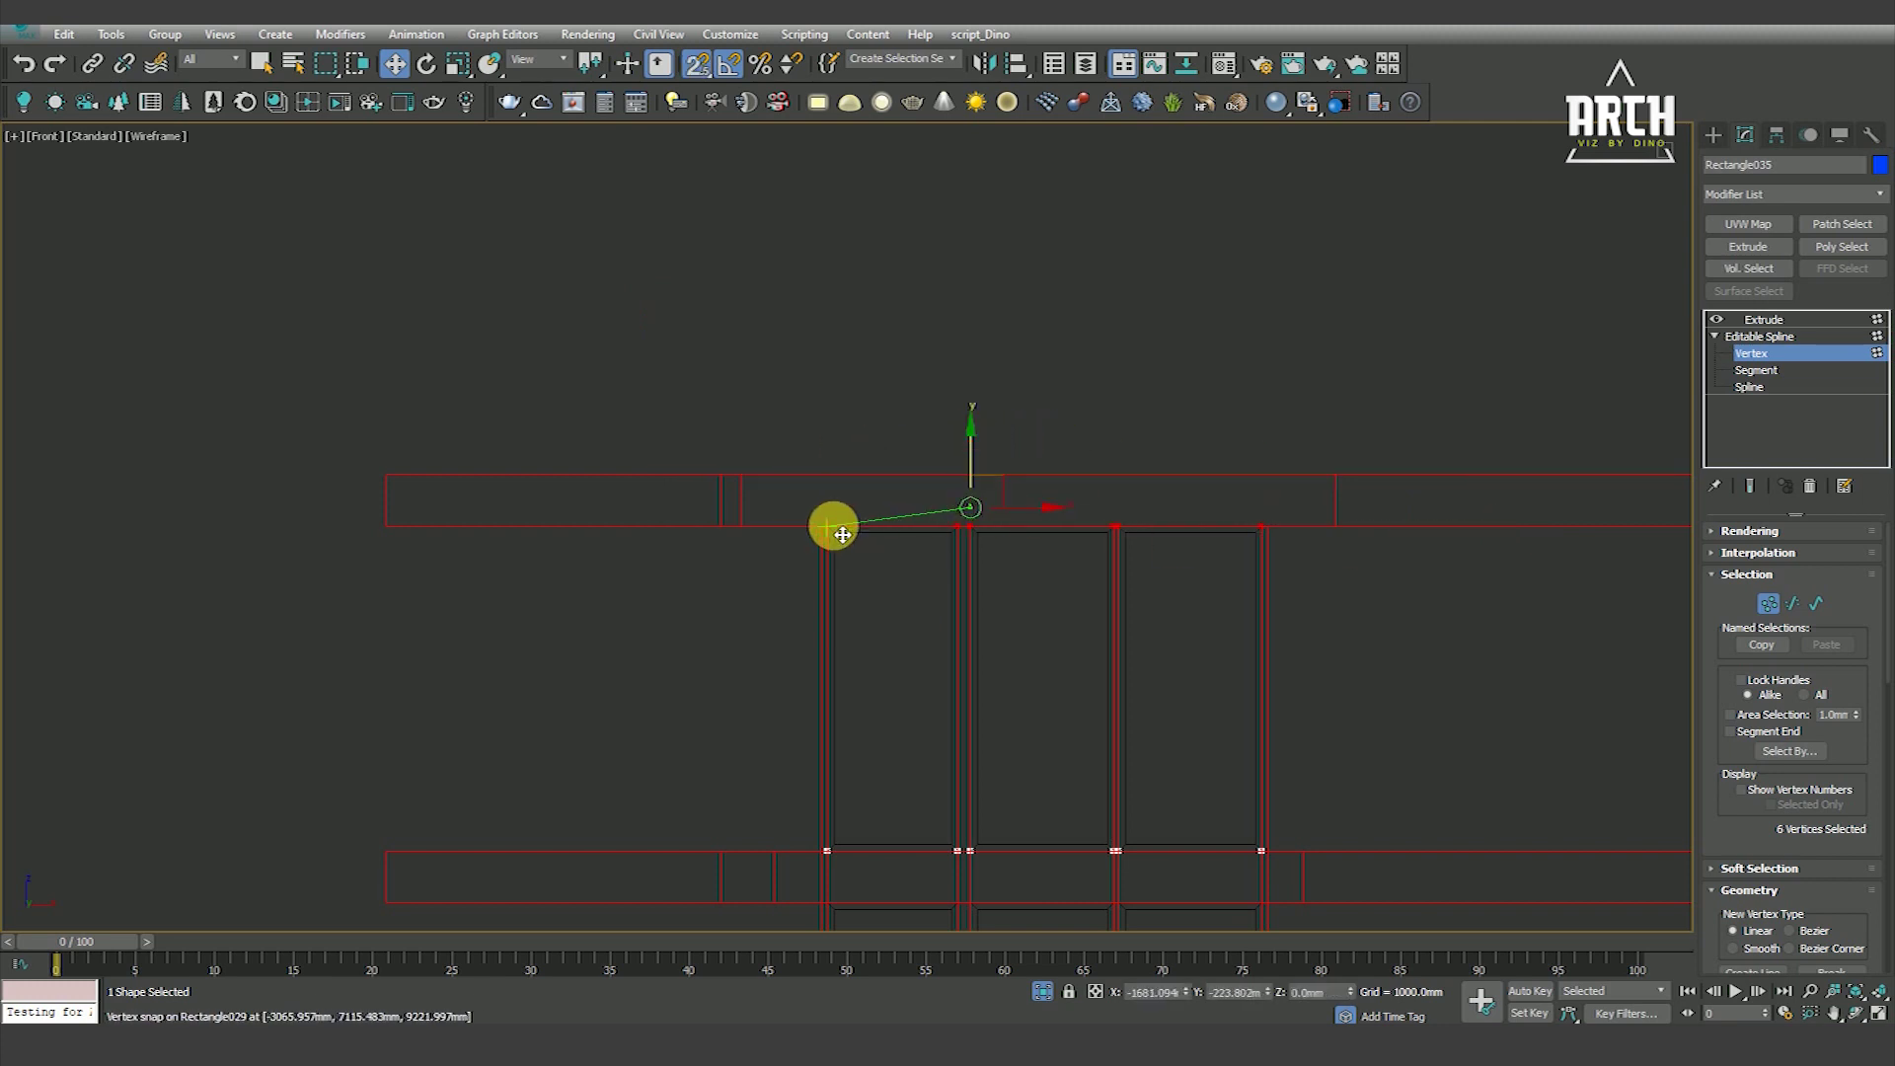
pyautogui.click(766, 575)
pyautogui.click(1763, 318)
# Review both storeys' blue windows in shaded view with edges, orbiting the building
pyautogui.click(1073, 304)
pyautogui.press('F3')
pyautogui.scroll(-3, 938, 504)
pyautogui.scroll(-2, 987, 557)
pyautogui.keyDown('alt'); pyautogui.moveTo(987, 558); pyautogui.dragTo(991, 550, button='middle'); pyautogui.keyUp('alt')
pyautogui.scroll(5, 965, 533)
pyautogui.scroll(-3, 1143, 549)
pyautogui.scroll(2, 939, 516)
pyautogui.scroll(5, 932, 509)
pyautogui.press('F4')
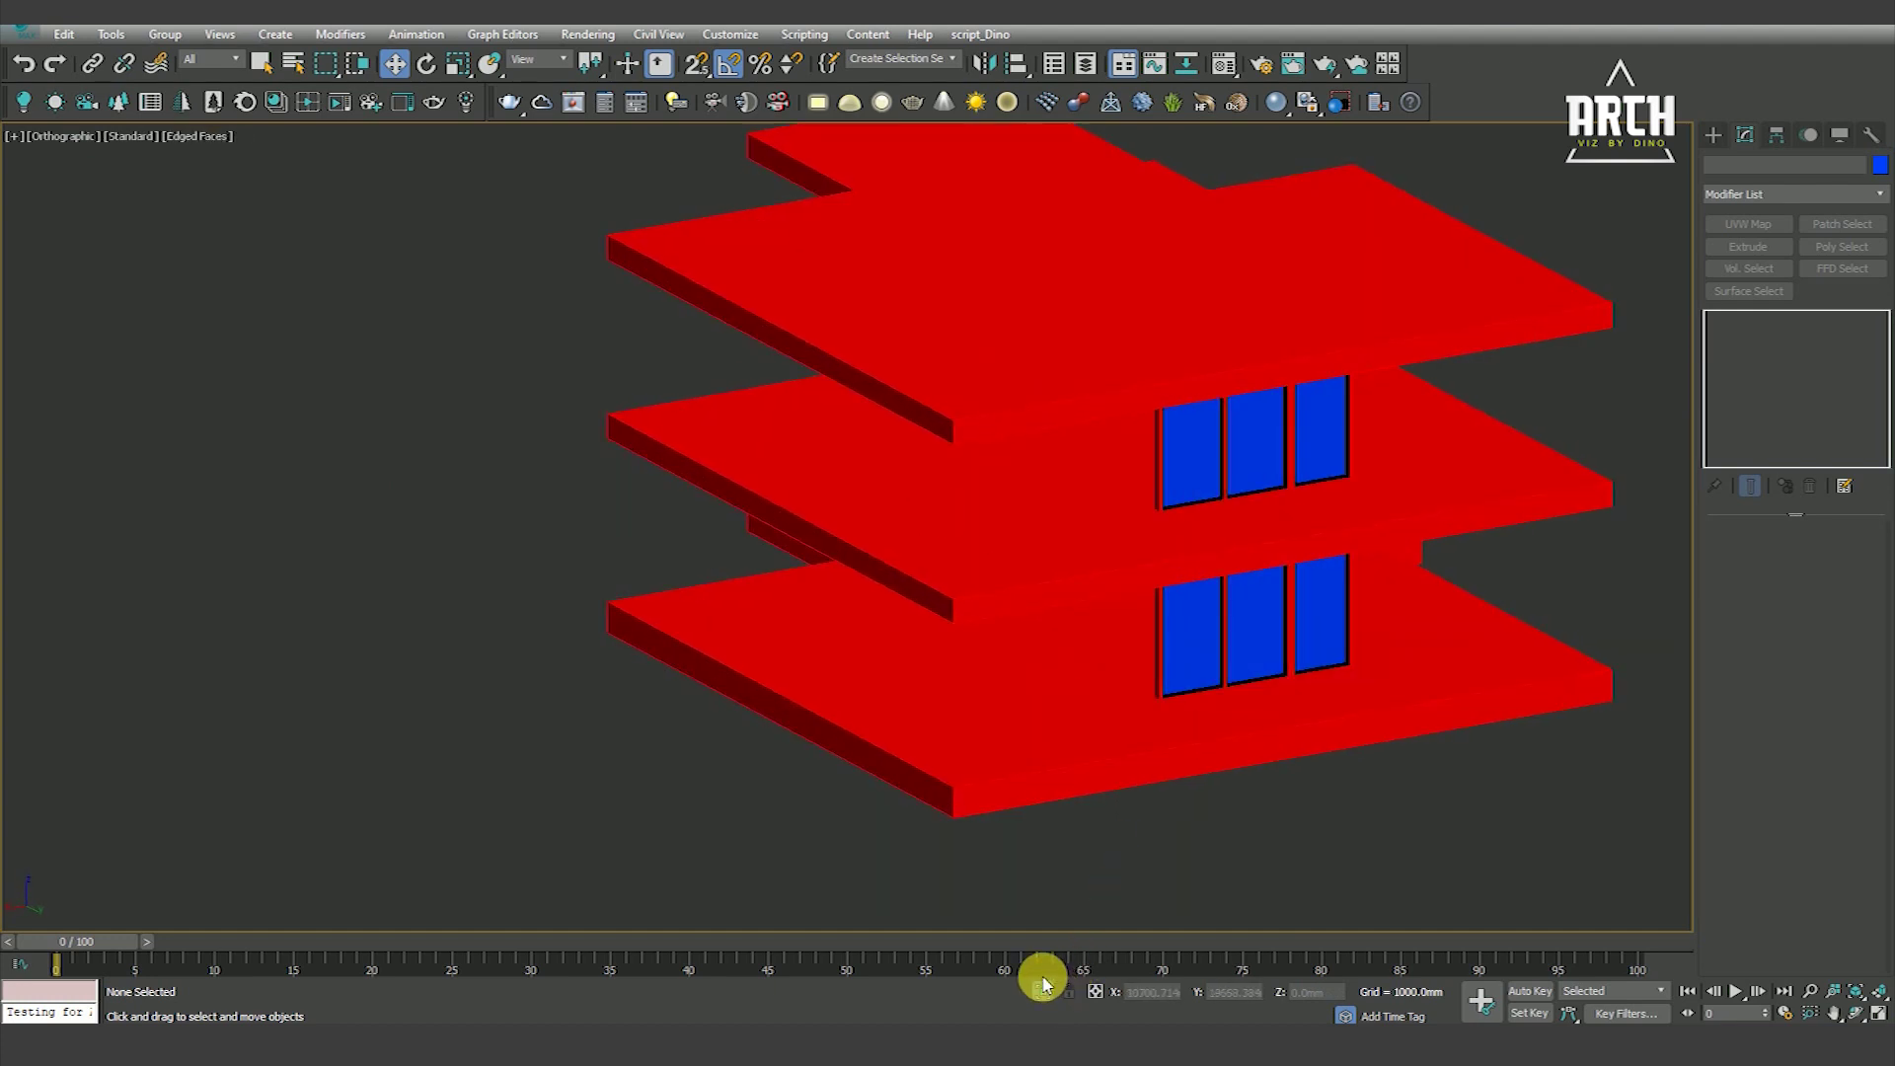
pyautogui.scroll(2, 981, 486)
pyautogui.scroll(-7, 977, 499)
pyautogui.scroll(1, 984, 509)
pyautogui.moveTo(984, 508)
pyautogui.keyDown('alt'); pyautogui.mouseDown(button='middle')
pyautogui.moveTo(1078, 516)
pyautogui.moveTo(885, 507)
pyautogui.mouseUp(button='middle'); pyautogui.keyUp('alt')
pyautogui.scroll(3, 940, 569)
pyautogui.scroll(-4, 940, 569)
pyautogui.scroll(-2, 1179, 537)
pyautogui.moveTo(1179, 537)
pyautogui.keyDown('alt'); pyautogui.mouseDown(button='middle')
pyautogui.moveTo(1099, 537)
pyautogui.moveTo(1095, 605)
pyautogui.moveTo(1213, 605)
pyautogui.moveTo(1229, 555)
pyautogui.moveTo(1185, 600)
pyautogui.mouseUp(button='middle'); pyautogui.keyUp('alt')
pyautogui.press('t')
pyautogui.press('F3')
pyautogui.scroll(5, 691, 756)
pyautogui.scroll(-2, 652, 592)
pyautogui.scroll(-2, 630, 512)
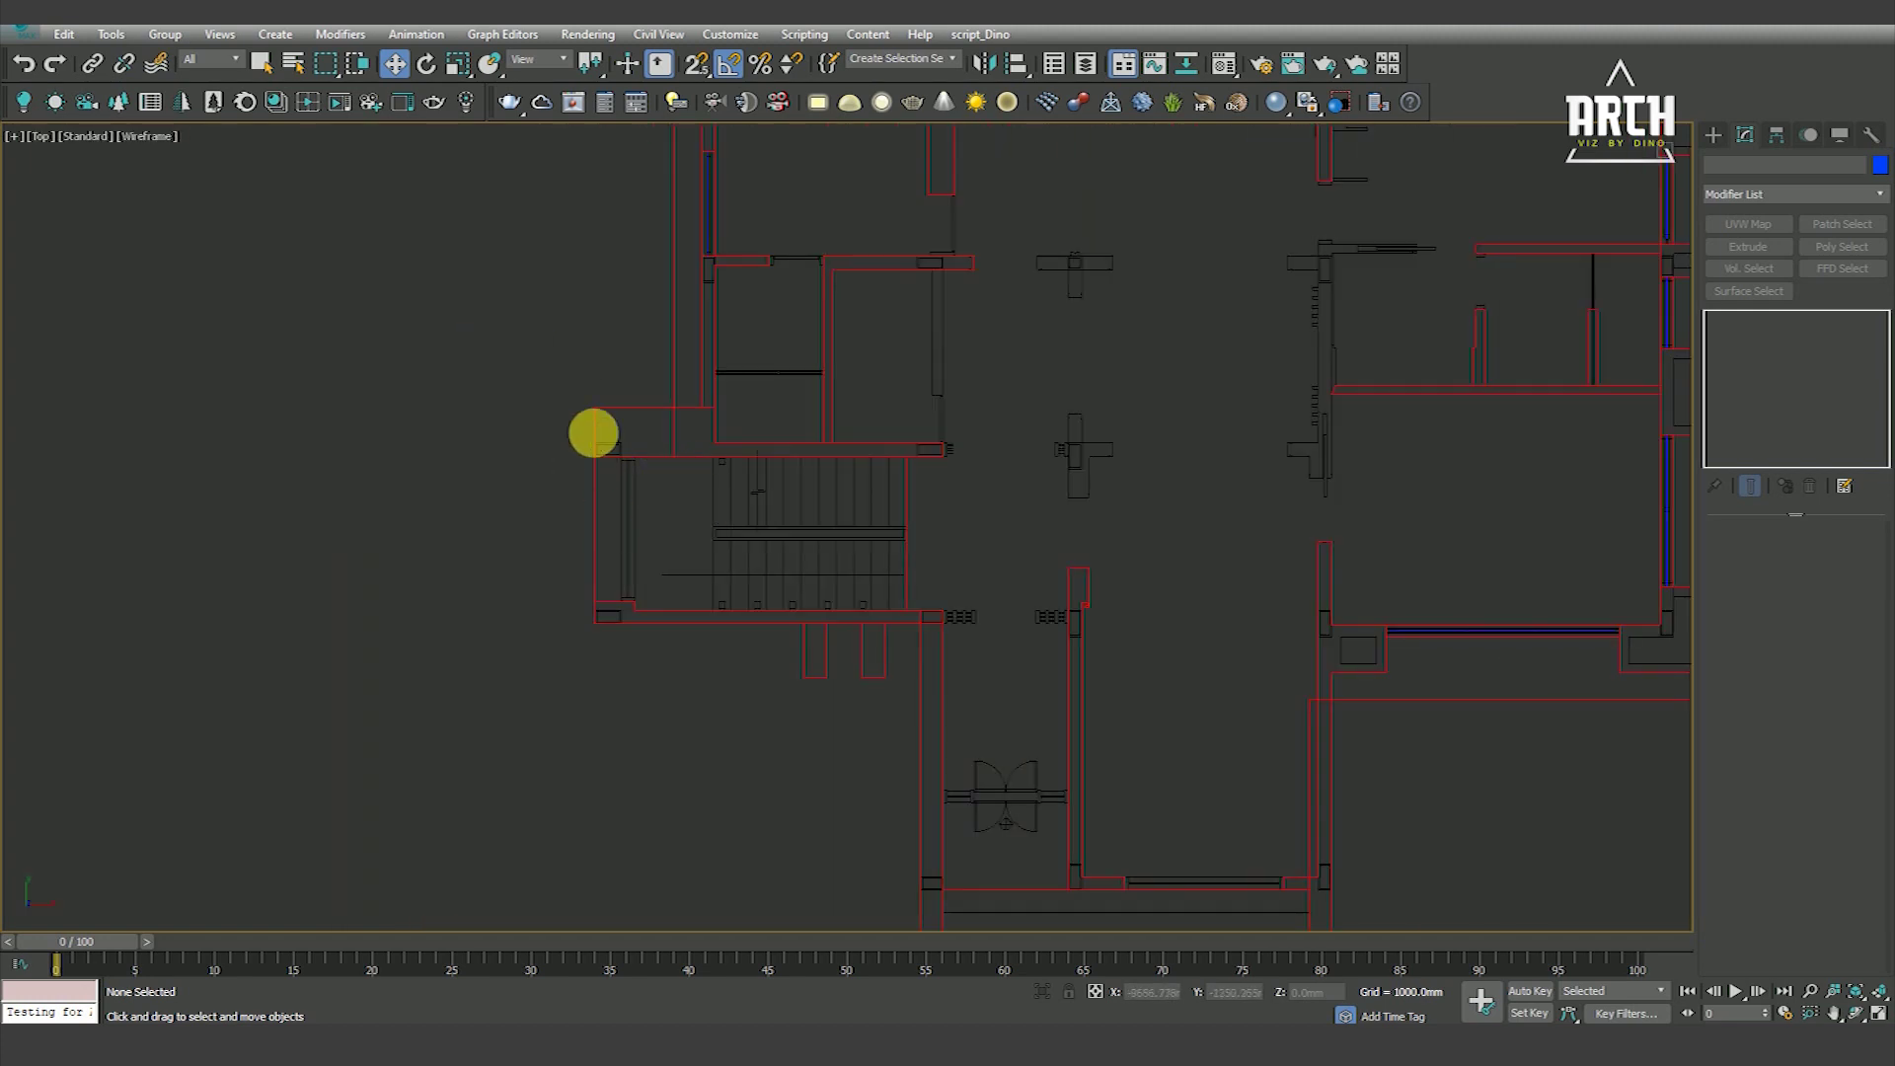
pyautogui.moveTo(671, 496)
pyautogui.mouseDown(button='middle')
pyautogui.moveTo(973, 436)
pyautogui.moveTo(895, 511)
pyautogui.moveTo(980, 375)
pyautogui.mouseUp(button='middle')
pyautogui.click(893, 504)
pyautogui.hotkey('shift', 'z')
pyautogui.click(1176, 648)
pyautogui.press('t')
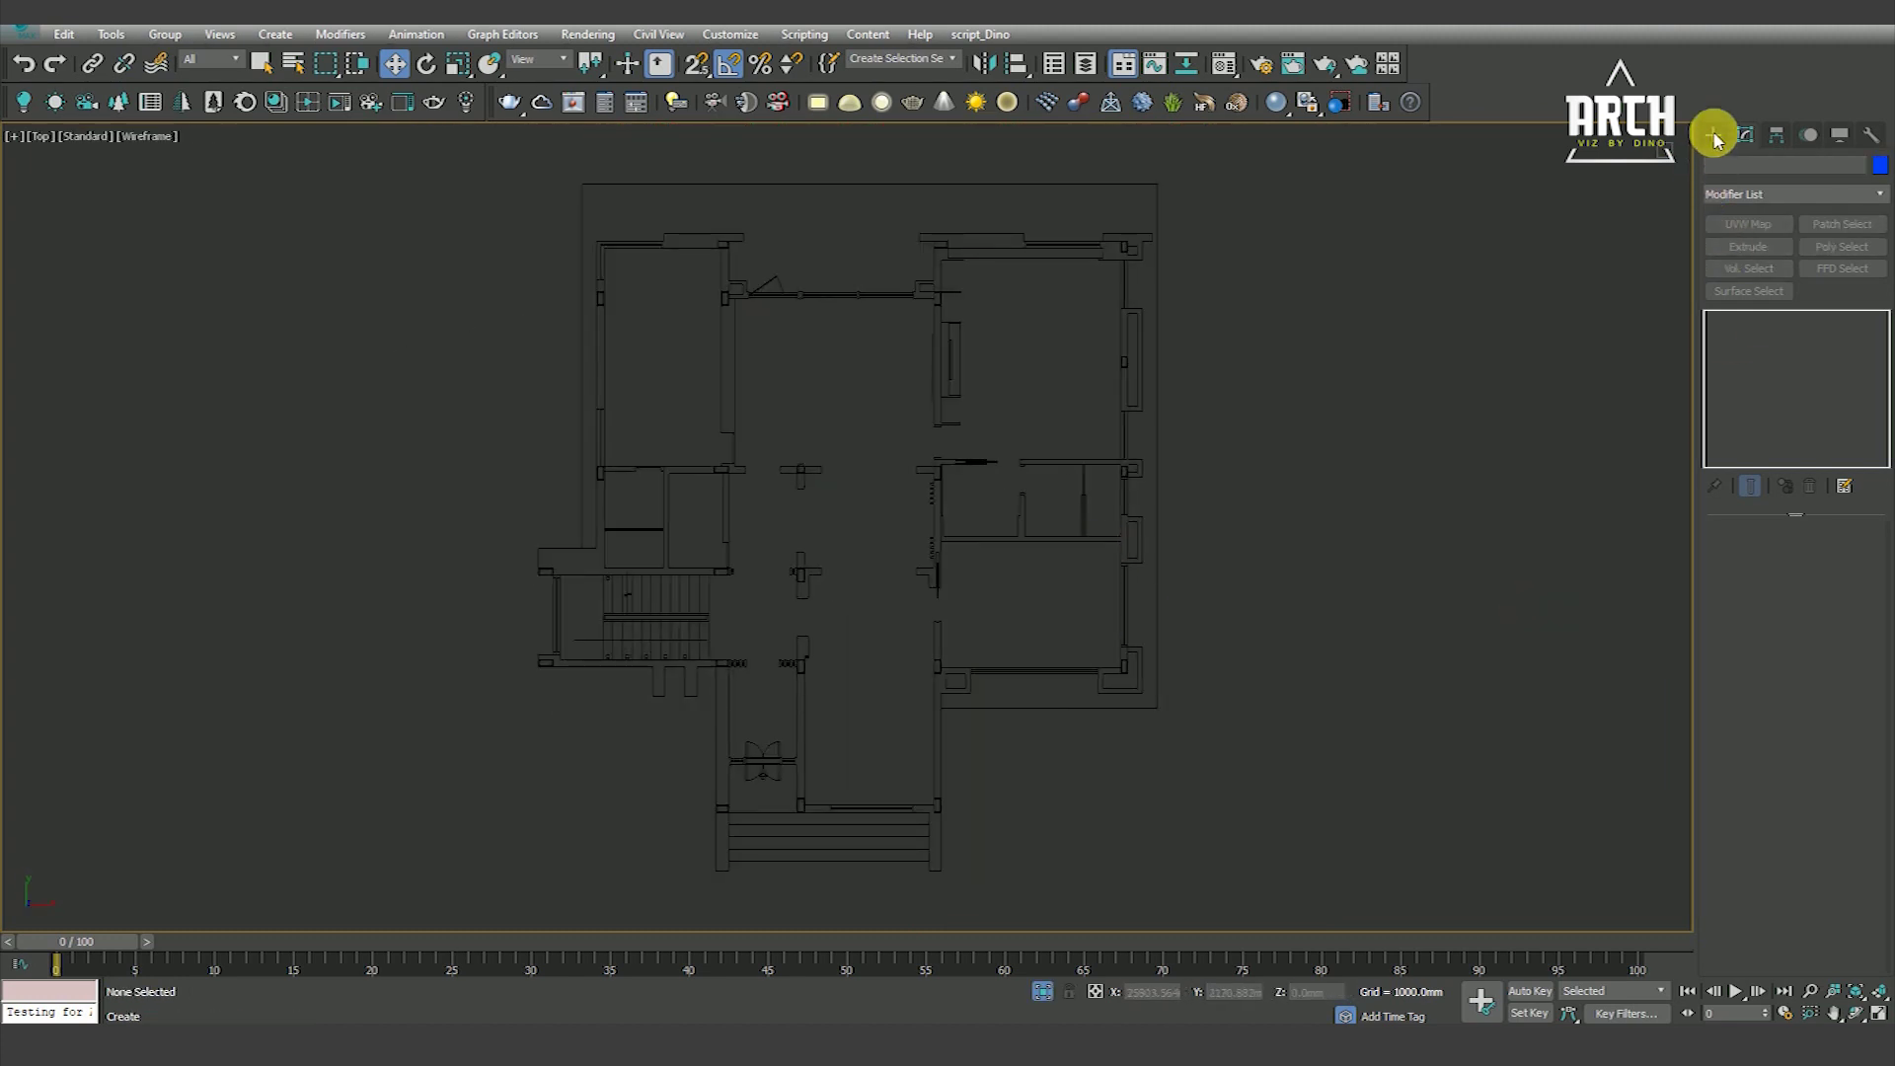
# Draw four rectangles tracing the four entrance steps on the plan
pyautogui.click(1715, 139)
pyautogui.click(1831, 271)
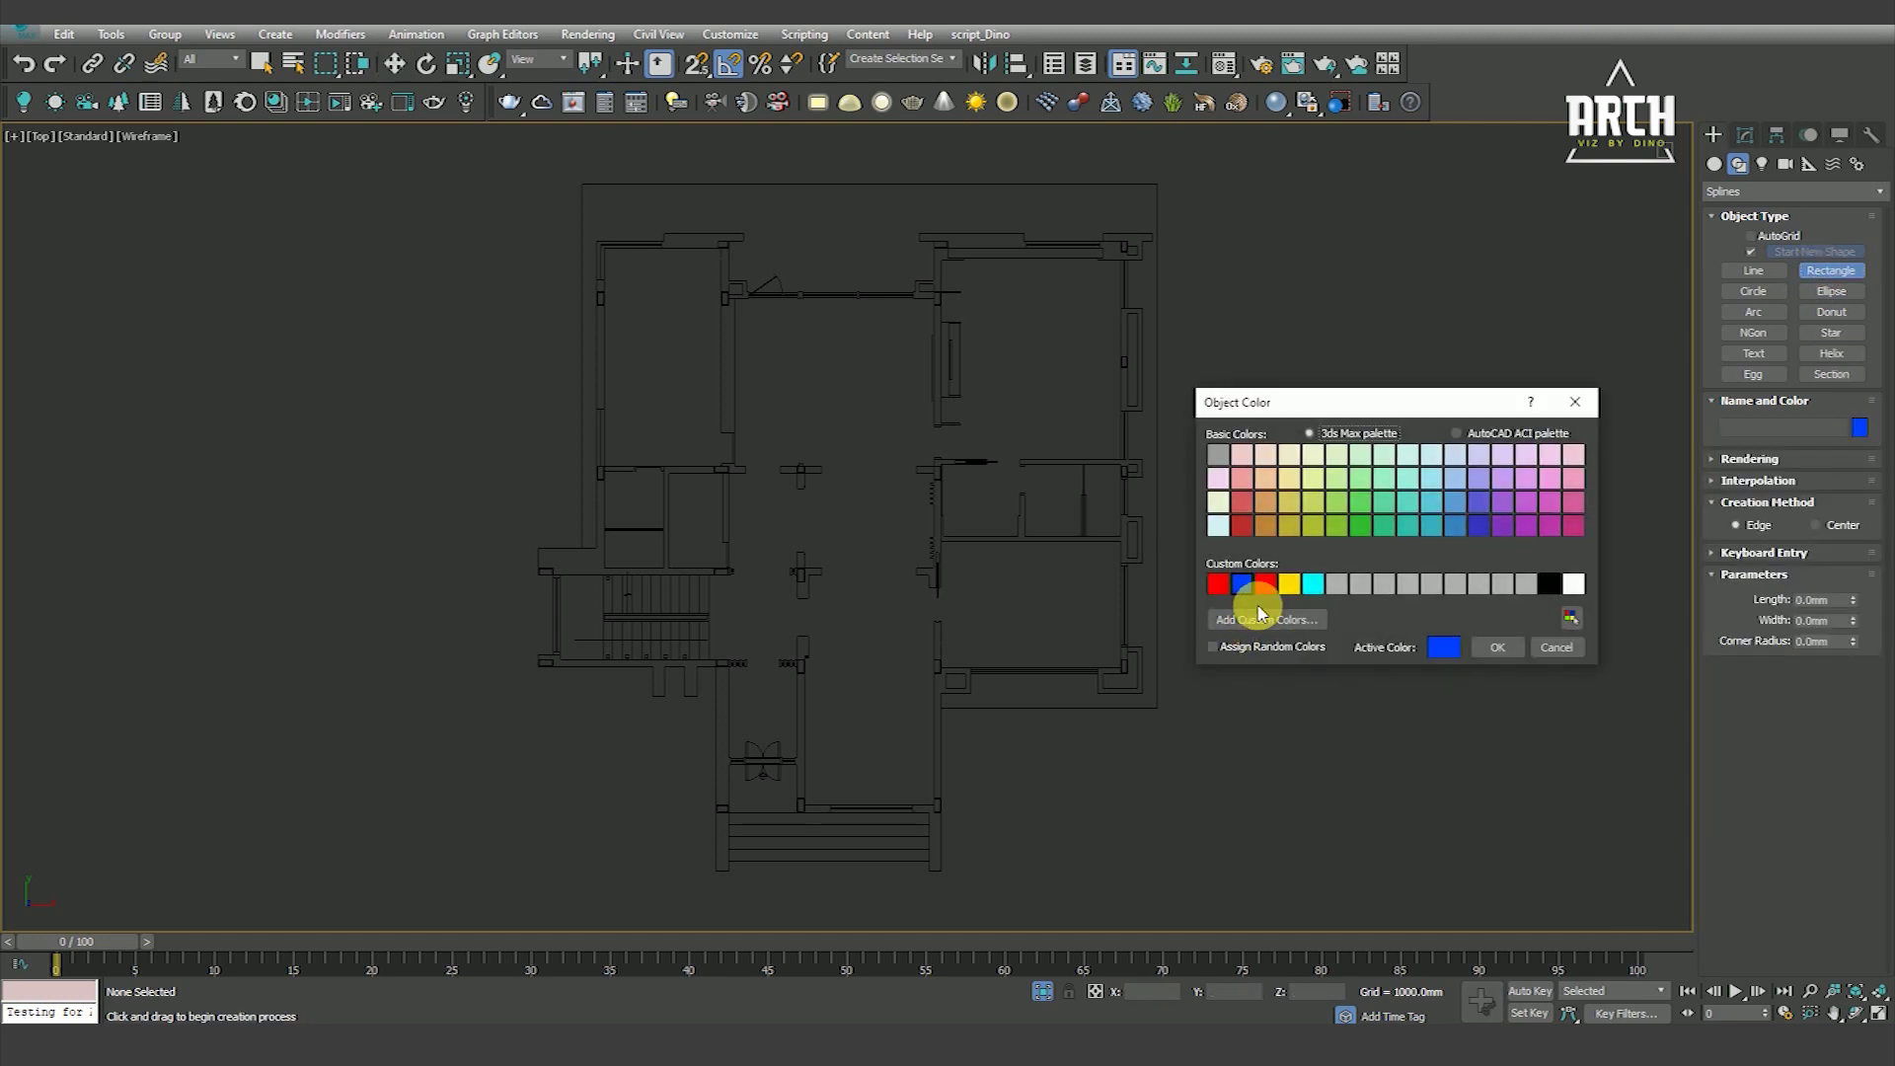
pyautogui.scroll(5, 817, 621)
pyautogui.scroll(2, 385, 597)
pyautogui.moveTo(383, 562)
pyautogui.mouseDown()
pyautogui.moveTo(1141, 632)
pyautogui.moveTo(1184, 616)
pyautogui.mouseUp()
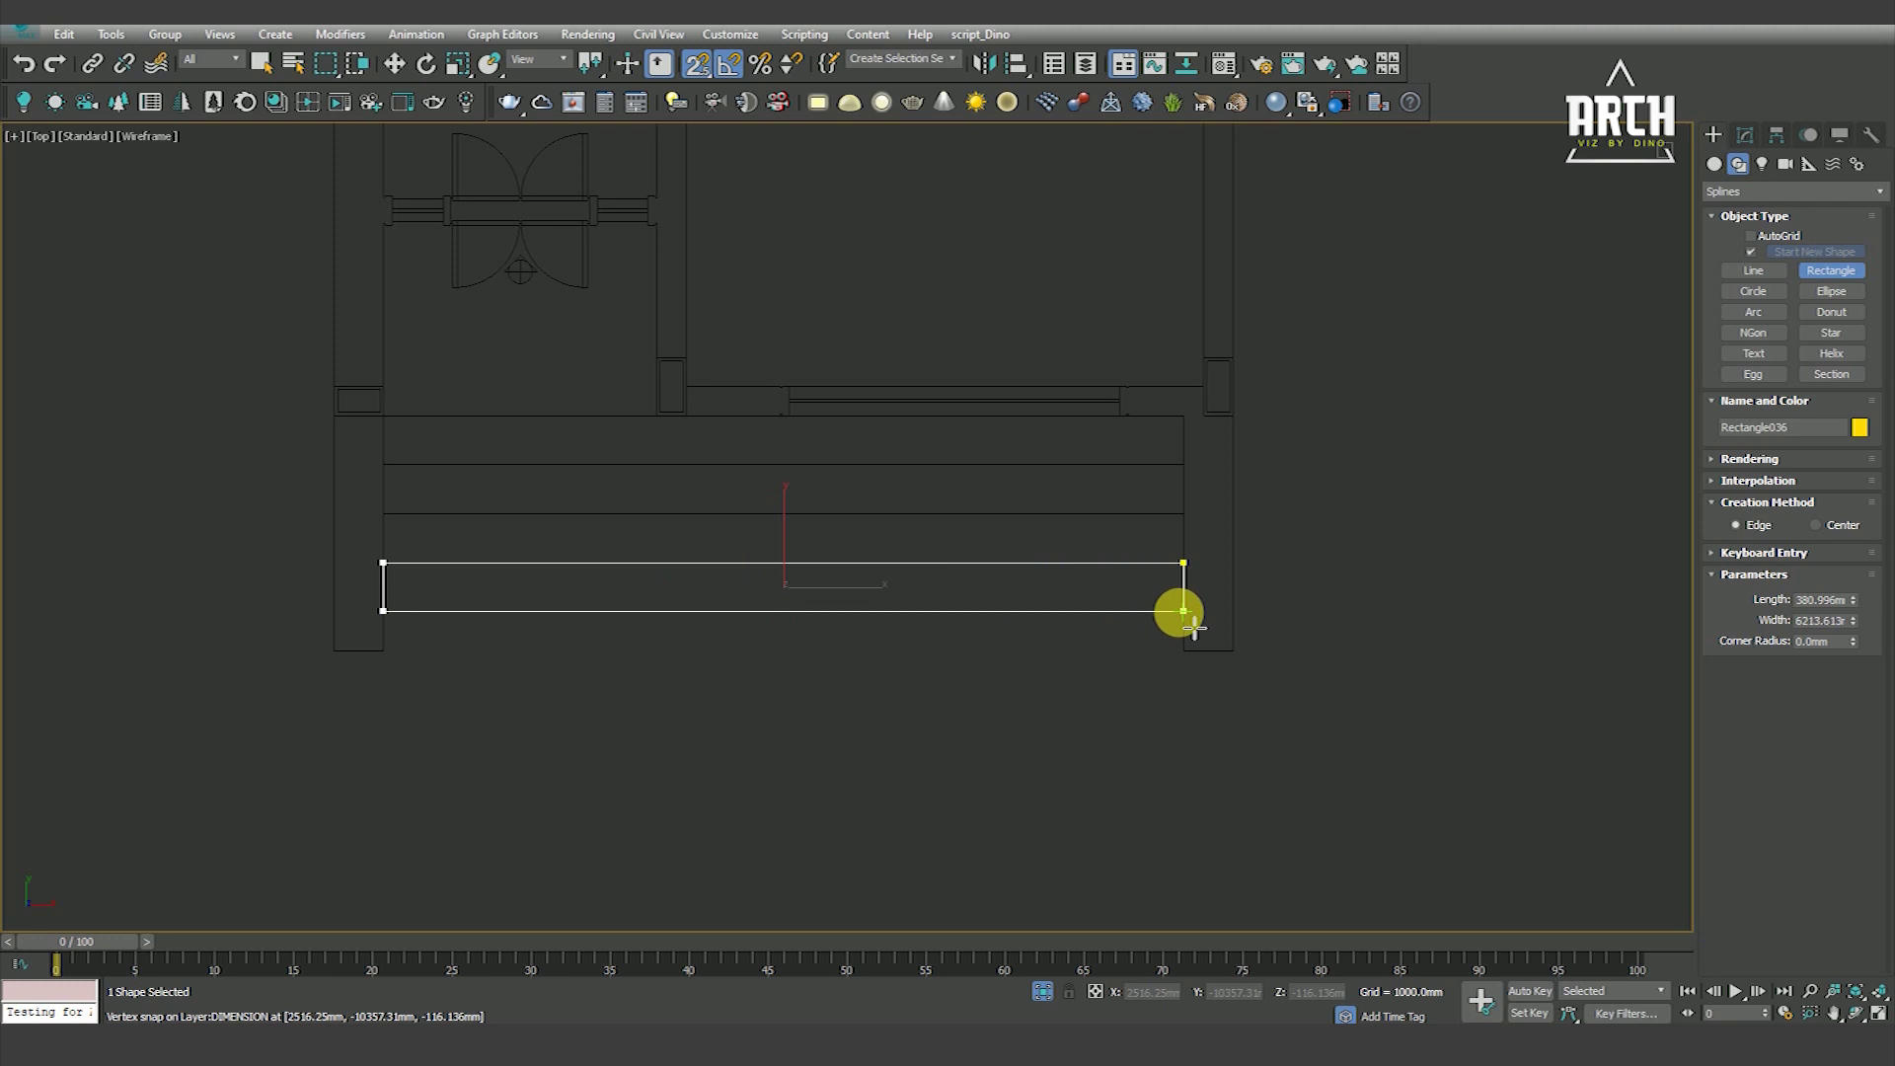
pyautogui.moveTo(1183, 514); pyautogui.dragTo(399, 574)
pyautogui.moveTo(385, 466); pyautogui.dragTo(1183, 513)
pyautogui.moveTo(1188, 435)
pyautogui.mouseDown()
pyautogui.moveTo(1033, 496)
pyautogui.moveTo(385, 463)
pyautogui.mouseUp()
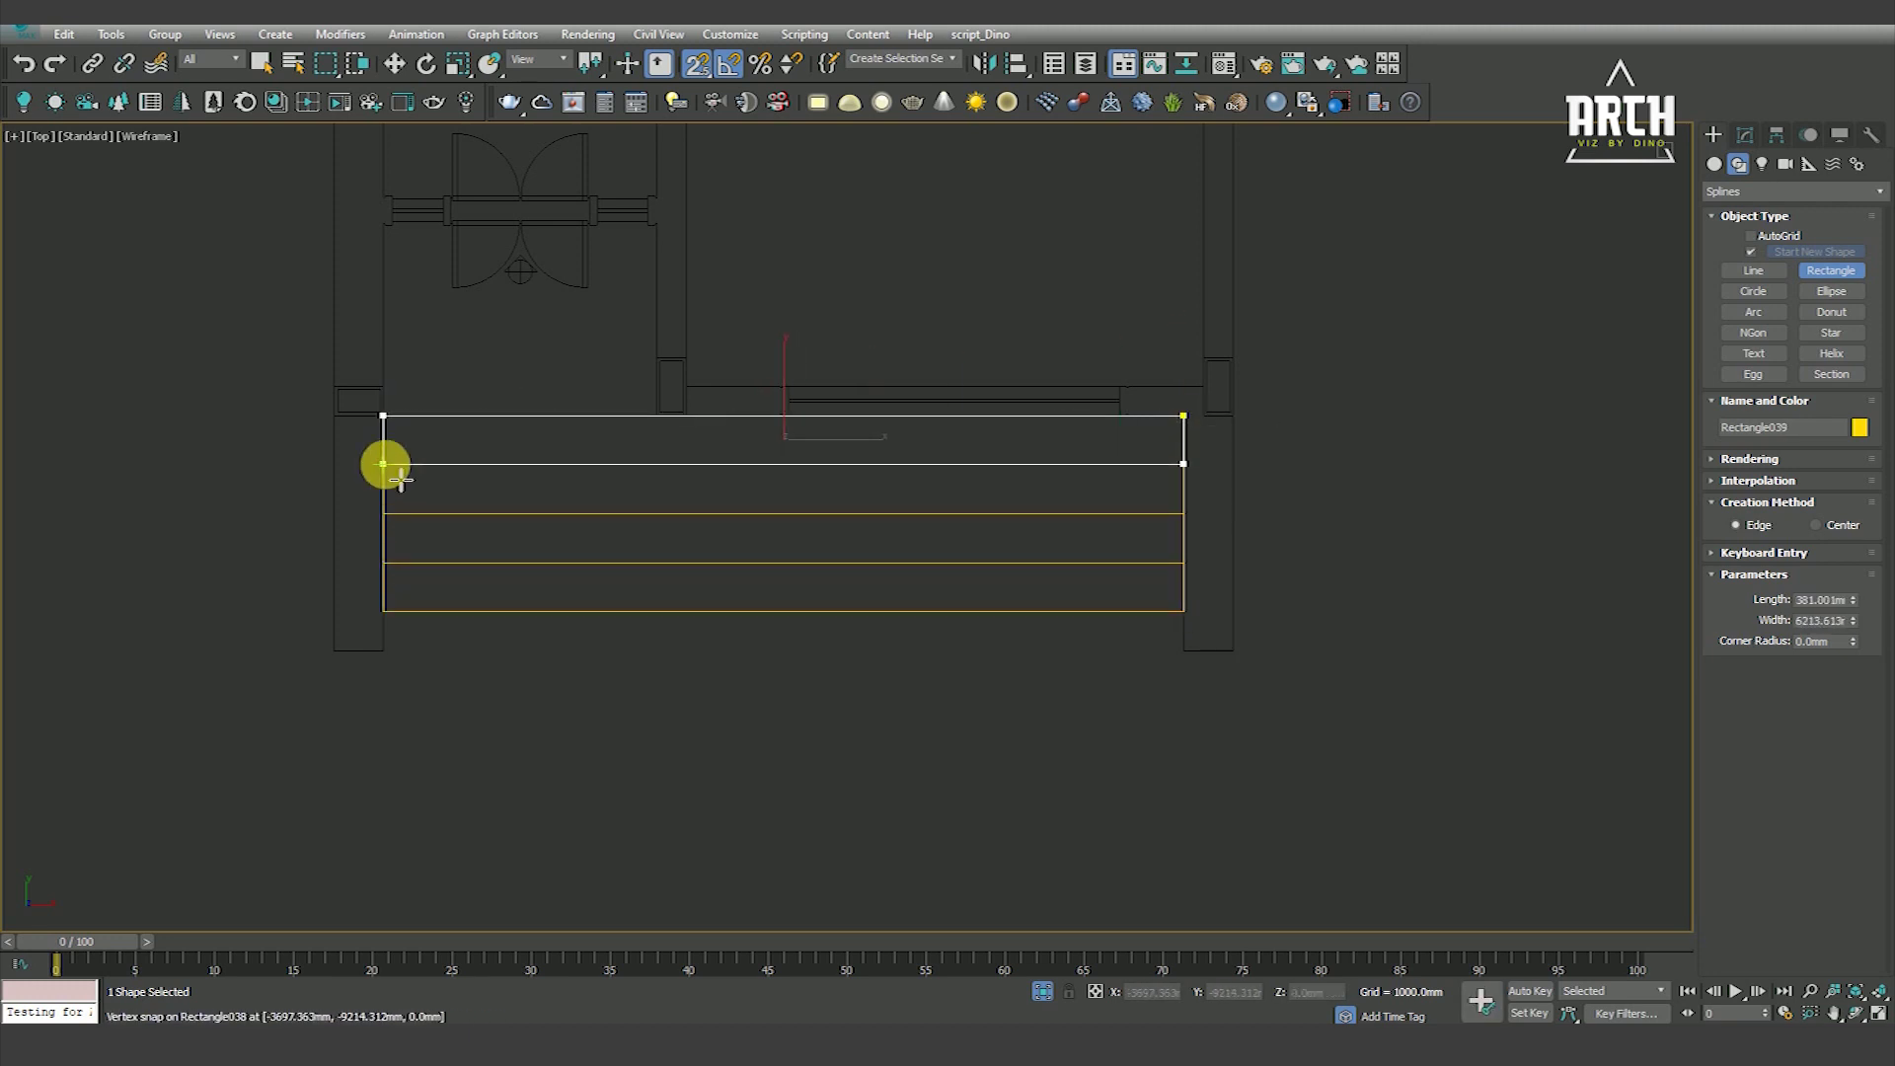
# Draw the larger landing rectangle in front of the door and select all the shapes
pyautogui.moveTo(434, 297); pyautogui.dragTo(486, 369, button='middle')
pyautogui.scroll(2, 459, 341)
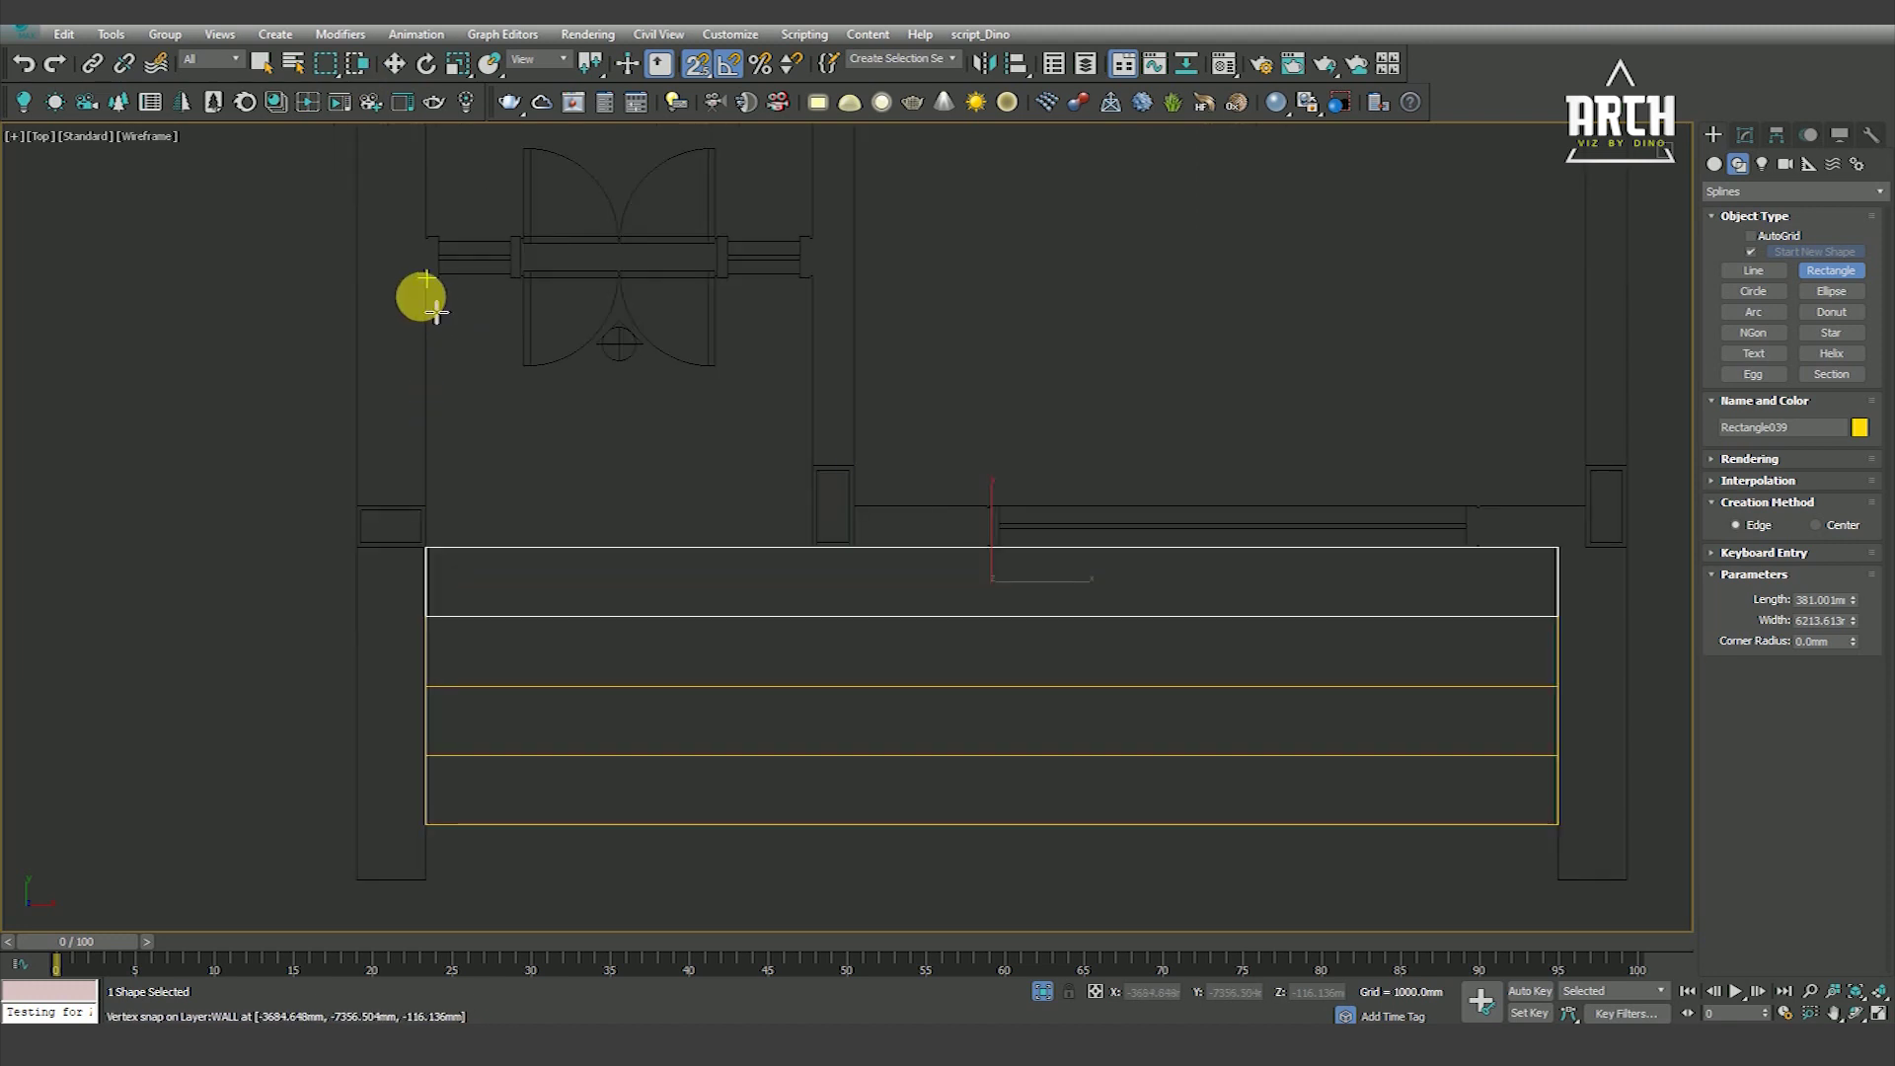
pyautogui.moveTo(424, 279); pyautogui.dragTo(811, 546)
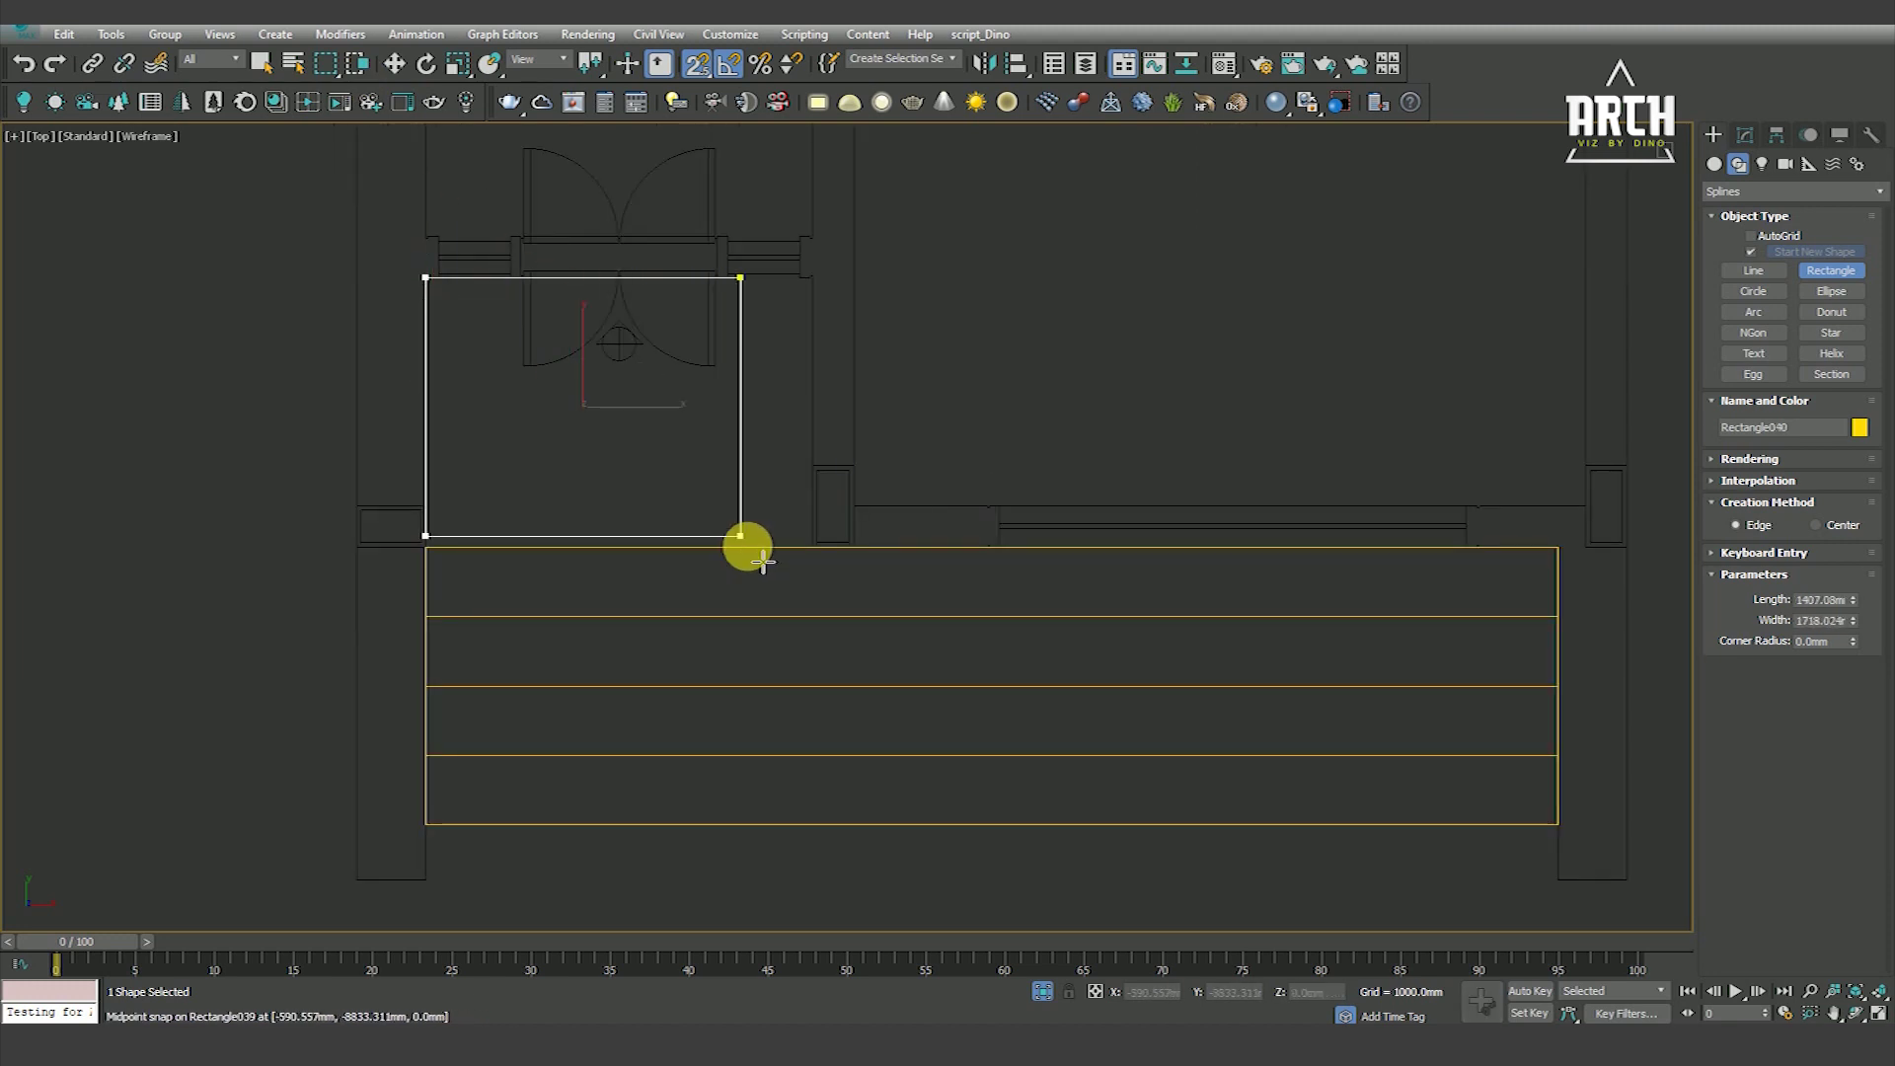
pyautogui.click(1743, 135)
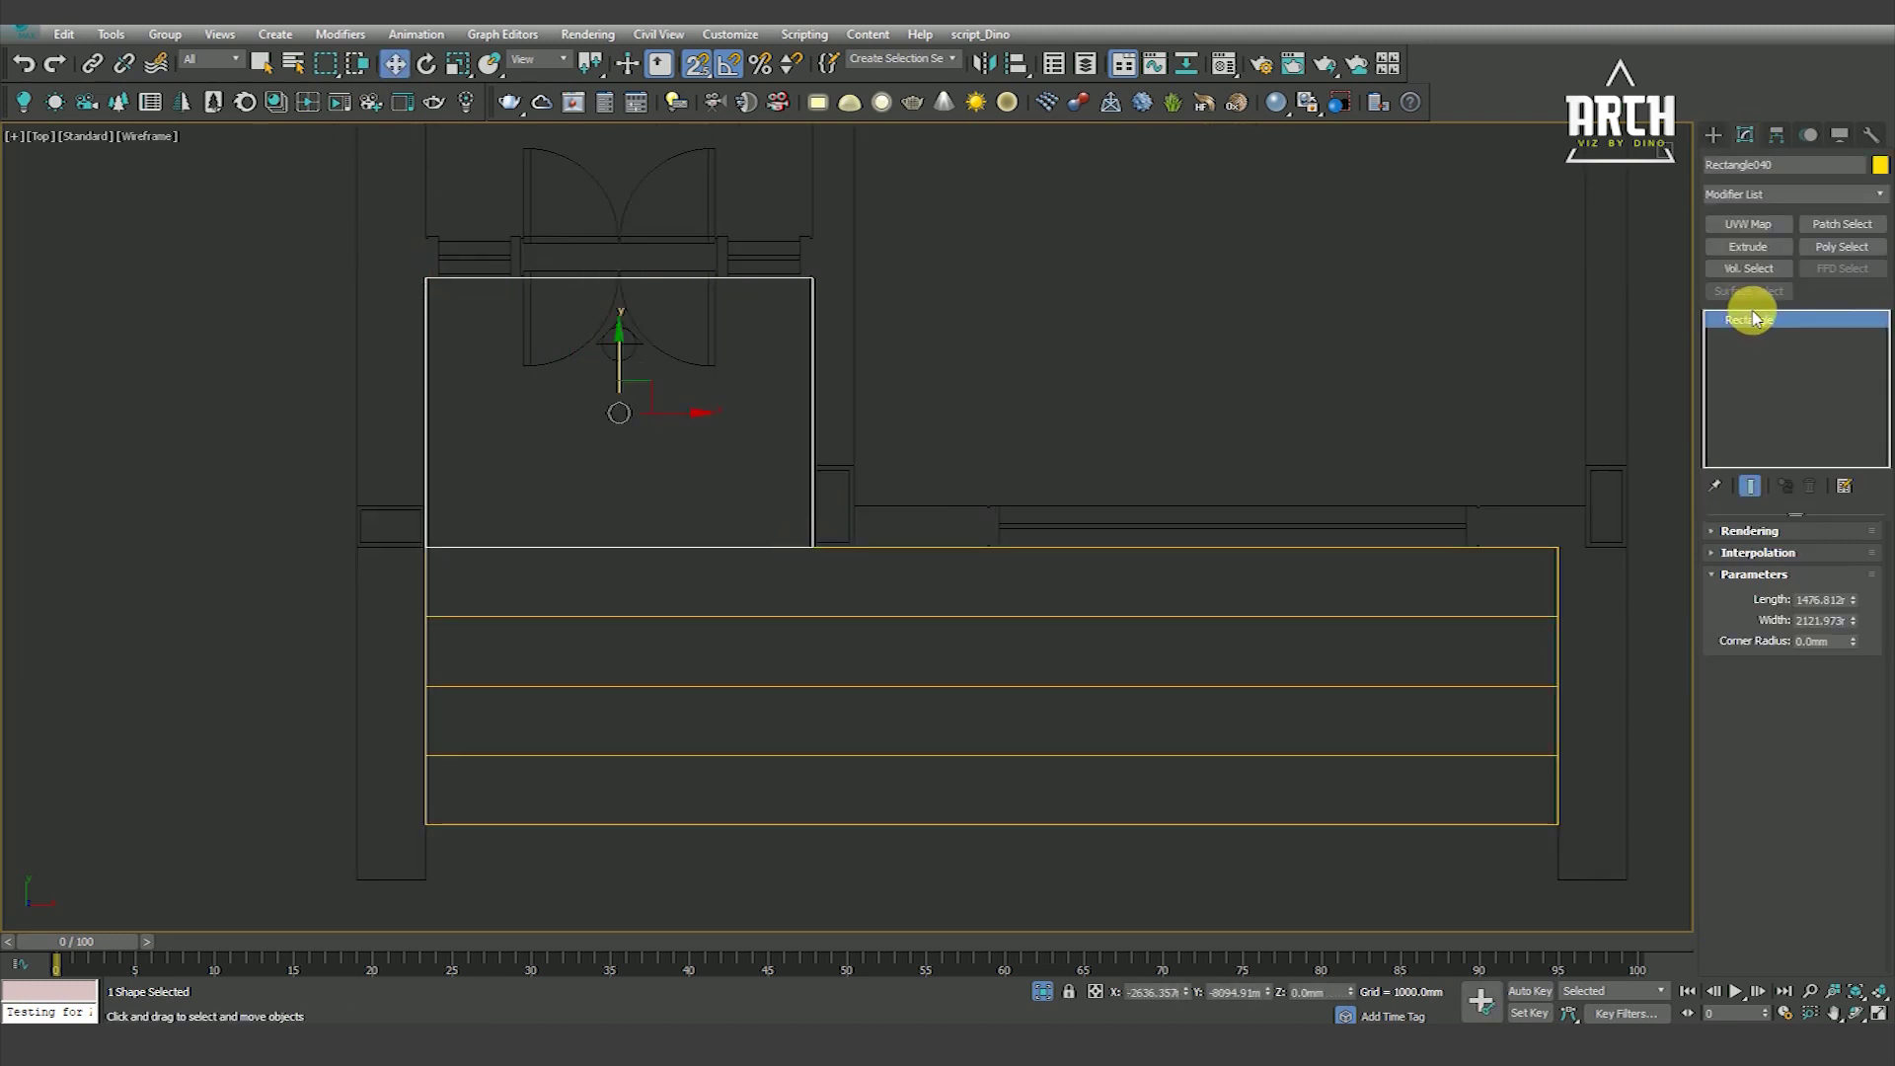
pyautogui.scroll(-8, 1253, 424)
pyautogui.hotkey('ctrl', 'a')
pyautogui.scroll(4, 1104, 562)
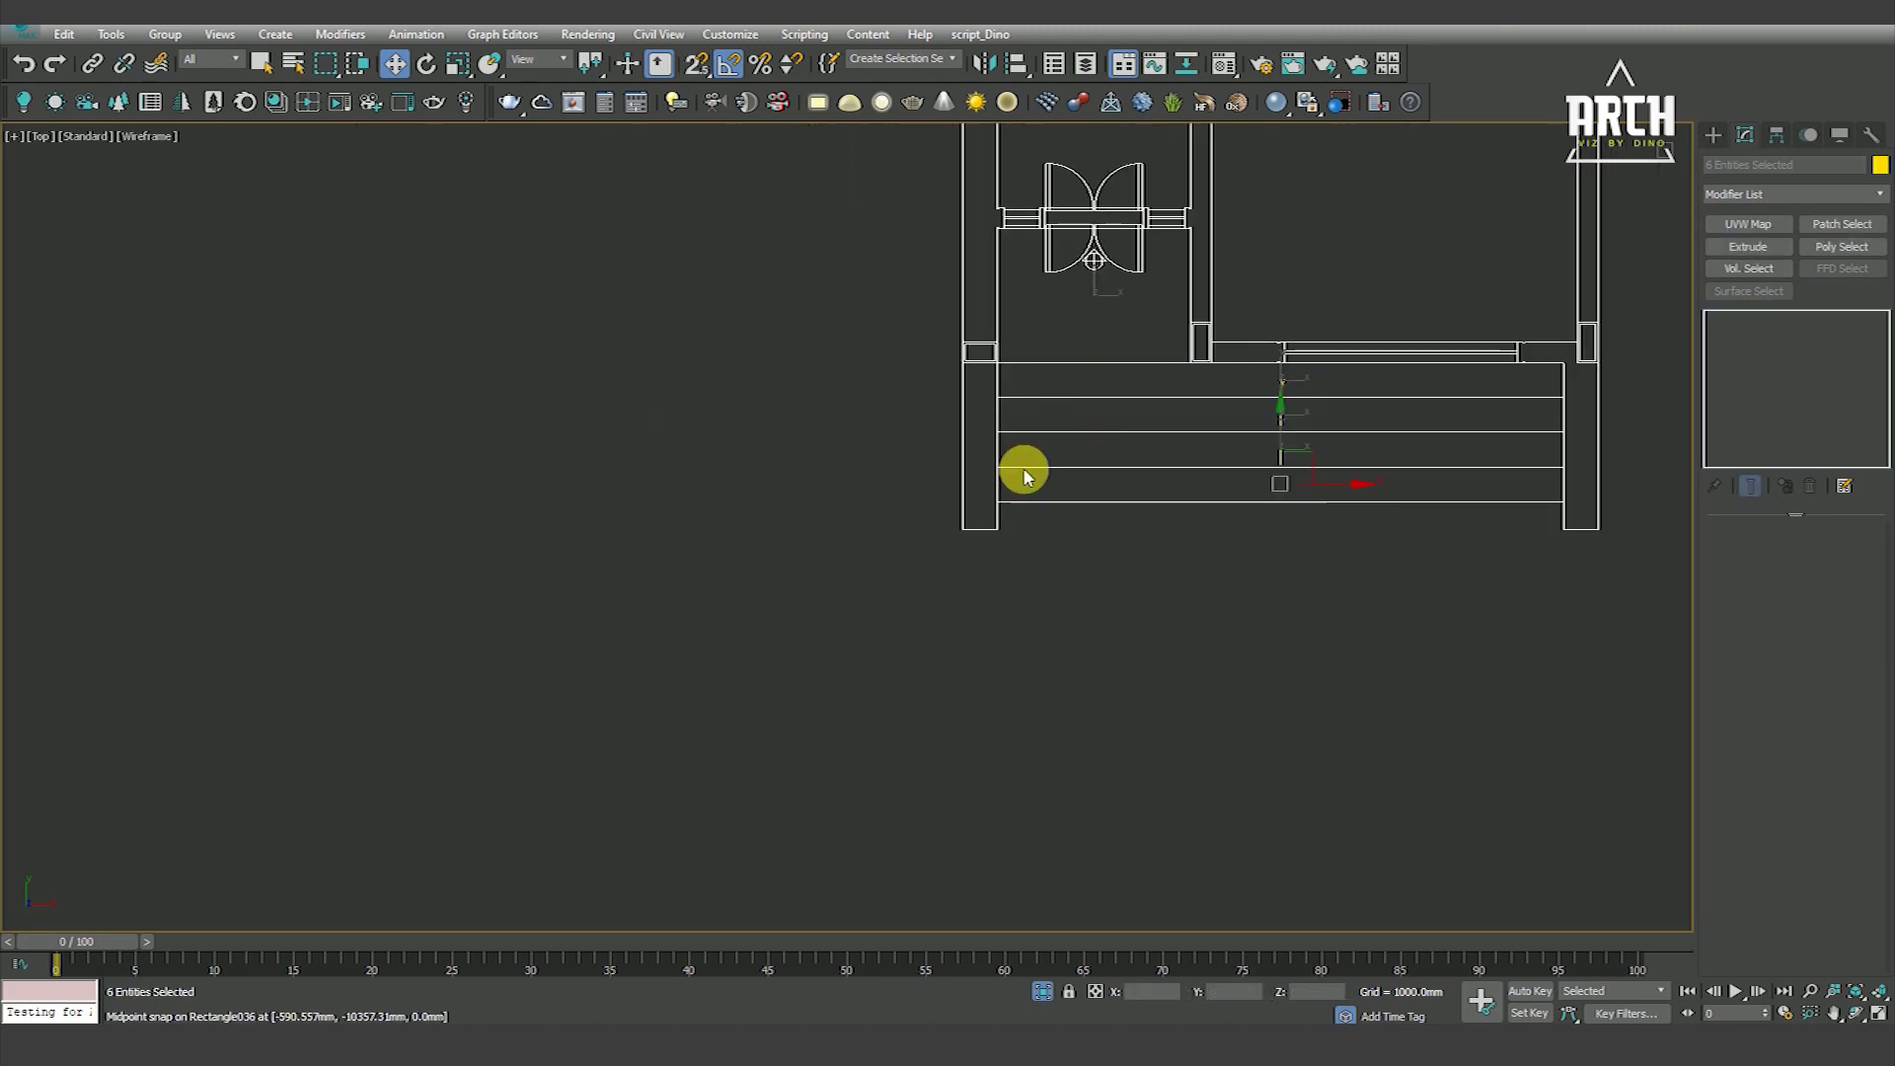
# Extrude the five step shapes by 150 mm
pyautogui.keyDown('alt'); pyautogui.click(1601, 417); pyautogui.keyUp('alt')
pyautogui.click(1745, 251)
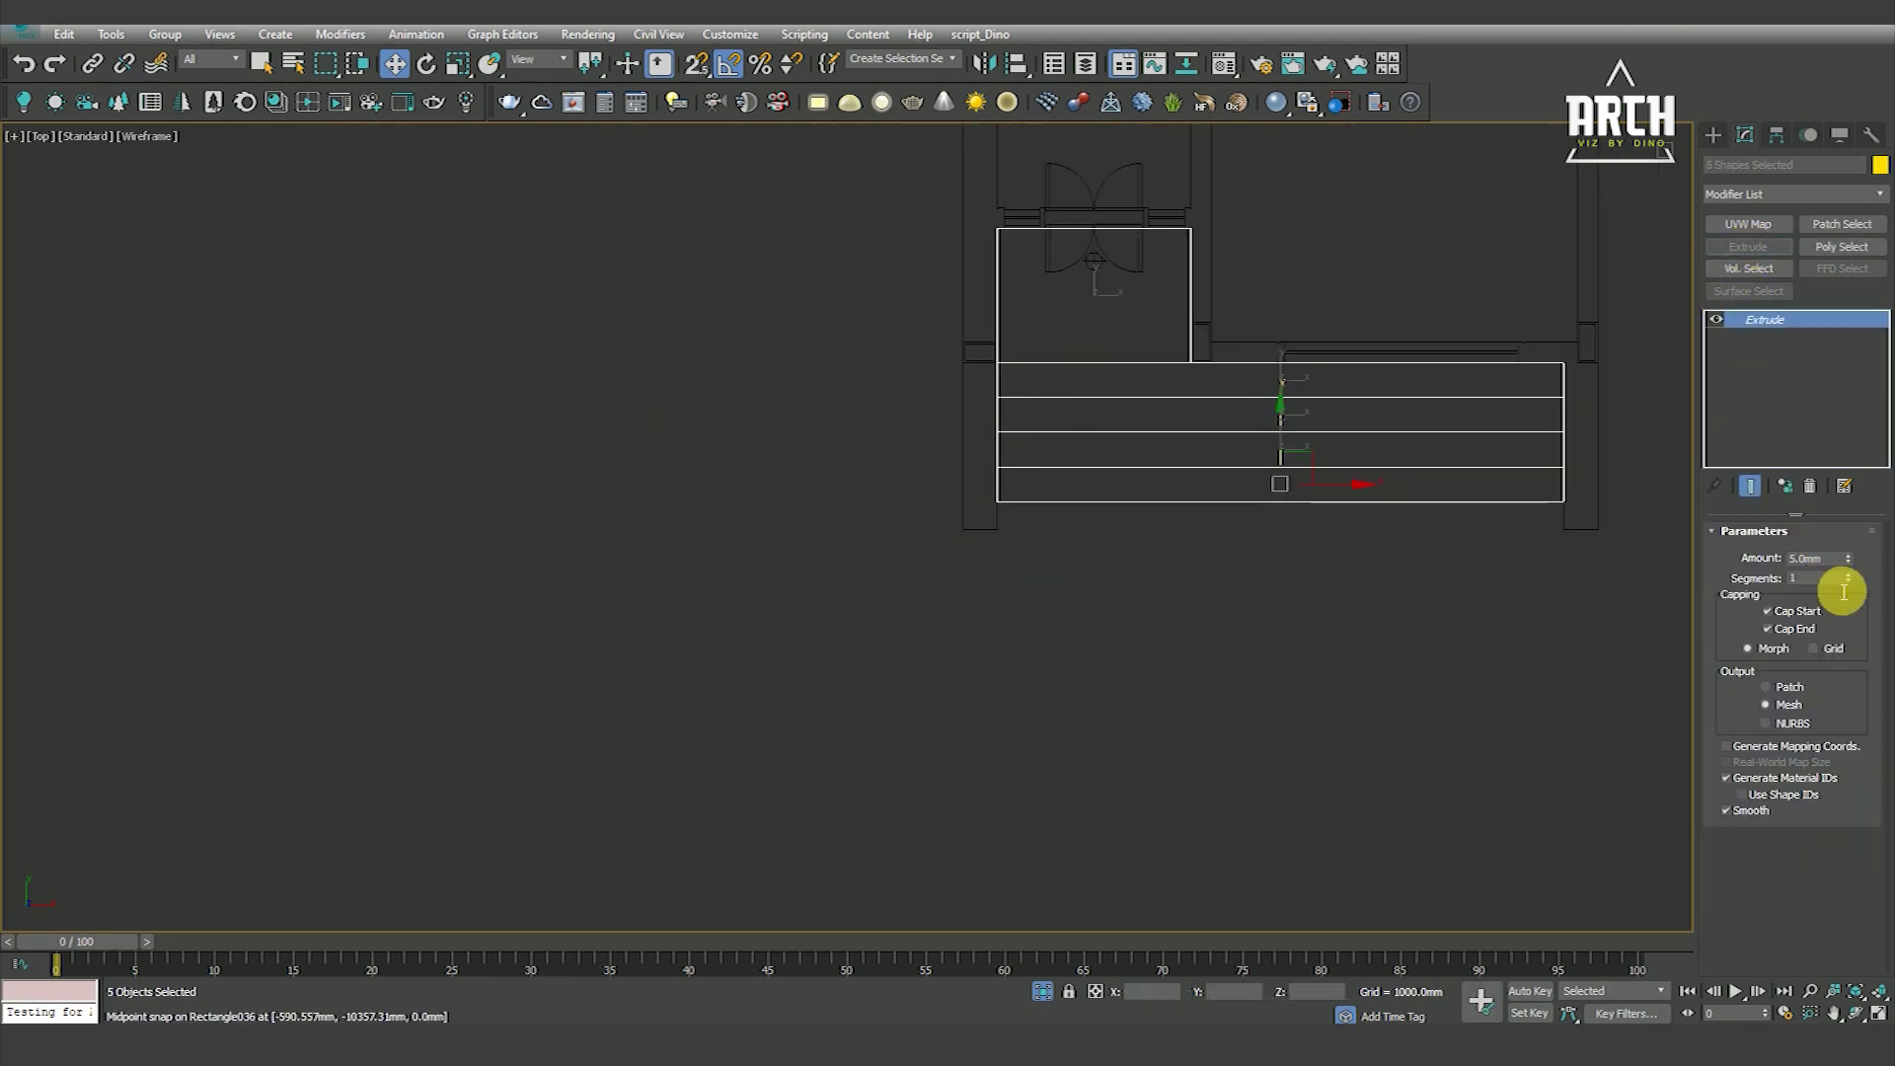
pyautogui.write('150')
pyautogui.press('Return')
pyautogui.moveTo(1213, 530); pyautogui.dragTo(1049, 671, button='middle')
# Inspect the extruded step slabs from the Left view and in 3D
pyautogui.press('l')
pyautogui.scroll(-5, 1049, 626)
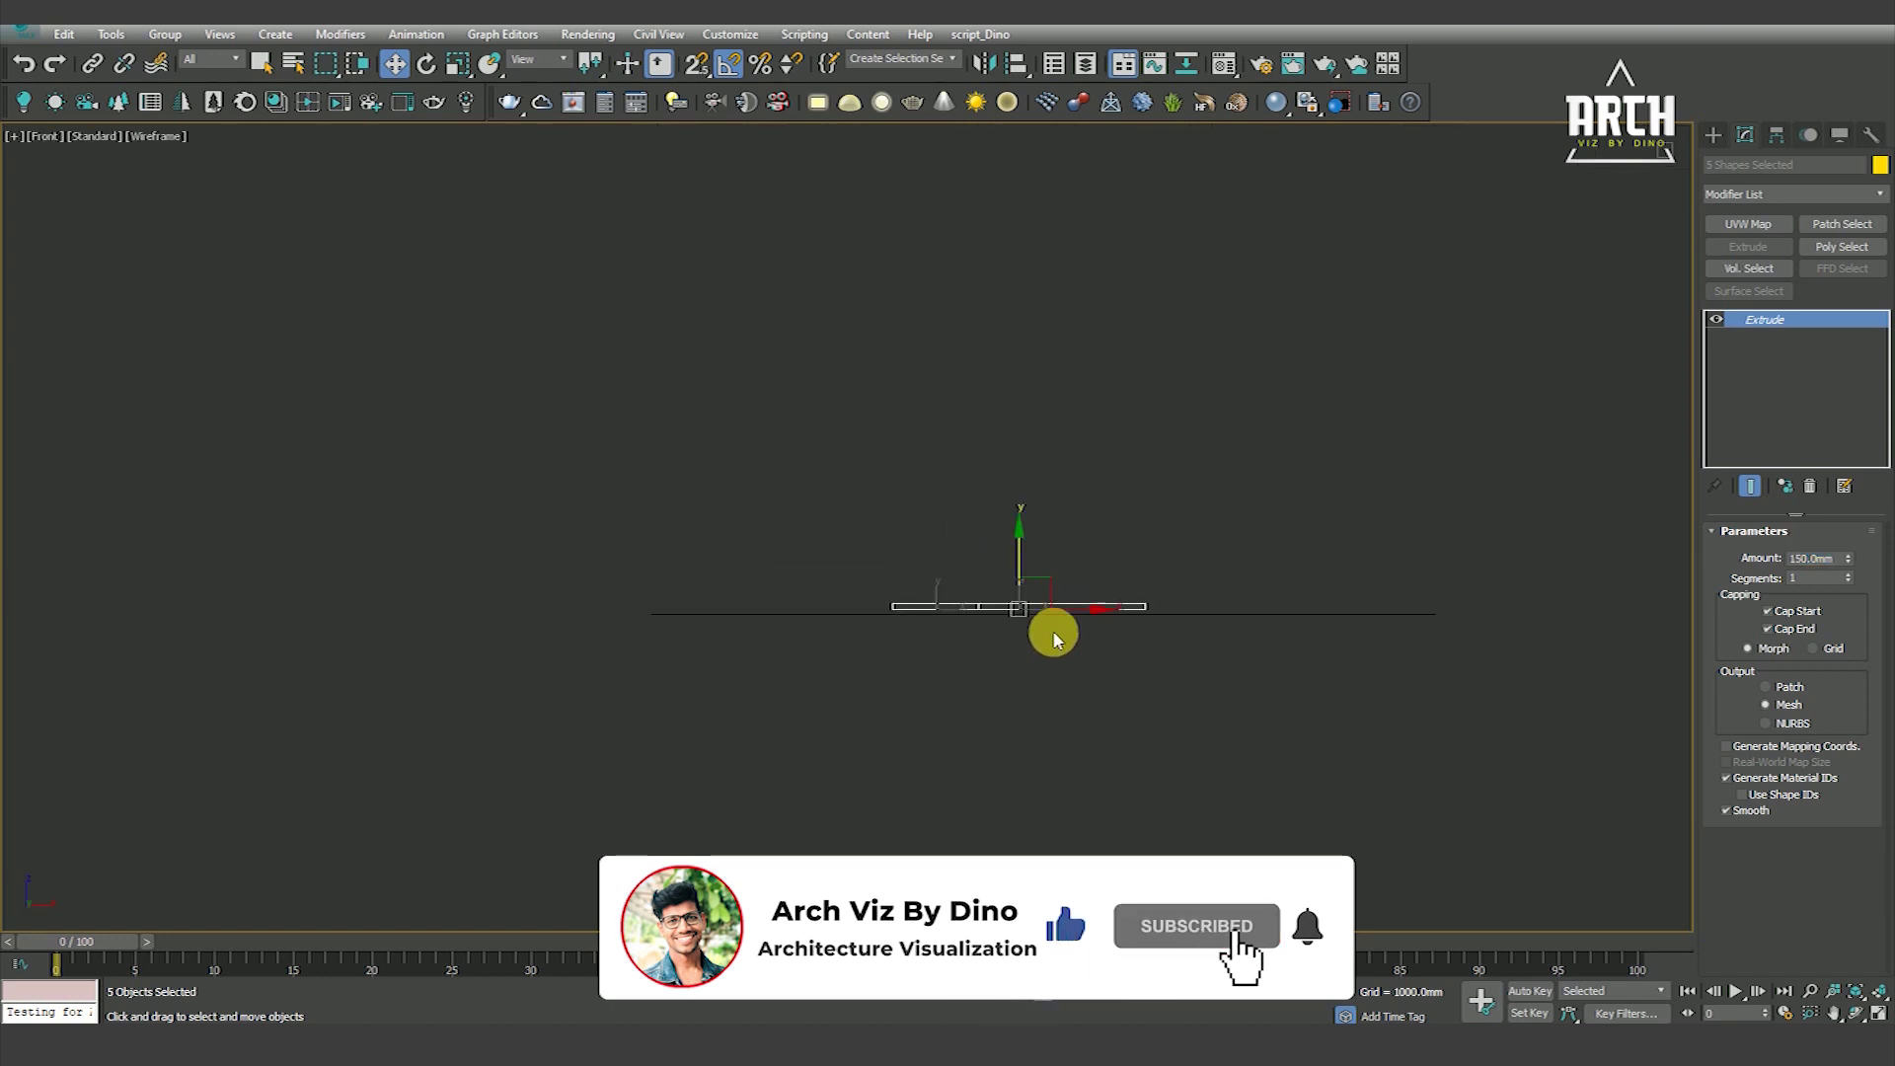
pyautogui.scroll(2, 1049, 634)
pyautogui.scroll(5, 1049, 635)
pyautogui.scroll(-3, 1048, 636)
pyautogui.scroll(-2, 1099, 719)
pyautogui.click(1099, 719)
pyautogui.moveTo(690, 516); pyautogui.dragTo(1103, 729)
pyautogui.keyDown('alt'); pyautogui.moveTo(1103, 728); pyautogui.dragTo(1085, 789, button='middle'); pyautogui.keyUp('alt')
pyautogui.click(1097, 760)
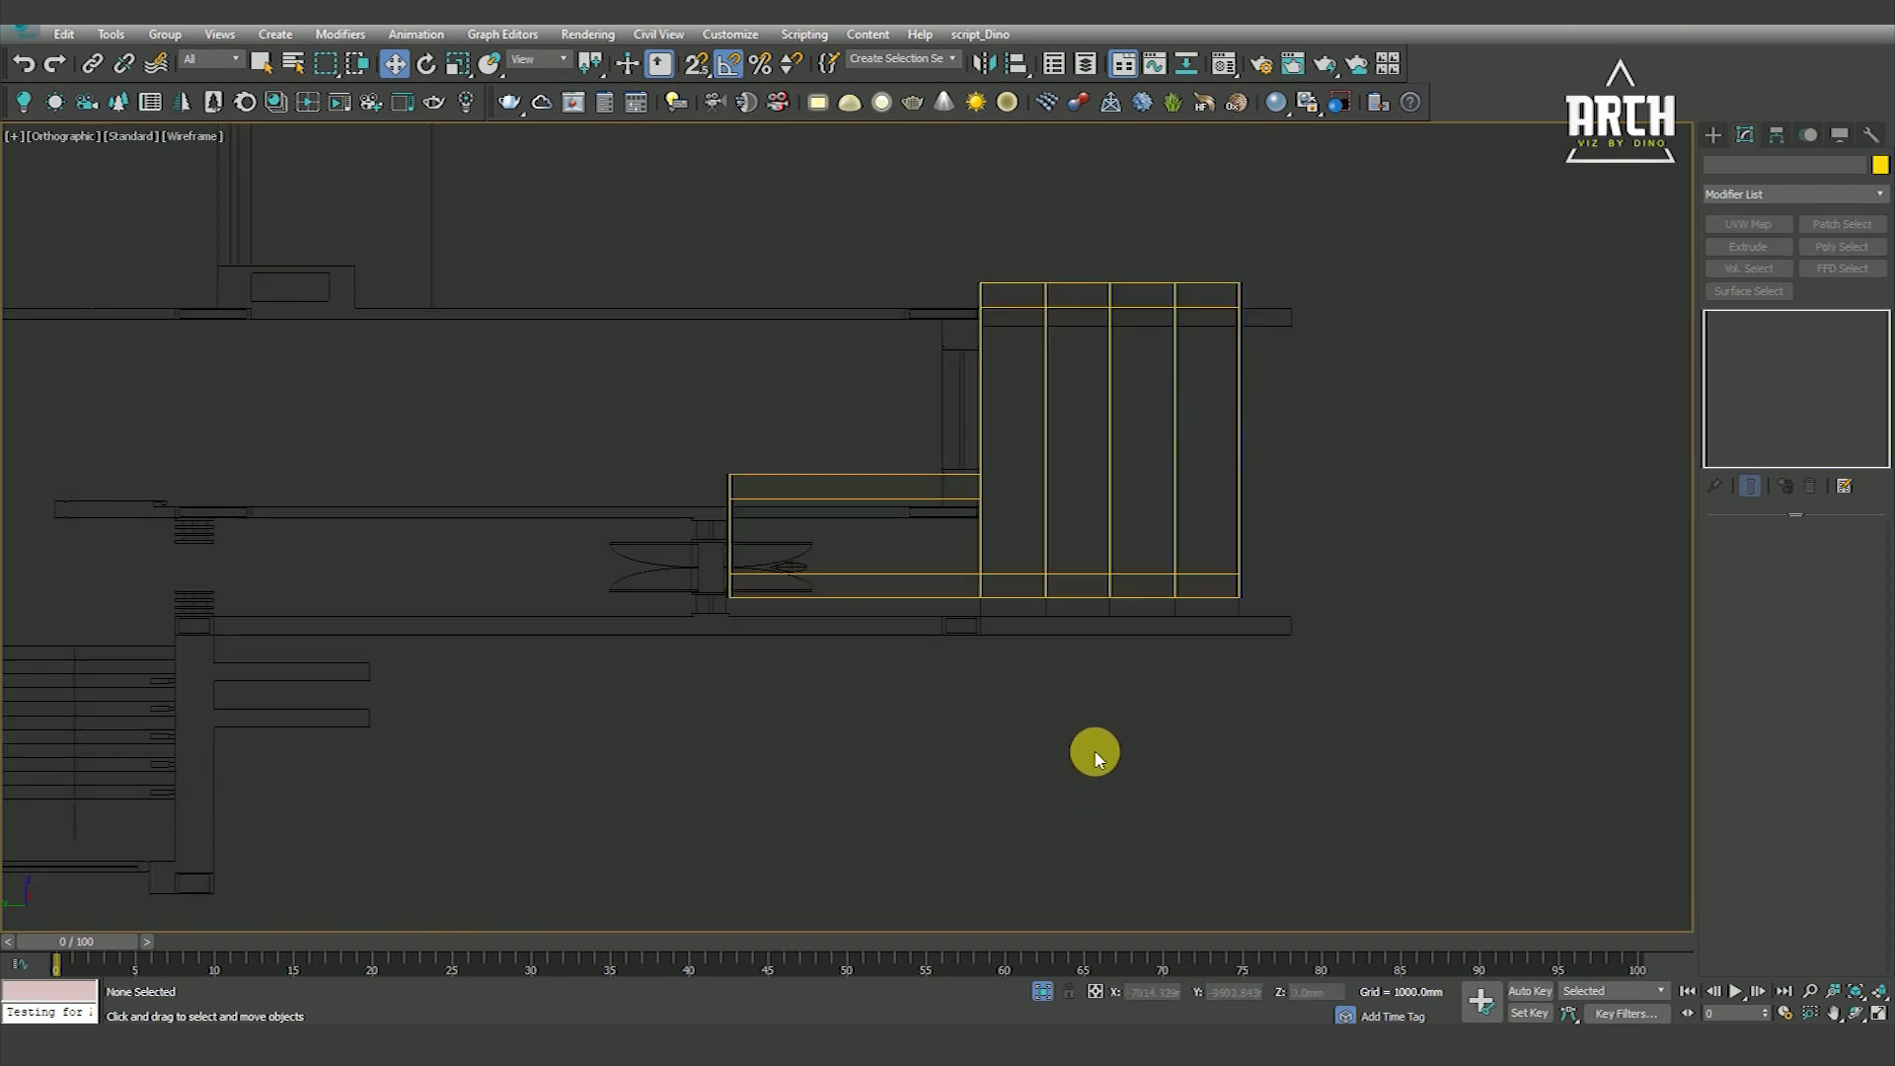
pyautogui.press('l')
pyautogui.scroll(-2, 1513, 579)
pyautogui.scroll(4, 1460, 478)
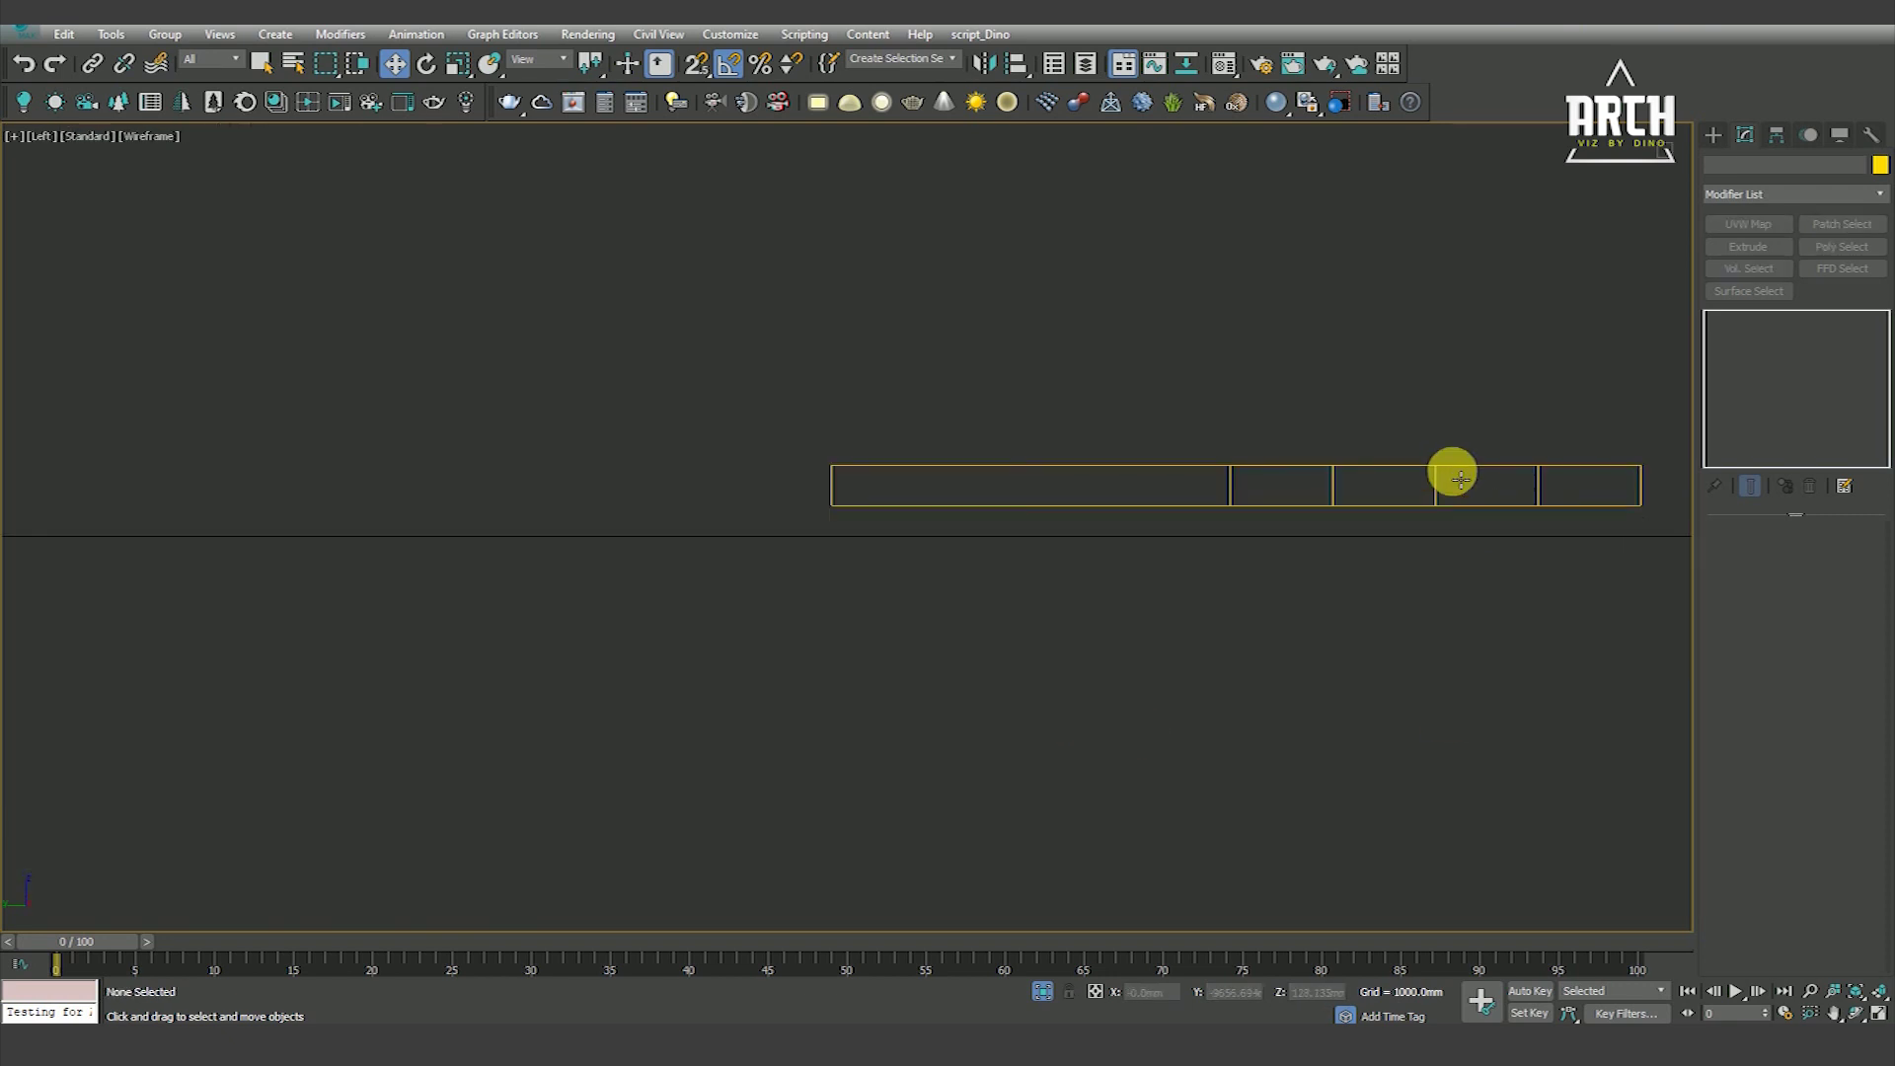
# Raise the slabs with vertex snap so they stack into steps with the landing on top
pyautogui.moveTo(981, 521); pyautogui.dragTo(987, 519)
pyautogui.scroll(3, 1530, 452)
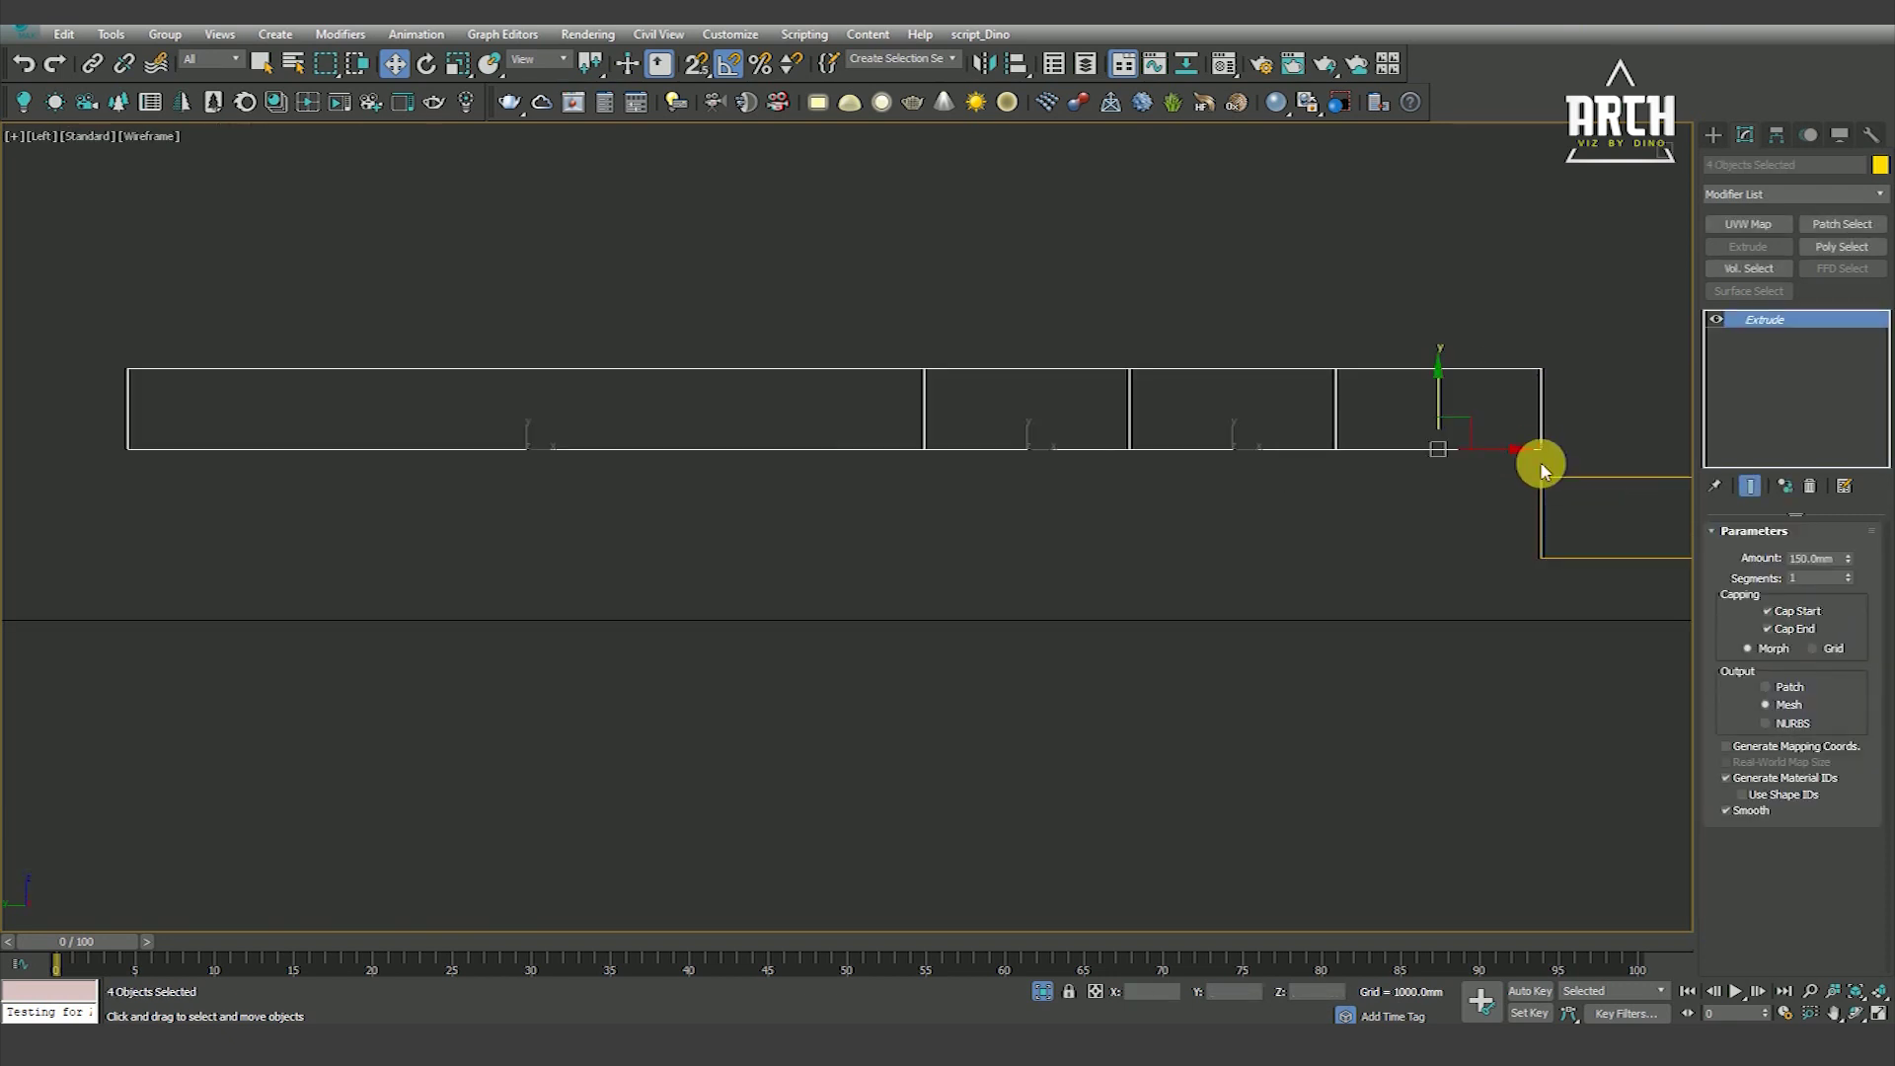
pyautogui.moveTo(1488, 499)
pyautogui.mouseDown()
pyautogui.moveTo(1383, 550)
pyautogui.moveTo(1263, 435)
pyautogui.mouseUp()
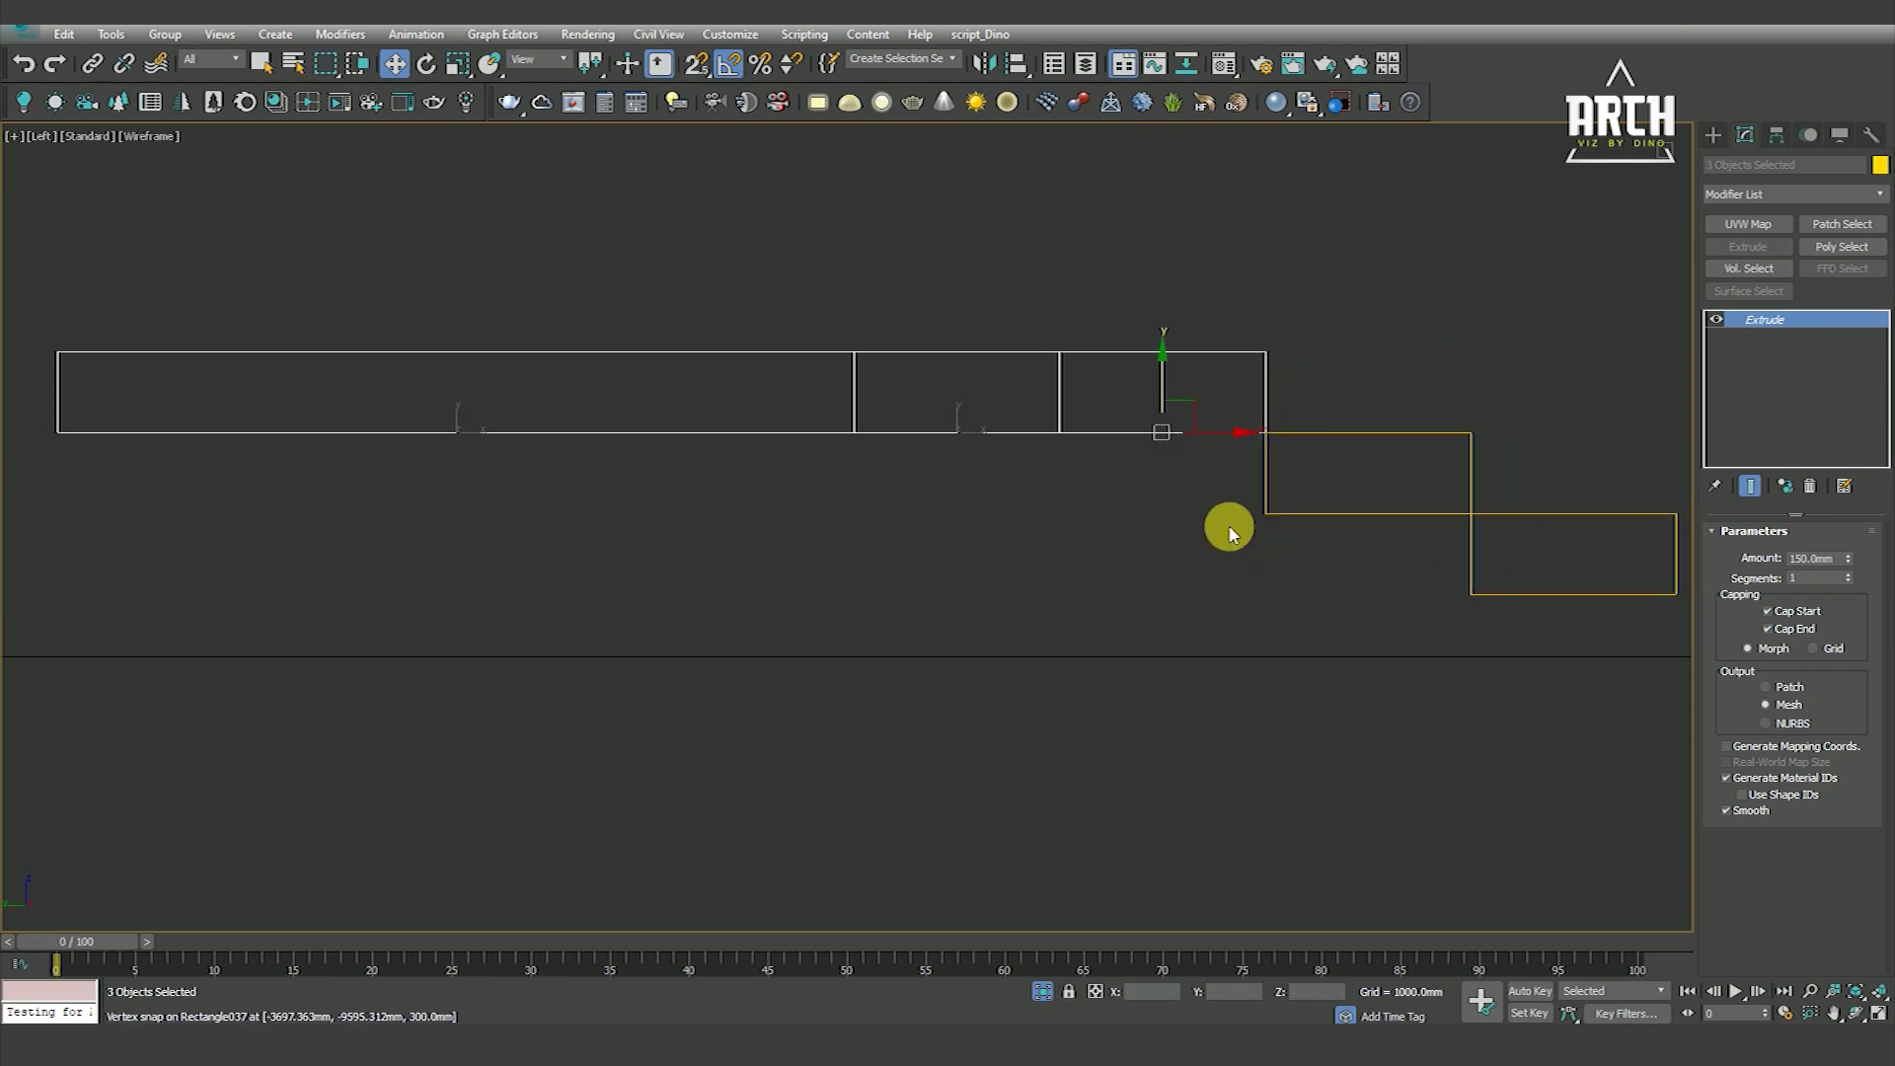
pyautogui.moveTo(1073, 458); pyautogui.dragTo(1075, 370)
pyautogui.click(886, 383)
pyautogui.moveTo(876, 373); pyautogui.dragTo(849, 266)
pyautogui.scroll(-5, 853, 287)
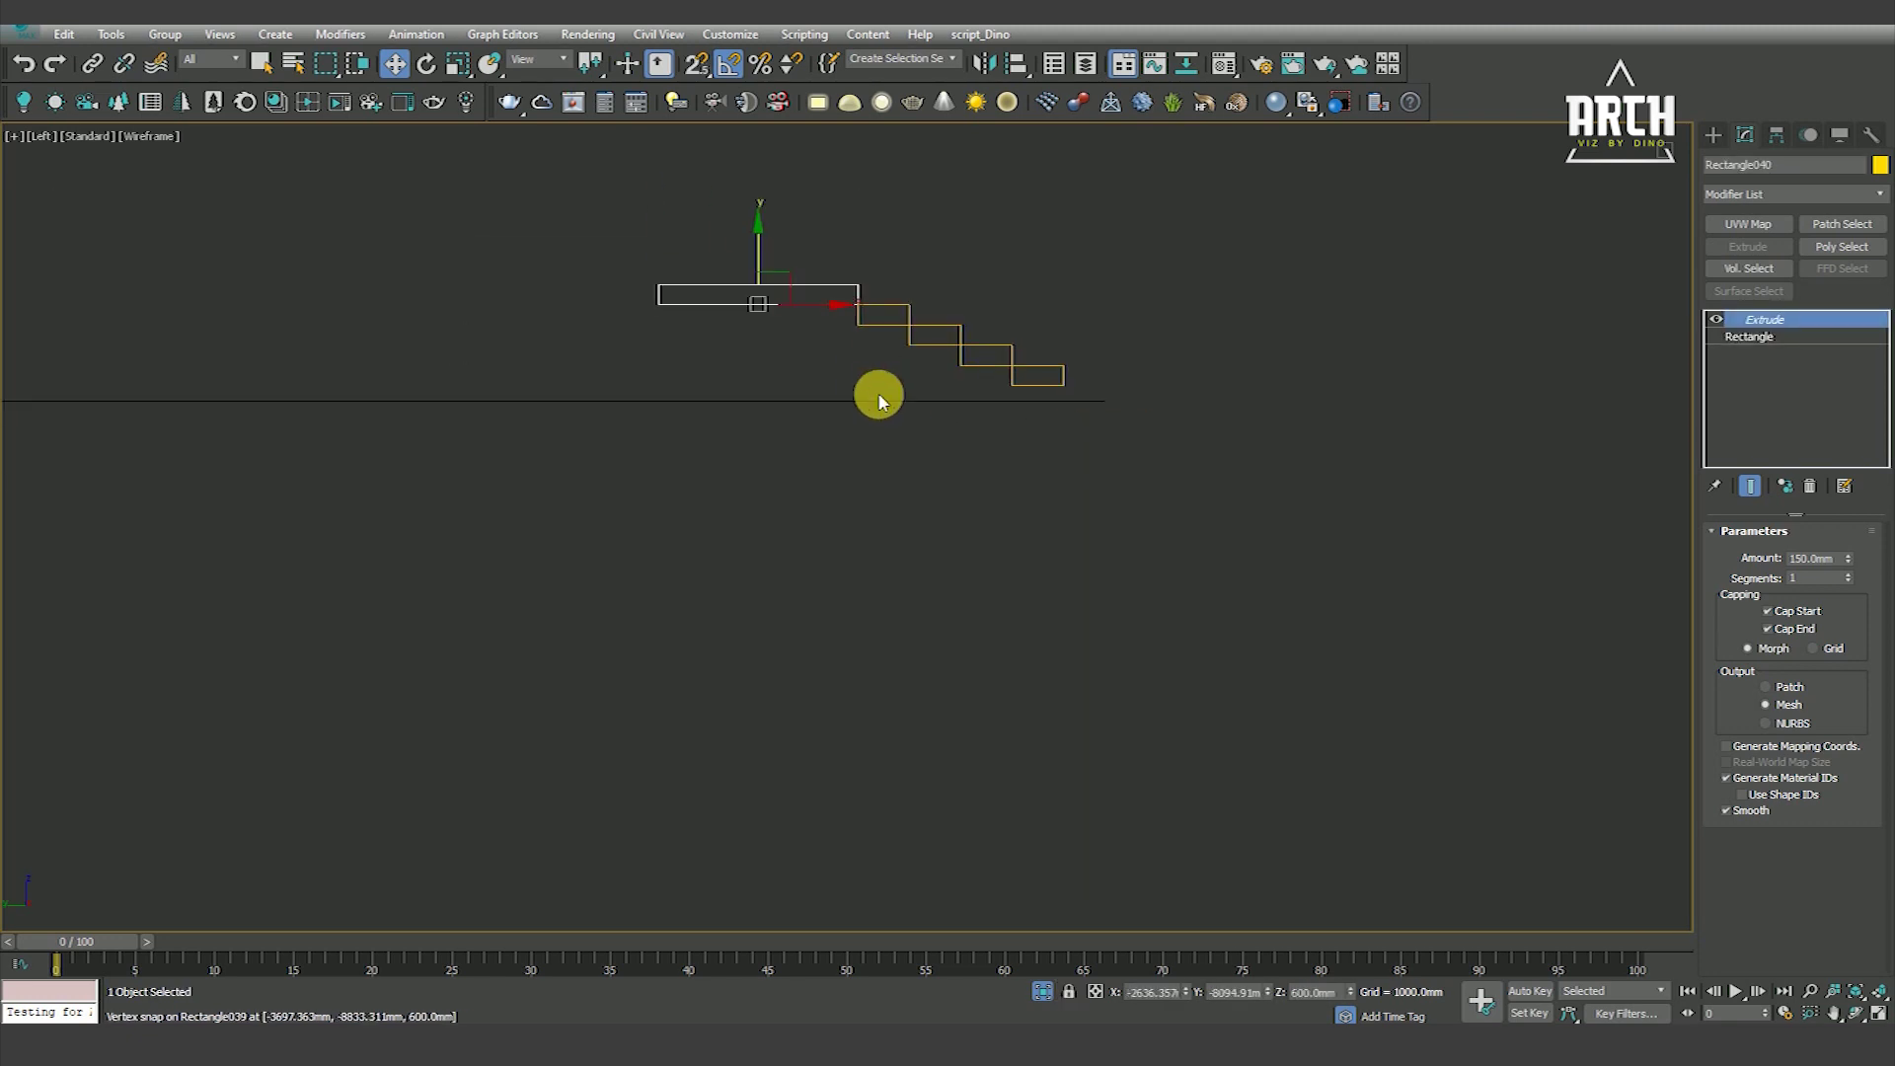
pyautogui.click(673, 233)
# Check the stacked yellow steps in shaded view from the building's front
pyautogui.moveTo(1061, 383); pyautogui.dragTo(1064, 387)
pyautogui.keyDown('alt'); pyautogui.moveTo(1086, 439); pyautogui.dragTo(1001, 388, button='middle'); pyautogui.keyUp('alt')
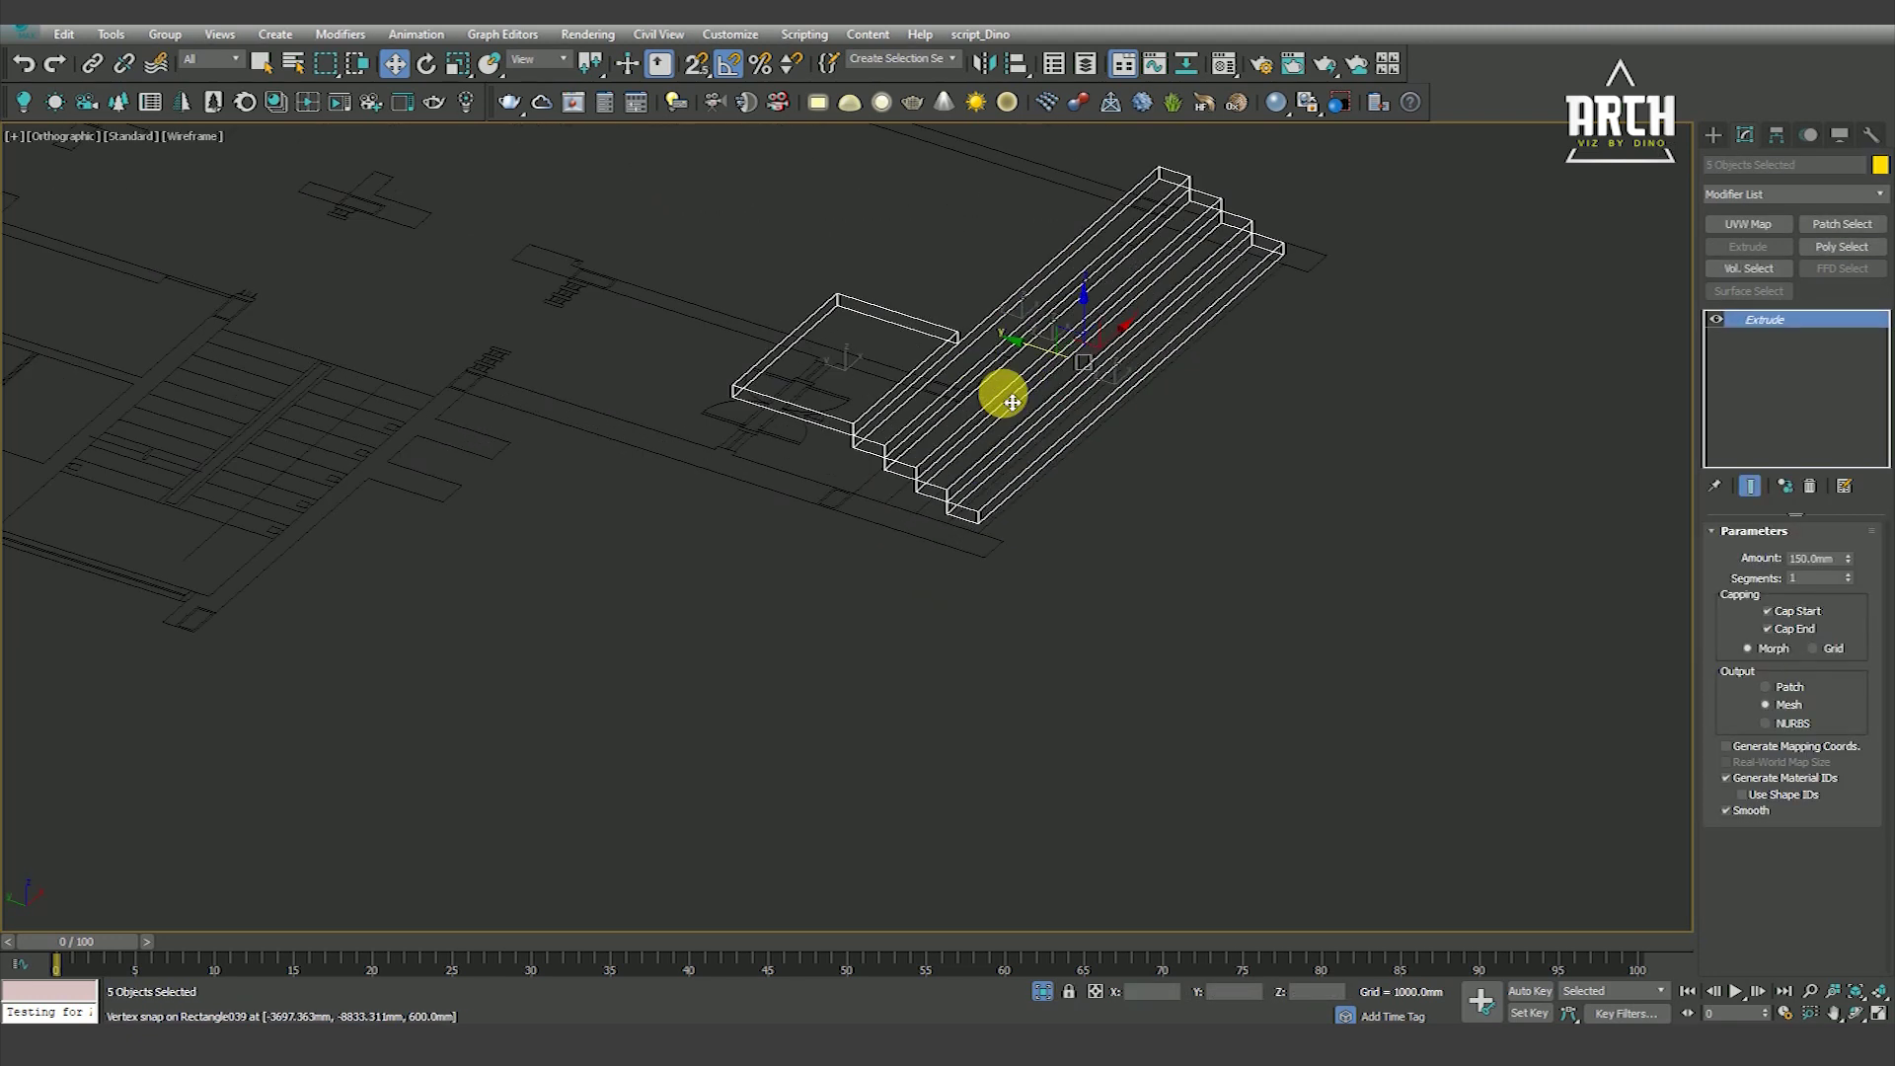
pyautogui.press('F3')
pyautogui.click(1043, 993)
pyautogui.keyDown('alt'); pyautogui.moveTo(1033, 643); pyautogui.dragTo(998, 602, button='middle'); pyautogui.keyUp('alt')
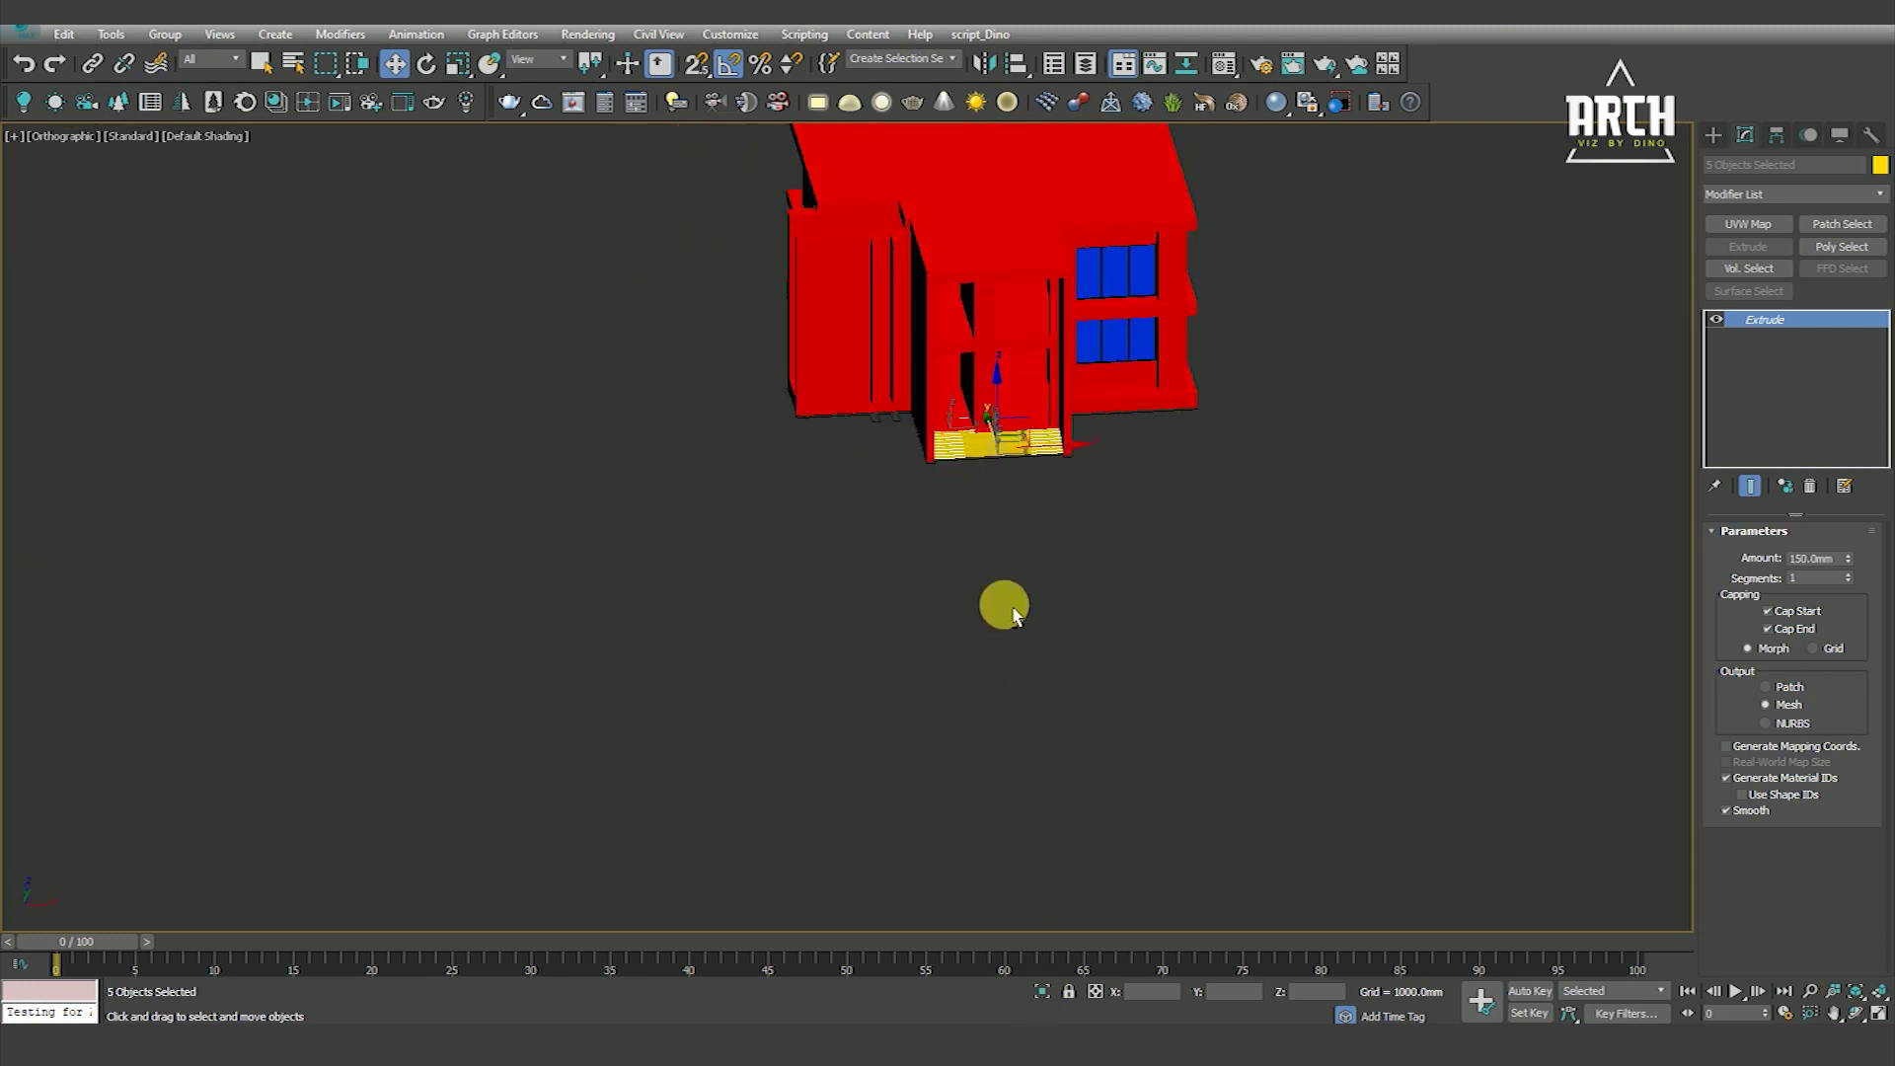
# Delete the extra top riser slab from the yellow entrance steps
pyautogui.scroll(5, 993, 401)
pyautogui.press('F4')
pyautogui.scroll(-3, 1032, 419)
pyautogui.keyDown('alt'); pyautogui.moveTo(955, 473); pyautogui.dragTo(952, 499, button='middle'); pyautogui.keyUp('alt')
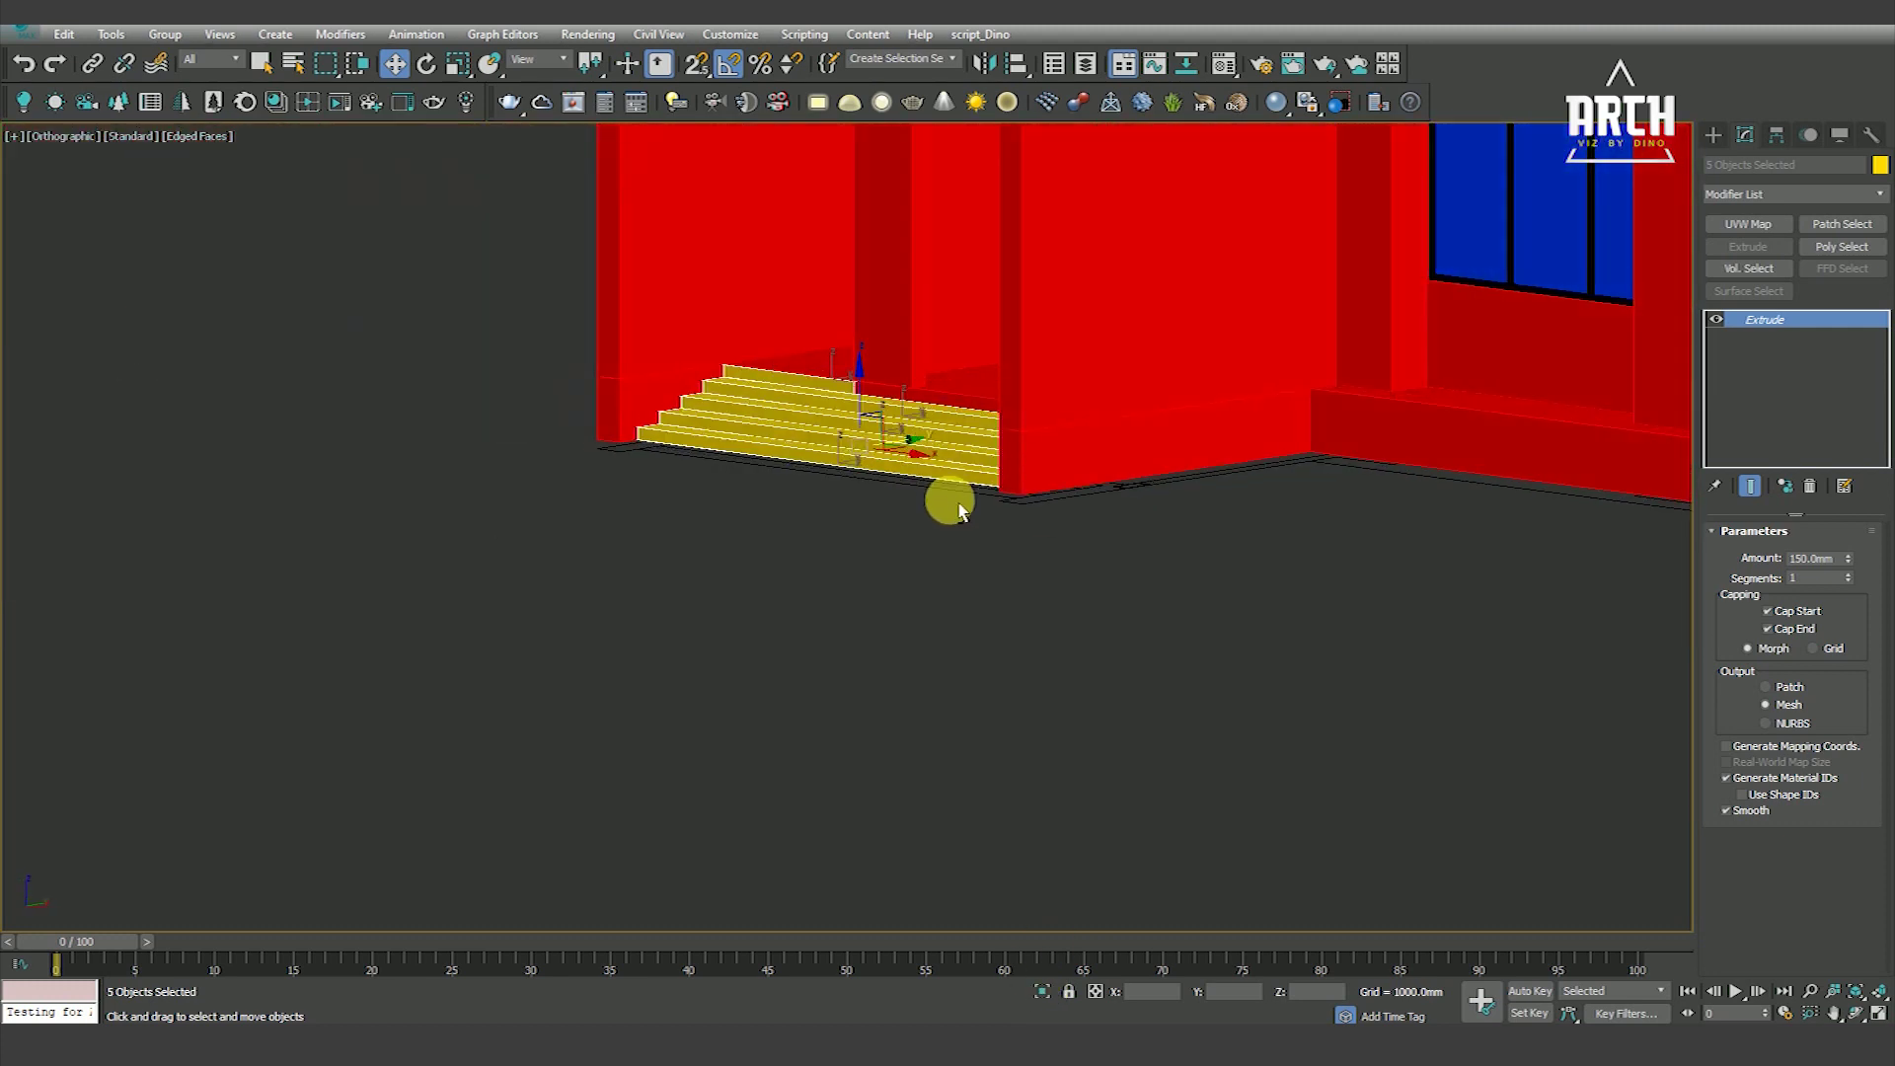
pyautogui.scroll(5, 822, 372)
pyautogui.press('F3')
pyautogui.scroll(-3, 908, 423)
pyautogui.click(755, 677)
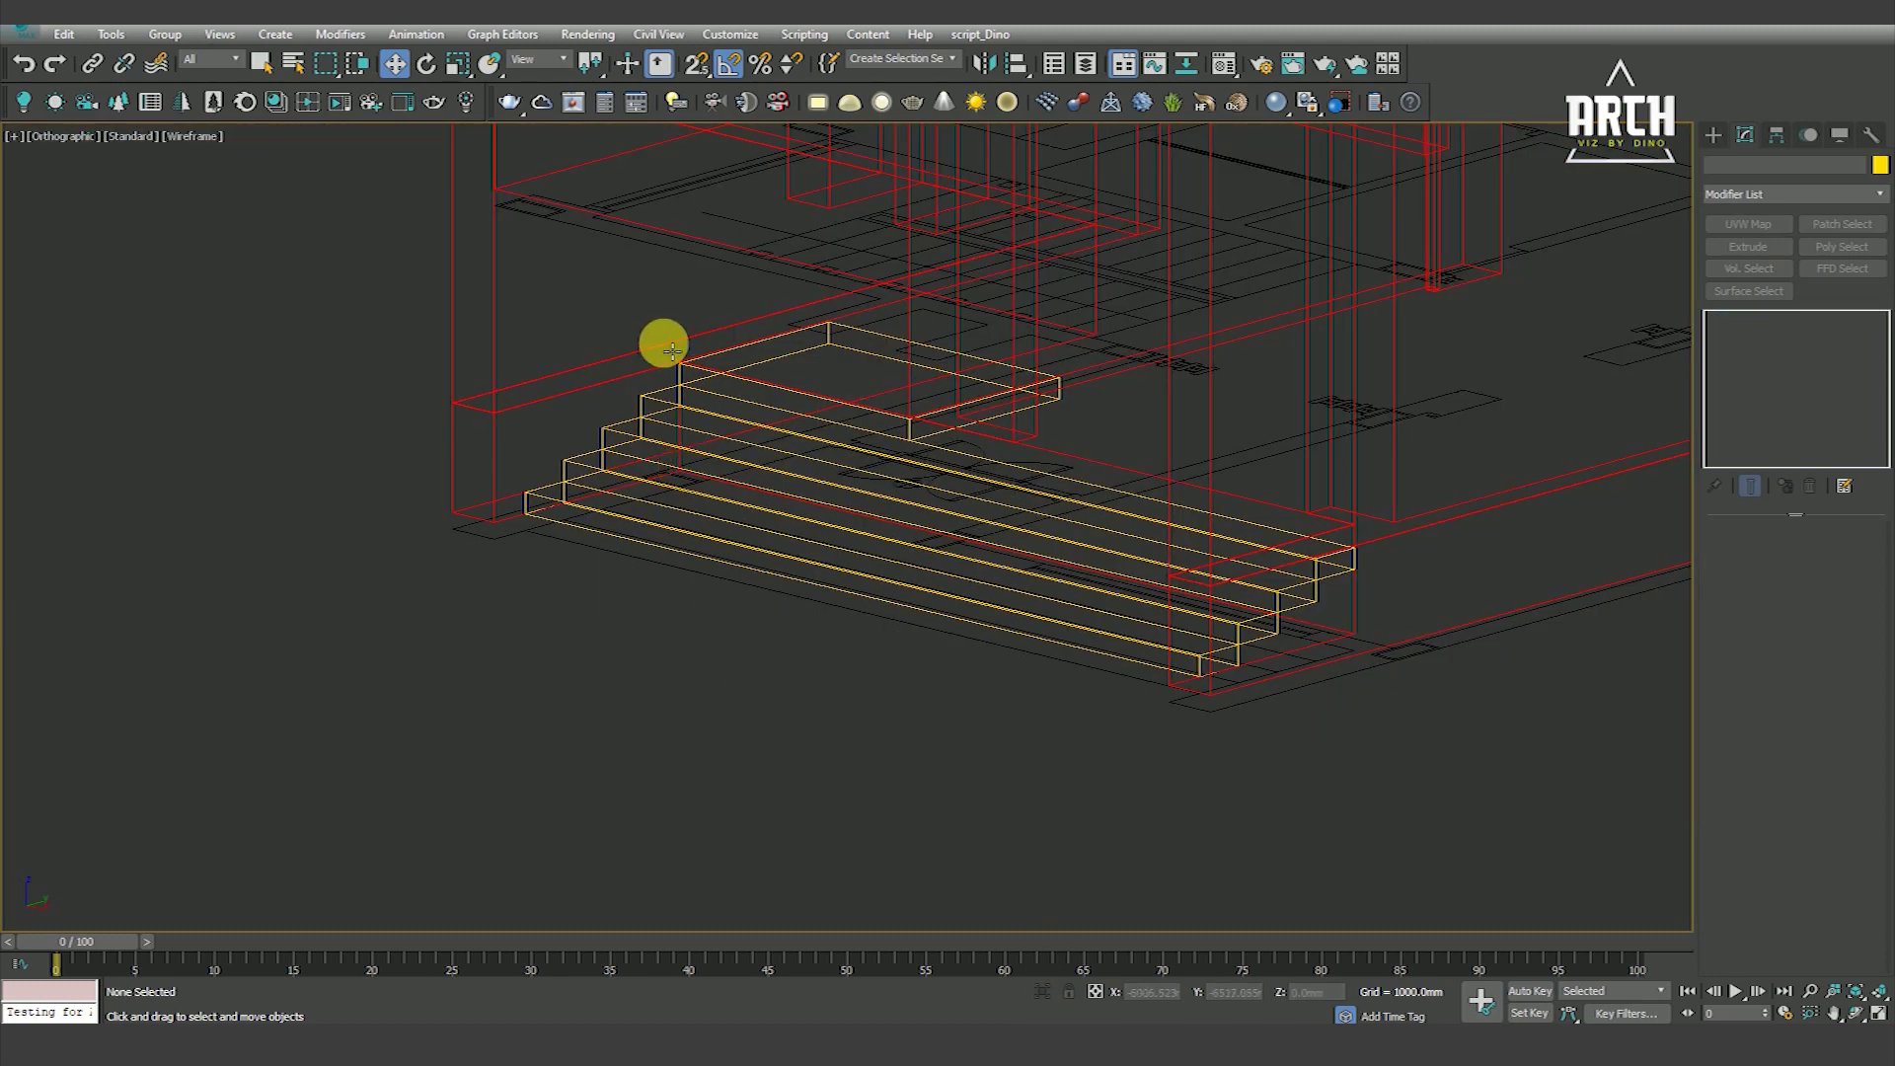
pyautogui.press('F3')
pyautogui.scroll(3, 753, 440)
pyautogui.click(767, 459)
pyautogui.press('Delete')
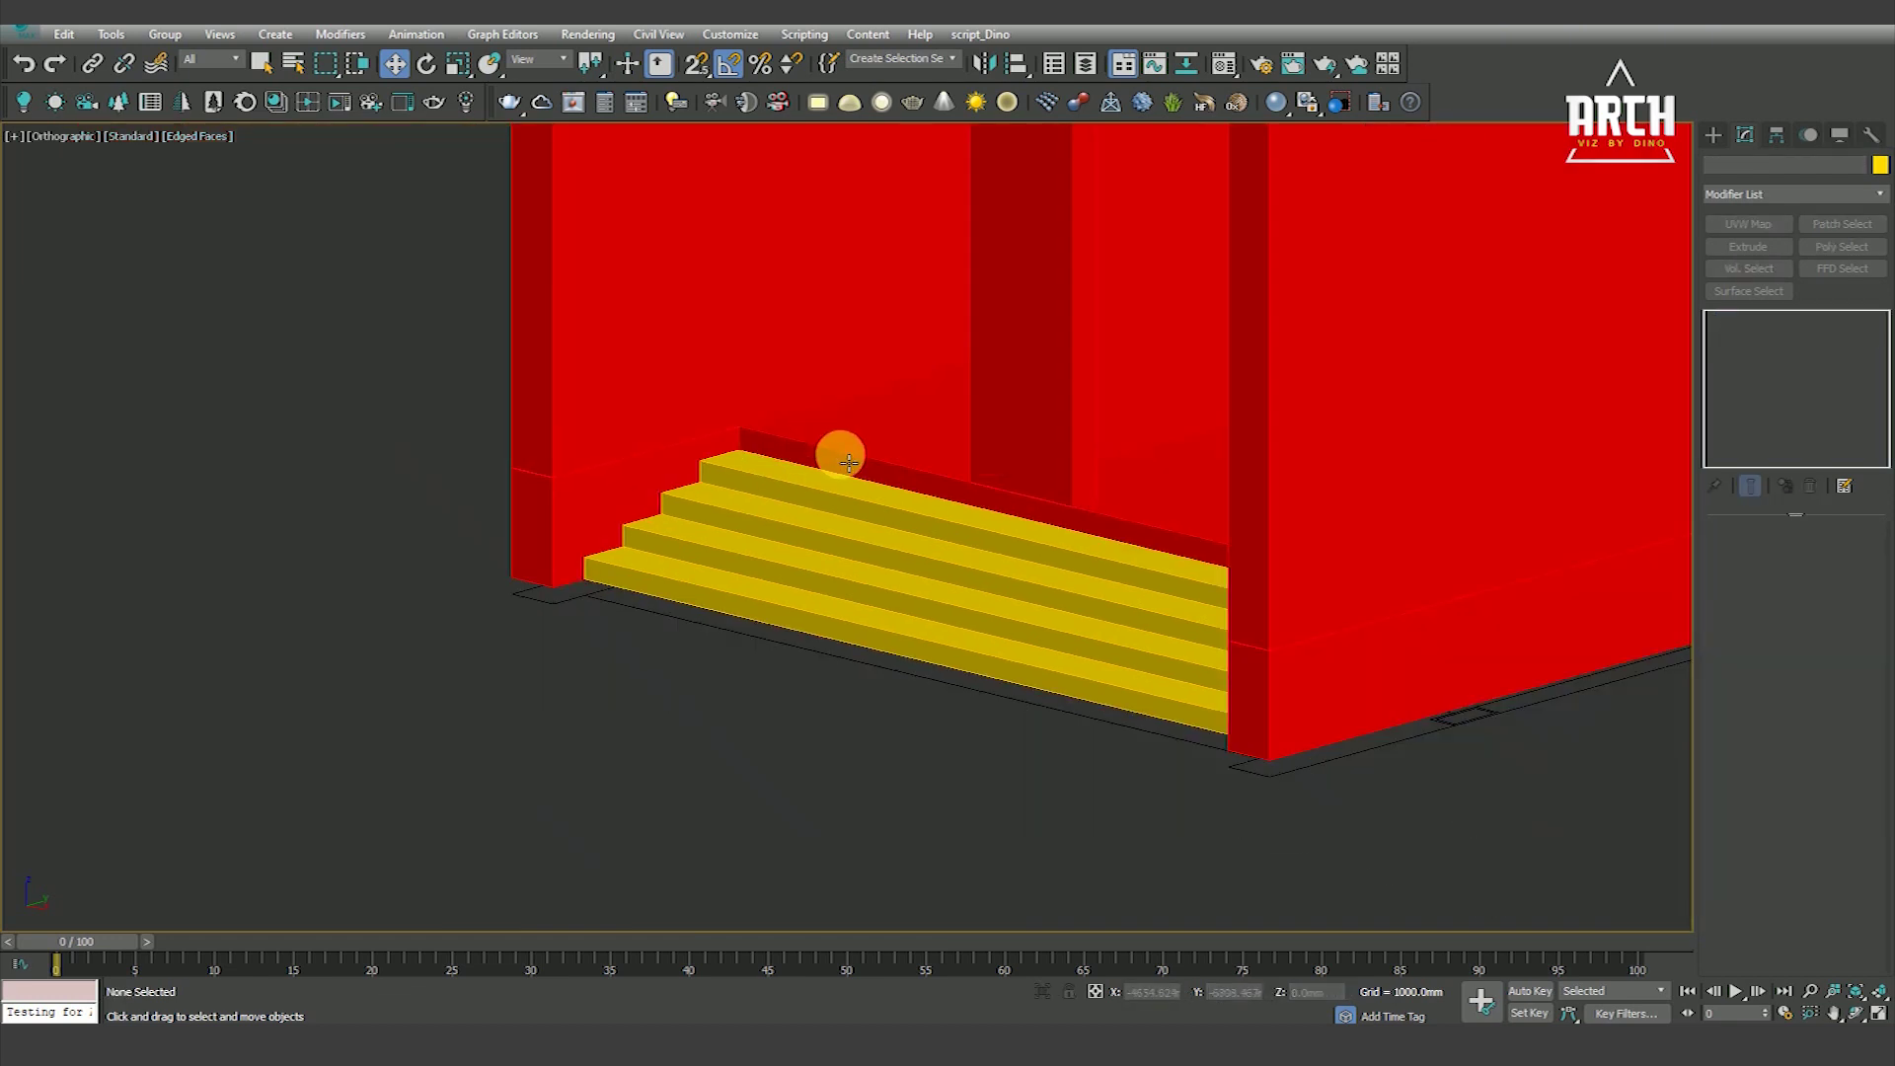
# Orbit the house and check the steps from top and angled views
pyautogui.scroll(-4, 848, 462)
pyautogui.moveTo(846, 507)
pyautogui.keyDown('alt'); pyautogui.mouseDown(button='middle')
pyautogui.moveTo(909, 584)
pyautogui.moveTo(1135, 620)
pyautogui.moveTo(1100, 582)
pyautogui.mouseUp(button='middle'); pyautogui.keyUp('alt')
pyautogui.press('F3')
pyautogui.press('t')
pyautogui.scroll(5, 809, 842)
pyautogui.scroll(2, 798, 865)
pyautogui.scroll(-3, 922, 557)
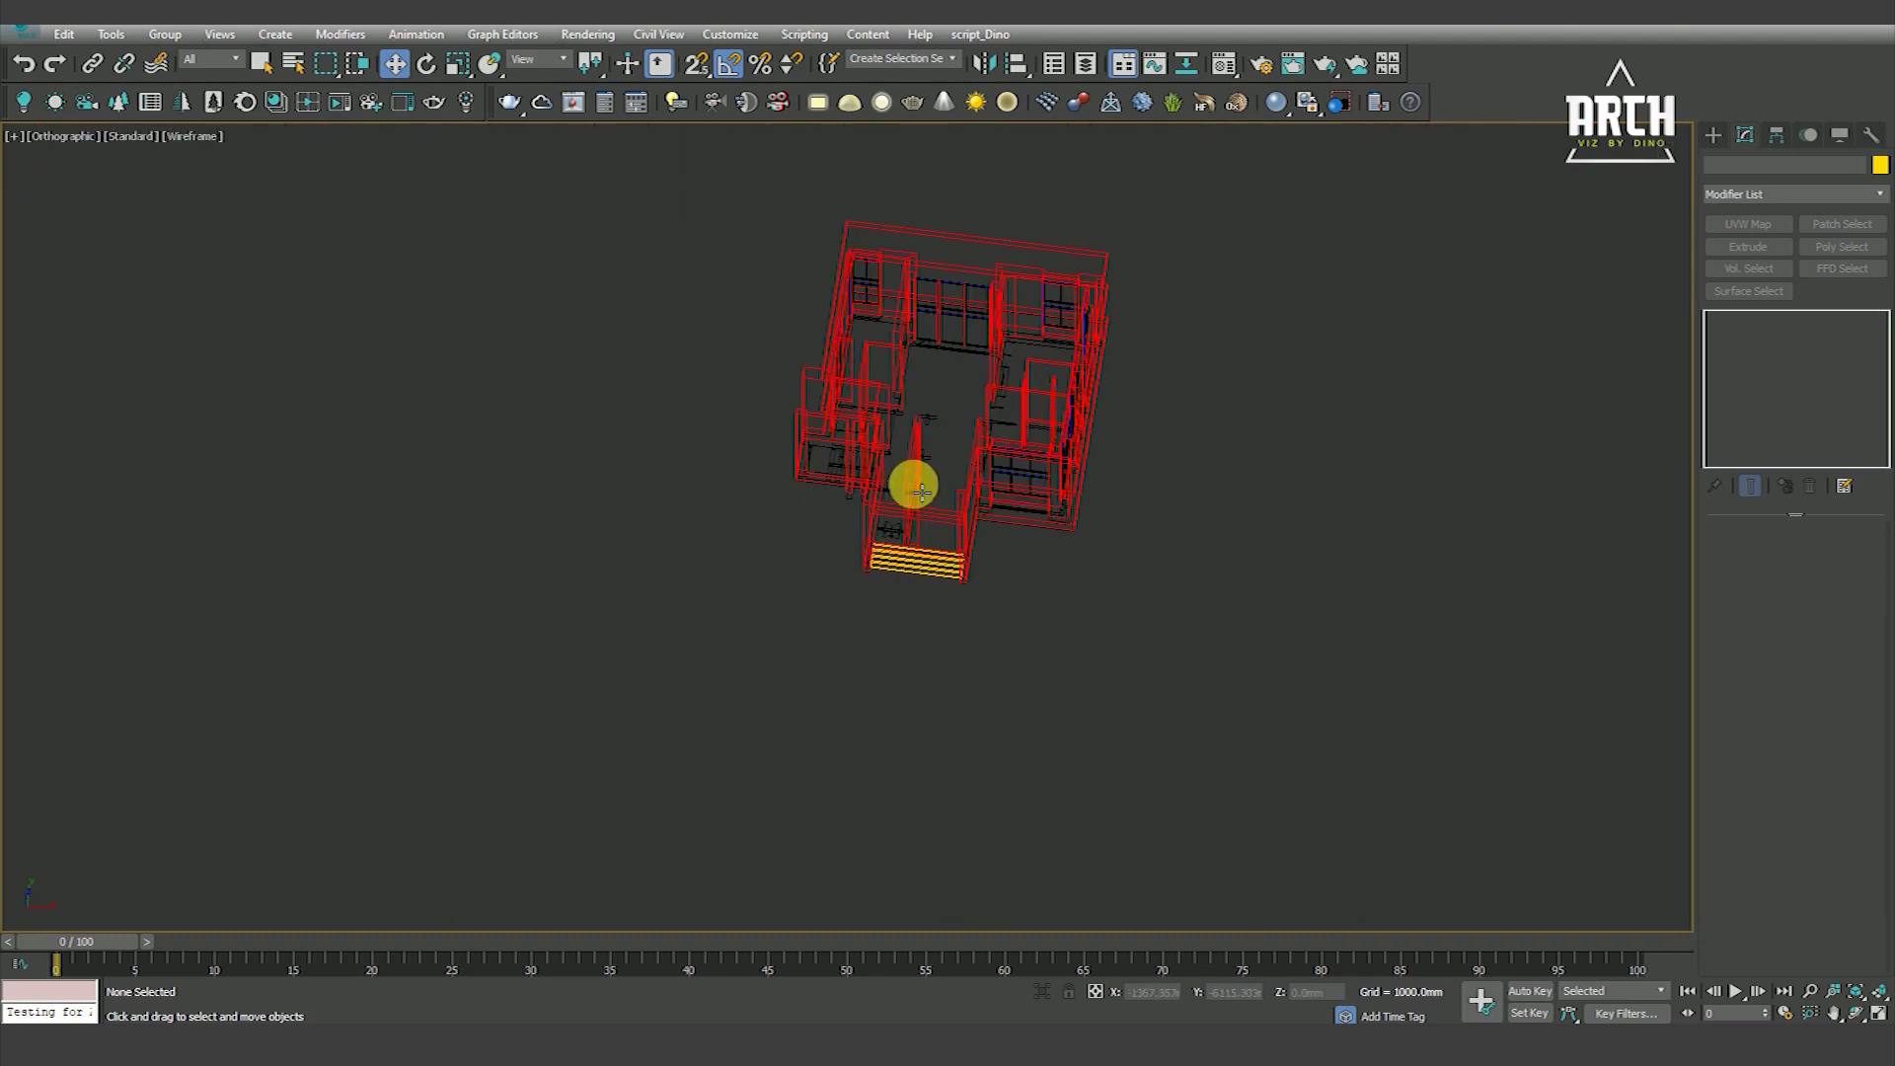
pyautogui.keyDown('alt'); pyautogui.moveTo(913, 477); pyautogui.dragTo(947, 529, button='middle'); pyautogui.keyUp('alt')
pyautogui.press('F3')
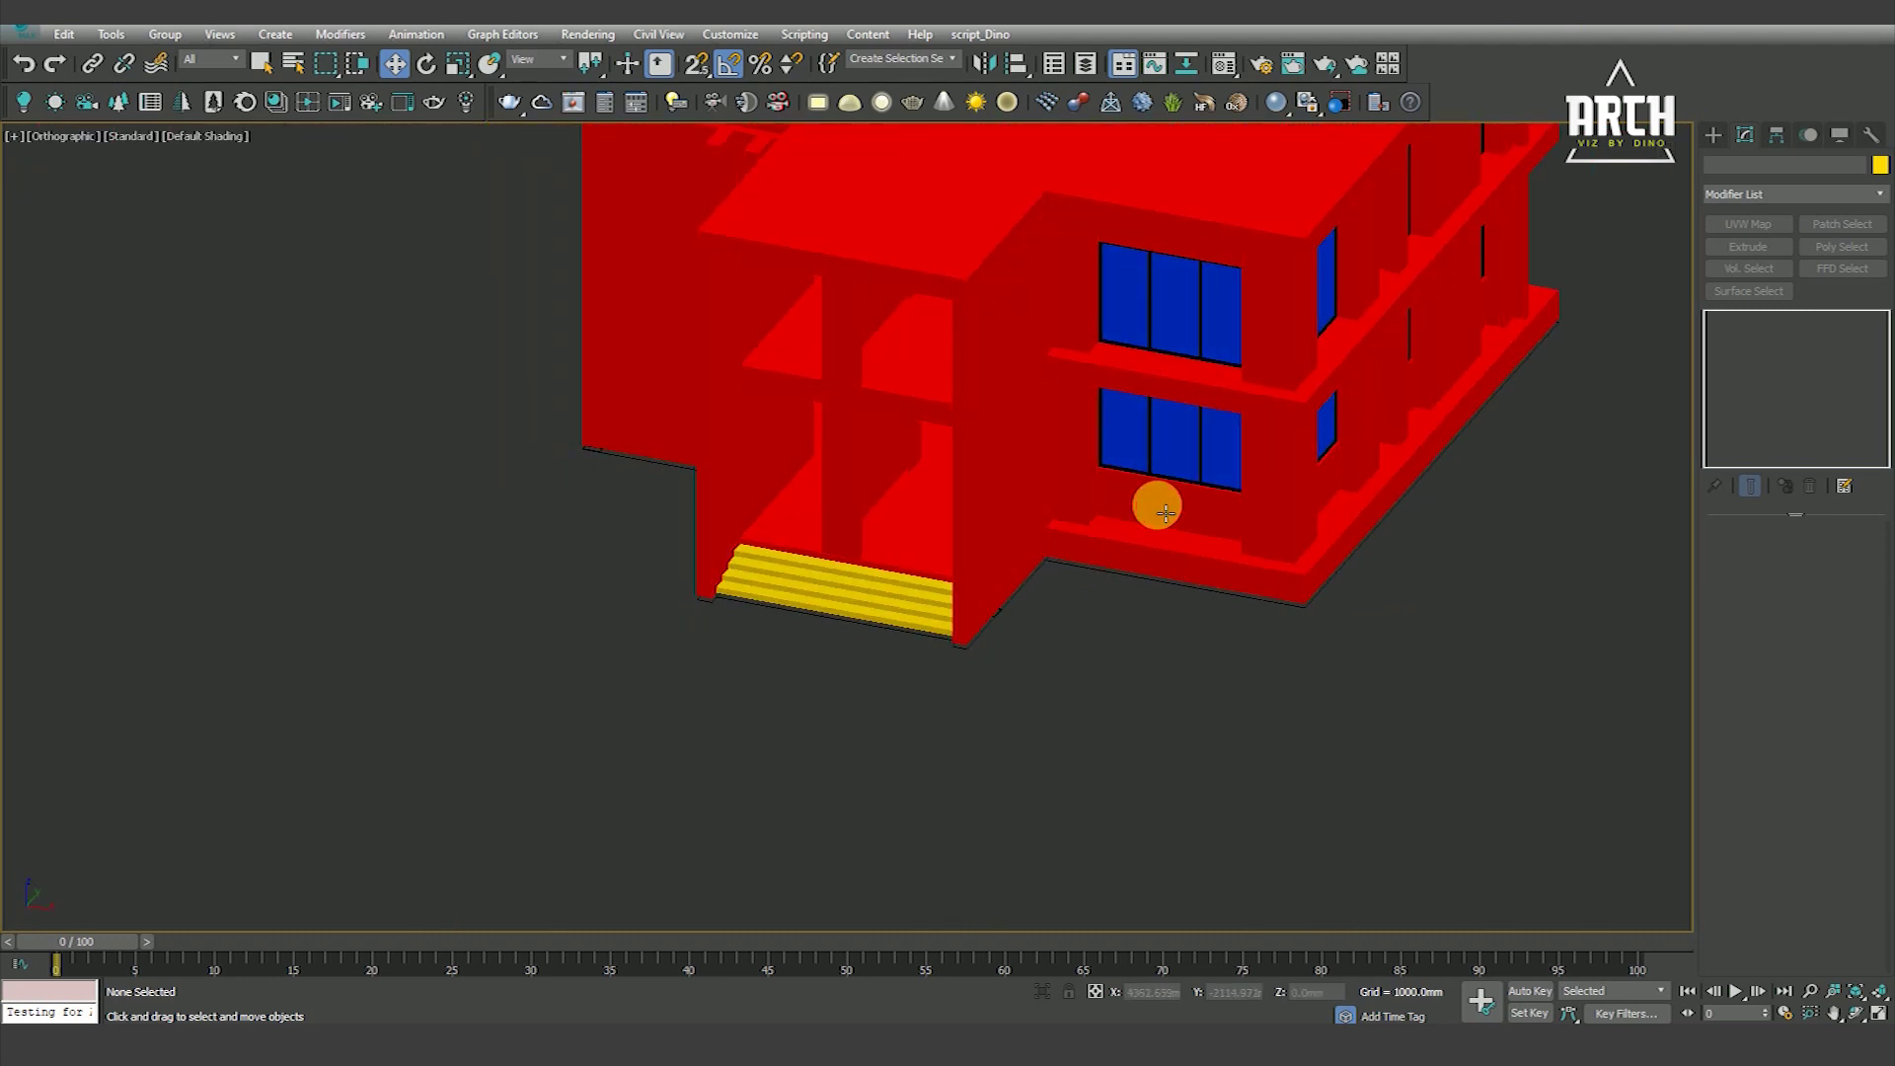
# Select the 1290 mm extruded wall piece to copy, viewed from the top
pyautogui.click(1154, 503)
pyautogui.press('F3')
pyautogui.press('F3')
pyautogui.press('t')
pyautogui.press('z')
pyautogui.press('F3')
# Copy the wall piece and snap the copy onto the entrance wall line
pyautogui.scroll(-3, 1094, 631)
pyautogui.scroll(-3, 1122, 584)
pyautogui.keyDown('shift'); pyautogui.moveTo(987, 635); pyautogui.dragTo(938, 676); pyautogui.keyUp('shift')
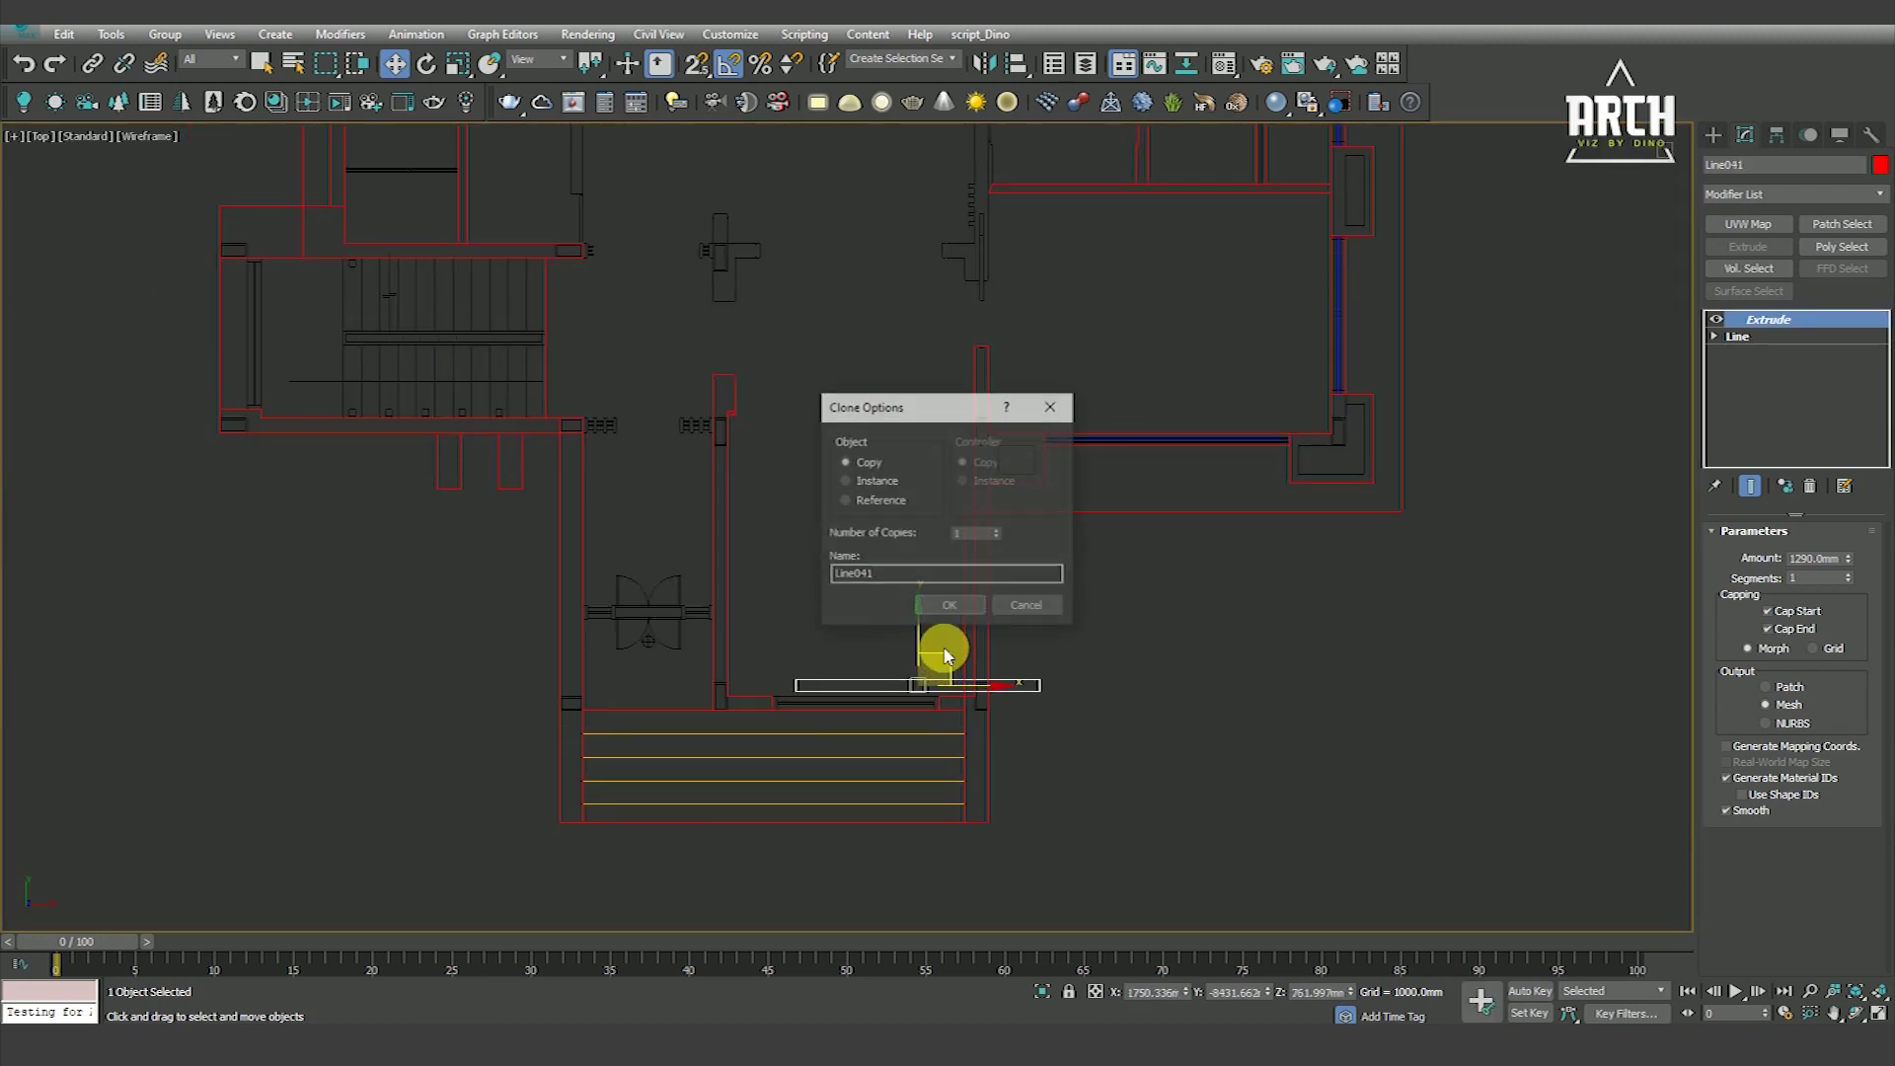
pyautogui.click(951, 607)
pyautogui.scroll(5, 868, 621)
pyautogui.press('s')
pyautogui.moveTo(939, 592); pyautogui.dragTo(855, 669)
pyautogui.scroll(-3, 854, 669)
pyautogui.press('s')
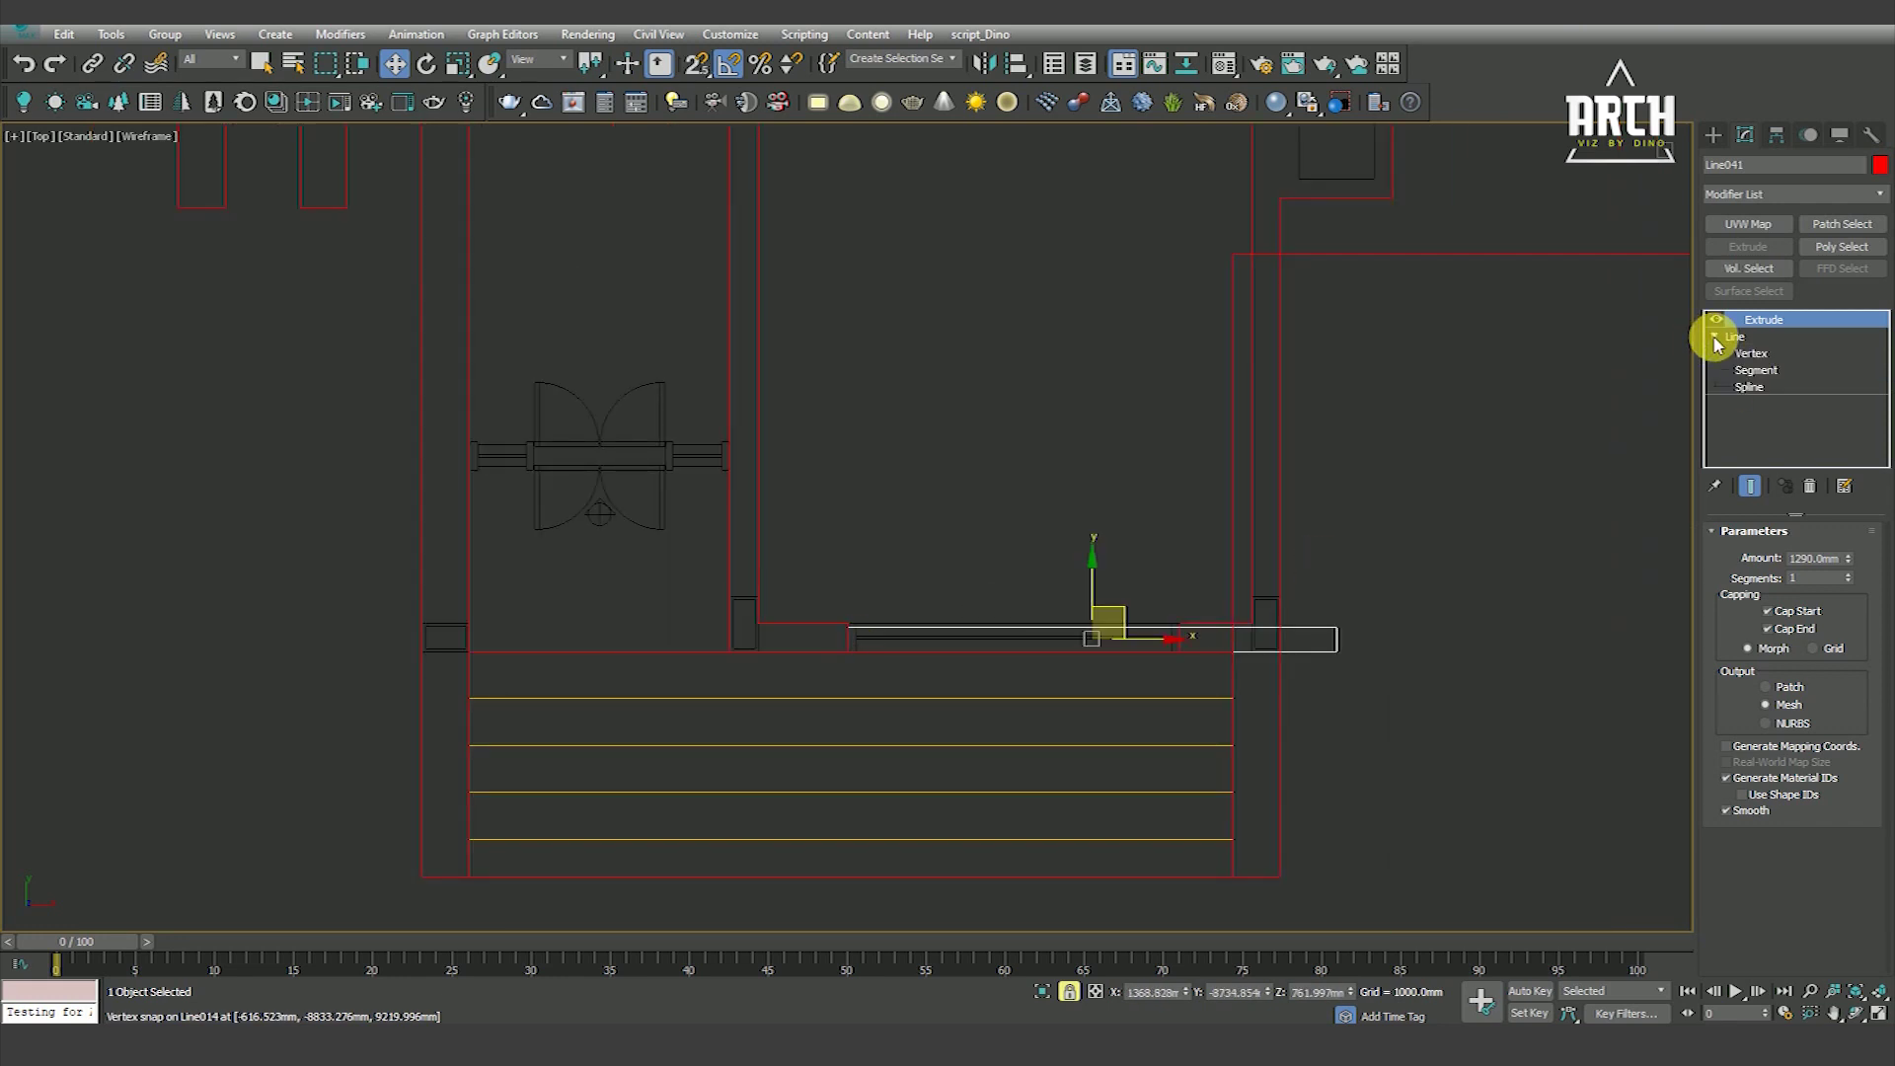
# Stretch the copy's end vertices with snapping to fit between the entrance walls
pyautogui.scroll(5, 1298, 688)
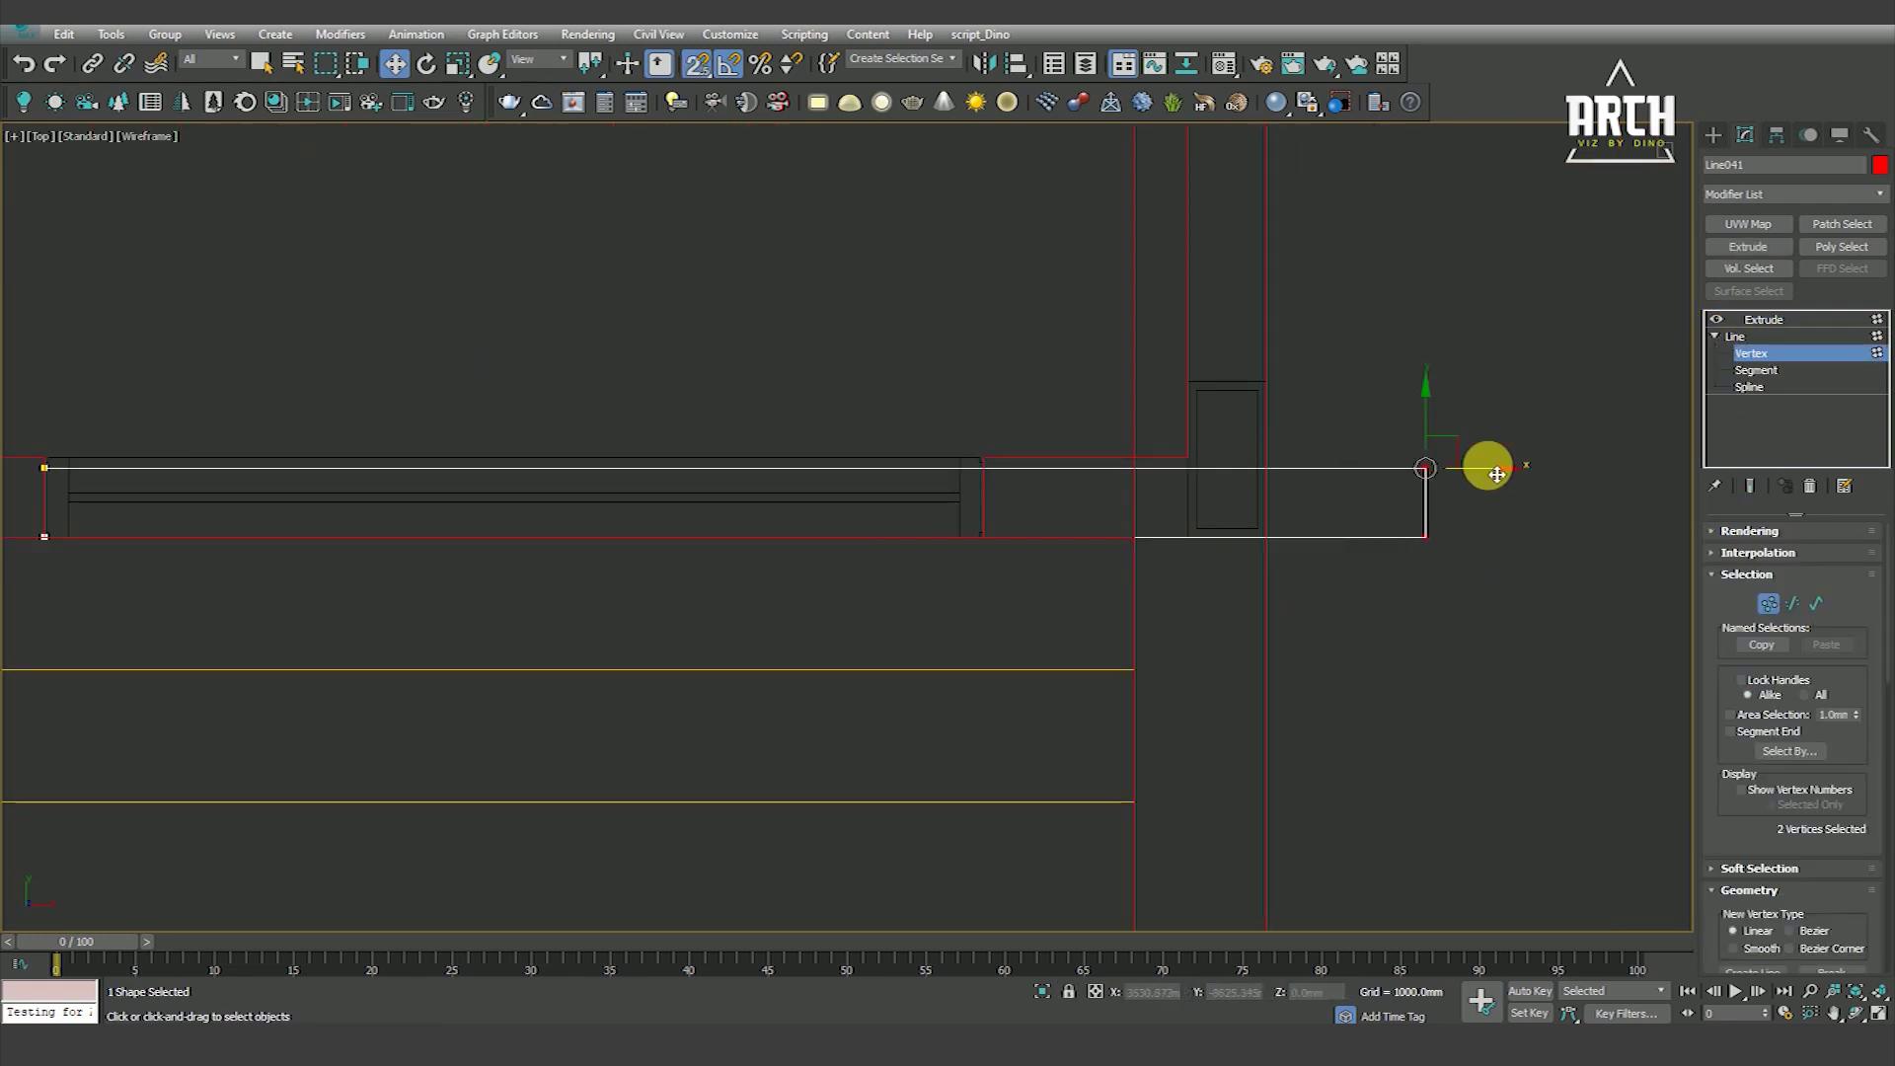
pyautogui.moveTo(1497, 475); pyautogui.dragTo(985, 536)
pyautogui.press('s')
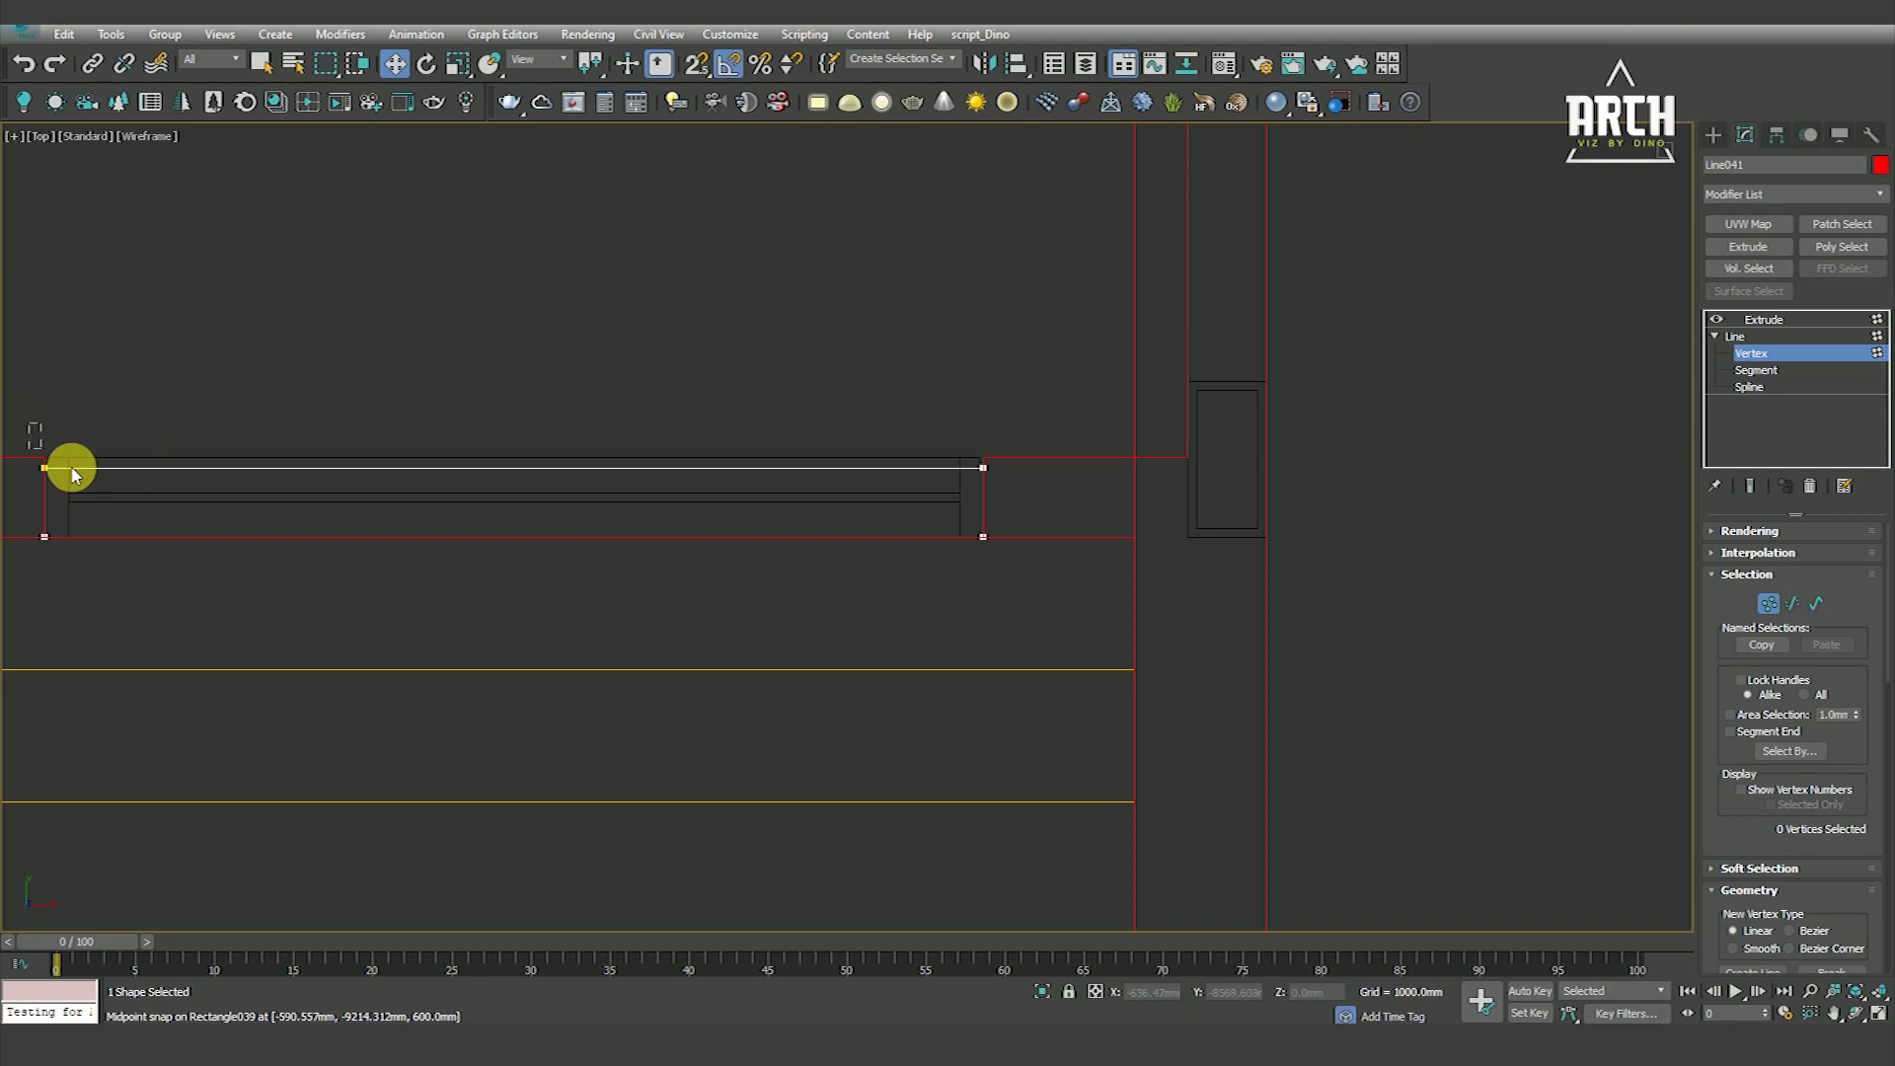
pyautogui.scroll(2, 296, 452)
pyautogui.press('s')
pyautogui.scroll(2, 266, 434)
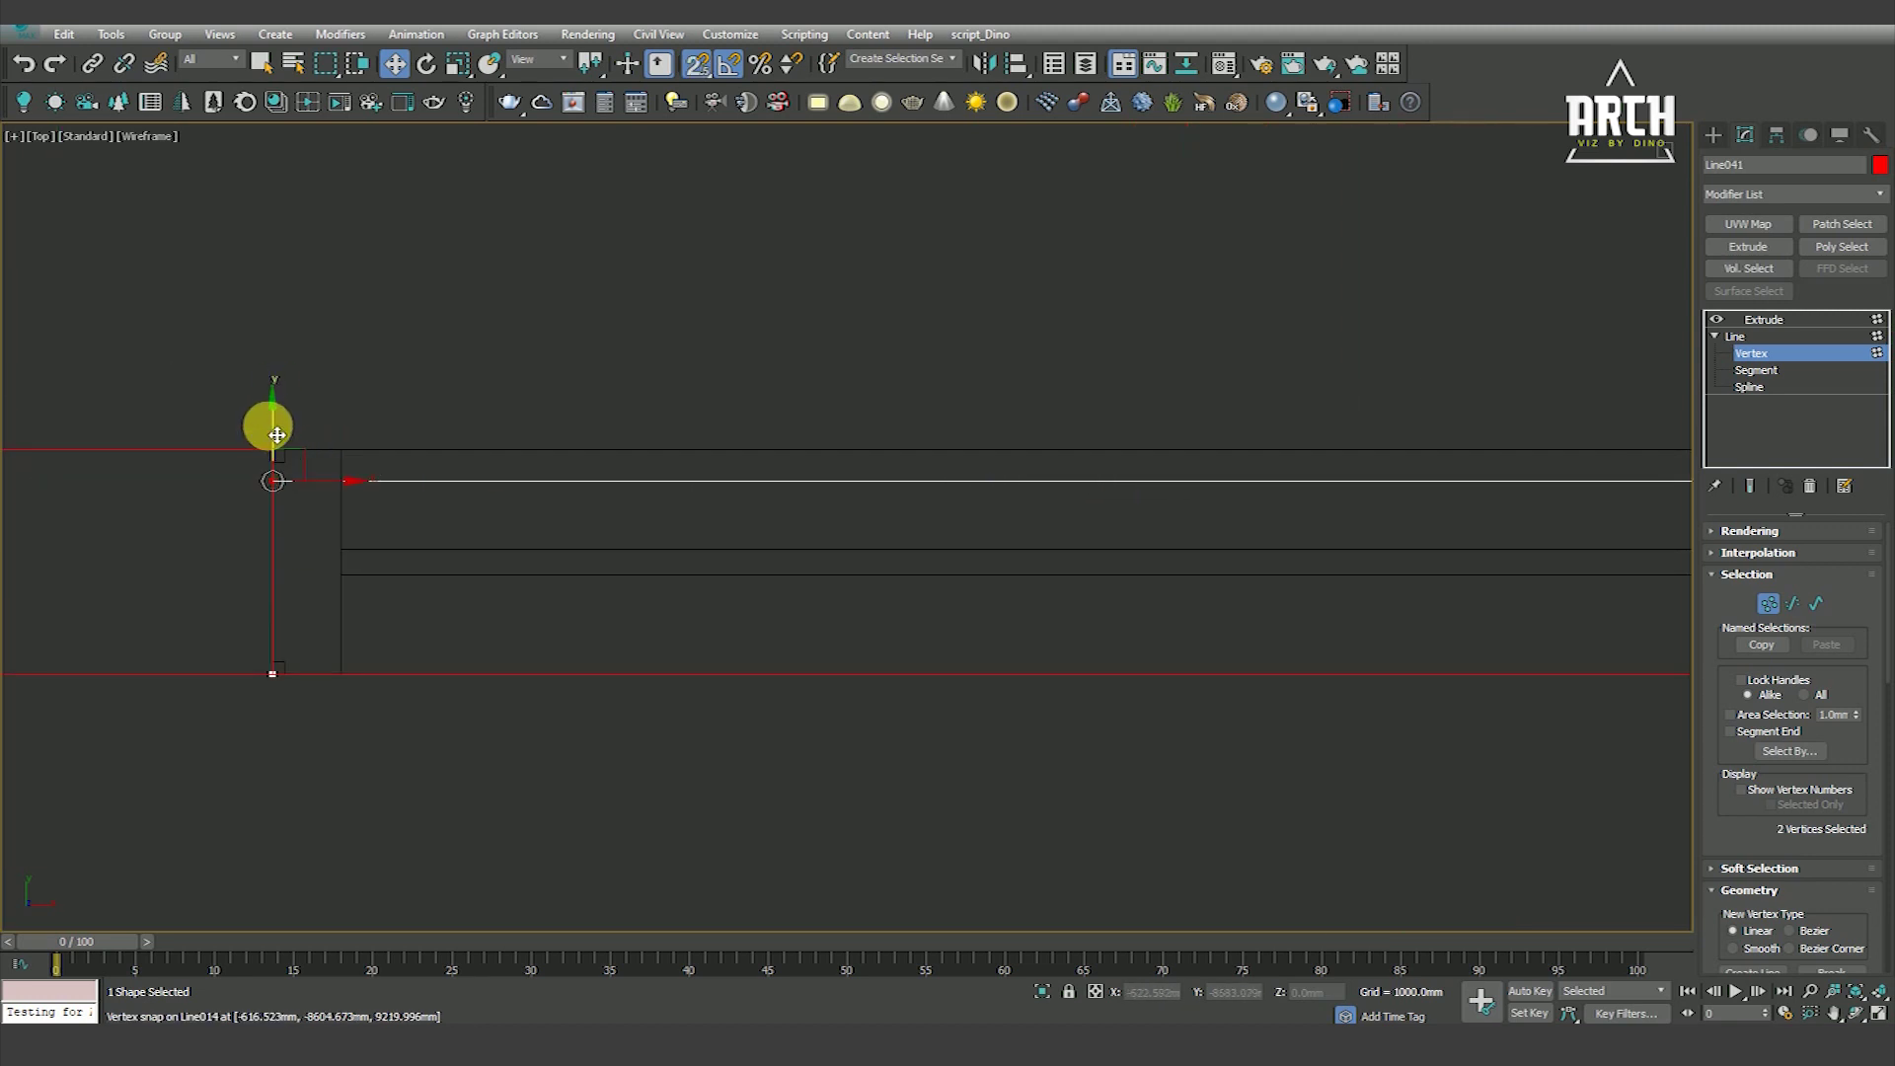
pyautogui.scroll(-8, 680, 489)
pyautogui.press('s')
pyautogui.click(1744, 318)
# Select the wall group and orbit to an angled view of the house
pyautogui.scroll(-3, 1362, 504)
pyautogui.scroll(-2, 1400, 494)
pyautogui.click(1401, 494)
pyautogui.scroll(5, 1340, 452)
pyautogui.scroll(2, 1342, 449)
pyautogui.click(1352, 393)
pyautogui.scroll(-6, 1260, 479)
pyautogui.keyDown('alt'); pyautogui.moveTo(1261, 478); pyautogui.dragTo(1365, 654, button='middle'); pyautogui.keyUp('alt')
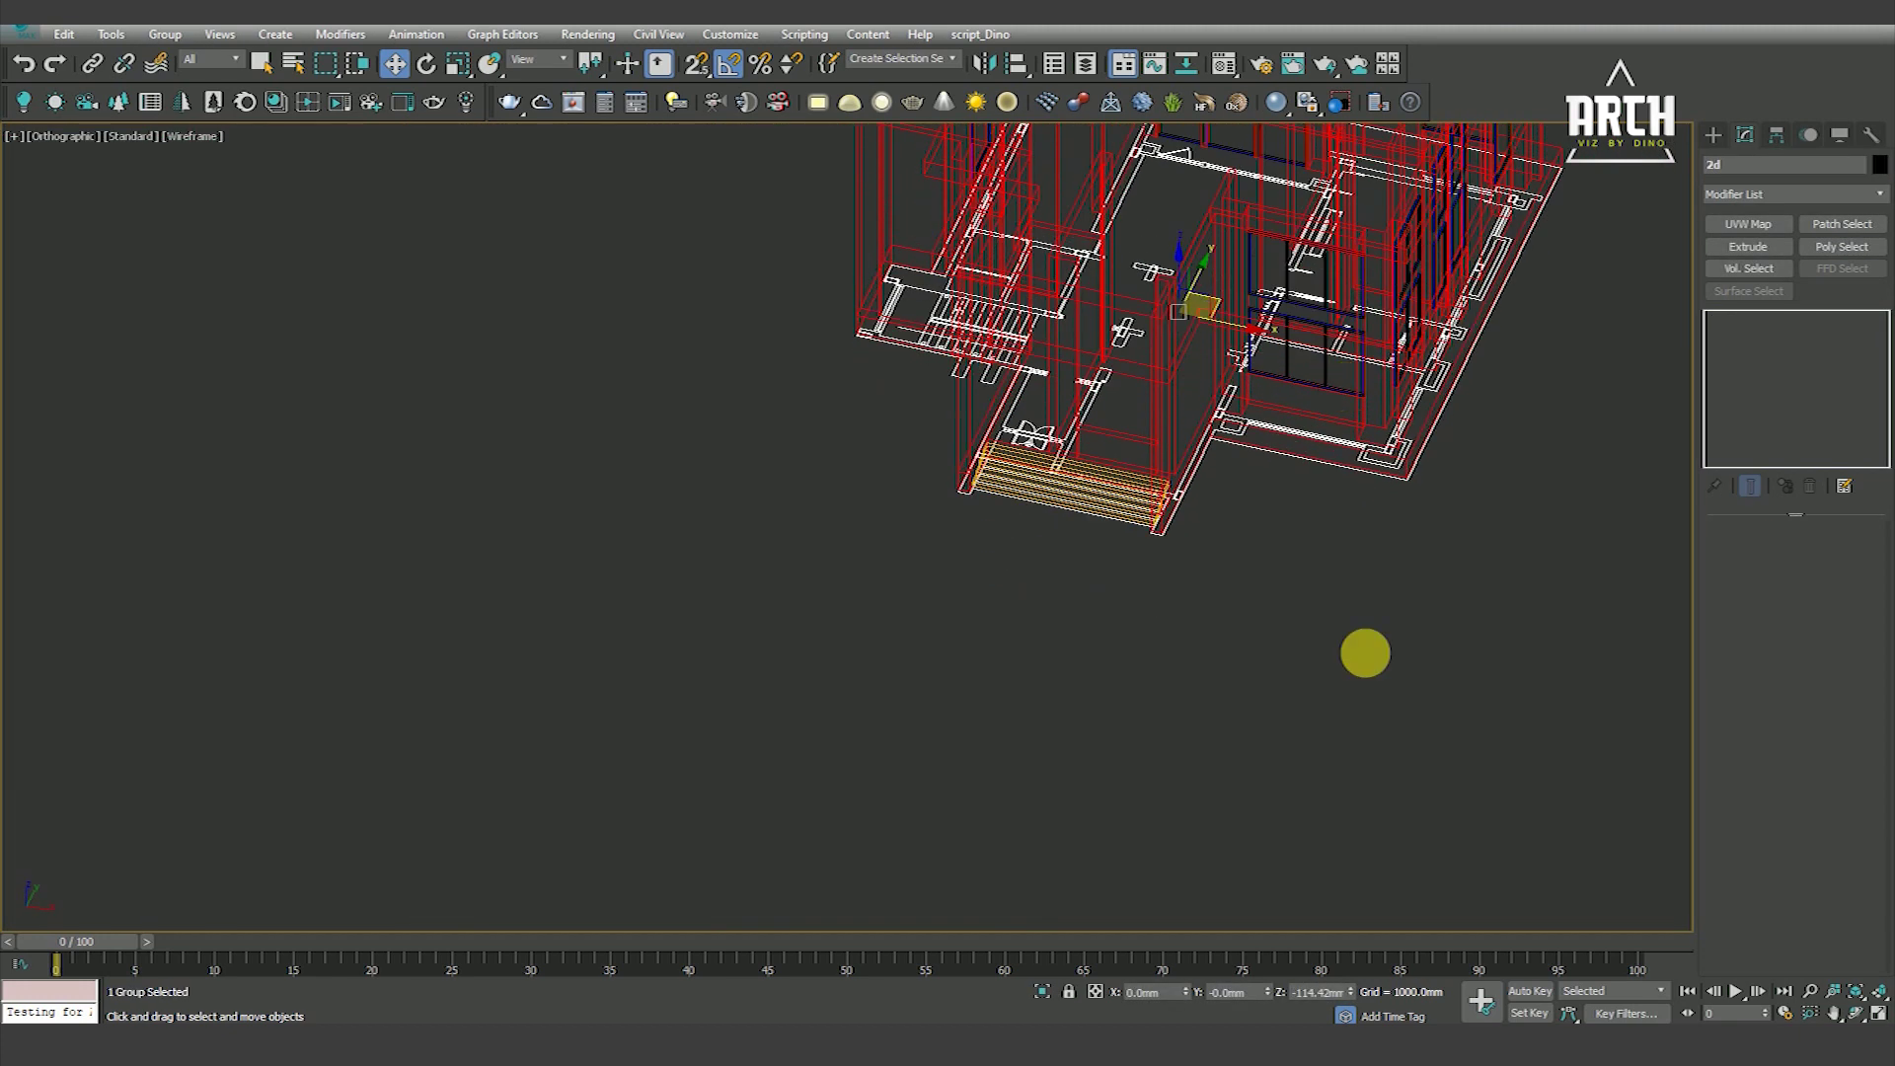
# Select the front window's glass together with its frame
pyautogui.click(1365, 653)
pyautogui.scroll(8, 1315, 346)
pyautogui.press('F3')
pyautogui.click(1313, 474)
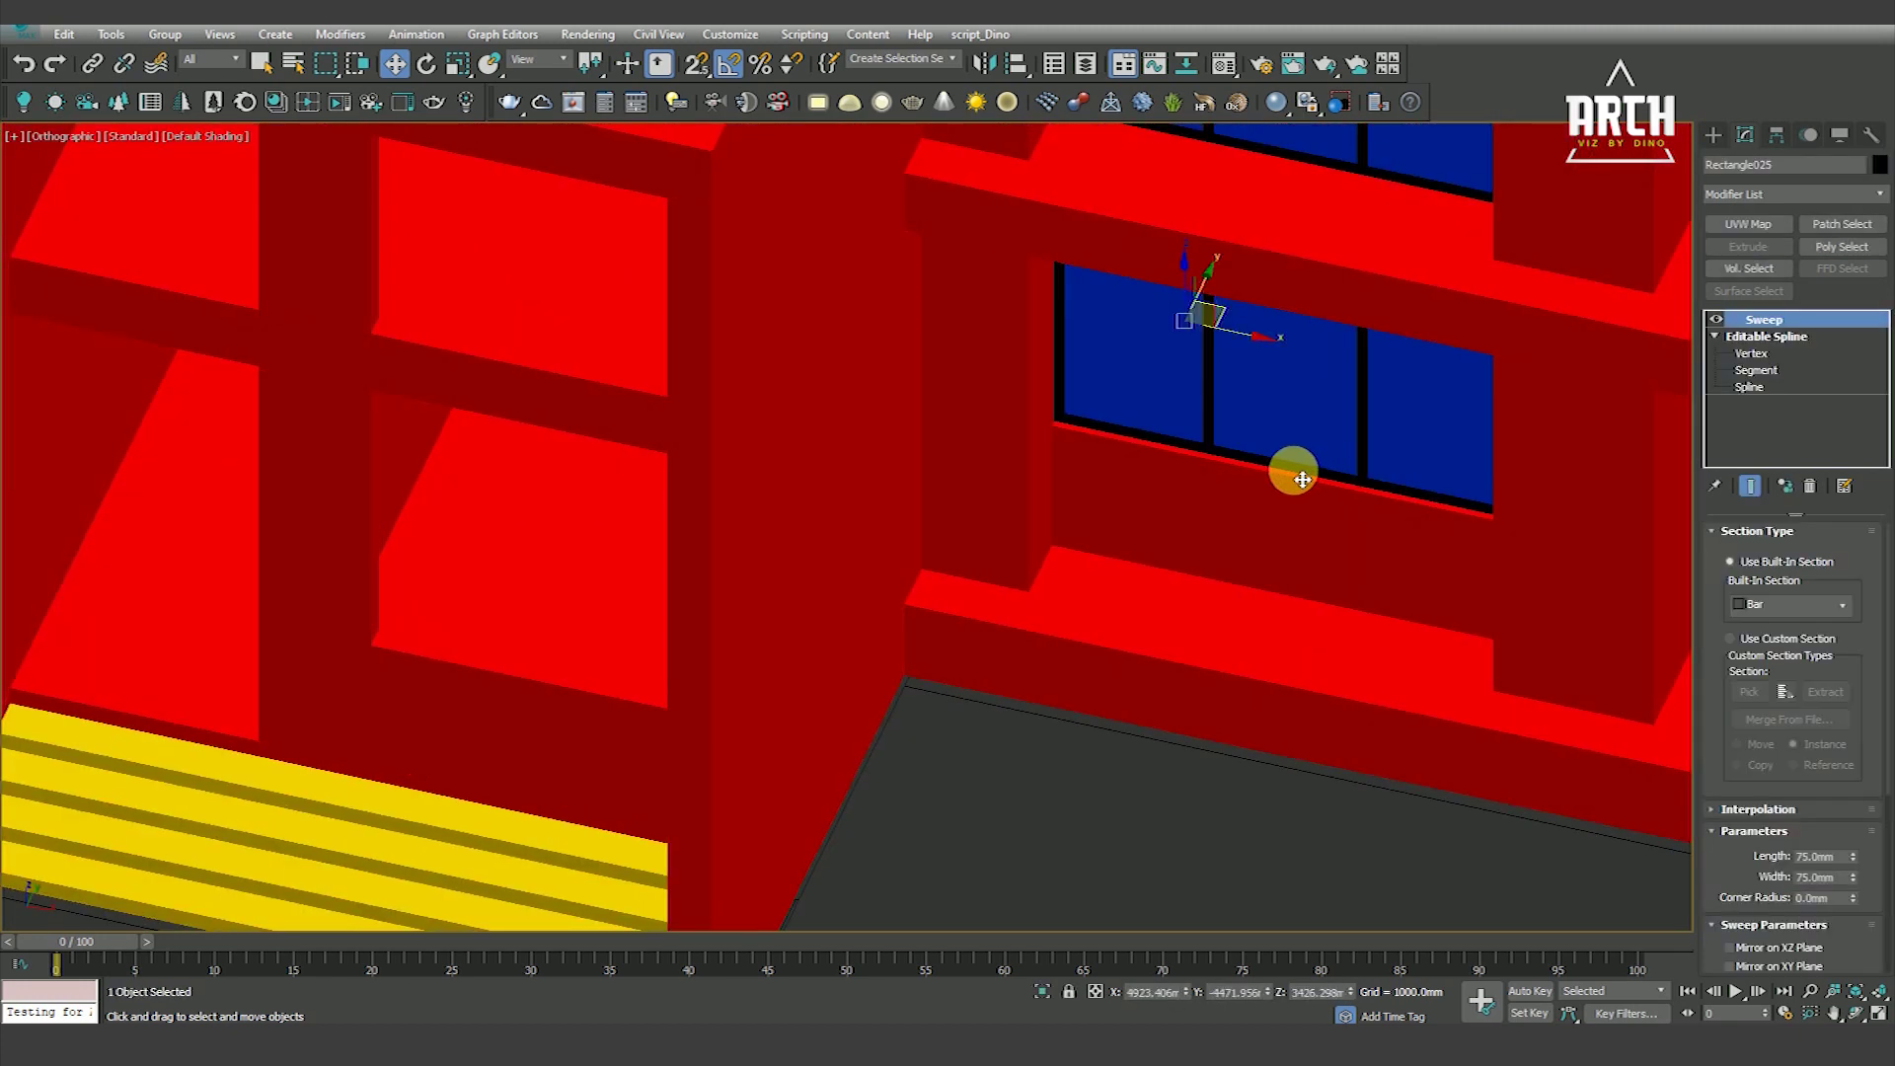
pyautogui.scroll(-2, 1283, 459)
pyautogui.keyDown('ctrl'); pyautogui.click(1250, 423); pyautogui.keyUp('ctrl')
pyautogui.scroll(-4, 1258, 474)
# Add the upper window's glass and frame to the selection, giving four window objects
pyautogui.moveTo(1266, 512)
pyautogui.keyDown('alt'); pyautogui.mouseDown(button='middle')
pyautogui.moveTo(1256, 529)
pyautogui.moveTo(1287, 547)
pyautogui.moveTo(1262, 532)
pyautogui.mouseUp(button='middle'); pyautogui.keyUp('alt')
pyautogui.scroll(3, 1283, 439)
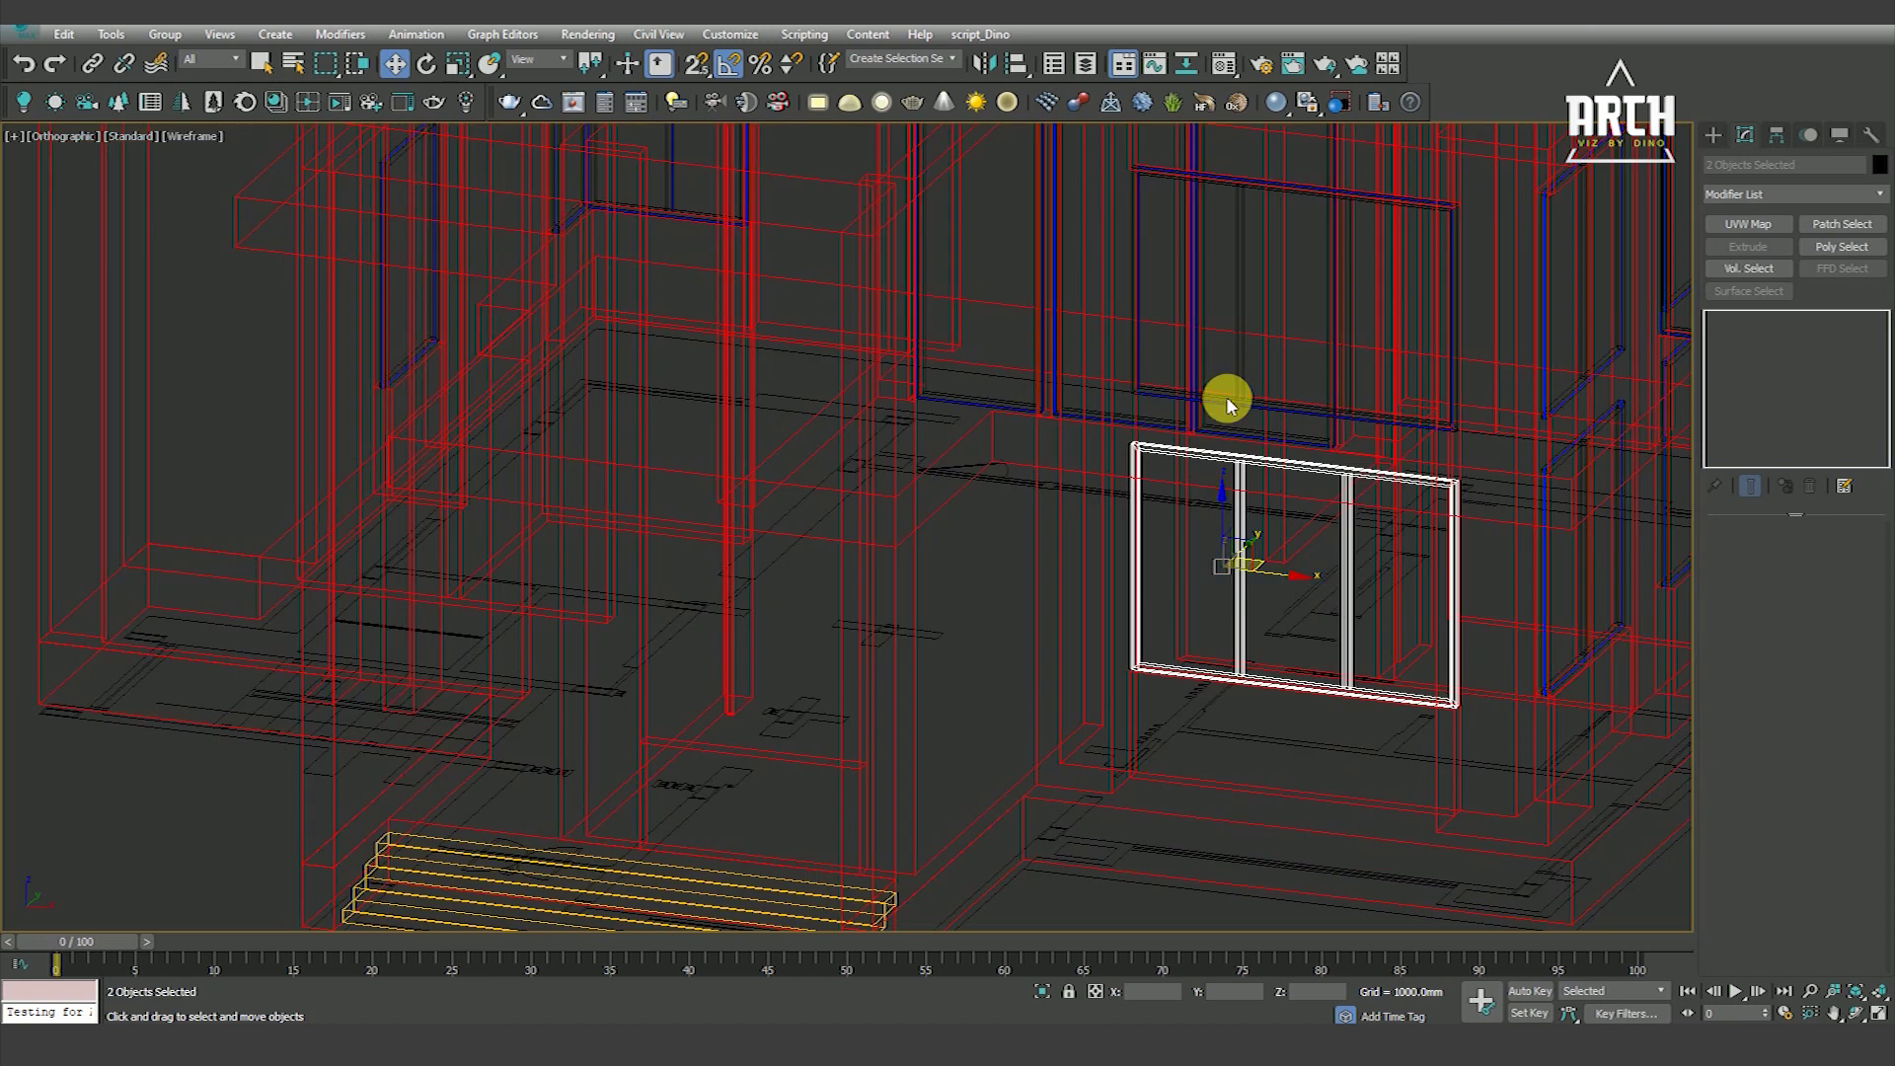
pyautogui.keyDown('ctrl'); pyautogui.click(1243, 399); pyautogui.keyUp('ctrl')
pyautogui.keyDown('ctrl'); pyautogui.click(1299, 383); pyautogui.keyUp('ctrl')
pyautogui.scroll(-3, 1299, 384)
# In the top wireframe view, clone the selected windows as copies toward the entrance
pyautogui.press('t')
pyautogui.press('F3')
pyautogui.keyDown('shift'); pyautogui.moveTo(1192, 463); pyautogui.dragTo(1037, 628); pyautogui.keyUp('shift')
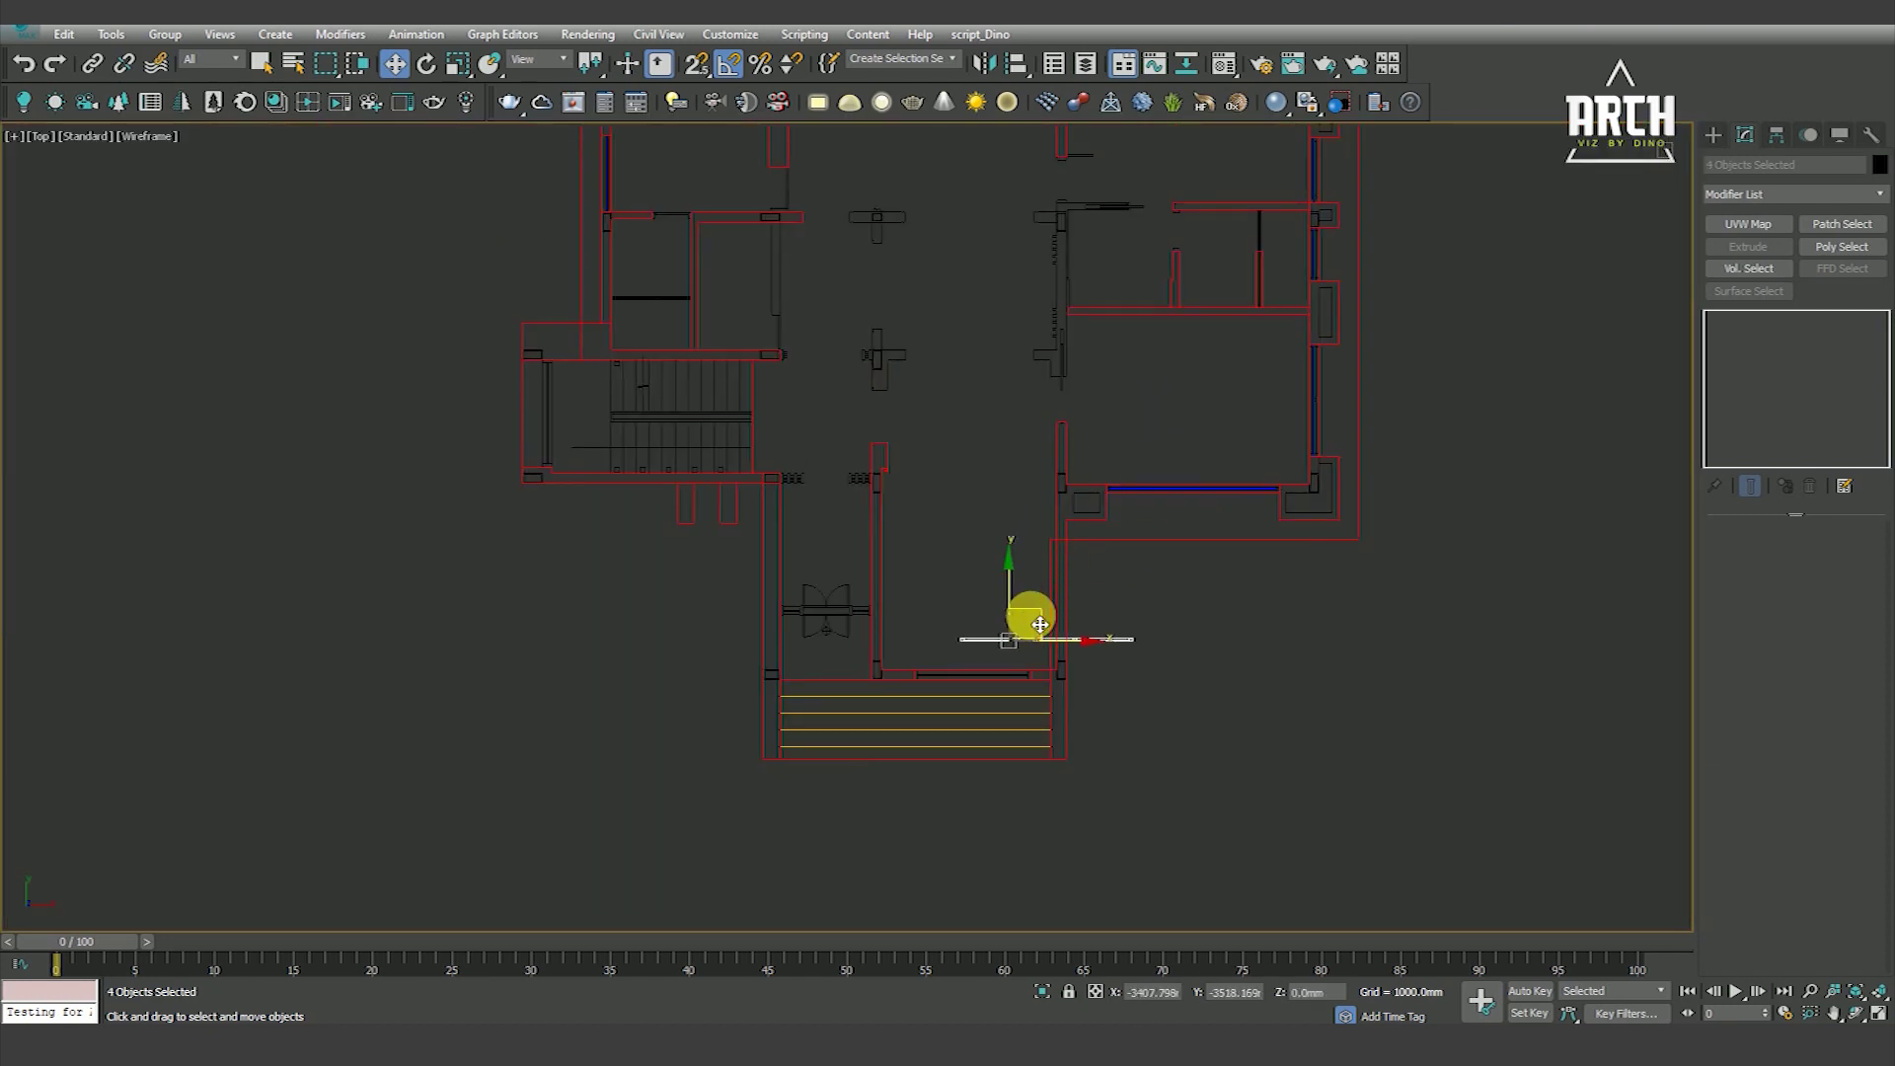
pyautogui.click(950, 609)
pyautogui.scroll(4, 956, 613)
pyautogui.scroll(3, 877, 643)
# With snapping on, place the copied windows on the entrance wall line
pyautogui.press('s')
pyautogui.moveTo(738, 661); pyautogui.dragTo(730, 664)
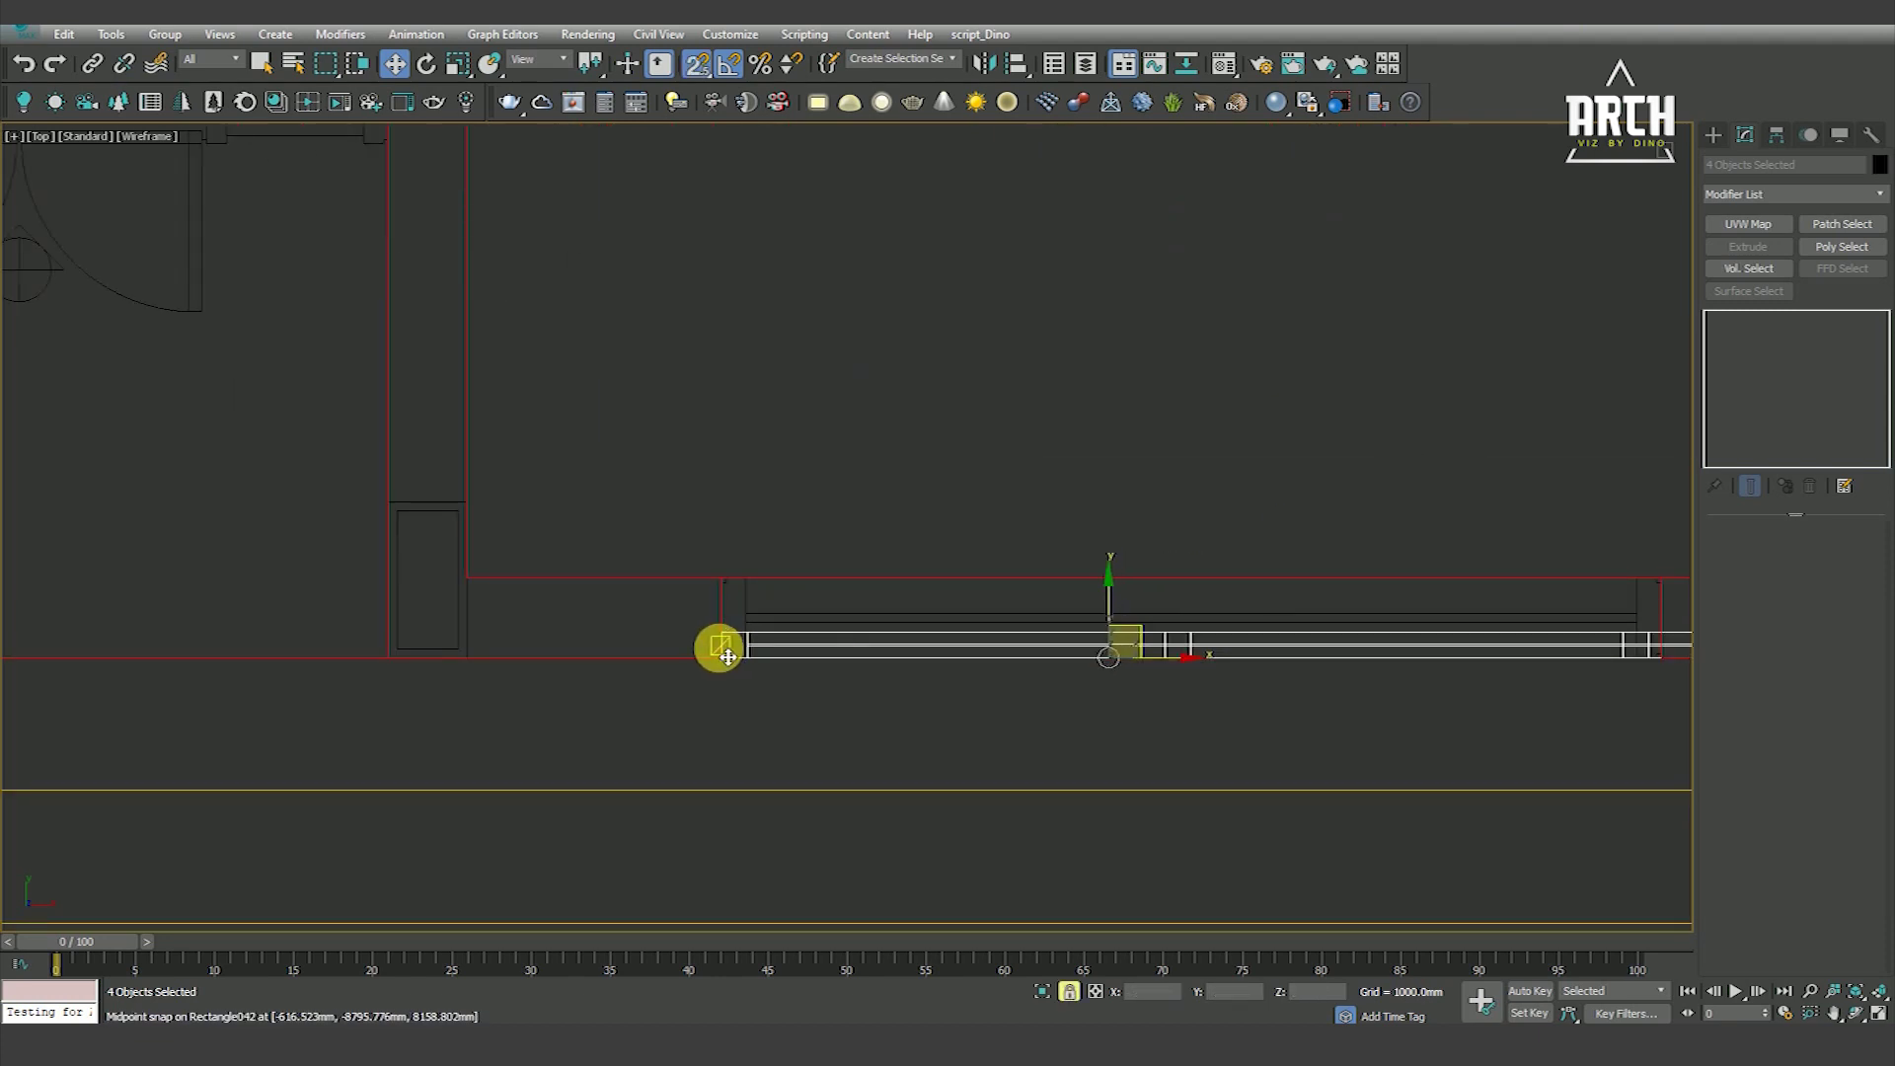
pyautogui.scroll(-2, 969, 664)
pyautogui.moveTo(727, 656); pyautogui.dragTo(1034, 637)
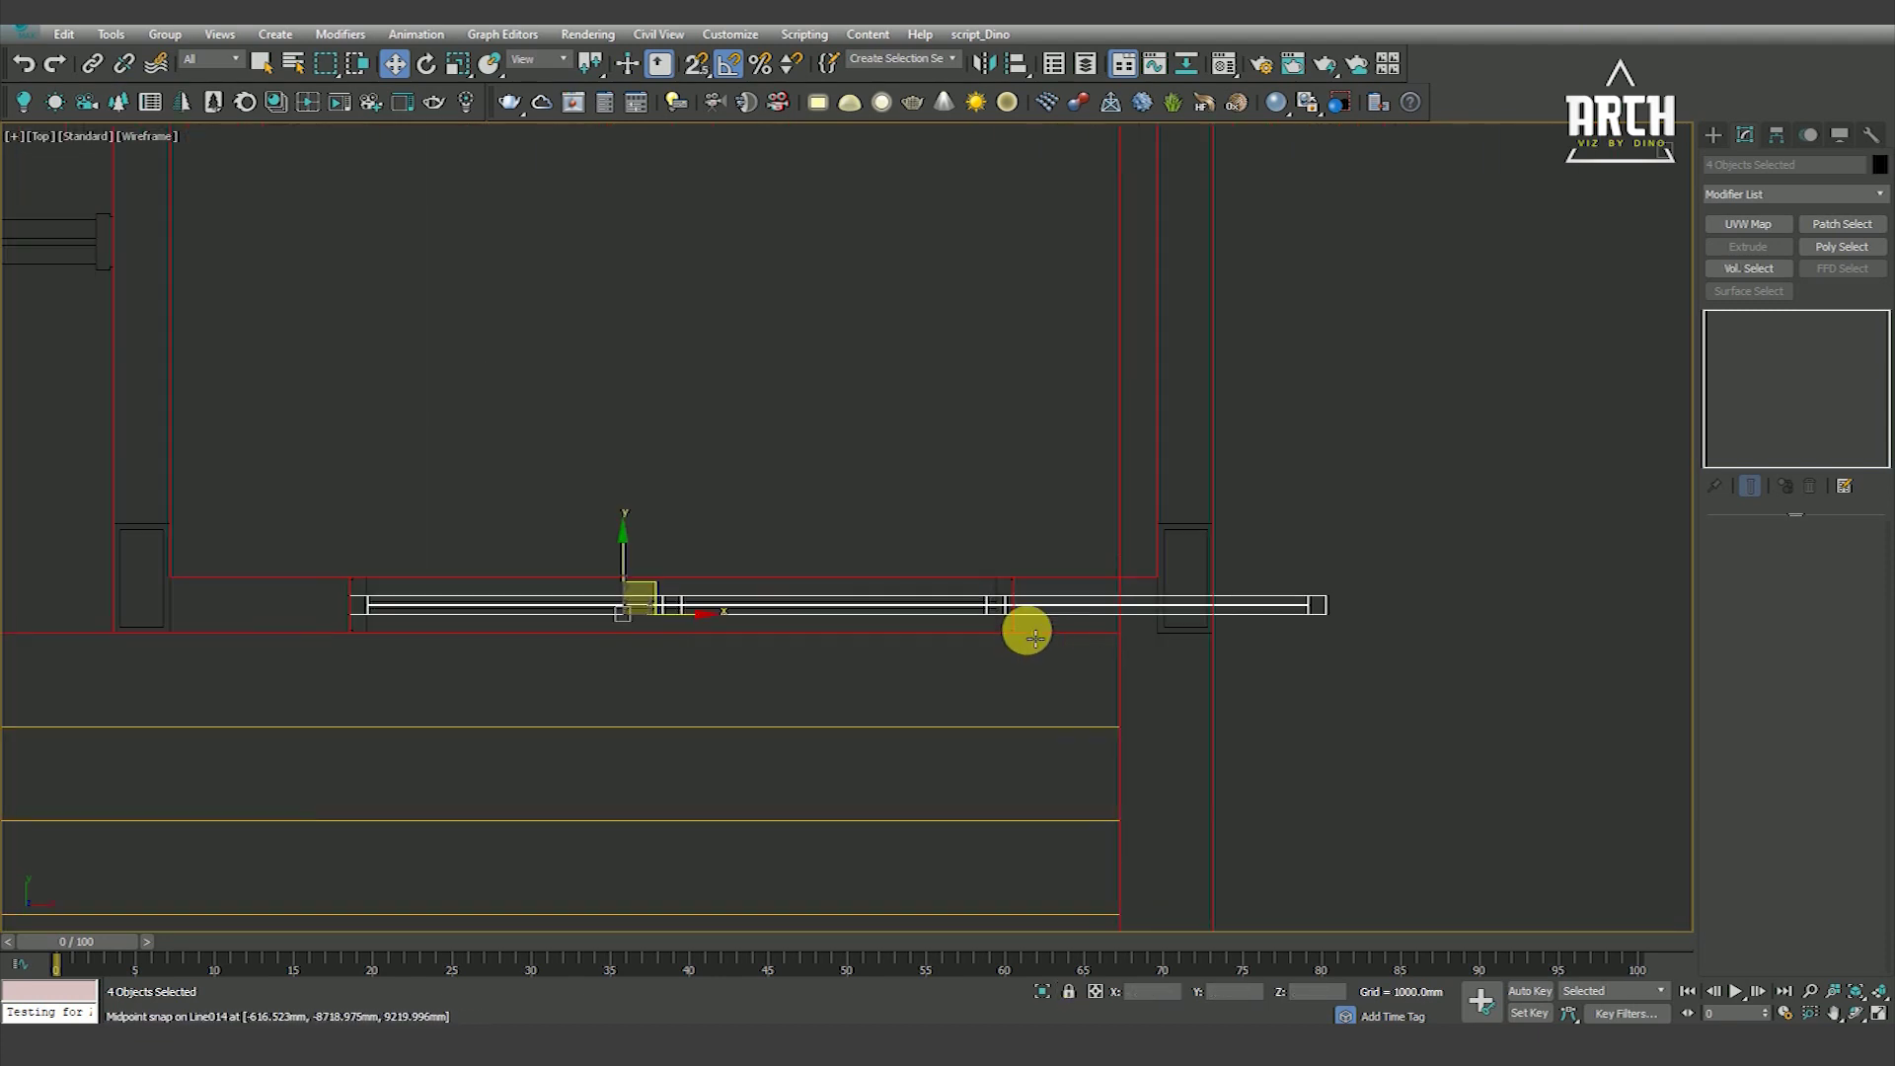
pyautogui.scroll(-3, 996, 649)
pyautogui.scroll(-3, 1007, 601)
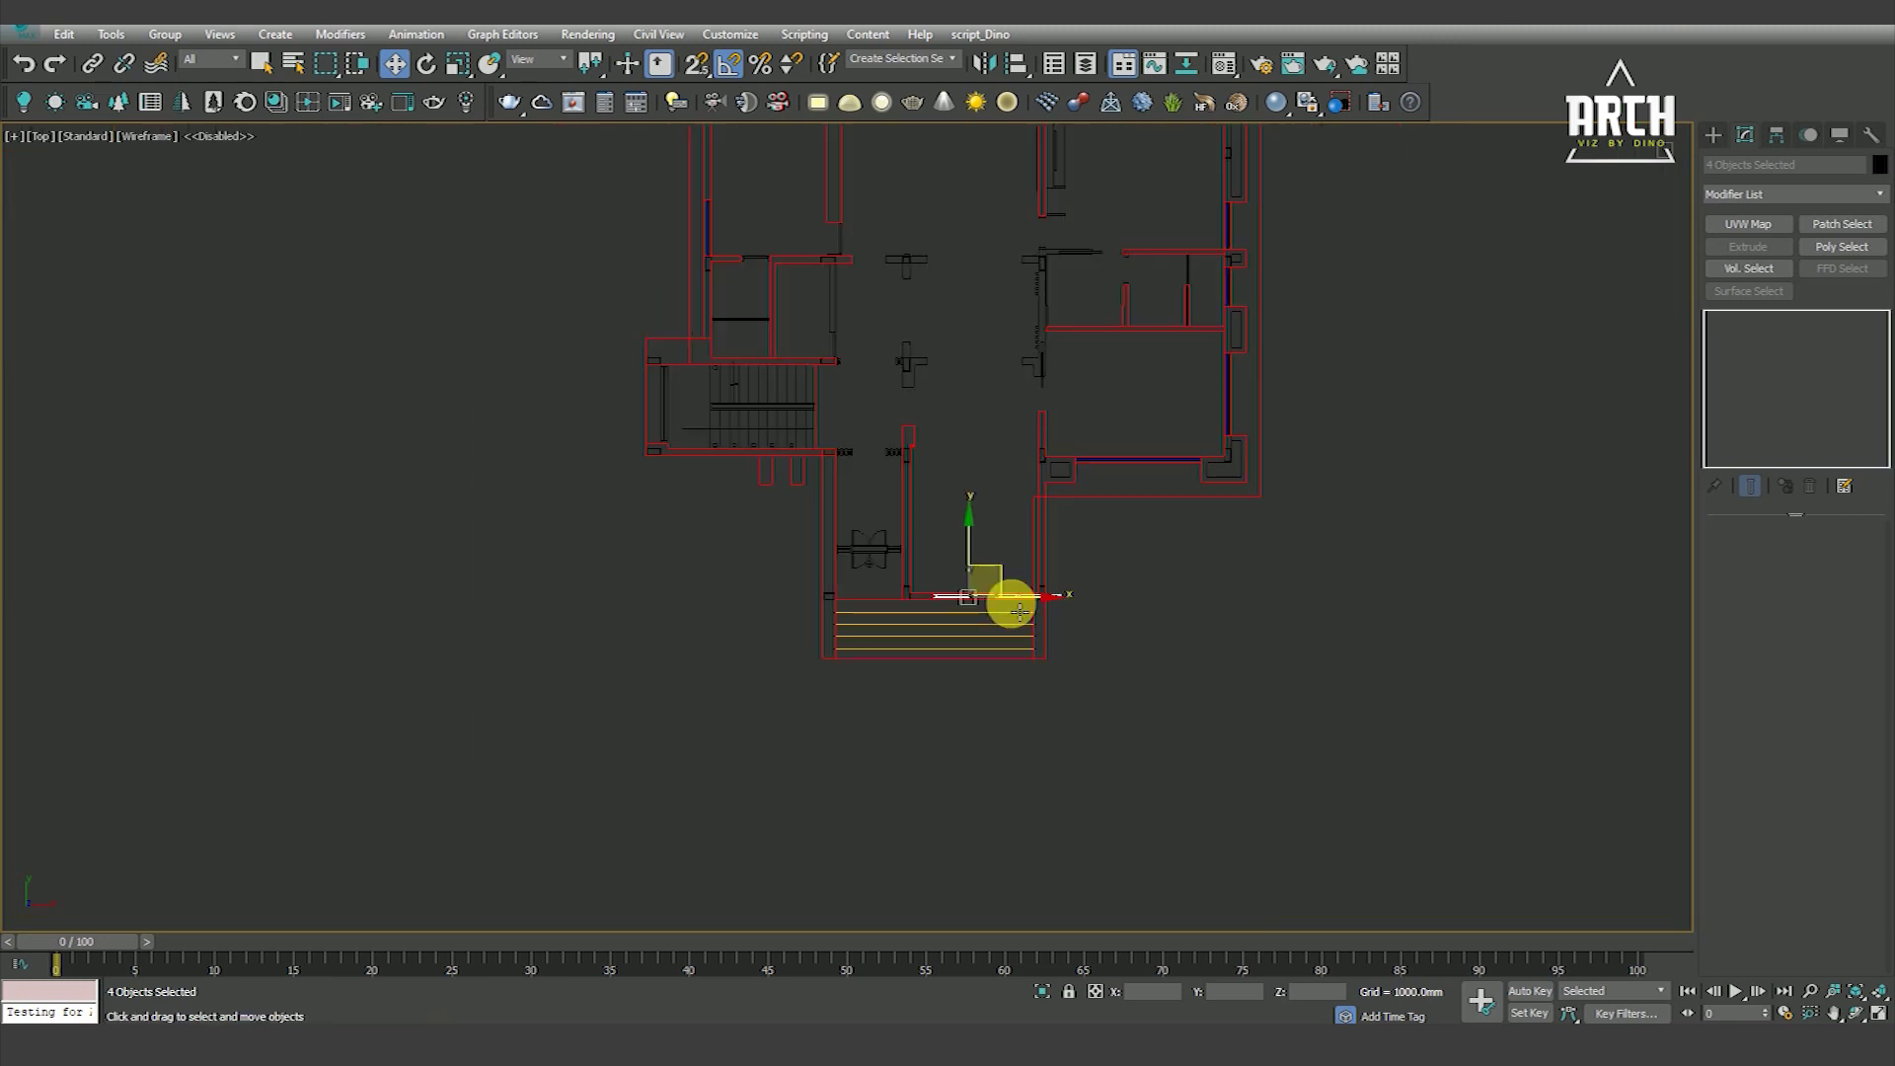
# View the facade shaded at an angle, and isolate the new windows with the floor slab
pyautogui.press('f')
pyautogui.scroll(-3, 1012, 585)
pyautogui.scroll(2, 1011, 585)
pyautogui.keyDown('alt'); pyautogui.moveTo(1010, 664); pyautogui.dragTo(926, 740, button='middle'); pyautogui.keyUp('alt')
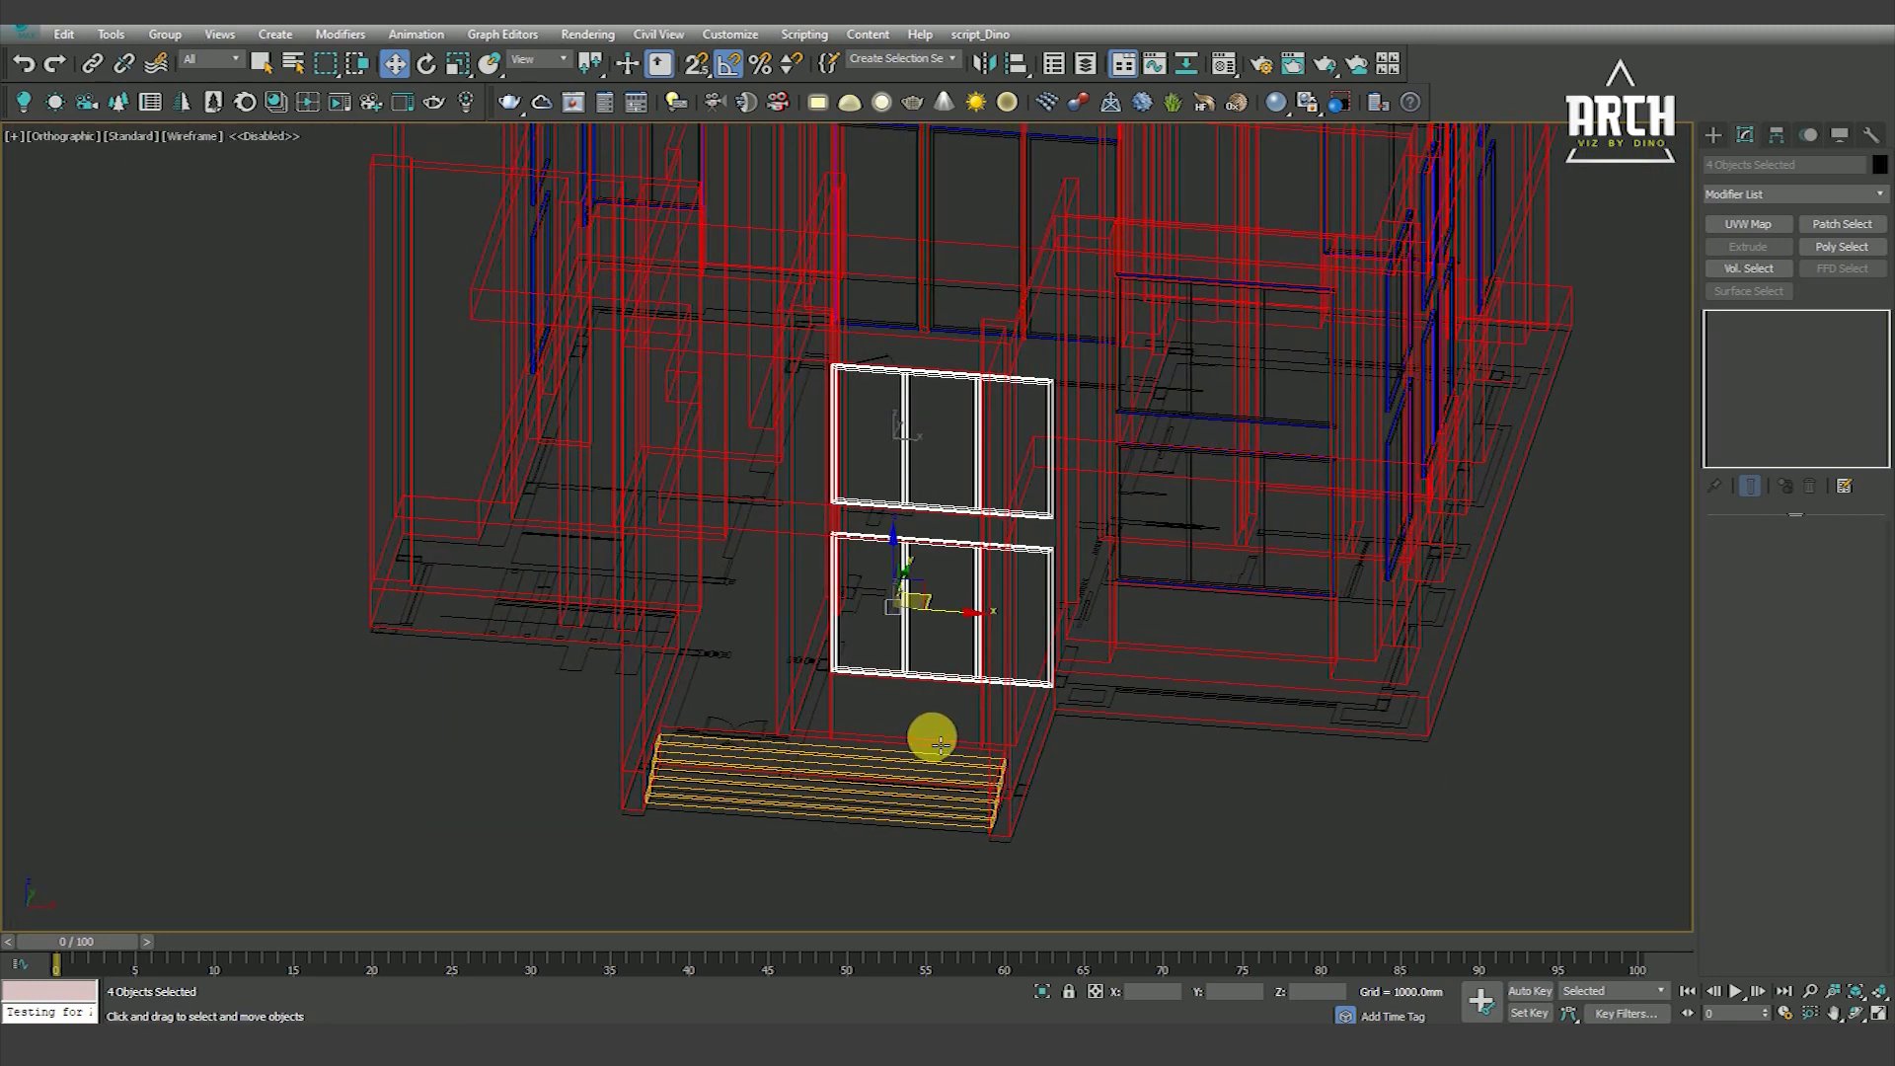
pyautogui.press('F3')
pyautogui.keyDown('ctrl'); pyautogui.click(864, 526); pyautogui.keyUp('ctrl')
pyautogui.hotkey('alt', 'q')
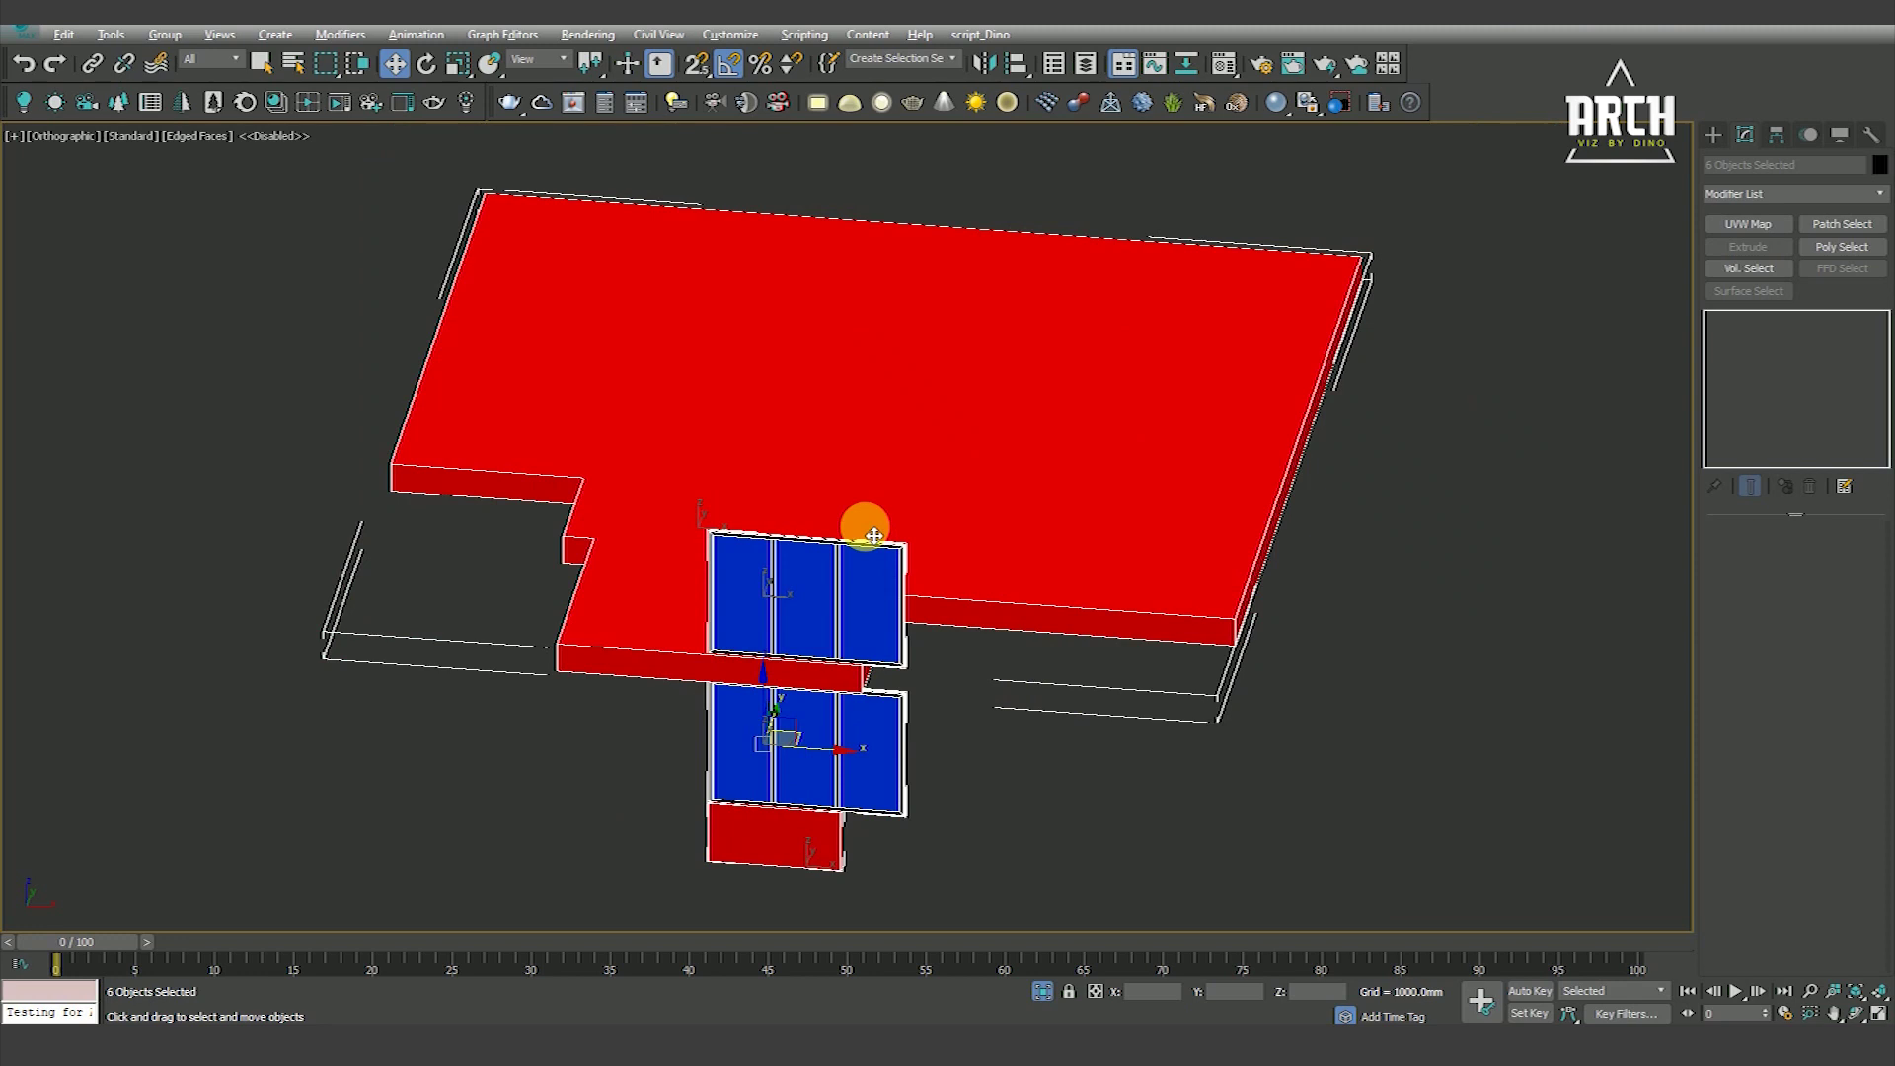
# In front wireframe view, narrow the lower entrance window frame by moving its right-side vertices left
pyautogui.click(1005, 738)
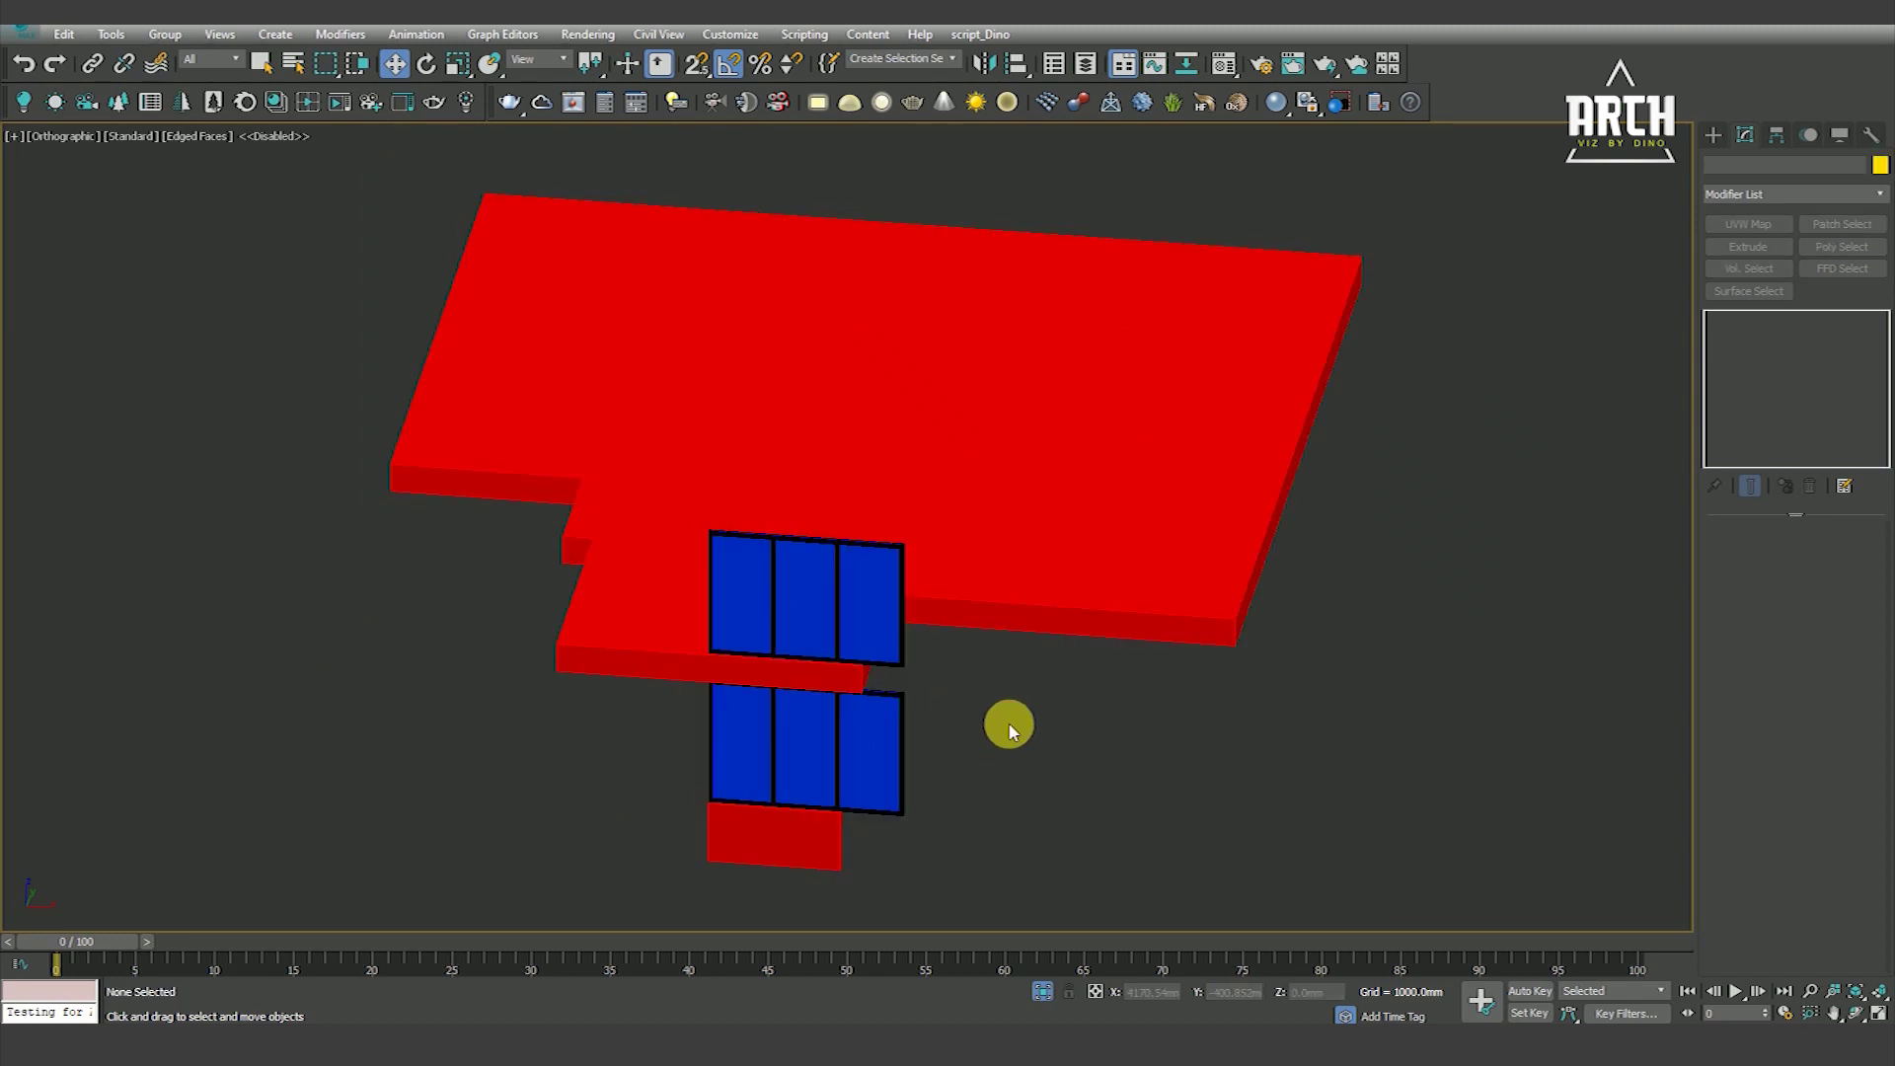
pyautogui.press('f')
pyautogui.scroll(2, 1008, 724)
pyautogui.scroll(-2, 1105, 601)
pyautogui.press('F3')
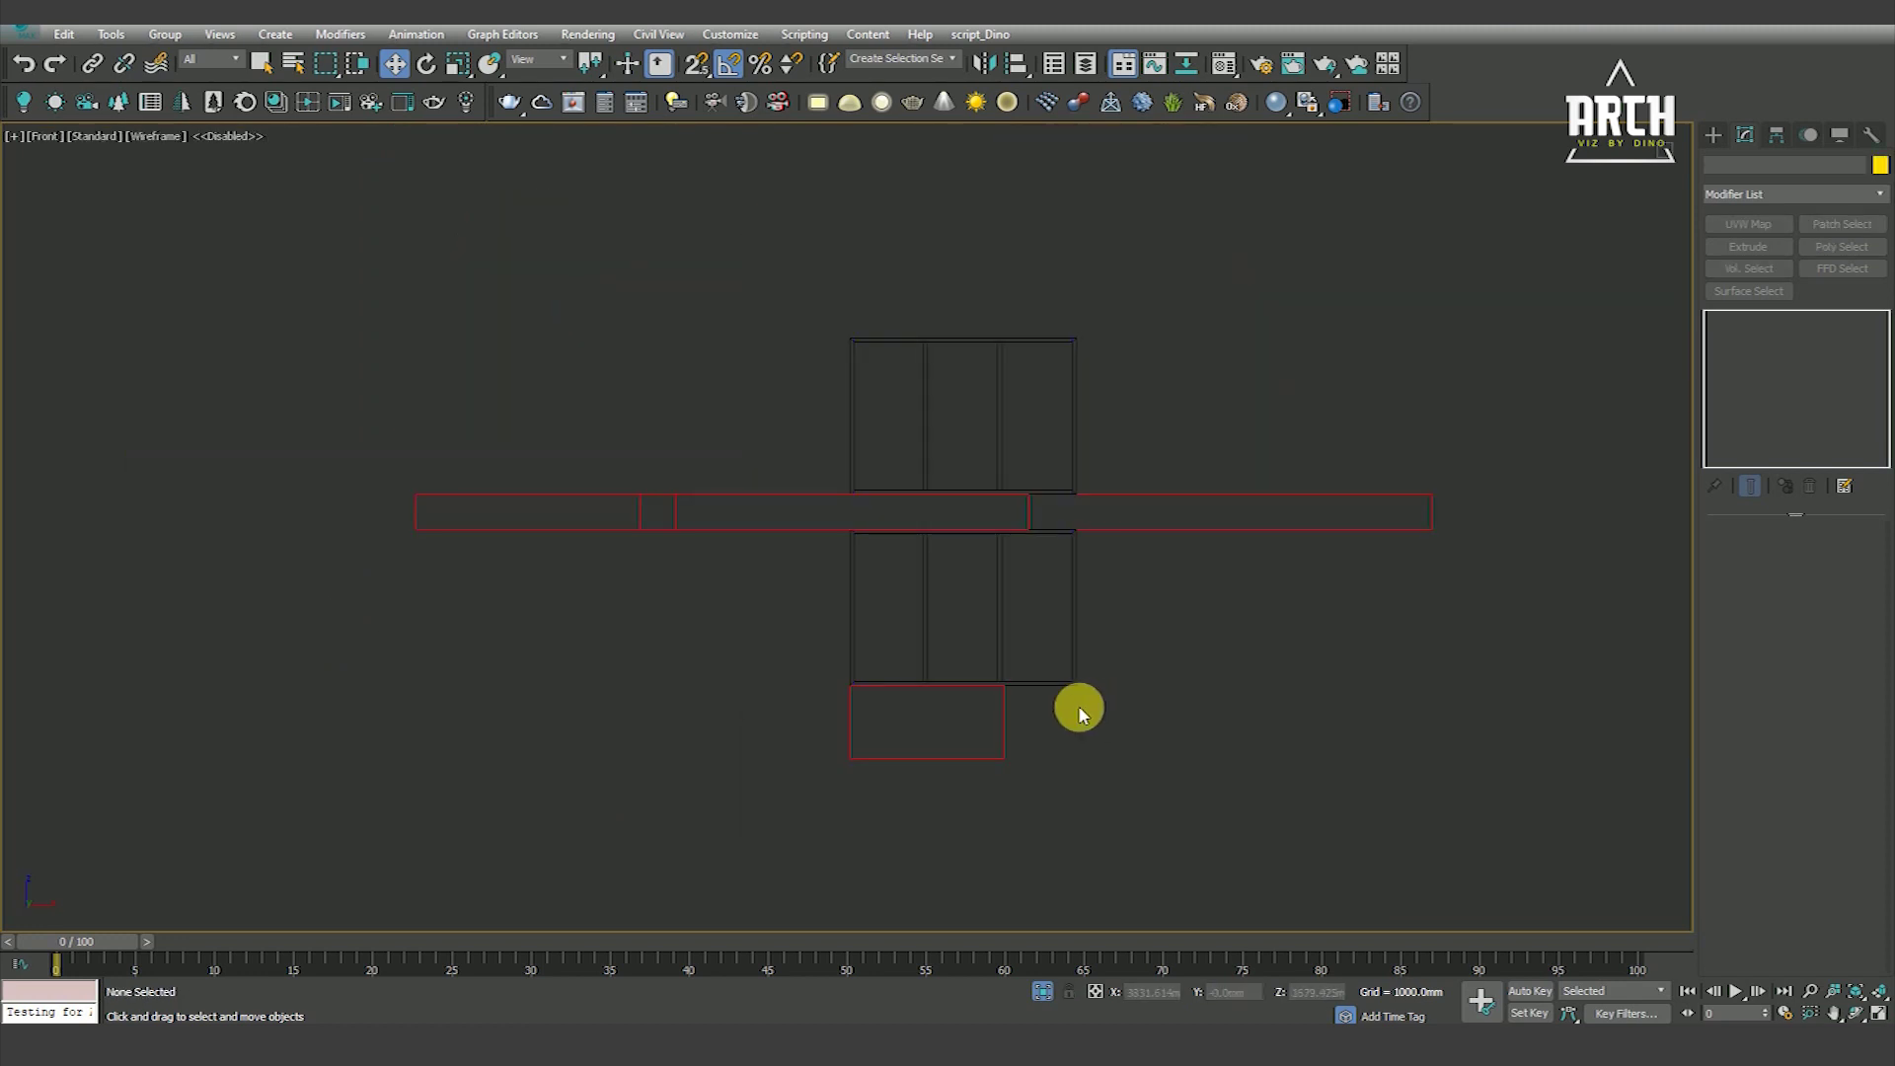
pyautogui.click(1056, 684)
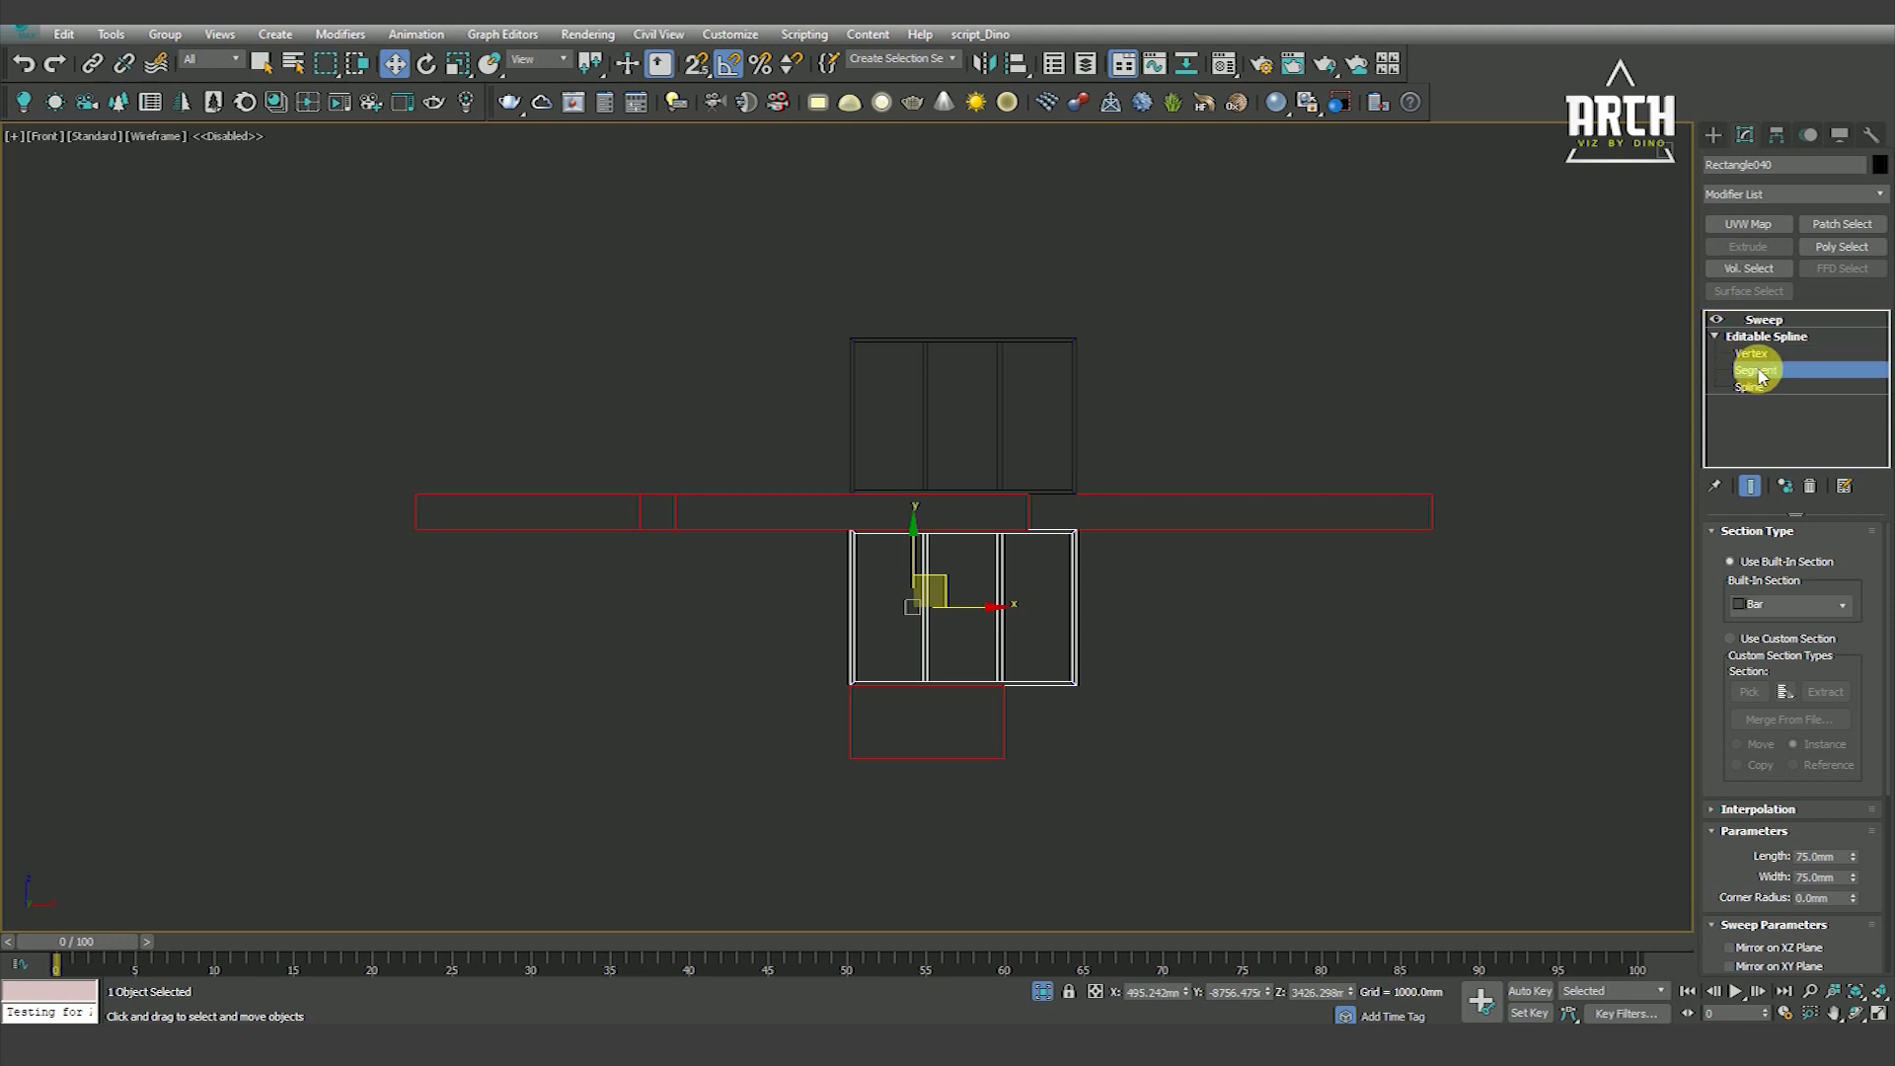
pyautogui.click(1758, 375)
pyautogui.scroll(3, 1013, 564)
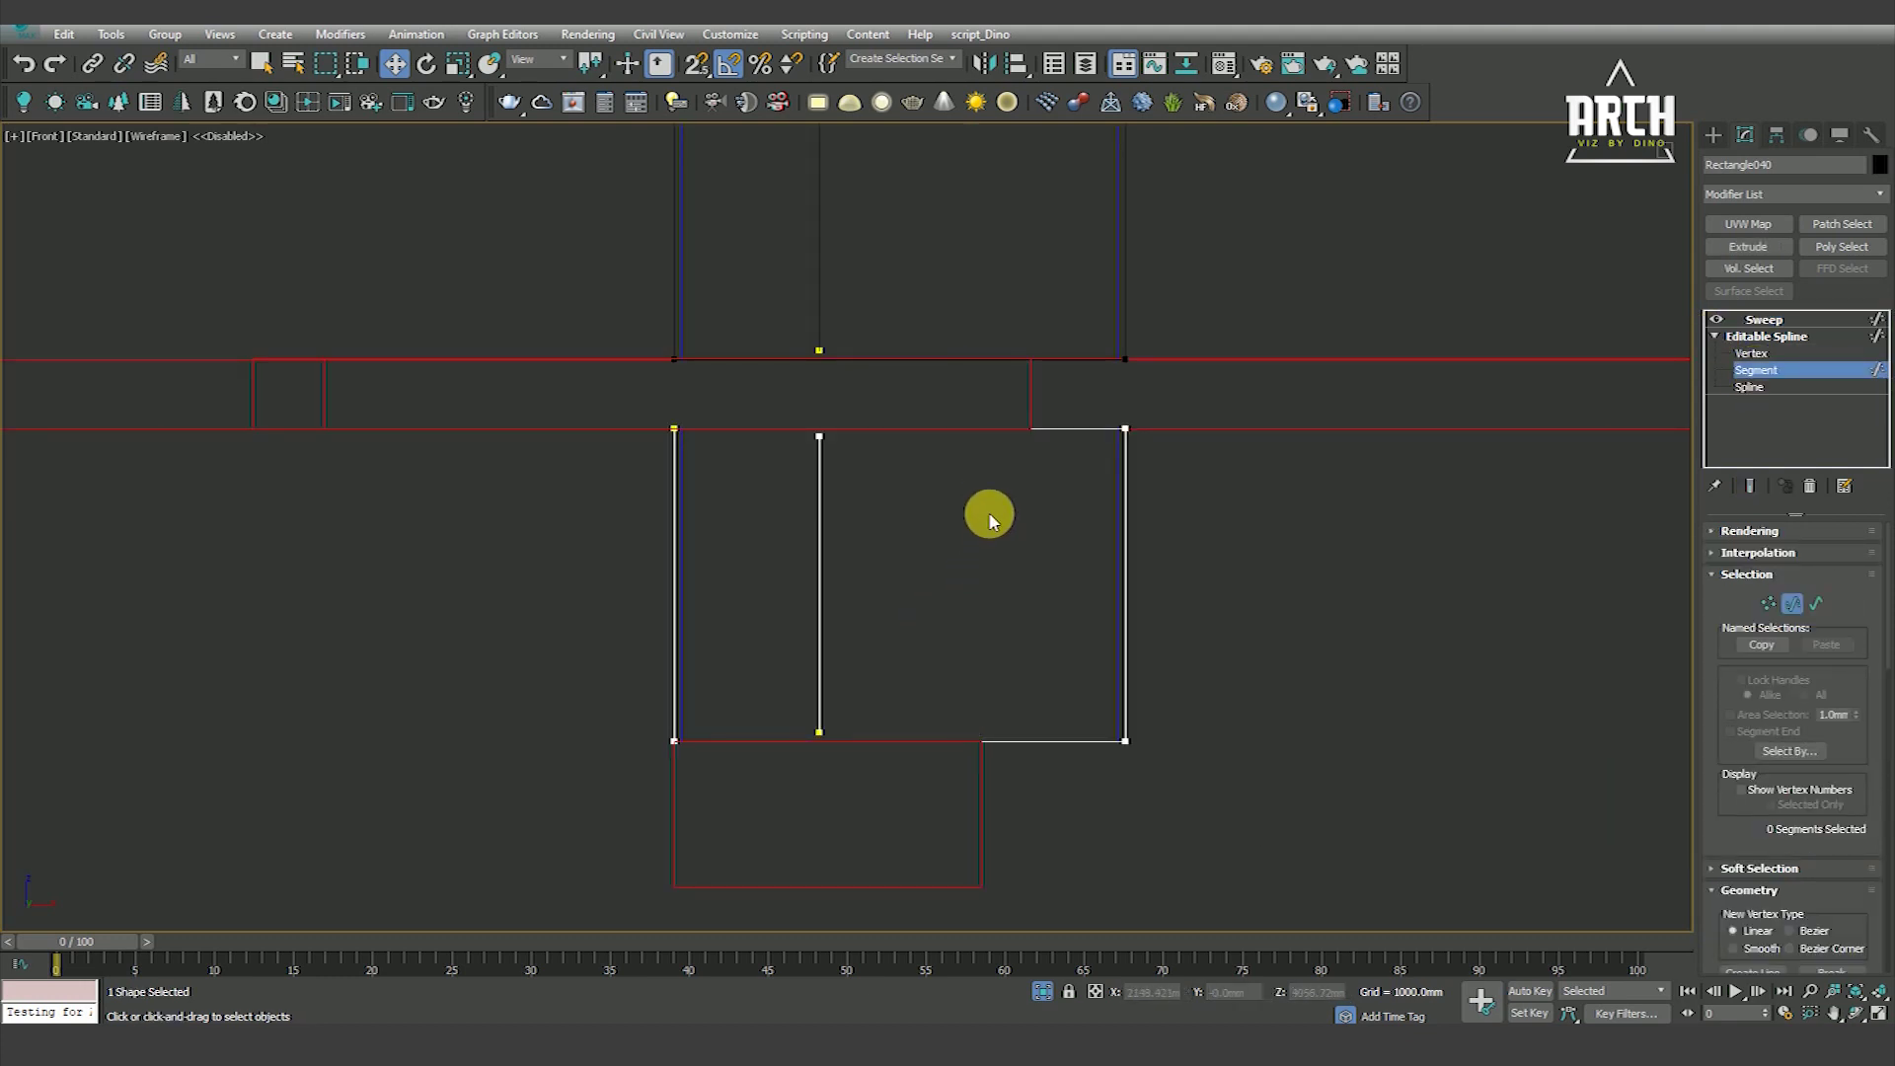
pyautogui.press('1')
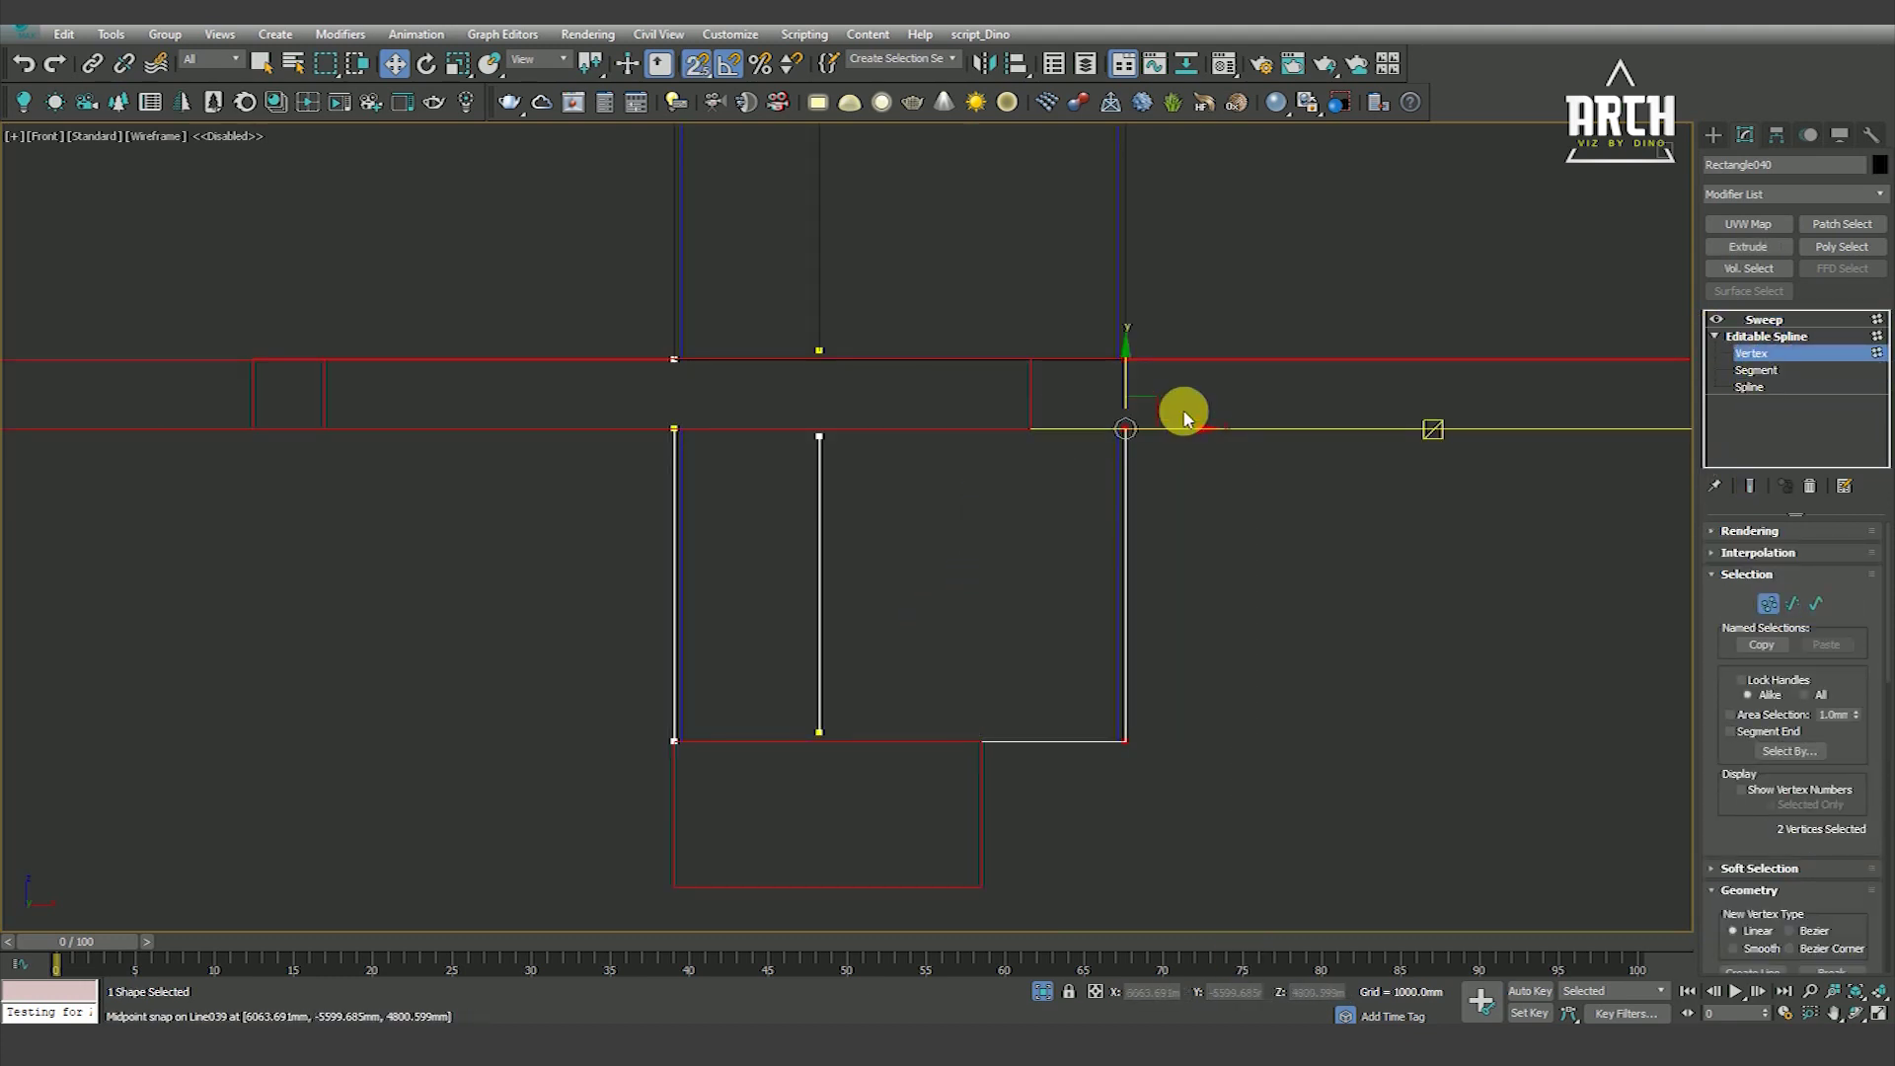
pyautogui.moveTo(1196, 438); pyautogui.dragTo(985, 755)
pyautogui.scroll(-4, 1060, 602)
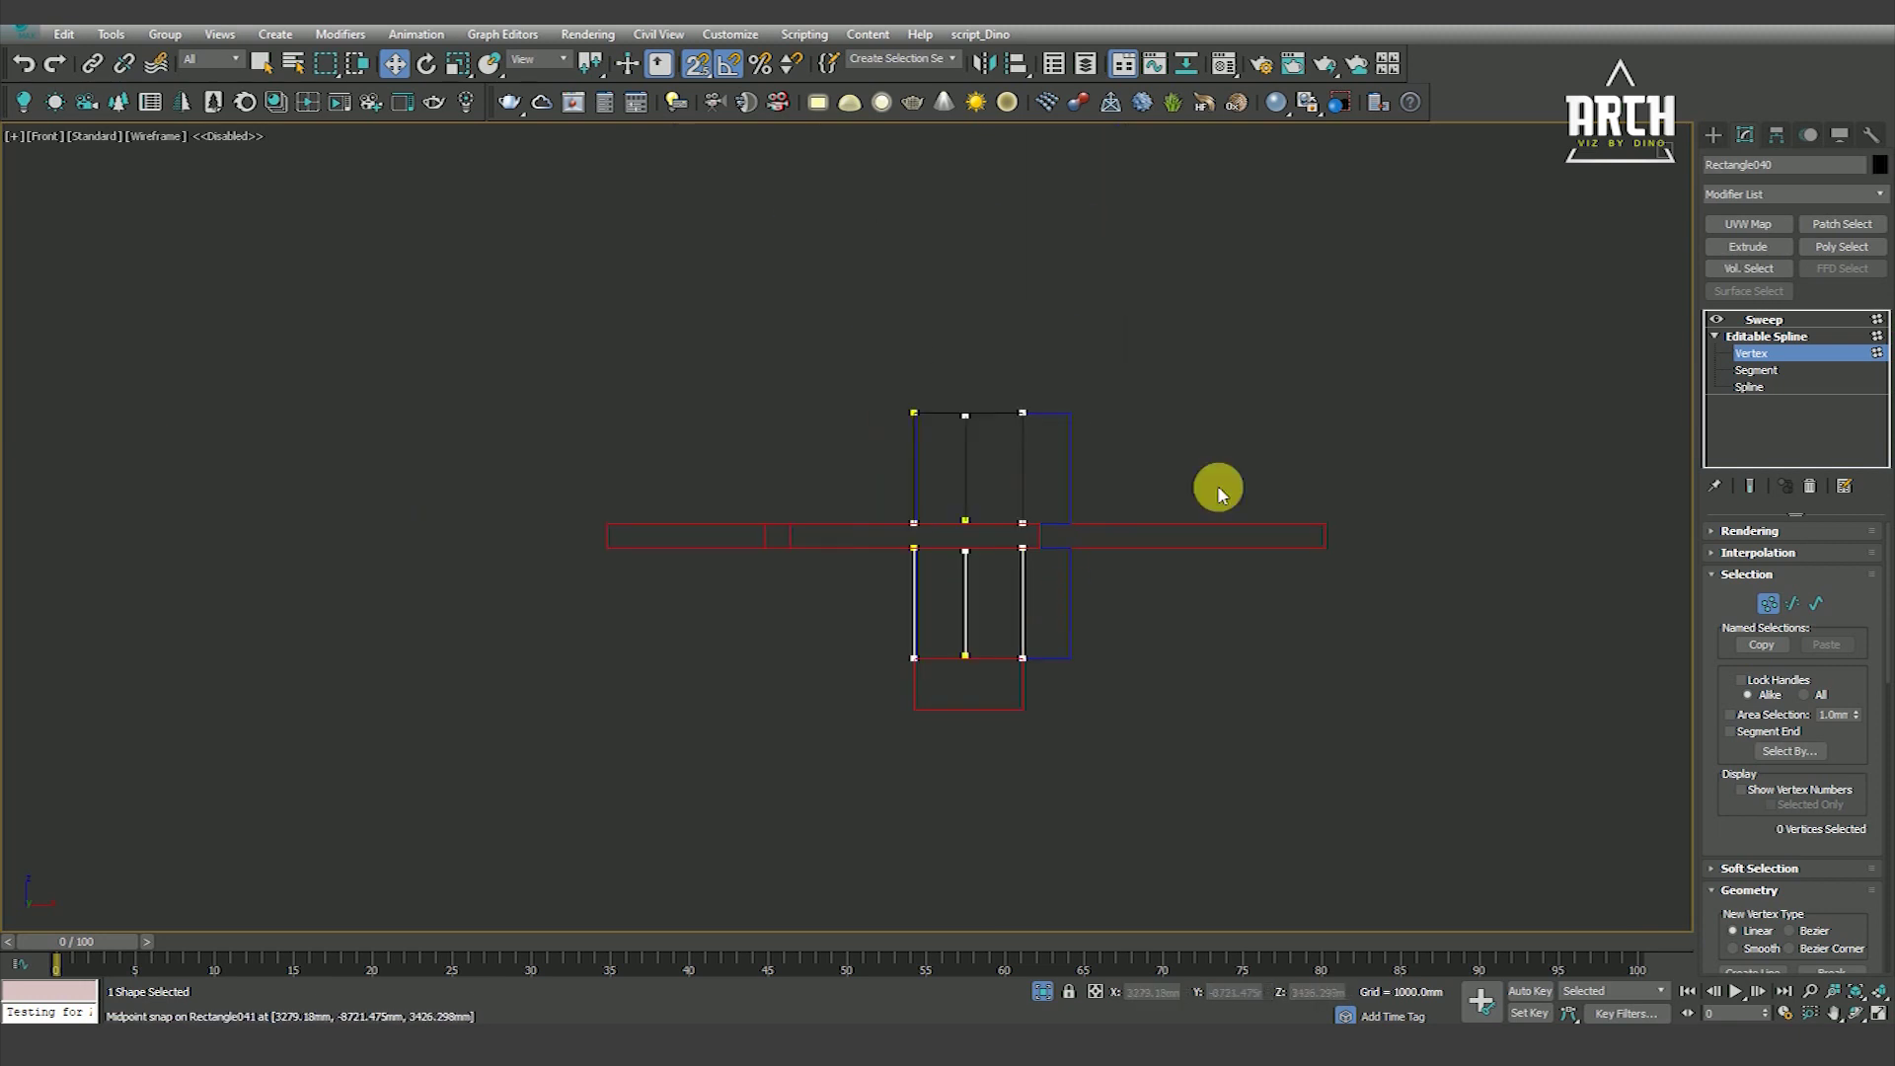
pyautogui.click(1764, 320)
# Narrow the lower window glass by moving its right-side vertices to match the frame
pyautogui.scroll(3, 1036, 643)
pyautogui.click(1036, 643)
pyautogui.press('F3')
pyautogui.click(1083, 494)
pyautogui.press('F3')
pyautogui.press('1')
pyautogui.moveTo(1083, 334); pyautogui.dragTo(1197, 780)
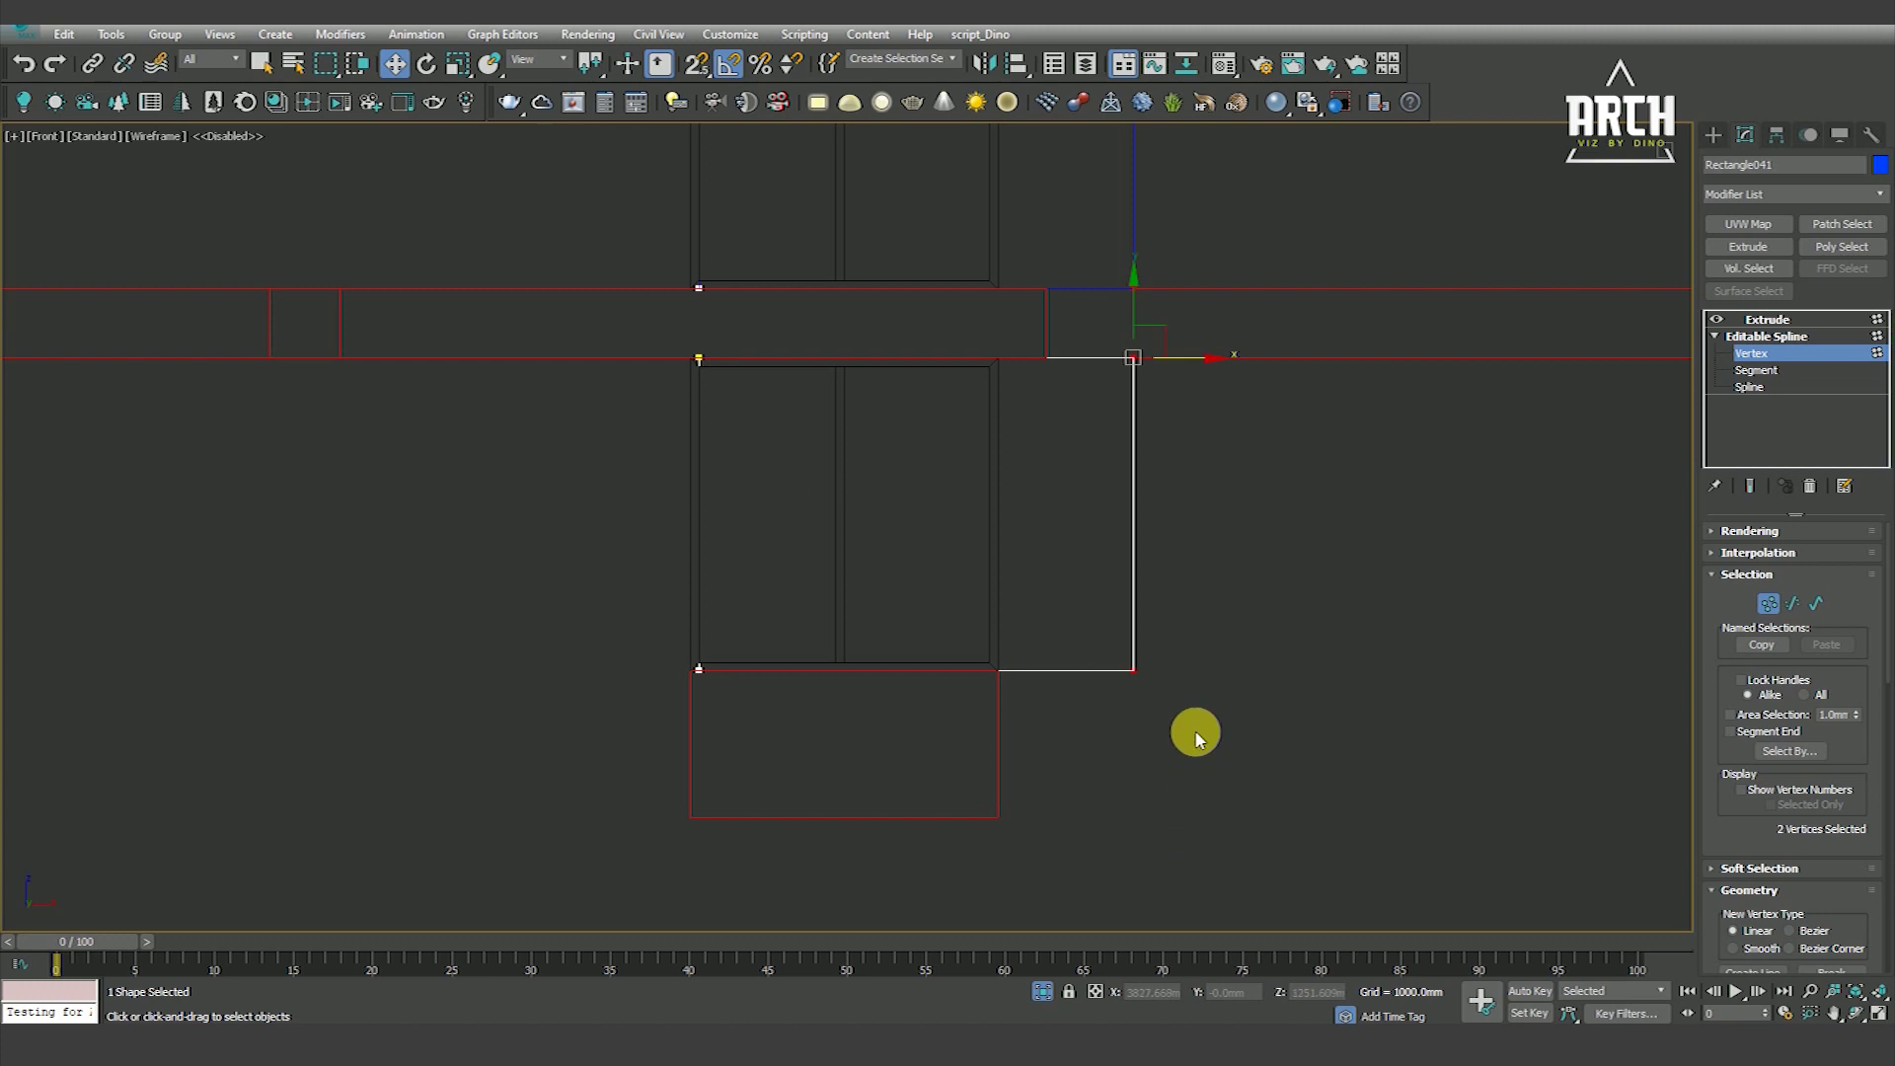
pyautogui.moveTo(1187, 385)
pyautogui.mouseDown()
pyautogui.moveTo(1001, 681)
pyautogui.moveTo(990, 667)
pyautogui.mouseUp()
pyautogui.scroll(-3, 986, 711)
pyautogui.scroll(5, 1022, 513)
pyautogui.scroll(4, 1026, 449)
# Bring the upper entrance window into view, exit vertex editing, and select the narrowed window pieces
pyautogui.moveTo(965, 508); pyautogui.dragTo(1070, 306, button='middle')
pyautogui.scroll(-2, 1070, 306)
pyautogui.scroll(-2, 1069, 306)
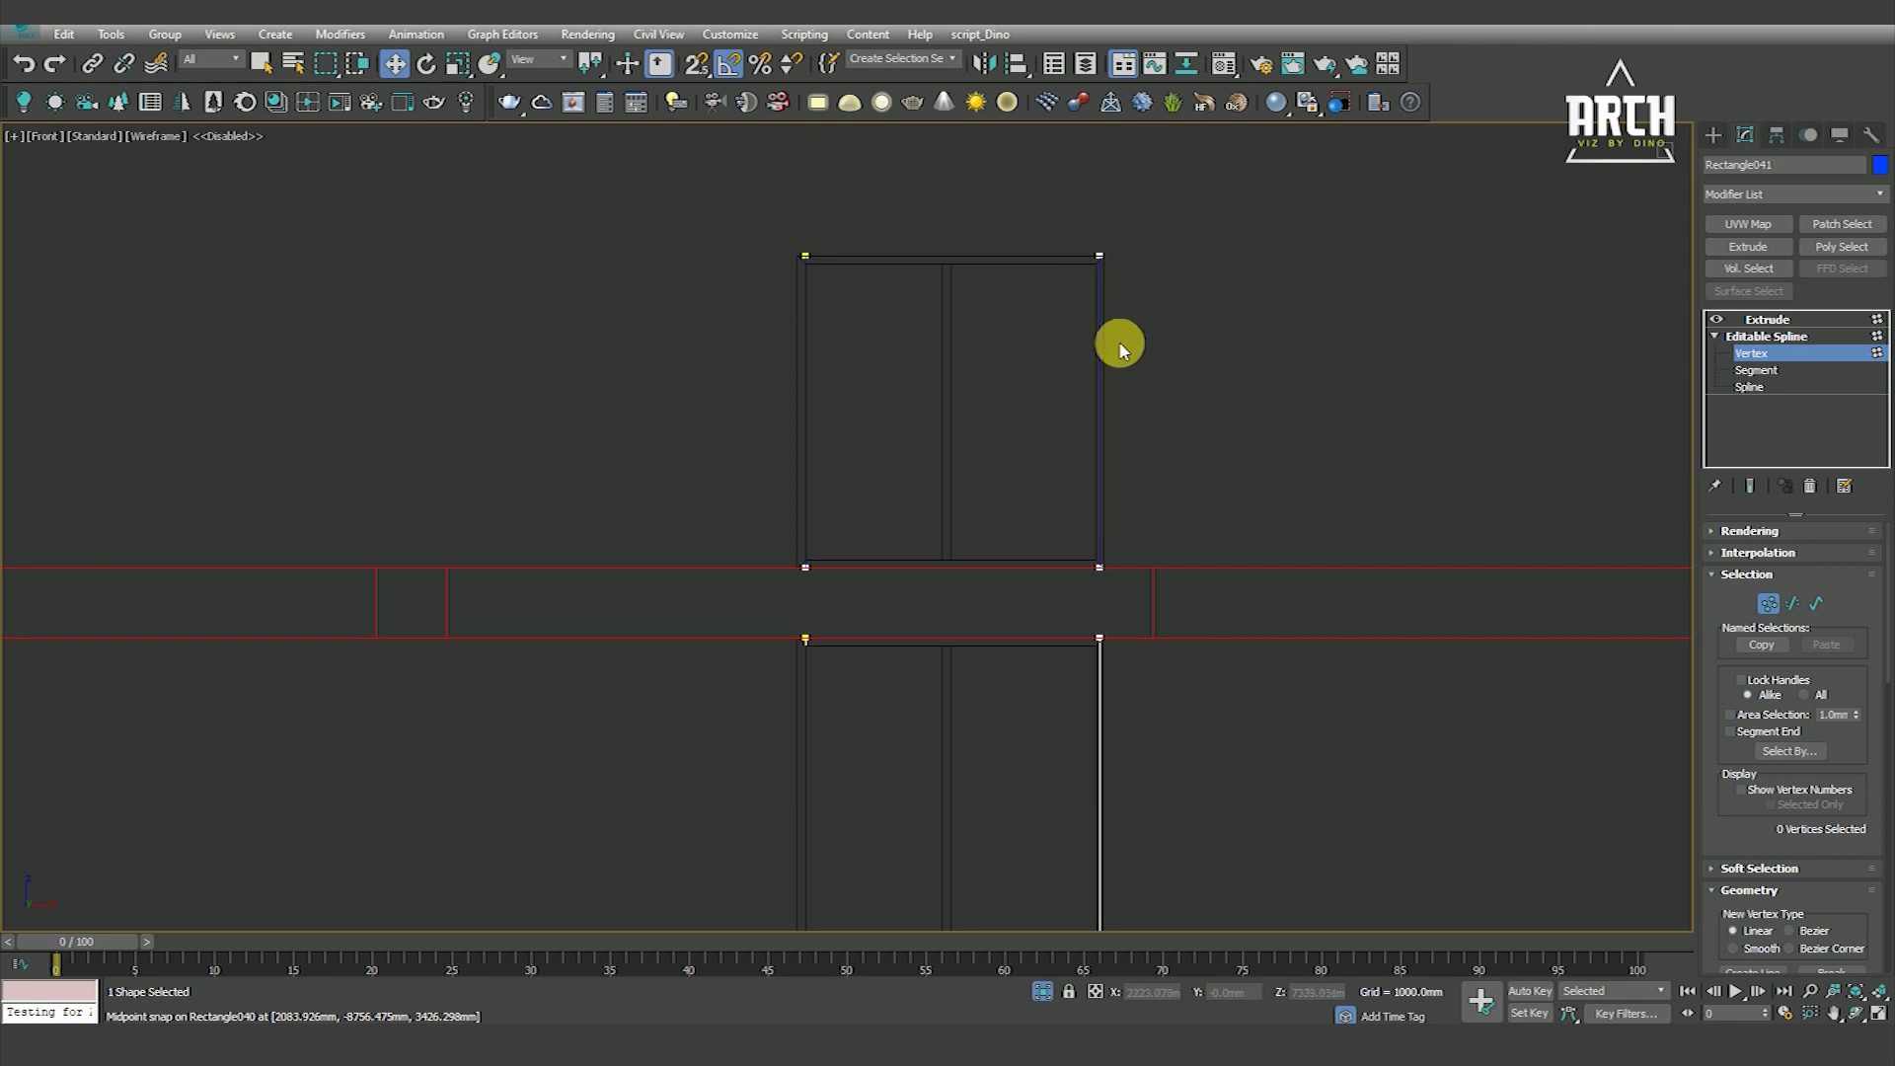
pyautogui.scroll(3, 1089, 537)
pyautogui.scroll(-3, 1100, 512)
pyautogui.scroll(4, 1109, 533)
pyautogui.press('s')
pyautogui.click(990, 660)
pyautogui.scroll(-4, 989, 660)
pyautogui.scroll(-2, 1082, 506)
pyautogui.scroll(3, 1072, 385)
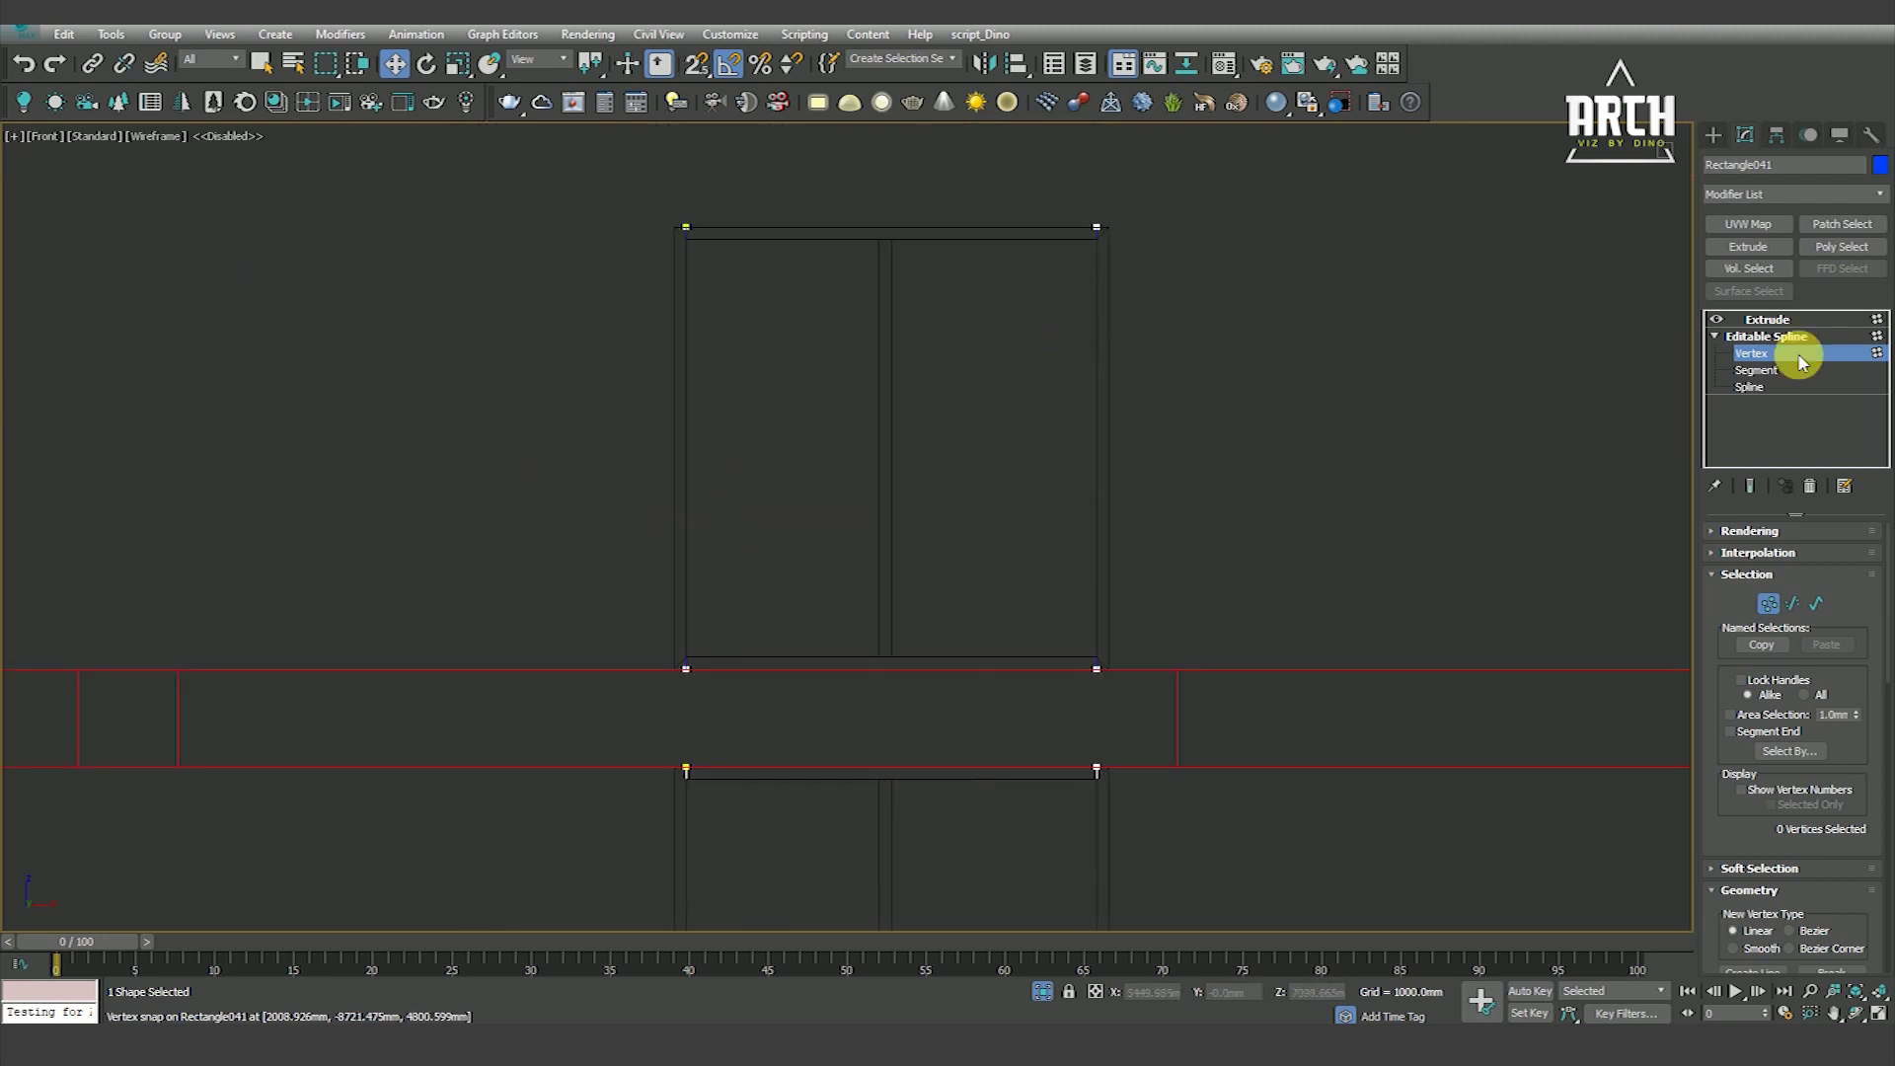
pyautogui.click(1761, 319)
pyautogui.press('F3')
pyautogui.keyDown('ctrl'); pyautogui.click(984, 325); pyautogui.keyUp('ctrl')
pyautogui.scroll(-3, 744, 245)
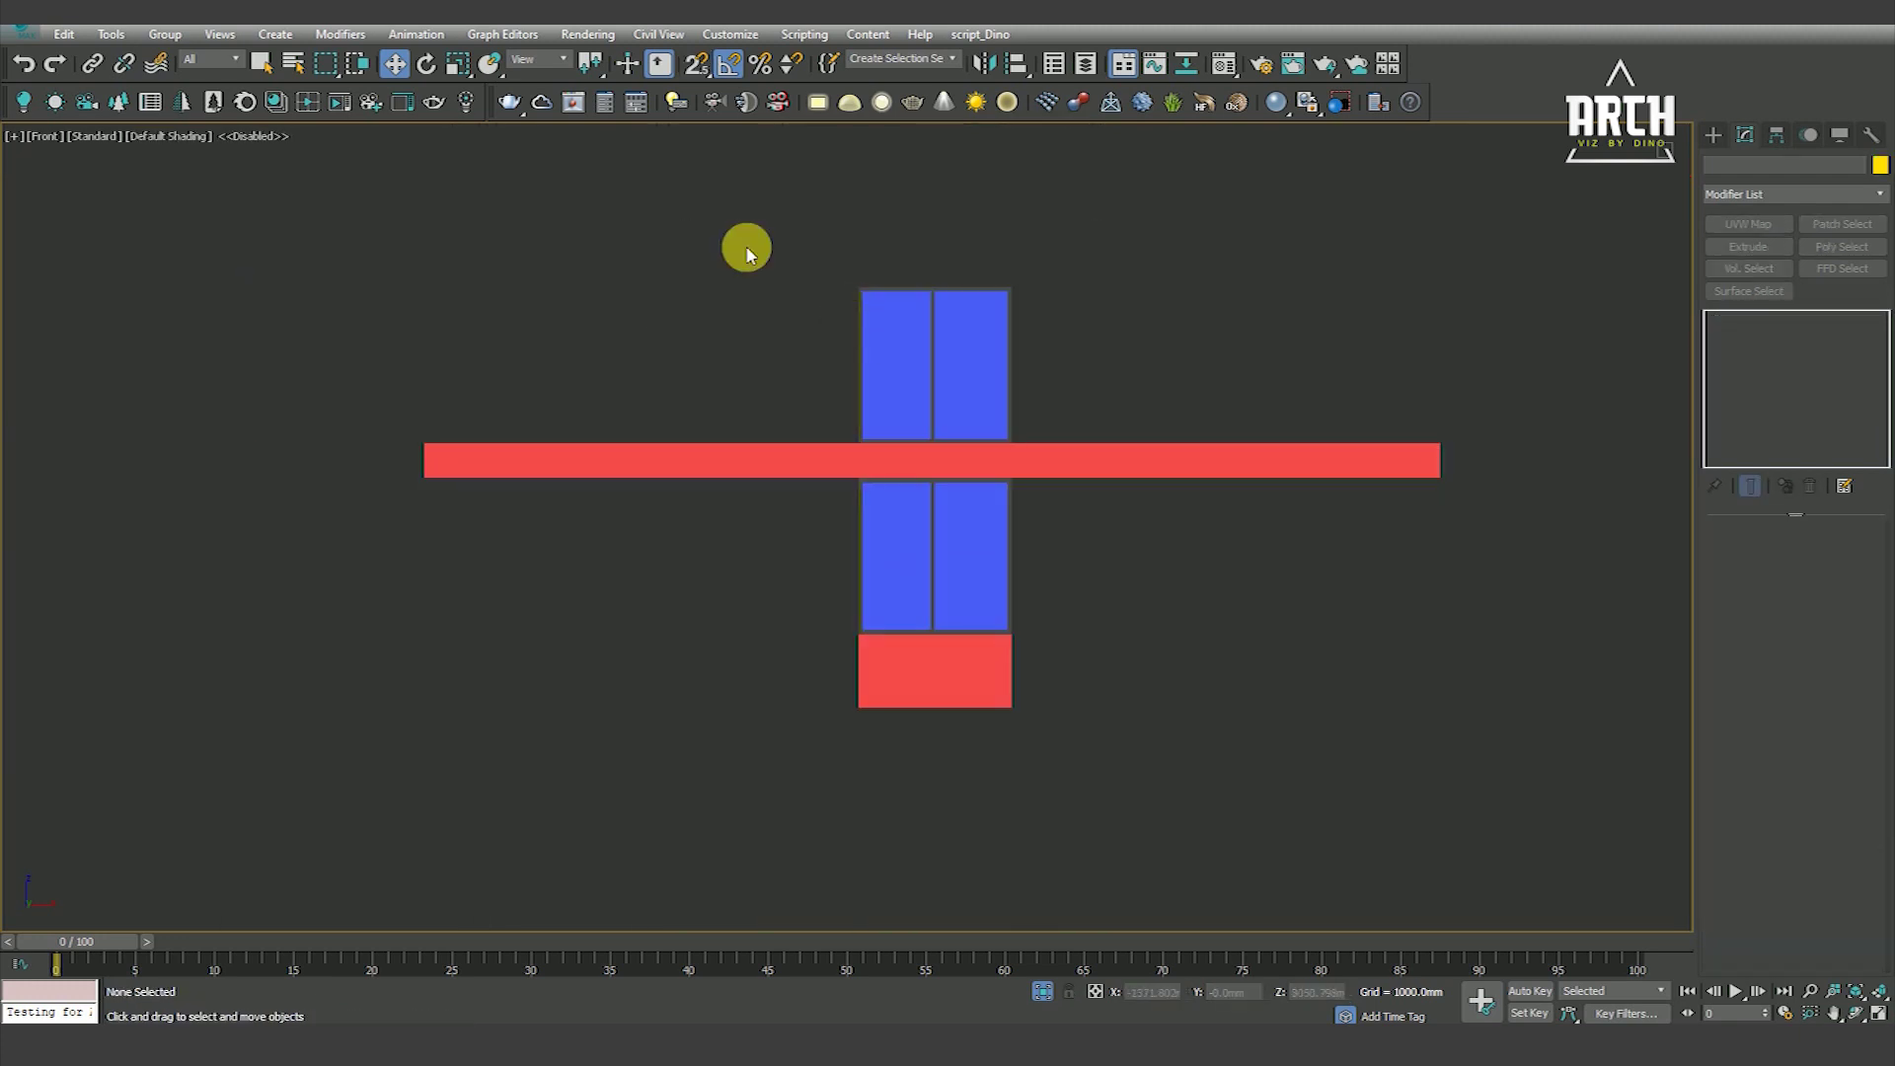
pyautogui.scroll(2, 1115, 393)
# Move the upper window frame's middle vertical divider sideways at segment level
pyautogui.press('F3')
pyautogui.click(931, 356)
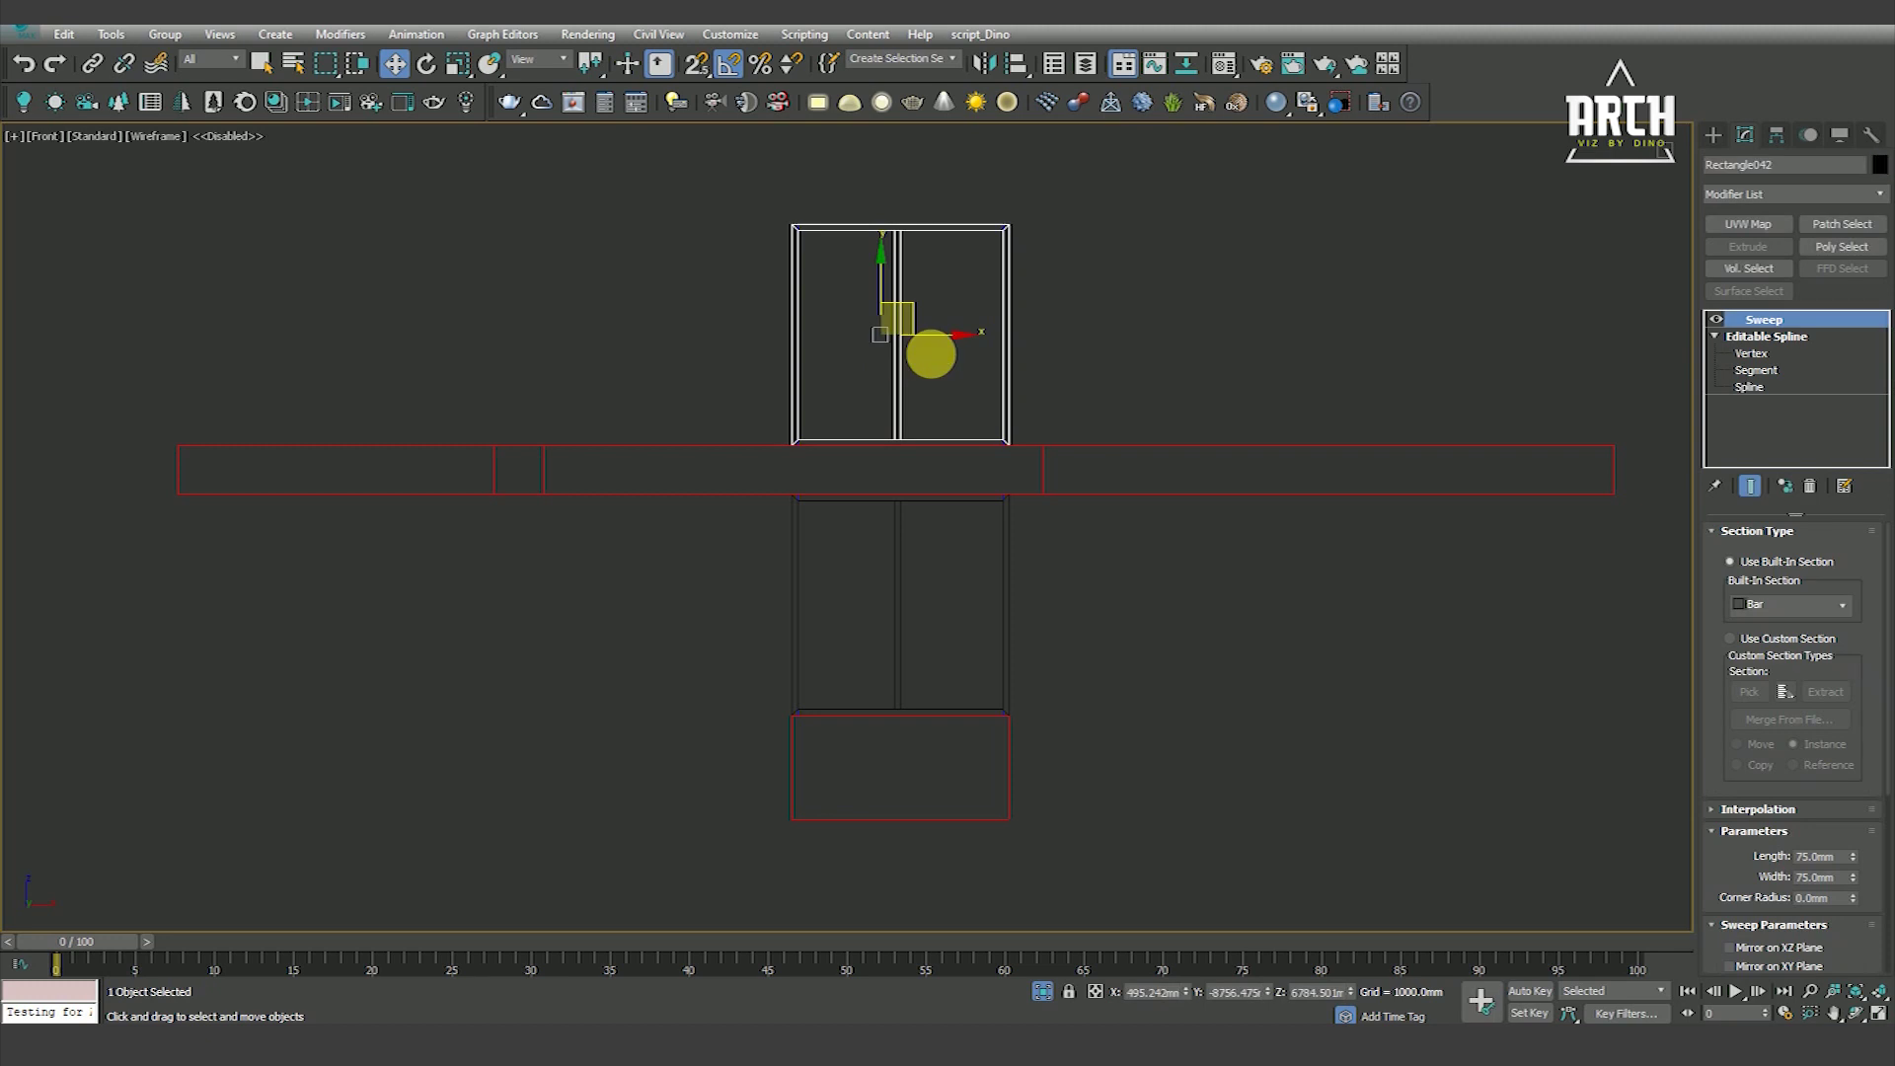
pyautogui.click(1755, 370)
pyautogui.click(895, 335)
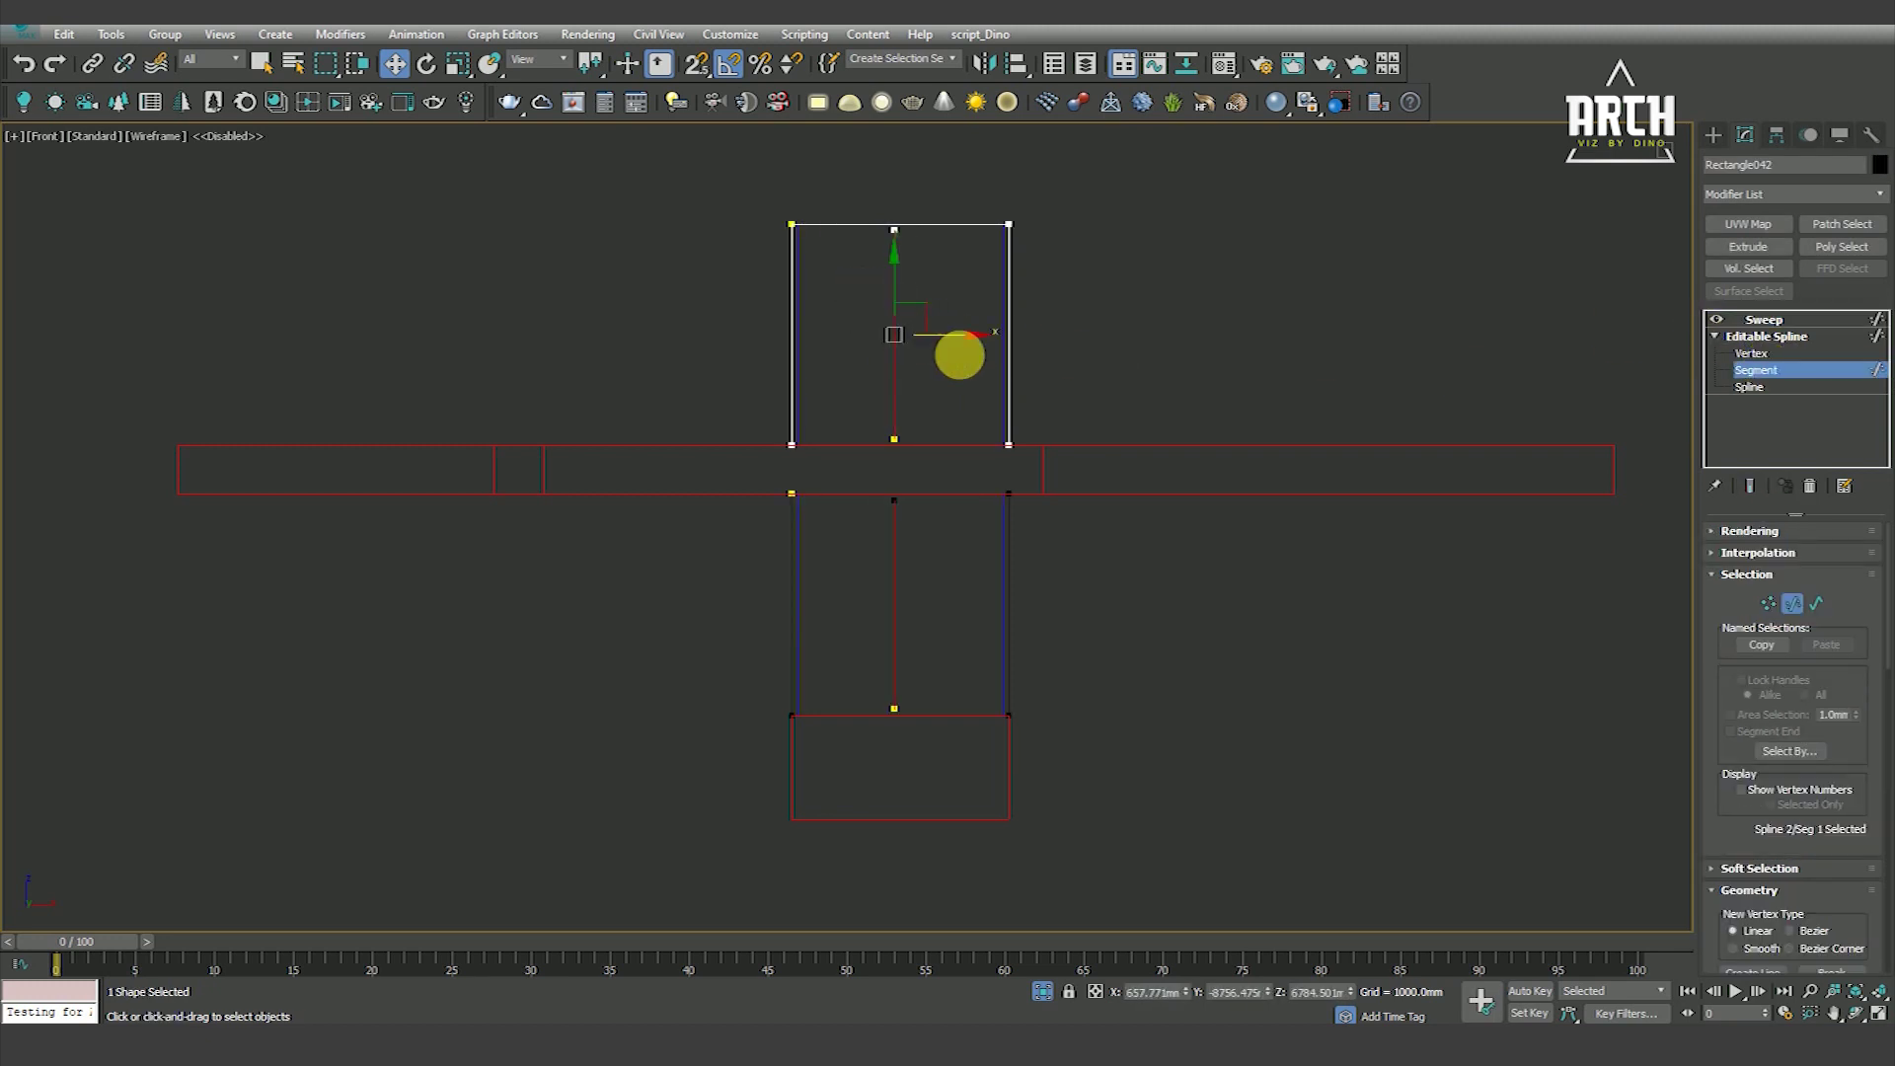
pyautogui.click(1749, 485)
pyautogui.scroll(2, 942, 333)
pyautogui.moveTo(939, 333); pyautogui.dragTo(954, 348)
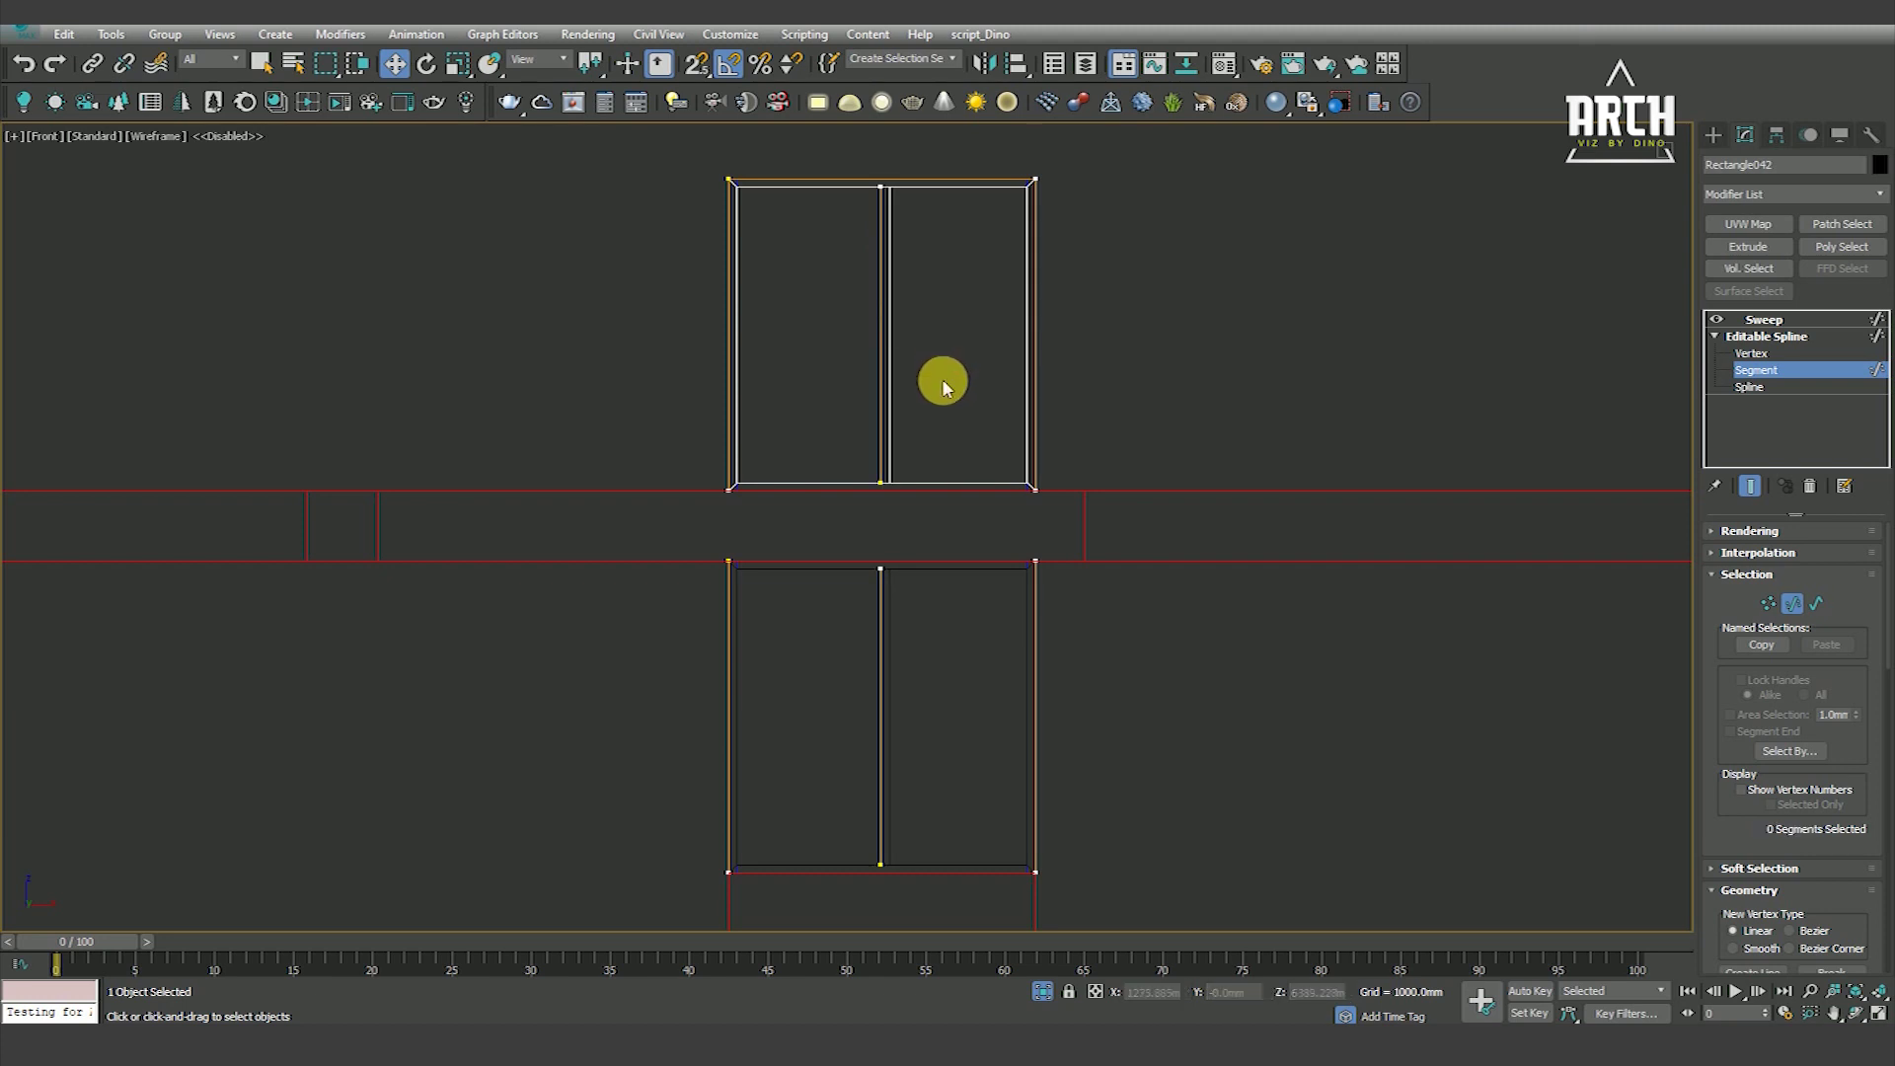
pyautogui.click(1745, 339)
# Deselect everything and view the whole house shaded with edges, orbited toward the entrance
pyautogui.click(1353, 385)
pyautogui.scroll(-5, 997, 372)
pyautogui.press('F3')
pyautogui.moveTo(1027, 483)
pyautogui.keyDown('alt'); pyautogui.mouseDown(button='middle')
pyautogui.moveTo(903, 533)
pyautogui.moveTo(984, 697)
pyautogui.moveTo(947, 618)
pyautogui.mouseUp(button='middle'); pyautogui.keyUp('alt')
pyautogui.scroll(4, 903, 533)
pyautogui.press('F4')
pyautogui.scroll(-5, 973, 550)
pyautogui.scroll(5, 953, 533)
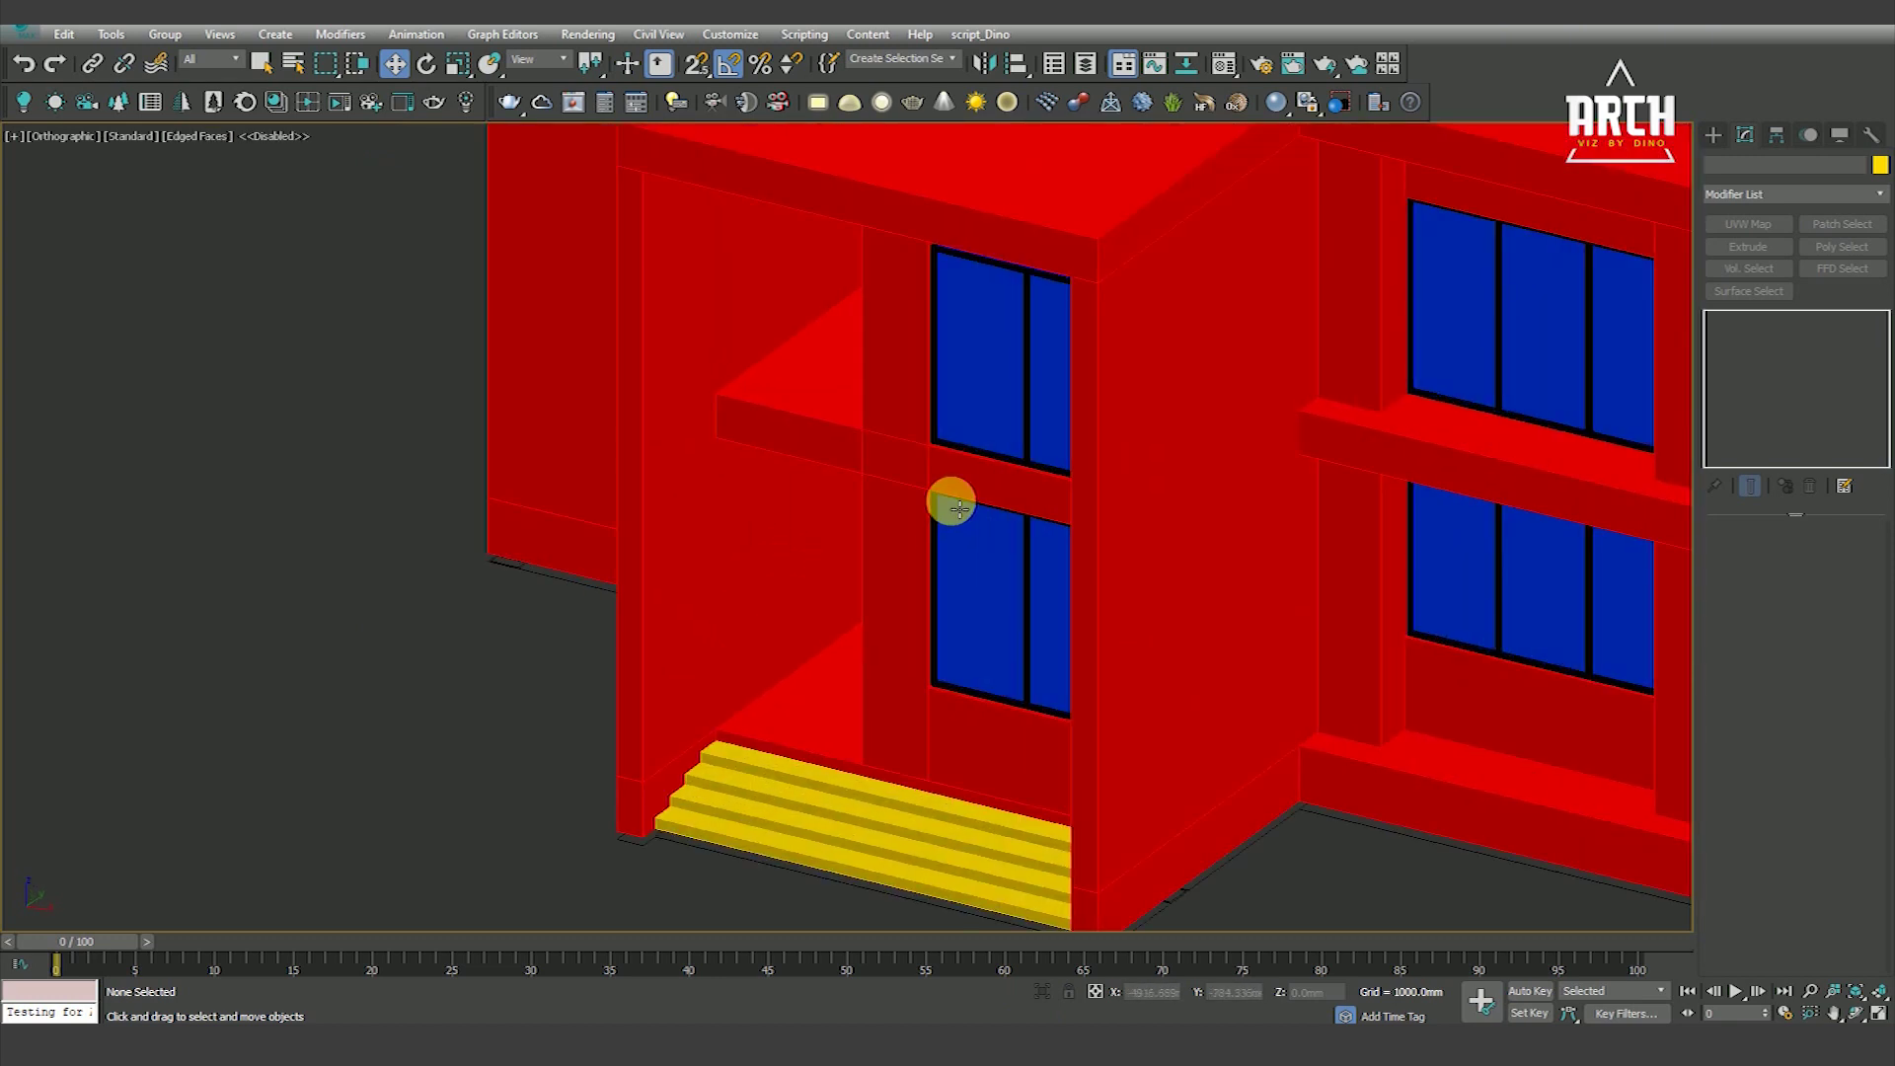
# Navigate the top plan toward the entrance door, then tilt into a front elevation
pyautogui.scroll(-5, 953, 533)
pyautogui.moveTo(930, 538)
pyautogui.keyDown('alt'); pyautogui.mouseDown(button='middle')
pyautogui.moveTo(982, 538)
pyautogui.moveTo(961, 505)
pyautogui.moveTo(972, 546)
pyautogui.mouseUp(button='middle'); pyautogui.keyUp('alt')
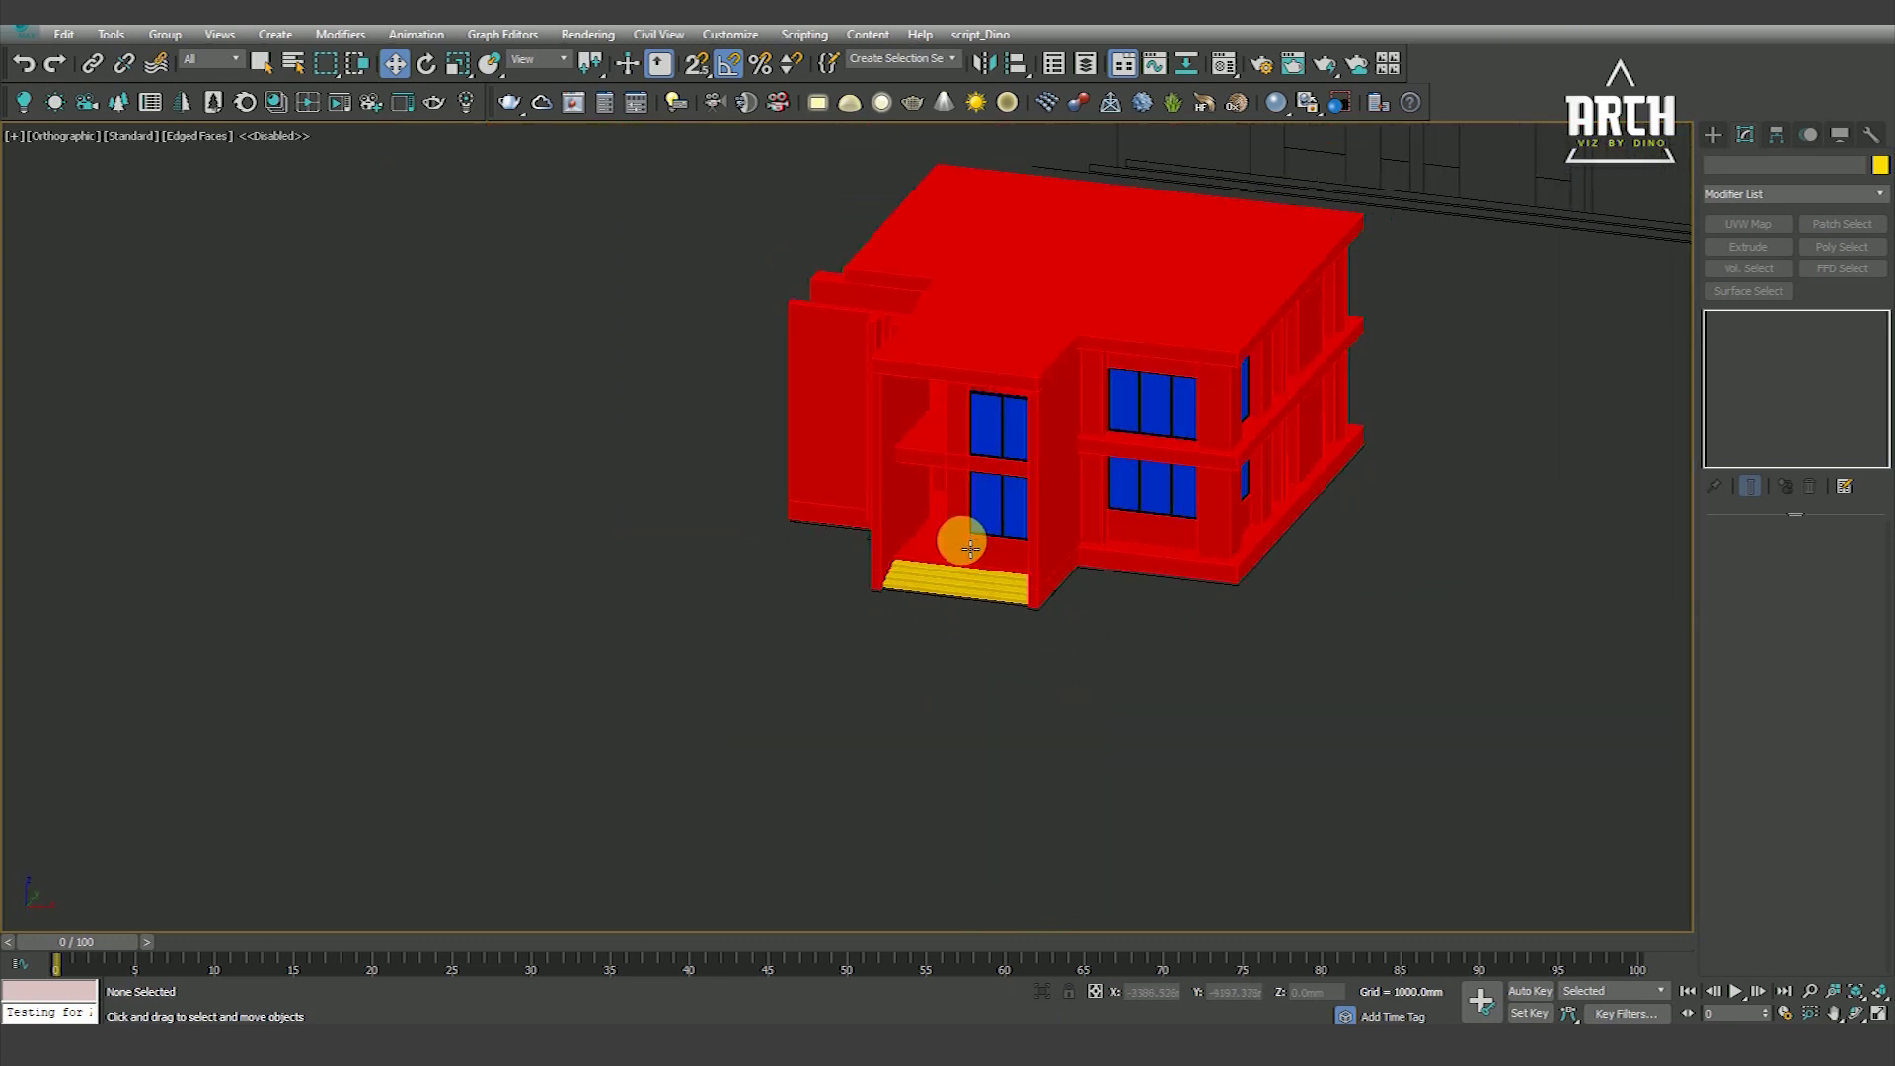
pyautogui.scroll(3, 972, 546)
pyautogui.press('t')
pyautogui.press('F3')
pyautogui.scroll(8, 813, 810)
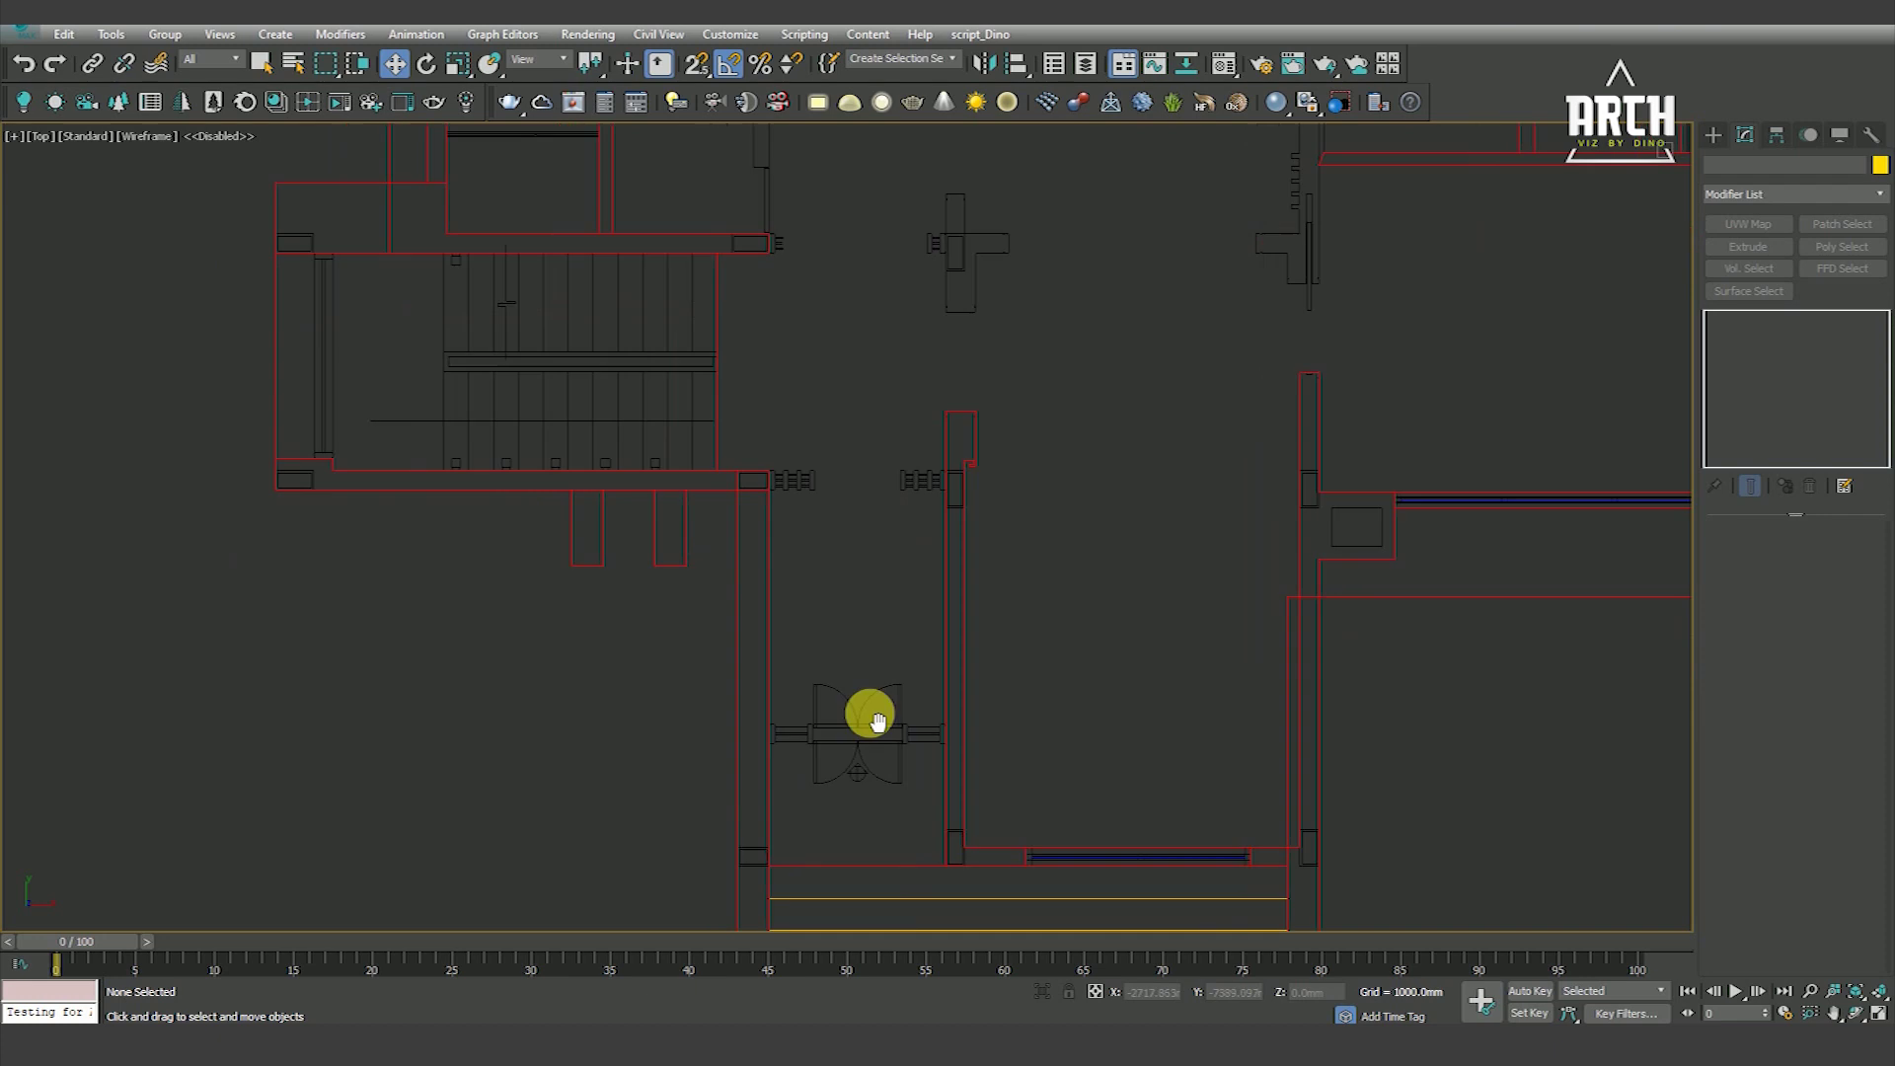
pyautogui.moveTo(813, 810); pyautogui.dragTo(994, 508, button='middle')
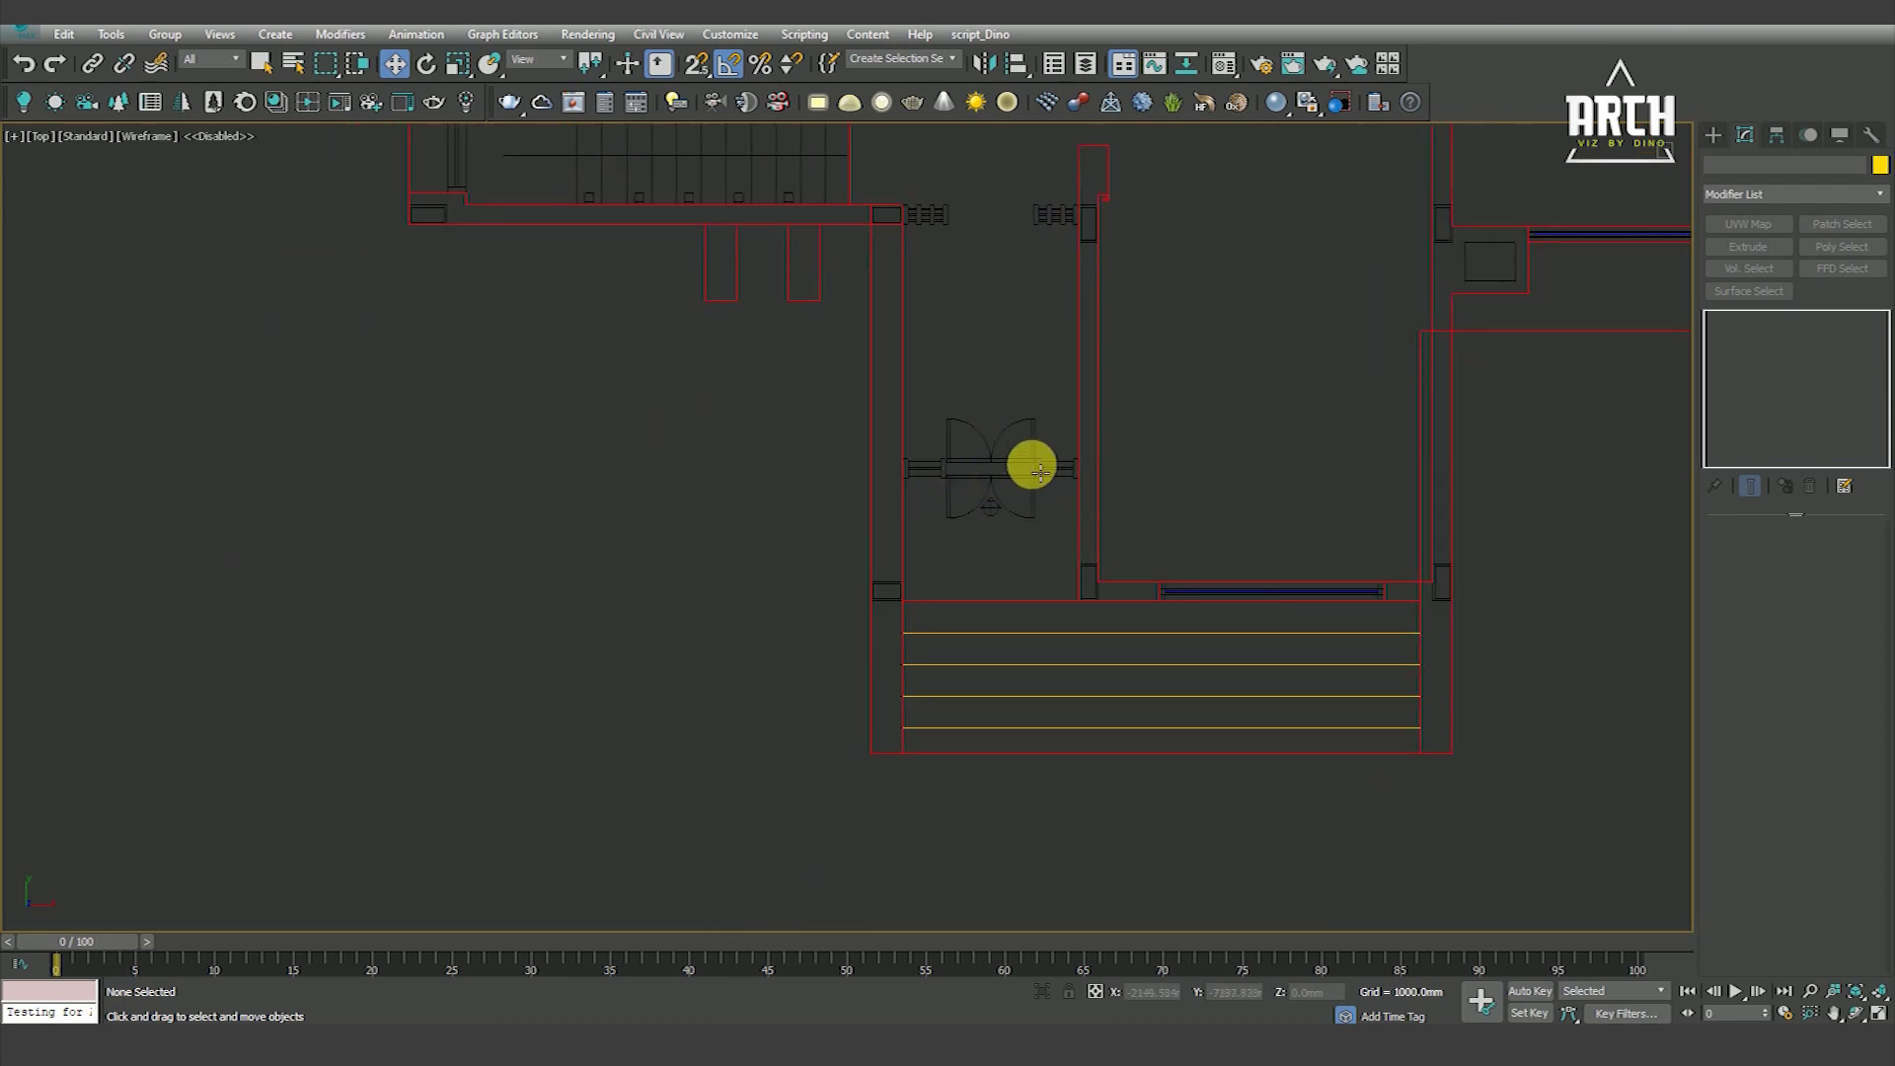
pyautogui.scroll(4, 1039, 470)
pyautogui.scroll(-2, 924, 472)
pyautogui.scroll(3, 888, 472)
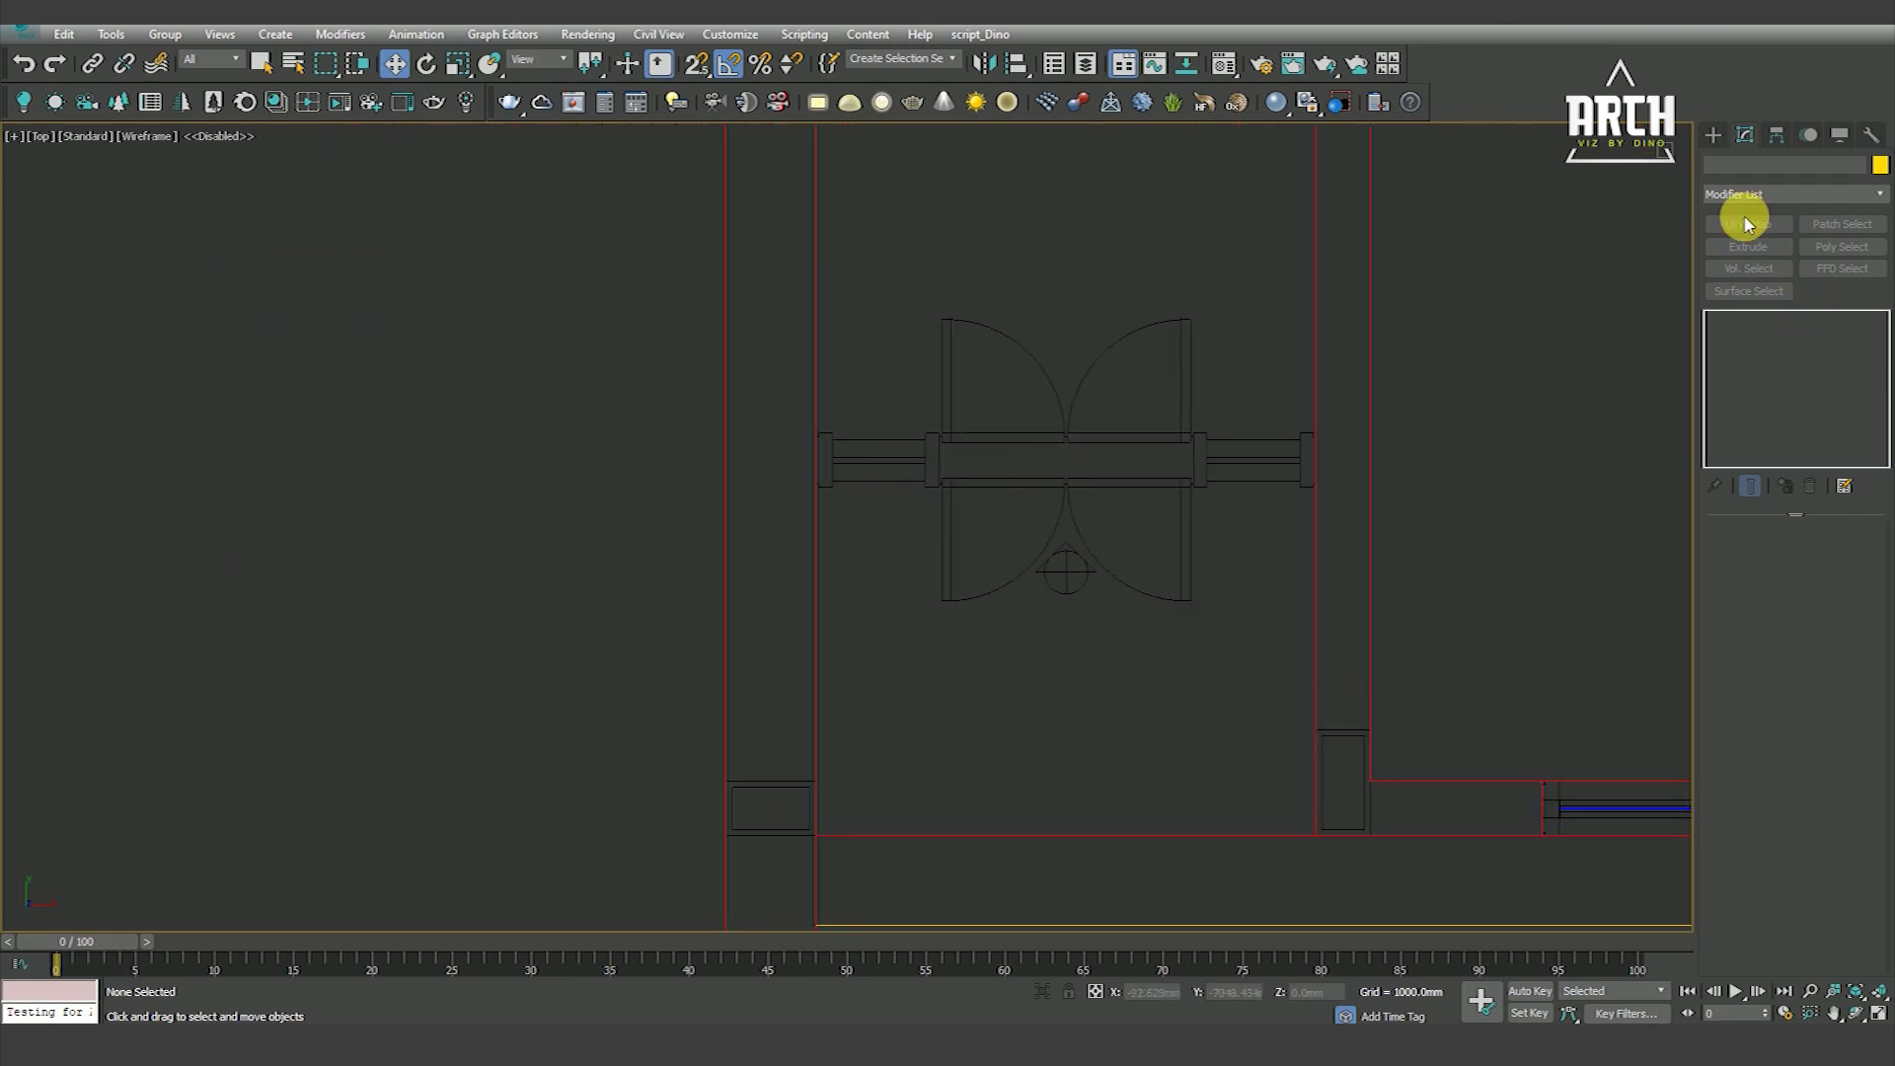
pyautogui.scroll(-2, 1290, 605)
pyautogui.moveTo(1289, 605)
pyautogui.keyDown('alt'); pyautogui.mouseDown(button='middle')
pyautogui.moveTo(1376, 640)
pyautogui.moveTo(1289, 634)
pyautogui.moveTo(1312, 518)
pyautogui.mouseUp(button='middle'); pyautogui.keyUp('alt')
pyautogui.scroll(5, 1311, 516)
pyautogui.press('F3')
pyautogui.press('F3')
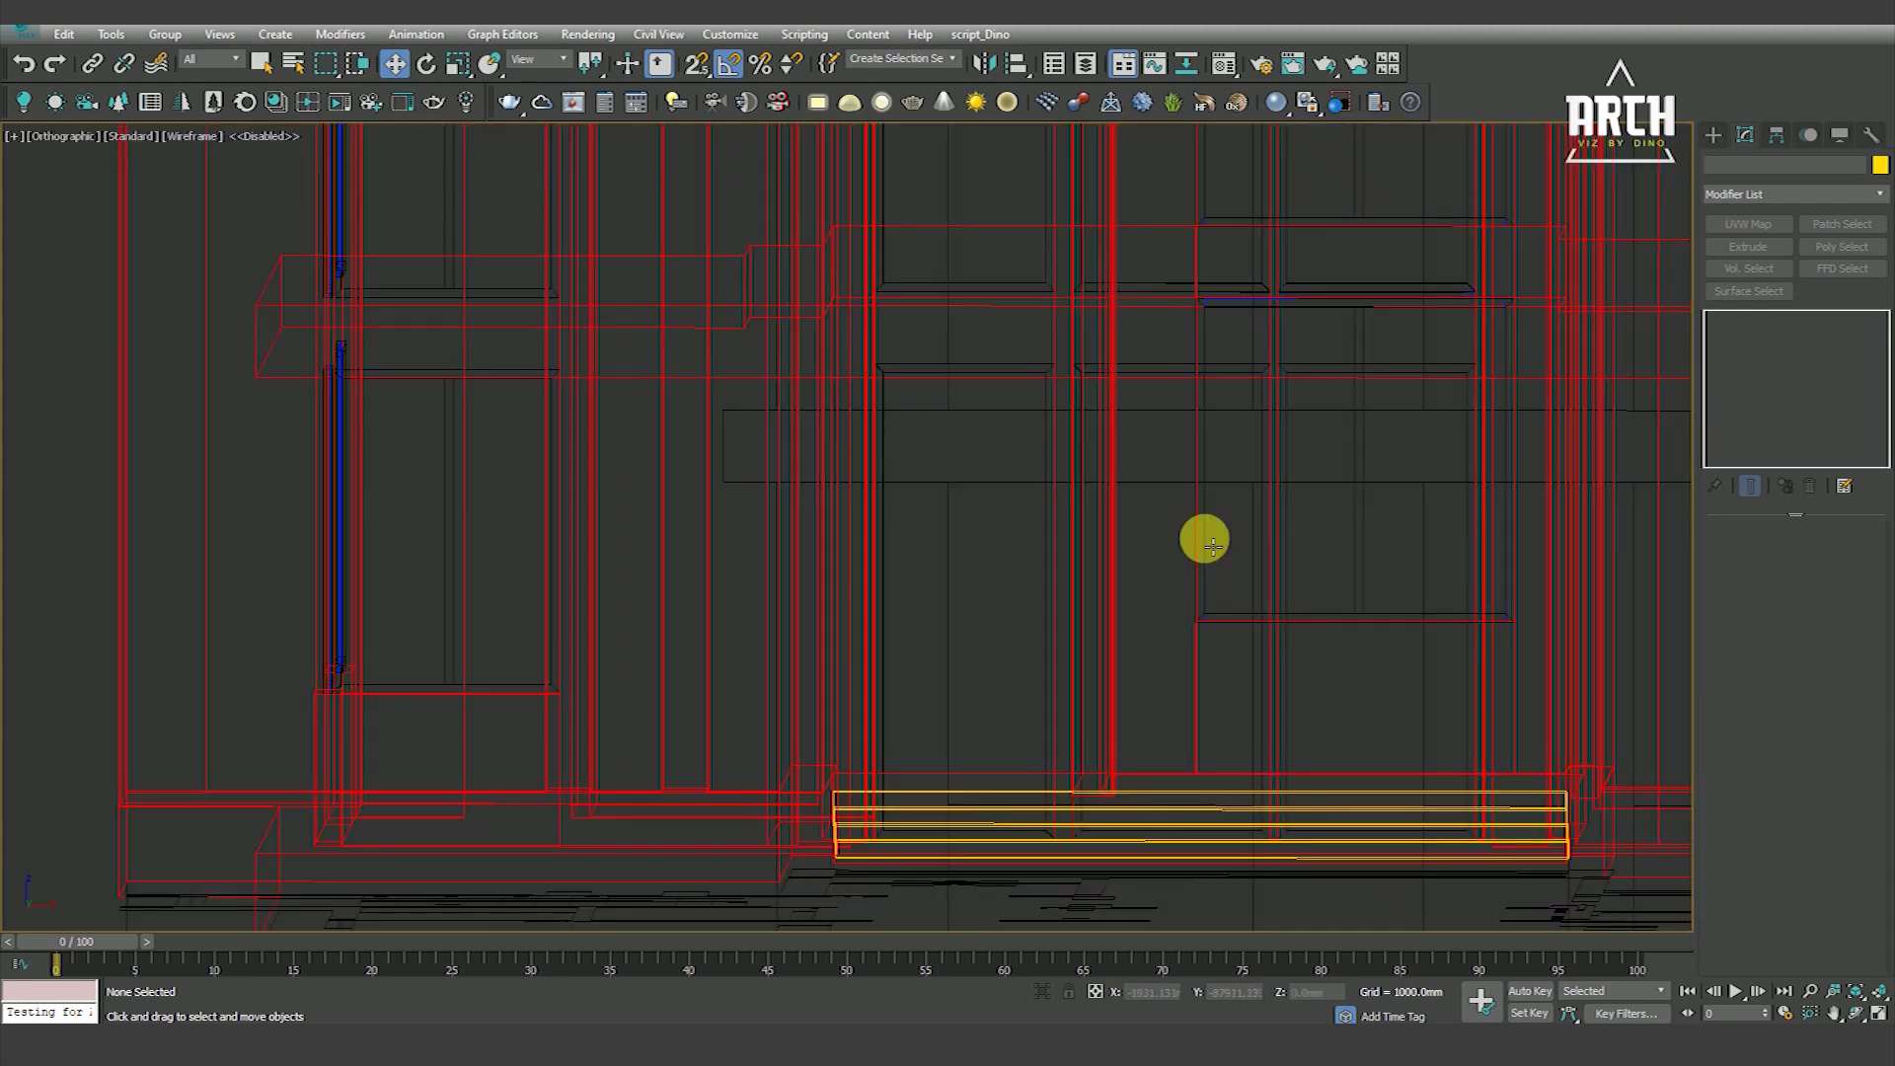
# Select a window frame near the entrance and Shift-drag a clone toward the entrance door in Top view
pyautogui.click(1213, 546)
pyautogui.press('t')
pyautogui.scroll(2, 1289, 605)
pyautogui.moveTo(1289, 605); pyautogui.dragTo(1426, 715, button='middle')
pyautogui.keyDown('shift'); pyautogui.moveTo(1434, 687); pyautogui.dragTo(1273, 617); pyautogui.keyUp('shift')
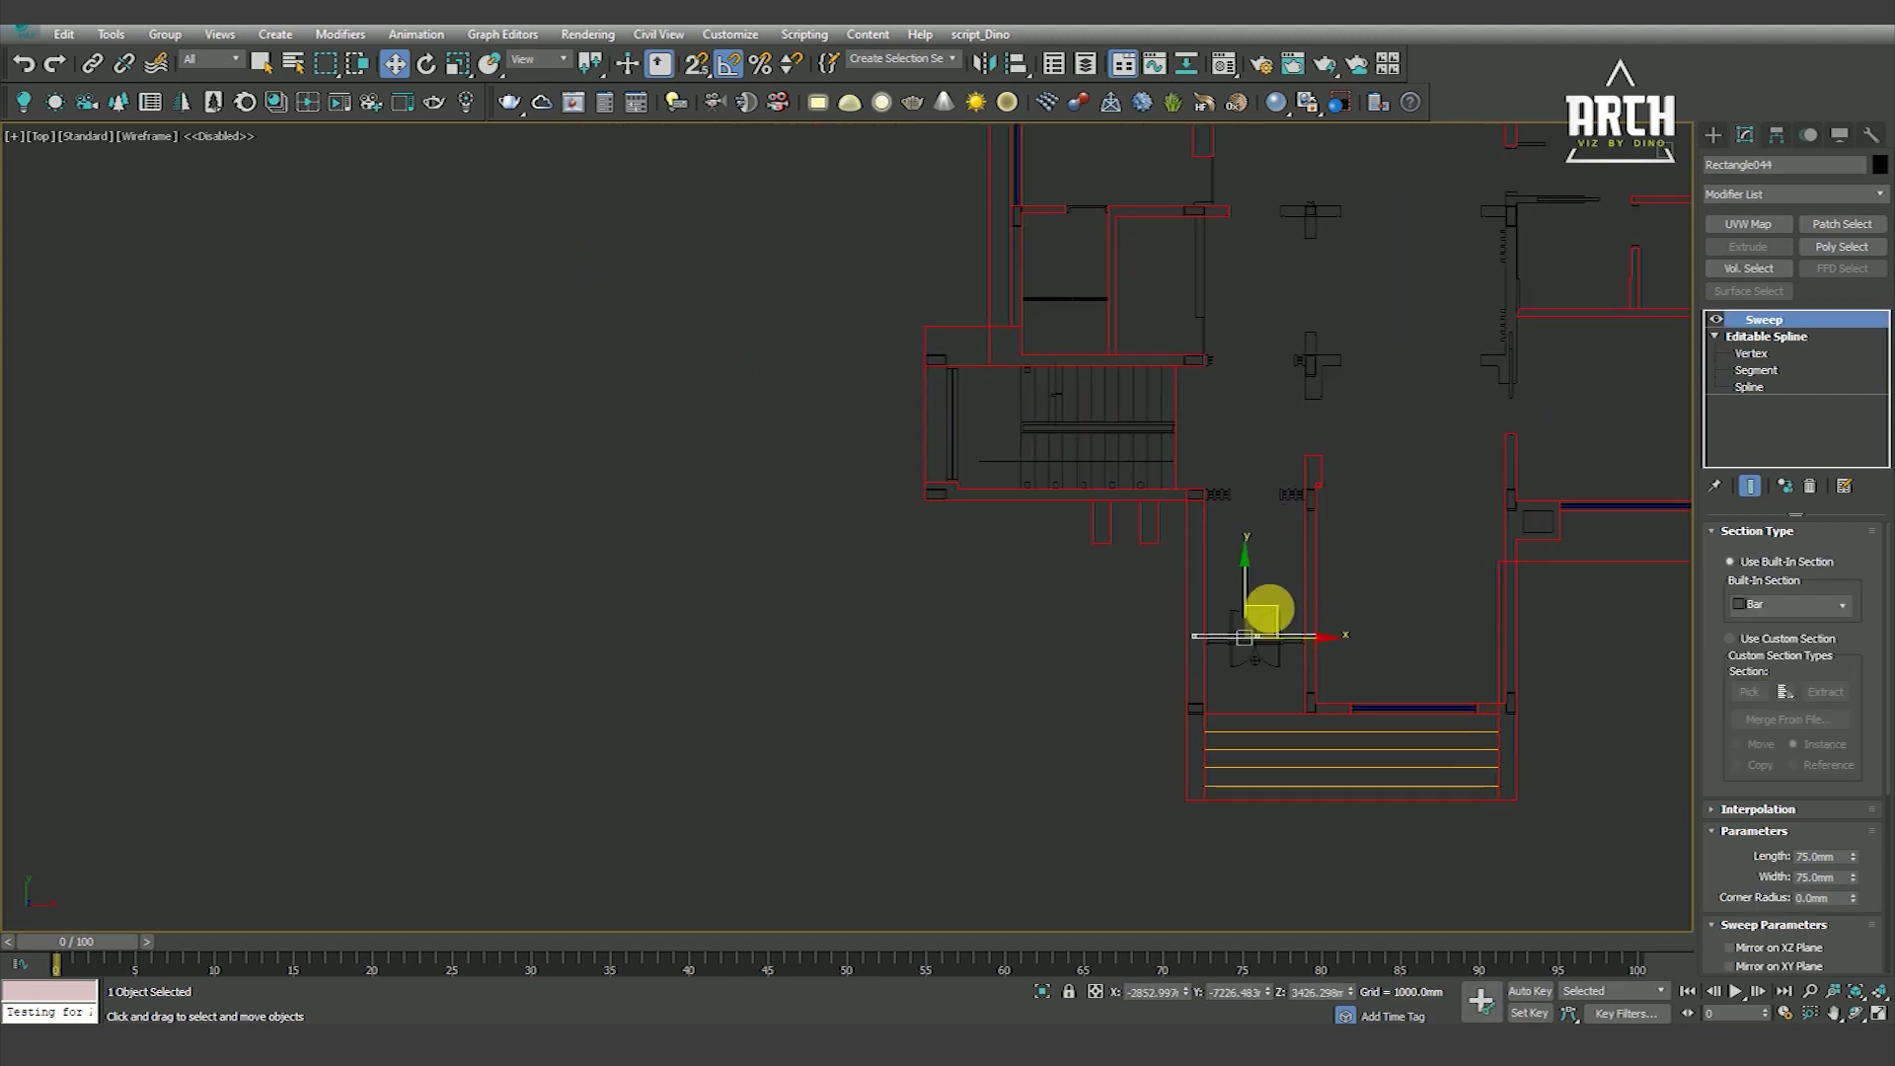
# Confirm the copy and move the cloned frame onto the door wall's centre line
pyautogui.click(944, 604)
pyautogui.scroll(3, 1201, 638)
pyautogui.scroll(2, 1273, 647)
pyautogui.scroll(2, 1294, 655)
pyautogui.scroll(2, 1191, 629)
pyautogui.moveTo(1192, 629)
pyautogui.mouseDown()
pyautogui.moveTo(1120, 579)
pyautogui.moveTo(1116, 654)
pyautogui.mouseUp()
pyautogui.scroll(-3, 1073, 612)
pyautogui.scroll(1, 1083, 643)
pyautogui.moveTo(1270, 604); pyautogui.dragTo(1256, 541)
pyautogui.scroll(-3, 1358, 526)
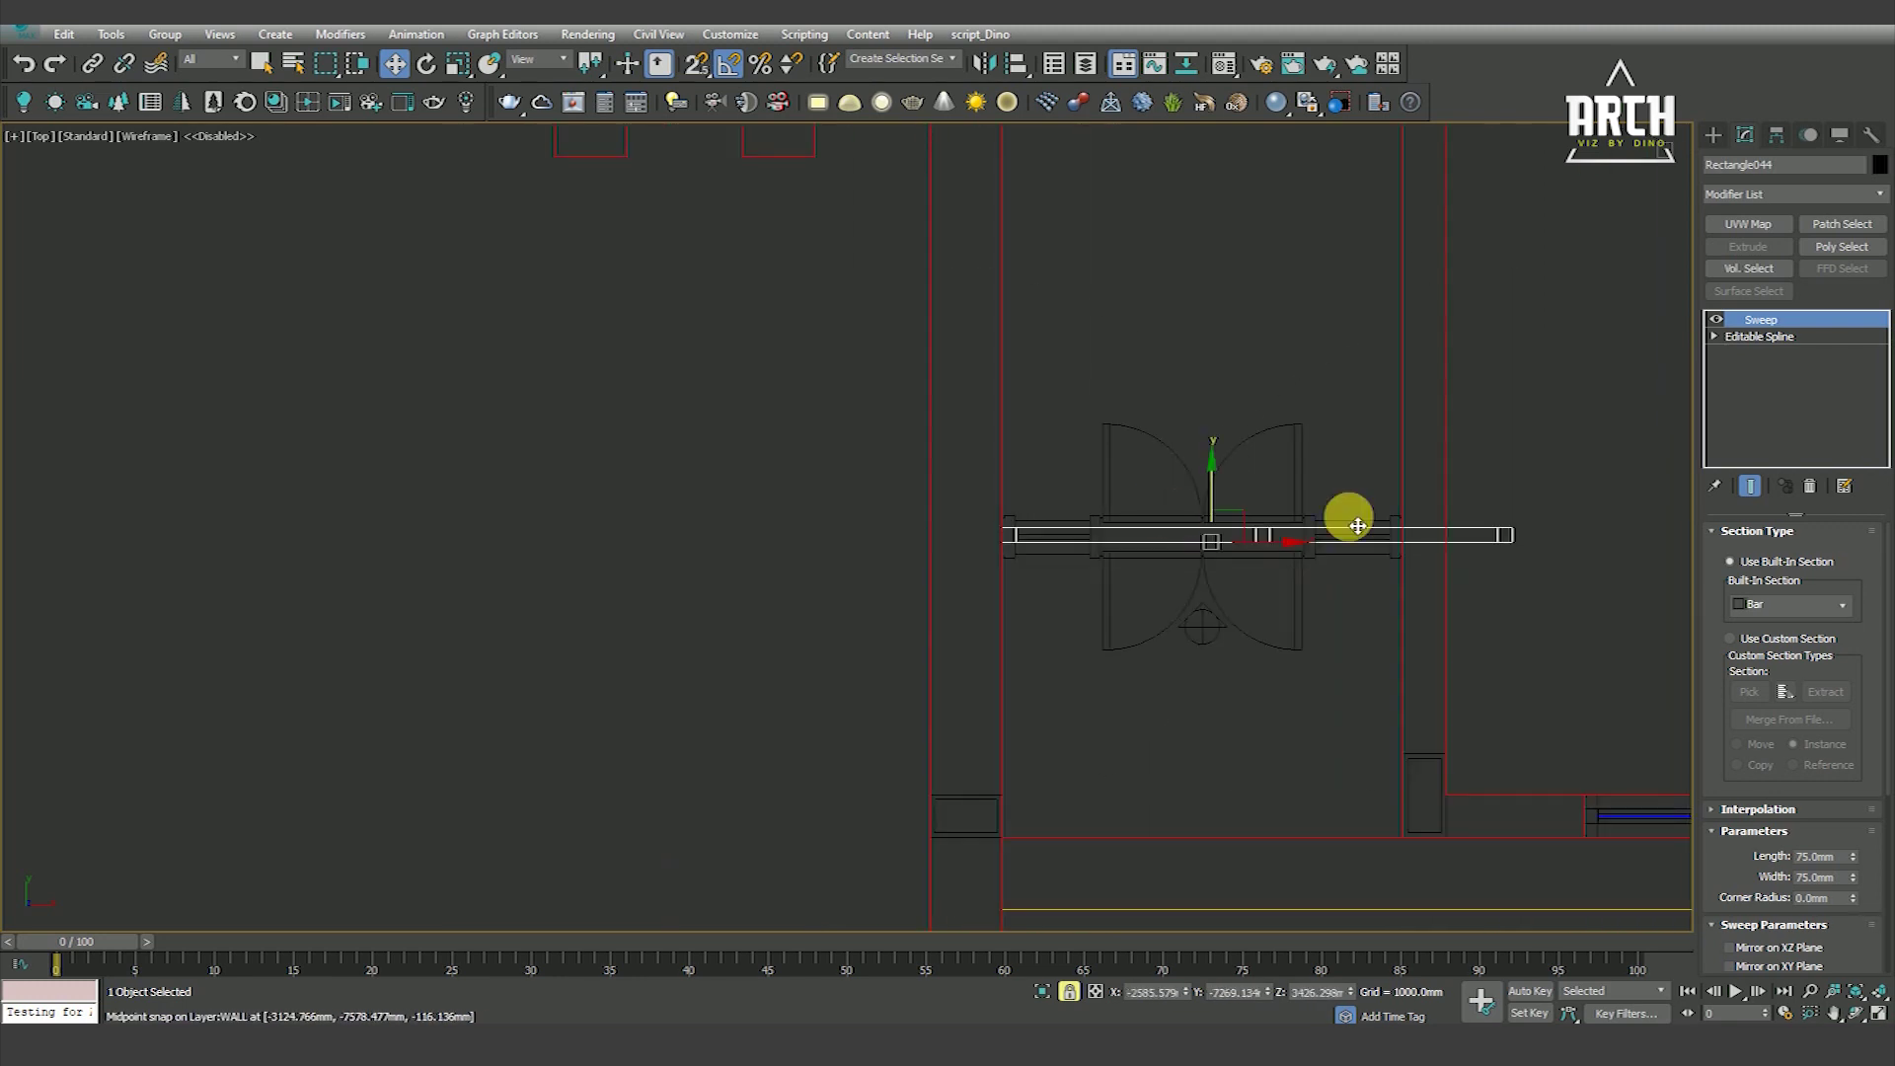
# Resize the frame's vertices and move one rectangle to the opposite side of the door
pyautogui.click(1750, 355)
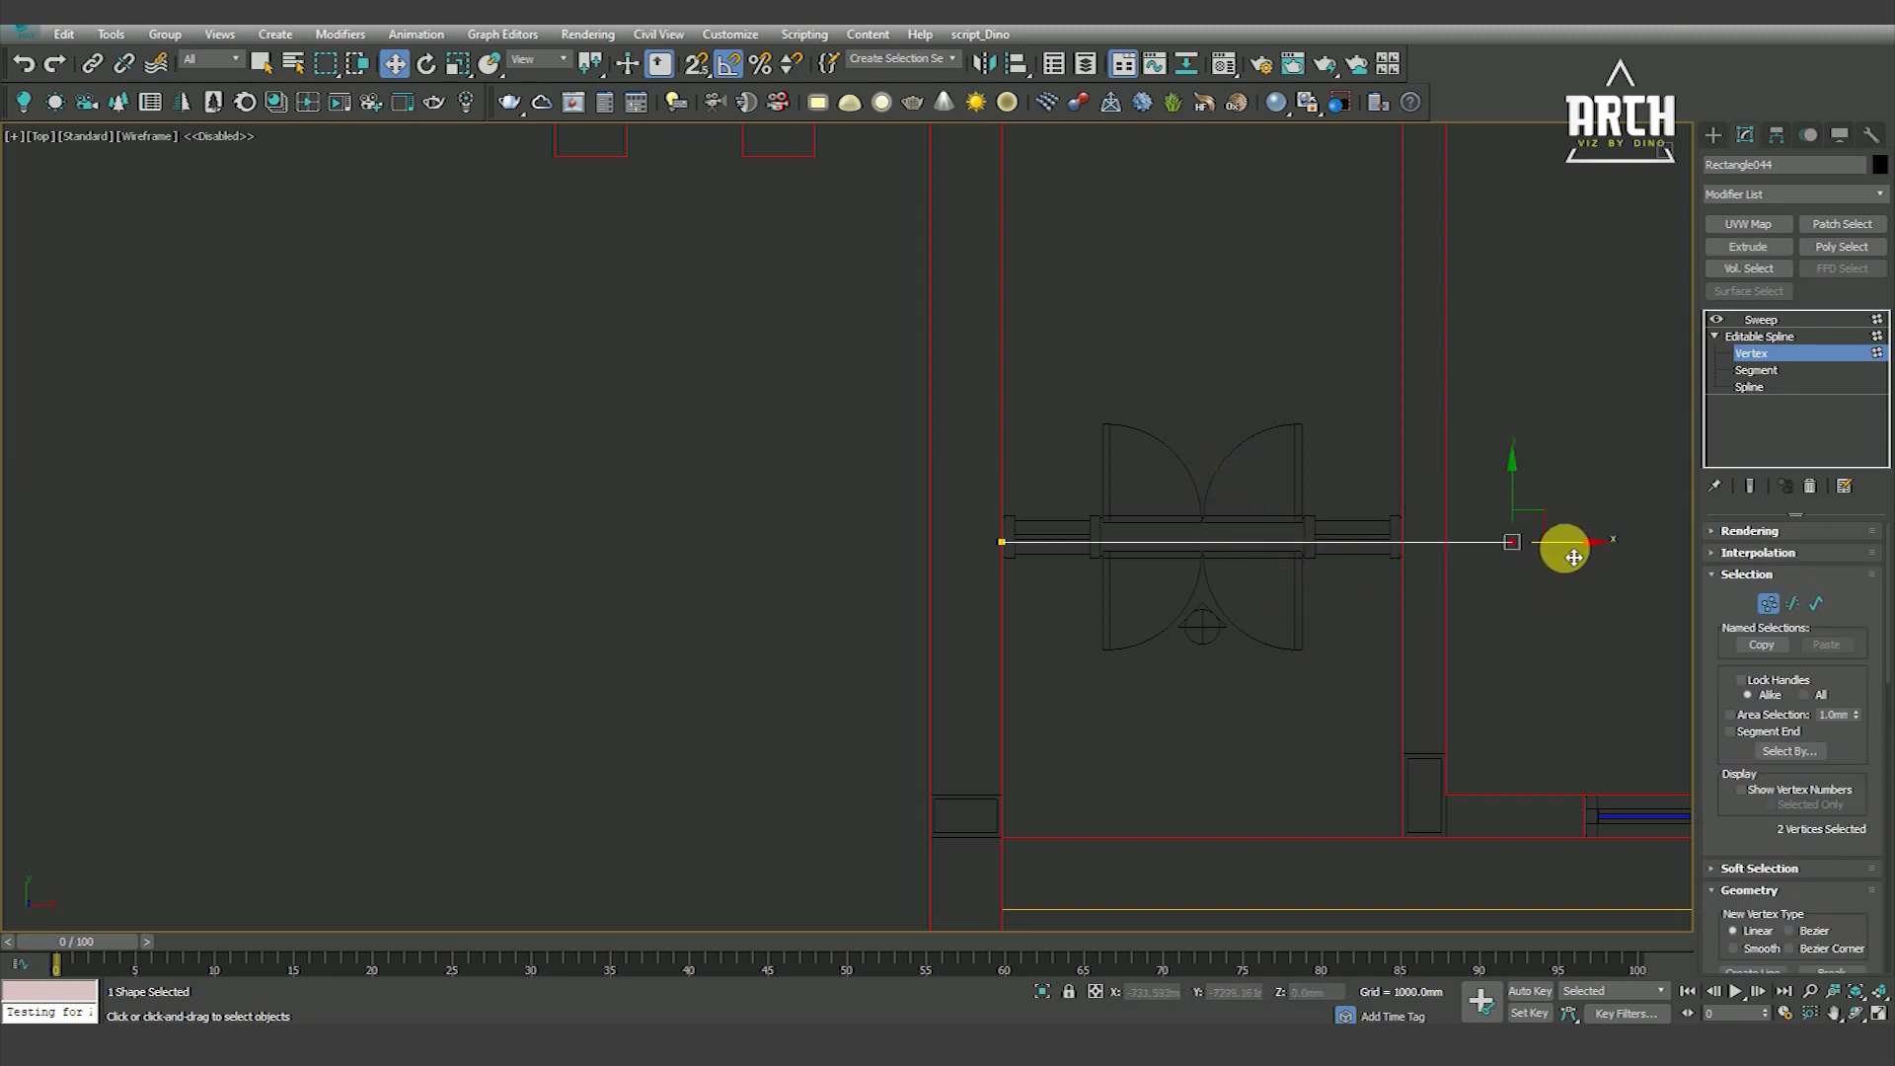
pyautogui.scroll(5, 1090, 543)
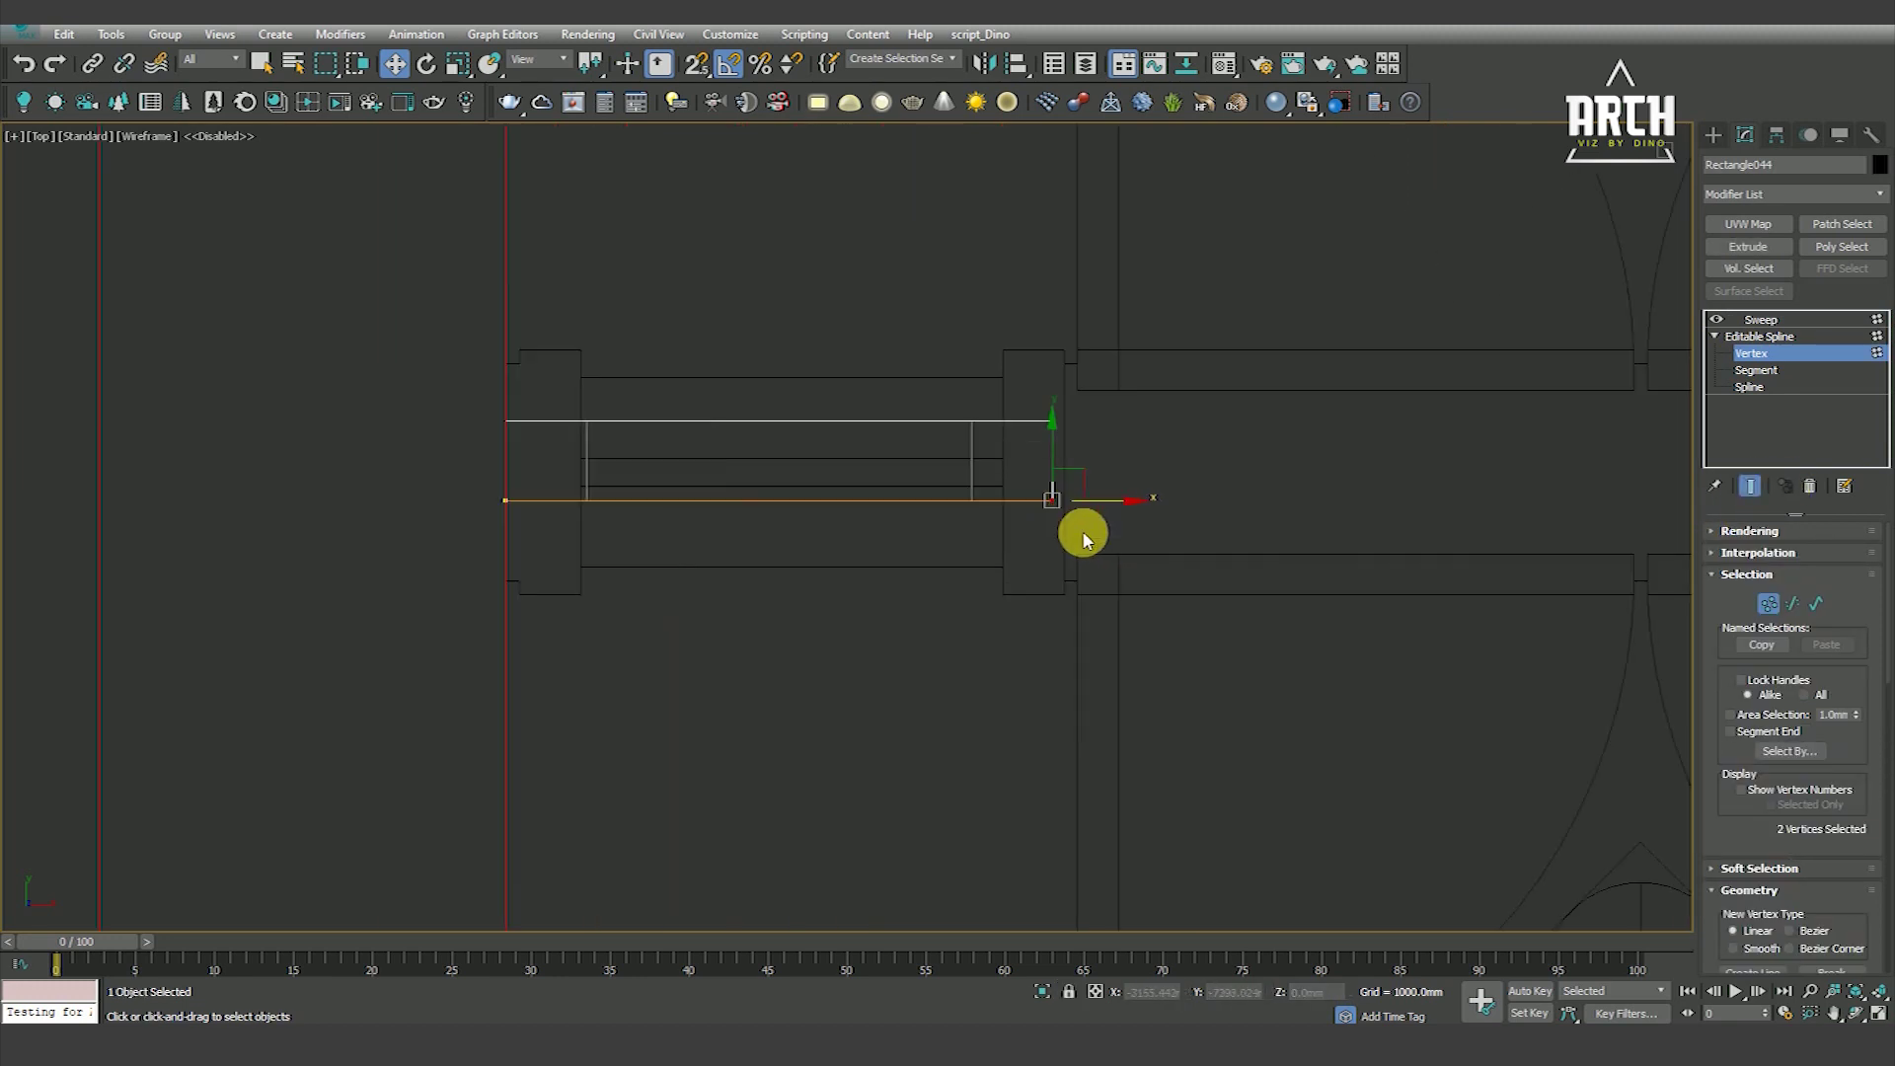
pyautogui.moveTo(1113, 509); pyautogui.dragTo(1076, 598)
pyautogui.scroll(-4, 1113, 647)
pyautogui.click(1092, 634)
pyautogui.click(1750, 387)
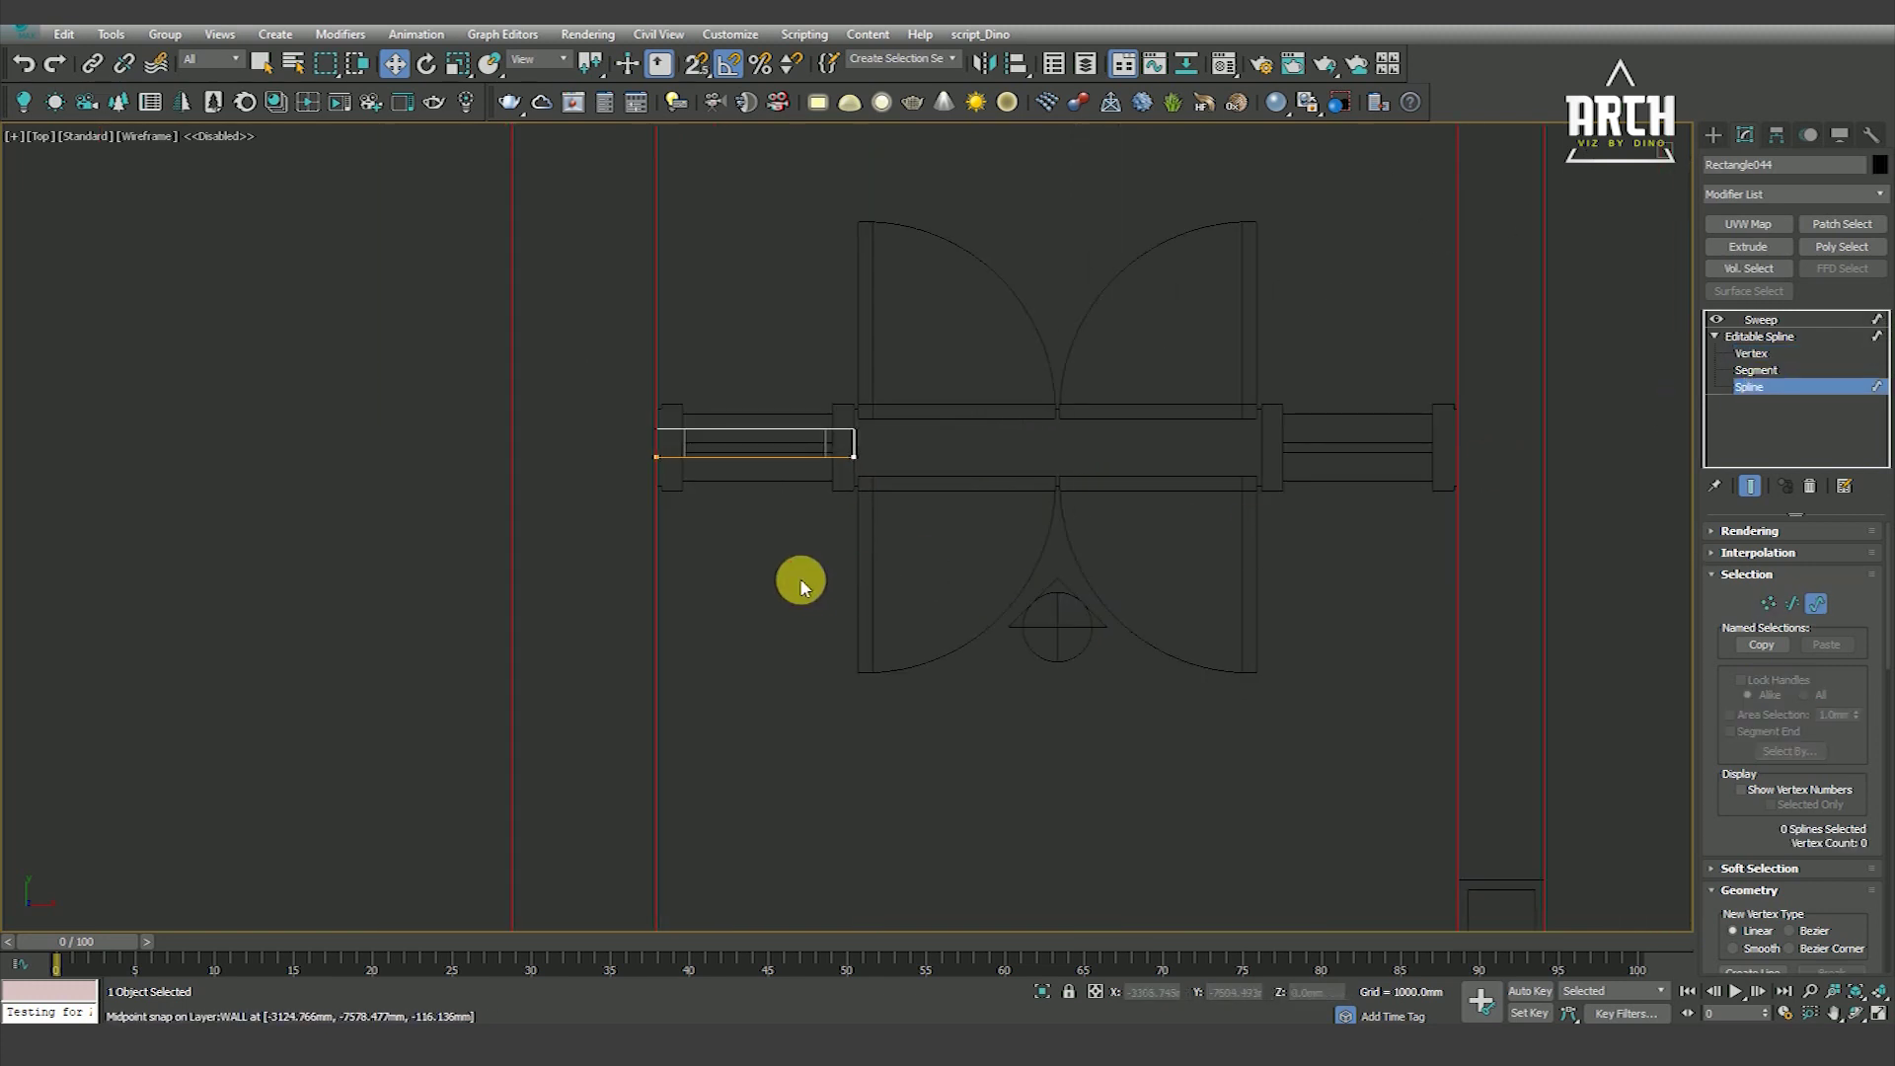
pyautogui.moveTo(855, 459); pyautogui.dragTo(1433, 457)
pyautogui.scroll(4, 1525, 478)
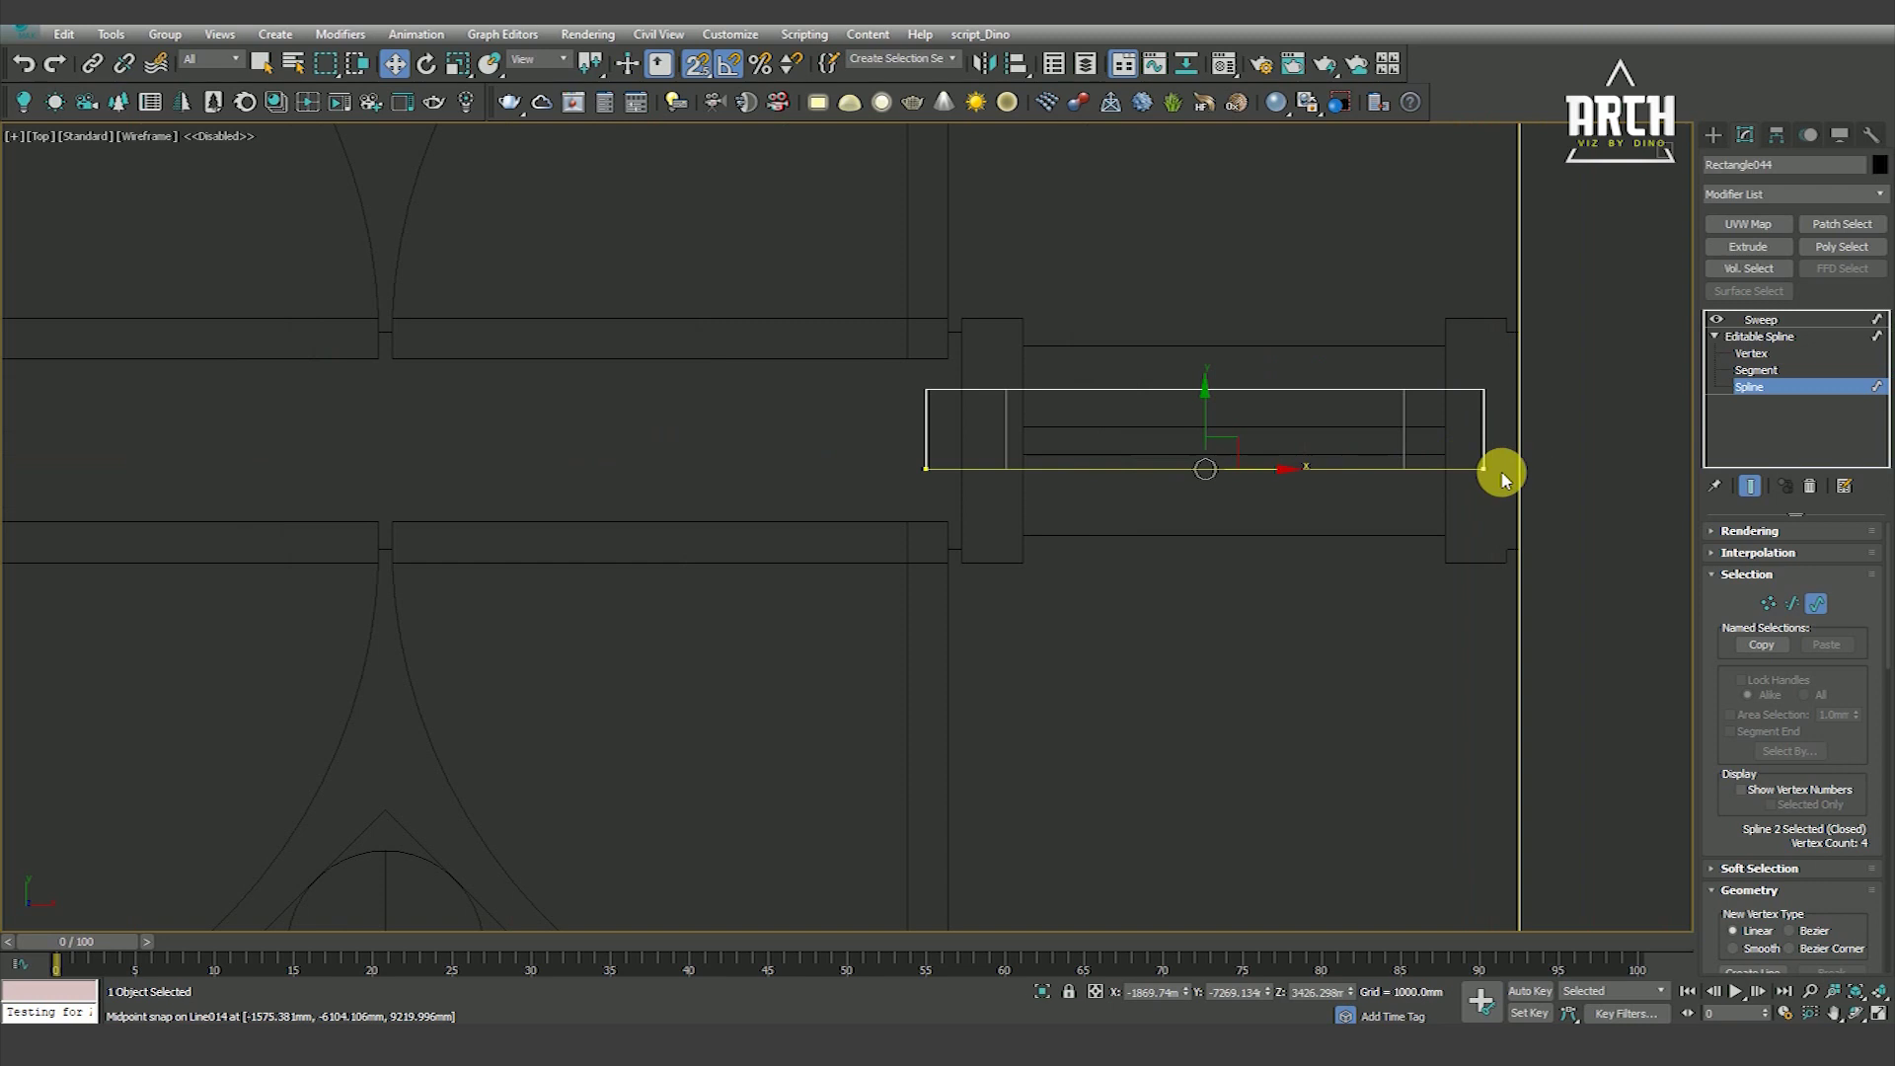
pyautogui.click(1445, 617)
pyautogui.scroll(-5, 1251, 478)
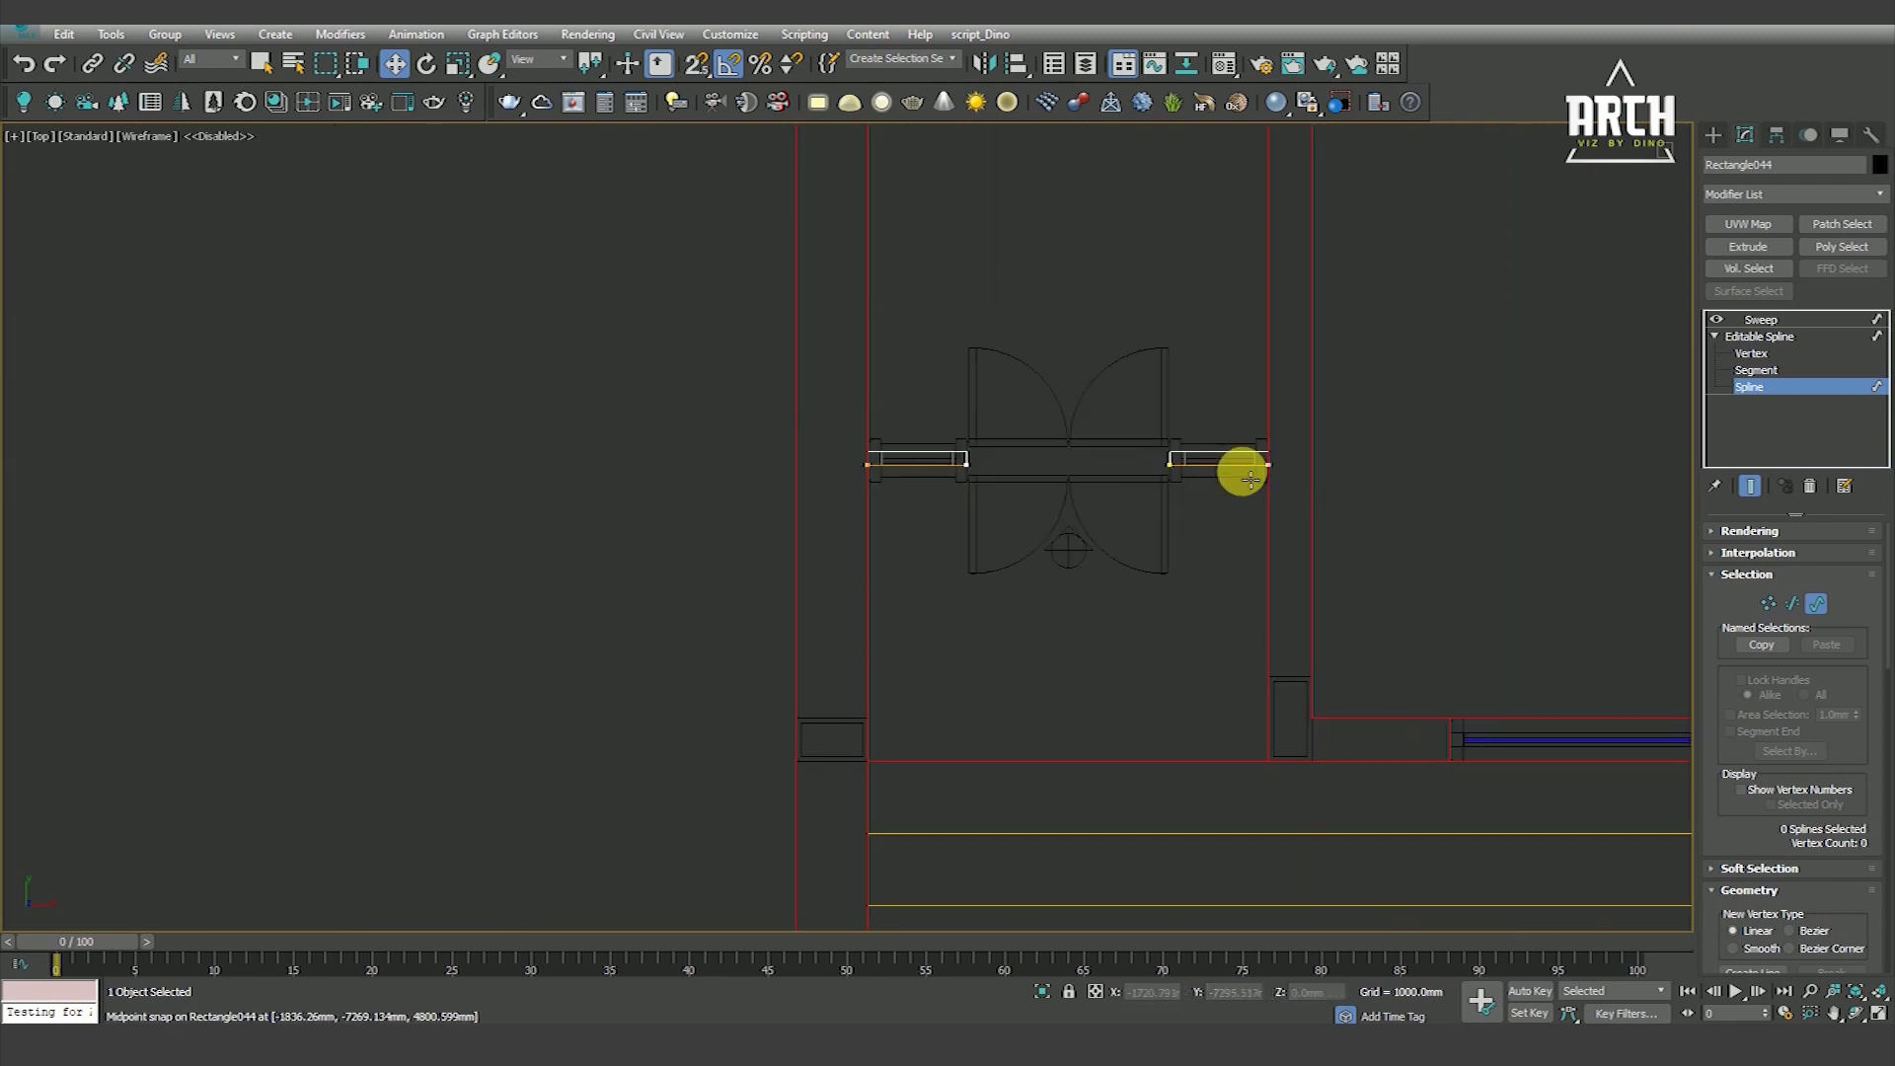
# In Front view, lower both side frames' bottom vertices to the floor line, then check it shaded
pyautogui.click(1761, 353)
pyautogui.press('f')
pyautogui.moveTo(788, 461); pyautogui.dragTo(869, 491)
pyautogui.scroll(2, 862, 477)
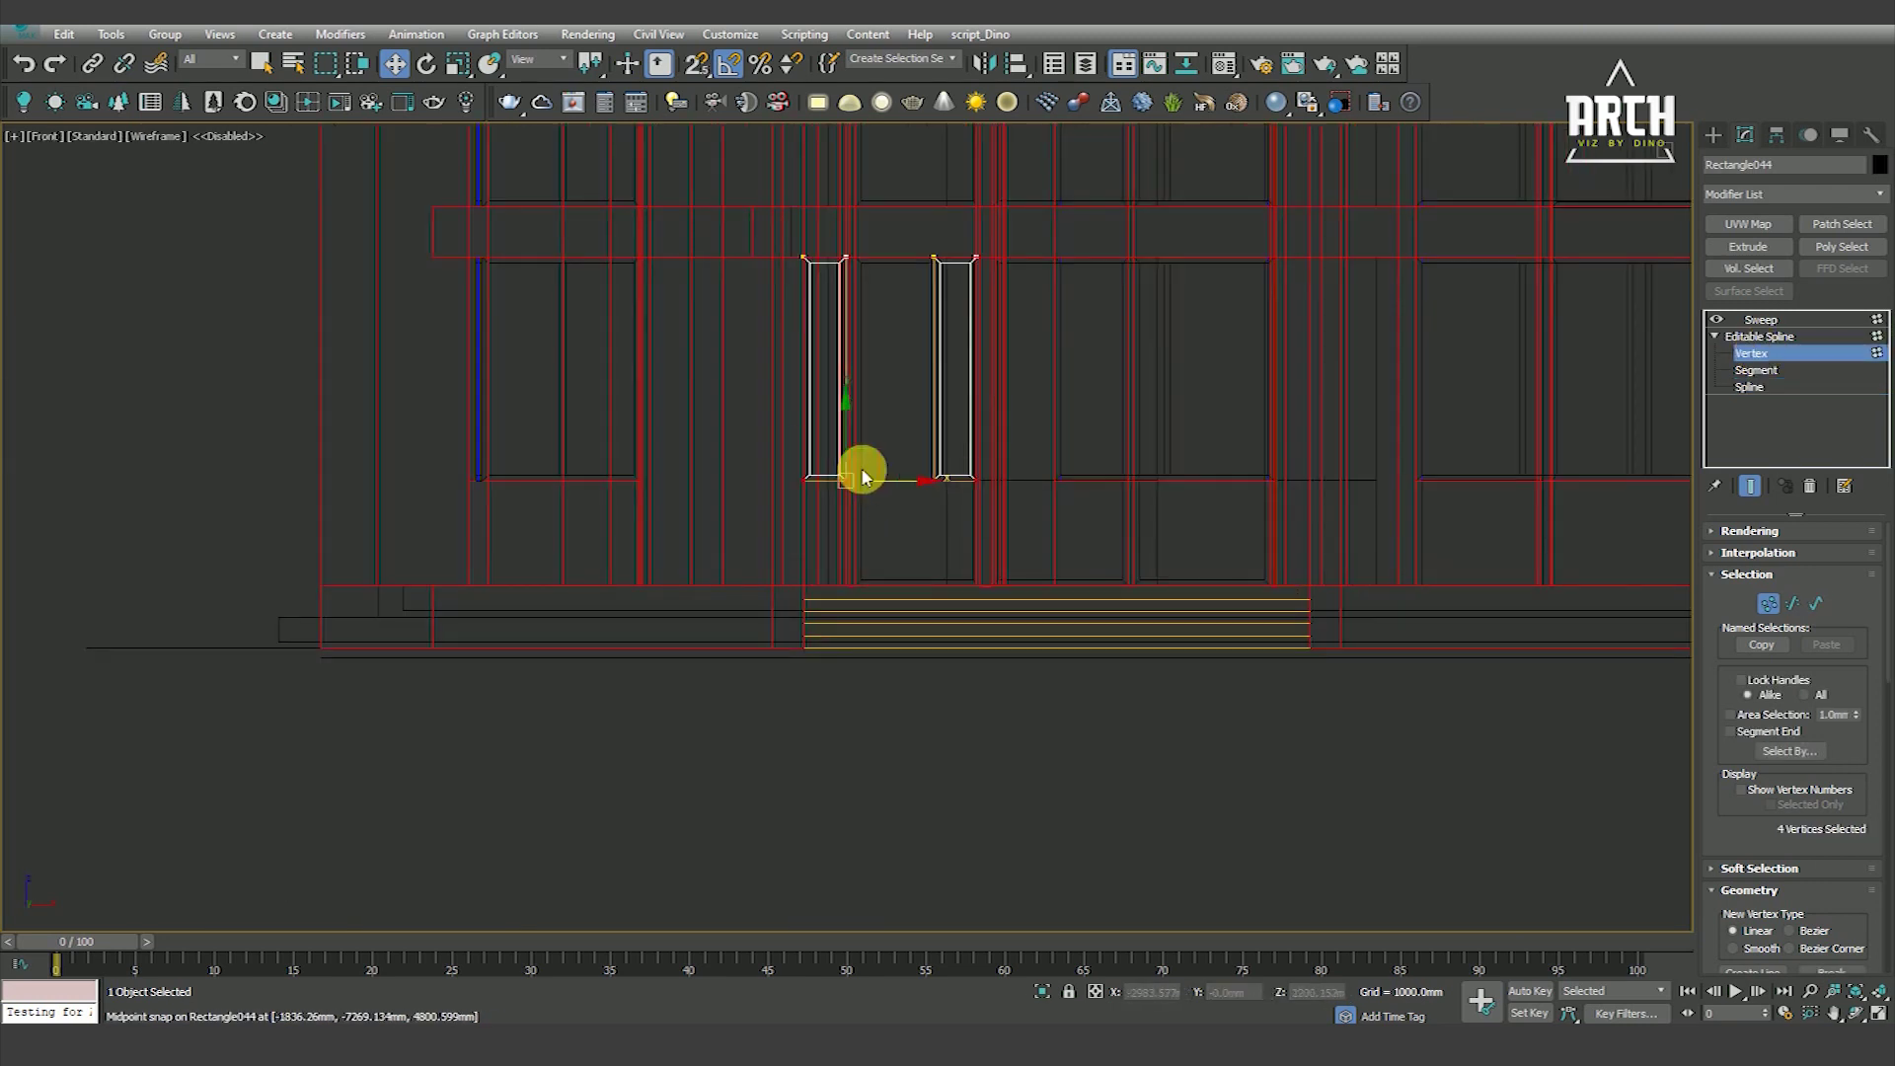
pyautogui.scroll(2, 795, 537)
pyautogui.moveTo(808, 465); pyautogui.dragTo(795, 635)
pyautogui.scroll(-3, 868, 718)
pyautogui.scroll(-2, 861, 437)
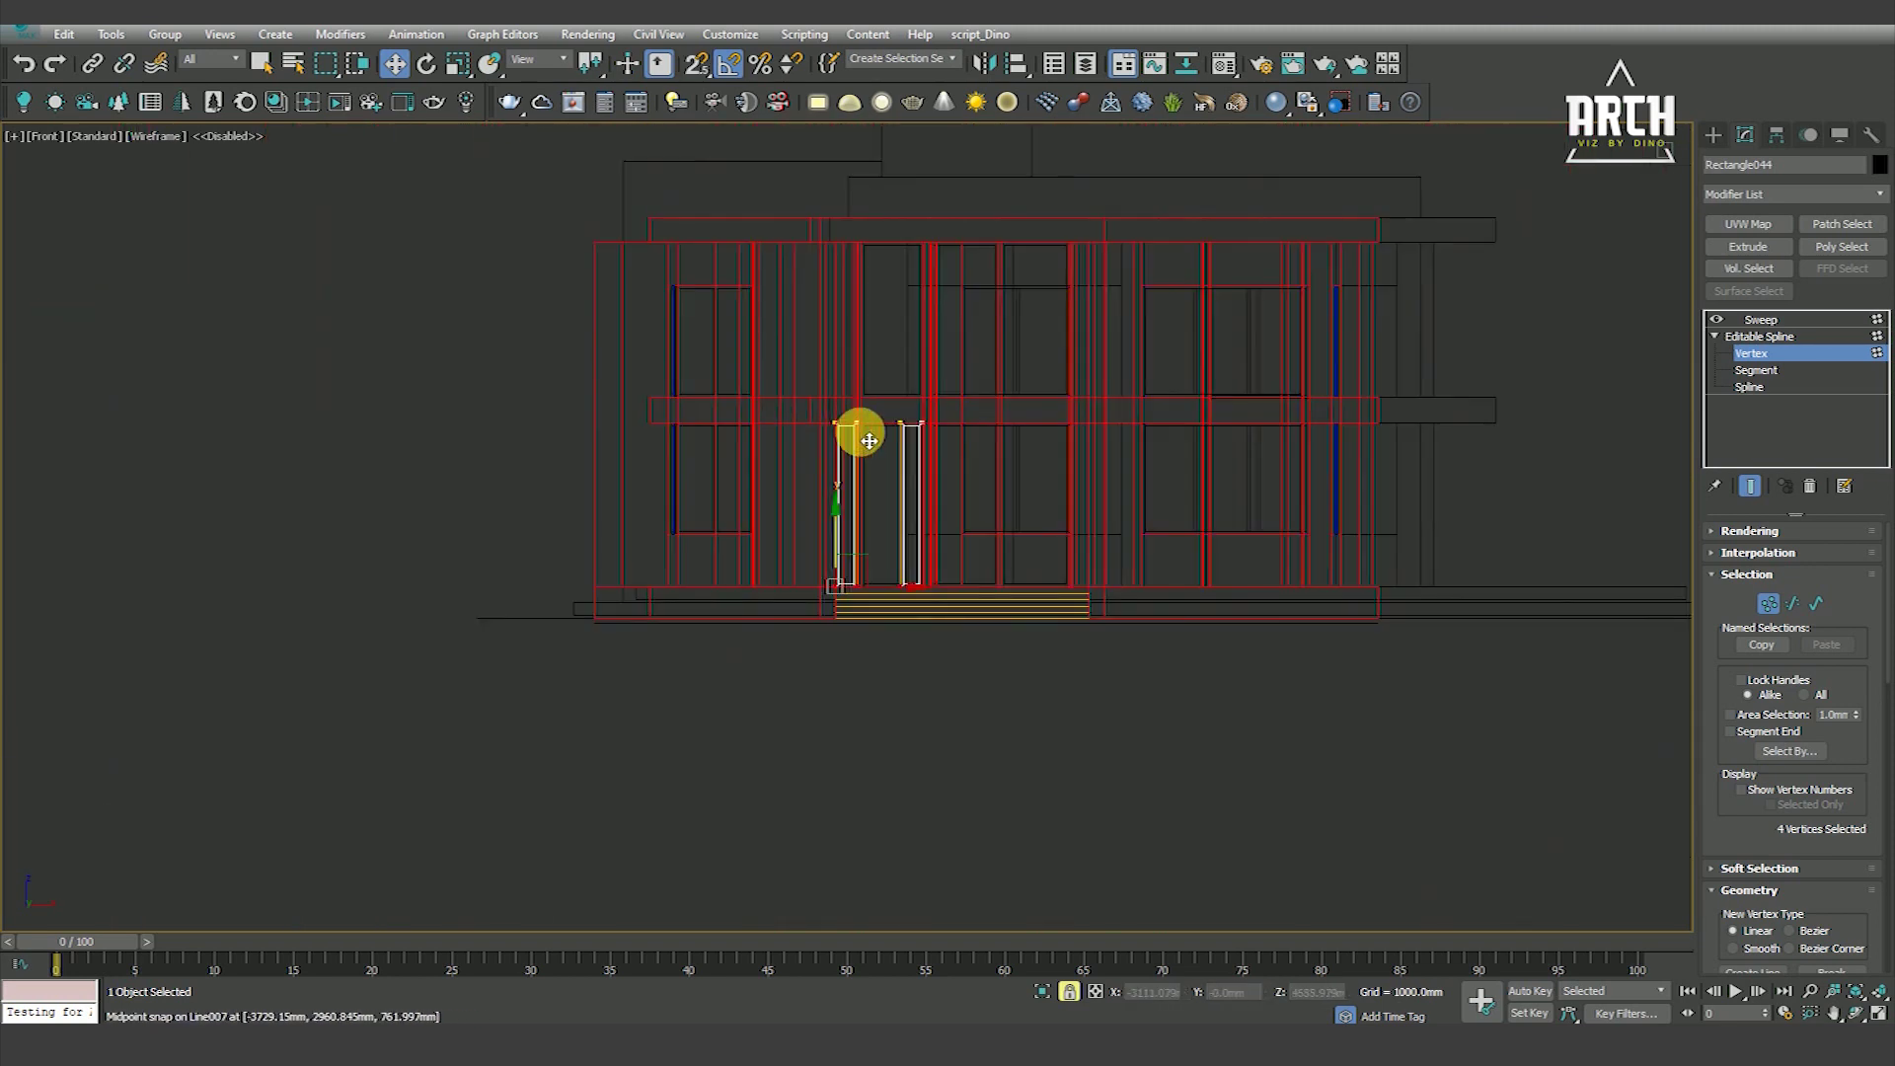
pyautogui.scroll(5, 884, 498)
pyautogui.scroll(-3, 962, 519)
pyautogui.keyDown('alt'); pyautogui.moveTo(962, 518); pyautogui.dragTo(962, 478, button='middle'); pyautogui.keyUp('alt')
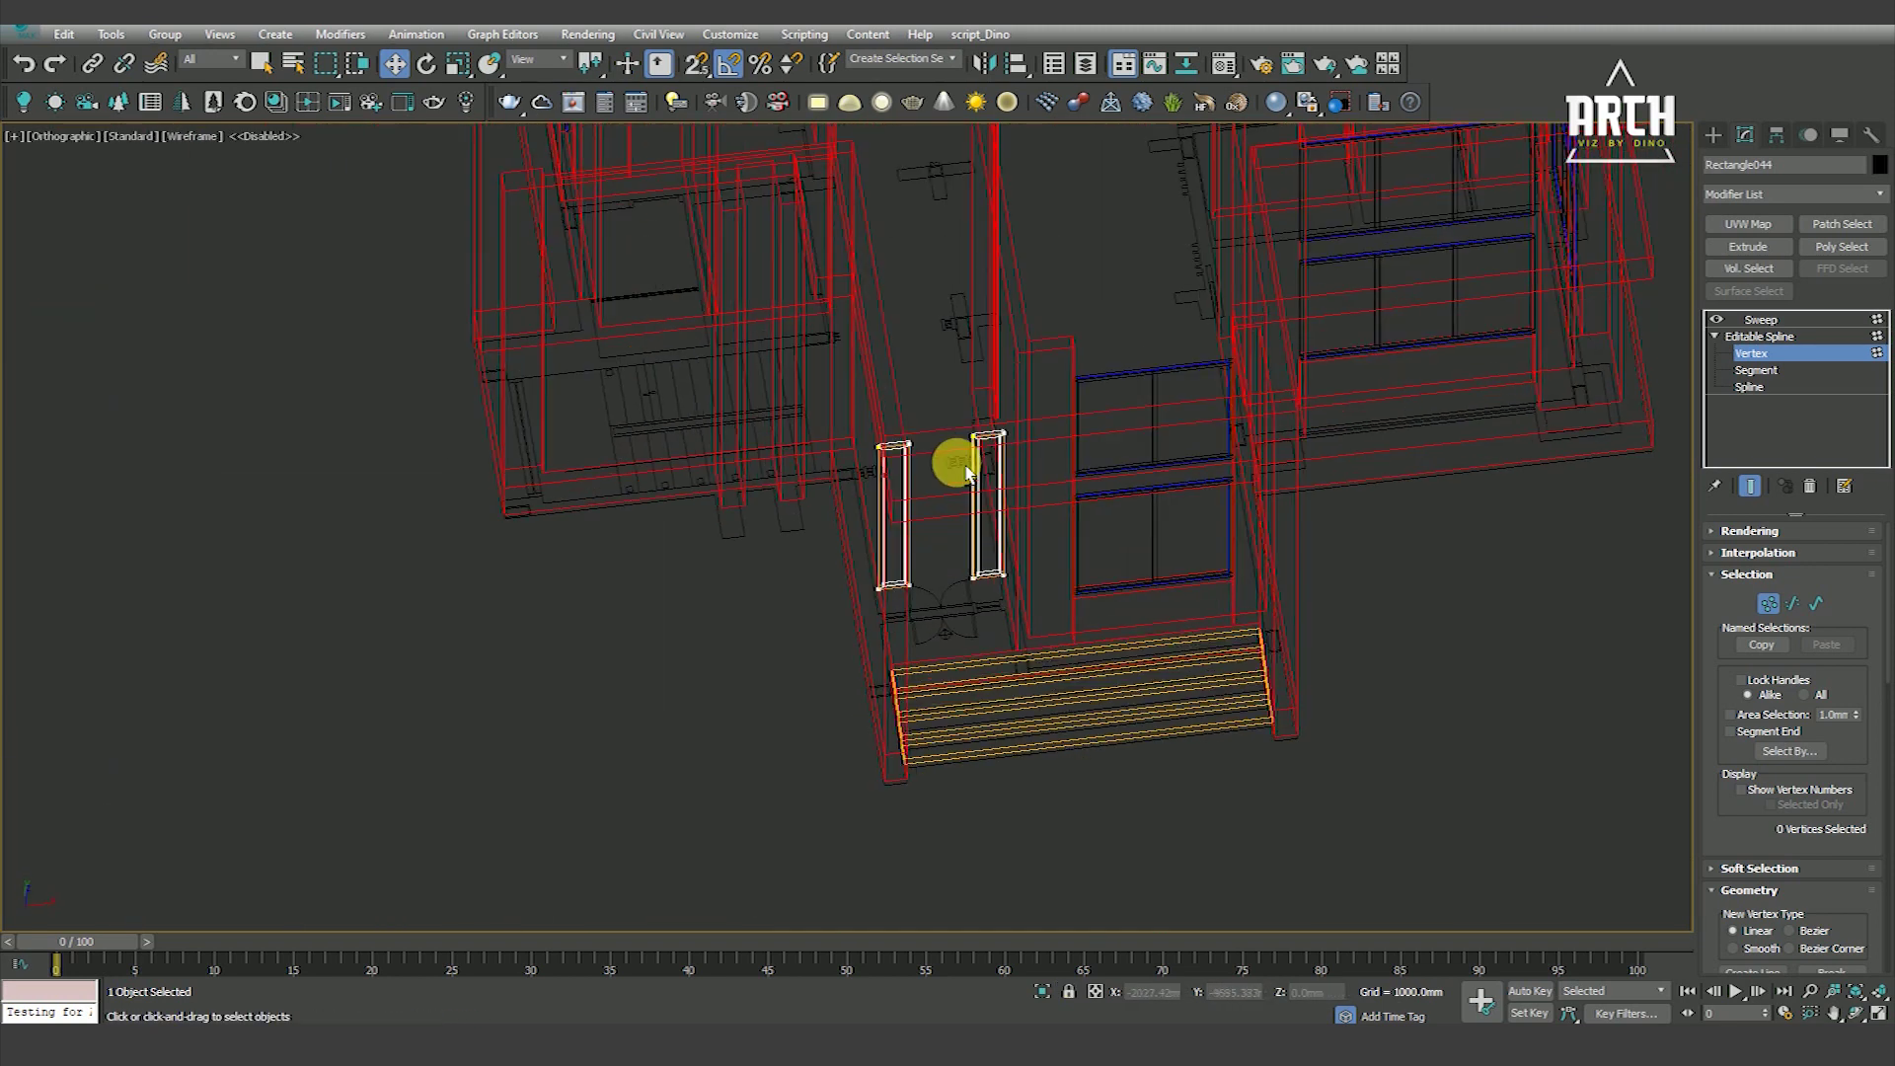
pyautogui.press('F3')
pyautogui.scroll(4, 918, 504)
pyautogui.scroll(-3, 918, 499)
# Leave vertex editing and inspect the building from the top and front views
pyautogui.keyDown('alt'); pyautogui.moveTo(1010, 537); pyautogui.dragTo(1027, 514, button='middle'); pyautogui.keyUp('alt')
pyautogui.click(1766, 336)
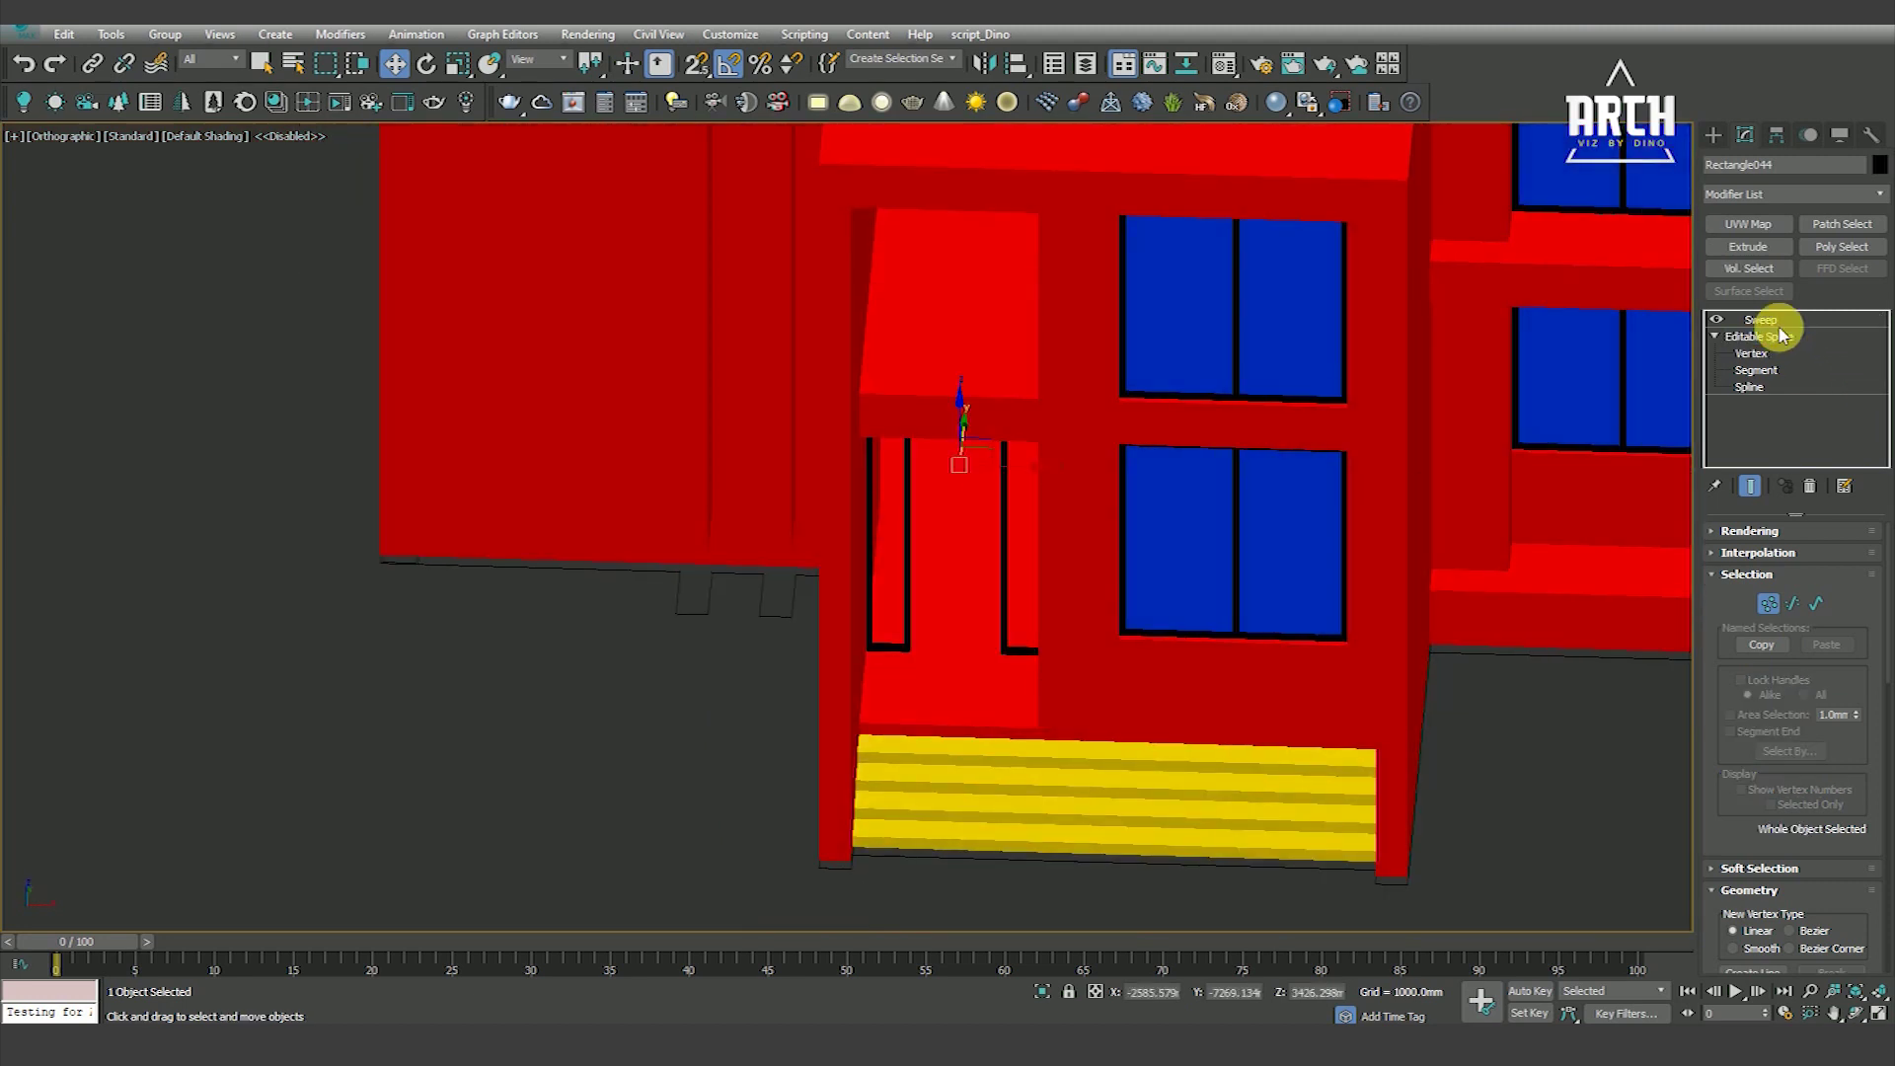
pyautogui.press('t')
pyautogui.press('F3')
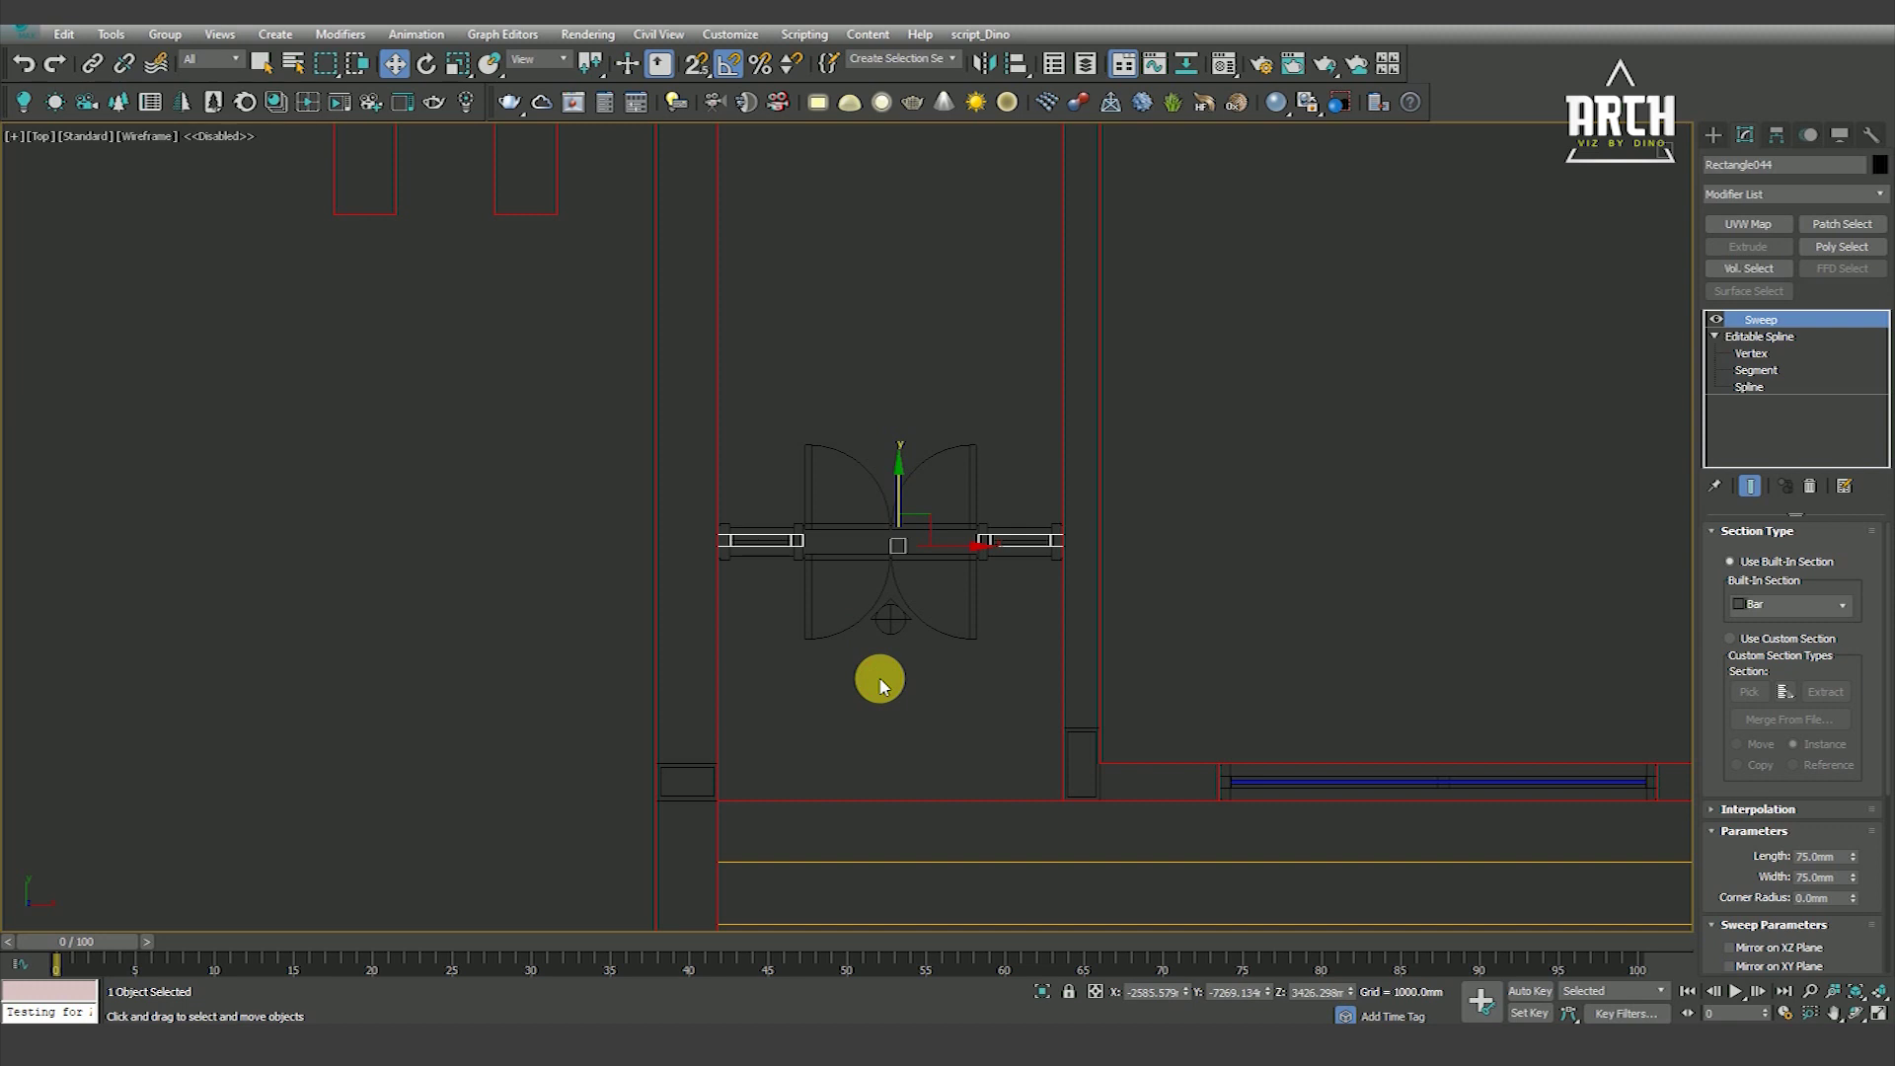
pyautogui.click(881, 684)
pyautogui.press('F3')
pyautogui.moveTo(965, 614)
pyautogui.keyDown('alt'); pyautogui.mouseDown(button='middle')
pyautogui.moveTo(947, 503)
pyautogui.moveTo(1040, 580)
pyautogui.mouseUp(button='middle'); pyautogui.keyUp('alt')
pyautogui.scroll(2, 957, 541)
pyautogui.press('F4')
pyautogui.scroll(-2, 964, 529)
pyautogui.scroll(2, 1040, 581)
pyautogui.press('F3')
# Select the side-light frames in Front view and clone them as an independent Copy
pyautogui.click(922, 529)
pyautogui.scroll(2, 912, 572)
pyautogui.press('f')
pyautogui.press('F3')
pyautogui.click(1261, 496)
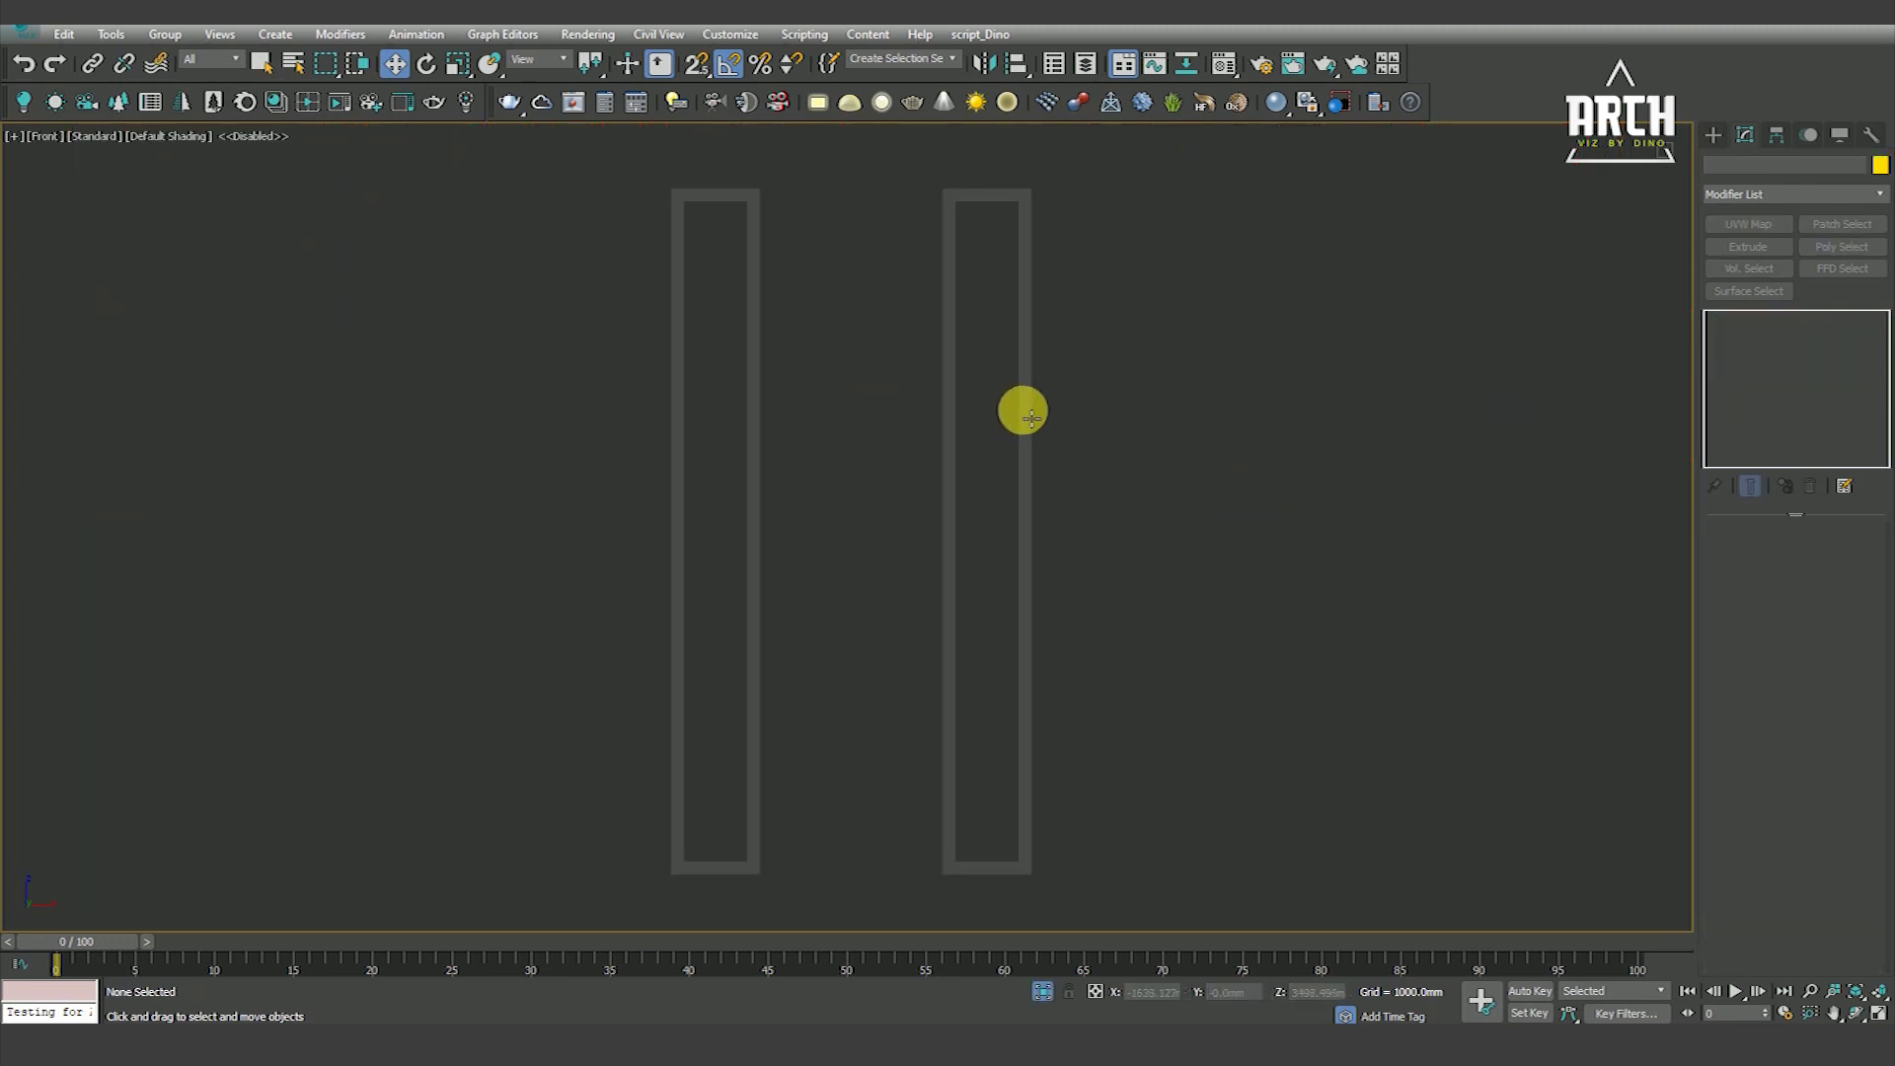
pyautogui.click(1030, 418)
pyautogui.press('F3')
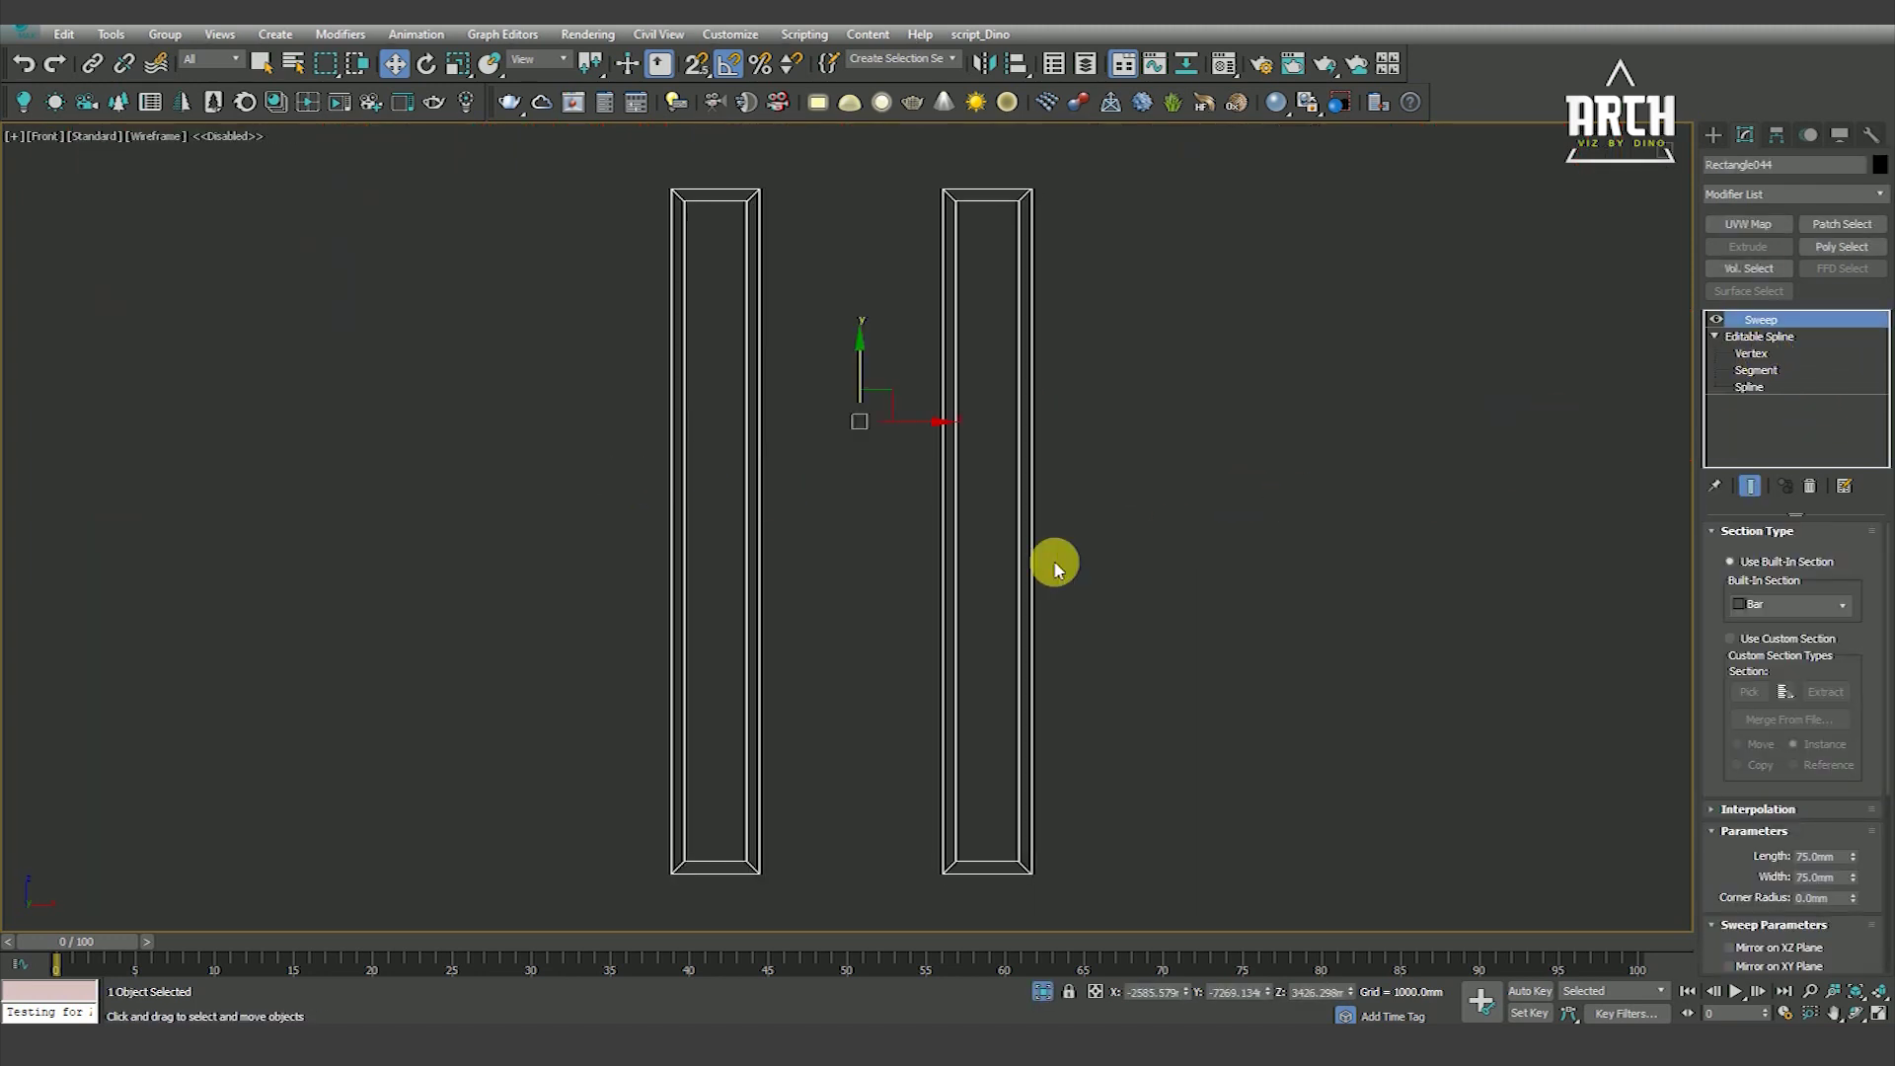
pyautogui.rightClick(994, 373)
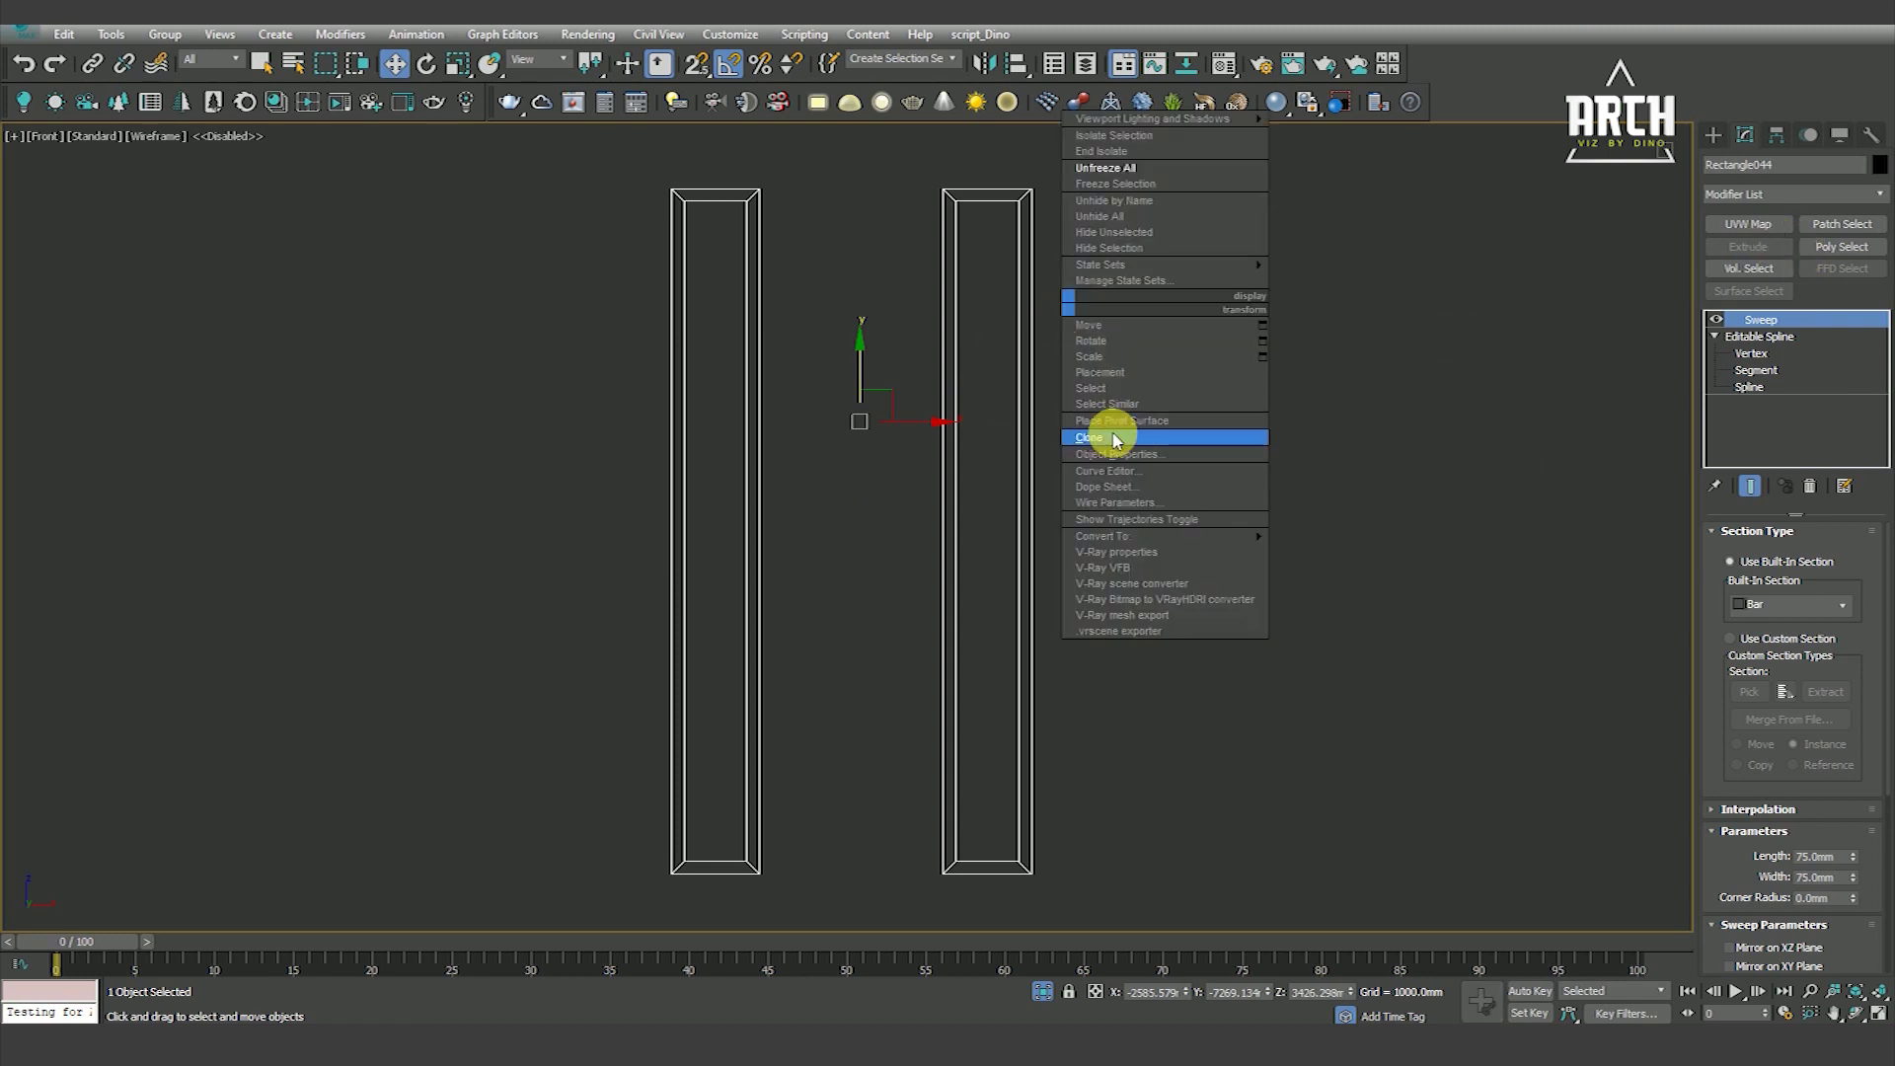
pyautogui.click(1098, 428)
pyautogui.click(903, 603)
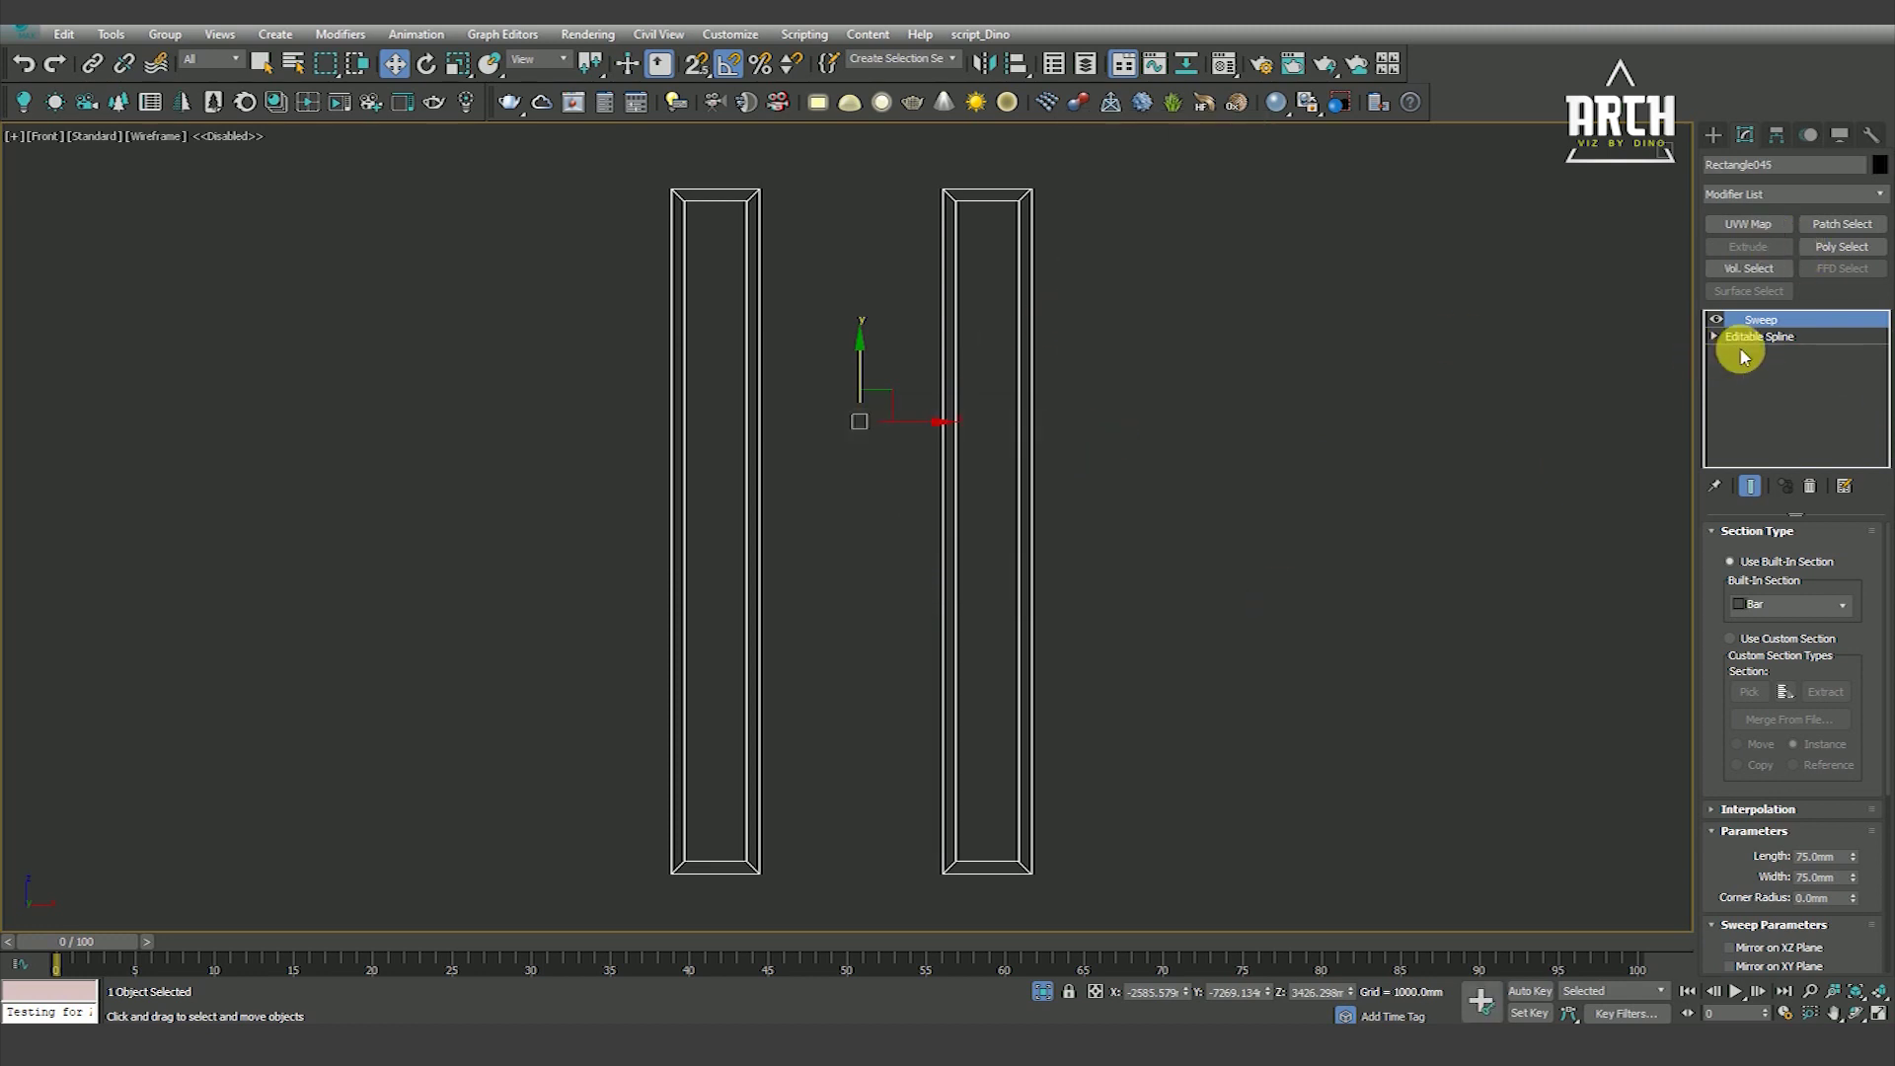
# Replace the copy's Sweep modifier with a 5 mm Extrude and colour it blue
pyautogui.click(1812, 485)
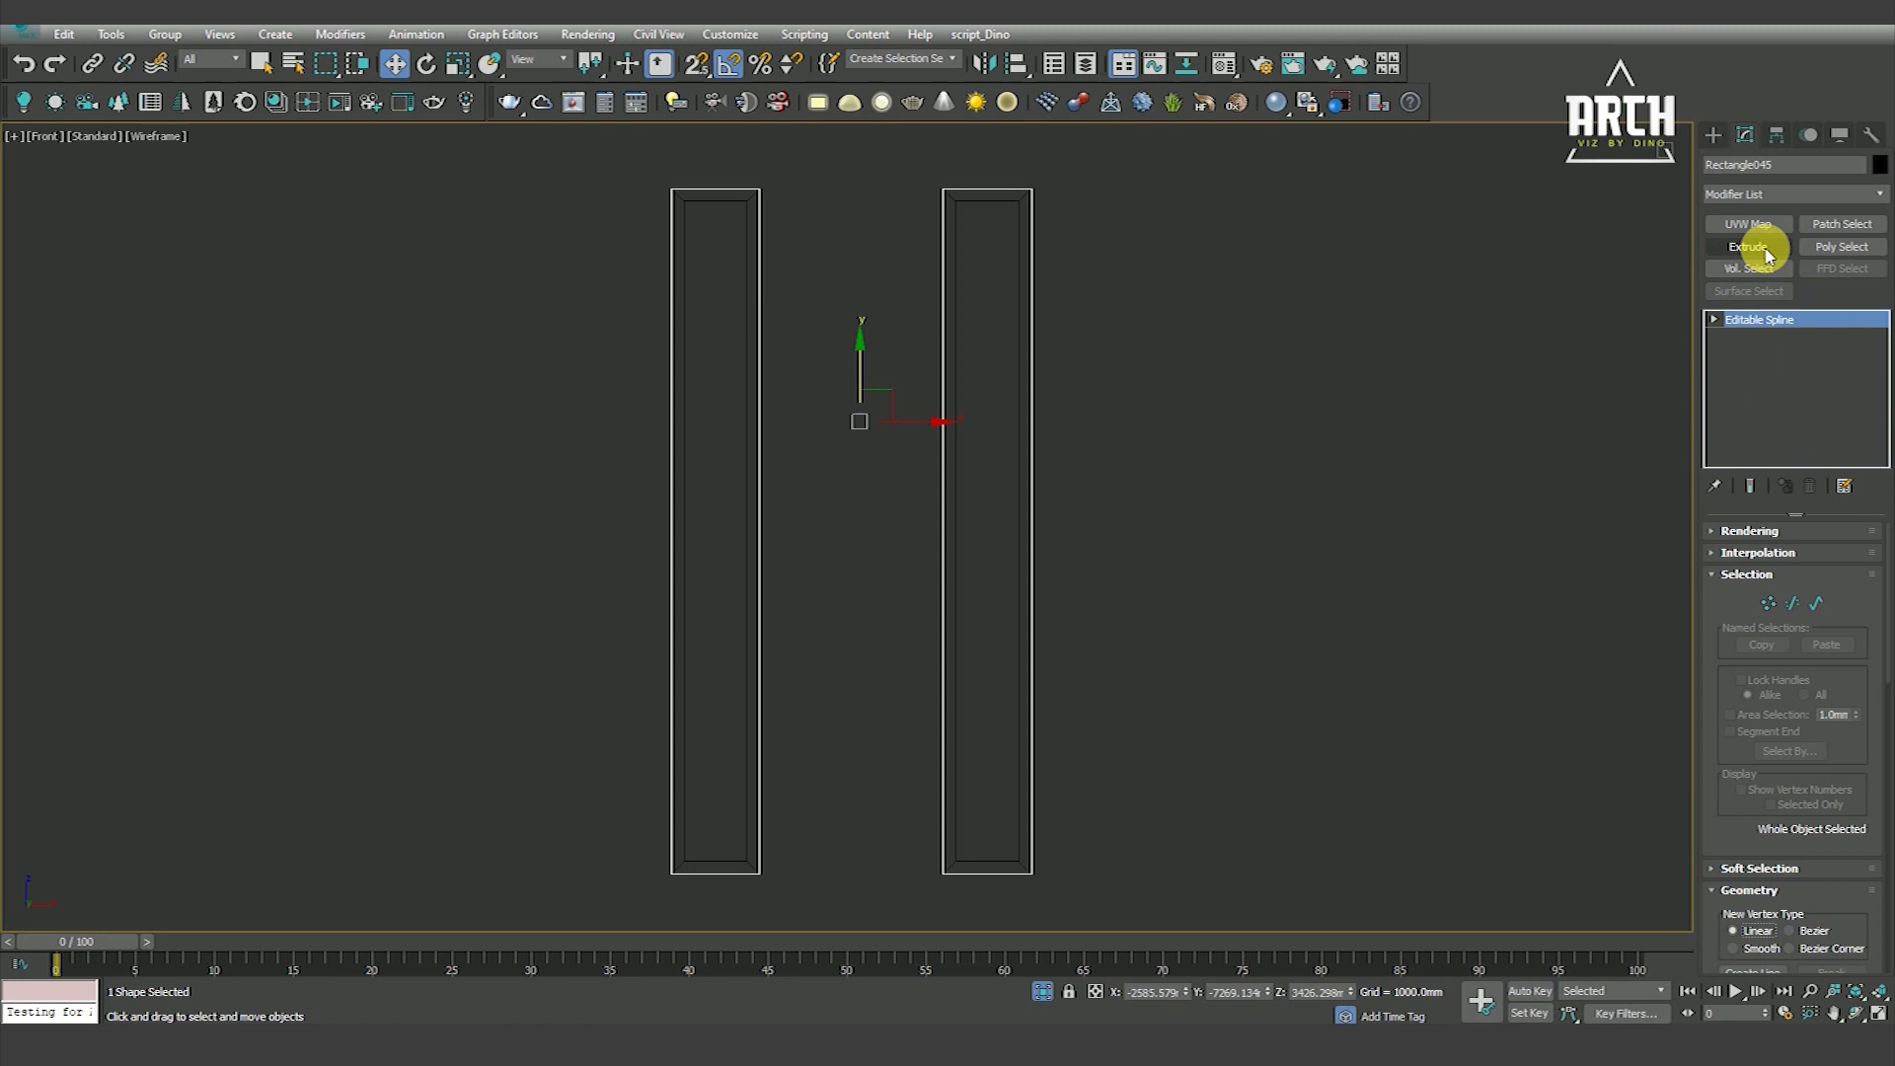
pyautogui.click(1747, 246)
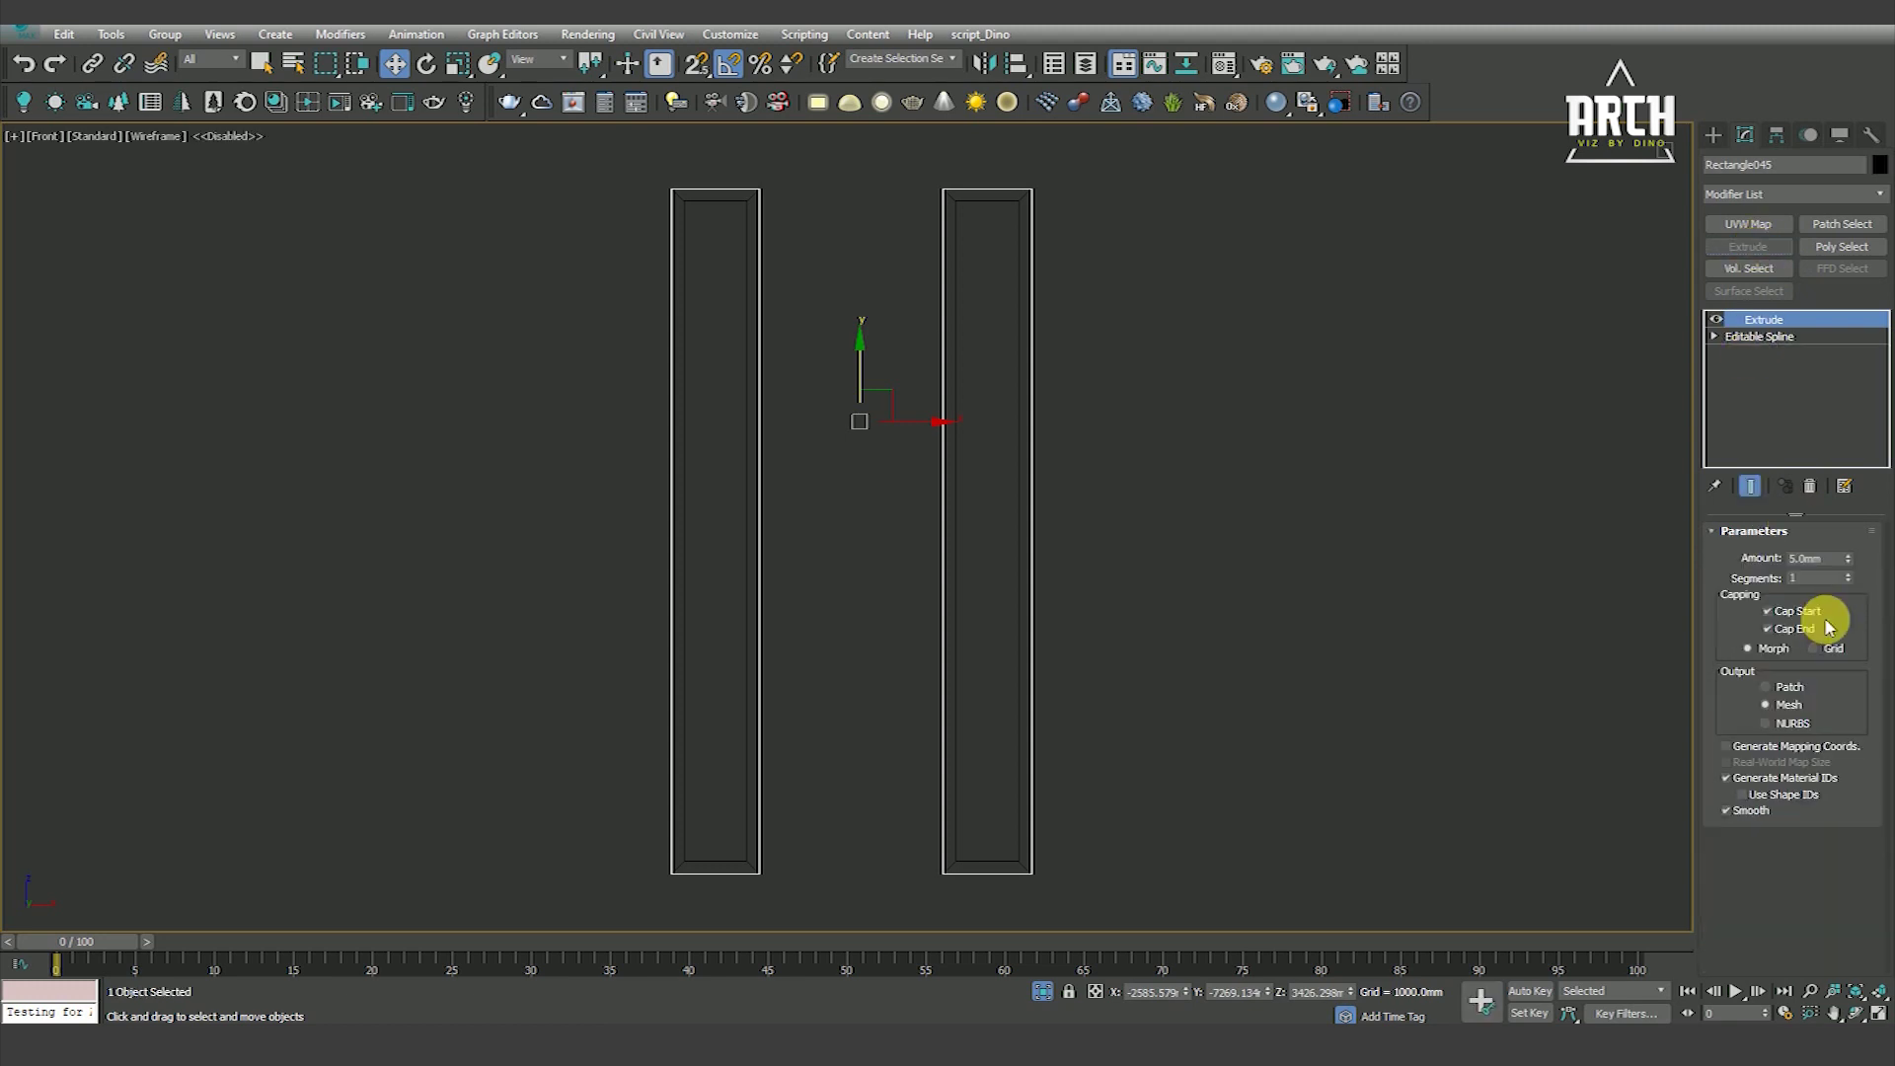
pyautogui.click(1880, 164)
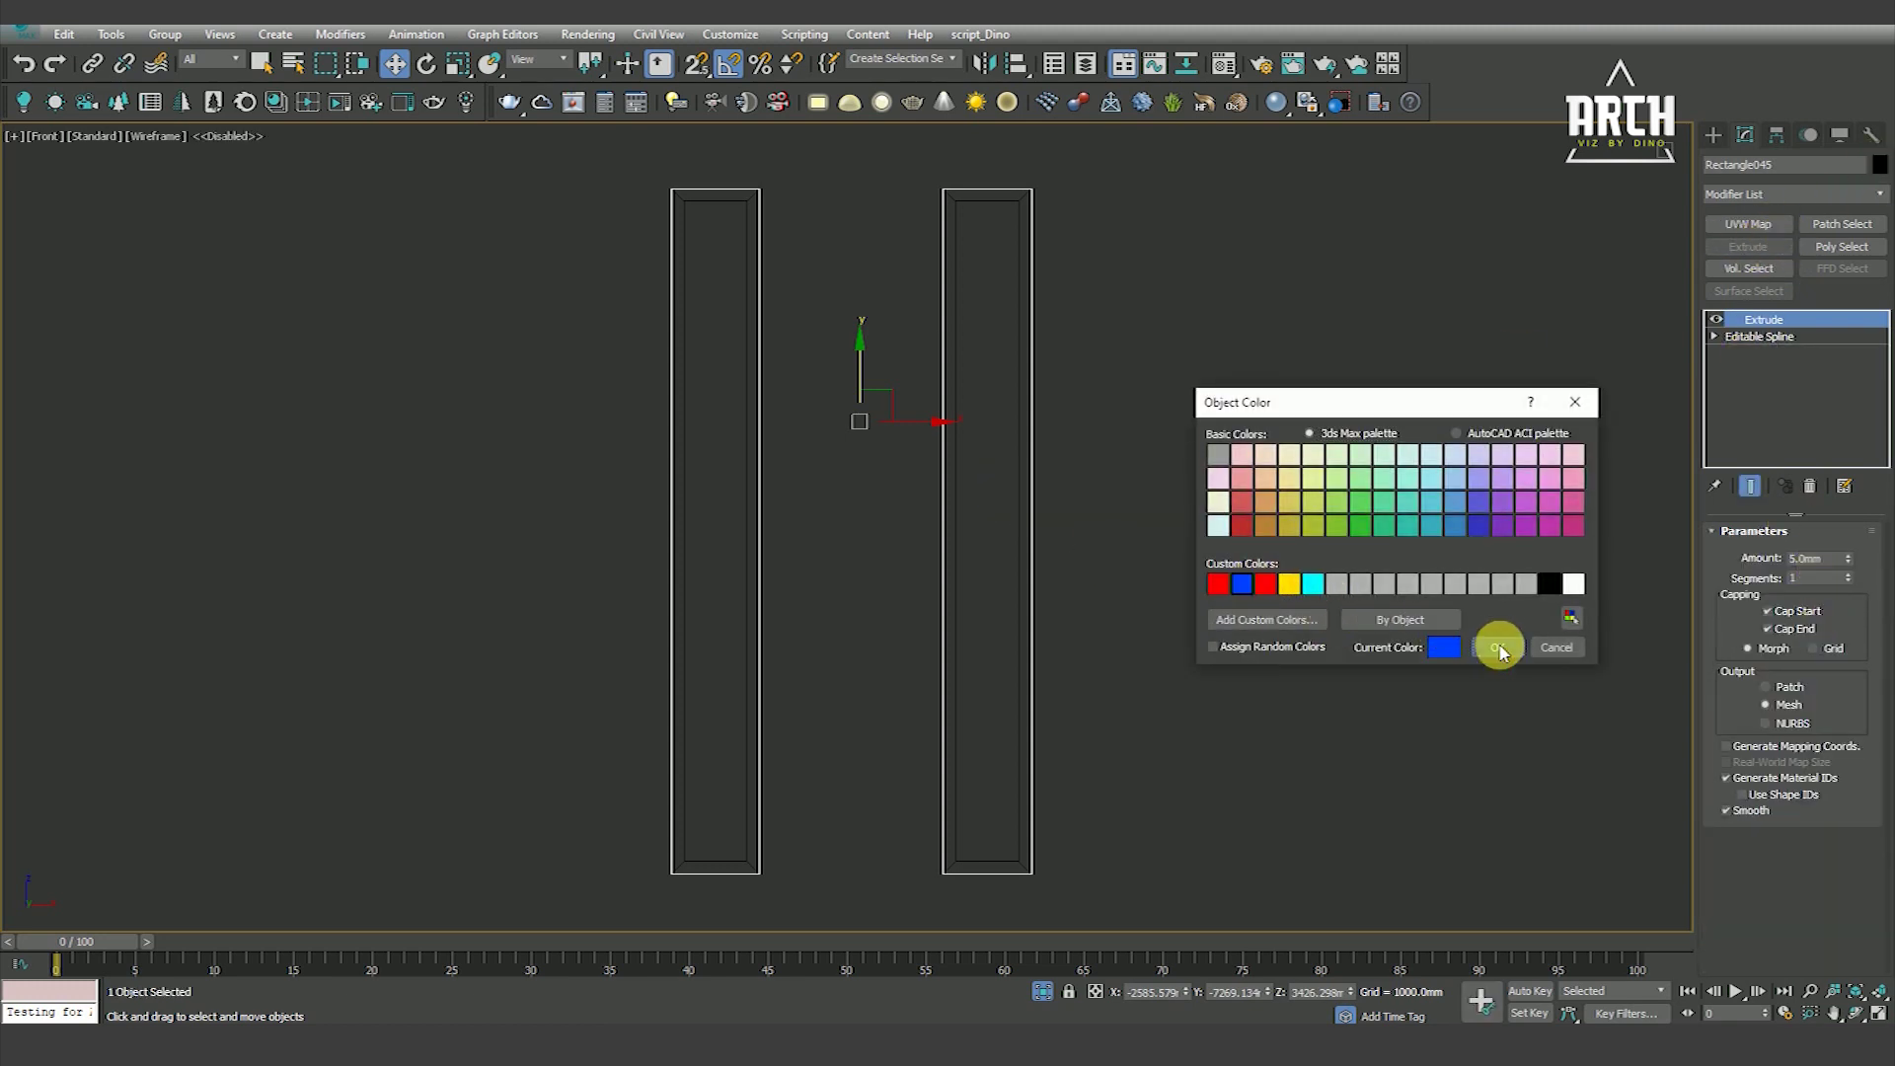
pyautogui.click(1499, 648)
# In Top view, snap the blue panels into the middle of the side-light frames
pyautogui.press('F3')
pyautogui.press('F3')
# Exit isolation to bring back the full building around the blue panels, shaded with edges
pyautogui.press('F3')
pyautogui.press('t')
pyautogui.press('F3')
pyautogui.press('s')
pyautogui.moveTo(874, 483); pyautogui.dragTo(1318, 533)
pyautogui.scroll(5, 1317, 532)
pyautogui.moveTo(1329, 530); pyautogui.dragTo(1329, 496)
pyautogui.press('s')
pyautogui.scroll(-5, 1283, 473)
pyautogui.moveTo(1255, 454)
pyautogui.keyDown('alt'); pyautogui.mouseDown(button='middle')
pyautogui.moveTo(1153, 450)
pyautogui.moveTo(1121, 469)
pyautogui.mouseUp(button='middle'); pyautogui.keyUp('alt')
pyautogui.click(1180, 513)
pyautogui.press('F3')
pyautogui.scroll(-5, 1180, 513)
pyautogui.press('F4')
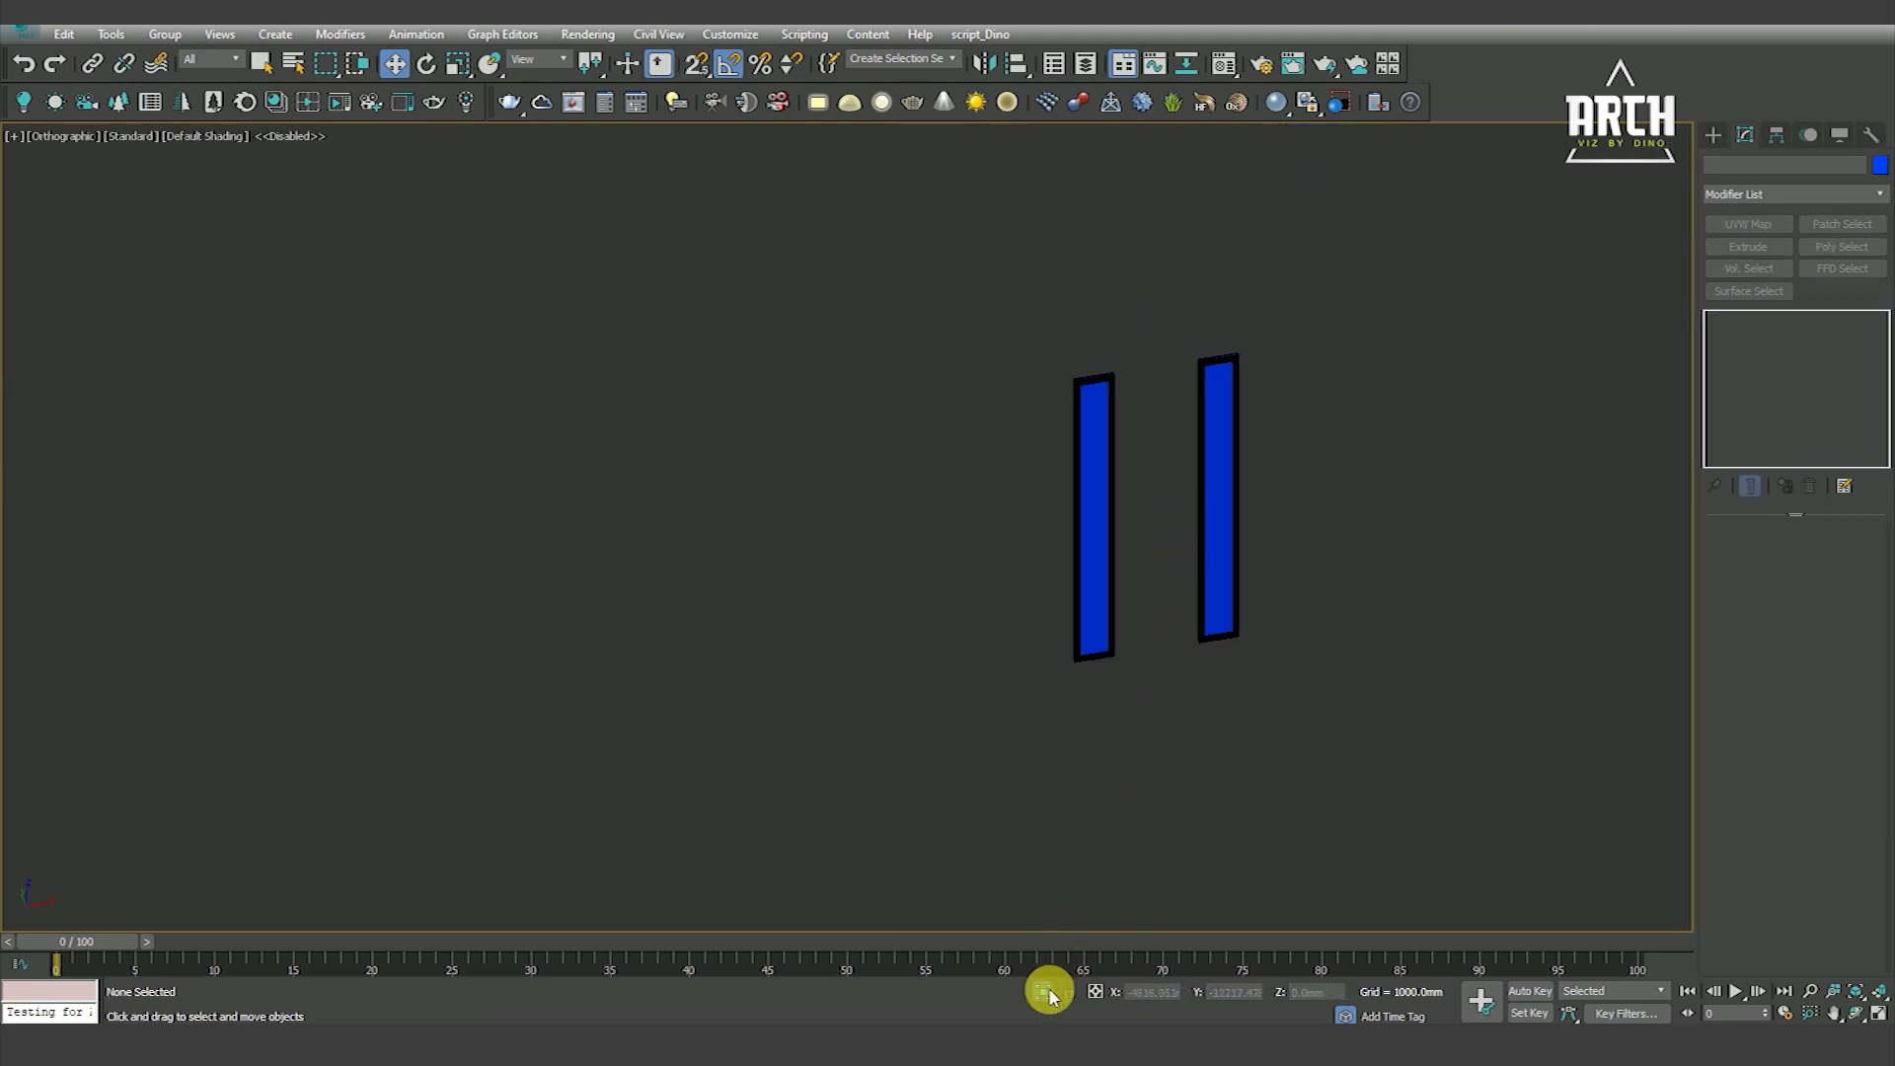
pyautogui.click(1046, 992)
pyautogui.scroll(-2, 1036, 548)
# Orbit around the entrance to inspect the glazed side-lights
pyautogui.moveTo(964, 634)
pyautogui.keyDown('alt'); pyautogui.mouseDown(button='middle')
pyautogui.moveTo(977, 569)
pyautogui.moveTo(897, 520)
pyautogui.moveTo(914, 592)
pyautogui.mouseUp(button='middle'); pyautogui.keyUp('alt')
pyautogui.scroll(-3, 927, 554)
pyautogui.scroll(-1, 971, 602)
pyautogui.press('F3')
pyautogui.keyDown('alt'); pyautogui.moveTo(901, 449); pyautogui.dragTo(914, 605, button='middle'); pyautogui.keyUp('alt')
pyautogui.scroll(3, 914, 605)
pyautogui.scroll(-3, 936, 681)
pyautogui.keyDown('alt'); pyautogui.moveTo(935, 681); pyautogui.dragTo(989, 668, button='middle'); pyautogui.keyUp('alt')
pyautogui.press('F3')
pyautogui.scroll(2, 960, 621)
pyautogui.press('F3')
pyautogui.scroll(3, 913, 619)
# Select both door frames and view them from the front
pyautogui.click(946, 620)
pyautogui.press('f')
pyautogui.scroll(-3, 964, 668)
pyautogui.press('F3')
pyautogui.scroll(4, 964, 643)
pyautogui.press('F3')
pyautogui.press('F3')
# Select two window frames on the facade and view them in Front view
pyautogui.click(1214, 597)
pyautogui.keyDown('alt'); pyautogui.moveTo(1214, 597); pyautogui.dragTo(1171, 719, button='middle'); pyautogui.keyUp('alt')
pyautogui.scroll(2, 1174, 700)
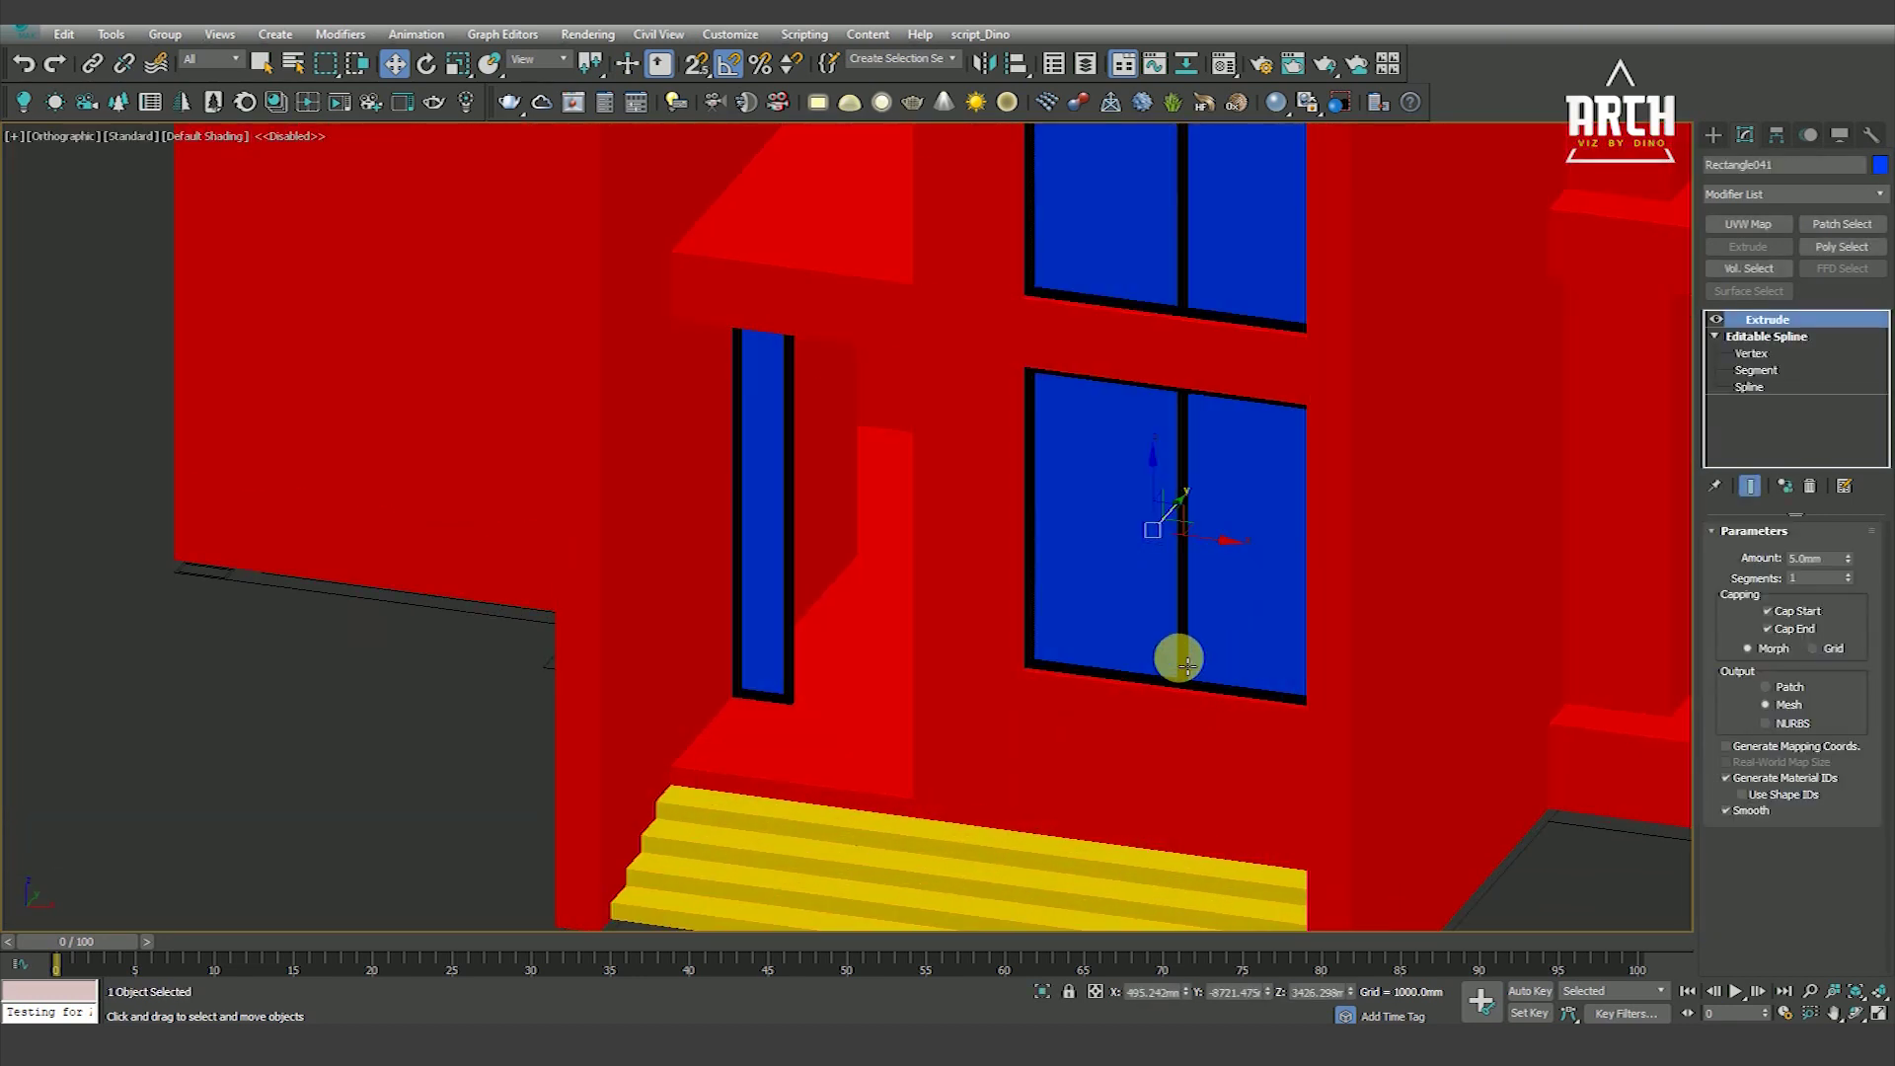
pyautogui.keyDown('ctrl'); pyautogui.click(1184, 663); pyautogui.keyUp('ctrl')
pyautogui.press('F3')
pyautogui.scroll(-3, 1169, 677)
pyautogui.press('f')
pyautogui.scroll(4, 1160, 681)
pyautogui.scroll(-3, 1159, 681)
pyautogui.press('F3')
pyautogui.press('F3')
# Make a single copy of the two-part window frame and snap it into the facade opening
pyautogui.moveTo(1266, 724)
pyautogui.mouseDown(button='middle')
pyautogui.moveTo(1262, 780)
pyautogui.moveTo(1216, 789)
pyautogui.mouseUp(button='middle')
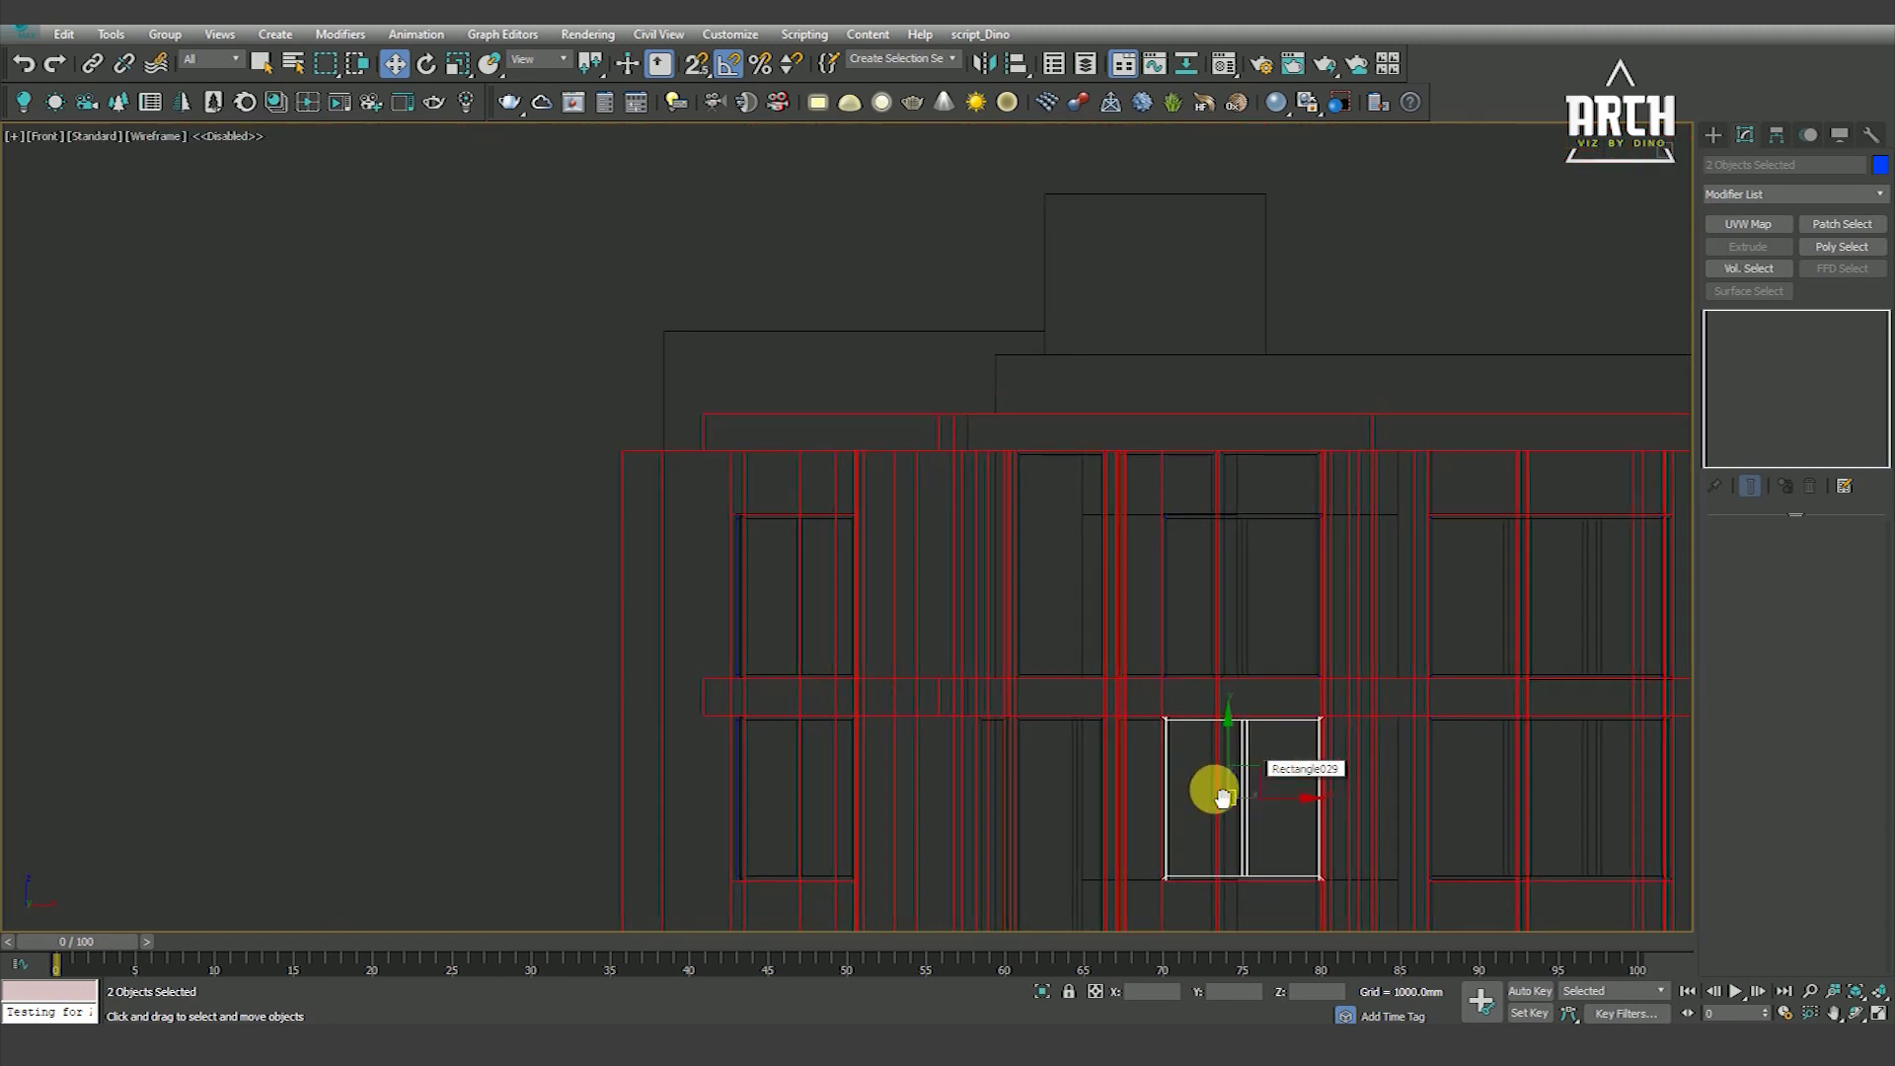
pyautogui.moveTo(1222, 732); pyautogui.dragTo(1230, 613)
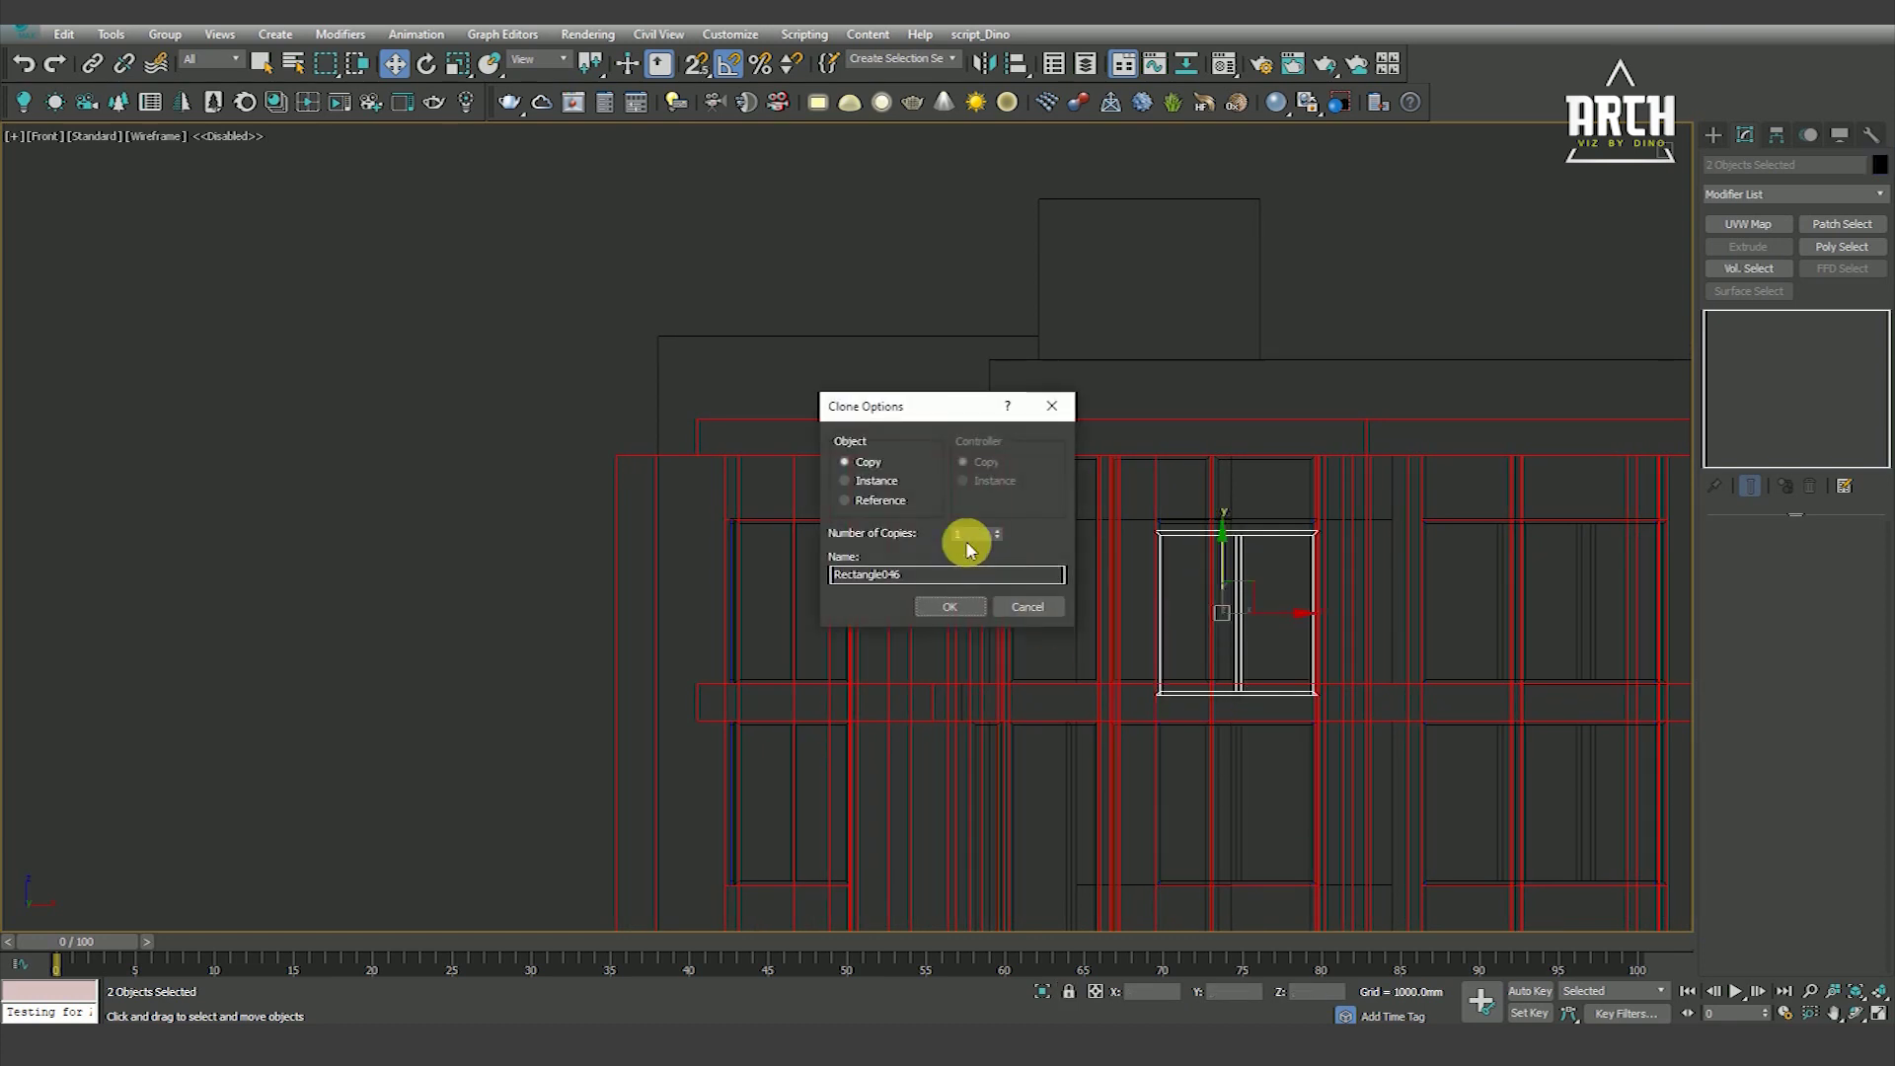
pyautogui.click(947, 606)
pyautogui.scroll(3, 1185, 698)
pyautogui.scroll(2, 1122, 699)
pyautogui.moveTo(1124, 687); pyautogui.dragTo(1023, 681)
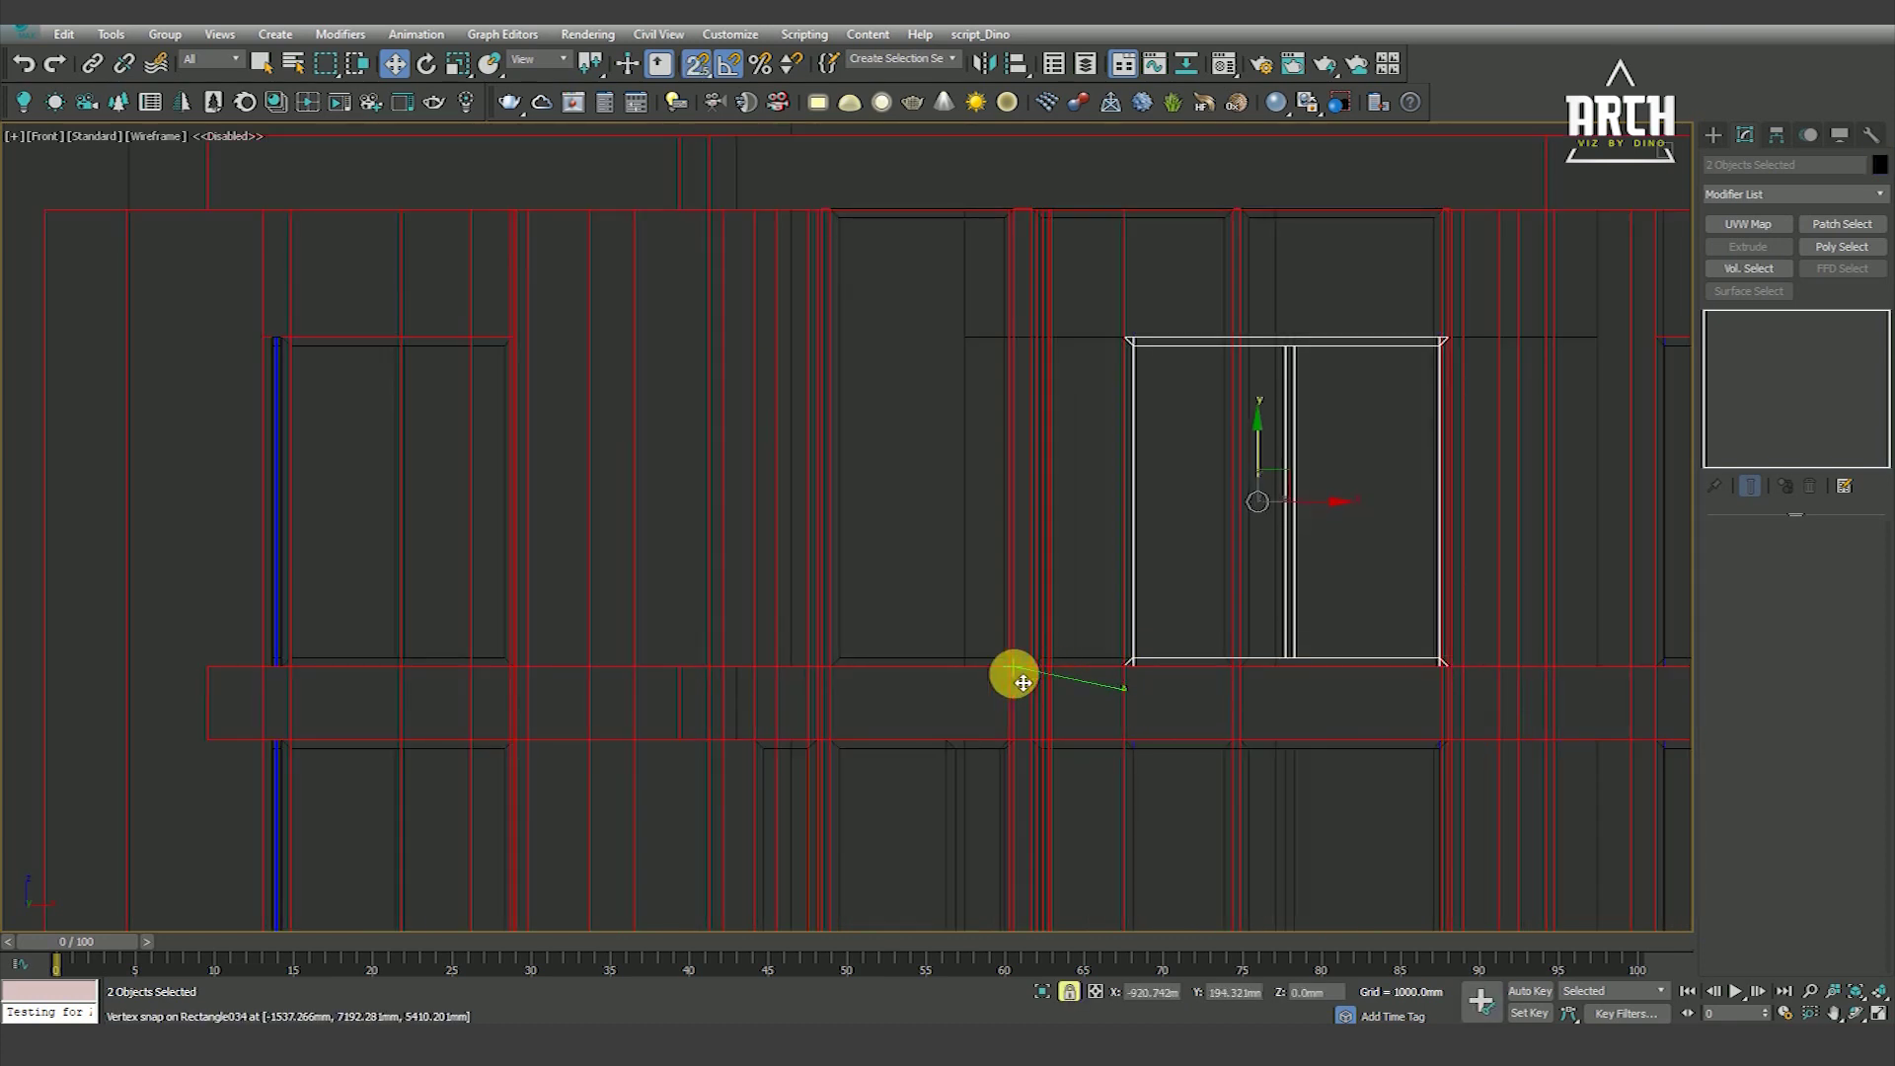
# Orbit the building in shaded view with edges to check the placed frame
pyautogui.press('F3')
pyautogui.moveTo(1298, 500)
pyautogui.keyDown('alt'); pyautogui.mouseDown(button='middle')
pyautogui.moveTo(1294, 550)
pyautogui.moveTo(1252, 559)
pyautogui.moveTo(1293, 522)
pyautogui.moveTo(1296, 580)
pyautogui.moveTo(1336, 507)
pyautogui.moveTo(1304, 563)
pyautogui.mouseUp(button='middle'); pyautogui.keyUp('alt')
pyautogui.moveTo(1303, 520)
pyautogui.keyDown('alt'); pyautogui.mouseDown(button='middle')
pyautogui.moveTo(1345, 499)
pyautogui.moveTo(1387, 528)
pyautogui.moveTo(1371, 537)
pyautogui.moveTo(1354, 492)
pyautogui.moveTo(1299, 512)
pyautogui.moveTo(1327, 542)
pyautogui.moveTo(1222, 605)
pyautogui.moveTo(1199, 567)
pyautogui.mouseUp(button='middle'); pyautogui.keyUp('alt')
pyautogui.press('F3')
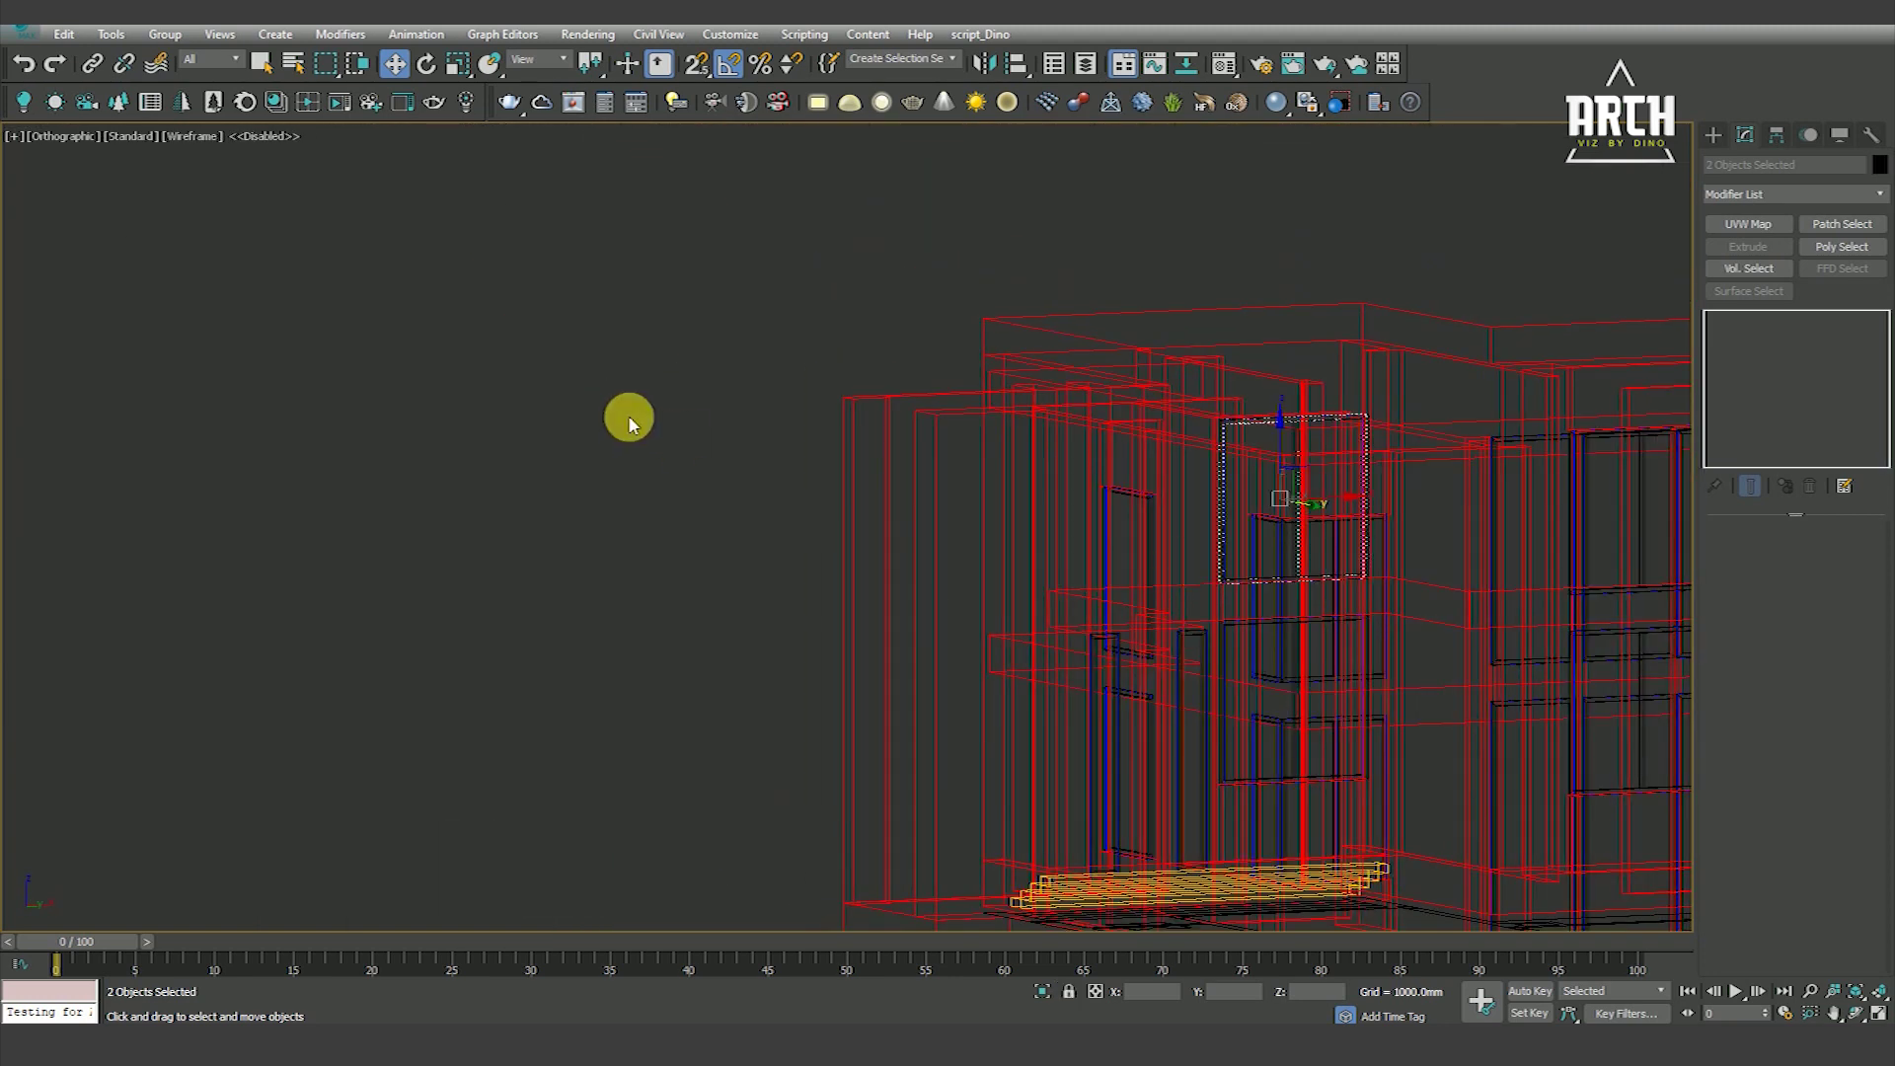
pyautogui.press('F3')
pyautogui.scroll(5, 1228, 431)
pyautogui.scroll(-5, 1214, 664)
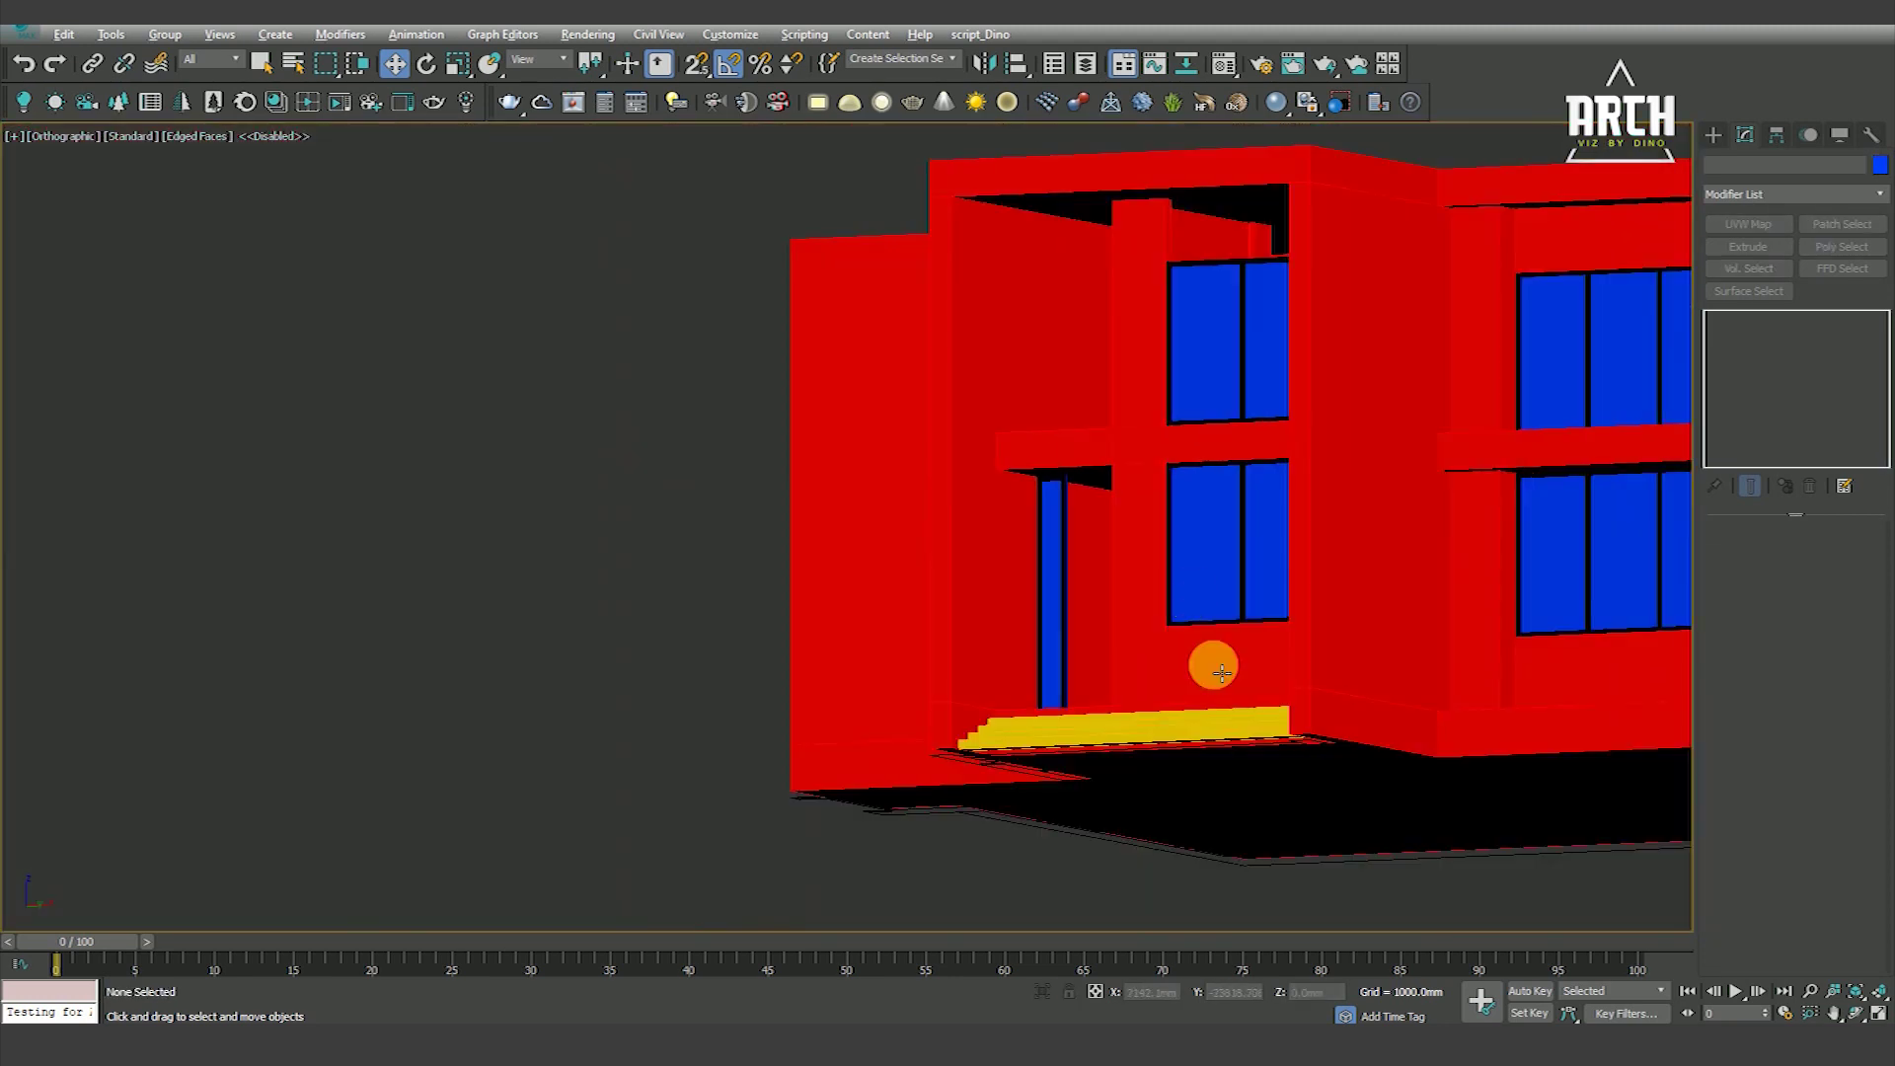
pyautogui.scroll(2, 1077, 599)
pyautogui.click(1077, 599)
# In Top view, copy the upper window lintel and snap it down onto the entrance wall
pyautogui.moveTo(1046, 617); pyautogui.dragTo(1037, 779, button='middle')
pyautogui.click(1392, 325)
pyautogui.press('t')
pyautogui.press('F3')
pyautogui.scroll(-4, 1283, 423)
pyautogui.keyDown('shift'); pyautogui.moveTo(1235, 404); pyautogui.dragTo(959, 642); pyautogui.keyUp('shift')
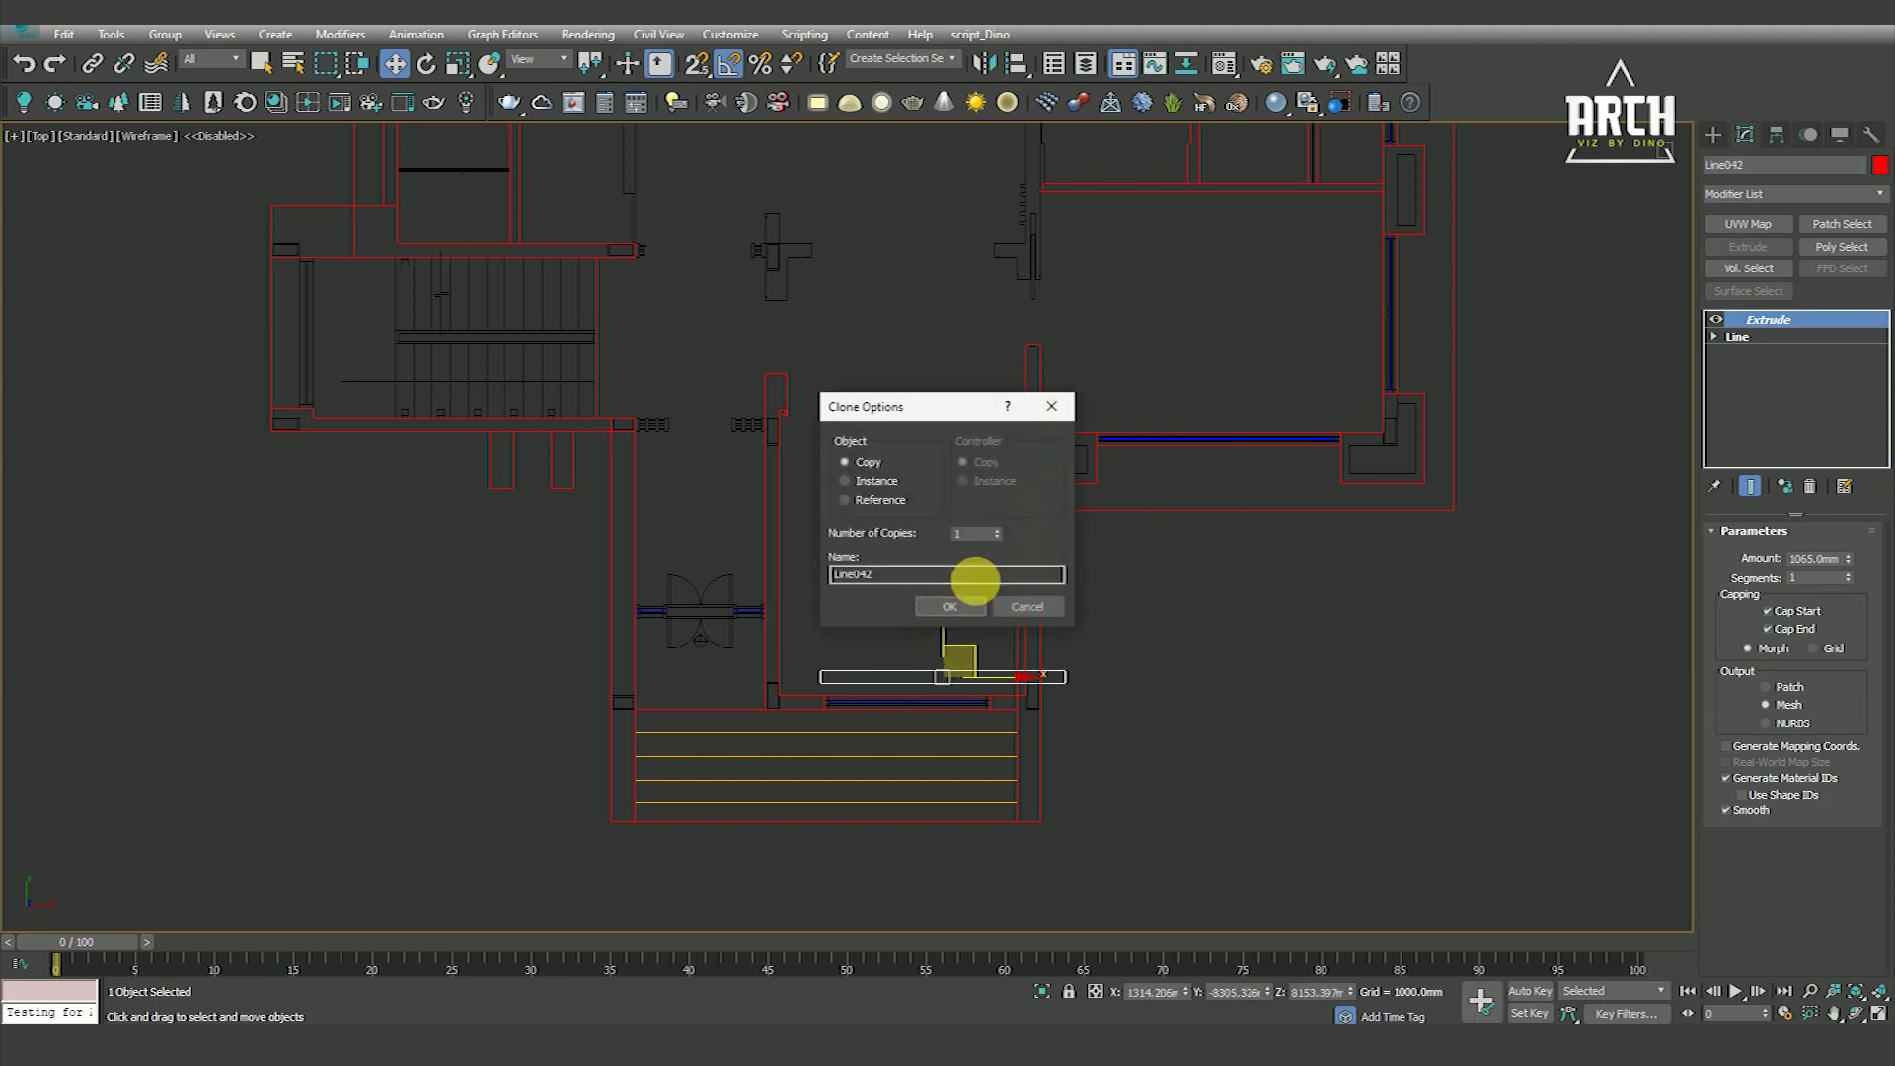
pyautogui.press('Return')
pyautogui.scroll(5, 864, 738)
pyautogui.press('s')
pyautogui.moveTo(954, 582); pyautogui.dragTo(973, 691)
# Shorten the copy by snapping its right-end vertices onto the adjoining wall
pyautogui.scroll(2, 973, 691)
pyautogui.scroll(-4, 754, 550)
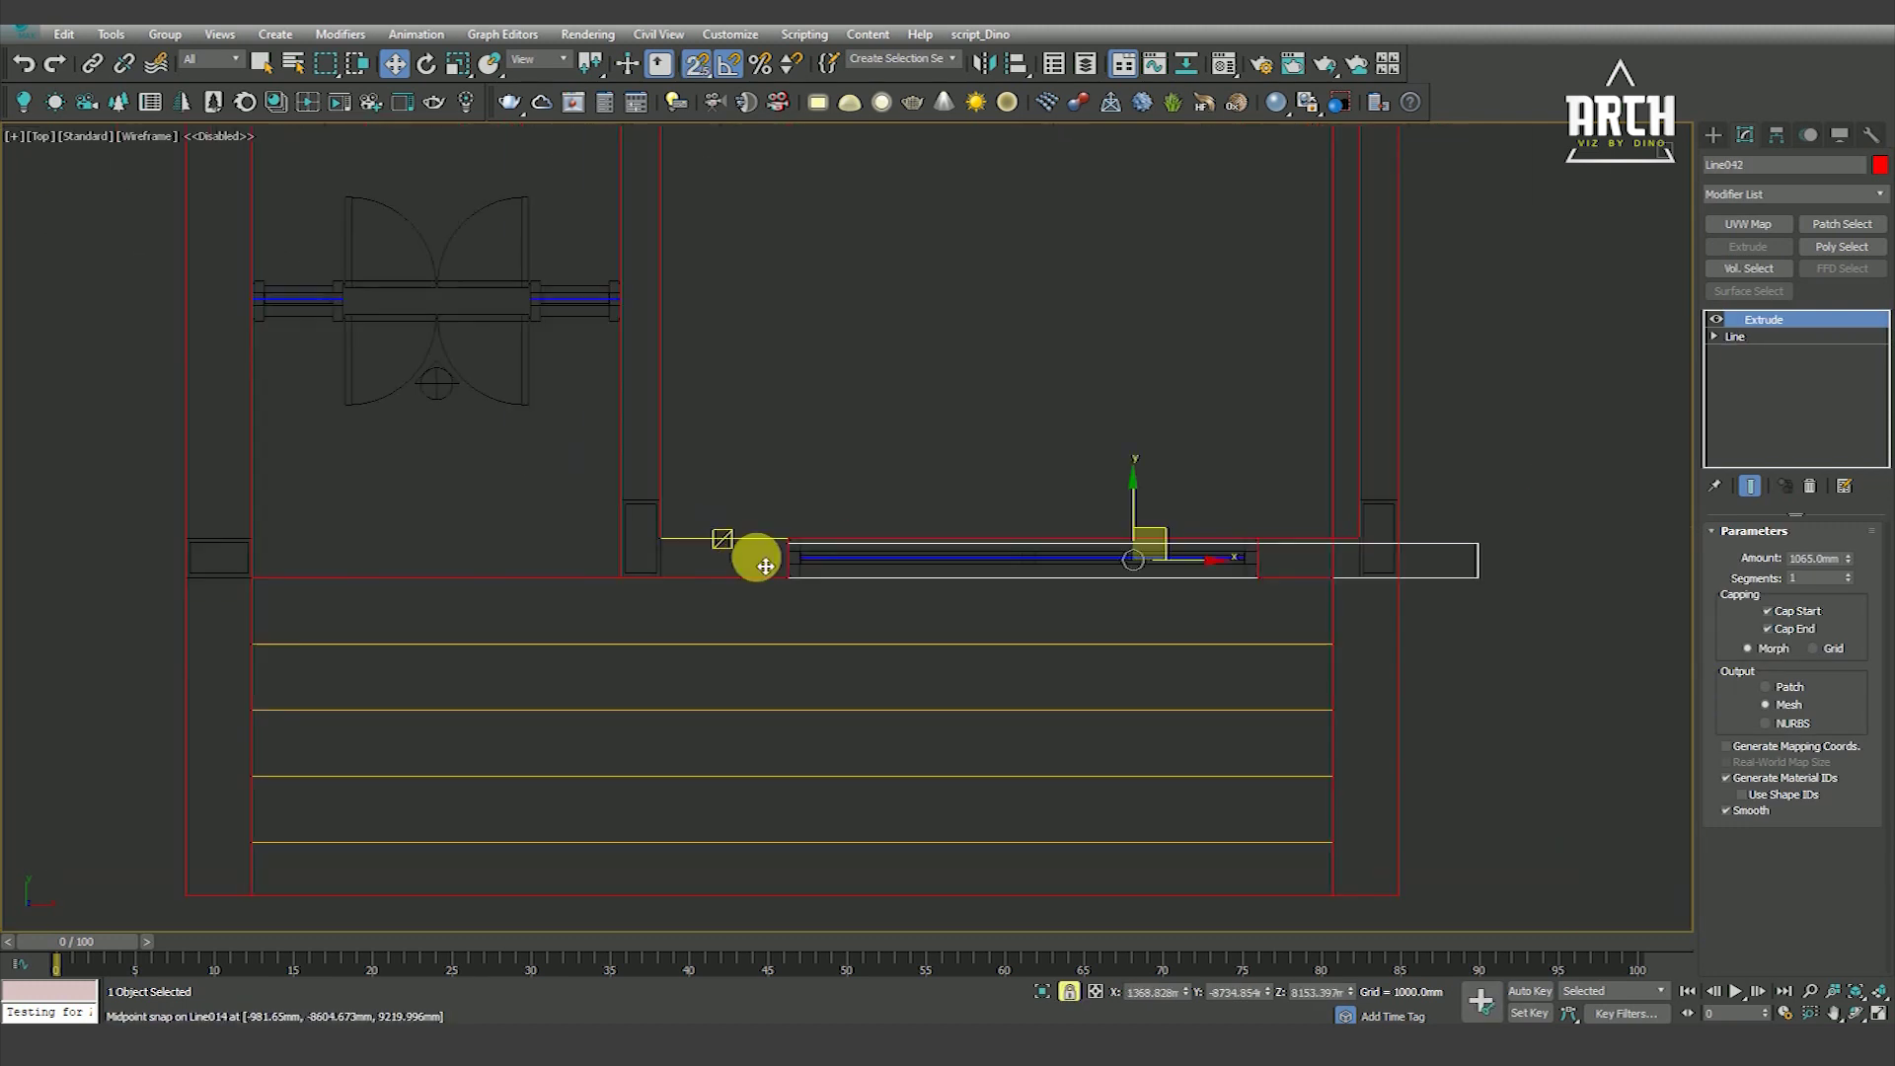
pyautogui.click(1714, 337)
pyautogui.scroll(-2, 1283, 562)
pyautogui.moveTo(1317, 187); pyautogui.dragTo(1380, 805)
pyautogui.scroll(2, 1431, 592)
pyautogui.moveTo(1446, 552); pyautogui.dragTo(1160, 577)
pyautogui.click(864, 548)
pyautogui.scroll(5, 1150, 521)
pyautogui.moveTo(1178, 513); pyautogui.dragTo(1170, 534)
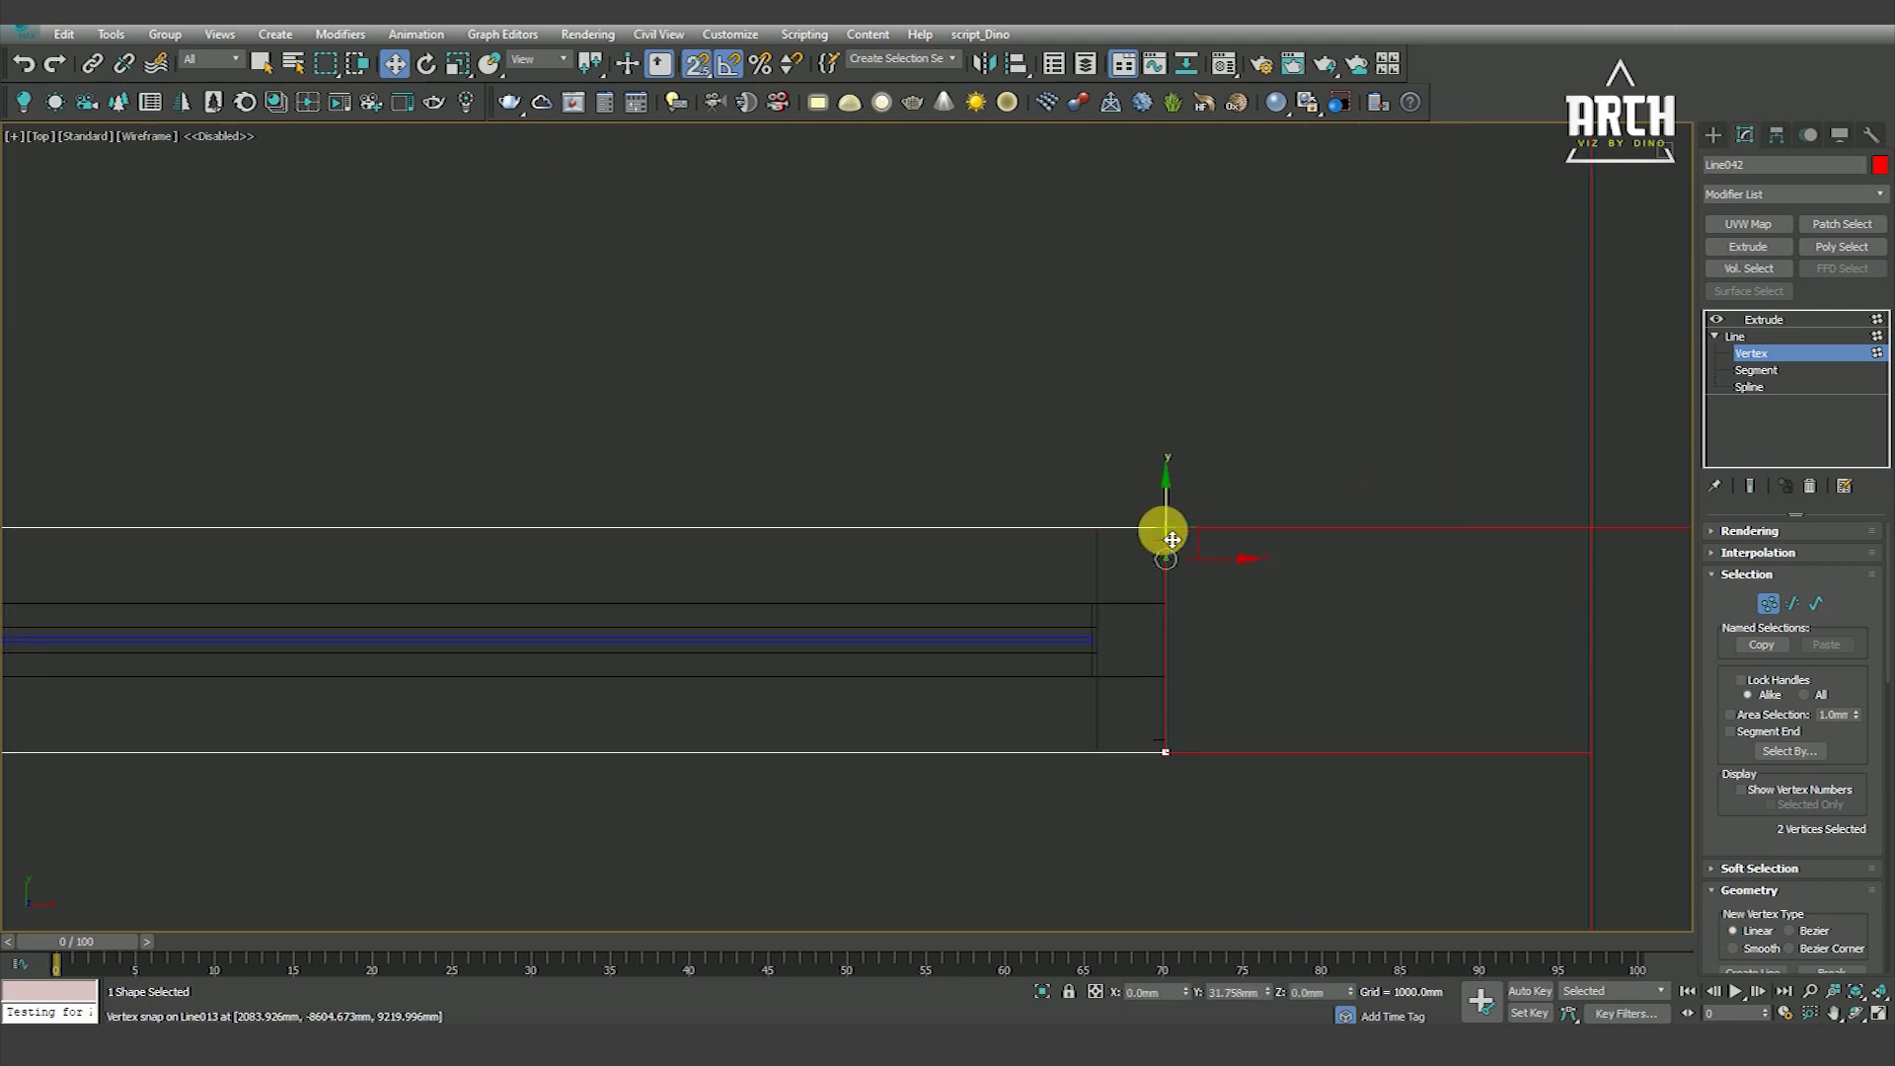
pyautogui.scroll(-5, 1328, 495)
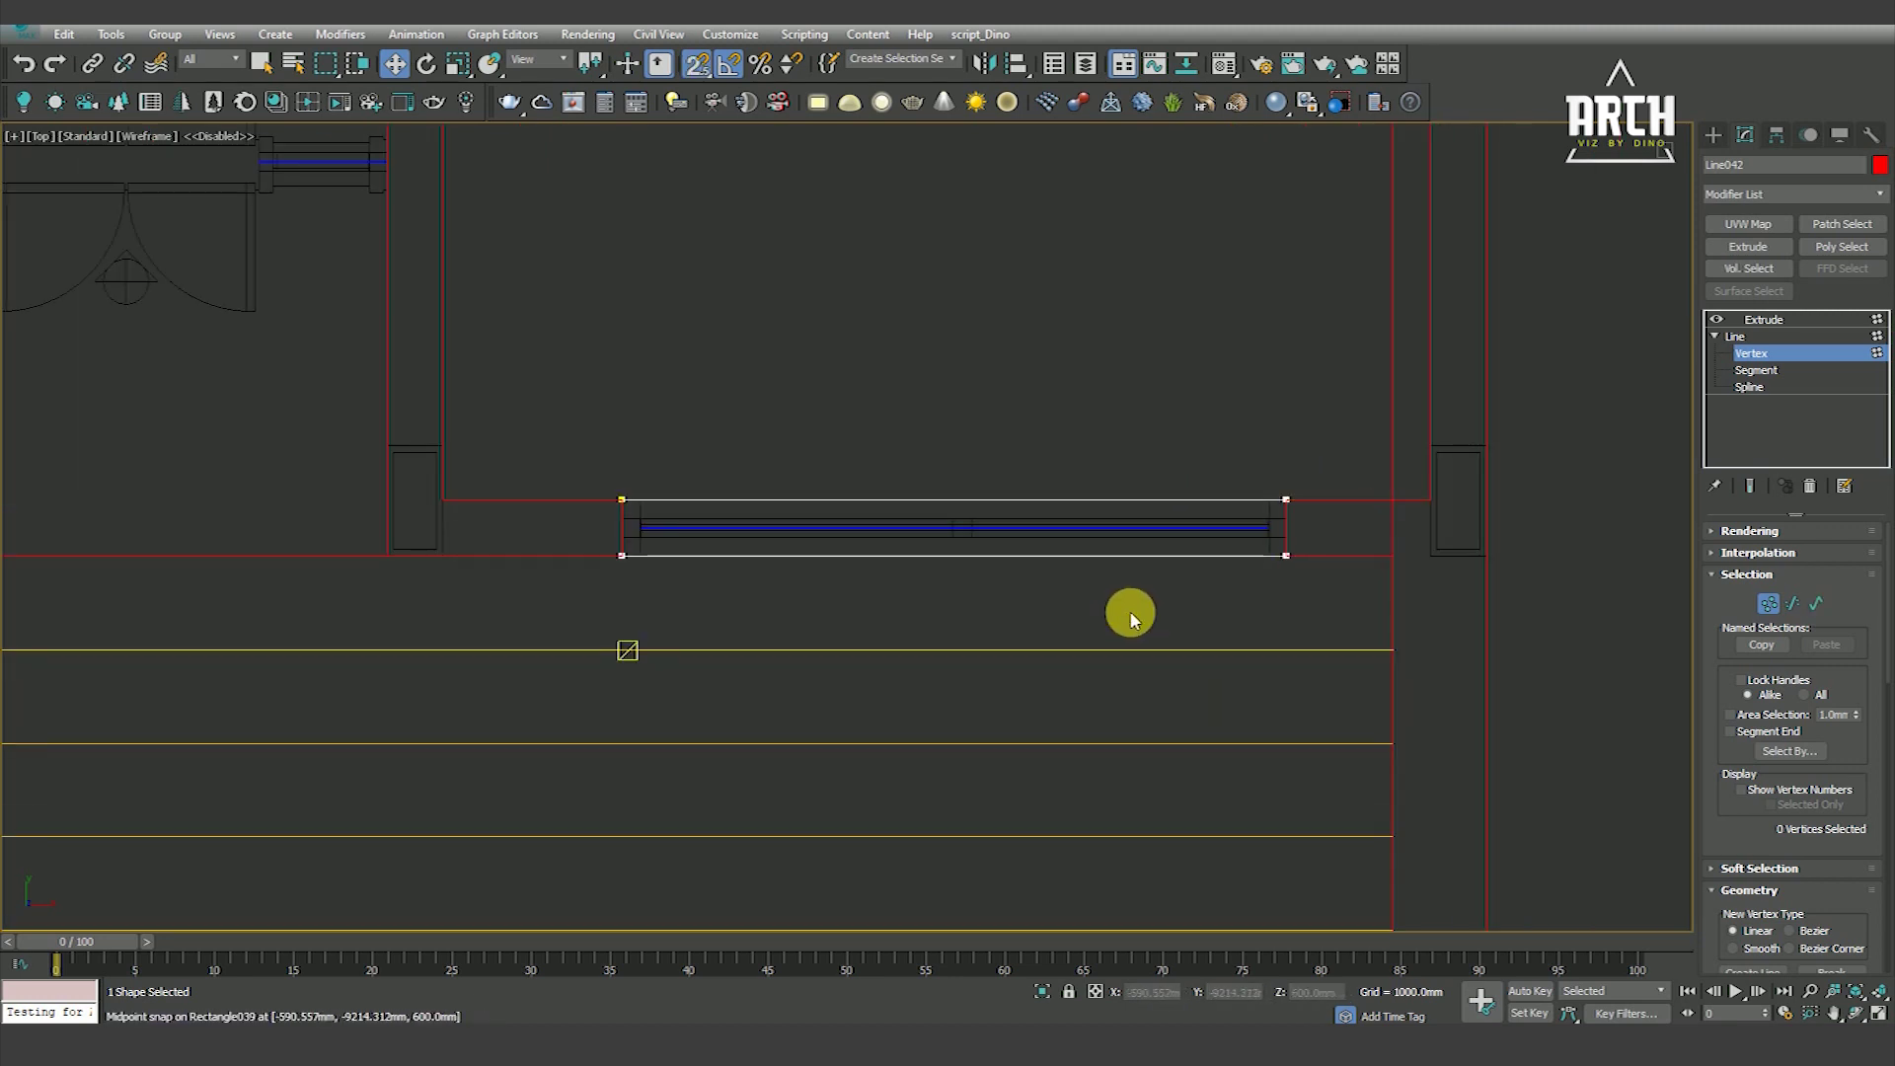
pyautogui.scroll(-5, 1105, 612)
pyautogui.click(1734, 336)
# Make a second single copy of the lintel piece, shifted to the left
pyautogui.scroll(2, 1240, 681)
pyautogui.scroll(1, 1379, 720)
pyautogui.keyDown('shift'); pyautogui.moveTo(1379, 720); pyautogui.dragTo(1120, 718); pyautogui.keyUp('shift')
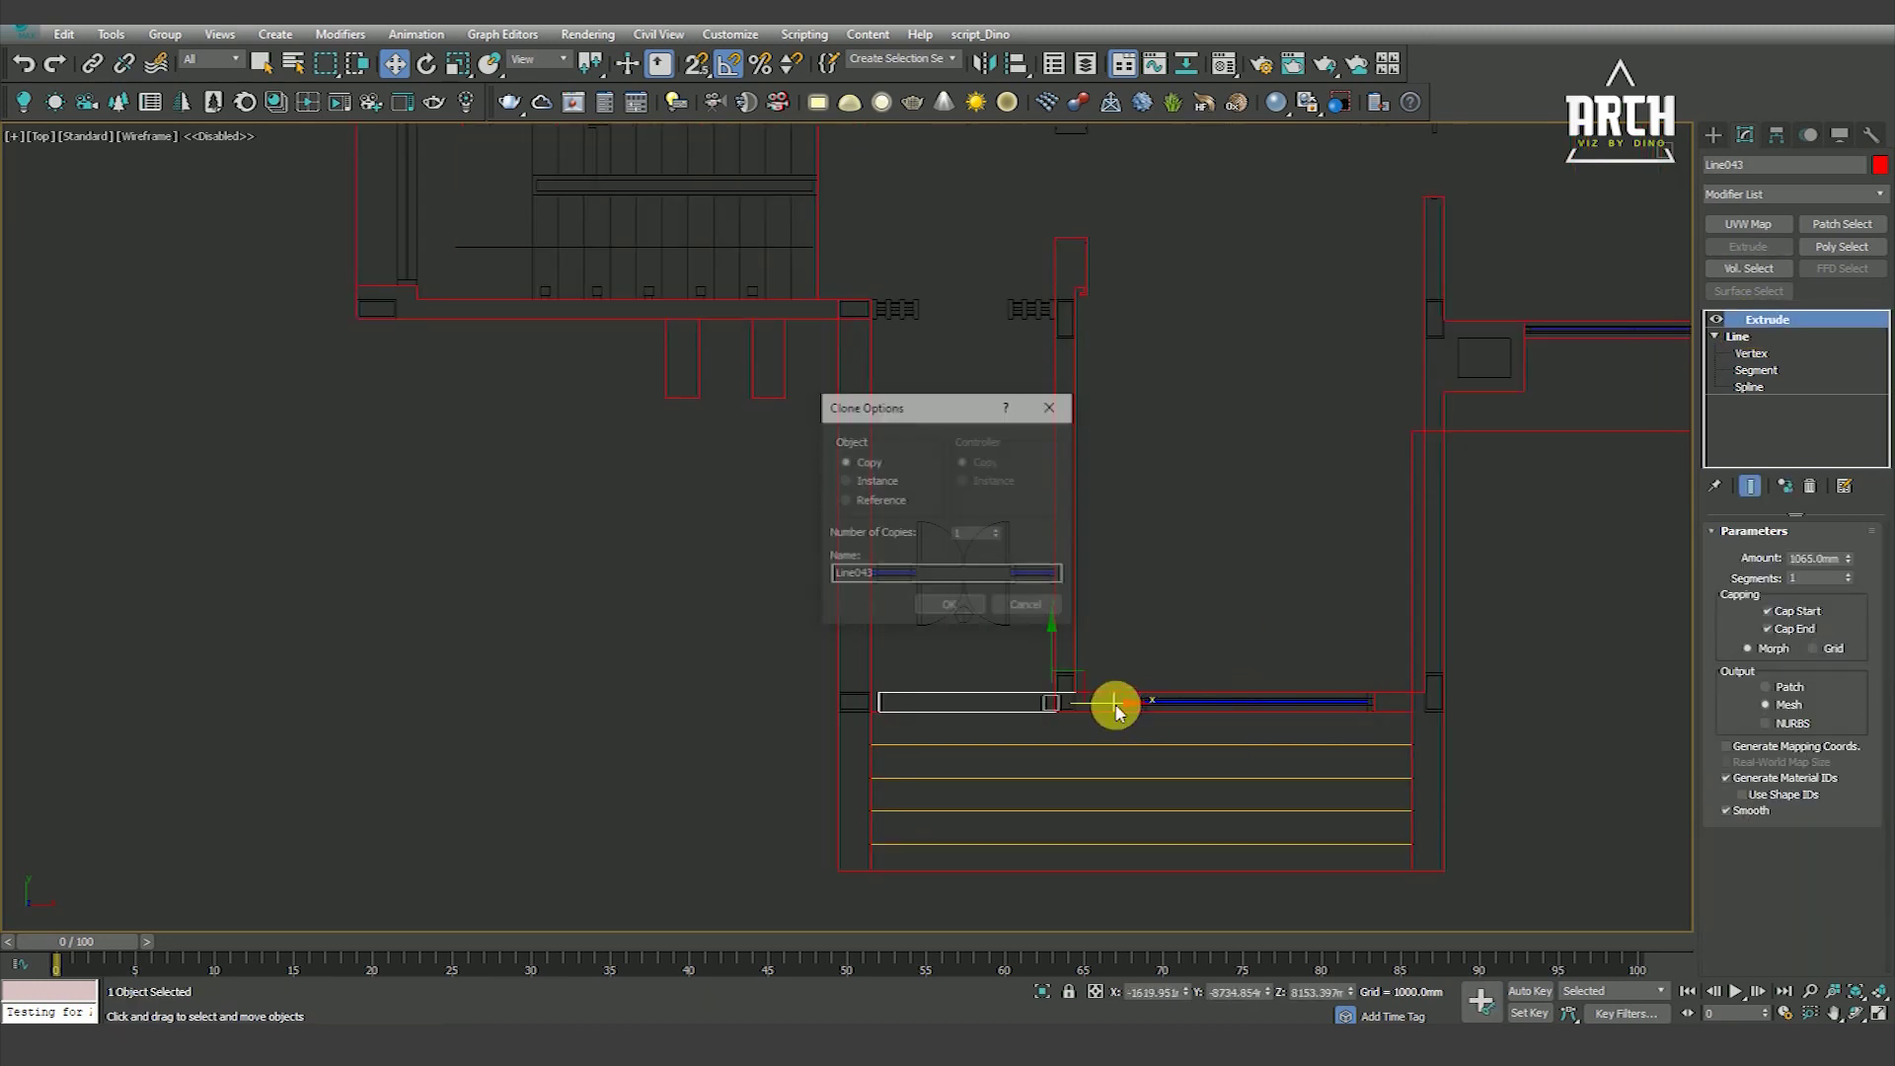
pyautogui.press('Return')
pyautogui.scroll(2, 1160, 750)
pyautogui.scroll(3, 1134, 698)
pyautogui.press('s')
pyautogui.scroll(-4, 991, 678)
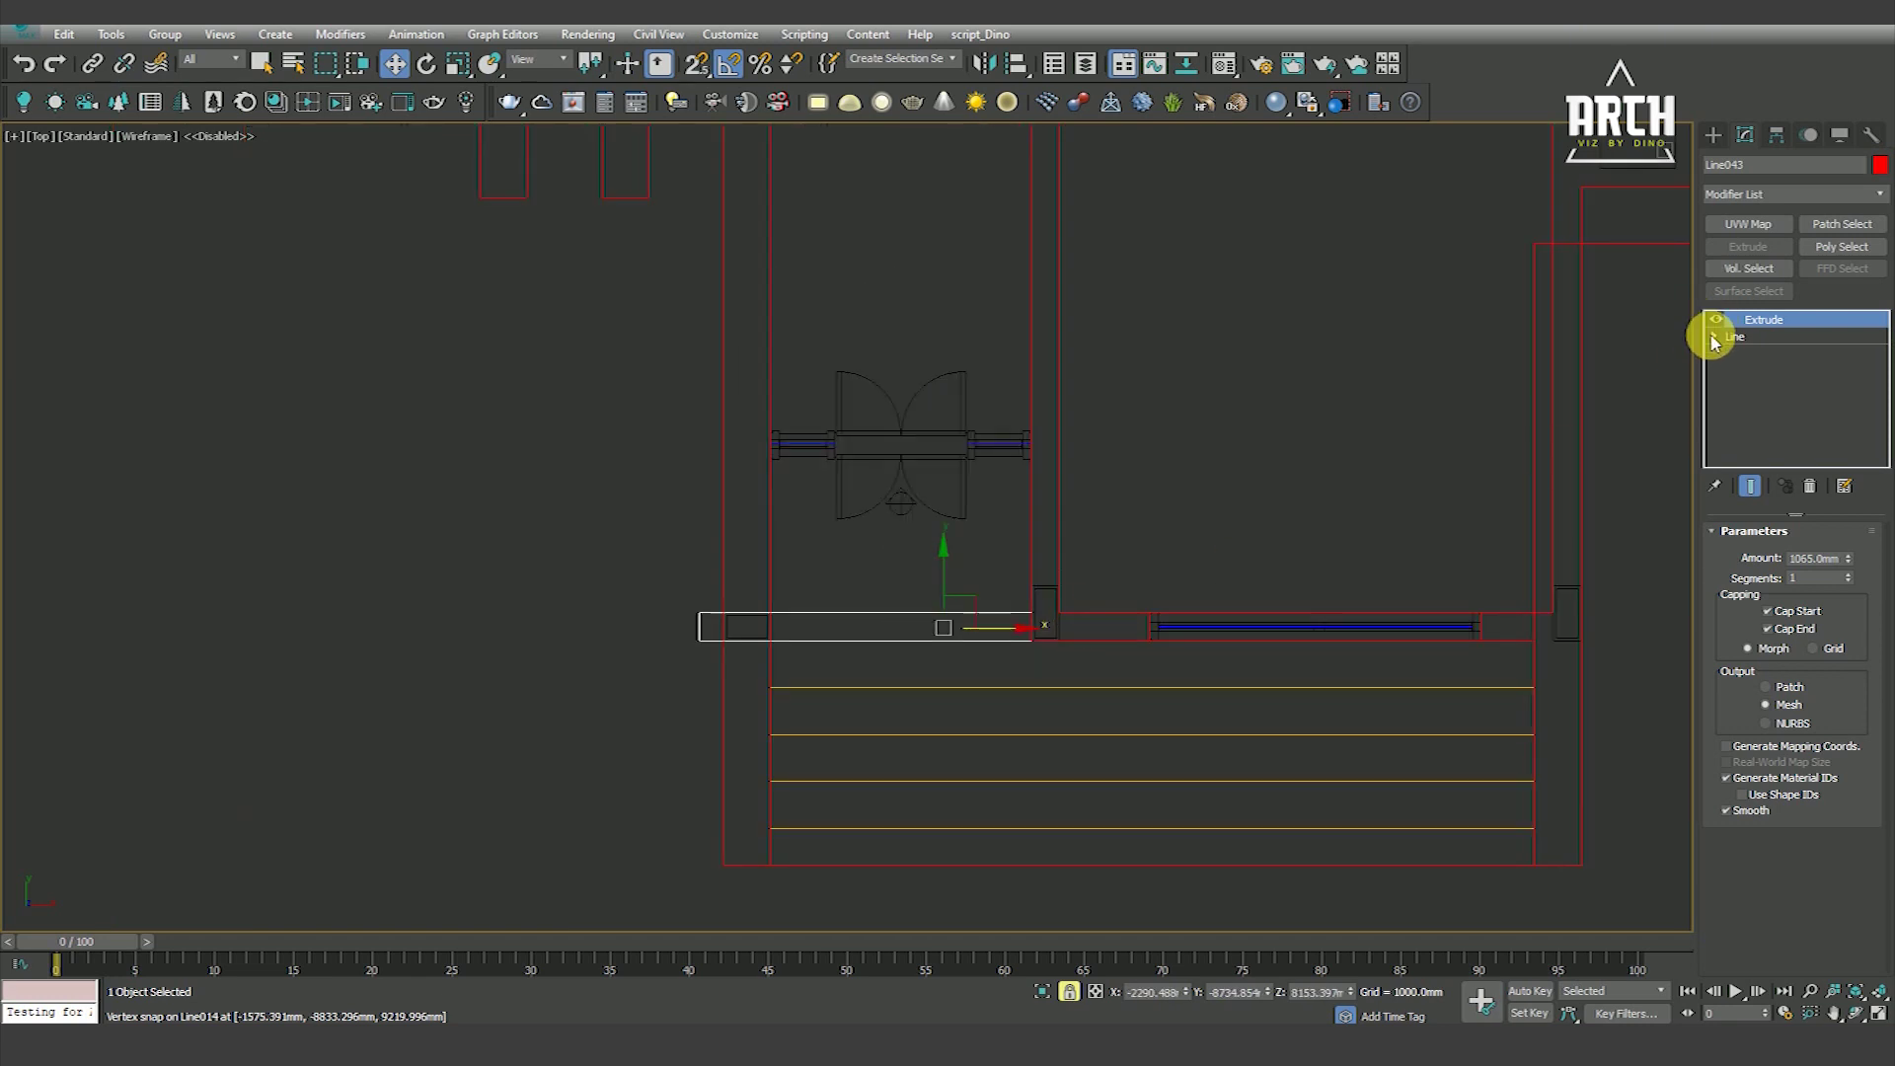
# Snap the second copy's left-end vertices onto the wall and view the result shaded in 3D
pyautogui.click(1714, 337)
pyautogui.click(1751, 352)
pyautogui.moveTo(654, 577); pyautogui.dragTo(711, 536, button='middle')
pyautogui.moveTo(827, 668); pyautogui.dragTo(827, 670)
pyautogui.scroll(2, 789, 582)
pyautogui.press('s')
pyautogui.moveTo(783, 559); pyautogui.dragTo(833, 590)
pyautogui.scroll(-3, 967, 592)
pyautogui.press('s')
pyautogui.click(1737, 320)
pyautogui.keyDown('alt'); pyautogui.moveTo(1234, 553); pyautogui.dragTo(473, 585, button='middle'); pyautogui.keyUp('alt')
pyautogui.click(474, 586)
pyautogui.press('F3')
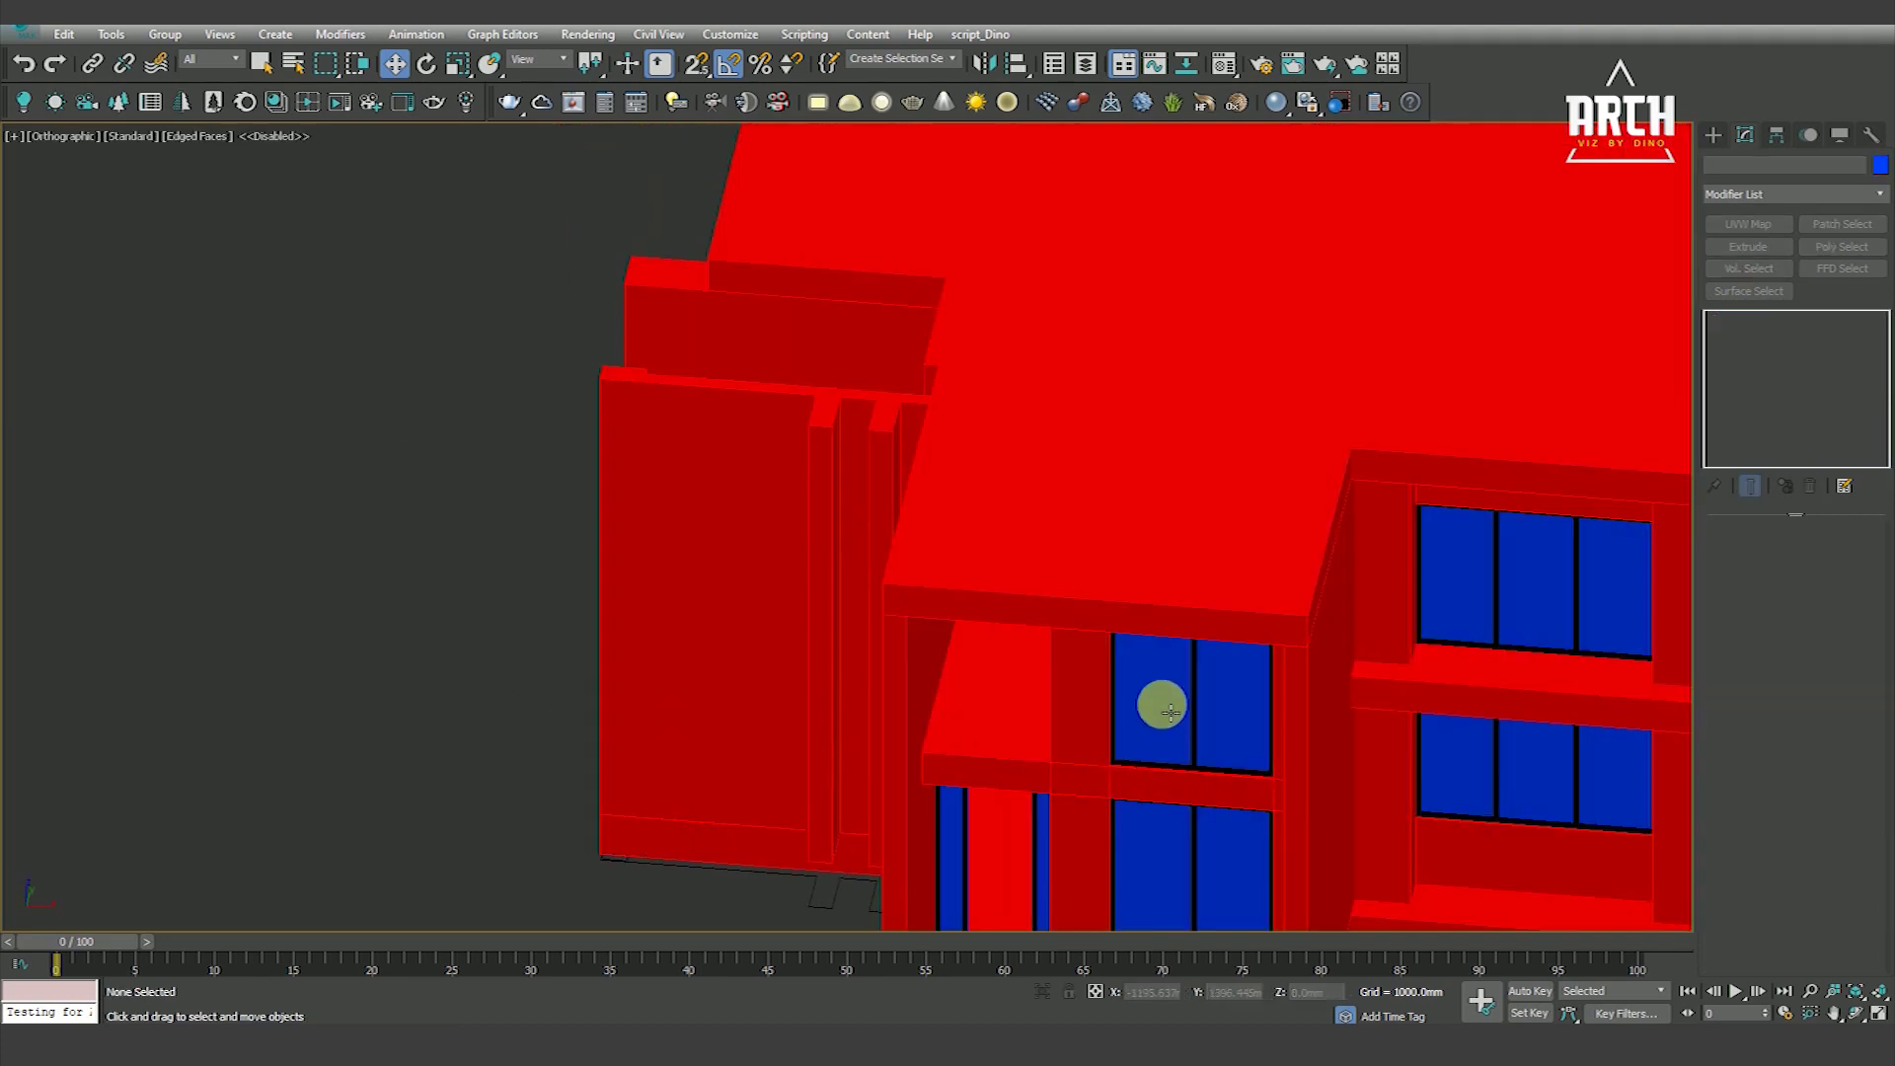
# Copy the window frame and glass once into the left opening beside the entrance, viewed in top wireframe
pyautogui.scroll(2, 1174, 720)
pyautogui.click(1202, 730)
pyautogui.keyDown('ctrl'); pyautogui.click(1268, 728); pyautogui.keyUp('ctrl')
pyautogui.moveTo(1199, 679)
pyautogui.mouseDown()
pyautogui.moveTo(945, 673)
pyautogui.moveTo(970, 658)
pyautogui.mouseUp()
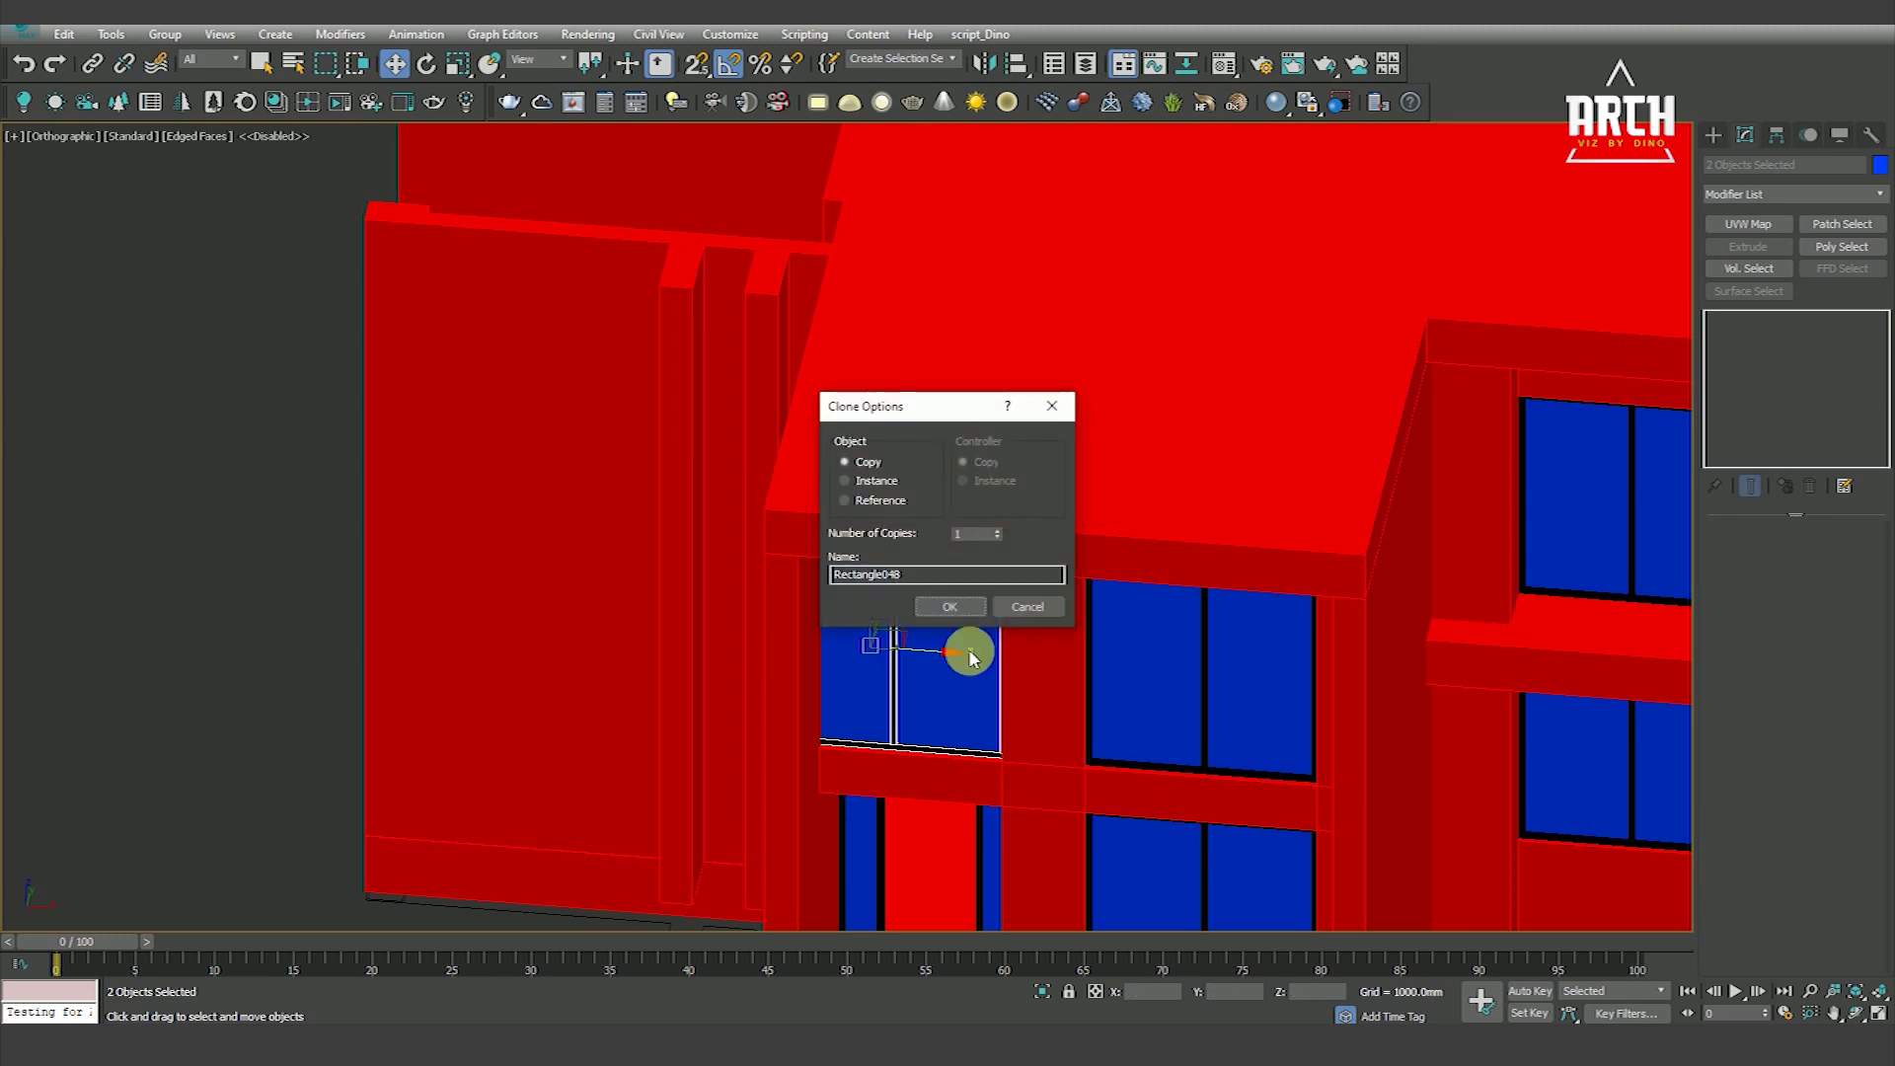
pyautogui.click(942, 604)
pyautogui.press('t')
pyautogui.press('F3')
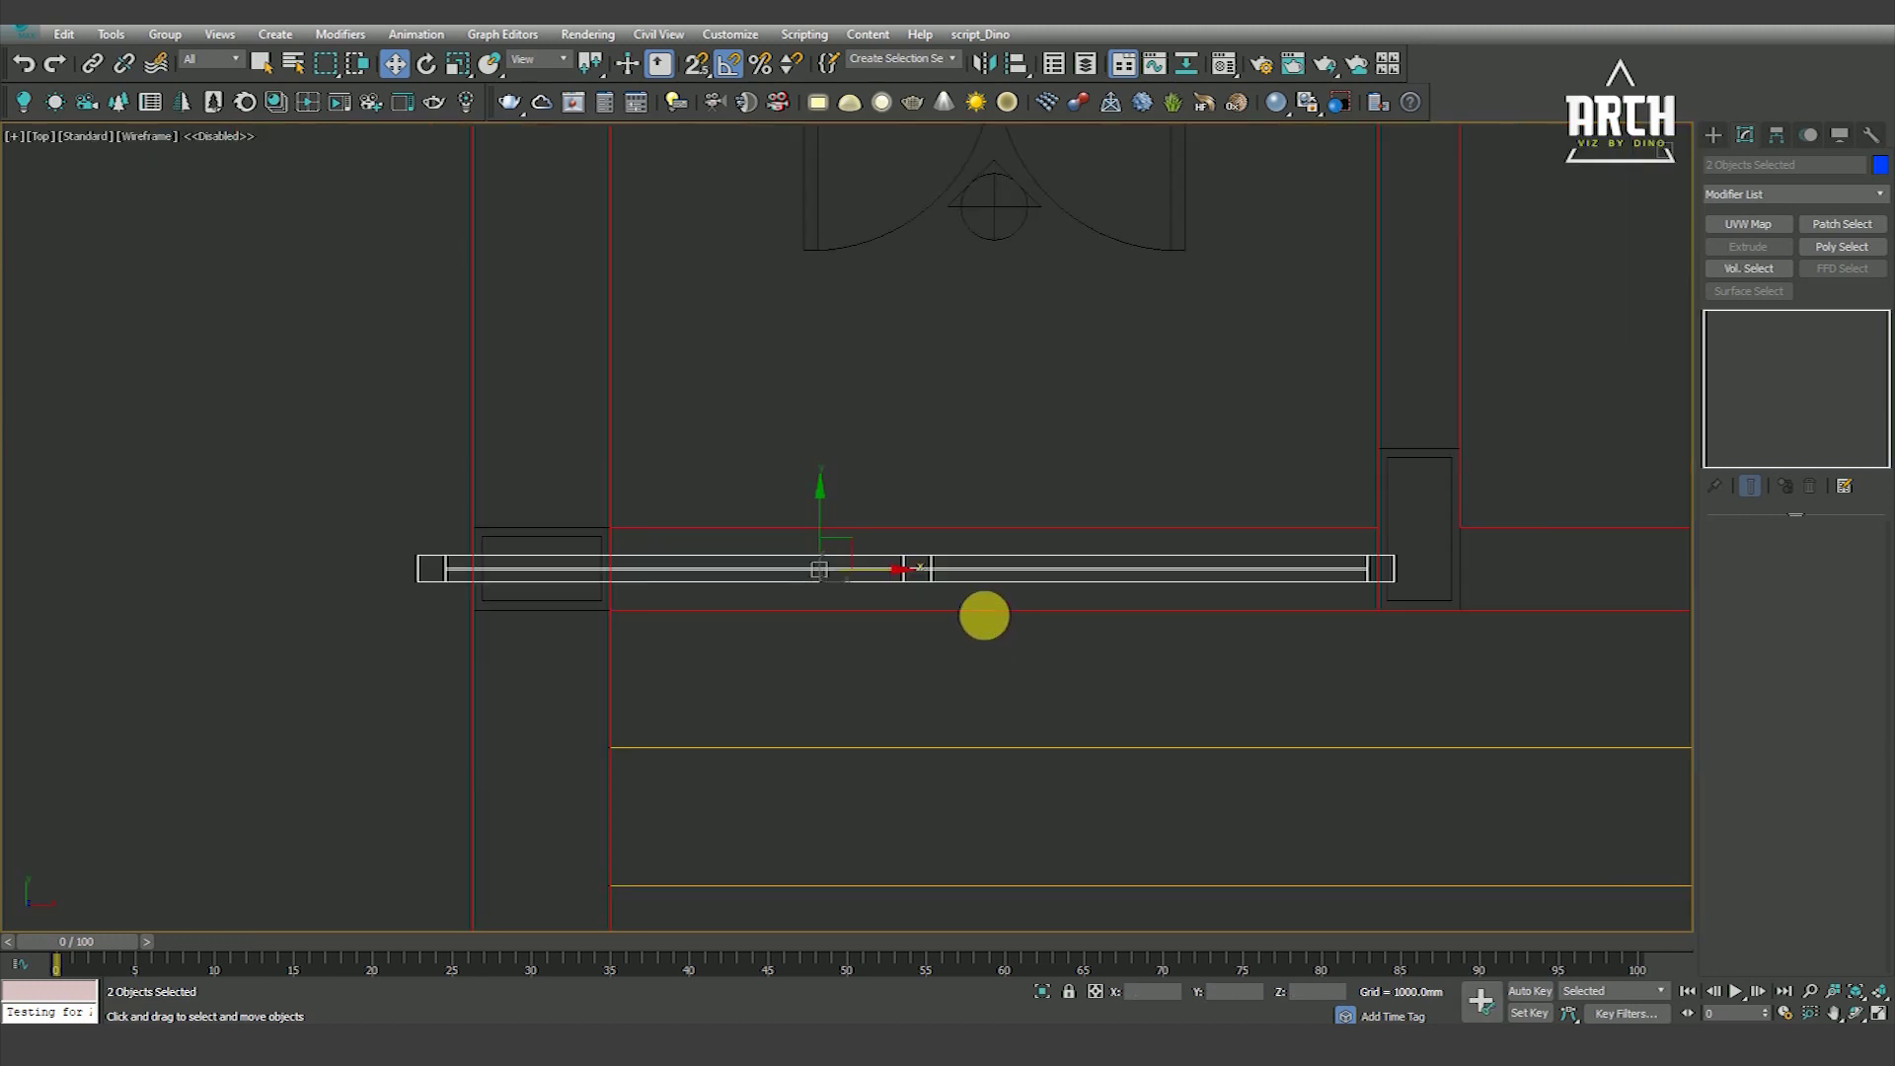
pyautogui.scroll(4, 1367, 617)
pyautogui.press('s')
pyautogui.press('space')
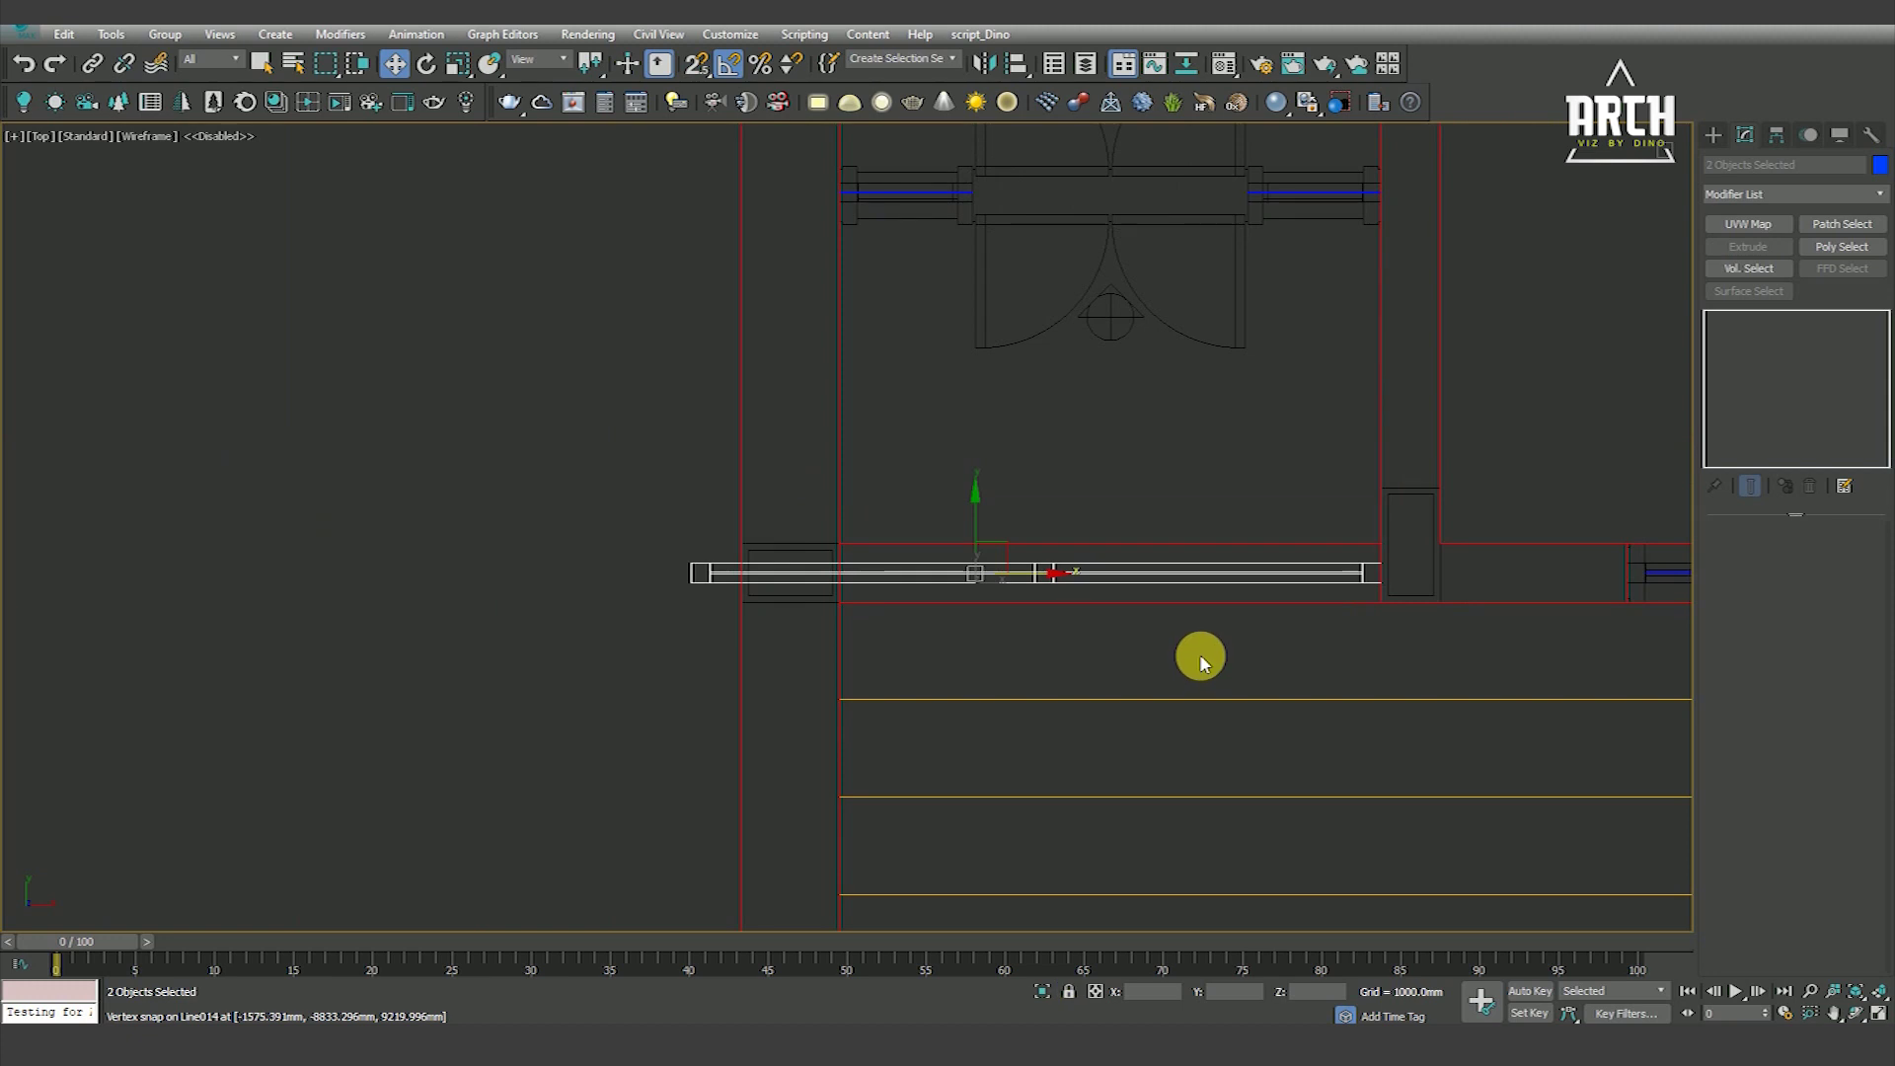
pyautogui.click(1201, 656)
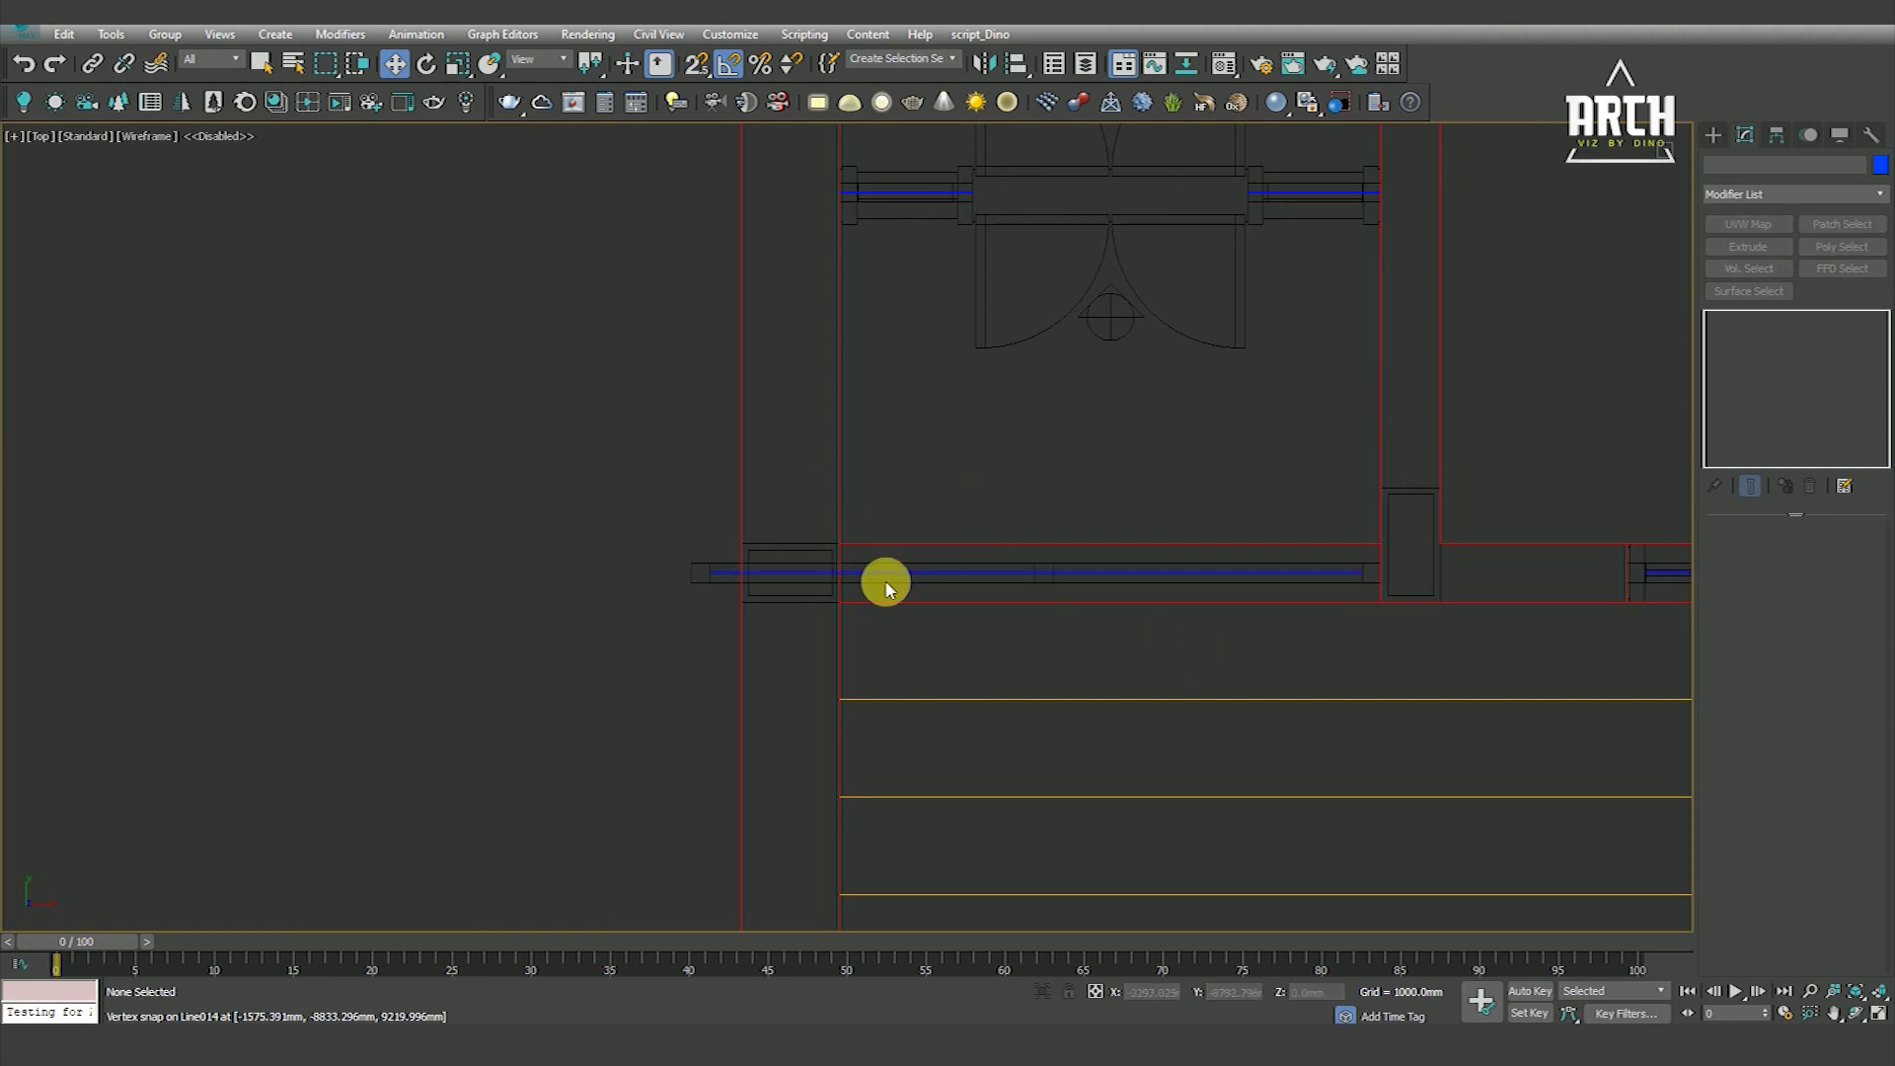
# Snap the copied frame's end vertices to the left opening's corners, stretching the swept frame
pyautogui.click(796, 581)
pyautogui.click(1718, 340)
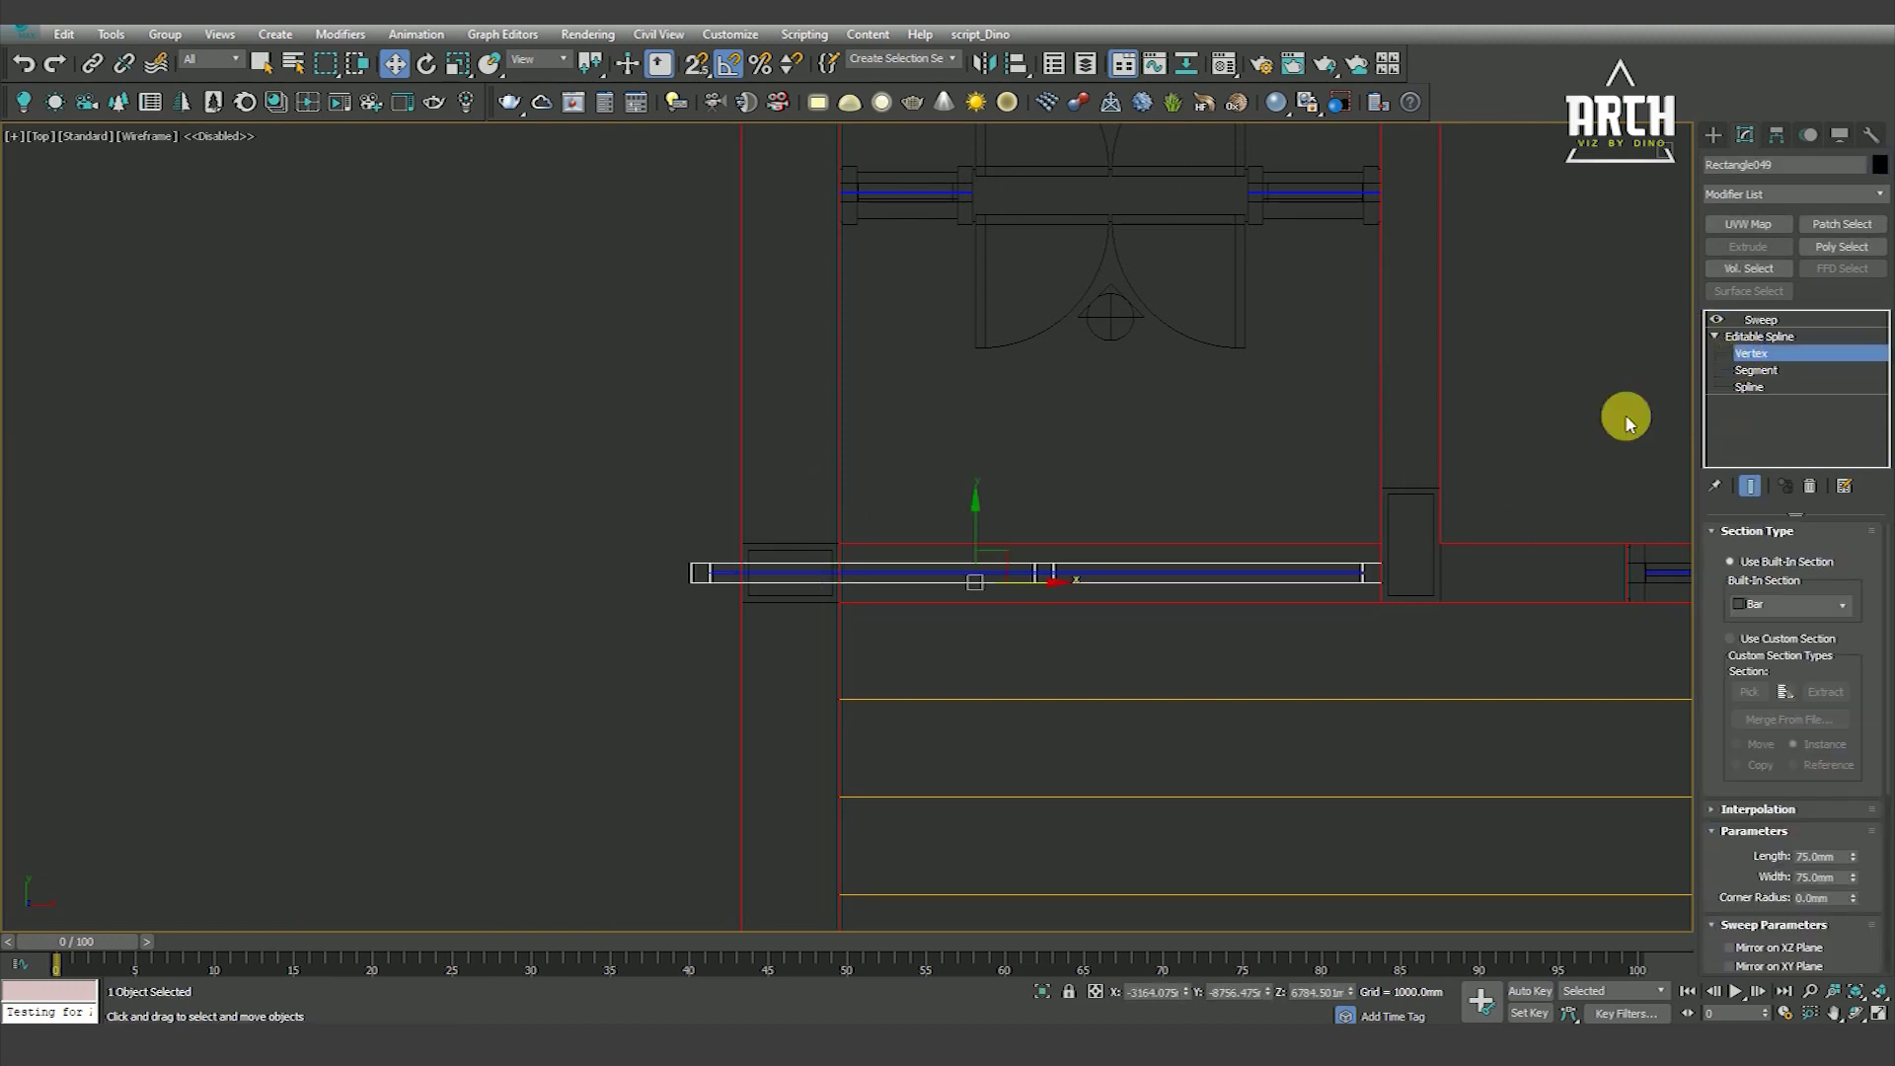
pyautogui.click(1750, 494)
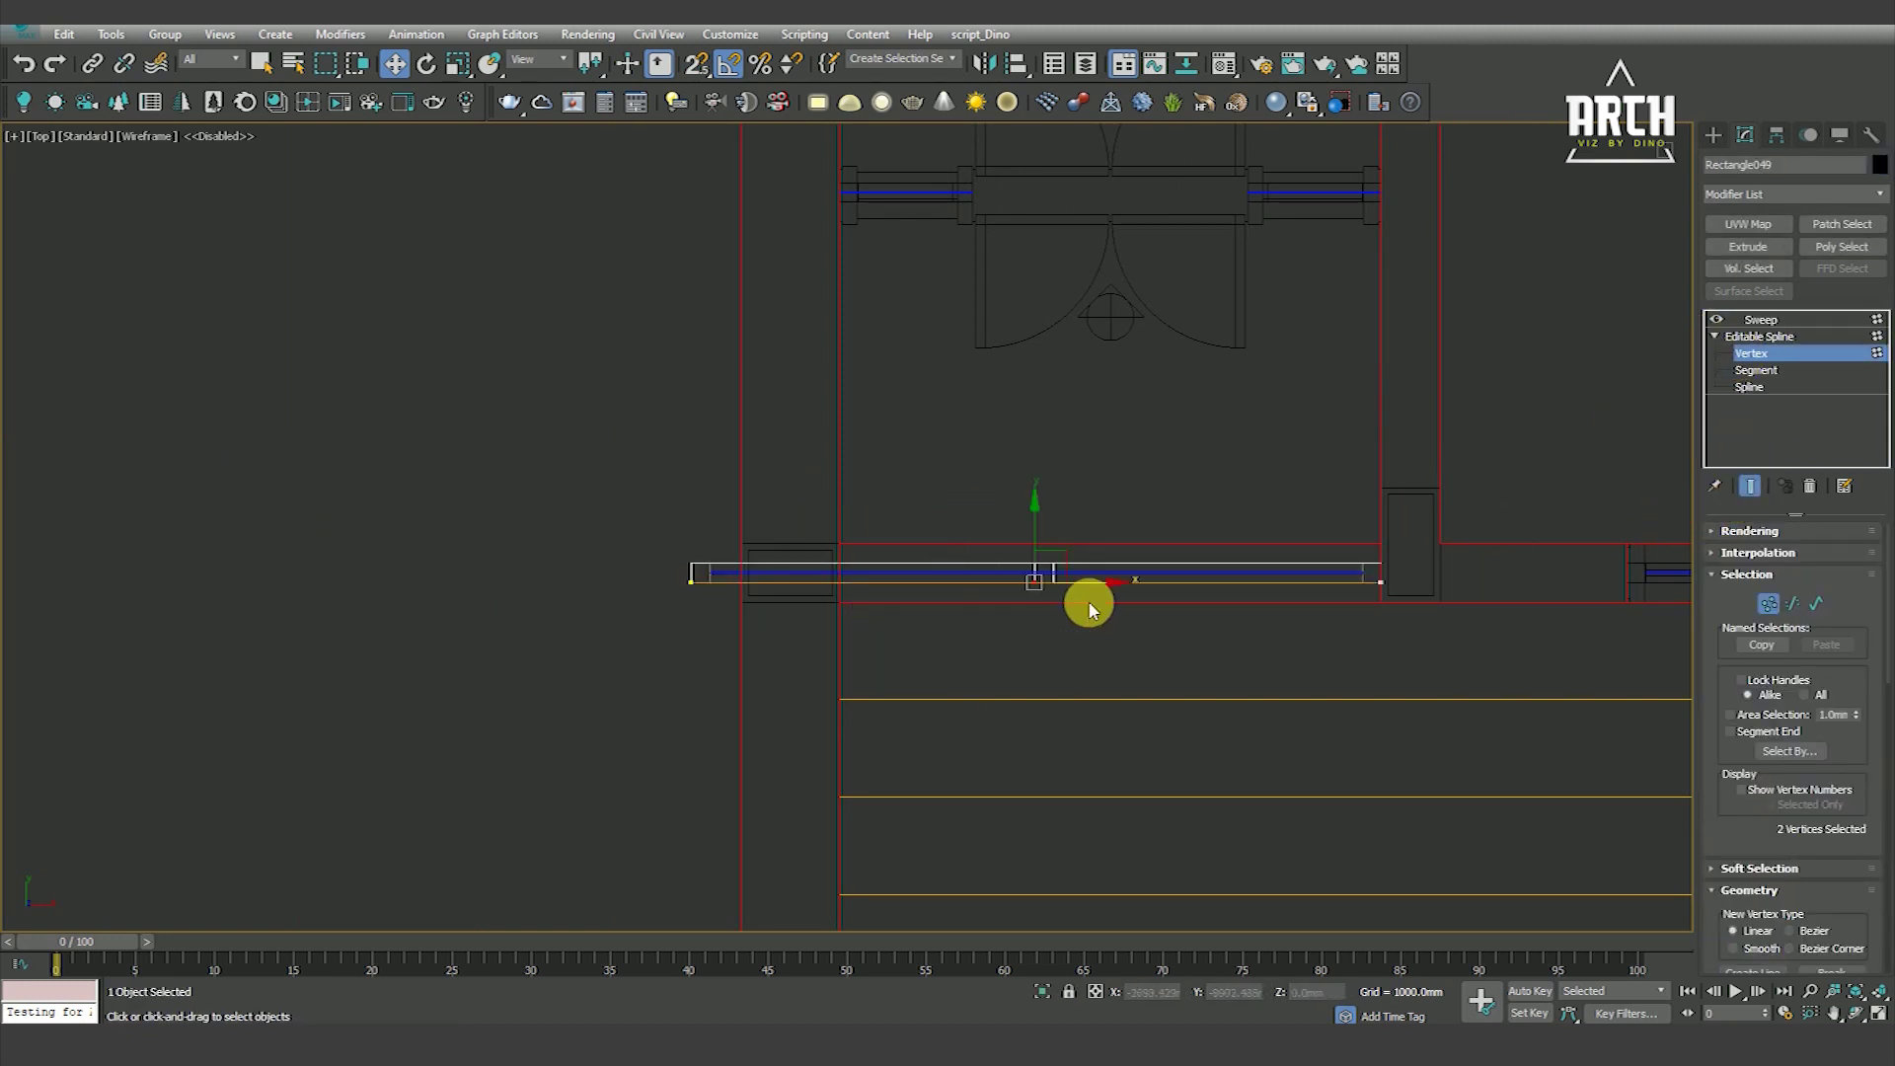
pyautogui.moveTo(1123, 595); pyautogui.dragTo(1161, 600)
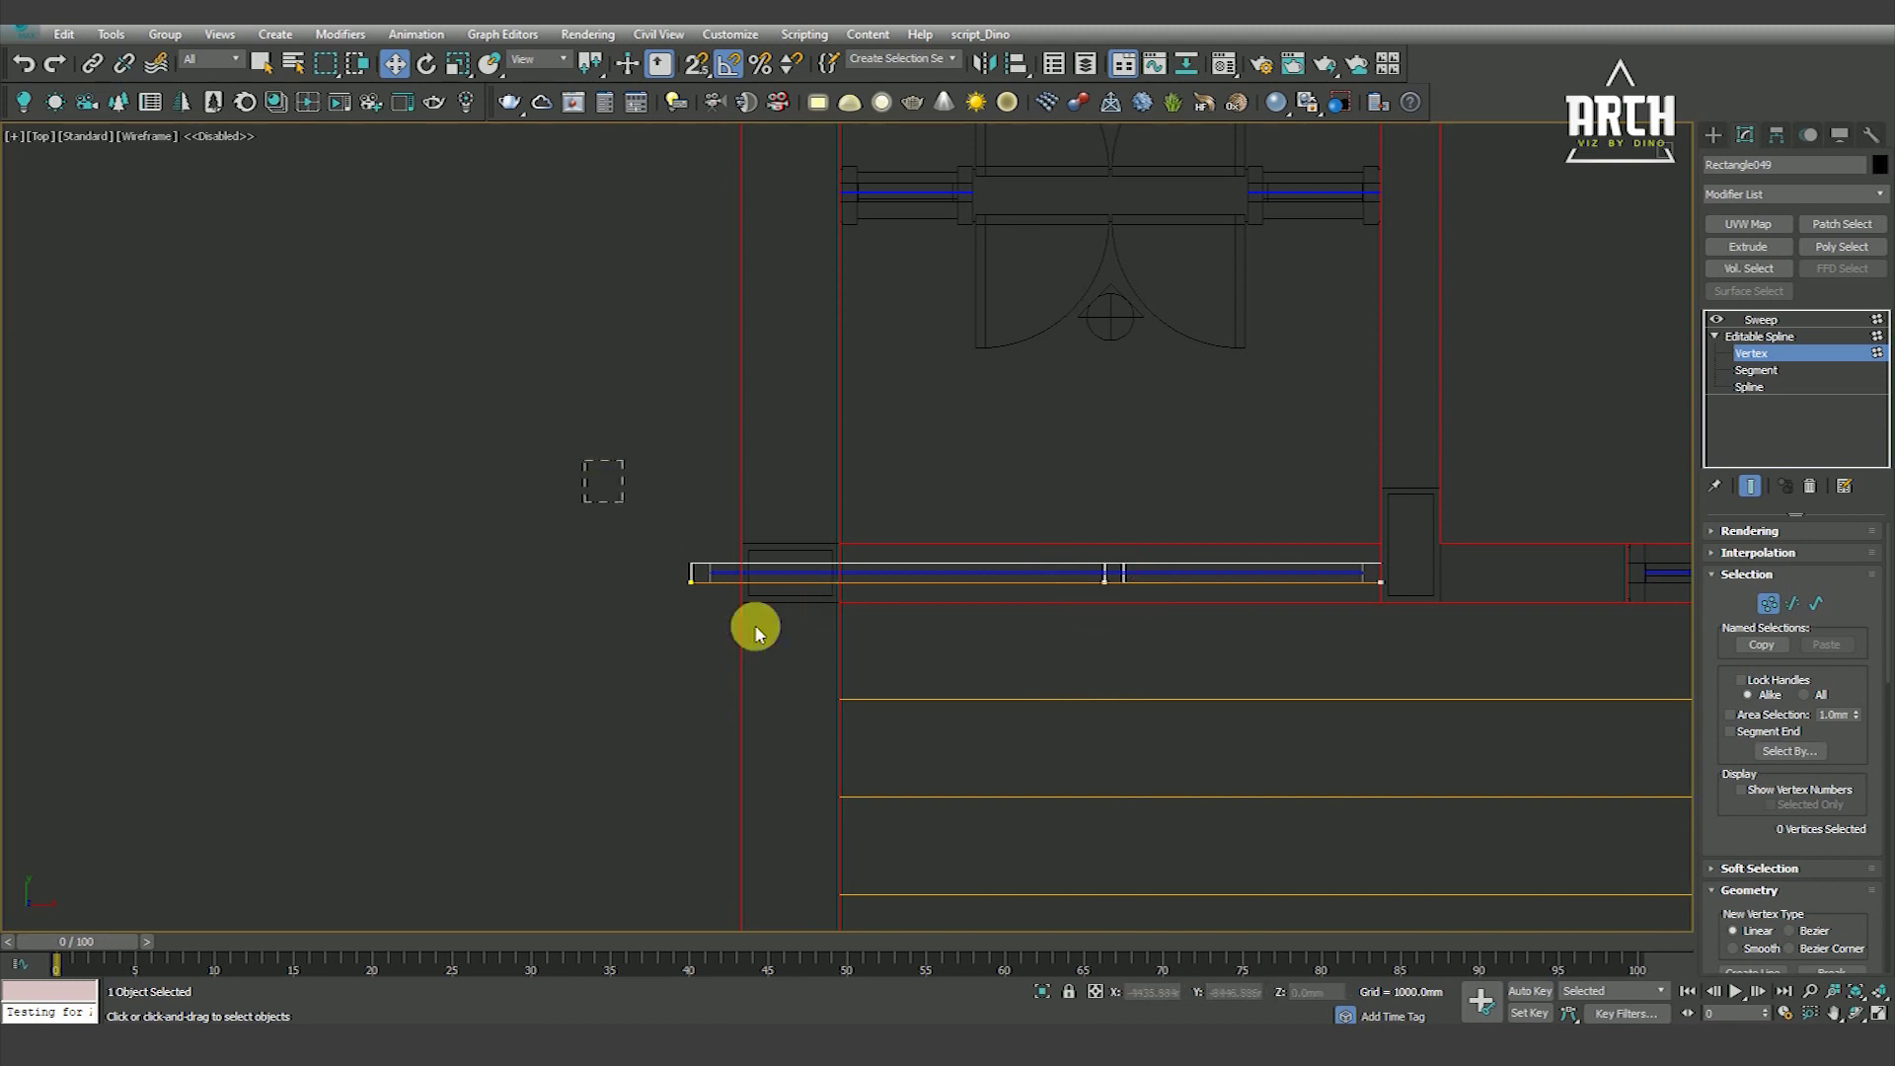
pyautogui.press('s')
pyautogui.scroll(5, 987, 602)
pyautogui.moveTo(985, 577); pyautogui.dragTo(765, 638)
pyautogui.scroll(-1, 987, 613)
pyautogui.scroll(-1, 1054, 588)
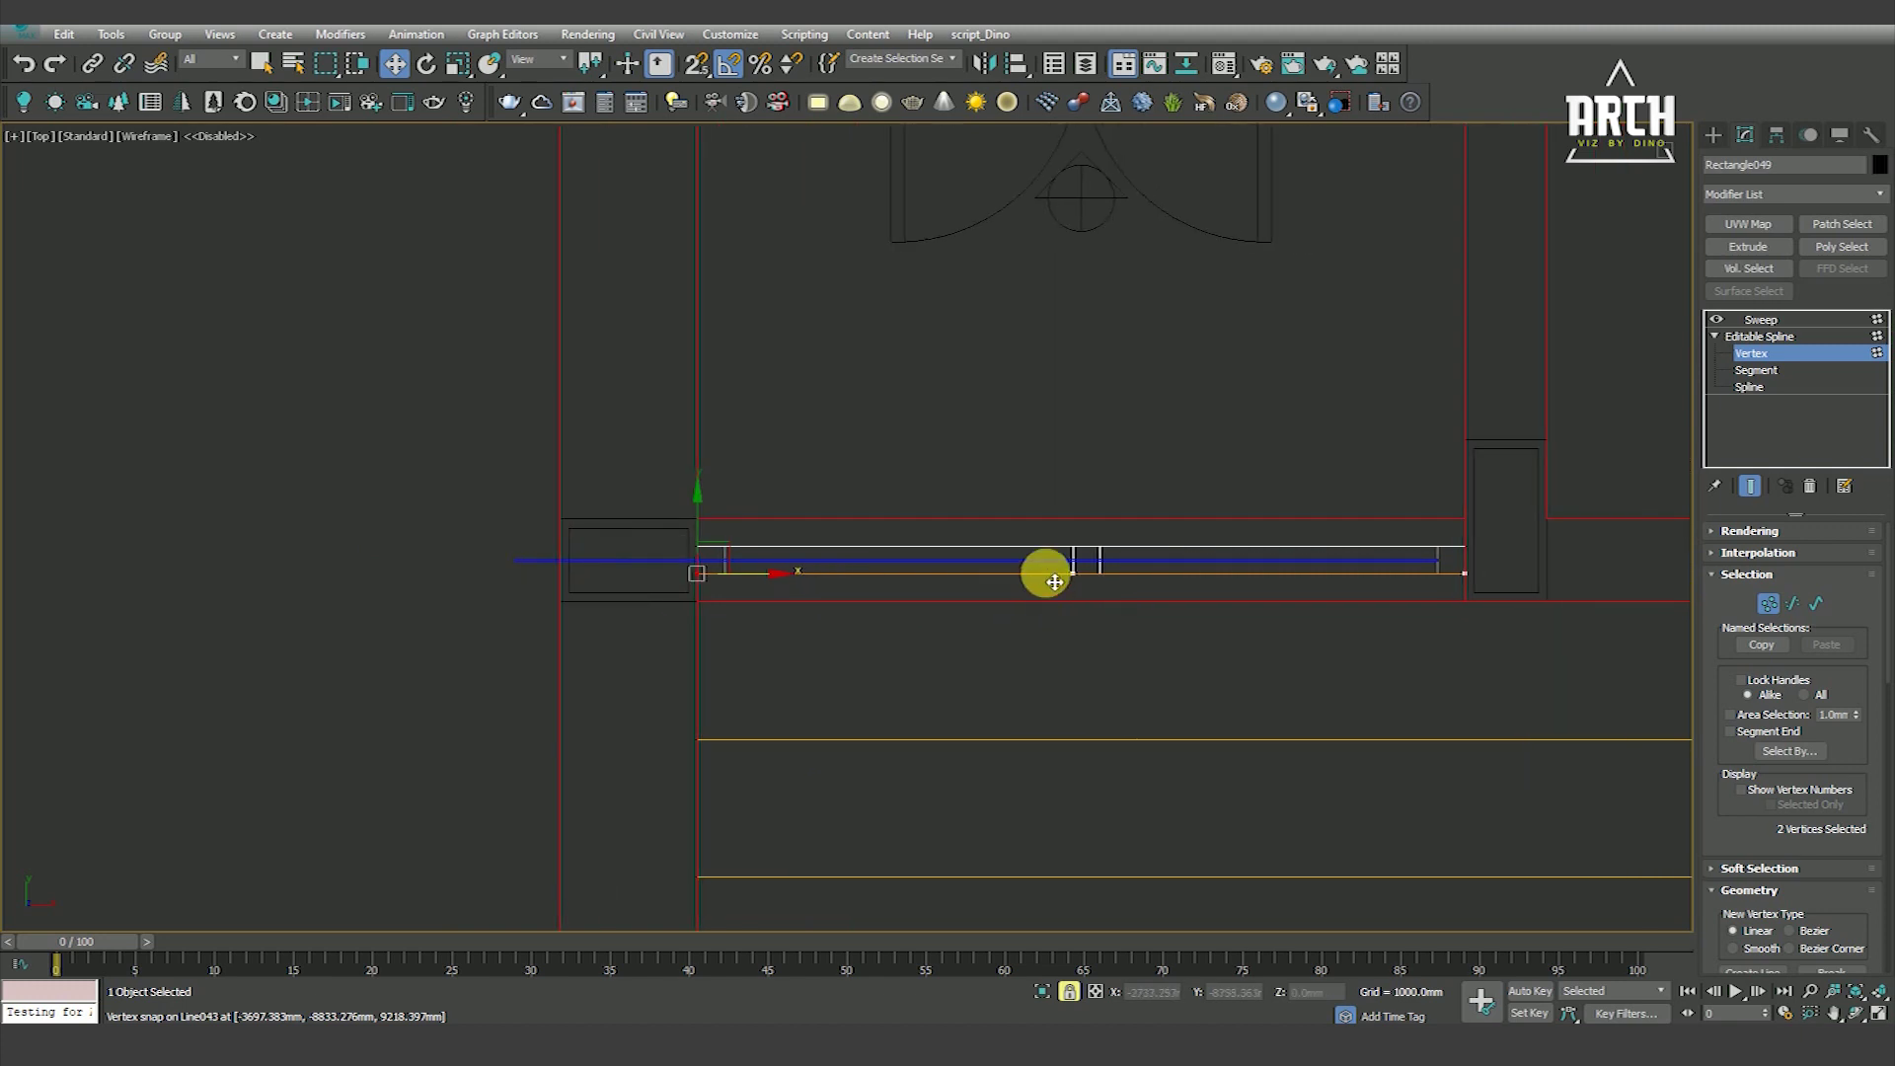
pyautogui.click(1270, 559)
pyautogui.click(1760, 318)
pyautogui.click(1163, 655)
# Snap the copied glass pane's left end to the opening, then check the entrance in shaded 3D
pyautogui.click(654, 569)
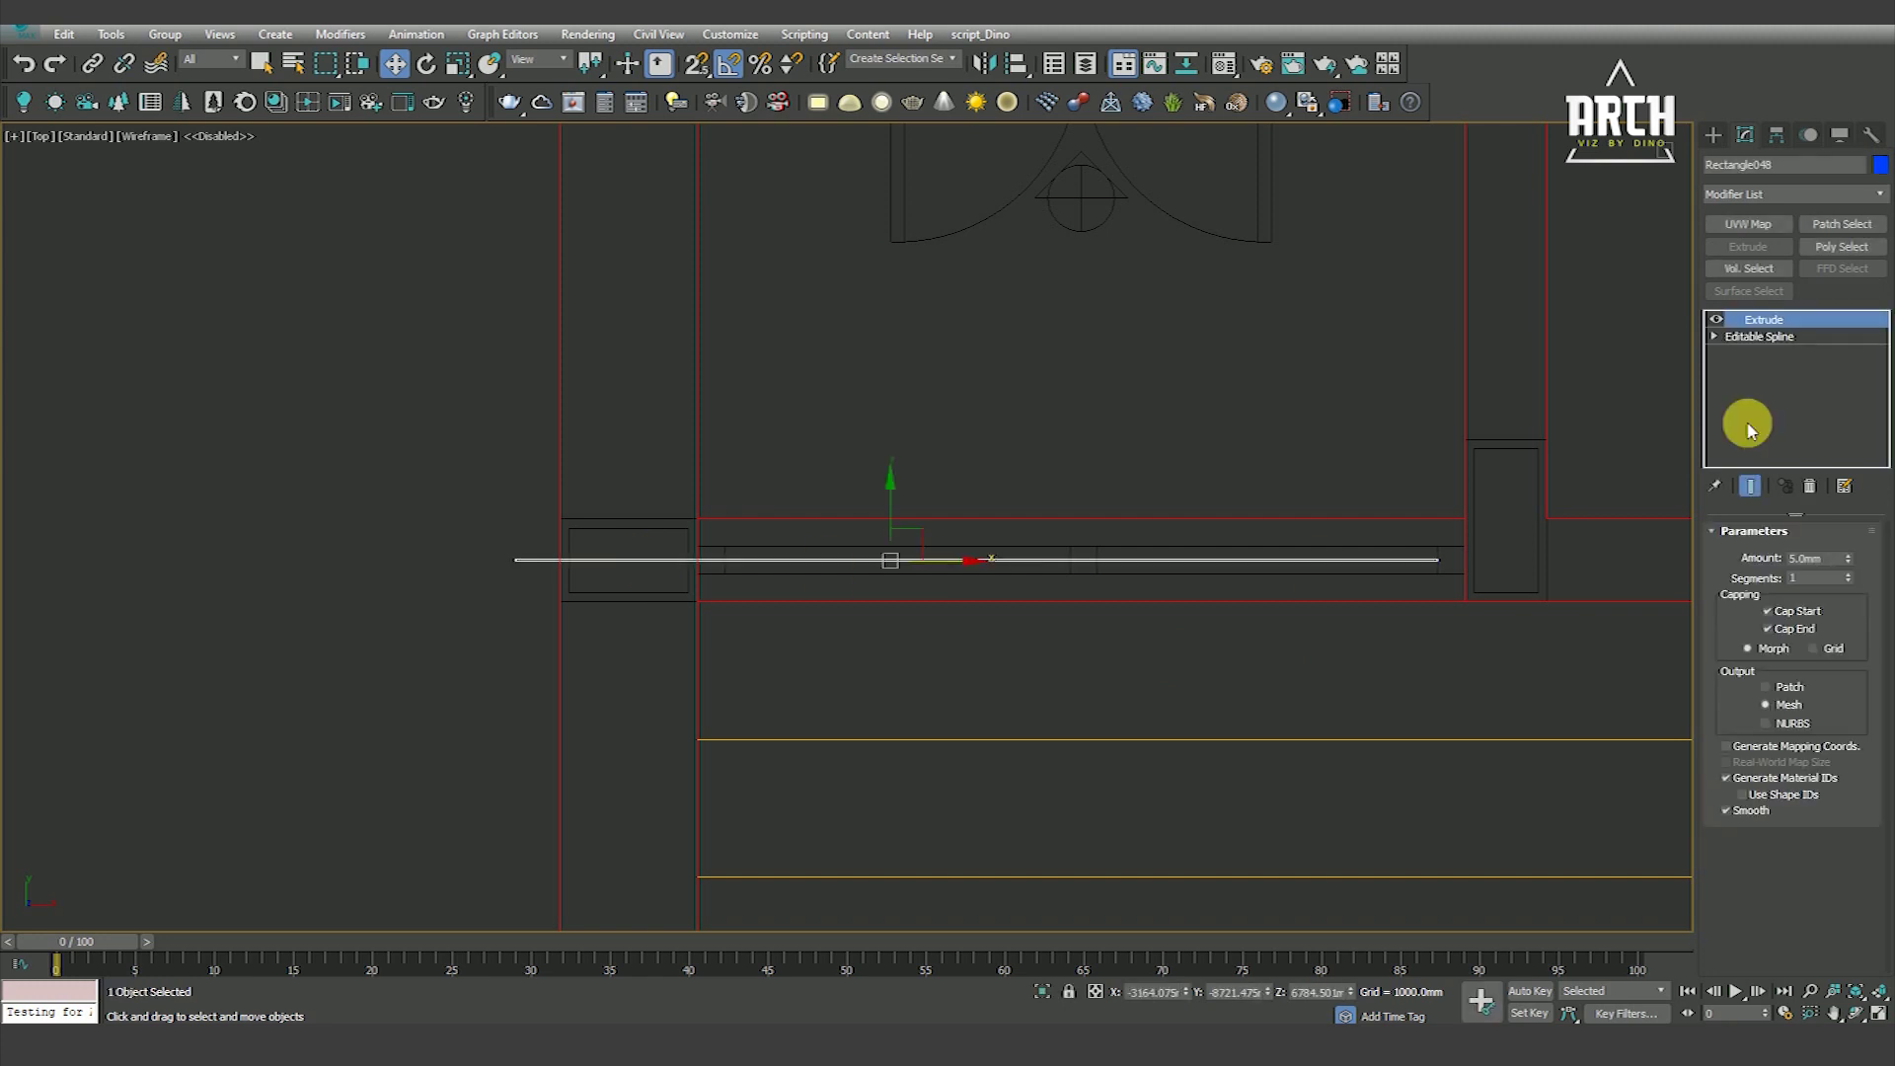
pyautogui.click(1750, 353)
pyautogui.moveTo(562, 592)
pyautogui.mouseDown()
pyautogui.moveTo(498, 538)
pyautogui.moveTo(765, 615)
pyautogui.moveTo(729, 582)
pyautogui.mouseUp()
pyautogui.scroll(-5, 868, 667)
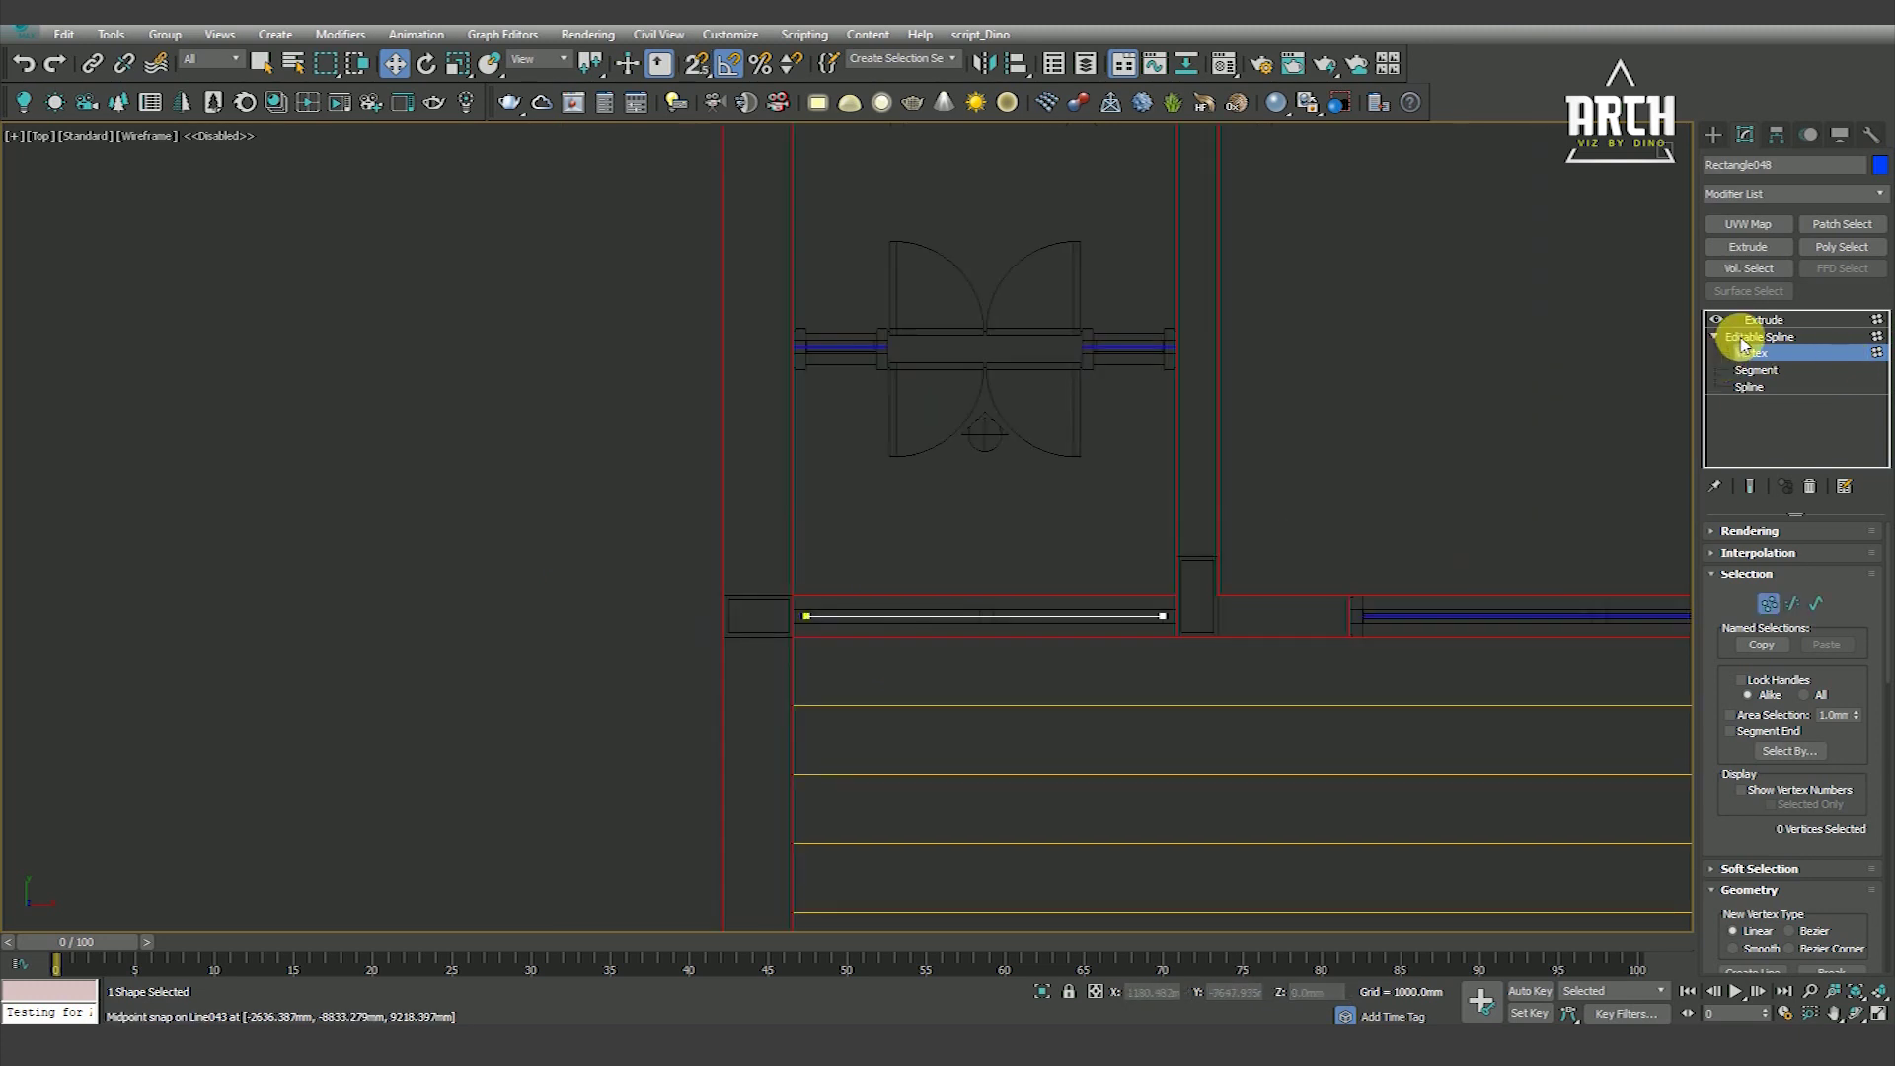
pyautogui.click(1762, 318)
pyautogui.press('F3')
pyautogui.keyDown('alt'); pyautogui.moveTo(1065, 588); pyautogui.dragTo(1113, 495, button='middle'); pyautogui.keyUp('alt')
pyautogui.scroll(5, 1123, 589)
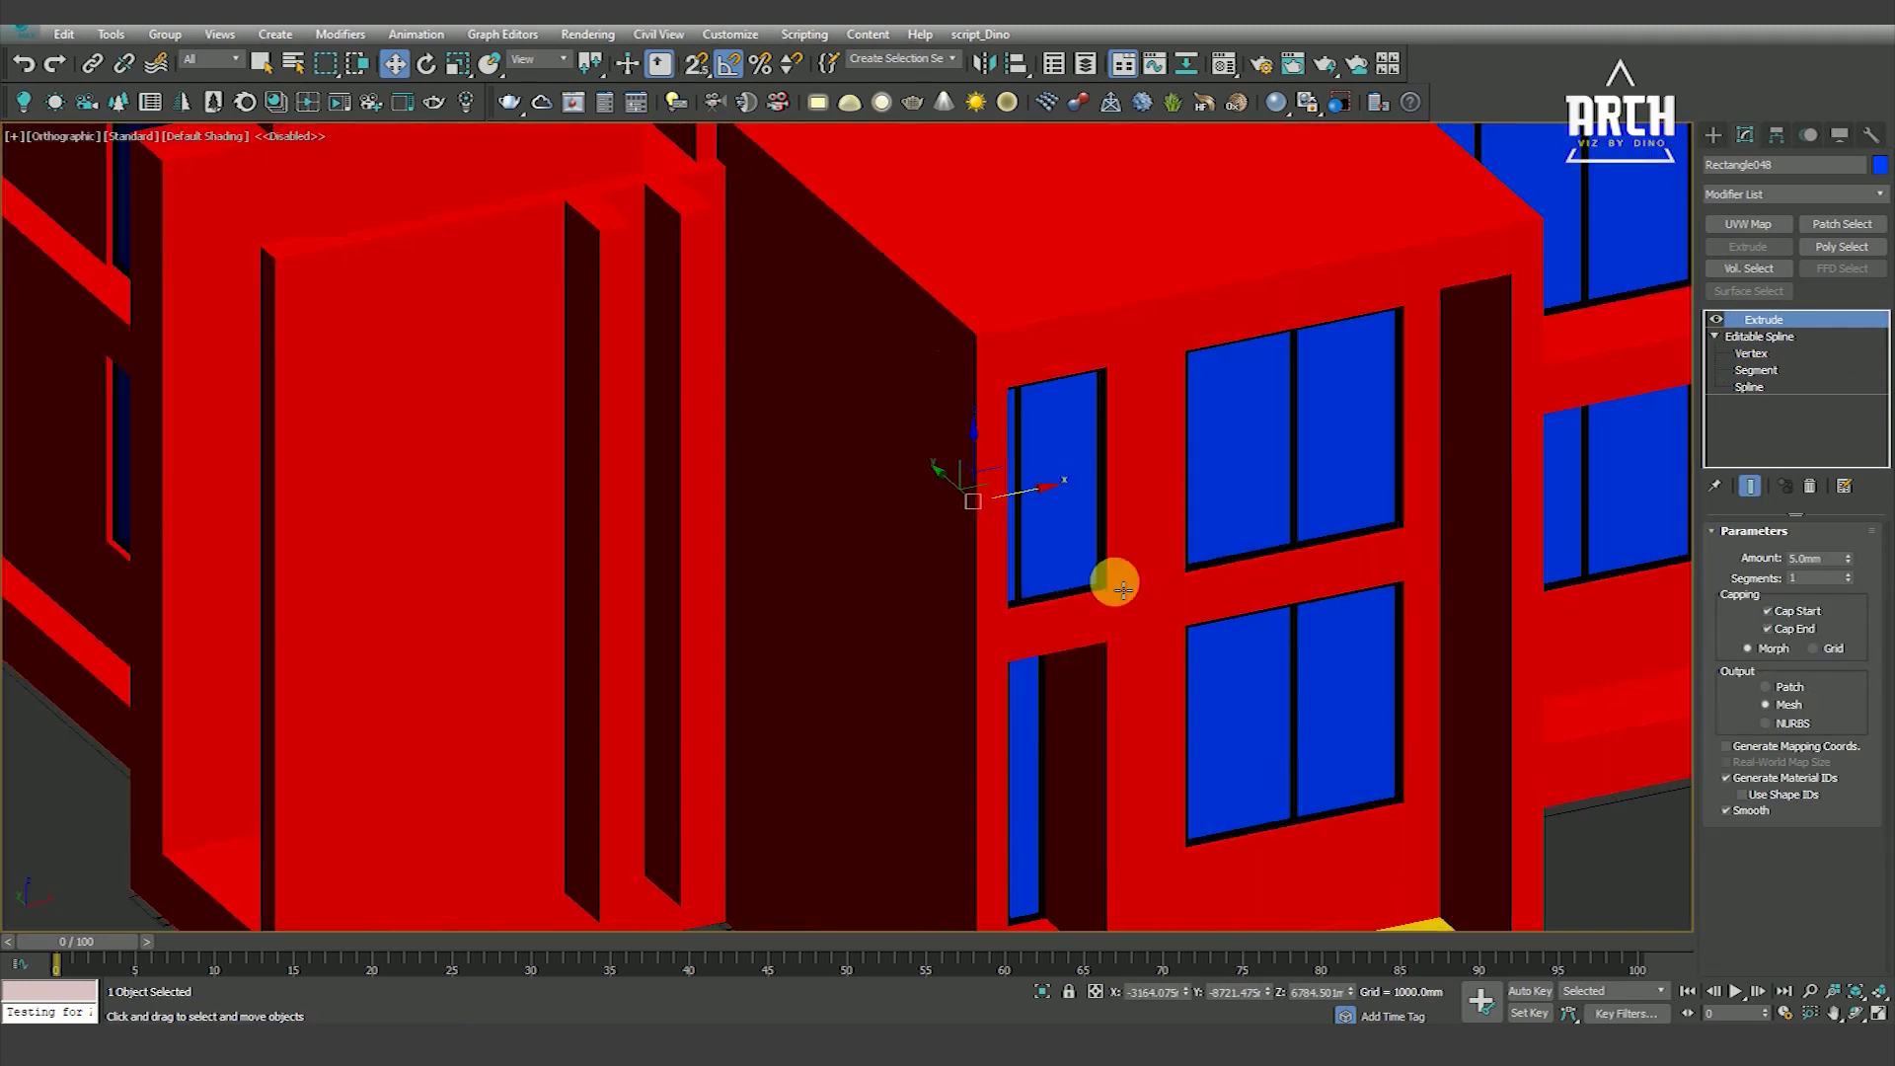
pyautogui.scroll(-5, 1113, 589)
pyautogui.press('F4')
pyautogui.keyDown('alt'); pyautogui.moveTo(1151, 571); pyautogui.dragTo(845, 604, button='middle'); pyautogui.keyUp('alt')
pyautogui.click(846, 605)
pyautogui.scroll(5, 1109, 571)
pyautogui.scroll(2, 1047, 565)
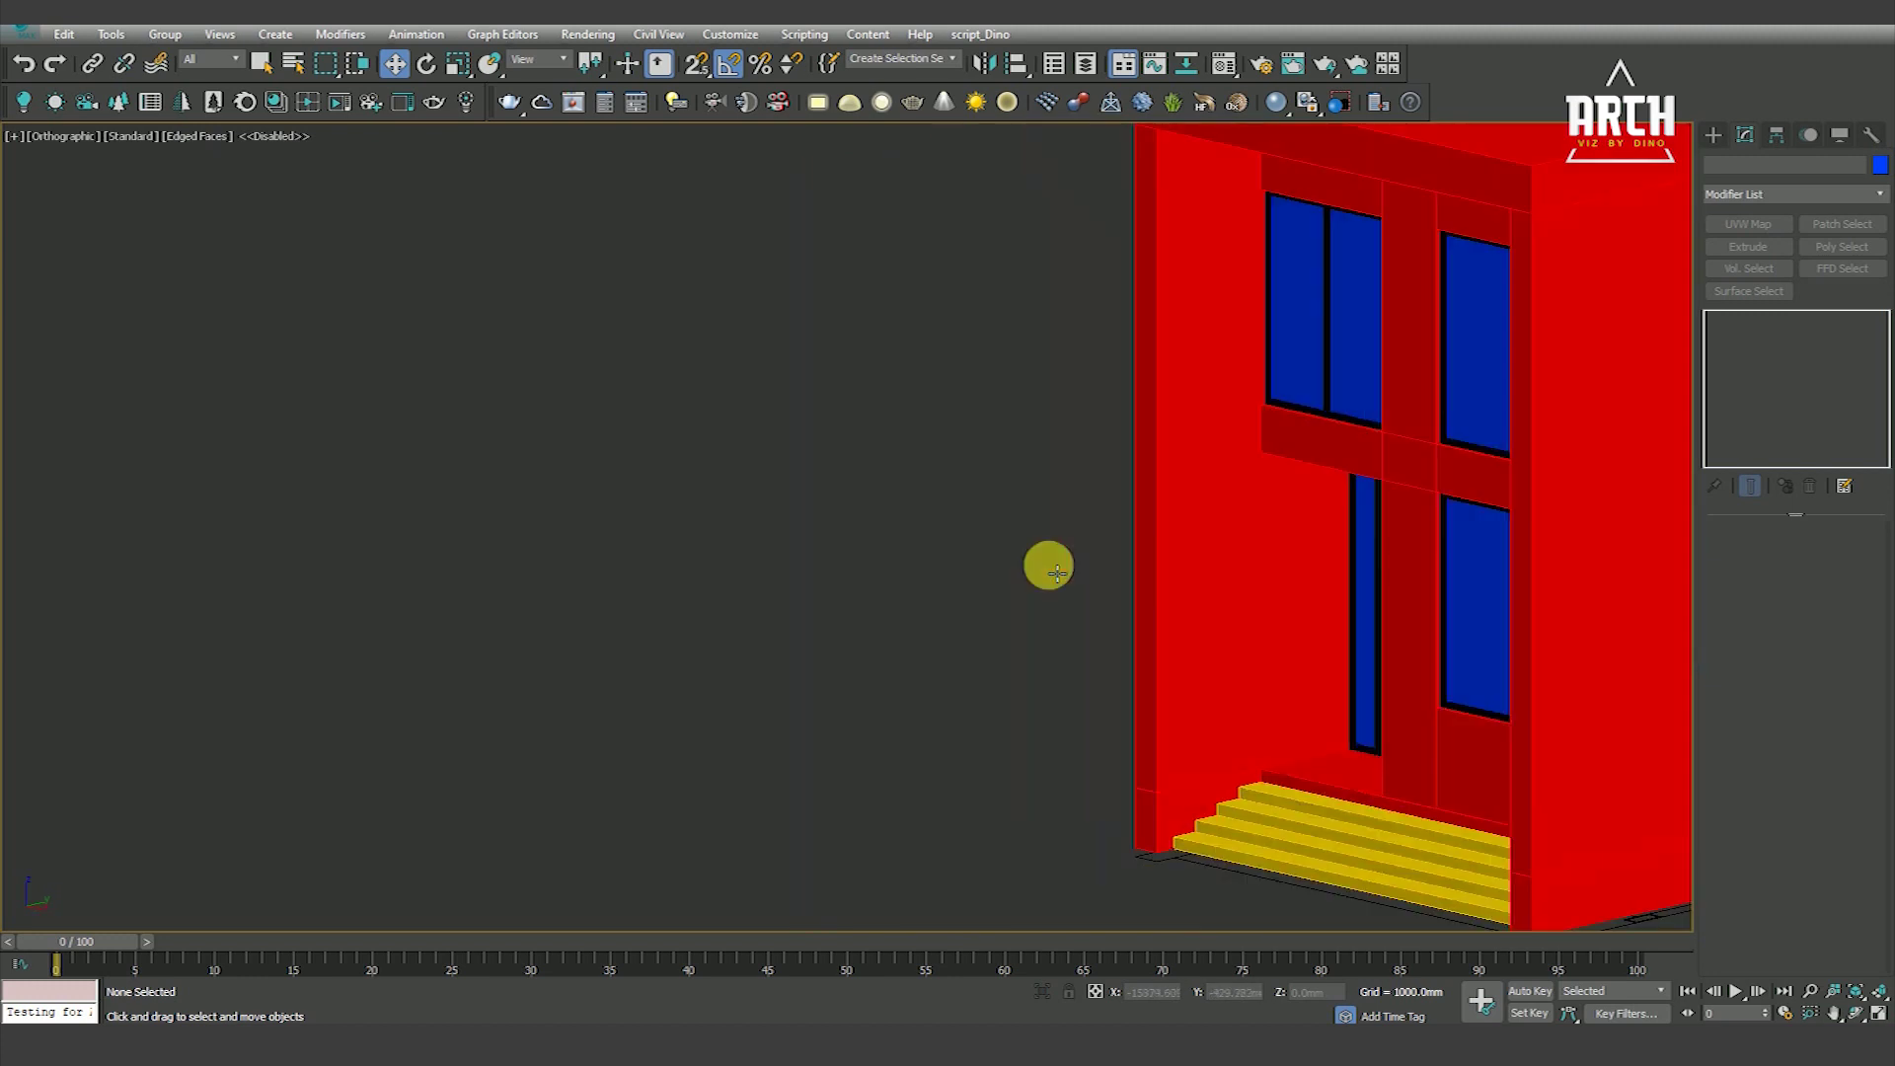
pyautogui.scroll(1, 1048, 565)
pyautogui.moveTo(1425, 449); pyautogui.dragTo(885, 508, button='middle')
pyautogui.press('F4')
pyautogui.click(928, 491)
pyautogui.press('F3')
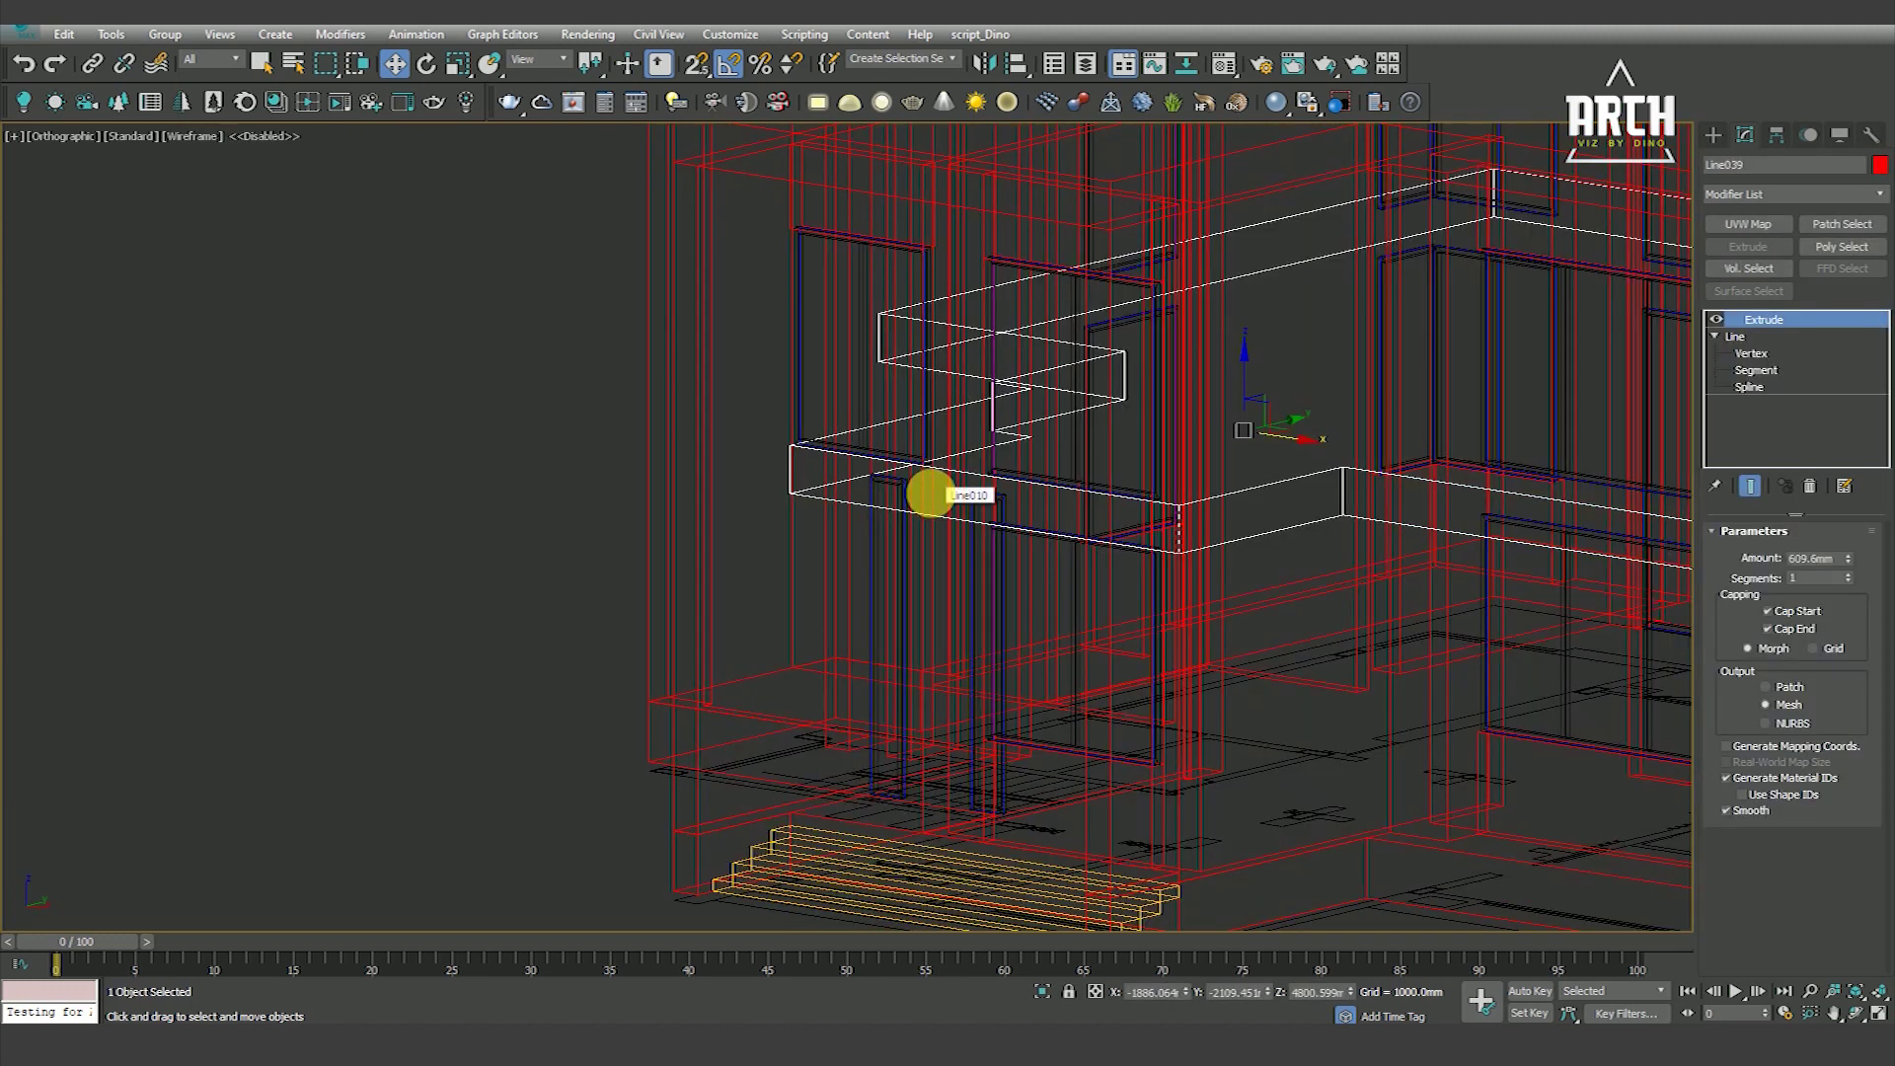
pyautogui.press('F3')
pyautogui.click(753, 516)
pyautogui.click(963, 425)
pyautogui.click(904, 541)
pyautogui.moveTo(965, 419)
pyautogui.keyDown('alt'); pyautogui.mouseDown(button='middle')
pyautogui.moveTo(904, 542)
pyautogui.moveTo(972, 486)
pyautogui.moveTo(1016, 572)
pyautogui.moveTo(1039, 466)
pyautogui.moveTo(1070, 533)
pyautogui.moveTo(1027, 592)
pyautogui.moveTo(947, 571)
pyautogui.moveTo(974, 531)
pyautogui.moveTo(1002, 574)
pyautogui.moveTo(1231, 605)
pyautogui.moveTo(1065, 632)
pyautogui.moveTo(1087, 596)
pyautogui.moveTo(1213, 648)
pyautogui.moveTo(1184, 648)
pyautogui.mouseUp(button='middle'); pyautogui.keyUp('alt')
pyautogui.scroll(3, 904, 542)
pyautogui.click(927, 508)
pyautogui.press('F4')
pyautogui.scroll(-2, 910, 495)
pyautogui.scroll(-5, 953, 451)
pyautogui.click(1353, 699)
# Inspect the model in front and top views, checking the tall right-side wall
pyautogui.press('f')
pyautogui.scroll(3, 1154, 385)
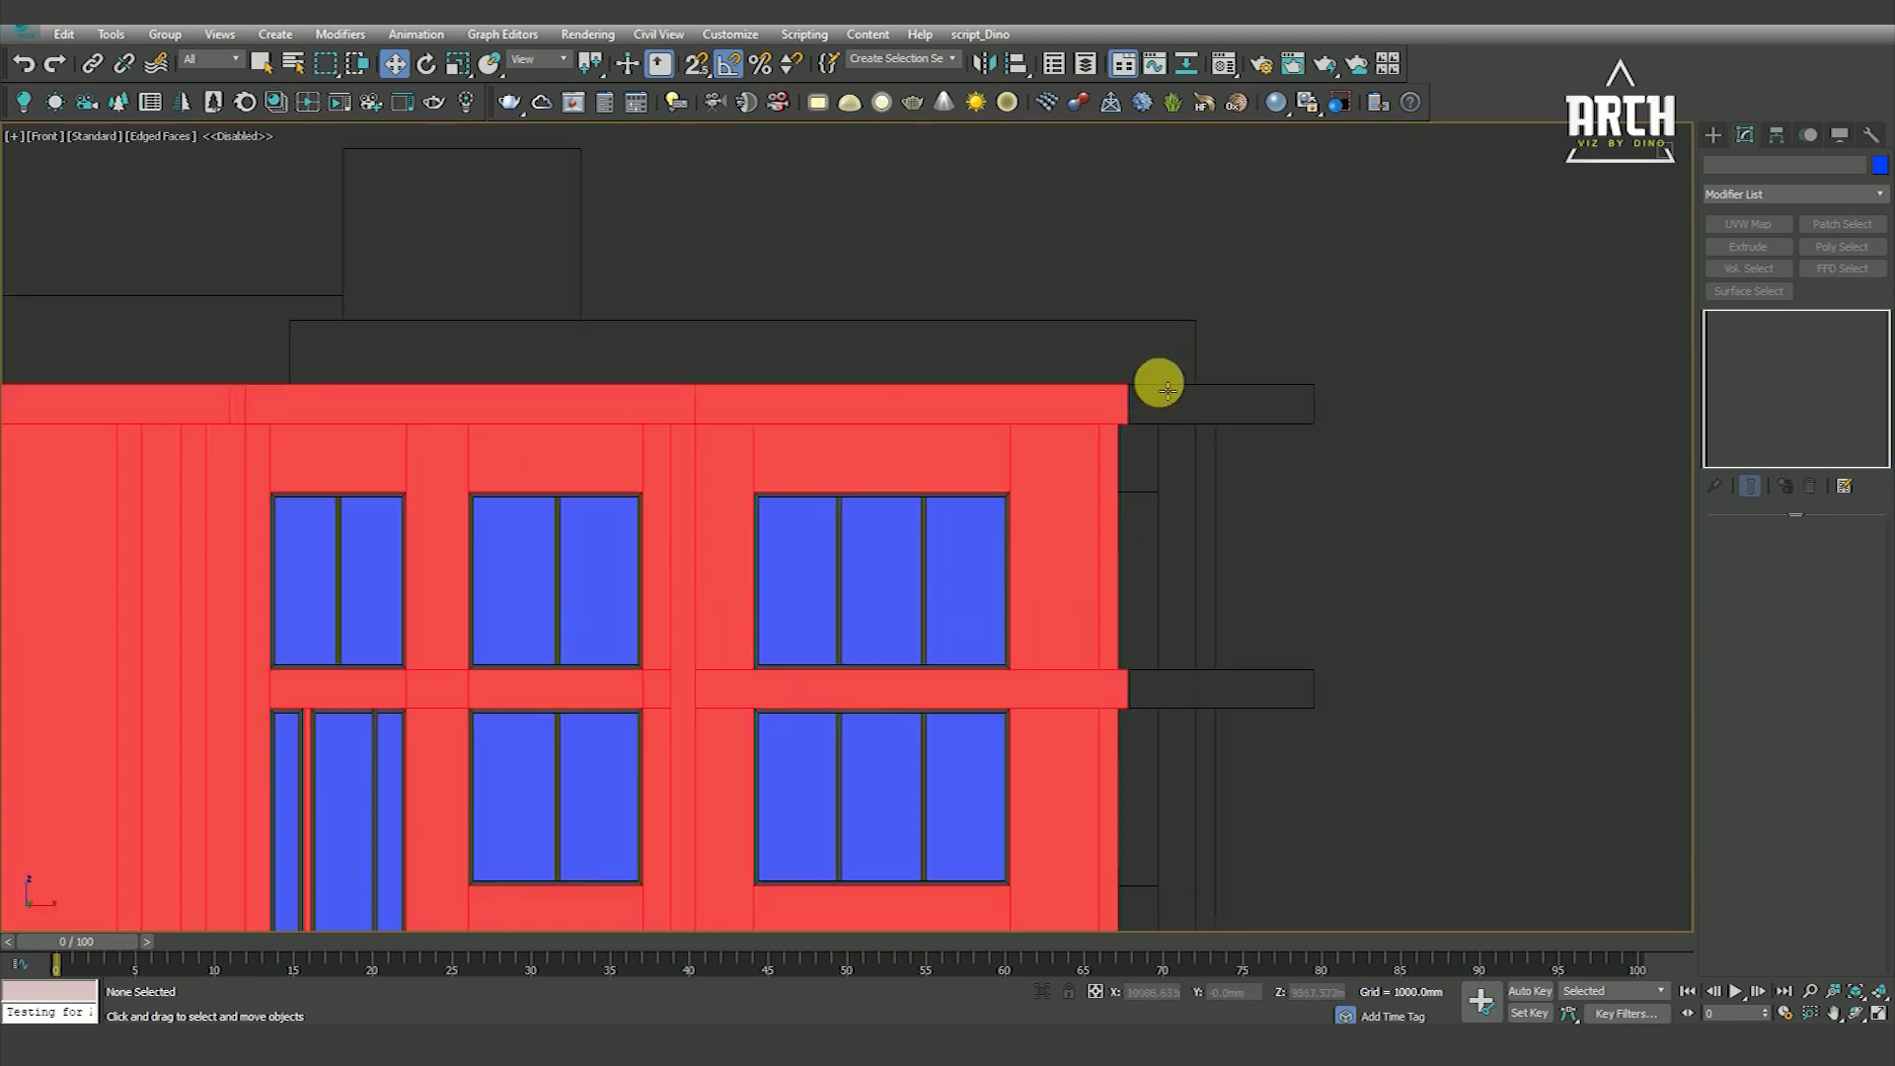
pyautogui.scroll(2, 1176, 296)
pyautogui.scroll(2, 1185, 331)
pyautogui.press('F3')
pyautogui.press('F3')
pyautogui.scroll(-5, 1165, 494)
pyautogui.press('t')
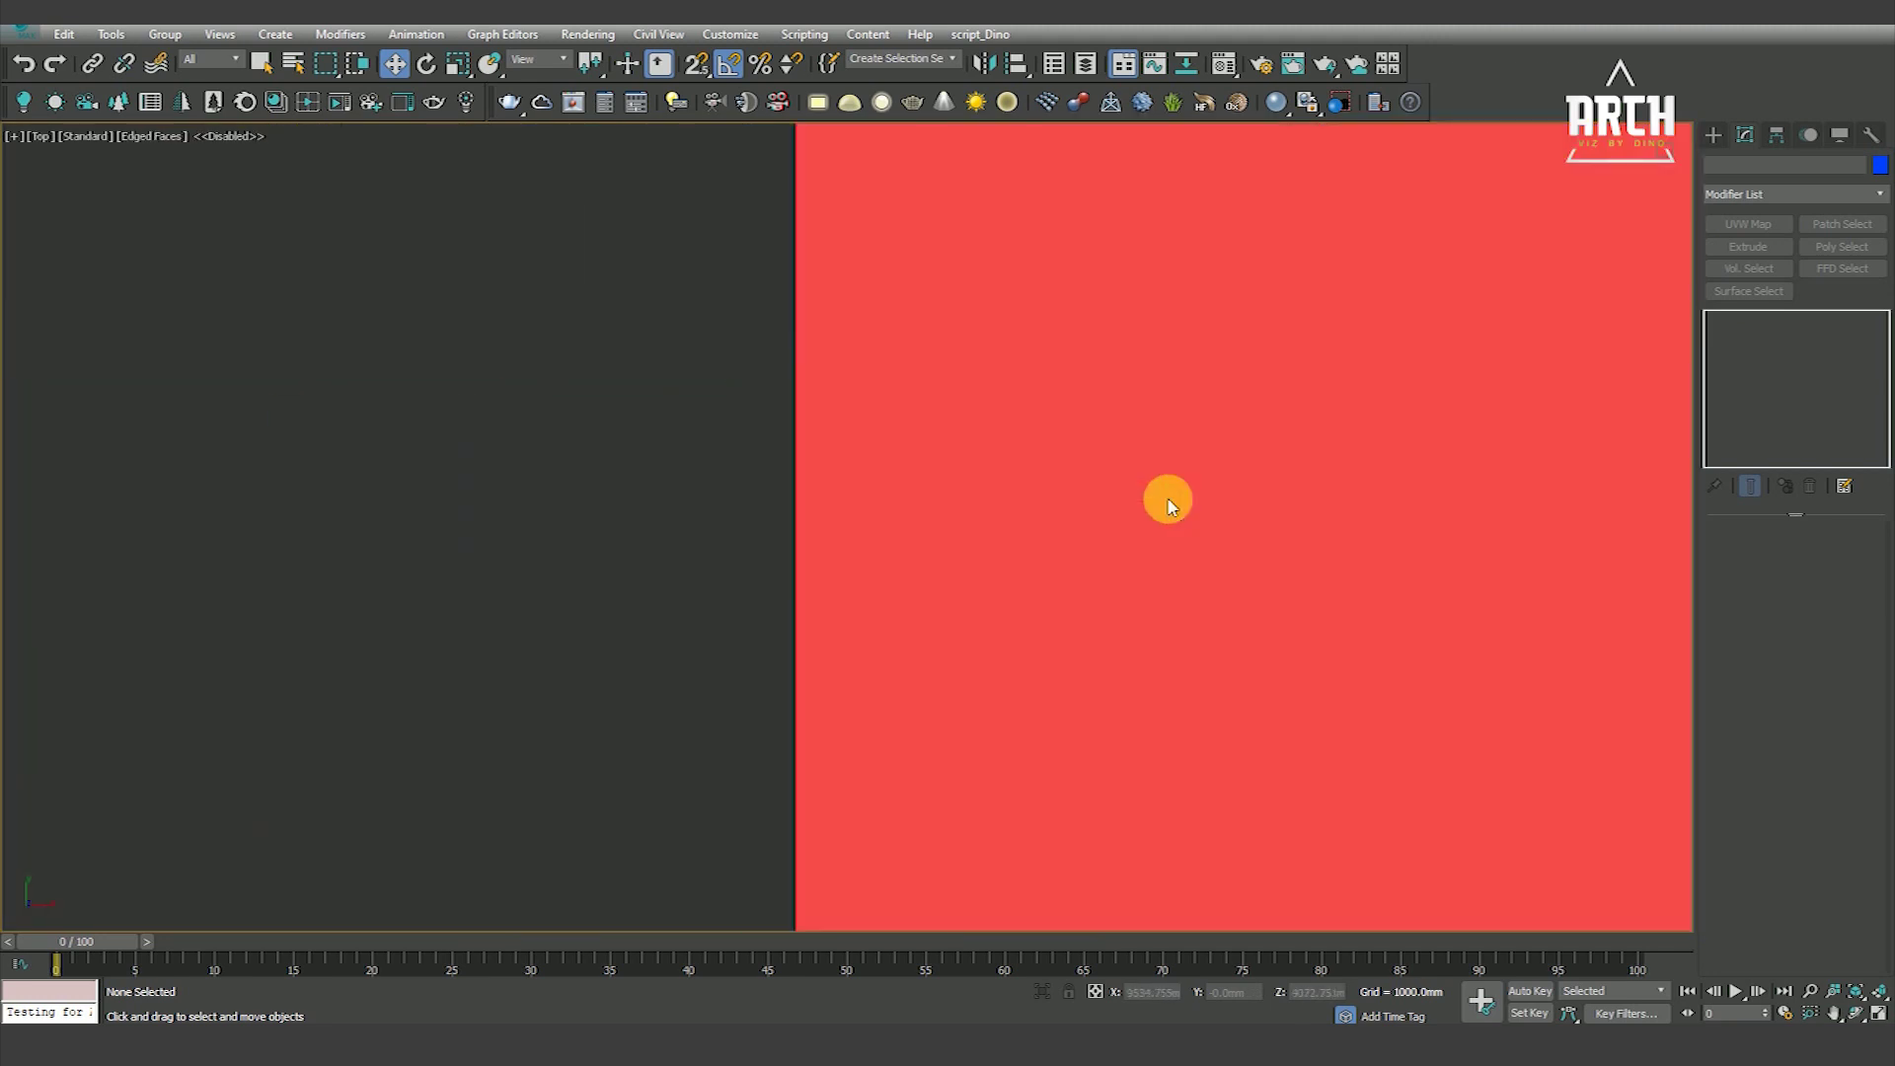
pyautogui.press('F3')
pyautogui.scroll(-5, 990, 610)
pyautogui.scroll(5, 1056, 610)
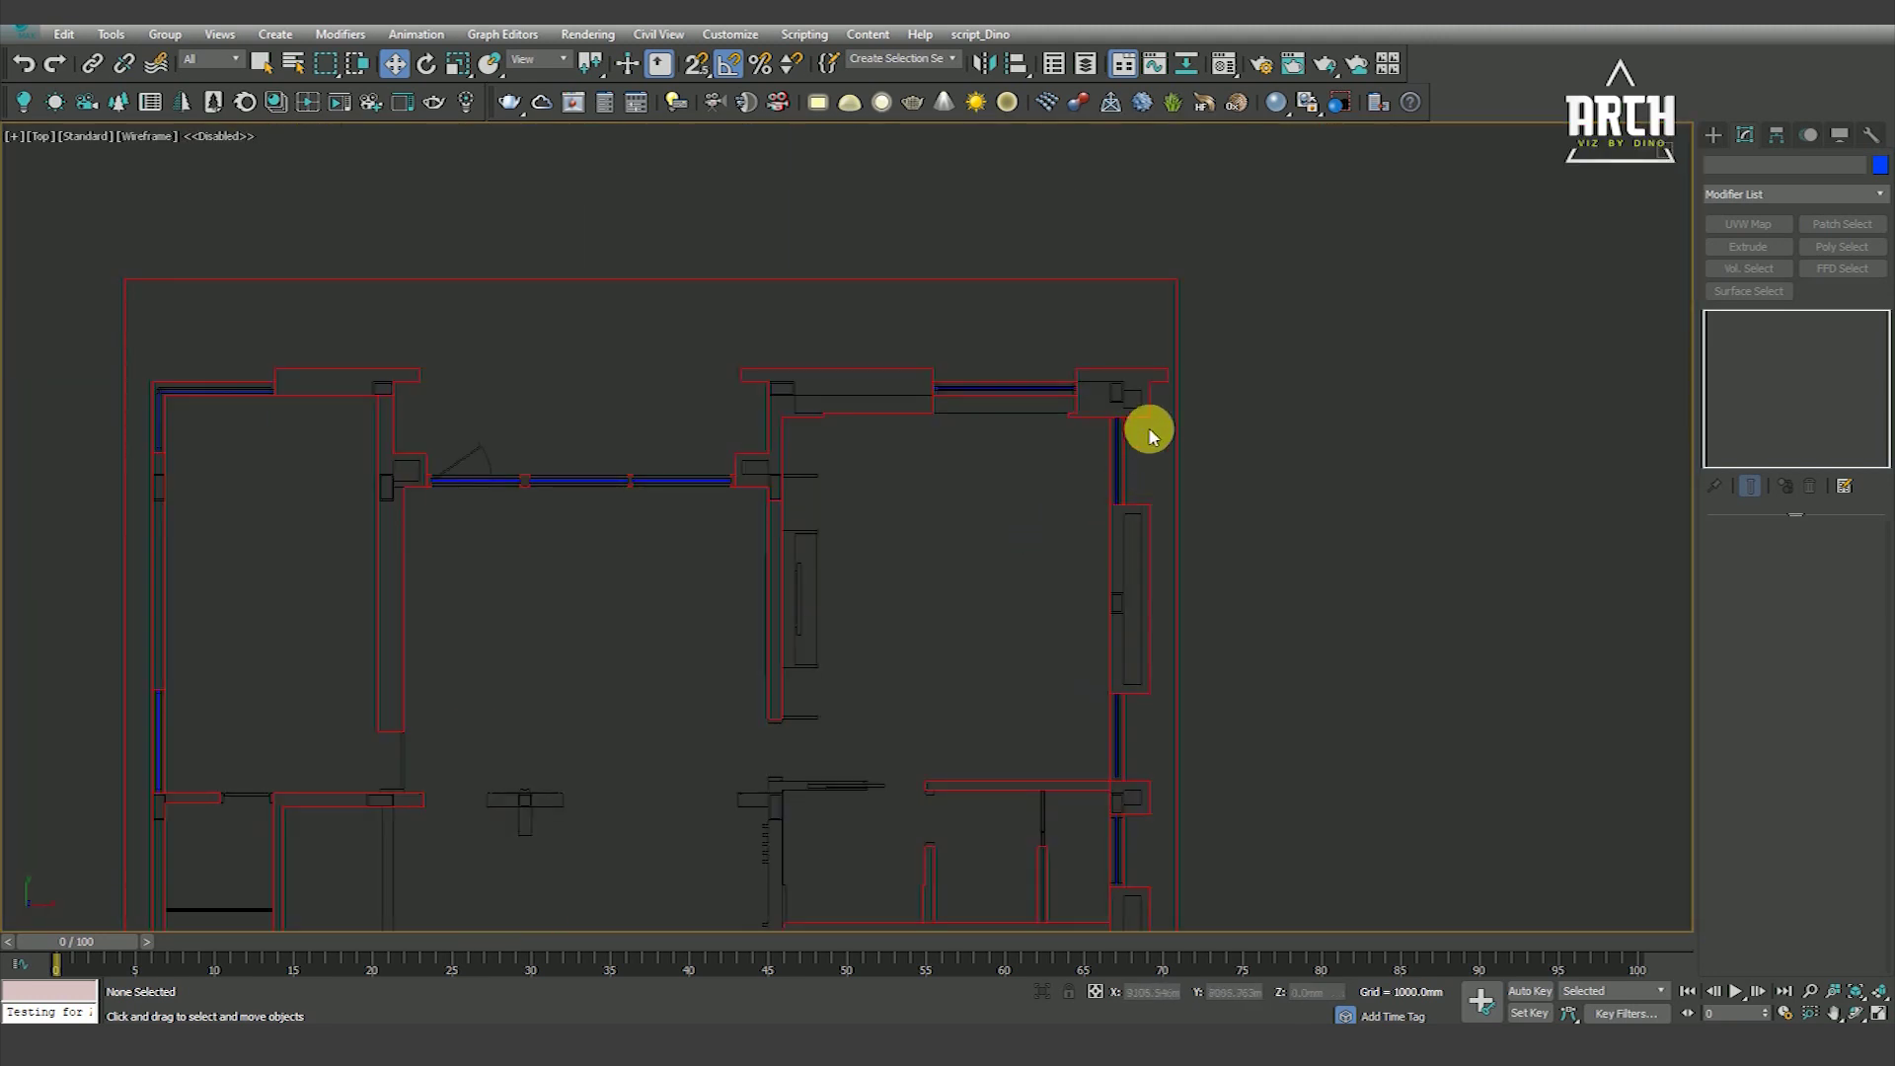
pyautogui.press('F3')
pyautogui.press('F3')
pyautogui.scroll(-2, 1149, 464)
pyautogui.click(1151, 488)
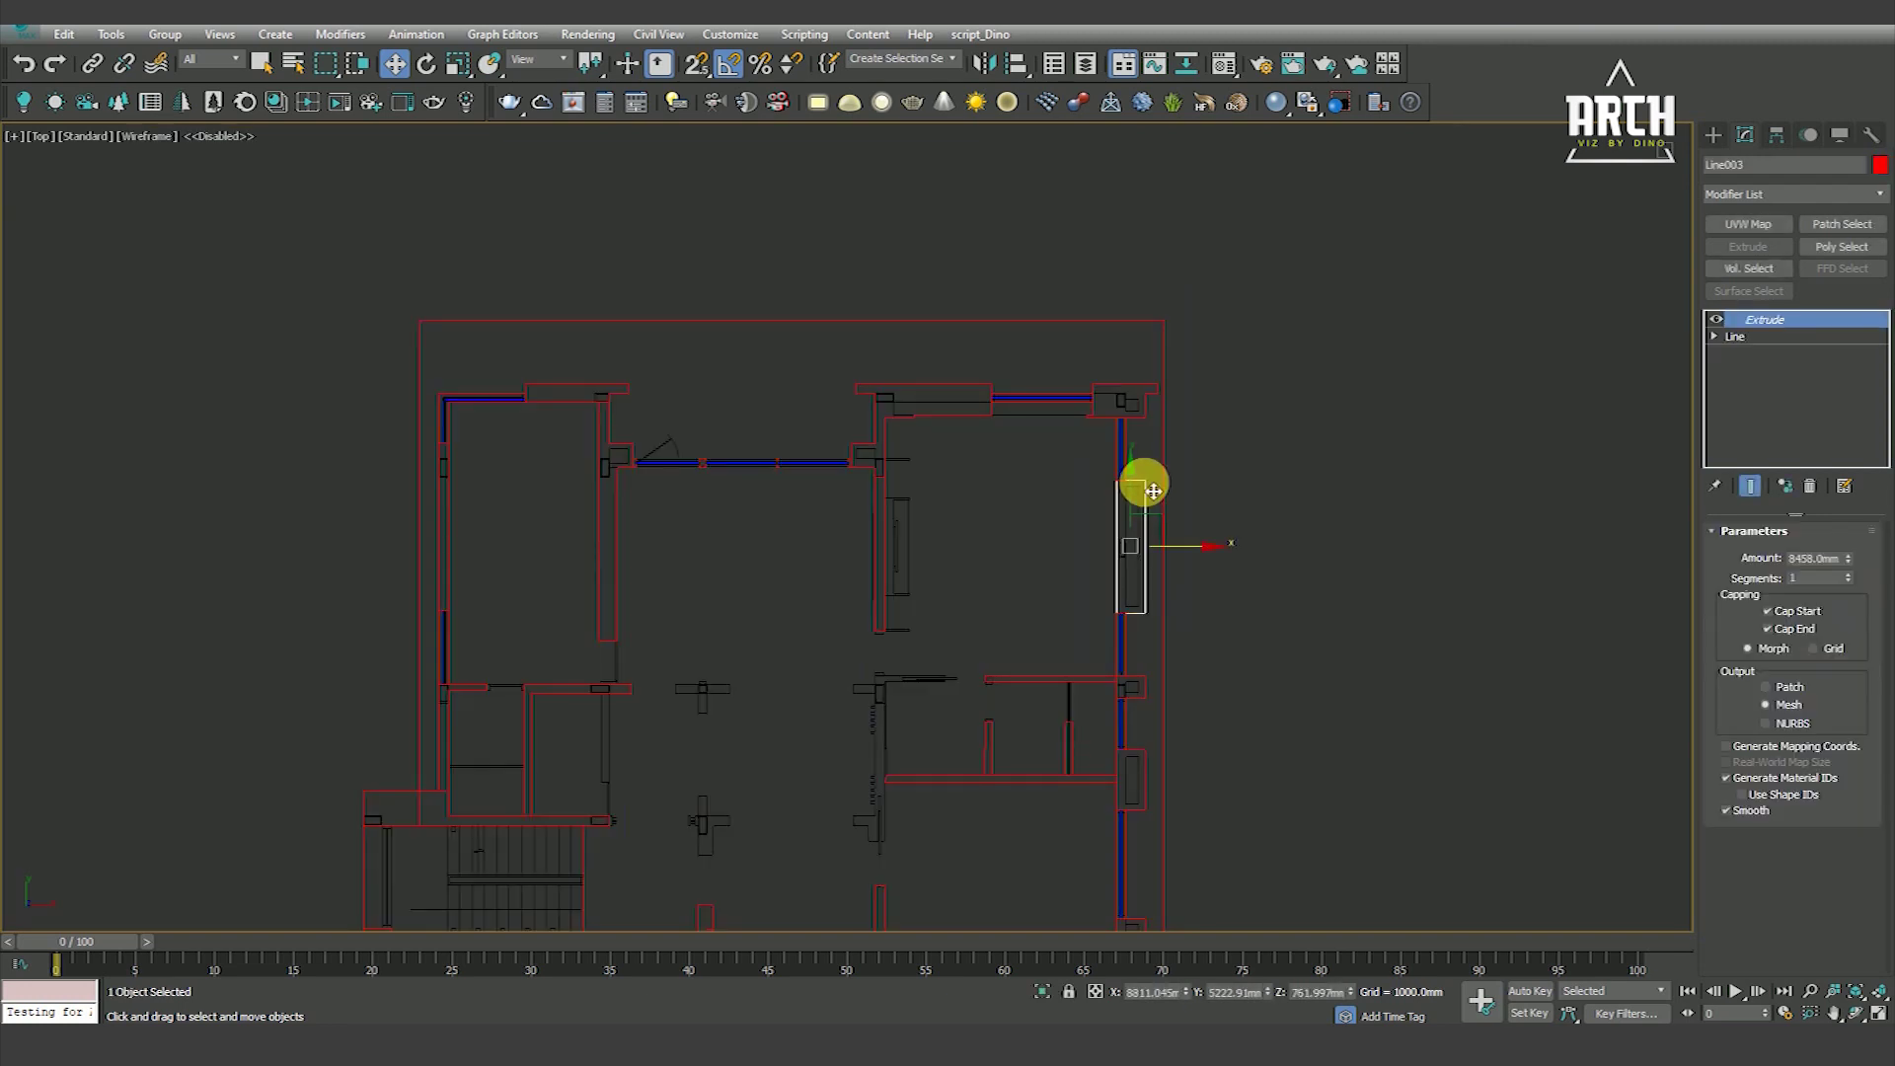
pyautogui.scroll(3, 1147, 503)
pyautogui.scroll(-4, 1147, 490)
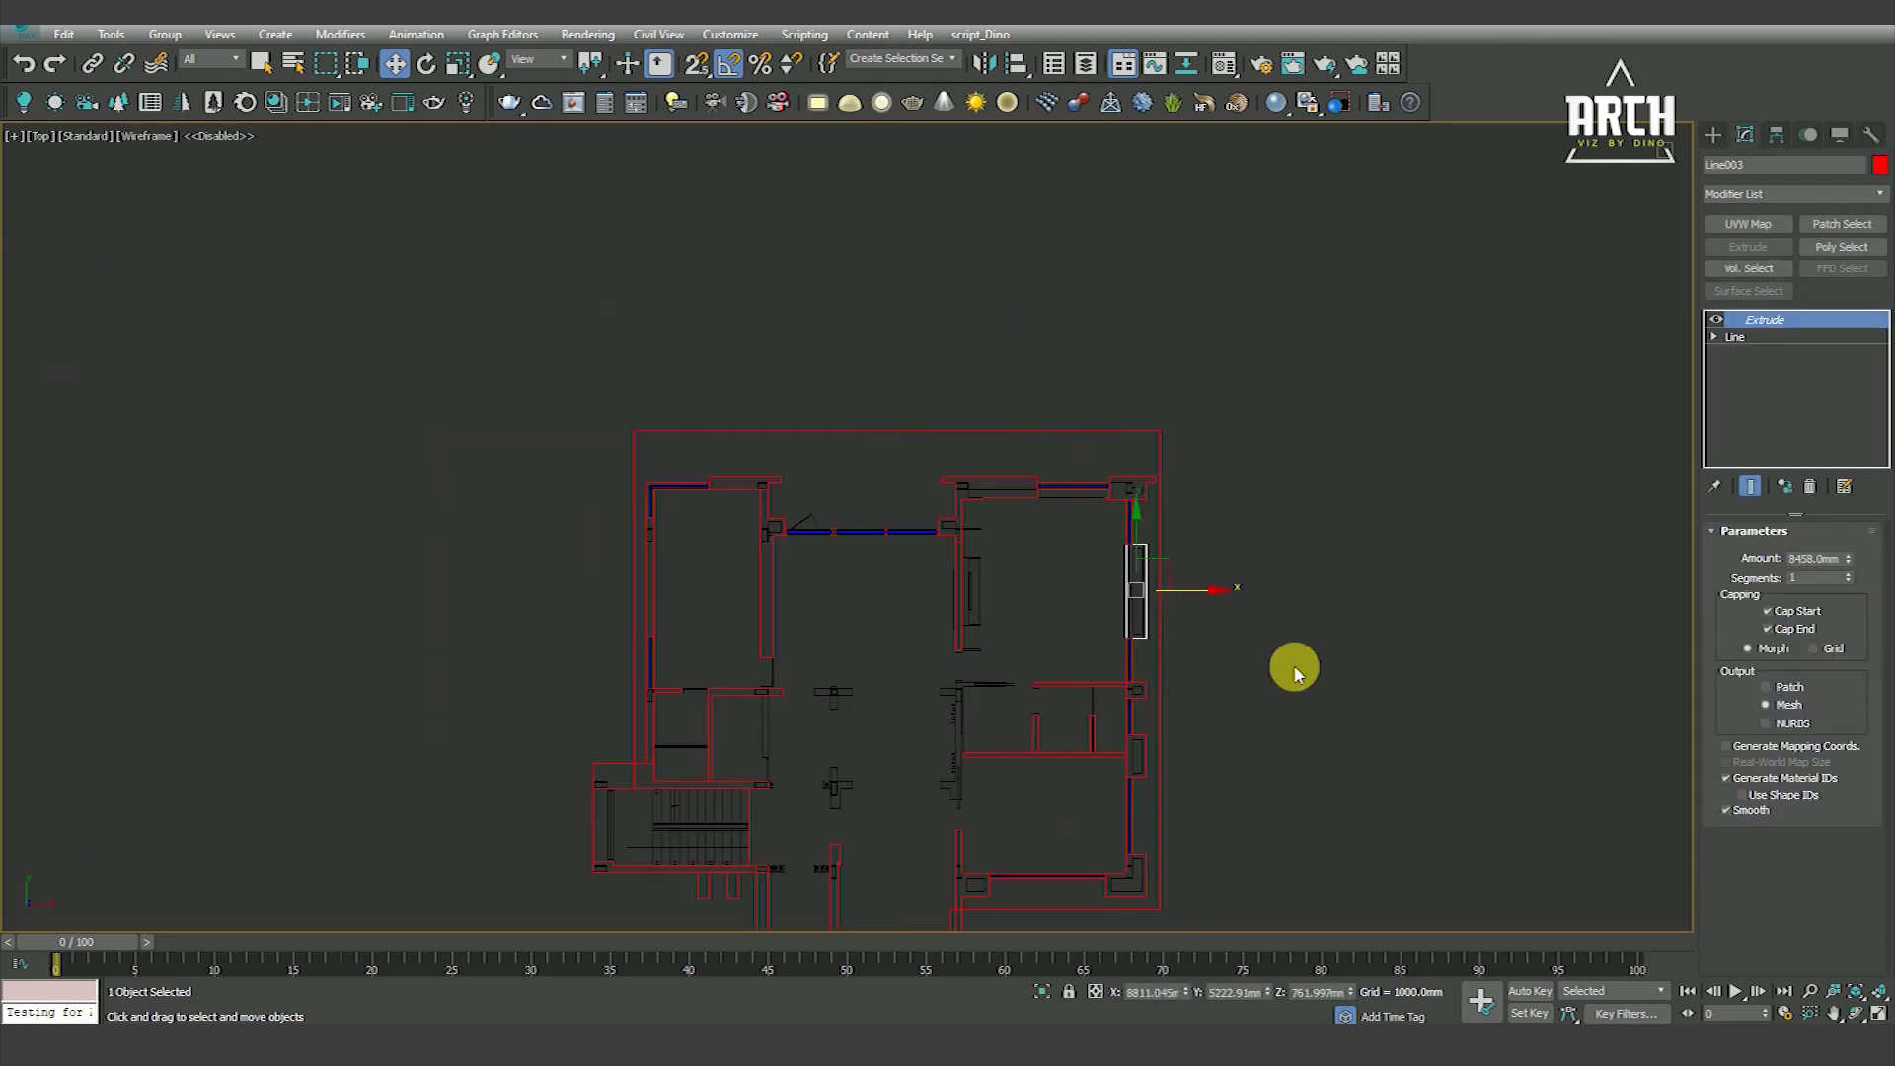
pyautogui.click(1152, 544)
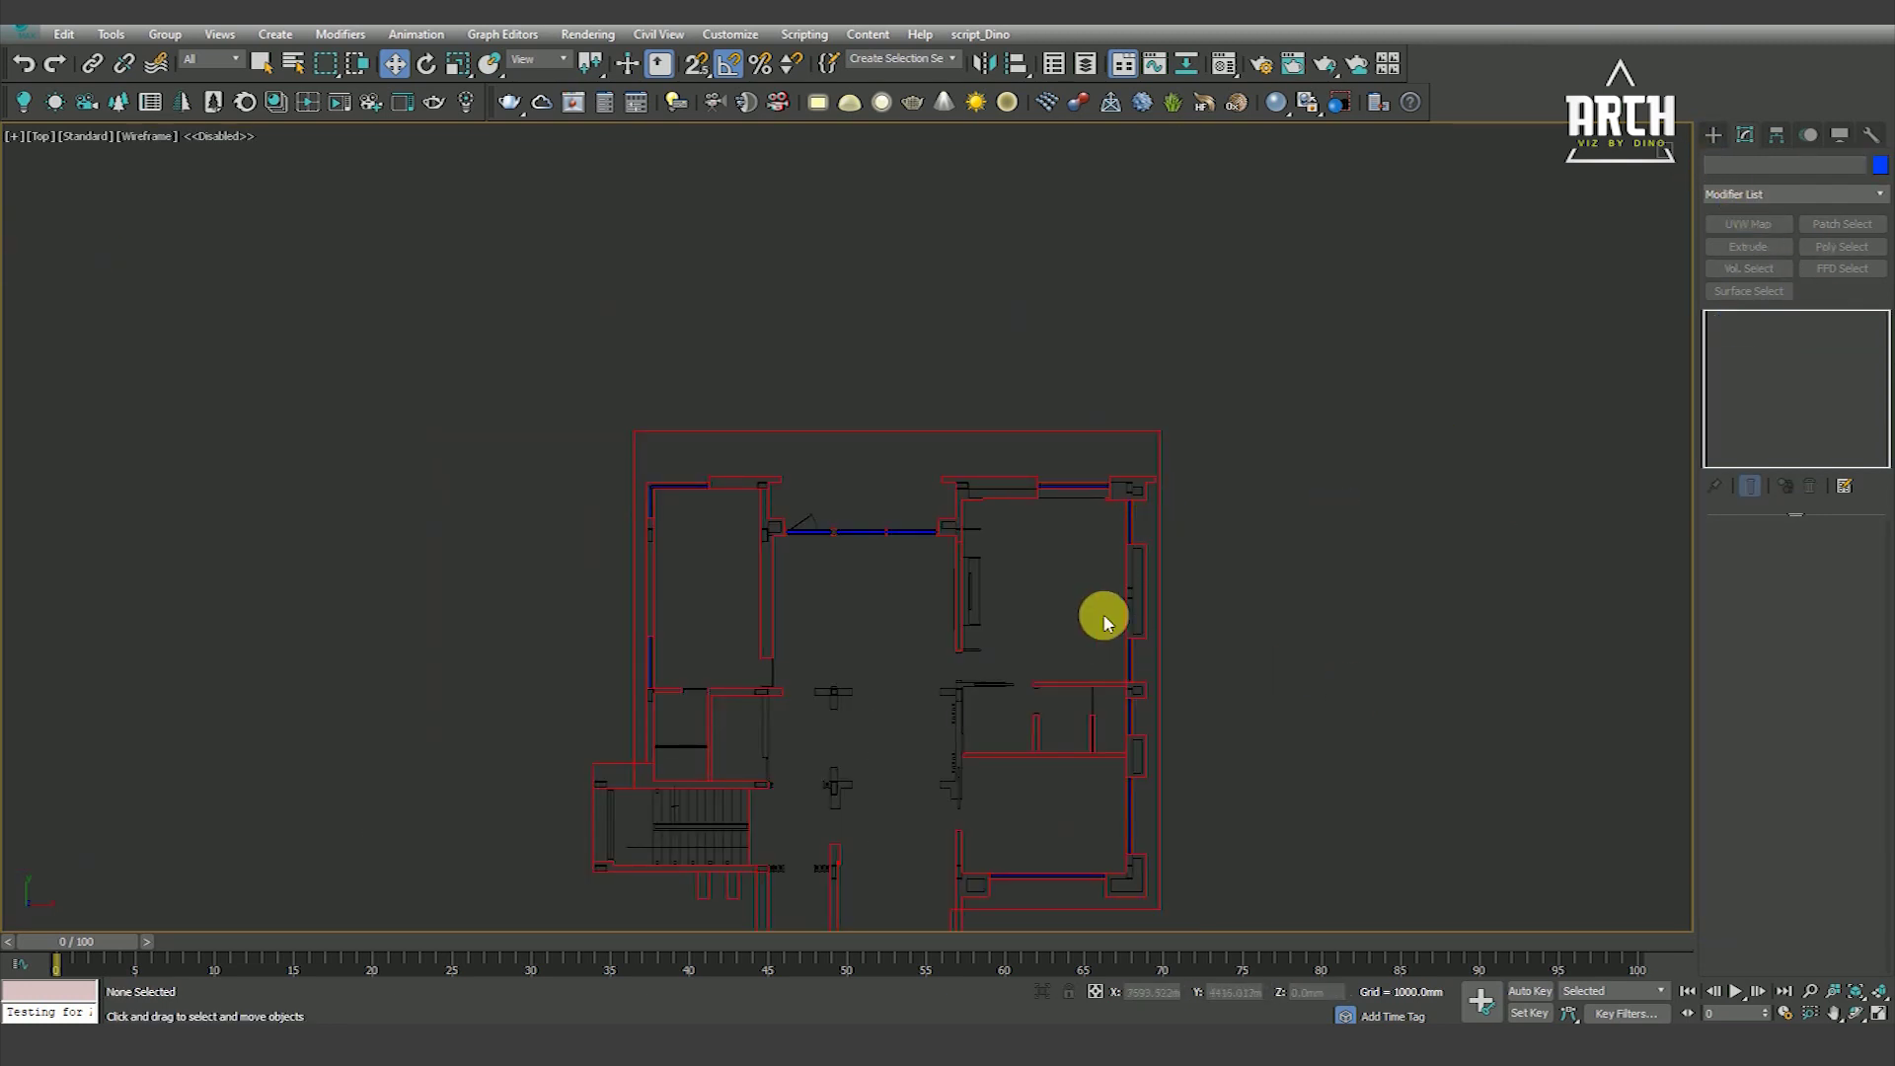
# Locate and select the extruded floor slab Line040 in the top plan view
pyautogui.press('f')
pyautogui.scroll(4, 1165, 365)
pyautogui.scroll(-6, 1213, 426)
pyautogui.scroll(1, 909, 418)
pyautogui.scroll(3, 992, 467)
pyautogui.press('t')
pyautogui.moveTo(930, 593); pyautogui.dragTo(1034, 483, button='middle')
pyautogui.scroll(3, 802, 555)
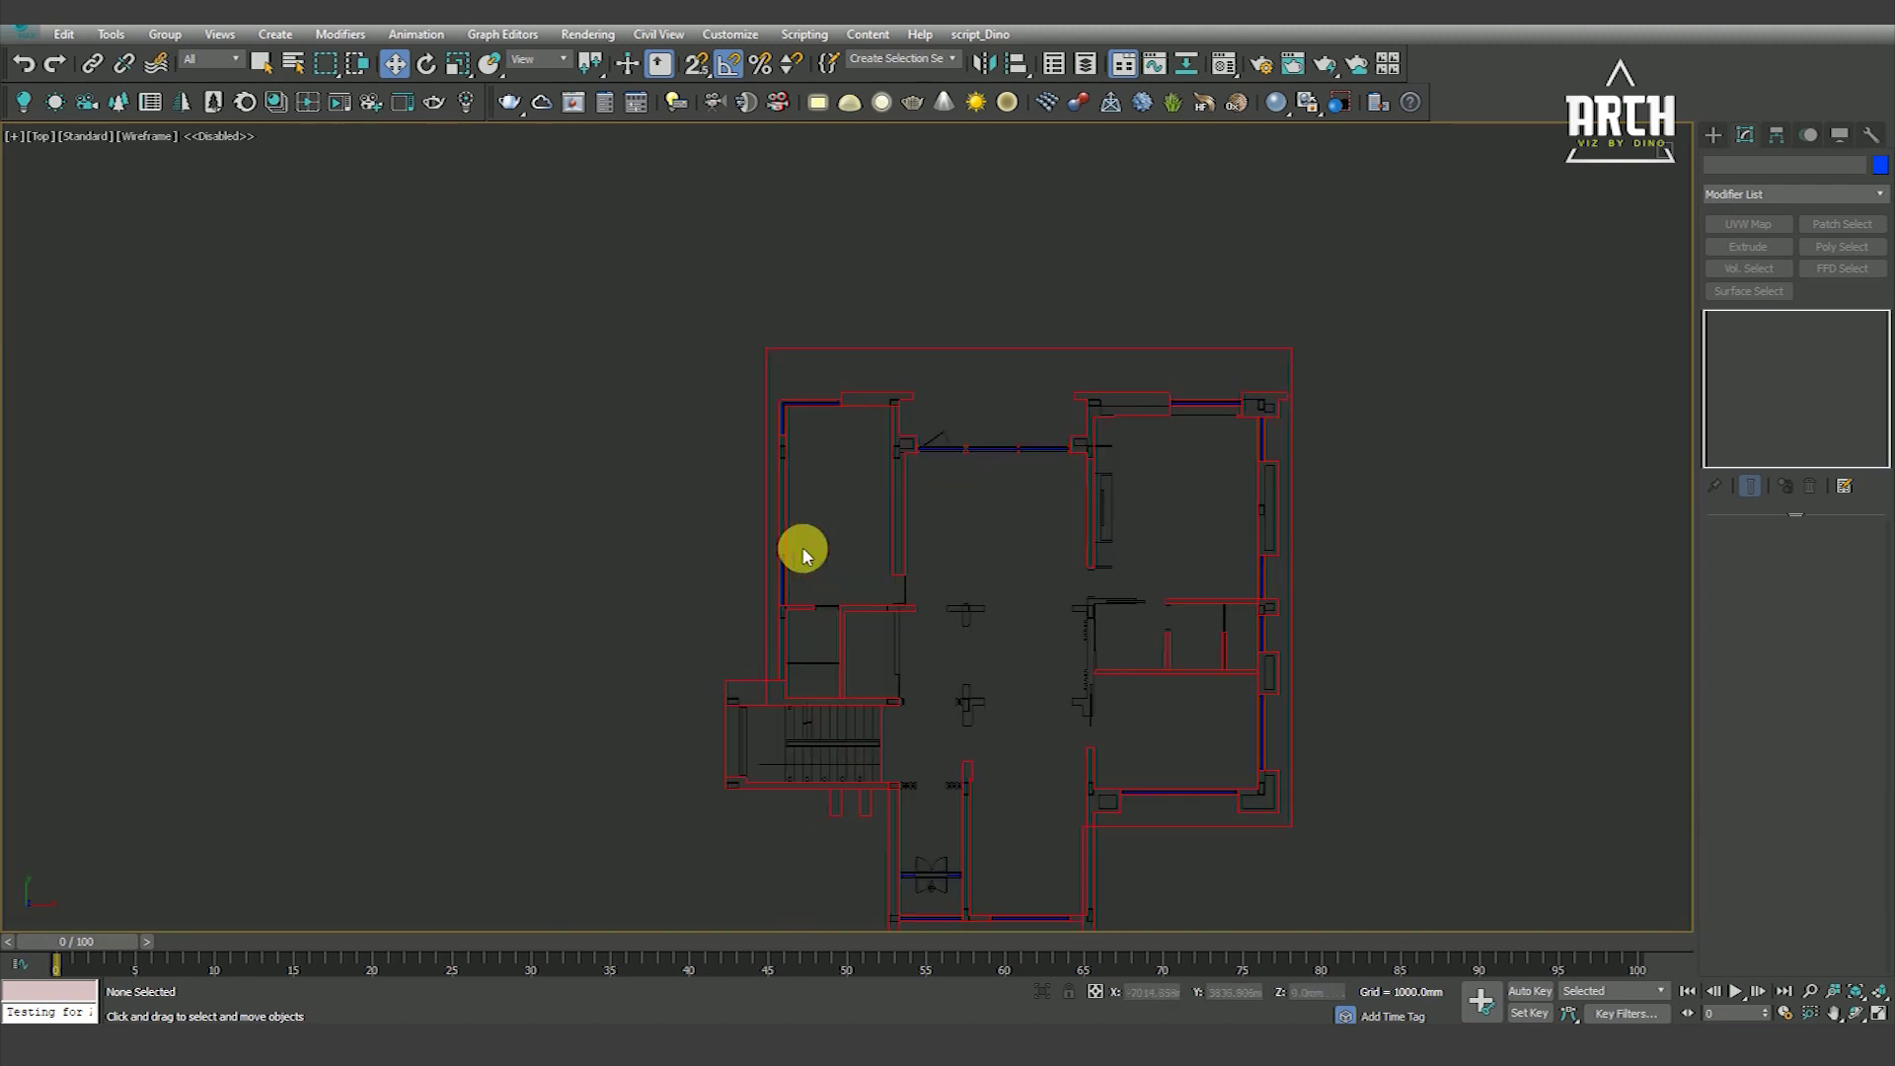
pyautogui.click(832, 353)
pyautogui.press('F3')
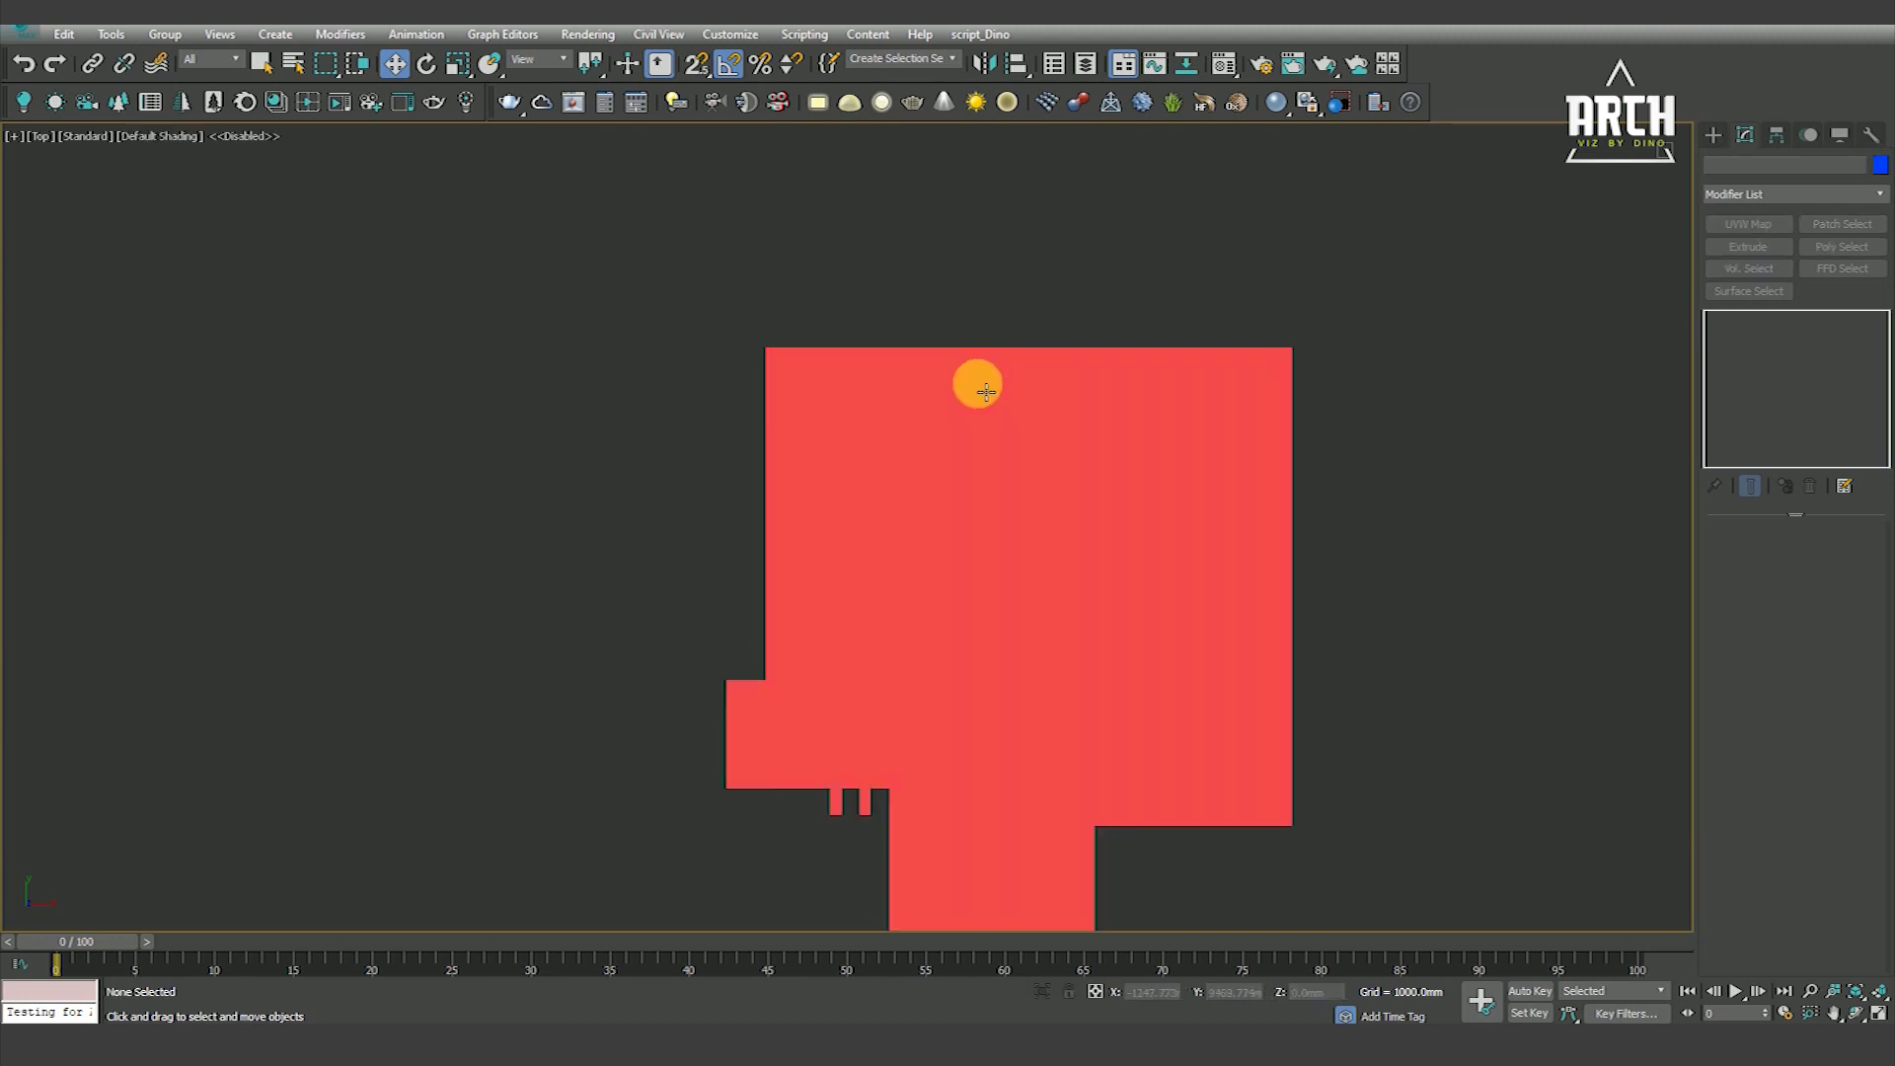
pyautogui.press('F3')
# Undo the accidental slab move and clone the slab as a Copy named Line044
pyautogui.moveTo(968, 698); pyautogui.dragTo(990, 571)
pyautogui.rightClick(981, 655)
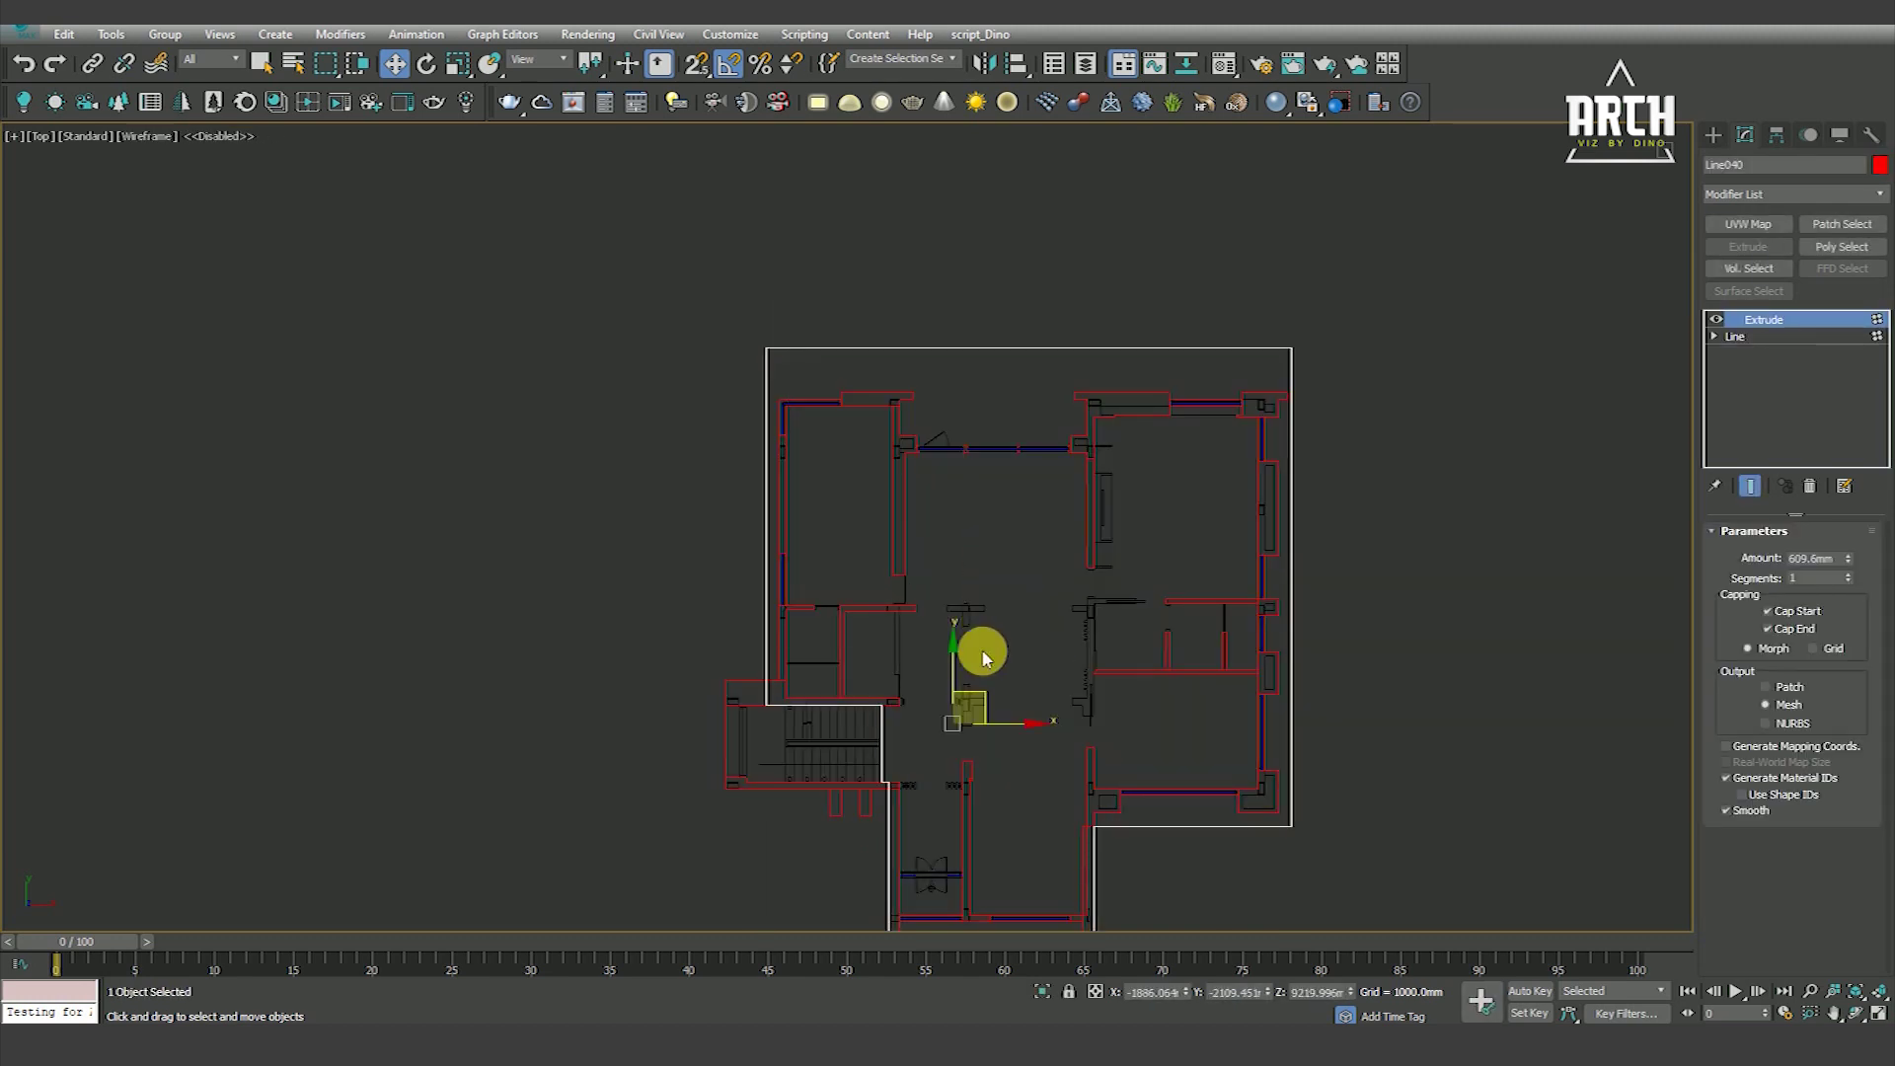
pyautogui.moveTo(981, 655); pyautogui.dragTo(942, 613, button='middle')
pyautogui.rightClick(1038, 536)
pyautogui.click(1068, 626)
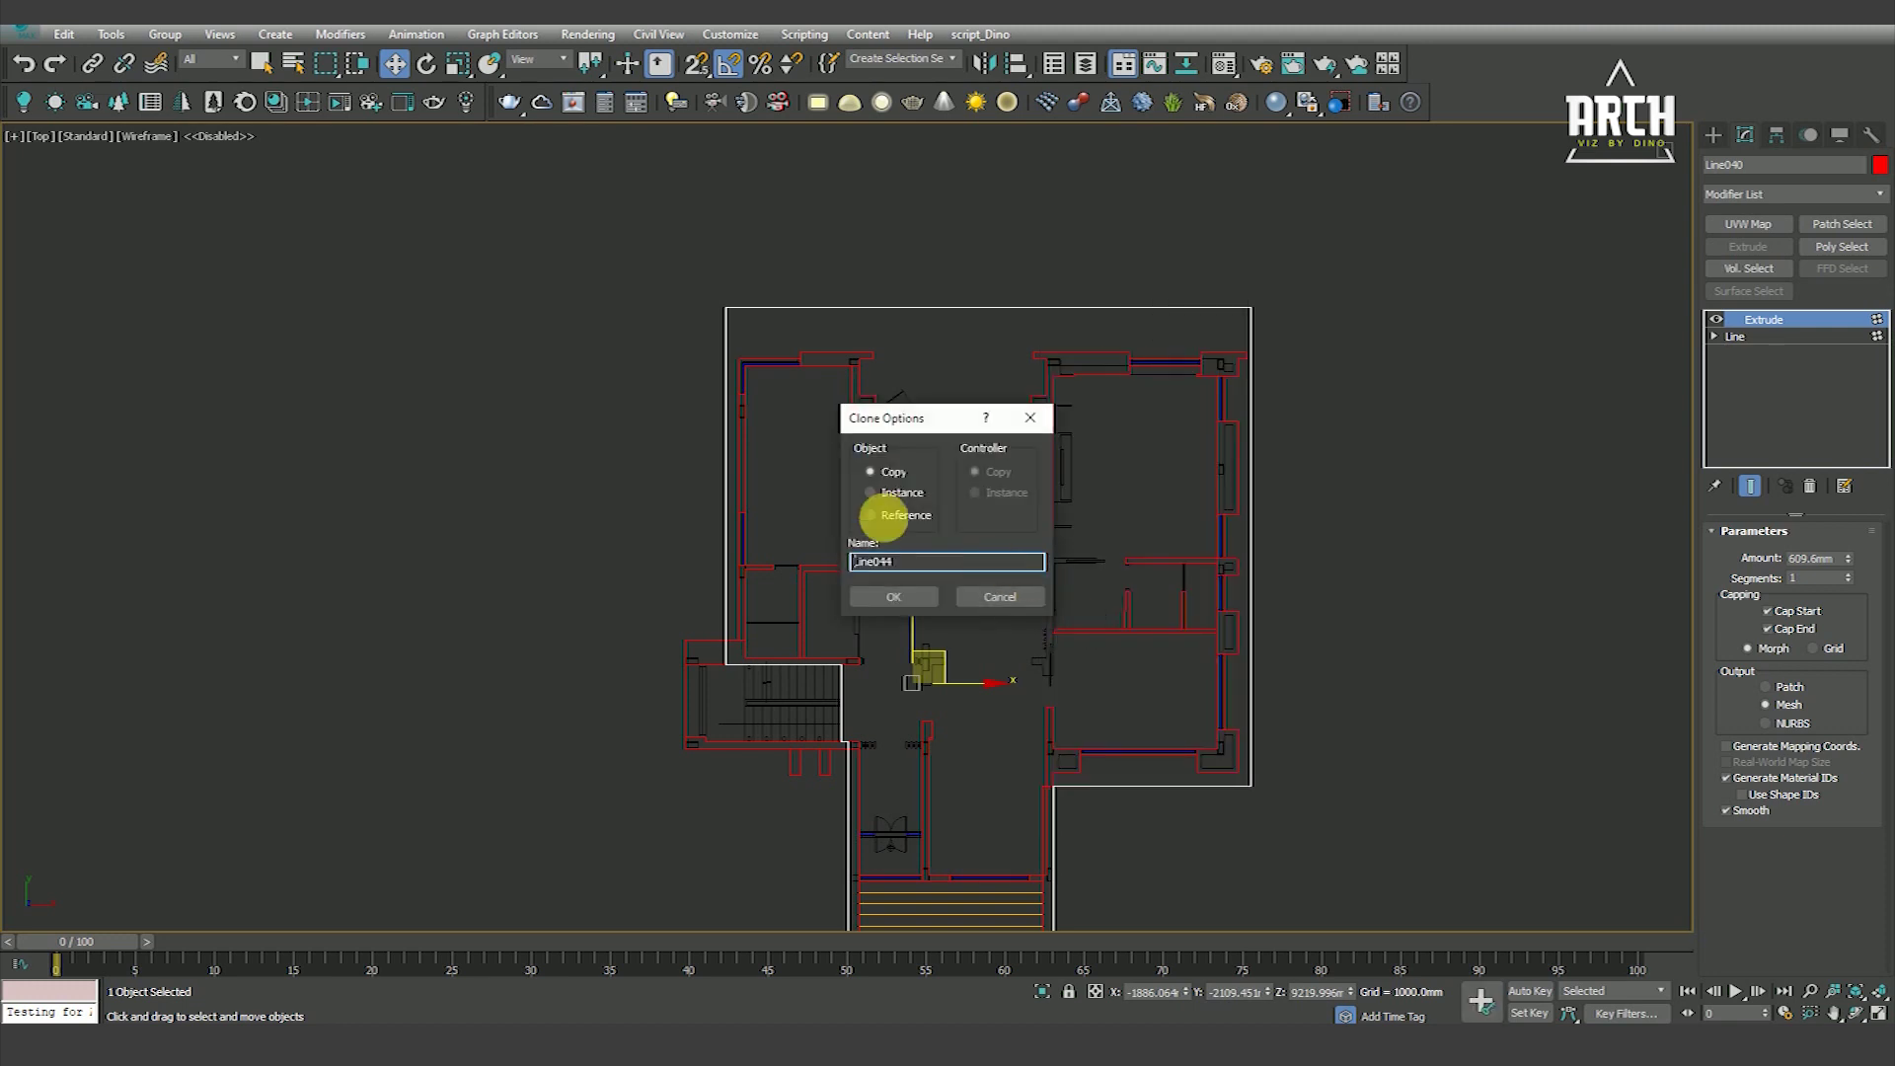
pyautogui.click(896, 597)
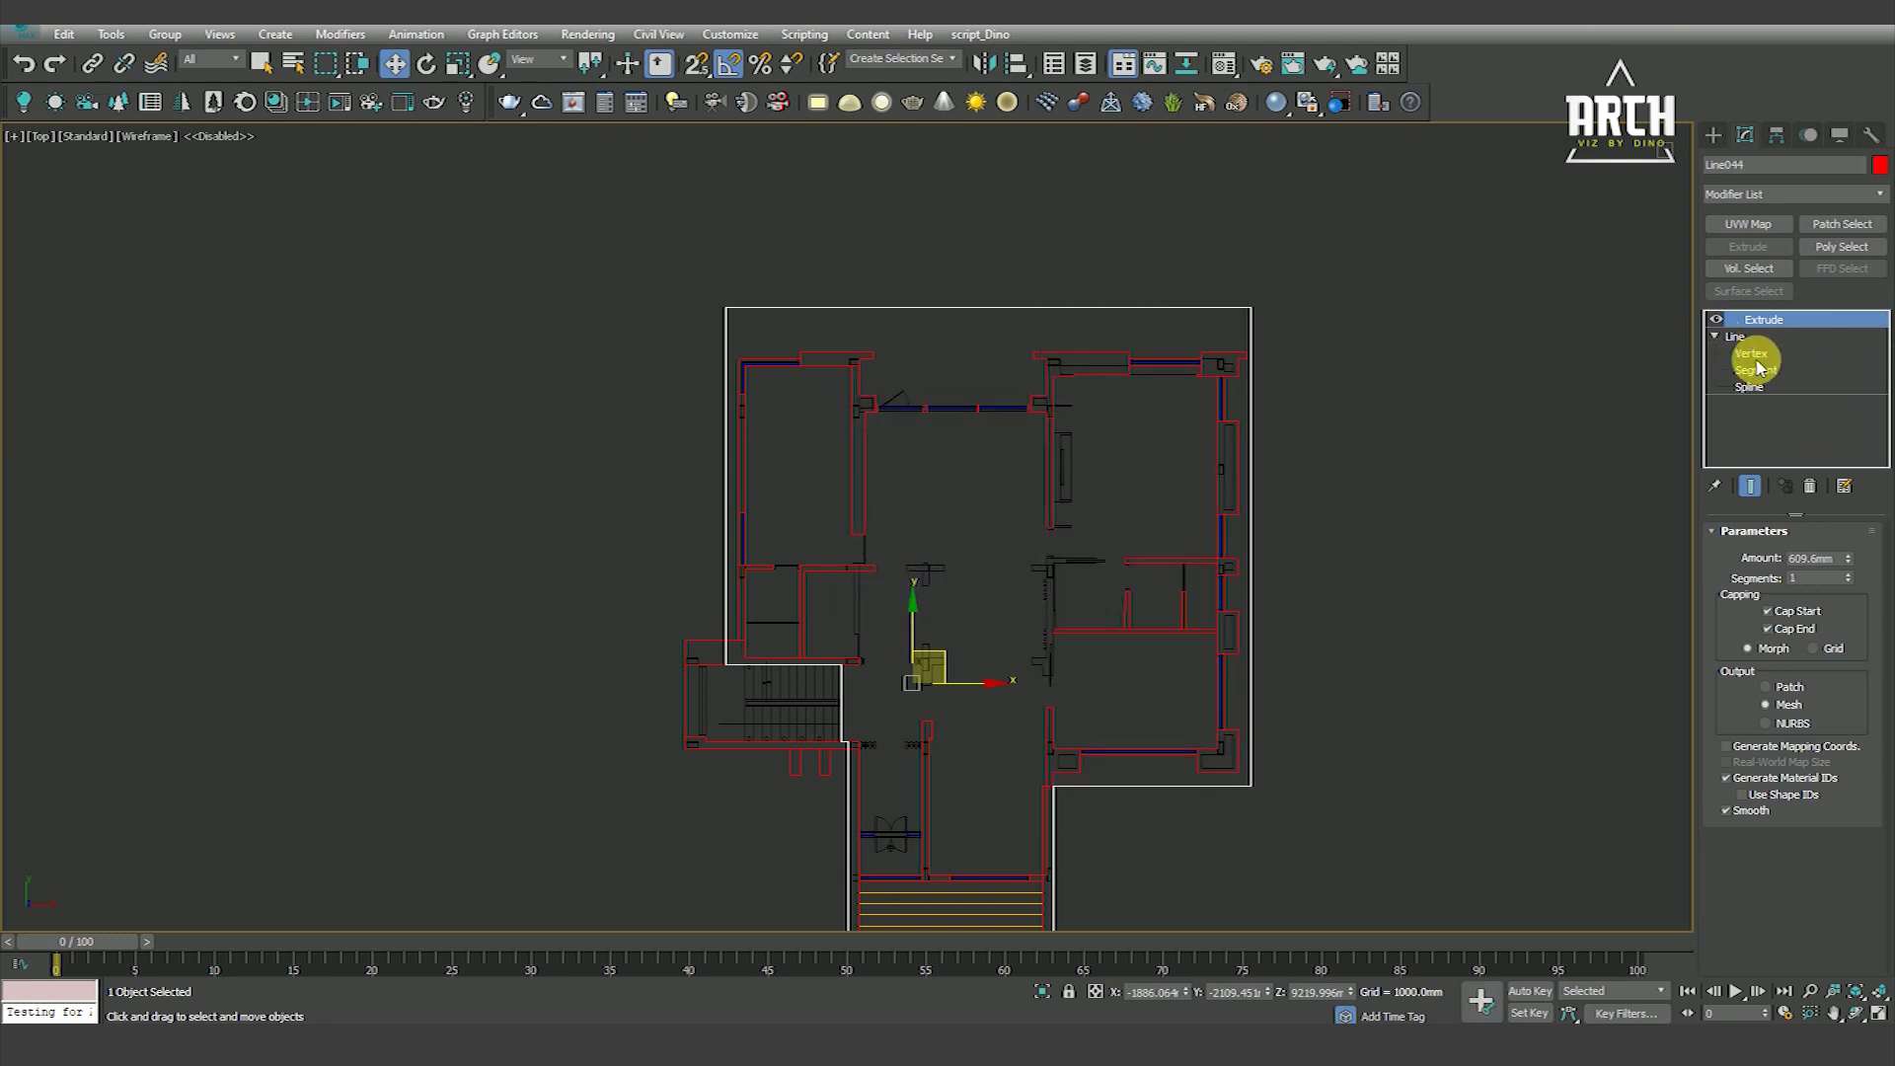
# Offset Line044's outline spline with Outline to give it thickness
pyautogui.click(1754, 355)
pyautogui.click(1749, 387)
pyautogui.click(972, 554)
pyautogui.scroll(-5, 1826, 859)
pyautogui.scroll(-5, 1820, 853)
pyautogui.click(1753, 871)
pyautogui.scroll(3, 1253, 499)
pyautogui.moveTo(1253, 496); pyautogui.dragTo(1250, 472)
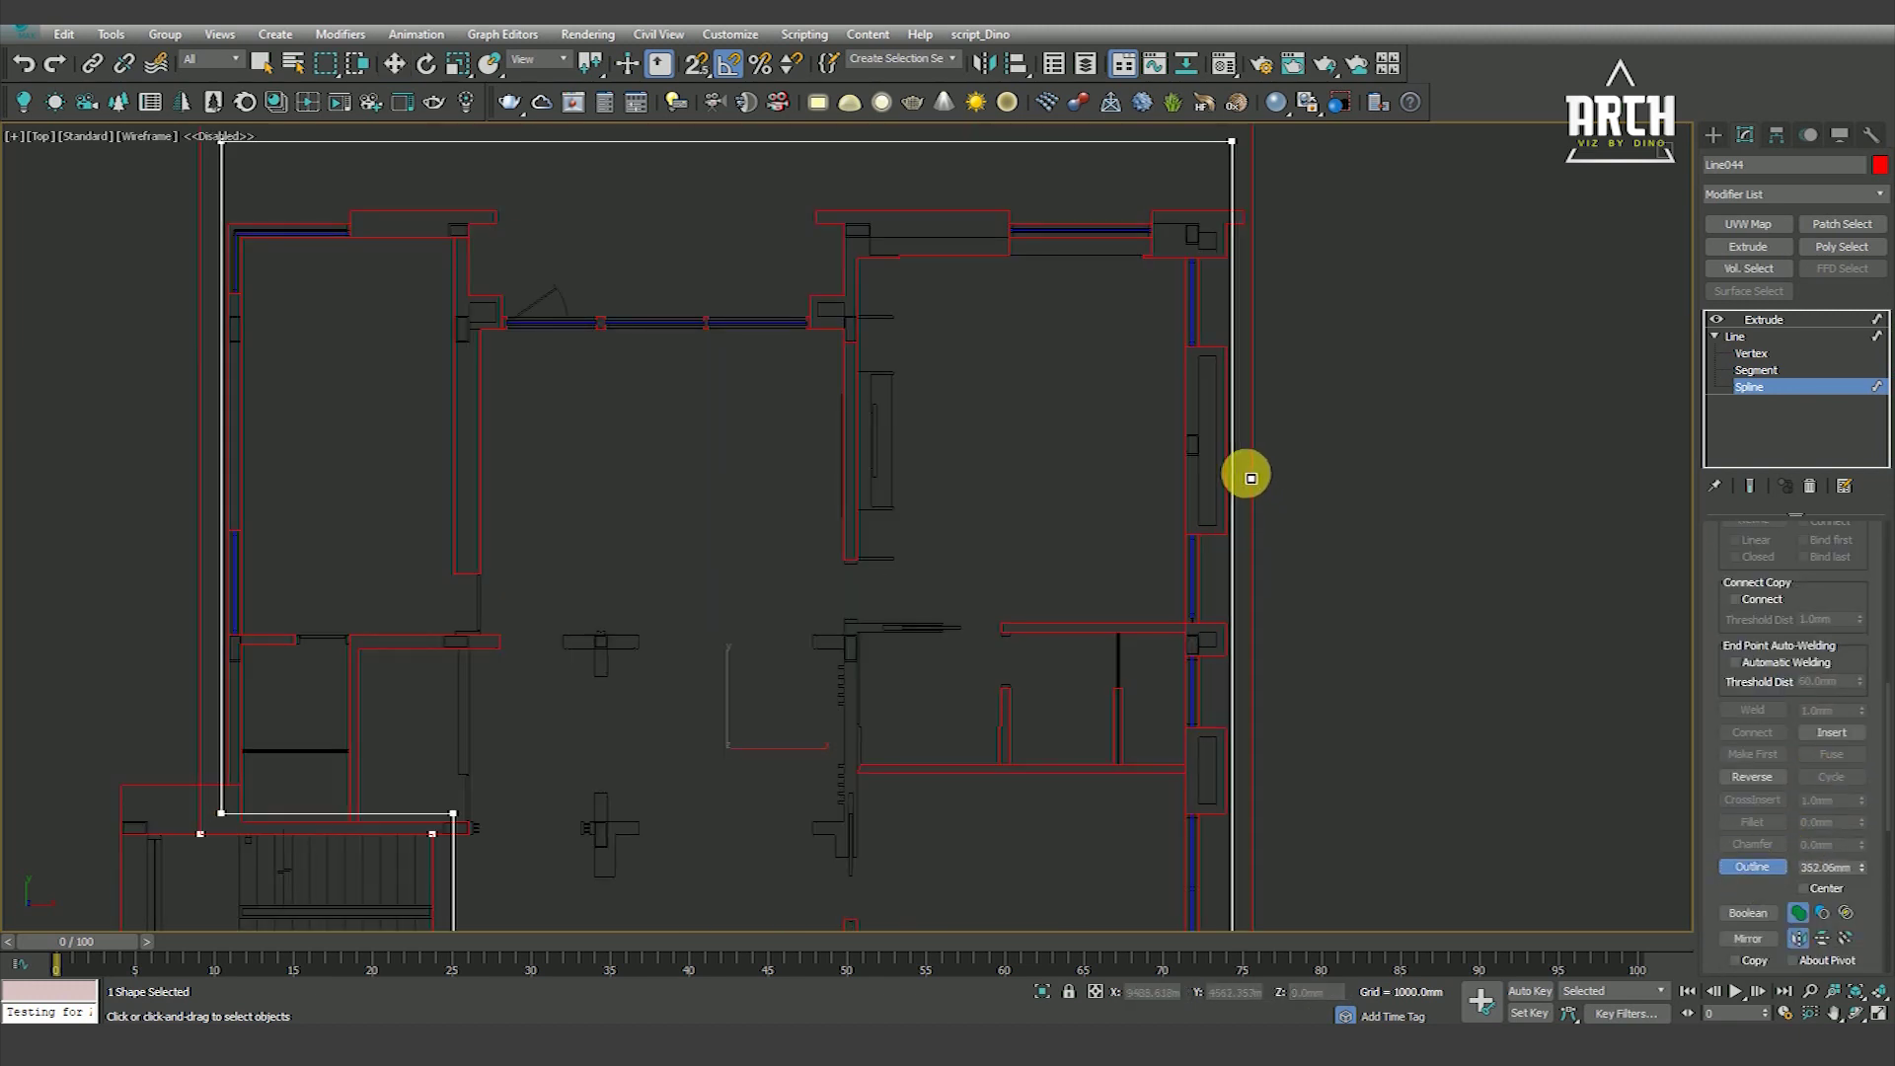
# Convert all of the outline's vertices to Corner type
pyautogui.scroll(-4, 1250, 471)
pyautogui.scroll(-3, 1328, 405)
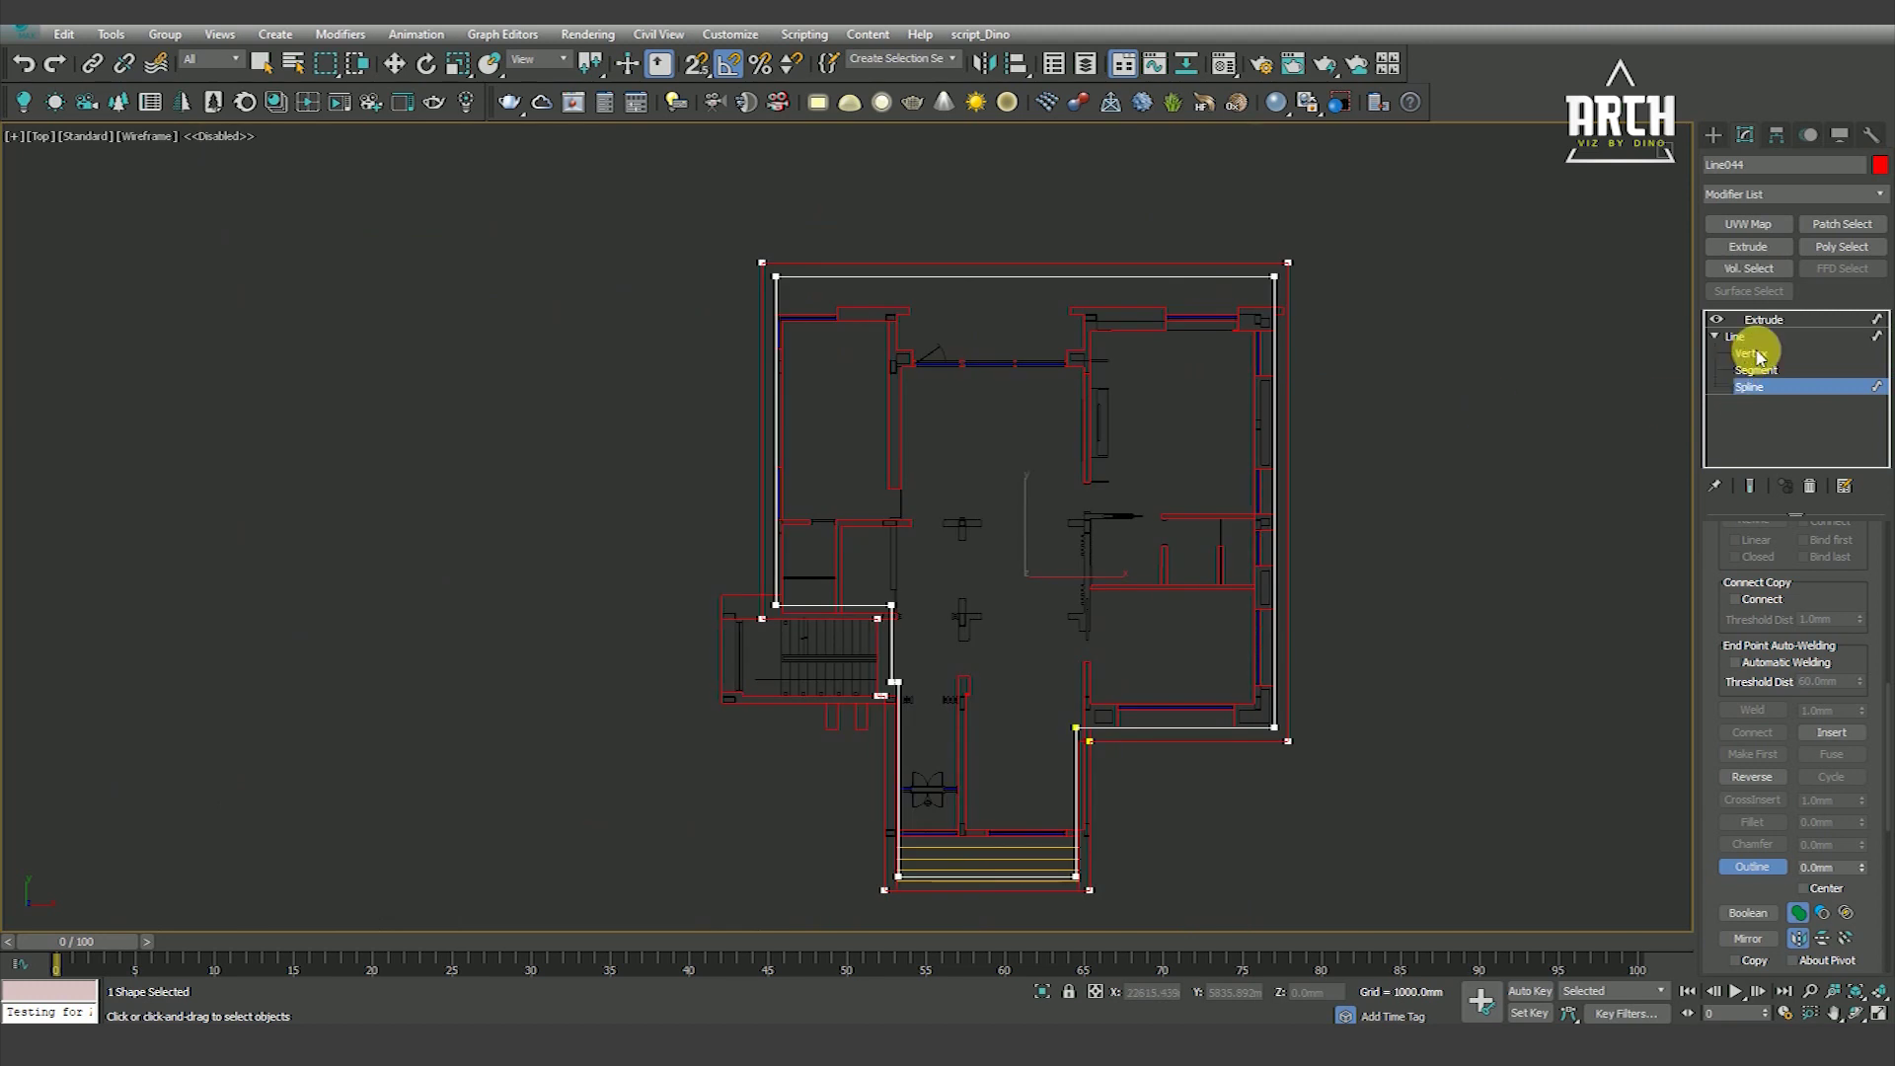
pyautogui.click(1751, 353)
pyautogui.moveTo(1358, 241); pyautogui.dragTo(854, 678)
pyautogui.rightClick(1520, 428)
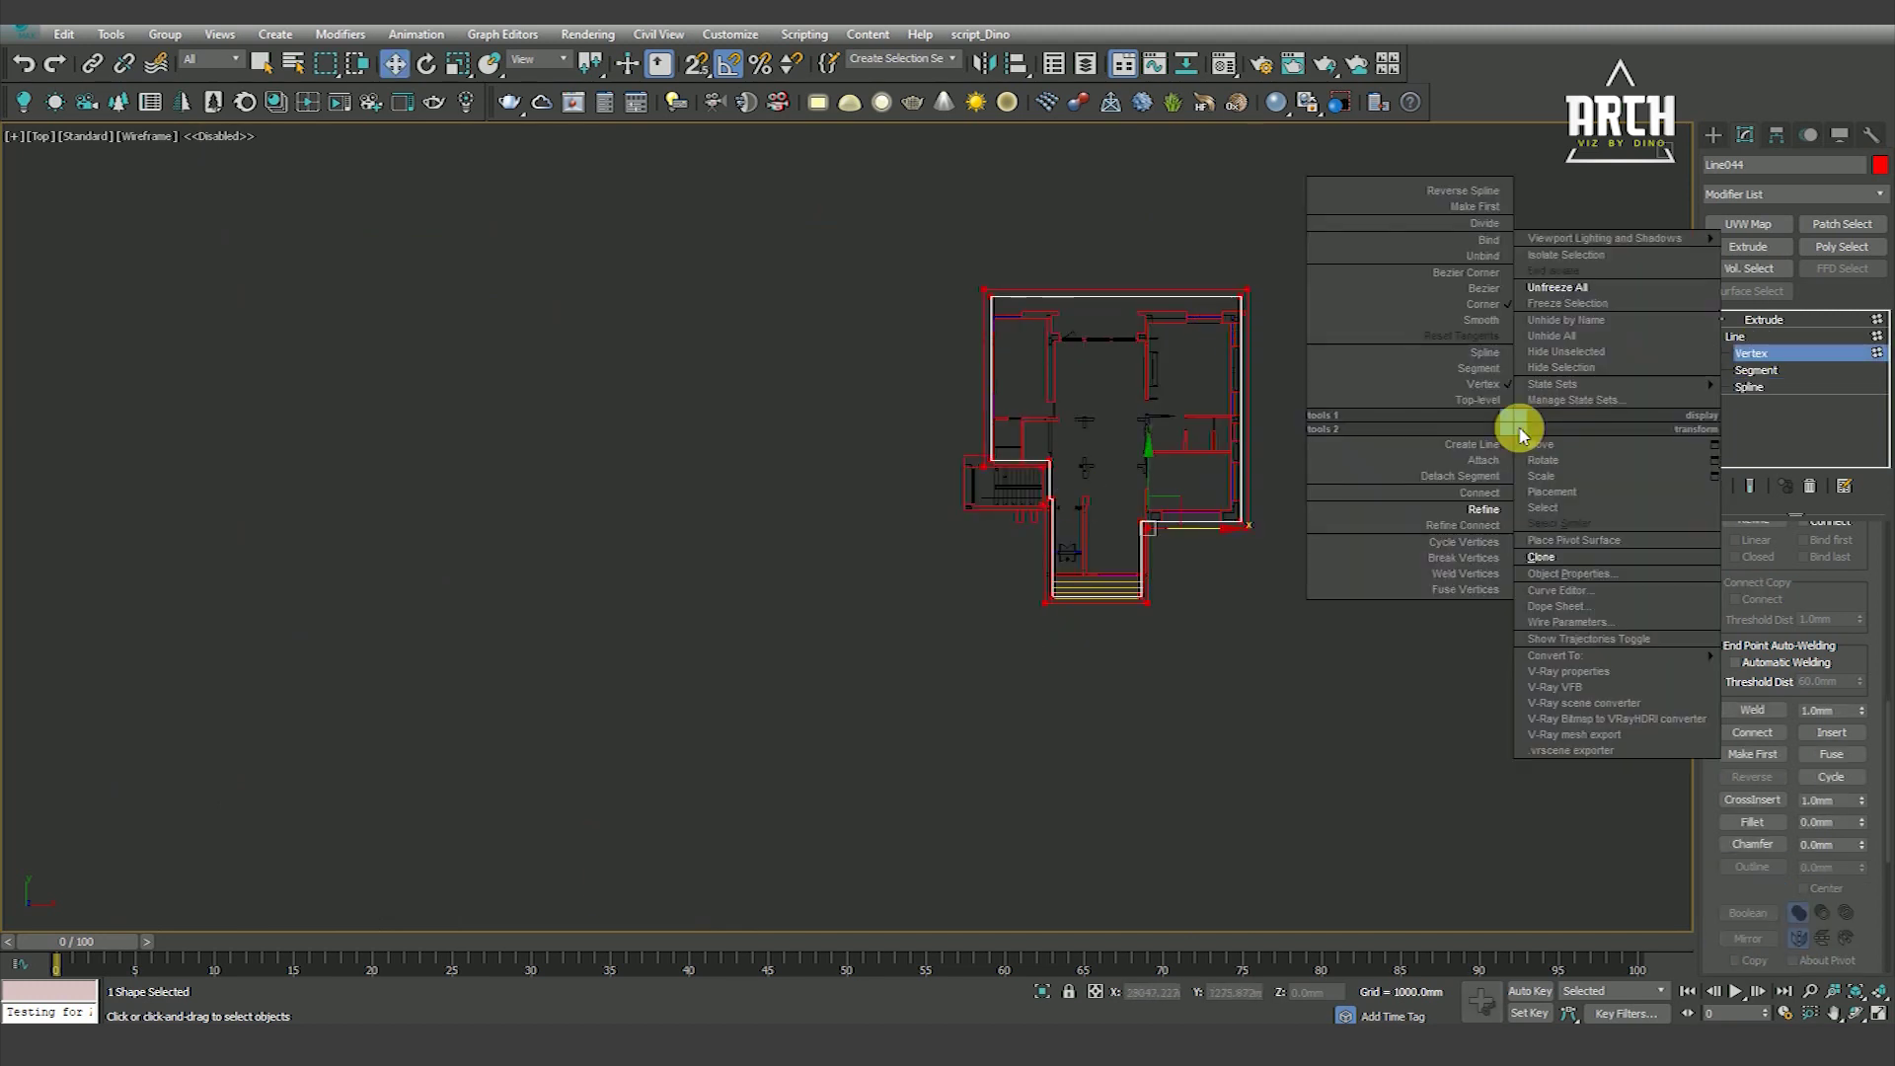
pyautogui.click(1464, 302)
# Select the outline's right-corner vertices and turn on 2.5D snapping
pyautogui.click(1750, 386)
pyautogui.scroll(5, 1223, 533)
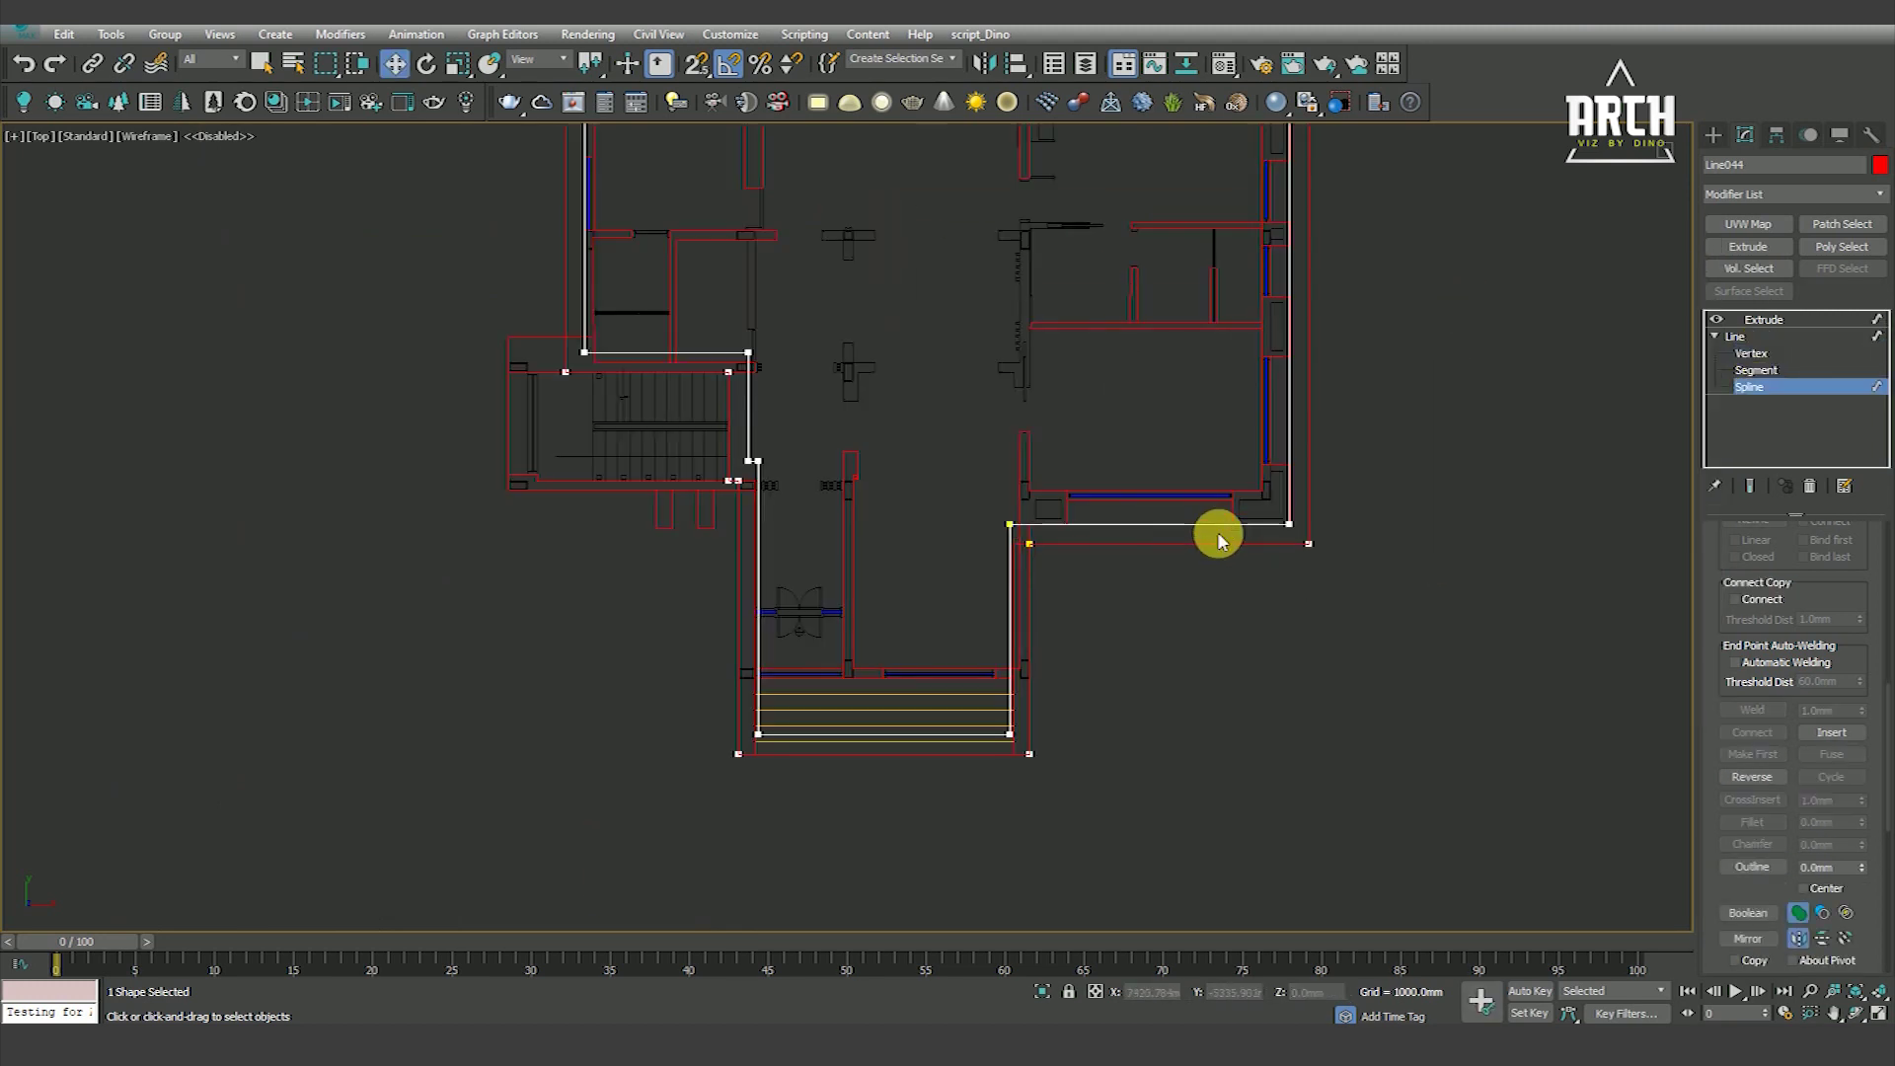
pyautogui.click(1744, 353)
pyautogui.scroll(-3, 1256, 537)
pyautogui.scroll(-3, 1241, 346)
pyautogui.moveTo(1243, 815); pyautogui.dragTo(1241, 811)
pyautogui.scroll(4, 1214, 672)
pyautogui.scroll(3, 1260, 583)
pyautogui.press('s')
pyautogui.press('s')
# Zoom around the right corner, deselect the vertex, and bring the floor plan into view
pyautogui.scroll(-5, 1277, 660)
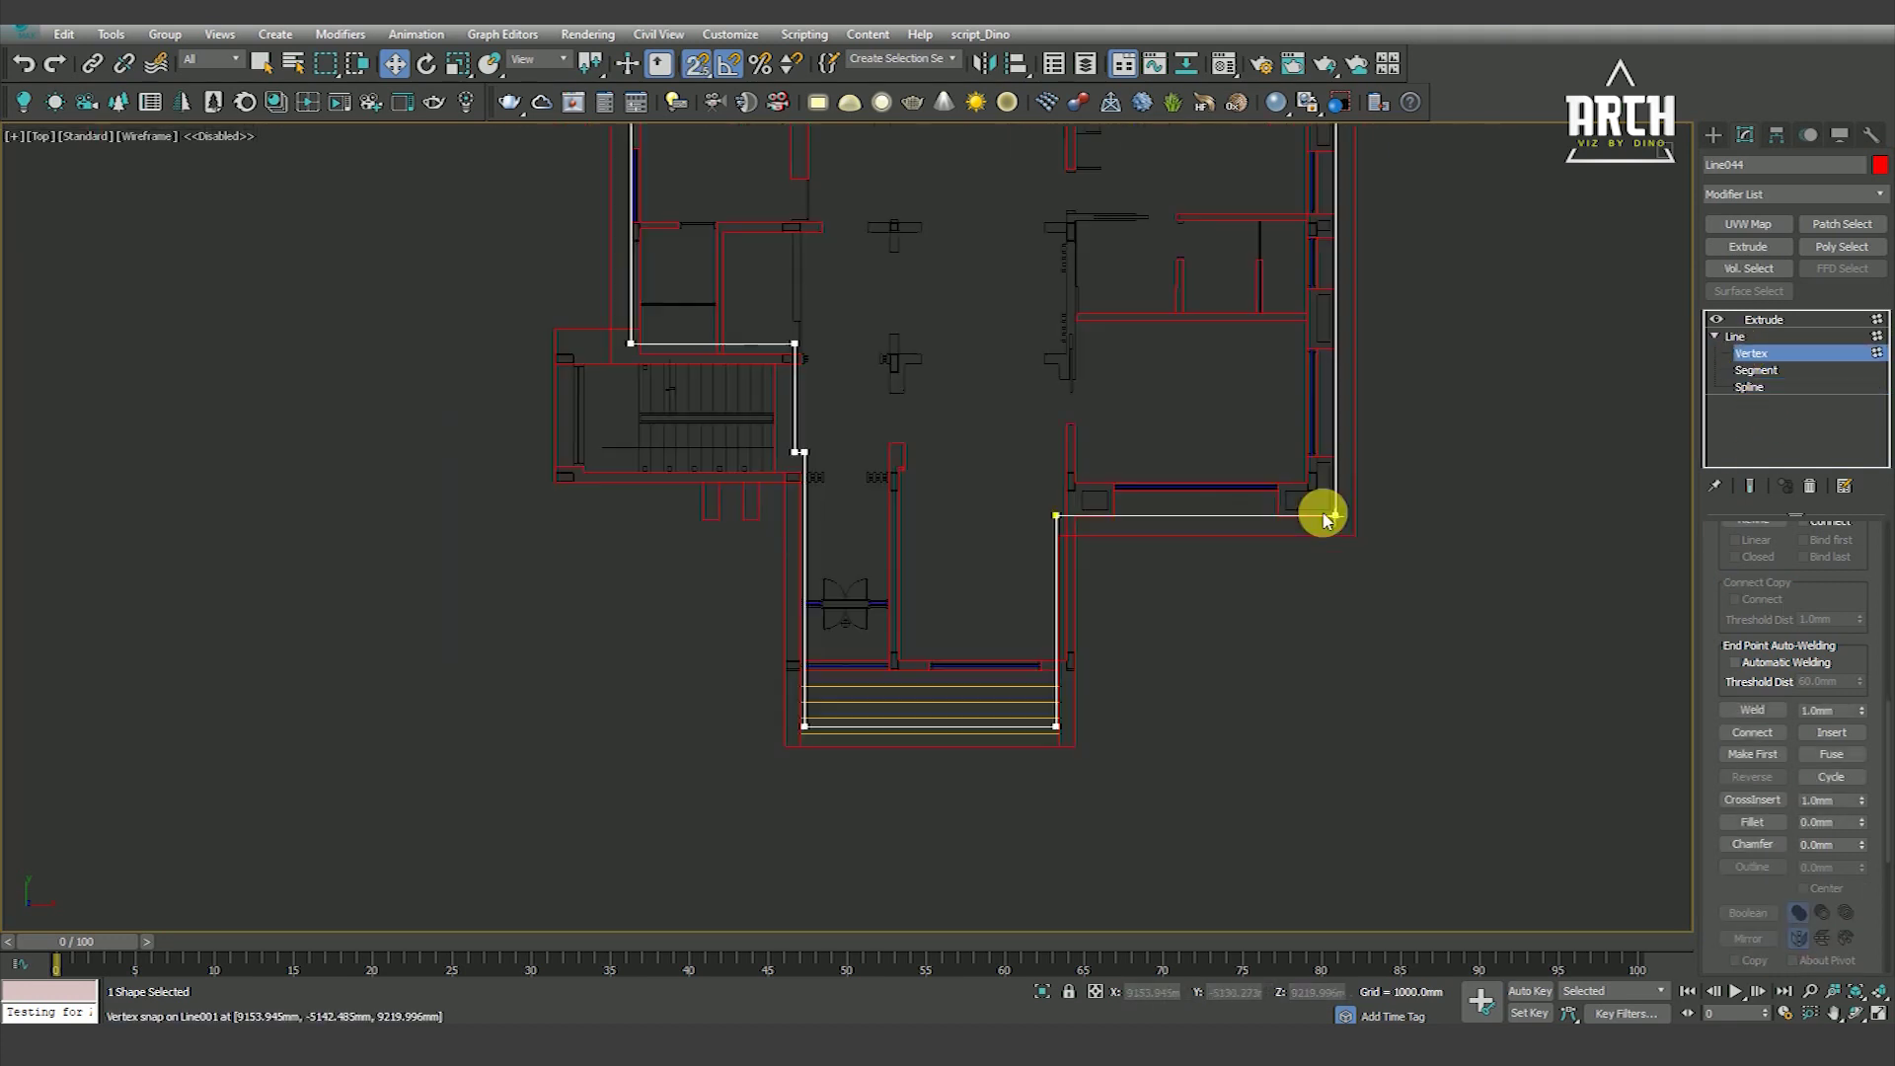
pyautogui.scroll(3, 1323, 512)
pyautogui.scroll(3, 907, 555)
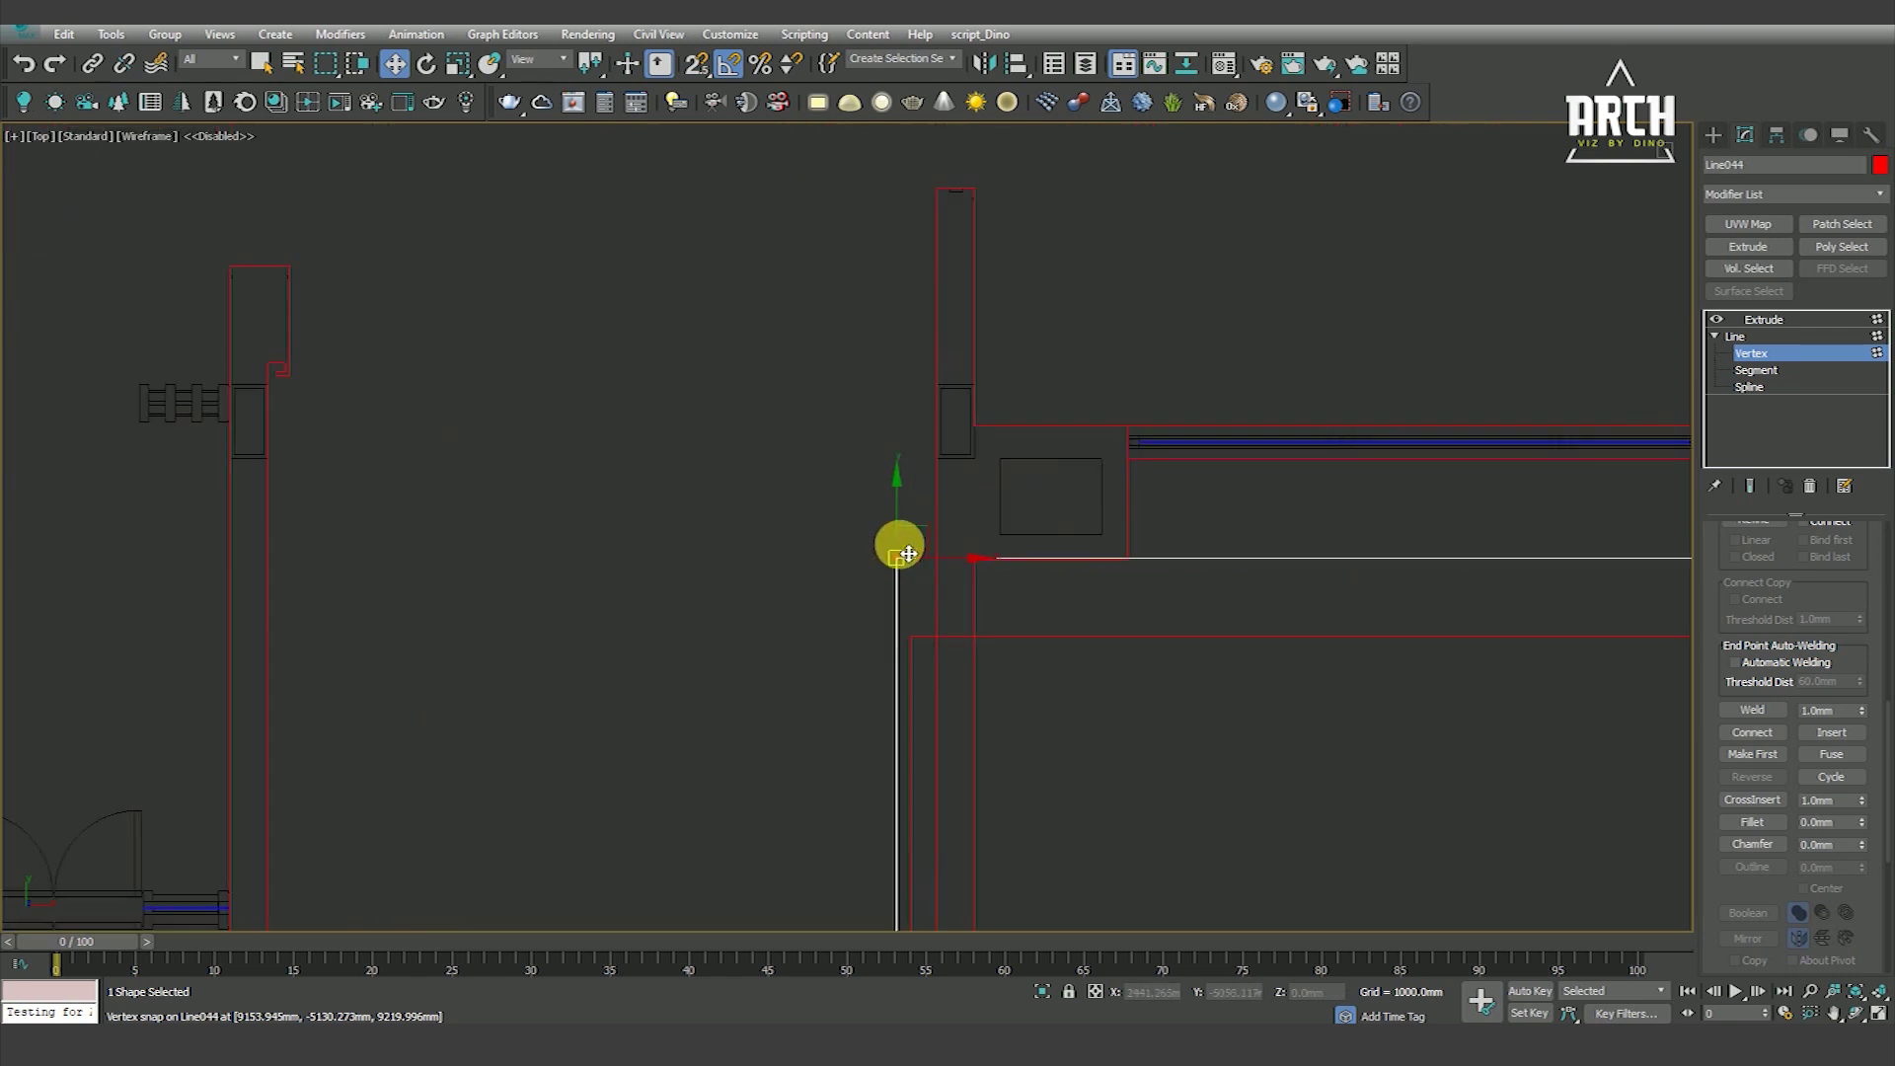
pyautogui.scroll(-6, 1116, 516)
pyautogui.scroll(2, 817, 590)
pyautogui.scroll(3, 805, 432)
pyautogui.scroll(-3, 897, 444)
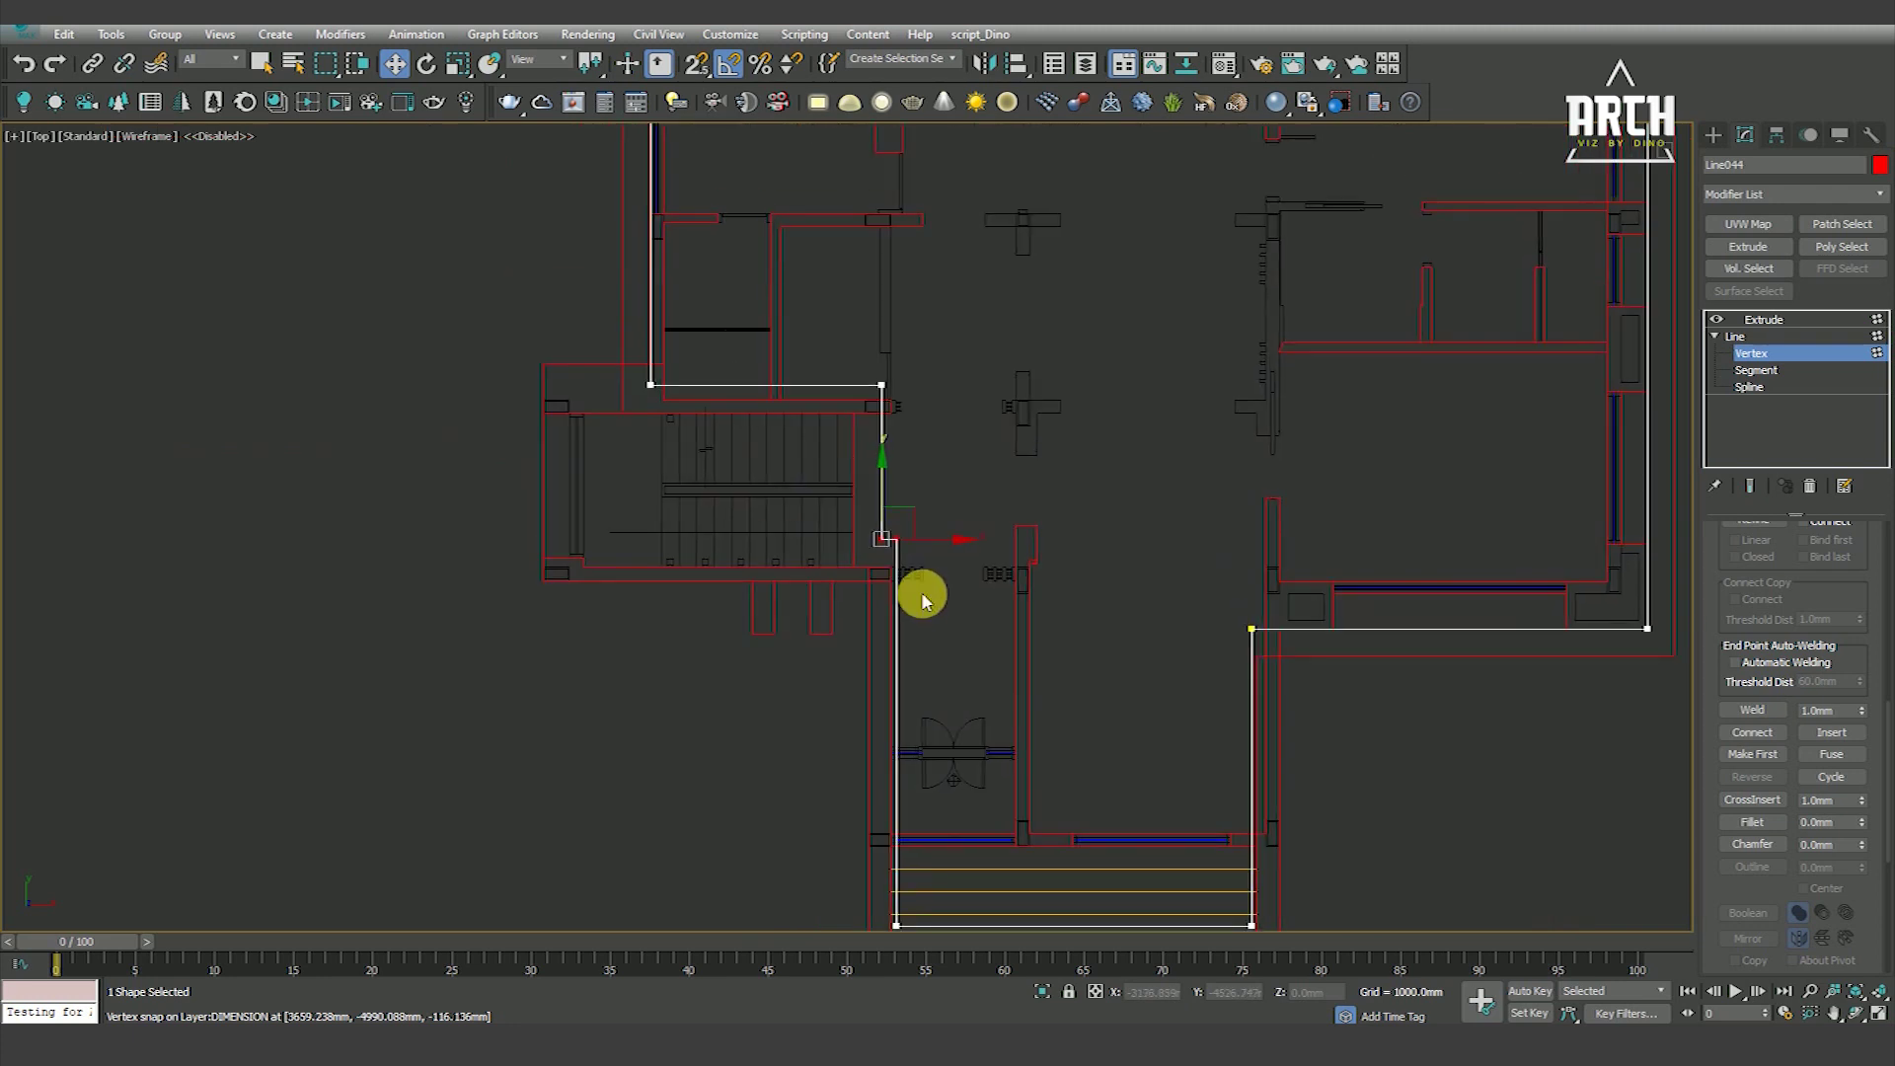
pyautogui.click(925, 589)
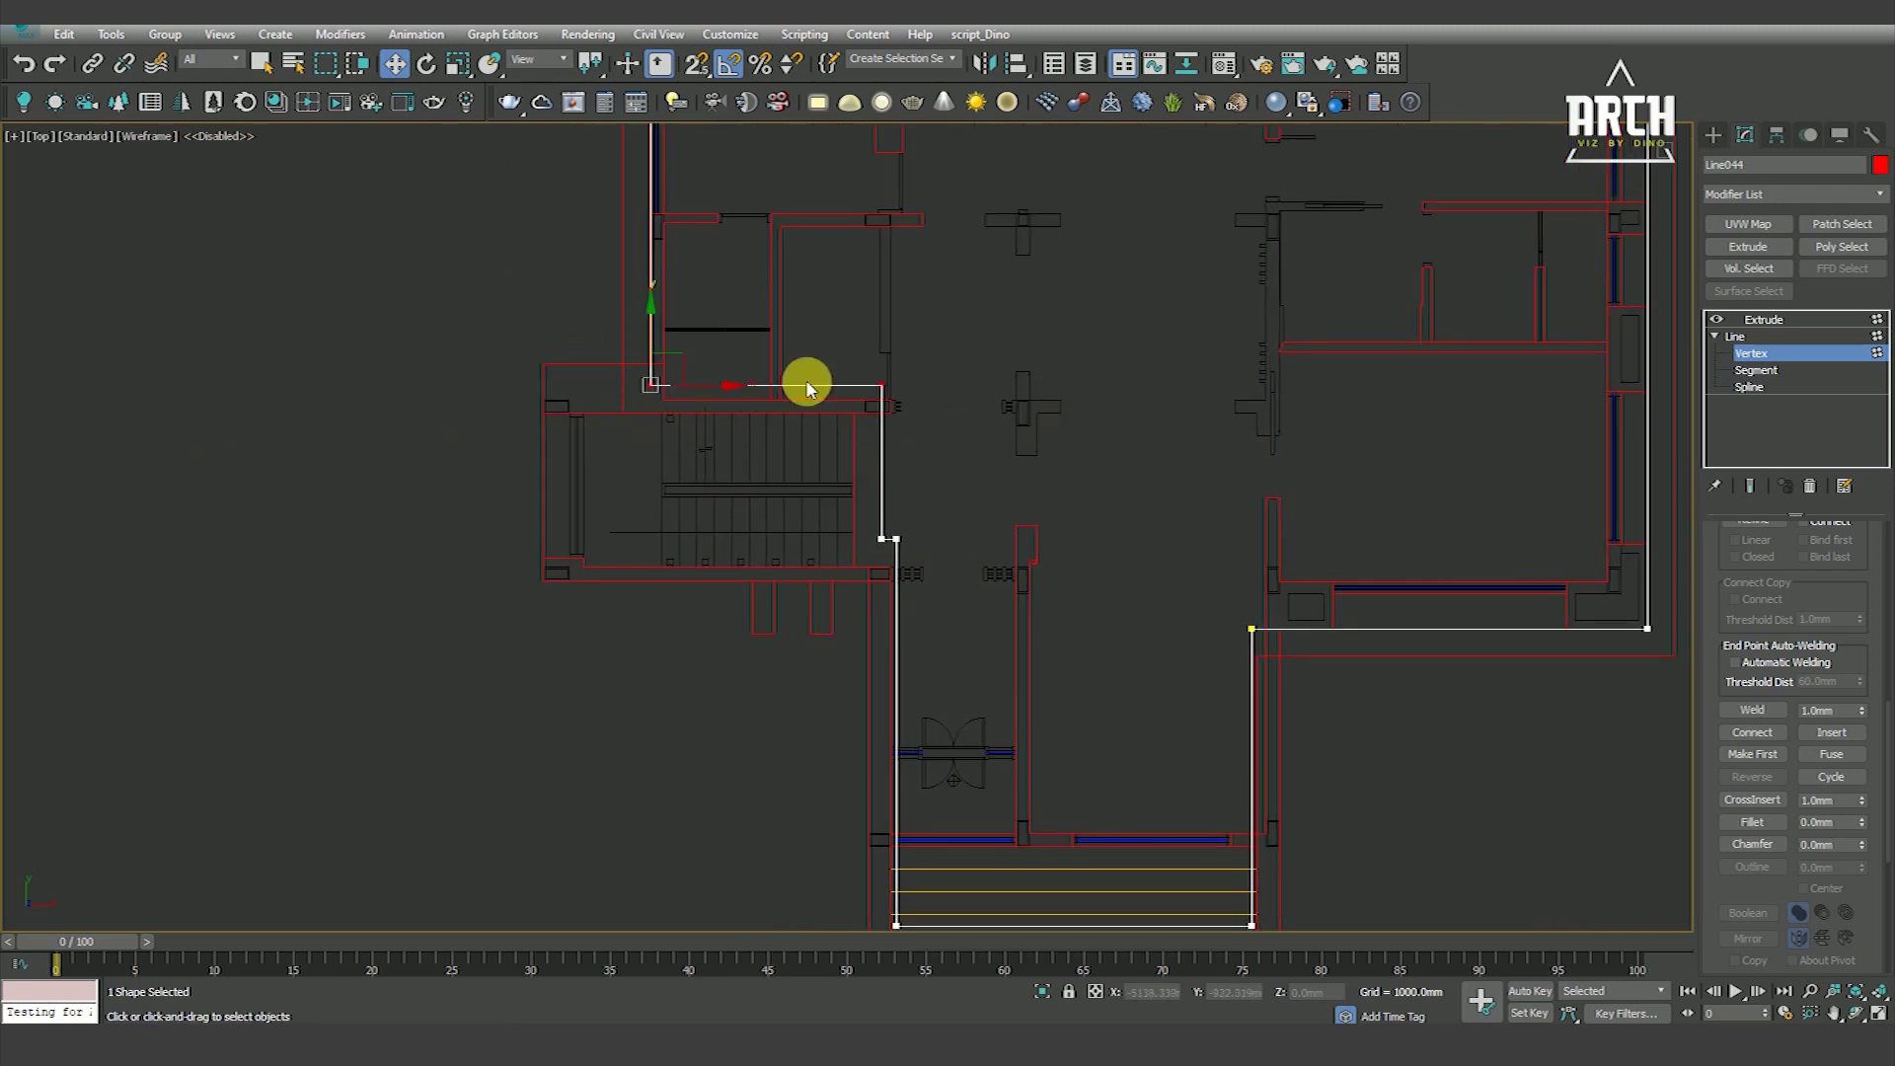
pyautogui.scroll(-2, 807, 387)
pyautogui.moveTo(807, 276); pyautogui.dragTo(765, 237, button='middle')
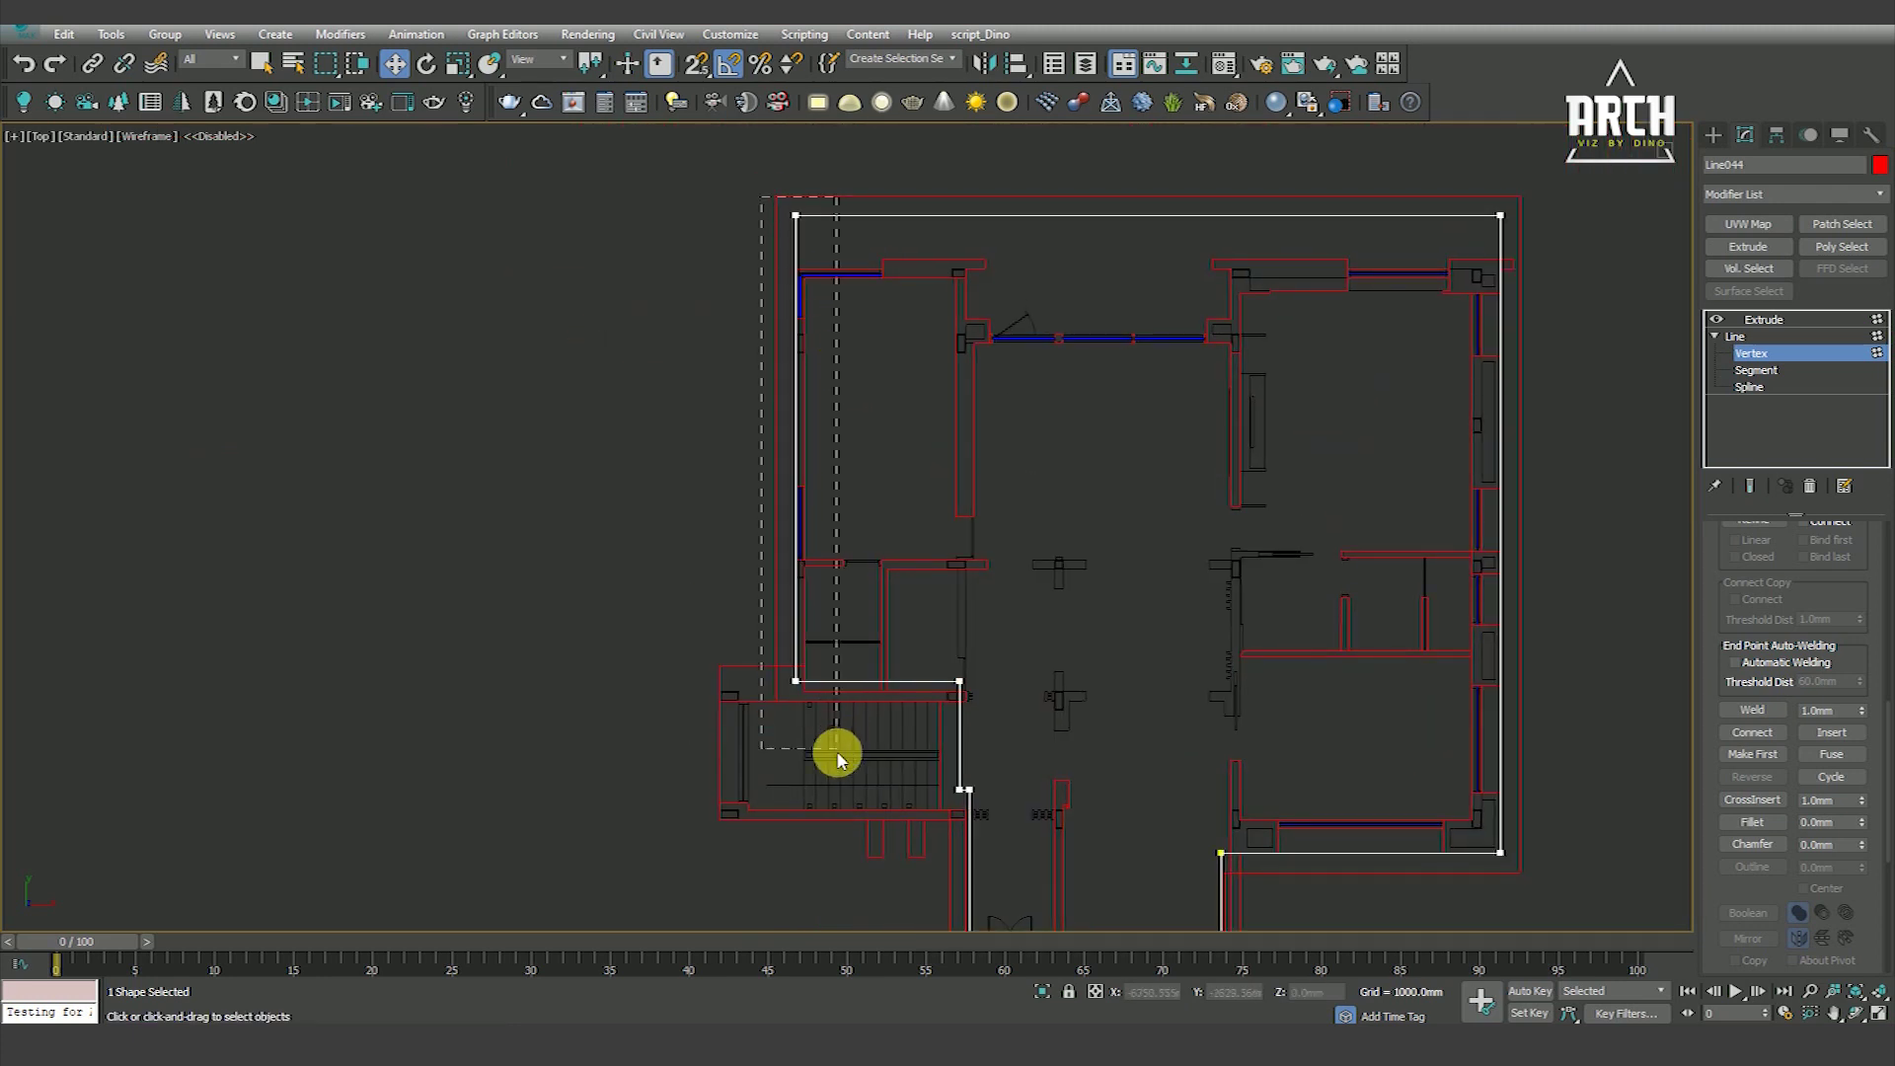
pyautogui.scroll(10, 820, 282)
# Move Line044's corner vertex down onto the wall line
pyautogui.press('s')
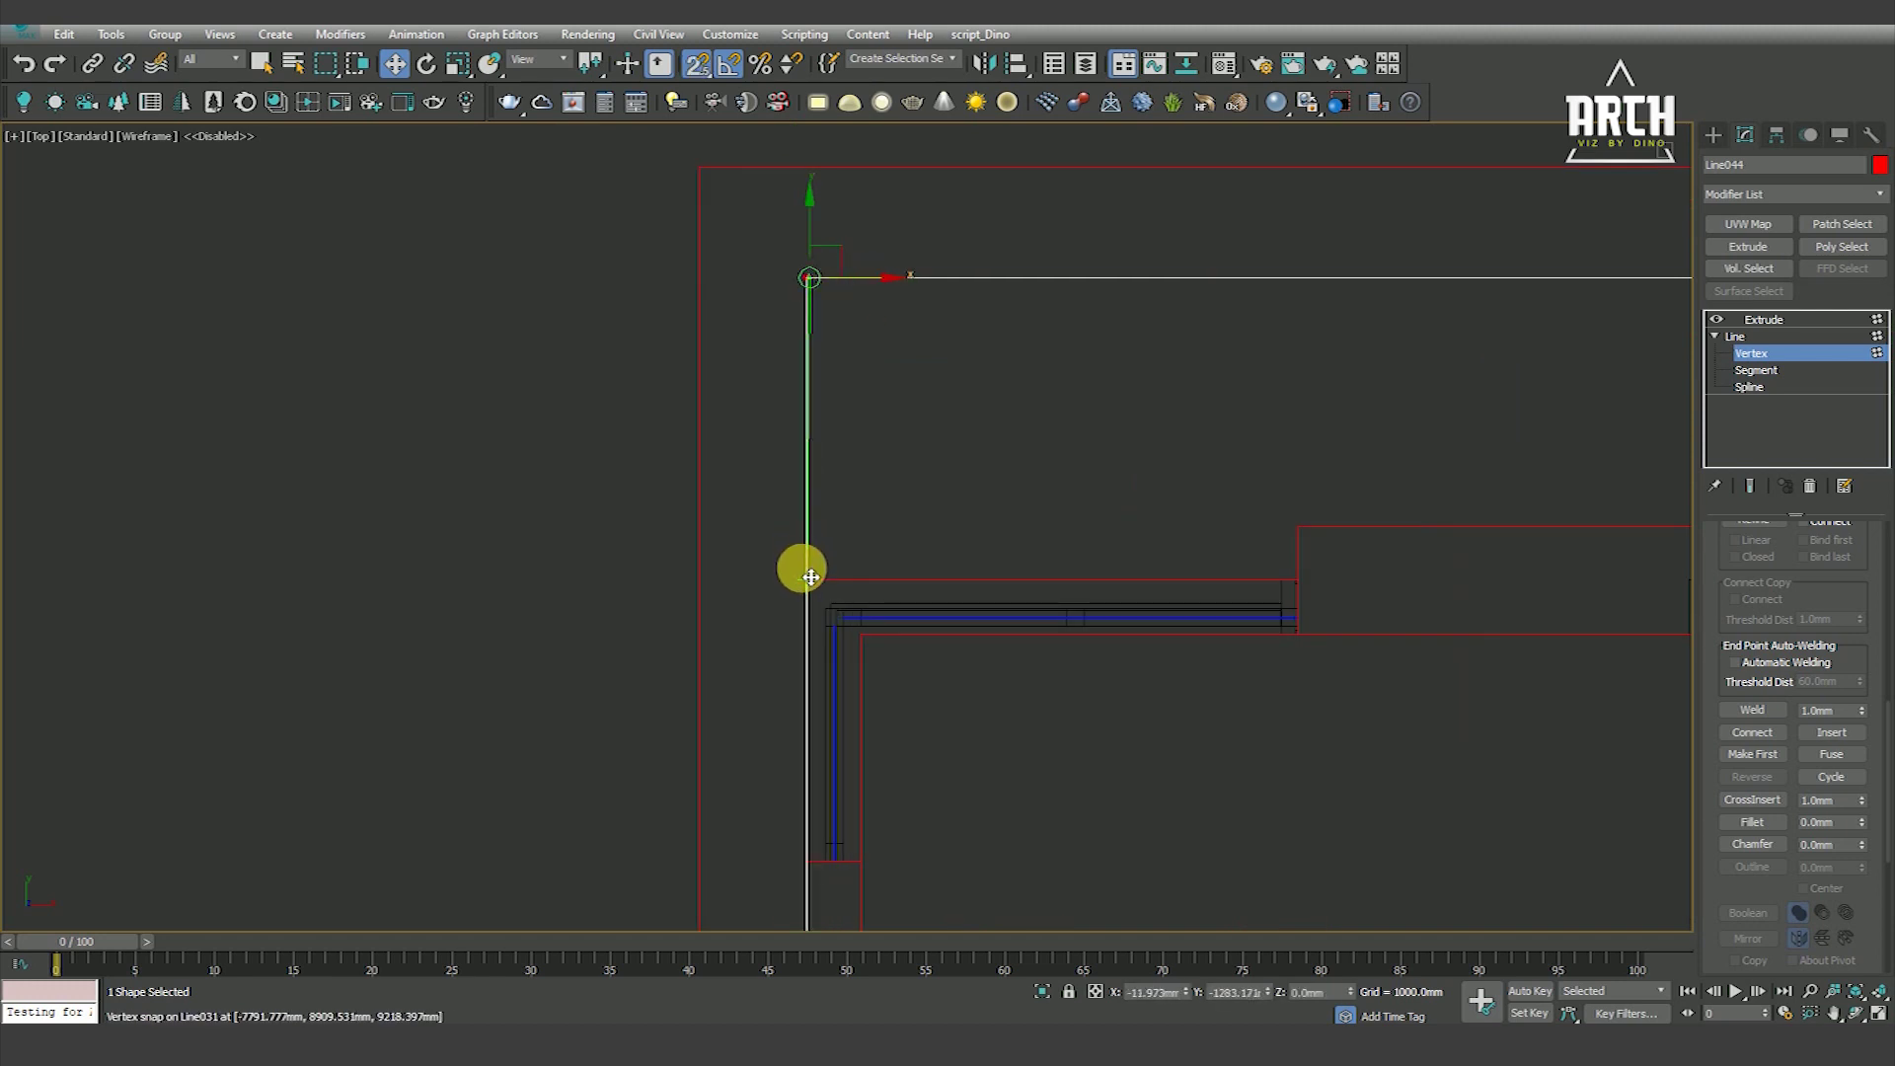
pyautogui.scroll(-3, 809, 281)
pyautogui.scroll(-3, 812, 283)
pyautogui.scroll(8, 845, 500)
pyautogui.press('s')
pyautogui.scroll(-4, 731, 412)
pyautogui.scroll(2, 815, 409)
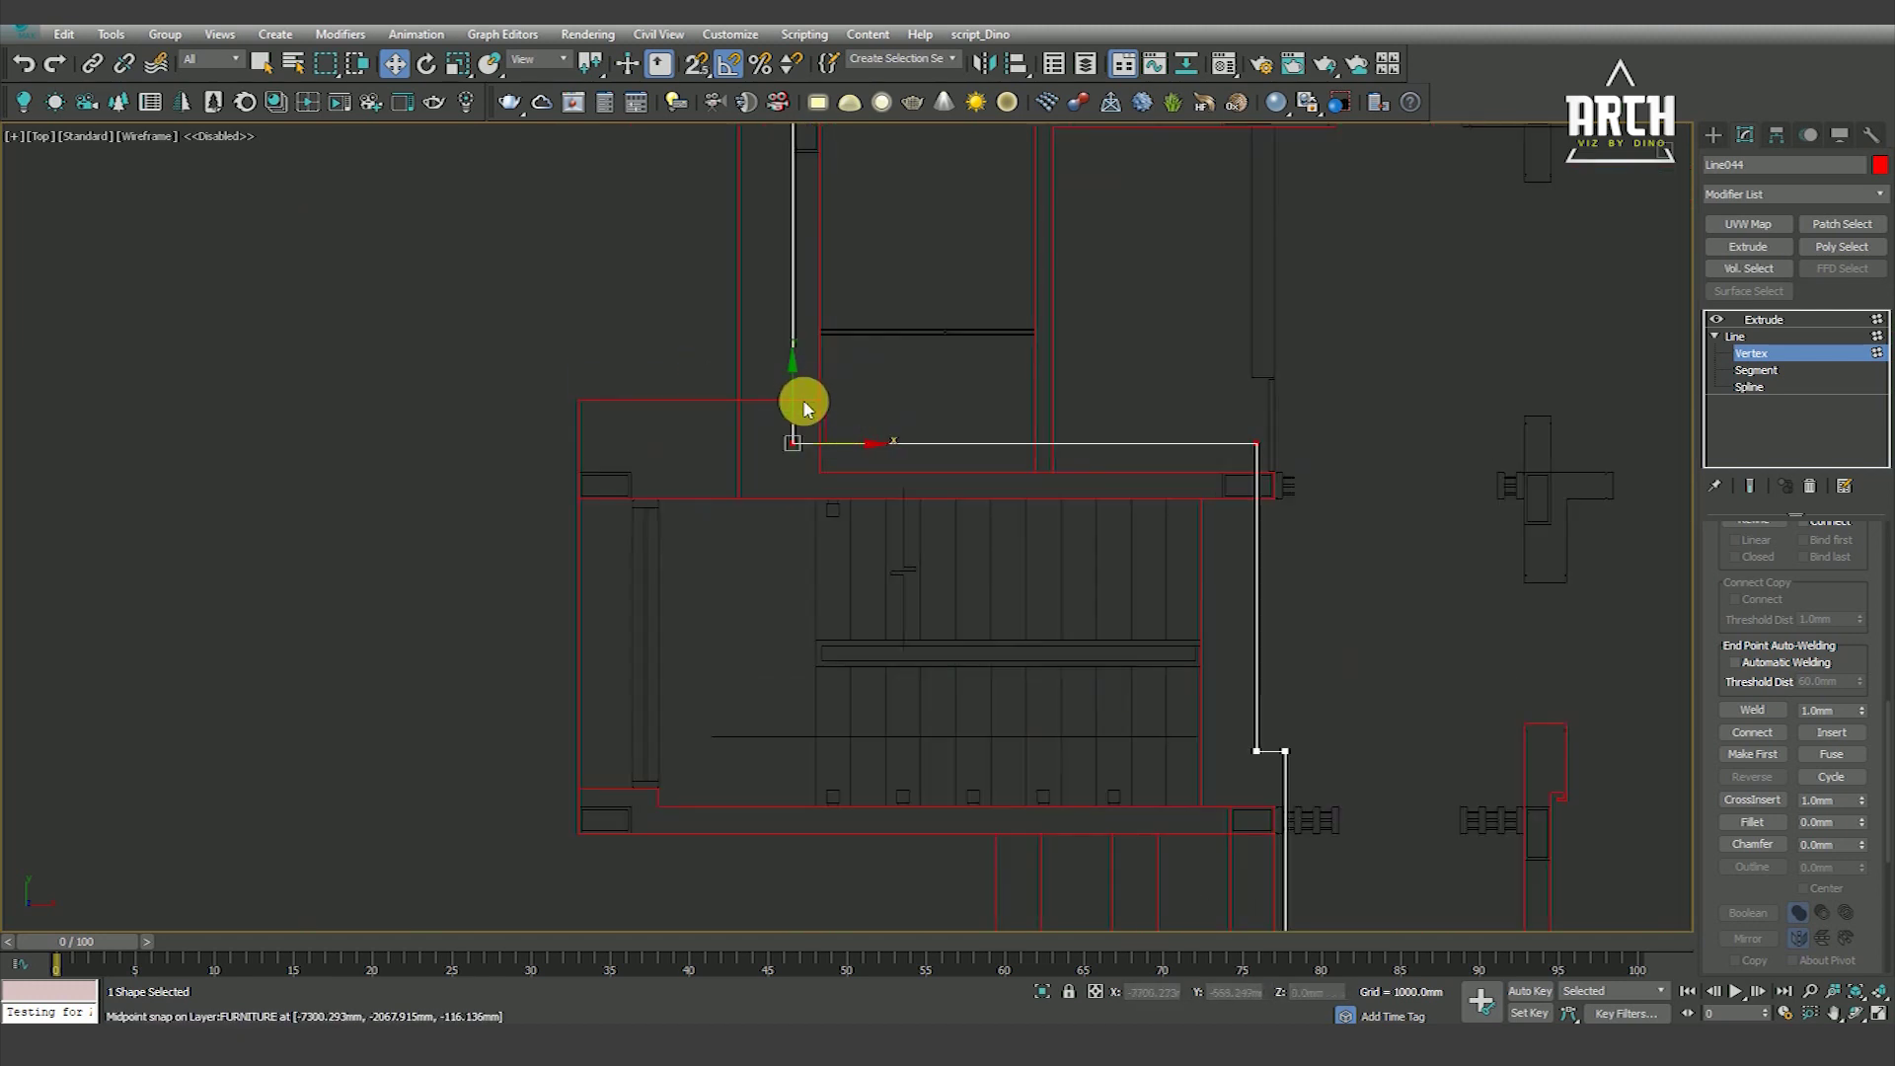
pyautogui.moveTo(802, 398); pyautogui.dragTo(795, 431)
# Snap the vertices beside the stair onto the right wall line
pyautogui.scroll(-4, 1084, 474)
pyautogui.press('s')
pyautogui.moveTo(1203, 586); pyautogui.dragTo(1134, 465, button='middle')
pyautogui.moveTo(1134, 625); pyautogui.dragTo(1091, 428, button='middle')
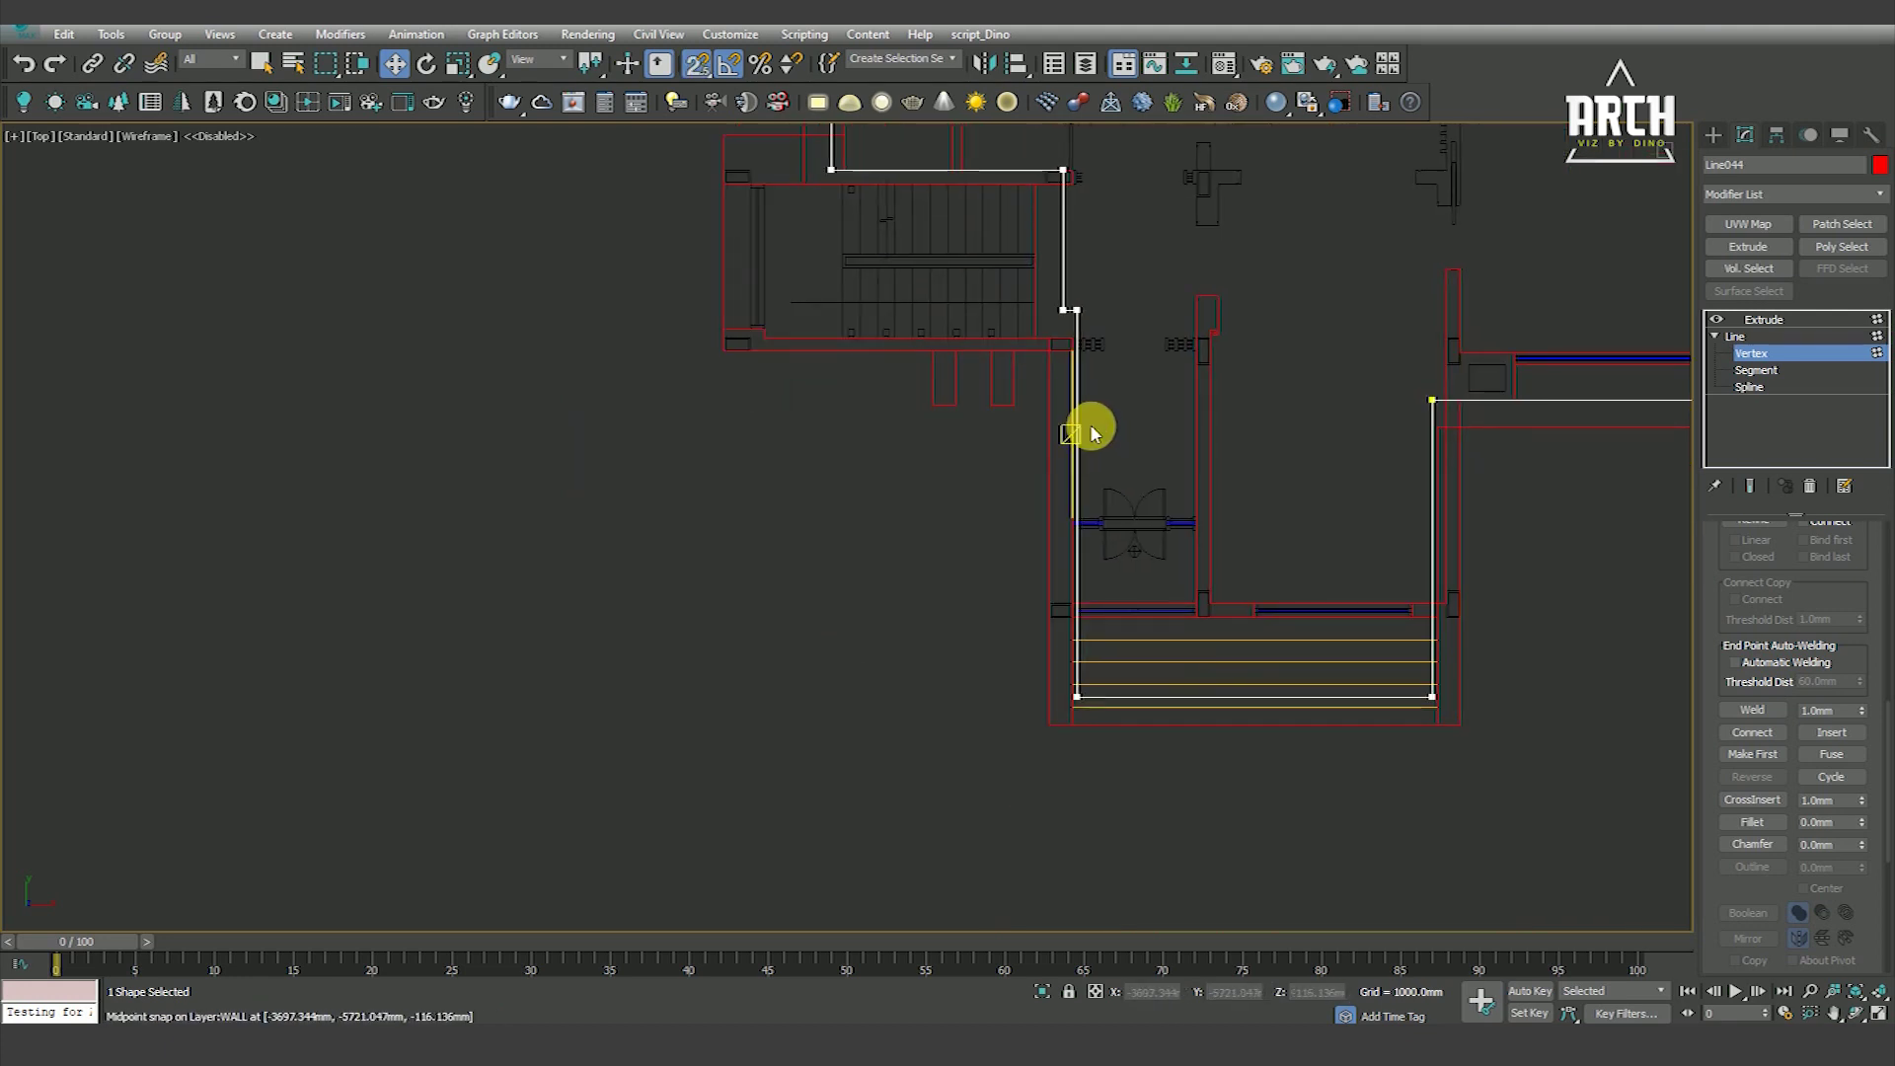
pyautogui.moveTo(1580, 599); pyautogui.dragTo(1151, 507, button='middle')
pyautogui.scroll(-4, 1151, 507)
pyautogui.scroll(4, 1086, 453)
pyautogui.click(1082, 350)
pyautogui.moveTo(1129, 352); pyautogui.dragTo(1108, 676)
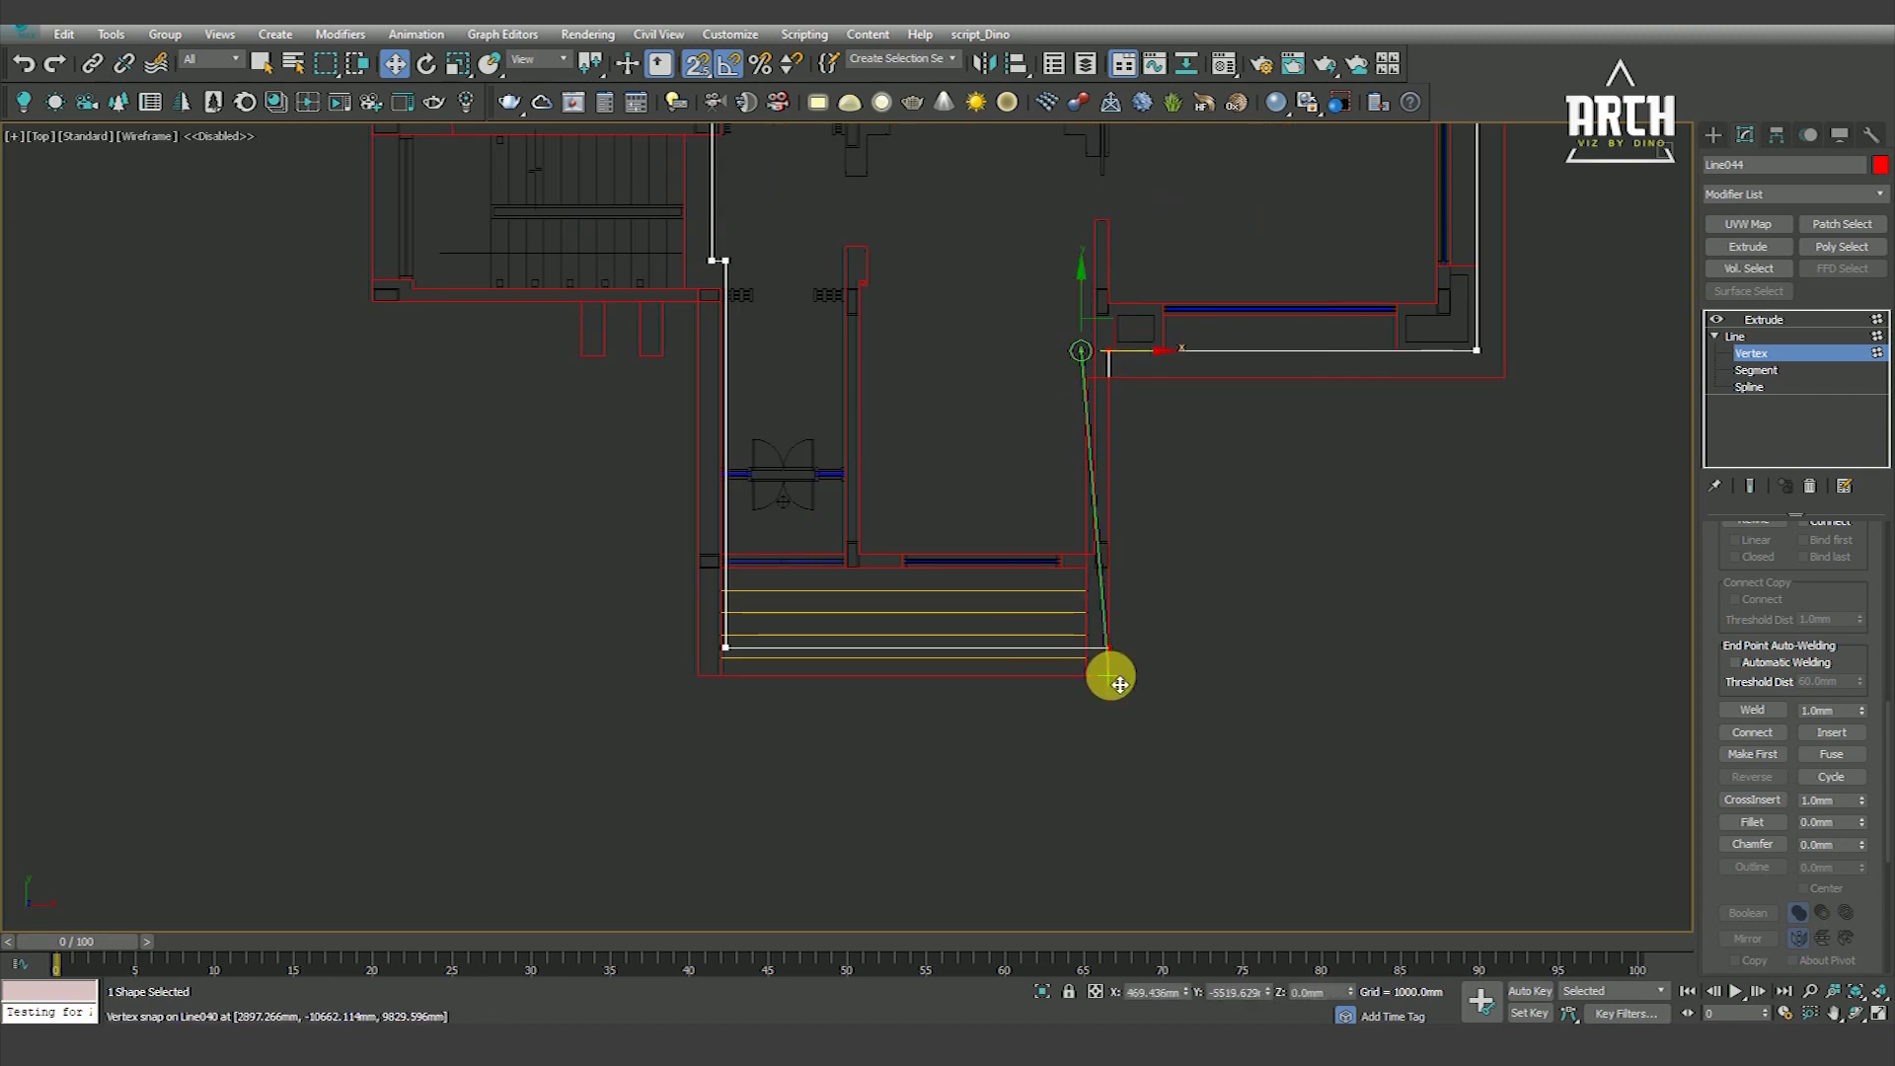
pyautogui.click(1086, 717)
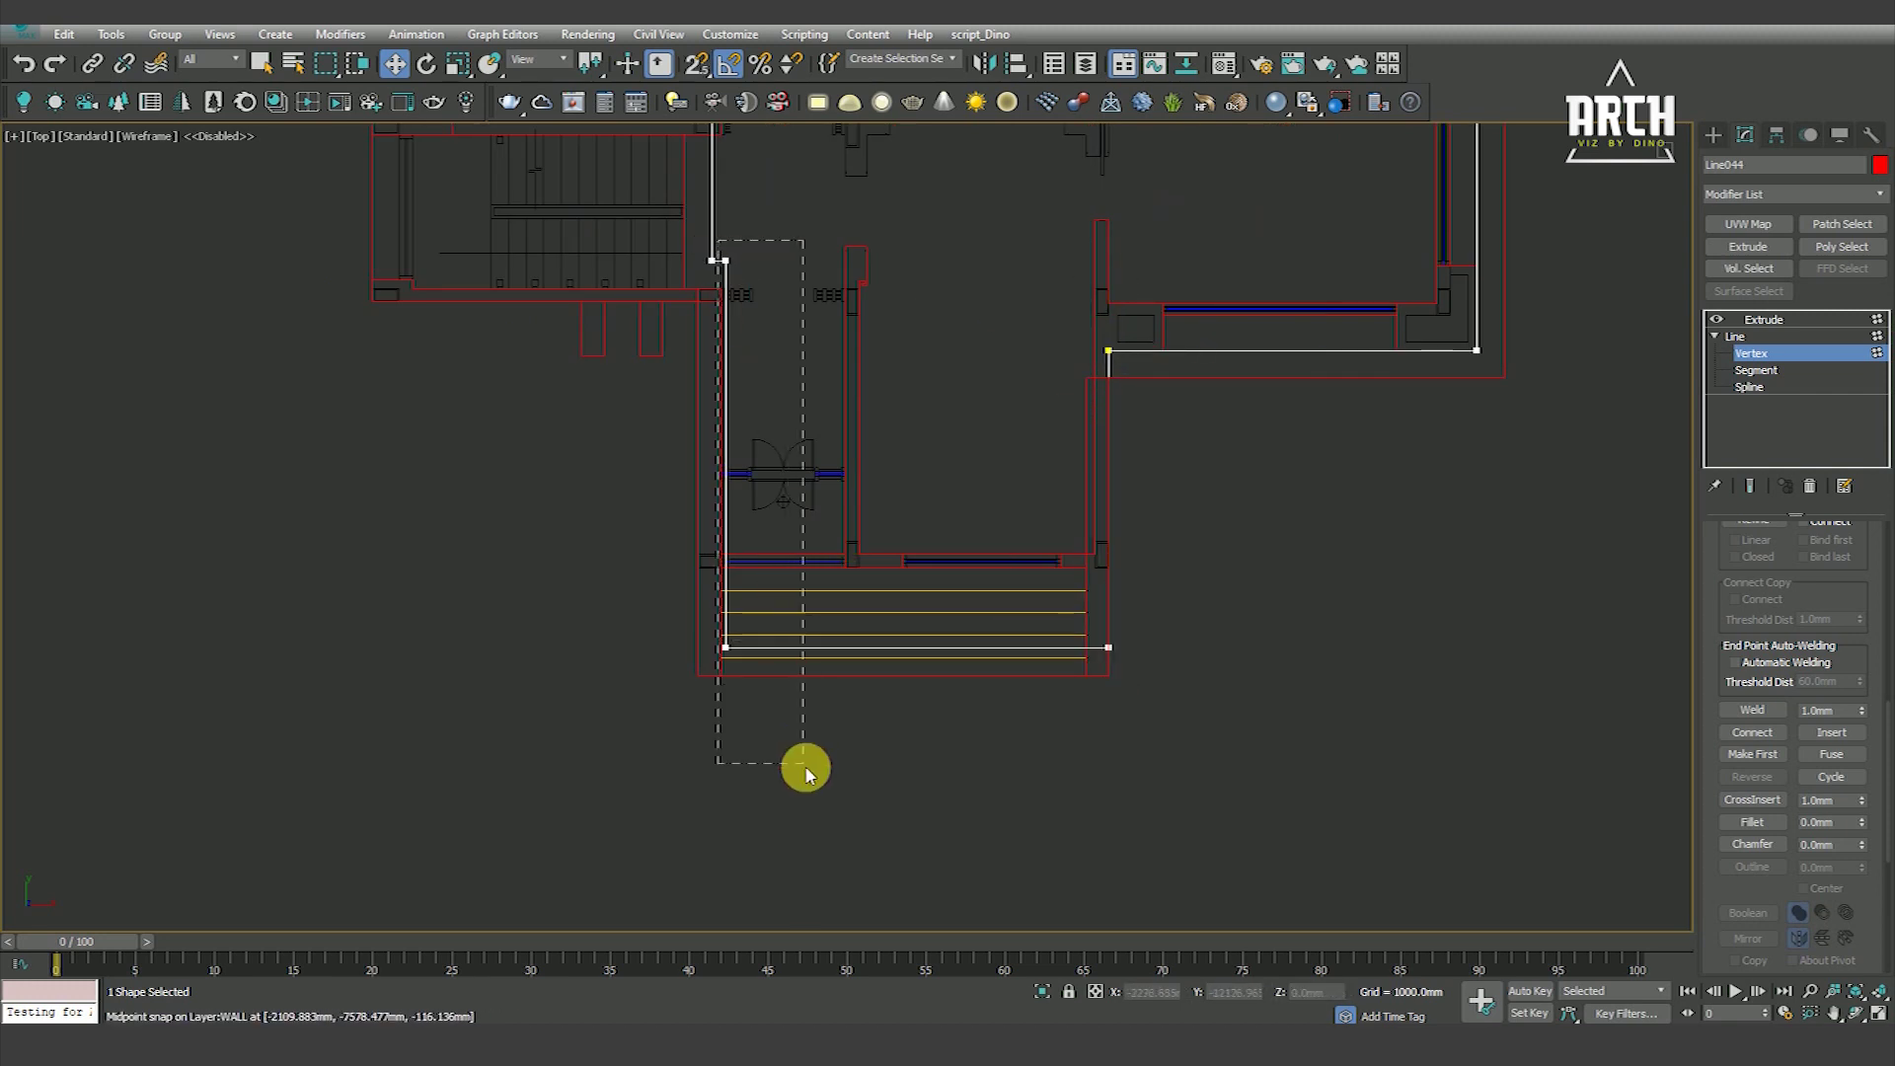
# Move the left-edge vertices onto the wall and check the outline in an orbited shaded view
pyautogui.moveTo(780, 272)
pyautogui.mouseDown()
pyautogui.moveTo(712, 683)
pyautogui.moveTo(689, 660)
pyautogui.mouseUp()
pyautogui.click(740, 803)
pyautogui.press('F3')
pyautogui.moveTo(961, 592)
pyautogui.keyDown('alt'); pyautogui.mouseDown(button='middle')
pyautogui.moveTo(1054, 552)
pyautogui.moveTo(1133, 423)
pyautogui.mouseUp(button='middle'); pyautogui.keyUp('alt')
pyautogui.press('F3')
pyautogui.press('t')
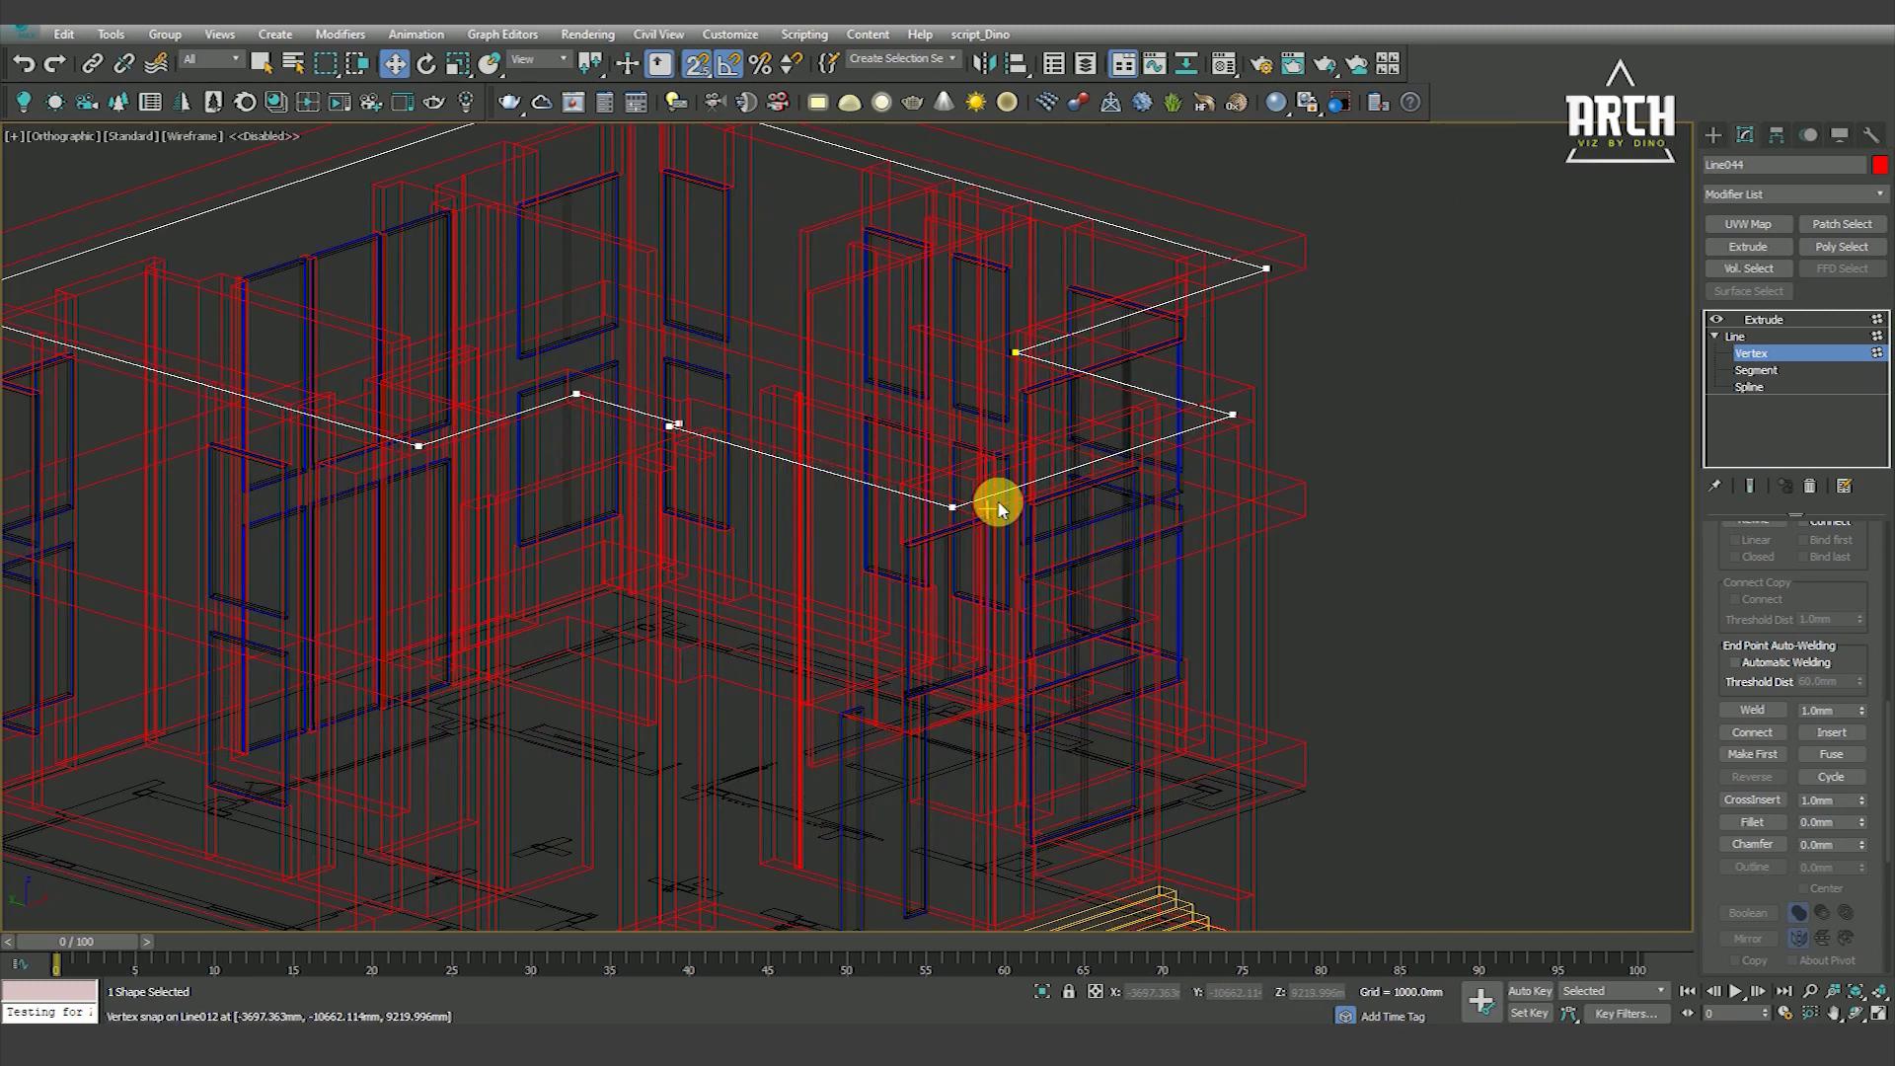
# Move the entrance-step vertices down to the bottom edge of the steps
pyautogui.scroll(2, 841, 770)
pyautogui.moveTo(842, 770); pyautogui.dragTo(841, 389, button='middle')
pyautogui.scroll(3, 842, 388)
pyautogui.moveTo(765, 305); pyautogui.dragTo(1366, 457)
pyautogui.scroll(3, 891, 386)
pyautogui.moveTo(512, 306); pyautogui.dragTo(512, 394)
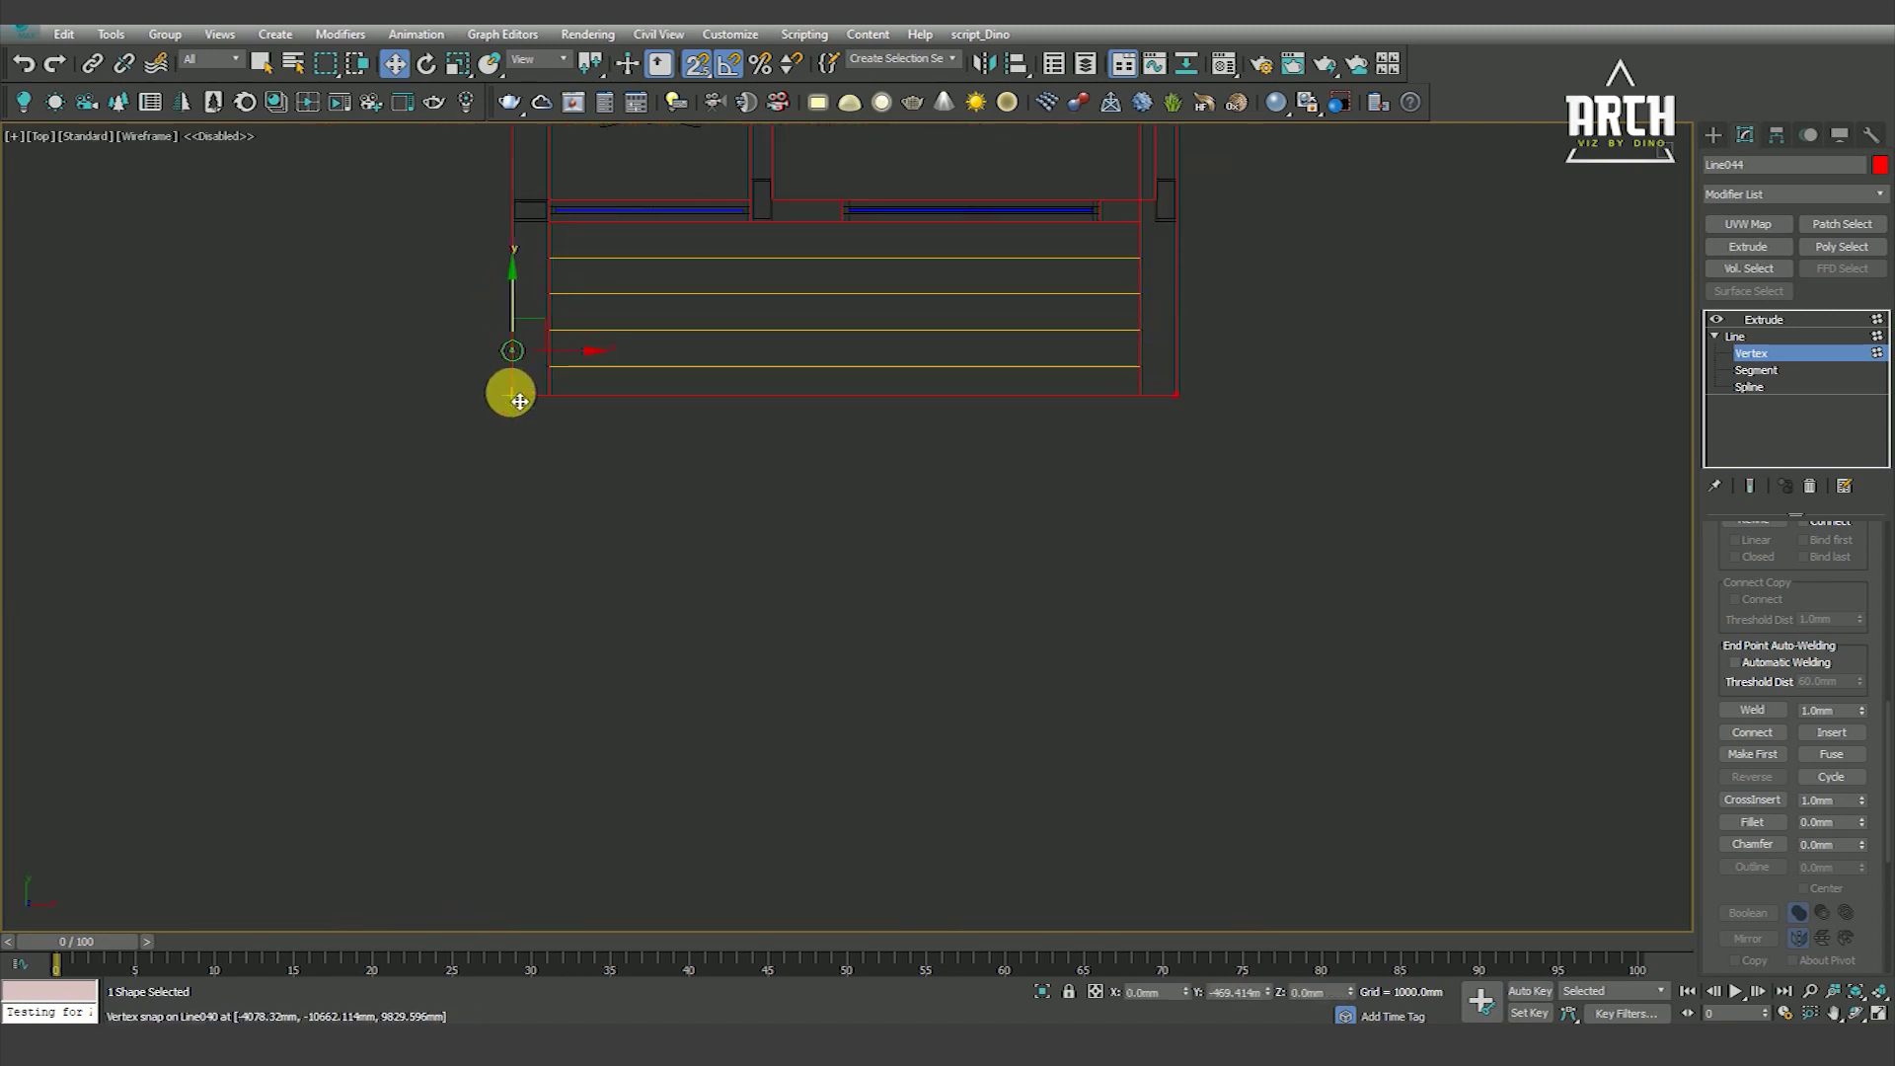
pyautogui.scroll(-5, 773, 582)
pyautogui.scroll(4, 753, 388)
# Review the upper-left stair area at segment and vertex levels, then select the whole outline spline
pyautogui.moveTo(753, 389); pyautogui.dragTo(803, 499, button='middle')
pyautogui.scroll(-2, 803, 499)
pyautogui.click(1755, 370)
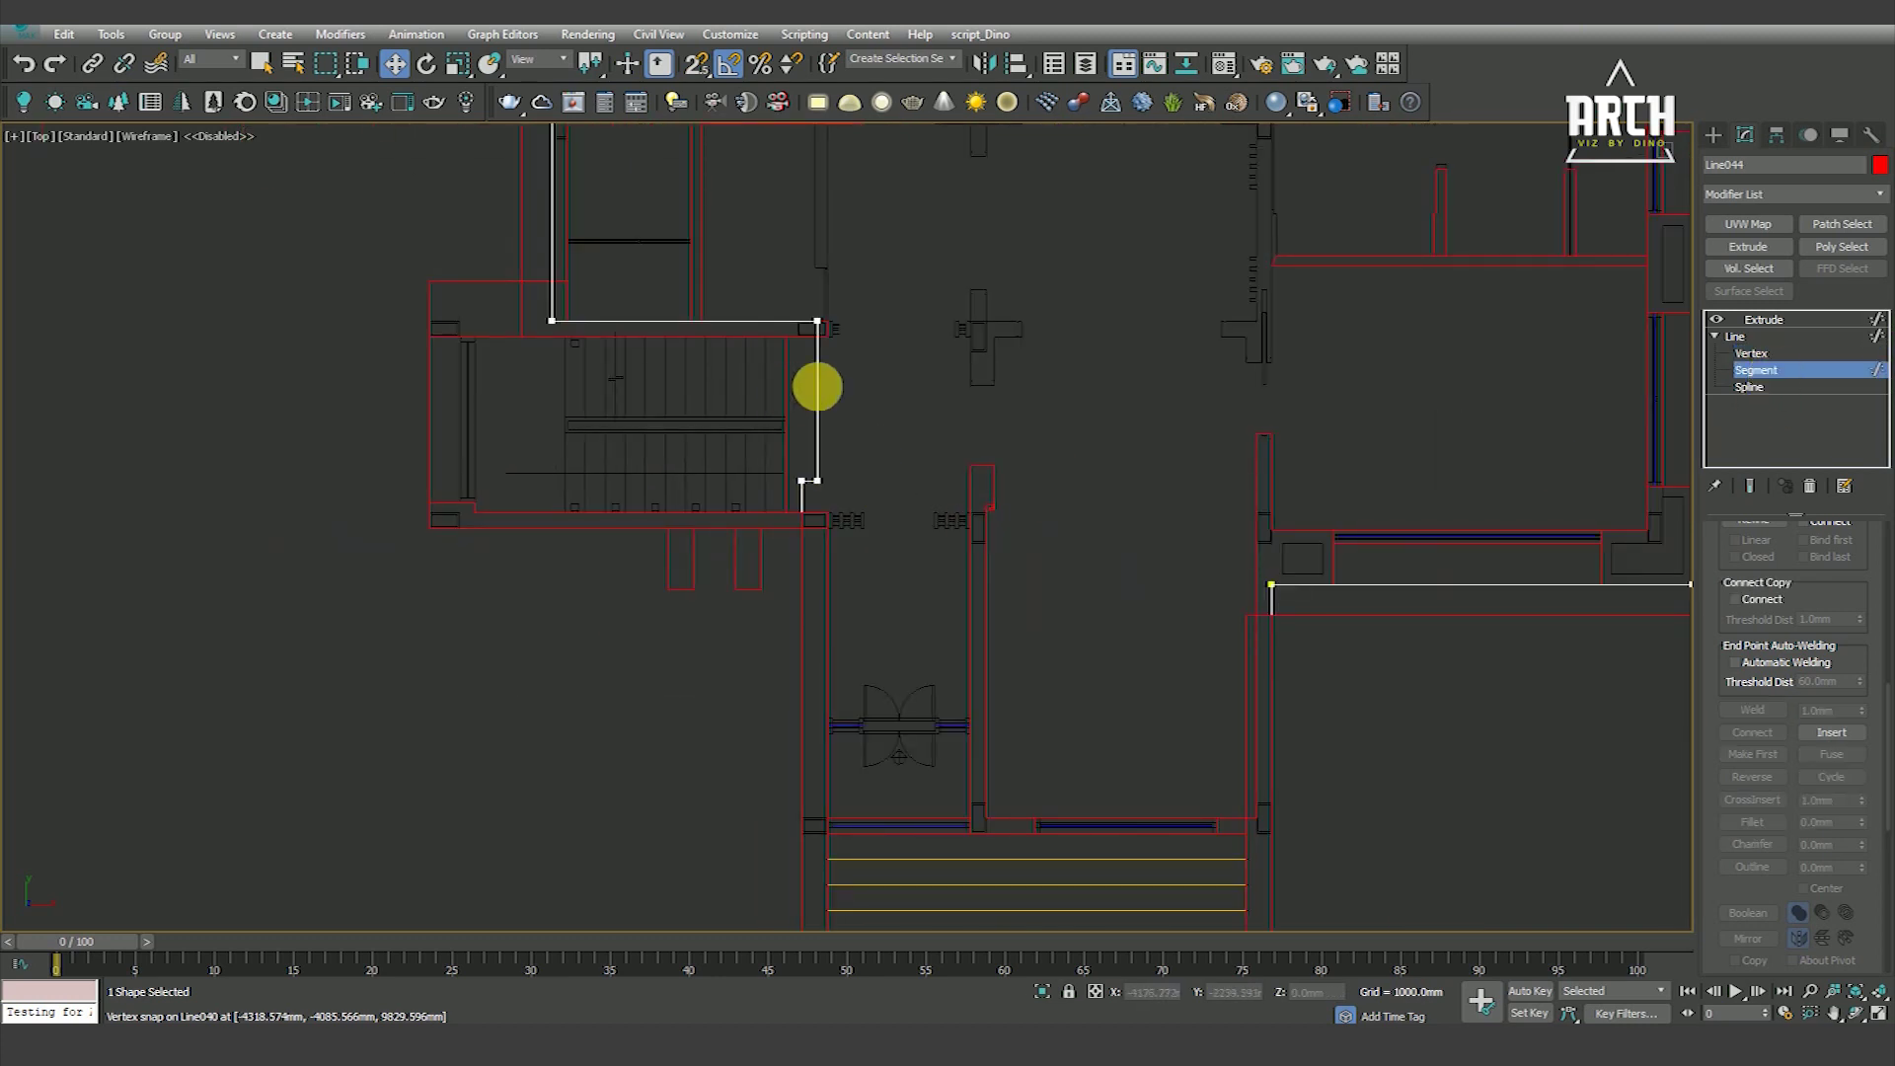
pyautogui.scroll(3, 784, 490)
pyautogui.scroll(-3, 872, 505)
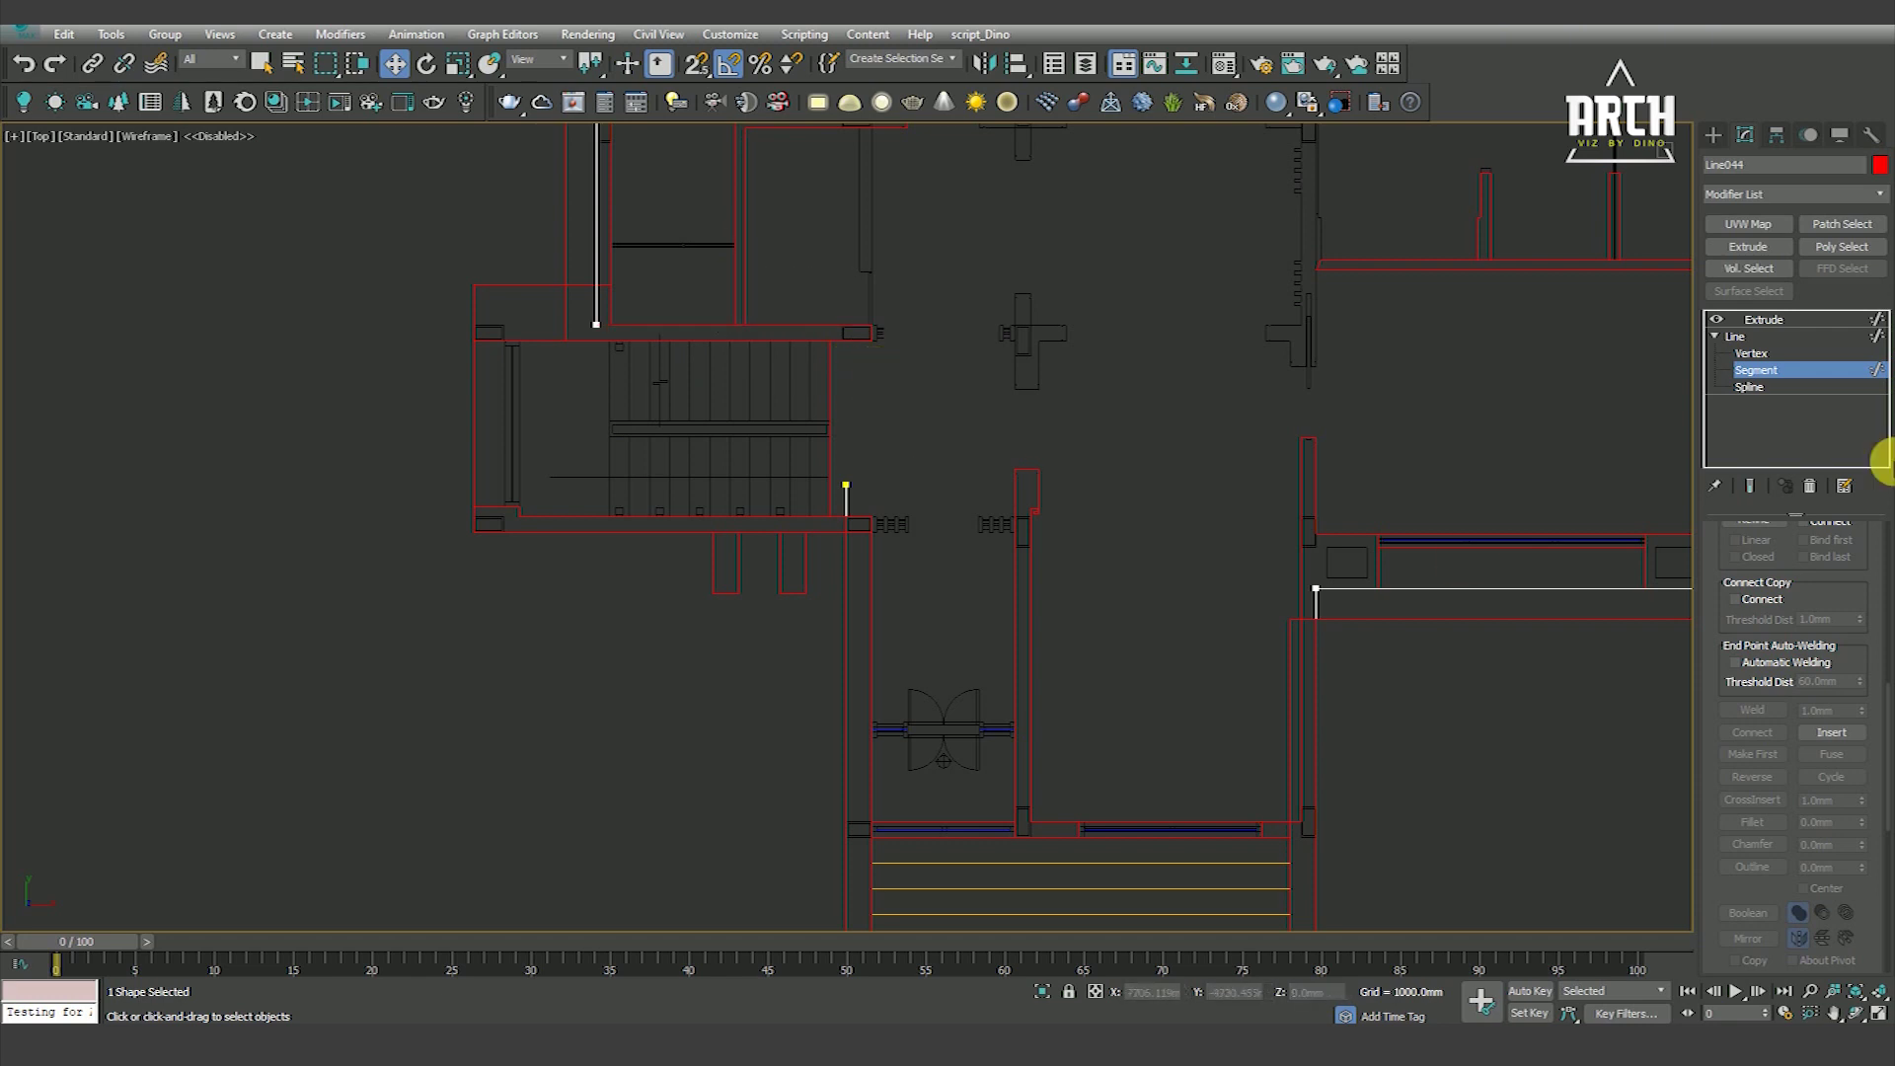
pyautogui.click(1757, 354)
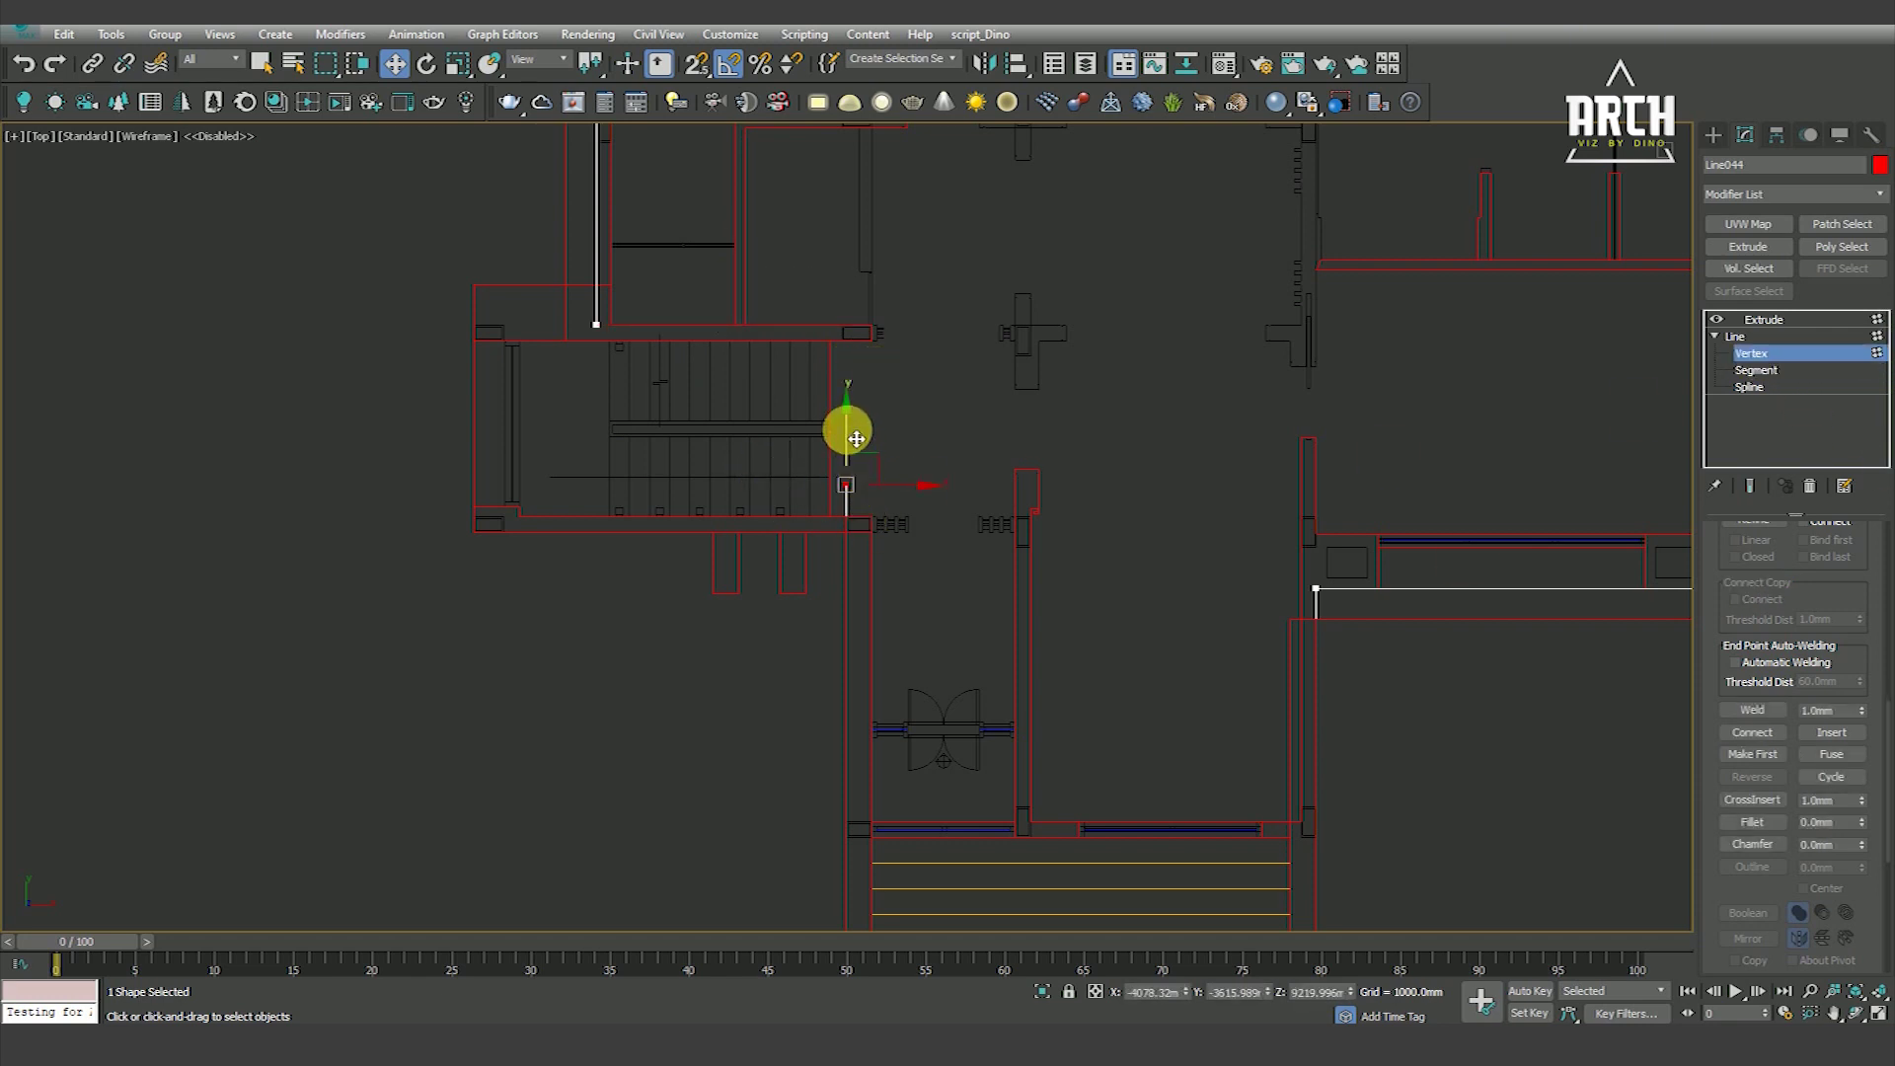
pyautogui.scroll(-5, 875, 541)
pyautogui.scroll(3, 1029, 523)
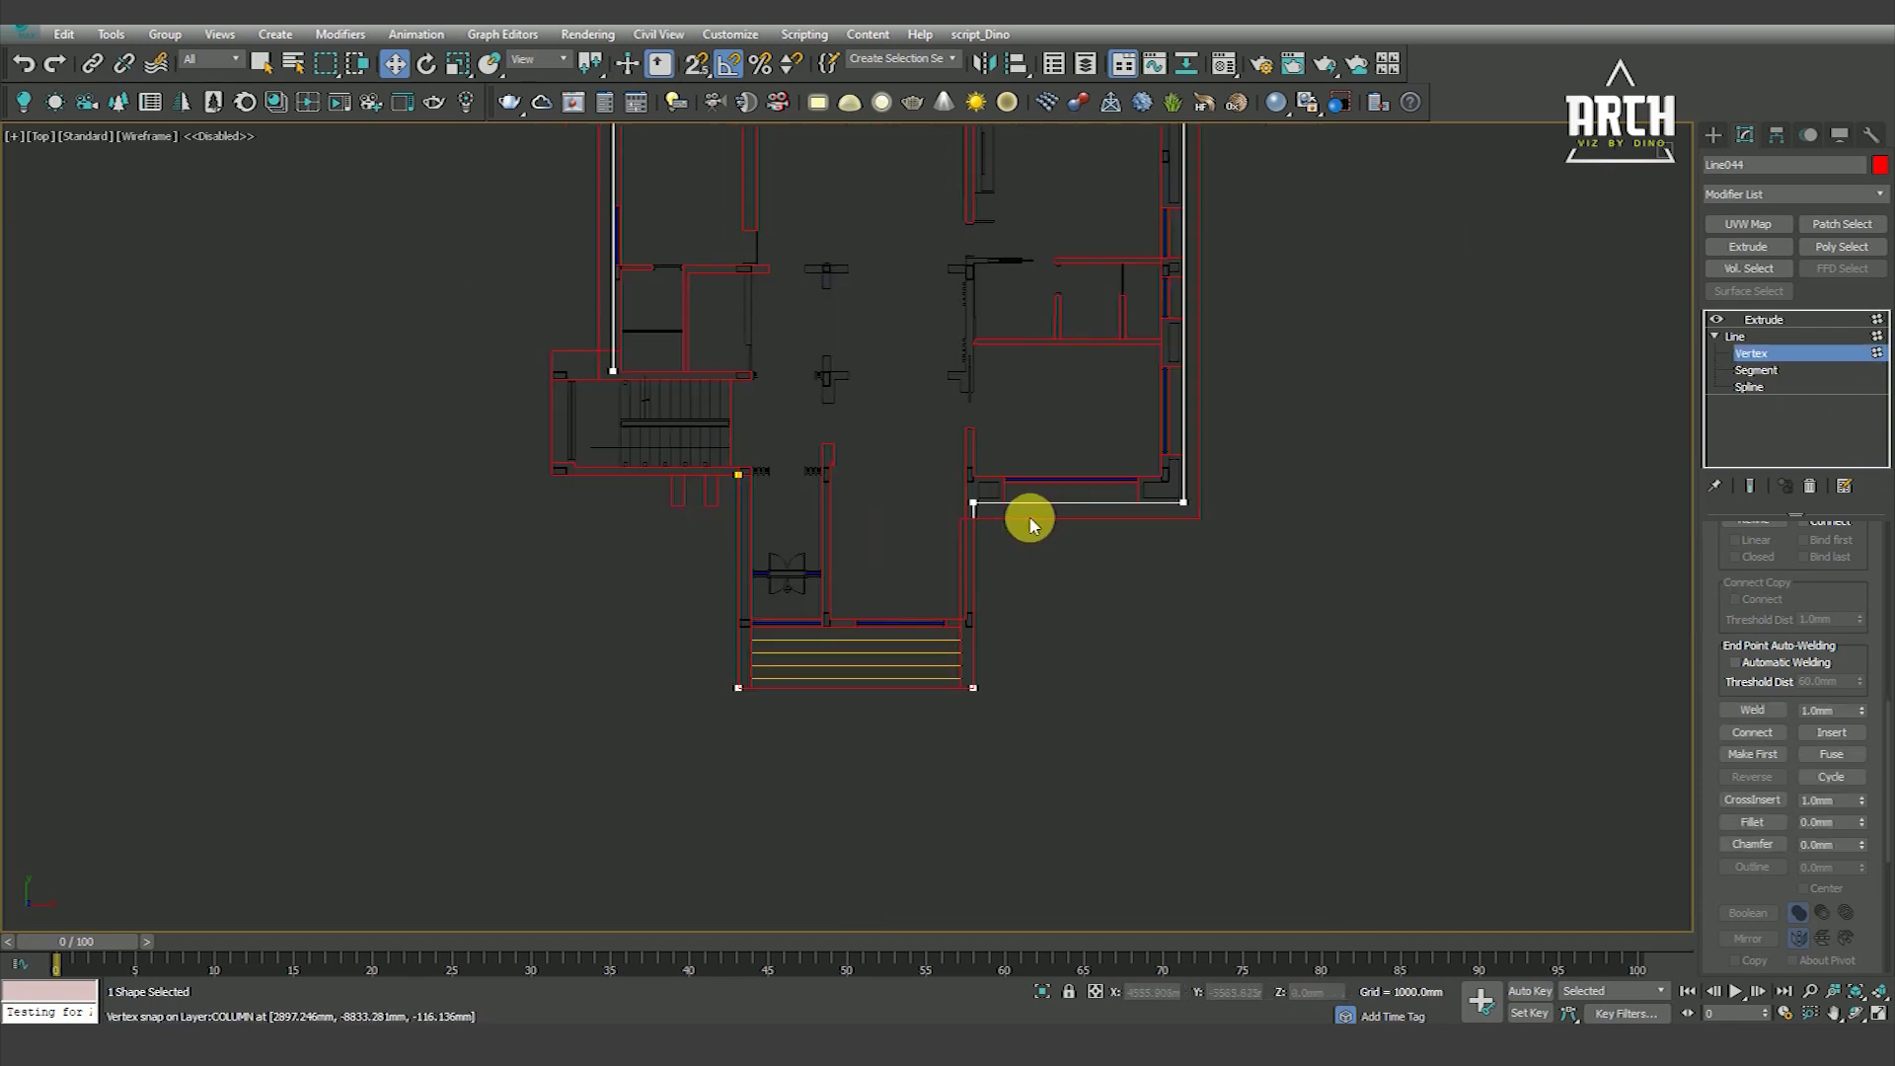
pyautogui.click(1751, 387)
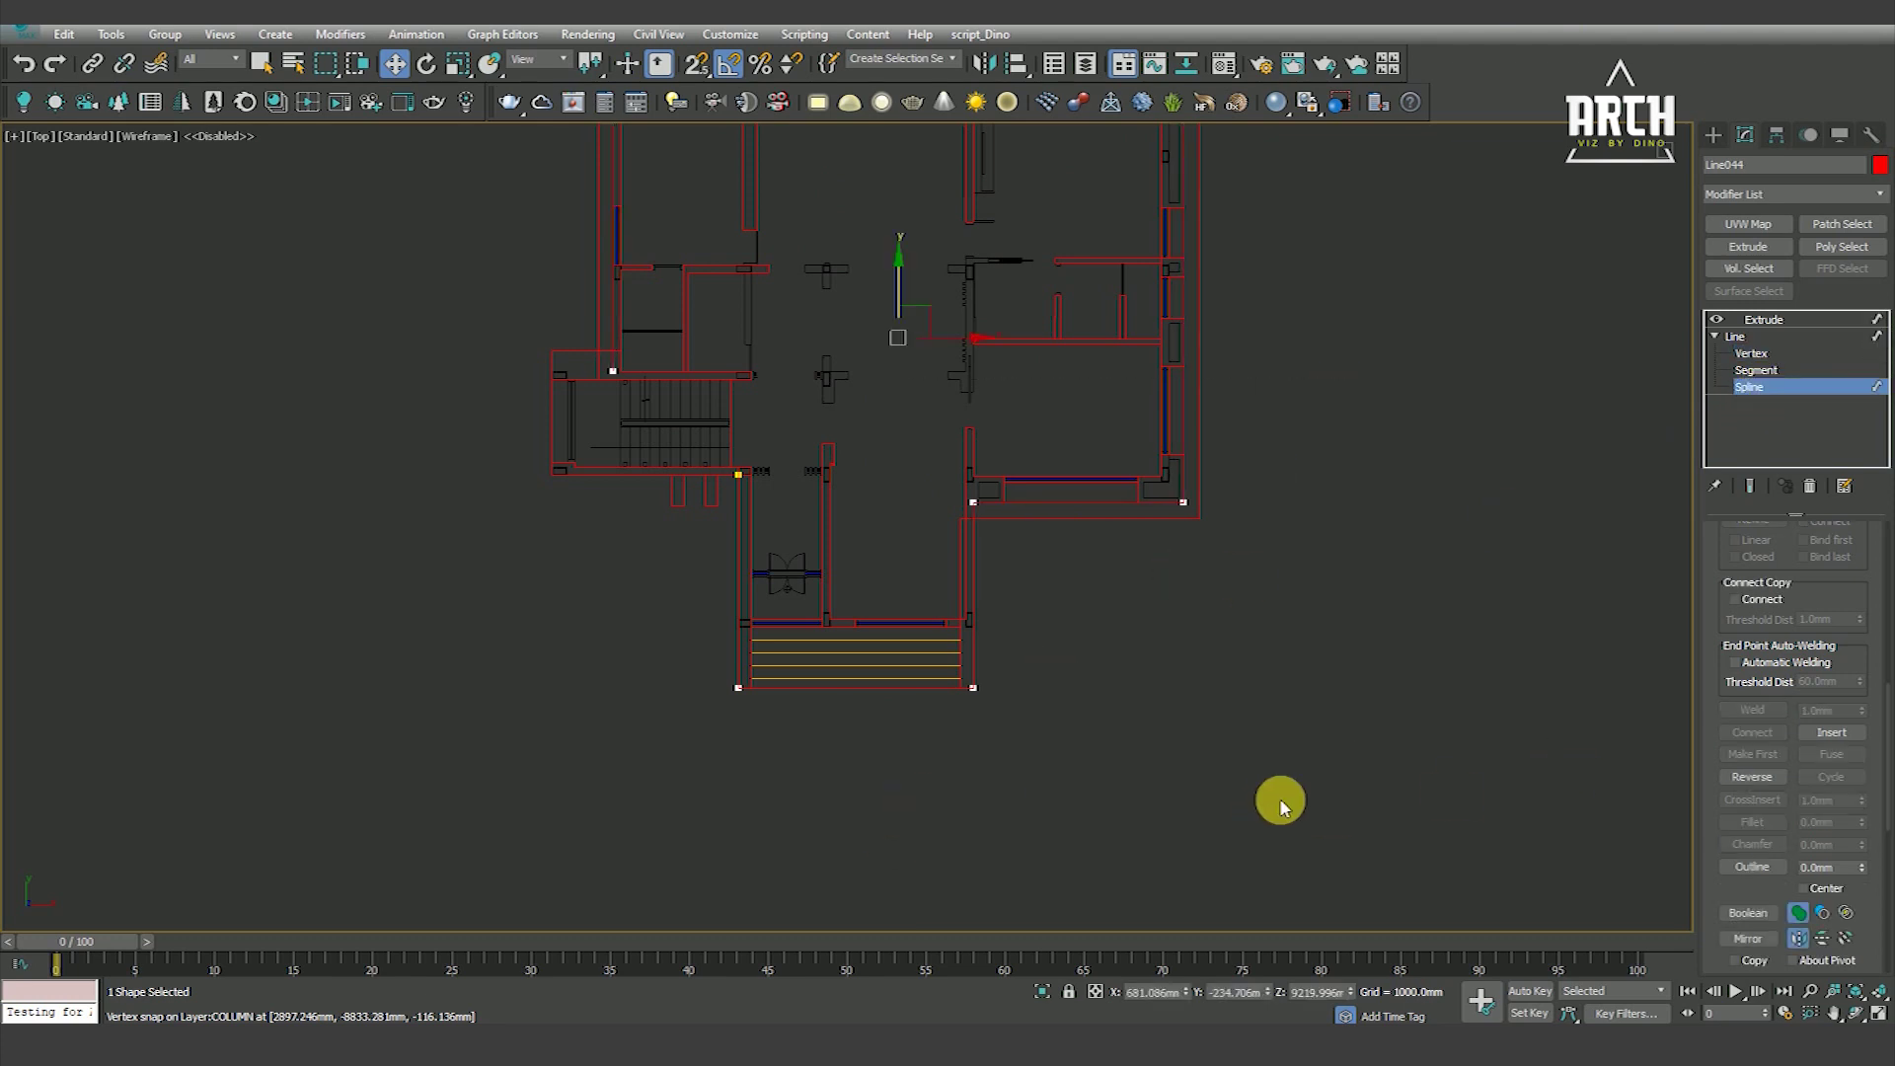
# Snap the parapet down onto the roof edge in Front view and set its extrusion to 1000 mm
pyautogui.click(1752, 868)
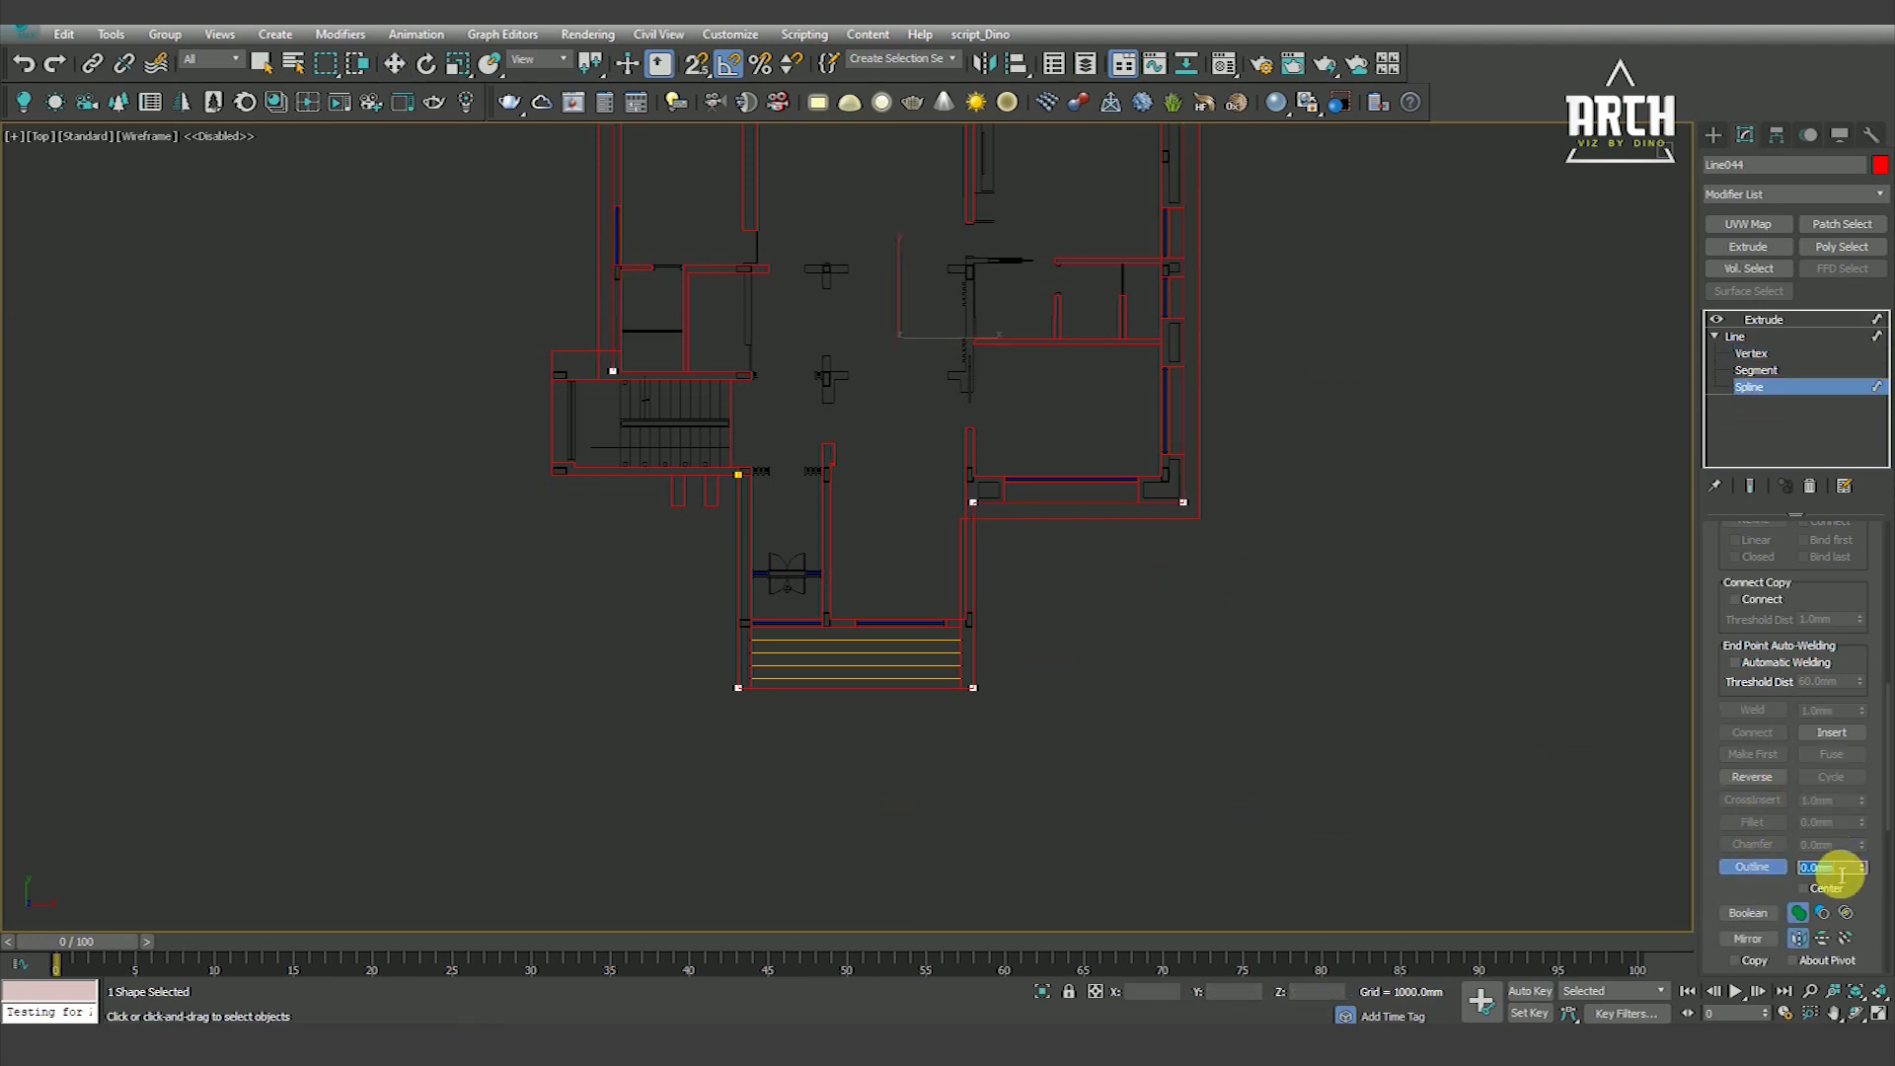
pyautogui.press('Return')
pyautogui.click(1839, 874)
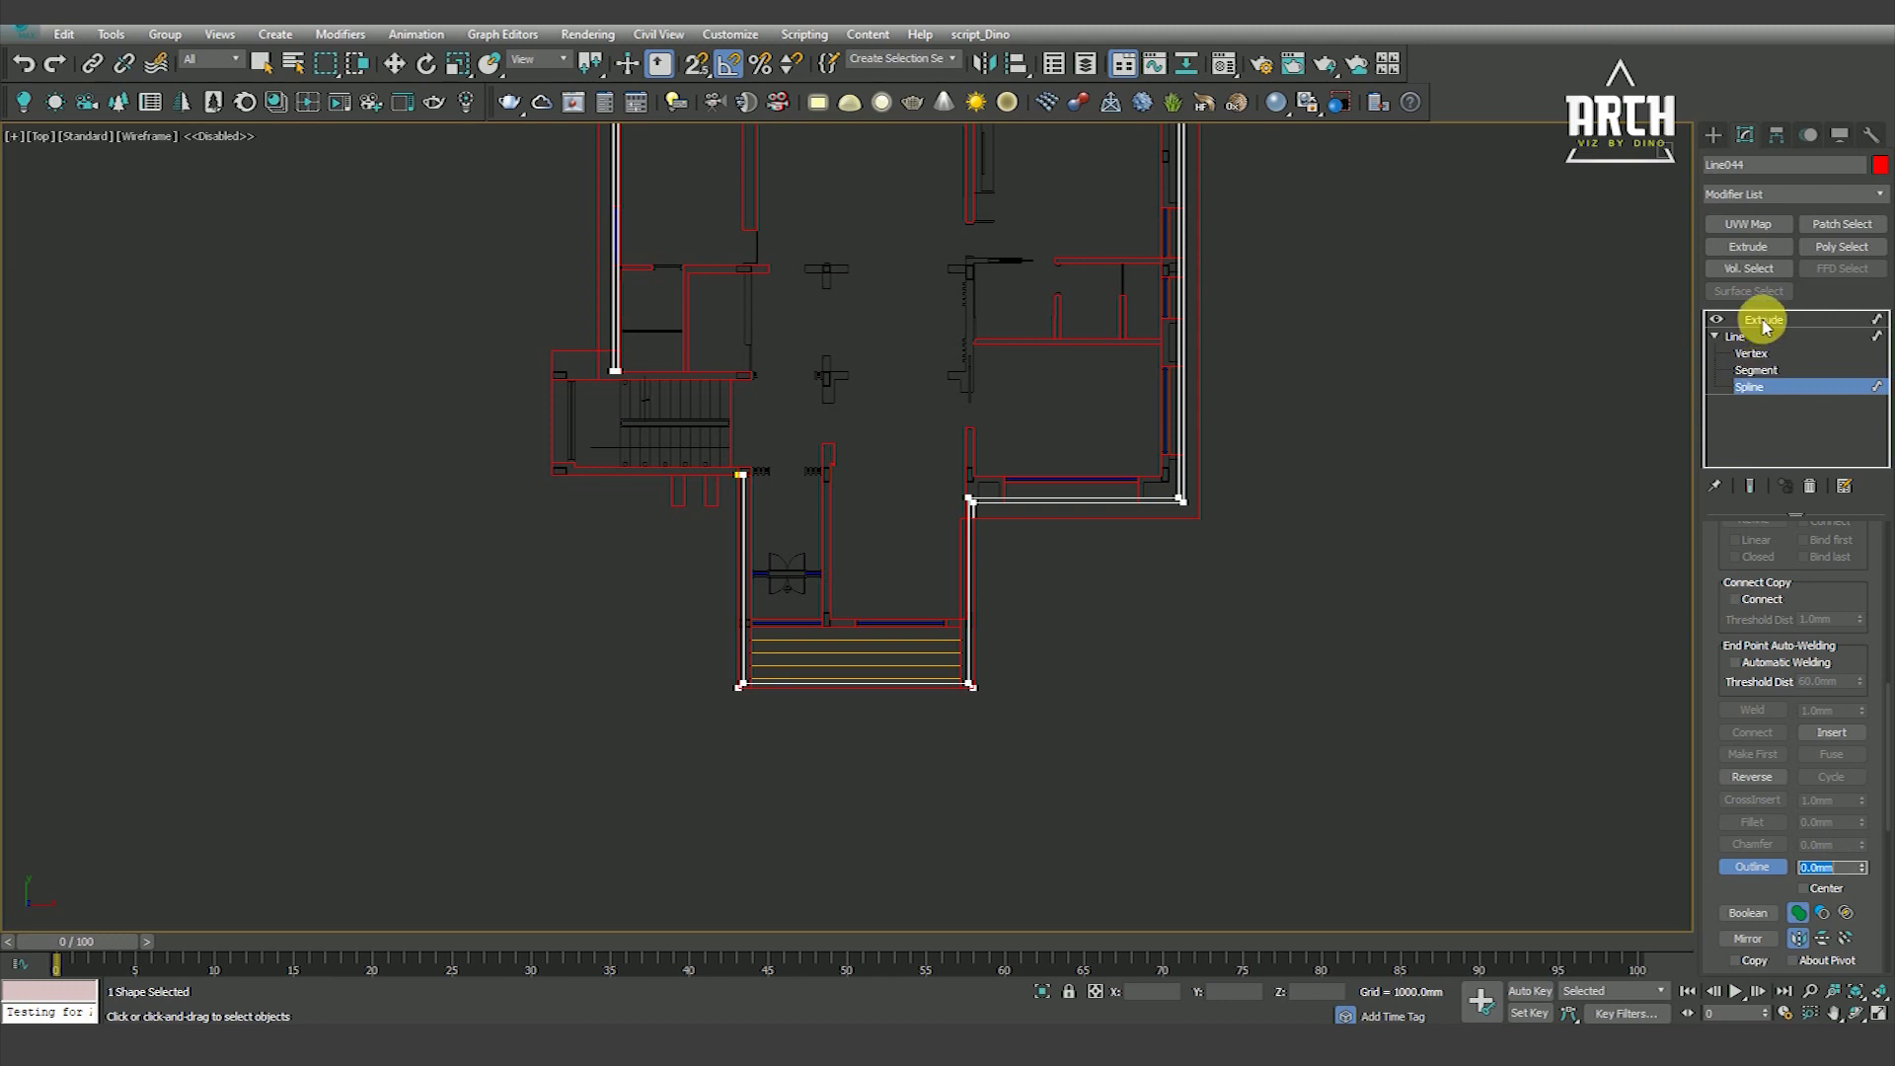
pyautogui.click(1763, 322)
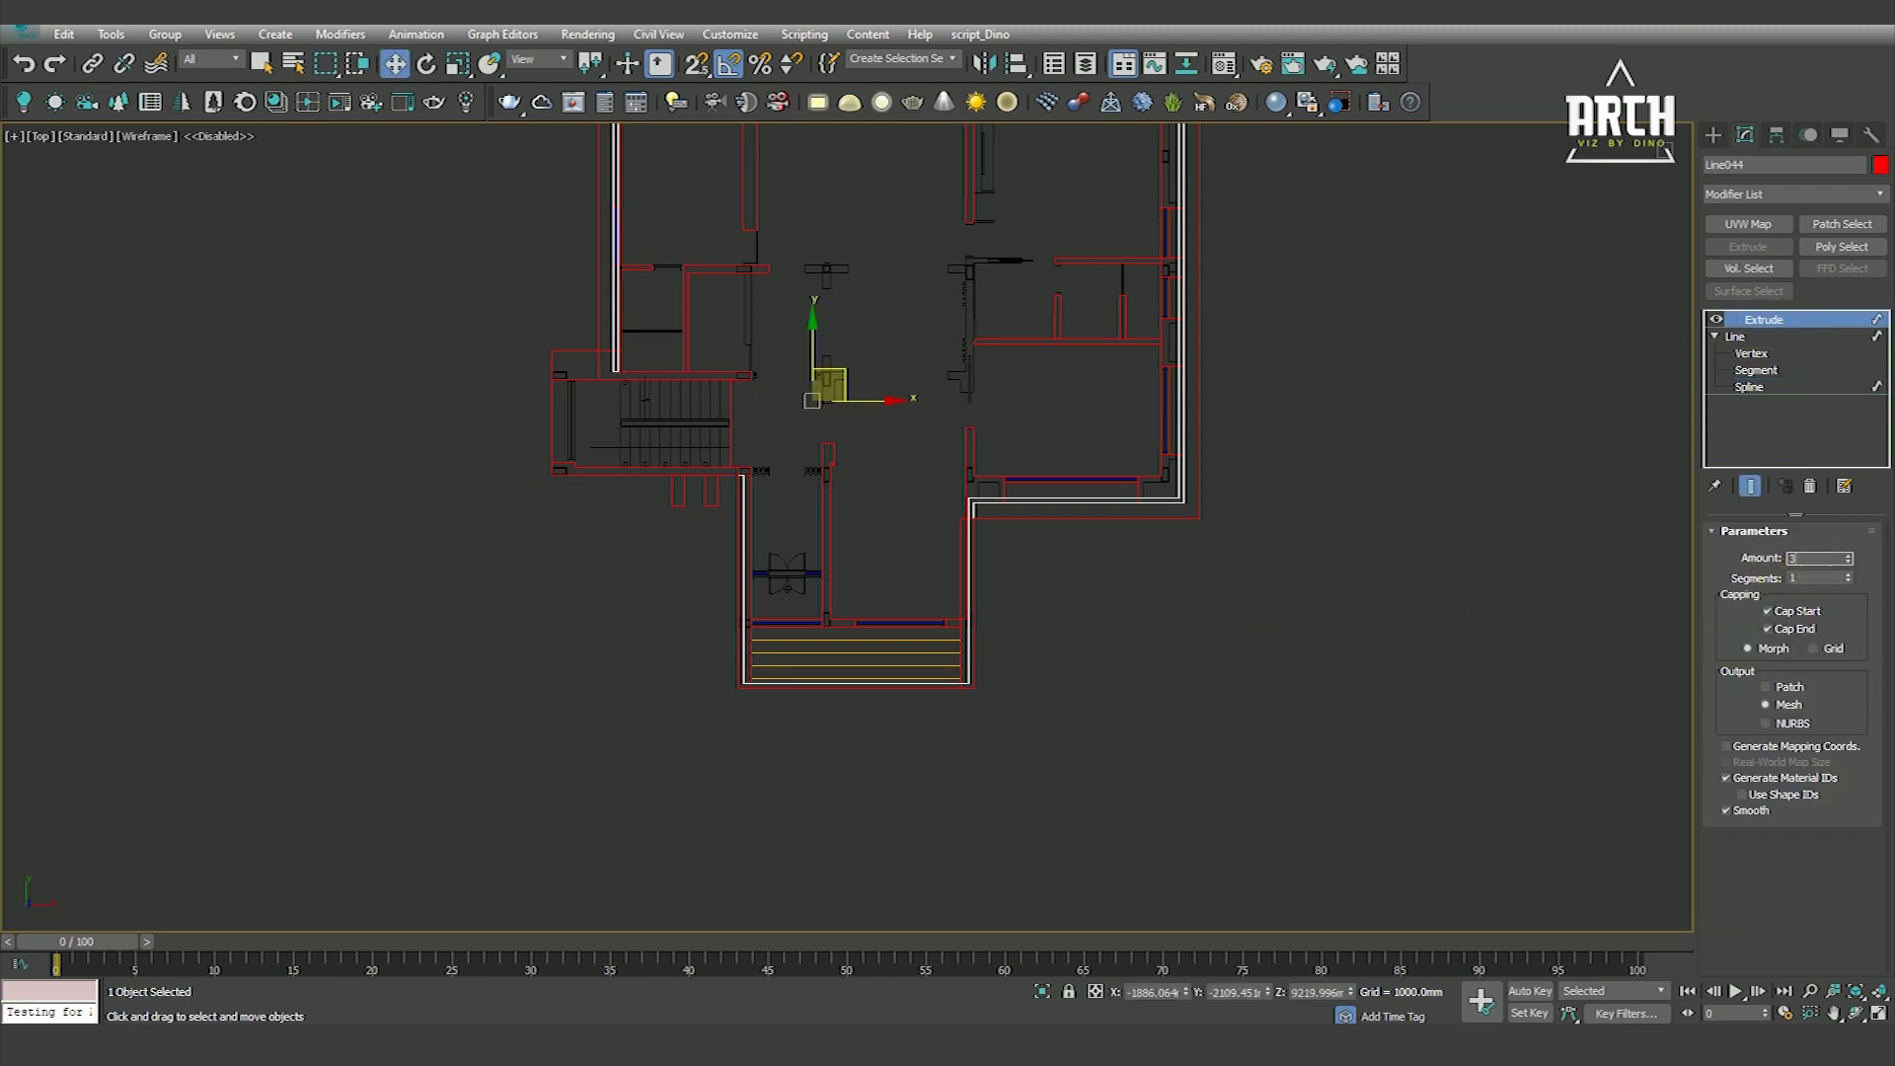
pyautogui.press('f')
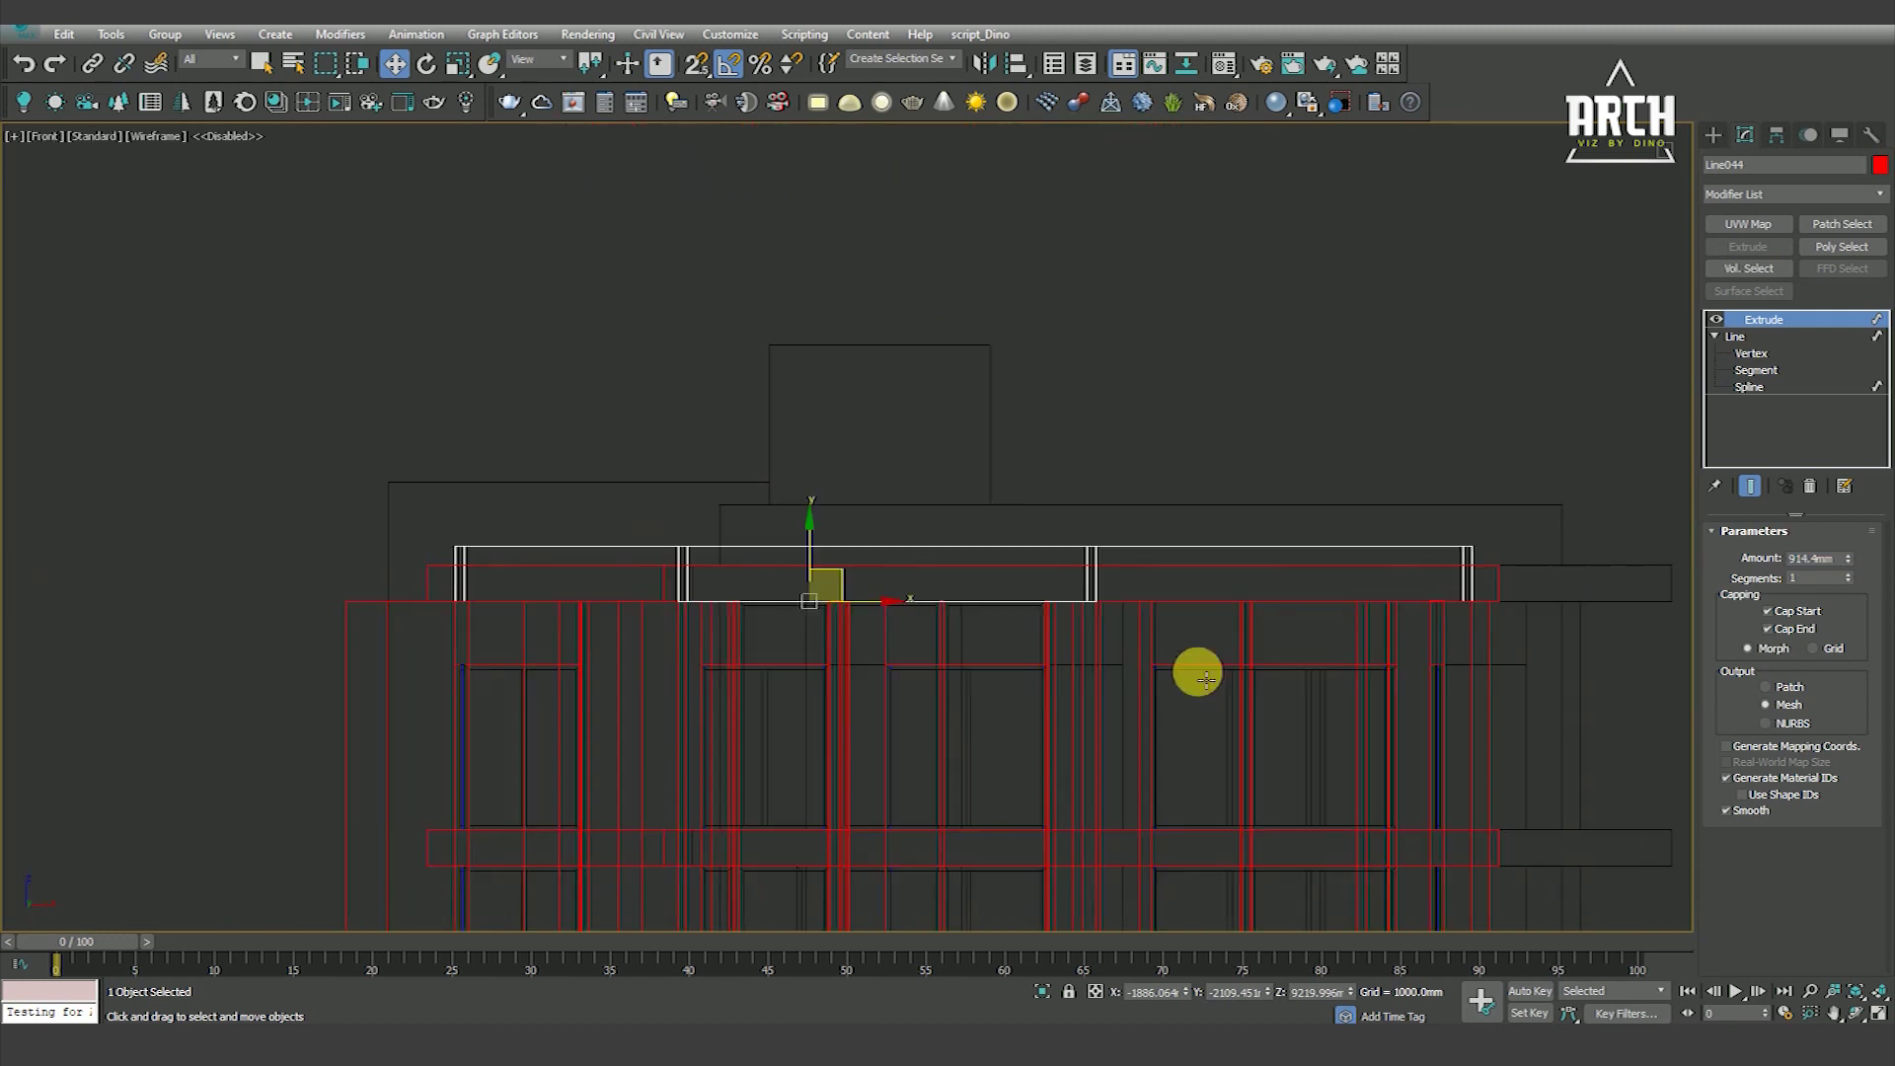
pyautogui.moveTo(818, 550); pyautogui.dragTo(1514, 568)
pyautogui.scroll(4, 1485, 572)
pyautogui.moveTo(1430, 524); pyautogui.dragTo(1288, 515, button='middle')
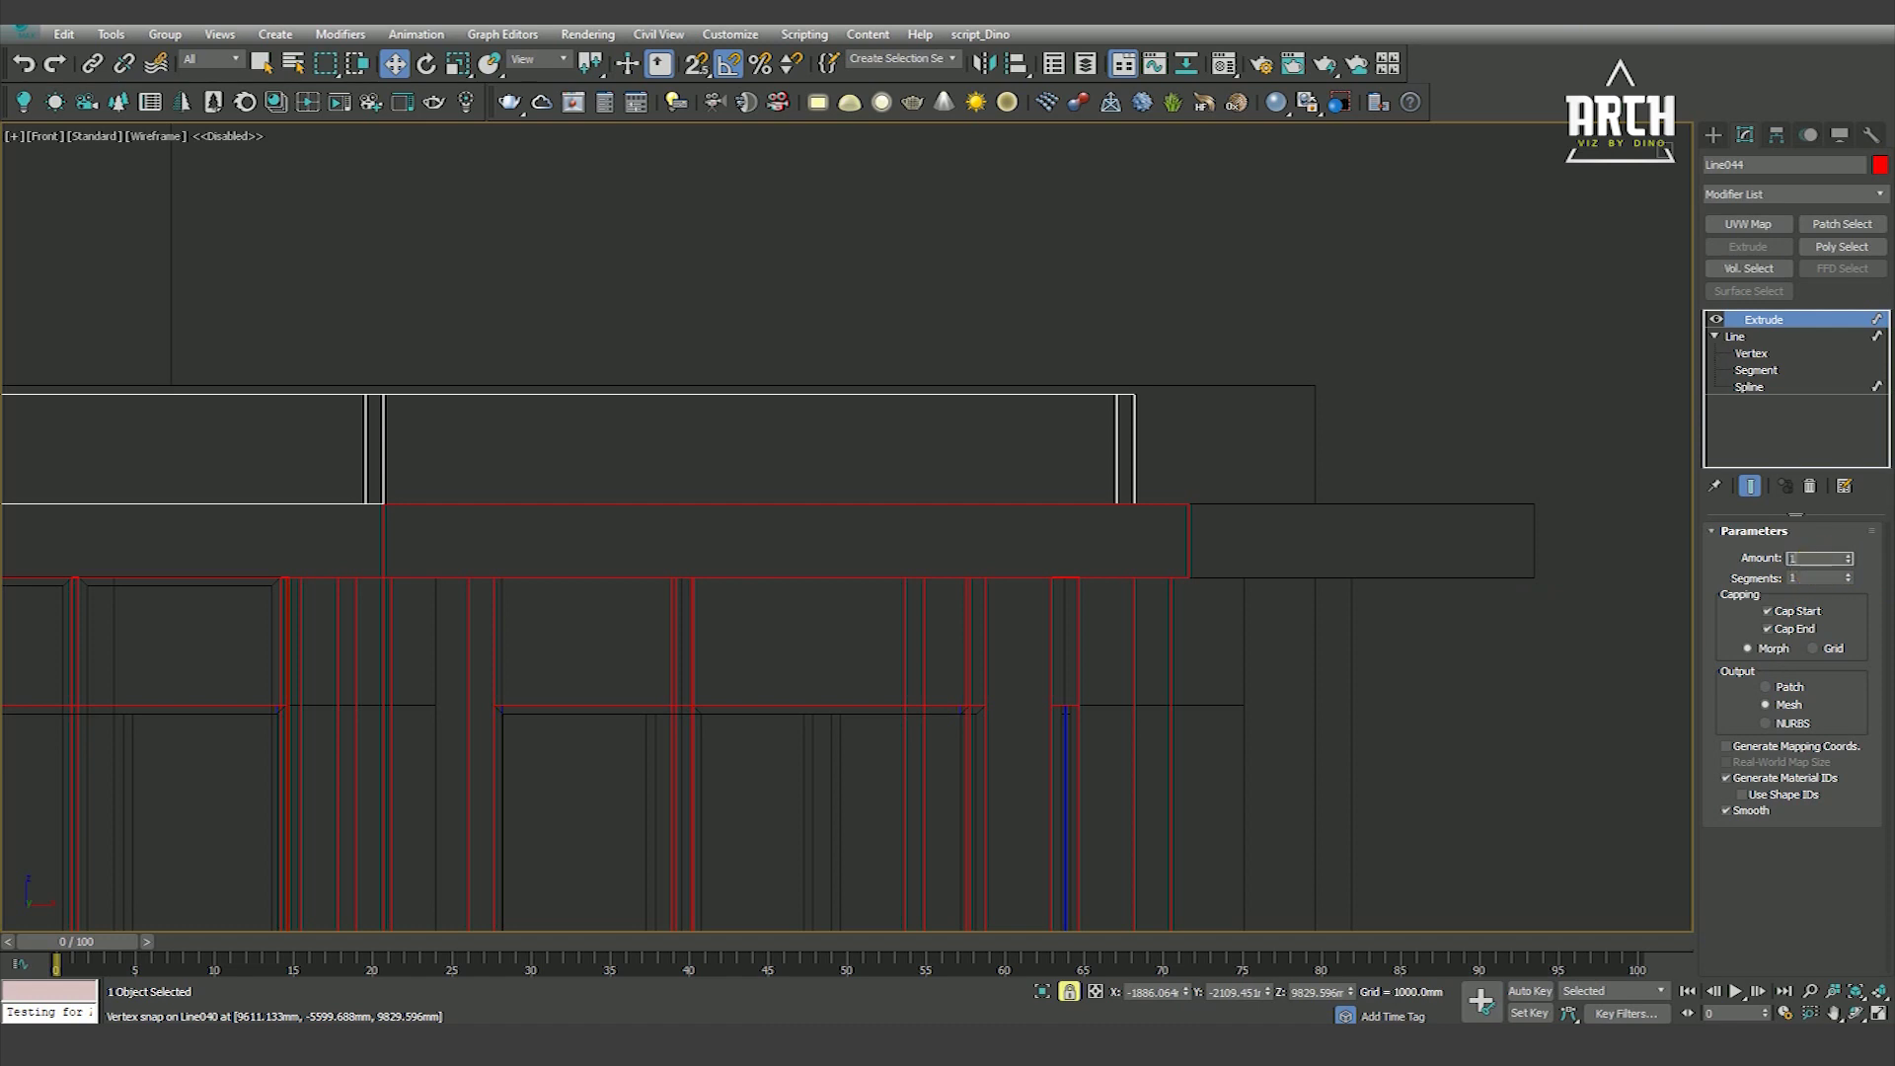
pyautogui.write('000')
pyautogui.press('Return')
# Orbit around the whole building, deselect the parapet and switch to solid shading
pyautogui.scroll(-3, 803, 411)
pyautogui.scroll(-3, 841, 452)
pyautogui.scroll(-2, 1099, 428)
pyautogui.keyDown('alt'); pyautogui.moveTo(1099, 427); pyautogui.dragTo(1073, 487, button='middle'); pyautogui.keyUp('alt')
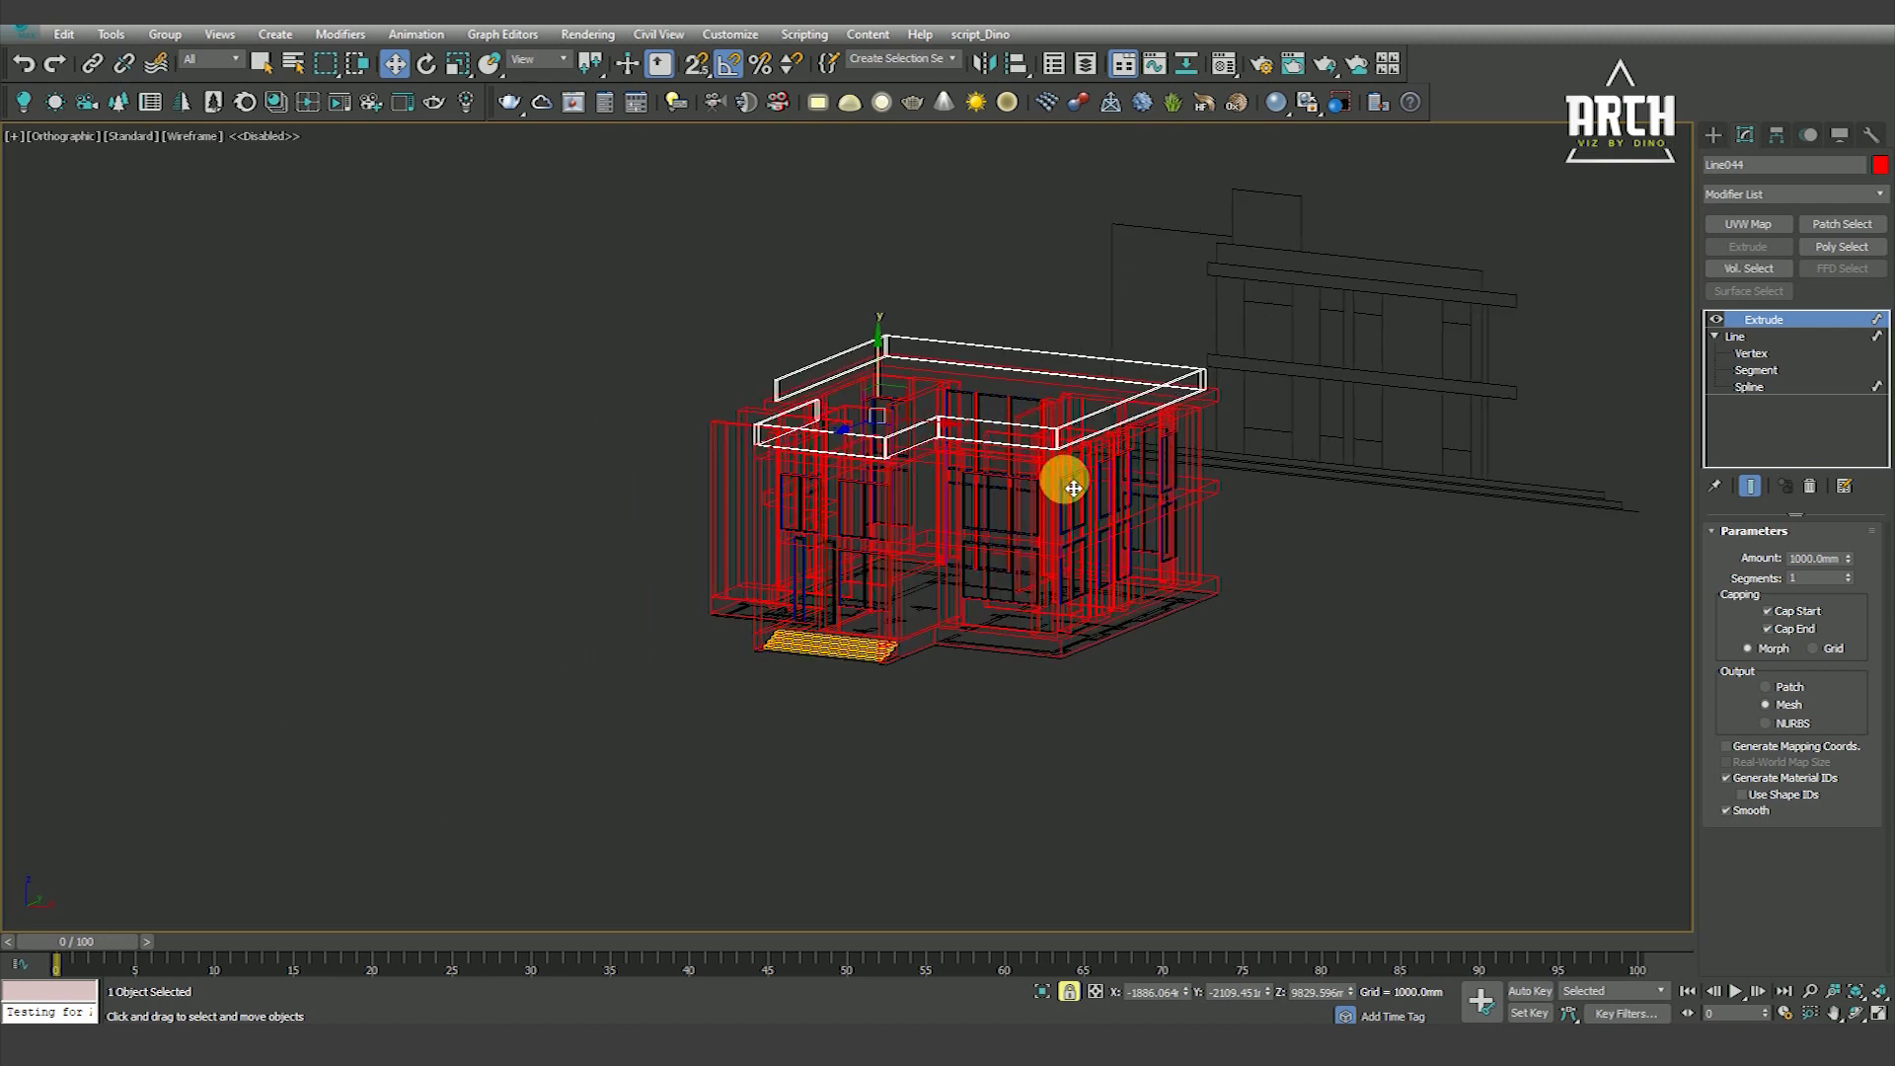
pyautogui.click(1377, 631)
pyautogui.scroll(5, 1383, 187)
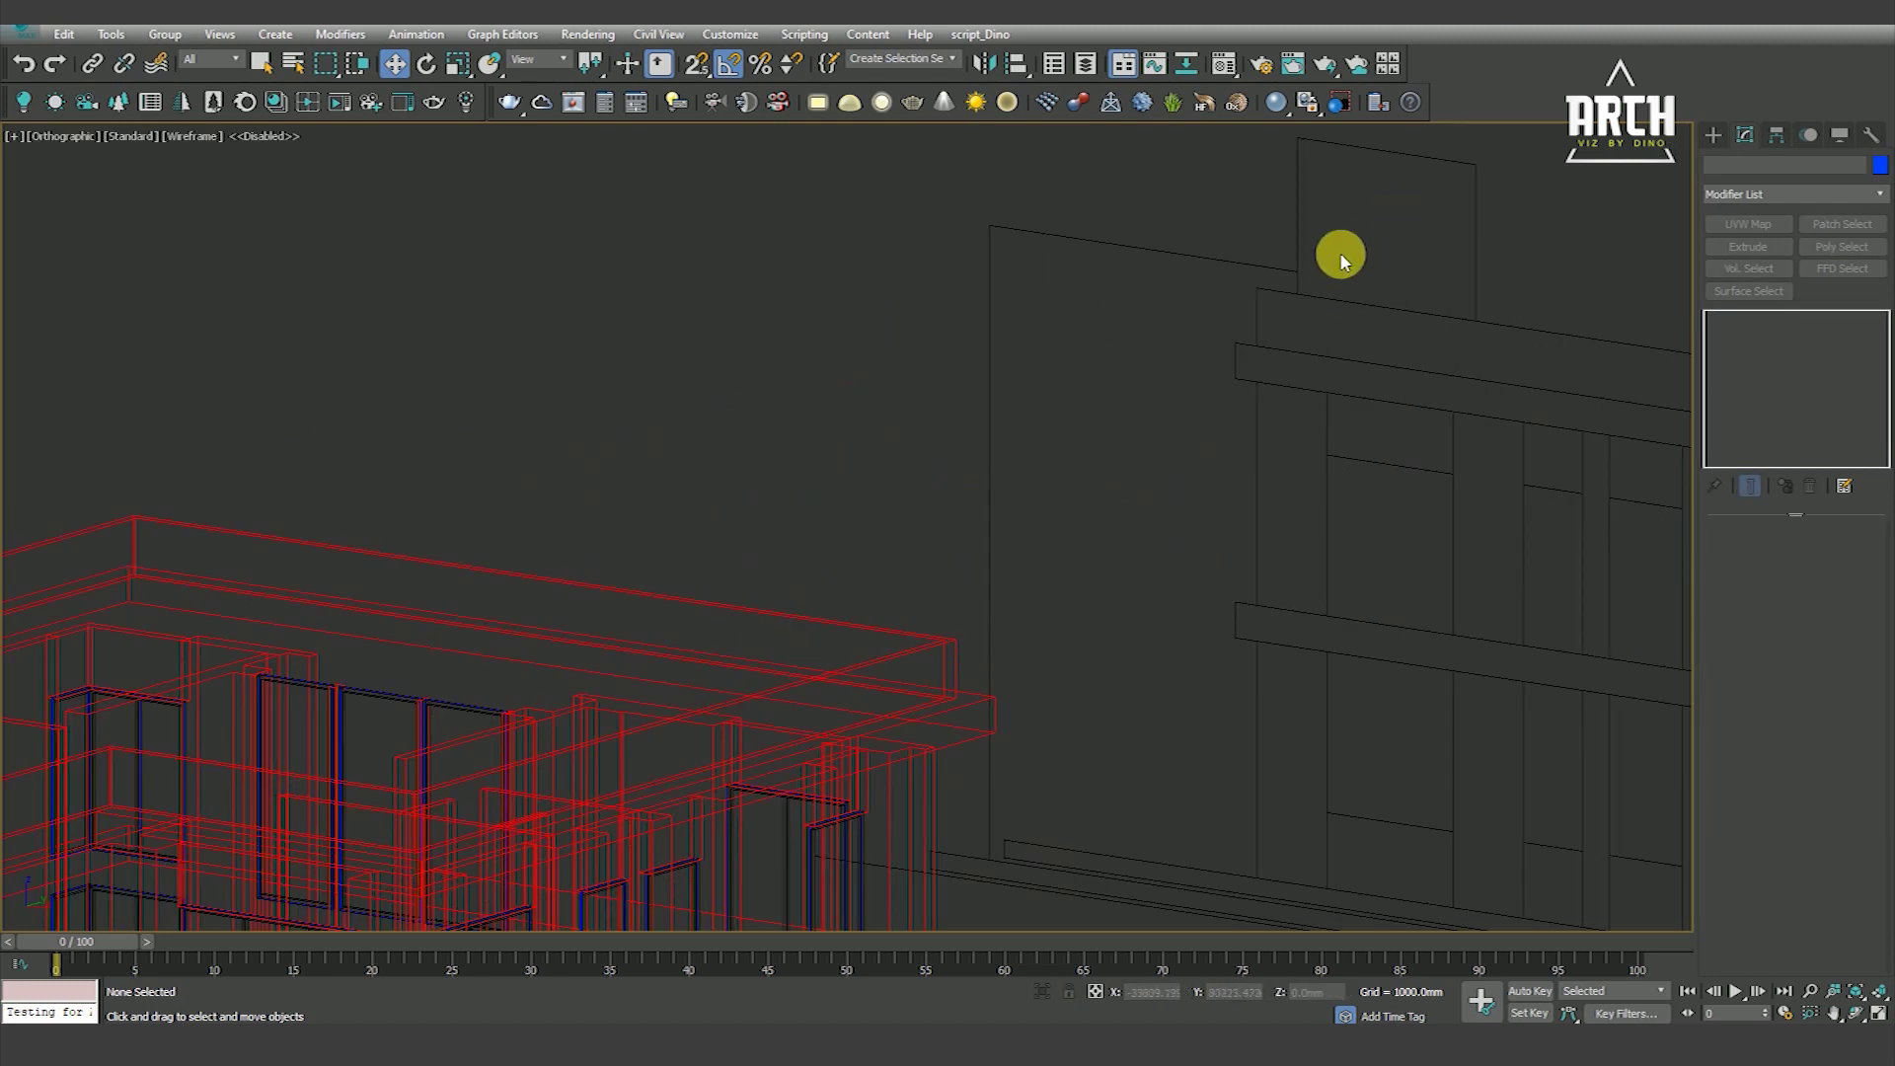
pyautogui.scroll(-3, 1303, 268)
pyautogui.press('F3')
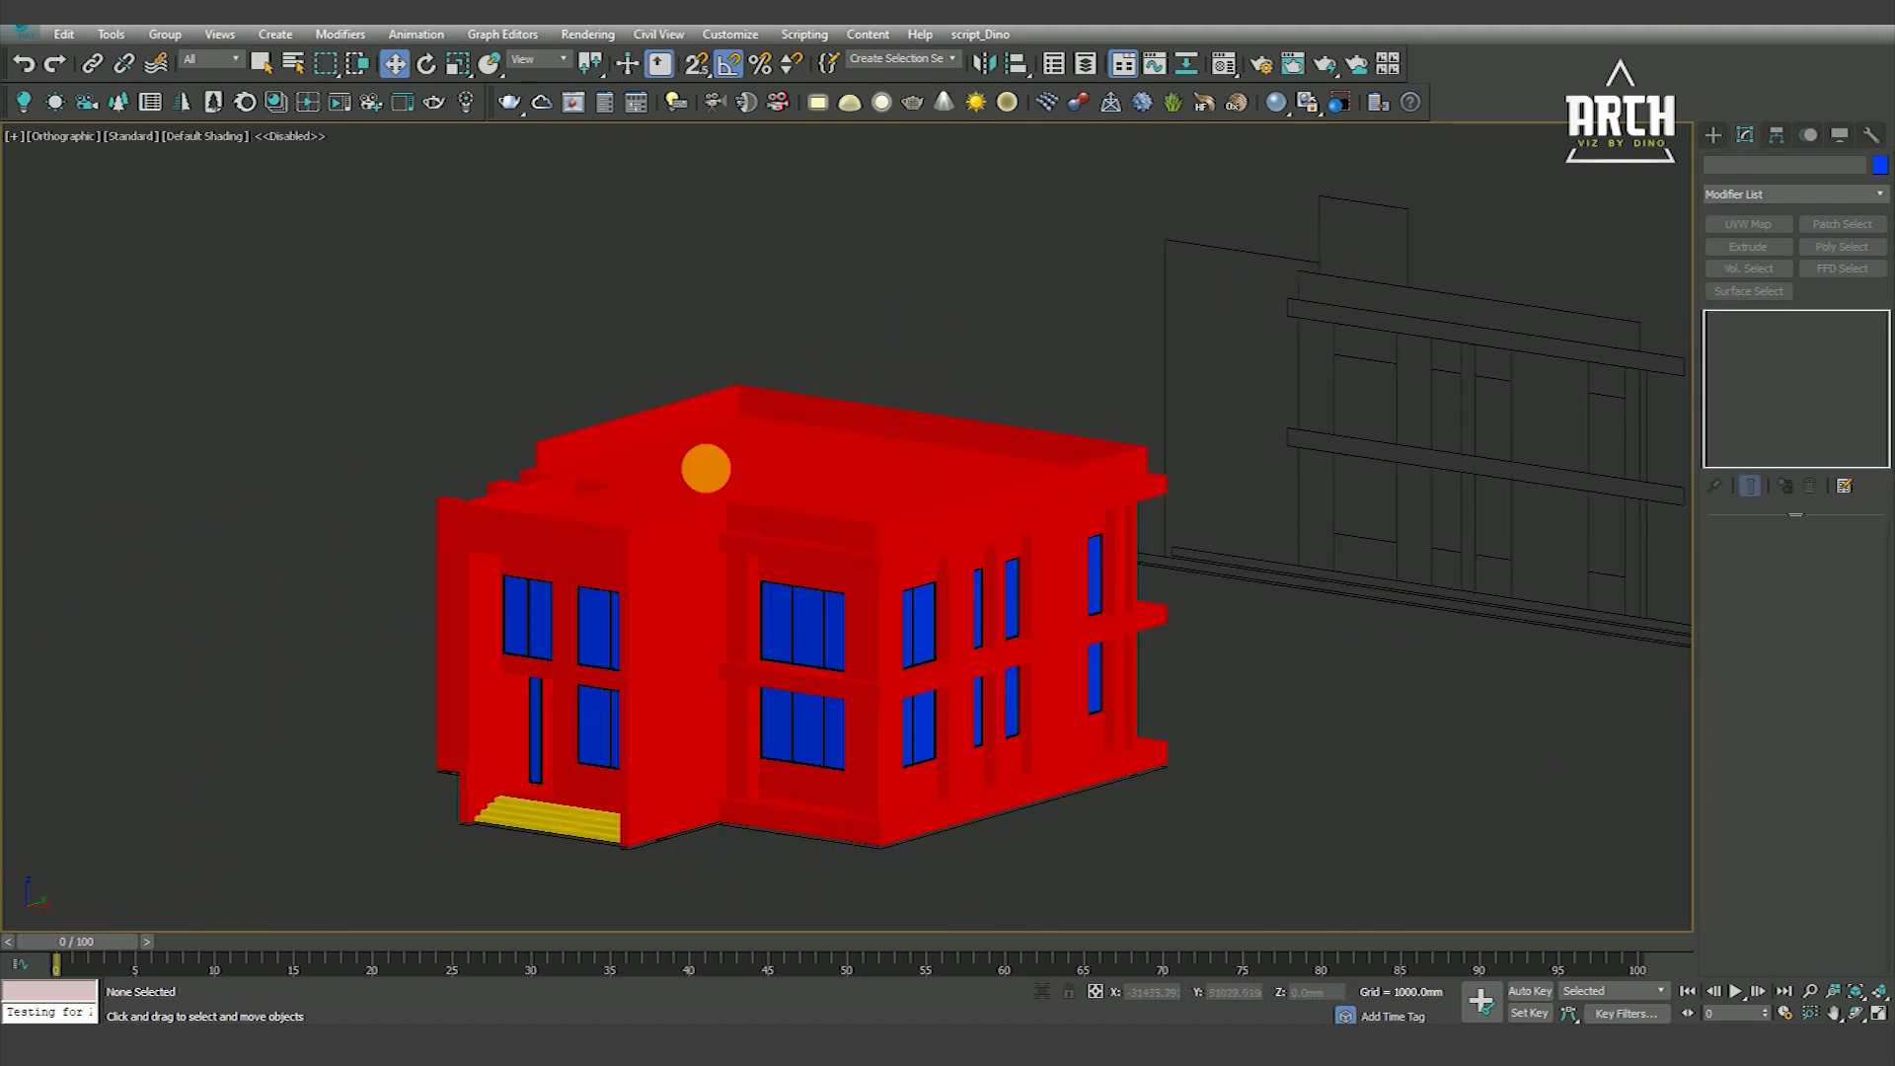
pyautogui.click(631, 537)
pyautogui.moveTo(906, 725)
pyautogui.mouseDown(button='middle')
pyautogui.moveTo(848, 617)
pyautogui.moveTo(773, 622)
pyautogui.moveTo(622, 491)
pyautogui.mouseUp(button='middle')
pyautogui.press('f')
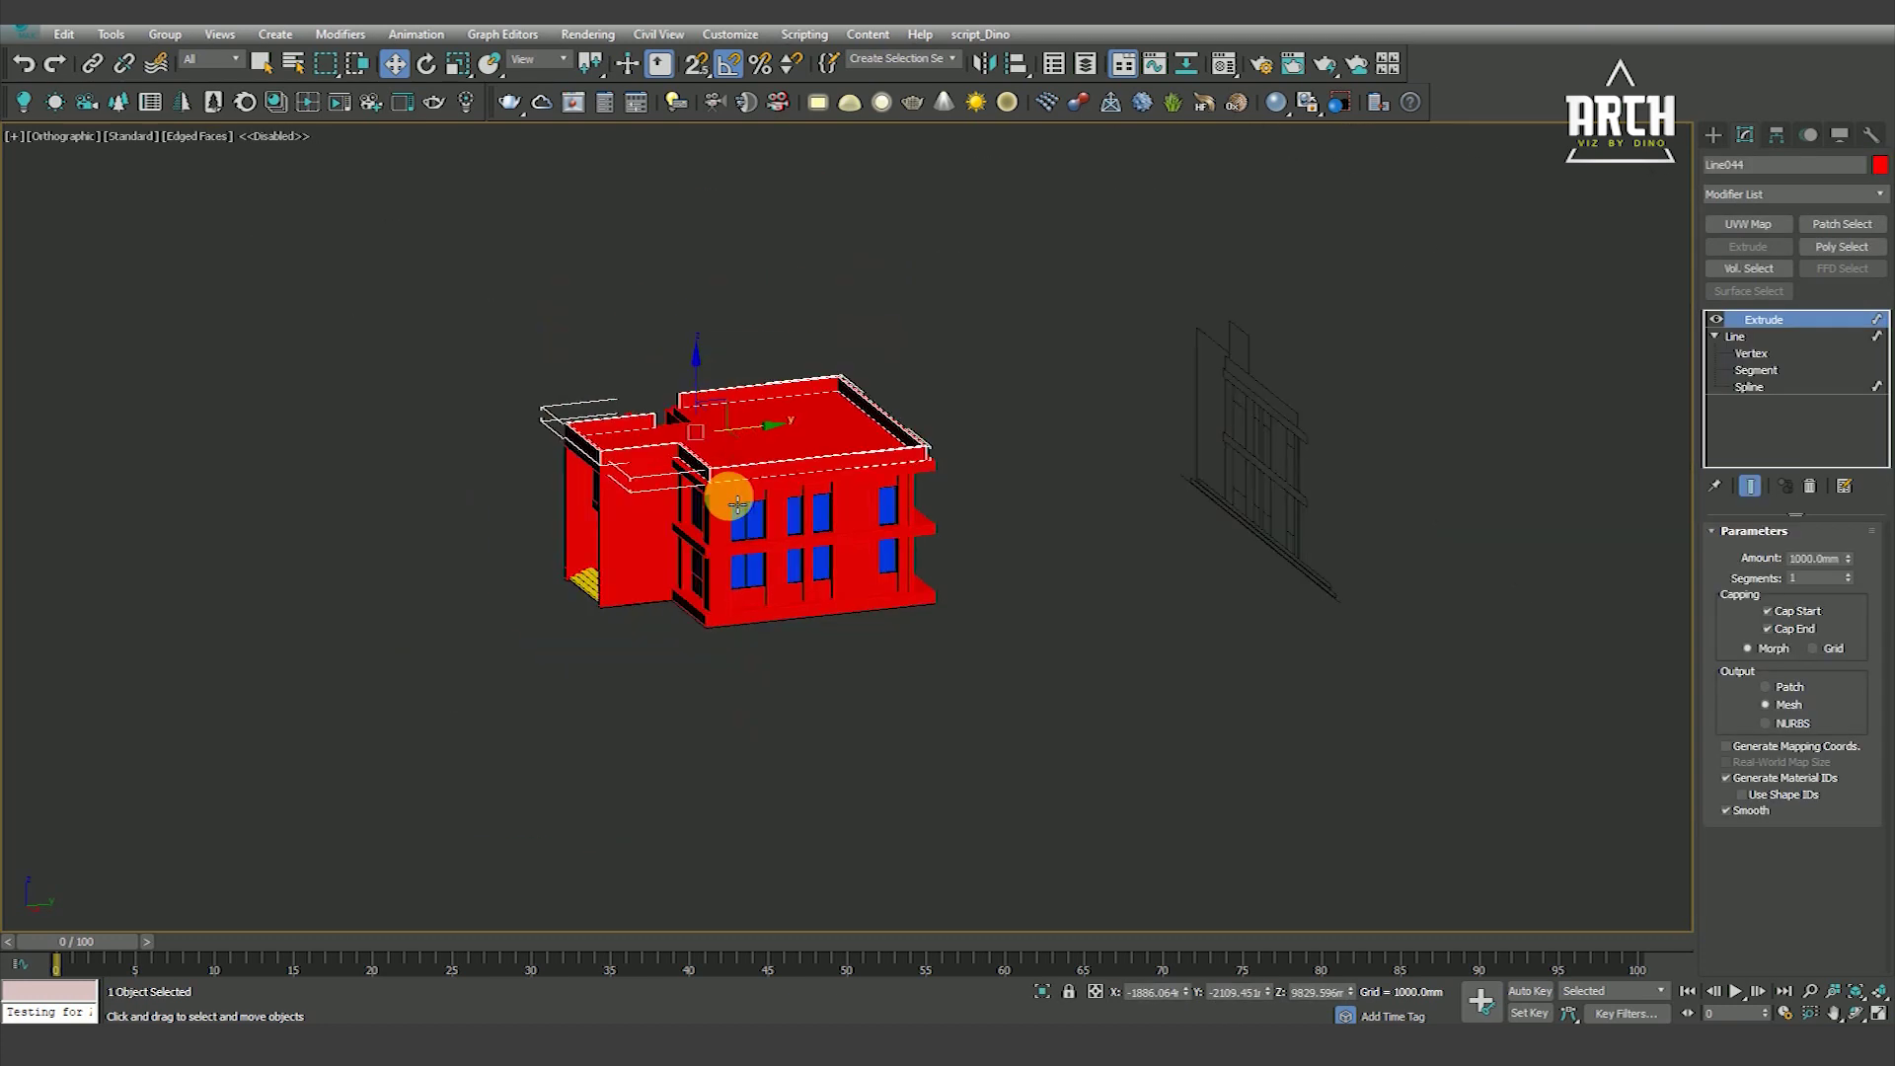
pyautogui.scroll(5, 737, 504)
pyautogui.scroll(2, 737, 504)
pyautogui.press('F3')
pyautogui.moveTo(512, 495); pyautogui.dragTo(754, 426, button='middle')
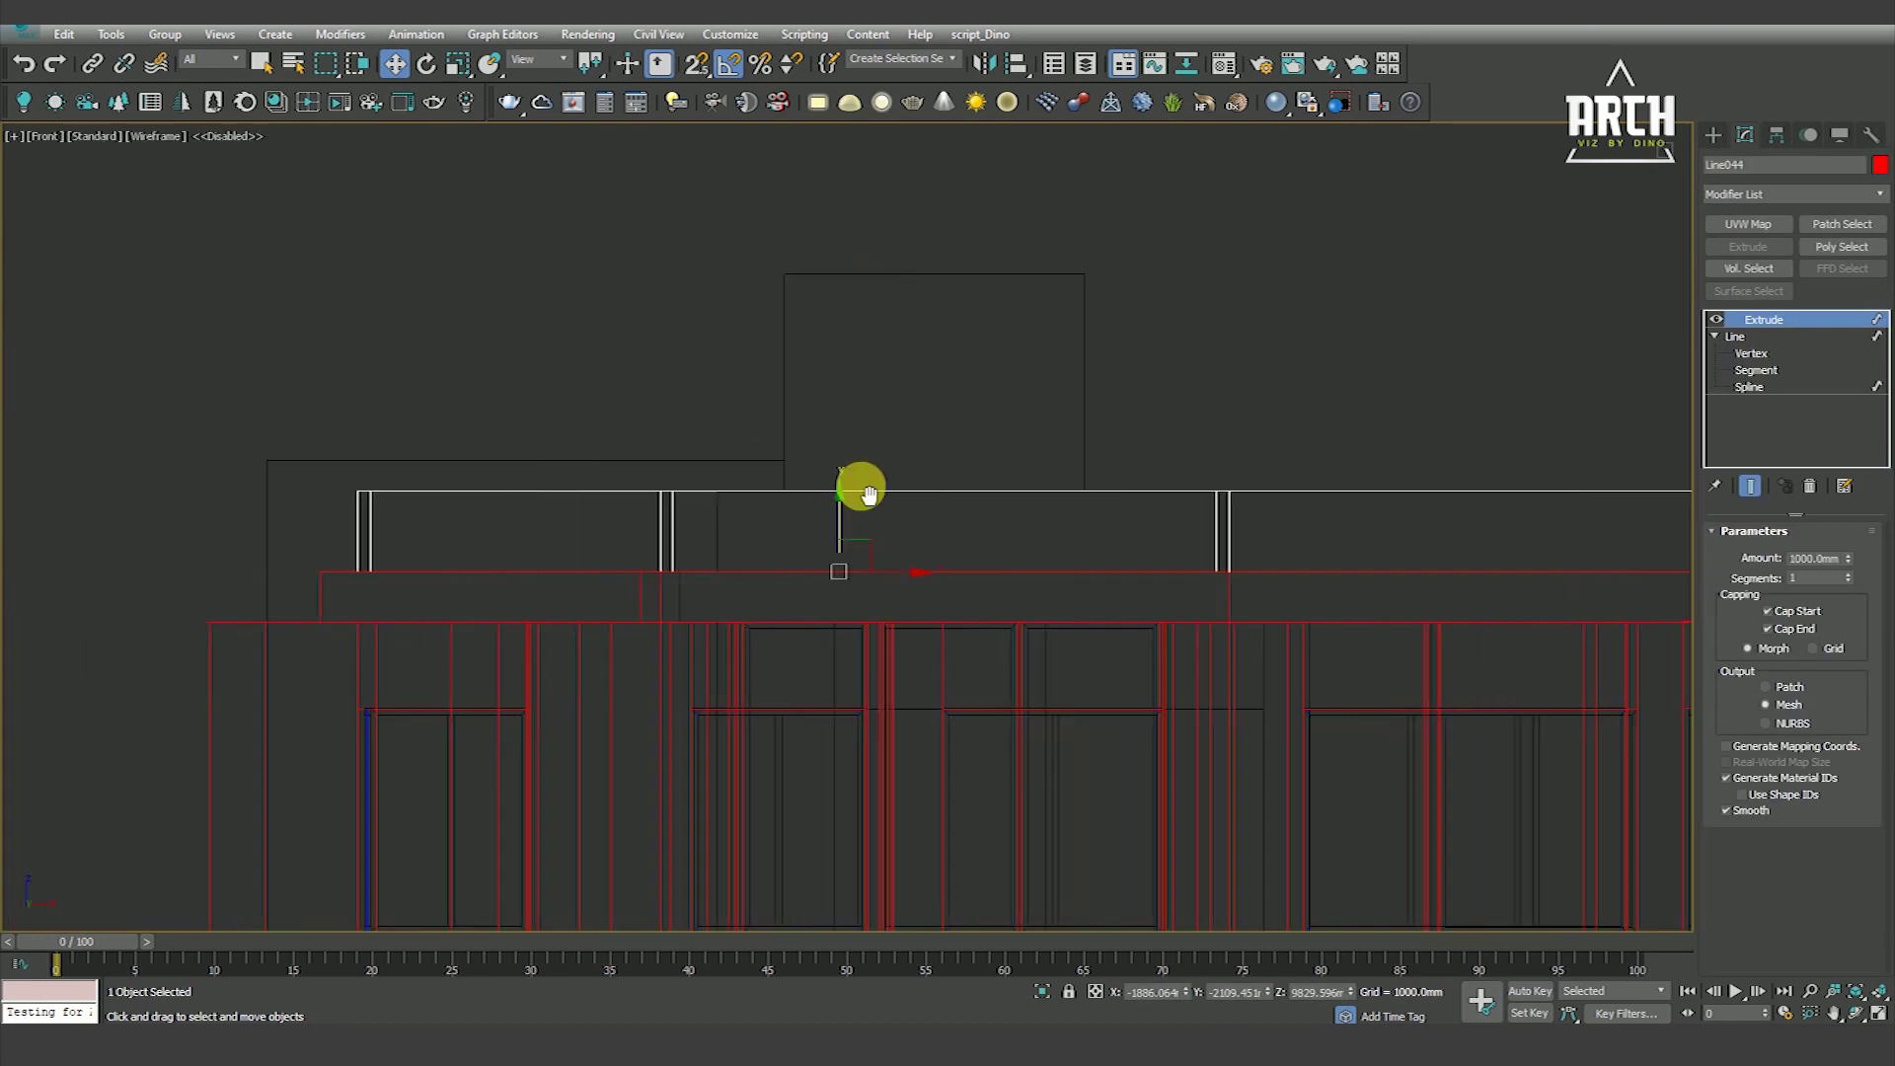
pyautogui.click(732, 484)
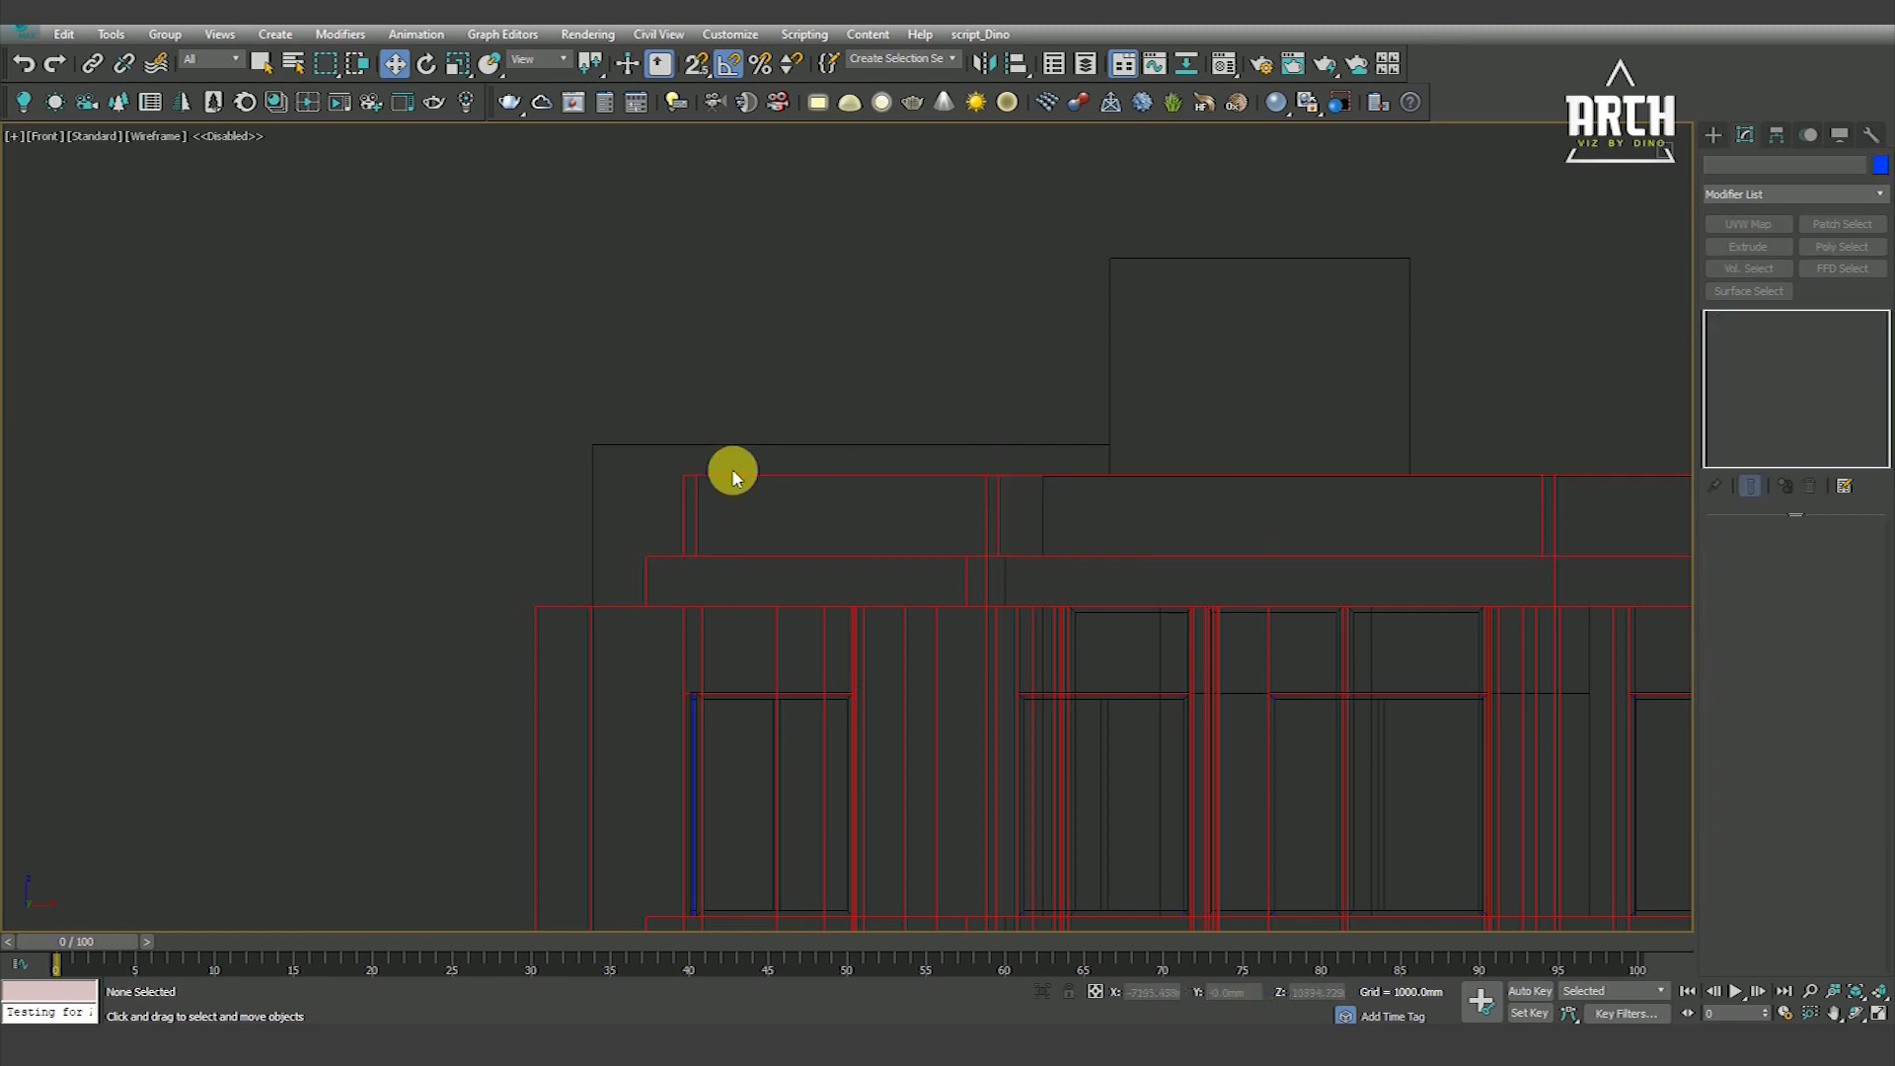
pyautogui.click(732, 478)
pyautogui.press('z')
pyautogui.keyDown('alt'); pyautogui.moveTo(749, 516); pyautogui.dragTo(818, 577, button='middle'); pyautogui.keyUp('alt')
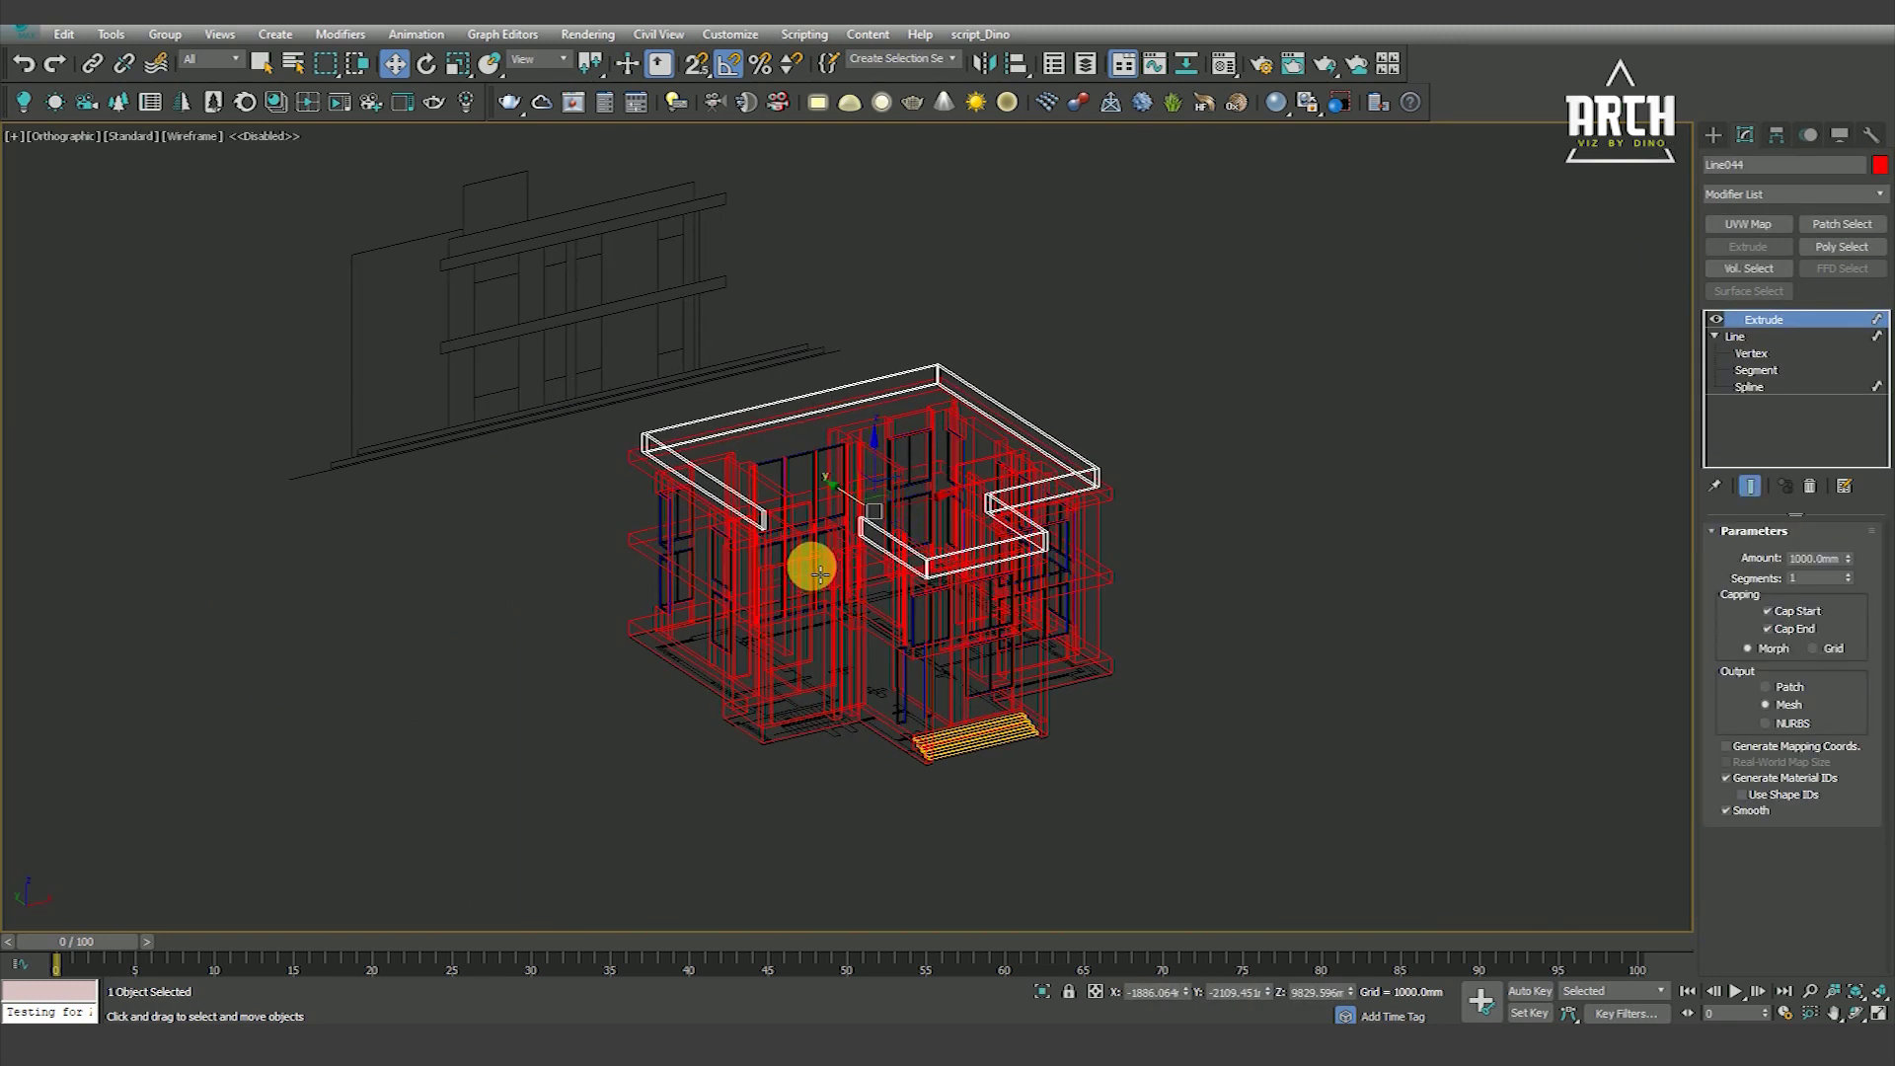
pyautogui.press('F3')
pyautogui.scroll(3, 1027, 513)
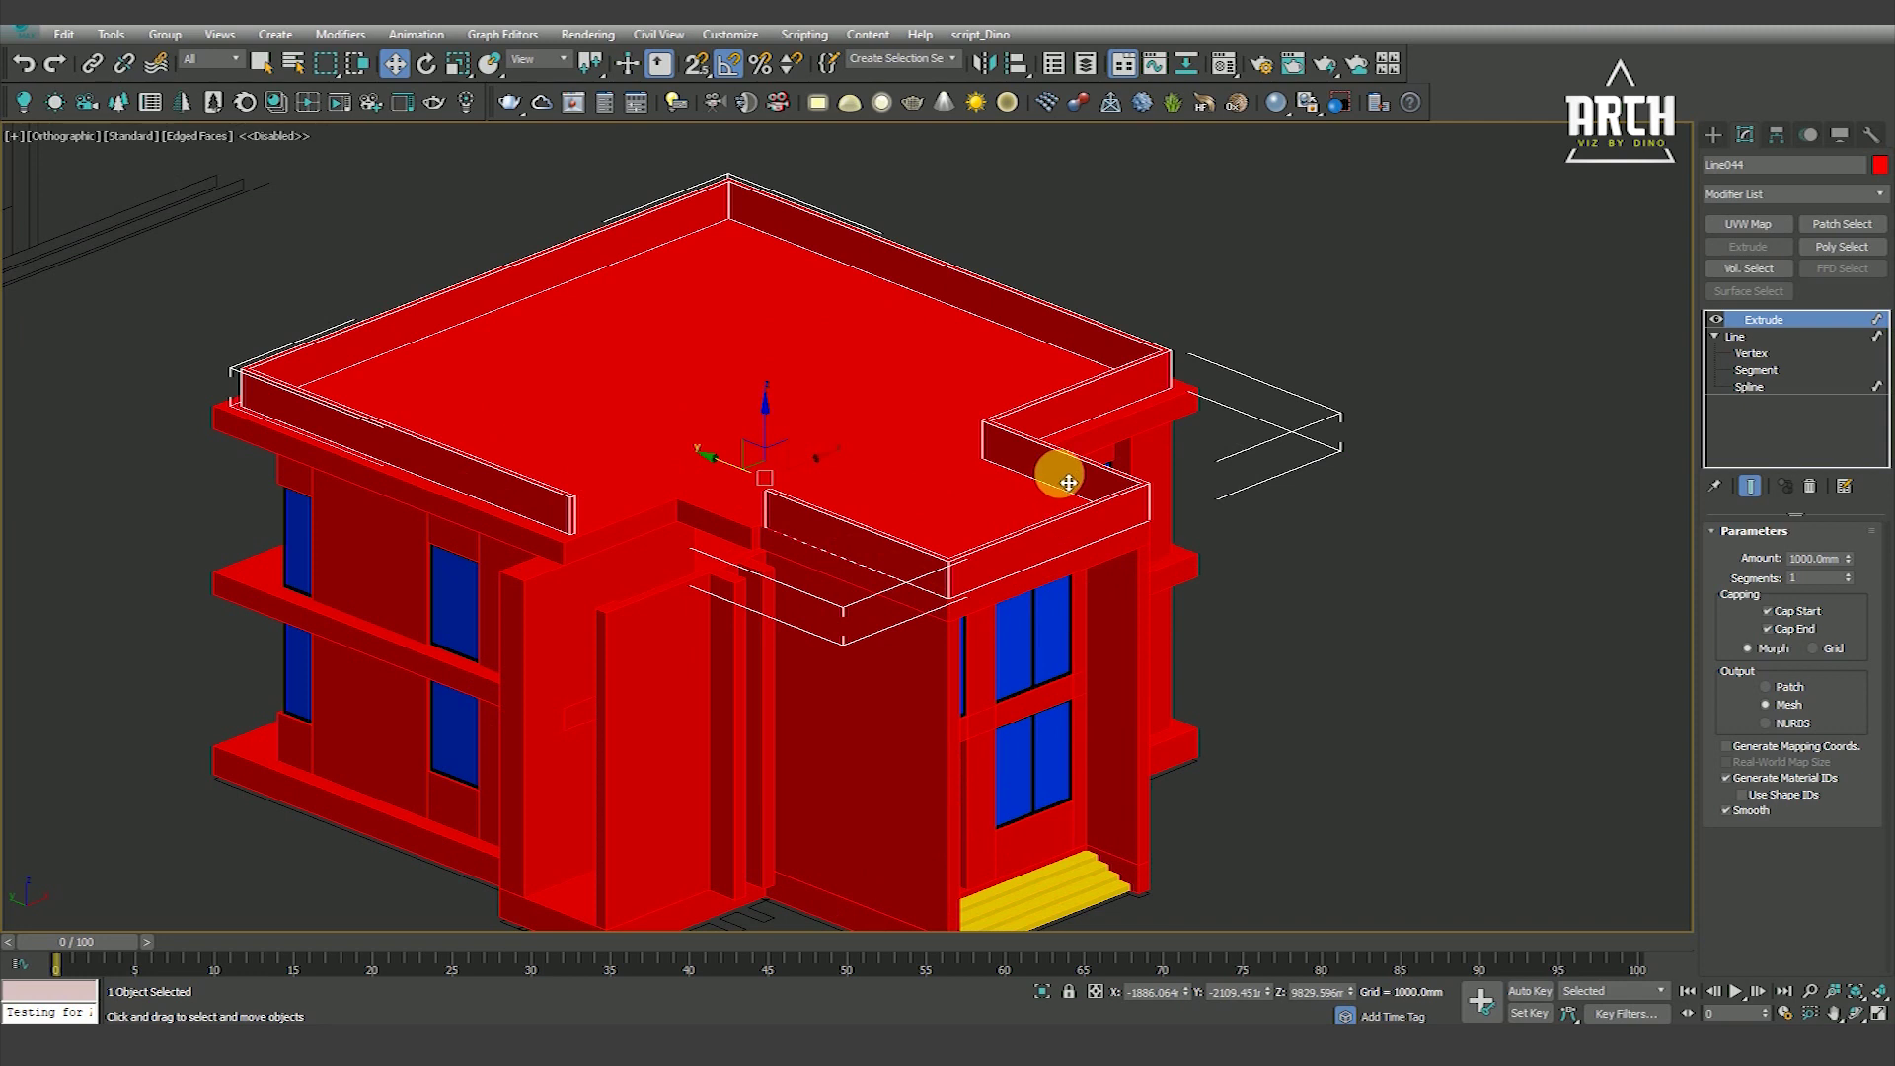
pyautogui.scroll(2, 1002, 543)
pyautogui.scroll(-5, 947, 593)
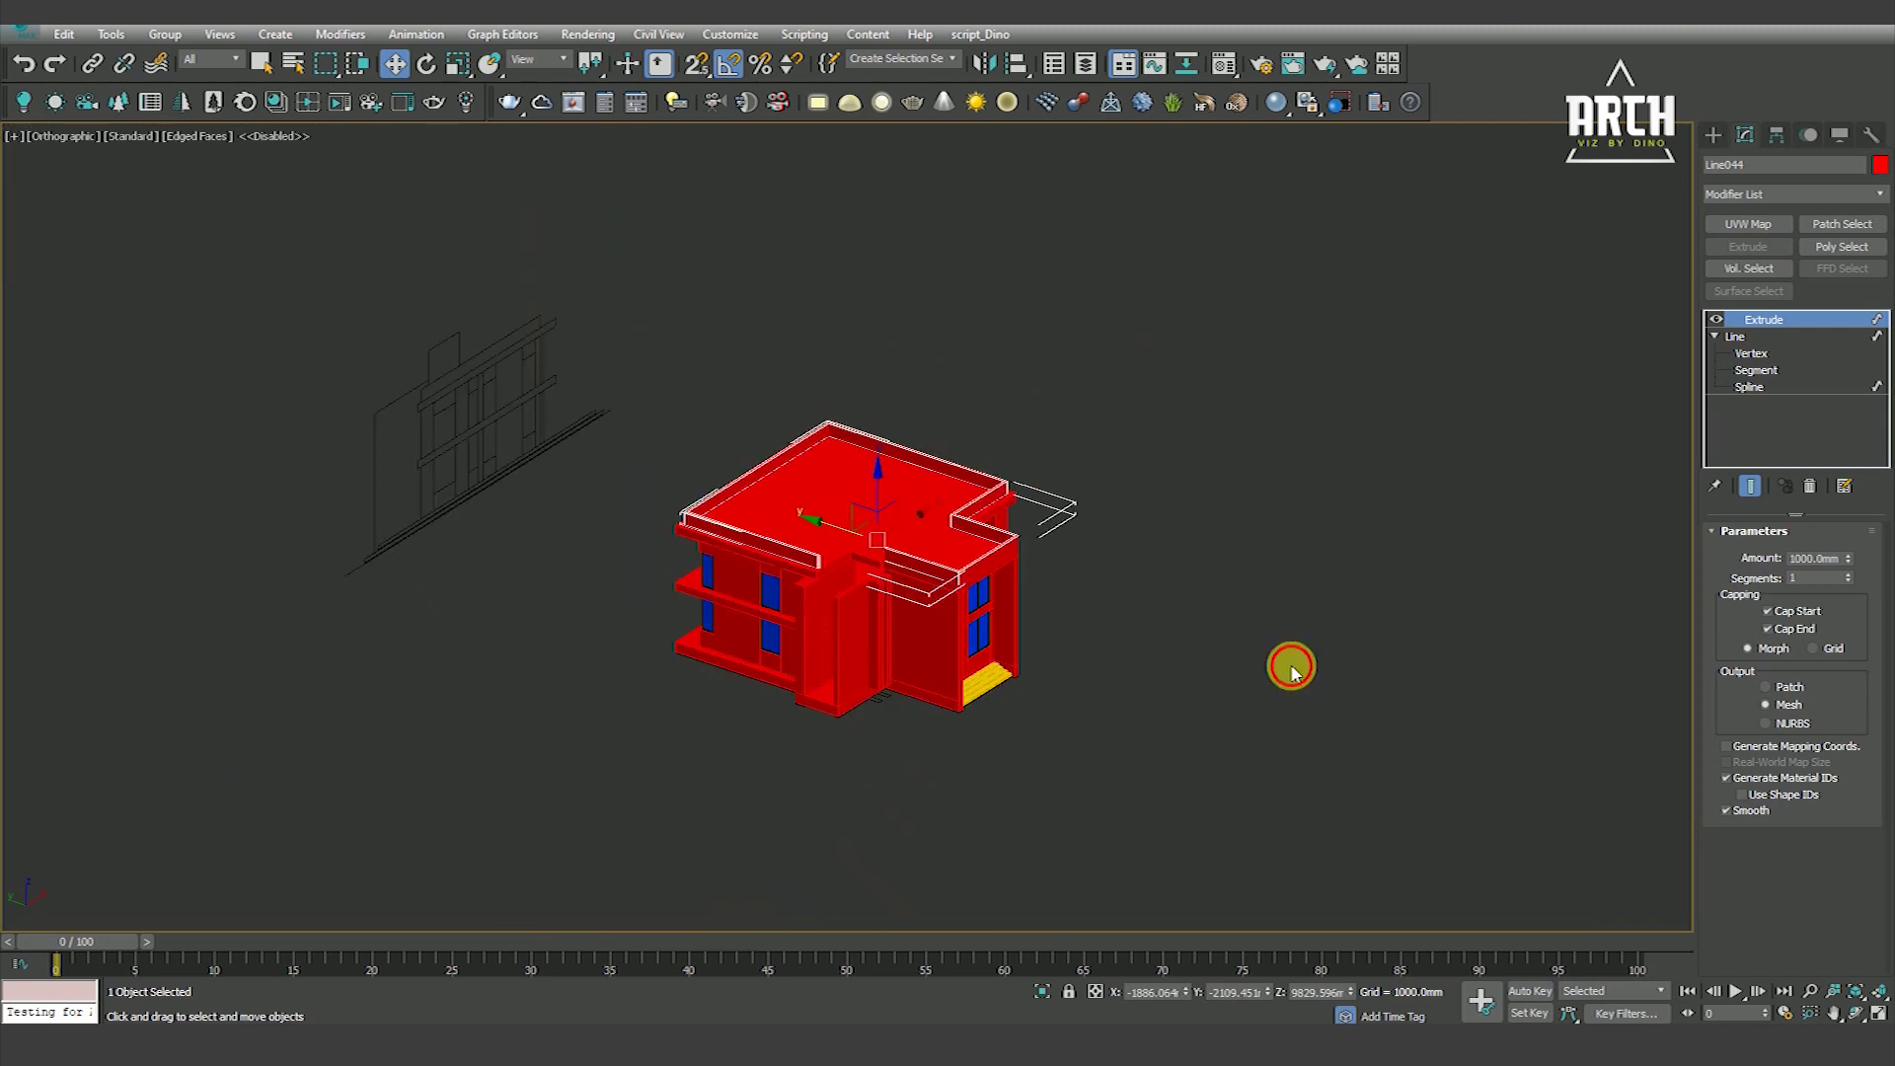
pyautogui.click(1287, 663)
pyautogui.scroll(3, 437, 385)
pyautogui.scroll(-4, 437, 384)
pyautogui.scroll(4, 769, 560)
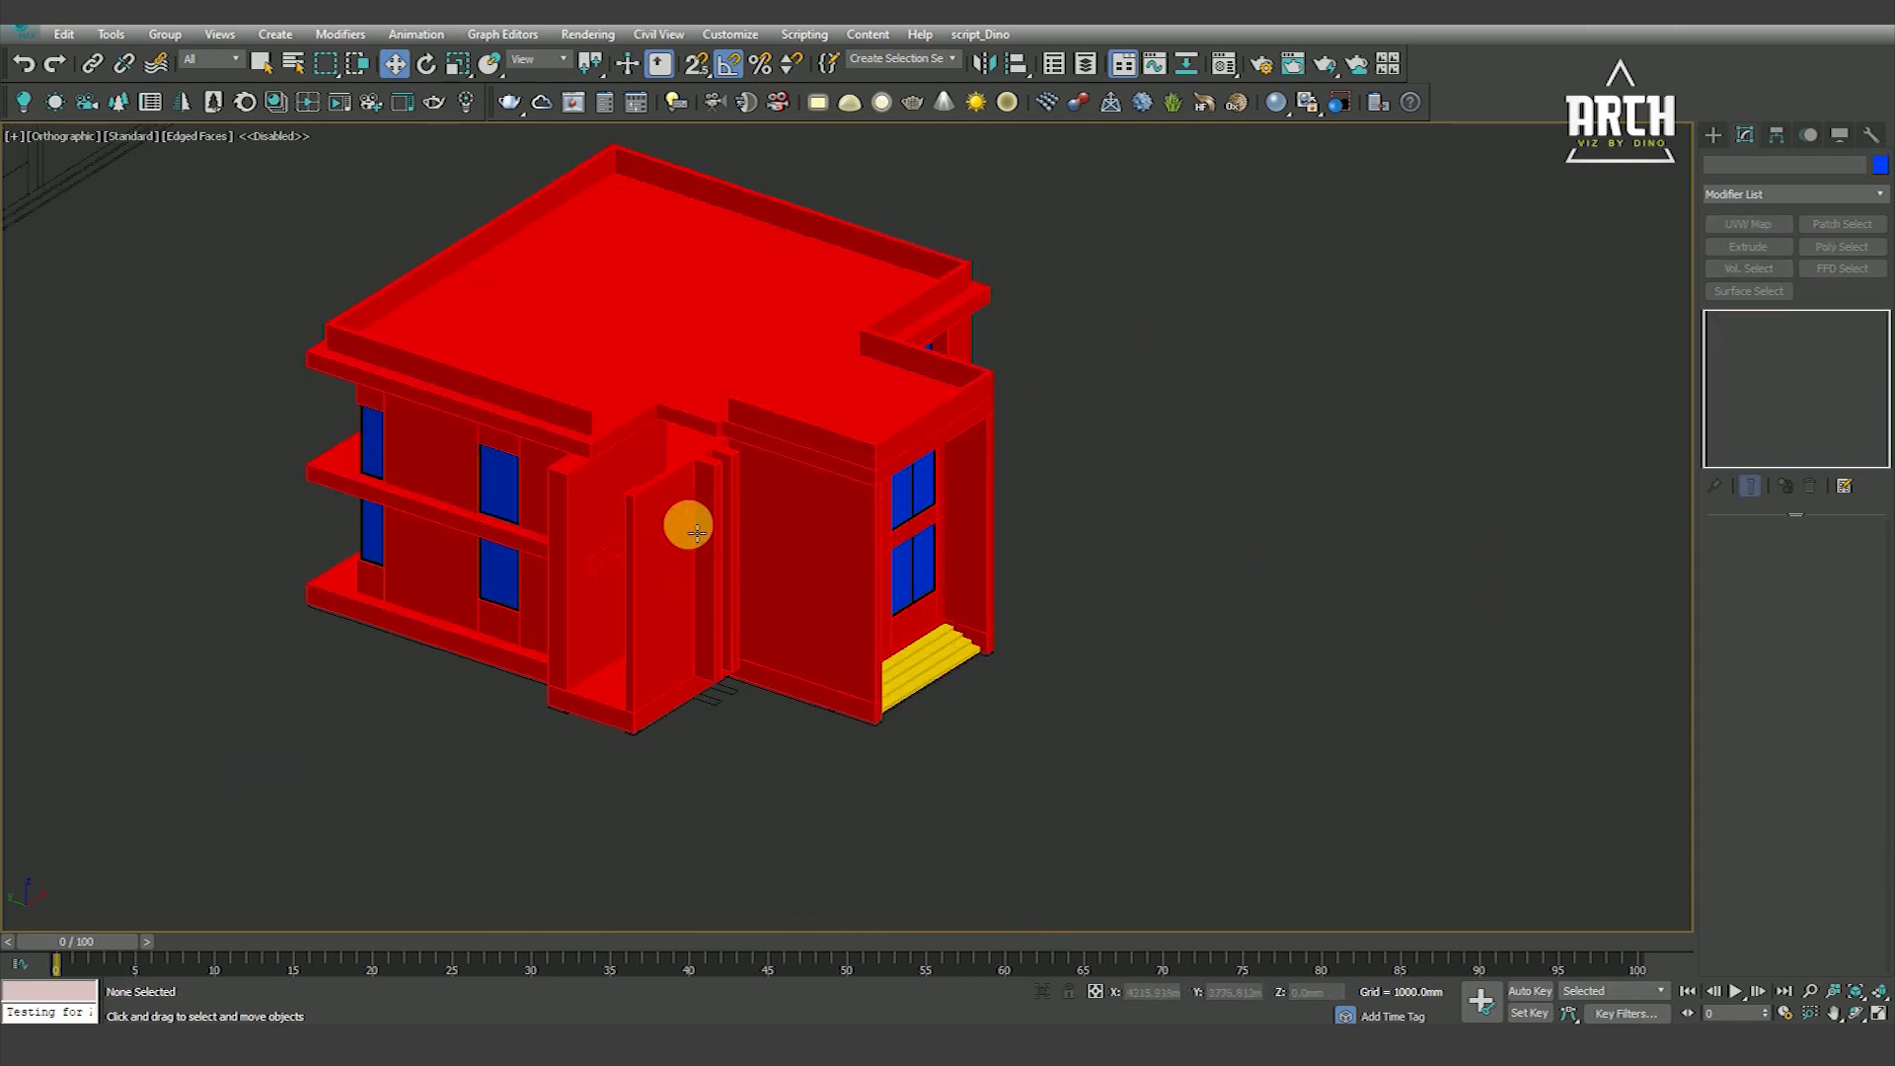
pyautogui.click(676, 516)
pyautogui.press('t')
pyautogui.scroll(-3, 846, 550)
pyautogui.press('F3')
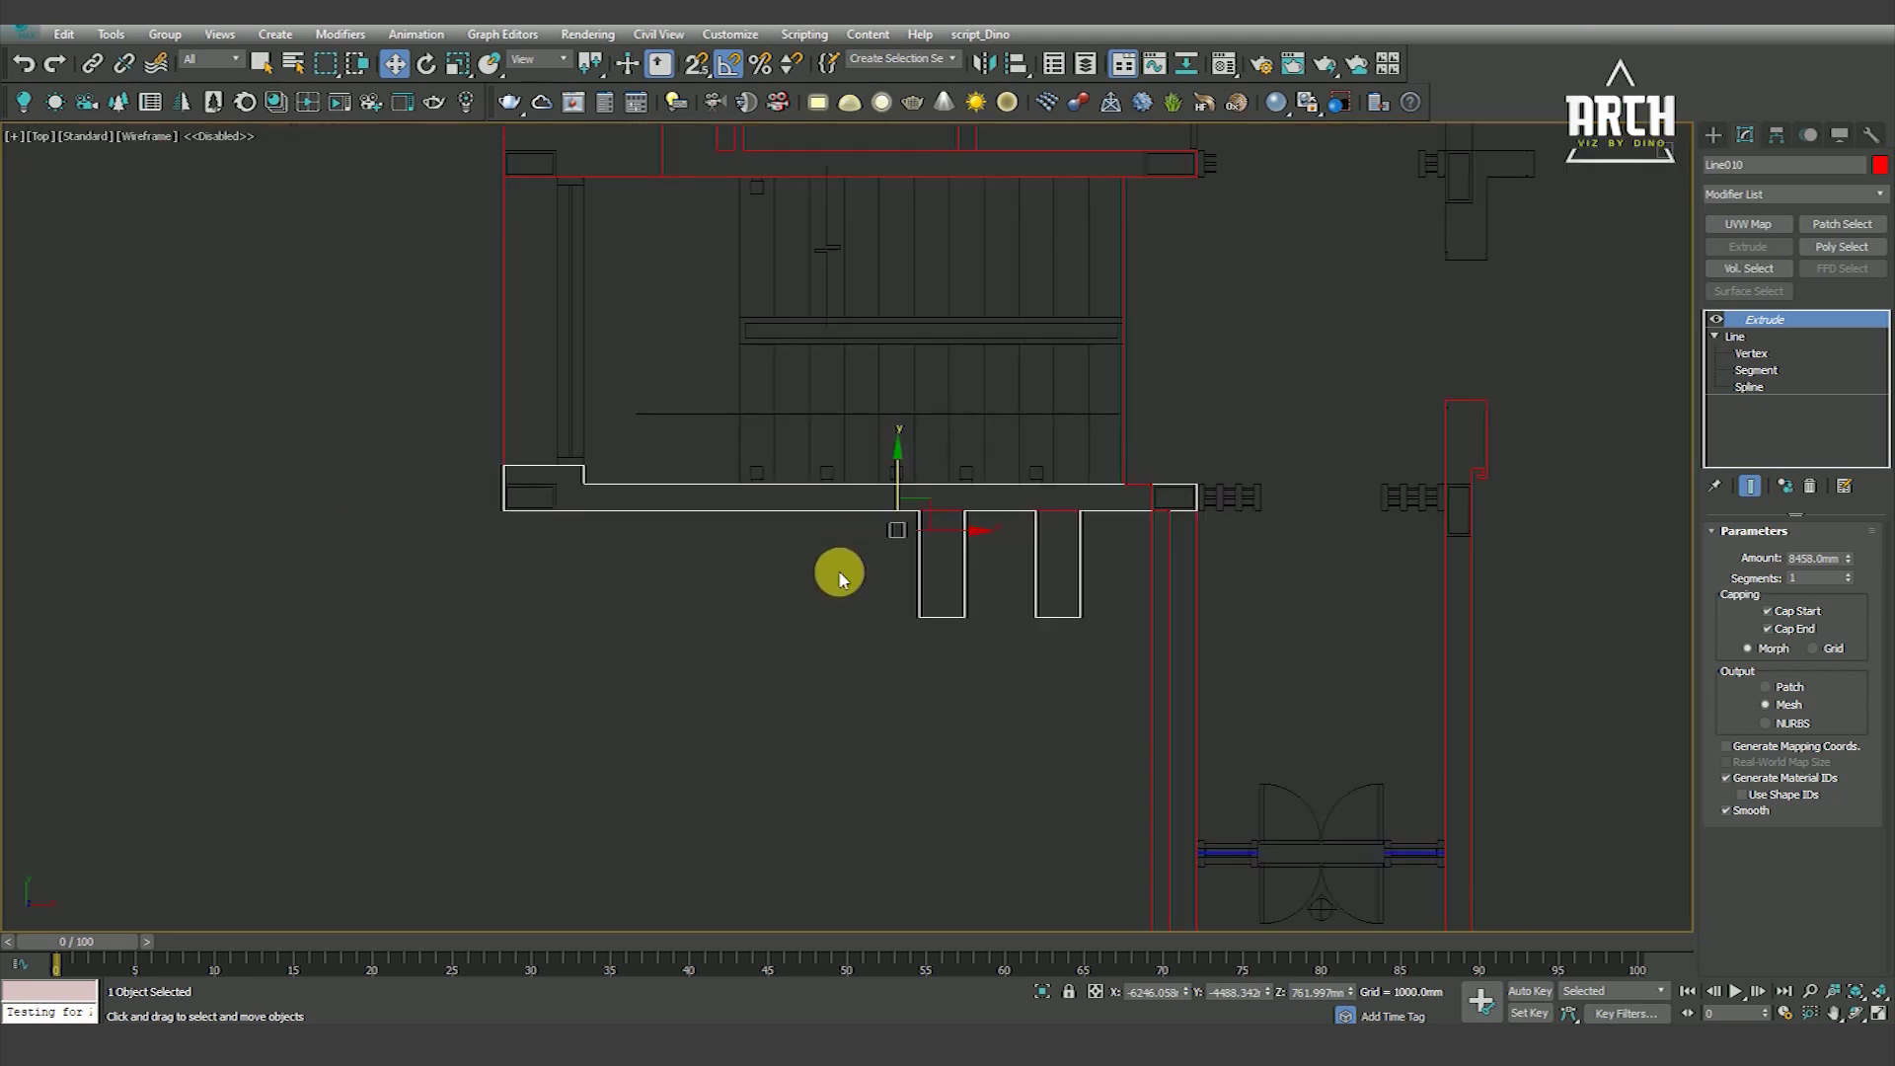
# Clone both stair-tower wall pieces upward in Front view and snap the copies to roof level
pyautogui.click(839, 558)
pyautogui.click(952, 657)
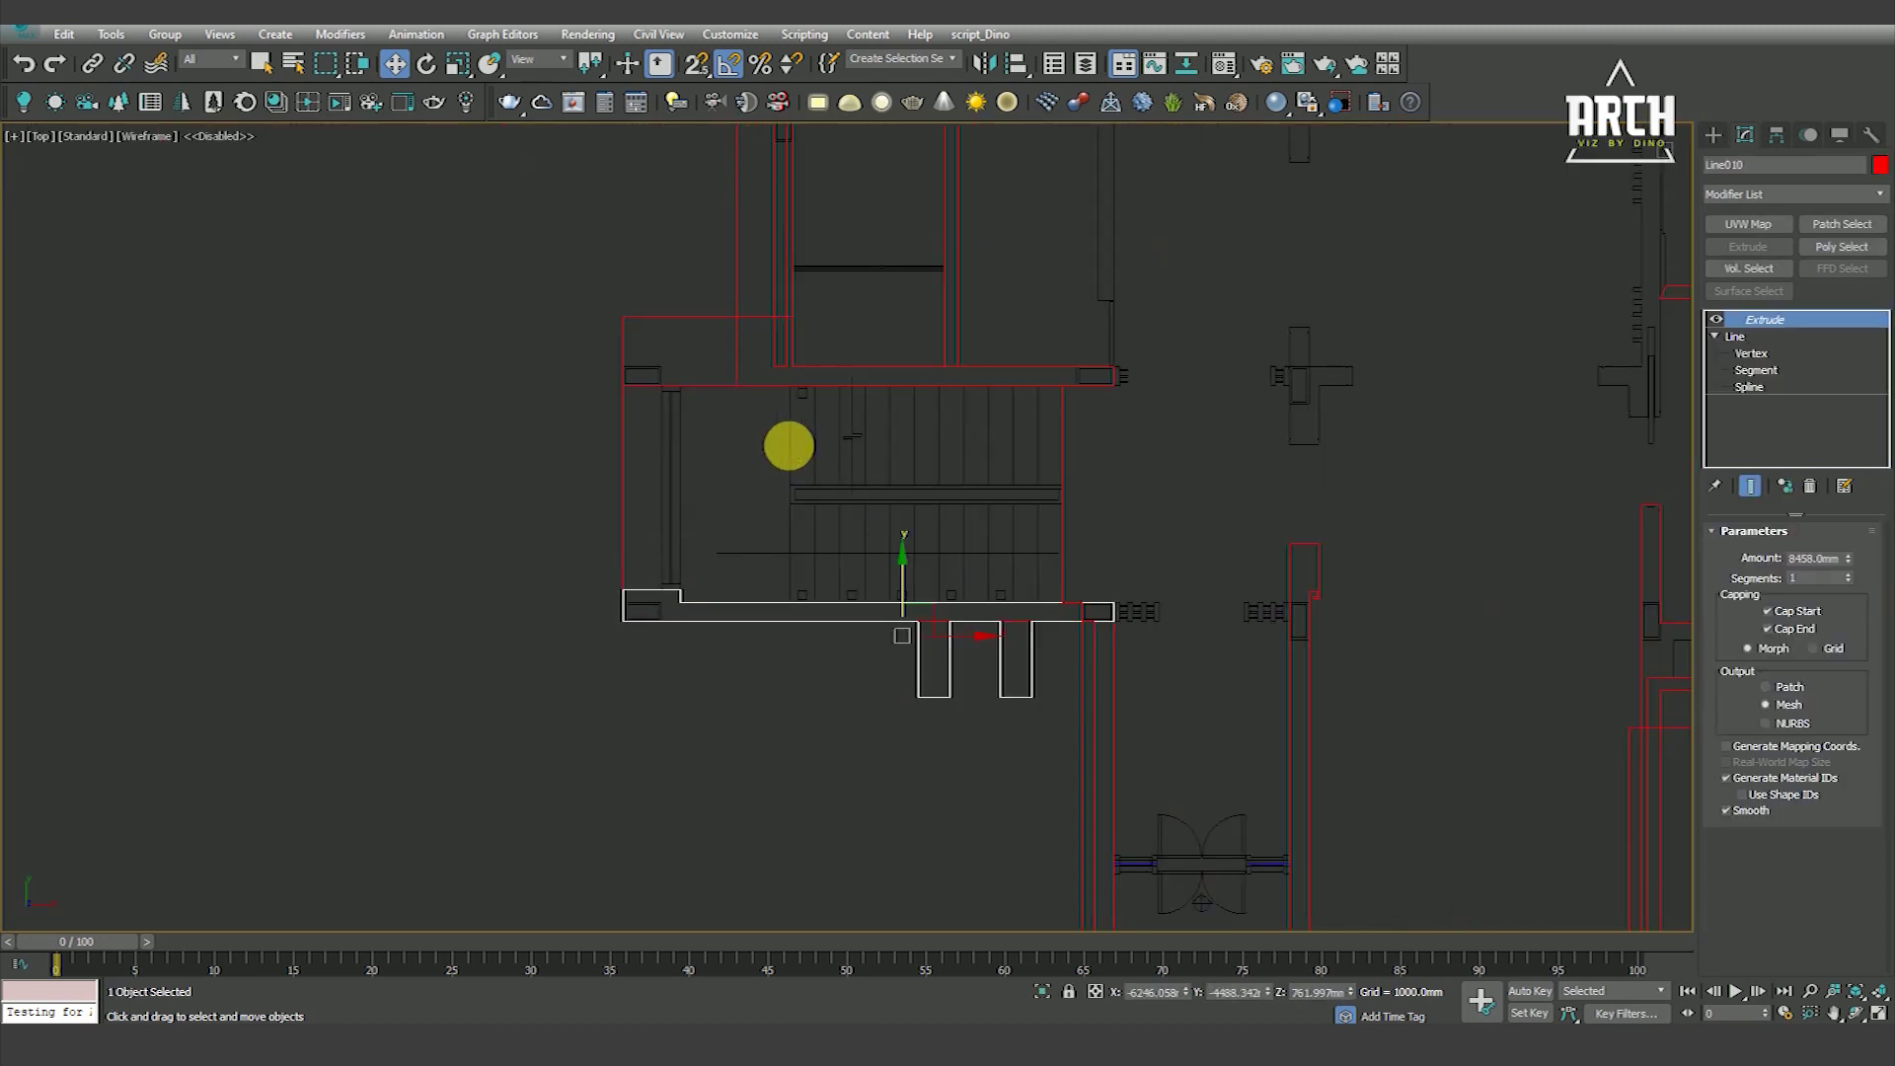
pyautogui.keyDown('ctrl'); pyautogui.click(701, 386); pyautogui.keyUp('ctrl')
pyautogui.scroll(-3, 845, 516)
pyautogui.press('f')
pyautogui.scroll(-3, 893, 547)
pyautogui.scroll(2, 900, 557)
pyautogui.keyDown('shift'); pyautogui.moveTo(884, 618); pyautogui.dragTo(867, 217); pyautogui.keyUp('shift')
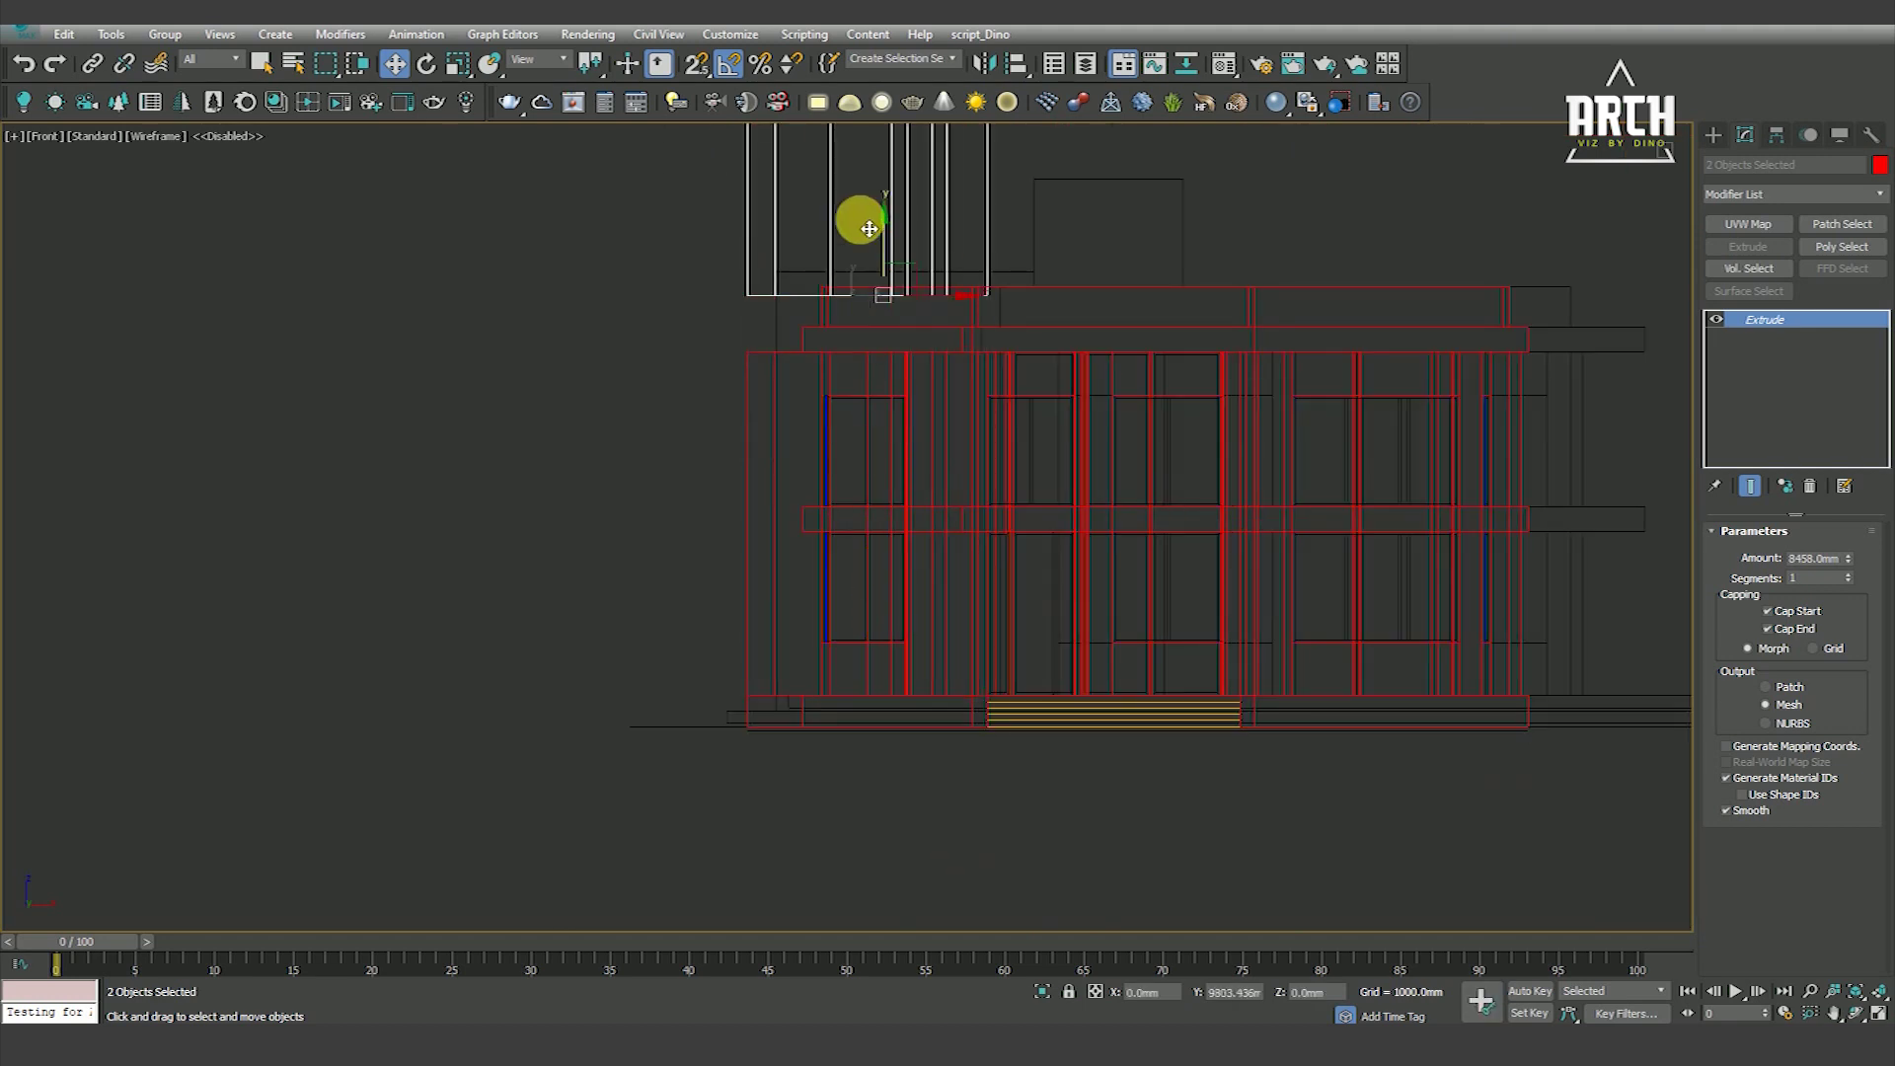
pyautogui.click(940, 602)
pyautogui.moveTo(795, 405); pyautogui.dragTo(816, 502, button='middle')
pyautogui.moveTo(765, 419)
pyautogui.mouseDown()
pyautogui.moveTo(766, 440)
pyautogui.moveTo(863, 454)
pyautogui.mouseUp()
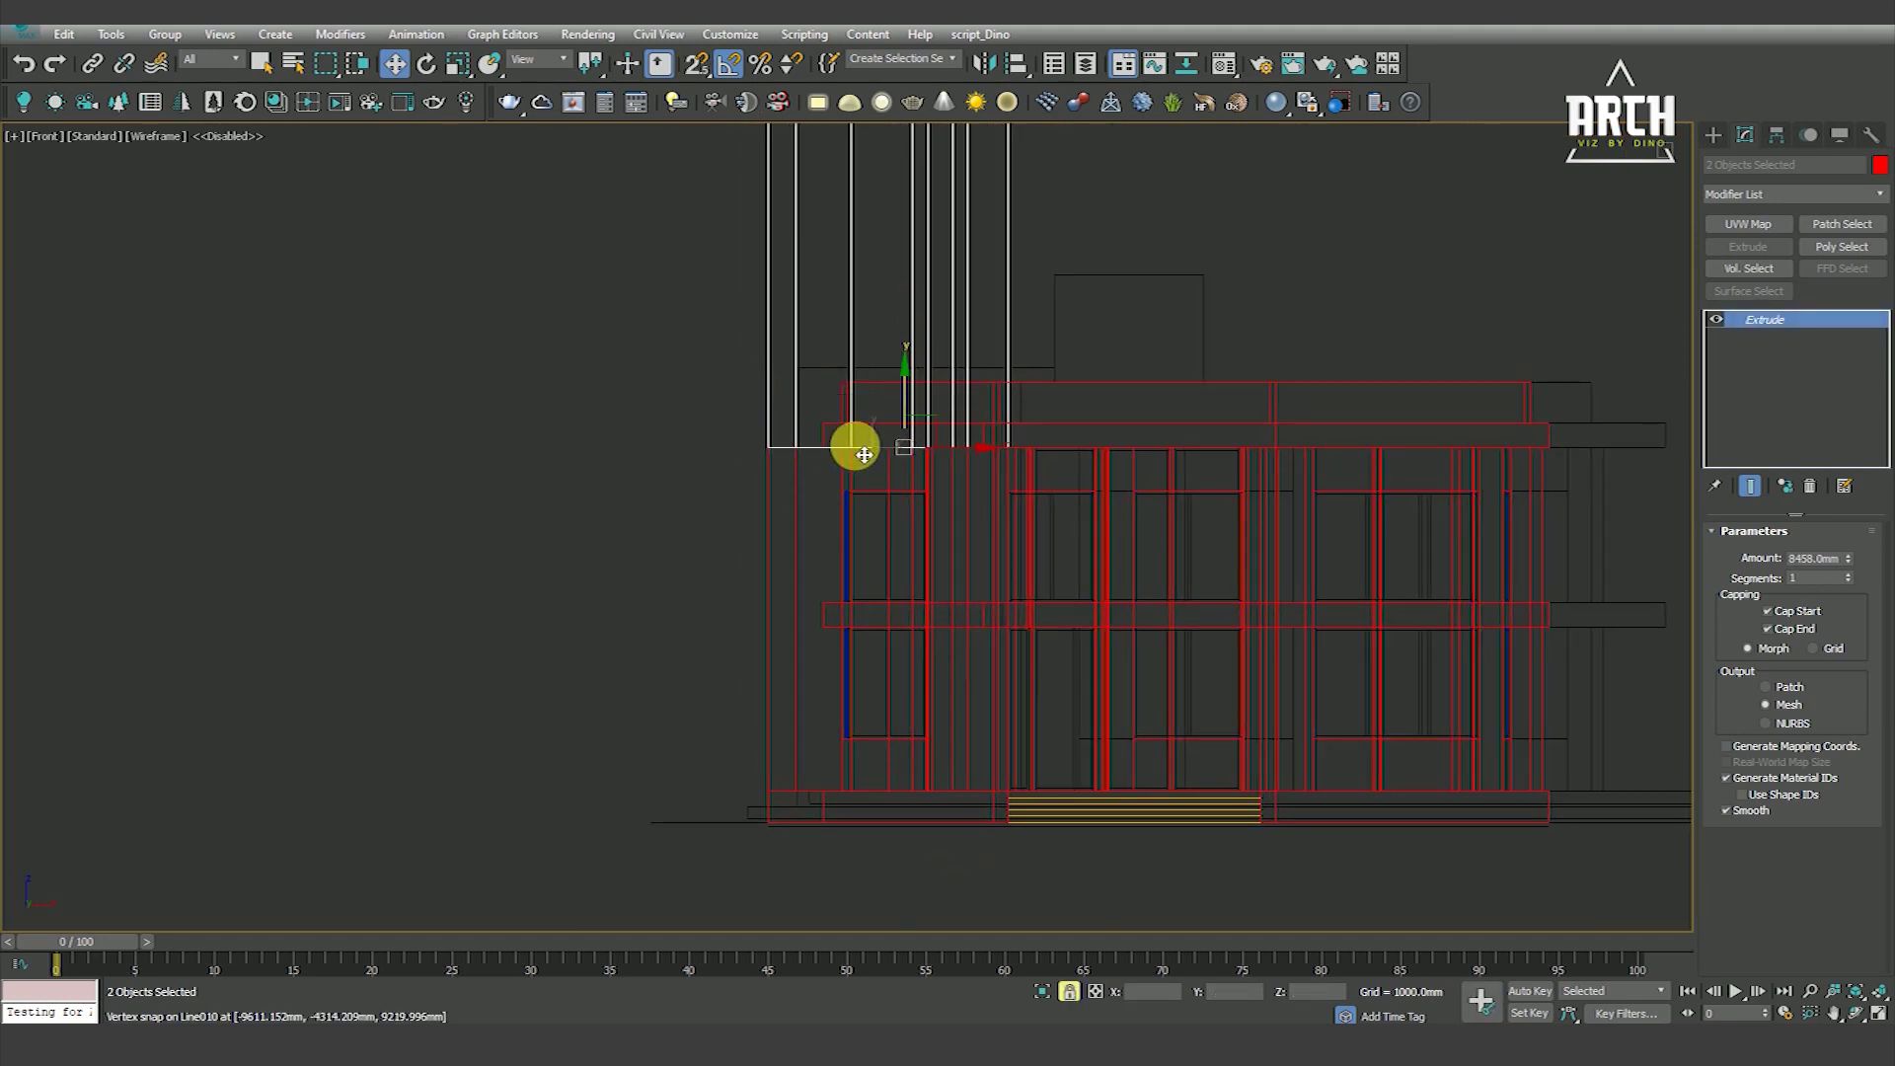
pyautogui.write('1000')
# Raise the copies' extrusion to about 4290 mm and view the building shaded
pyautogui.press('Return')
pyautogui.click(1837, 558)
pyautogui.moveTo(1851, 561)
pyautogui.mouseDown()
pyautogui.moveTo(1819, 1016)
pyautogui.moveTo(1794, 55)
pyautogui.mouseUp()
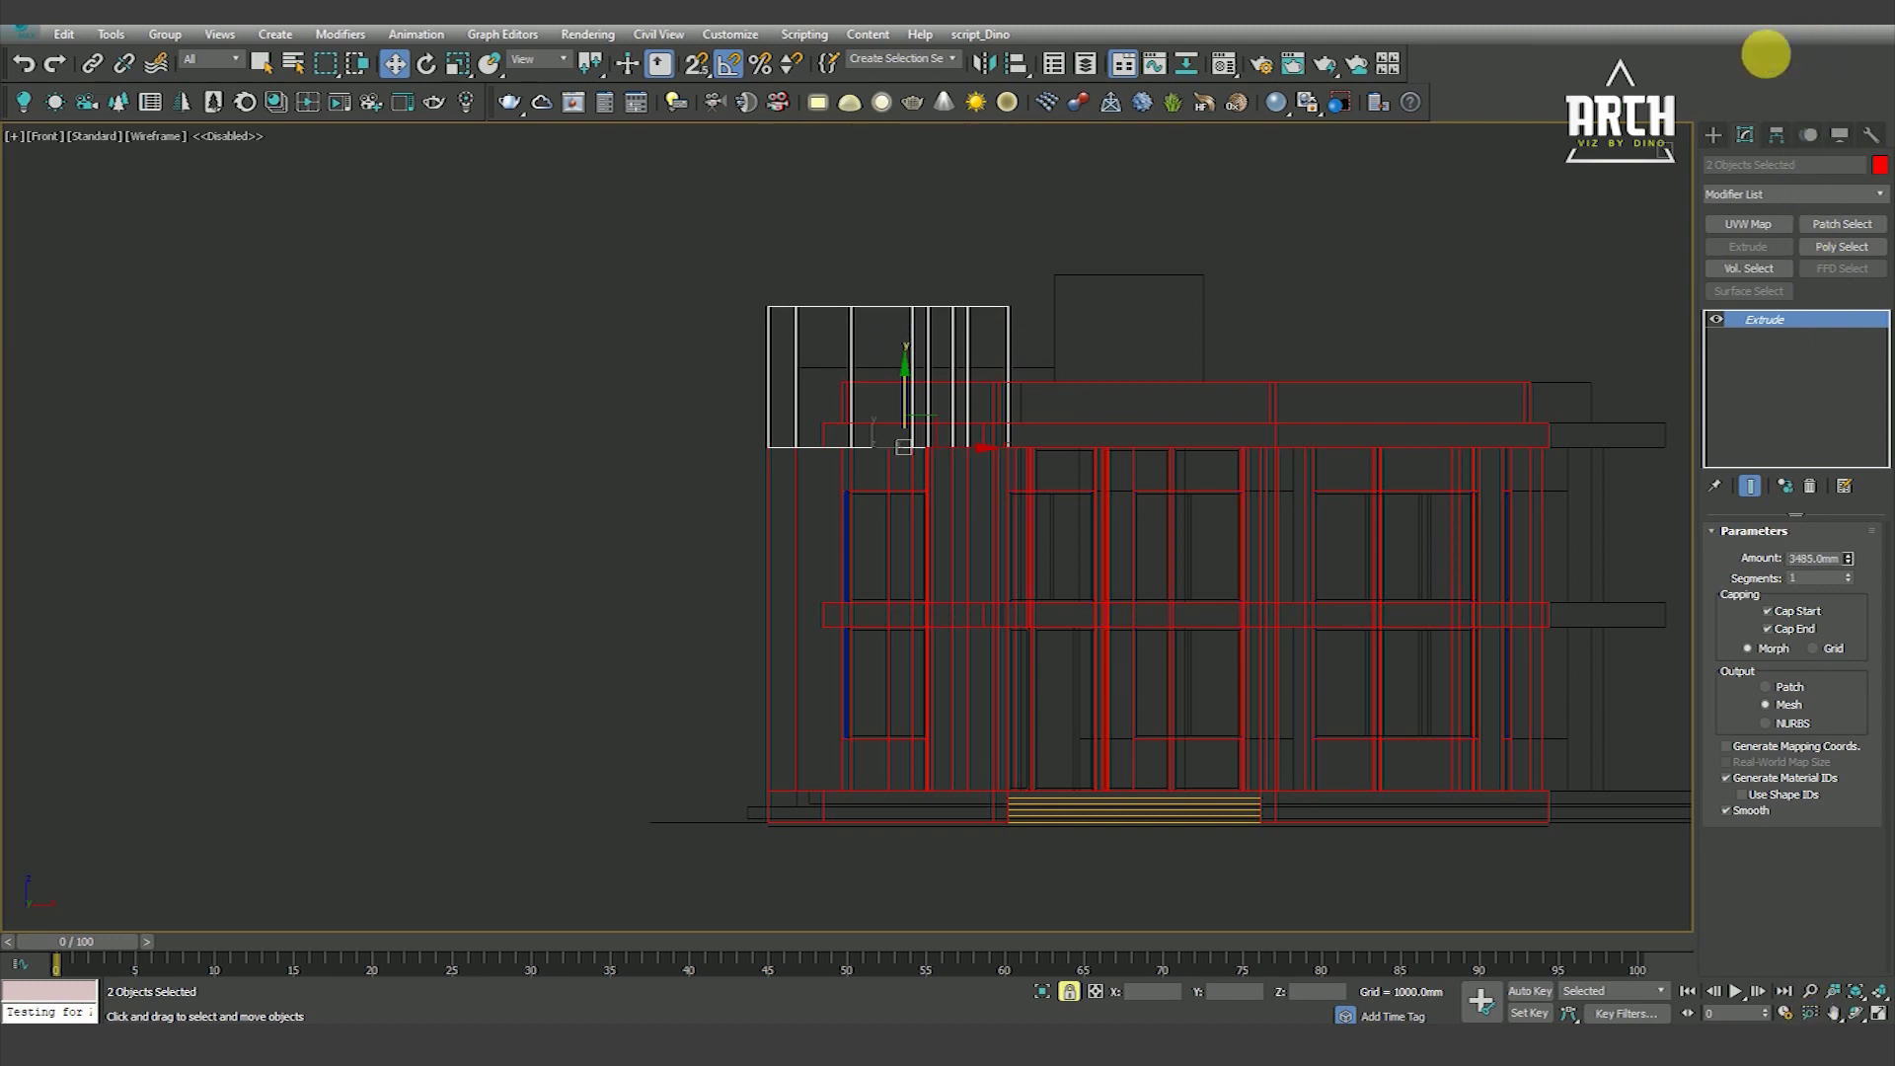
pyautogui.scroll(3, 1049, 346)
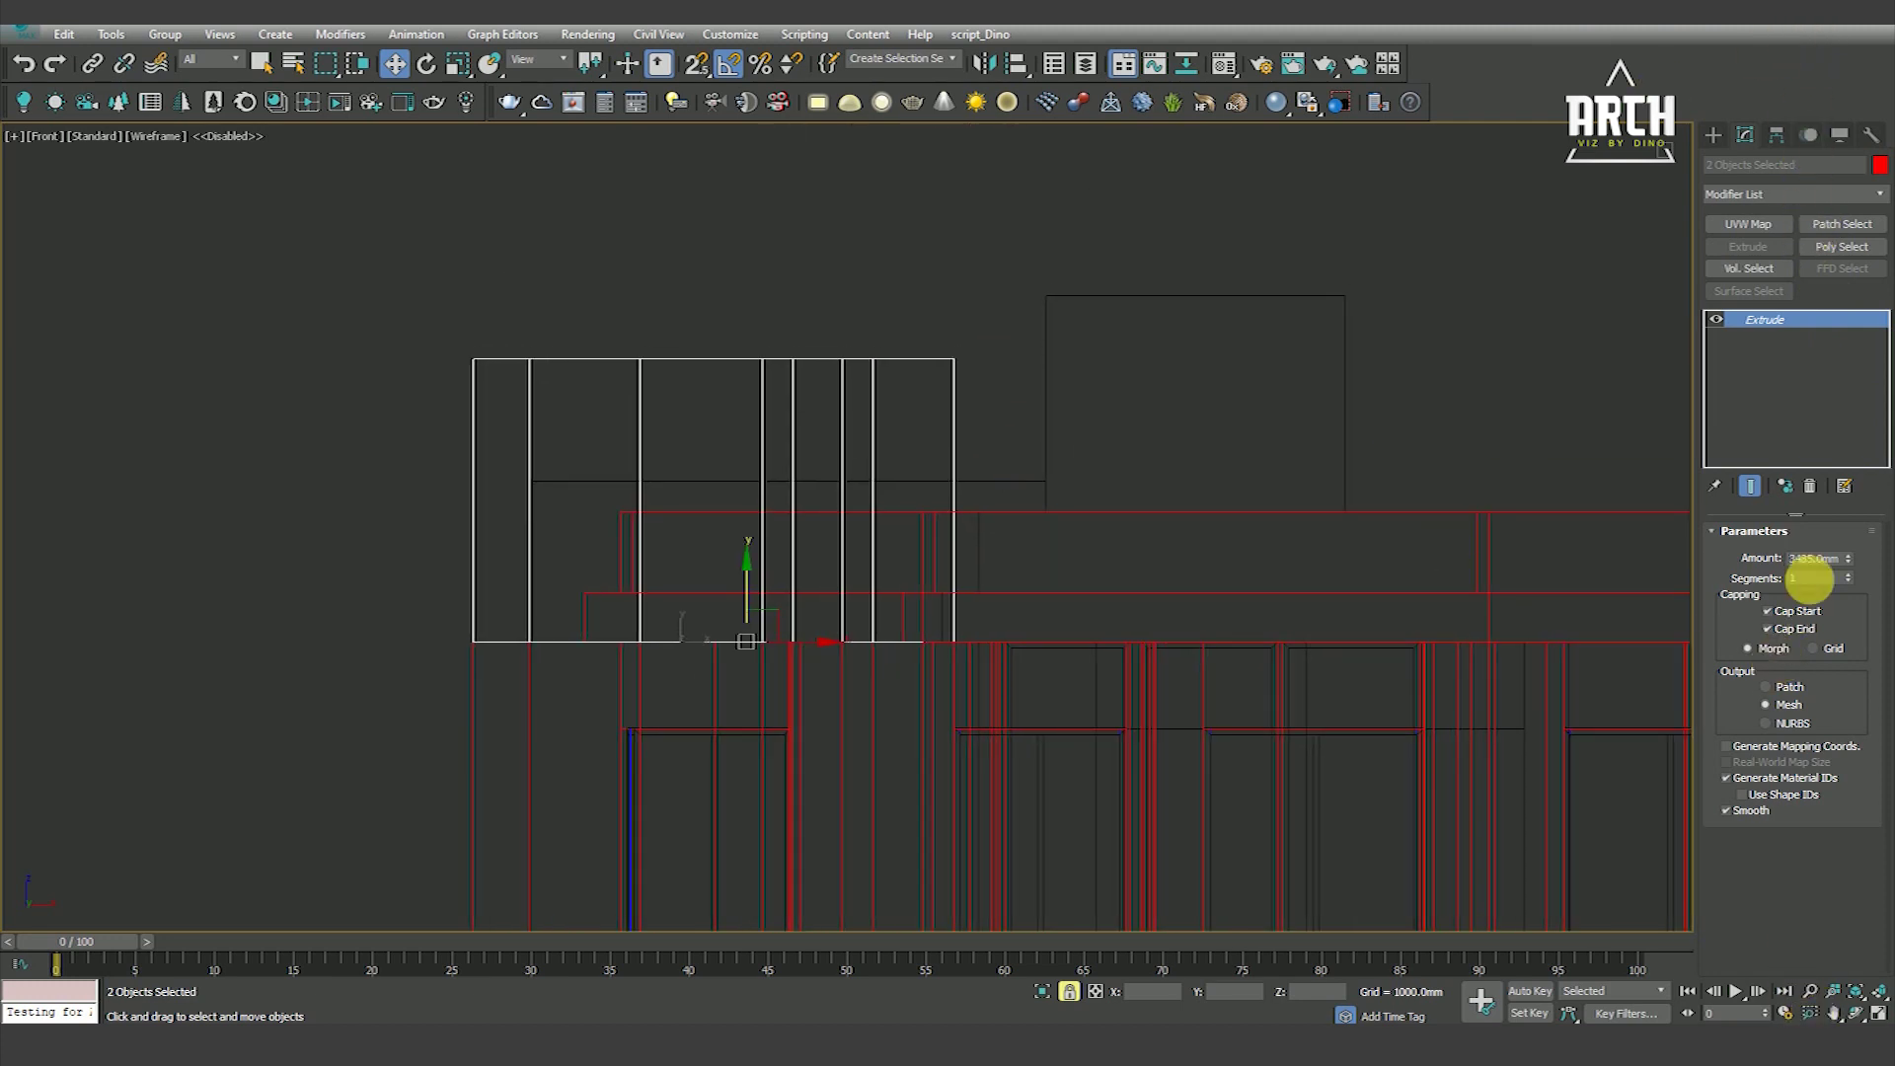
pyautogui.moveTo(1852, 559); pyautogui.dragTo(1848, 405)
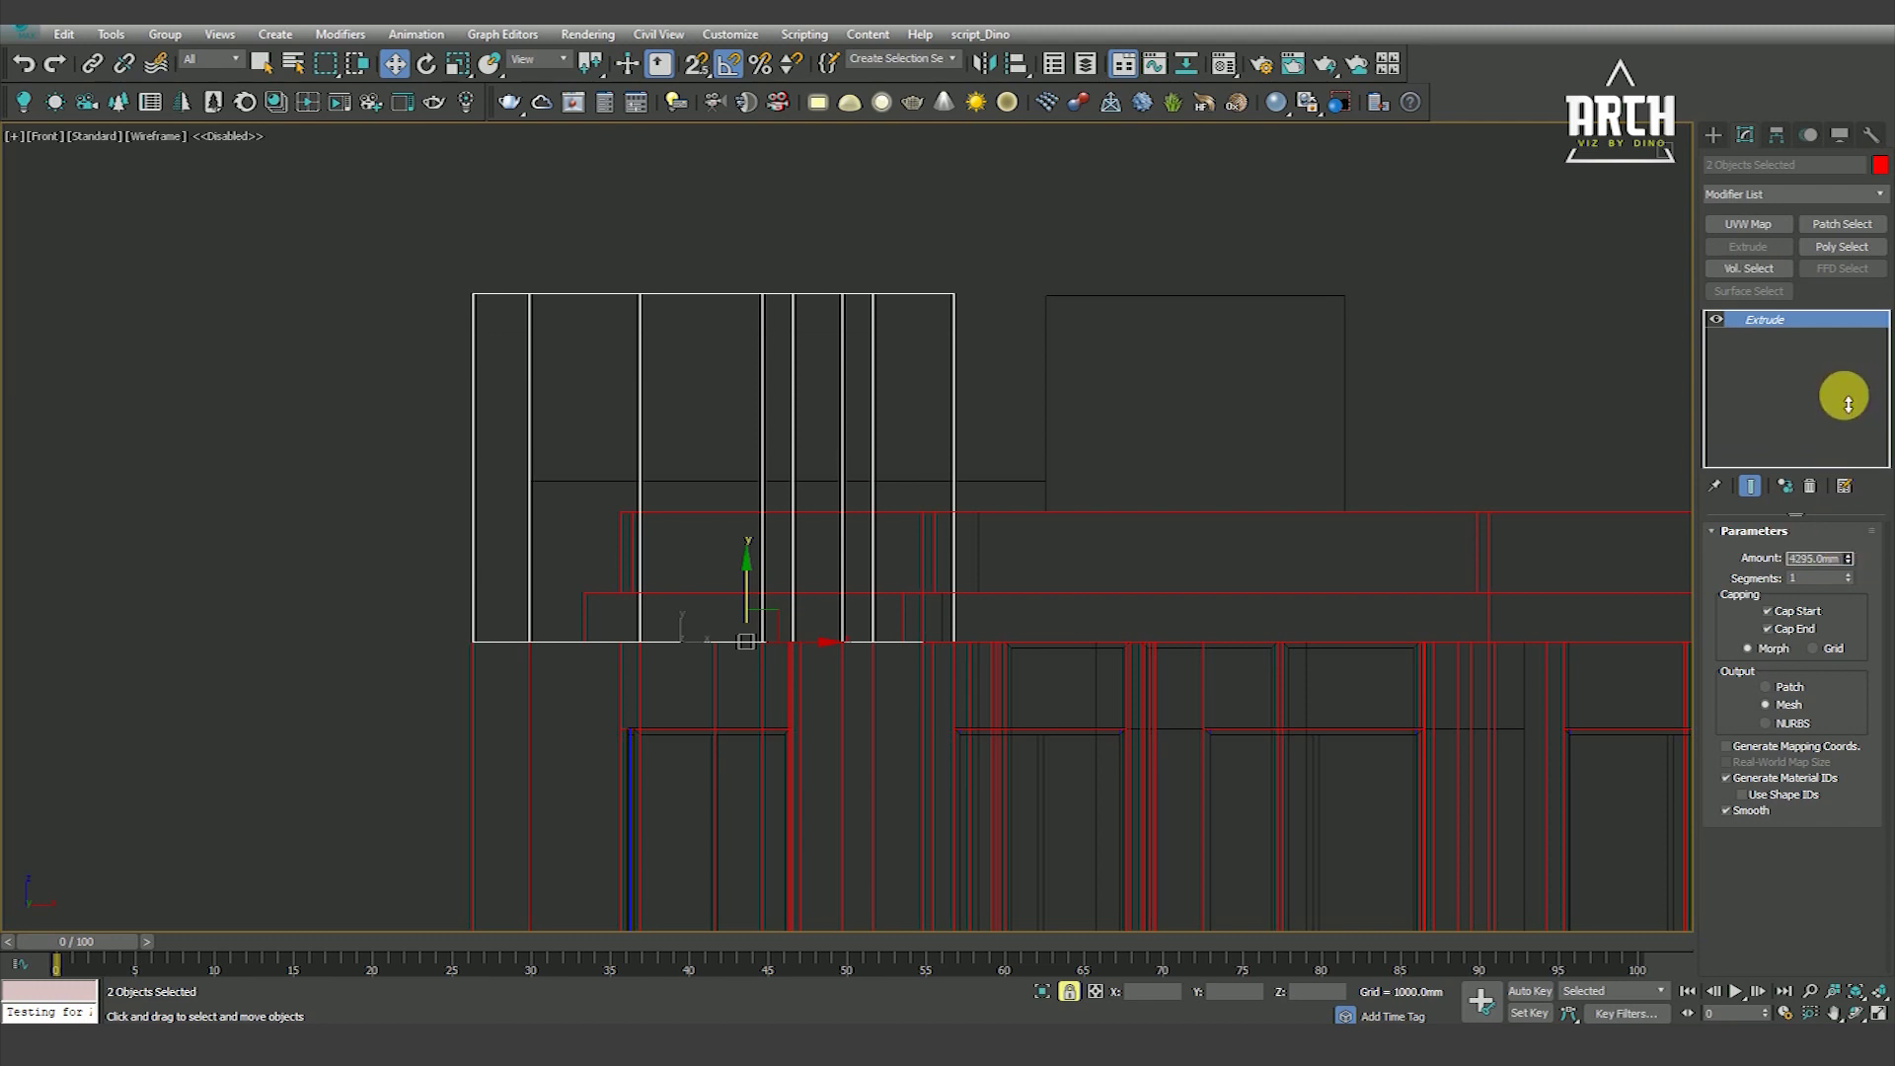
pyautogui.scroll(4, 1018, 295)
pyautogui.scroll(-5, 1056, 393)
pyautogui.moveTo(1056, 393)
pyautogui.keyDown('alt'); pyautogui.mouseDown(button='middle')
pyautogui.moveTo(992, 520)
pyautogui.moveTo(1067, 481)
pyautogui.mouseUp(button='middle'); pyautogui.keyUp('alt')
pyautogui.press('F3')
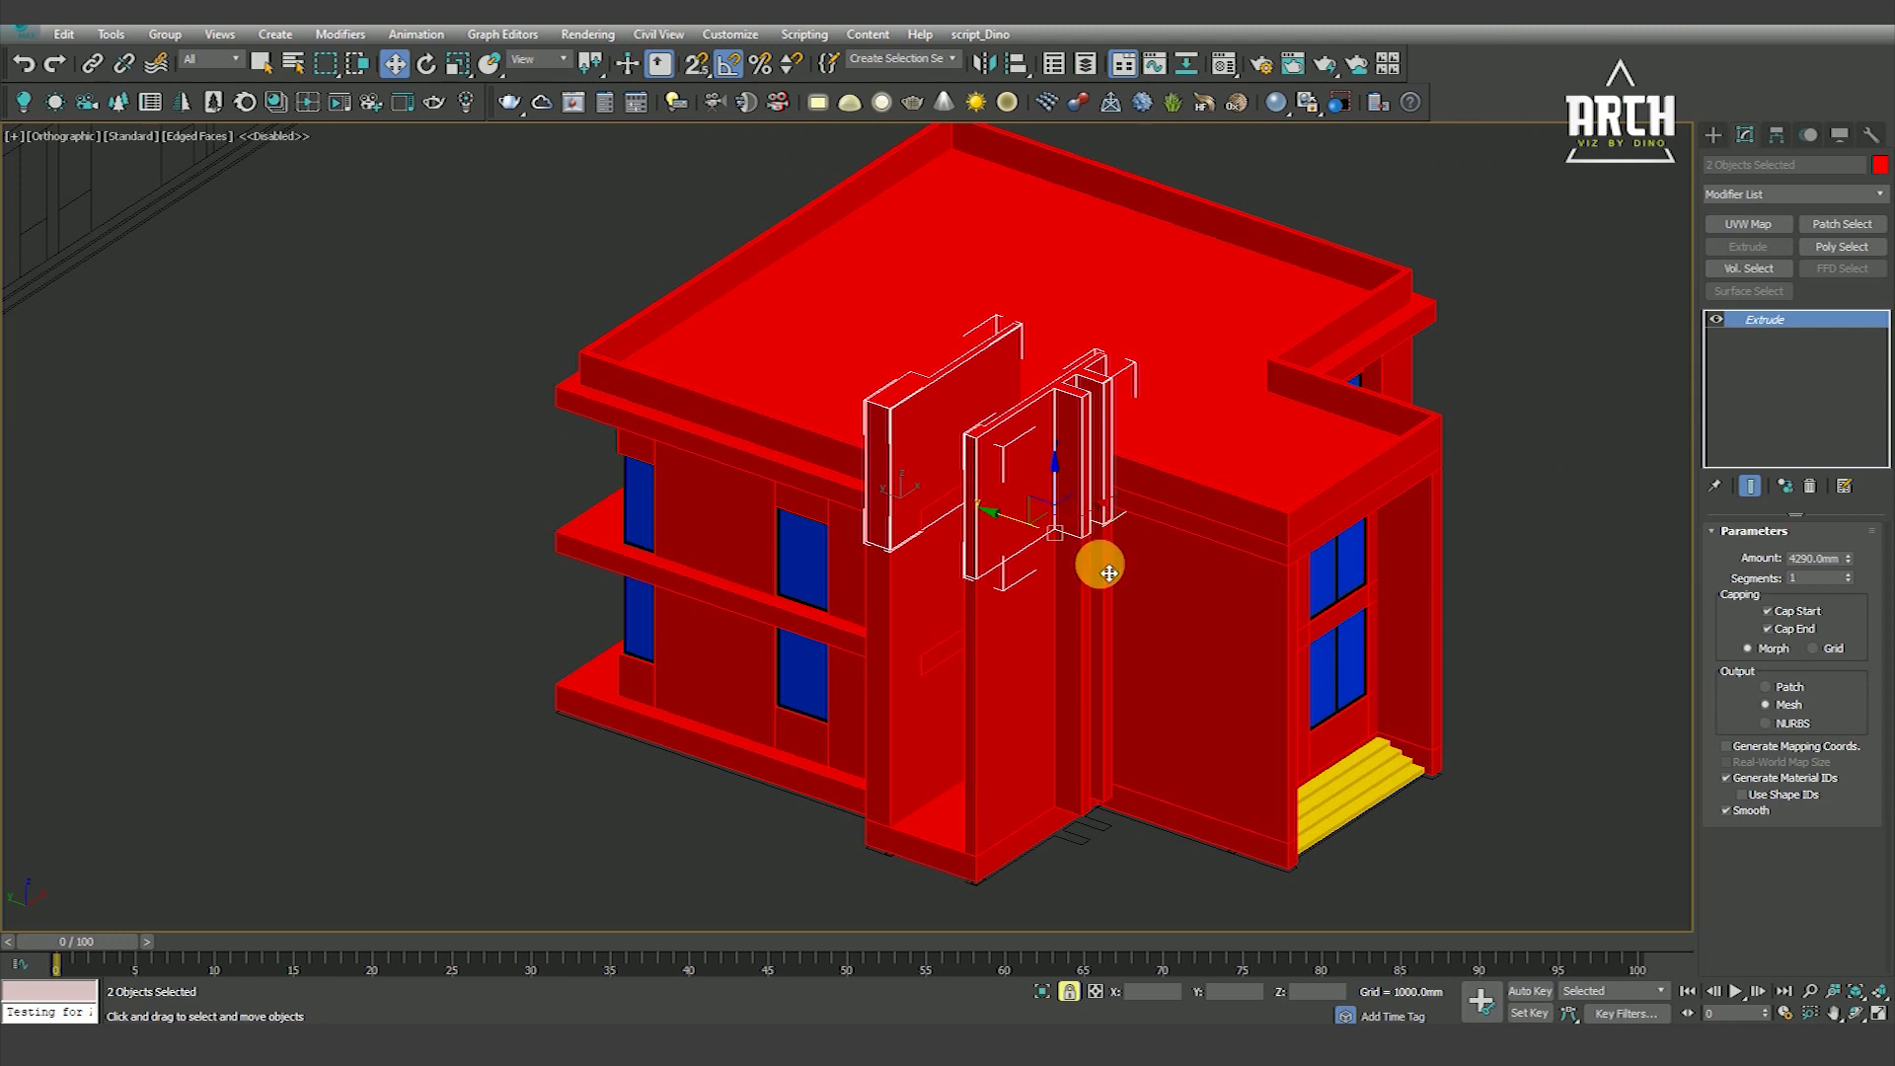
# Orbit the shaded model and select several building pieces to inspect them
pyautogui.keyDown('alt'); pyautogui.moveTo(1099, 564); pyautogui.dragTo(1074, 418, button='middle'); pyautogui.keyUp('alt')
pyautogui.click(1072, 770)
pyautogui.scroll(3, 953, 383)
pyautogui.click(968, 326)
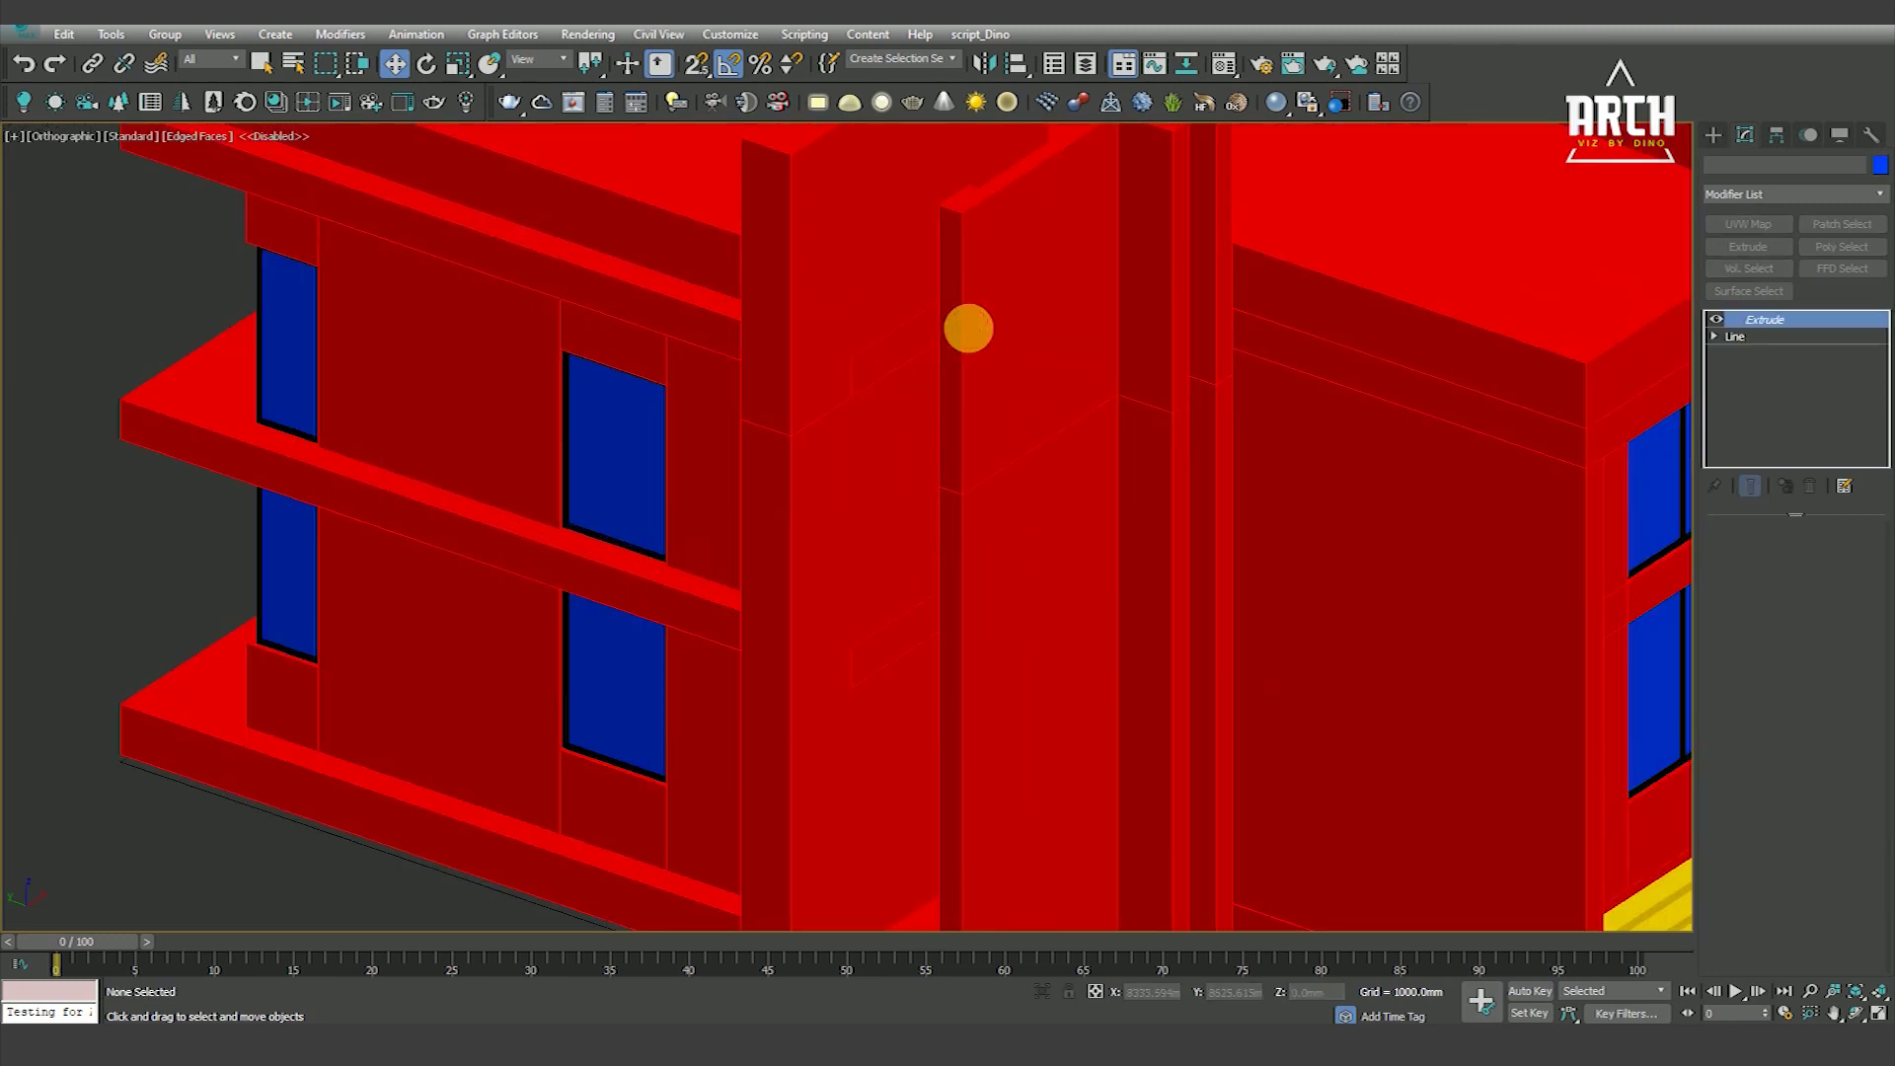
pyautogui.scroll(-5, 968, 326)
pyautogui.scroll(-2, 1003, 613)
pyautogui.click(1003, 613)
pyautogui.click(939, 589)
pyautogui.click(985, 689)
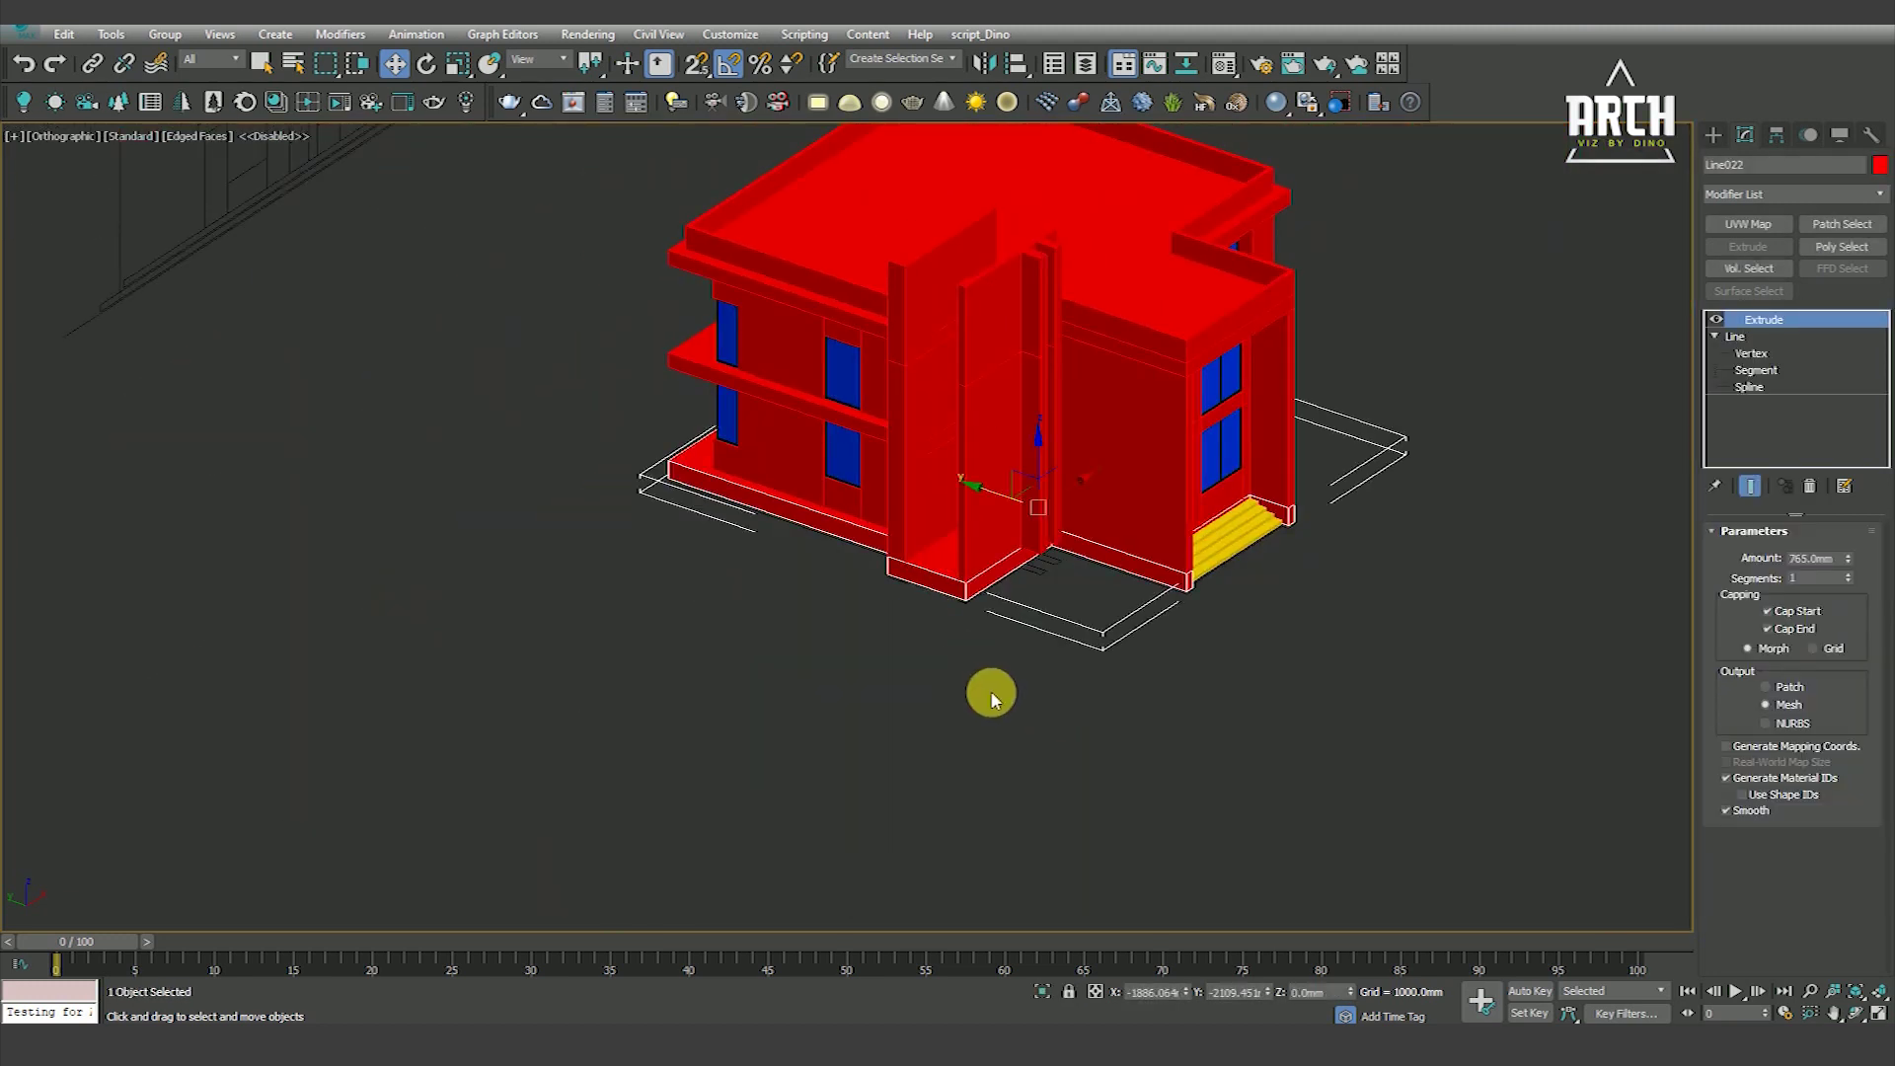
# Return to a wireframe top plan view and bring up the spline Shapes options
pyautogui.press('l')
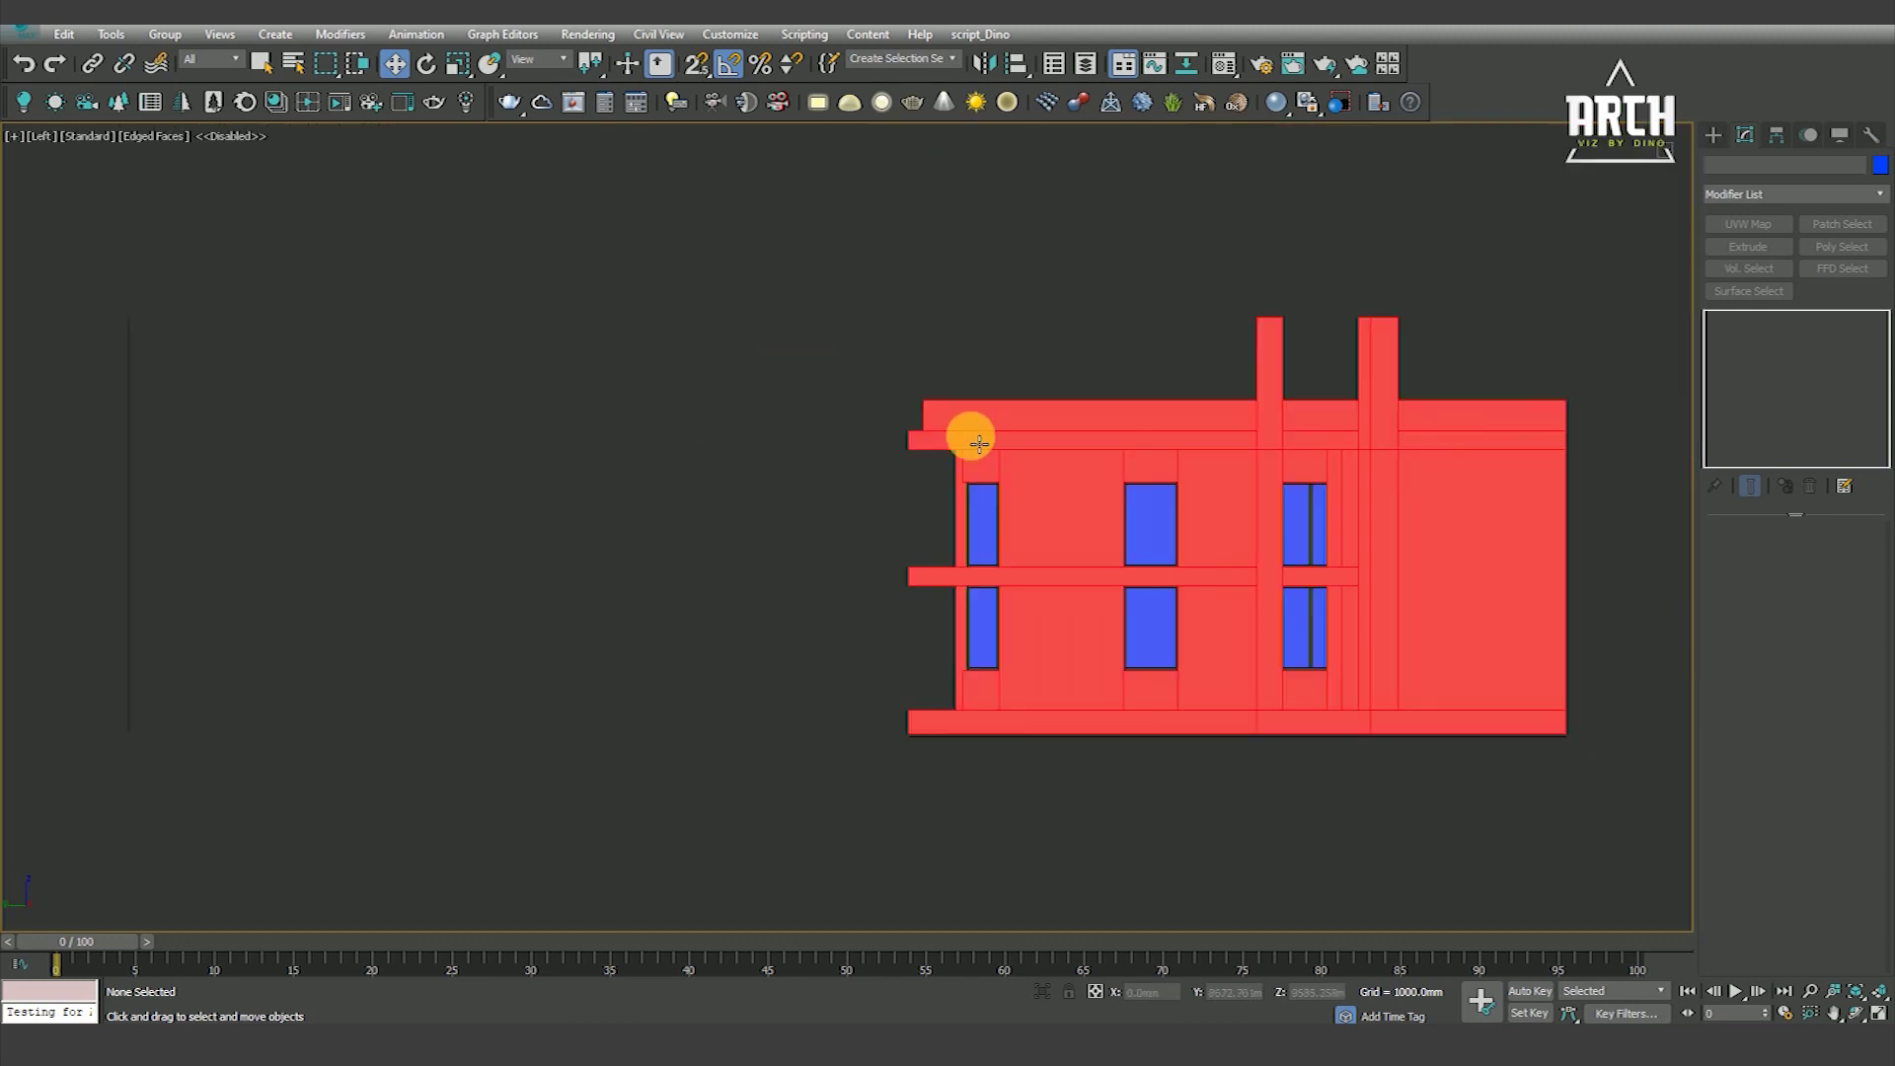
pyautogui.press('F3')
pyautogui.press('t')
pyautogui.scroll(-3, 783, 613)
pyautogui.scroll(6, 909, 524)
pyautogui.click(1713, 134)
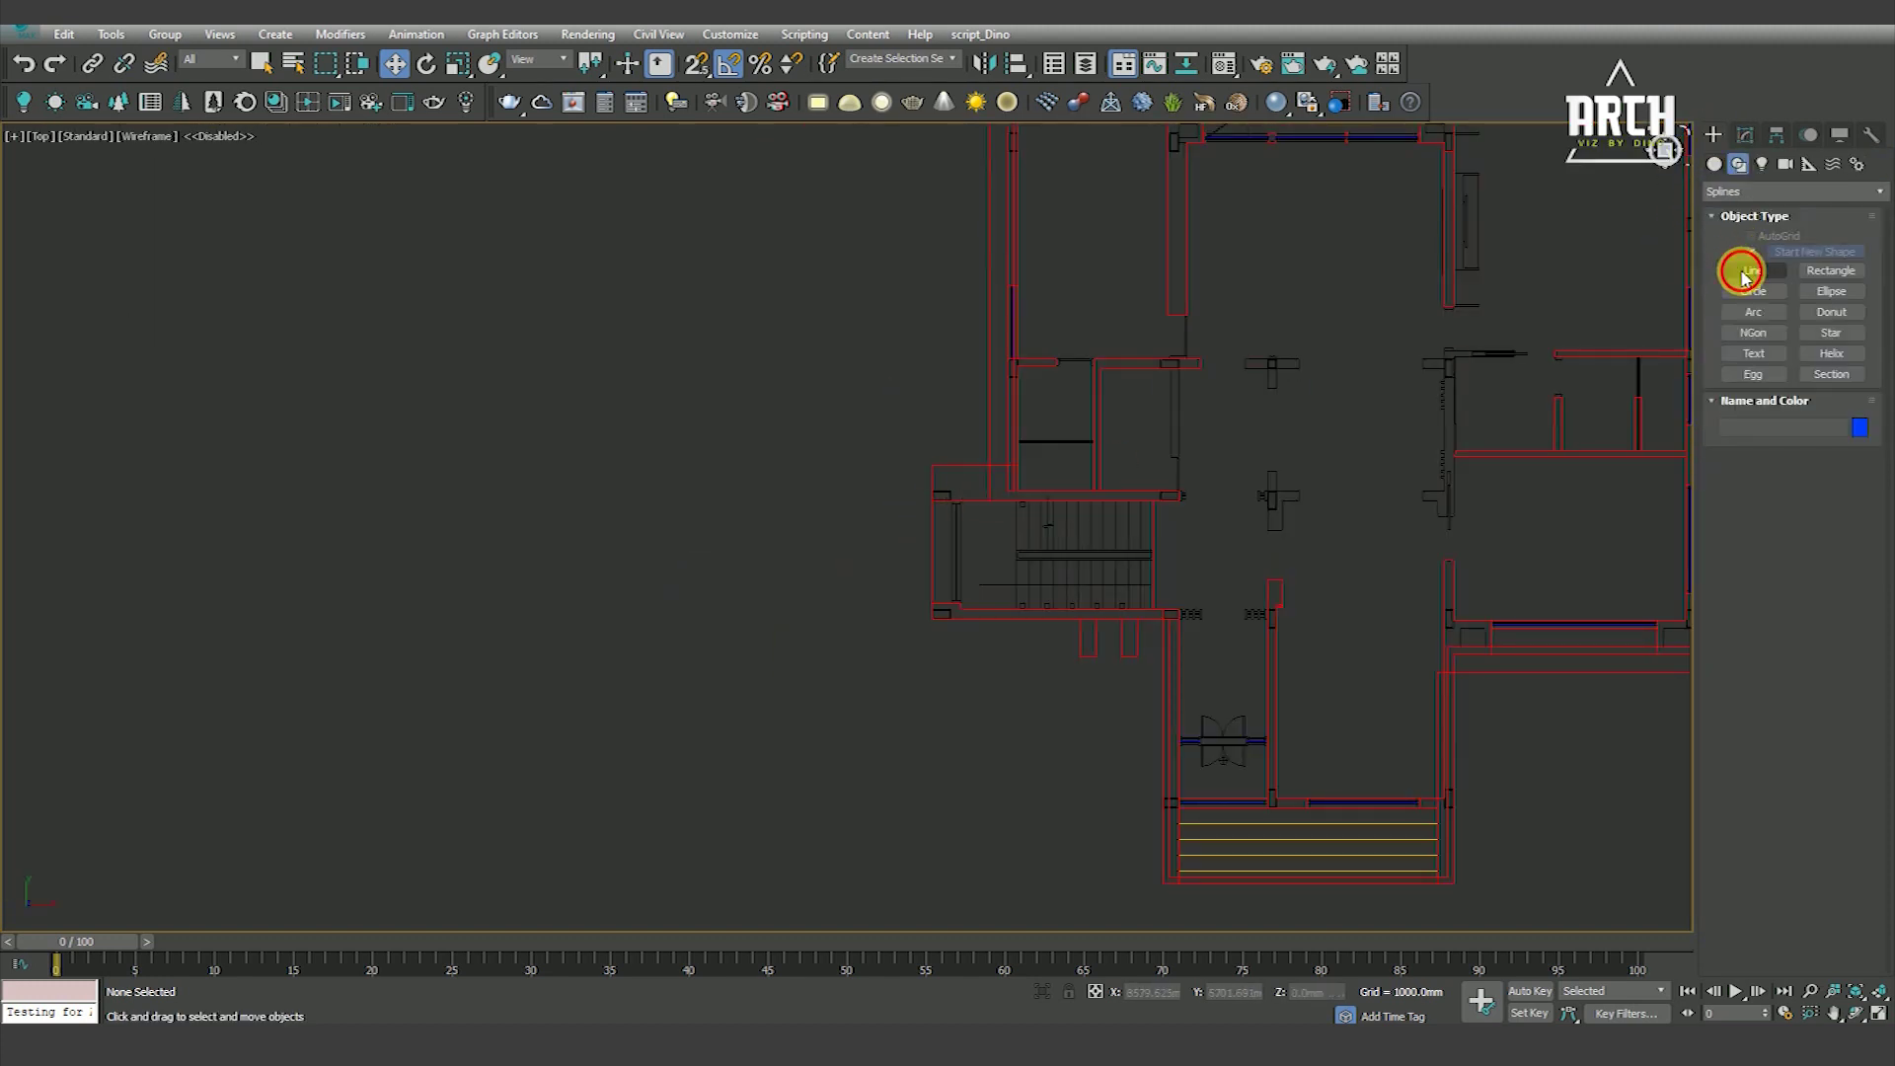
# Trace a closed red Line outline around the stairwell with snapping on
pyautogui.click(1753, 270)
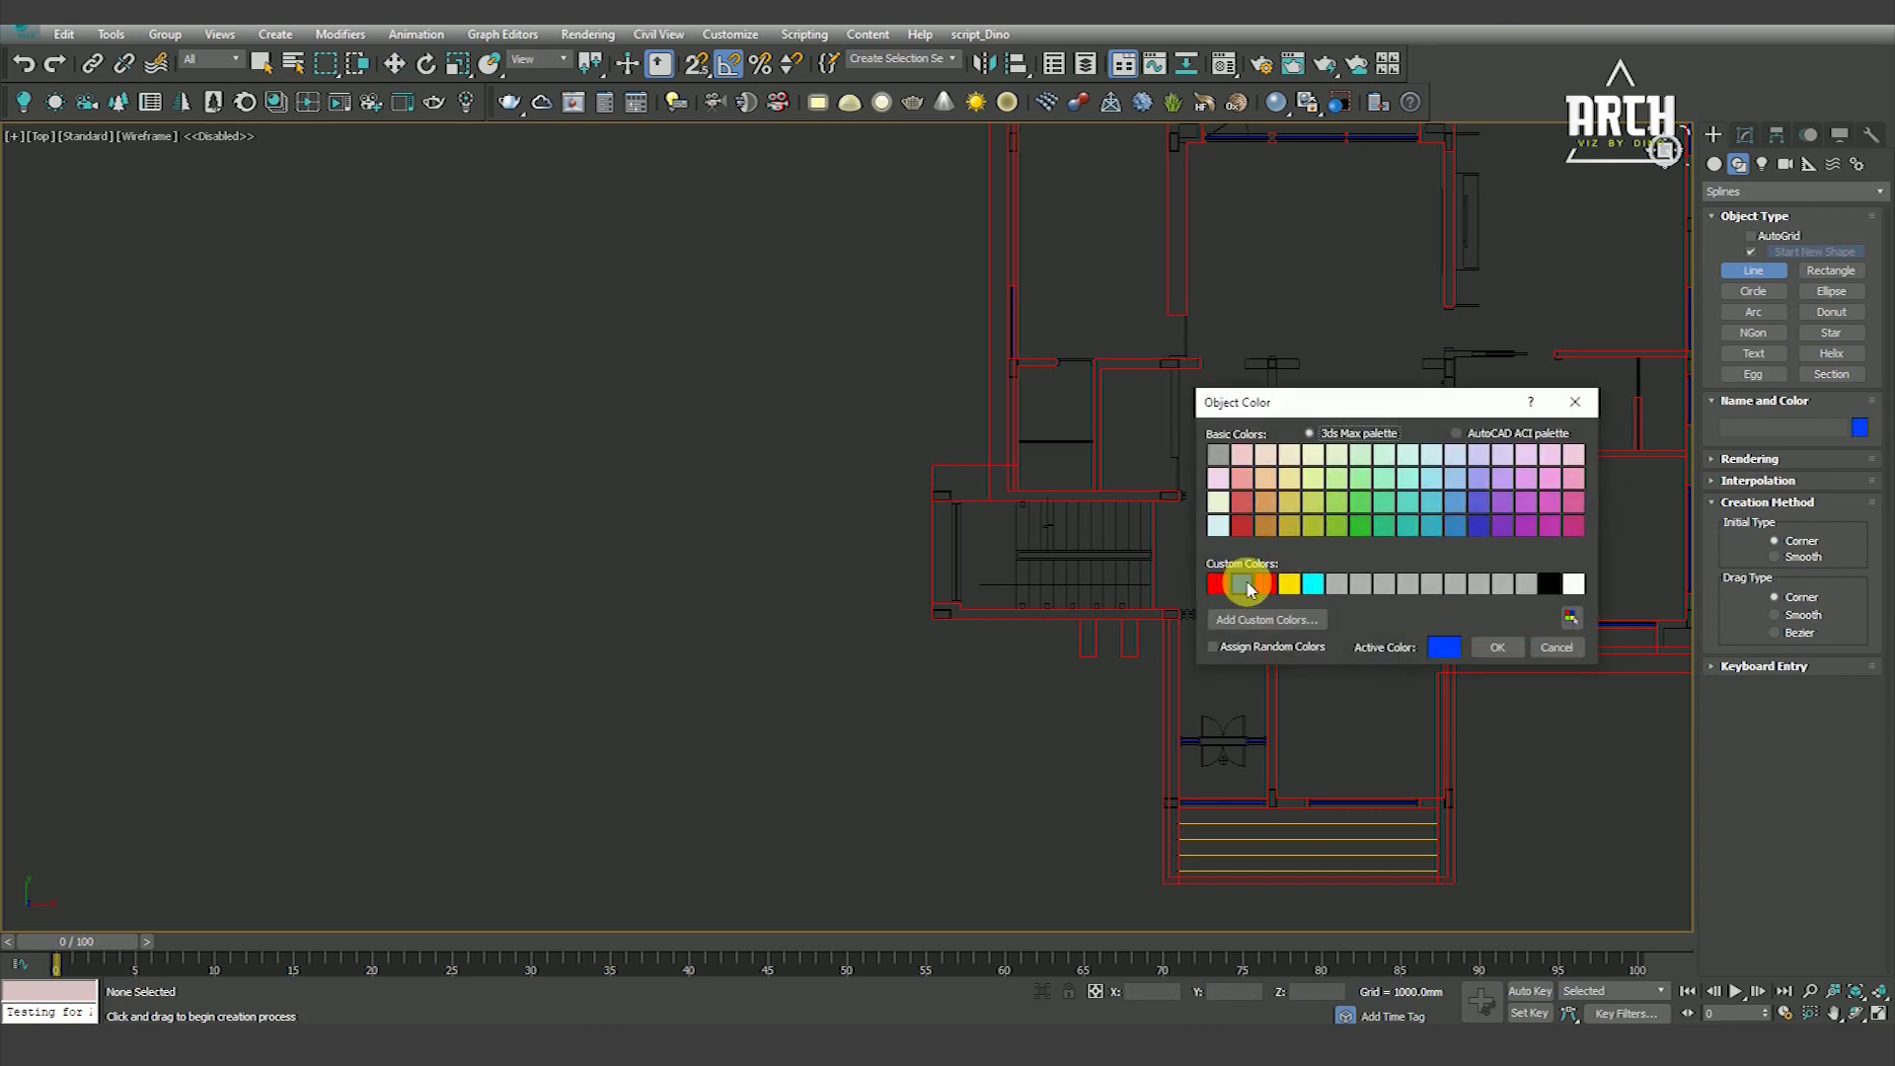
pyautogui.click(1486, 655)
pyautogui.scroll(3, 944, 625)
pyautogui.scroll(3, 914, 495)
pyautogui.press('s')
pyautogui.click(738, 401)
pyautogui.click(738, 691)
pyautogui.click(819, 691)
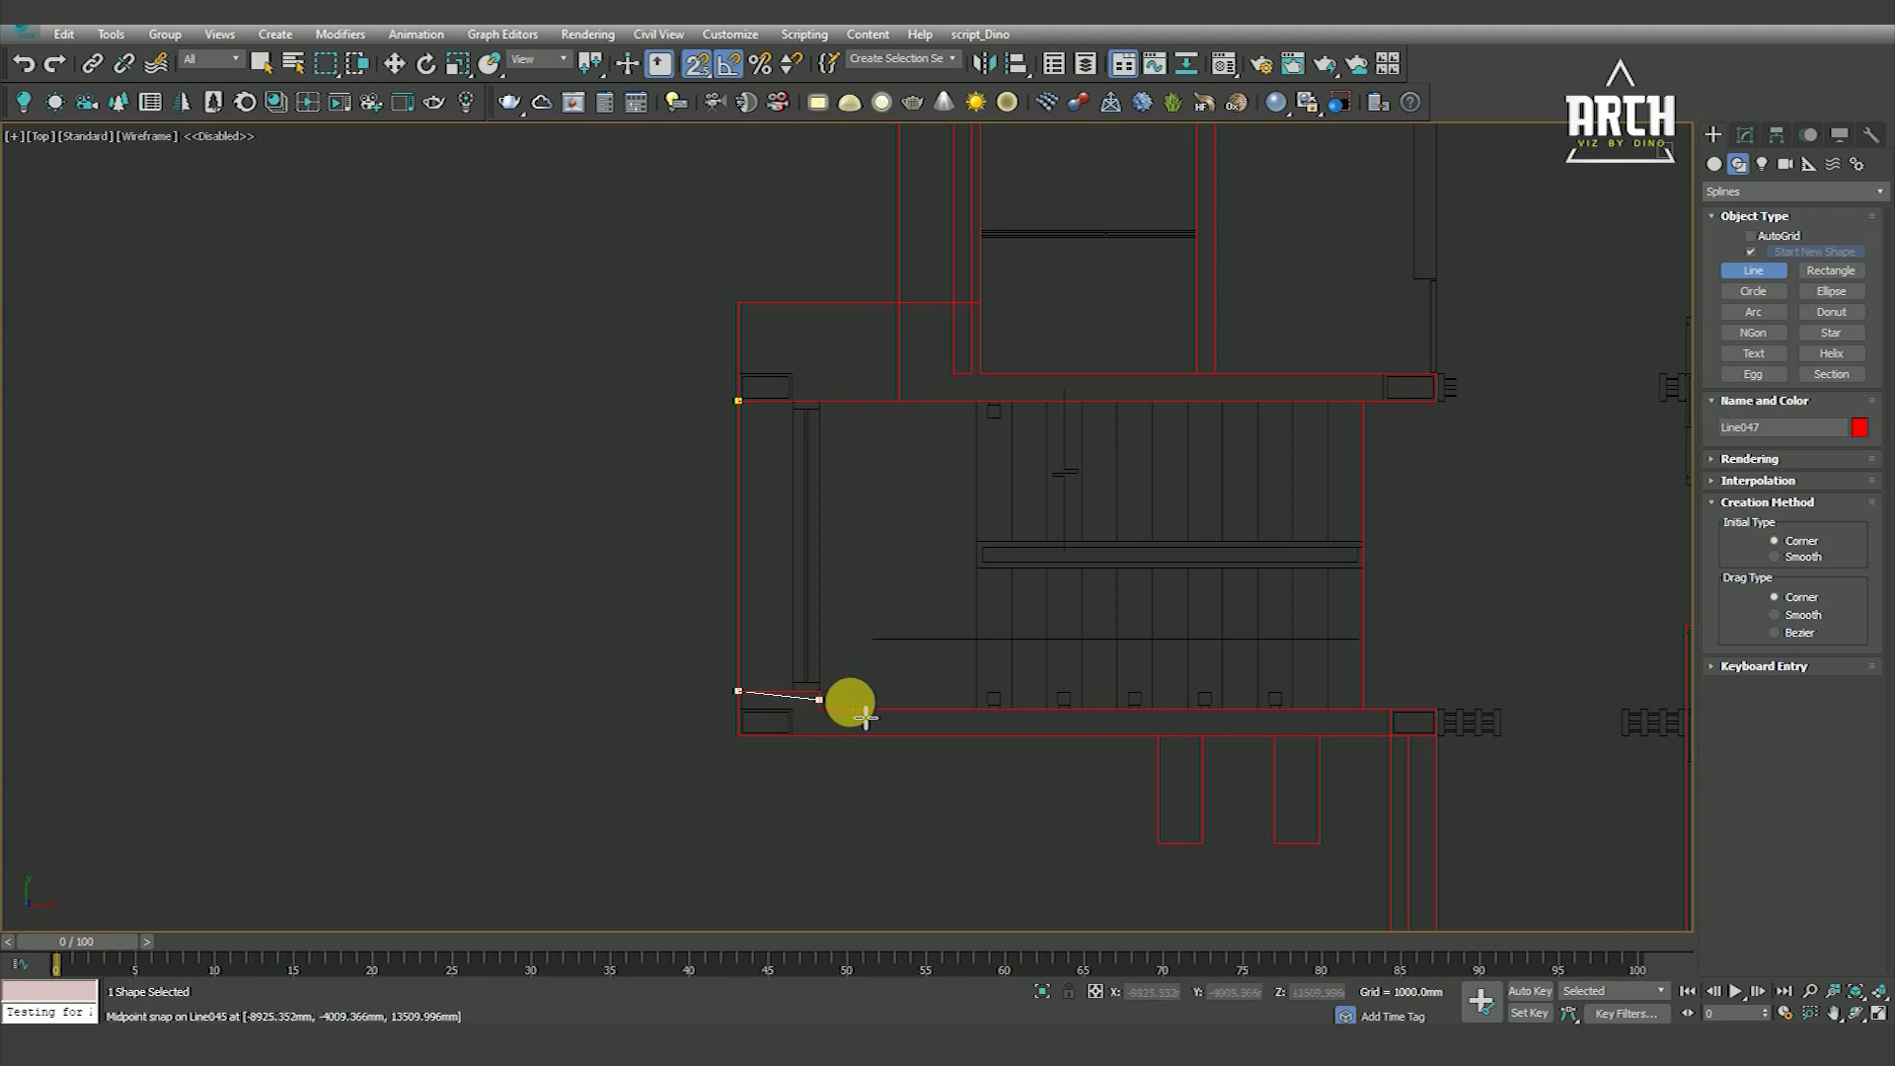
pyautogui.click(819, 709)
pyautogui.click(1363, 709)
pyautogui.click(1435, 708)
pyautogui.click(1436, 400)
pyautogui.click(739, 400)
# Extrude the stairwell outline 609.6 mm and check it from the left side
pyautogui.click(923, 580)
pyautogui.click(1745, 135)
pyautogui.click(1748, 247)
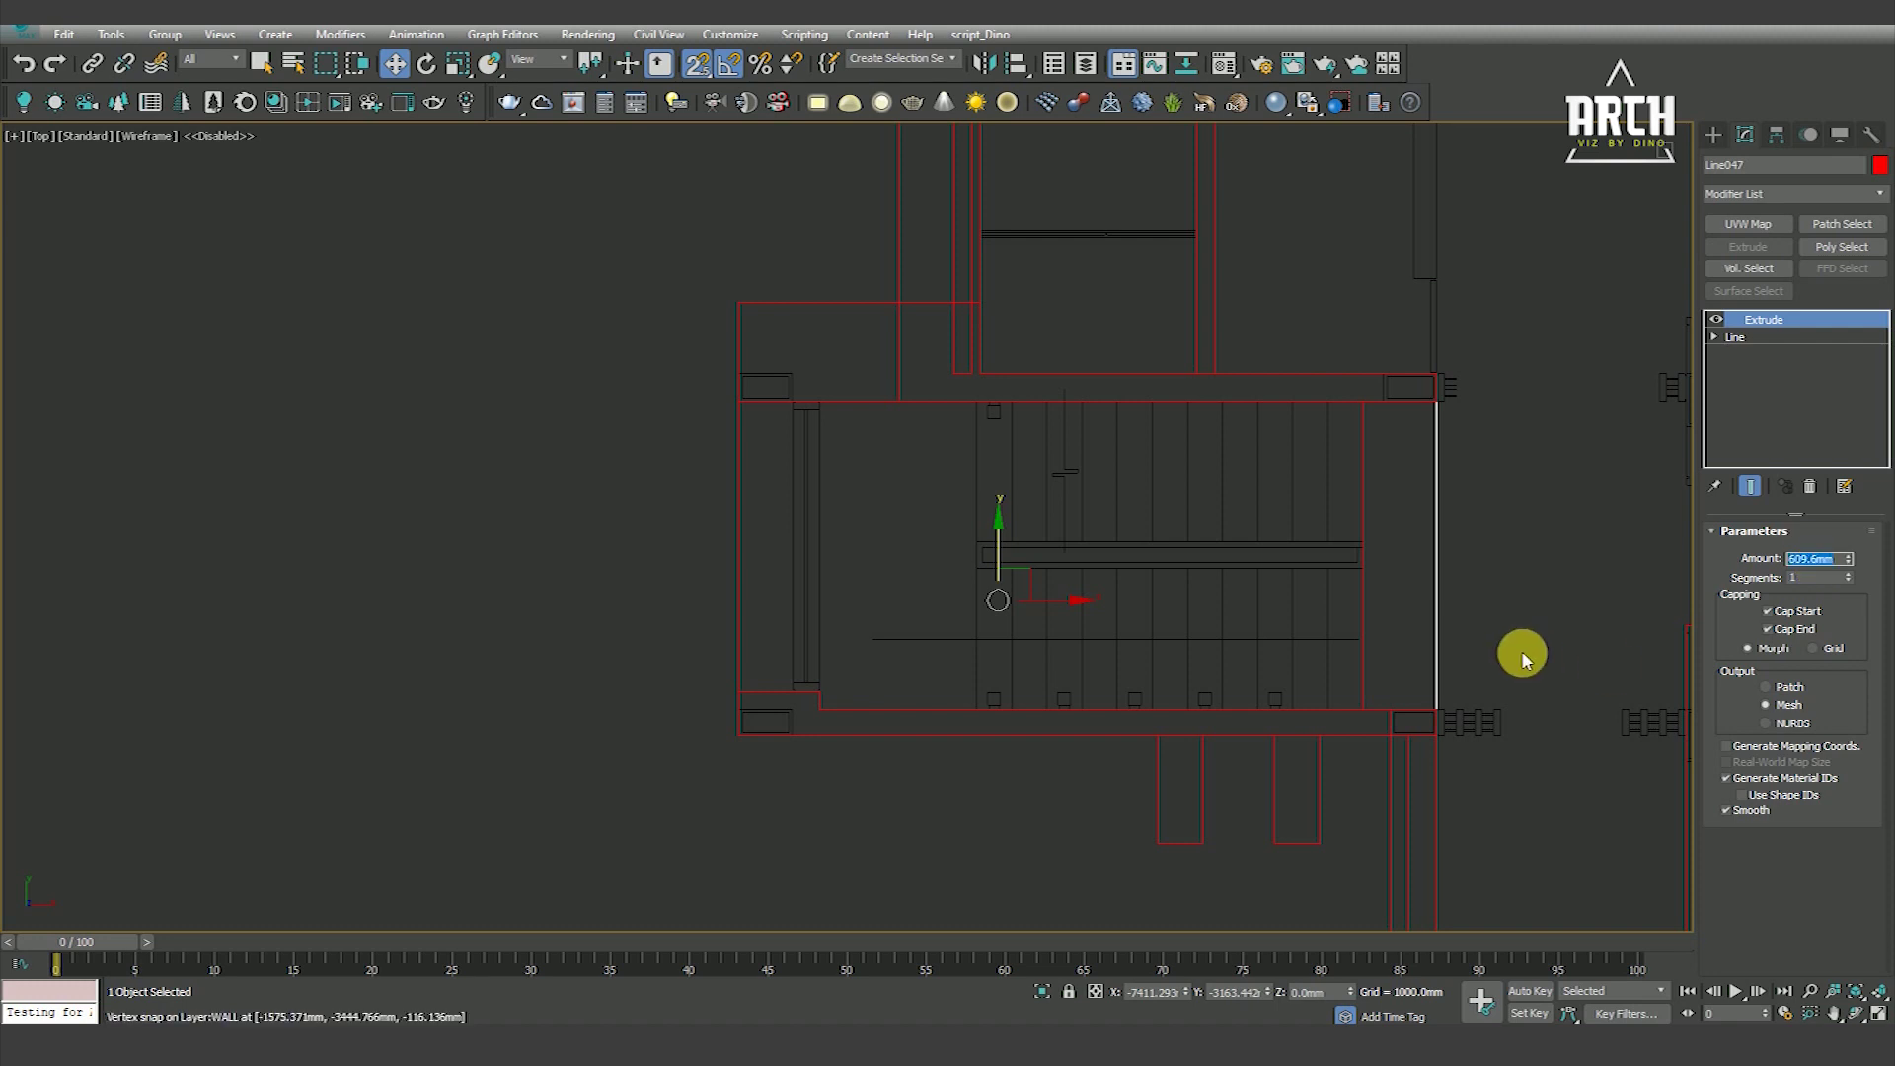
pyautogui.press('Return')
pyautogui.press('l')
pyautogui.scroll(5, 1362, 676)
pyautogui.scroll(-8, 1188, 685)
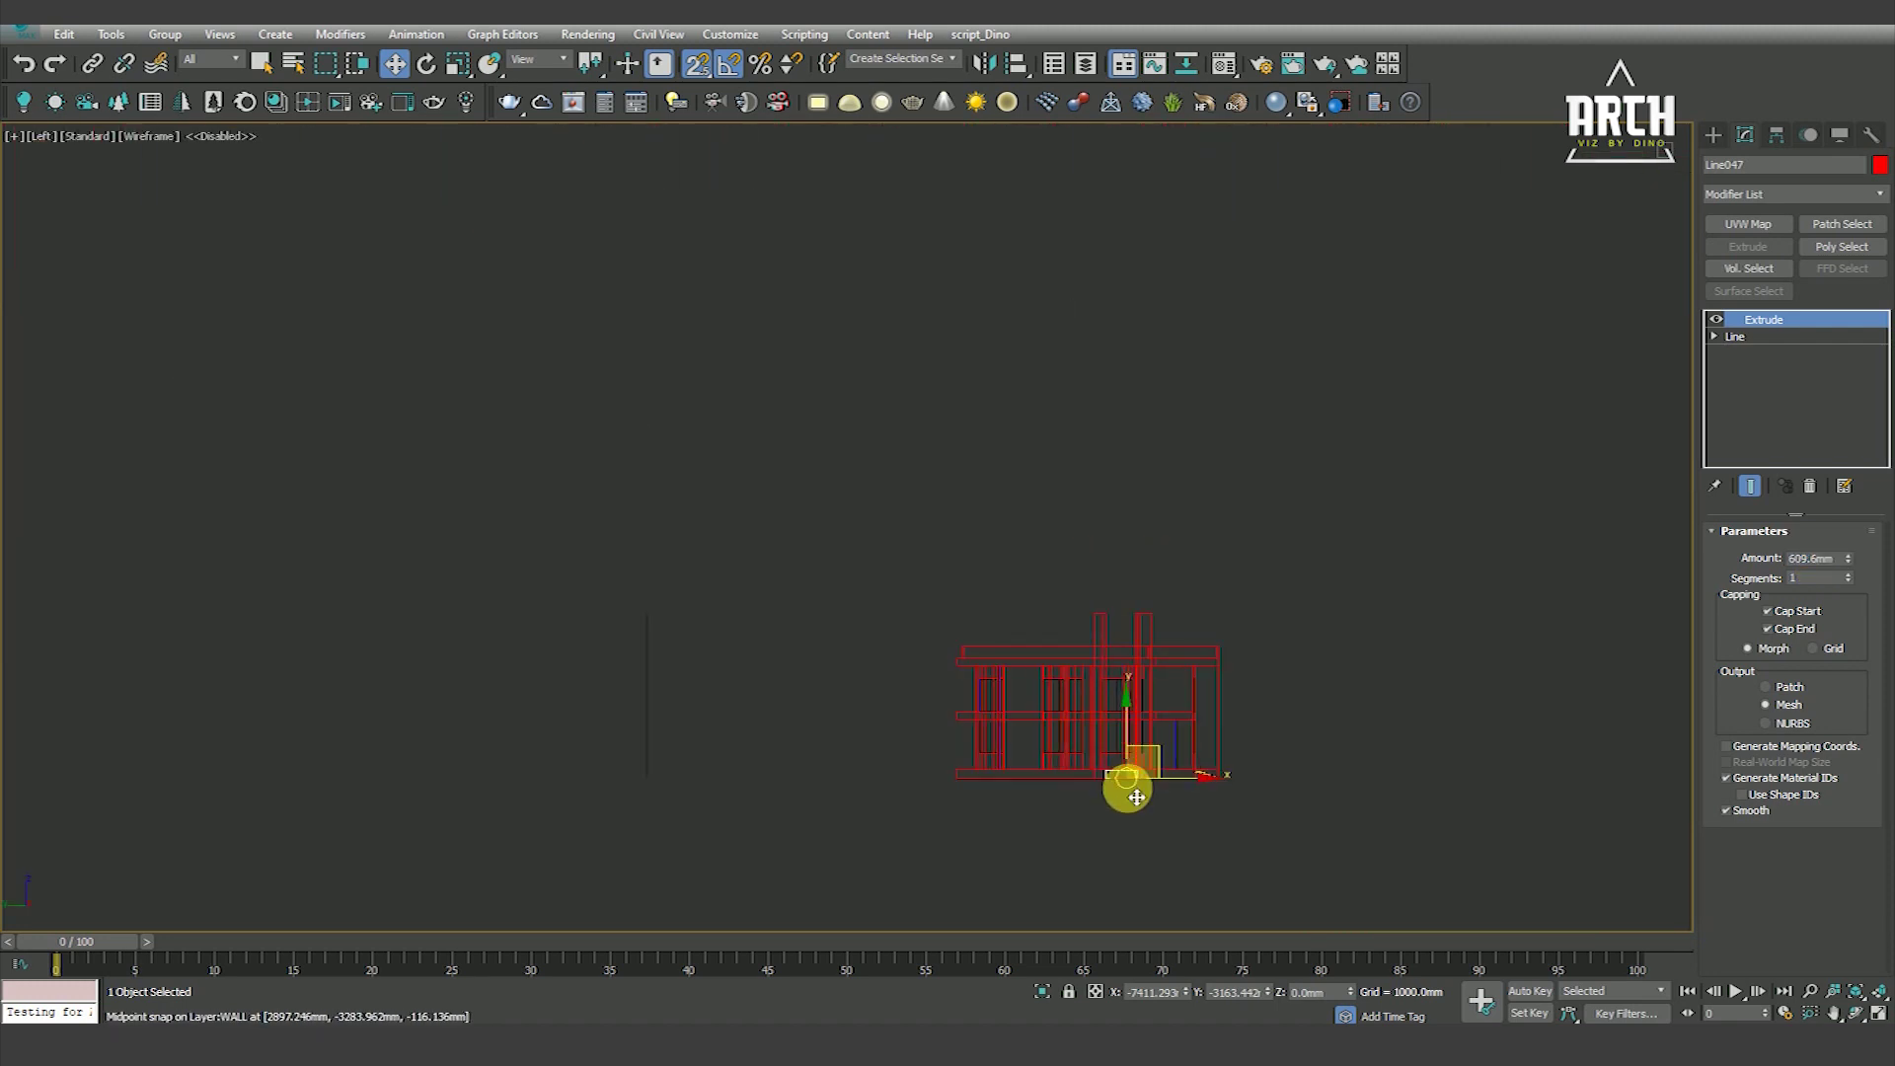
pyautogui.scroll(6, 1125, 592)
pyautogui.press('space')
pyautogui.moveTo(1037, 647); pyautogui.dragTo(1023, 532)
pyautogui.scroll(-5, 1081, 532)
pyautogui.press('F3')
pyautogui.keyDown('alt'); pyautogui.moveTo(1151, 626); pyautogui.dragTo(1122, 563, button='middle'); pyautogui.keyUp('alt')
pyautogui.scroll(4, 1116, 550)
pyautogui.scroll(3, 1088, 525)
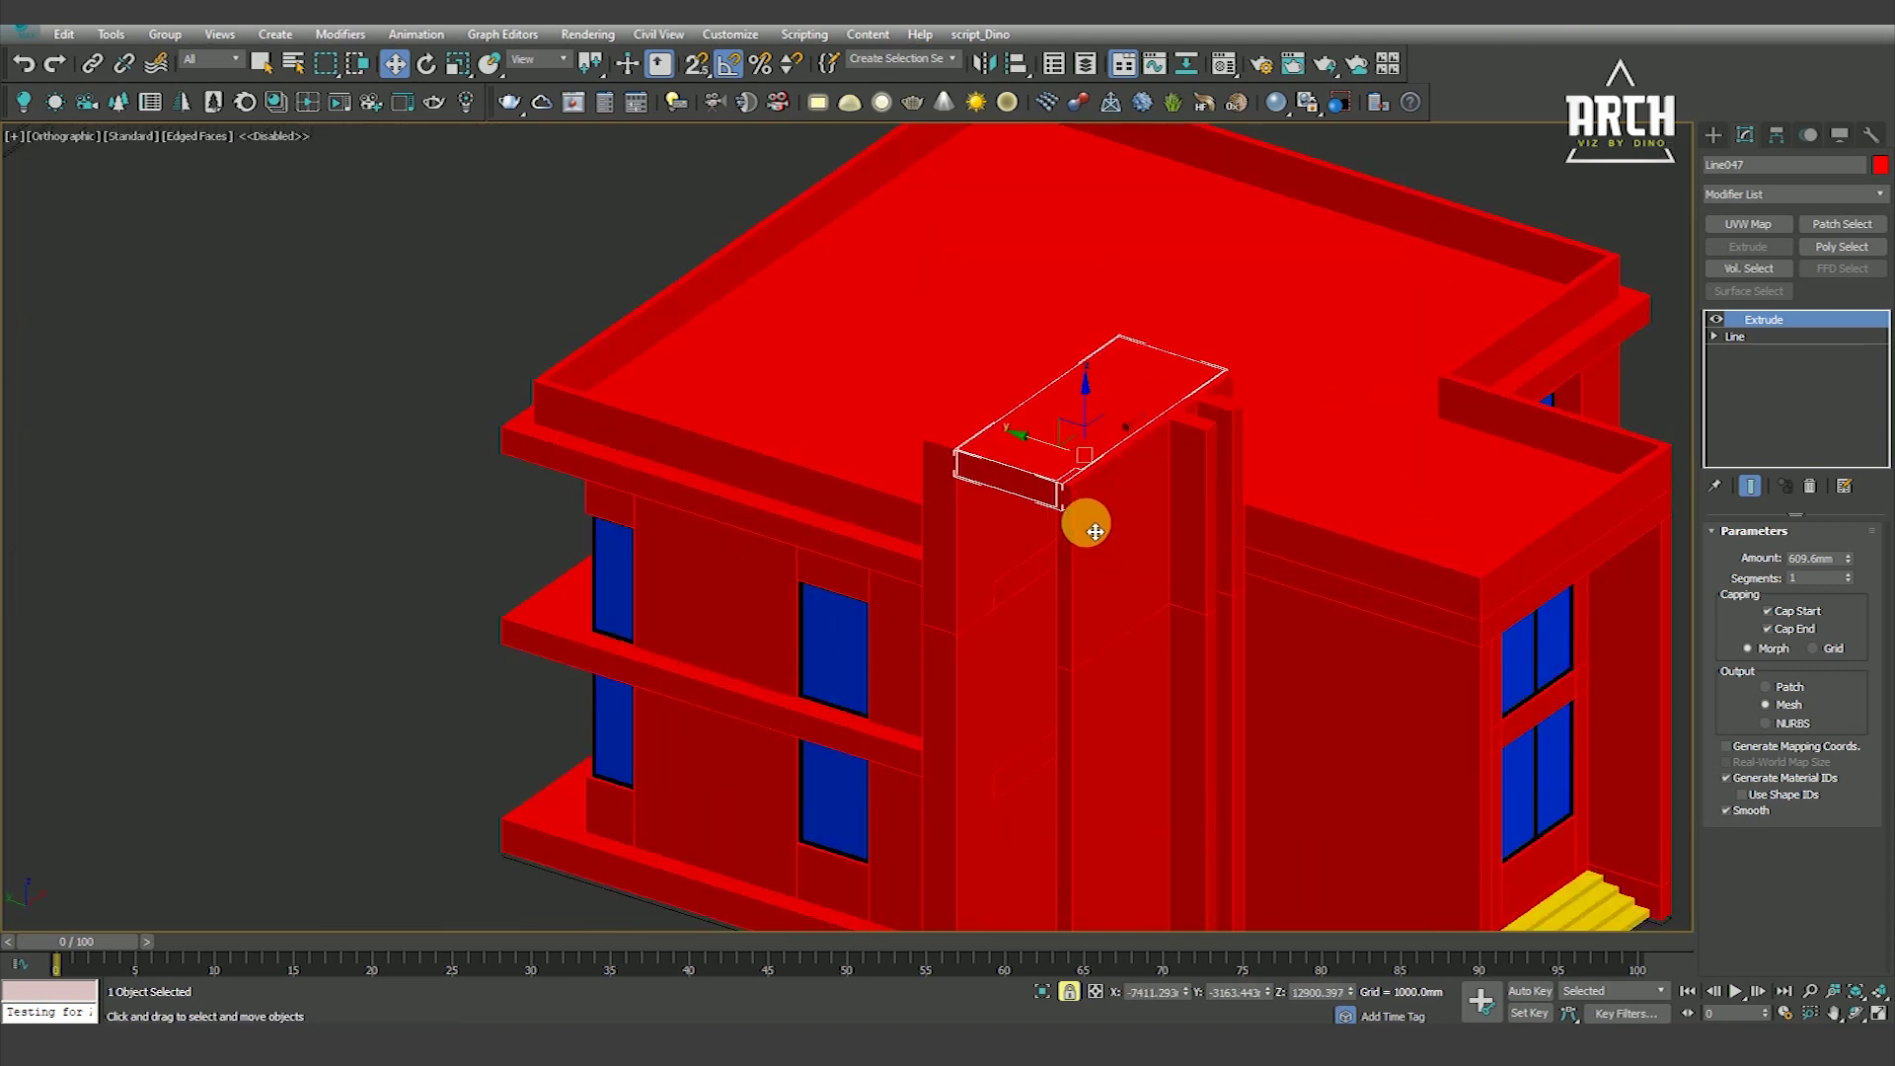
pyautogui.press('F3')
pyautogui.scroll(-4, 1138, 788)
pyautogui.keyDown('alt'); pyautogui.moveTo(1139, 788); pyautogui.dragTo(1115, 625, button='middle'); pyautogui.keyUp('alt')
pyautogui.press('F3')
pyautogui.scroll(-3, 1111, 624)
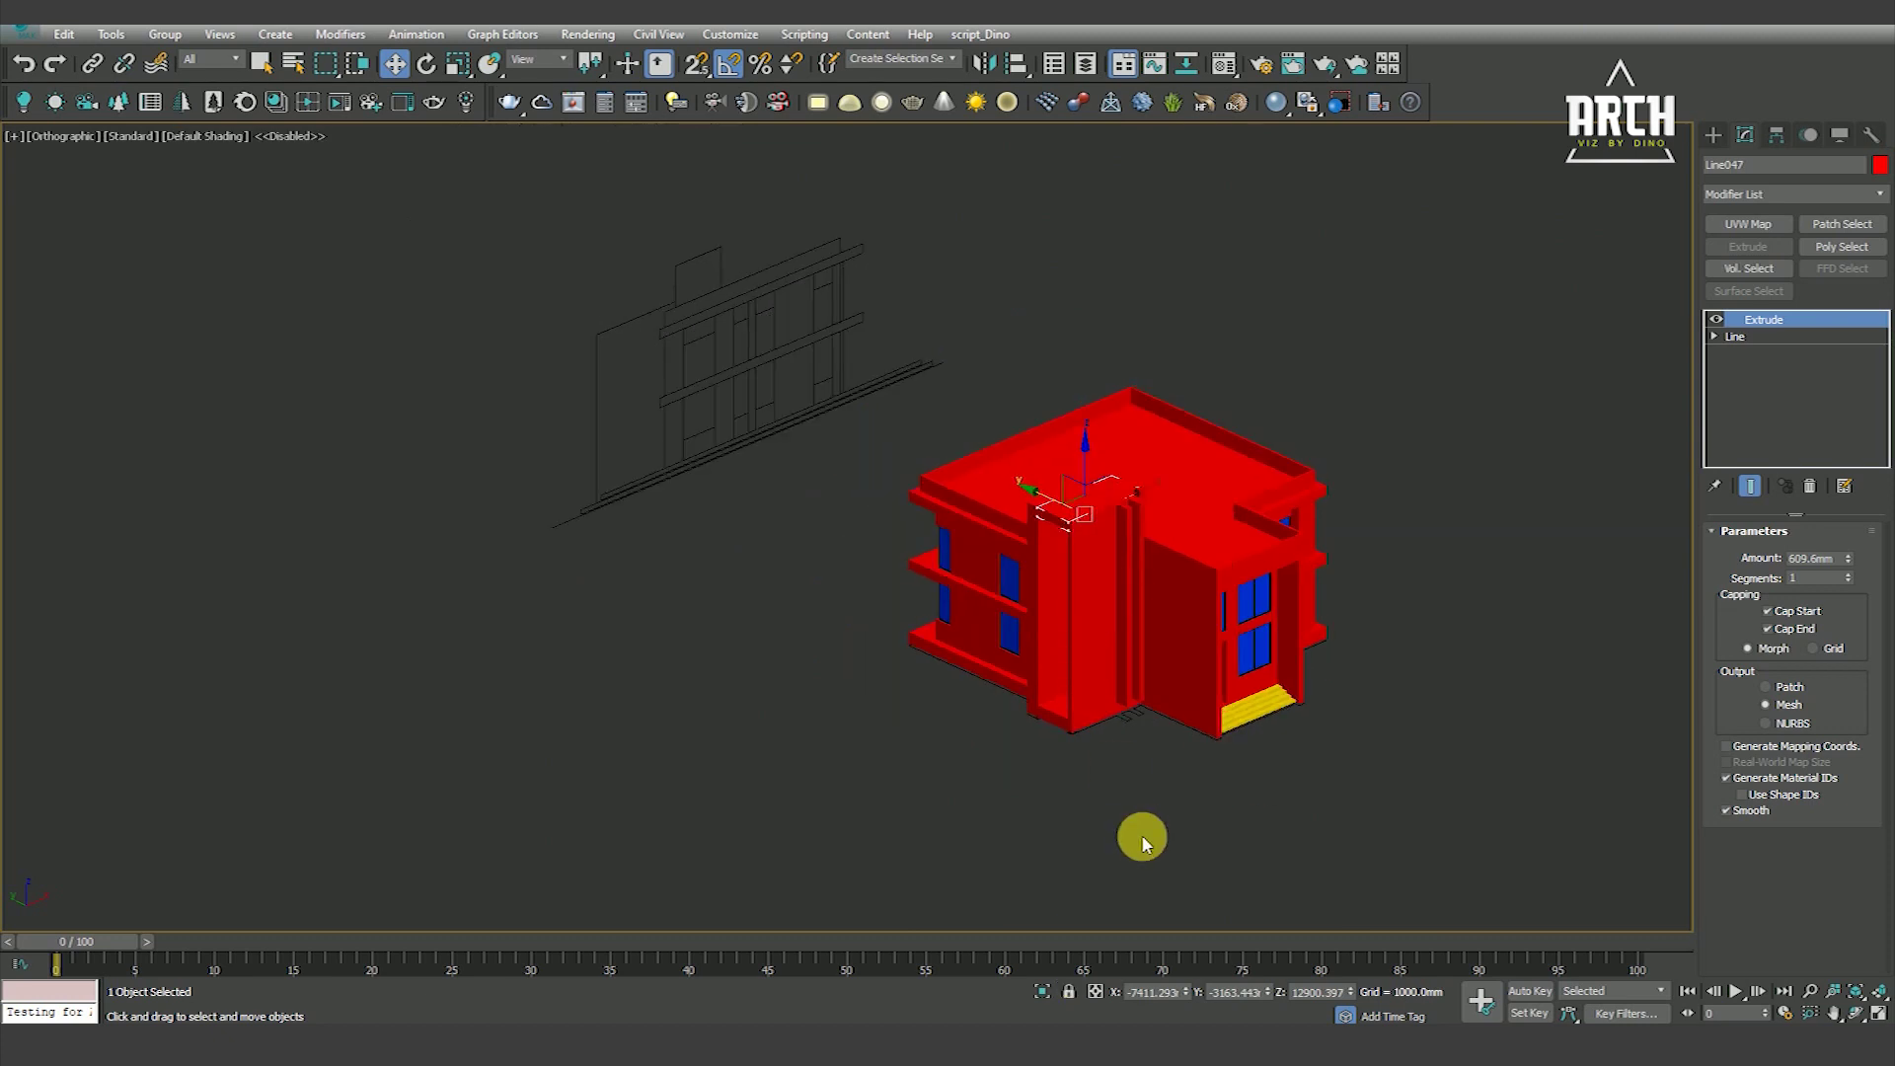
pyautogui.click(1142, 841)
pyautogui.keyDown('alt'); pyautogui.moveTo(1057, 720); pyautogui.dragTo(1015, 617, button='middle'); pyautogui.keyUp('alt')
pyautogui.press('F4')
pyautogui.scroll(5, 1142, 649)
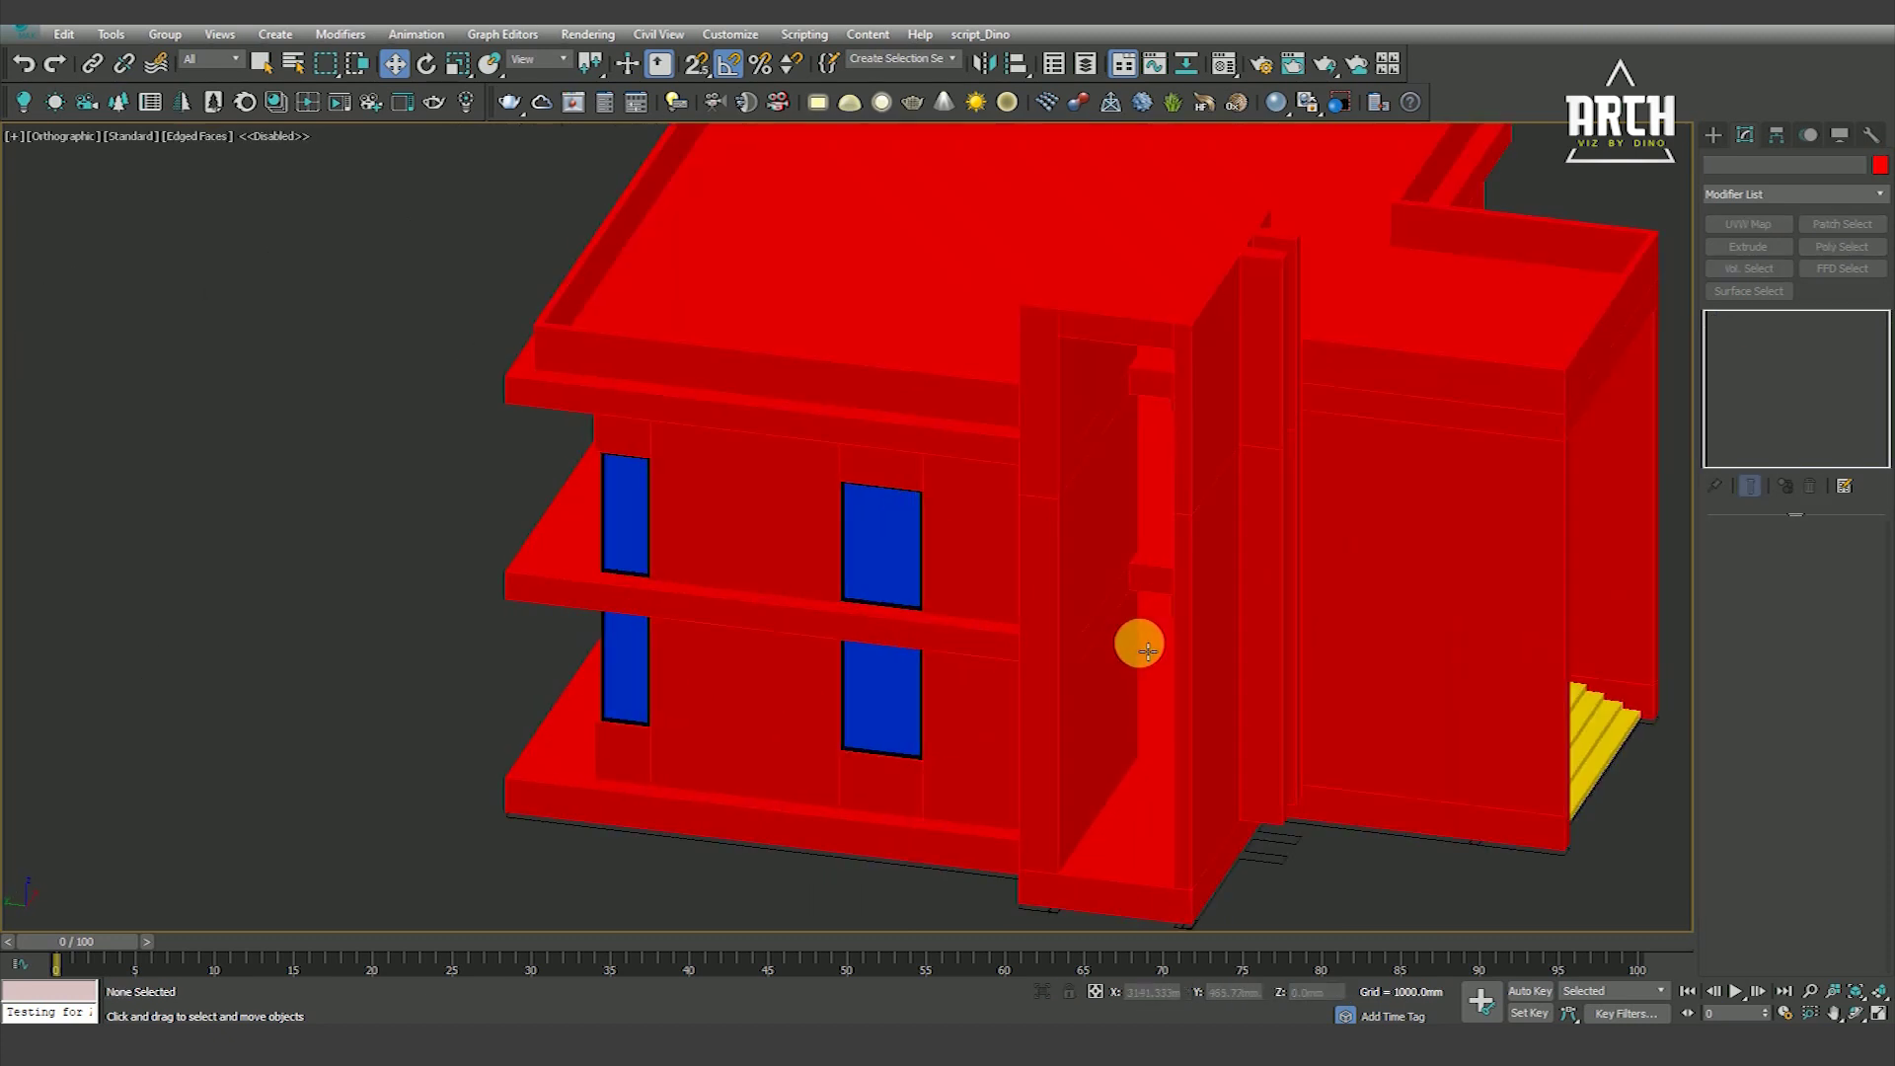
pyautogui.scroll(-3, 1146, 650)
pyautogui.keyDown('alt'); pyautogui.moveTo(1156, 668); pyautogui.dragTo(1151, 669, button='middle'); pyautogui.keyUp('alt')
pyautogui.scroll(3, 1188, 731)
pyautogui.press('t')
pyautogui.press('F3')
pyautogui.scroll(3, 829, 634)
pyautogui.scroll(3, 795, 592)
pyautogui.scroll(2, 821, 592)
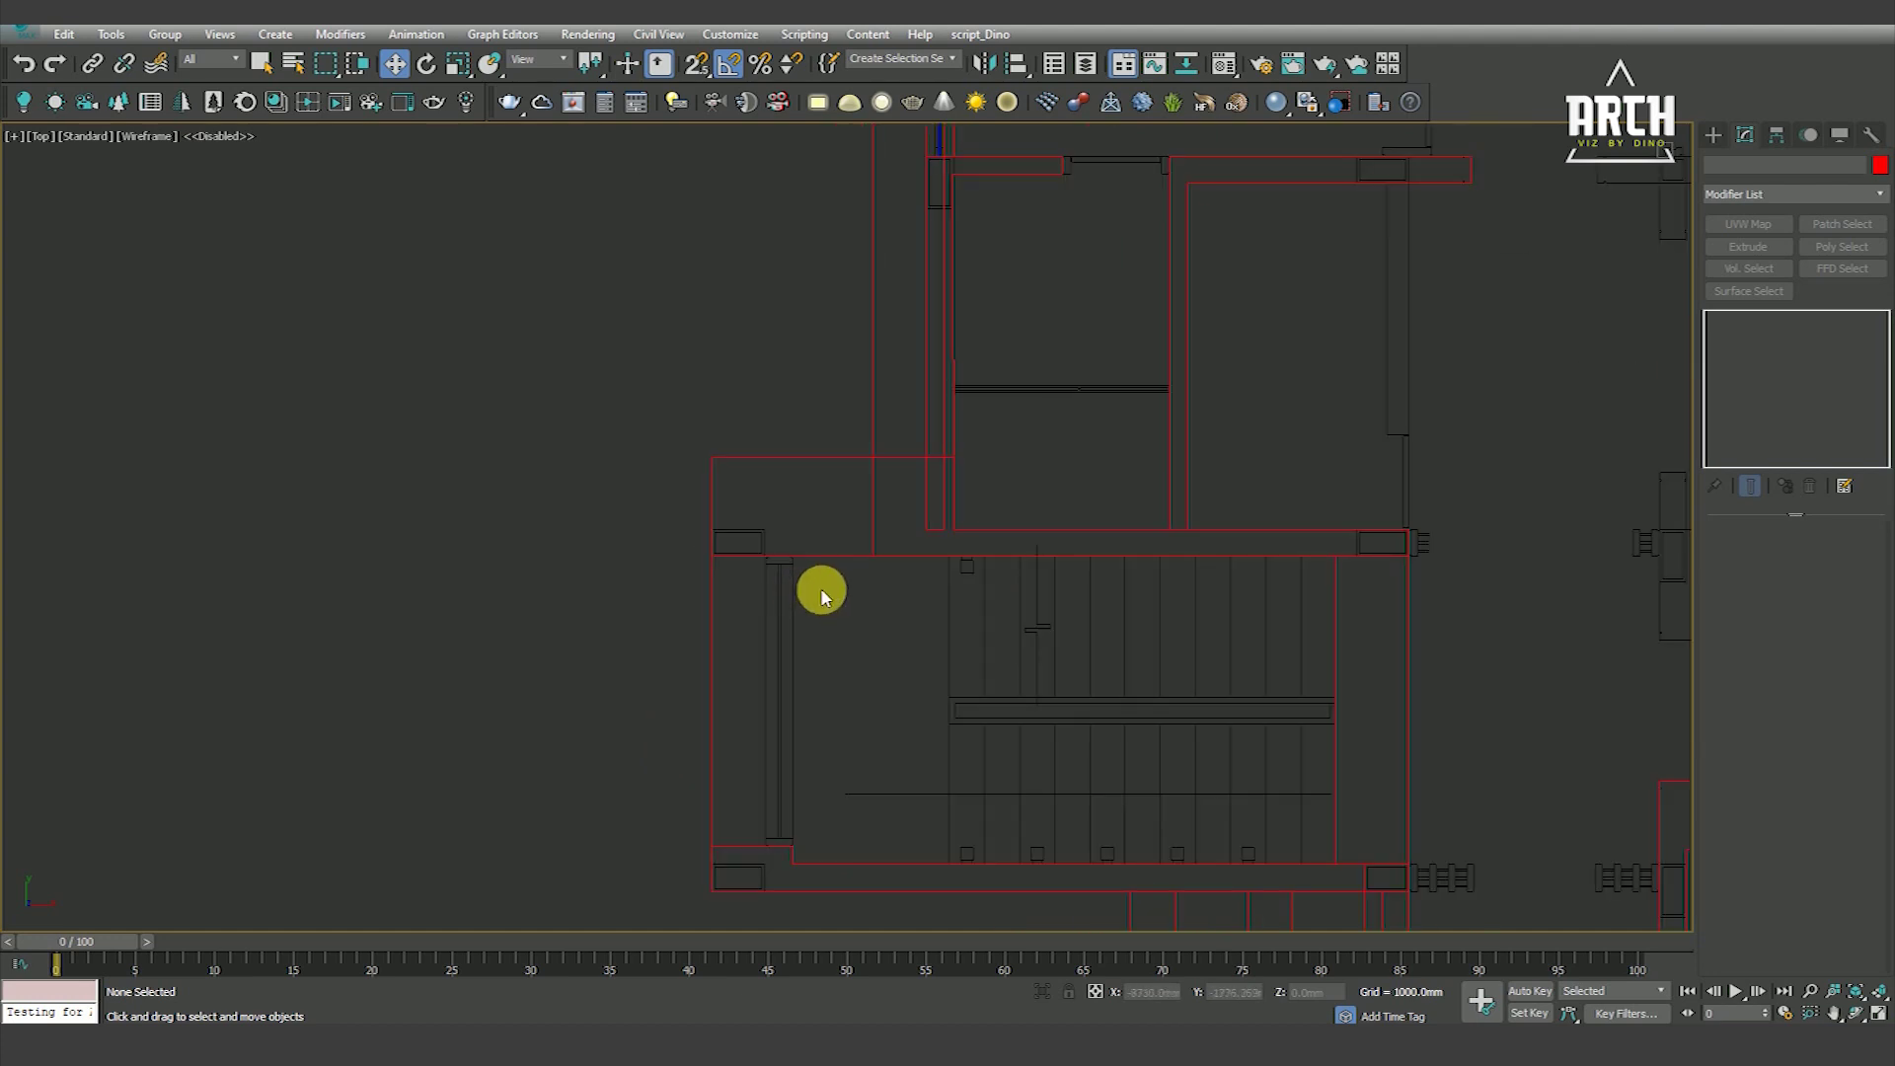
# Draw a thin snapped rectangle along the stair's left wall and extrude it 609.6 mm
pyautogui.click(1714, 135)
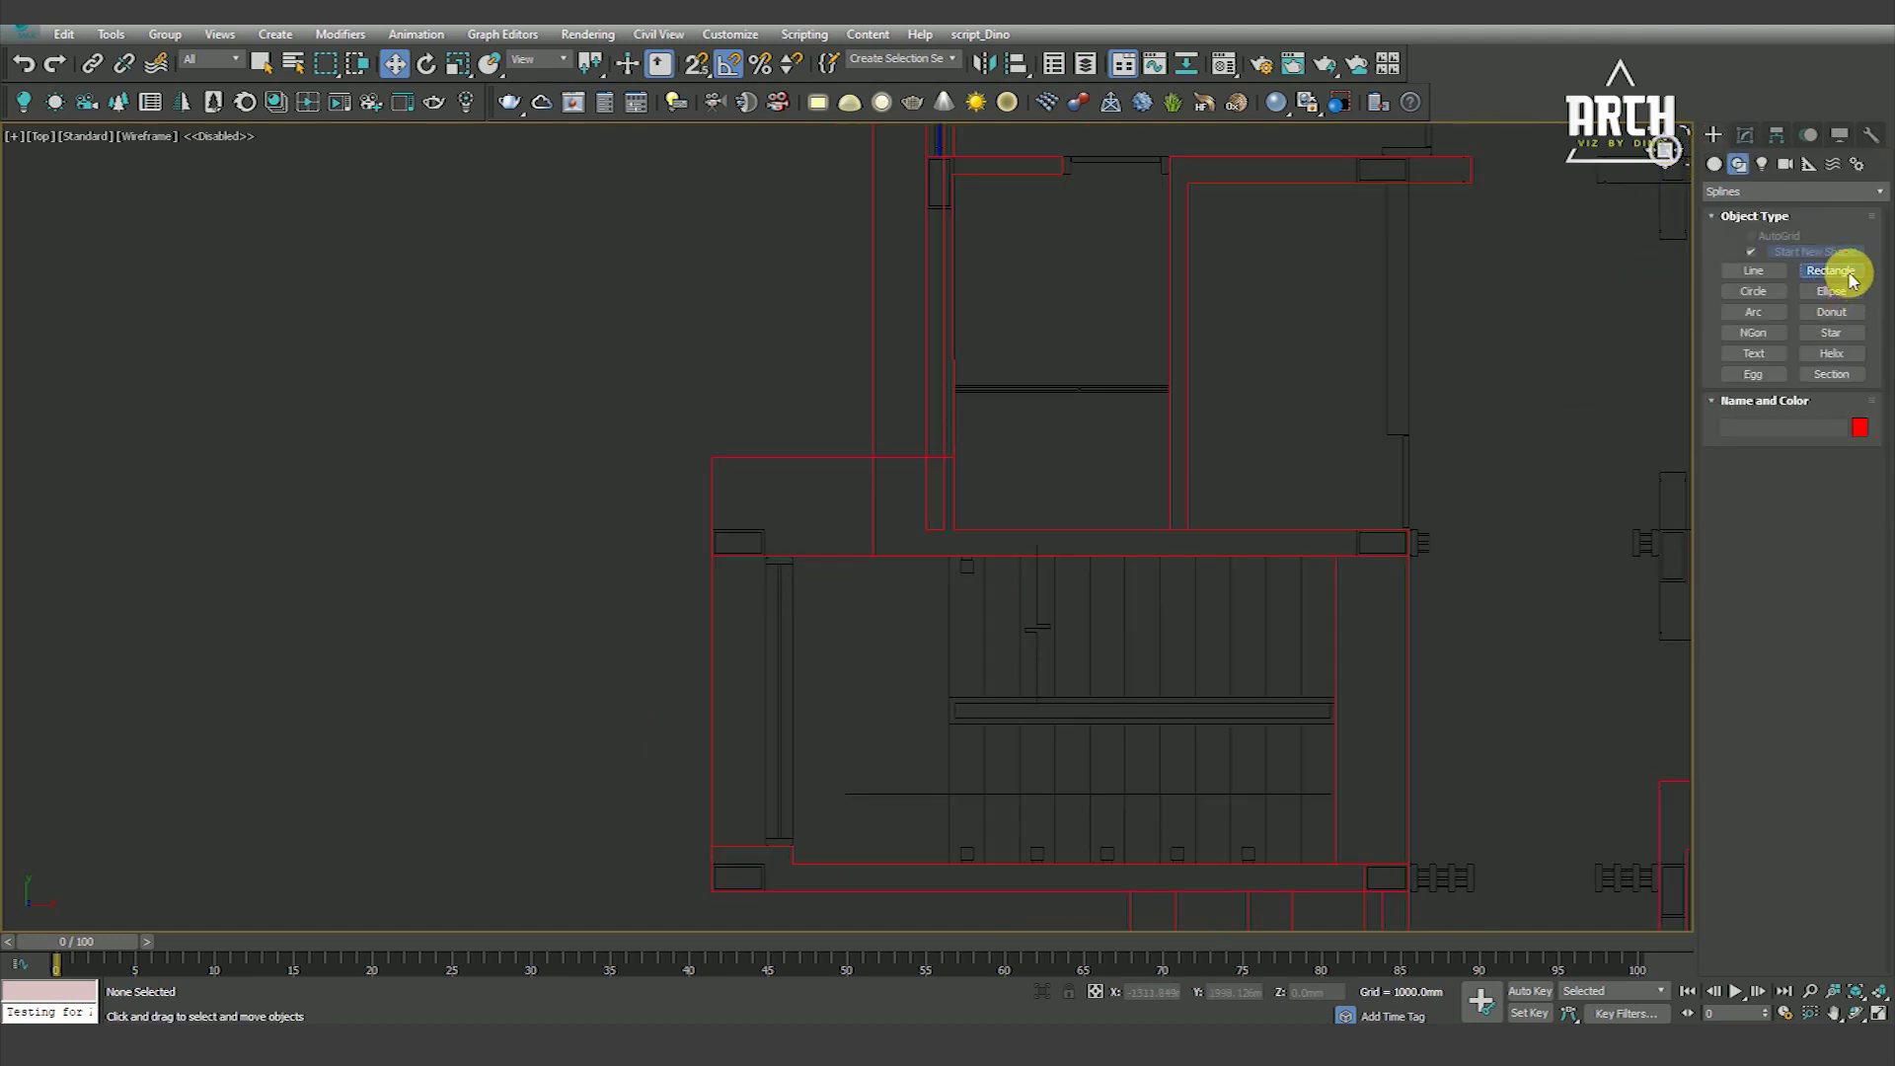
pyautogui.click(1831, 271)
pyautogui.scroll(3, 804, 465)
pyautogui.press('s')
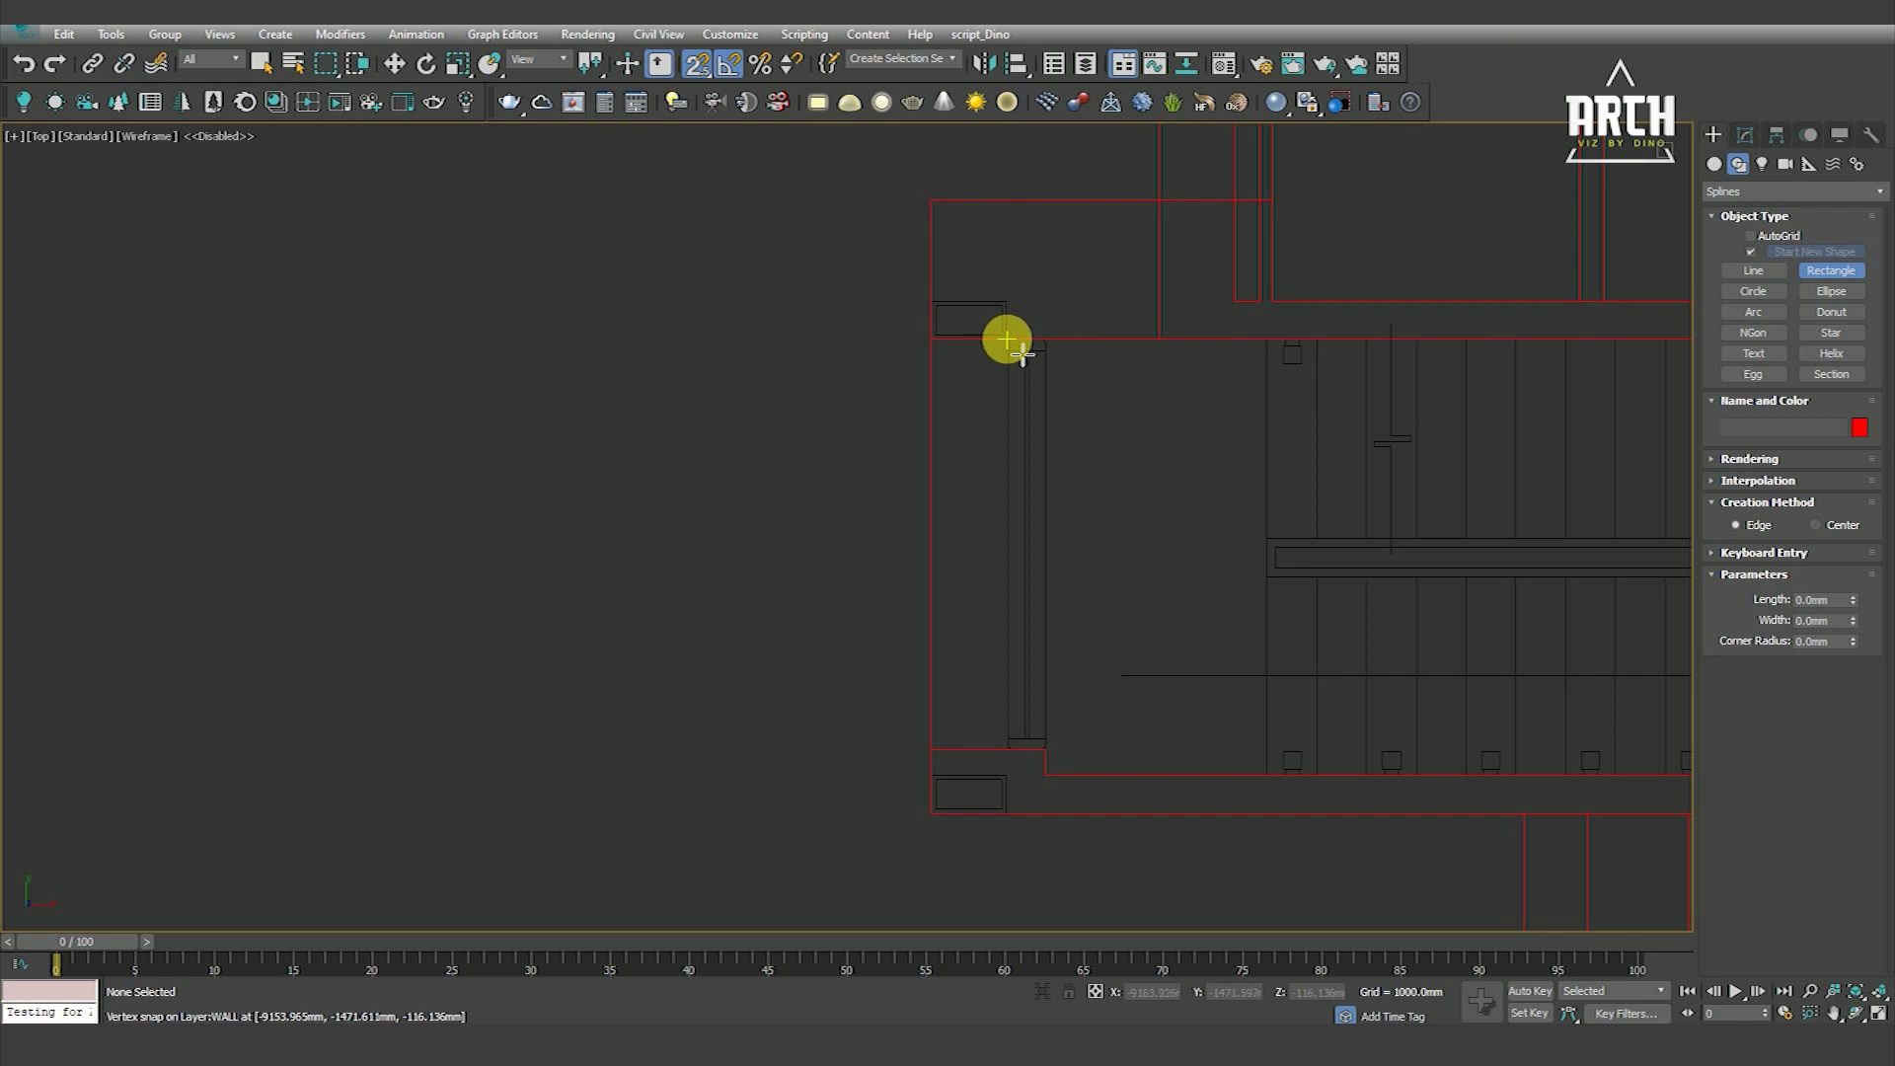
pyautogui.moveTo(1006, 340); pyautogui.dragTo(1043, 750)
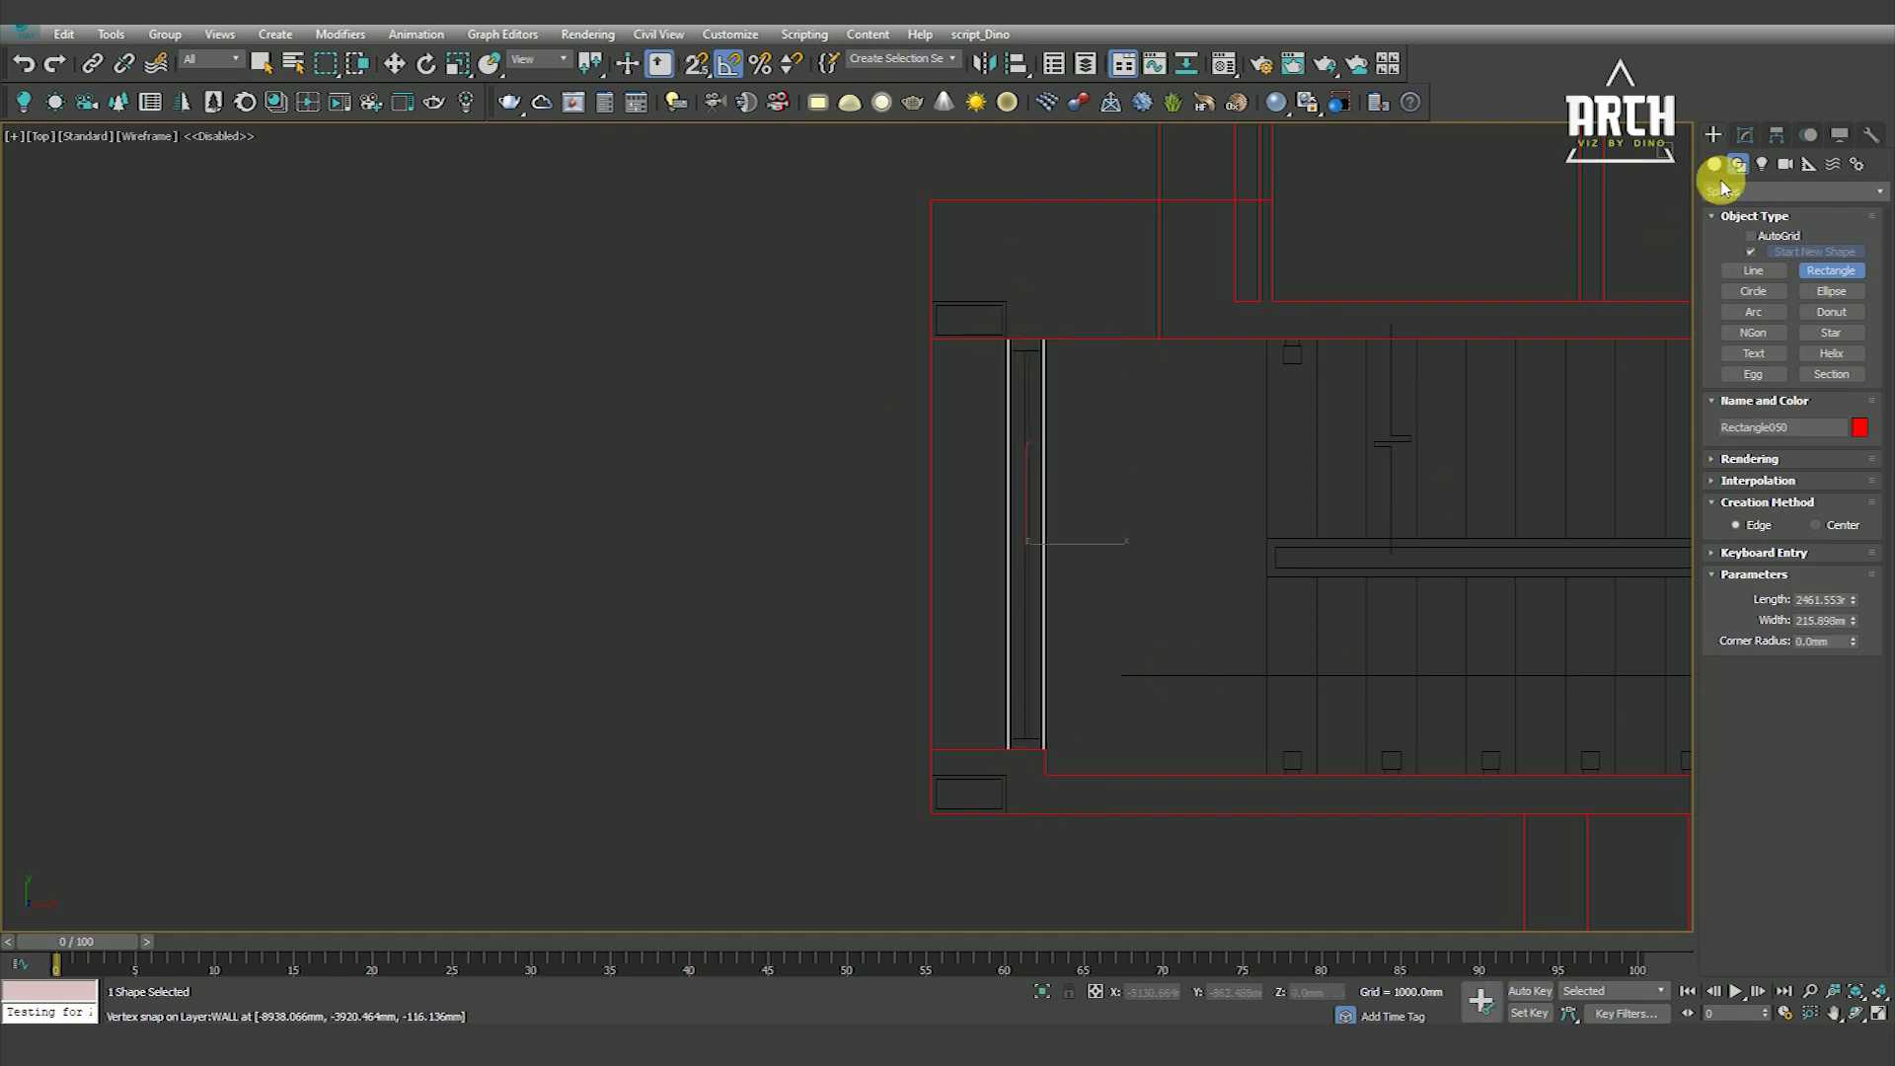
pyautogui.click(1745, 135)
pyautogui.click(1747, 247)
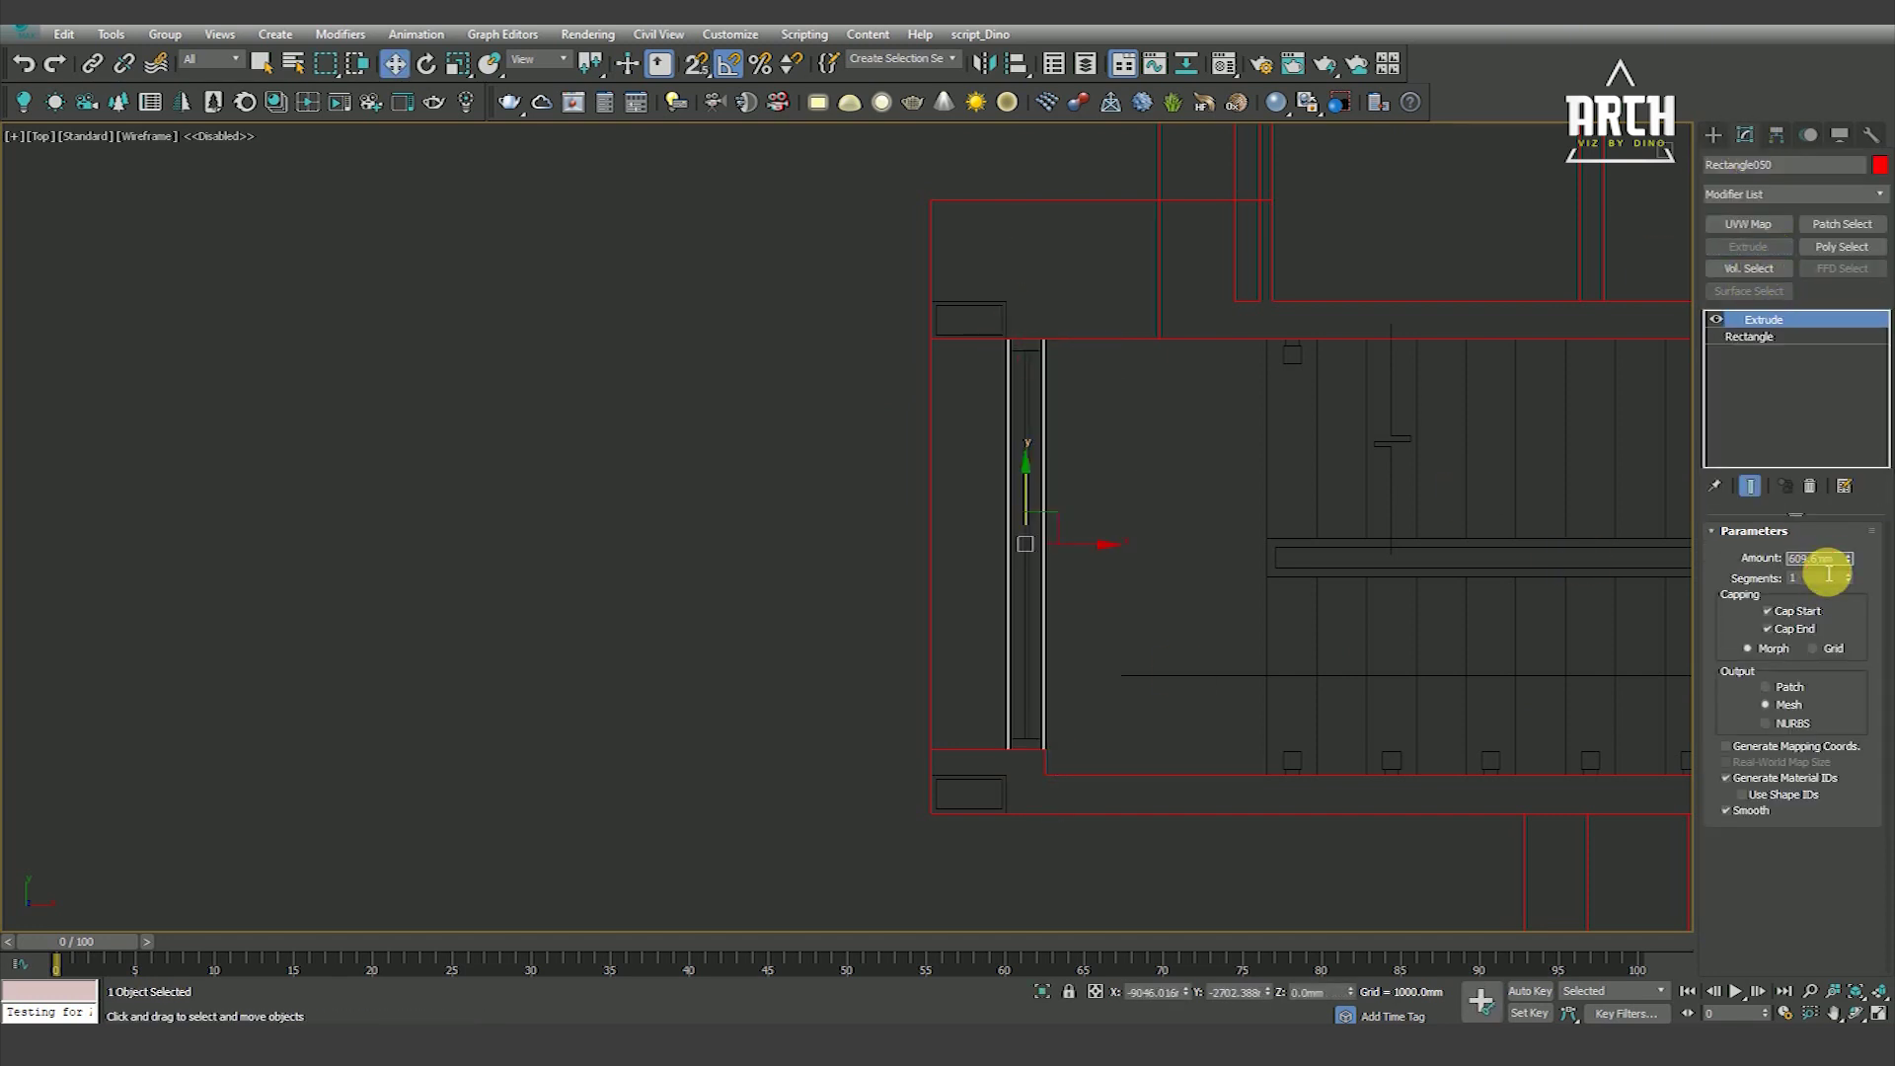
# Lift the extruded strip to about 4800 mm in the Front view
pyautogui.press('f')
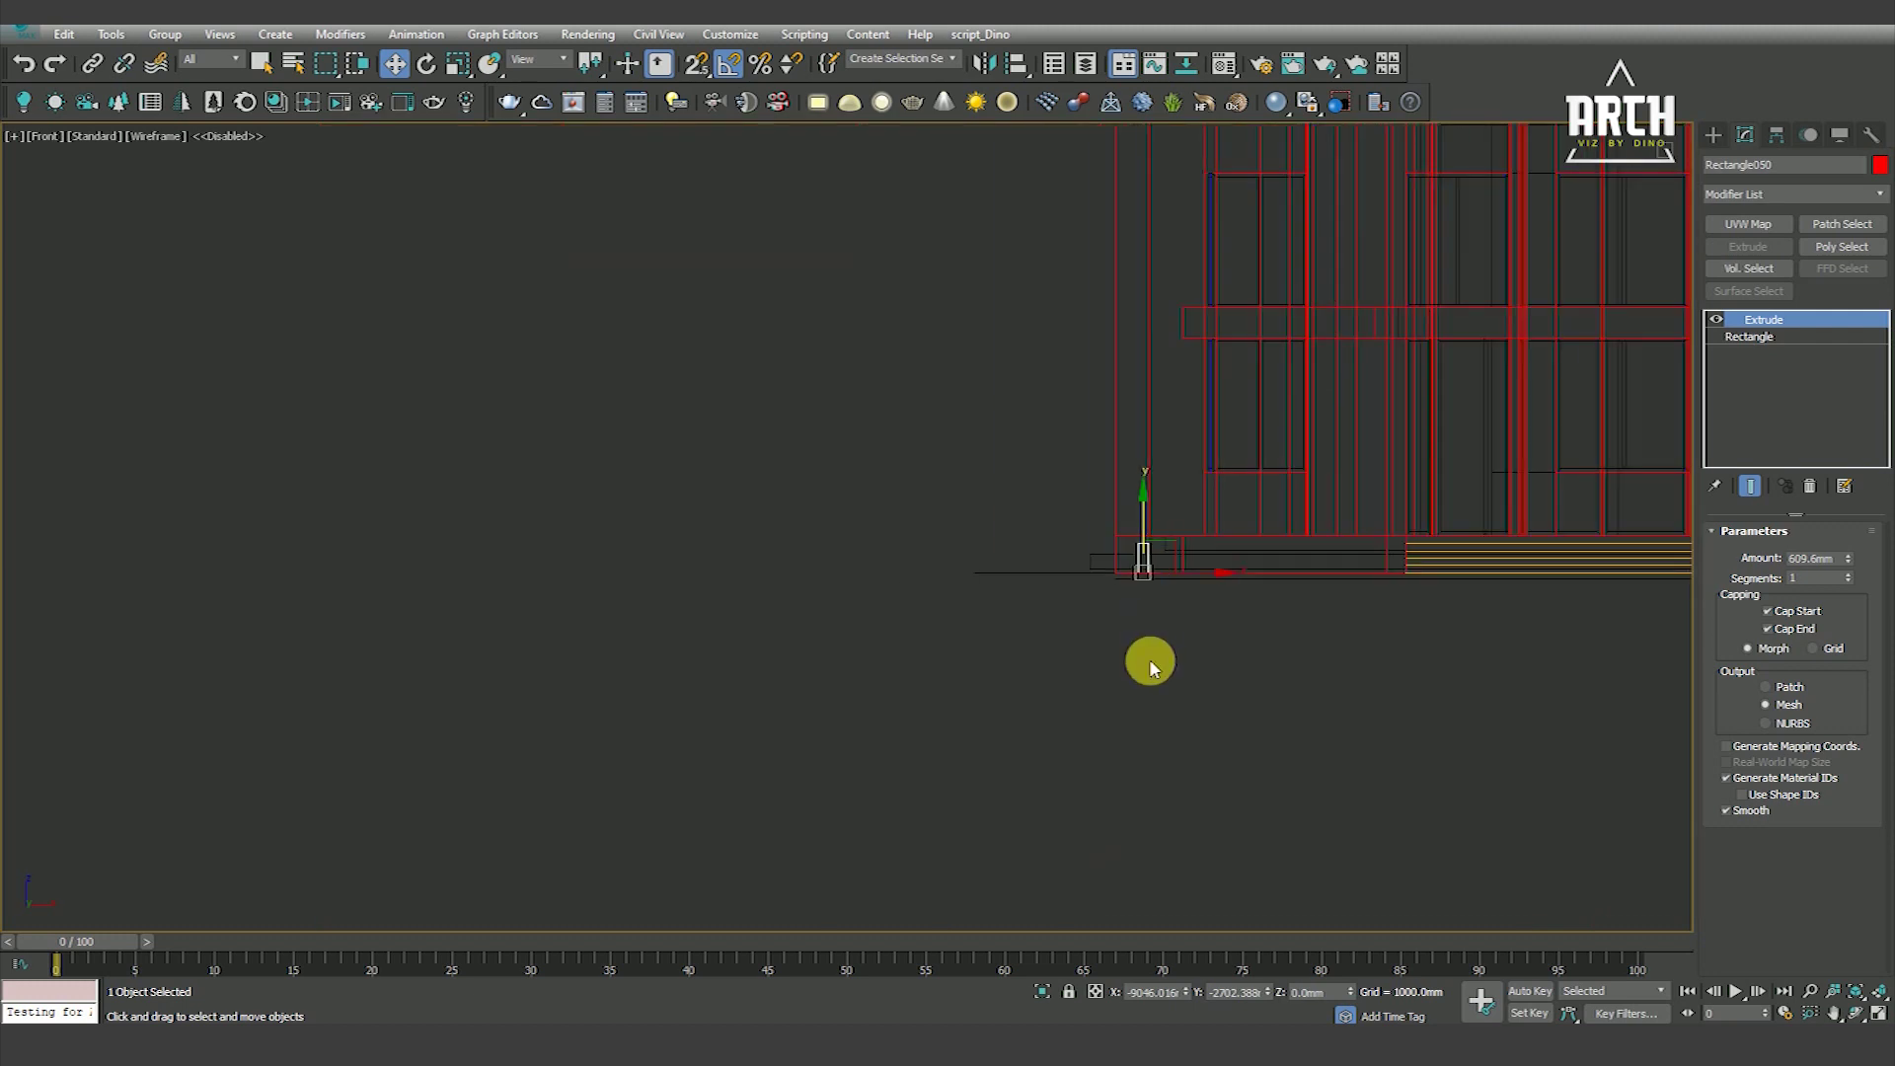
pyautogui.moveTo(1154, 642); pyautogui.dragTo(1161, 450)
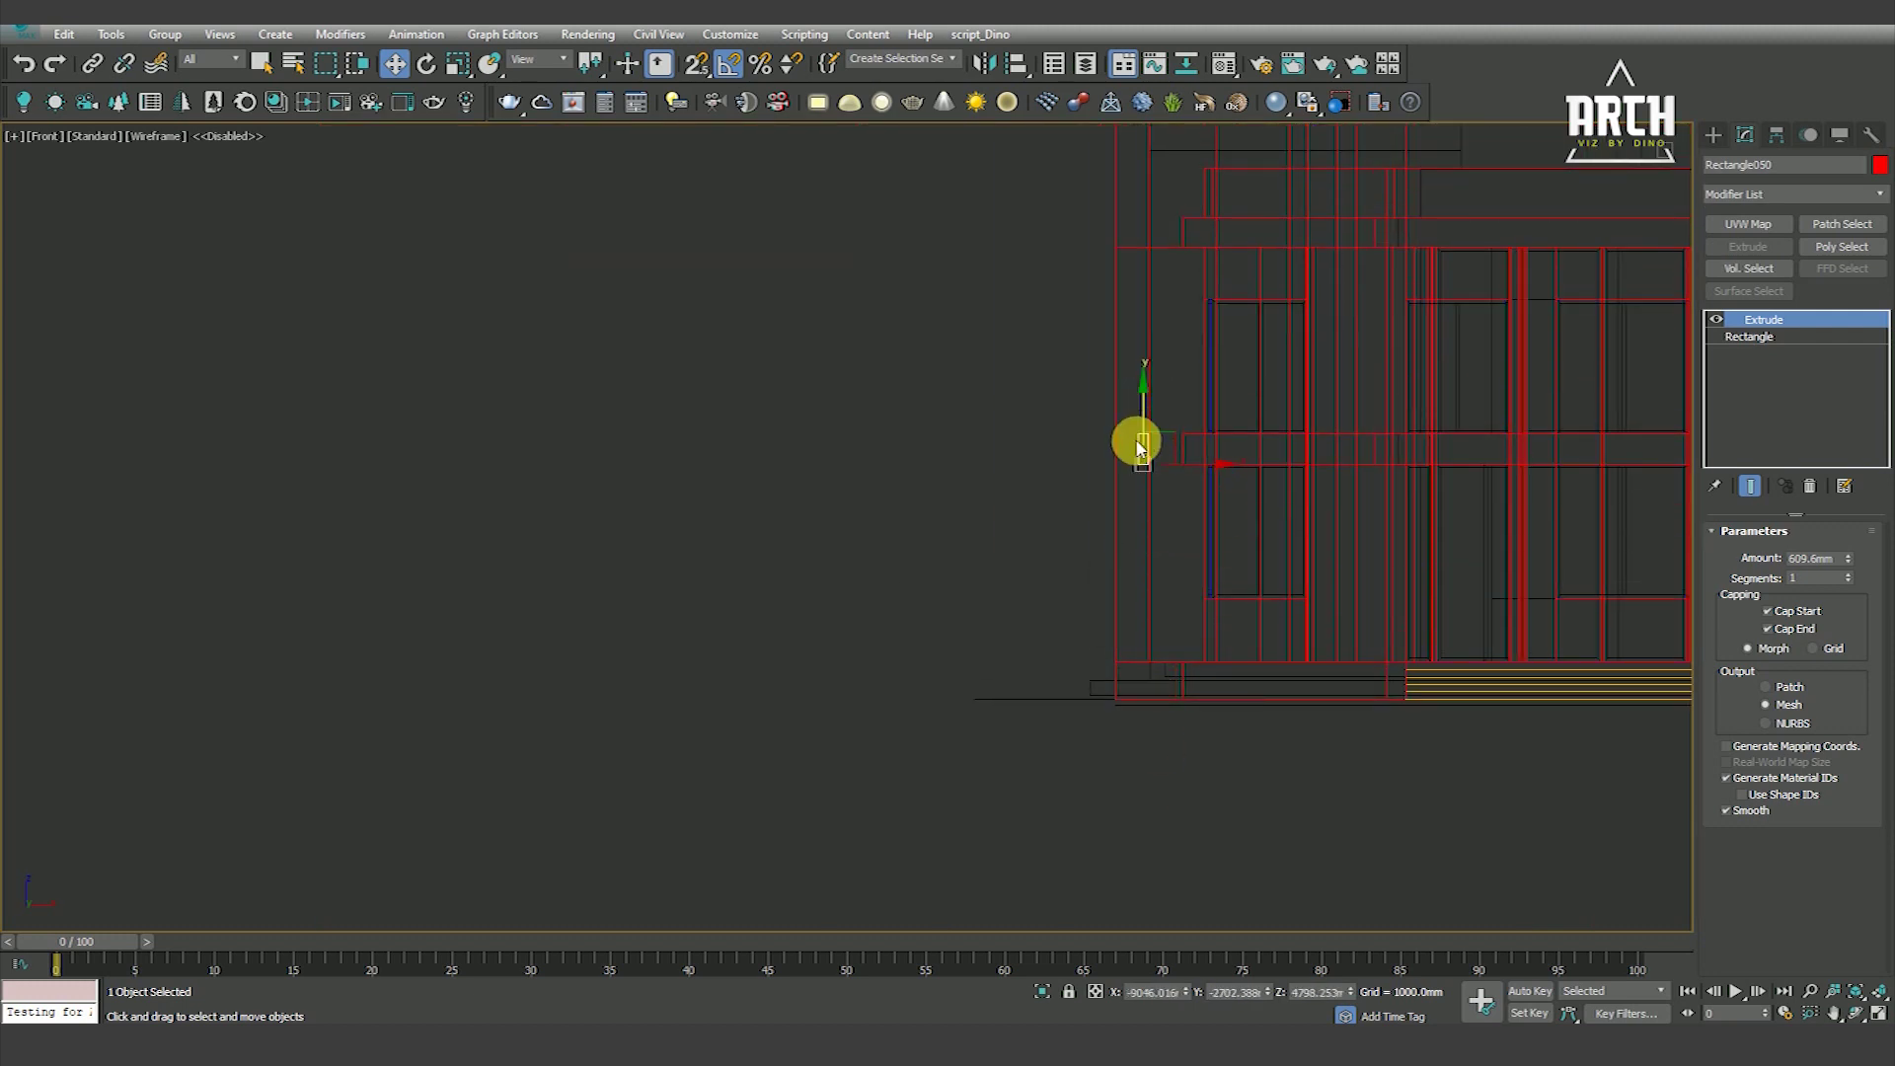
pyautogui.scroll(5, 1139, 447)
pyautogui.press('space')
pyautogui.scroll(-3, 1283, 493)
pyautogui.scroll(4, 1244, 513)
pyautogui.scroll(2, 1223, 474)
# Re-enable snapping and return to the top plan view around the stairwell
pyautogui.press('s')
pyautogui.scroll(-3, 1377, 494)
pyautogui.scroll(-2, 1383, 601)
pyautogui.press('t')
pyautogui.scroll(-3, 1112, 560)
pyautogui.scroll(1, 1197, 605)
pyautogui.scroll(2, 1199, 604)
pyautogui.scroll(2, 1282, 605)
pyautogui.scroll(2, 1303, 607)
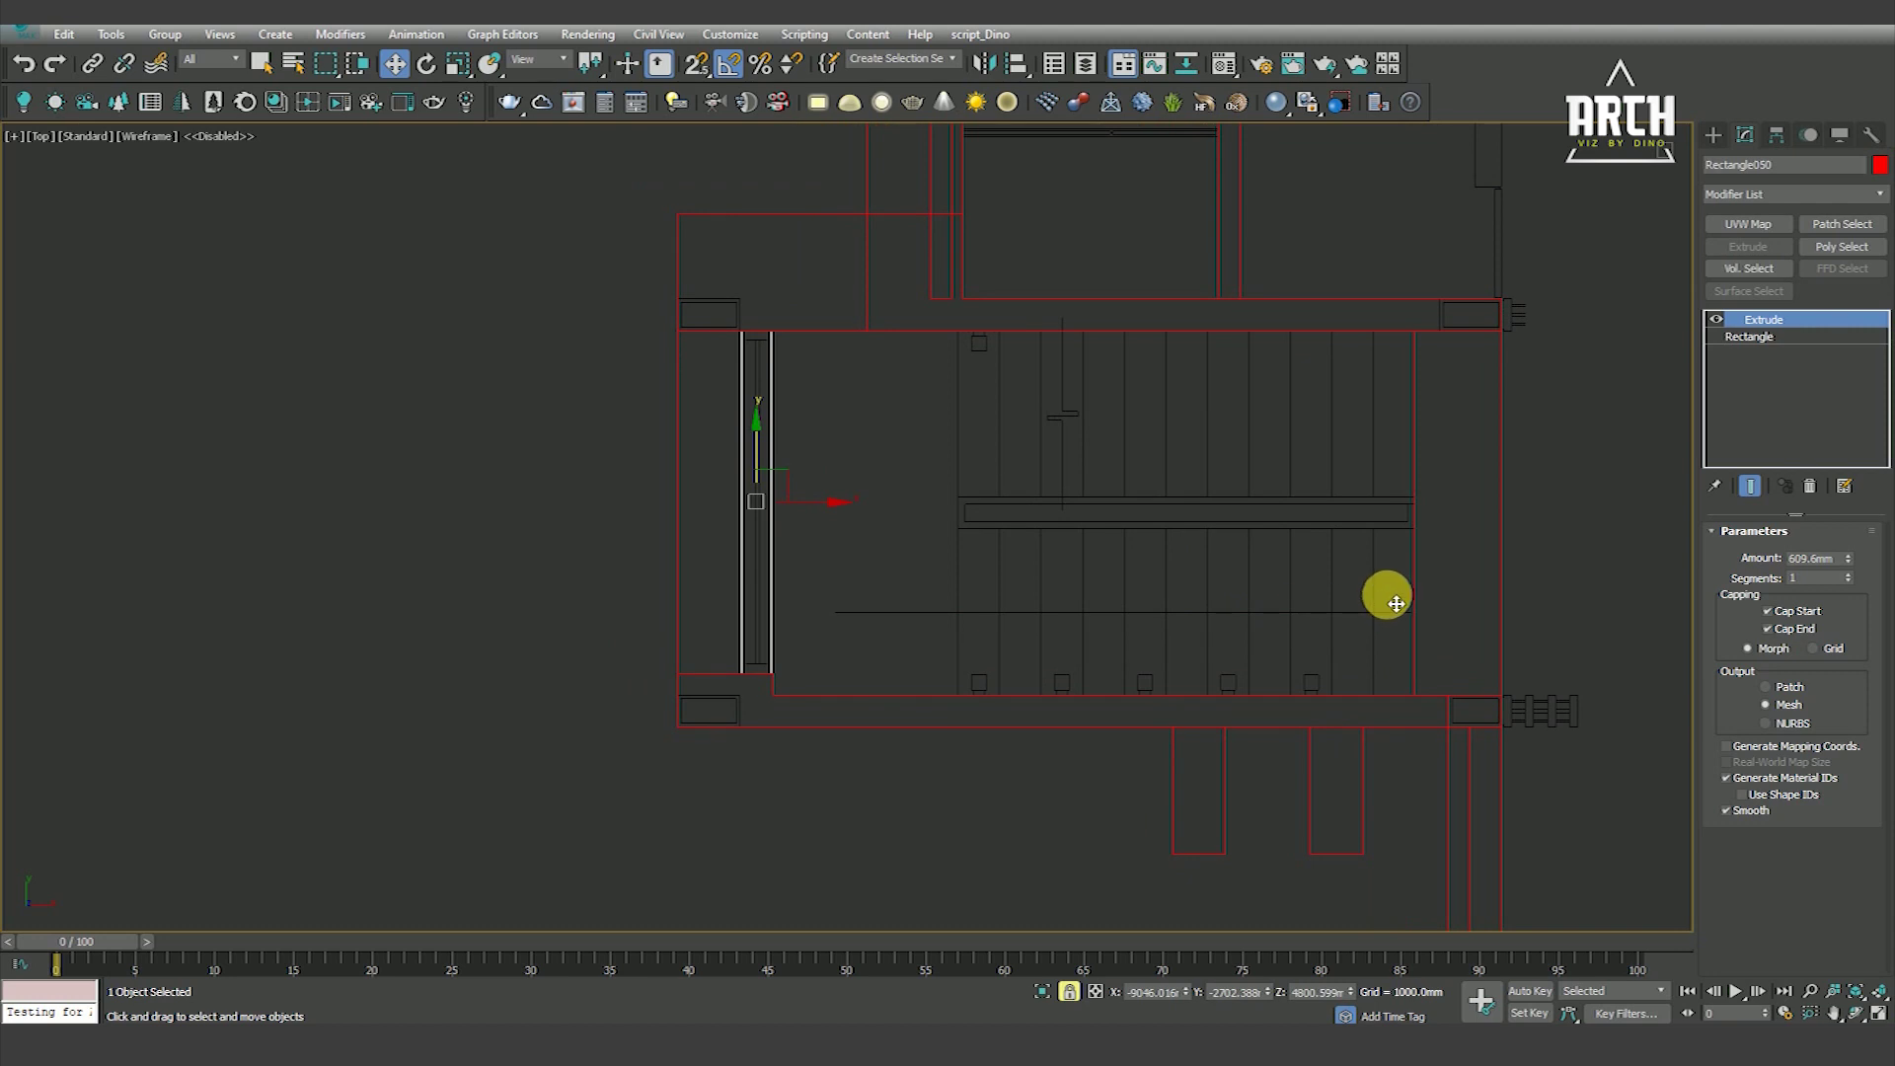
# Pick the Rectangle shape tool and zoom in on the staircase in the top plan
pyautogui.click(972, 824)
pyautogui.click(1713, 134)
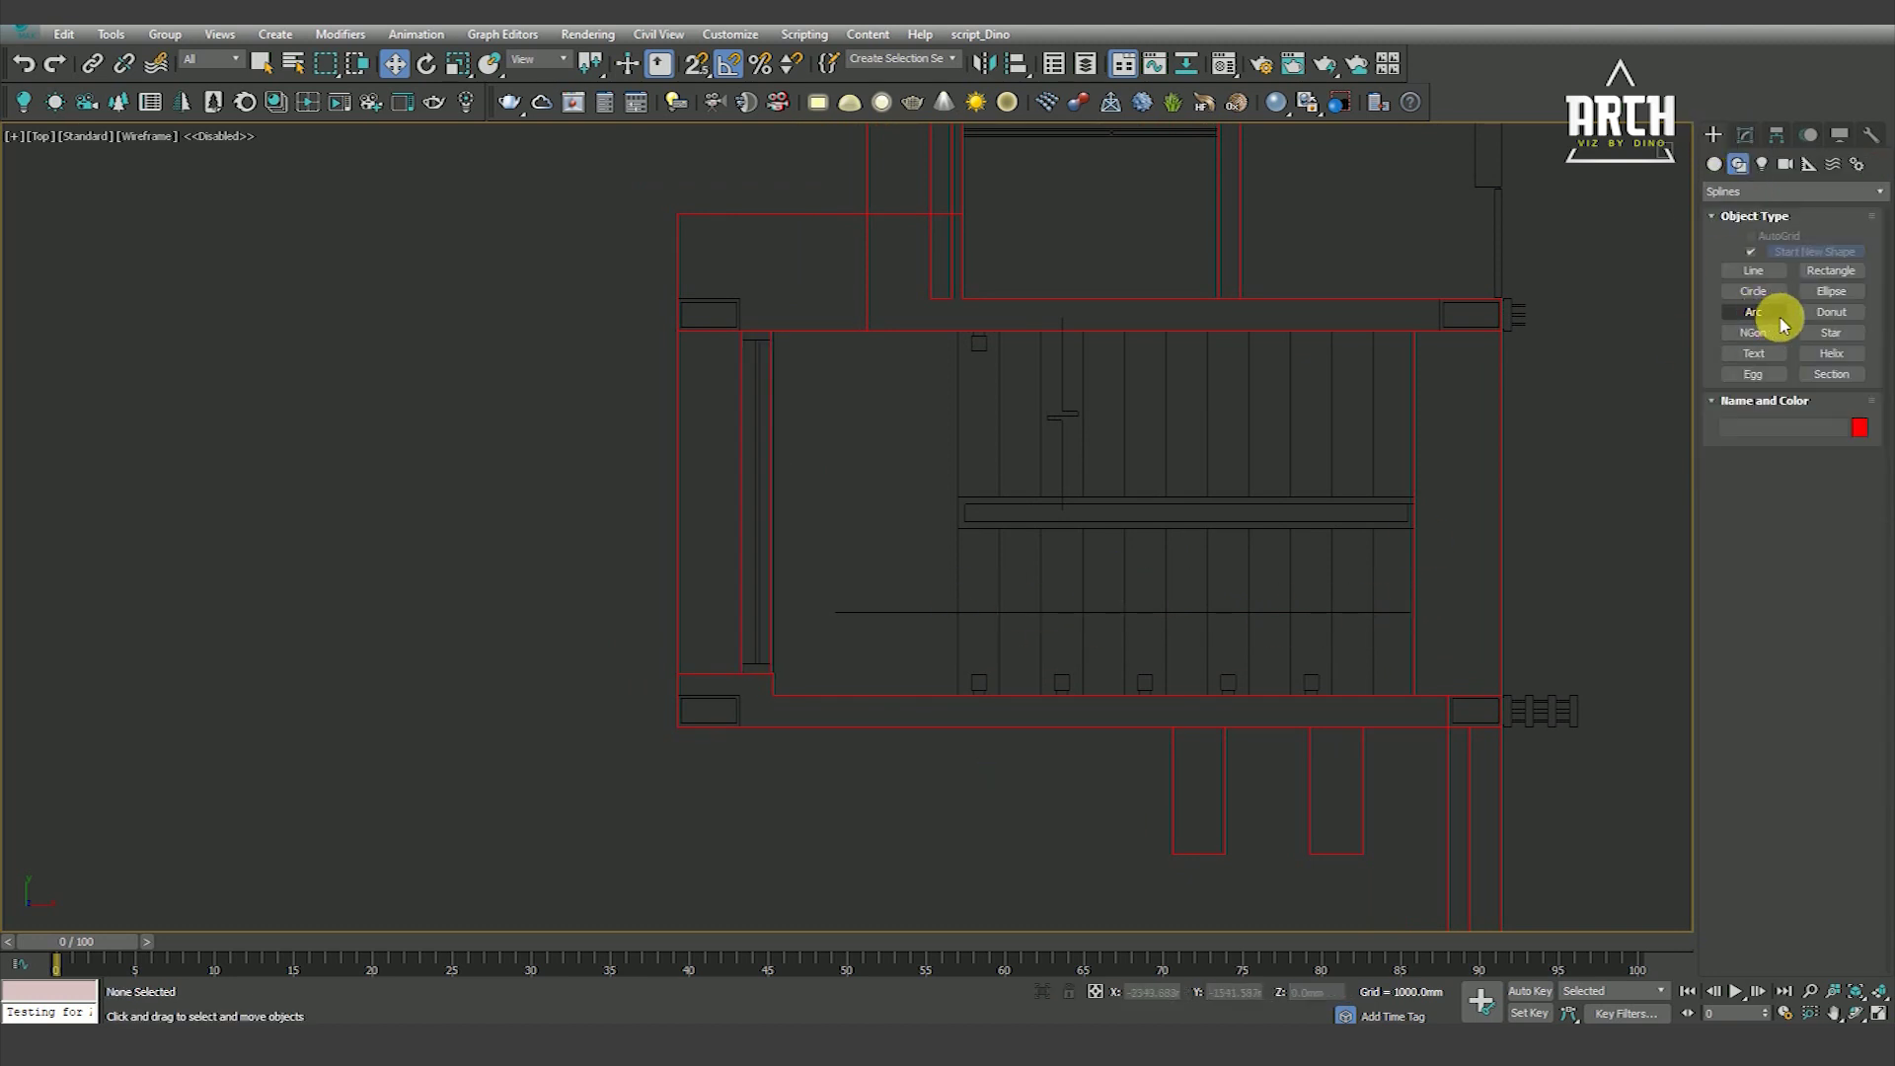
pyautogui.click(1827, 279)
pyautogui.scroll(1, 1283, 563)
pyautogui.scroll(1, 1222, 484)
pyautogui.scroll(-5, 1273, 592)
pyautogui.scroll(2, 1204, 607)
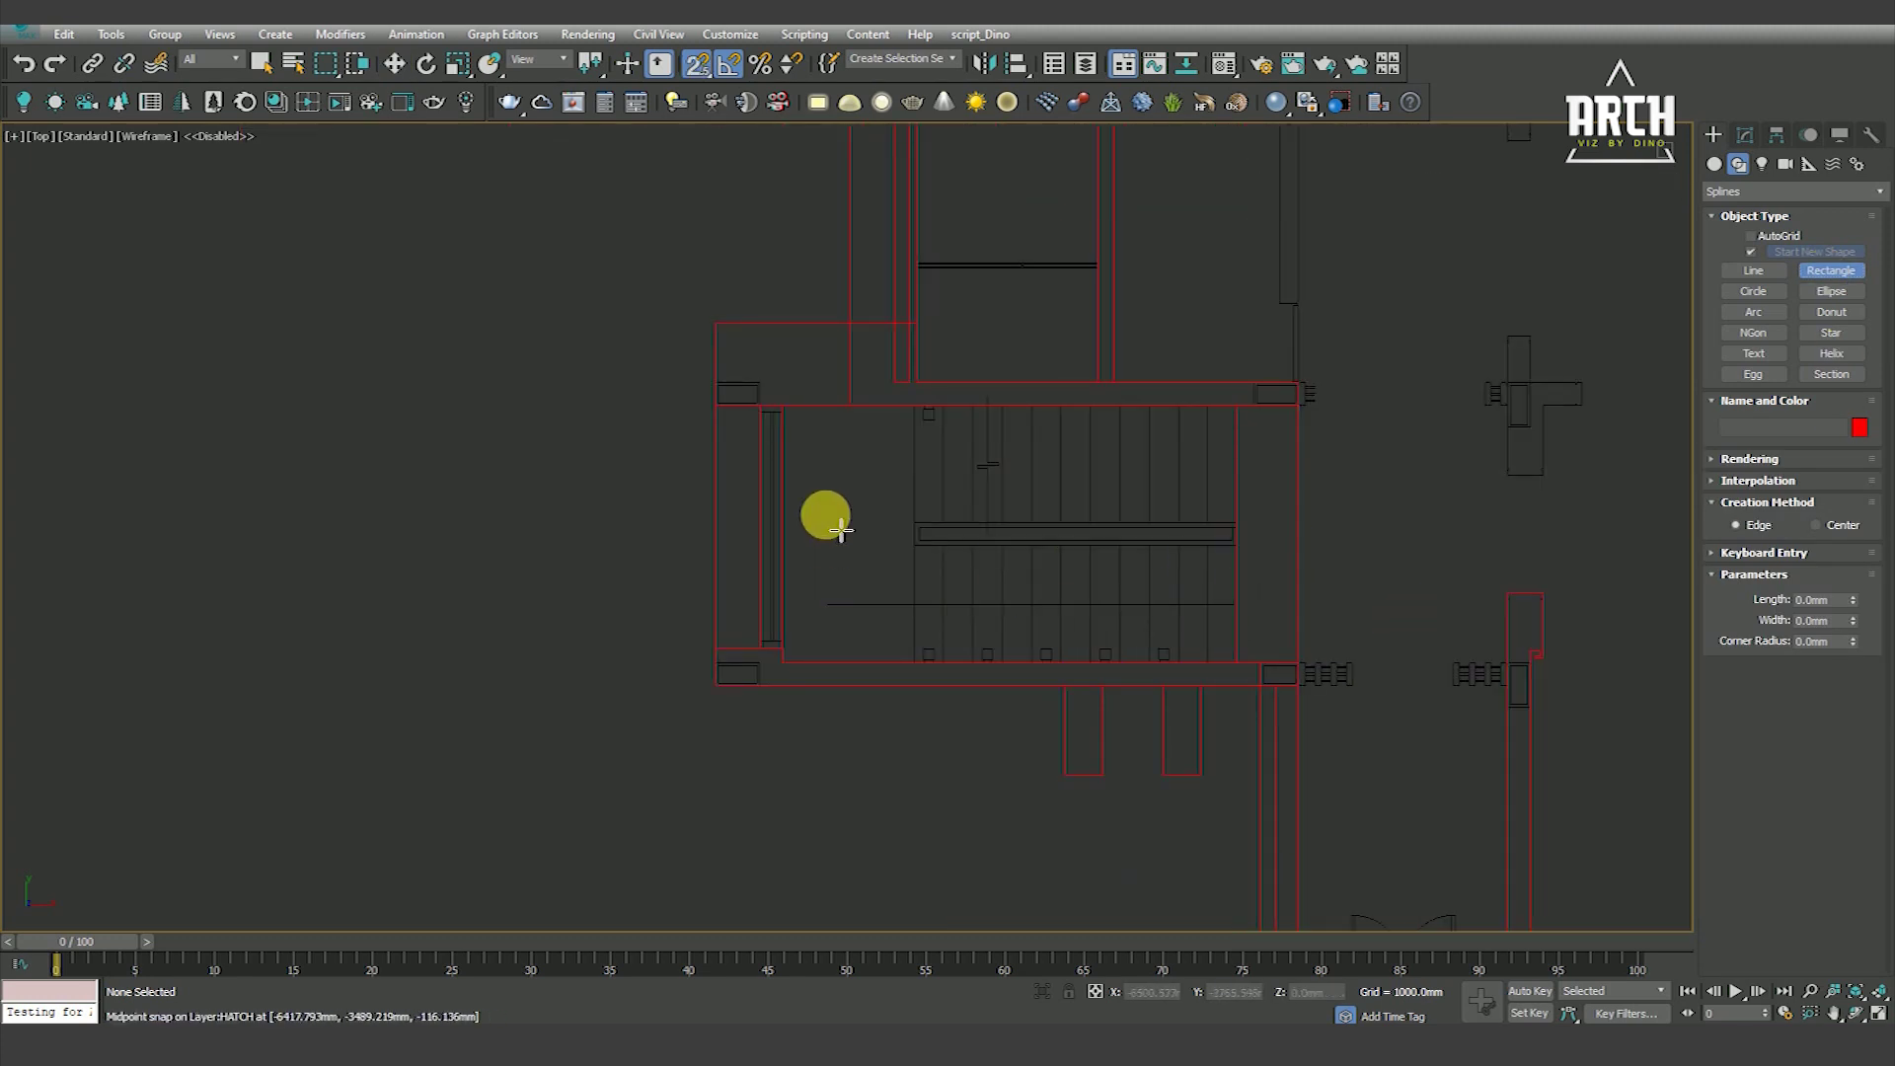
pyautogui.scroll(1, 1233, 474)
pyautogui.scroll(1, 1184, 513)
pyautogui.scroll(1, 1125, 523)
pyautogui.scroll(1, 1135, 503)
pyautogui.moveTo(1145, 511); pyautogui.dragTo(1075, 523, button='middle')
pyautogui.scroll(-2, 1073, 520)
# Trace the eleven stair treads and the large landing as snapped rectangles
pyautogui.moveTo(1051, 468); pyautogui.dragTo(1091, 626)
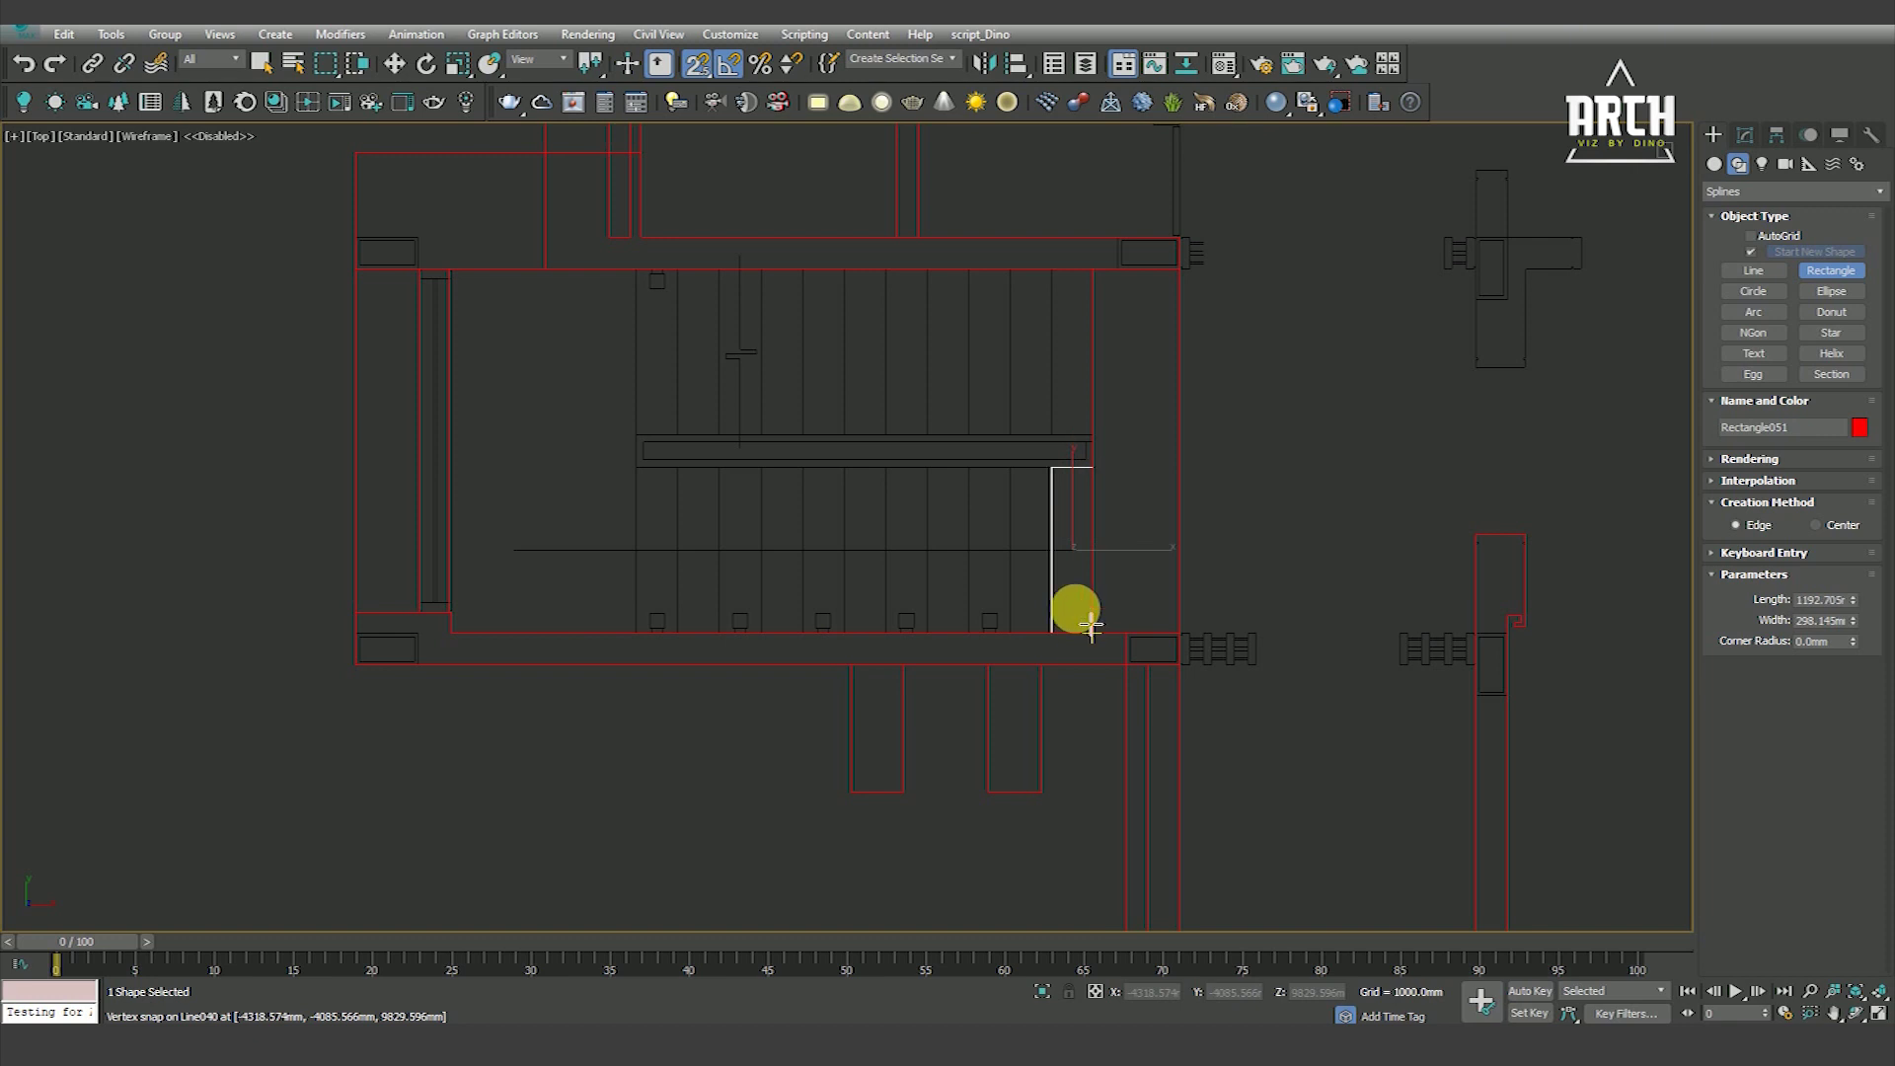
pyautogui.moveTo(1009, 466); pyautogui.dragTo(1051, 631)
pyautogui.moveTo(985, 497); pyautogui.dragTo(1003, 626)
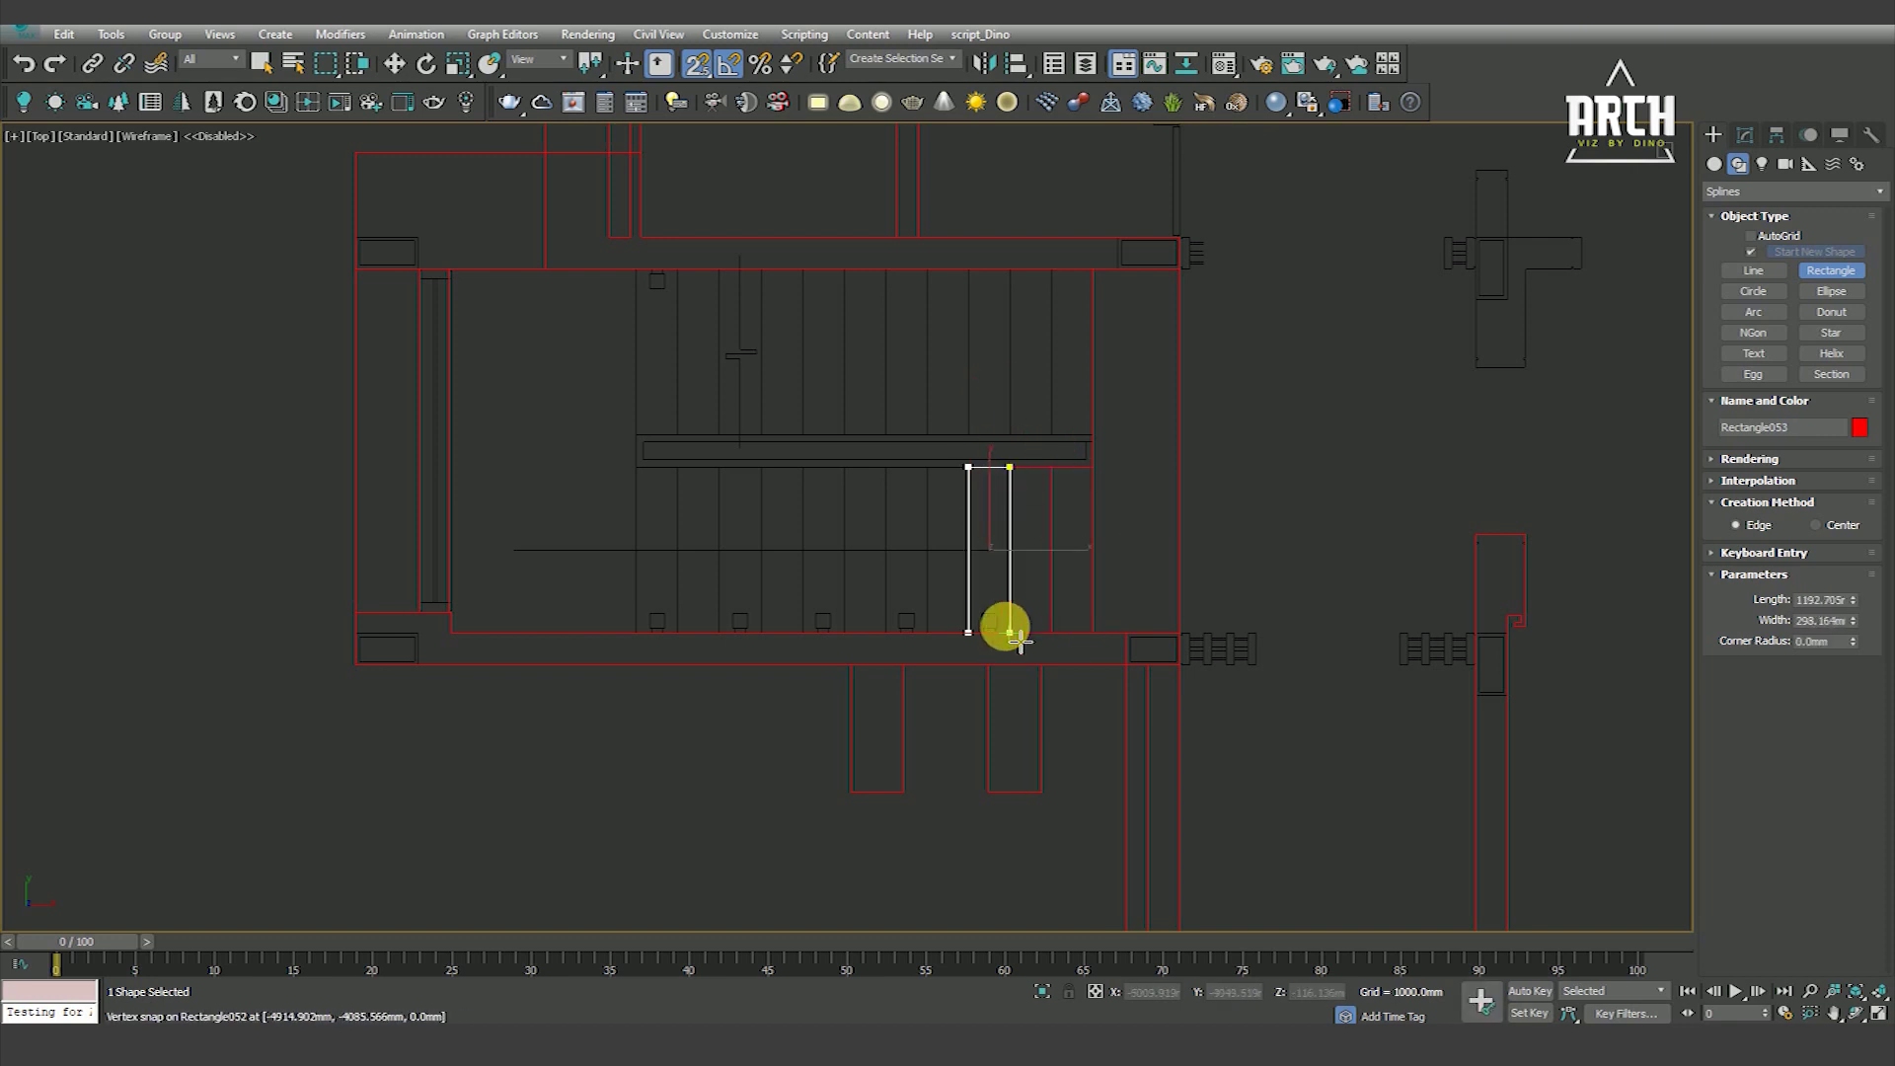
pyautogui.moveTo(965, 512); pyautogui.dragTo(959, 634)
pyautogui.moveTo(884, 468); pyautogui.dragTo(931, 633)
pyautogui.moveTo(845, 468); pyautogui.dragTo(886, 633)
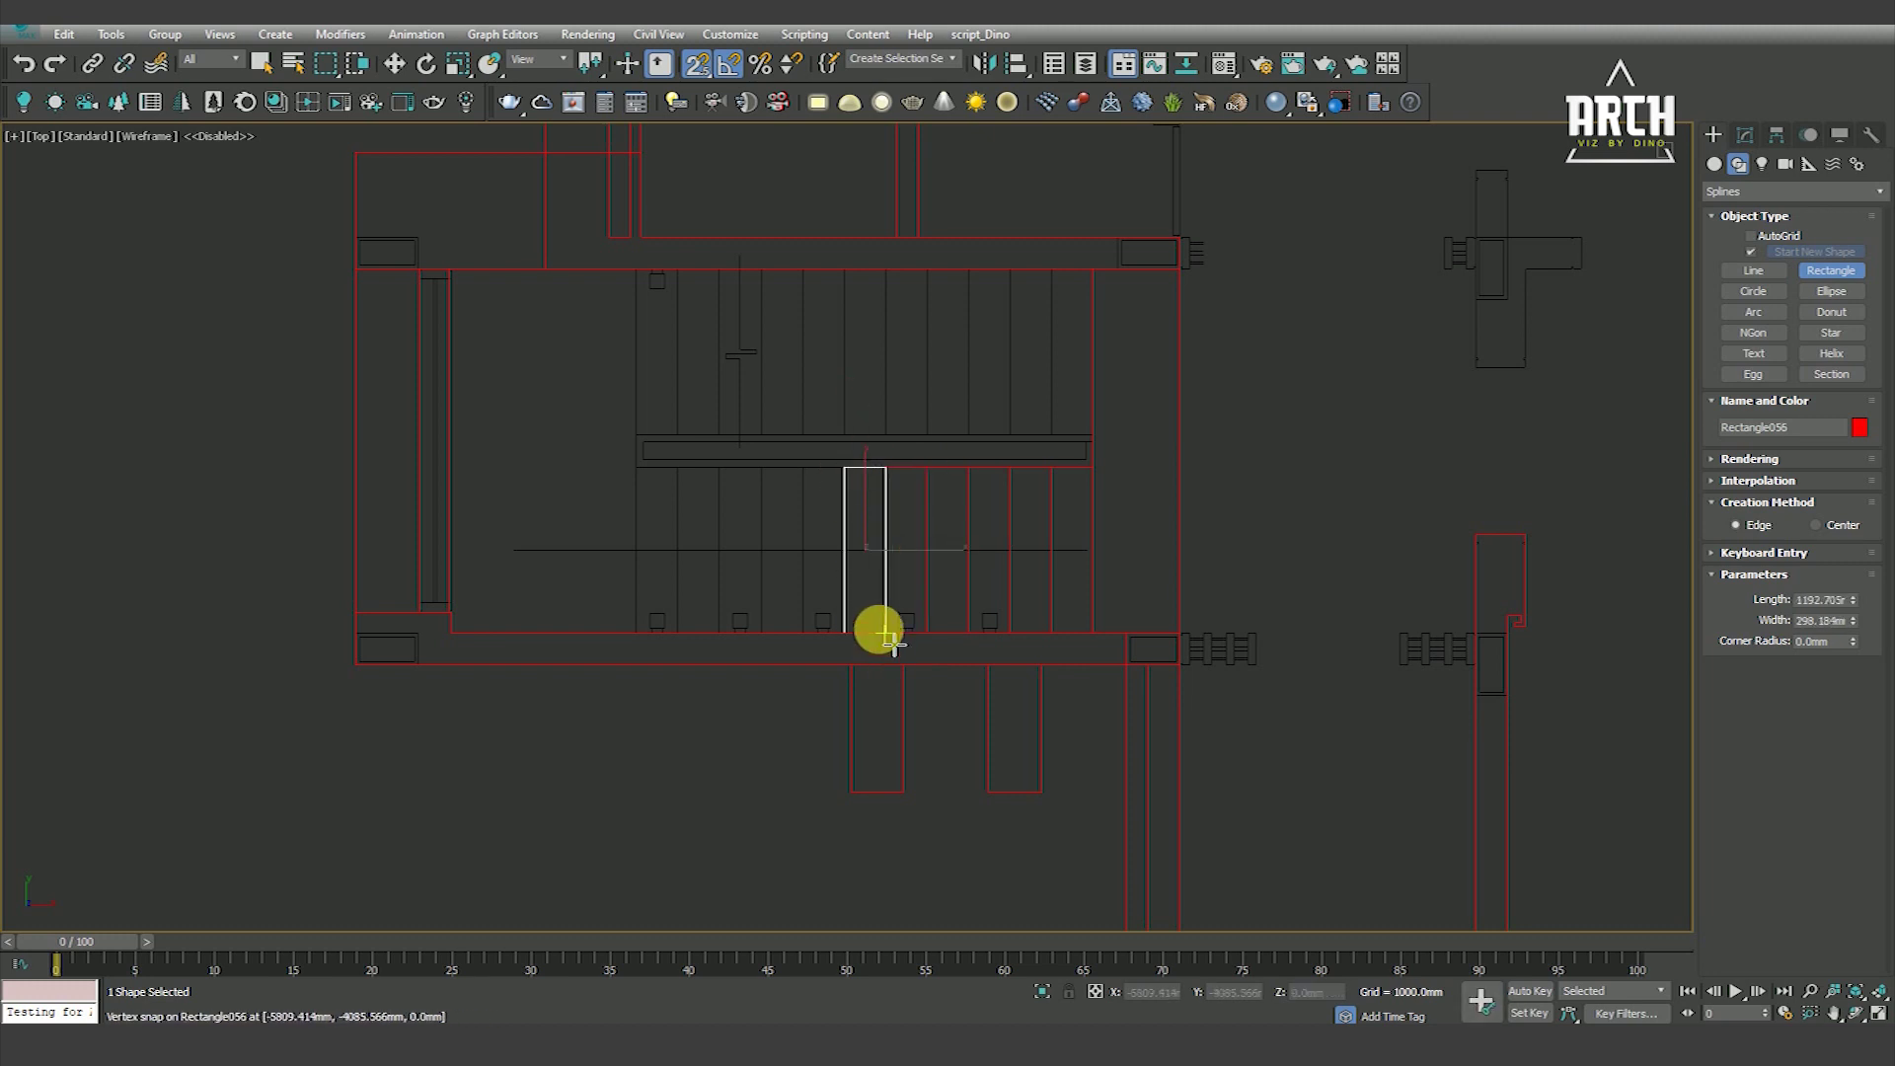
pyautogui.moveTo(804, 469); pyautogui.dragTo(845, 633)
pyautogui.moveTo(762, 469); pyautogui.dragTo(800, 631)
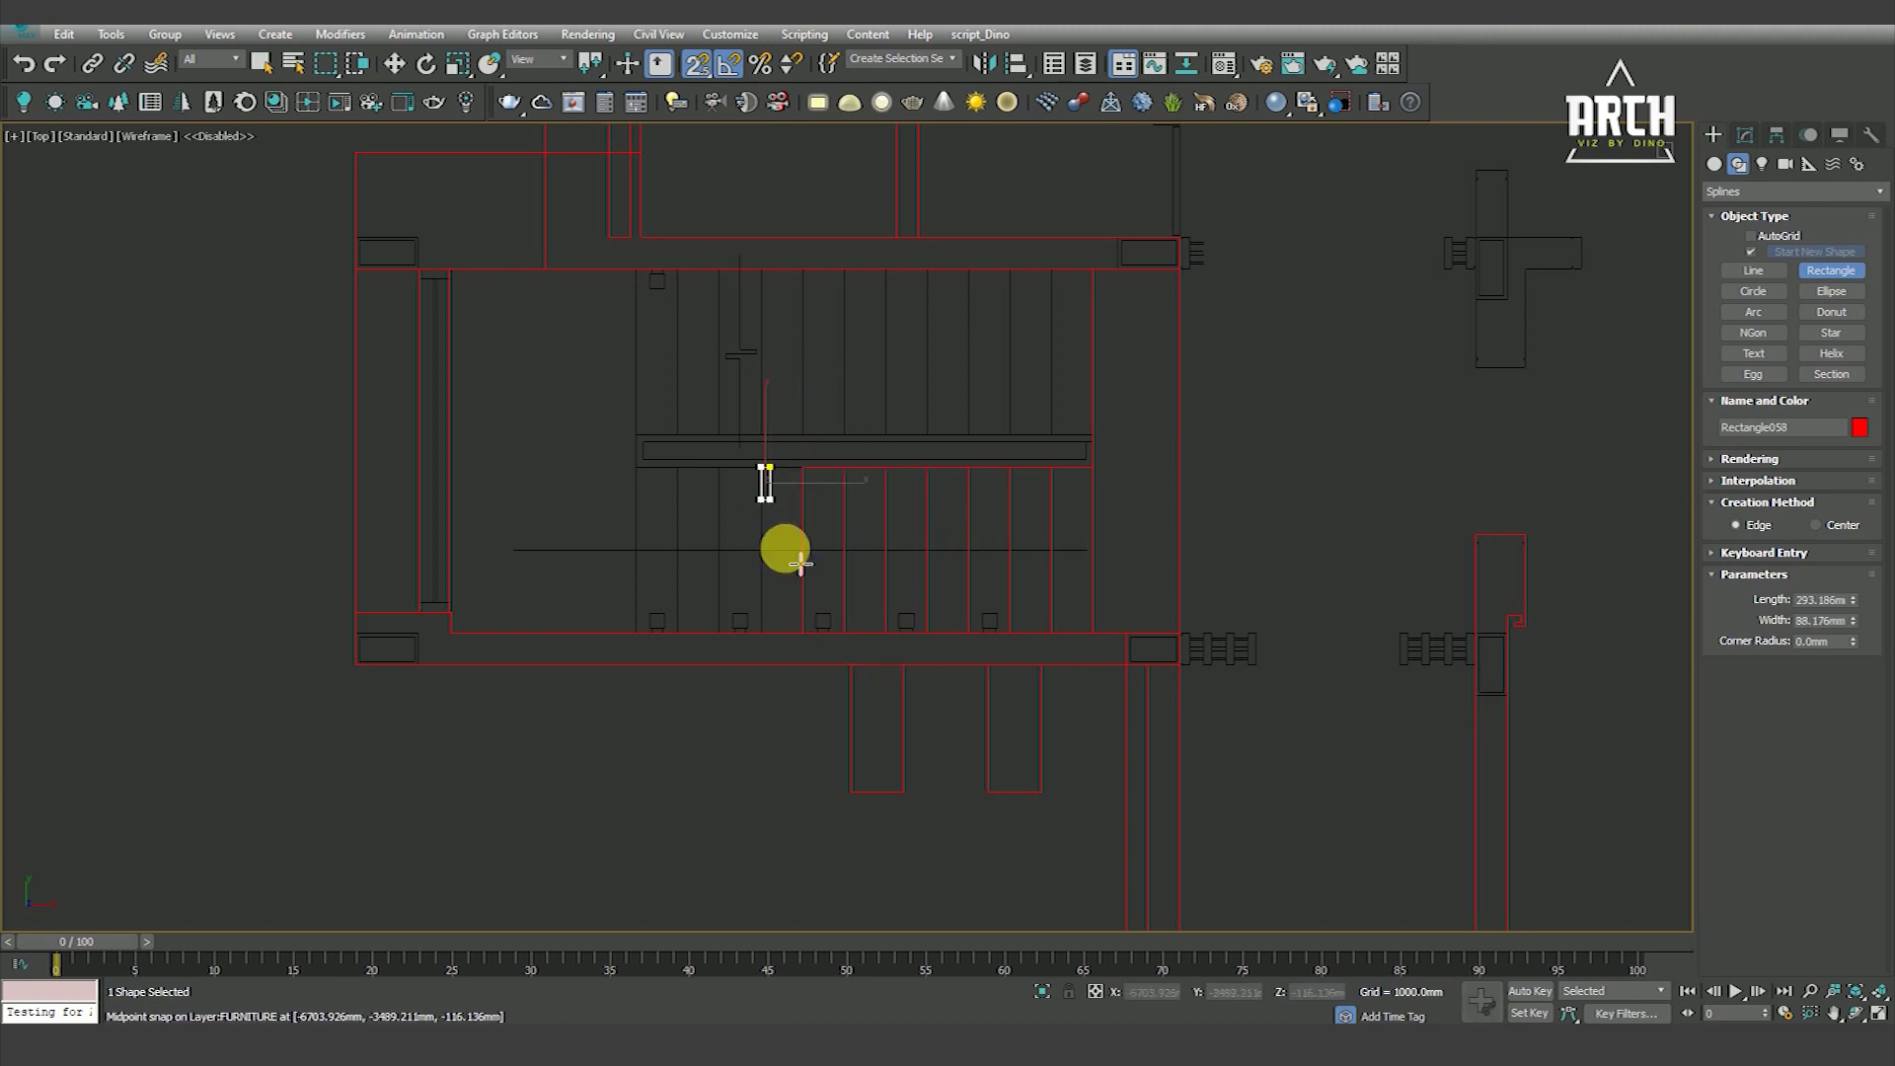
pyautogui.moveTo(718, 467); pyautogui.dragTo(746, 632)
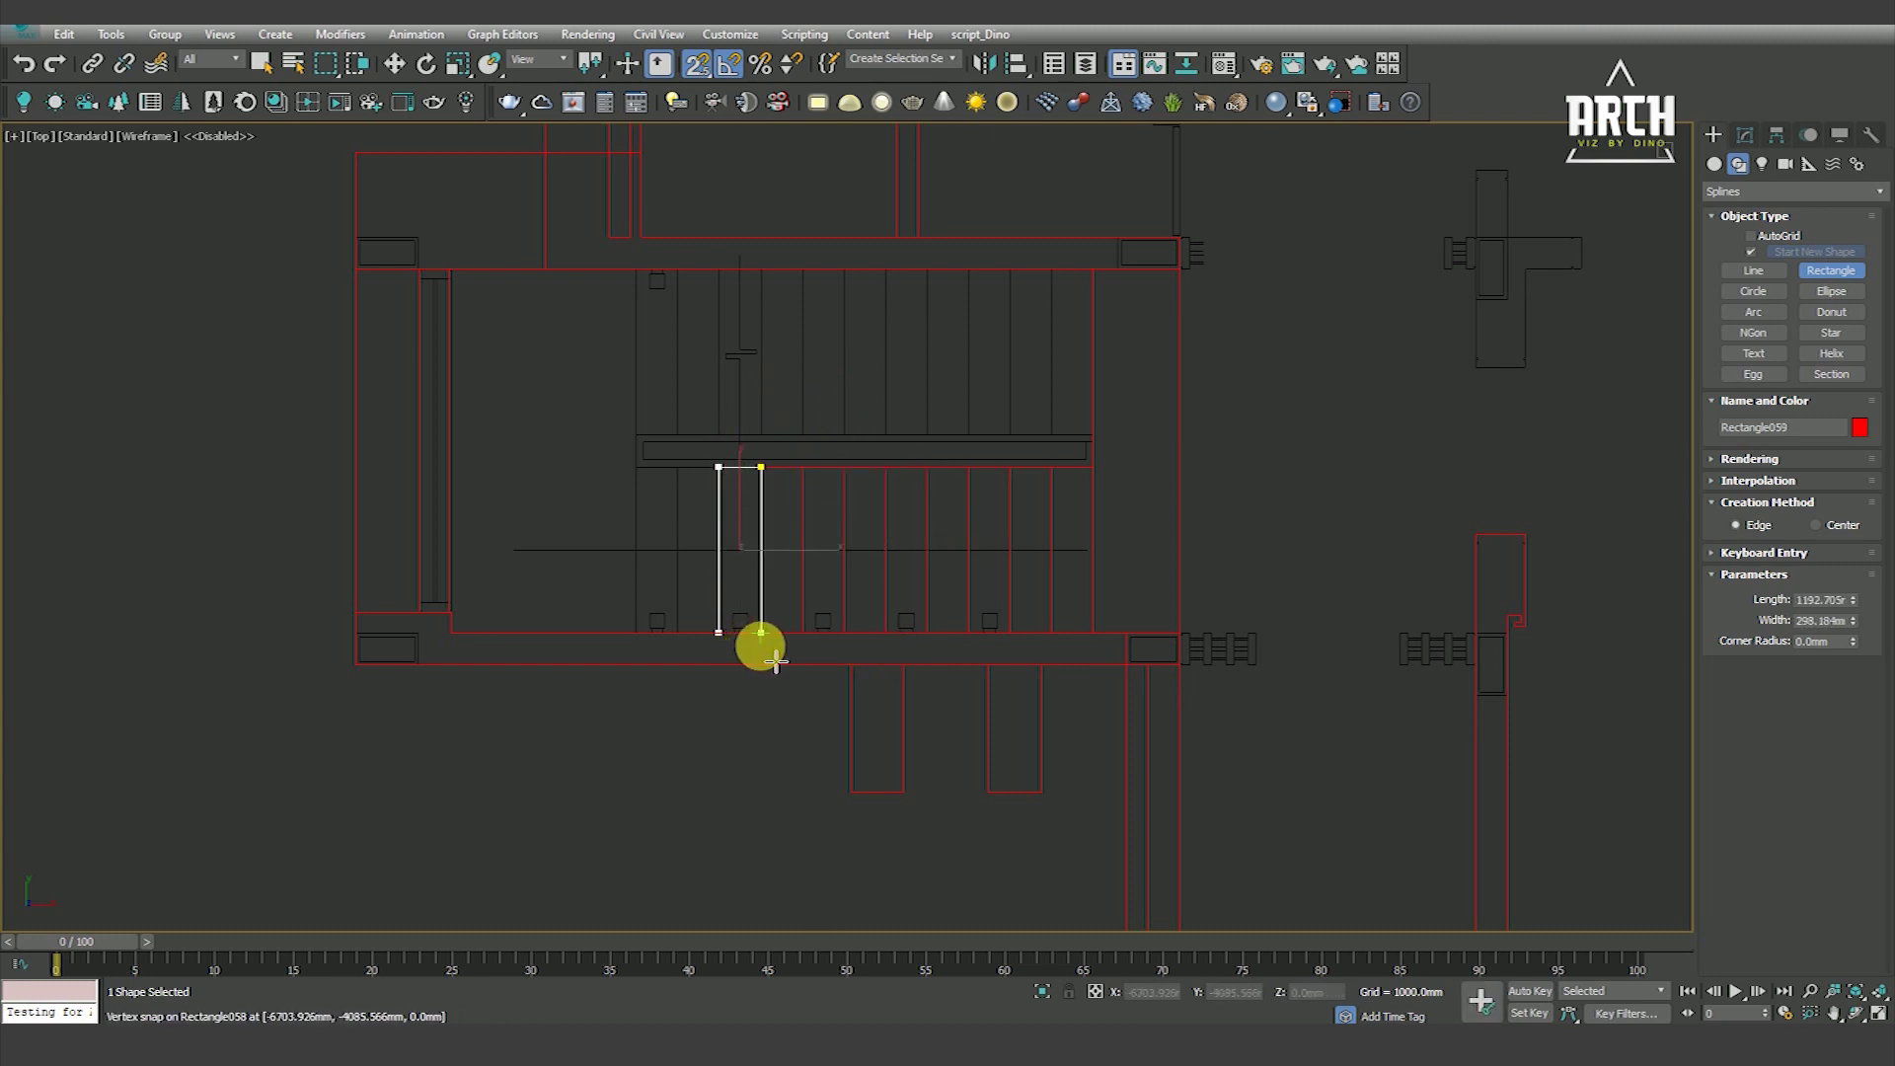
pyautogui.moveTo(677, 466); pyautogui.dragTo(718, 631)
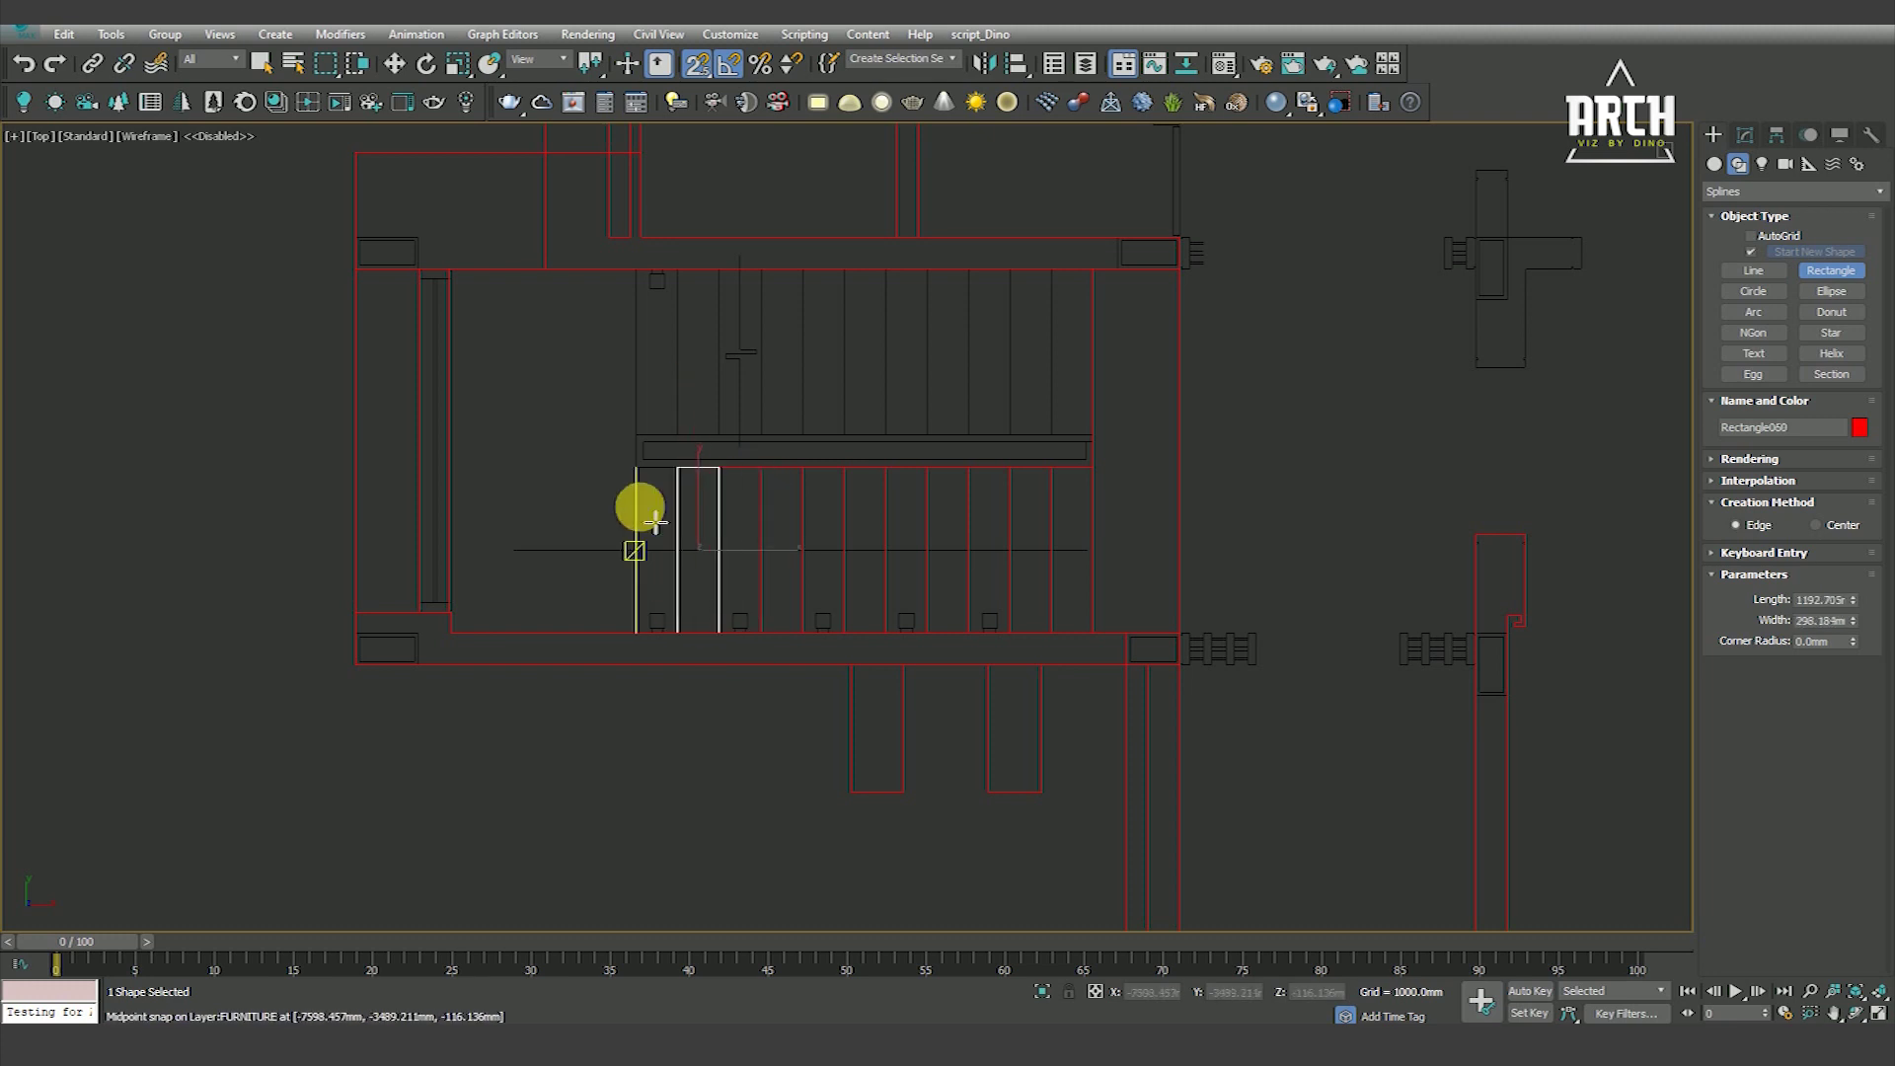
pyautogui.moveTo(636, 466); pyautogui.dragTo(677, 632)
pyautogui.moveTo(634, 269); pyautogui.dragTo(451, 632)
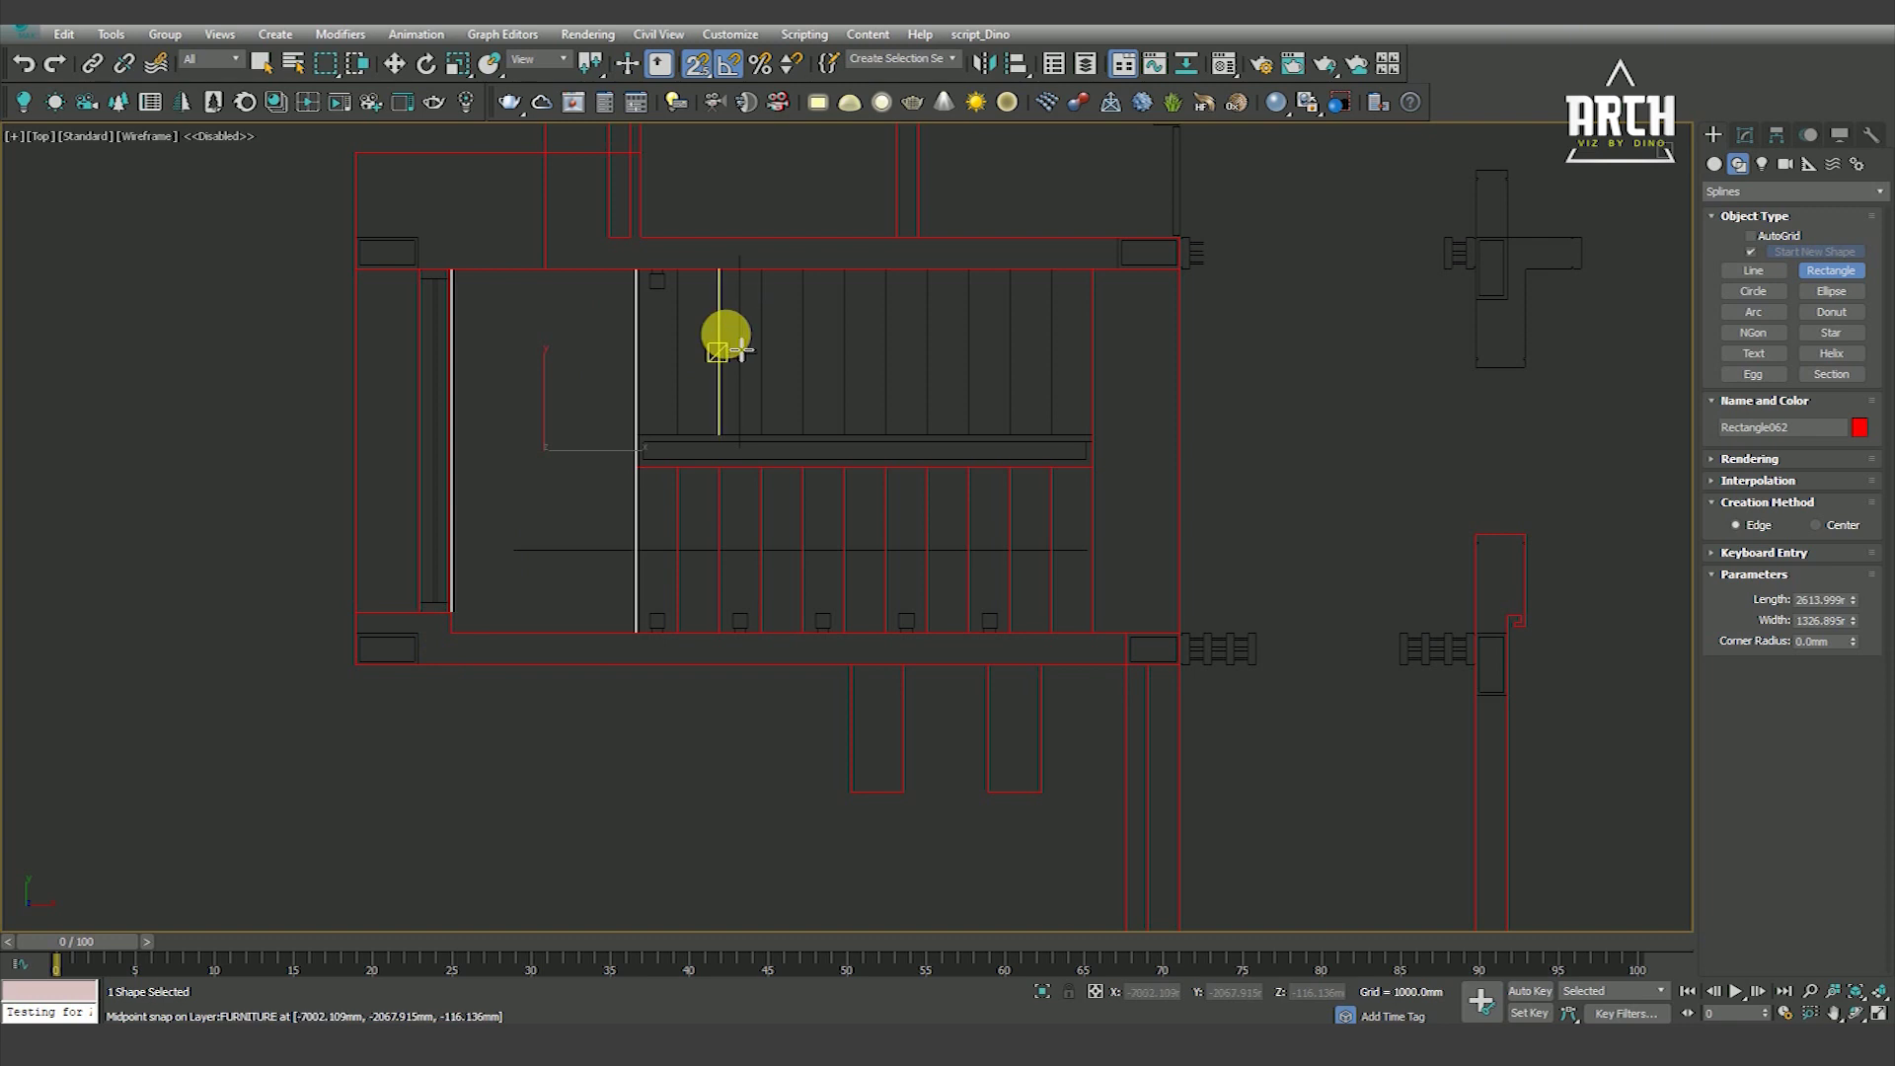
# Isolate the twelve stair outlines with Alt+Q and apply an Extrude modifier to them
pyautogui.press('s')
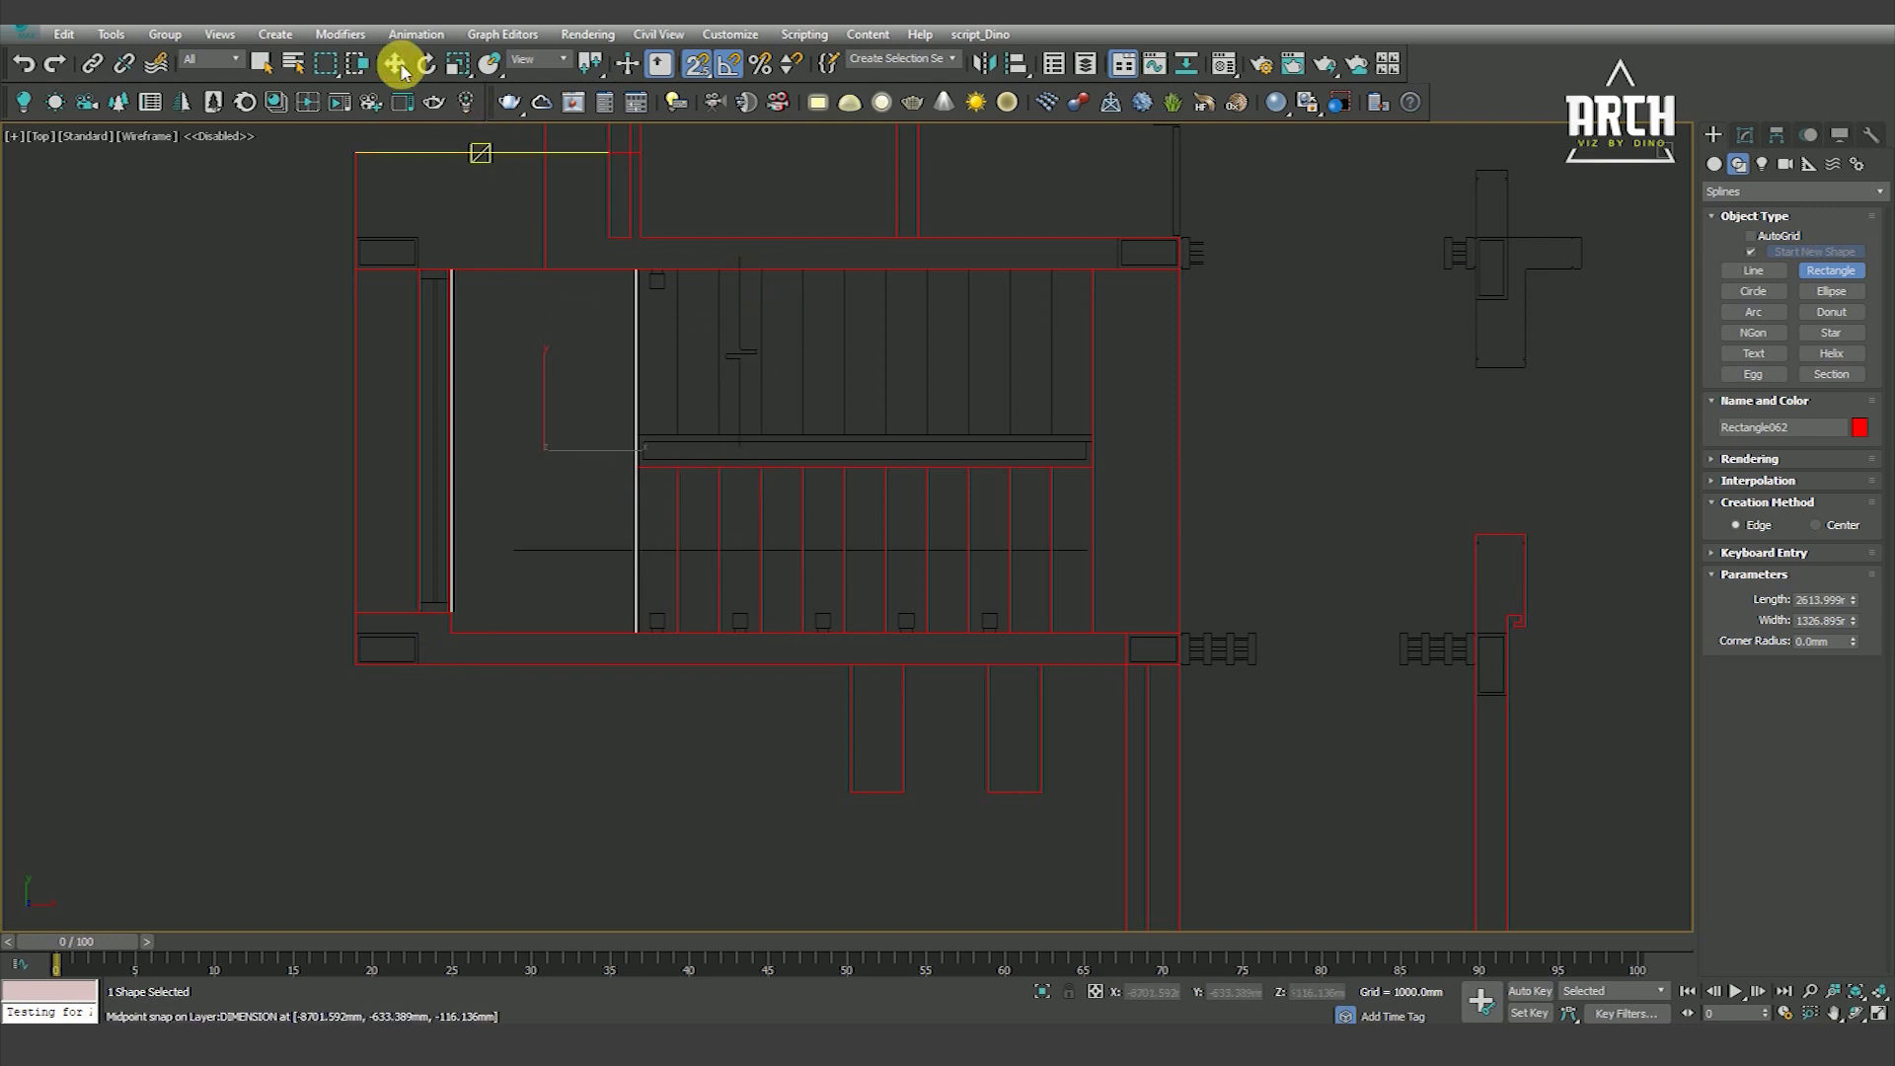
pyautogui.click(394, 64)
pyautogui.moveTo(950, 572); pyautogui.dragTo(1107, 566)
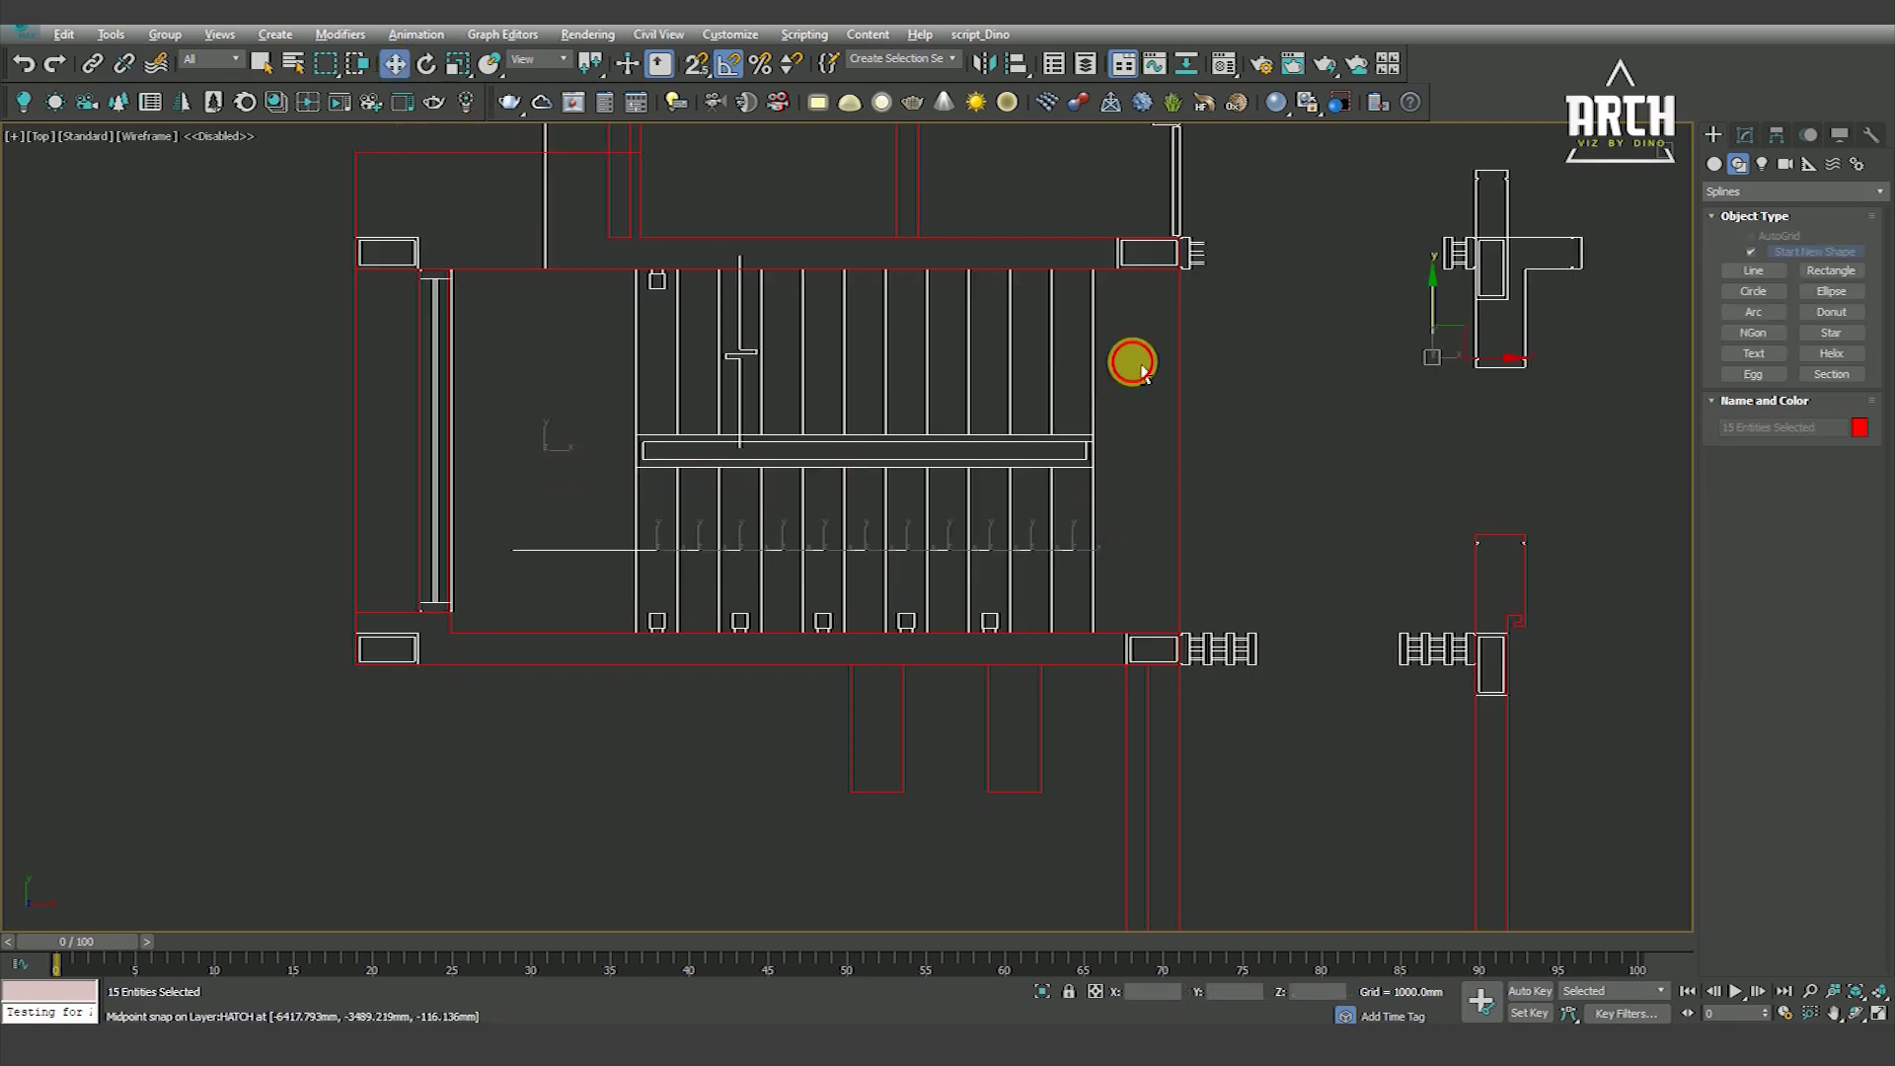
pyautogui.hotkey('alt', 'q')
pyautogui.click(1013, 382)
pyautogui.moveTo(1253, 286); pyautogui.dragTo(654, 651)
pyautogui.click(1744, 135)
pyautogui.click(1762, 253)
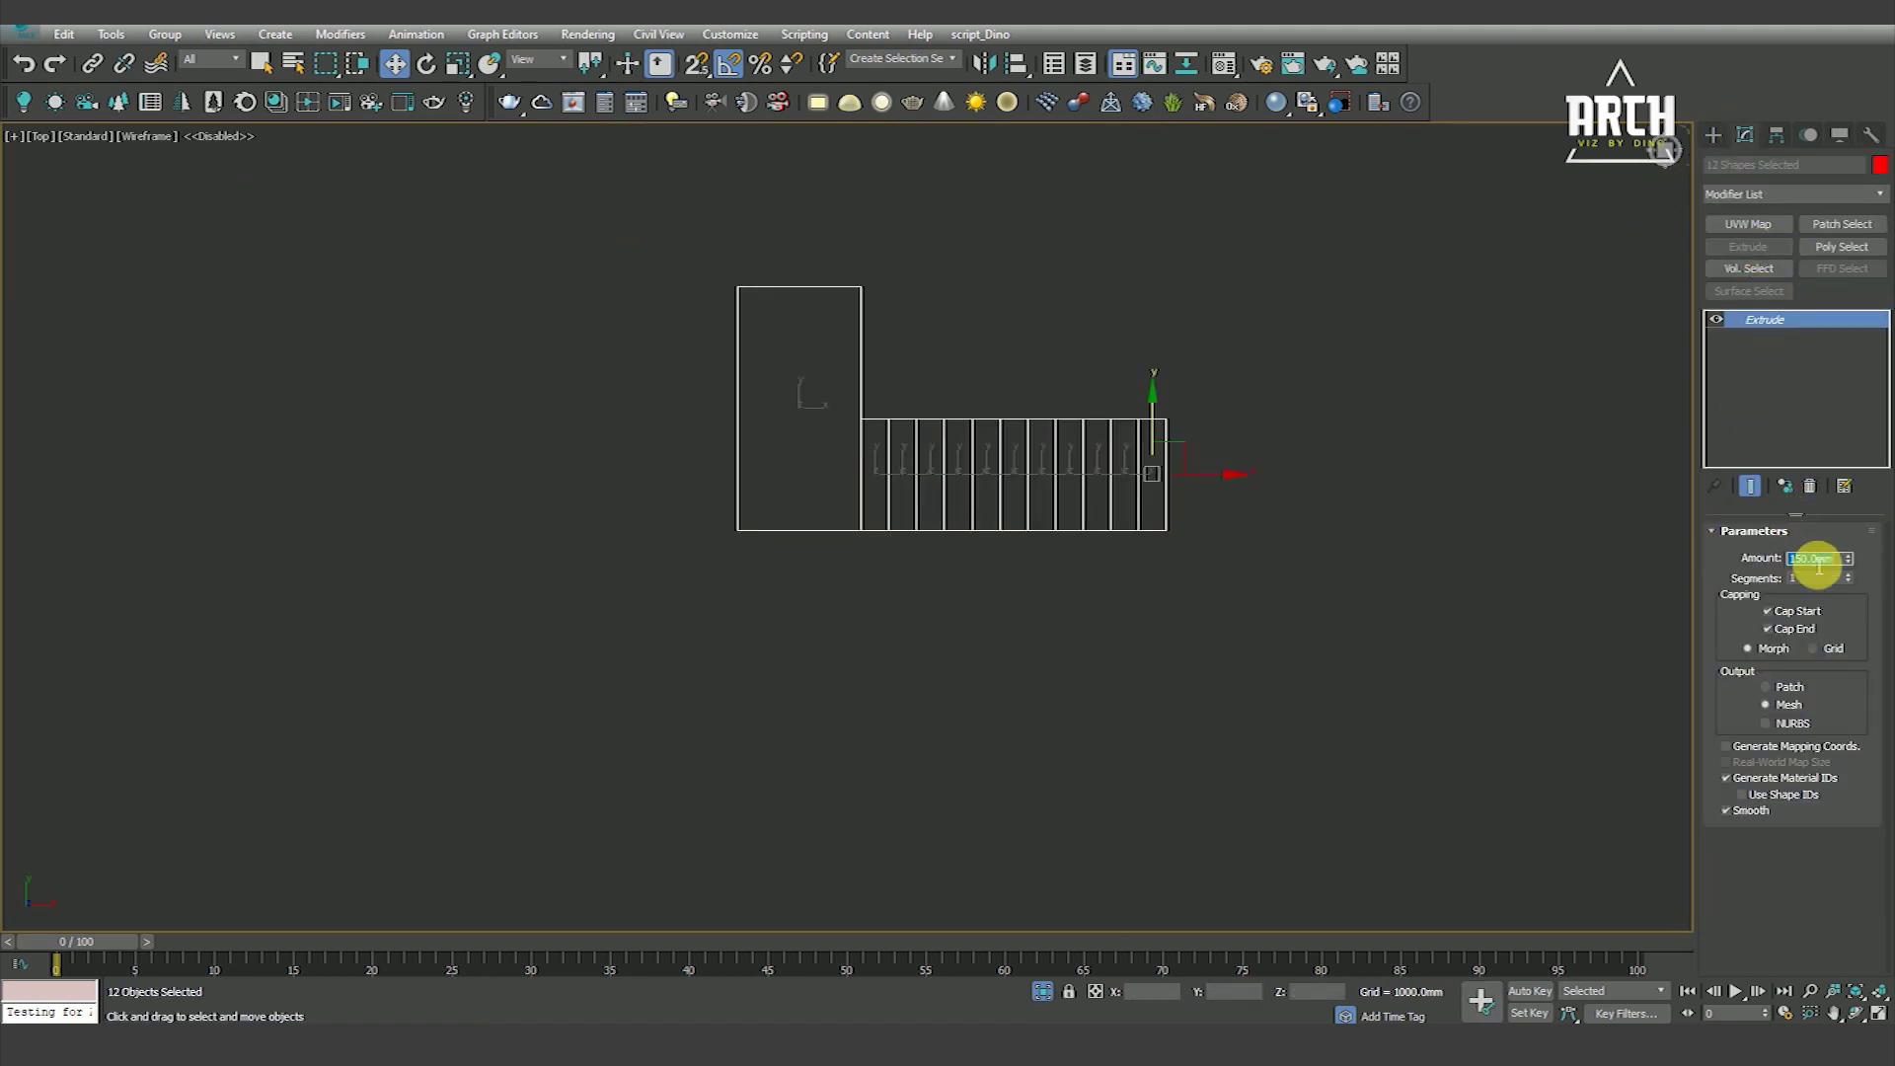
# In Front view, select every tread except the rightmost one and turn on snapping
pyautogui.press('f')
pyautogui.scroll(-4, 1095, 612)
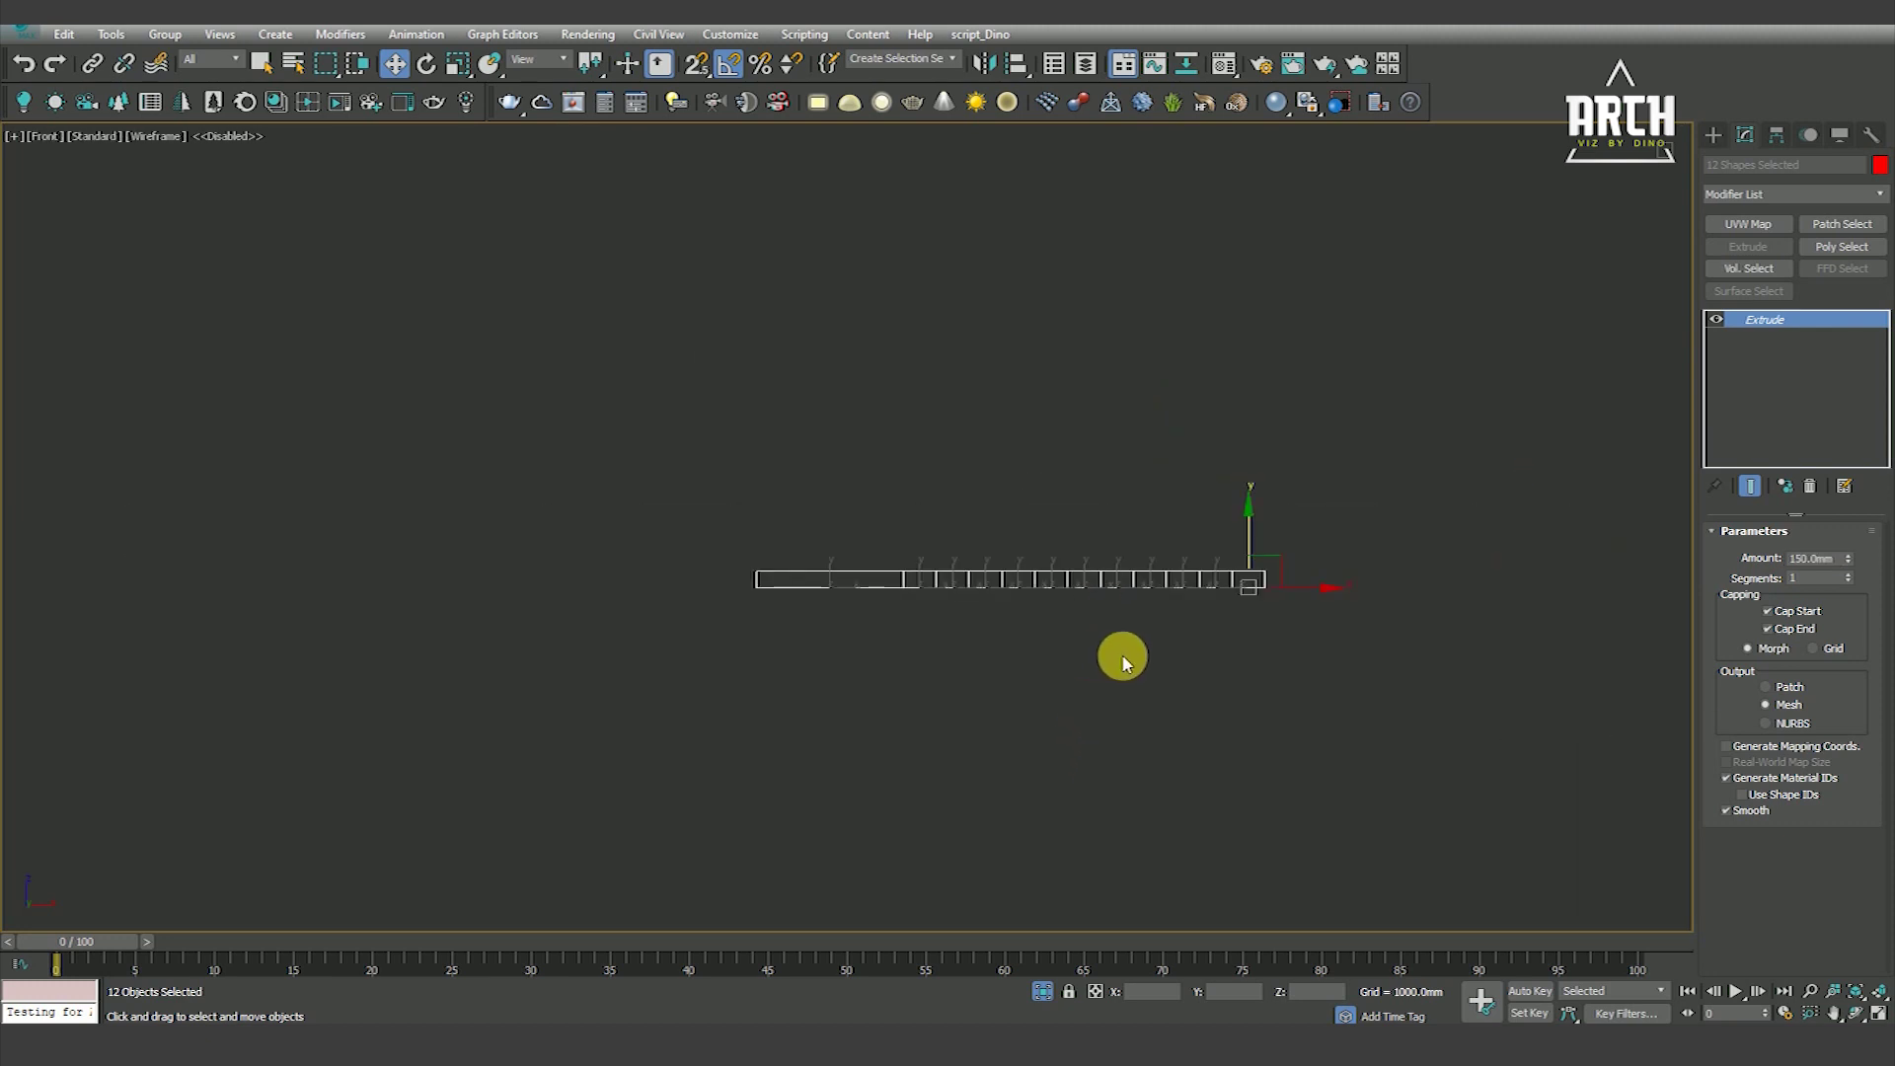
pyautogui.keyDown('alt'); pyautogui.moveTo(1205, 719); pyautogui.dragTo(1204, 719); pyautogui.keyUp('alt')
pyautogui.scroll(3, 1260, 533)
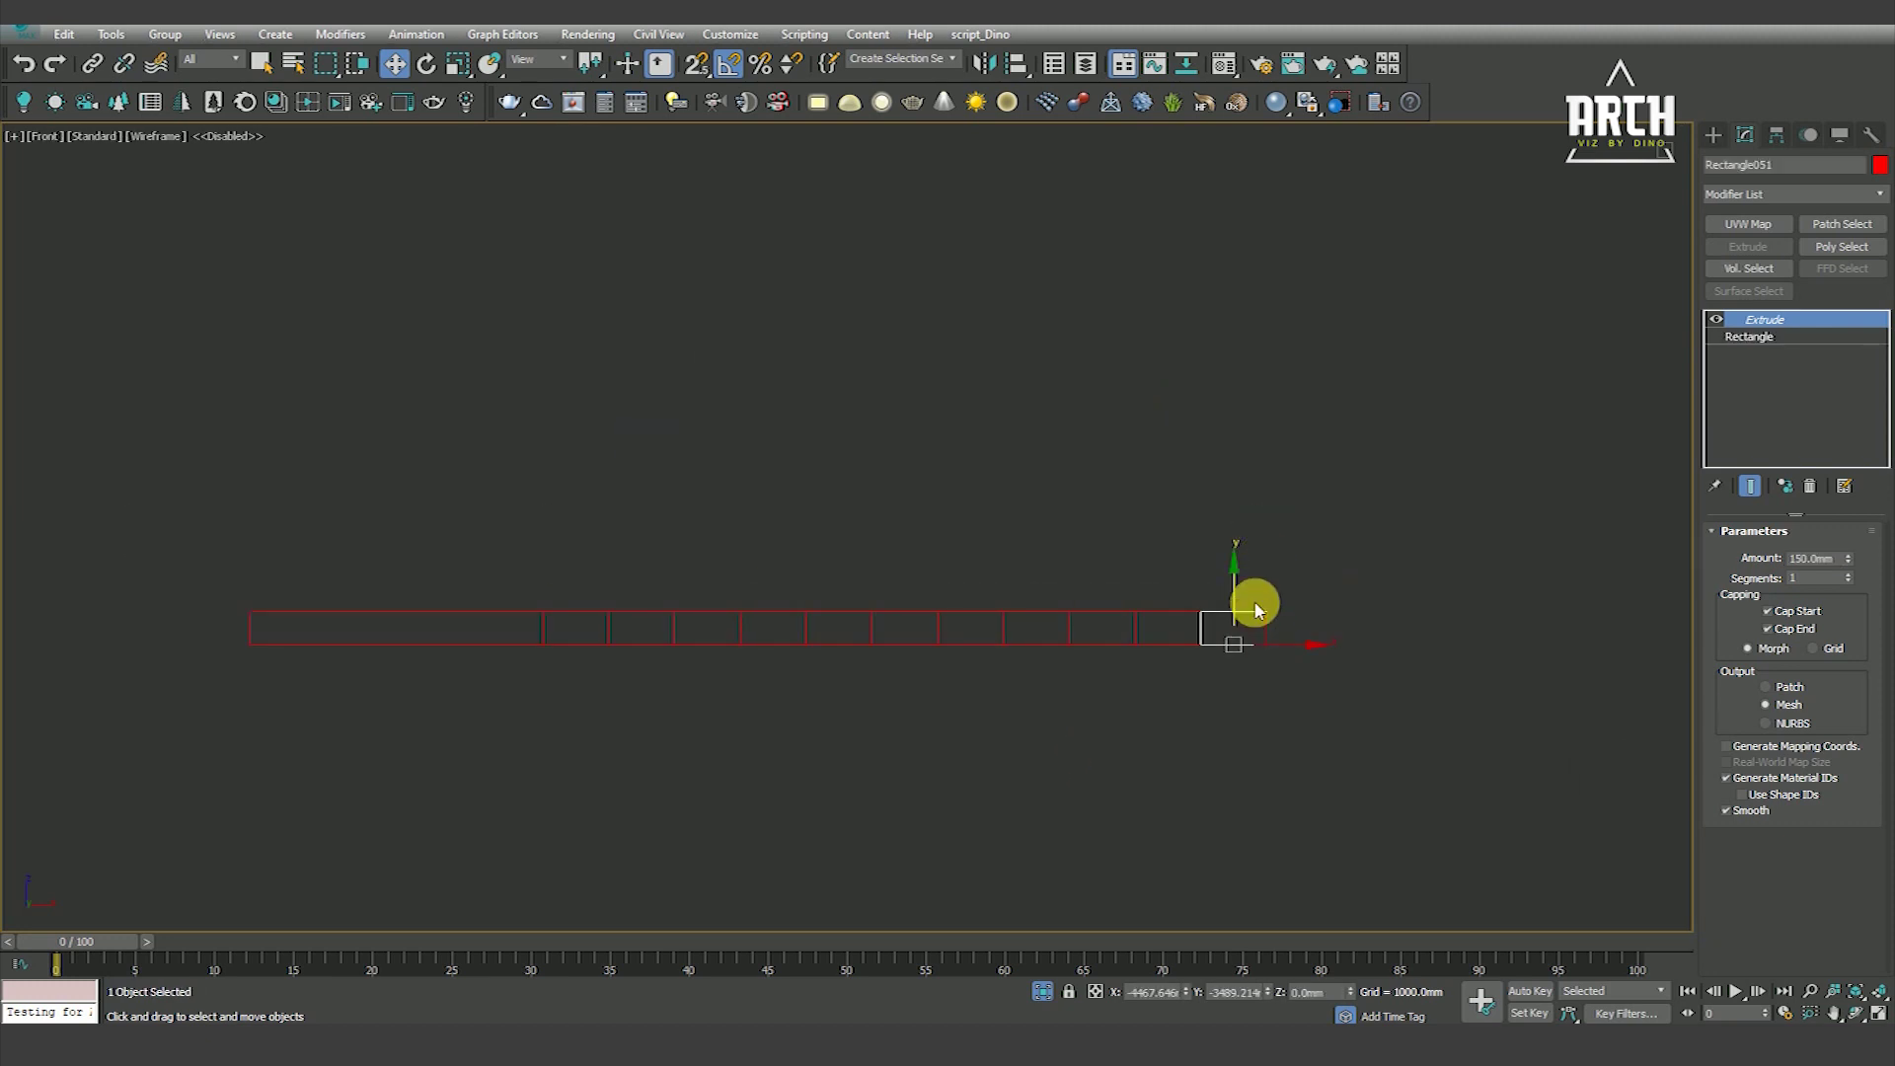
pyautogui.hotkey('ctrl', 'i')
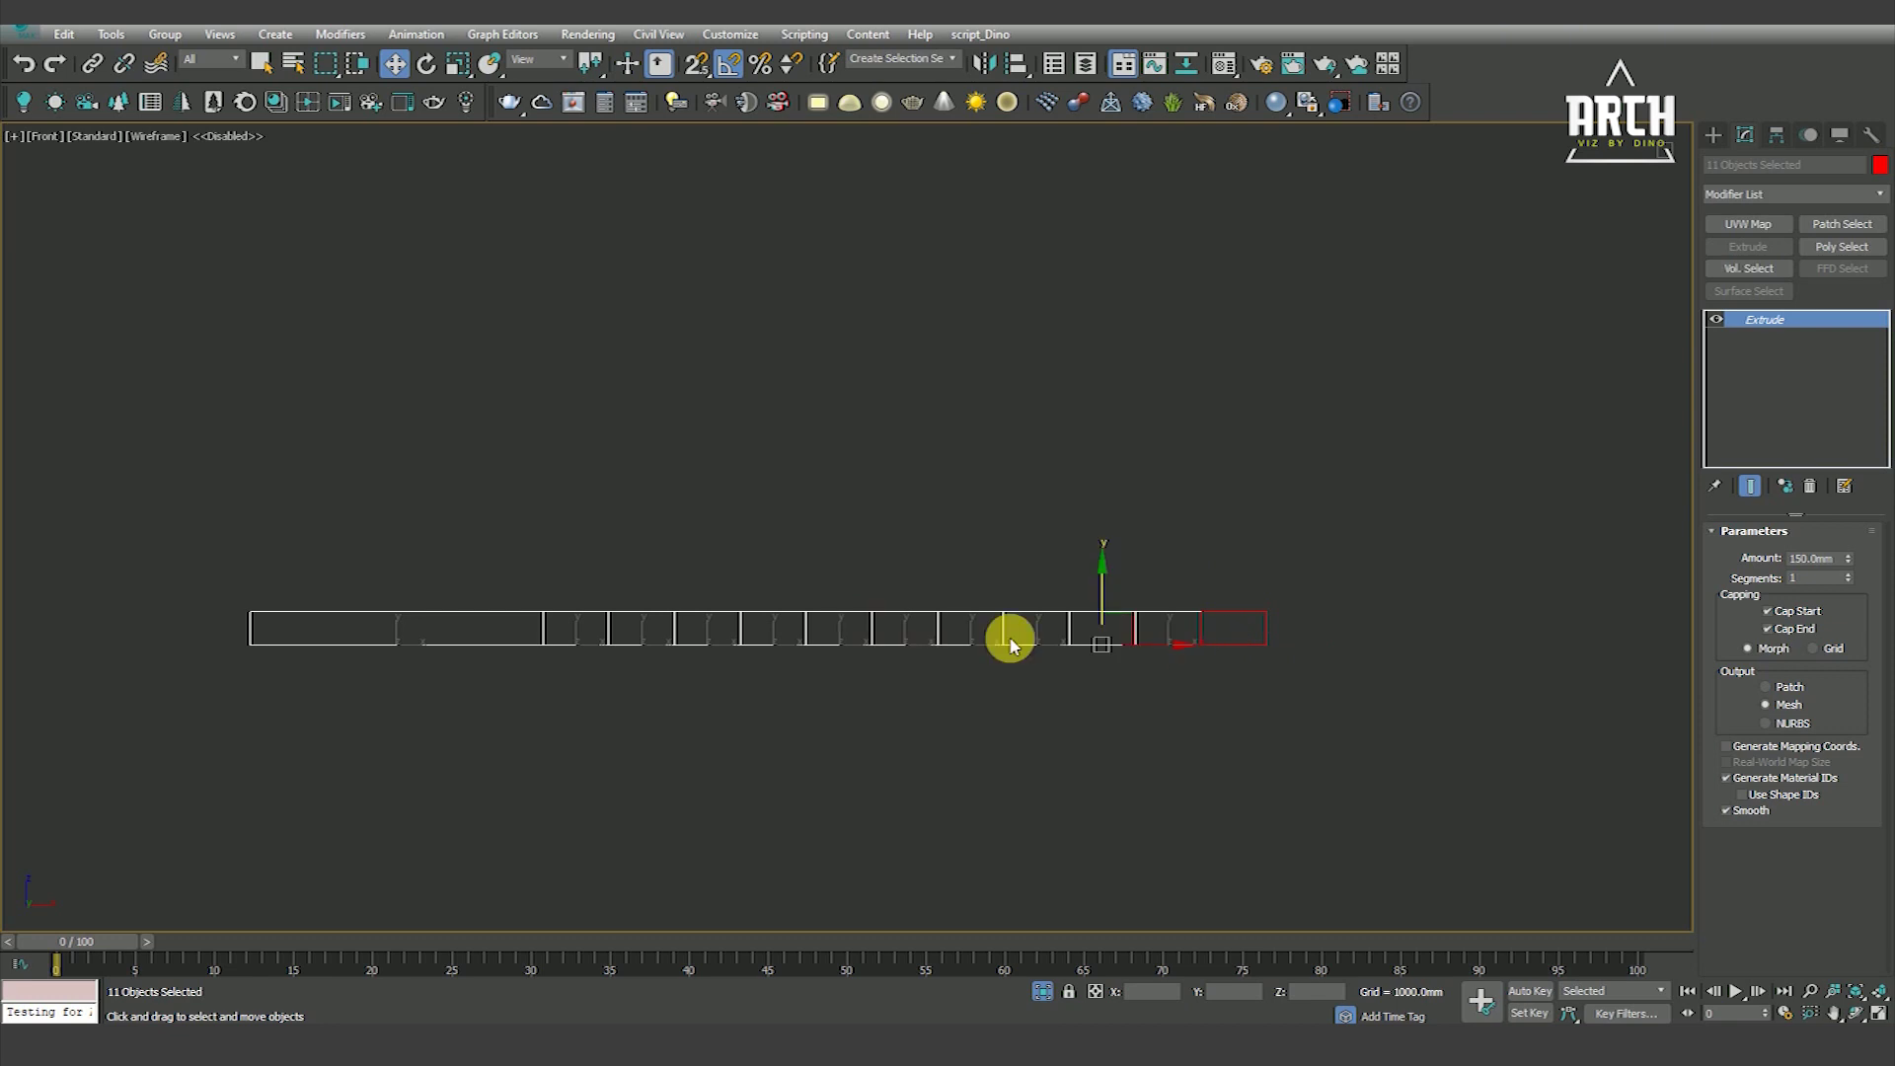
pyautogui.scroll(3, 1244, 630)
pyautogui.press('s')
# Snap-raise the selected treads one step at a time, leaving one tread behind after each rise
pyautogui.moveTo(1156, 660)
pyautogui.mouseDown()
pyautogui.moveTo(1155, 580)
pyautogui.moveTo(1172, 607)
pyautogui.mouseUp()
pyautogui.keyDown('alt'); pyautogui.click(1099, 595); pyautogui.keyUp('alt')
pyautogui.scroll(2, 1096, 600)
pyautogui.scroll(2, 1019, 600)
pyautogui.moveTo(1017, 615); pyautogui.dragTo(1014, 500)
pyautogui.keyDown('alt'); pyautogui.click(1015, 454); pyautogui.keyUp('alt')
pyautogui.moveTo(941, 536); pyautogui.dragTo(988, 661, button='middle')
pyautogui.moveTo(804, 608); pyautogui.dragTo(804, 475)
pyautogui.keyDown('alt'); pyautogui.click(802, 463); pyautogui.keyUp('alt')
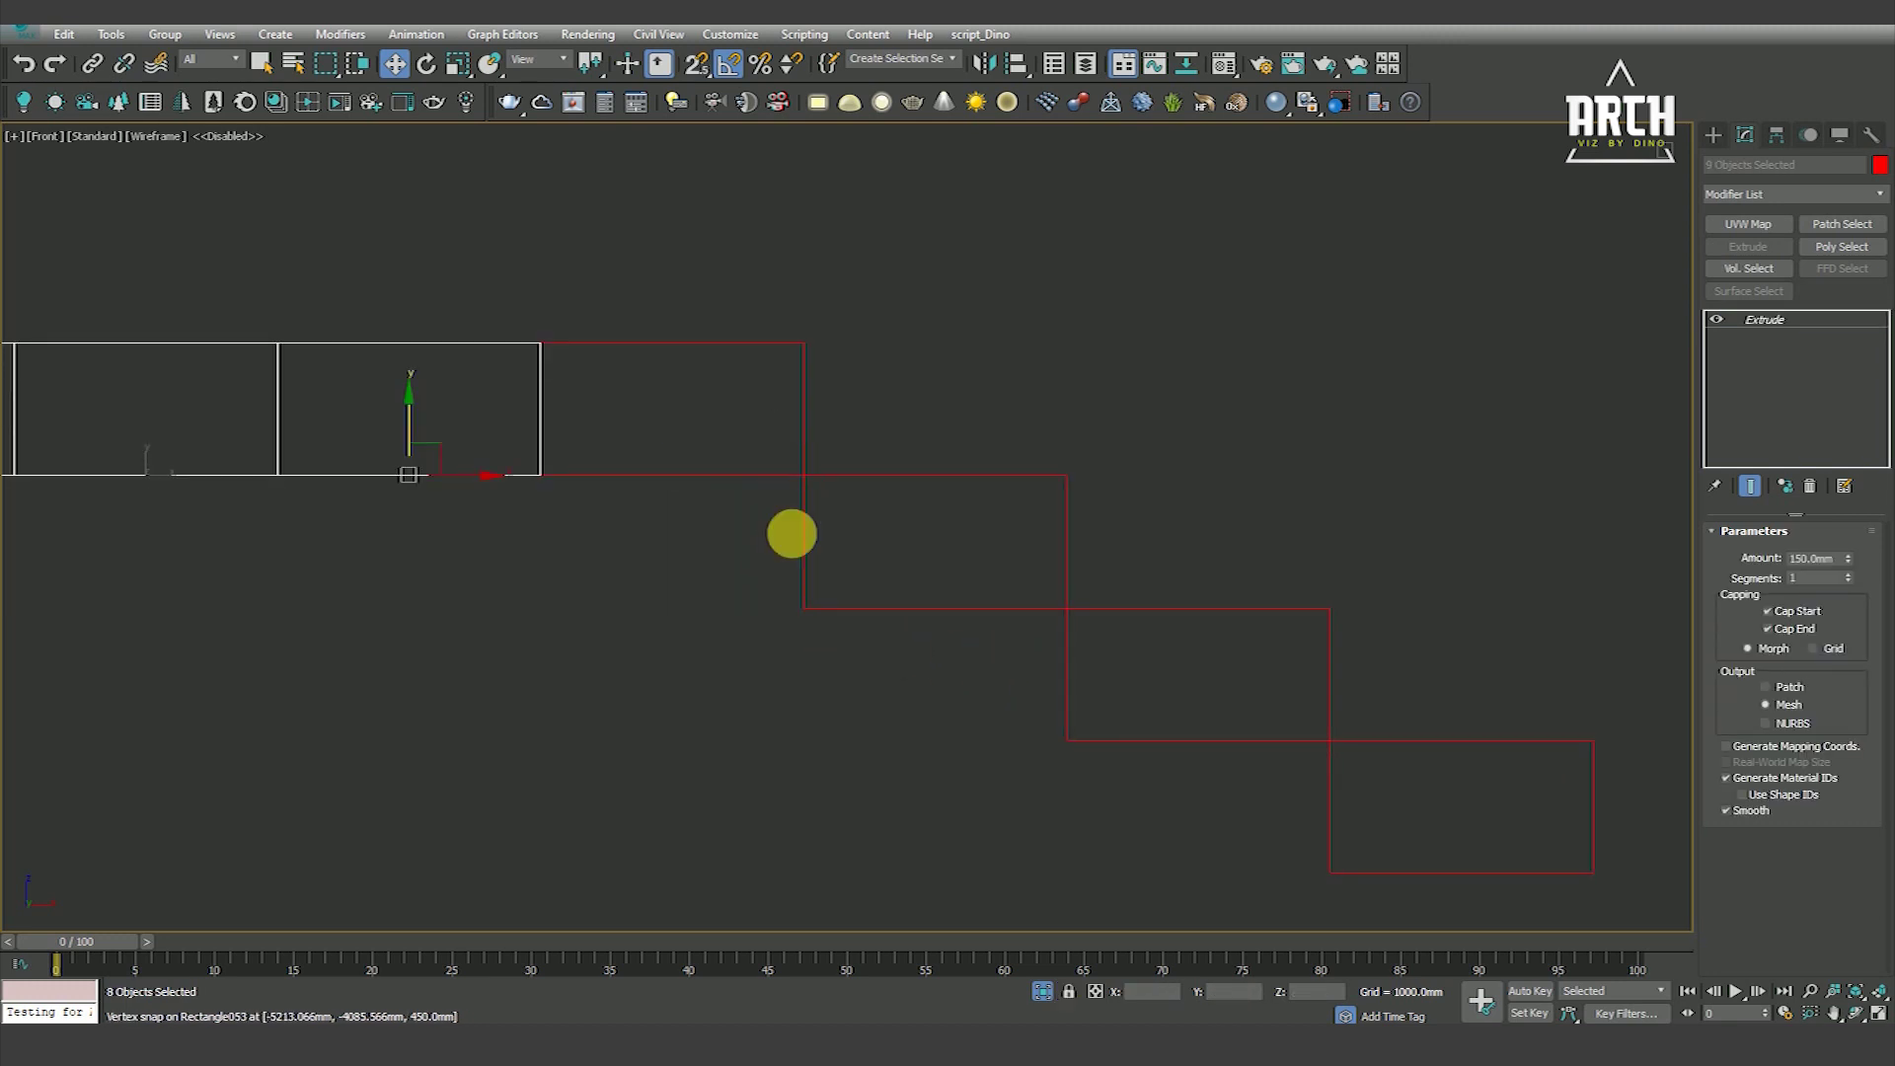
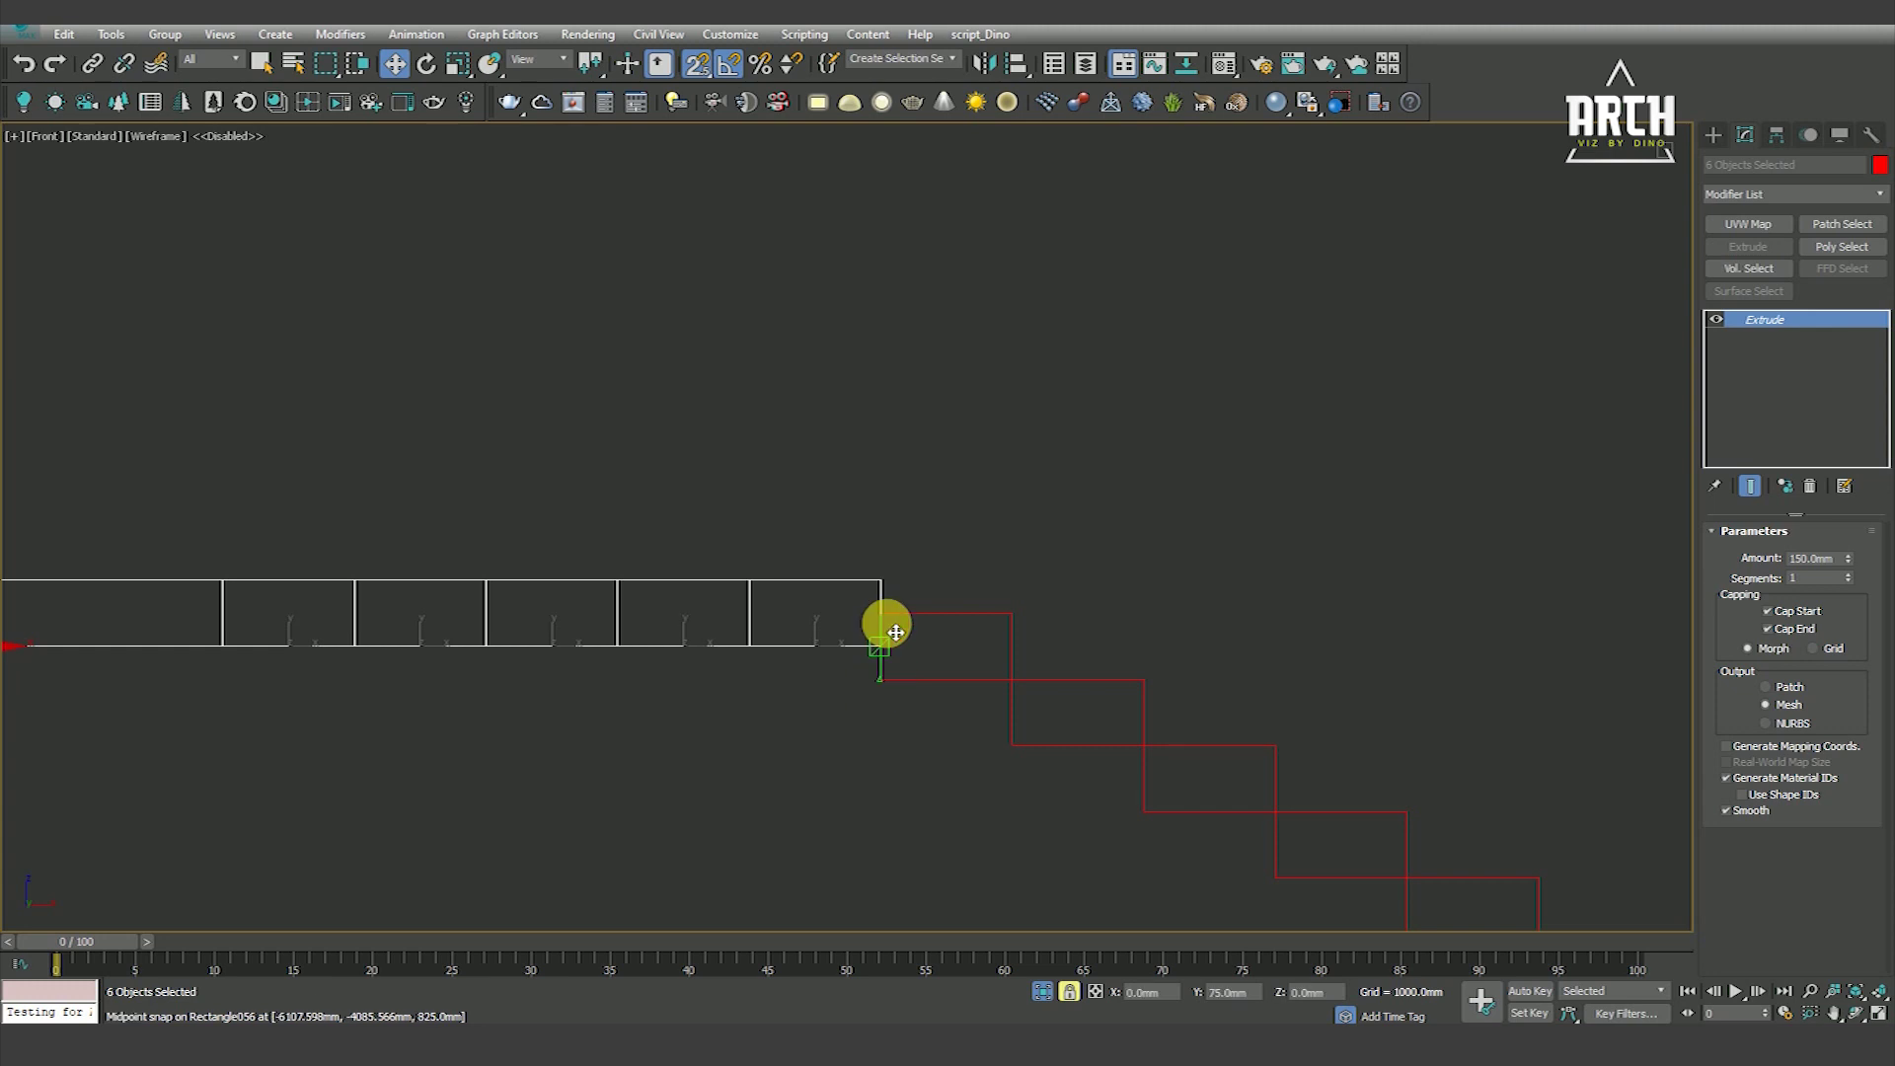
# Leave the placed tread out and vertex-snap the remaining treads up onto the next stair corner
pyautogui.scroll(-2, 881, 613)
pyautogui.scroll(2, 869, 697)
pyautogui.press('s')
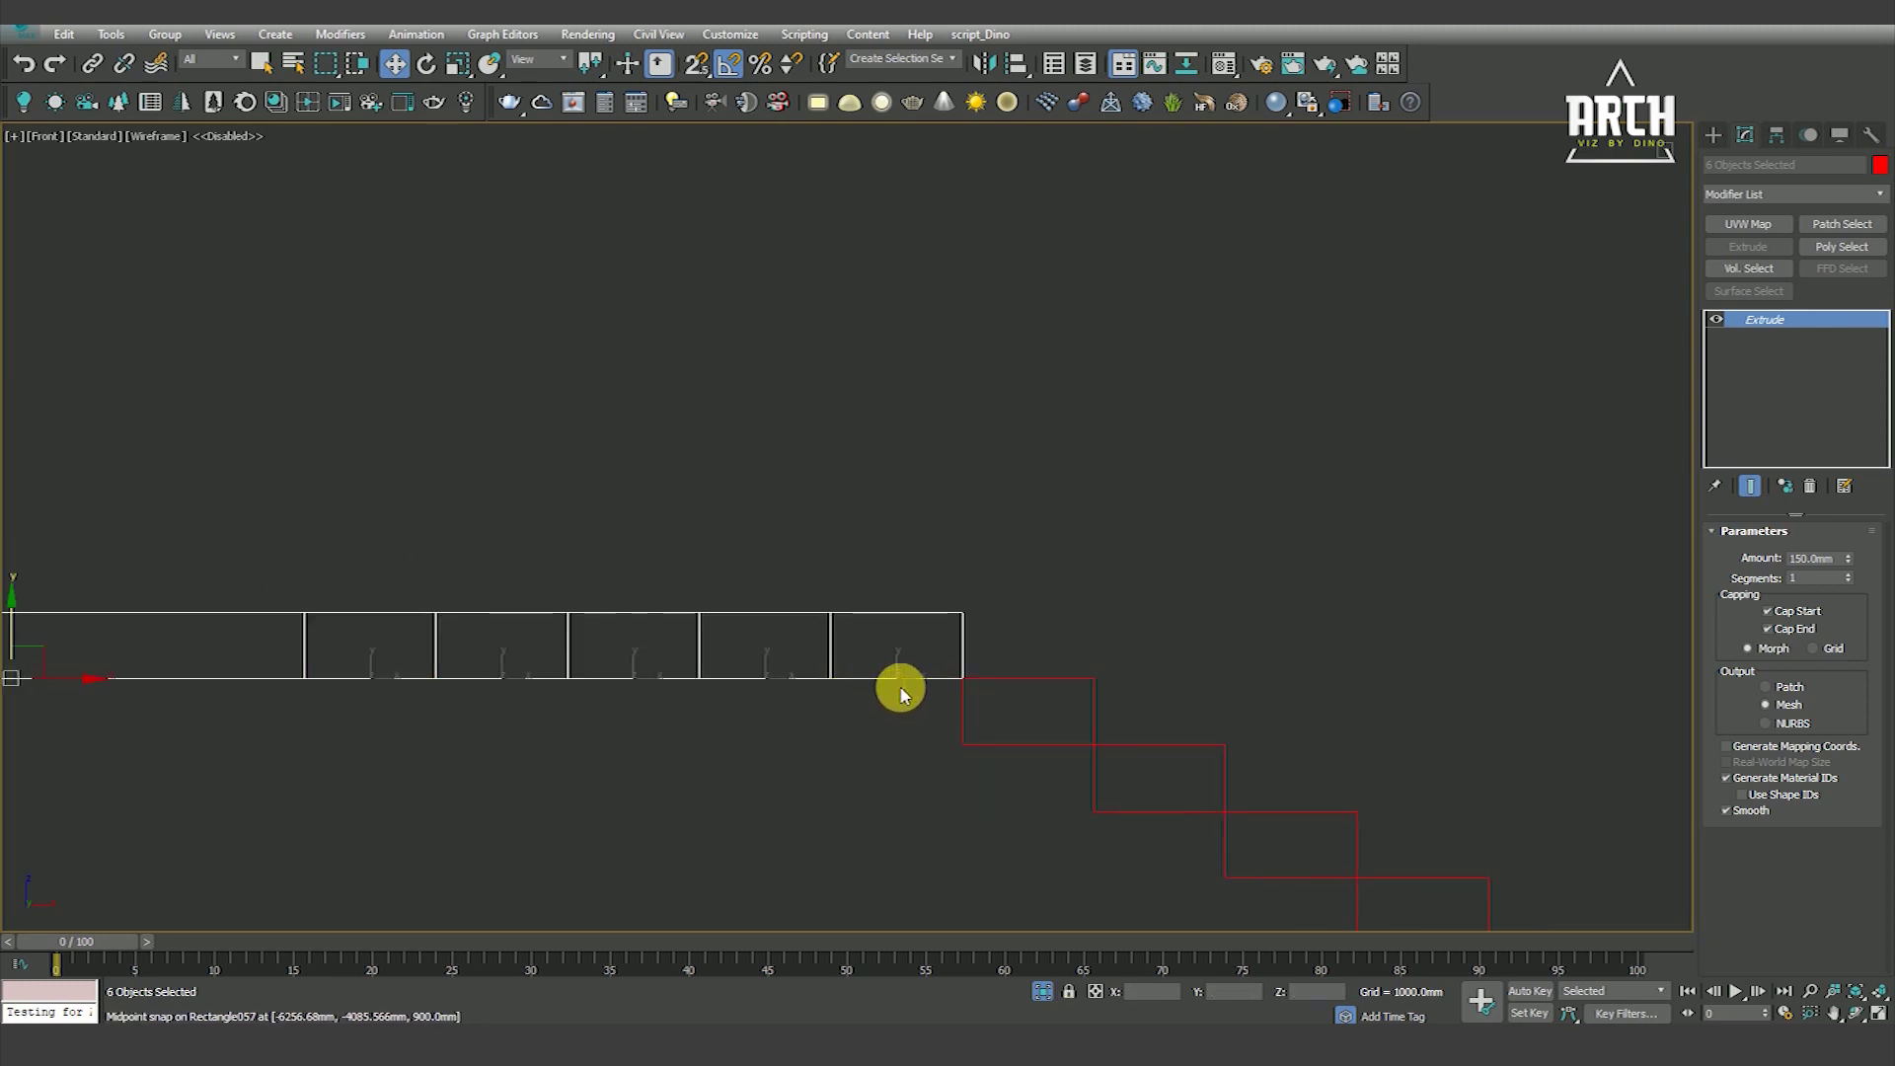
pyautogui.moveTo(1053, 628); pyautogui.dragTo(930, 586, button='middle')
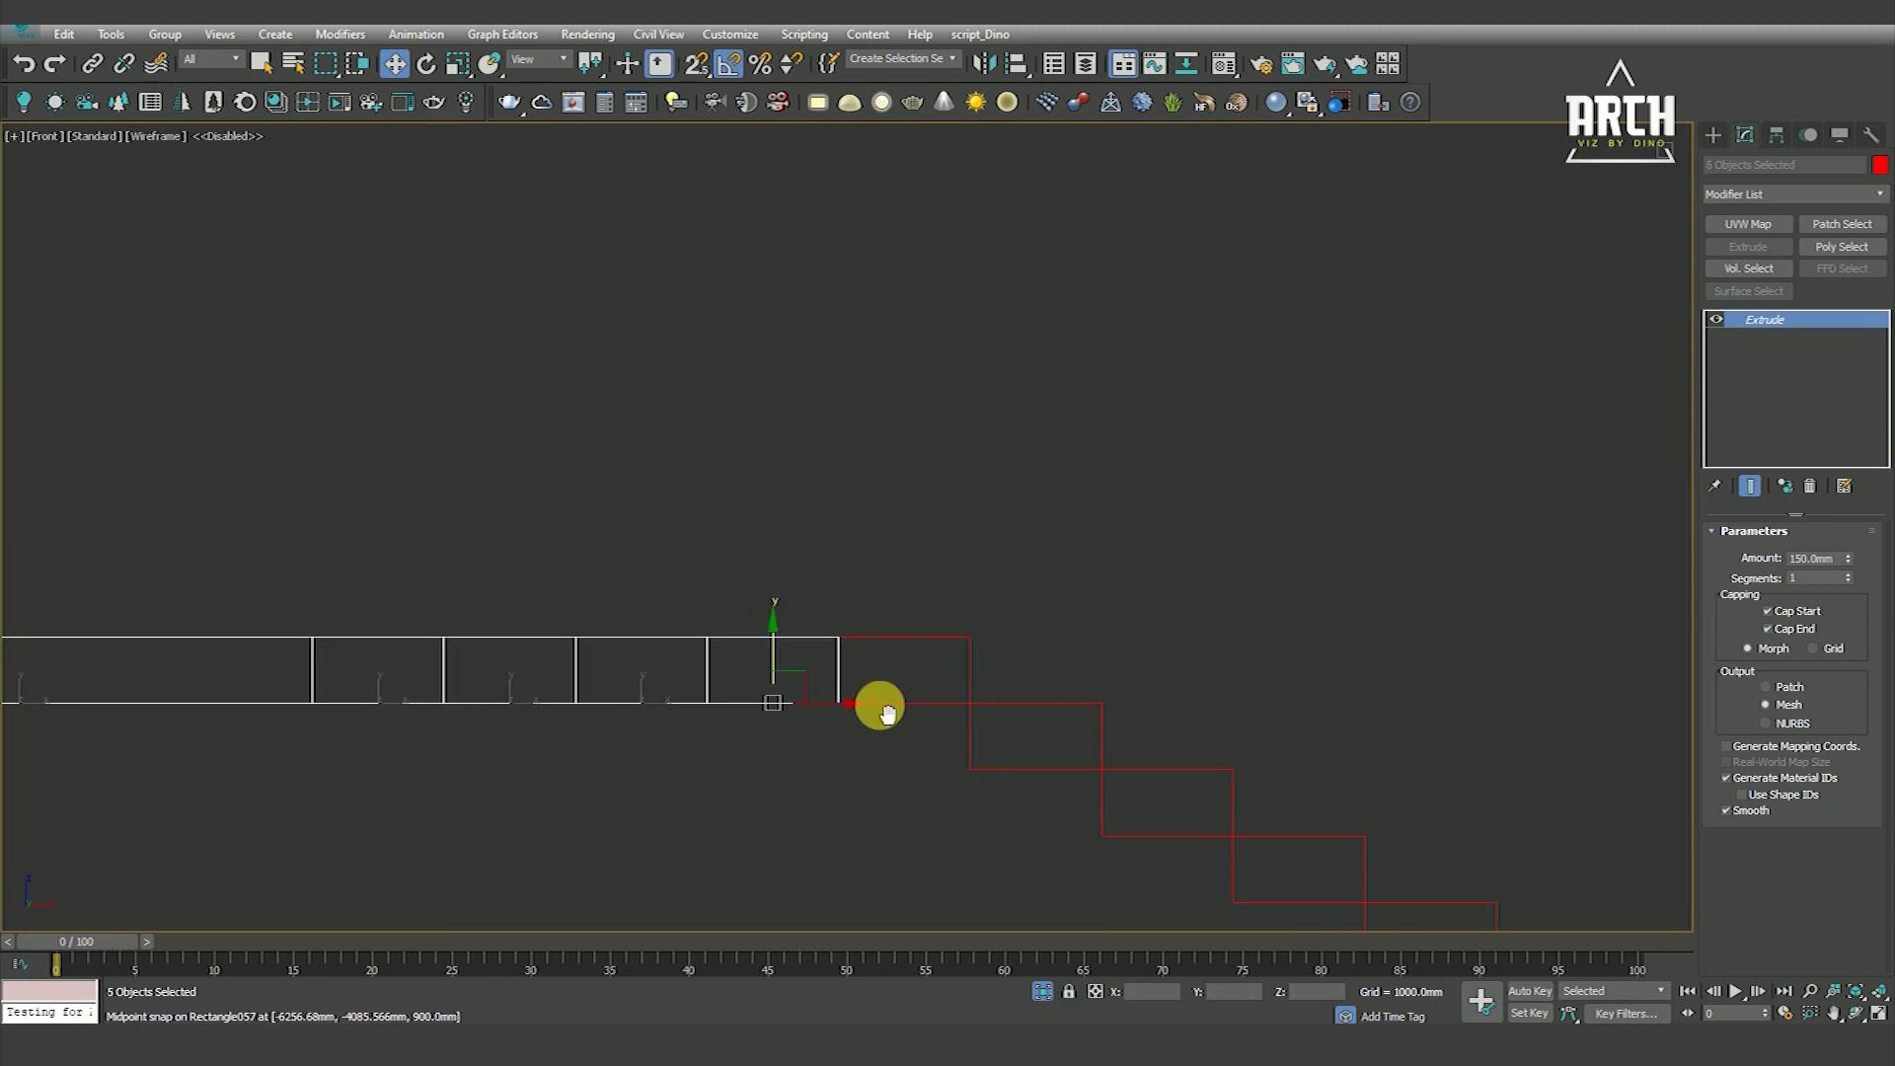
pyautogui.press('s')
pyautogui.keyDown('alt'); pyautogui.click(762, 655); pyautogui.keyUp('alt')
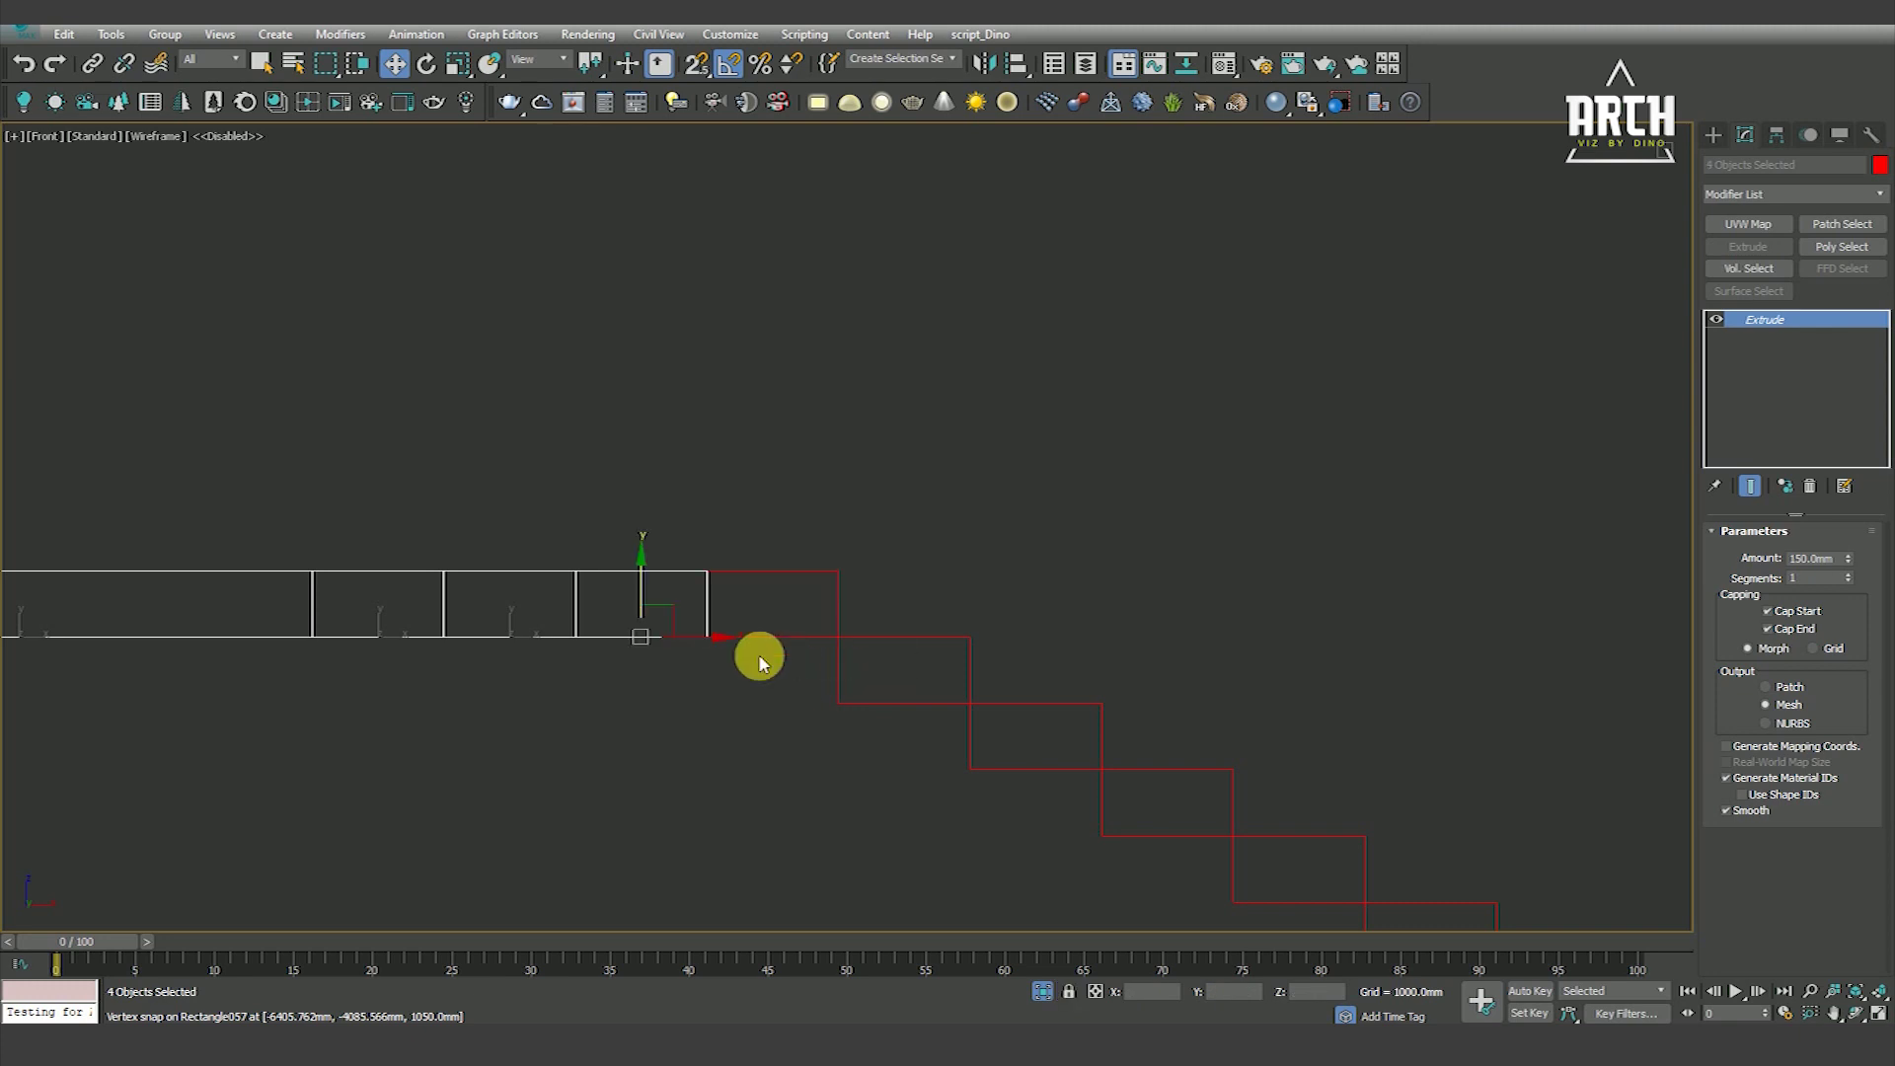
pyautogui.moveTo(717, 667); pyautogui.dragTo(718, 595)
pyautogui.moveTo(666, 619)
pyautogui.mouseDown(button='middle')
pyautogui.moveTo(626, 668)
pyautogui.moveTo(783, 664)
pyautogui.moveTo(677, 635)
pyautogui.mouseUp(button='middle')
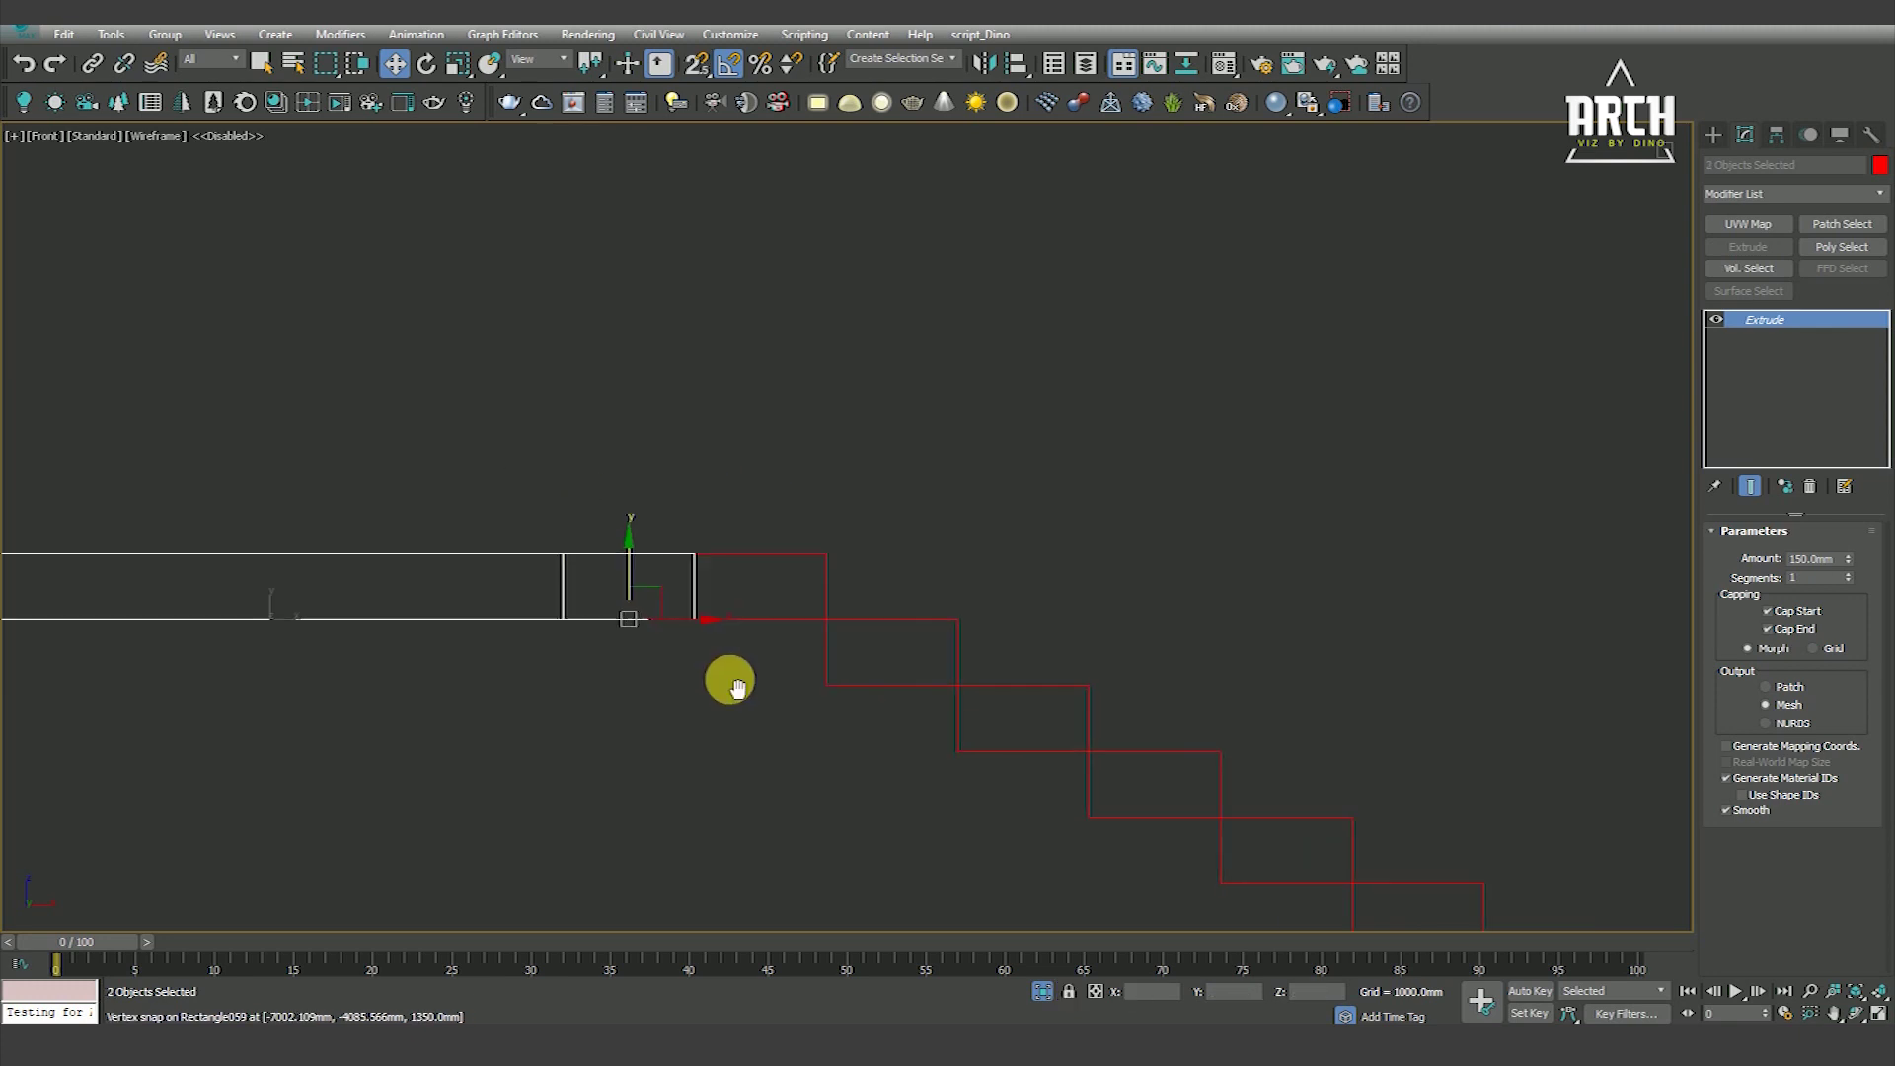
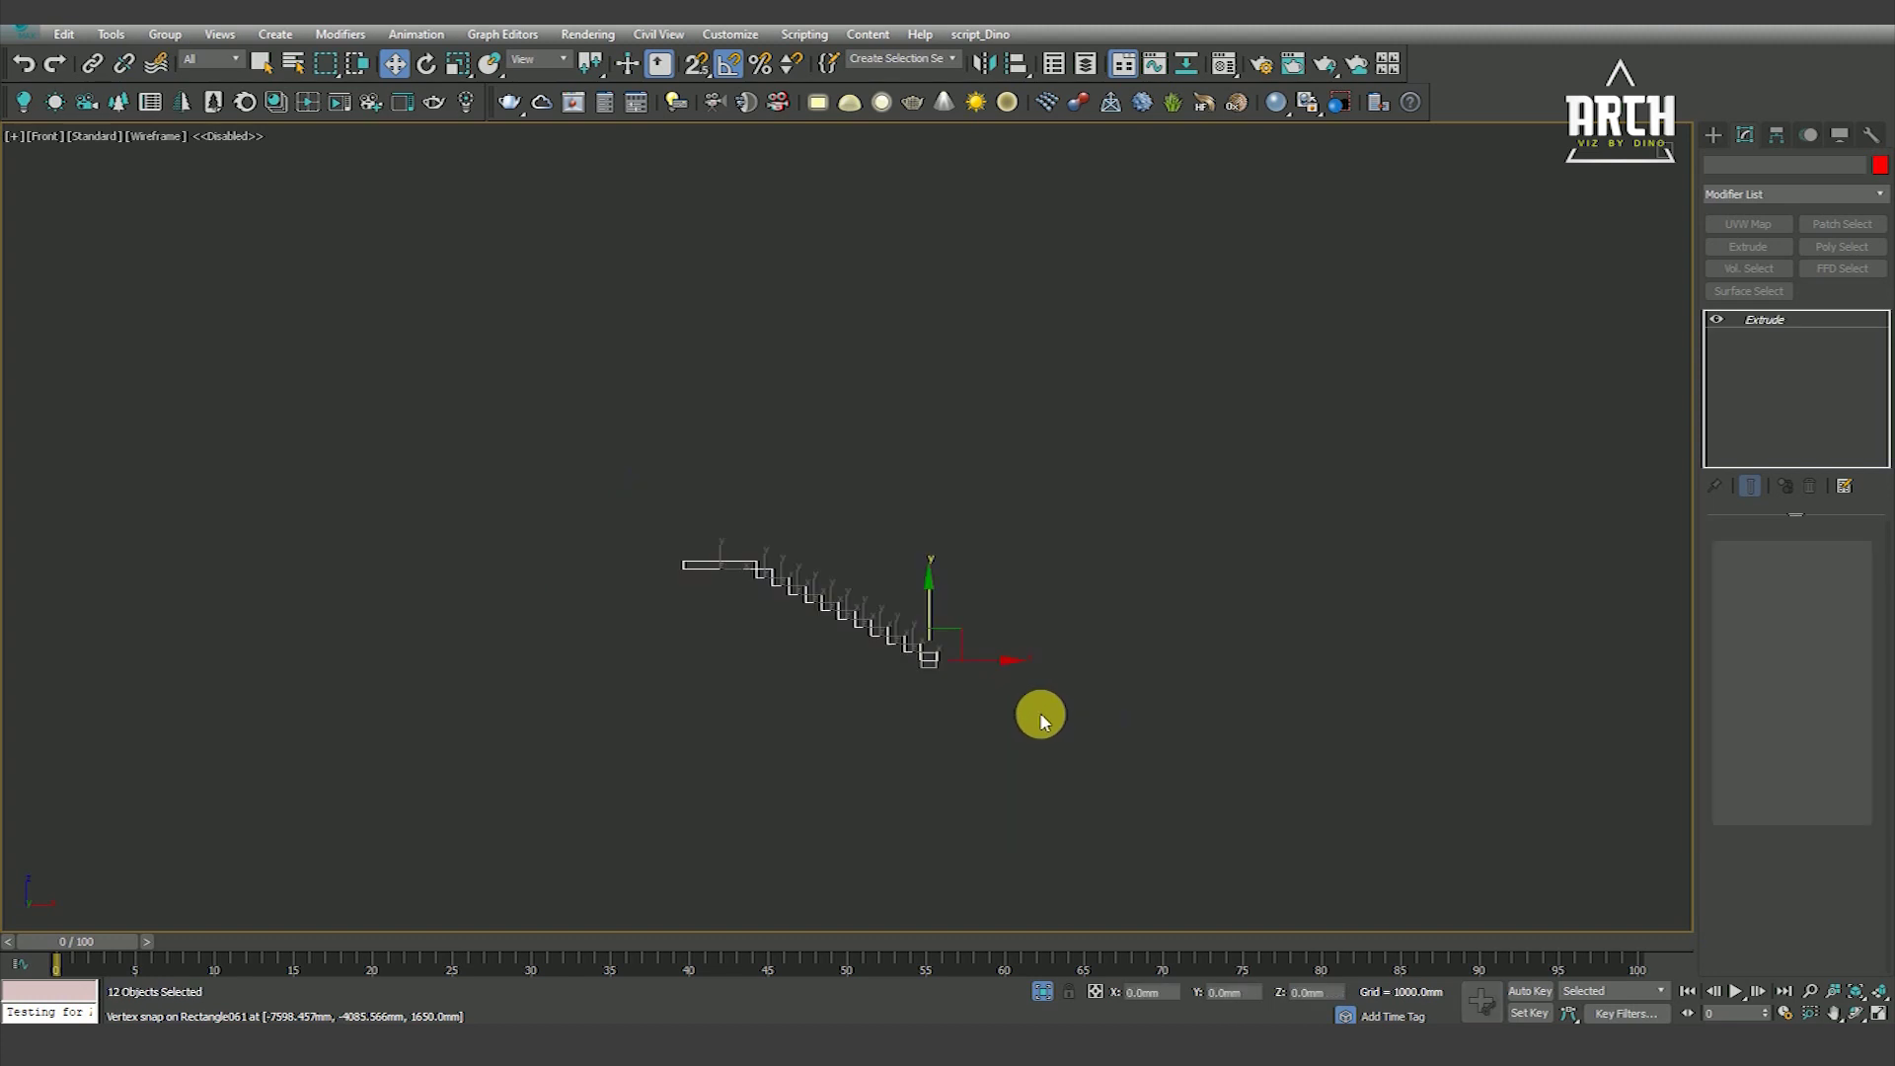
# Select all the stair step pieces, then return to the top wireframe view
pyautogui.press('t')
pyautogui.scroll(-3, 840, 630)
pyautogui.keyDown('alt'); pyautogui.moveTo(841, 629); pyautogui.dragTo(791, 517, button='middle'); pyautogui.keyUp('alt')
pyautogui.press('F3')
pyautogui.scroll(-2, 770, 612)
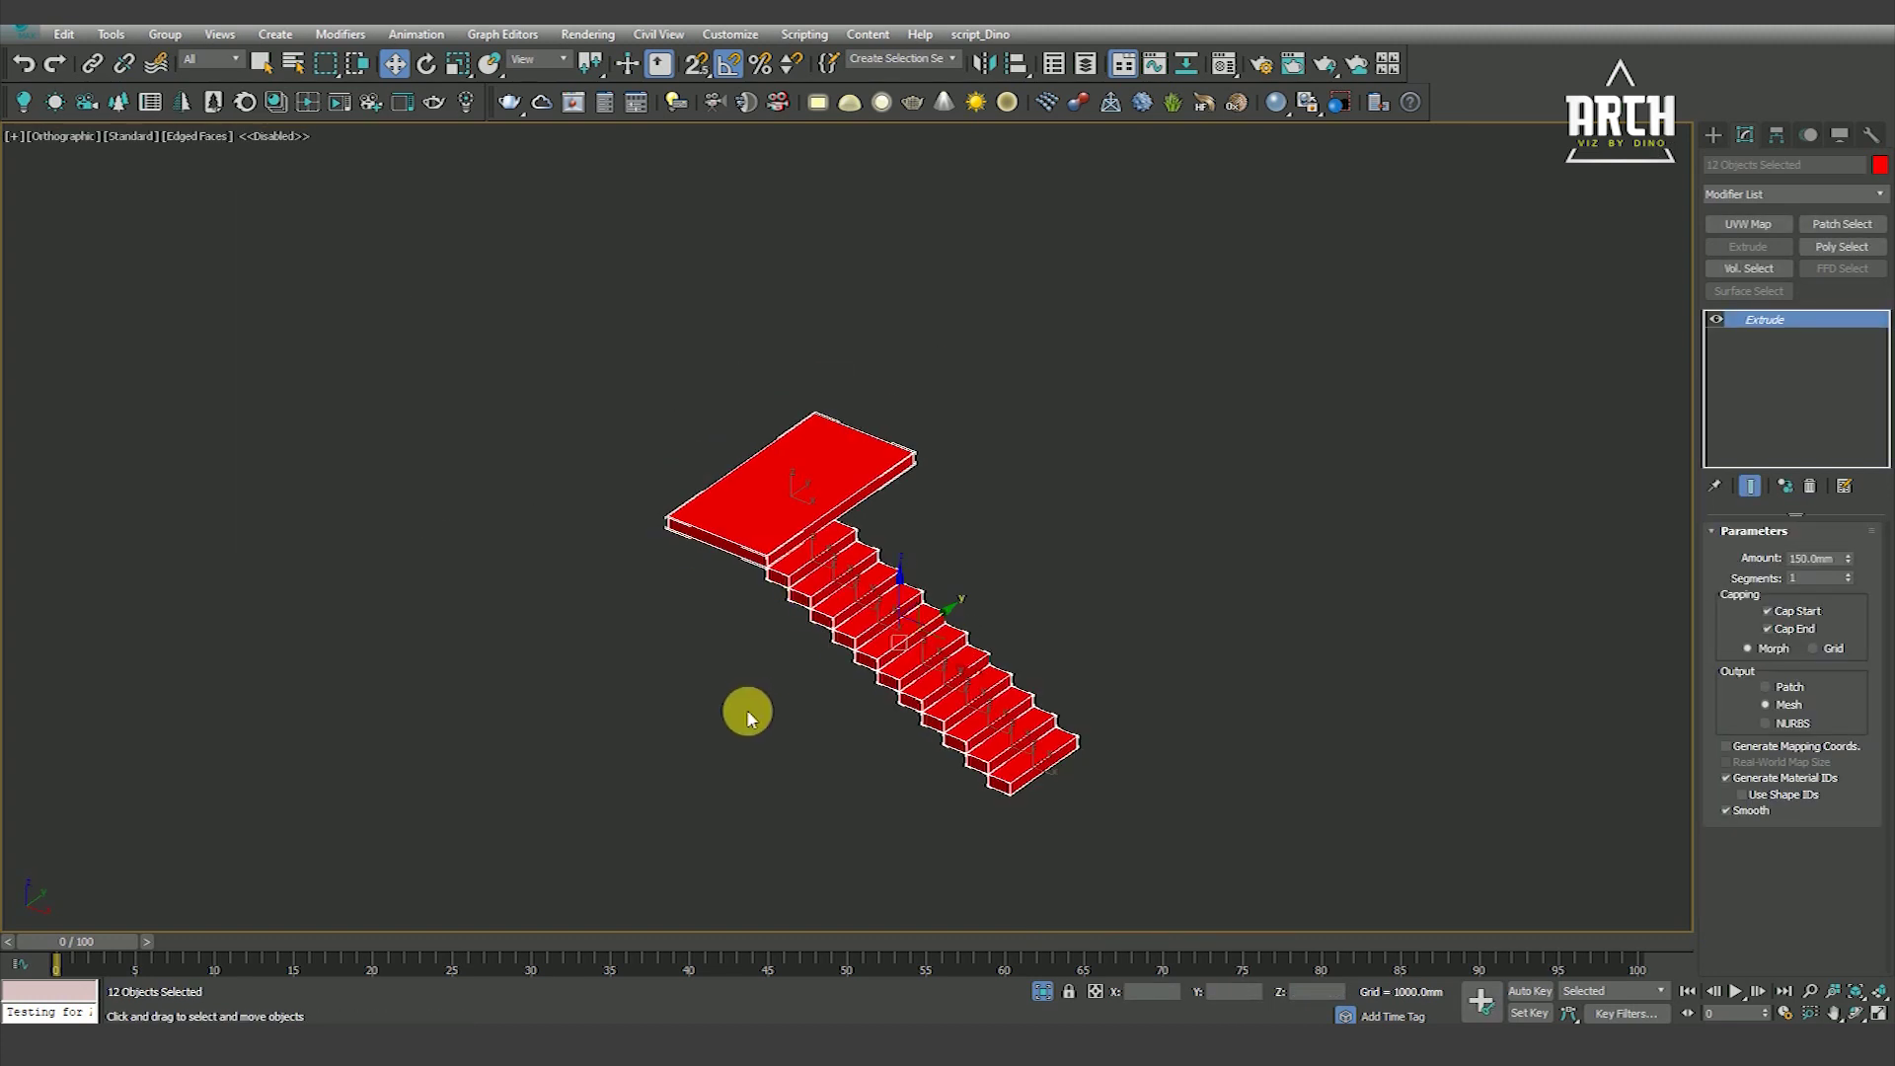
pyautogui.click(897, 765)
pyautogui.scroll(5, 750, 602)
pyautogui.moveTo(794, 679); pyautogui.dragTo(981, 631)
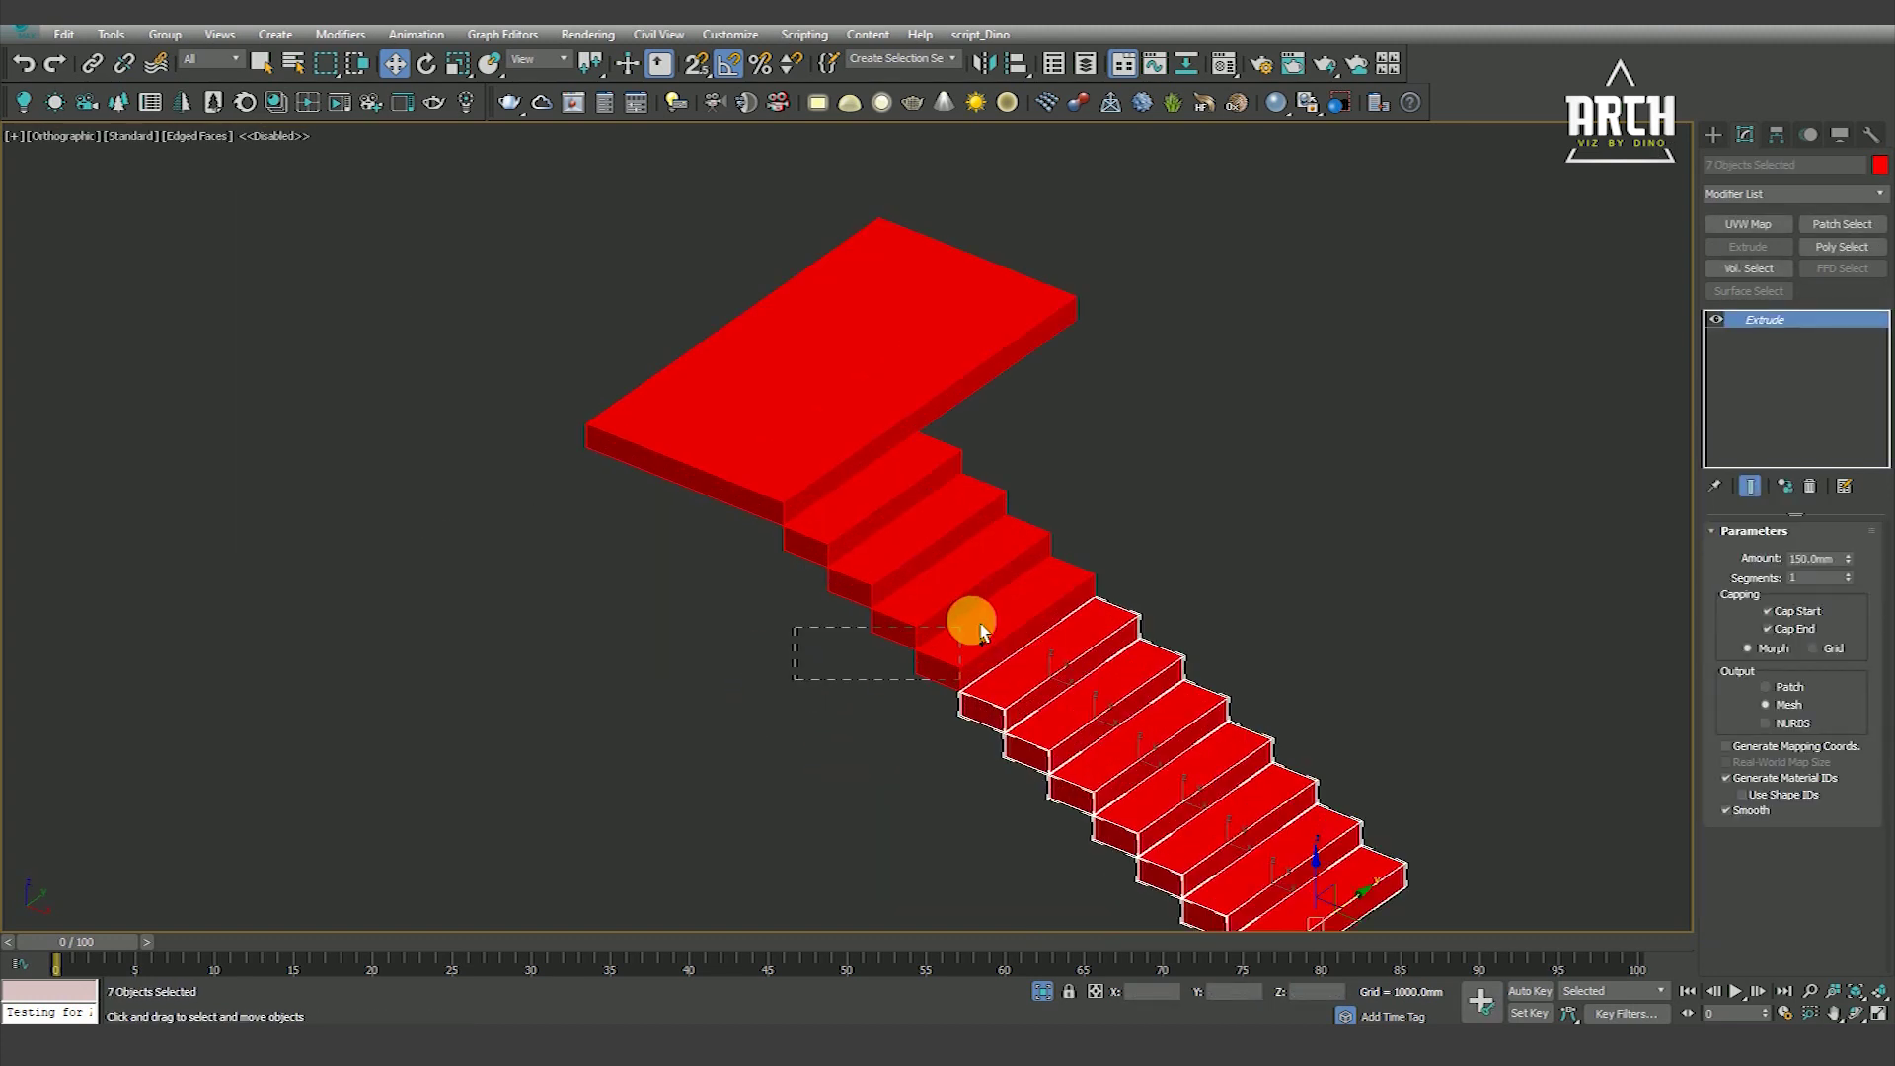
pyautogui.keyDown('ctrl'); pyautogui.moveTo(1011, 568); pyautogui.dragTo(1011, 568); pyautogui.keyUp('ctrl')
pyautogui.scroll(-3, 888, 641)
pyautogui.press('t')
pyautogui.press('F3')
pyautogui.scroll(-3, 750, 553)
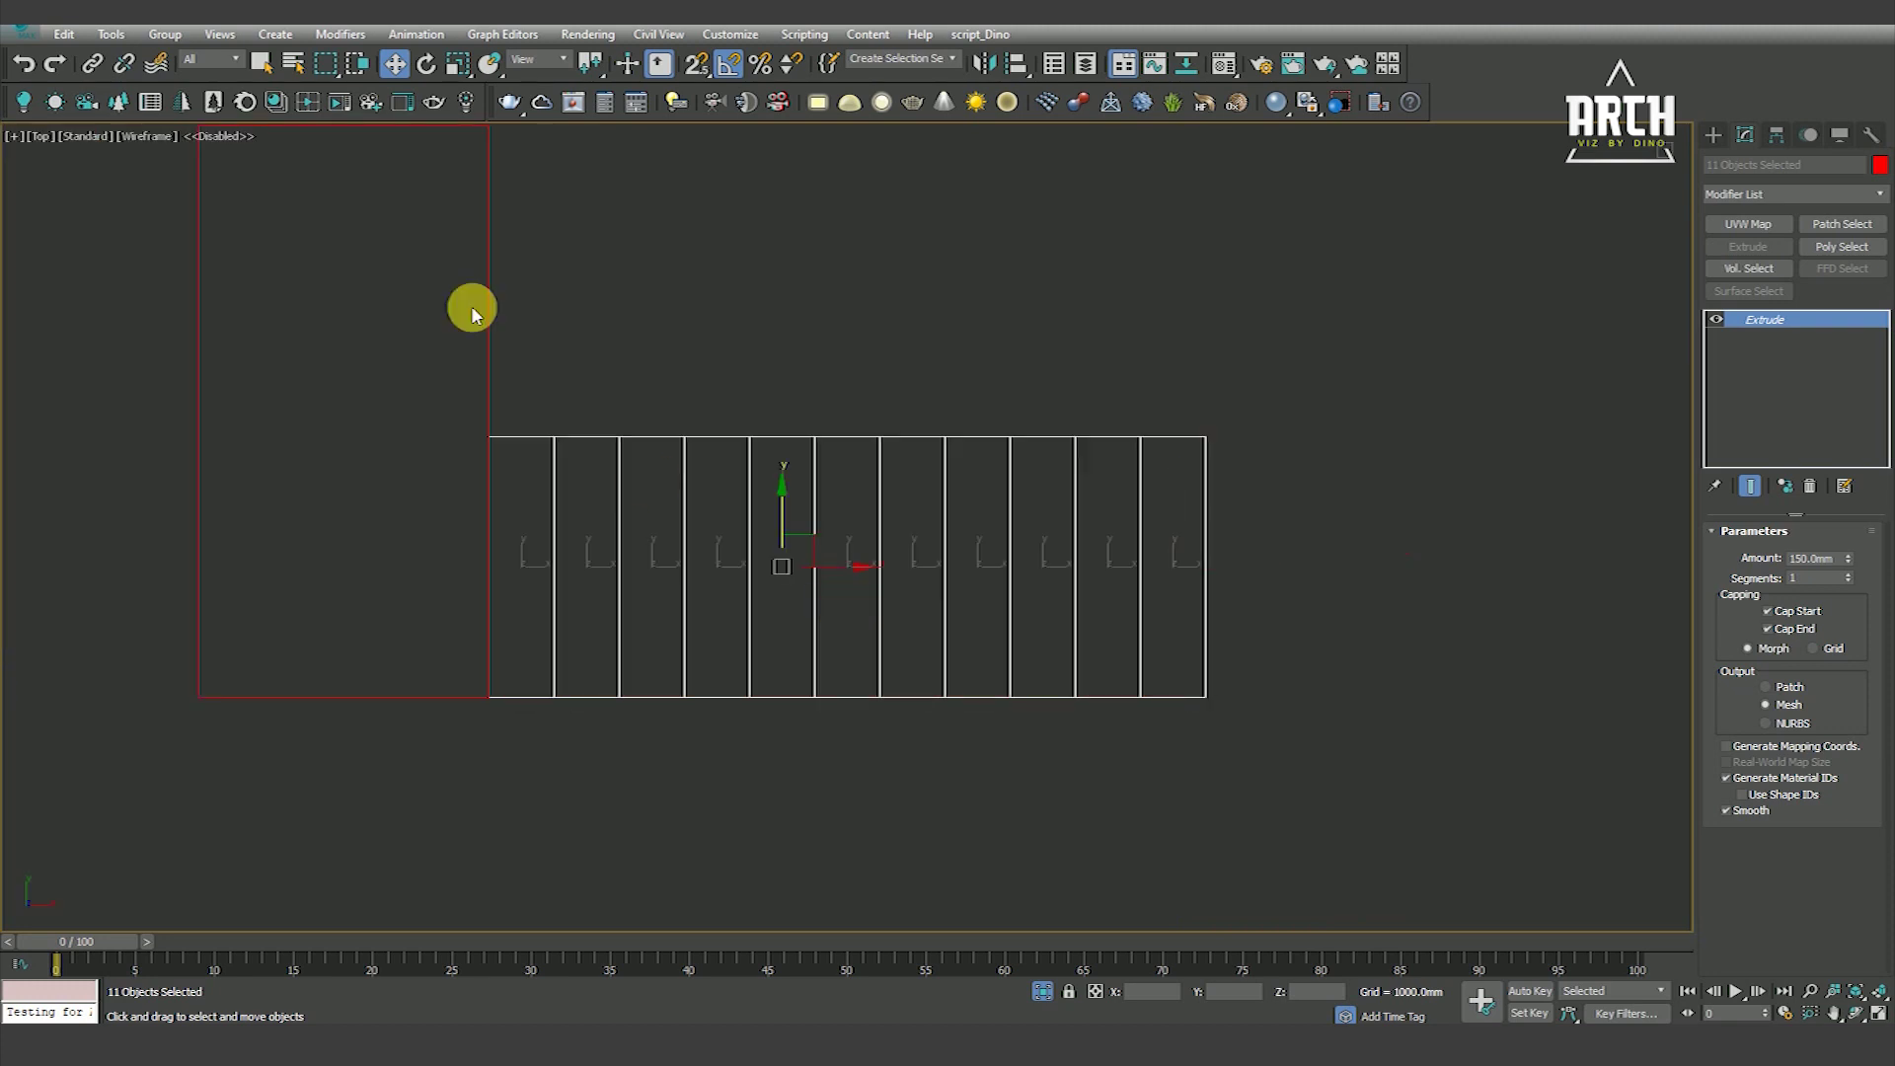
# Group the steps as Group001 and Shift-move a copy of the group upward
pyautogui.click(168, 37)
pyautogui.click(965, 556)
pyautogui.moveTo(896, 592); pyautogui.dragTo(888, 648, button='middle')
pyautogui.keyDown('shift'); pyautogui.moveTo(888, 647); pyautogui.dragTo(871, 326); pyautogui.keyUp('shift')
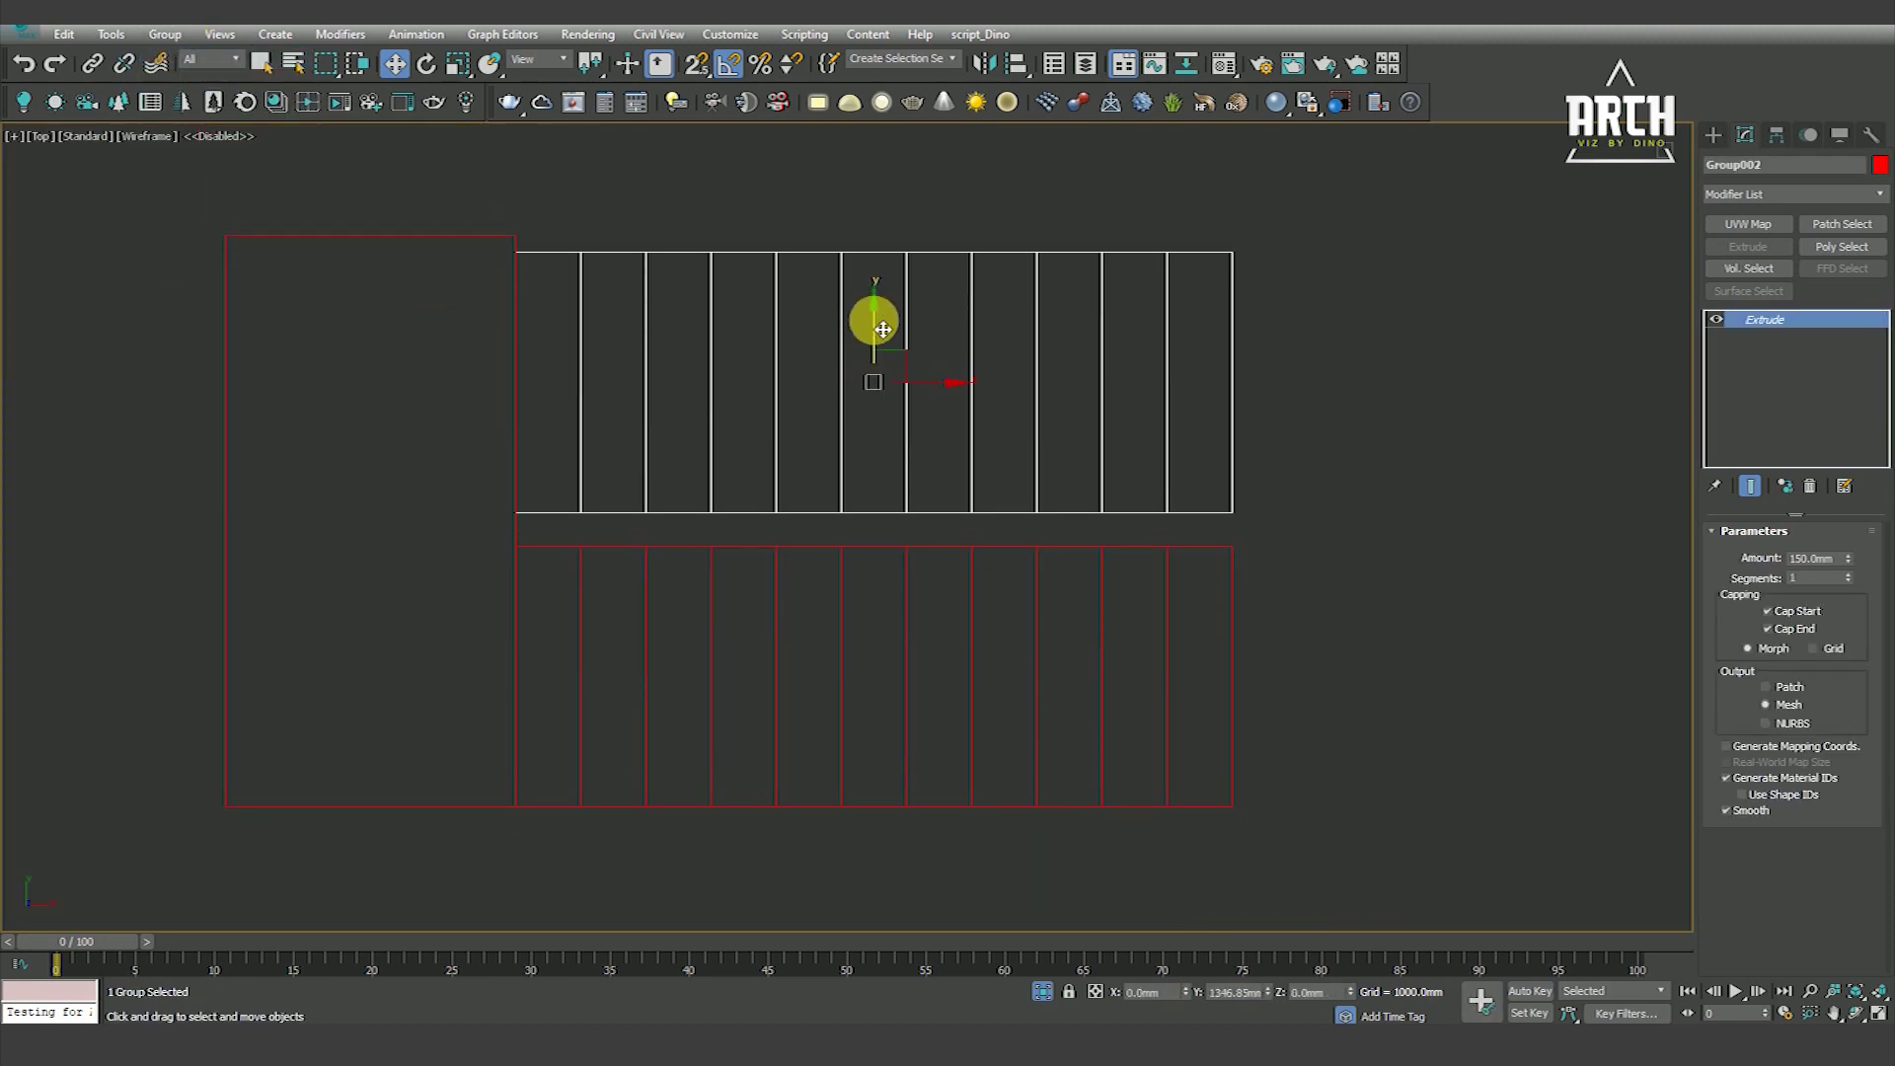
pyautogui.press('Return')
pyautogui.moveTo(524, 275); pyautogui.dragTo(524, 241)
# Mirror the copied flight horizontally in the front view
pyautogui.press('f')
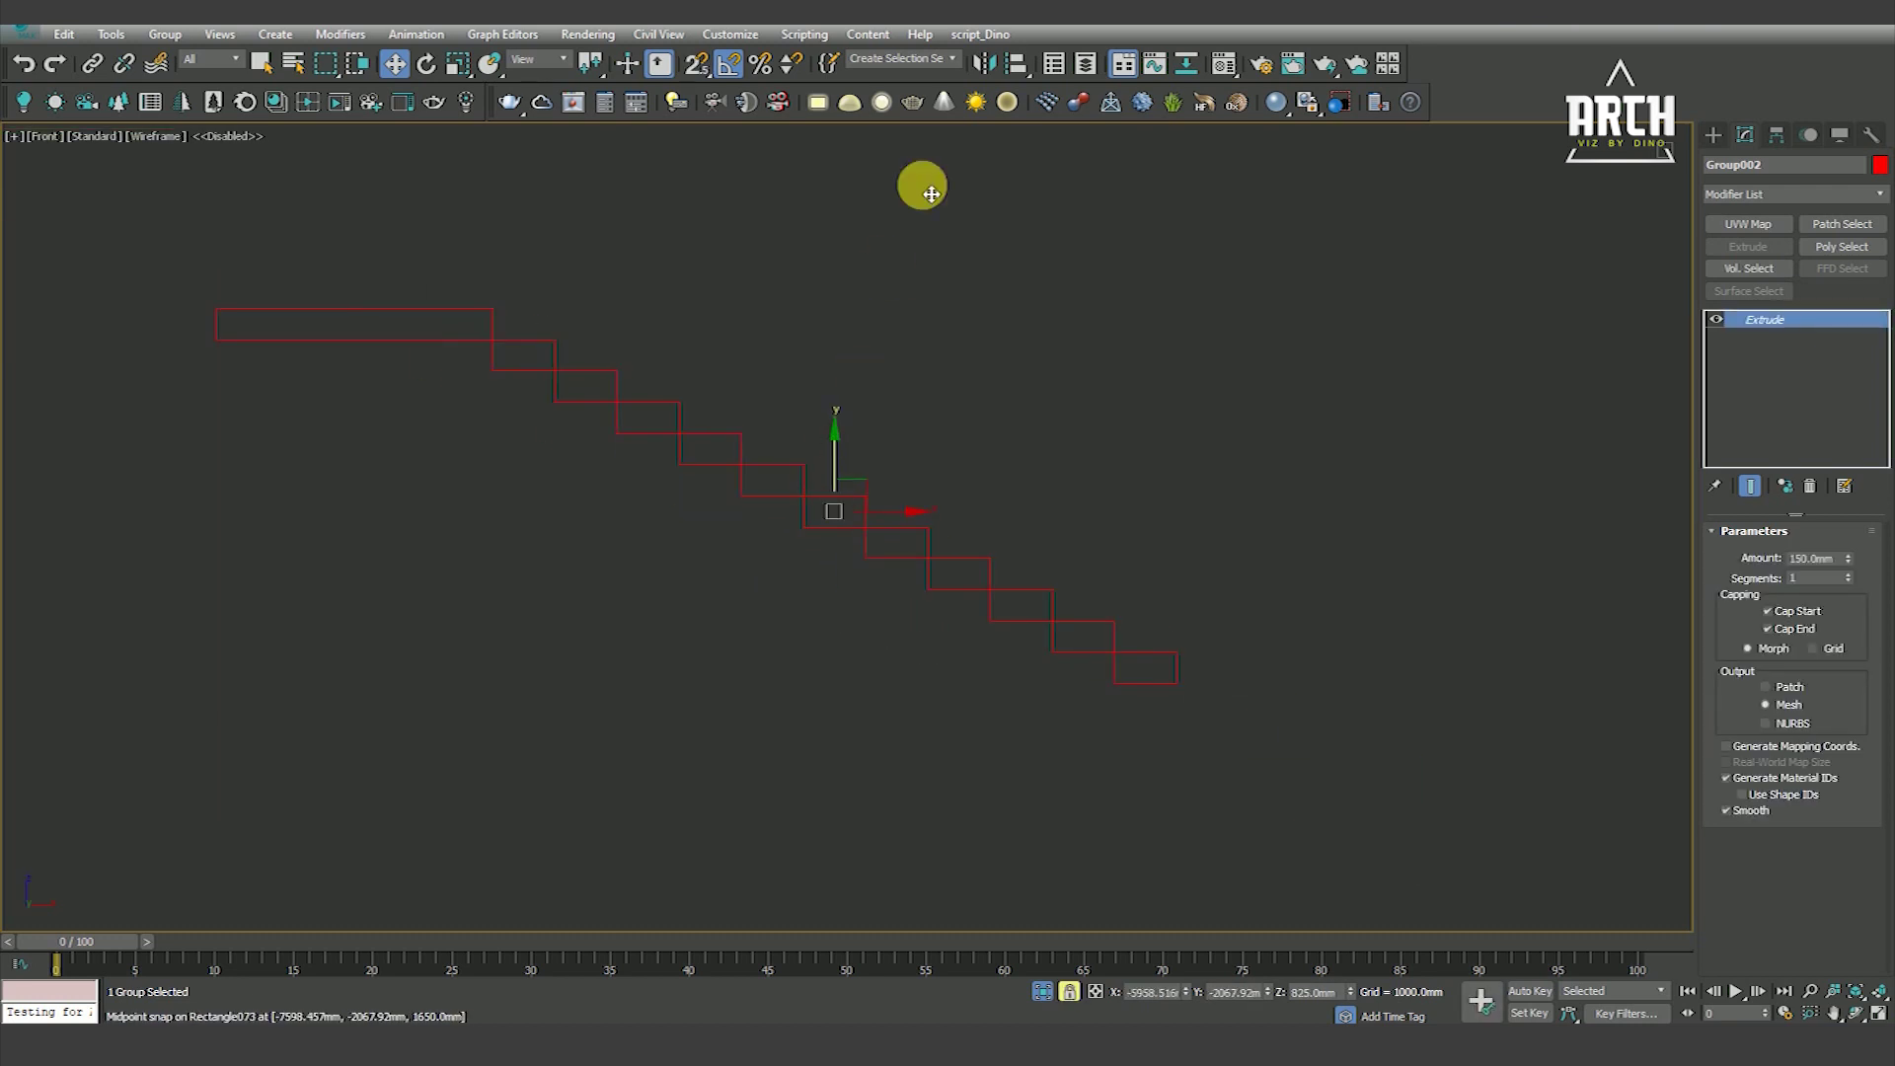
pyautogui.click(992, 74)
pyautogui.click(968, 435)
pyautogui.click(888, 664)
# Snap the mirrored flight onto the lower flight's landing corner, then select both flights and the landing
pyautogui.moveTo(850, 470)
pyautogui.mouseDown()
pyautogui.moveTo(850, 259)
pyautogui.moveTo(538, 481)
pyautogui.mouseUp()
pyautogui.scroll(3, 533, 473)
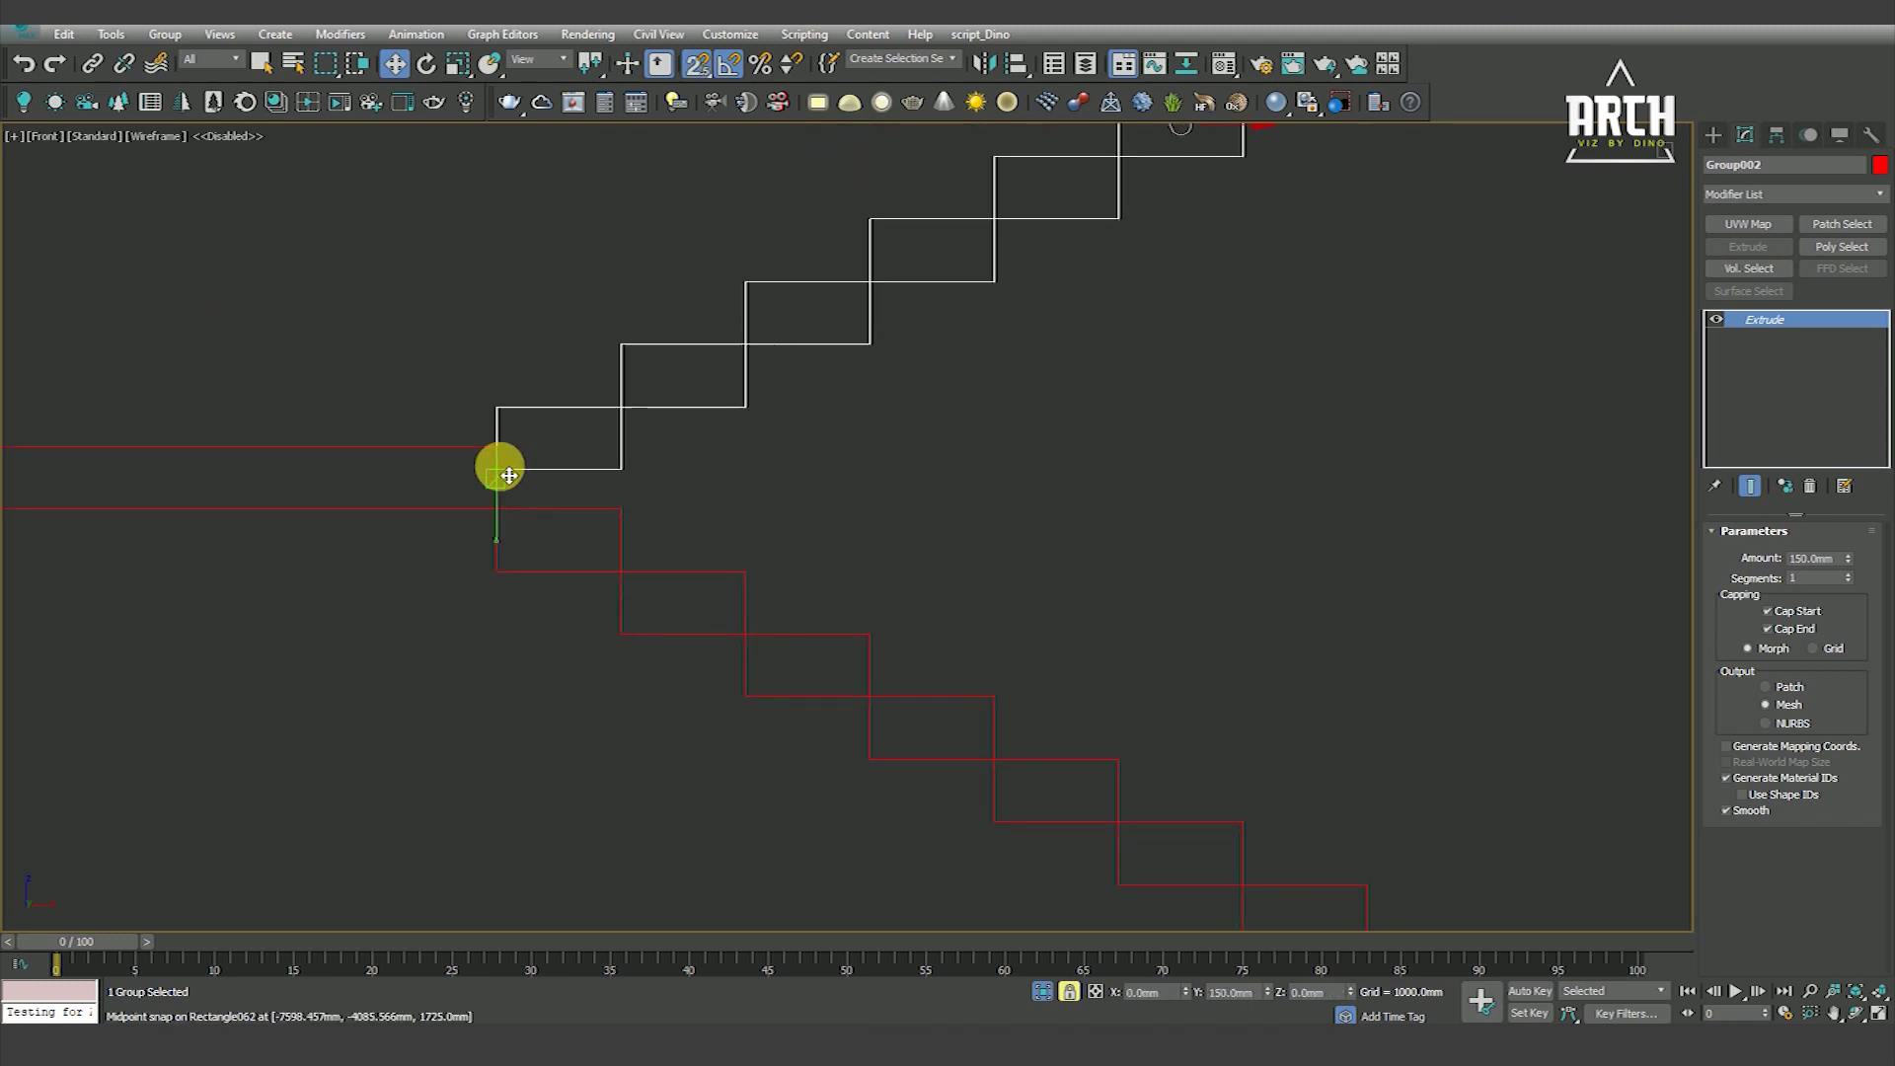
pyautogui.scroll(3, 538, 480)
pyautogui.moveTo(499, 432); pyautogui.dragTo(512, 453)
pyautogui.scroll(-10, 513, 453)
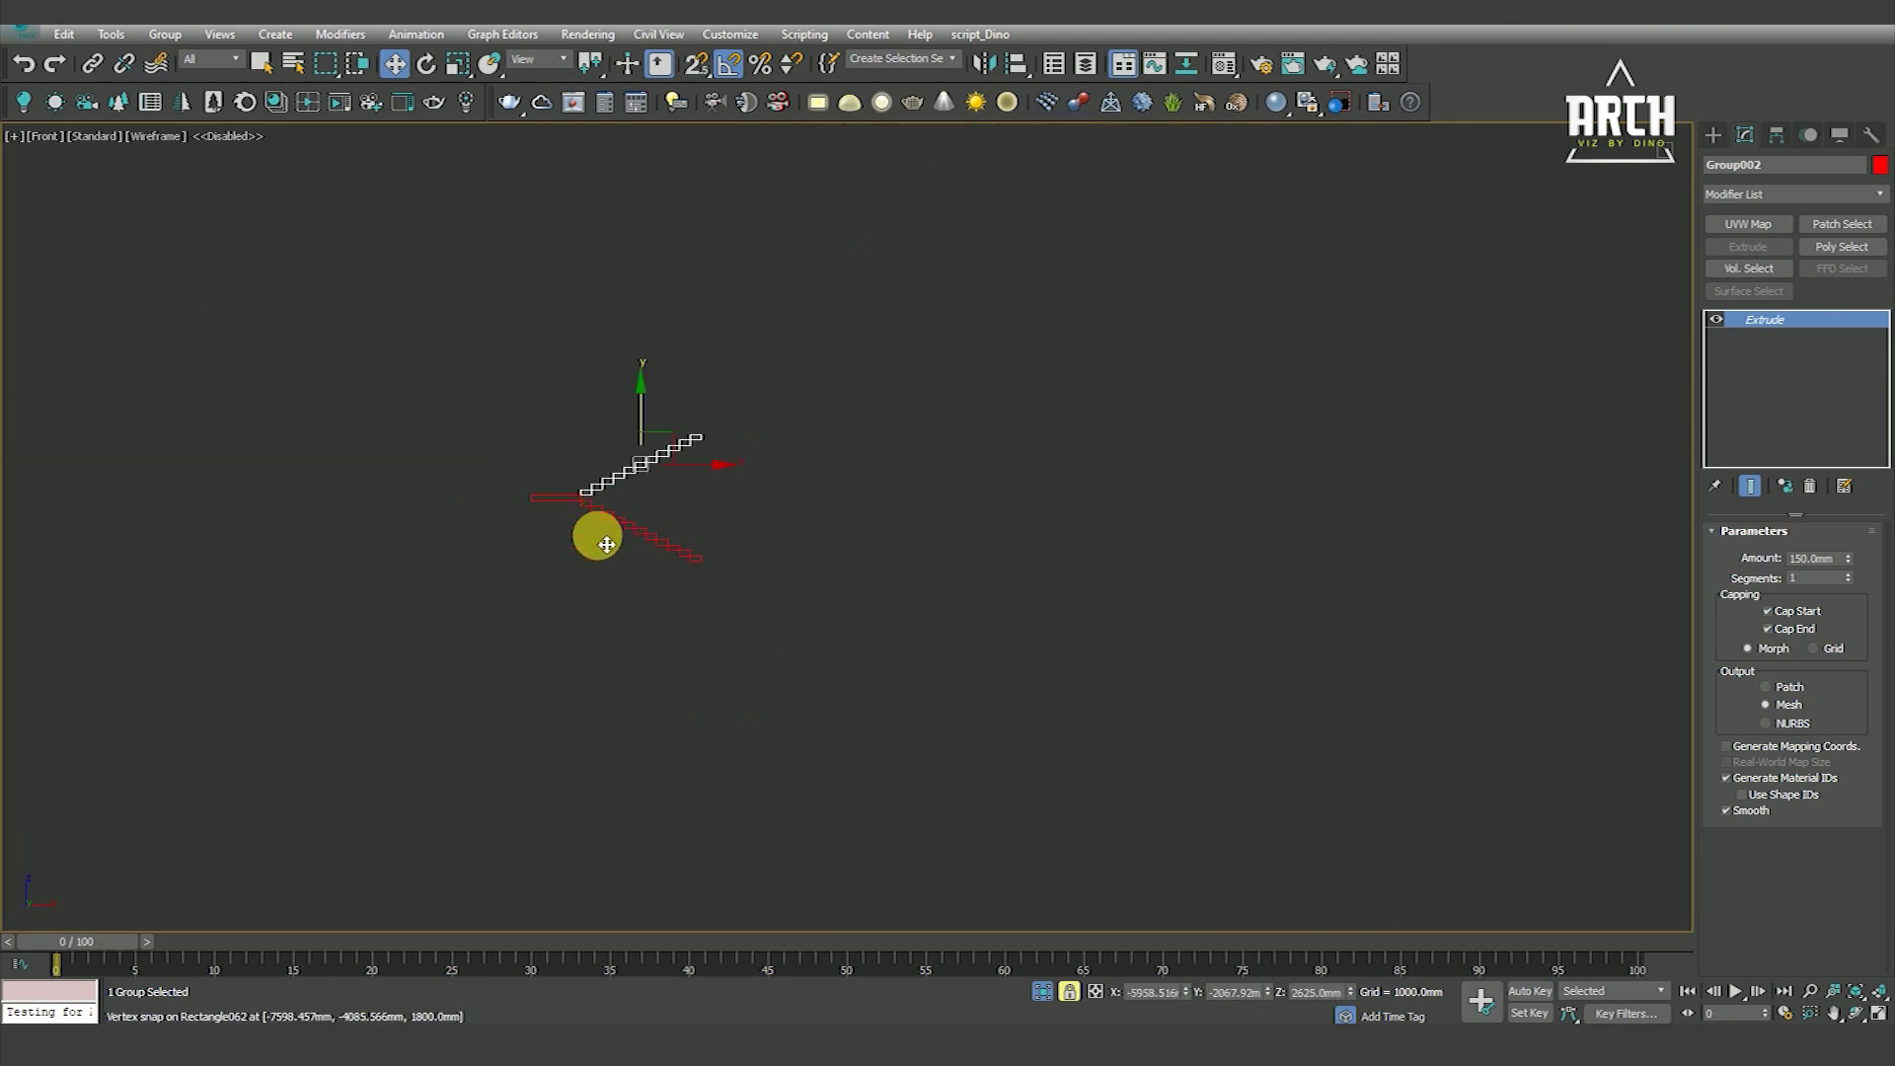
pyautogui.moveTo(613, 590); pyautogui.dragTo(887, 355)
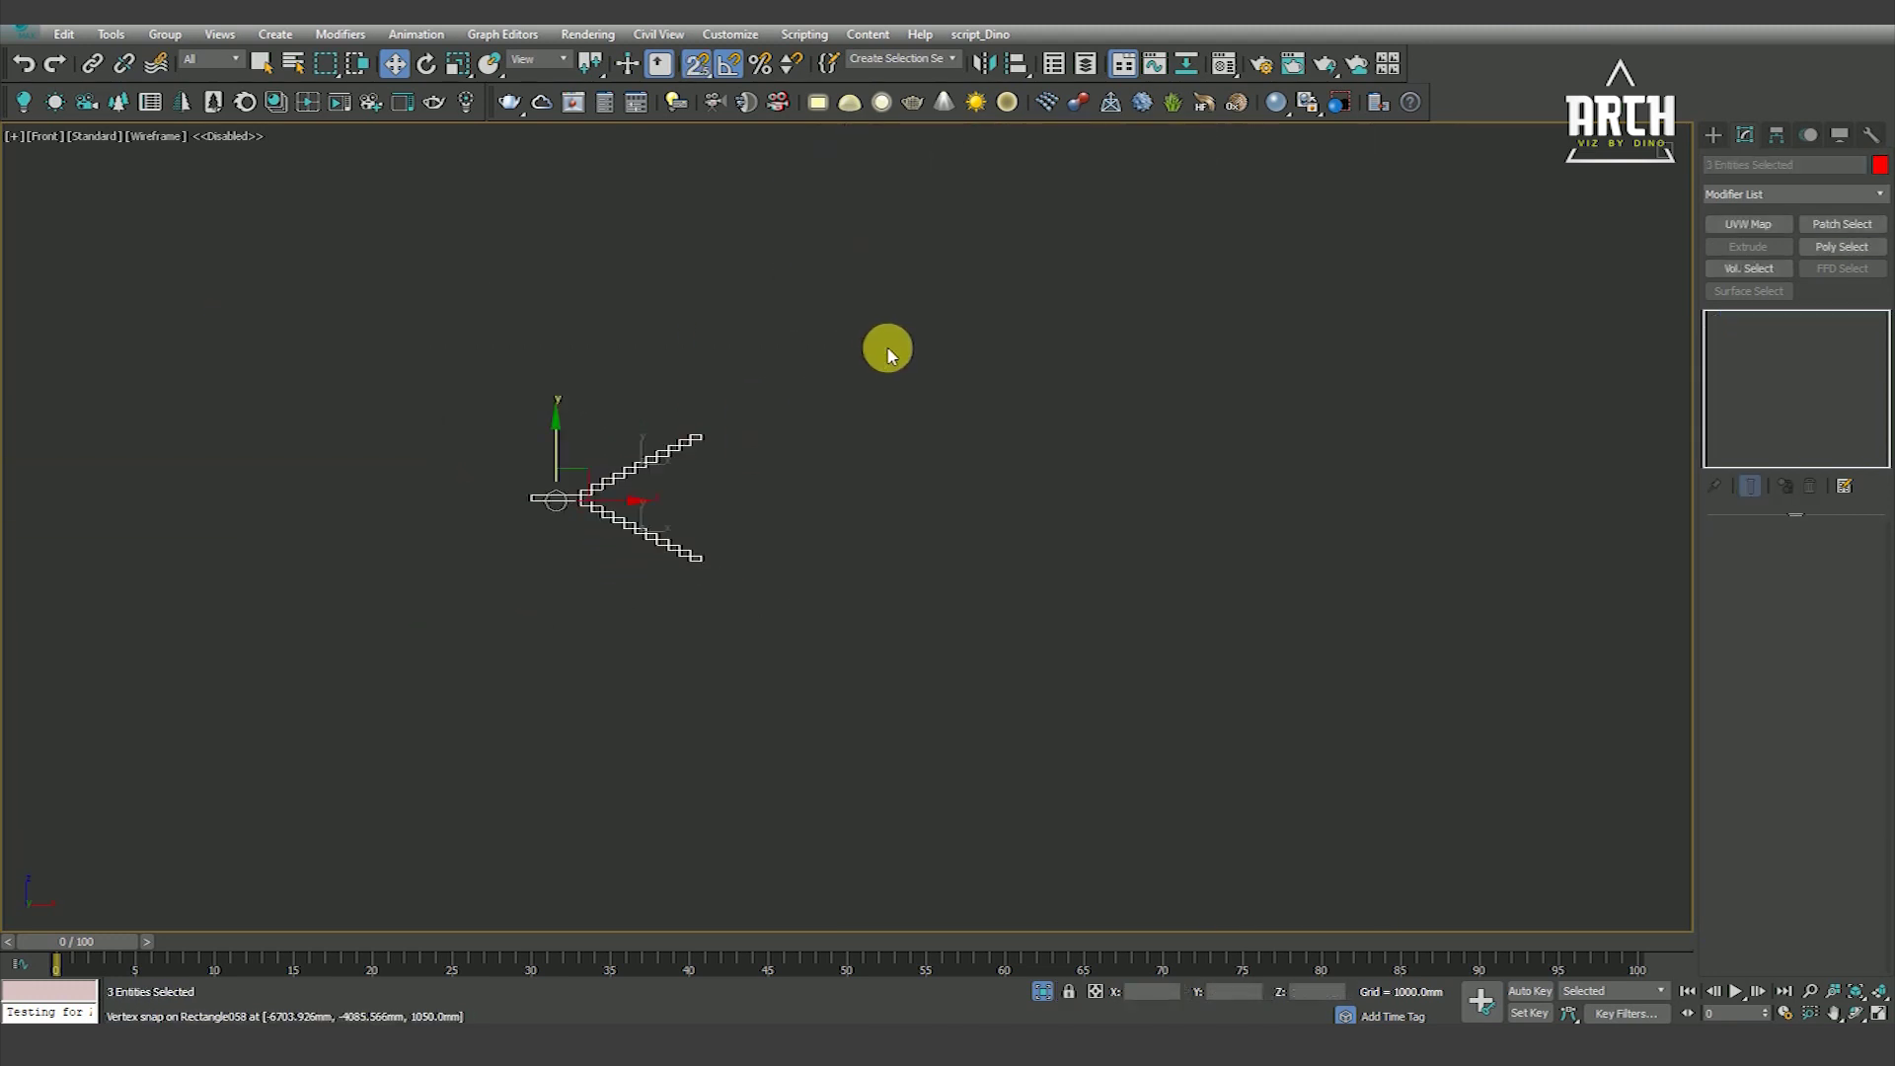
# Exit isolation and raise the stairs into position against the building
pyautogui.click(1043, 991)
pyautogui.scroll(2, 685, 423)
pyautogui.scroll(2, 993, 473)
pyautogui.scroll(3, 1022, 415)
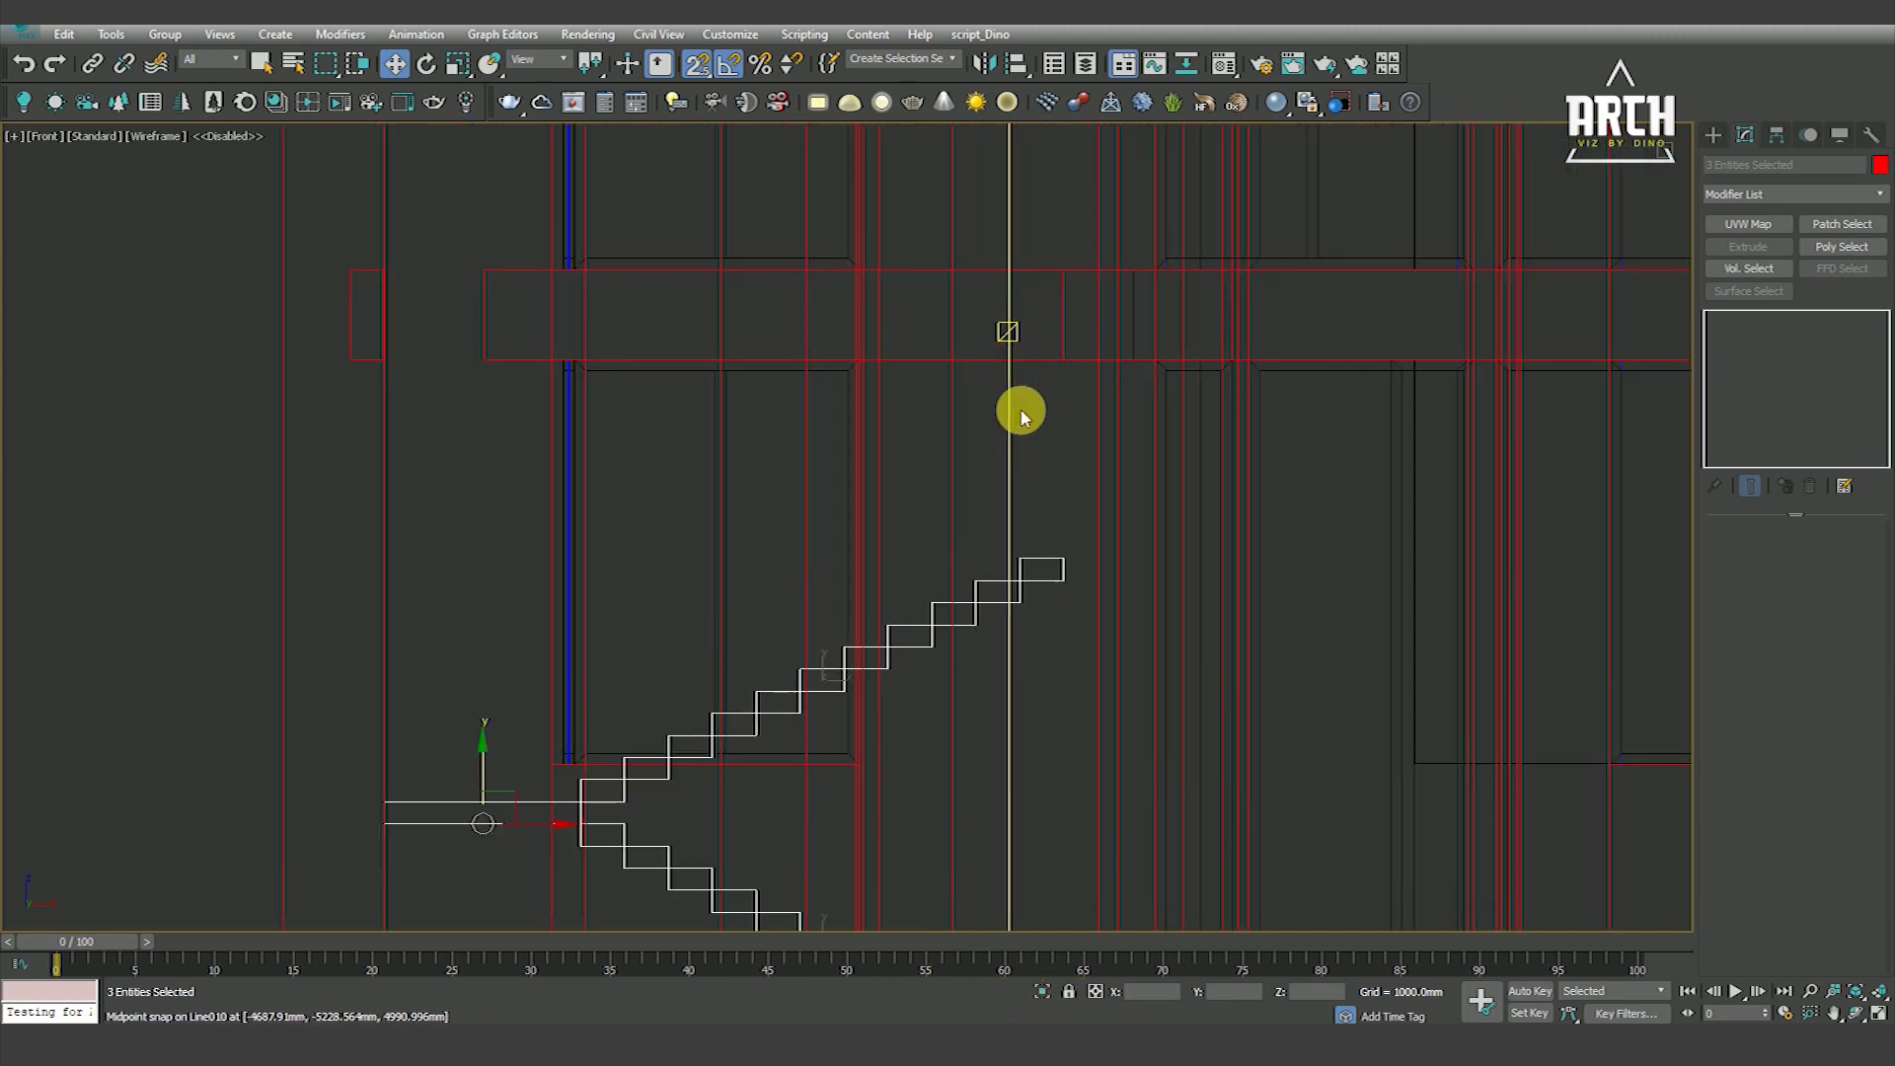
pyautogui.scroll(-3, 1066, 363)
pyautogui.moveTo(972, 578); pyautogui.dragTo(962, 565, button='middle')
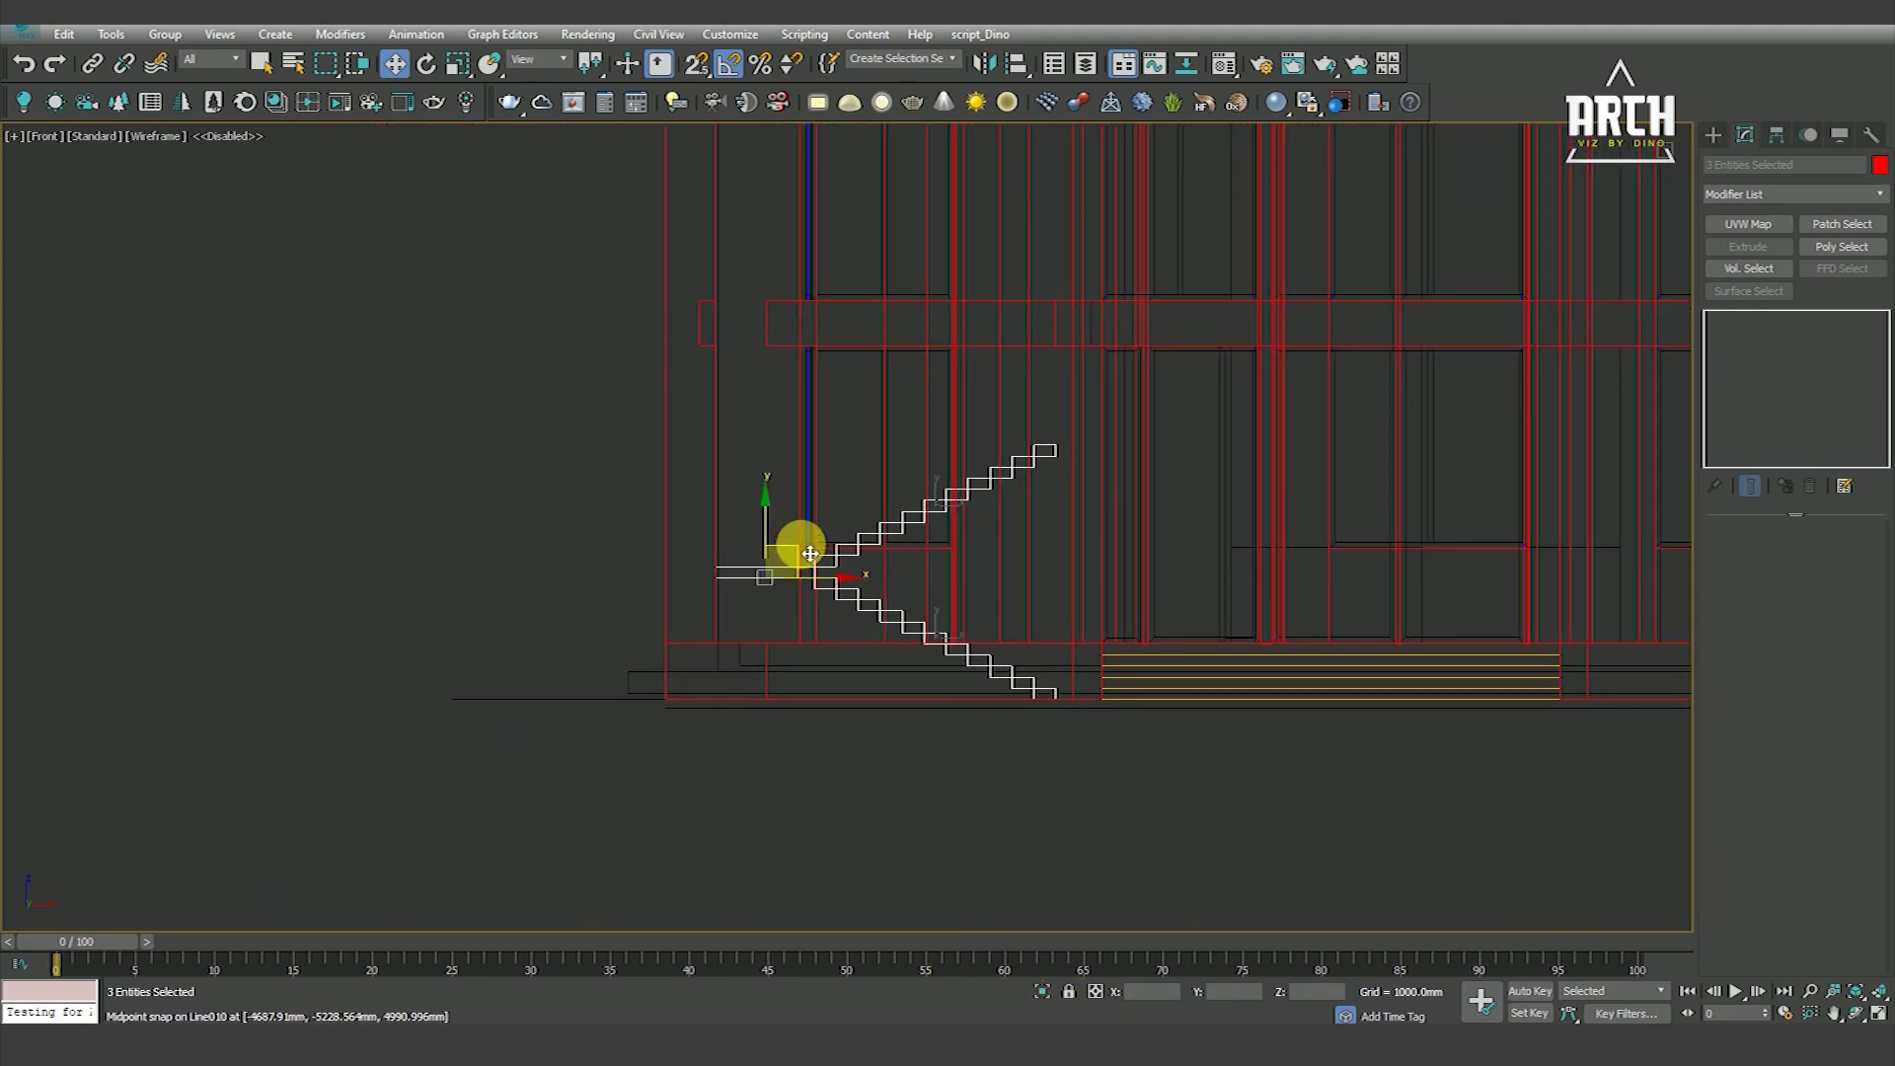
pyautogui.moveTo(769, 516); pyautogui.dragTo(765, 457)
pyautogui.scroll(5, 1049, 643)
pyautogui.scroll(3, 1051, 602)
pyautogui.scroll(-4, 1066, 672)
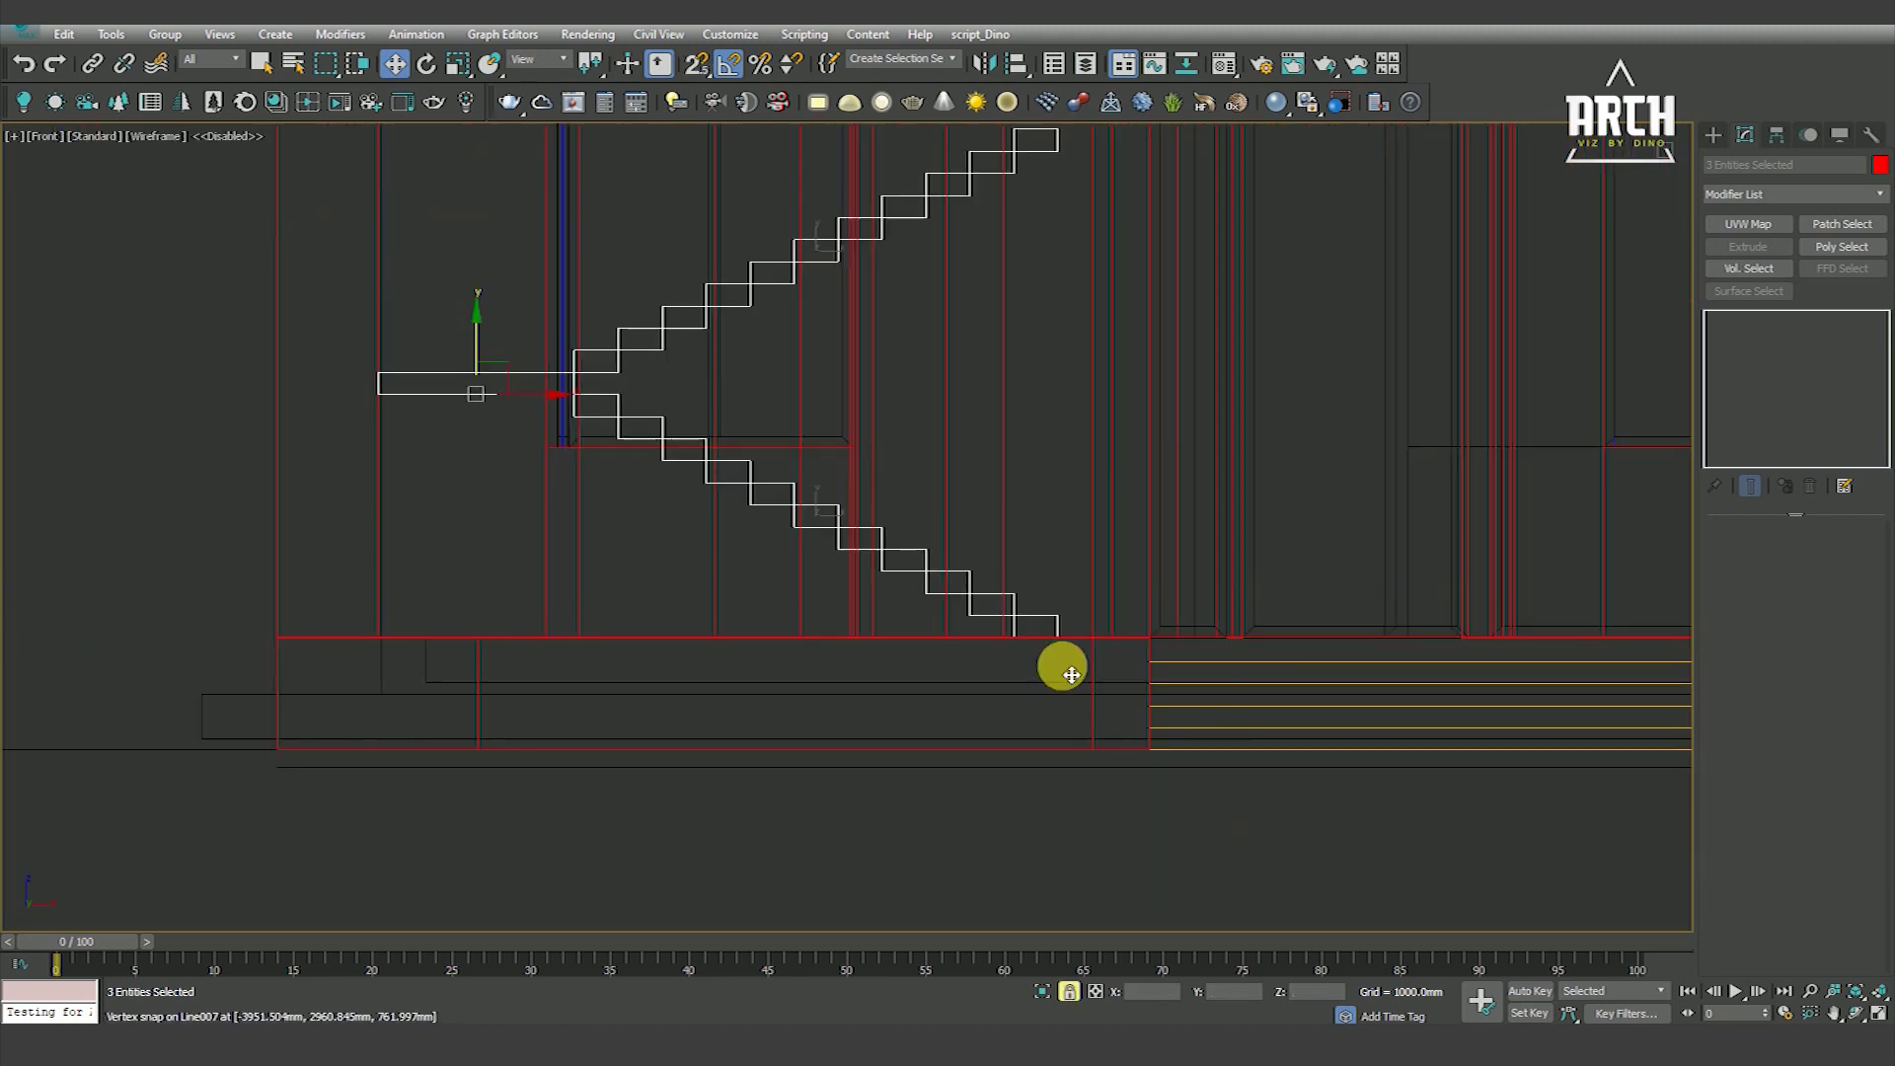
pyautogui.moveTo(872, 564)
pyautogui.mouseDown(button='middle')
pyautogui.moveTo(922, 605)
pyautogui.moveTo(929, 643)
pyautogui.mouseUp(button='middle')
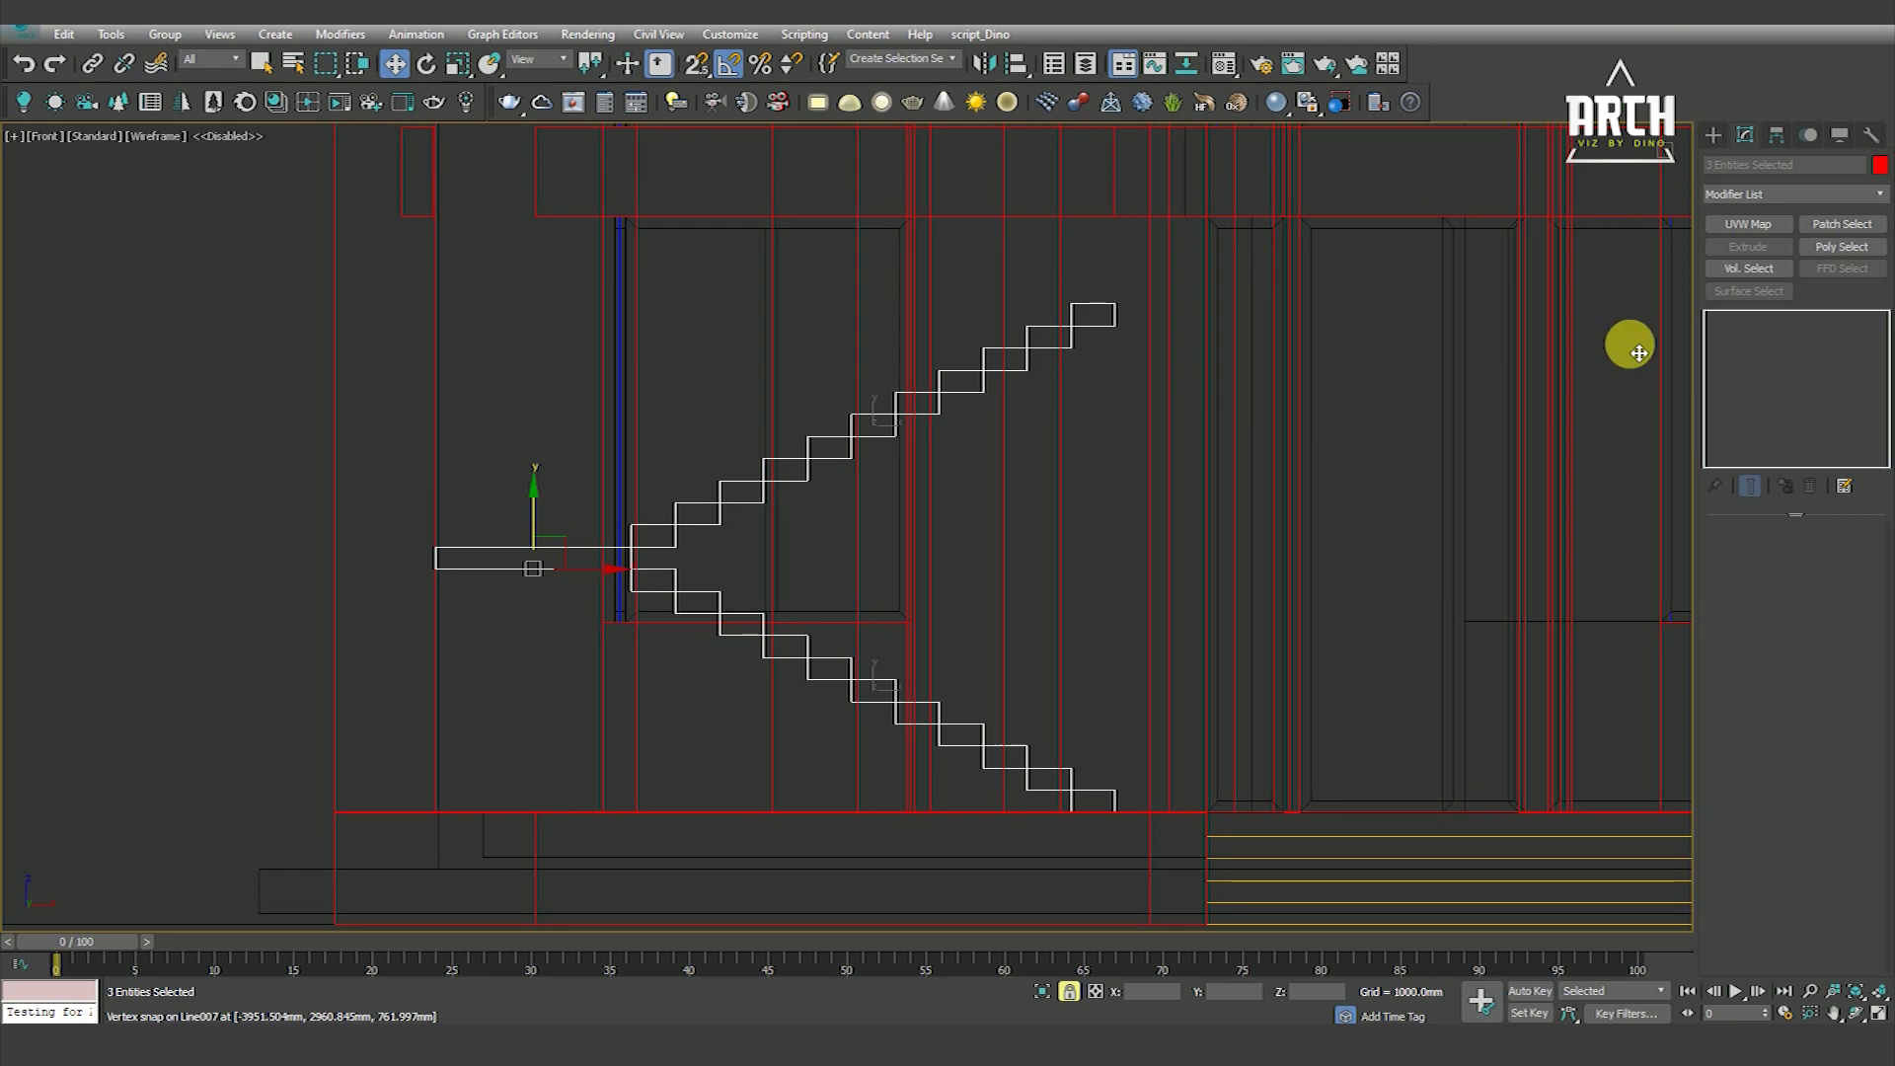
# Group the stair pieces as Group003 and apply an FFD 2x2x2 modifier
pyautogui.click(163, 49)
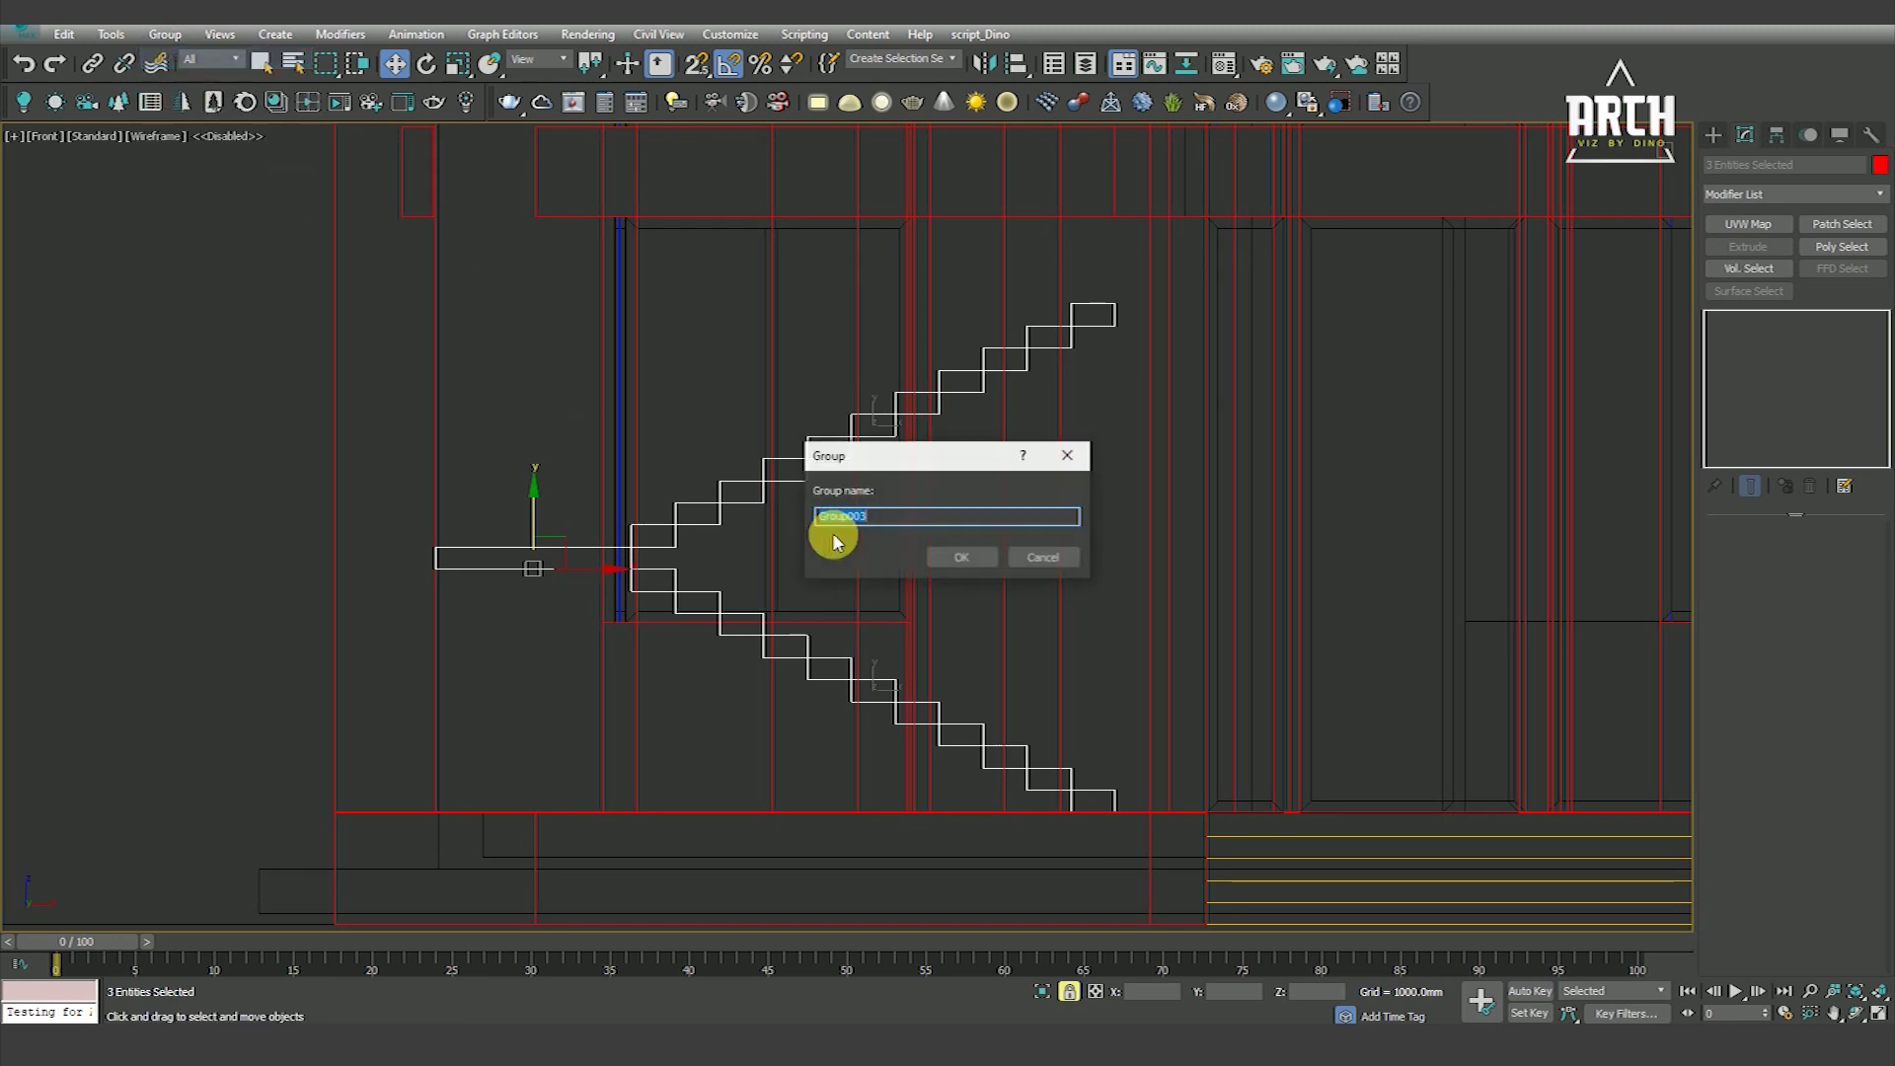
pyautogui.click(952, 554)
pyautogui.click(1794, 196)
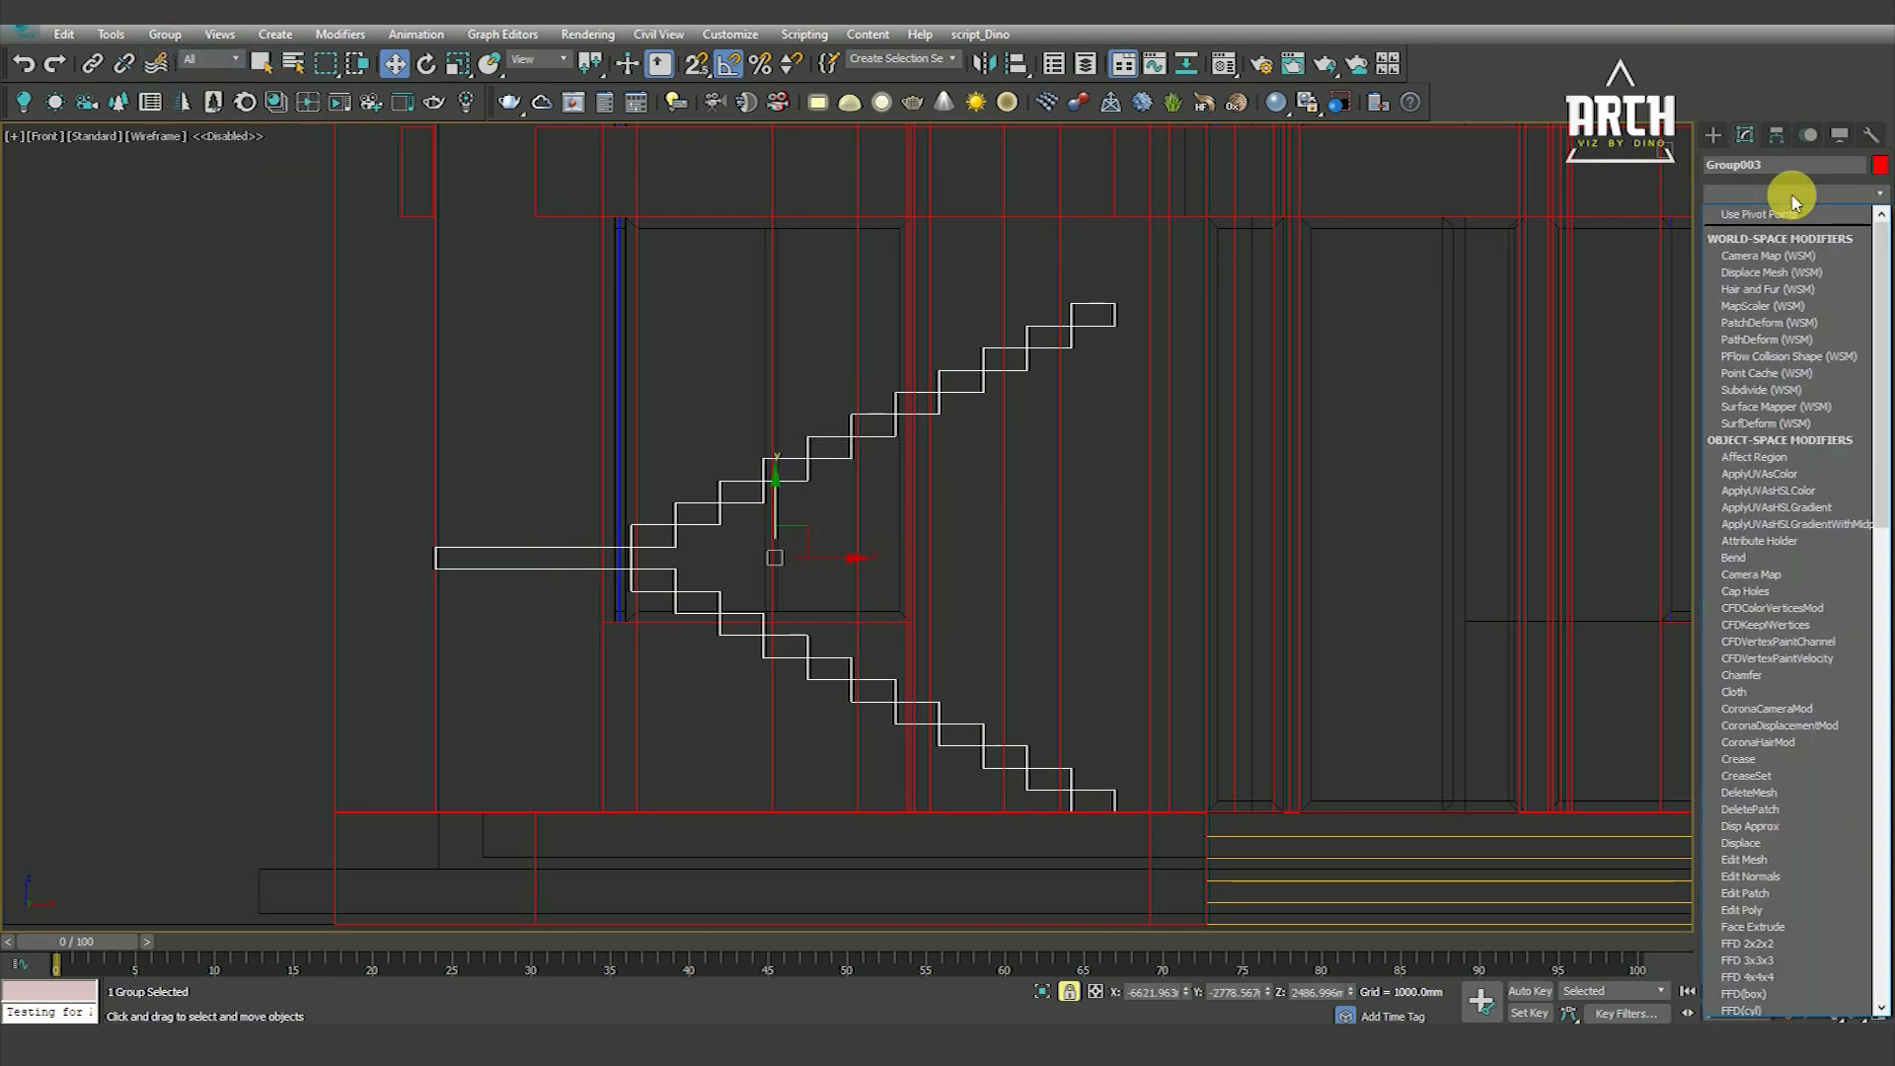
pyautogui.press('f')
pyautogui.press('f')
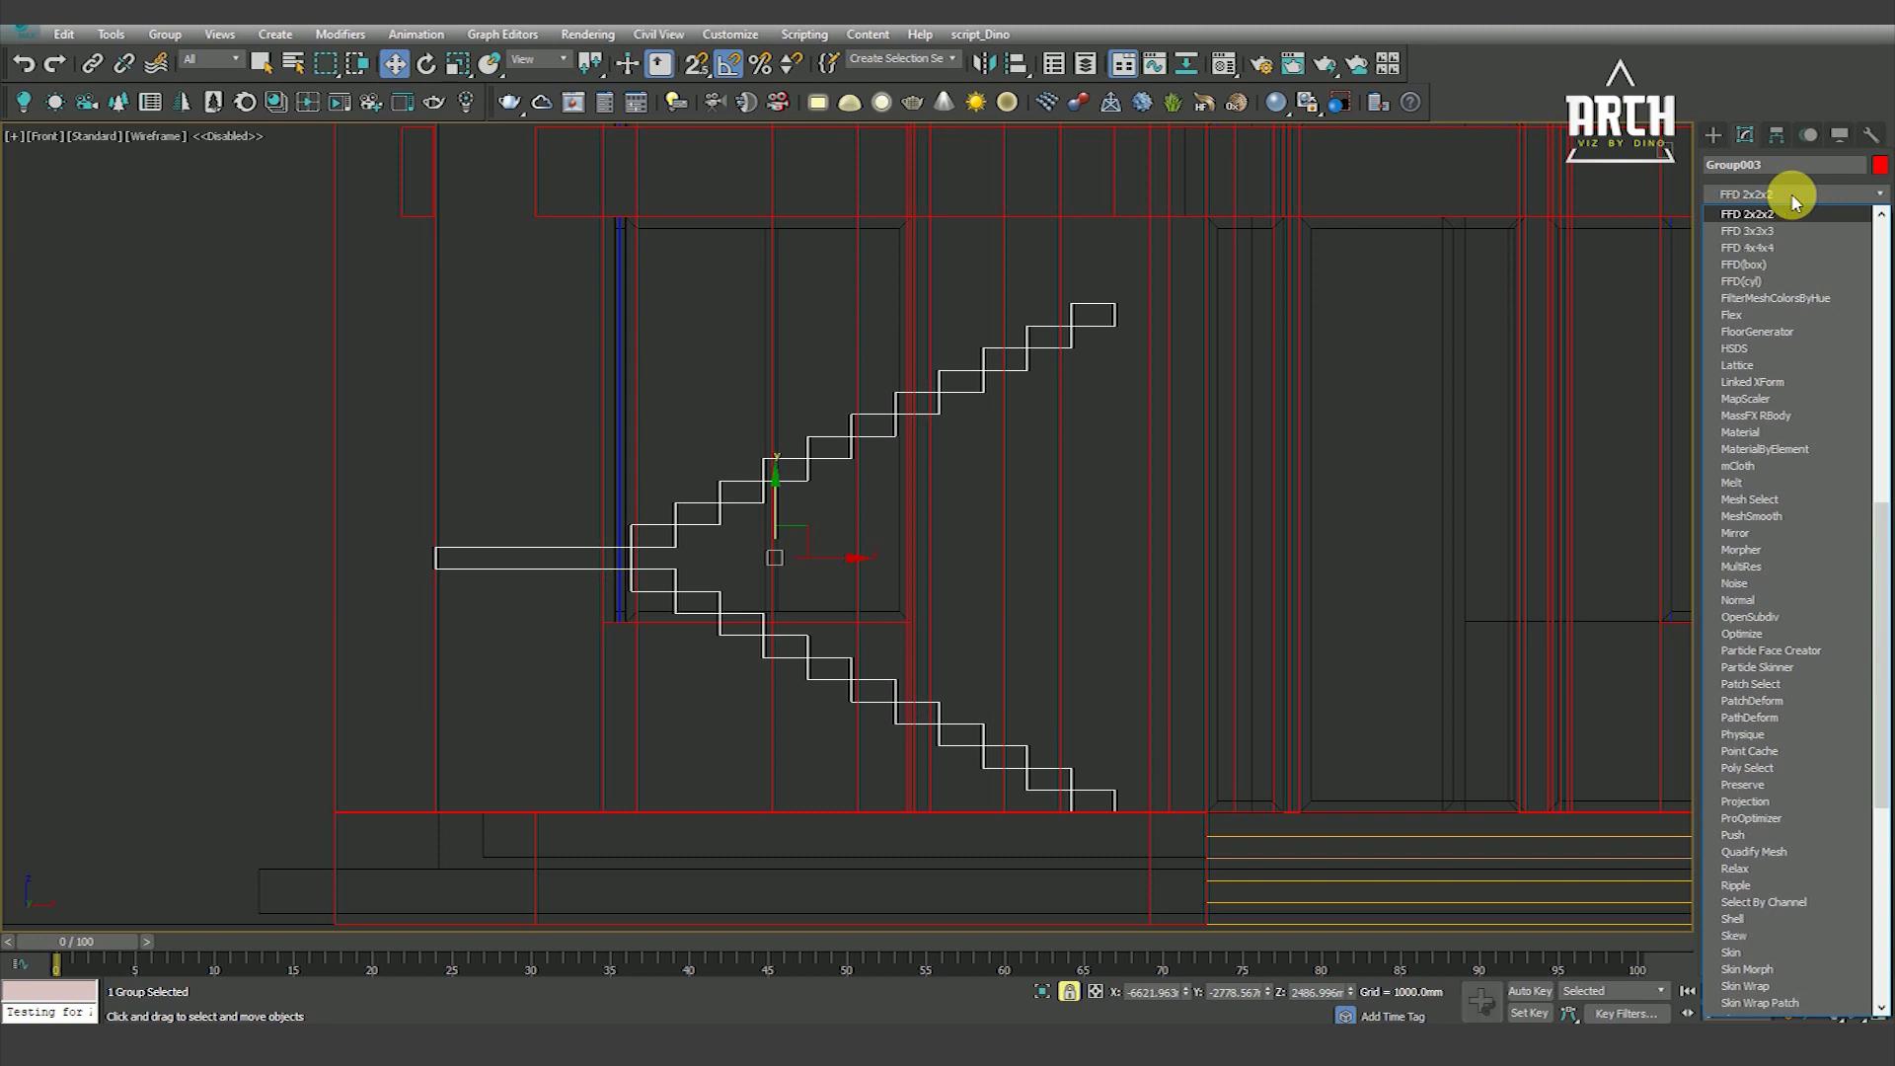
pyautogui.press('Return')
pyautogui.moveTo(719, 381); pyautogui.dragTo(466, 351, button='middle')
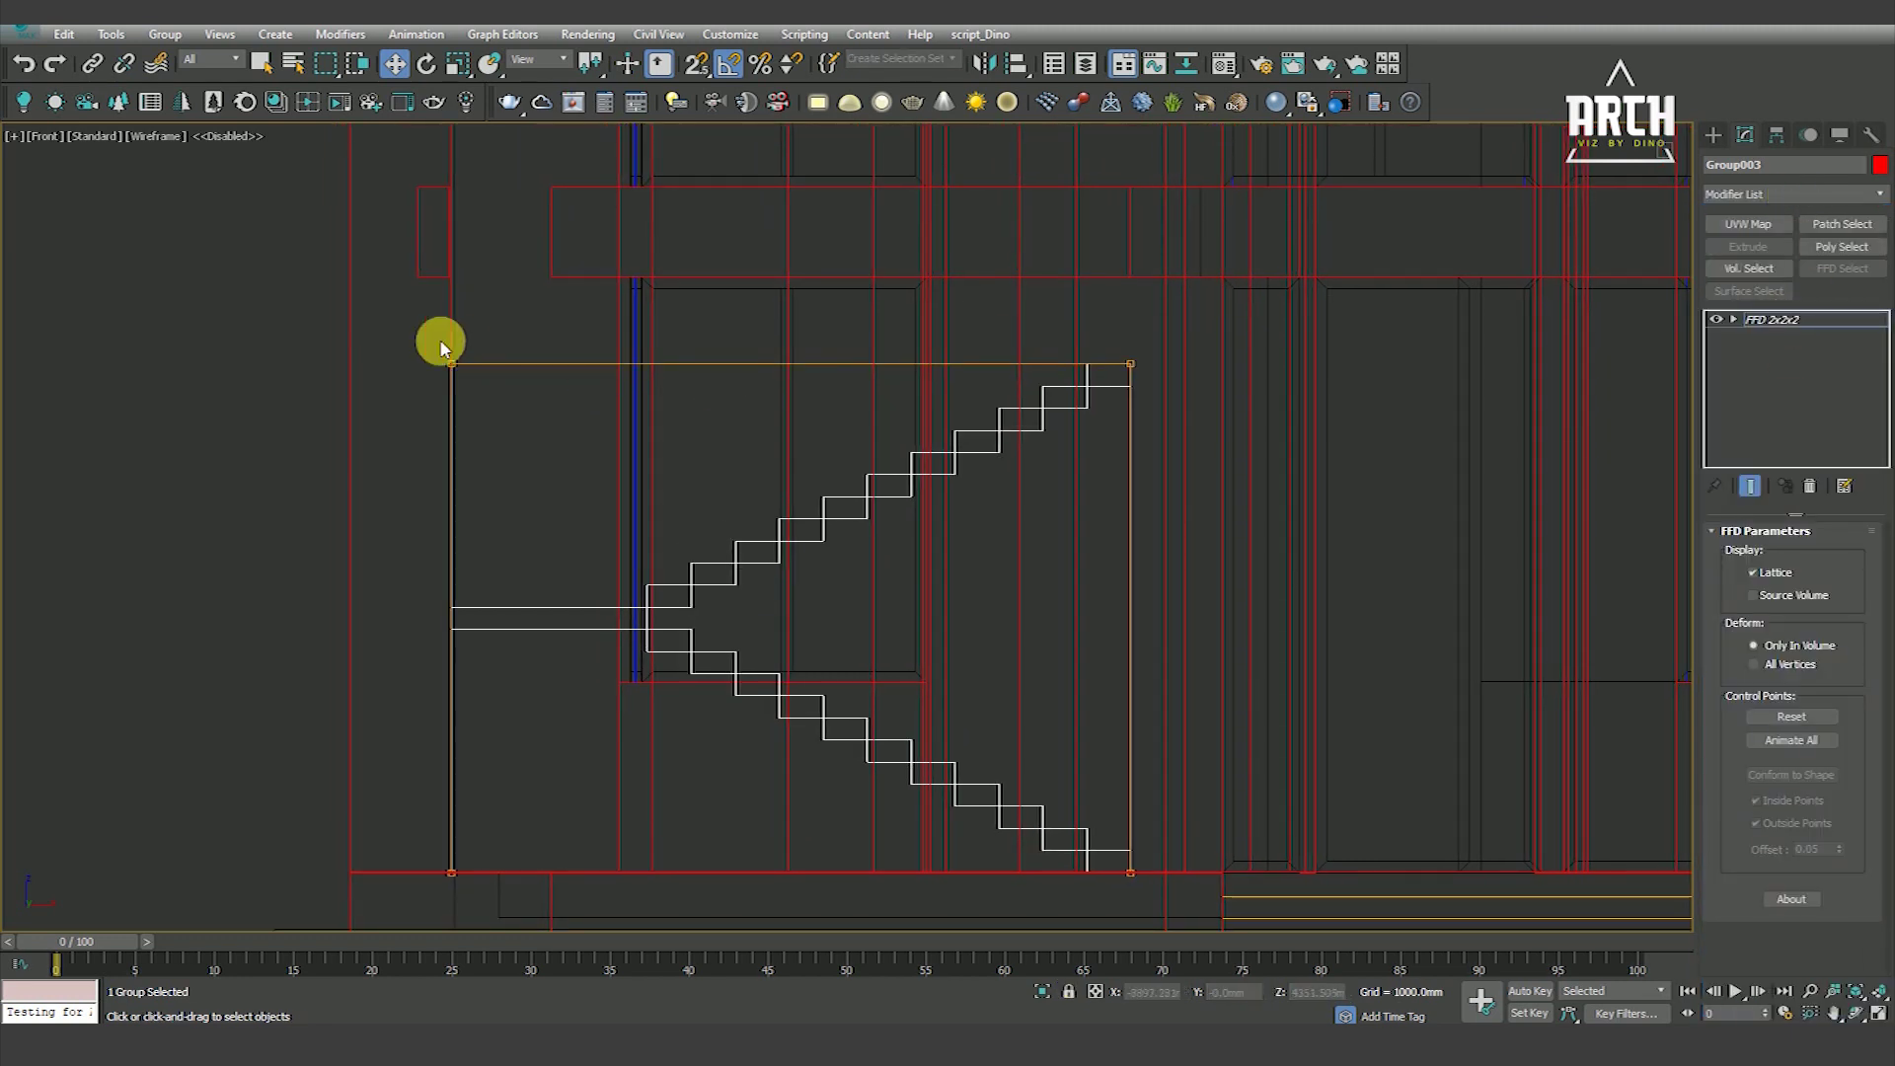
# Turn on snapping and move the stair group down onto a beam point
pyautogui.moveTo(823, 342)
pyautogui.mouseDown(button='middle')
pyautogui.moveTo(849, 419)
pyautogui.moveTo(841, 232)
pyautogui.mouseUp(button='middle')
pyautogui.scroll(3, 1184, 296)
pyautogui.press('s')
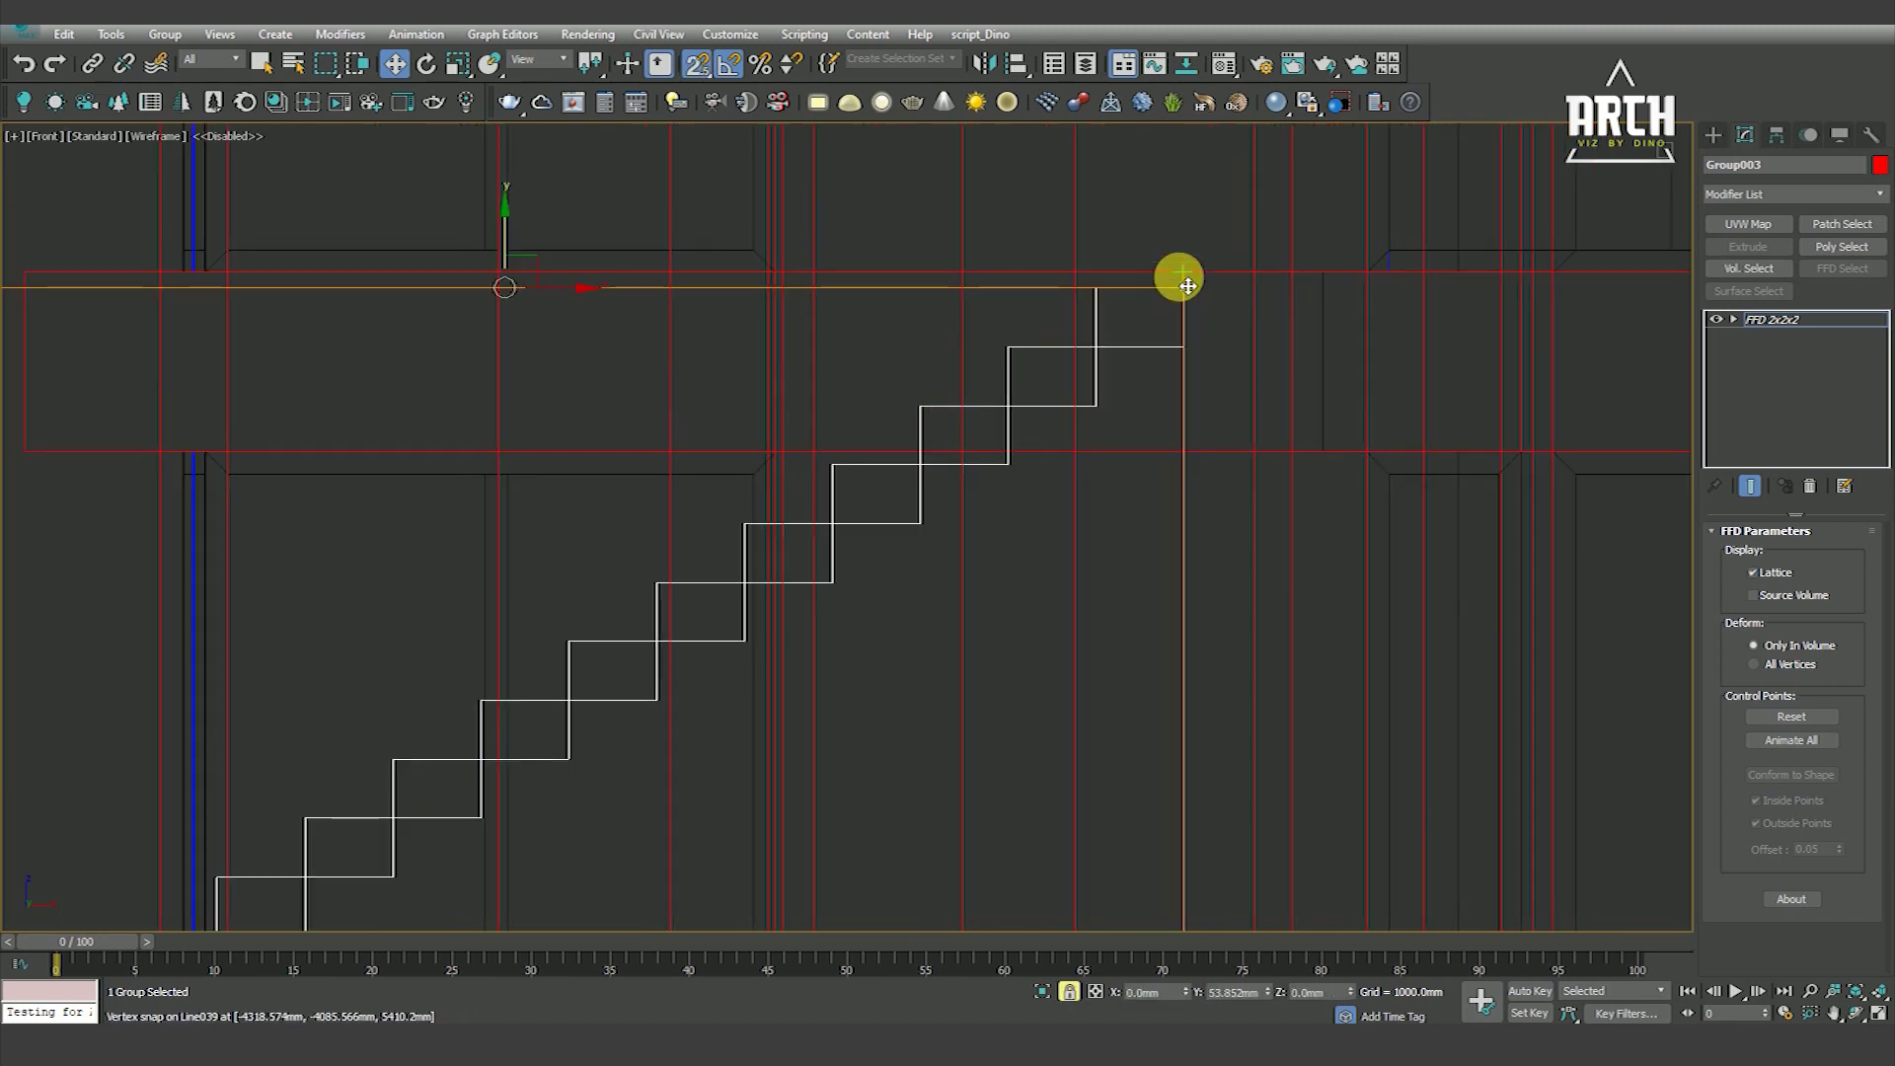
pyautogui.scroll(3, 1178, 291)
pyautogui.press('s')
pyautogui.scroll(-3, 1205, 278)
pyautogui.scroll(-1, 1227, 325)
pyautogui.moveTo(745, 276); pyautogui.dragTo(1236, 353)
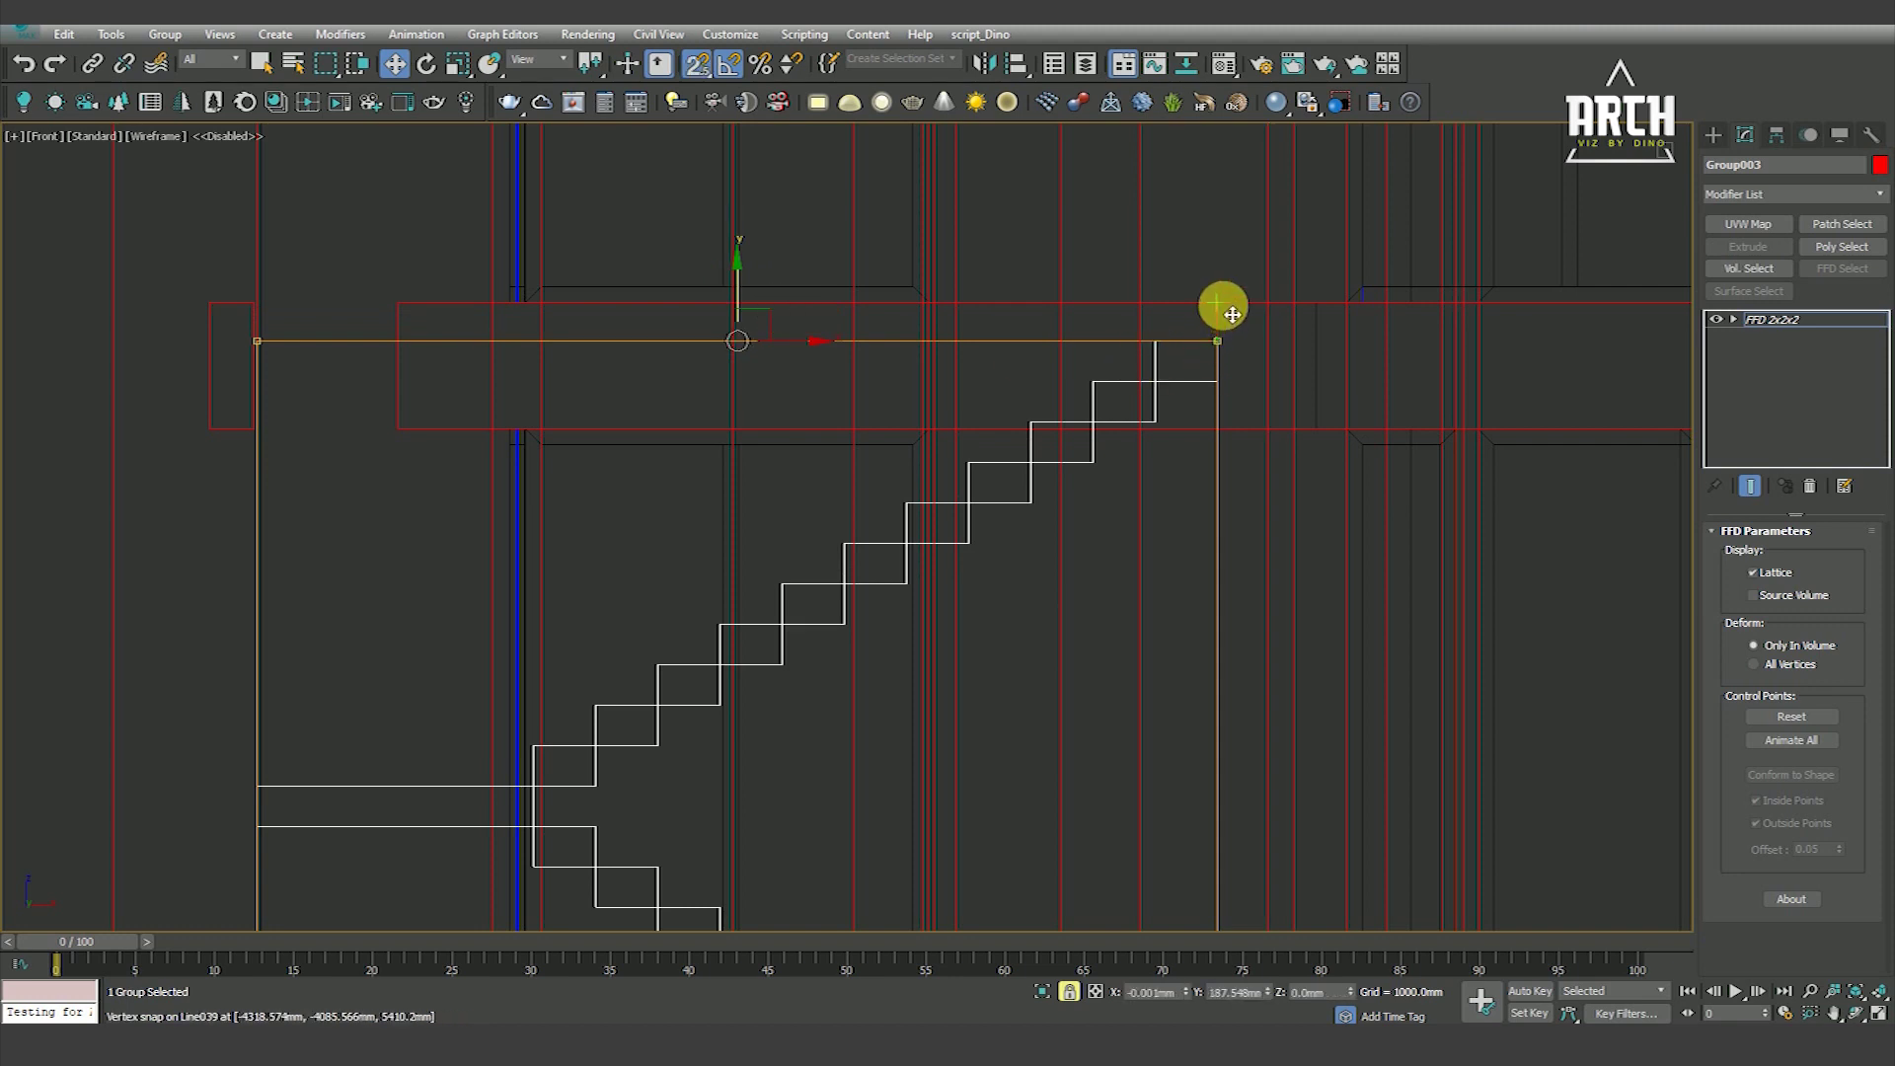
pyautogui.moveTo(744, 296)
pyautogui.mouseDown()
pyautogui.moveTo(276, 390)
pyautogui.moveTo(501, 317)
pyautogui.mouseUp()
# Enable Midpoint snaps and stretch the FFD top control points up to the floor beam
pyautogui.rightClick(694, 66)
pyautogui.click(988, 541)
pyautogui.click(1073, 389)
pyautogui.moveTo(1227, 393); pyautogui.dragTo(1227, 319)
pyautogui.moveTo(740, 305); pyautogui.dragTo(1253, 372)
pyautogui.scroll(6, 1253, 372)
pyautogui.scroll(-7, 1243, 424)
pyautogui.scroll(2, 1192, 441)
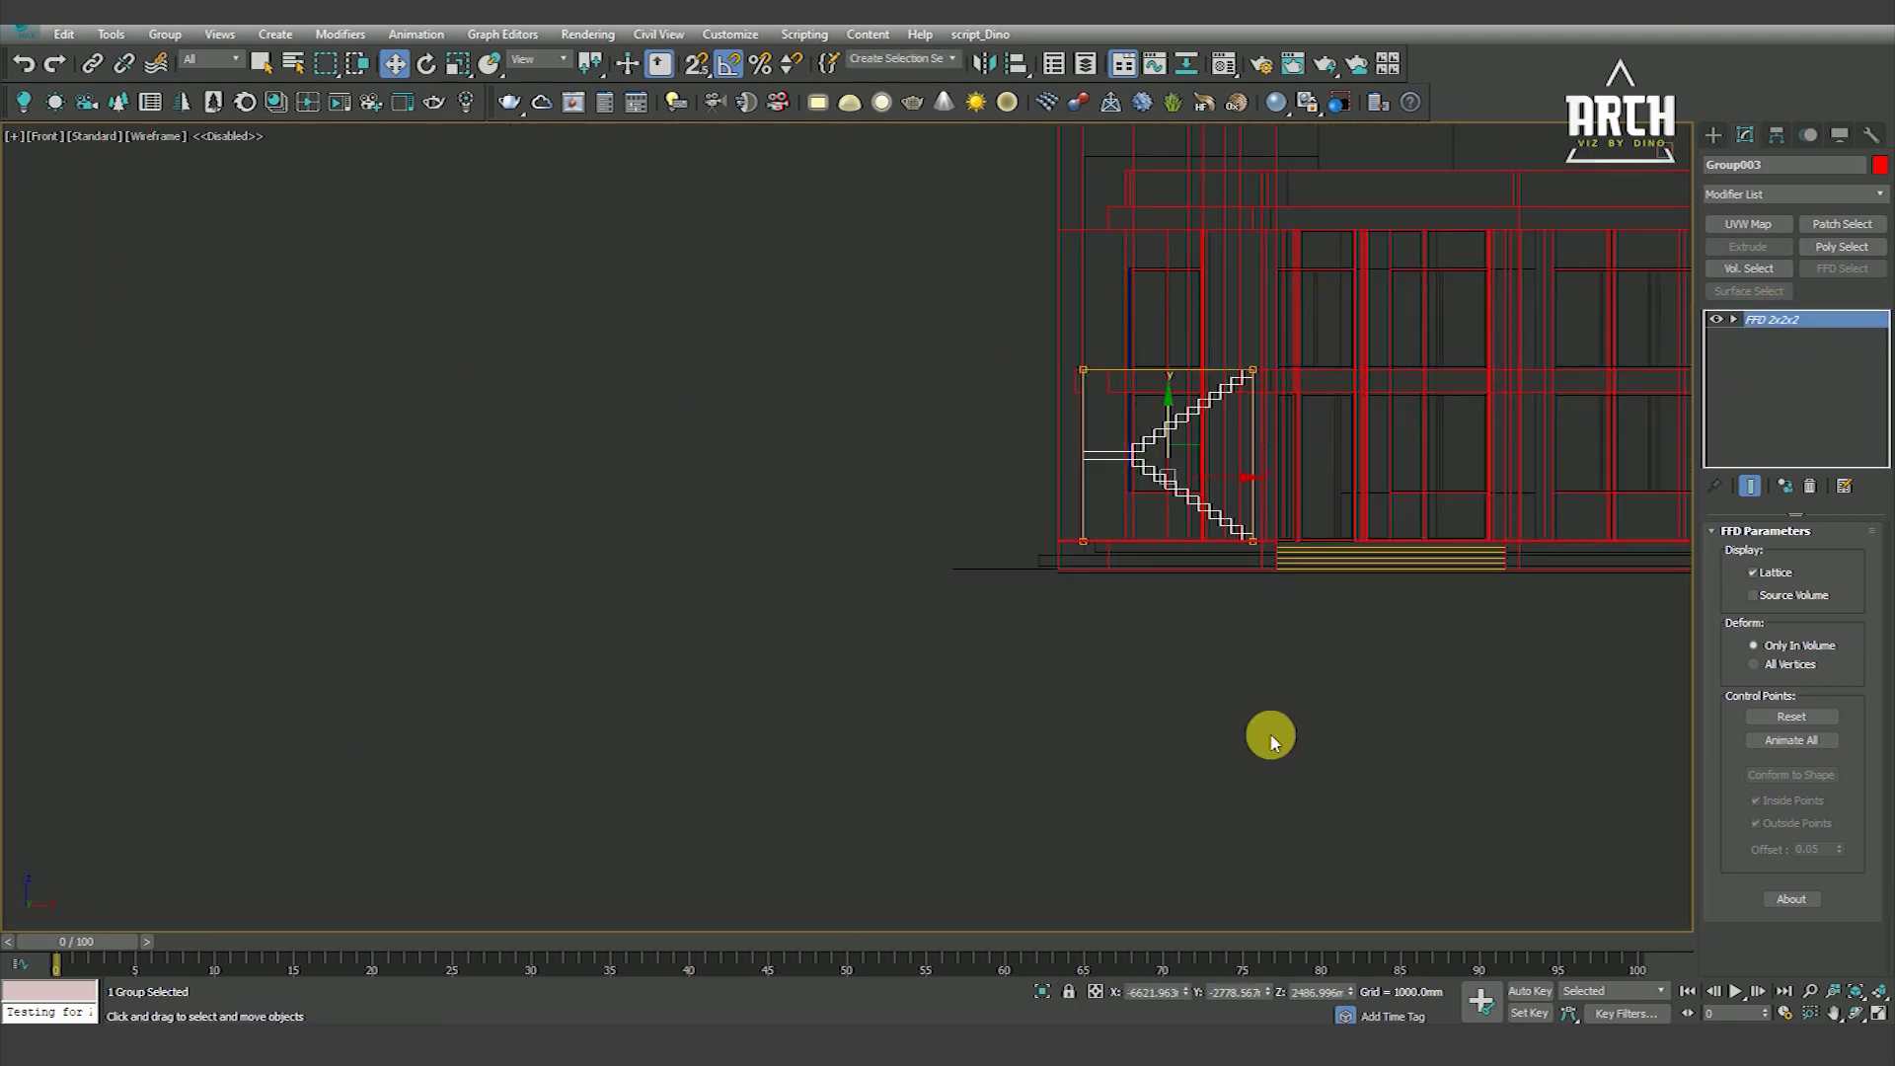
# Deselect the stair group and select Rectangle050
pyautogui.click(1269, 735)
pyautogui.scroll(4, 1074, 409)
pyautogui.click(1107, 345)
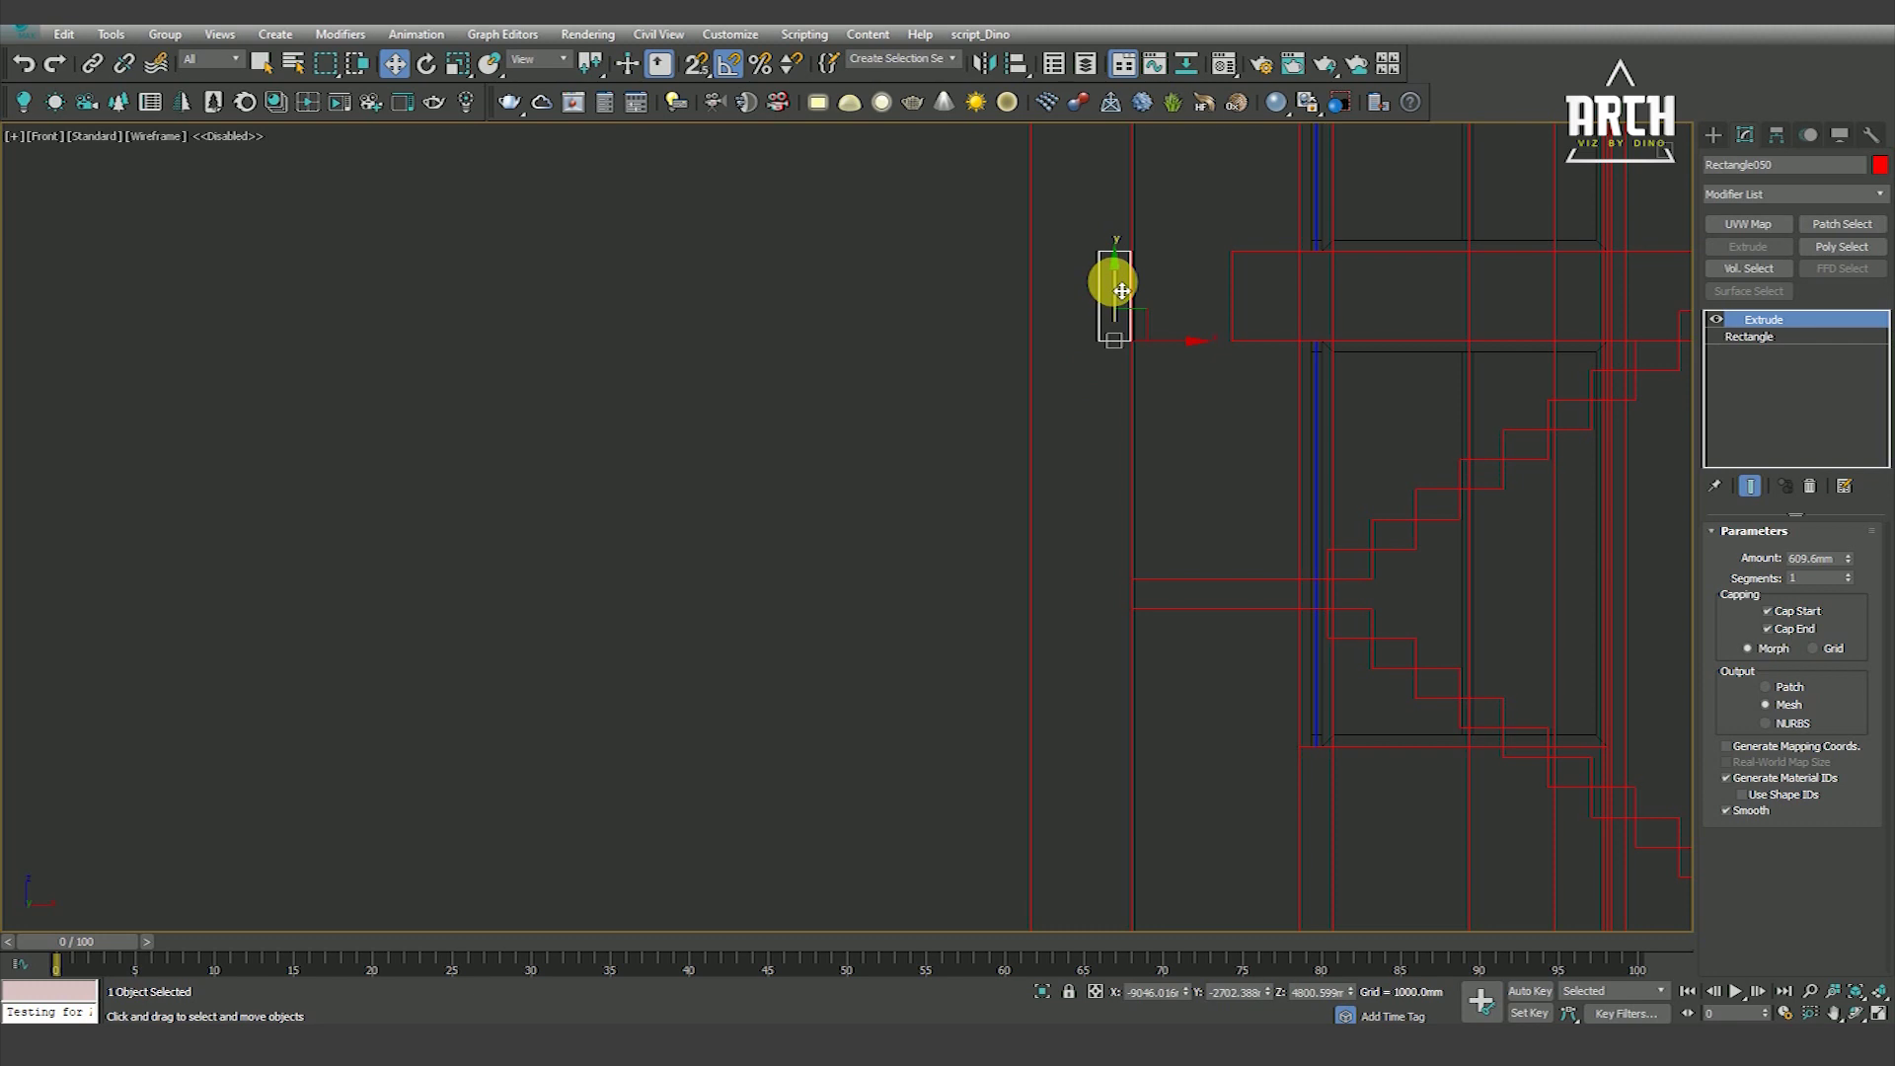
# Inspect Rectangle050 in a shaded 3D orbit, then return to the front wireframe view
pyautogui.scroll(5, 1124, 590)
pyautogui.press('space')
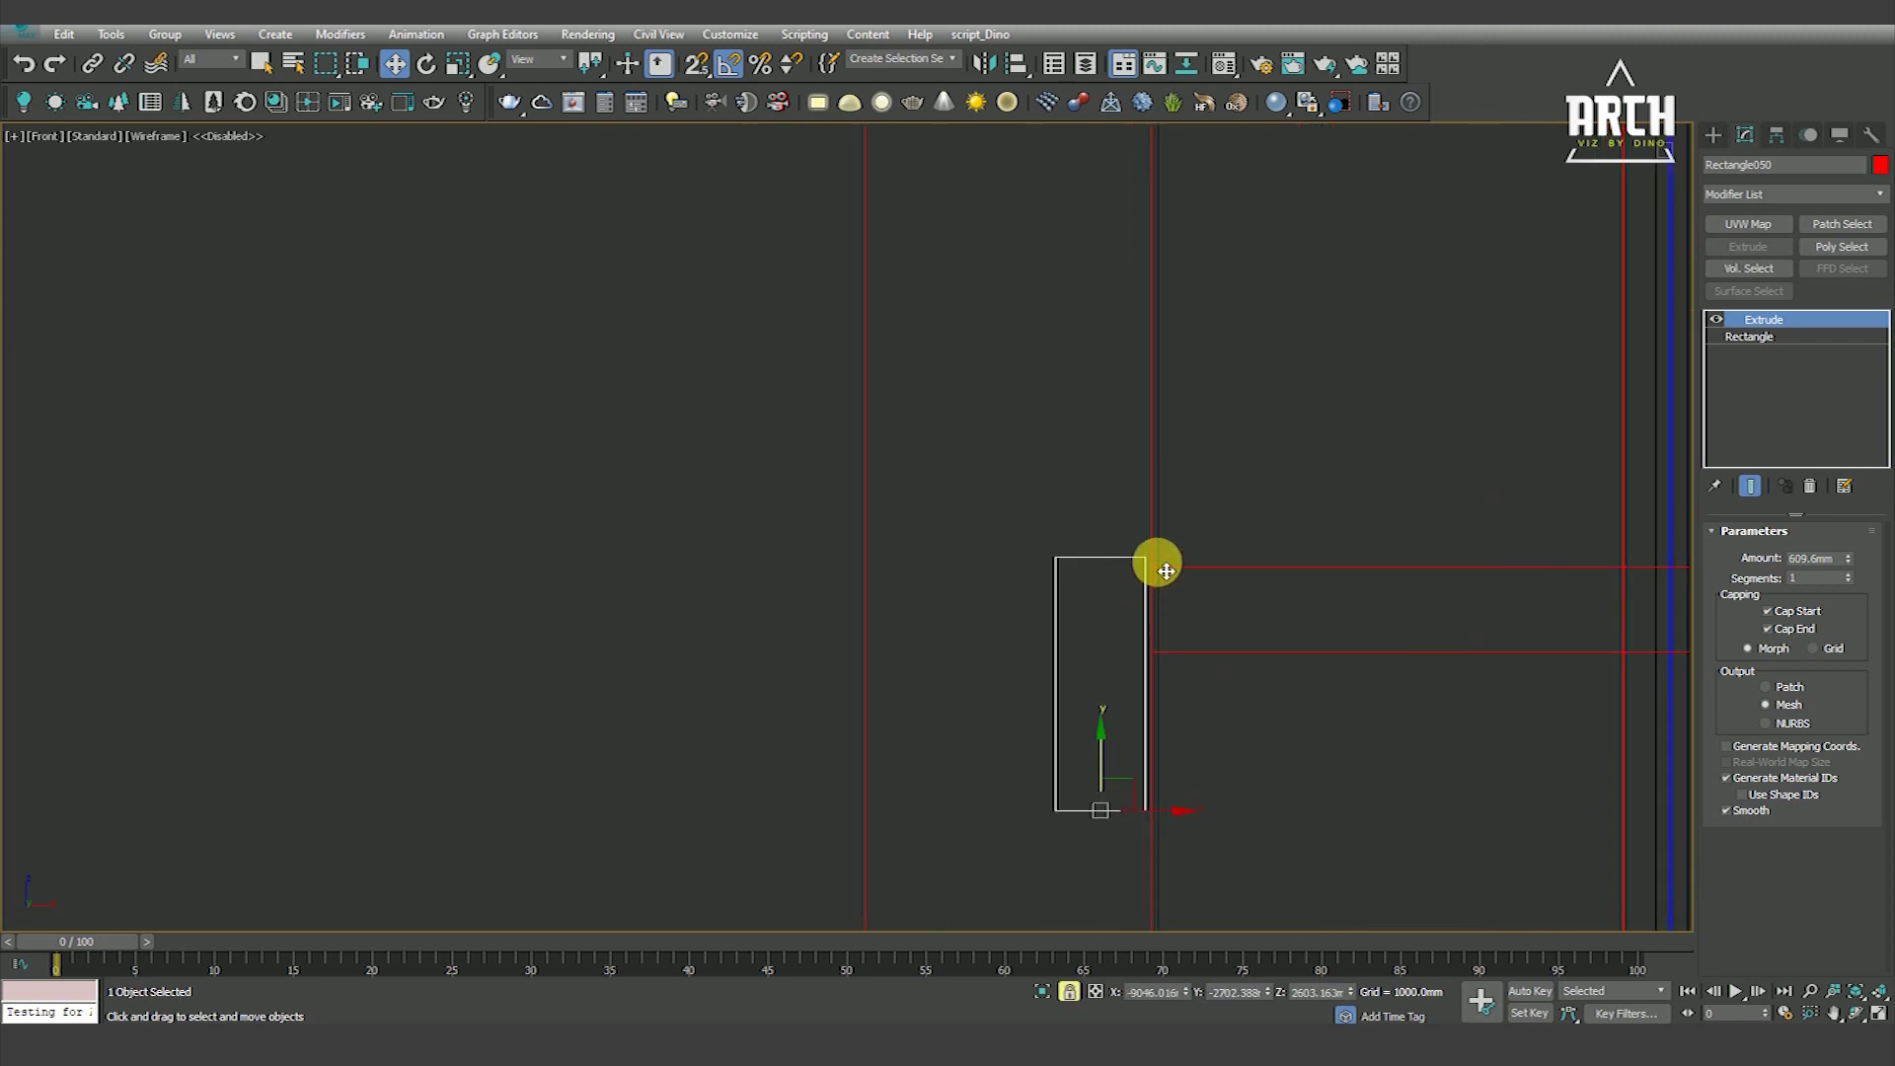
pyautogui.scroll(-5, 1174, 582)
pyautogui.keyDown('alt'); pyautogui.moveTo(1185, 601); pyautogui.dragTo(1079, 592, button='middle'); pyautogui.keyUp('alt')
pyautogui.press('F3')
pyautogui.scroll(6, 1311, 584)
pyautogui.scroll(-3, 1288, 607)
pyautogui.press('f')
pyautogui.press('F3')
pyautogui.moveTo(1269, 598); pyautogui.dragTo(1126, 631, button='middle')
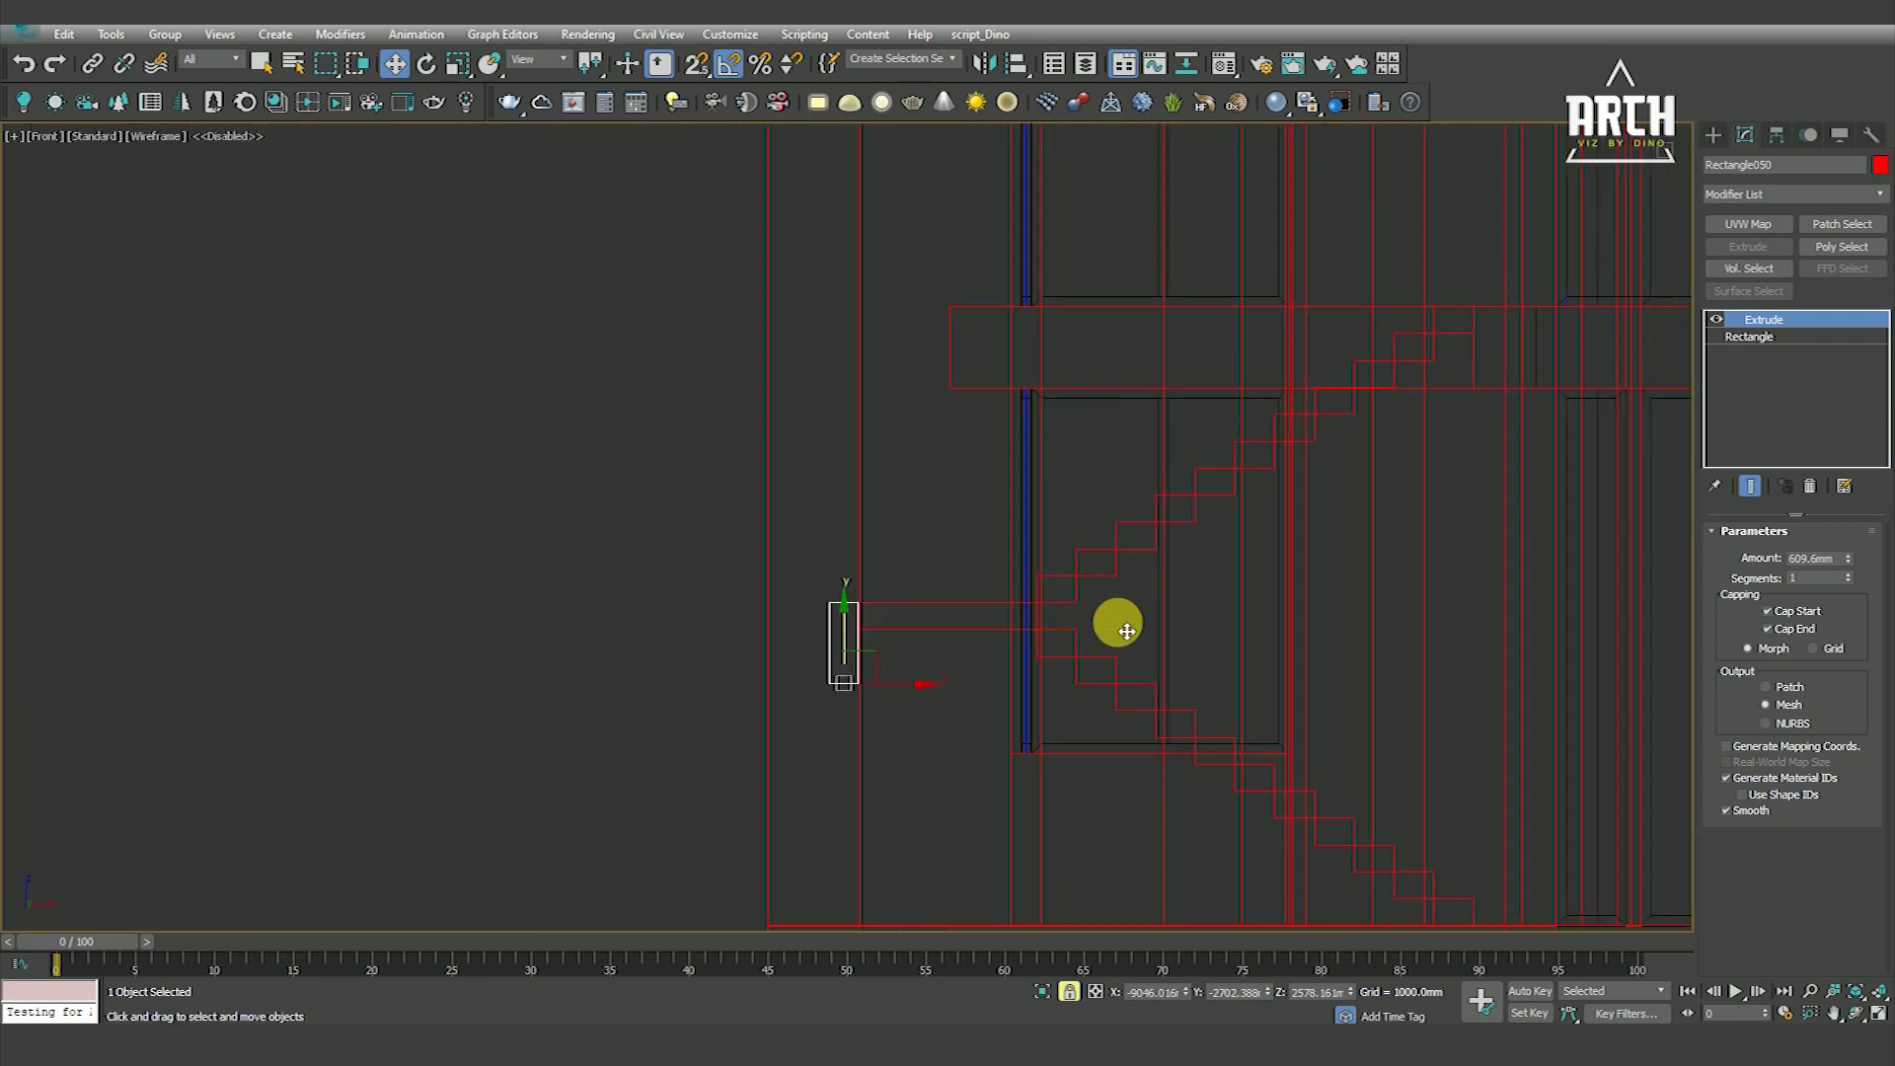
pyautogui.click(1116, 622)
# Select the stair group and Shift-drag a copy, Group006, upward
pyautogui.click(1100, 578)
pyautogui.scroll(-1, 1099, 572)
pyautogui.moveTo(1108, 601); pyautogui.dragTo(1034, 679, button='middle')
pyautogui.scroll(-2, 1035, 679)
pyautogui.keyDown('shift'); pyautogui.moveTo(1051, 669); pyautogui.dragTo(1023, 367); pyautogui.keyUp('shift')
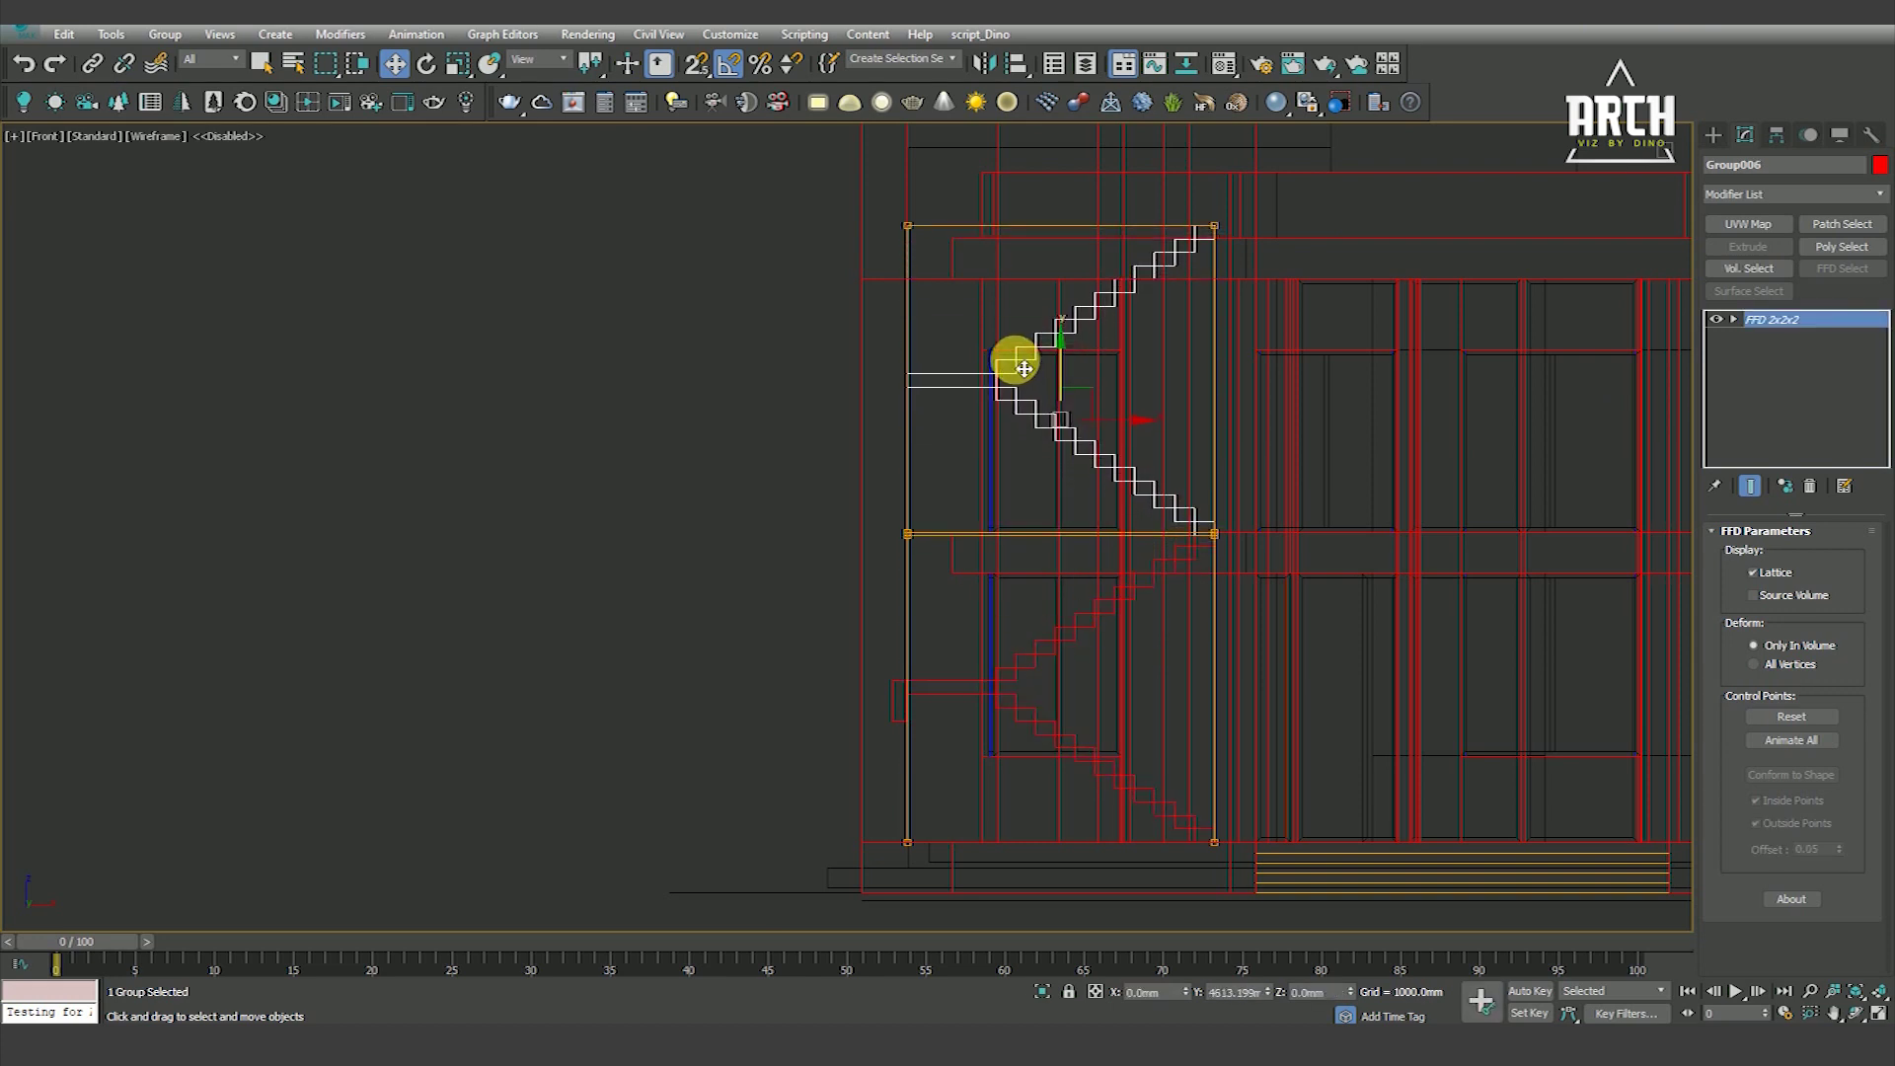
# Confirm the clone and snap the copied stair onto the lower stair's top
pyautogui.keyDown('shift'); pyautogui.moveTo(1023, 367); pyautogui.dragTo(1023, 367); pyautogui.keyUp('shift')
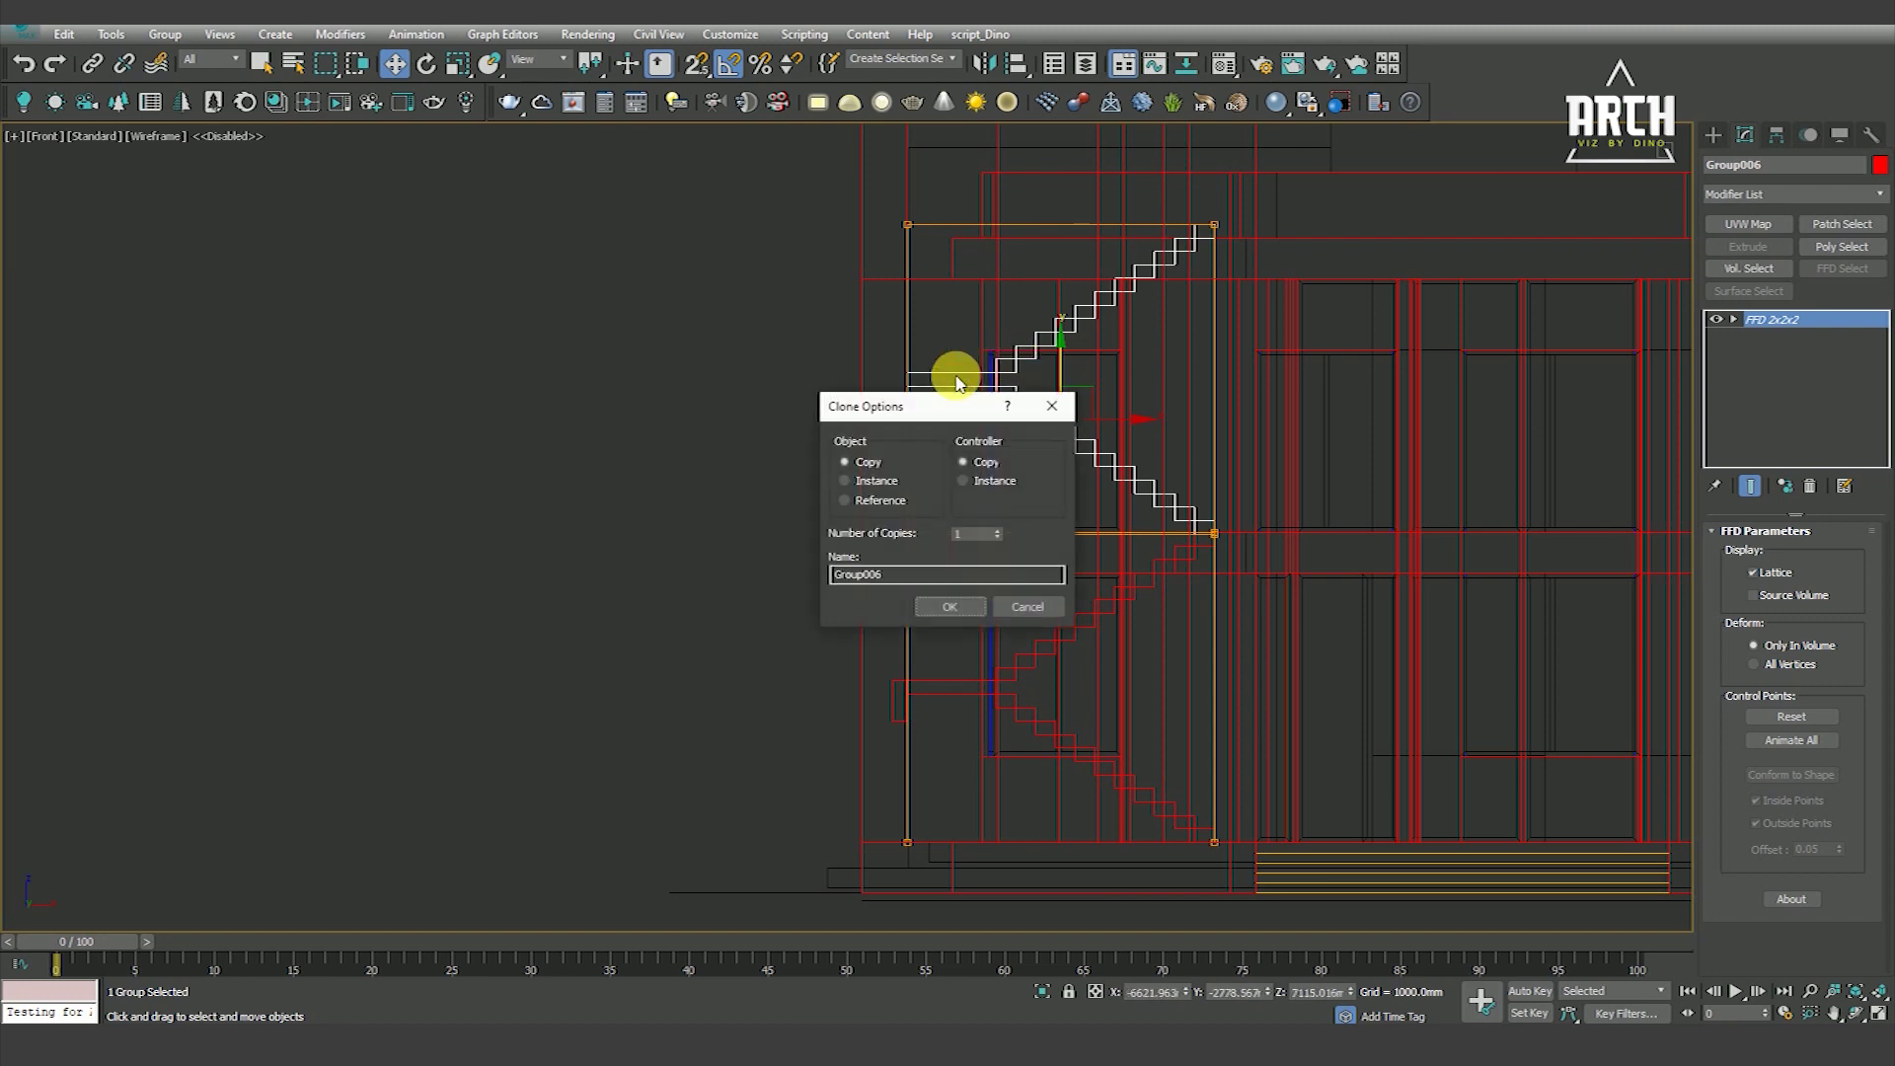
pyautogui.click(942, 608)
pyautogui.scroll(8, 1214, 533)
pyautogui.press('s')
pyautogui.press('space')
pyautogui.moveTo(1202, 483); pyautogui.dragTo(1190, 466)
pyautogui.scroll(-5, 1145, 624)
# Lower the copy's FFD top control points and snap them to the floor line
pyautogui.press('space')
pyautogui.moveTo(1110, 350); pyautogui.dragTo(1116, 440, button='middle')
pyautogui.moveTo(944, 288)
pyautogui.mouseDown()
pyautogui.moveTo(955, 343)
pyautogui.moveTo(960, 319)
pyautogui.mouseUp()
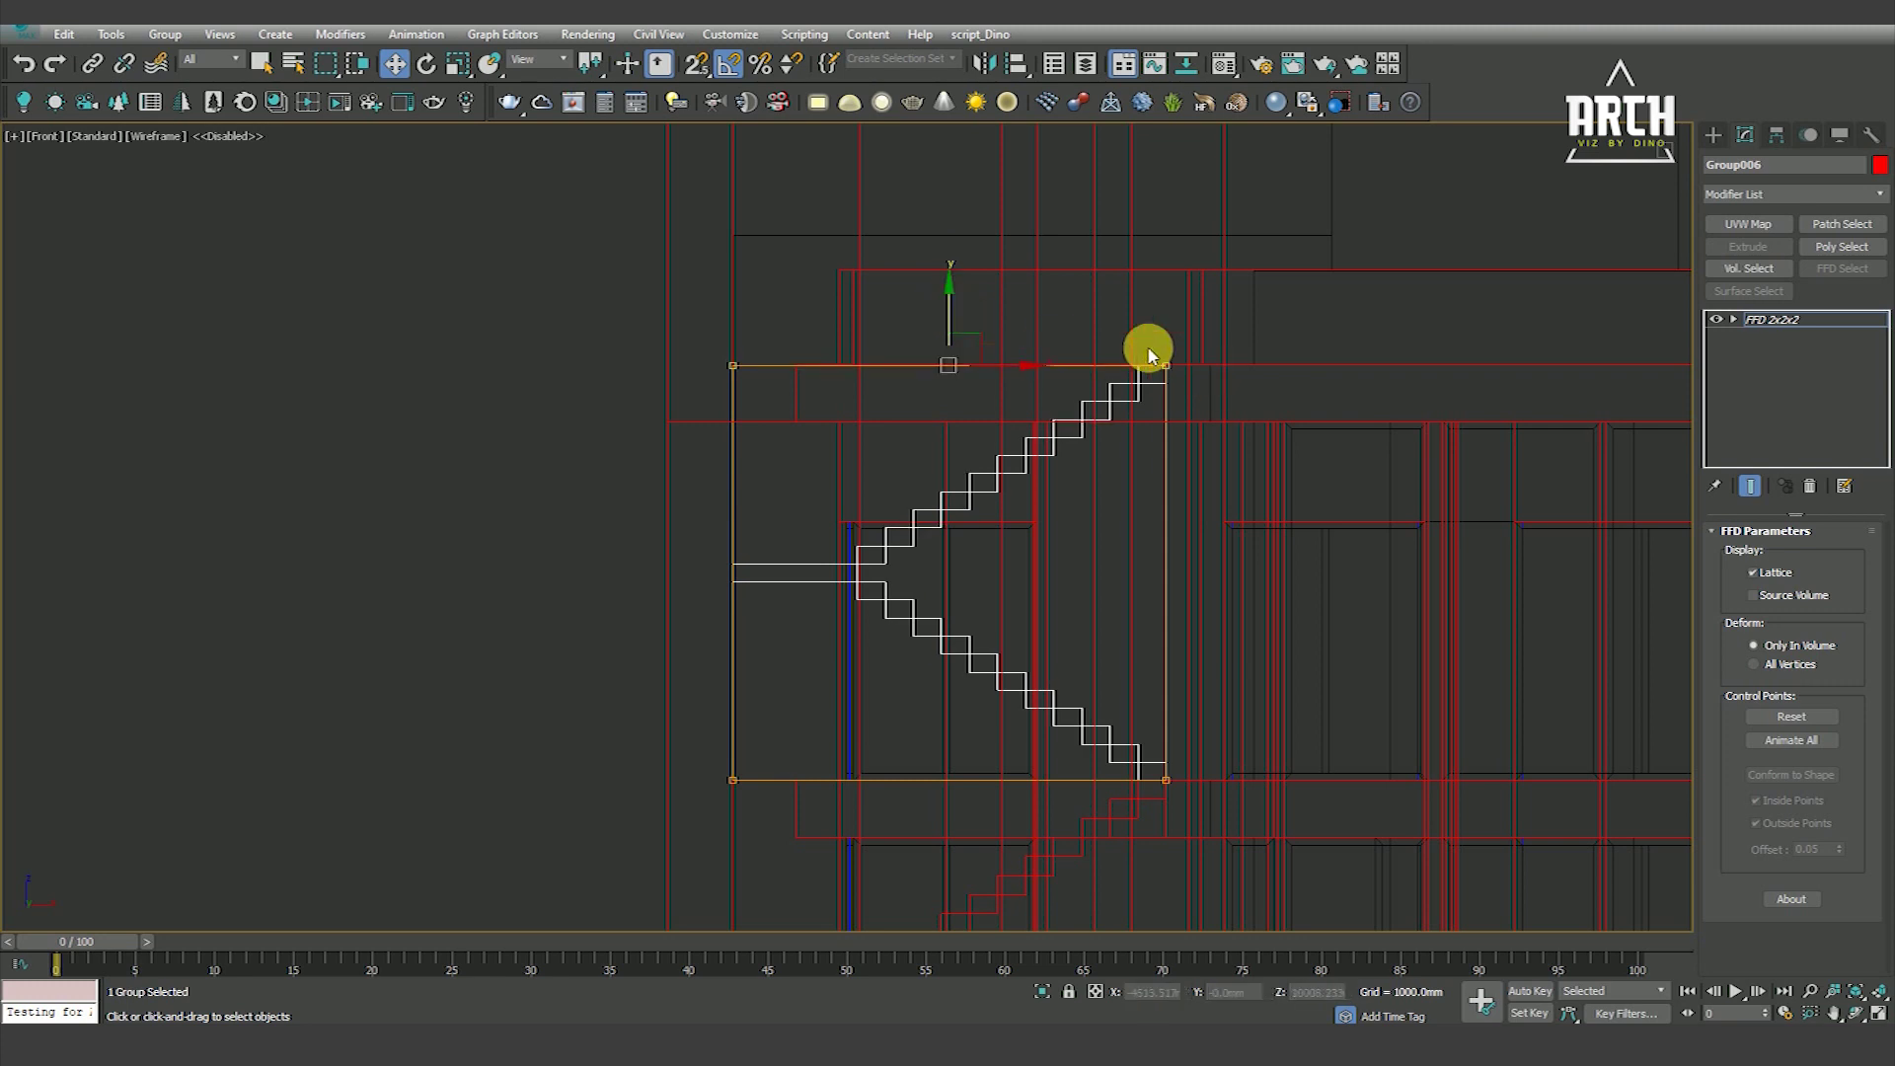
pyautogui.scroll(8, 1148, 353)
pyautogui.moveTo(1160, 435); pyautogui.dragTo(1151, 414)
pyautogui.press('s')
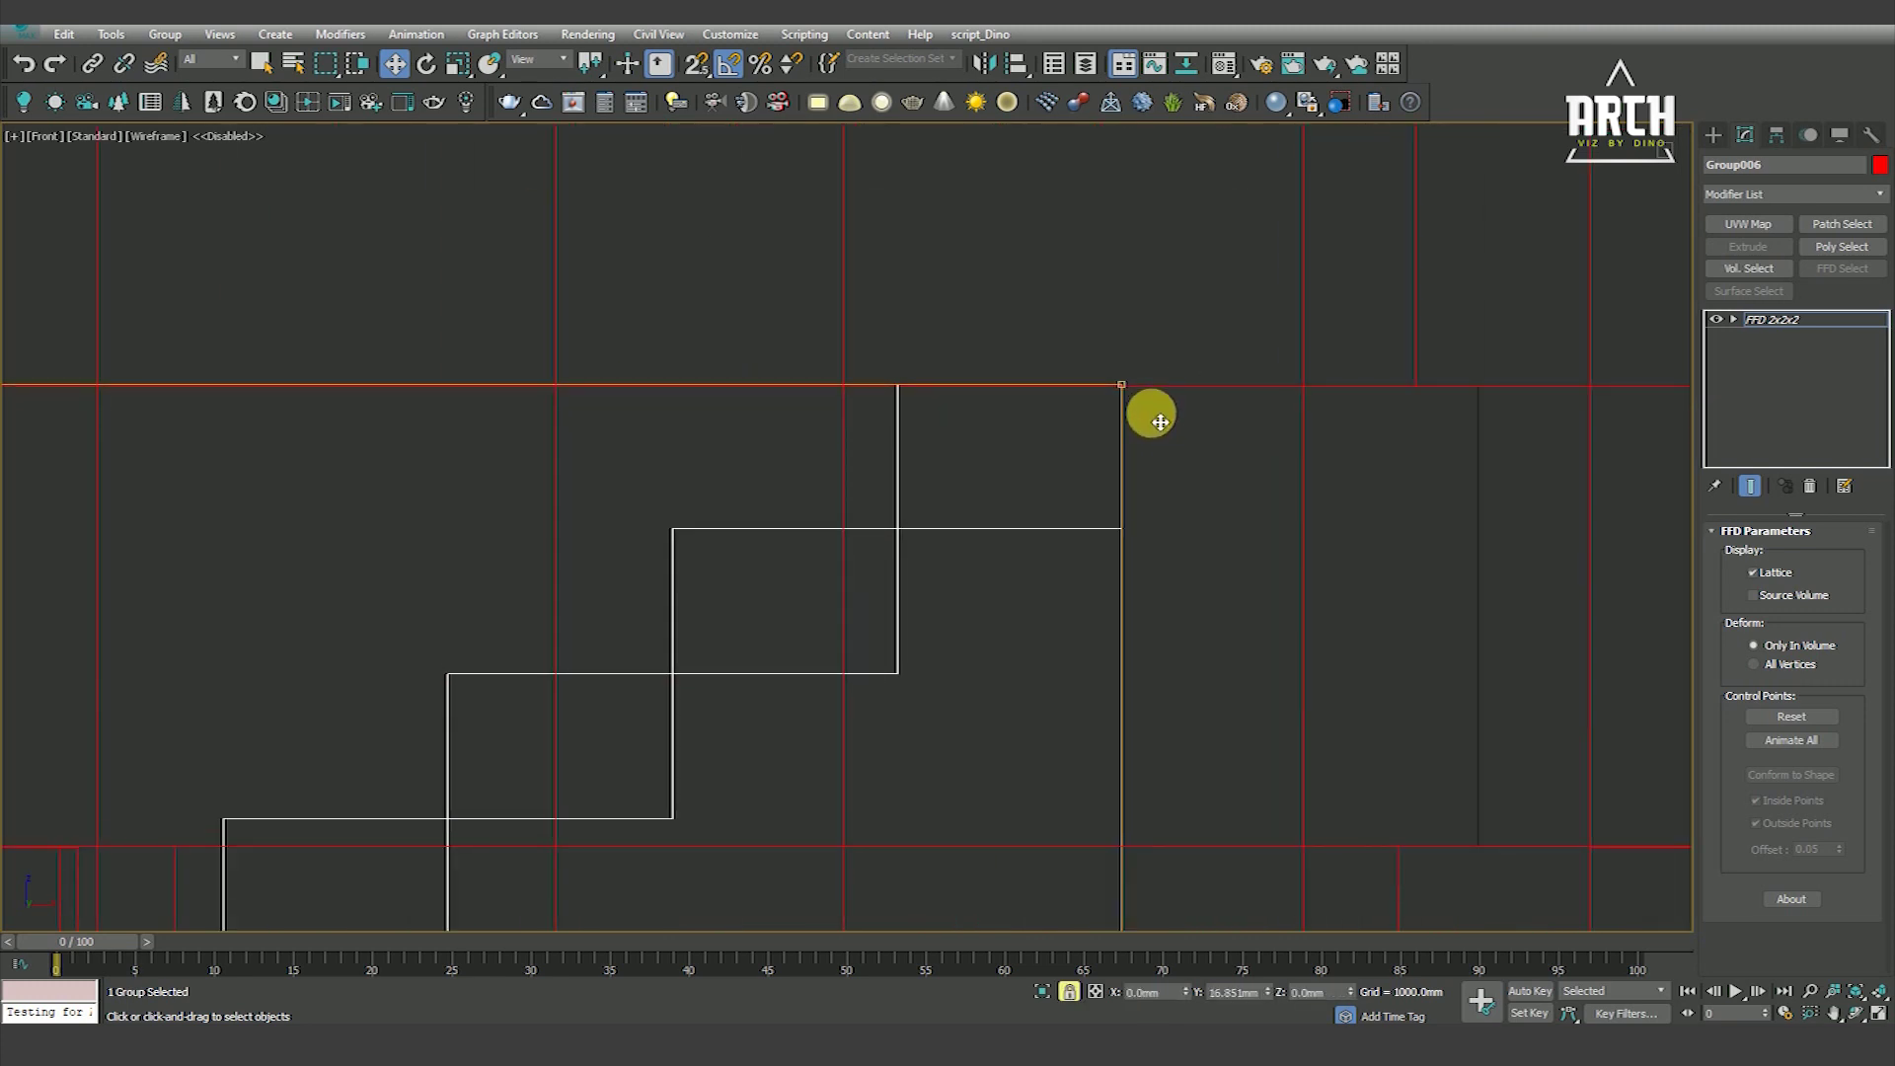
pyautogui.scroll(-5, 1151, 414)
pyautogui.scroll(-3, 1125, 444)
pyautogui.click(1734, 318)
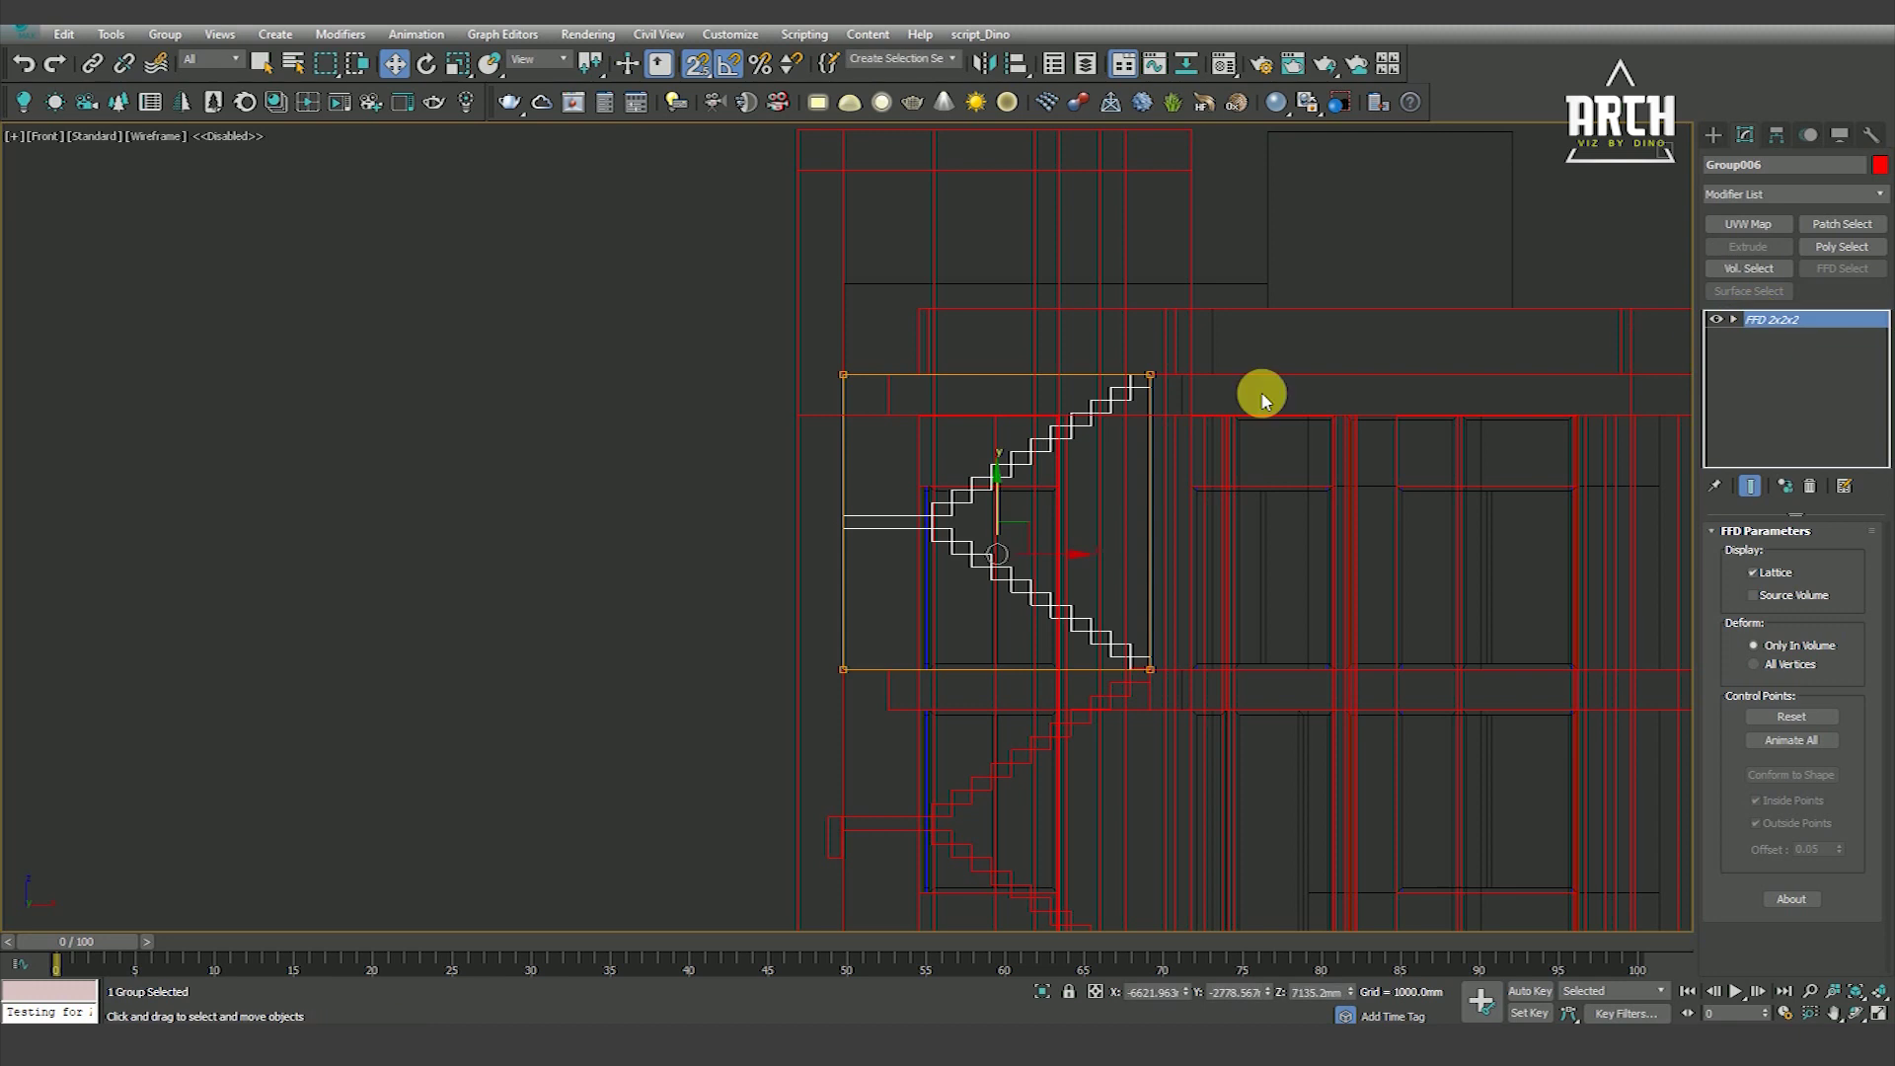
# Reselect Rectangle050 and Shift-copy it upward
pyautogui.click(622, 405)
pyautogui.moveTo(918, 691); pyautogui.dragTo(947, 464, button='middle')
pyautogui.click(872, 640)
pyautogui.moveTo(866, 637); pyautogui.dragTo(875, 704, button='middle')
pyautogui.keyDown('shift'); pyautogui.moveTo(884, 343); pyautogui.dragTo(849, 296); pyautogui.keyUp('shift')
pyautogui.click(936, 607)
# Inspect the building in a shaded orbit, then return to the front close-up
pyautogui.scroll(5, 888, 347)
pyautogui.moveTo(976, 416)
pyautogui.keyDown('alt'); pyautogui.mouseDown(button='middle')
pyautogui.moveTo(1099, 562)
pyautogui.moveTo(1142, 563)
pyautogui.moveTo(1045, 576)
pyautogui.mouseUp(button='middle'); pyautogui.keyUp('alt')
pyautogui.press('F3')
pyautogui.scroll(-5, 1089, 539)
pyautogui.hotkey('shift', 'z')
pyautogui.hotkey('shift', 'z')
pyautogui.hotkey('shift', 'z')
pyautogui.hotkey('shift', 'z')
pyautogui.moveTo(1075, 498); pyautogui.dragTo(1085, 606, button='middle')
# Copy the rectangle upward as Rectangle098 and snap it onto a stair corner
pyautogui.keyDown('shift'); pyautogui.moveTo(1047, 583); pyautogui.dragTo(1047, 400); pyautogui.keyUp('shift')
pyautogui.click(947, 604)
pyautogui.scroll(1, 1036, 550)
pyautogui.scroll(2, 1076, 507)
pyautogui.scroll(2, 1018, 544)
pyautogui.scroll(3, 927, 435)
pyautogui.press('s')
pyautogui.moveTo(882, 370); pyautogui.dragTo(1065, 541)
# Orbit the front view into a 3D Orthographic view with Edged Faces shading
pyautogui.scroll(-4, 1056, 523)
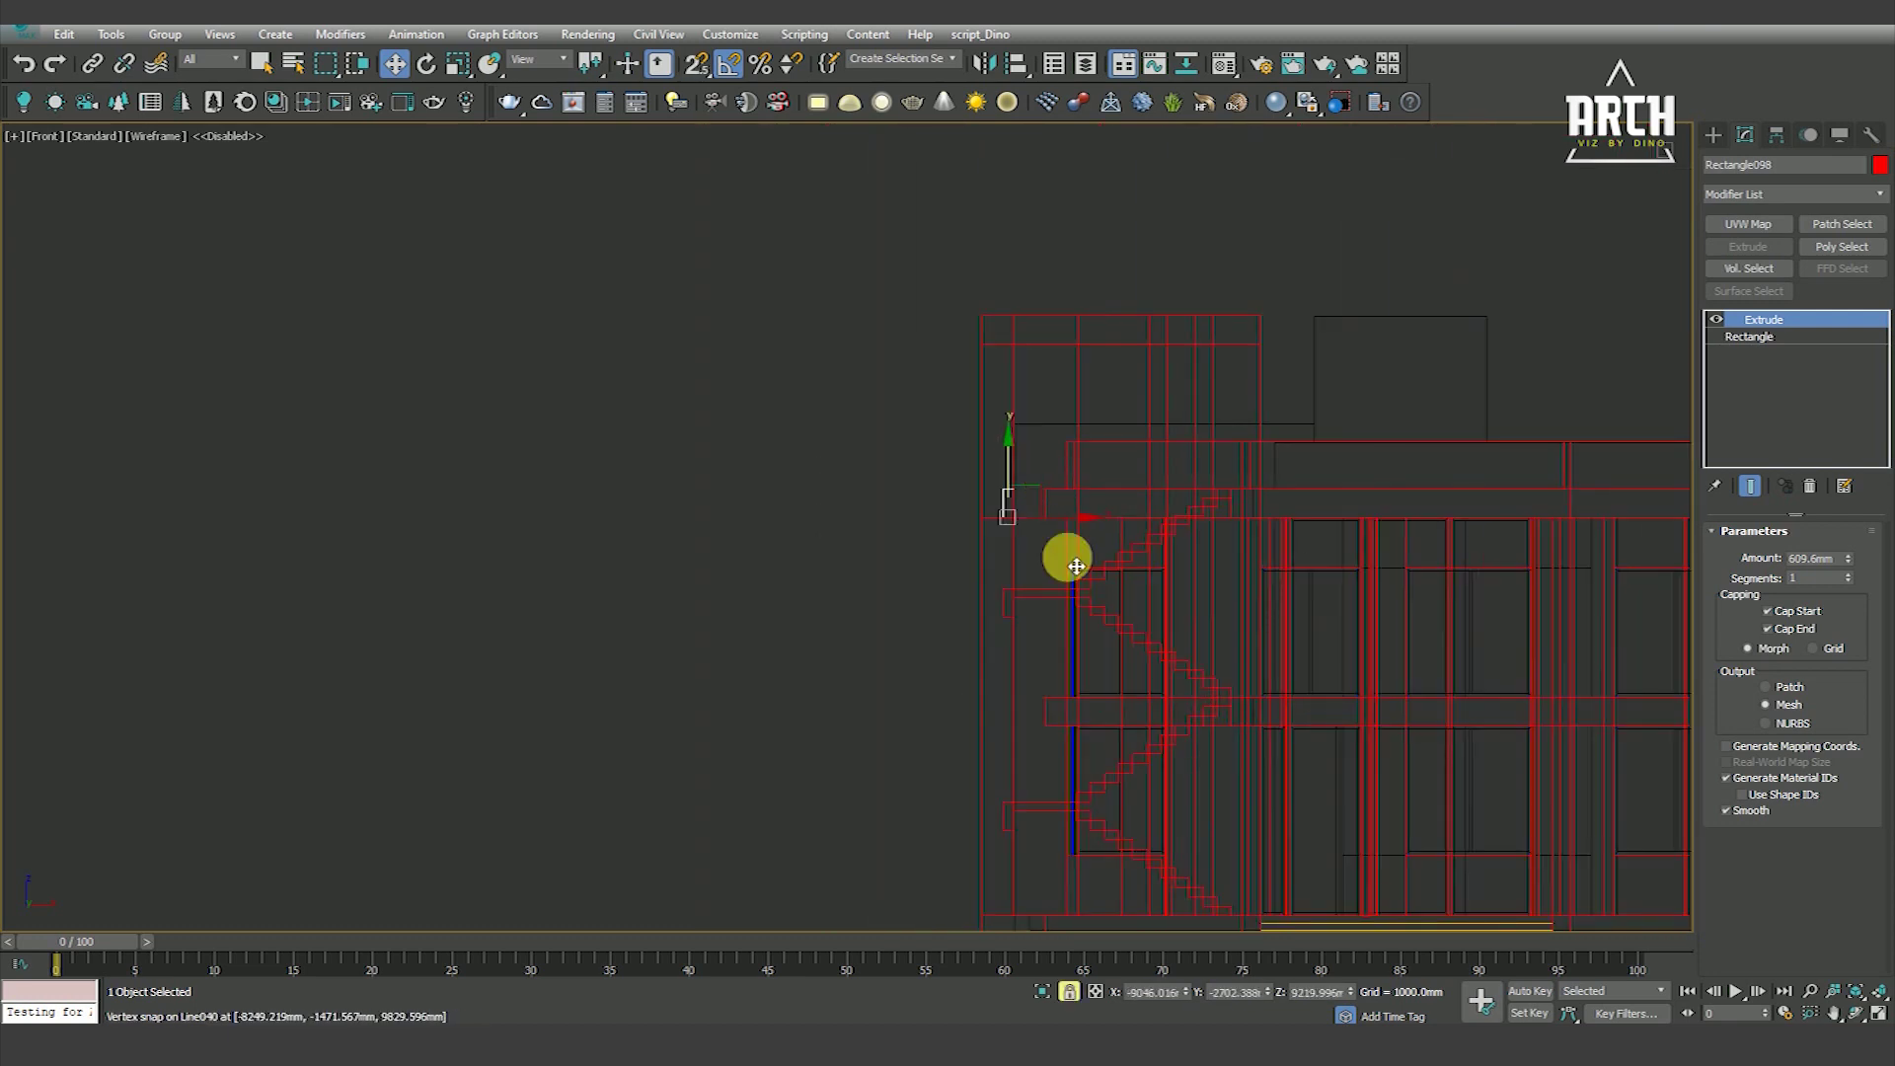
pyautogui.scroll(1, 1036, 533)
pyautogui.scroll(1, 1068, 390)
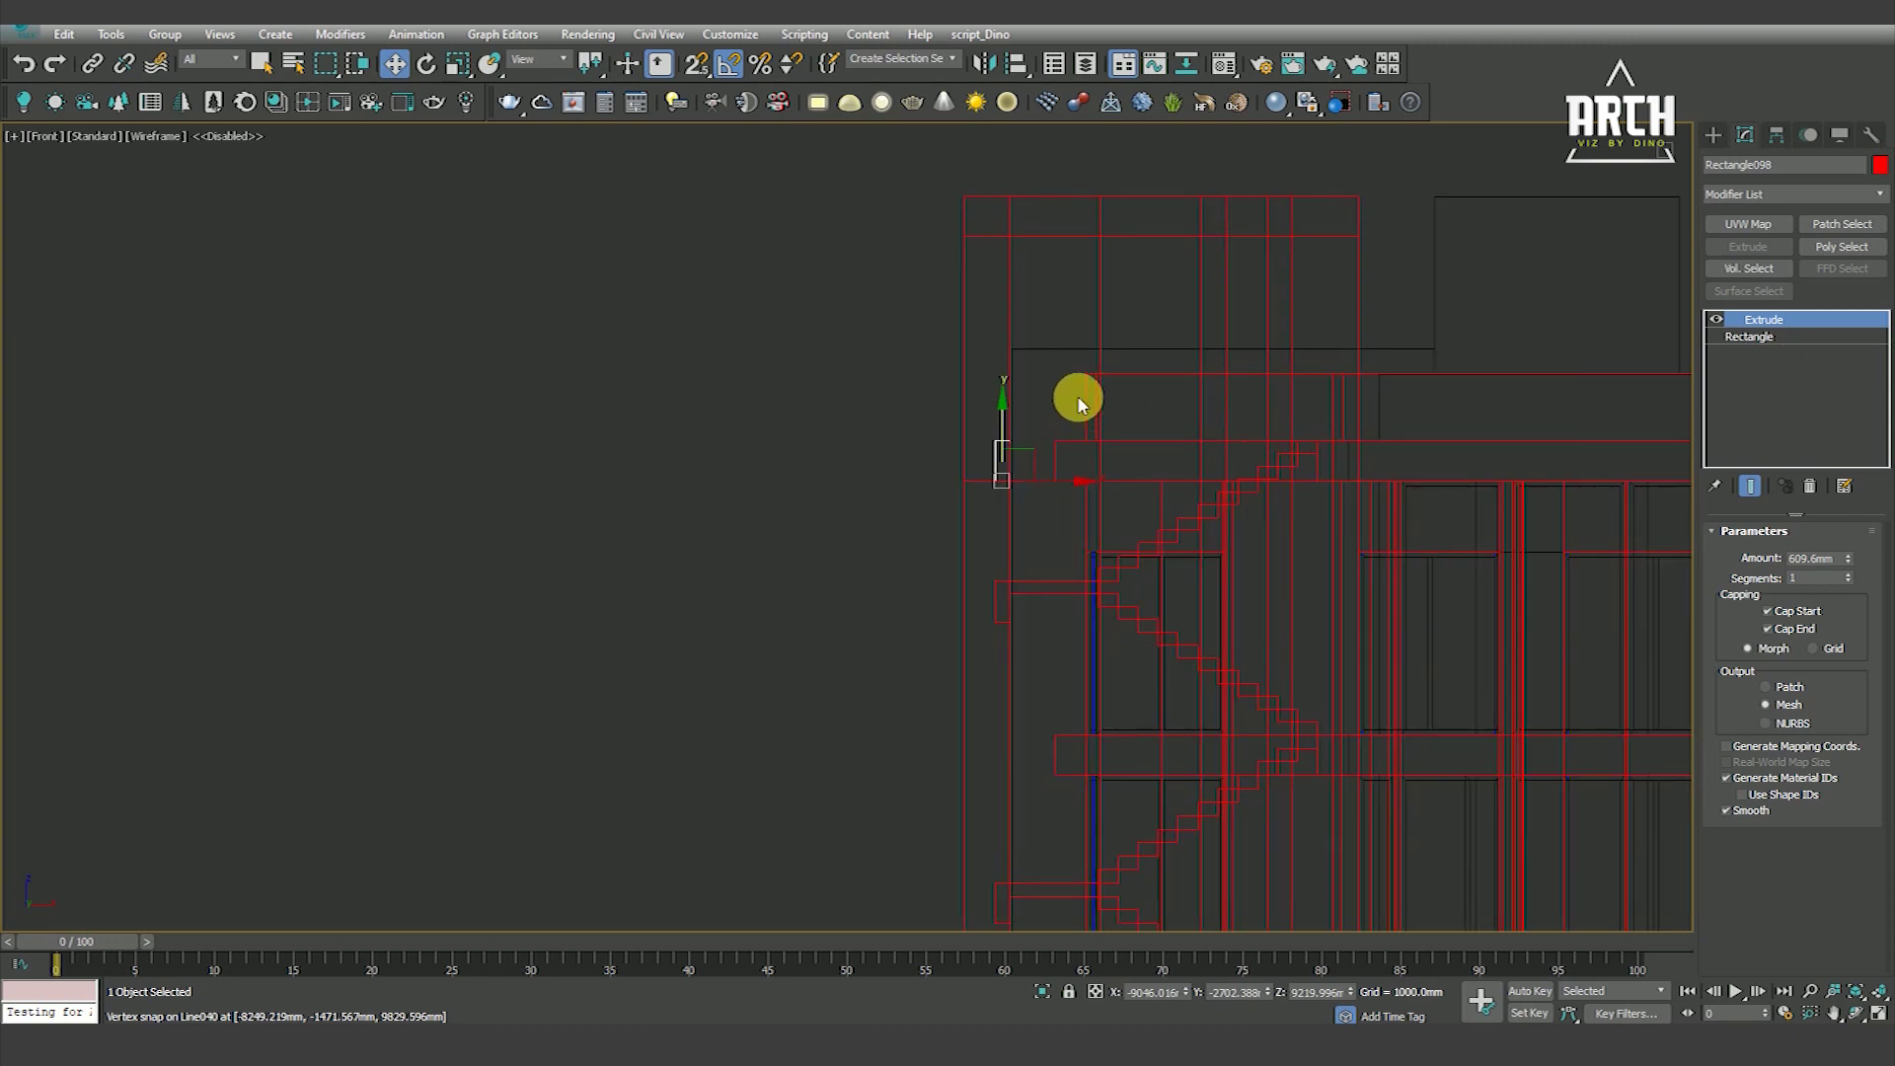
pyautogui.moveTo(1075, 387)
pyautogui.keyDown('alt'); pyautogui.mouseDown(button='middle')
pyautogui.moveTo(1155, 477)
pyautogui.moveTo(1079, 414)
pyautogui.moveTo(1045, 512)
pyautogui.moveTo(1028, 498)
pyautogui.moveTo(1056, 436)
pyautogui.moveTo(1027, 490)
pyautogui.mouseUp(button='middle'); pyautogui.keyUp('alt')
pyautogui.press('F3')
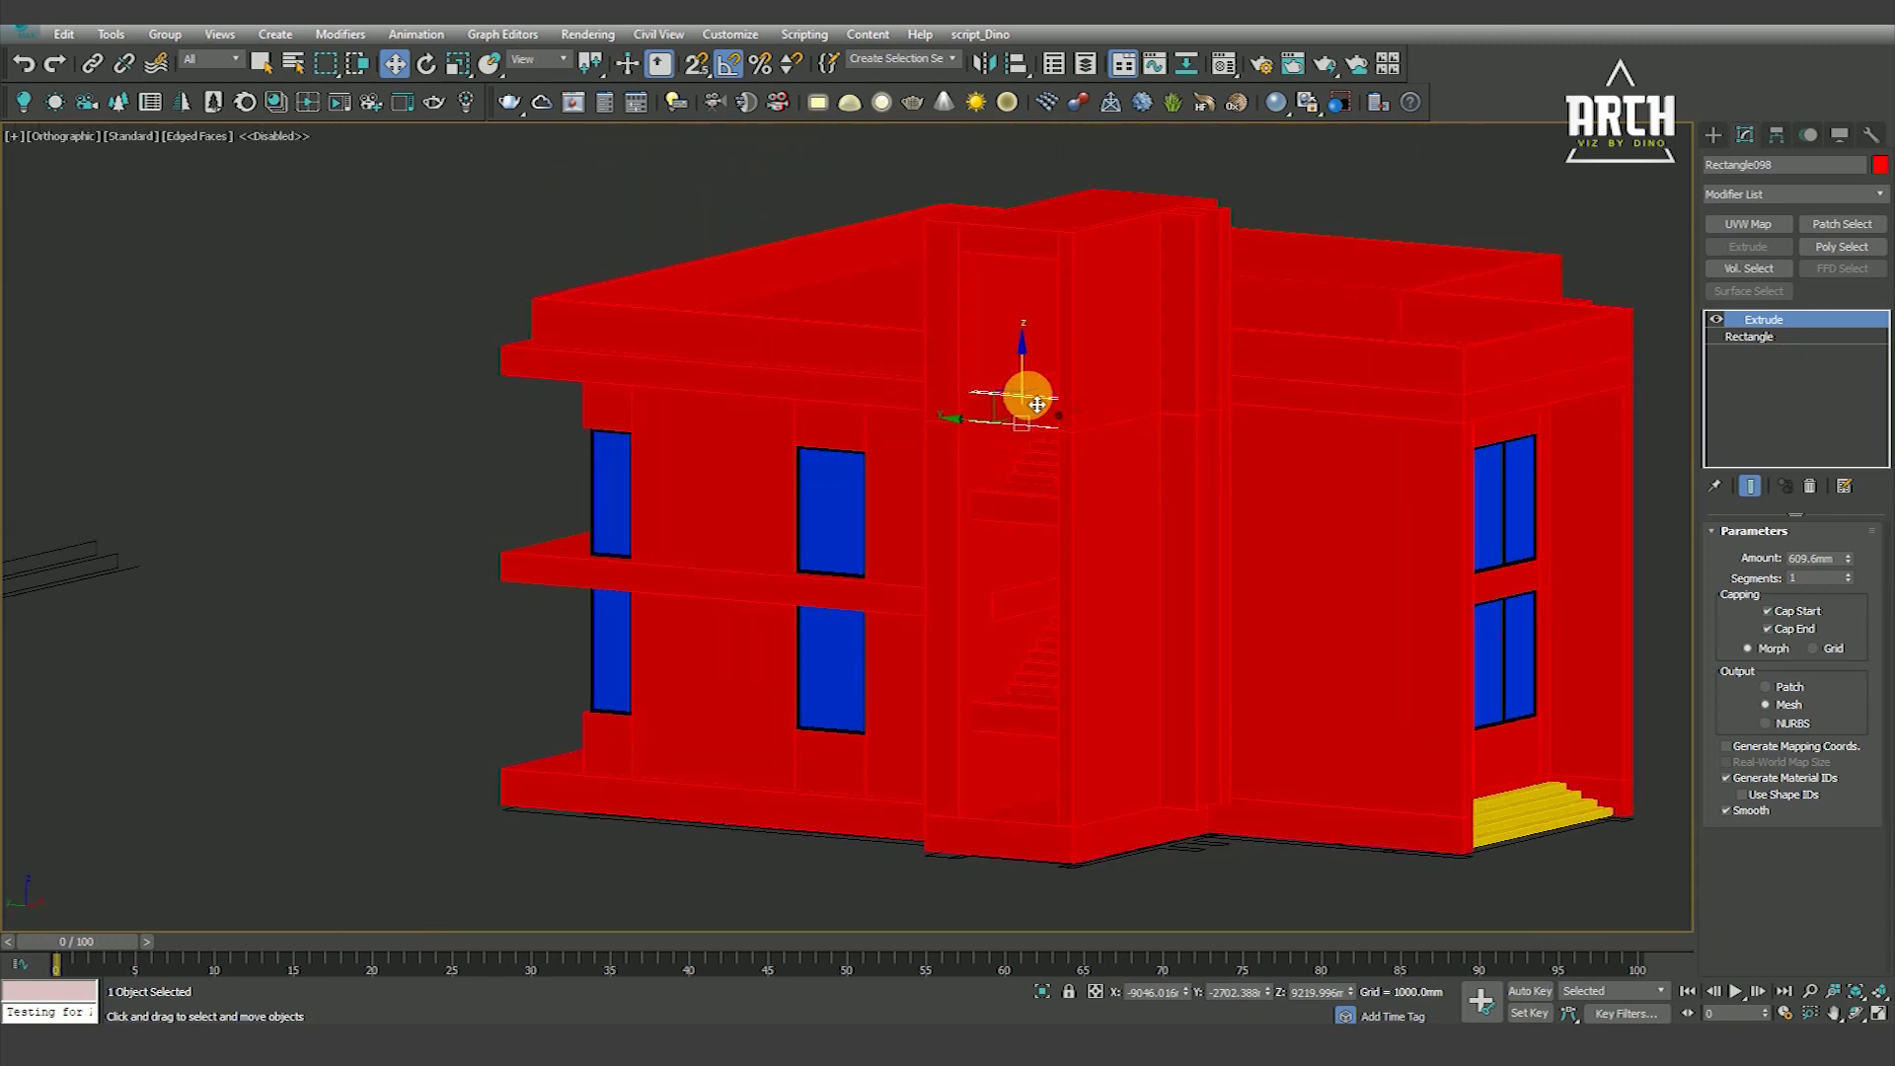
# Orbit the building to a near-front elevation and clear the current selection
pyautogui.scroll(2, 1023, 394)
pyautogui.scroll(-1, 1062, 512)
pyautogui.scroll(-2, 1092, 609)
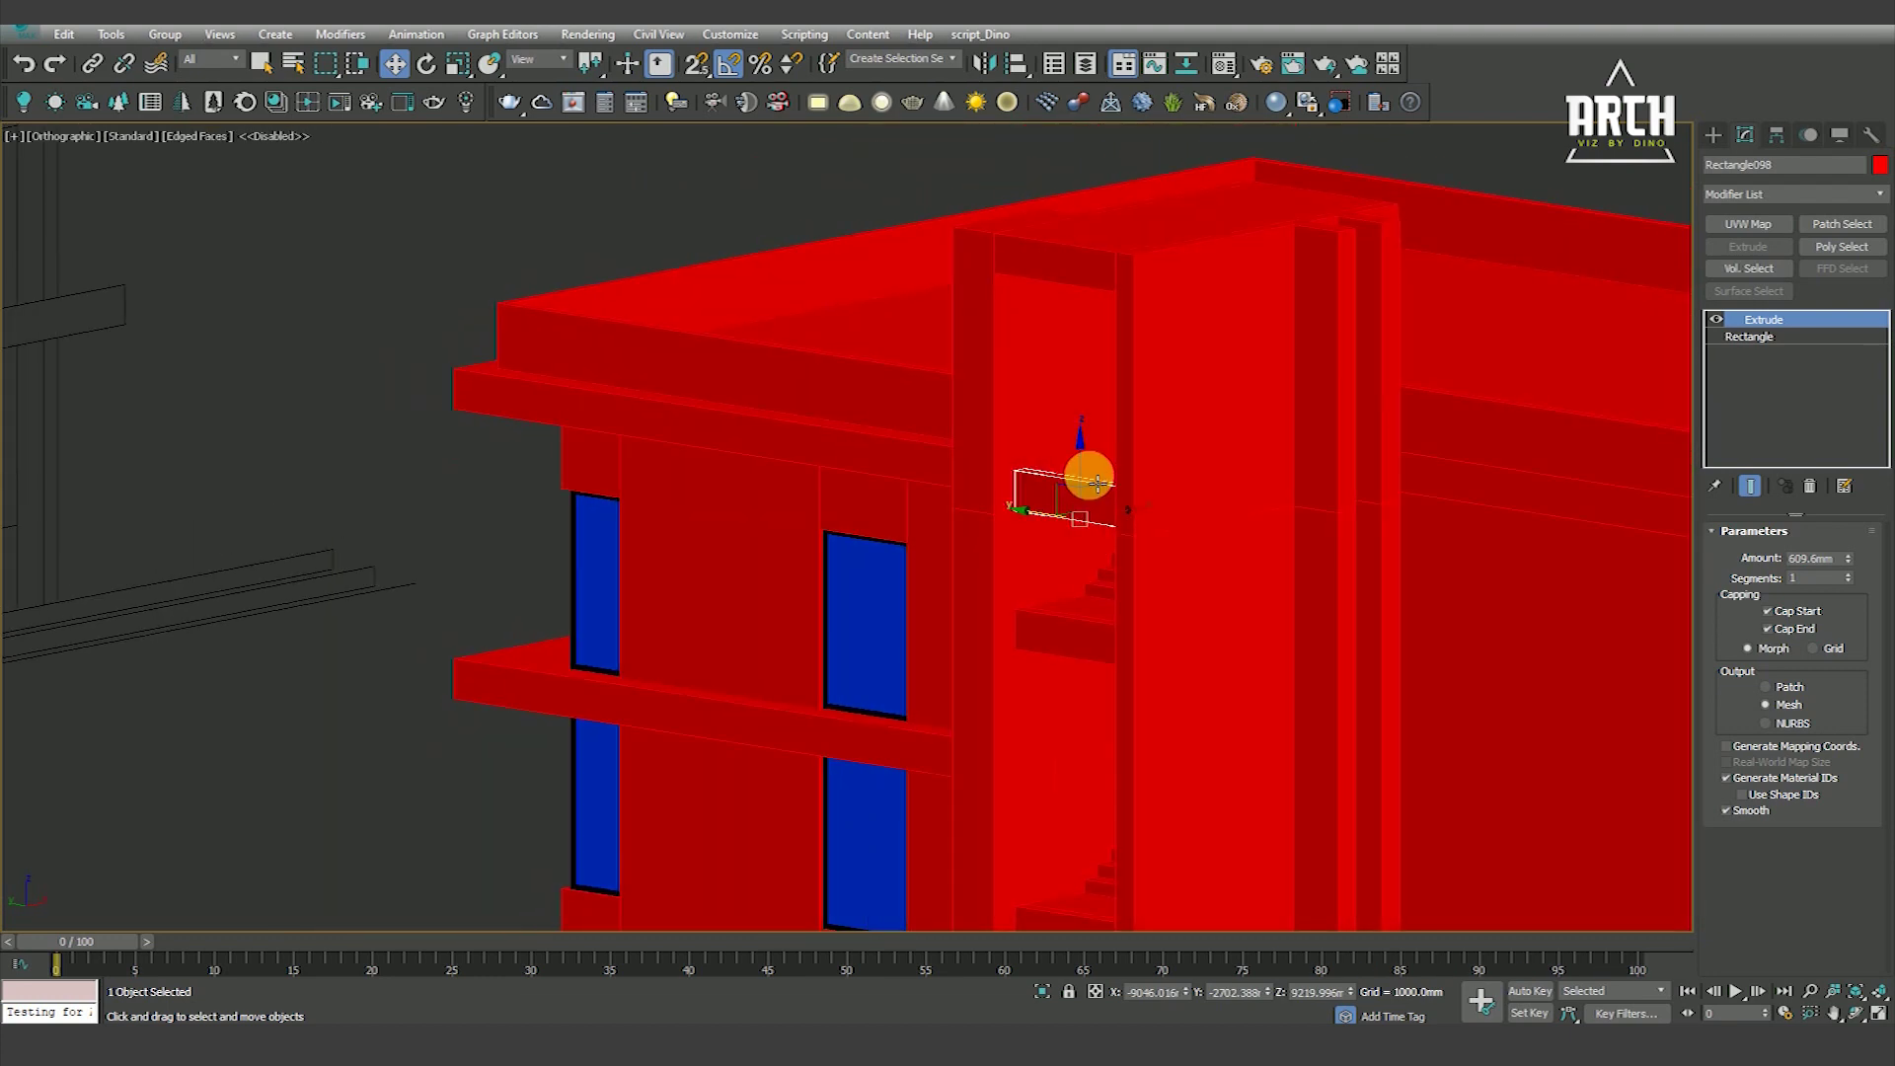
pyautogui.scroll(-3, 1098, 580)
pyautogui.keyDown('alt'); pyautogui.moveTo(1097, 579); pyautogui.dragTo(1108, 616, button='middle'); pyautogui.keyUp('alt')
pyautogui.click(1097, 629)
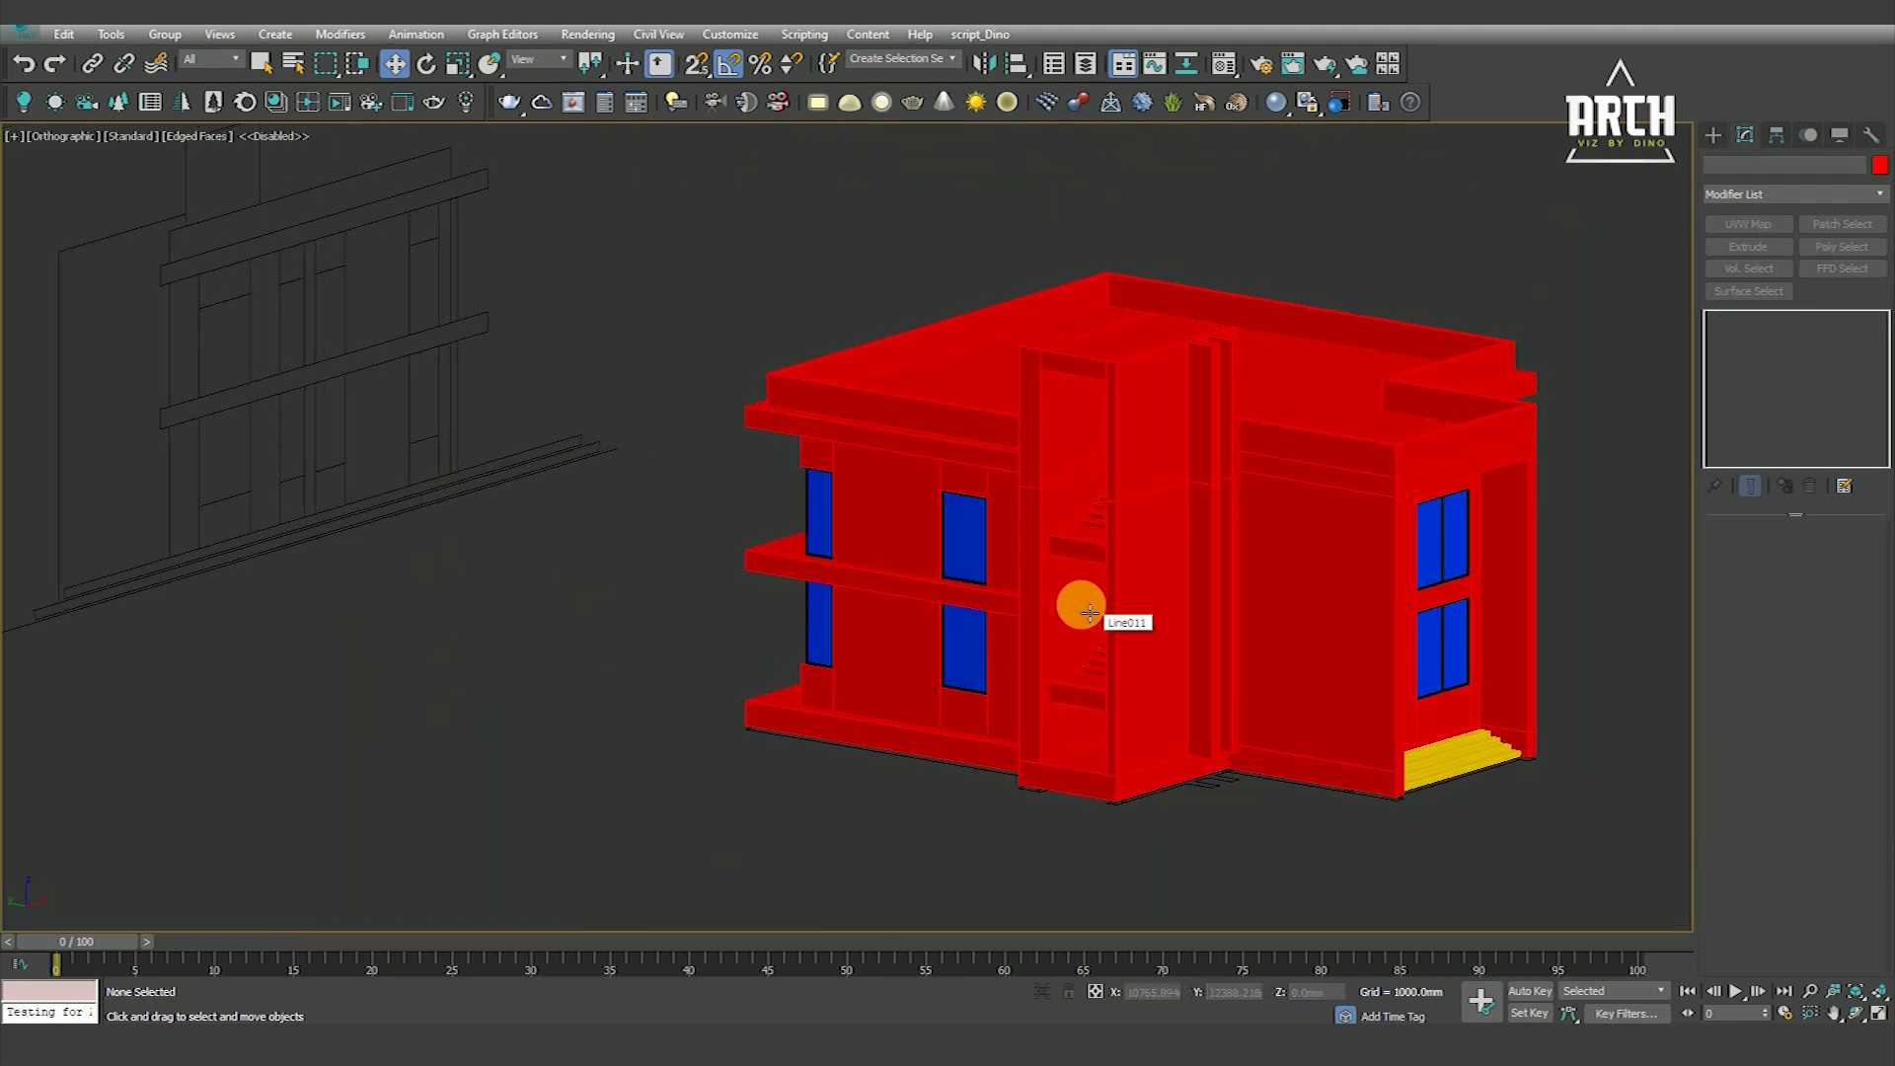
pyautogui.scroll(3, 1116, 597)
pyautogui.click(1147, 592)
pyautogui.scroll(-3, 1140, 607)
pyautogui.moveTo(1137, 618)
pyautogui.keyDown('alt'); pyautogui.mouseDown(button='middle')
pyautogui.moveTo(1251, 618)
pyautogui.moveTo(1222, 550)
pyautogui.moveTo(1175, 595)
pyautogui.moveTo(1281, 744)
pyautogui.mouseUp(button='middle'); pyautogui.keyUp('alt')
pyautogui.click(1281, 744)
# Select the two stair landings together
pyautogui.click(1136, 709)
pyautogui.keyDown('ctrl'); pyautogui.click(1150, 541); pyautogui.keyUp('ctrl')
pyautogui.keyDown('alt'); pyautogui.moveTo(1151, 541); pyautogui.dragTo(1150, 707, button='middle'); pyautogui.keyUp('alt')
pyautogui.scroll(4, 1144, 790)
pyautogui.scroll(-3, 1145, 789)
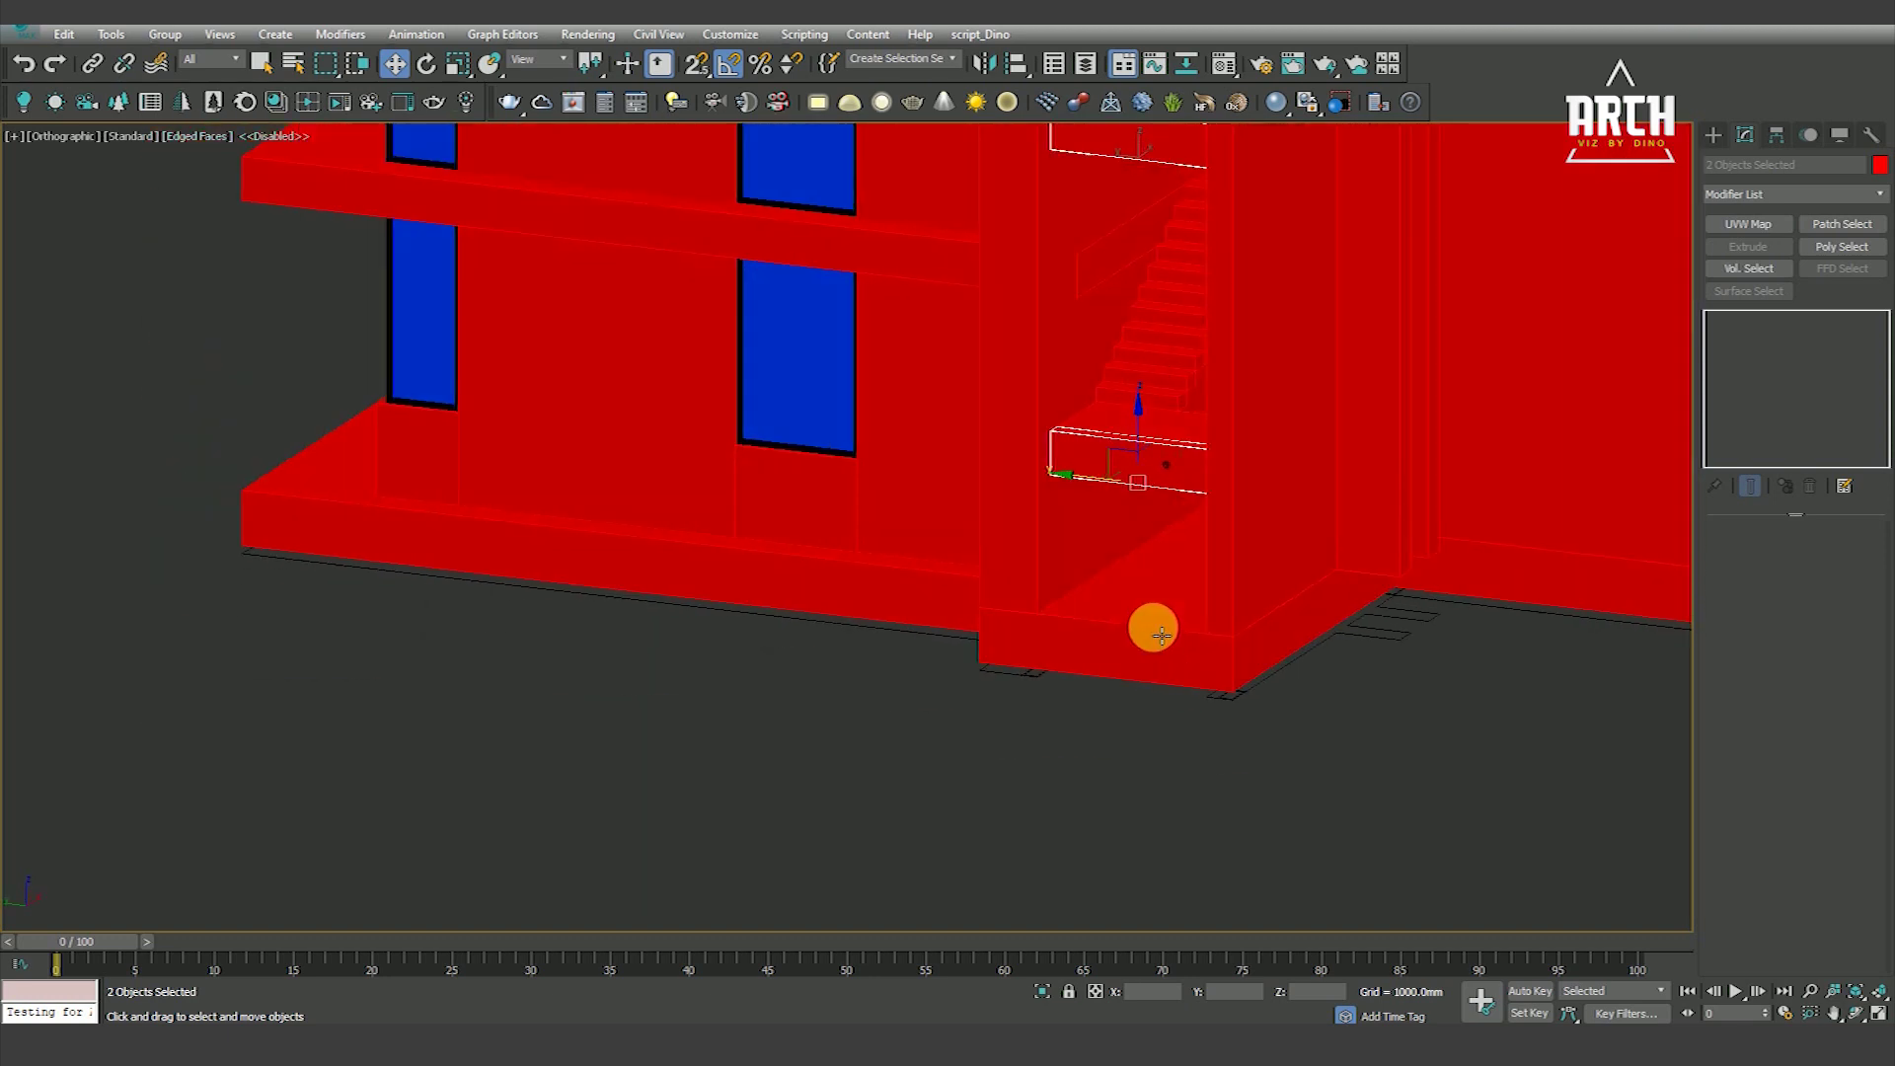
pyautogui.scroll(-2, 1151, 626)
pyautogui.moveTo(1125, 622)
pyautogui.keyDown('alt'); pyautogui.mouseDown(button='middle')
pyautogui.moveTo(1116, 529)
pyautogui.moveTo(1164, 604)
pyautogui.moveTo(1125, 596)
pyautogui.moveTo(1165, 572)
pyautogui.moveTo(1142, 575)
pyautogui.moveTo(1086, 486)
pyautogui.moveTo(1072, 707)
pyautogui.mouseUp(button='middle'); pyautogui.keyUp('alt')
# Add the base slab and, in wireframe, a window frame to the selection
pyautogui.keyDown('ctrl'); pyautogui.click(1120, 596); pyautogui.keyUp('ctrl')
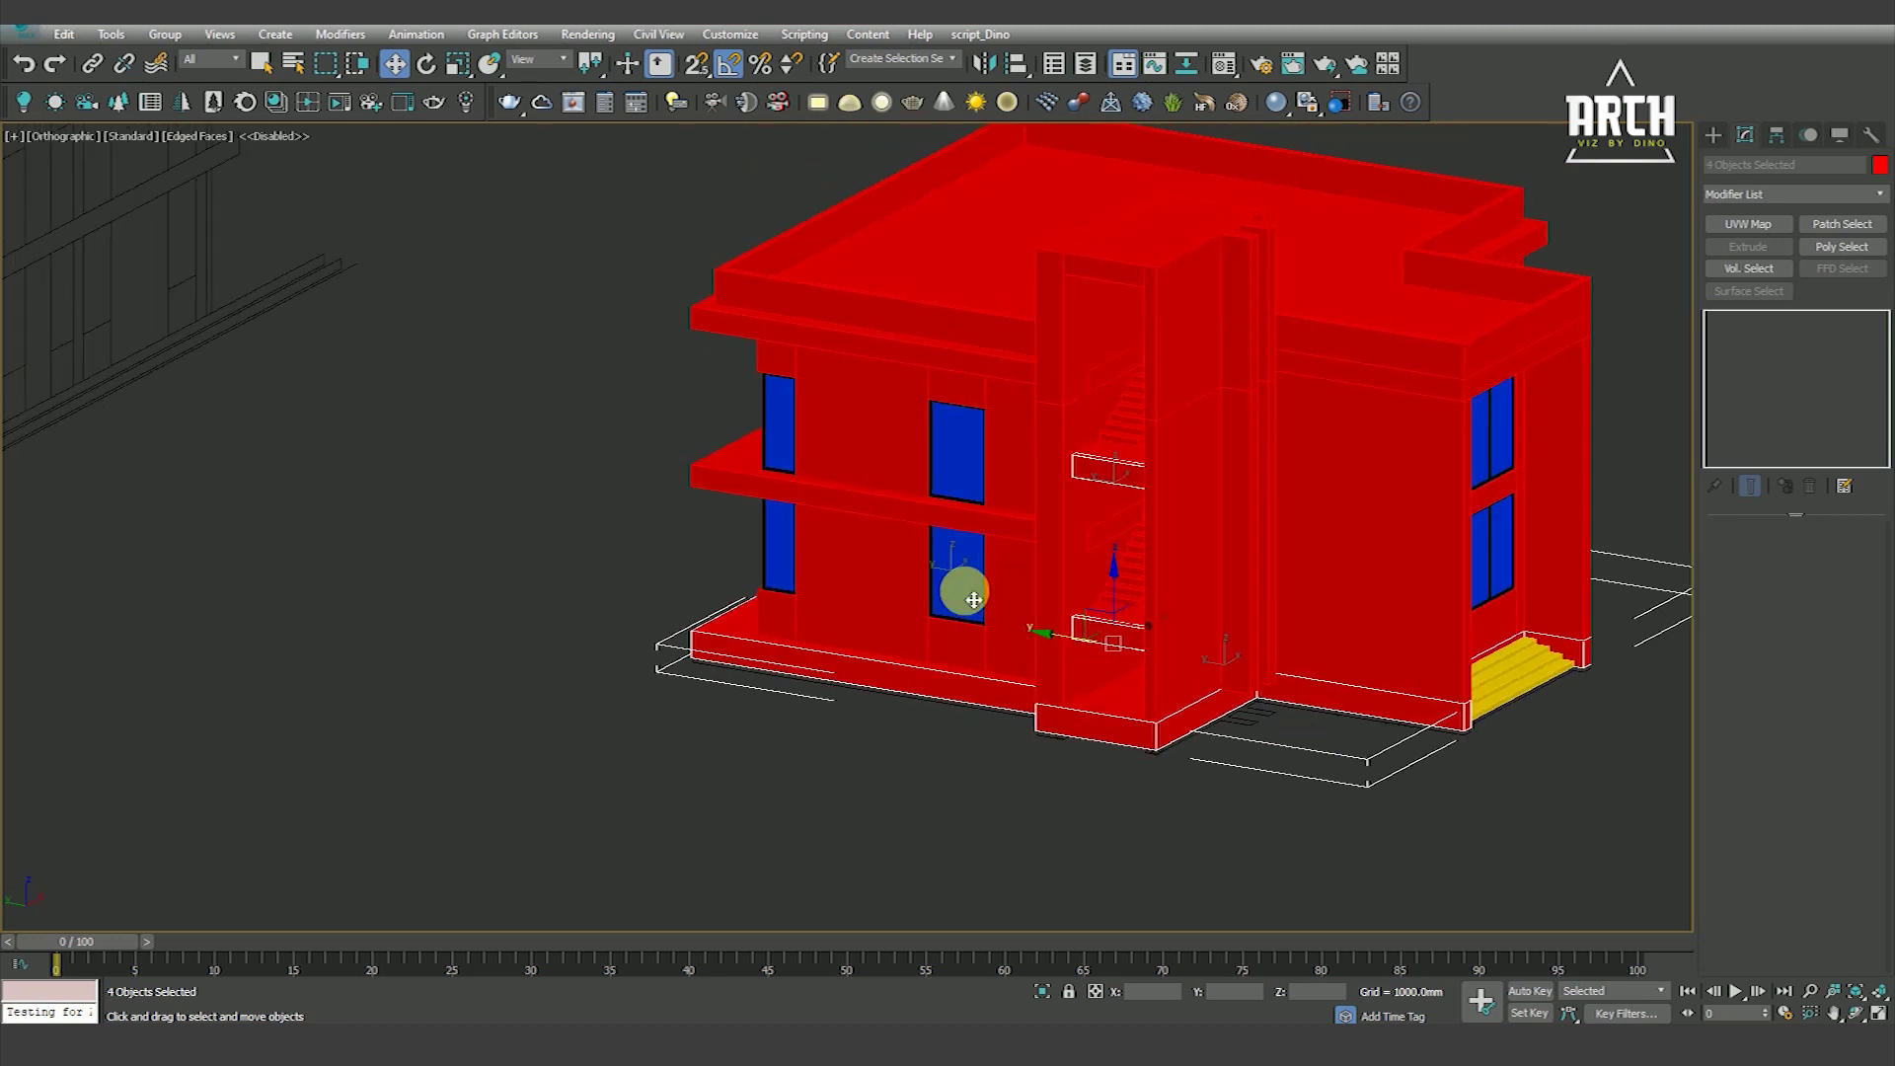
pyautogui.press('F3')
pyautogui.scroll(5, 974, 599)
pyautogui.scroll(2, 935, 634)
pyautogui.keyDown('ctrl'); pyautogui.click(939, 542); pyautogui.keyUp('ctrl')
pyautogui.scroll(-3, 938, 542)
# Isolate the selection in Left view and box-select the window frame
pyautogui.hotkey('alt', 'q')
pyautogui.press('f')
pyautogui.click(984, 646)
pyautogui.press('l')
pyautogui.scroll(3, 977, 622)
pyautogui.scroll(2, 964, 617)
pyautogui.press('F3')
pyautogui.moveTo(820, 446); pyautogui.dragTo(617, 646)
# Clone the window frame up to the stair tower and snap it onto the landing
pyautogui.keyDown('shift'); pyautogui.moveTo(692, 537); pyautogui.dragTo(1091, 443); pyautogui.keyUp('shift')
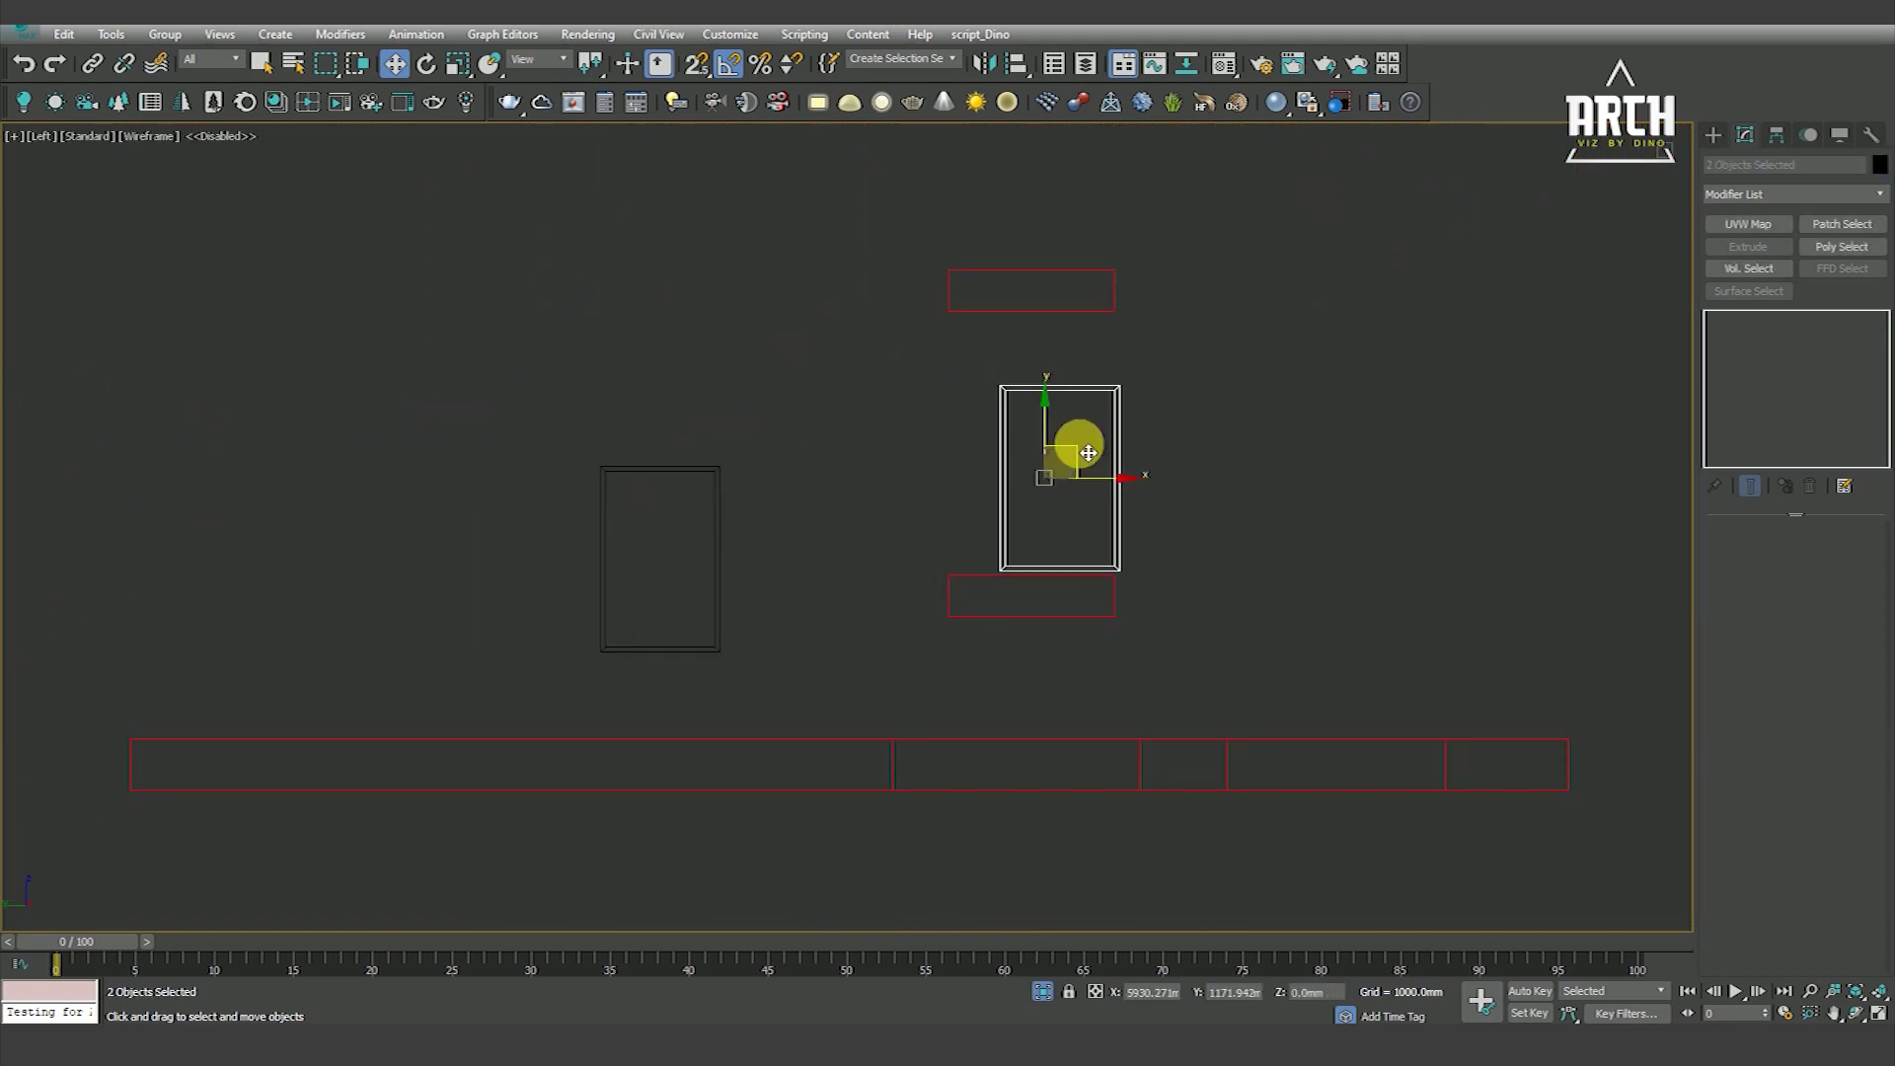
pyautogui.click(948, 614)
pyautogui.scroll(5, 967, 573)
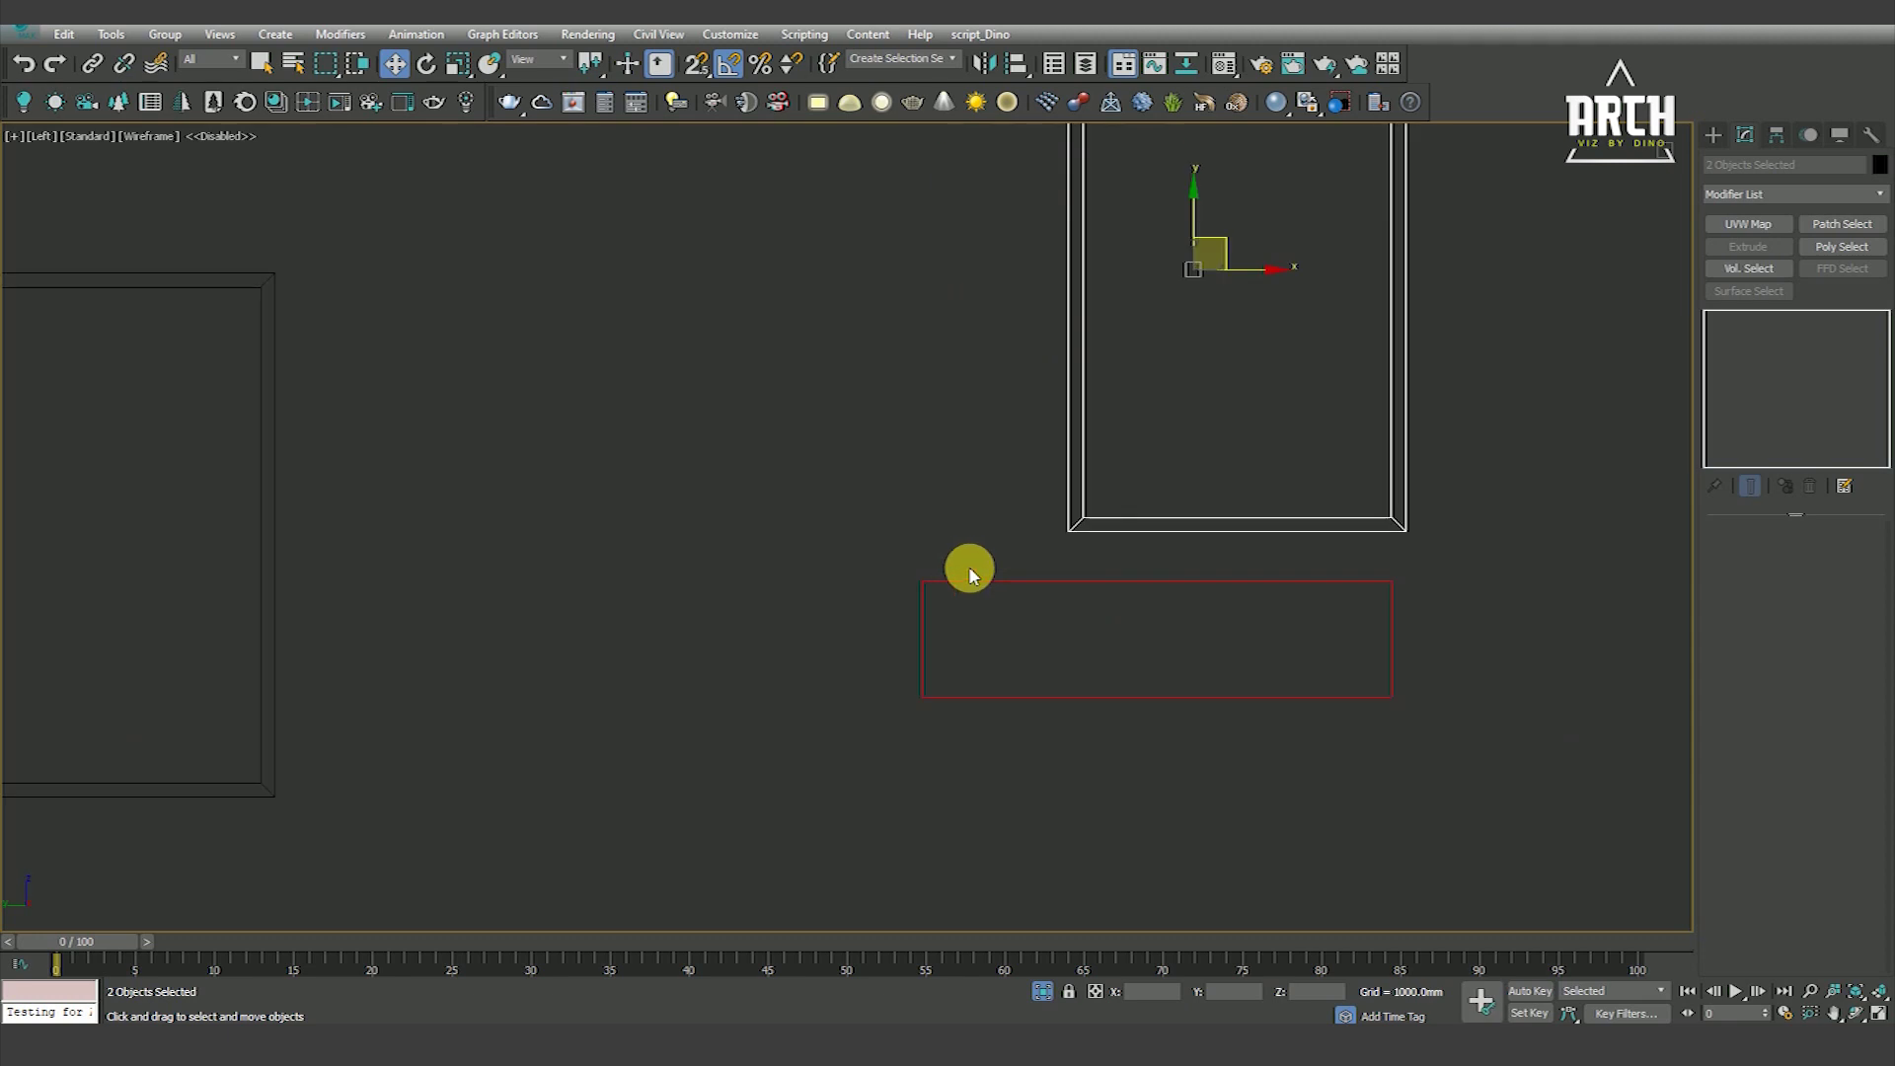
pyautogui.moveTo(1063, 546); pyautogui.dragTo(923, 580)
pyautogui.scroll(-5, 889, 592)
pyautogui.click(1049, 525)
pyautogui.press('F3')
pyautogui.press('F3')
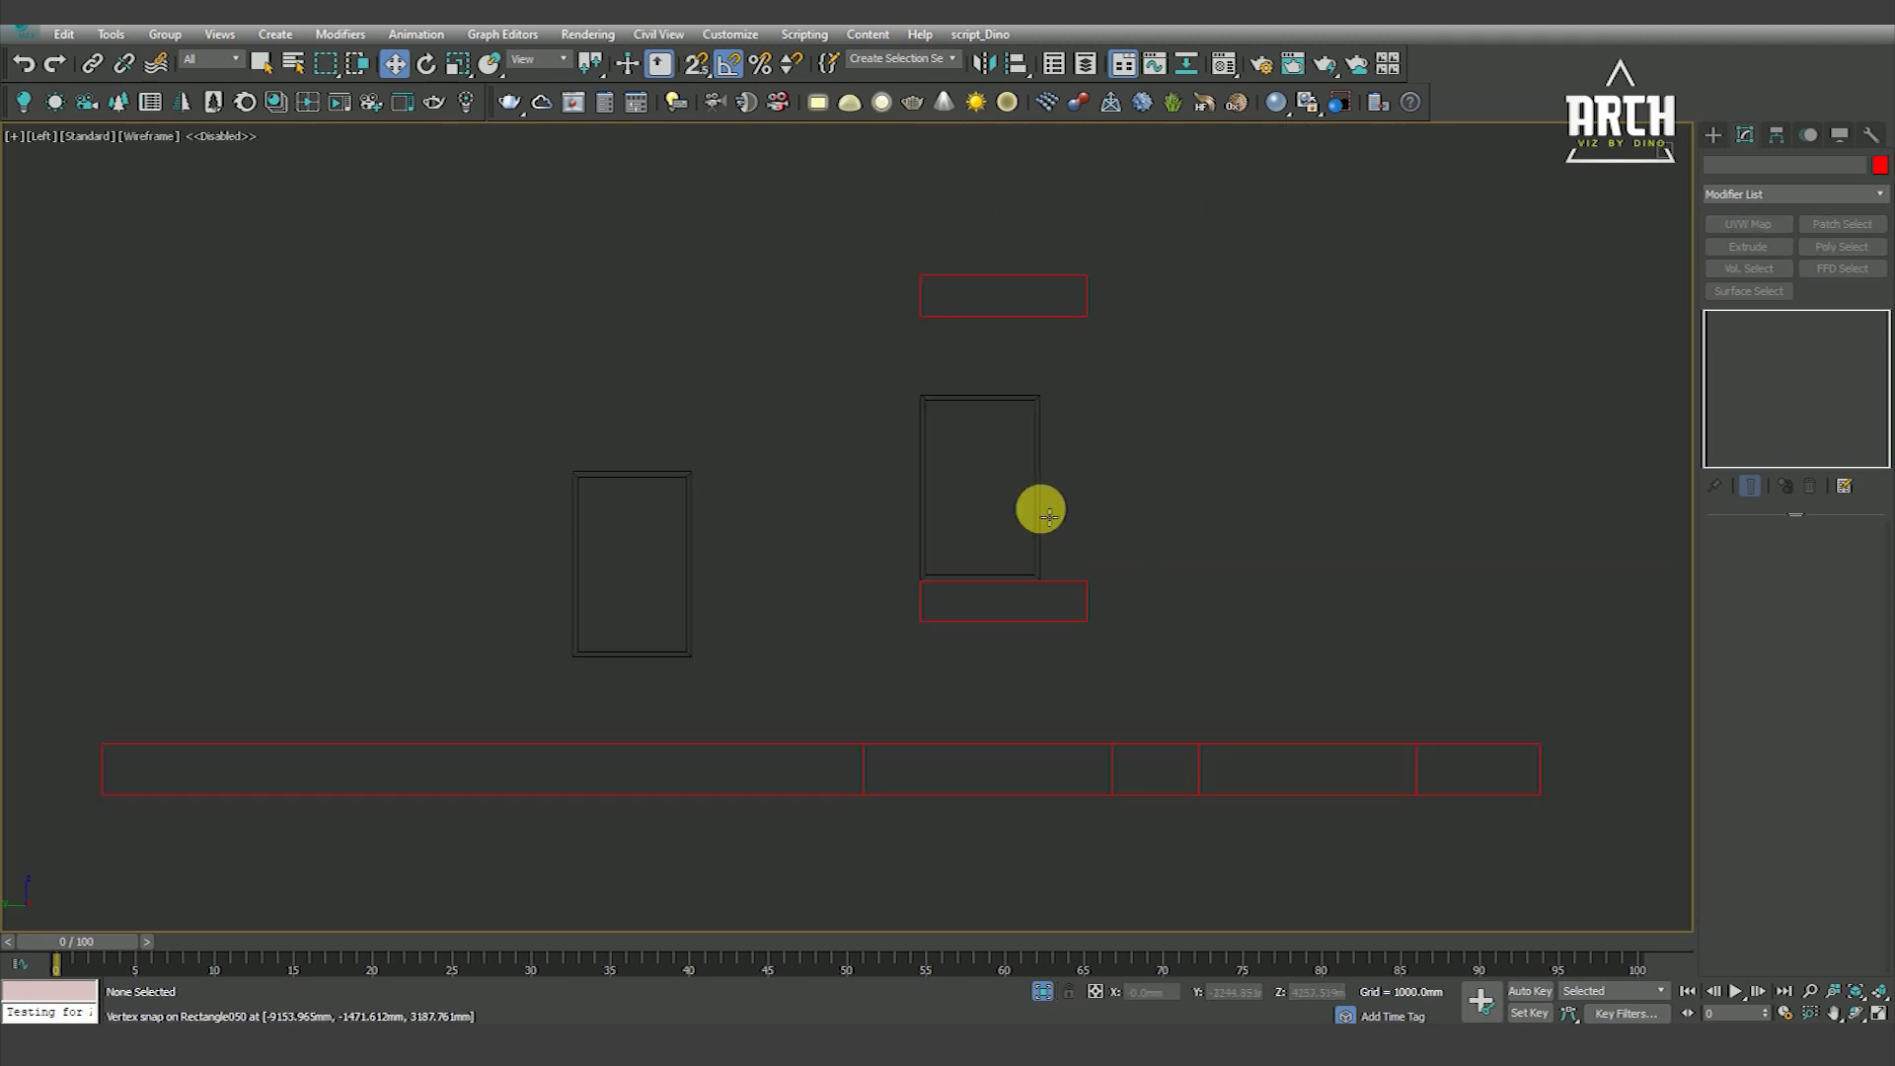
pyautogui.click(1048, 514)
# Stretch the copied frame's right corner vertices to the landing's edge
pyautogui.click(1717, 340)
pyautogui.click(1752, 353)
pyautogui.moveTo(770, 364)
pyautogui.mouseDown()
pyautogui.moveTo(1192, 423)
pyautogui.moveTo(1073, 268)
pyautogui.mouseUp()
pyautogui.scroll(4, 987, 345)
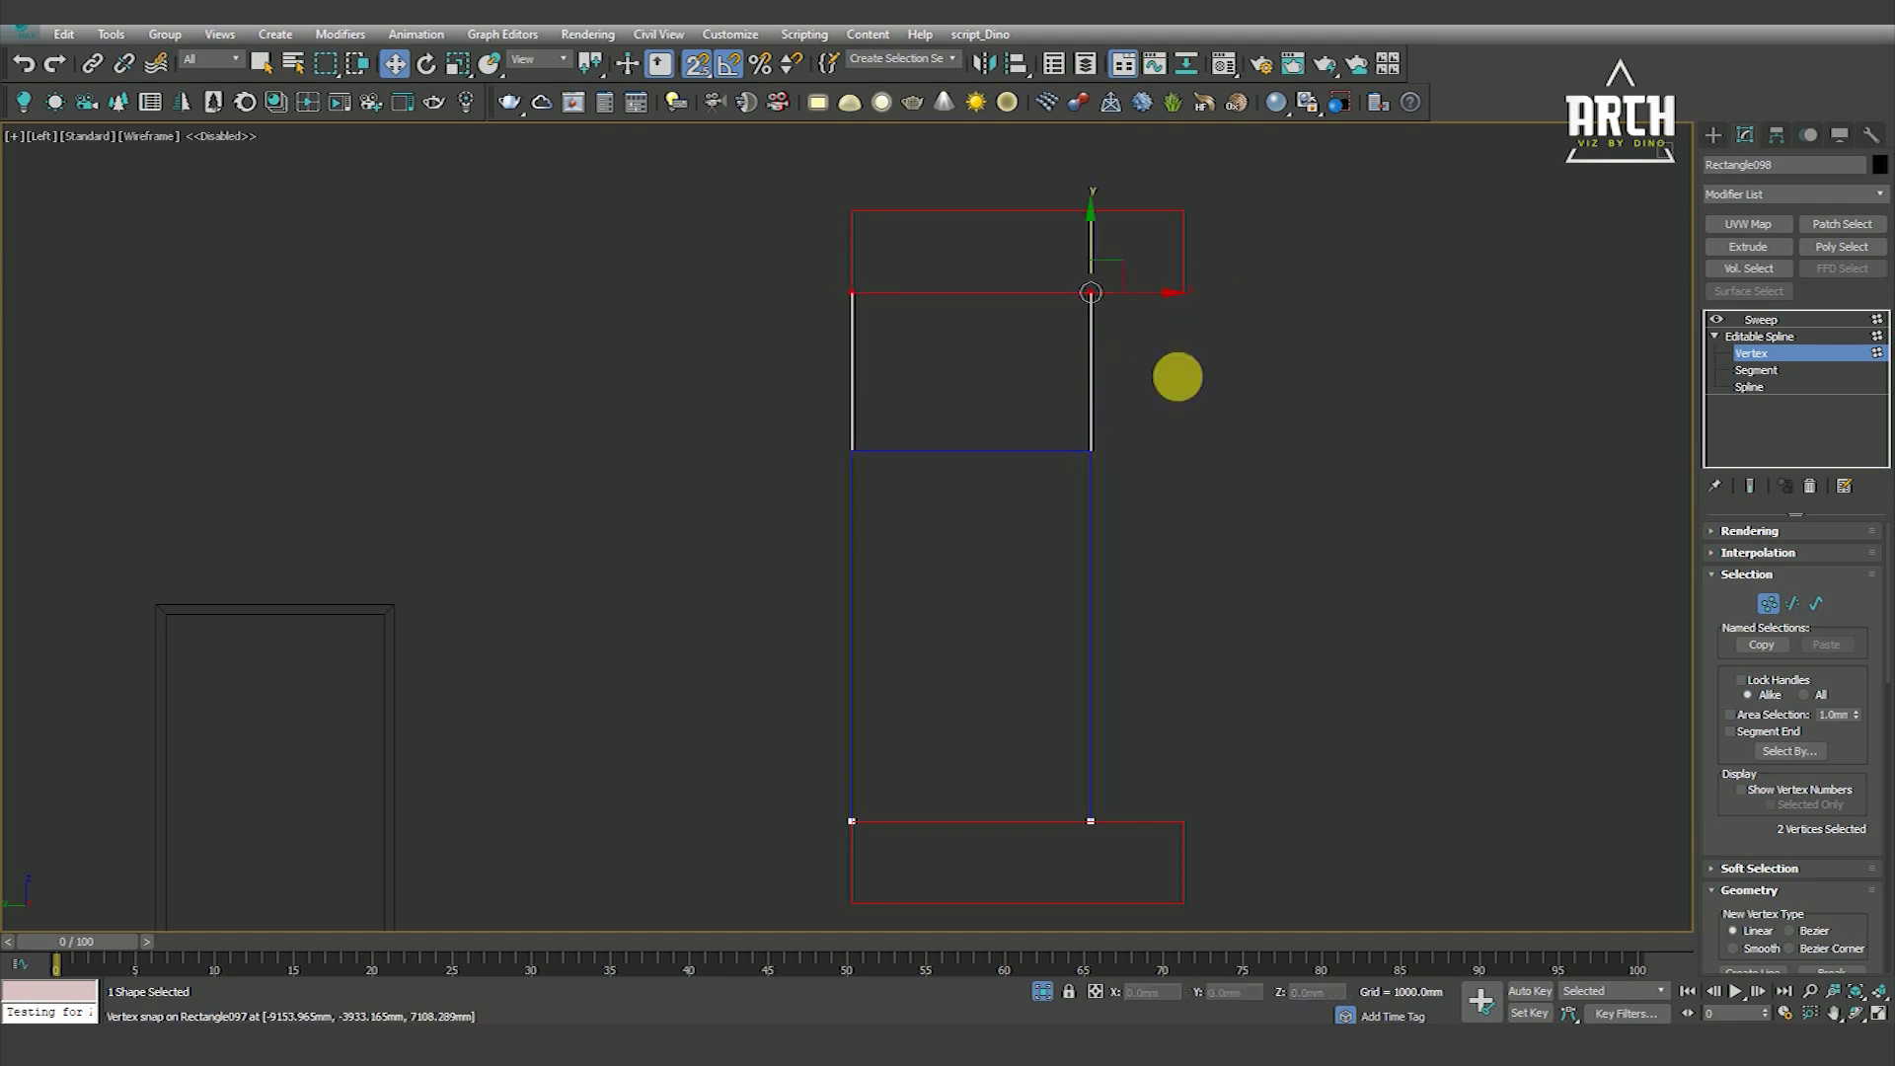
pyautogui.moveTo(1149, 298); pyautogui.dragTo(1196, 306)
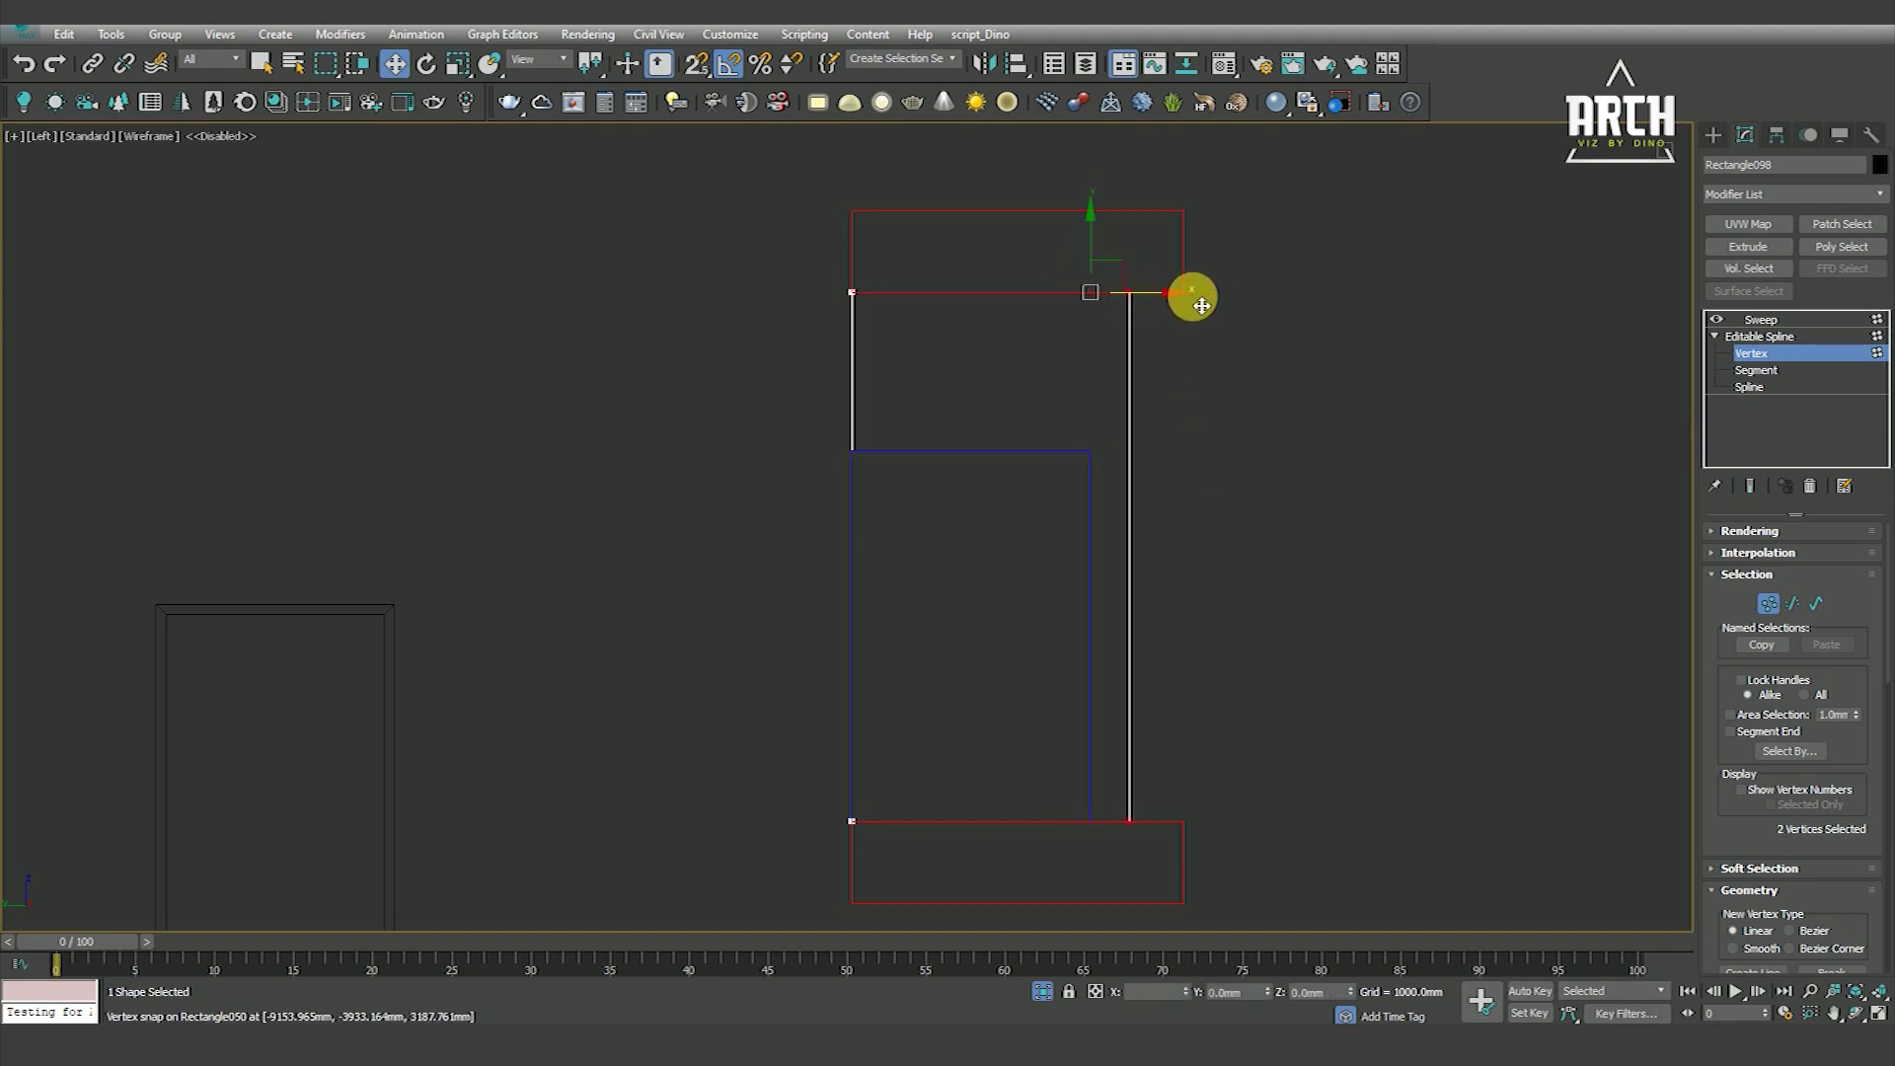
pyautogui.scroll(-2, 1165, 404)
pyautogui.press('s')
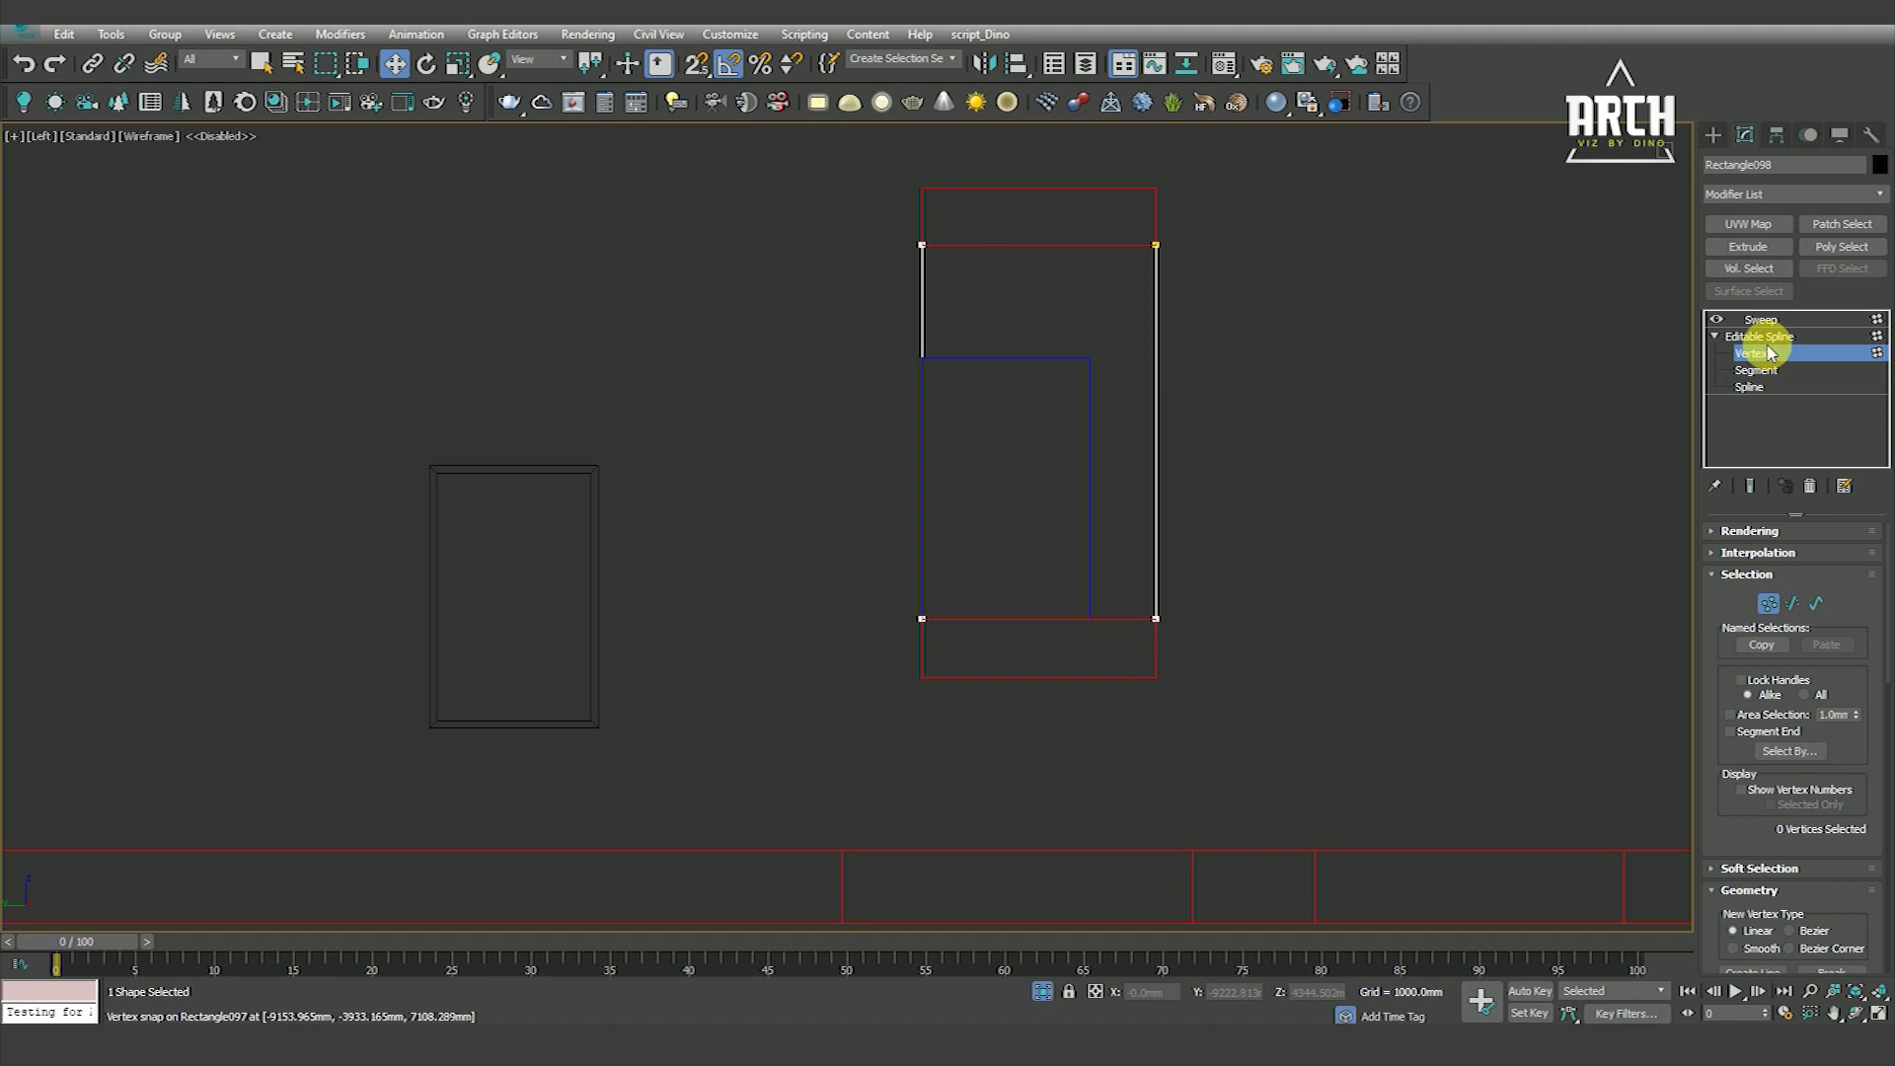
# Snap the glass panel's top to the upper landing and its right corners to the frame
pyautogui.click(1761, 319)
pyautogui.click(1126, 427)
pyautogui.click(1071, 403)
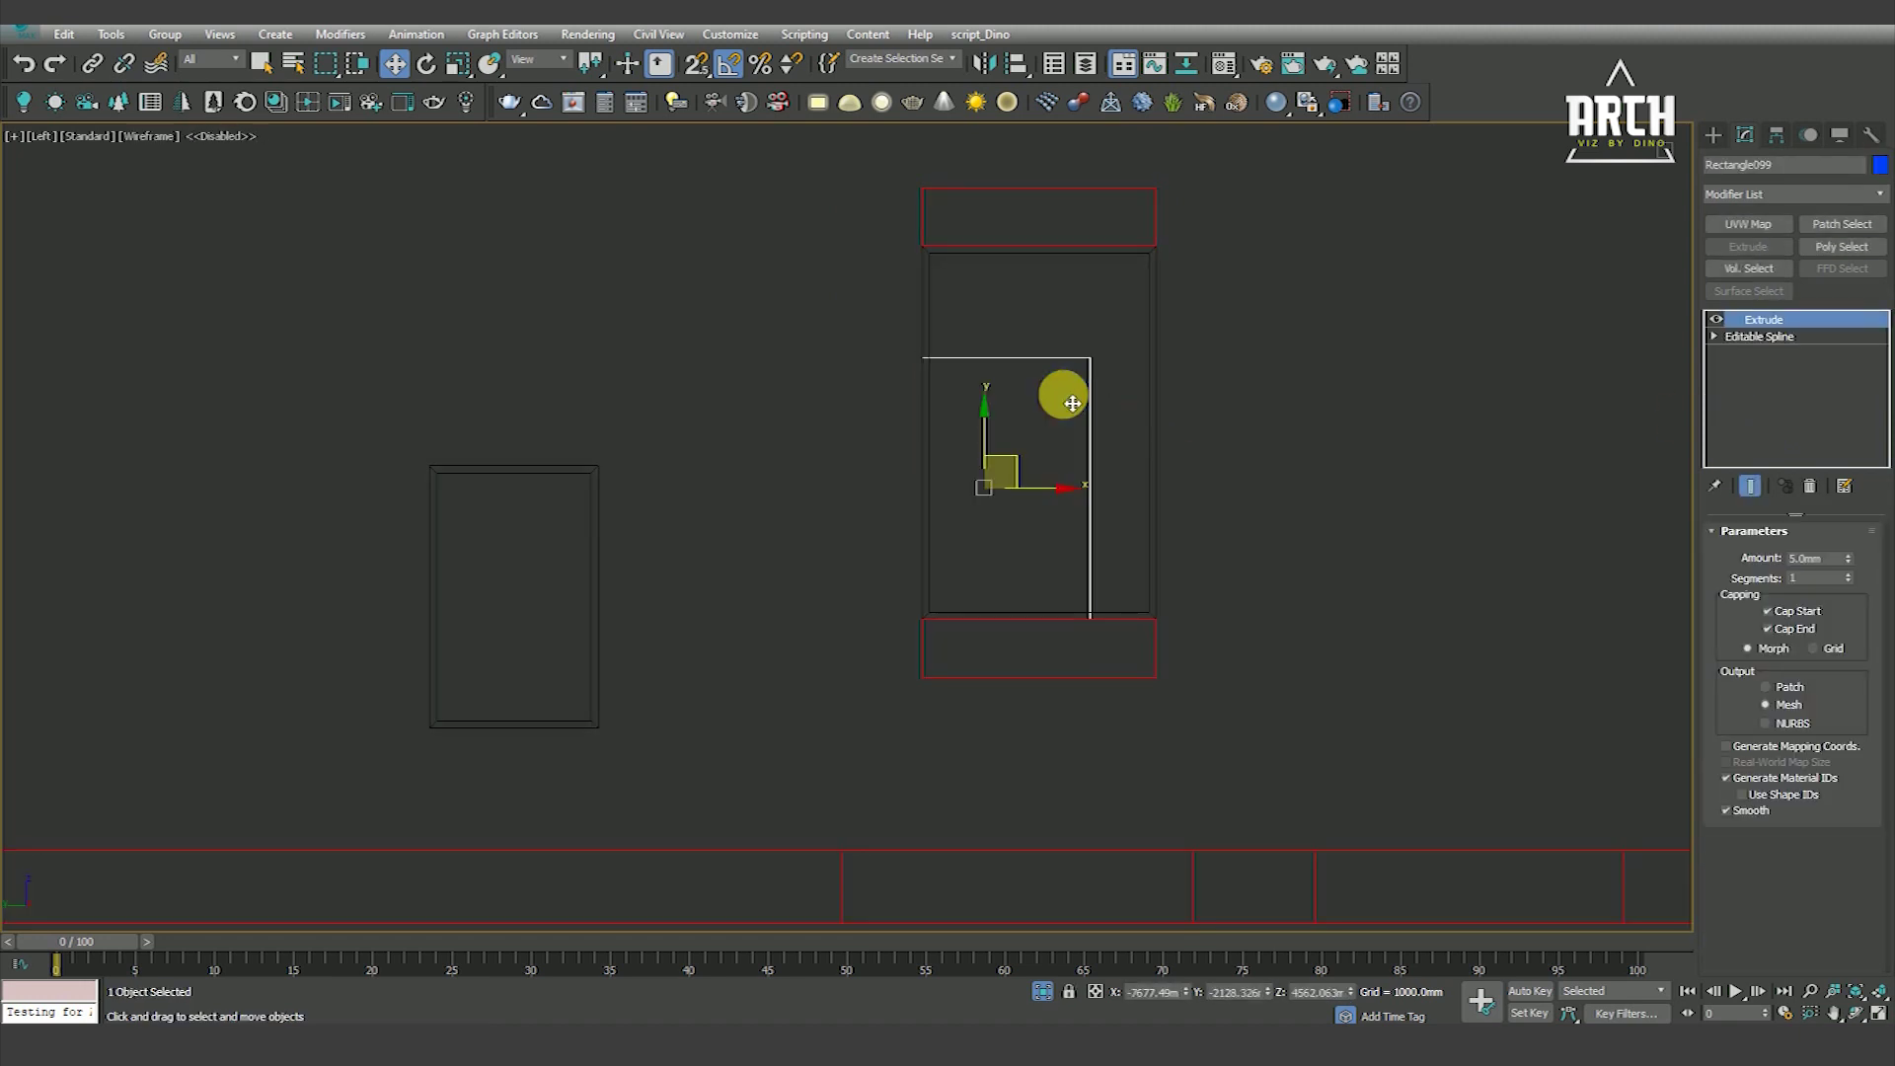
pyautogui.click(1748, 353)
pyautogui.scroll(3, 1112, 351)
pyautogui.press('s')
pyautogui.moveTo(1046, 454); pyautogui.dragTo(1137, 352)
pyautogui.scroll(-4, 1048, 371)
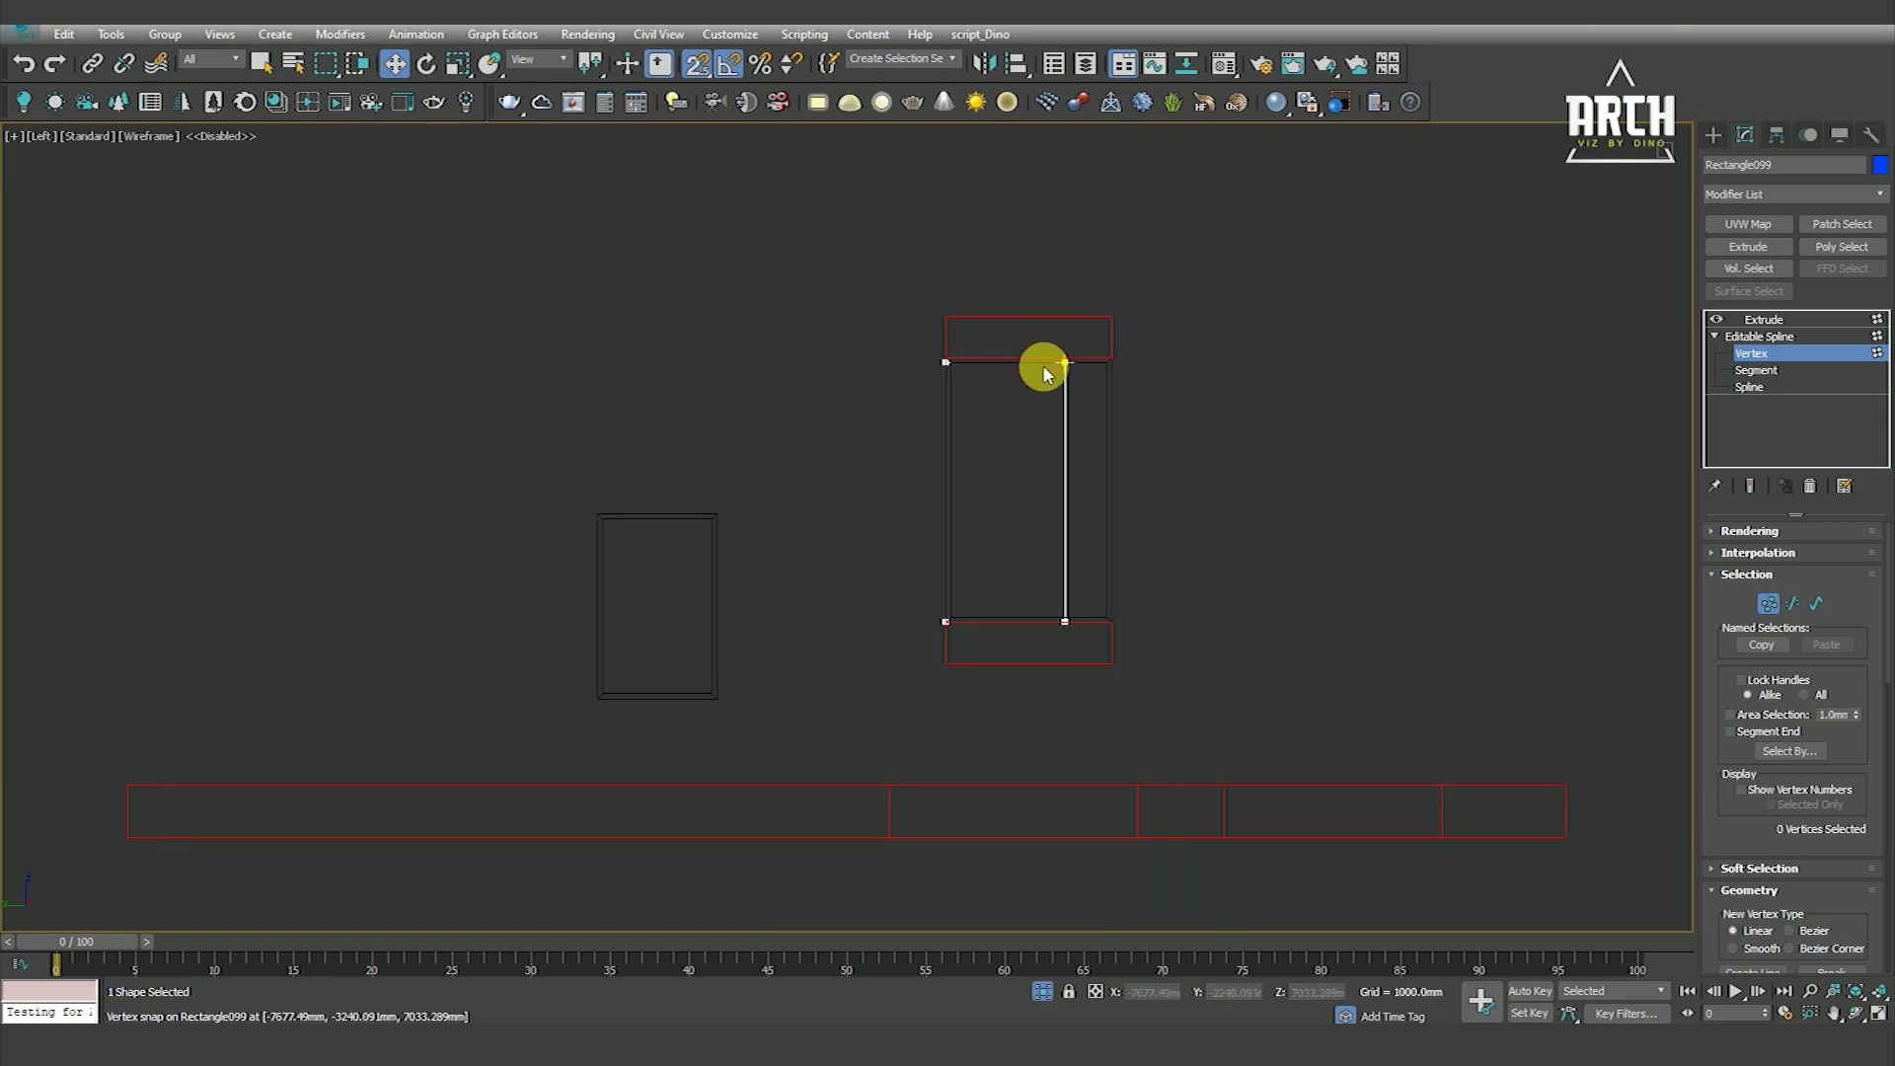
pyautogui.scroll(2, 1085, 365)
pyautogui.scroll(1, 1091, 369)
pyautogui.moveTo(1094, 371); pyautogui.dragTo(1152, 371)
pyautogui.click(1078, 474)
pyautogui.scroll(-3, 1077, 352)
# Nudge the glass panel's left corners inward to meet the frame
pyautogui.moveTo(1000, 770); pyautogui.dragTo(999, 770)
pyautogui.scroll(3, 962, 358)
pyautogui.moveTo(938, 351); pyautogui.dragTo(945, 351)
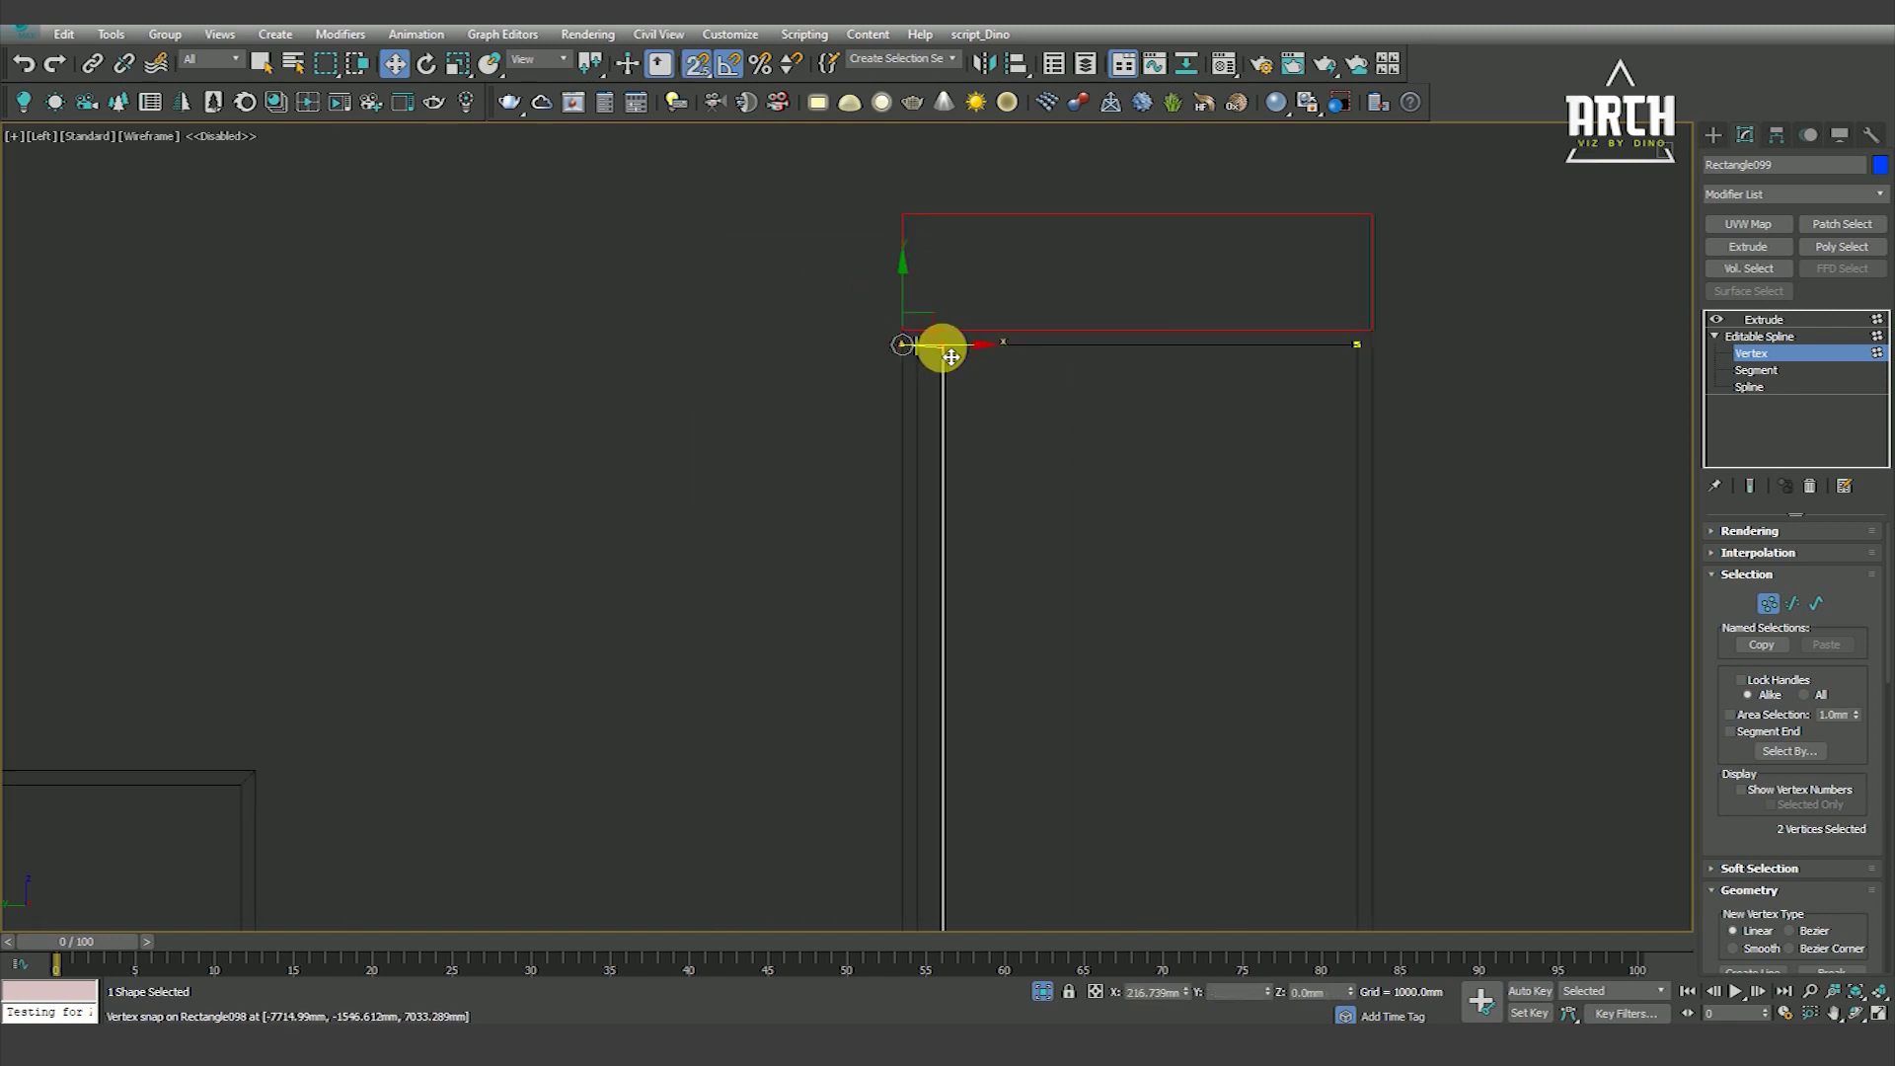
pyautogui.click(1078, 550)
pyautogui.scroll(-2, 1106, 399)
pyautogui.click(1761, 319)
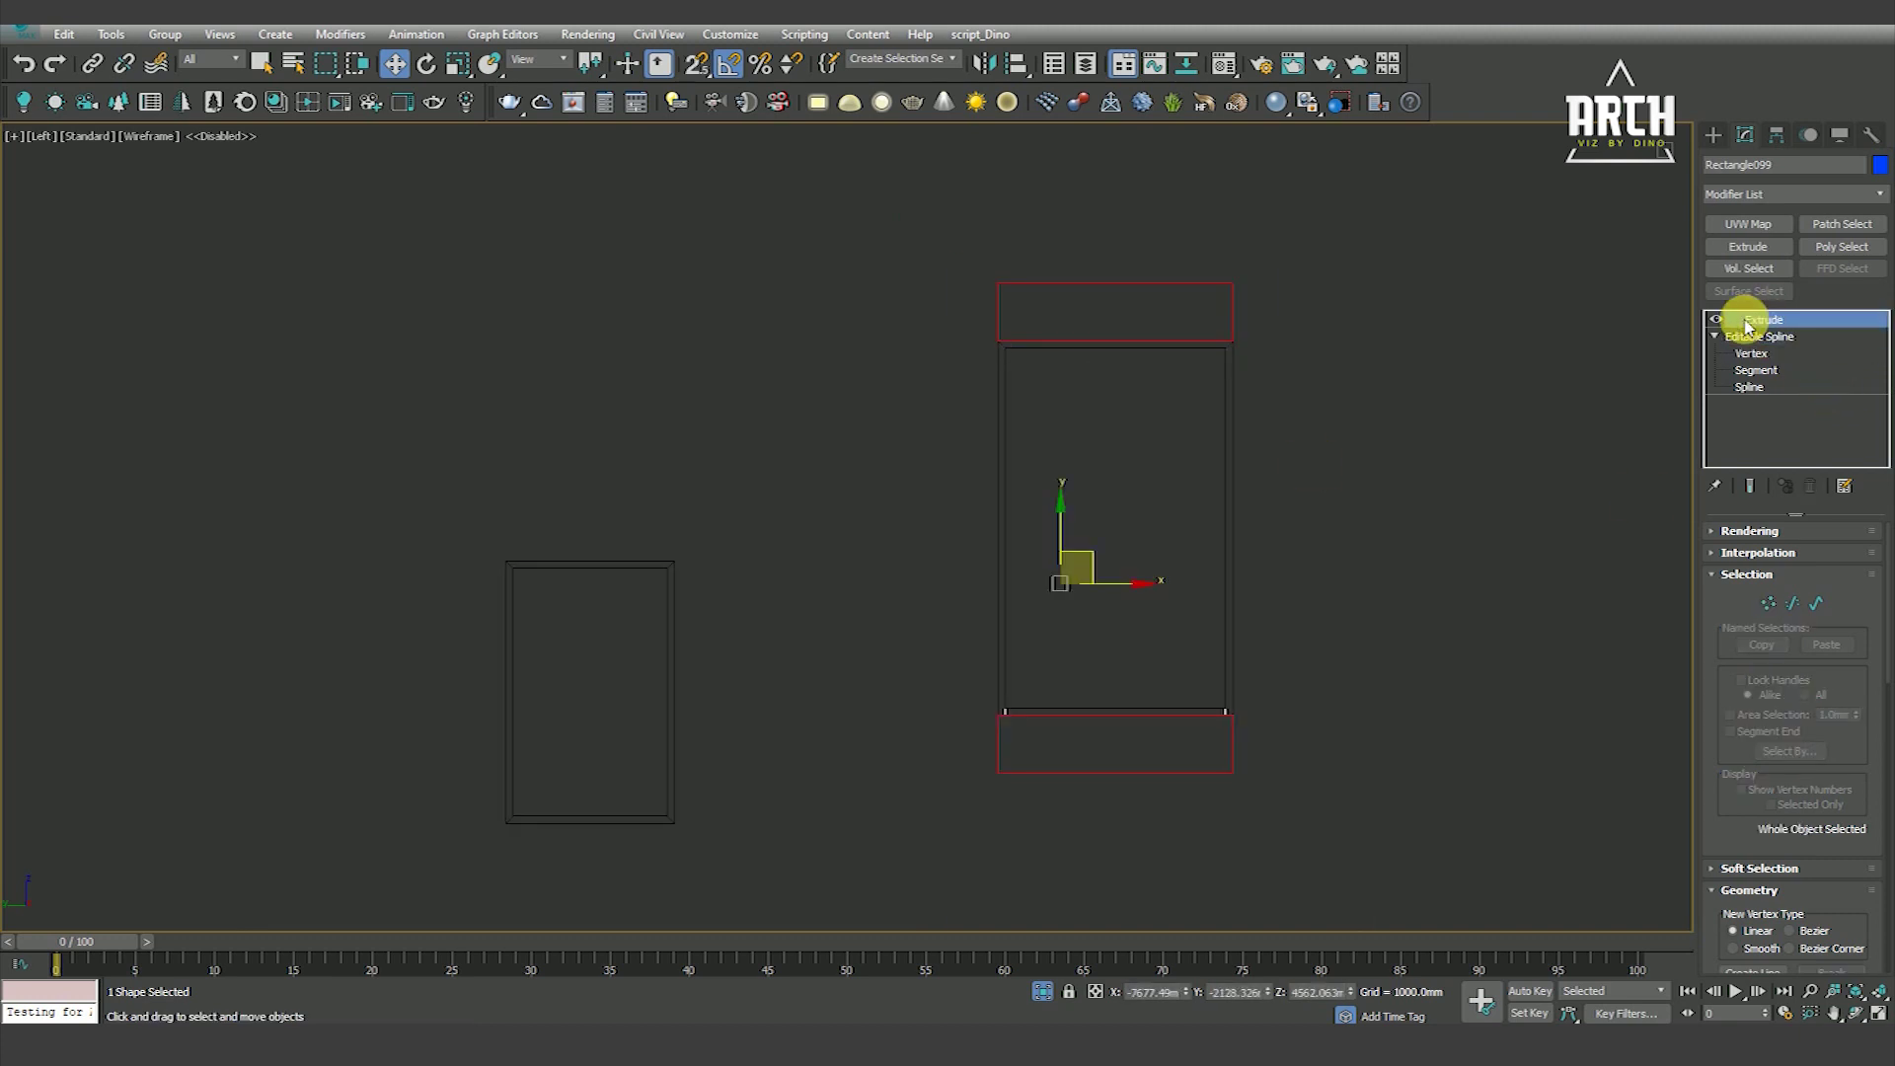
pyautogui.click(1134, 635)
pyautogui.moveTo(1148, 603); pyautogui.dragTo(1104, 448, button='middle')
# Copy the window frame downward and snap the copy against the landing
pyautogui.click(1191, 415)
pyautogui.scroll(-2, 1135, 395)
pyautogui.keyDown('shift'); pyautogui.moveTo(1062, 373); pyautogui.dragTo(1073, 675); pyautogui.keyUp('shift')
pyautogui.click(948, 605)
pyautogui.scroll(3, 1021, 612)
pyautogui.moveTo(1024, 607); pyautogui.dragTo(1025, 512)
pyautogui.scroll(-3, 1031, 499)
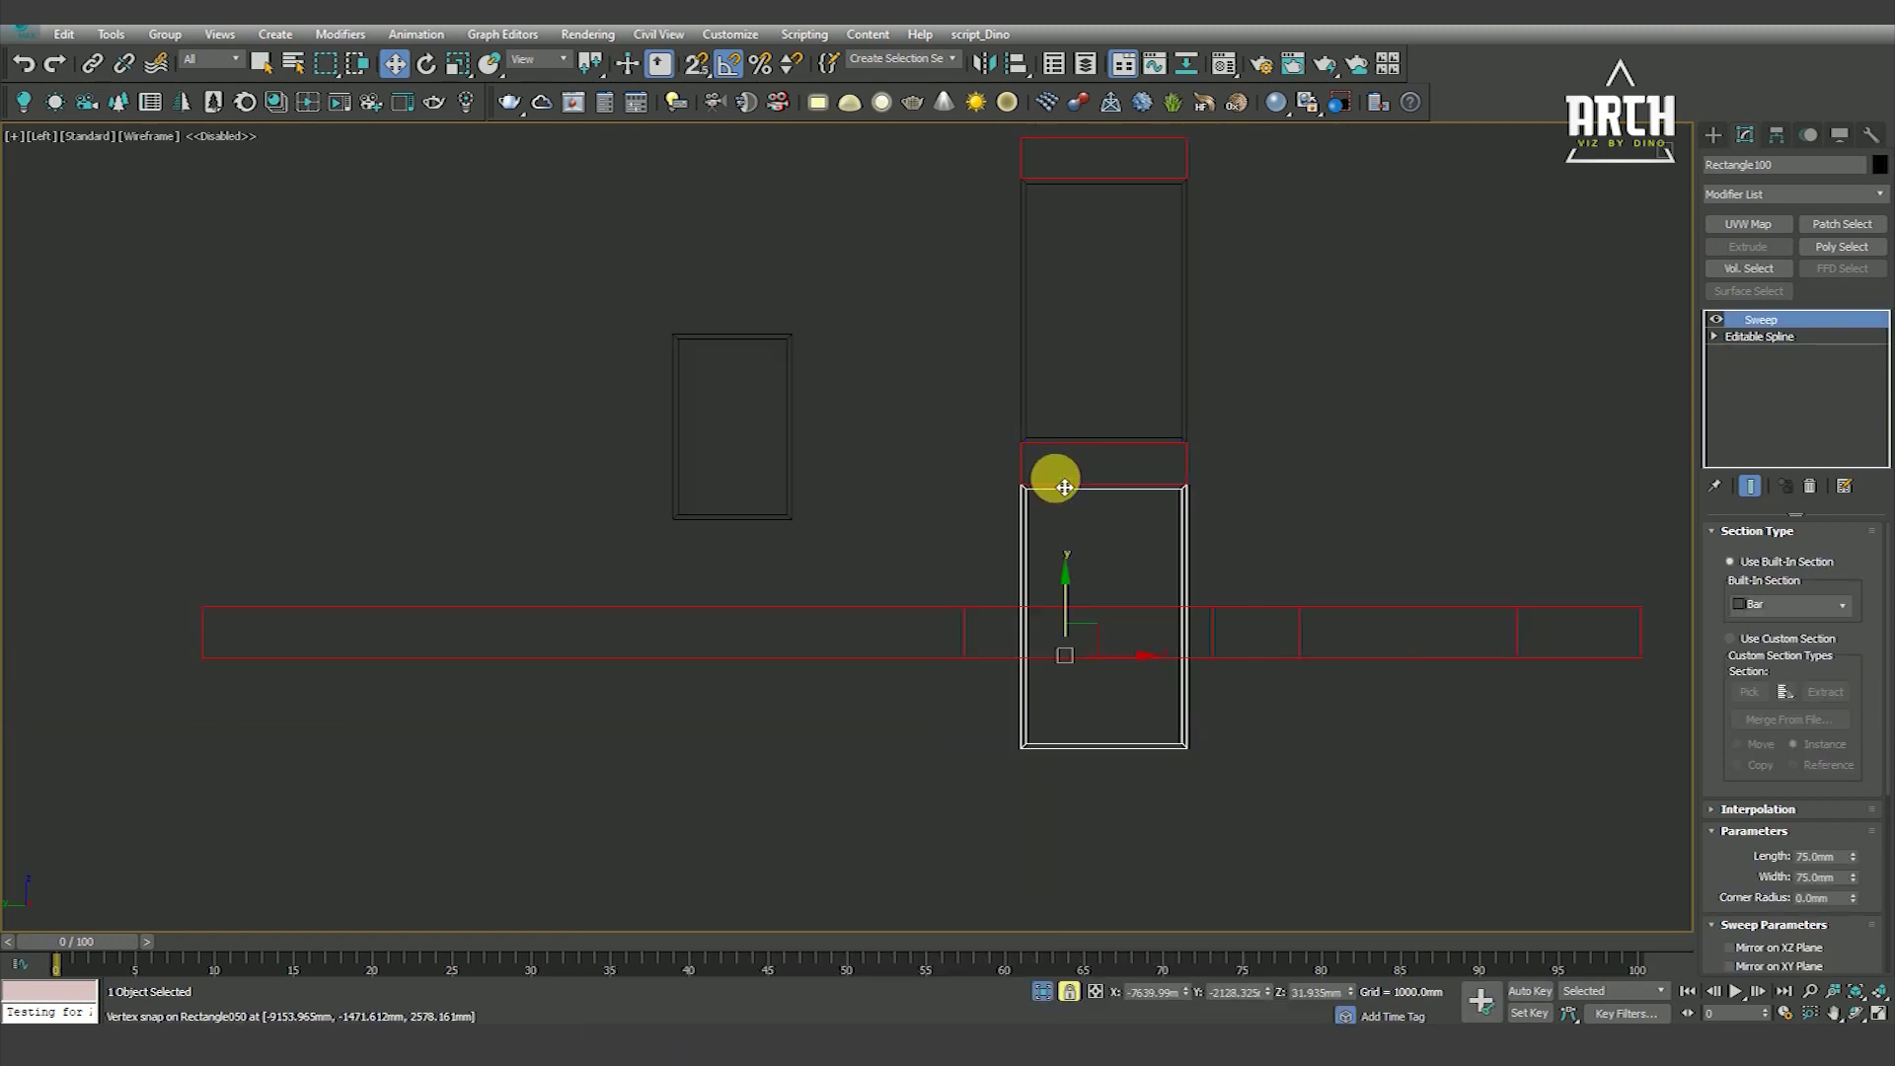
# Raise the lower frame copy's bottom corners to the red line
pyautogui.click(1714, 337)
pyautogui.click(1741, 353)
pyautogui.scroll(3, 1112, 600)
pyautogui.moveTo(949, 563); pyautogui.dragTo(855, 383)
pyautogui.scroll(-3, 855, 383)
pyautogui.click(1049, 503)
pyautogui.click(1761, 370)
pyautogui.scroll(4, 1164, 494)
pyautogui.click(1052, 475)
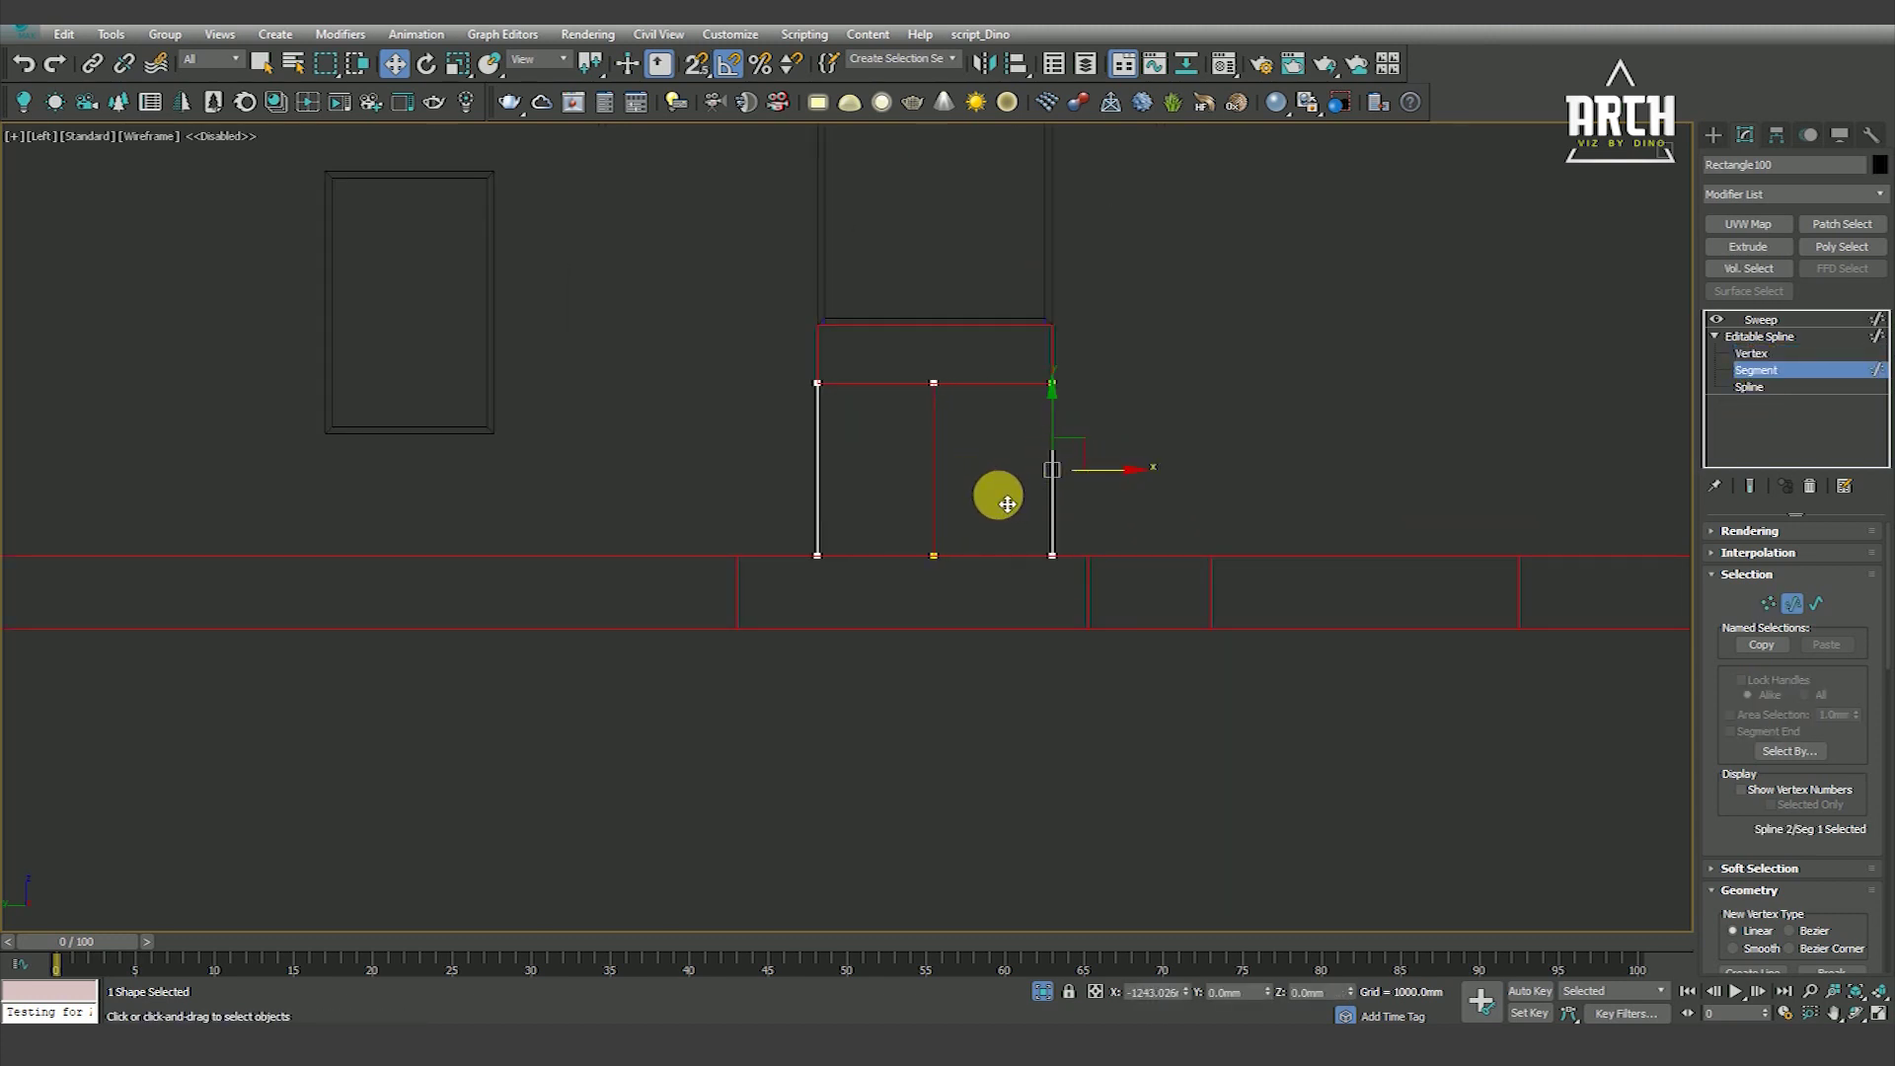
pyautogui.click(984, 531)
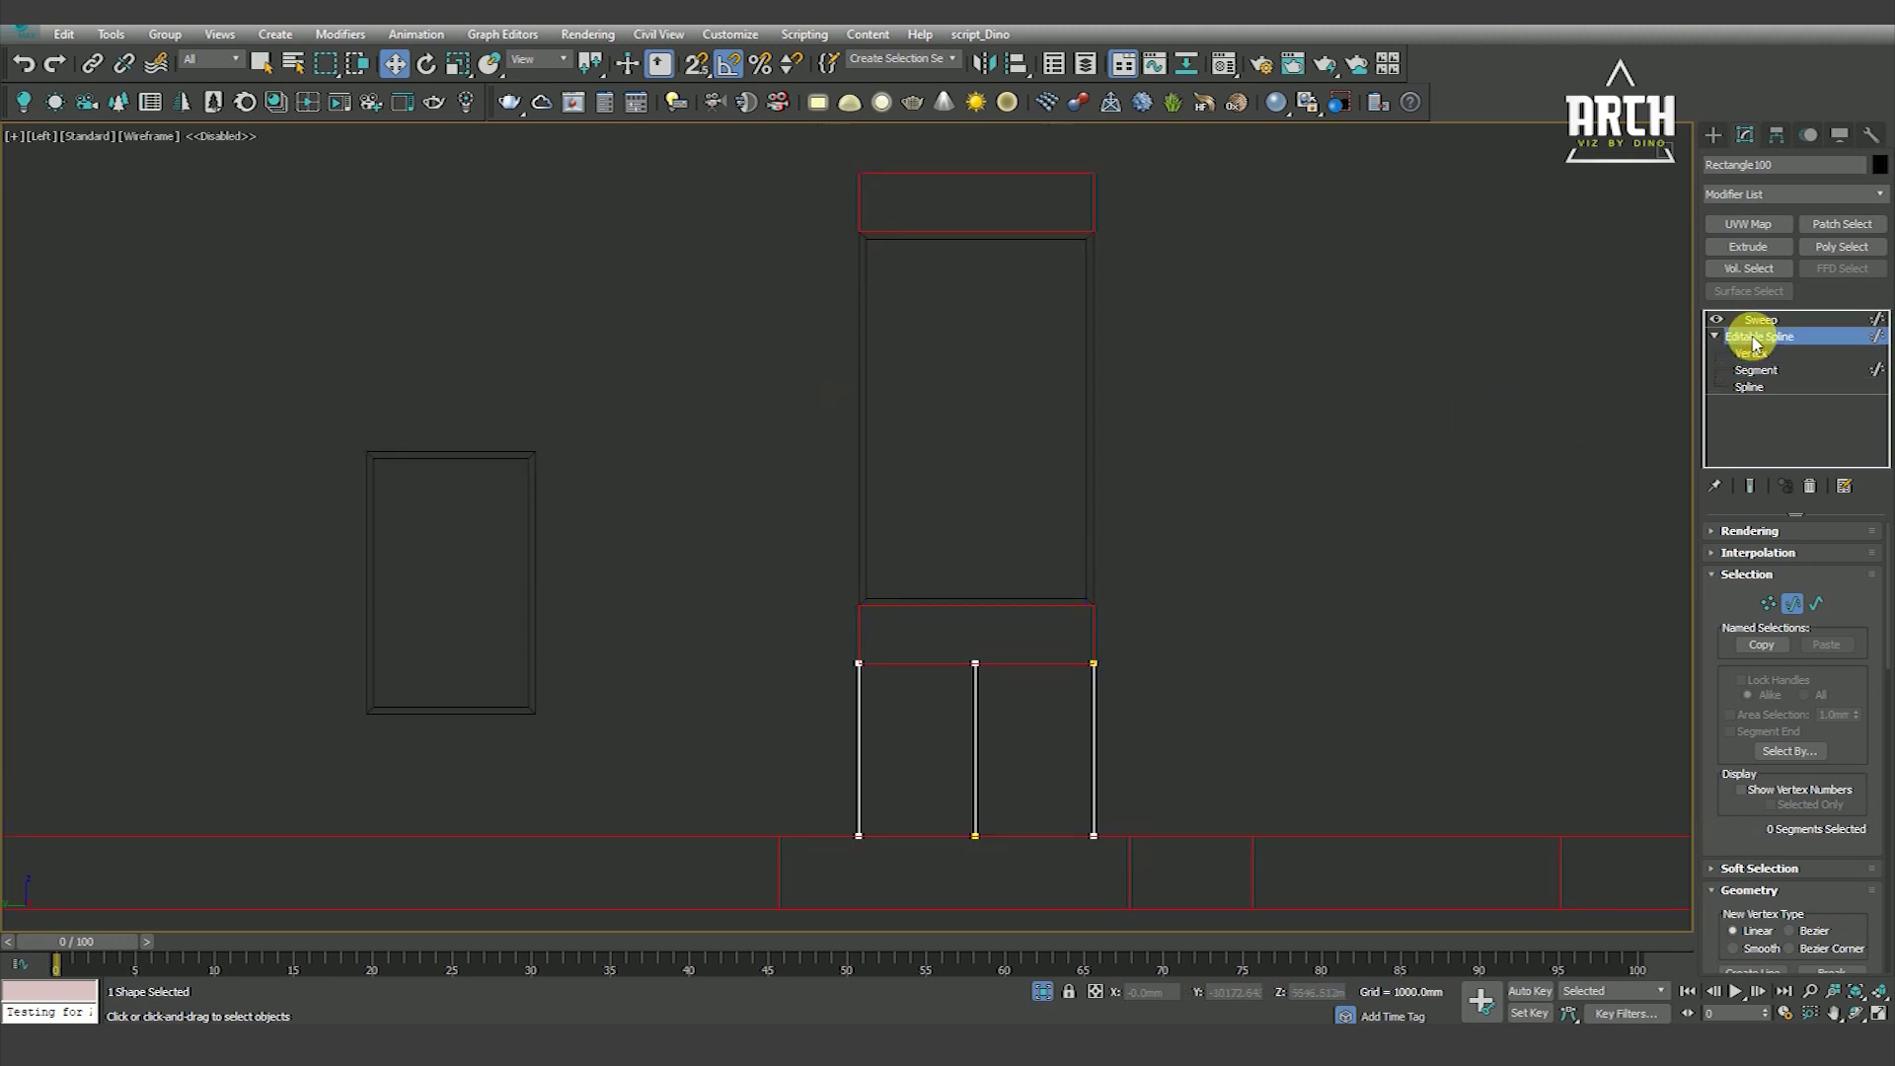
# Copy the tall upper frame's right edge into the middle as a divider
pyautogui.click(1092, 452)
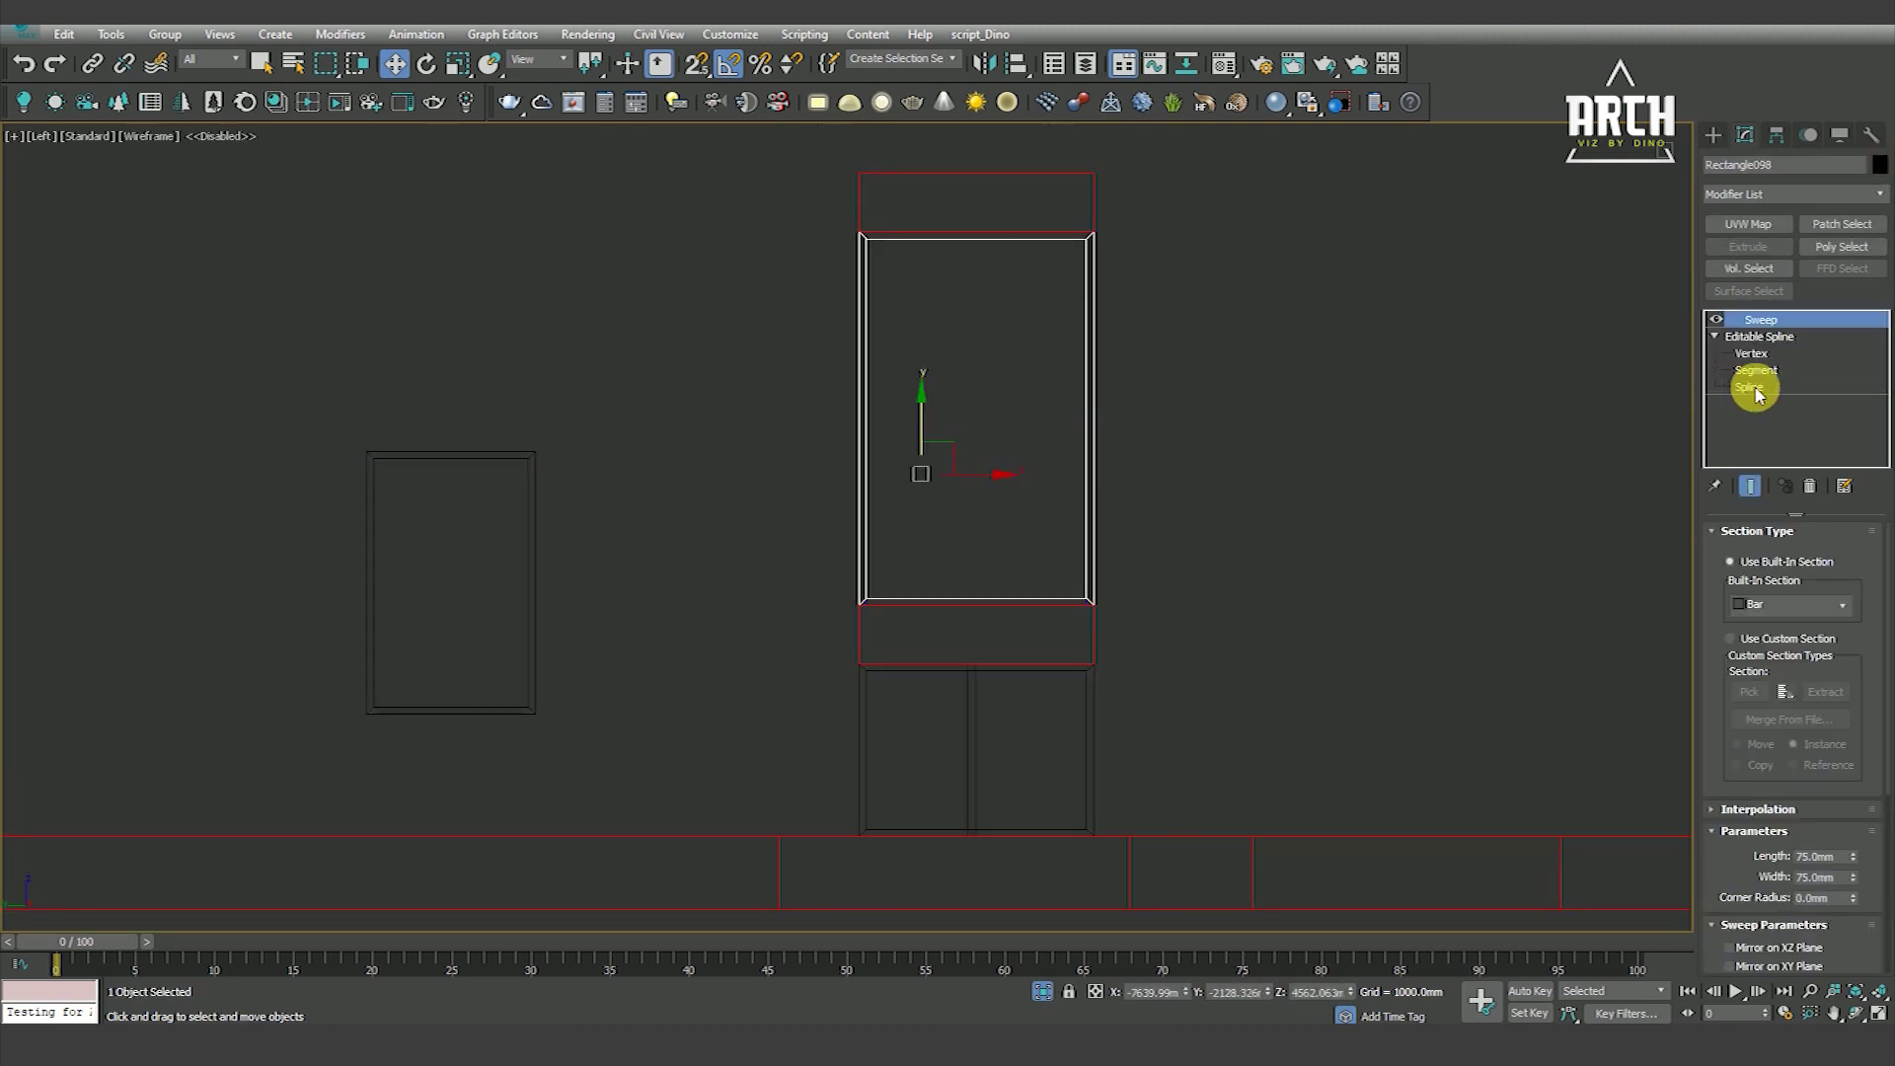
pyautogui.click(1755, 370)
pyautogui.click(1092, 419)
pyautogui.keyDown('shift'); pyautogui.moveTo(1148, 428); pyautogui.dragTo(1043, 455); pyautogui.keyUp('shift')
pyautogui.scroll(3, 1001, 616)
pyautogui.click(1749, 486)
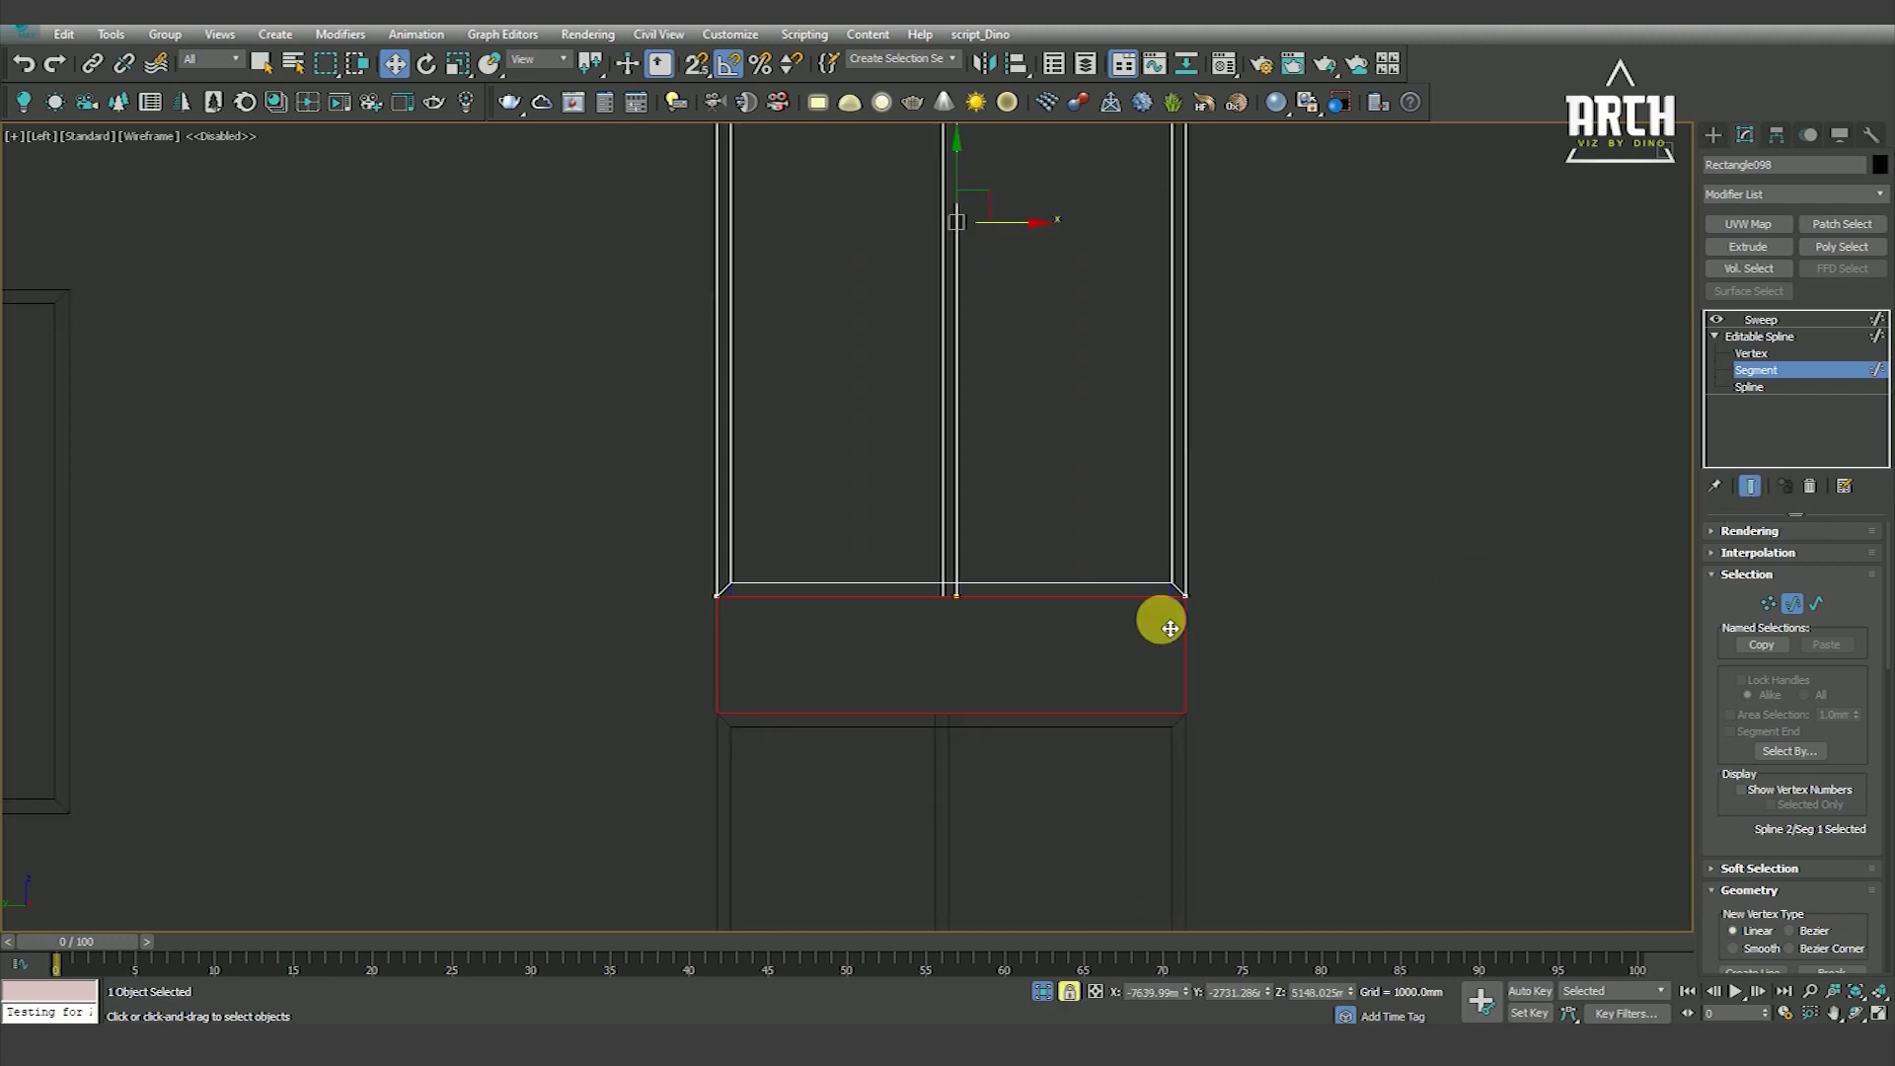
pyautogui.scroll(-3, 987, 617)
pyautogui.click(1018, 553)
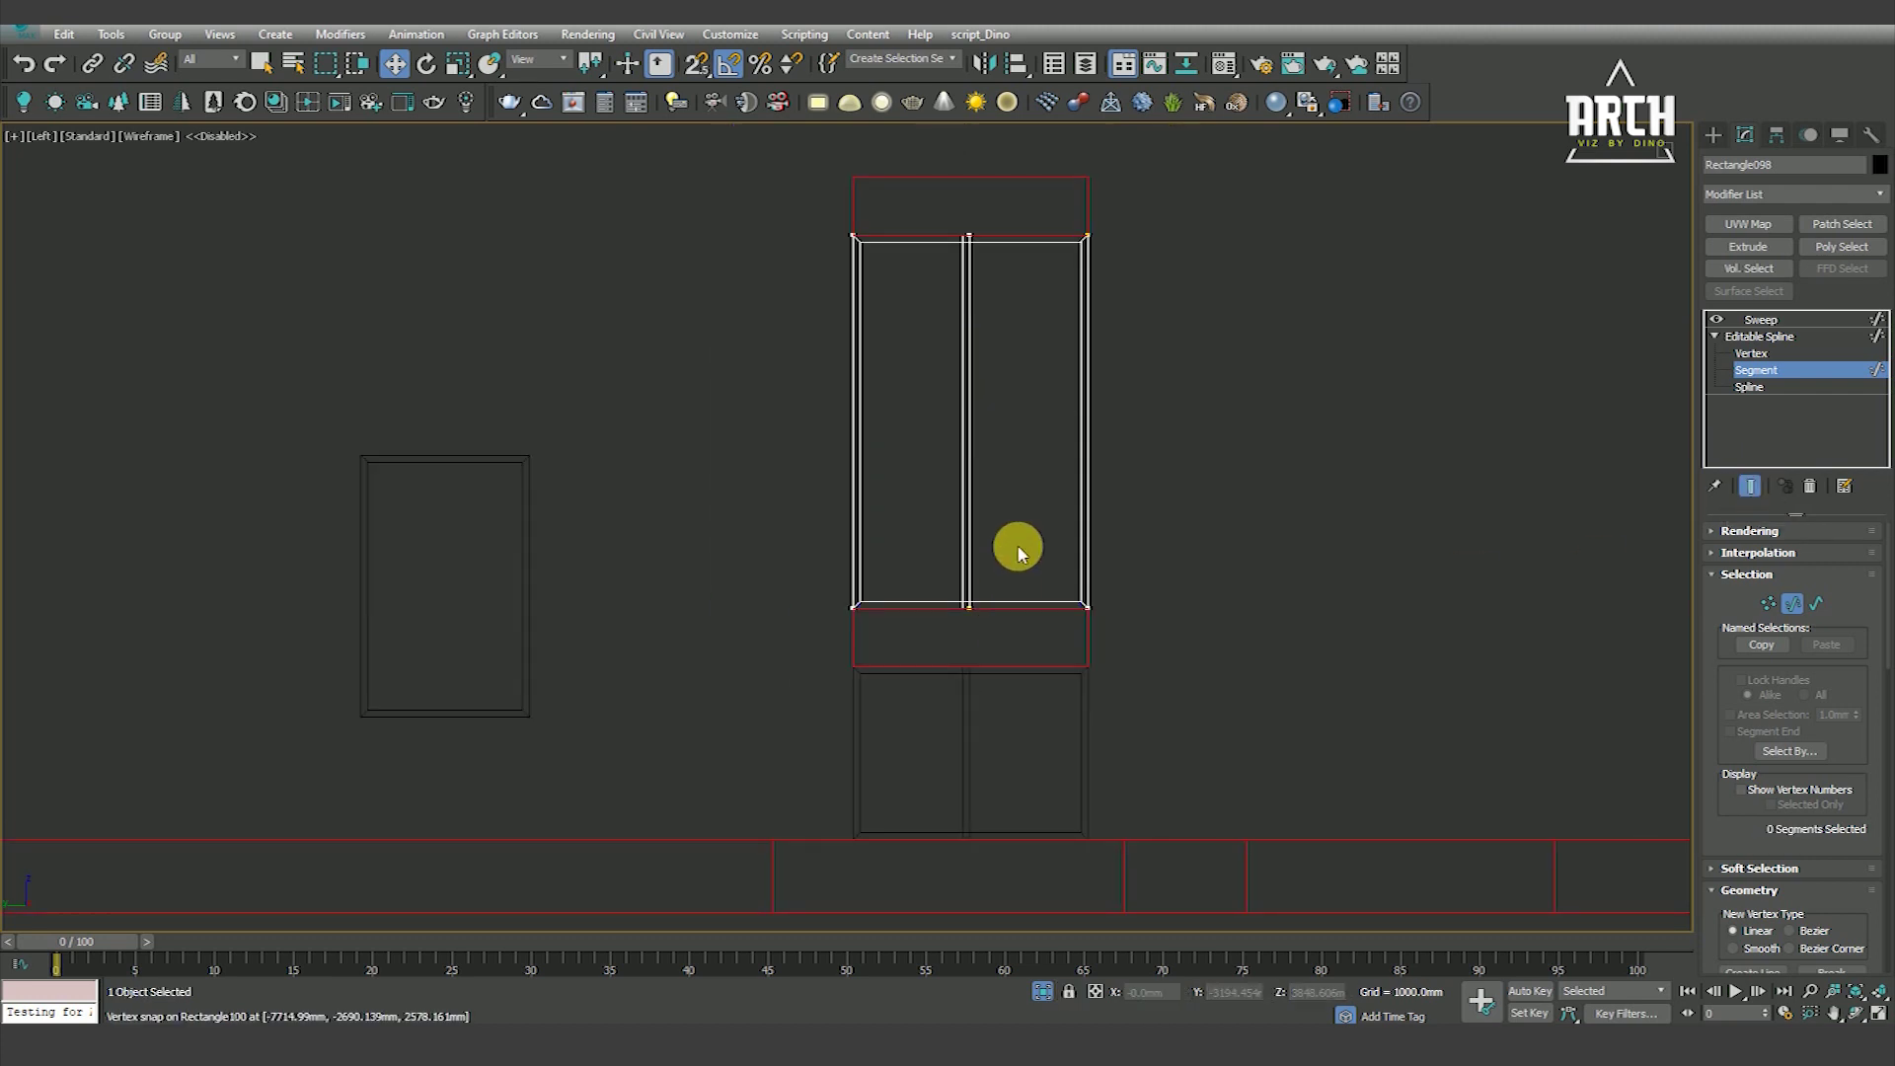
# Select and adjust the middle divider's top and bottom vertices
pyautogui.click(1744, 354)
pyautogui.scroll(2, 958, 587)
pyautogui.click(950, 585)
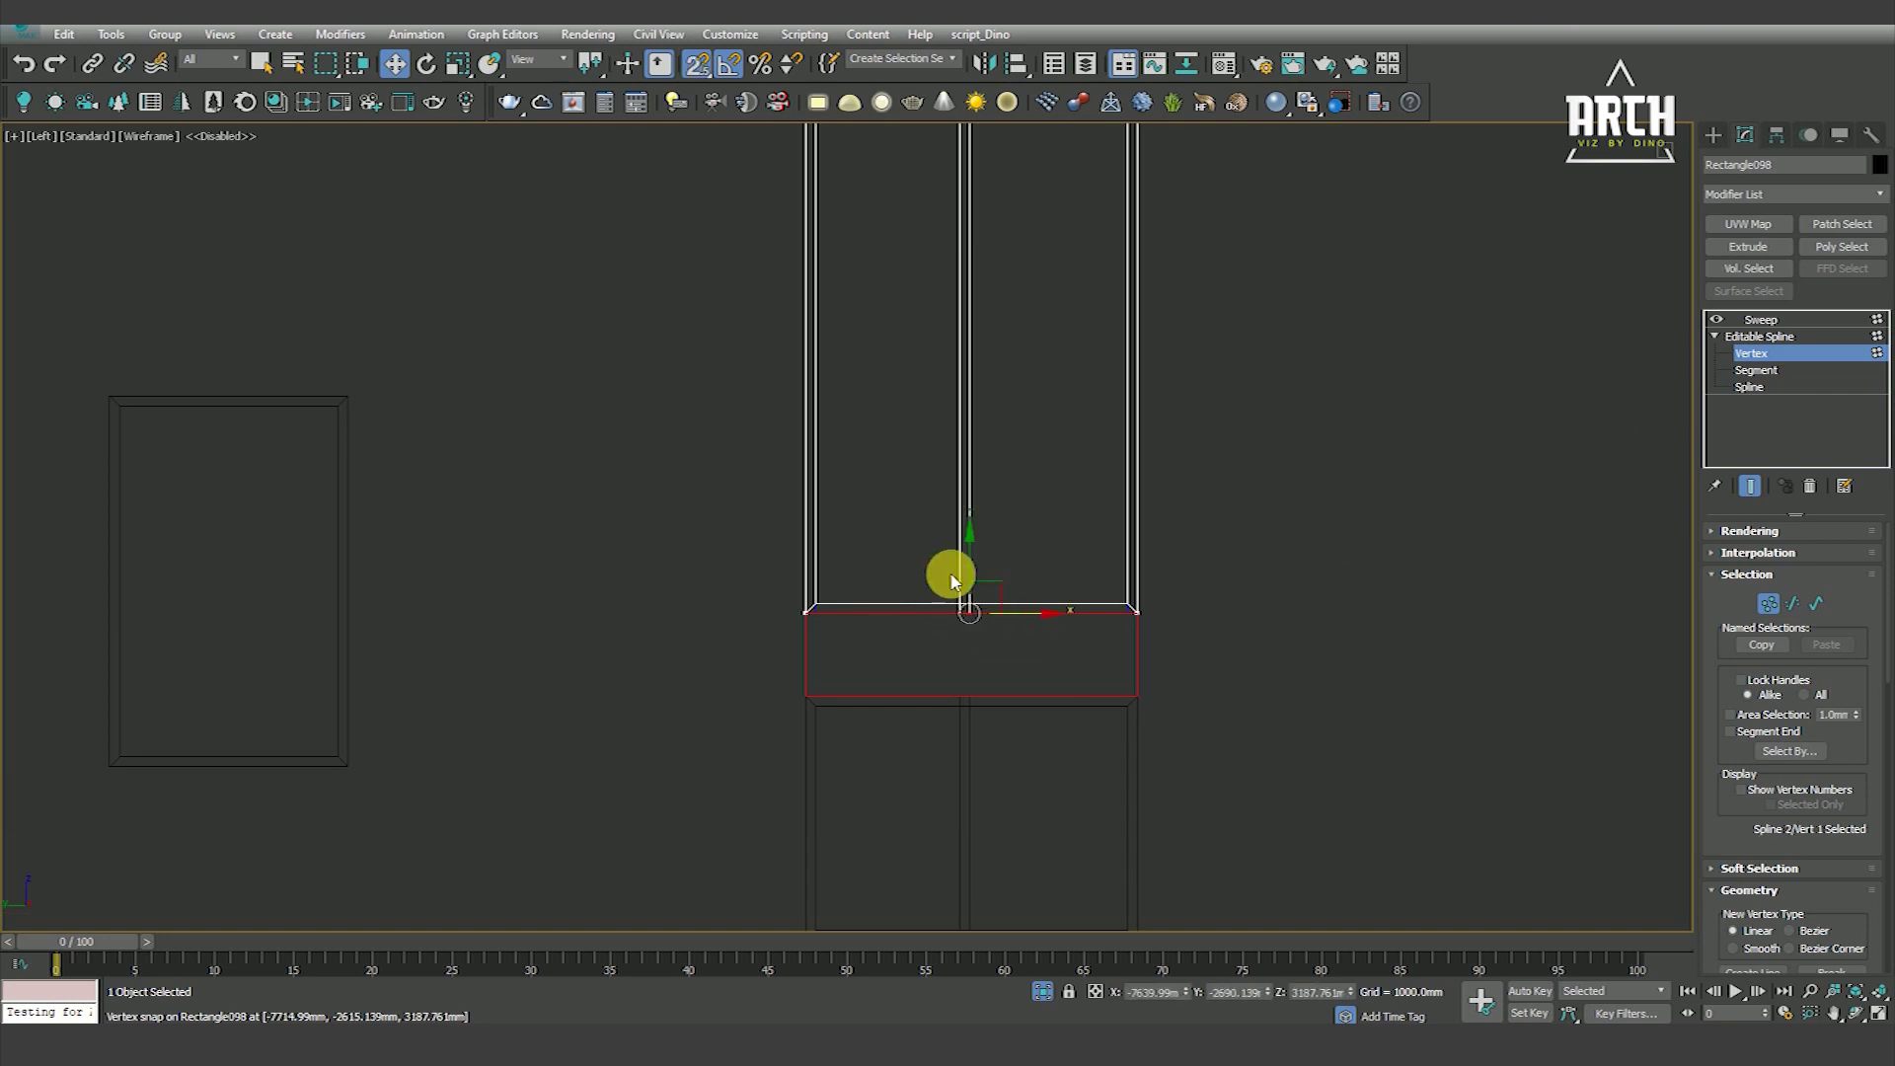
pyautogui.moveTo(1000, 647); pyautogui.dragTo(997, 642)
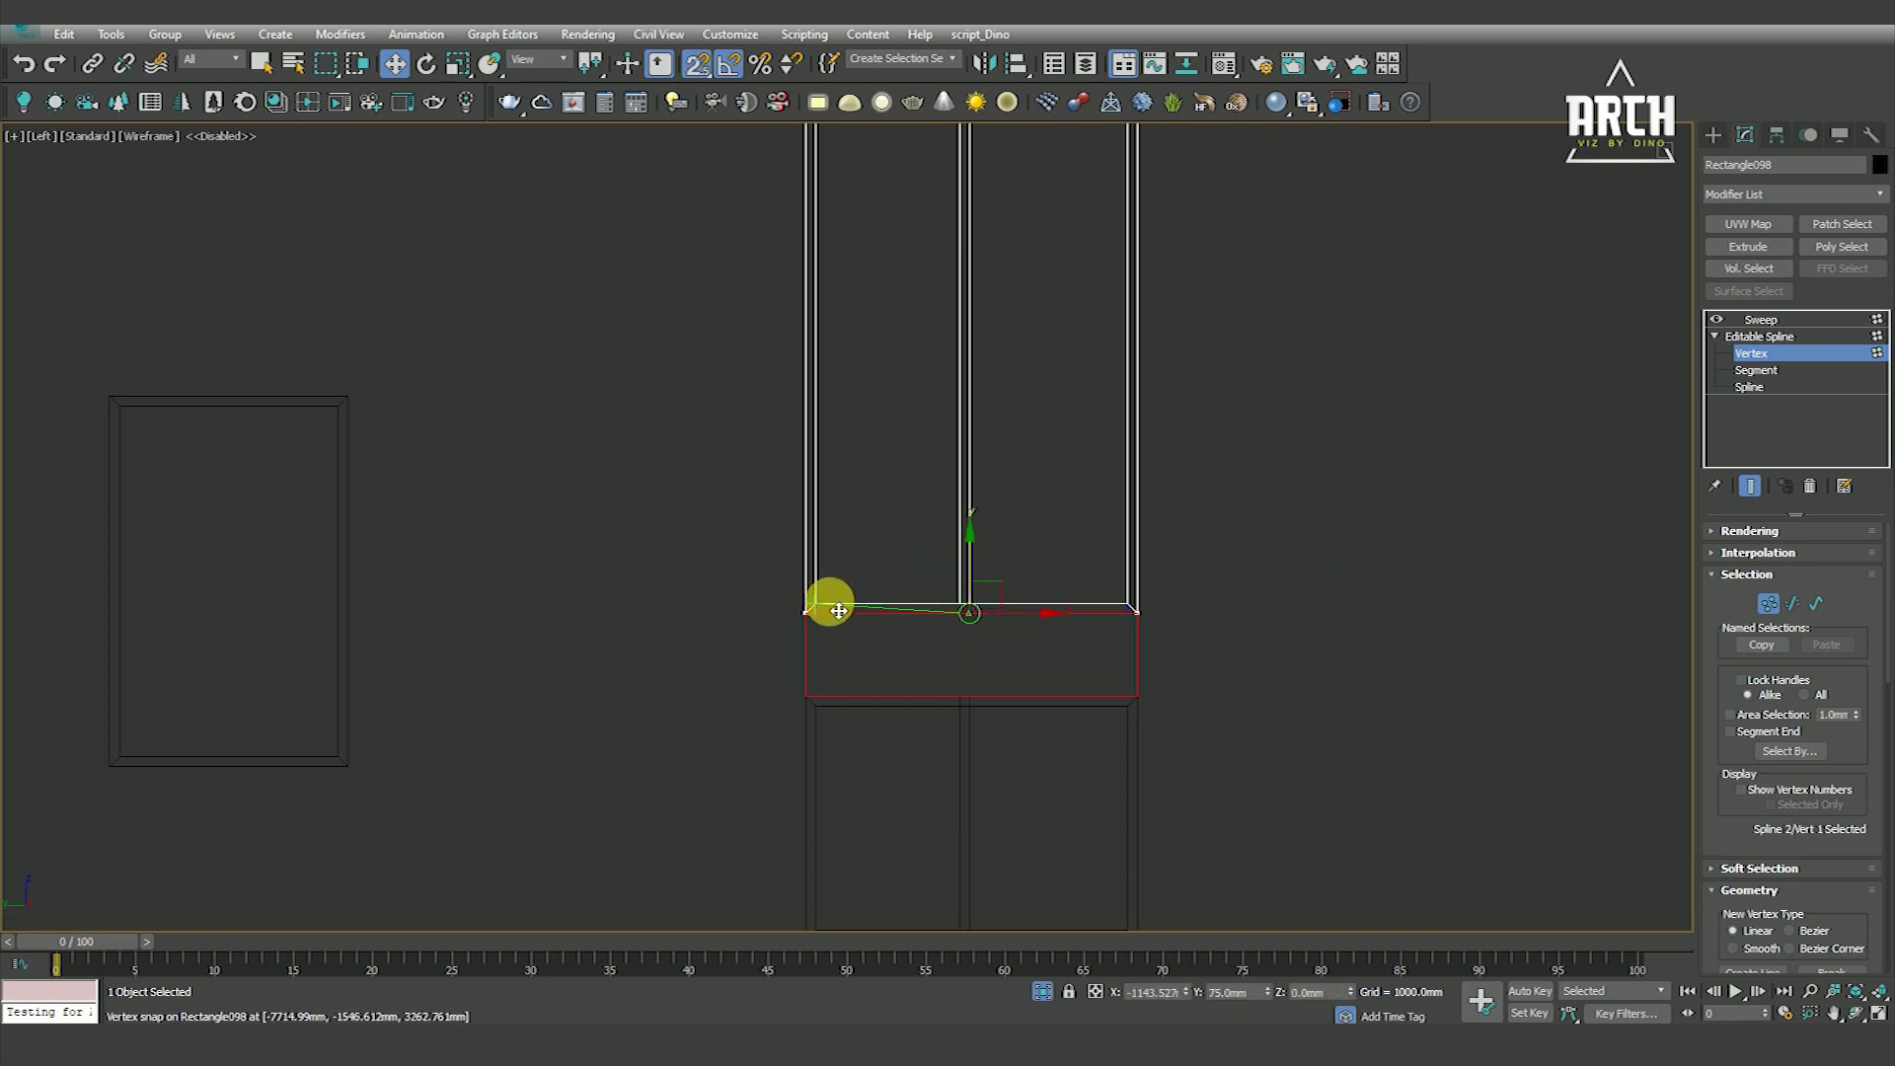
pyautogui.moveTo(877, 617); pyautogui.dragTo(898, 892, button='middle')
pyautogui.click(991, 358)
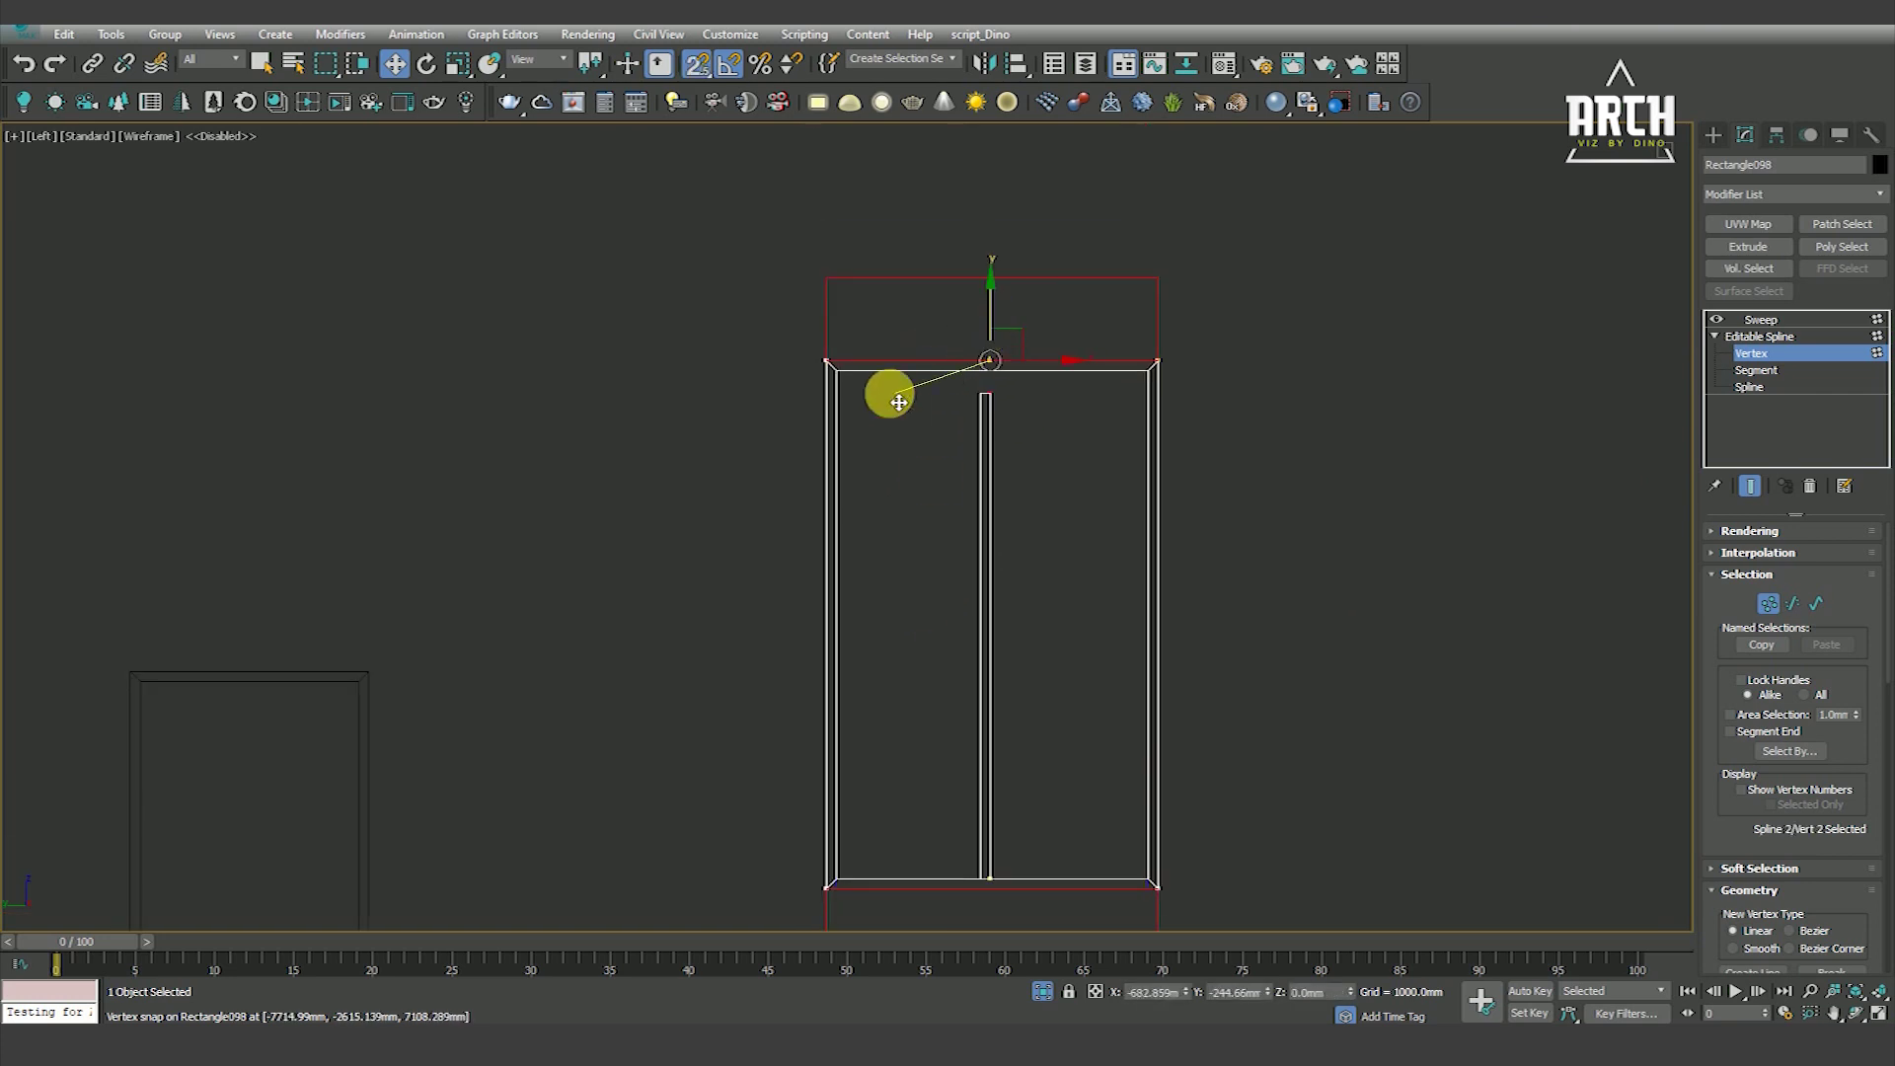
pyautogui.scroll(-3, 1054, 326)
pyautogui.click(1155, 368)
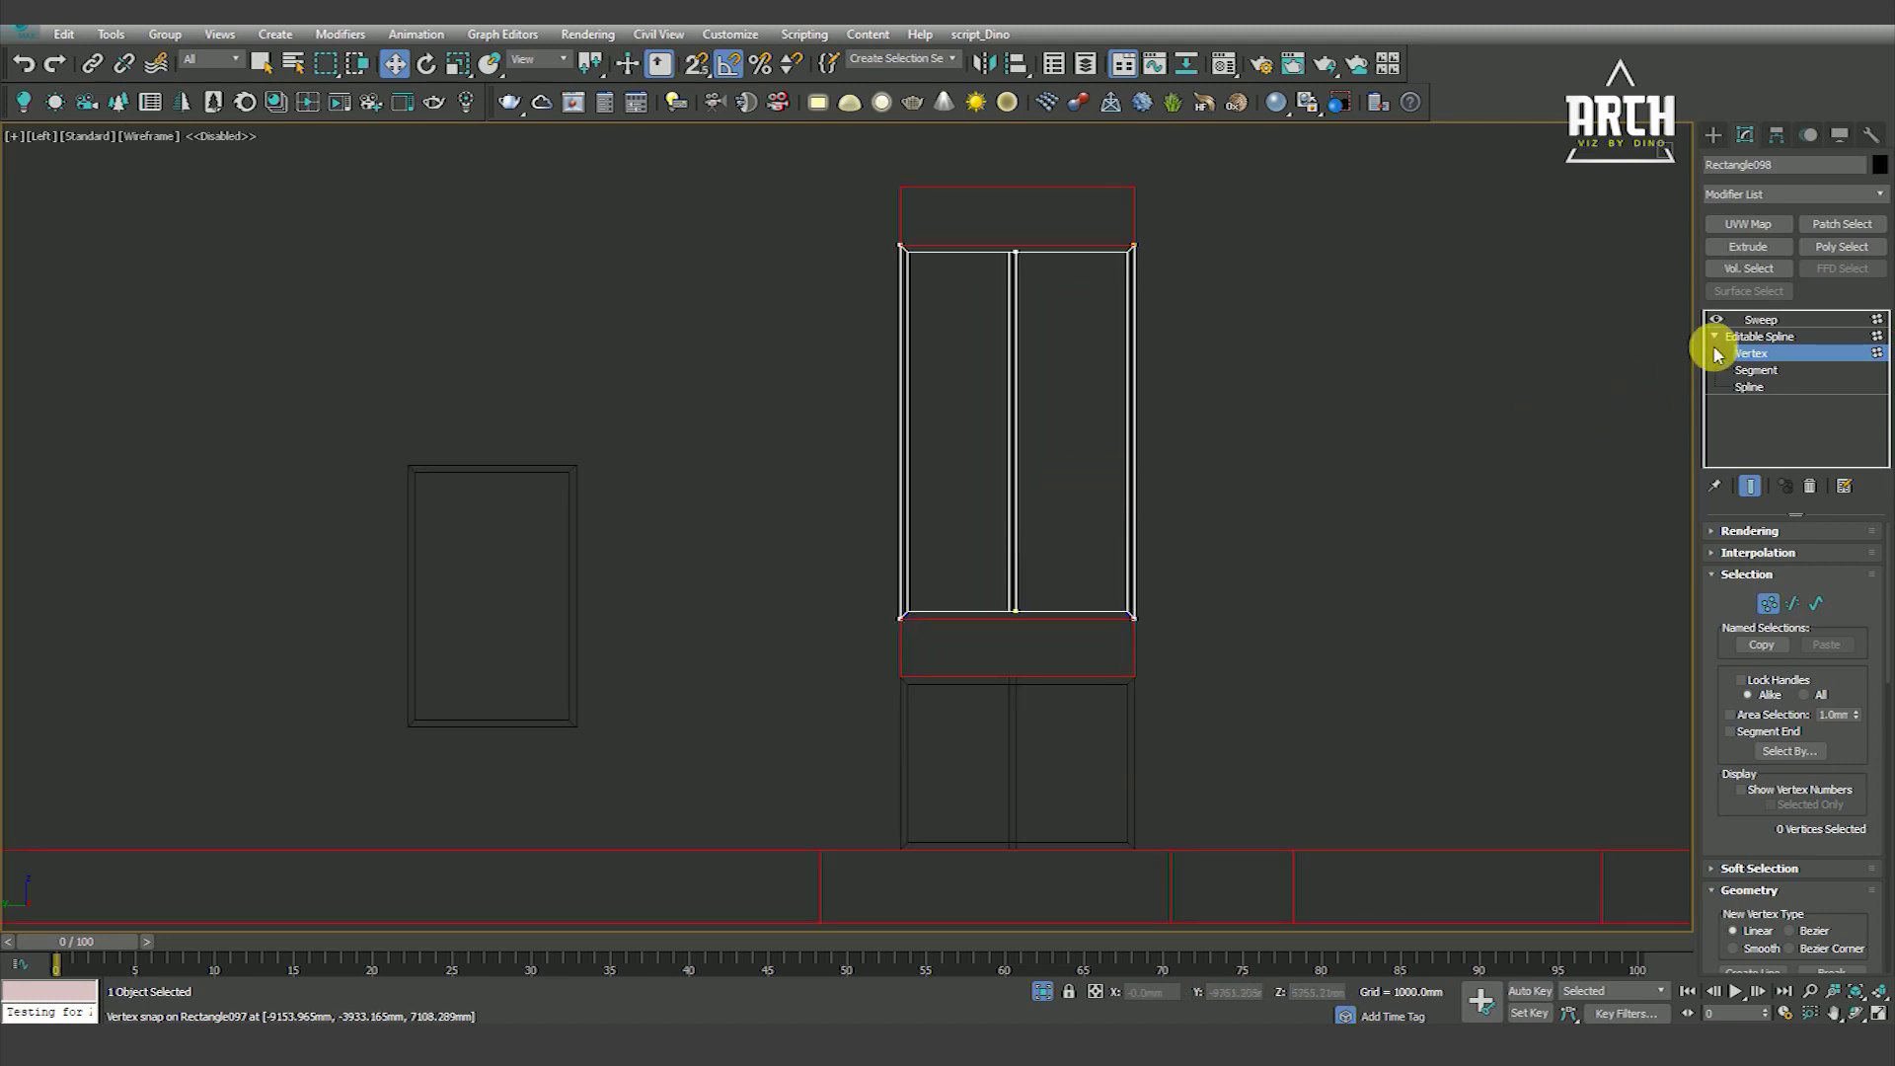
pyautogui.moveTo(1011, 427)
pyautogui.mouseDown()
pyautogui.moveTo(1054, 651)
pyautogui.moveTo(1082, 592)
pyautogui.mouseUp()
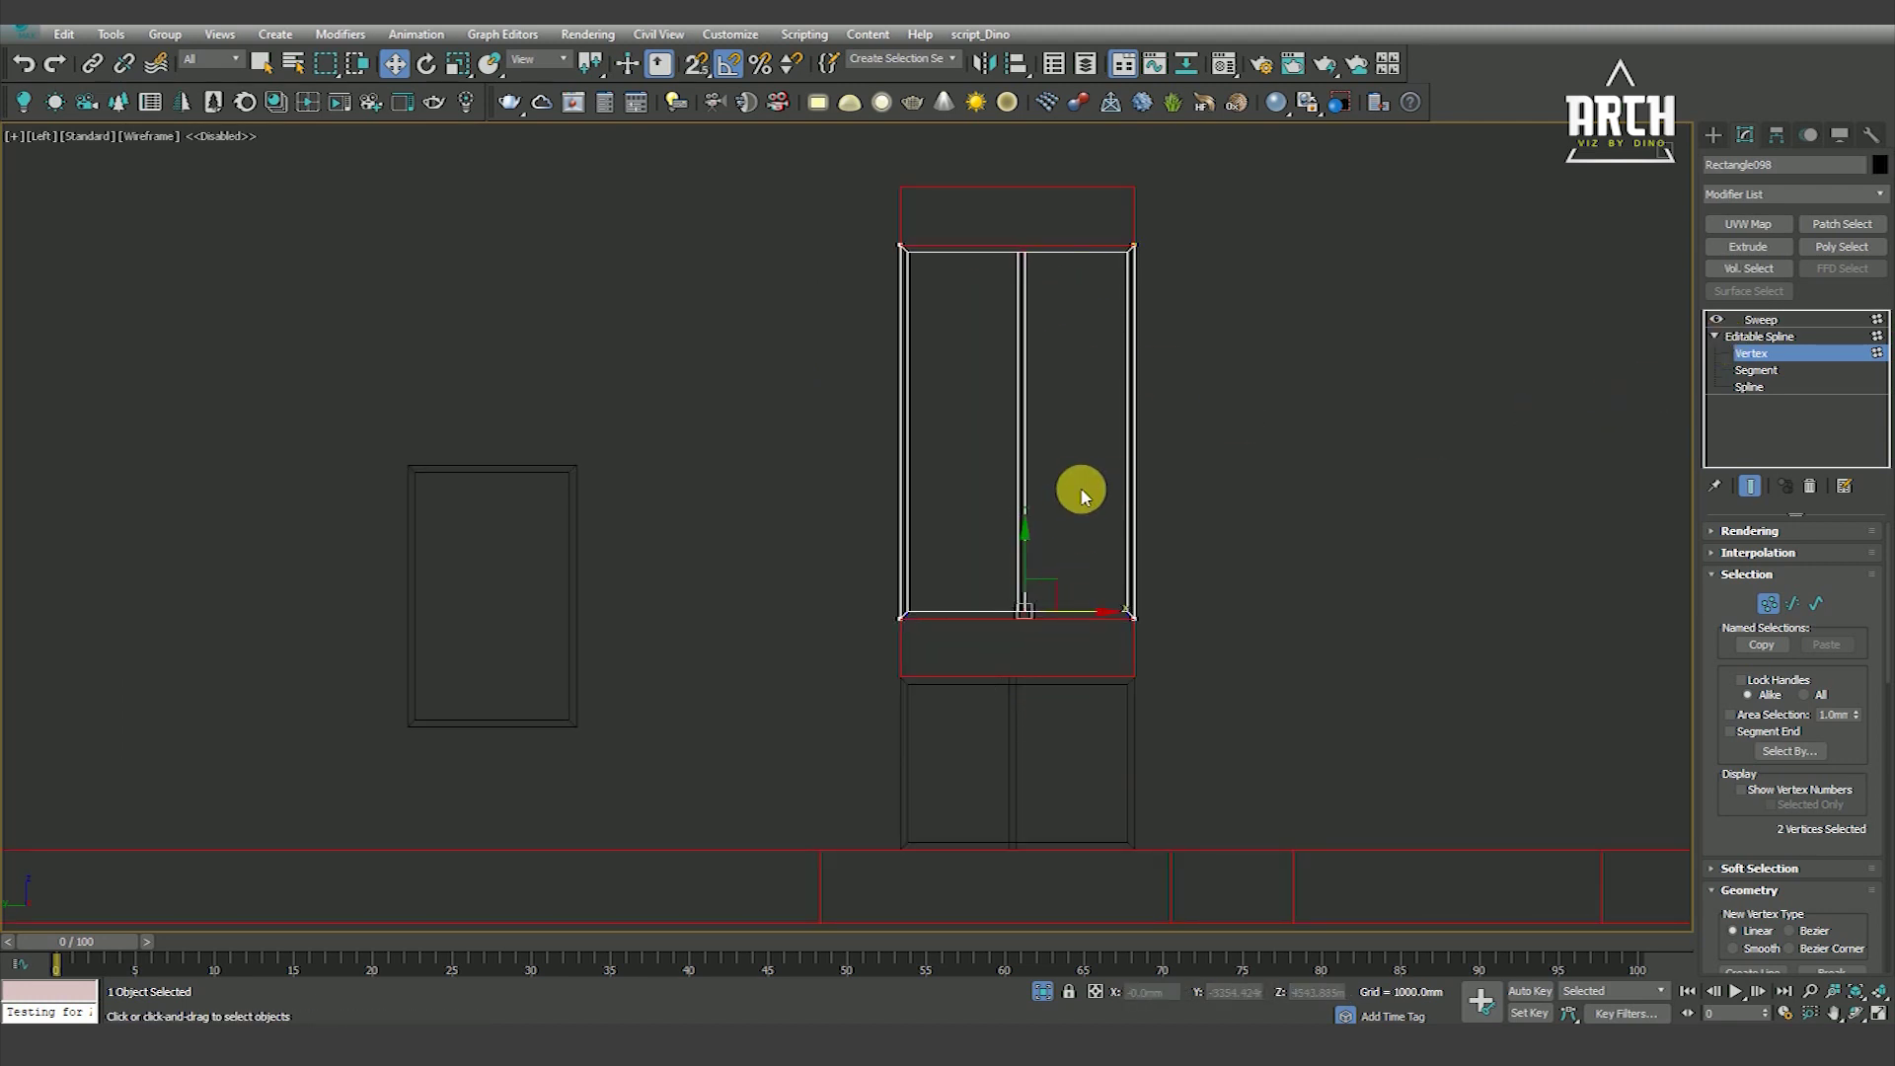
# Select the lower frame's divider points with the swept result shown
pyautogui.click(1764, 353)
pyautogui.click(1016, 808)
pyautogui.click(1017, 730)
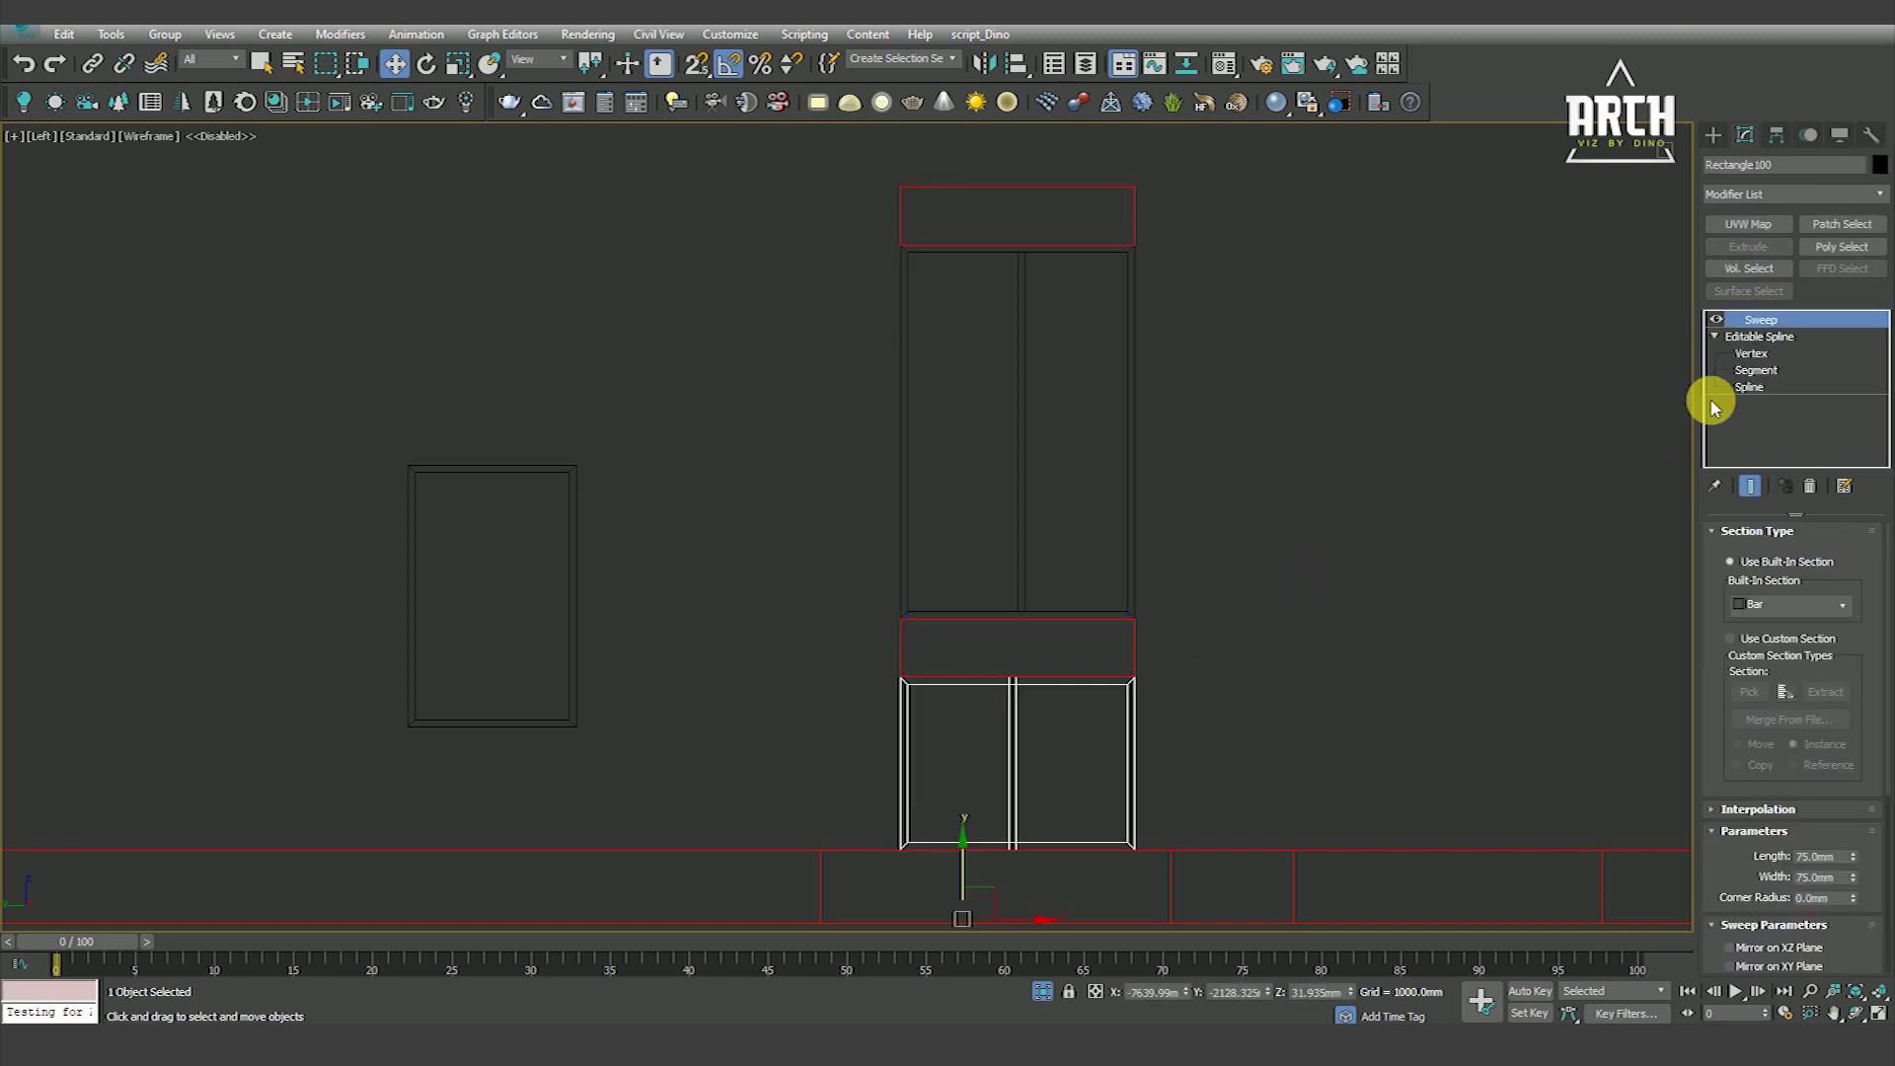
pyautogui.click(1750, 353)
pyautogui.moveTo(985, 635)
pyautogui.mouseDown()
pyautogui.moveTo(1061, 903)
pyautogui.moveTo(1026, 675)
pyautogui.mouseUp()
pyautogui.click(1748, 485)
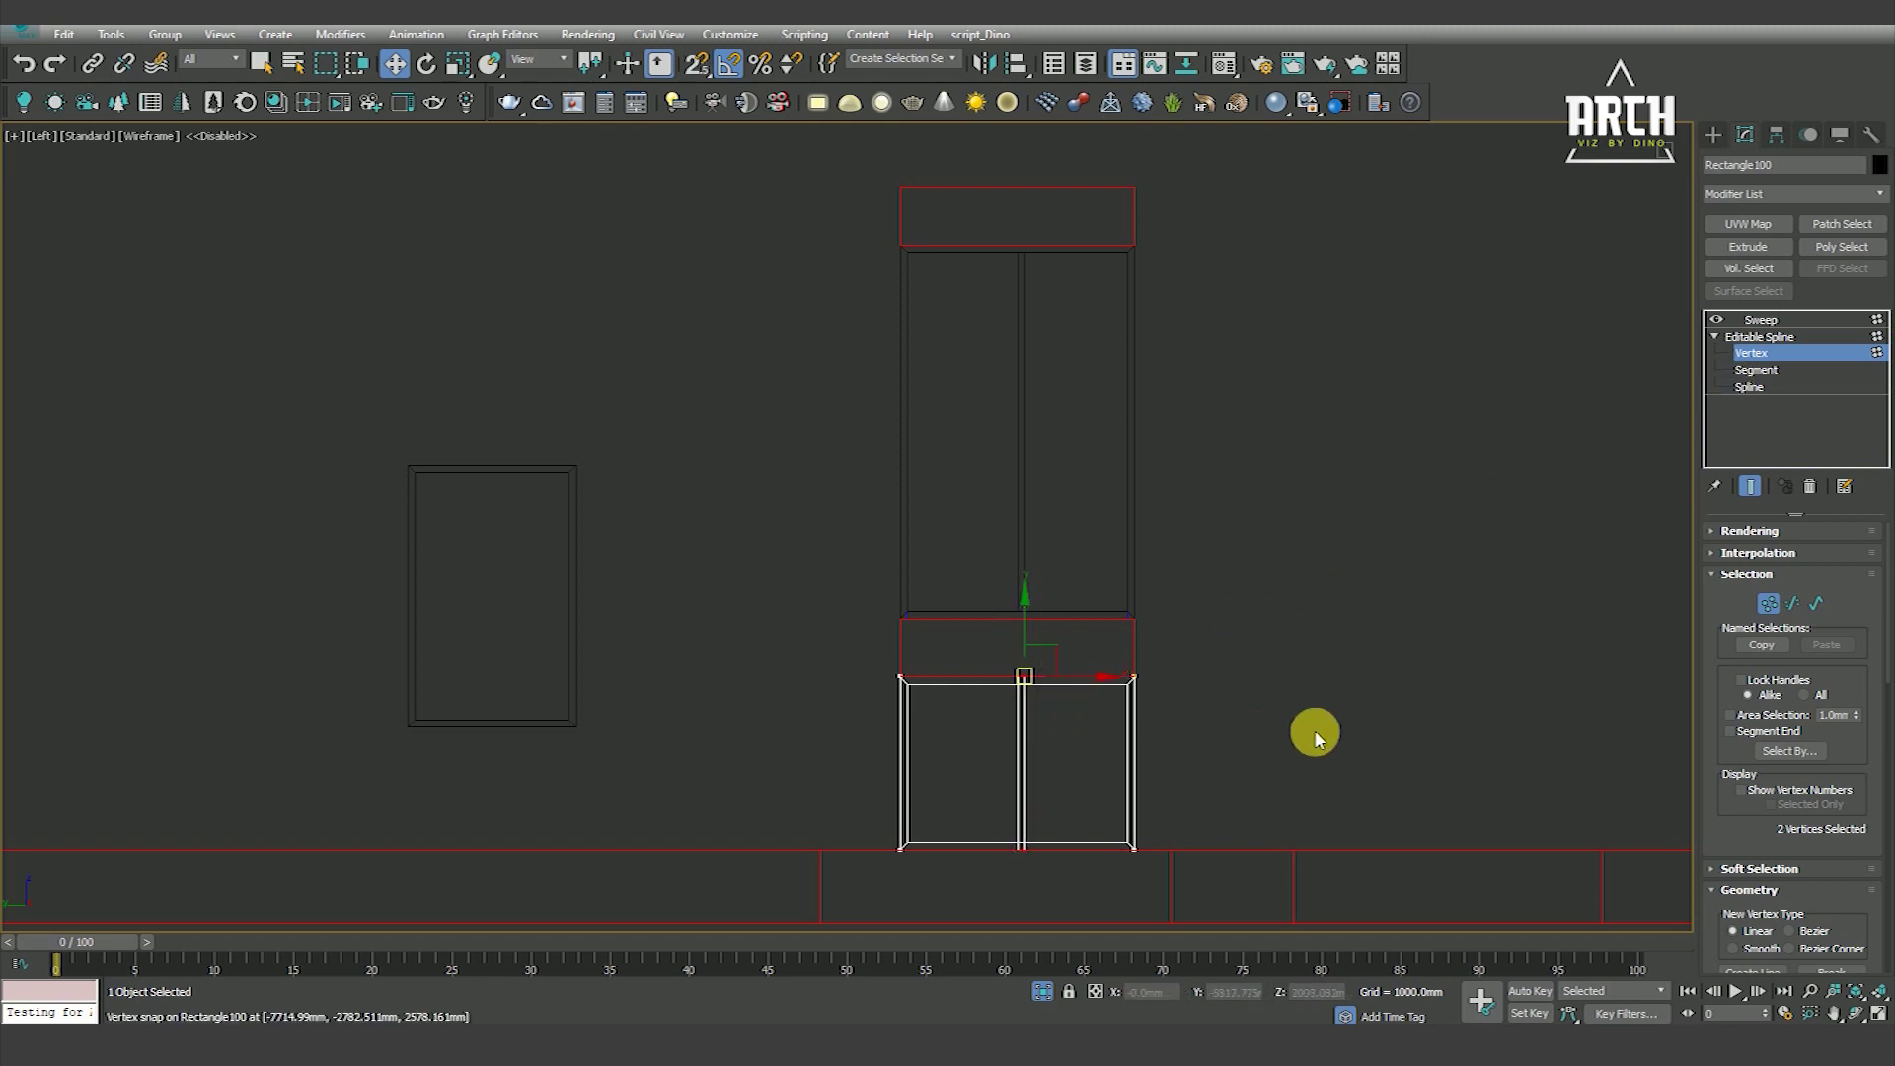
# Clear the vertex selection on the lower window frame
pyautogui.scroll(5, 1044, 688)
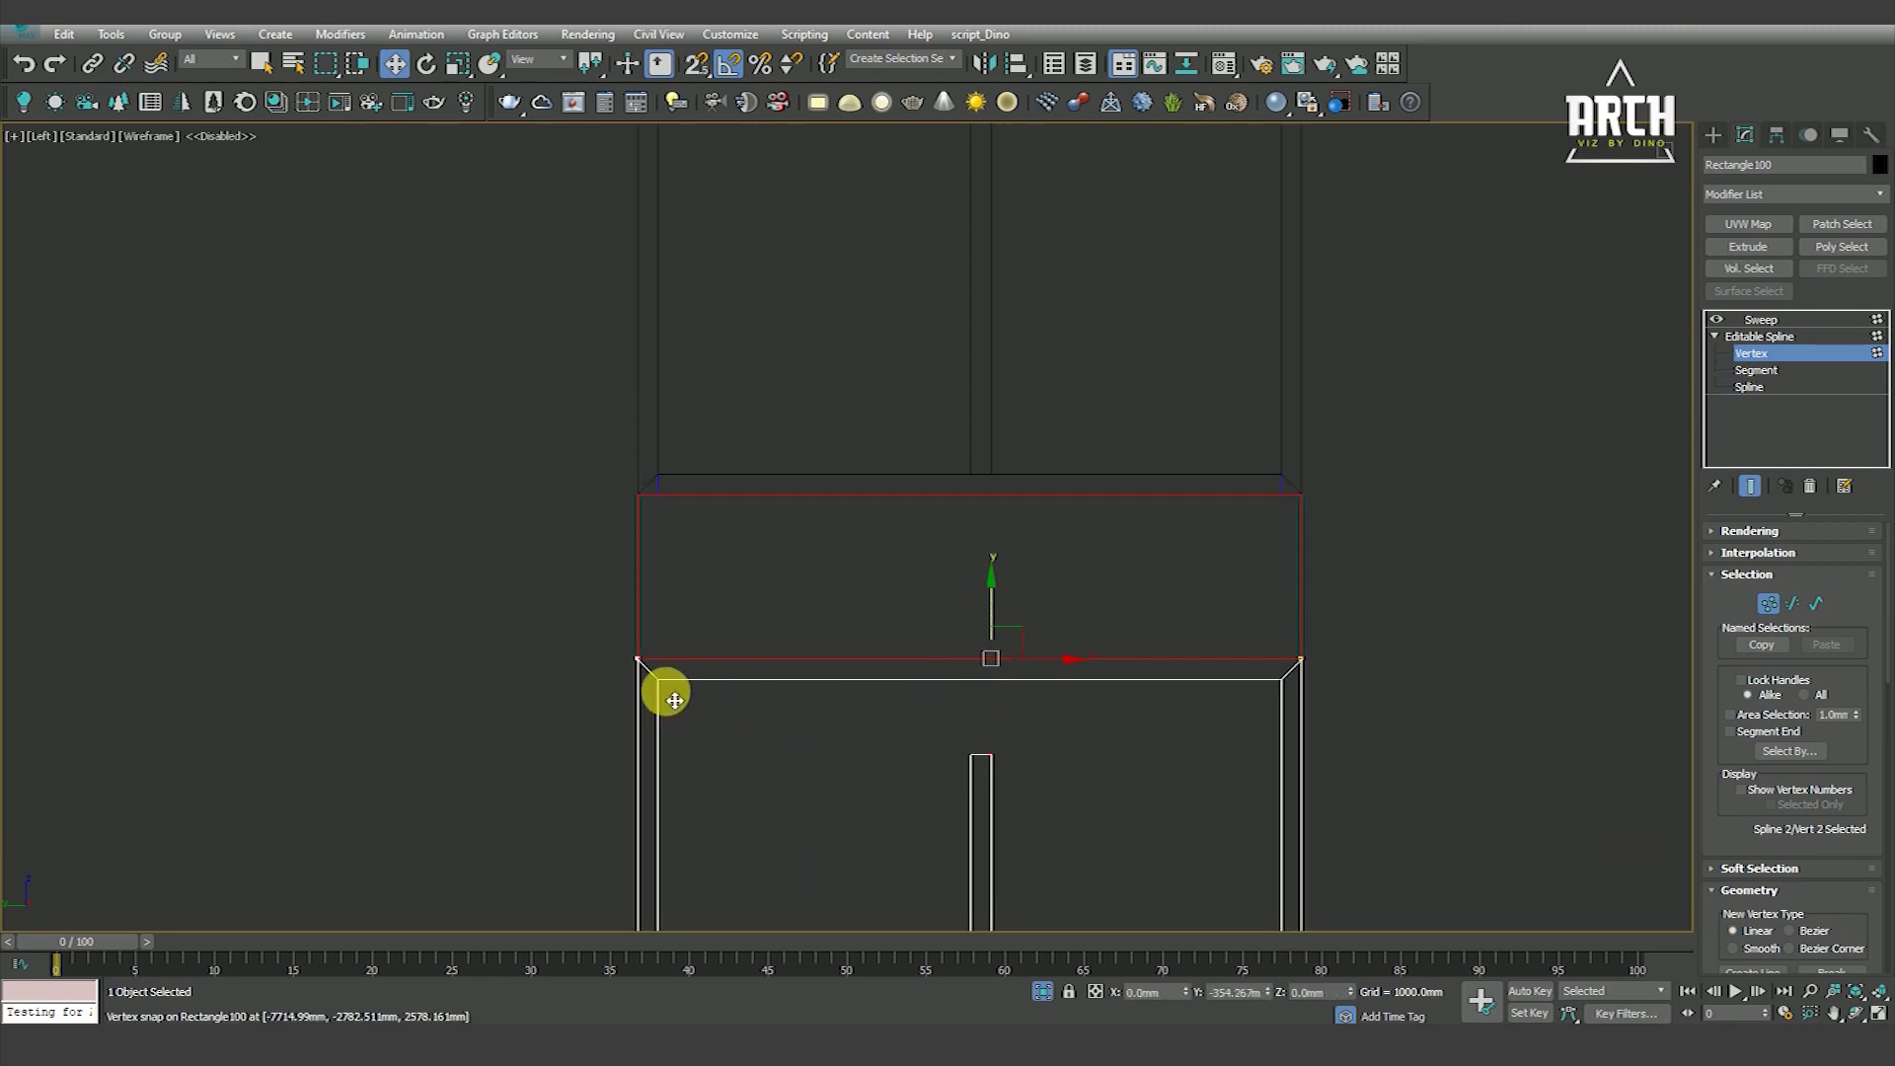
pyautogui.scroll(-3, 981, 457)
pyautogui.scroll(3, 942, 750)
pyautogui.click(950, 731)
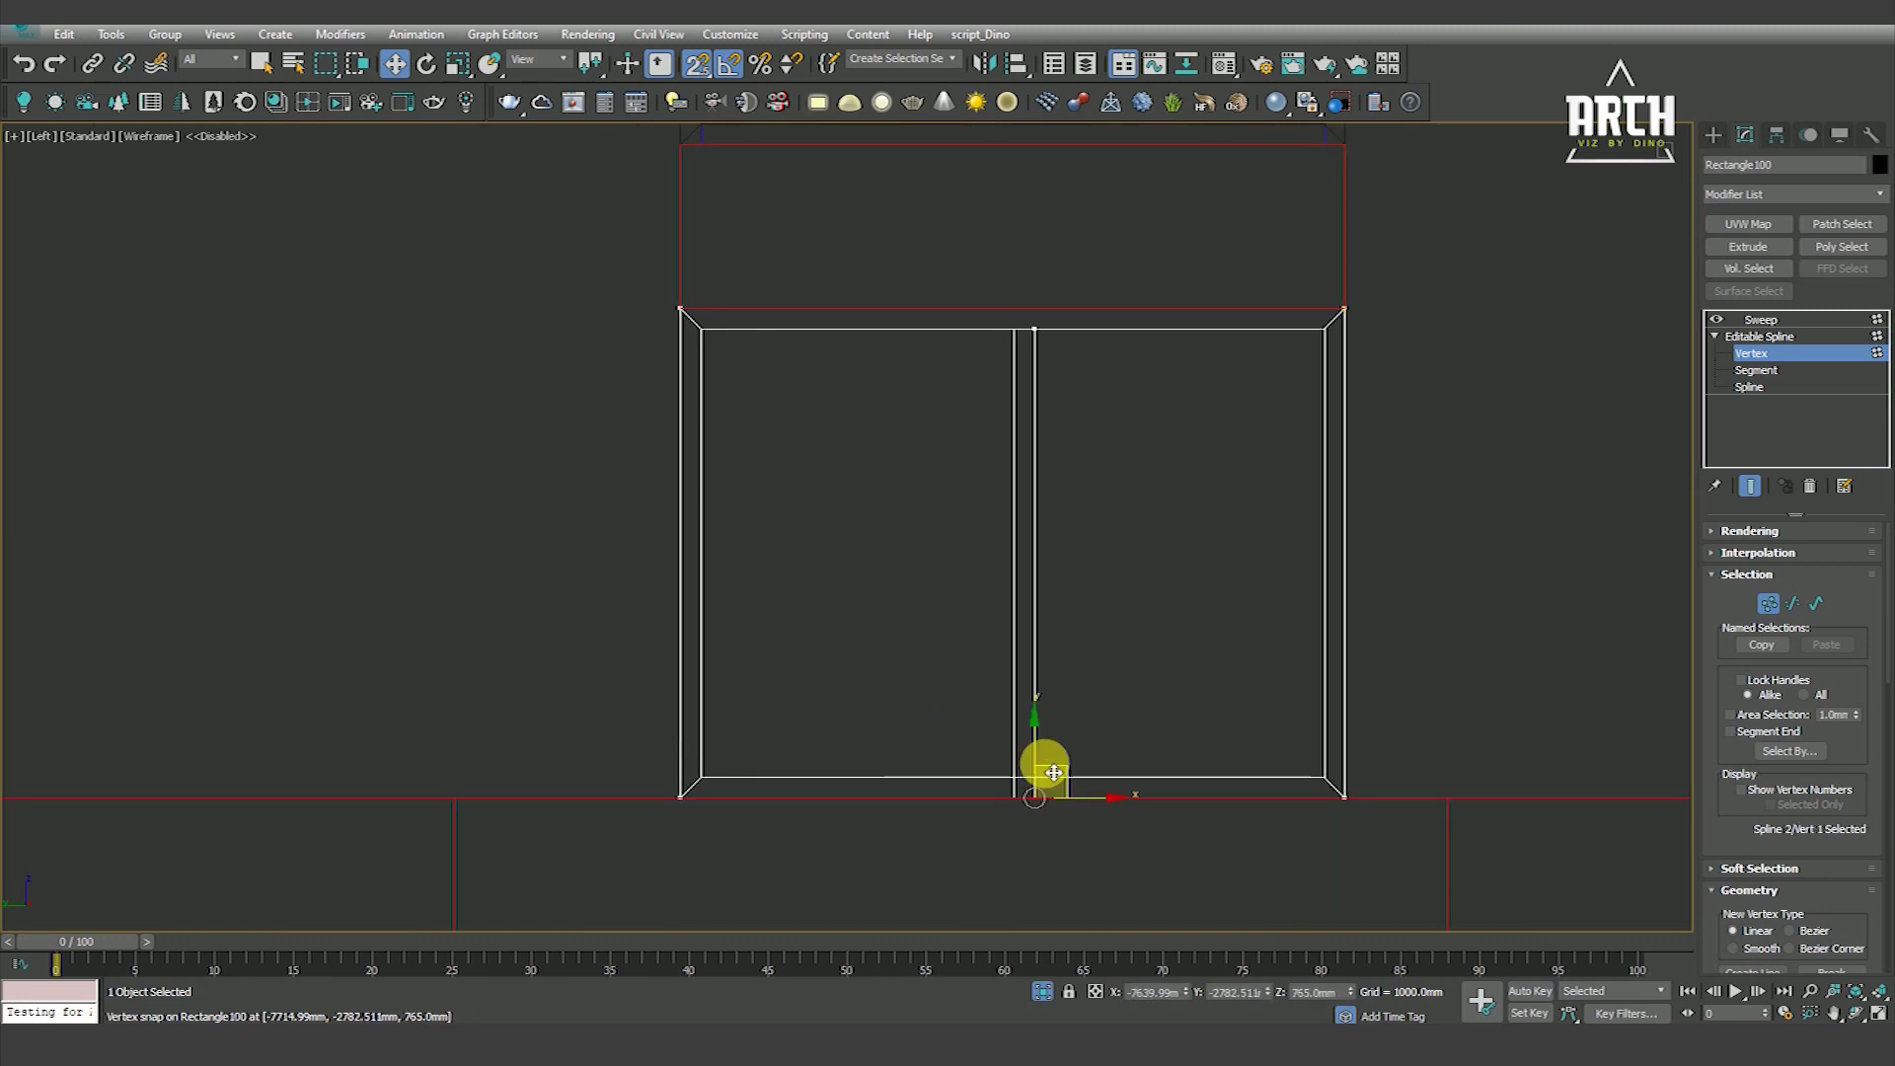
pyautogui.click(826, 647)
pyautogui.scroll(-3, 898, 622)
# Select the upper glass panel and Shift-drag a copy downward to the lower opening
pyautogui.moveTo(1066, 610); pyautogui.dragTo(1071, 684, button='middle')
pyautogui.click(1746, 319)
pyautogui.click(1007, 536)
pyautogui.moveTo(1027, 437); pyautogui.dragTo(1071, 211, button='middle')
pyautogui.keyDown('shift'); pyautogui.moveTo(997, 232); pyautogui.dragTo(992, 519); pyautogui.keyUp('shift')
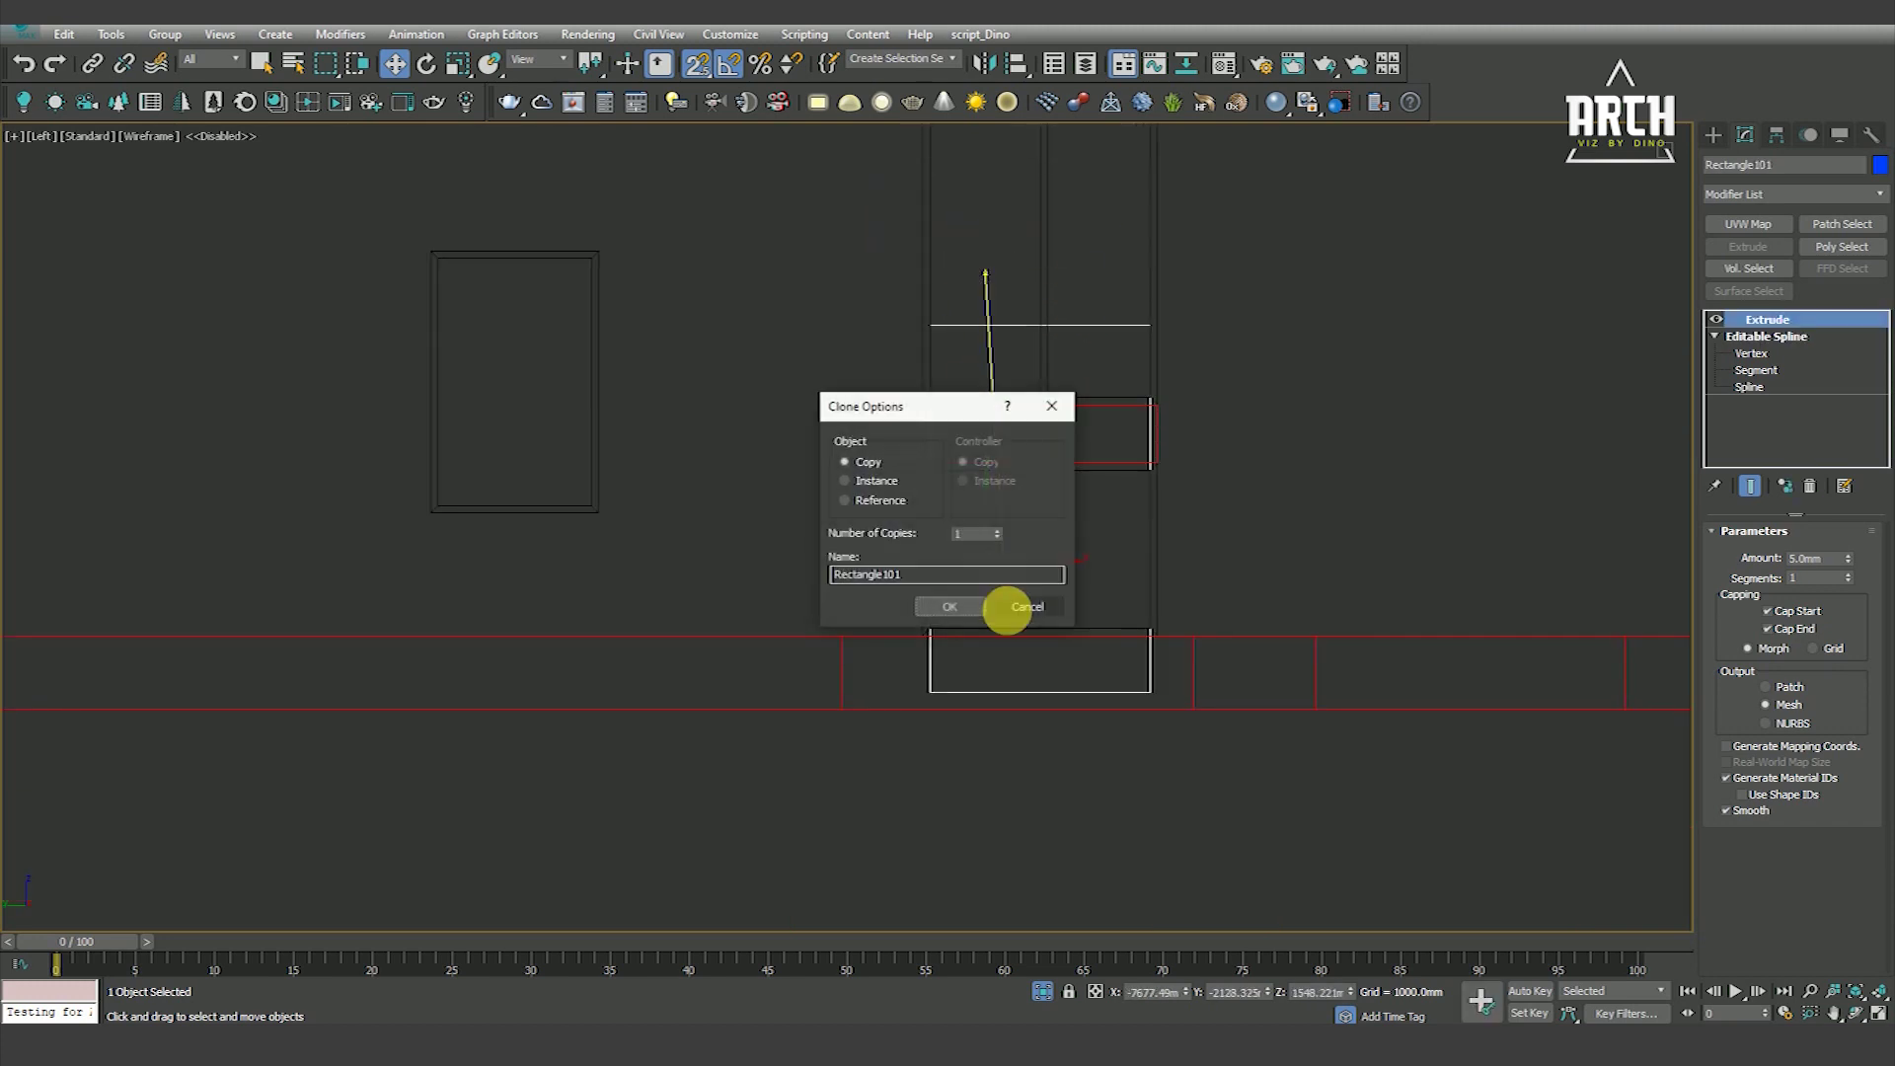
# Move the copied glass panel (Rectangle101) down into the lower frame and adjust its vertices to fit
pyautogui.click(950, 605)
pyautogui.moveTo(941, 325); pyautogui.dragTo(931, 472)
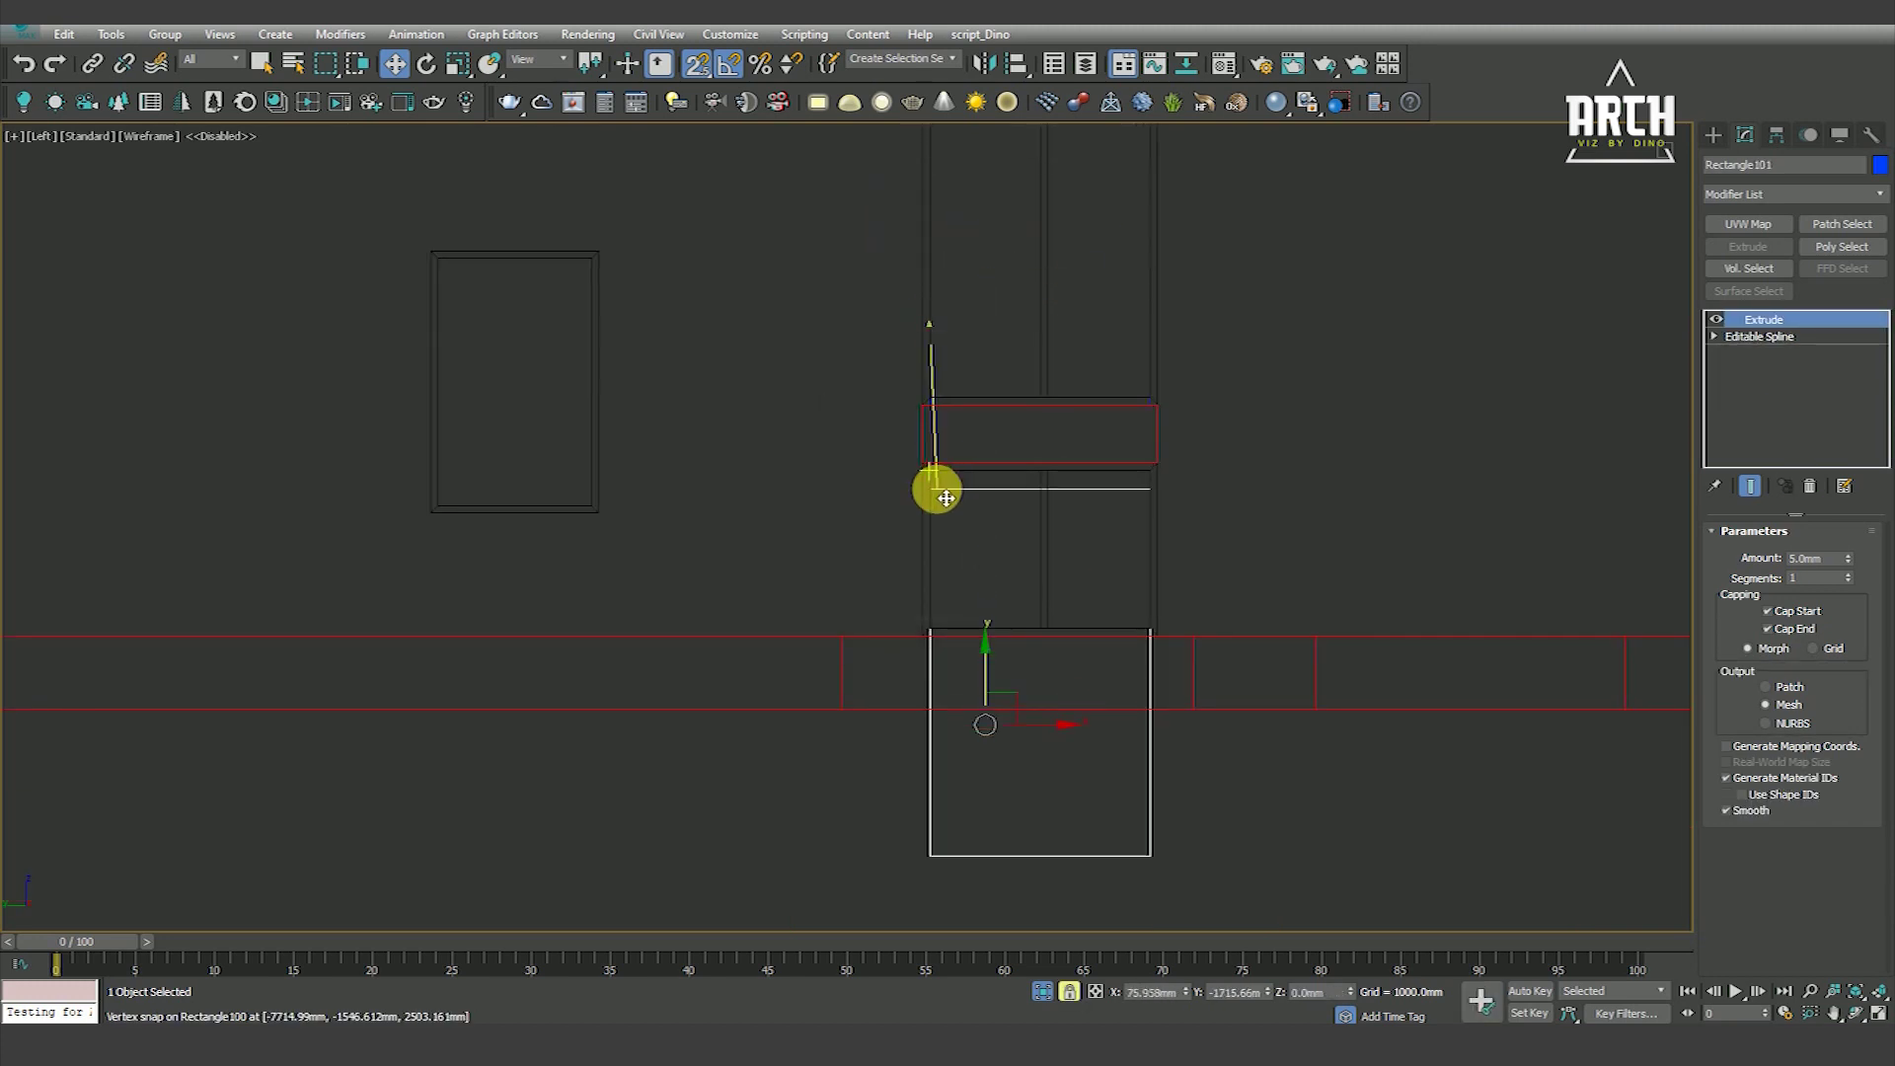
pyautogui.click(1755, 339)
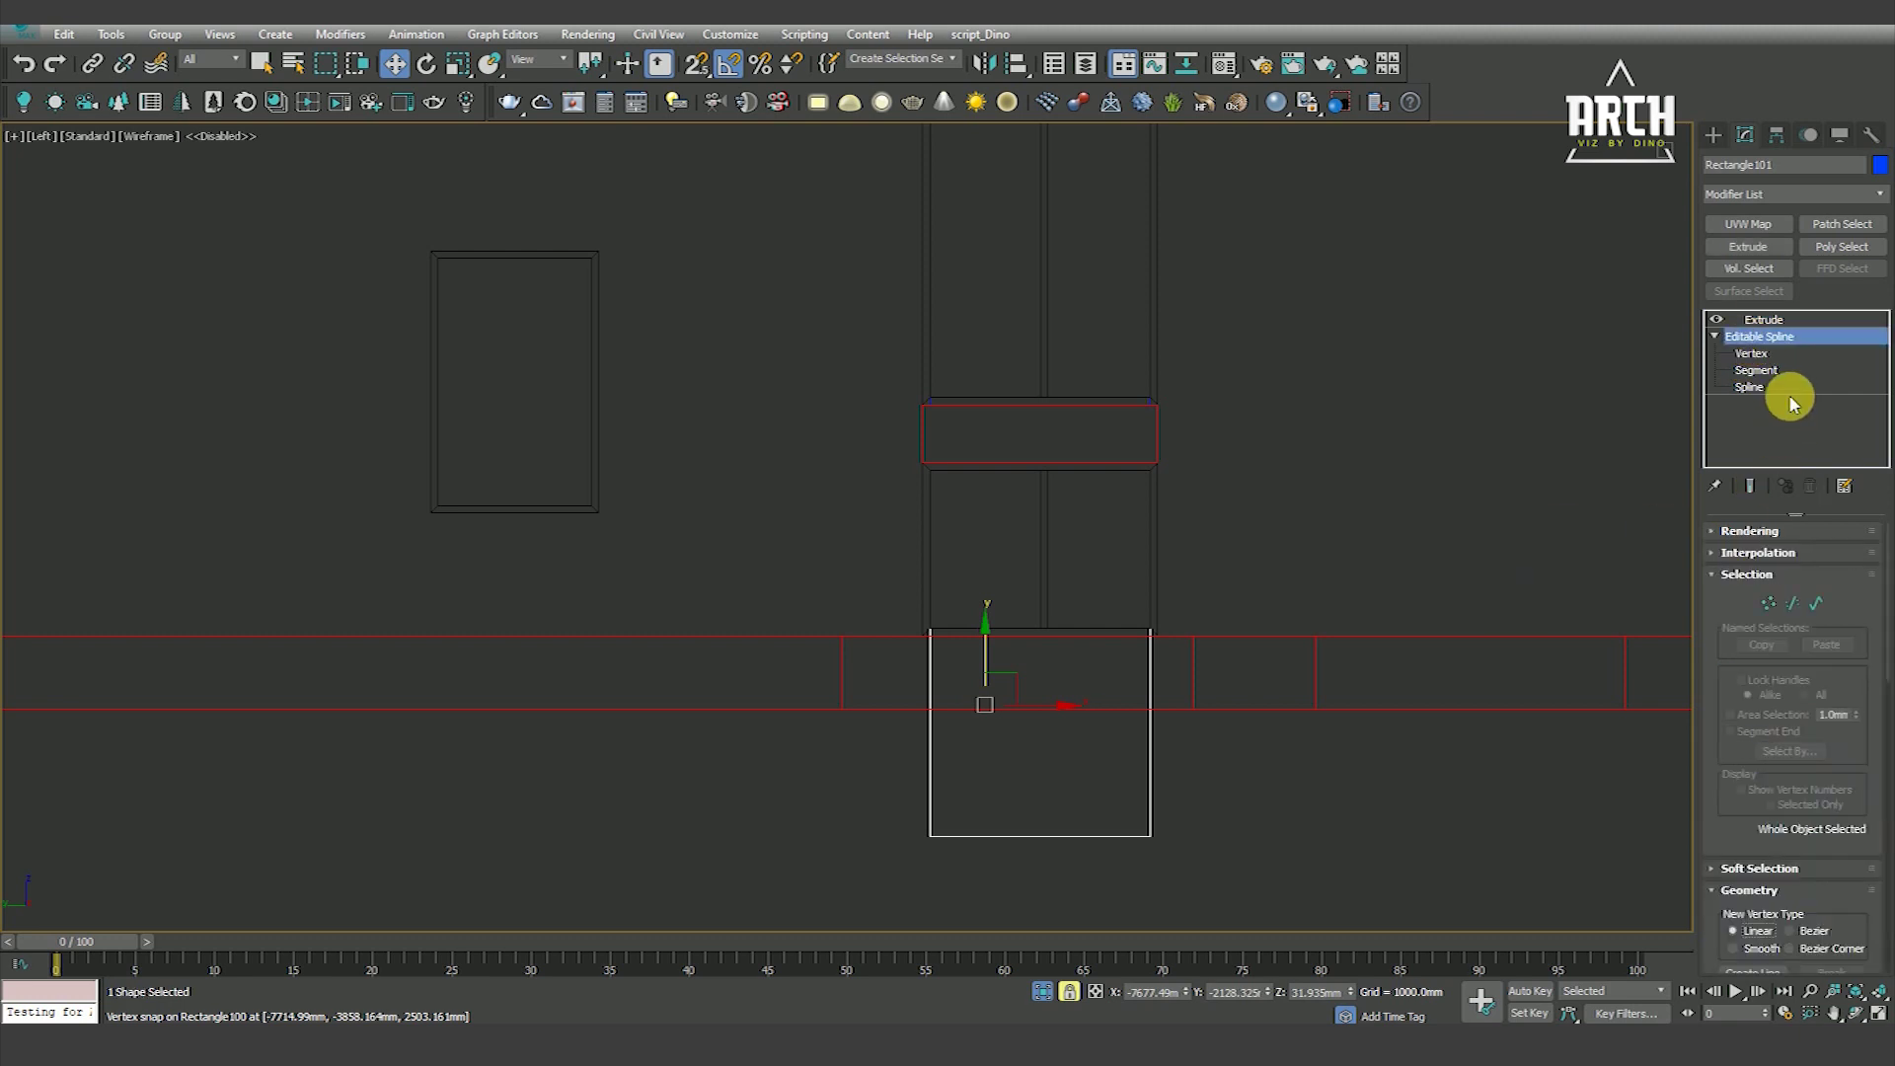
pyautogui.click(1751, 353)
pyautogui.moveTo(1026, 792); pyautogui.dragTo(987, 756, button='middle')
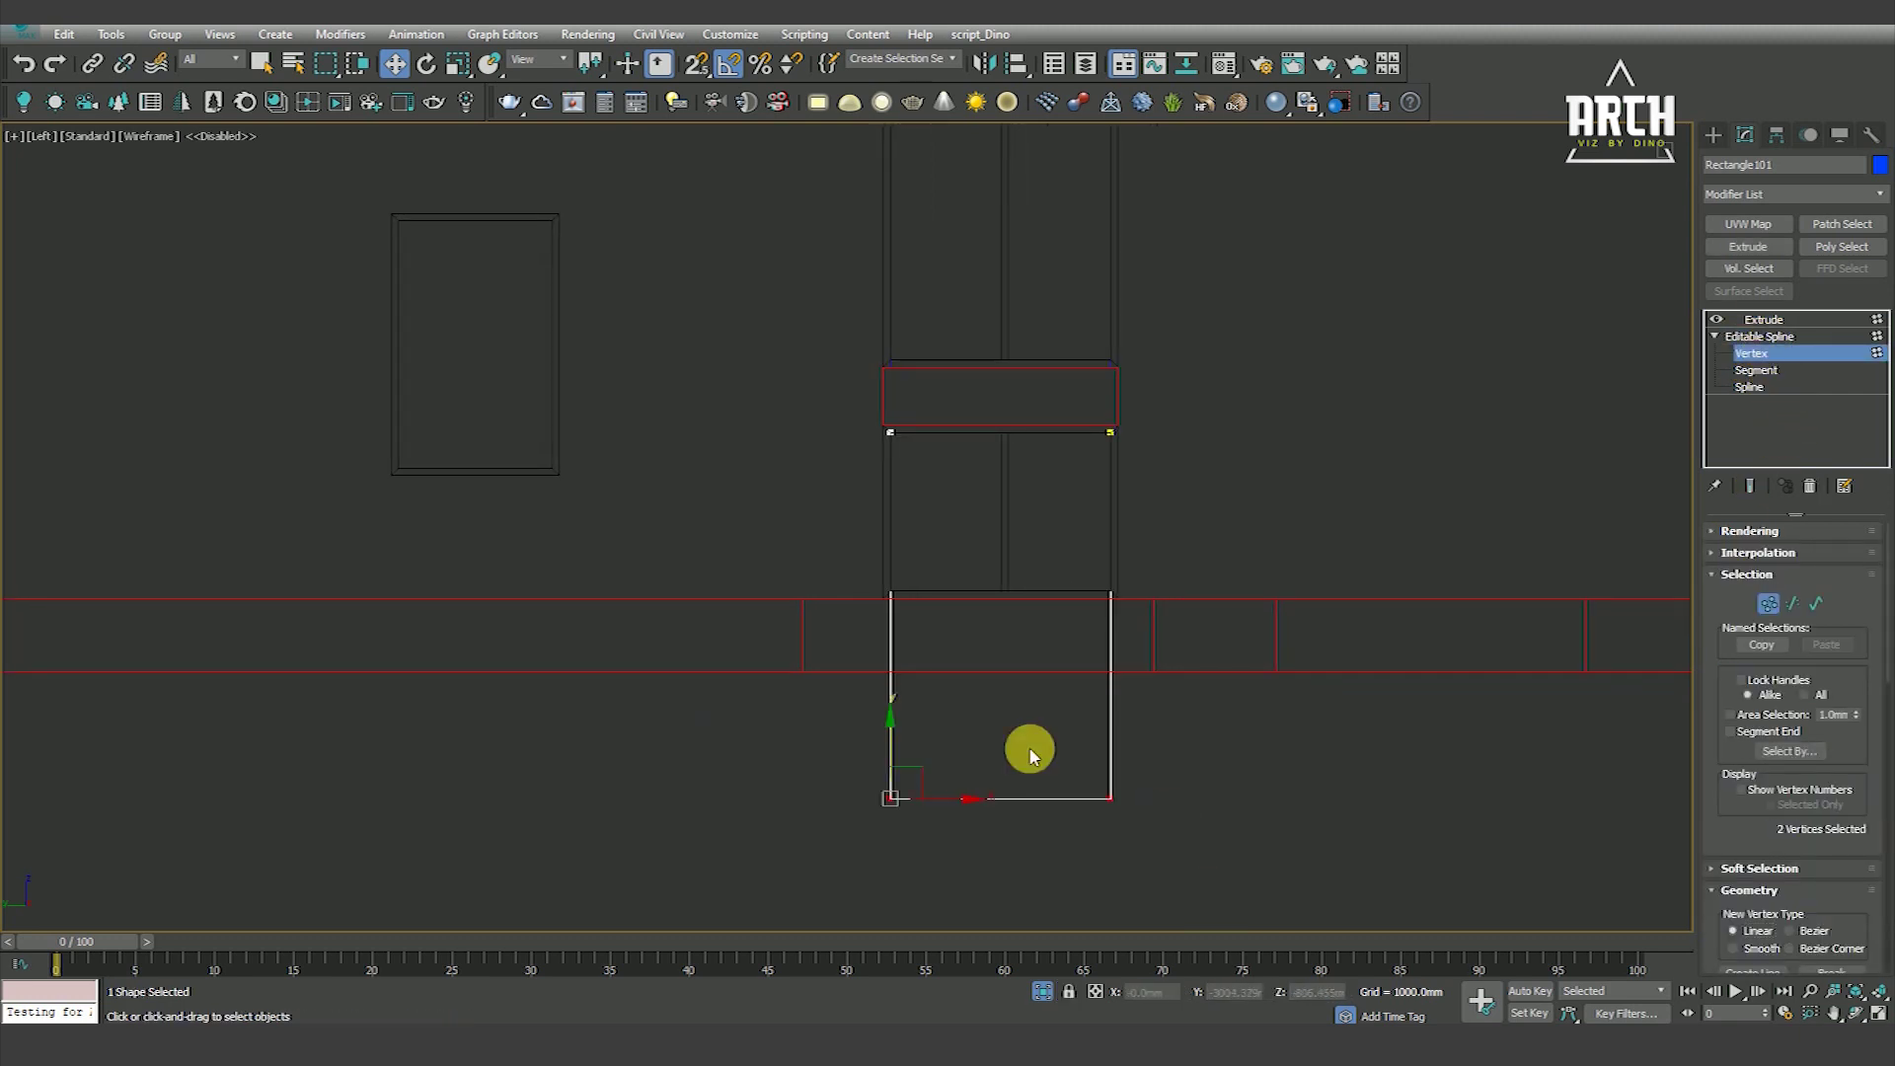
pyautogui.moveTo(896, 762); pyautogui.dragTo(889, 588)
pyautogui.scroll(-4, 889, 589)
pyautogui.click(982, 678)
pyautogui.click(1756, 319)
# In Top view, slide the lower window frame and glass along X into the wall opening
pyautogui.click(941, 489)
pyautogui.press('F3')
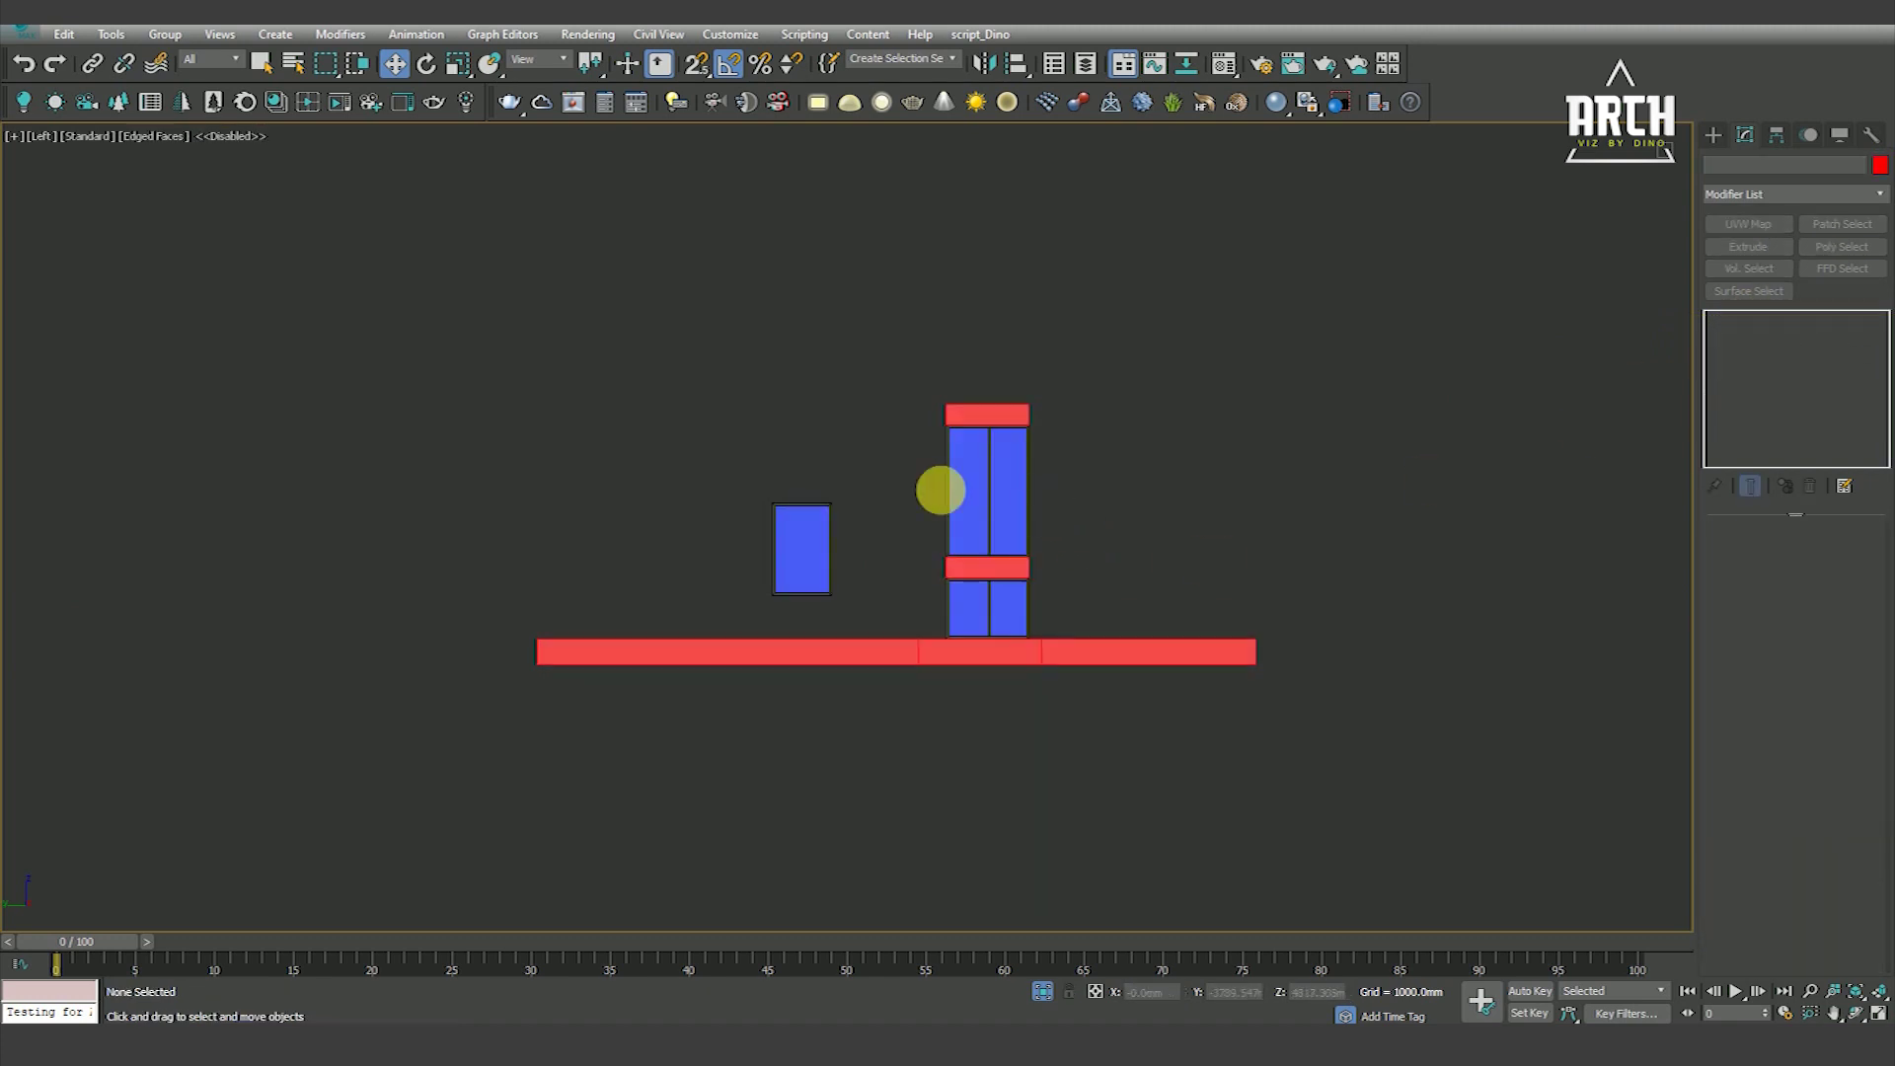
pyautogui.moveTo(1021, 484); pyautogui.dragTo(935, 597)
pyautogui.press('t')
pyautogui.press('F3')
pyautogui.moveTo(1082, 520); pyautogui.dragTo(952, 520)
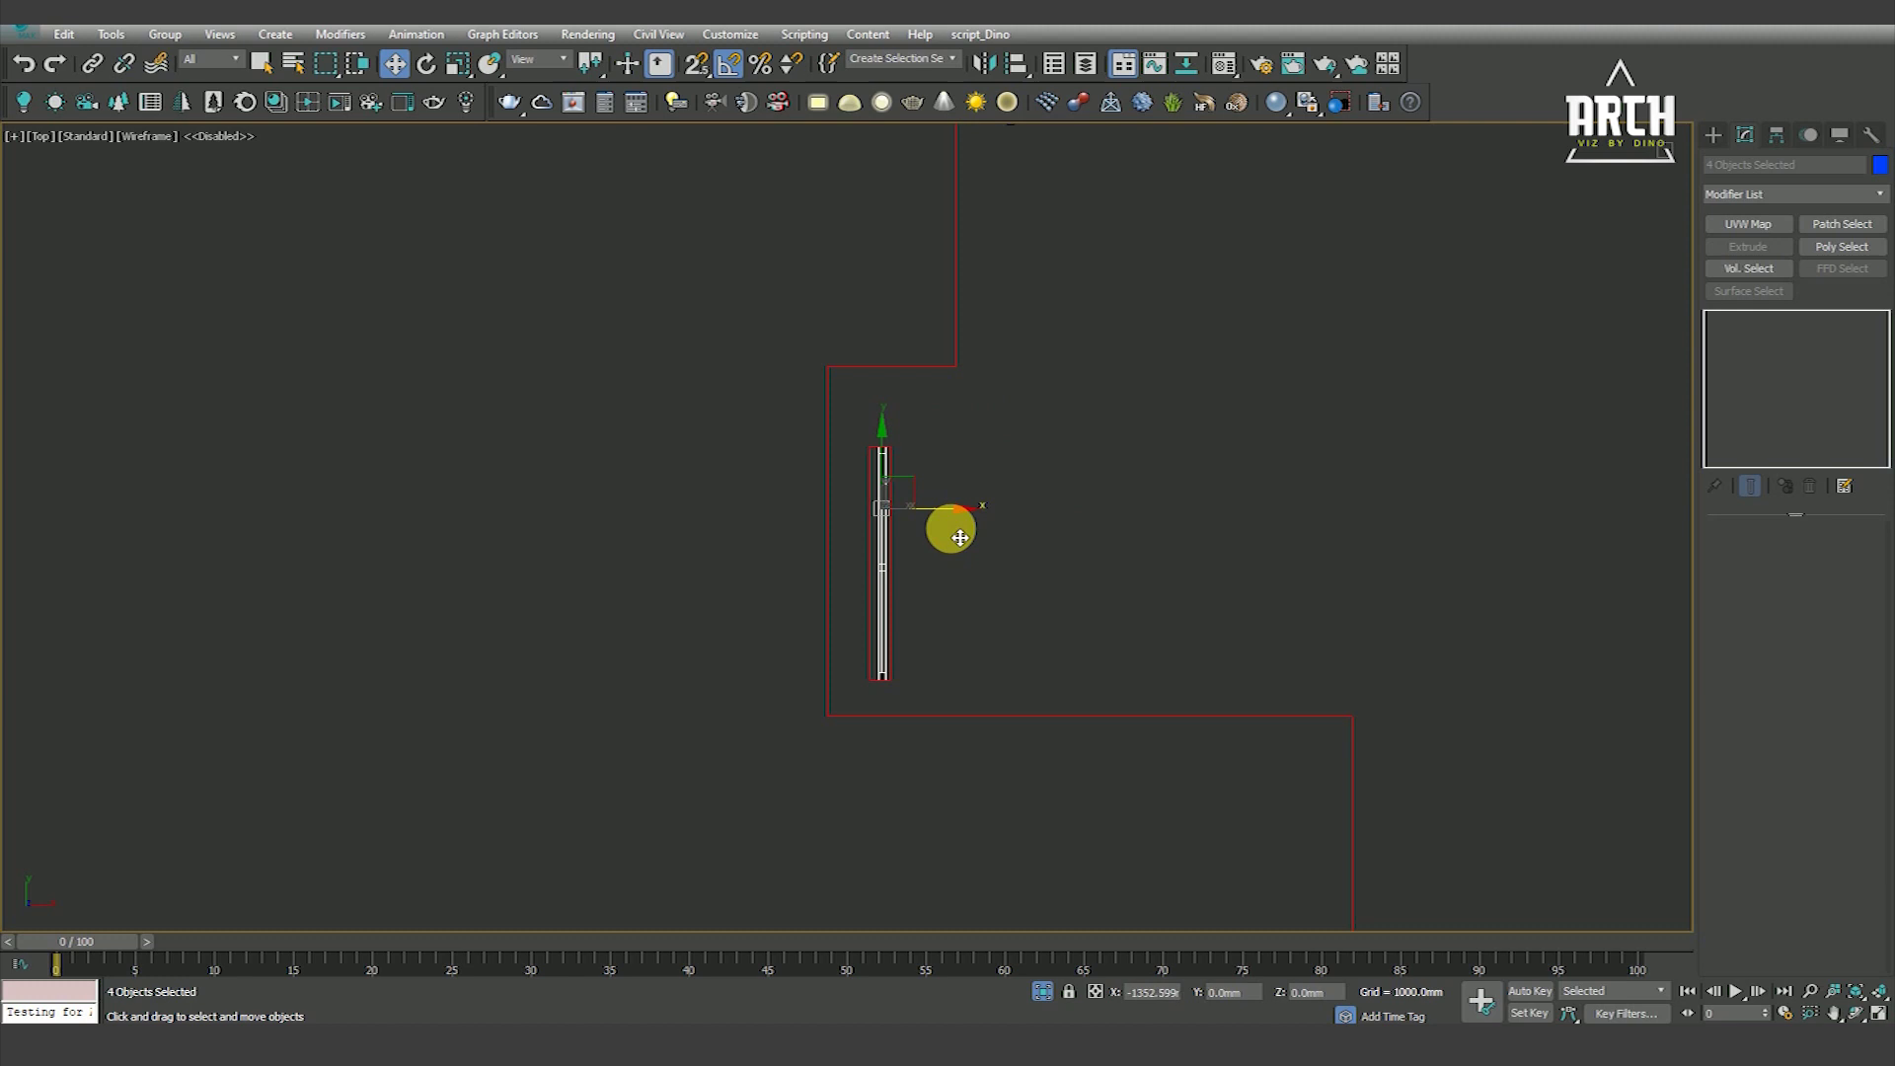
pyautogui.scroll(-3, 1040, 664)
# Orbit around the building to check the placed lower window in shaded view
pyautogui.keyDown('alt'); pyautogui.moveTo(1040, 664); pyautogui.dragTo(1156, 605, button='middle'); pyautogui.keyUp('alt')
pyautogui.press('F3')
pyautogui.scroll(5, 1036, 572)
pyautogui.scroll(-3, 1027, 608)
pyautogui.press('F4')
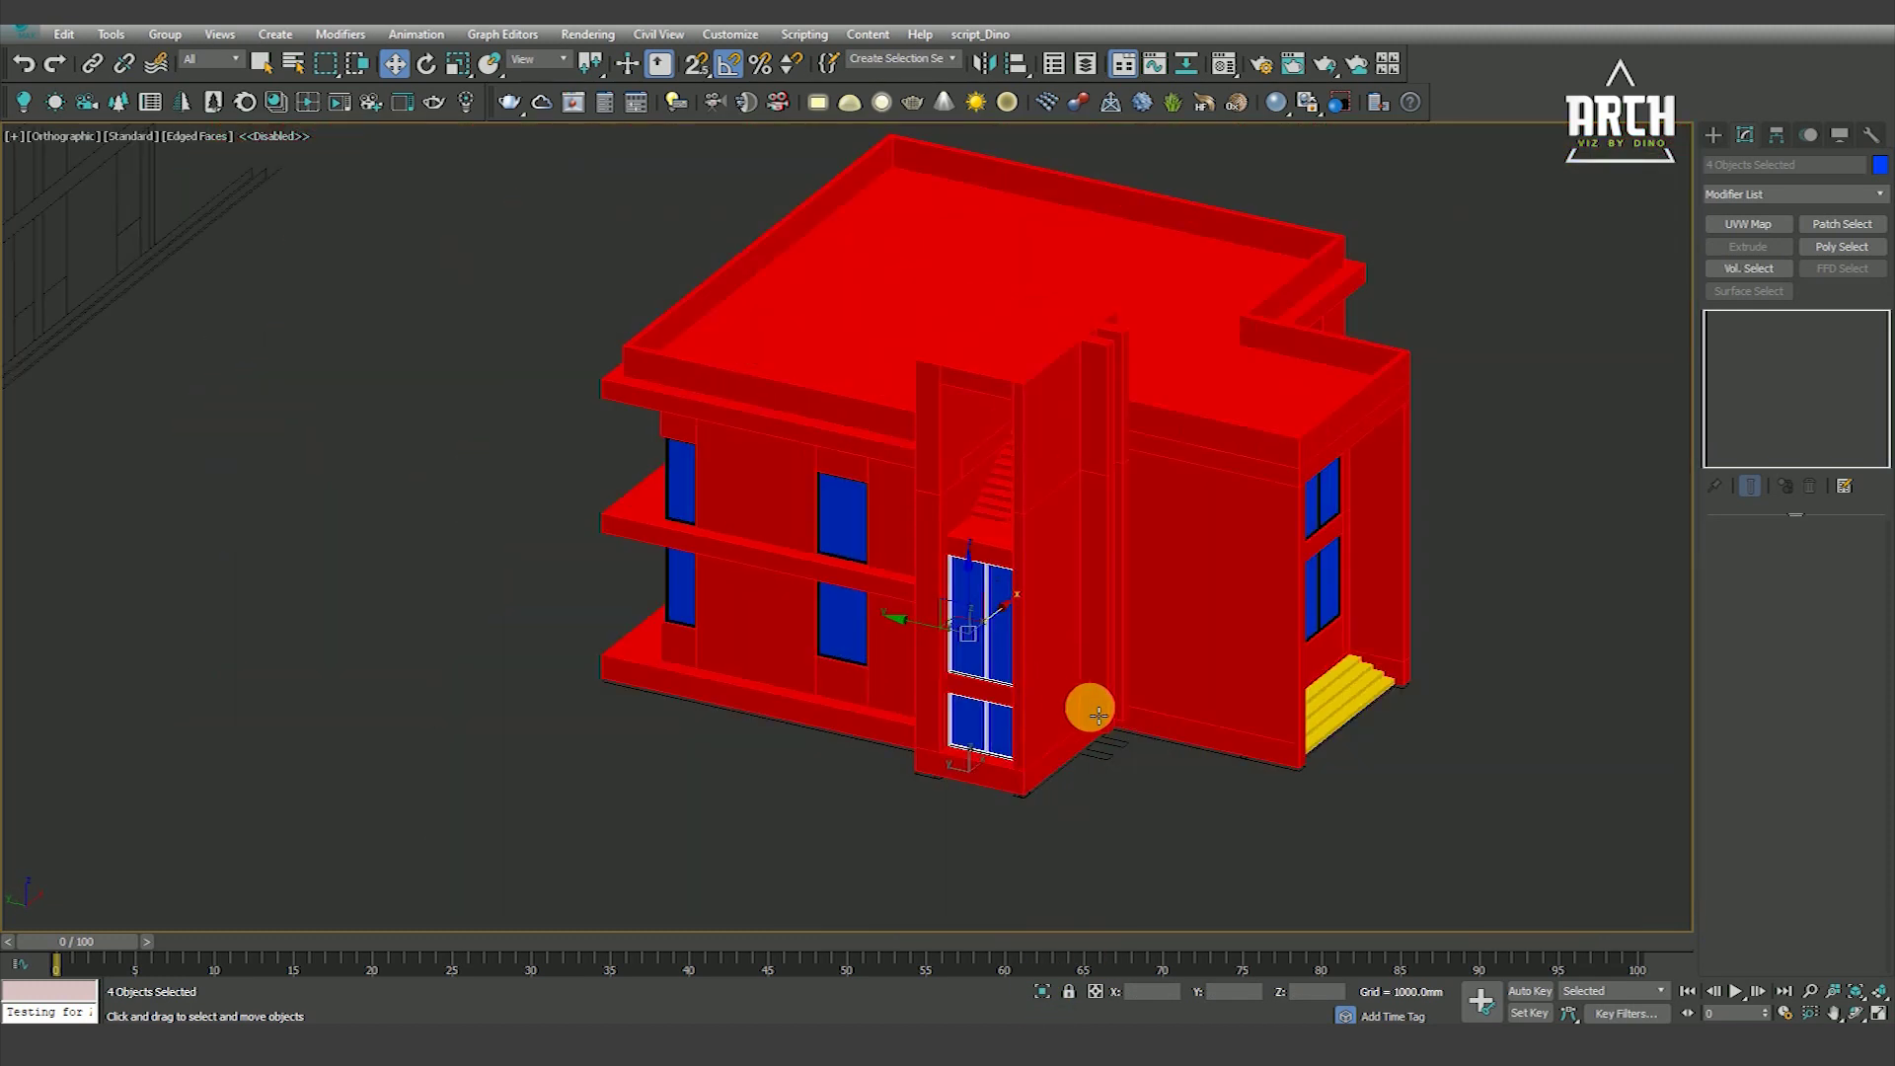
pyautogui.scroll(-1, 1078, 859)
pyautogui.click(1055, 871)
pyautogui.press('F3')
pyautogui.scroll(3, 1007, 614)
pyautogui.scroll(2, 1057, 697)
pyautogui.scroll(2, 1069, 660)
# Select the lower window frame and glass panel together in the side view
pyautogui.click(1080, 660)
pyautogui.press('F3')
pyautogui.keyDown('ctrl'); pyautogui.click(985, 685); pyautogui.keyUp('ctrl')
pyautogui.scroll(-4, 1020, 731)
pyautogui.press('l')
pyautogui.scroll(4, 1036, 755)
pyautogui.press('F3')
pyautogui.scroll(-3, 1043, 764)
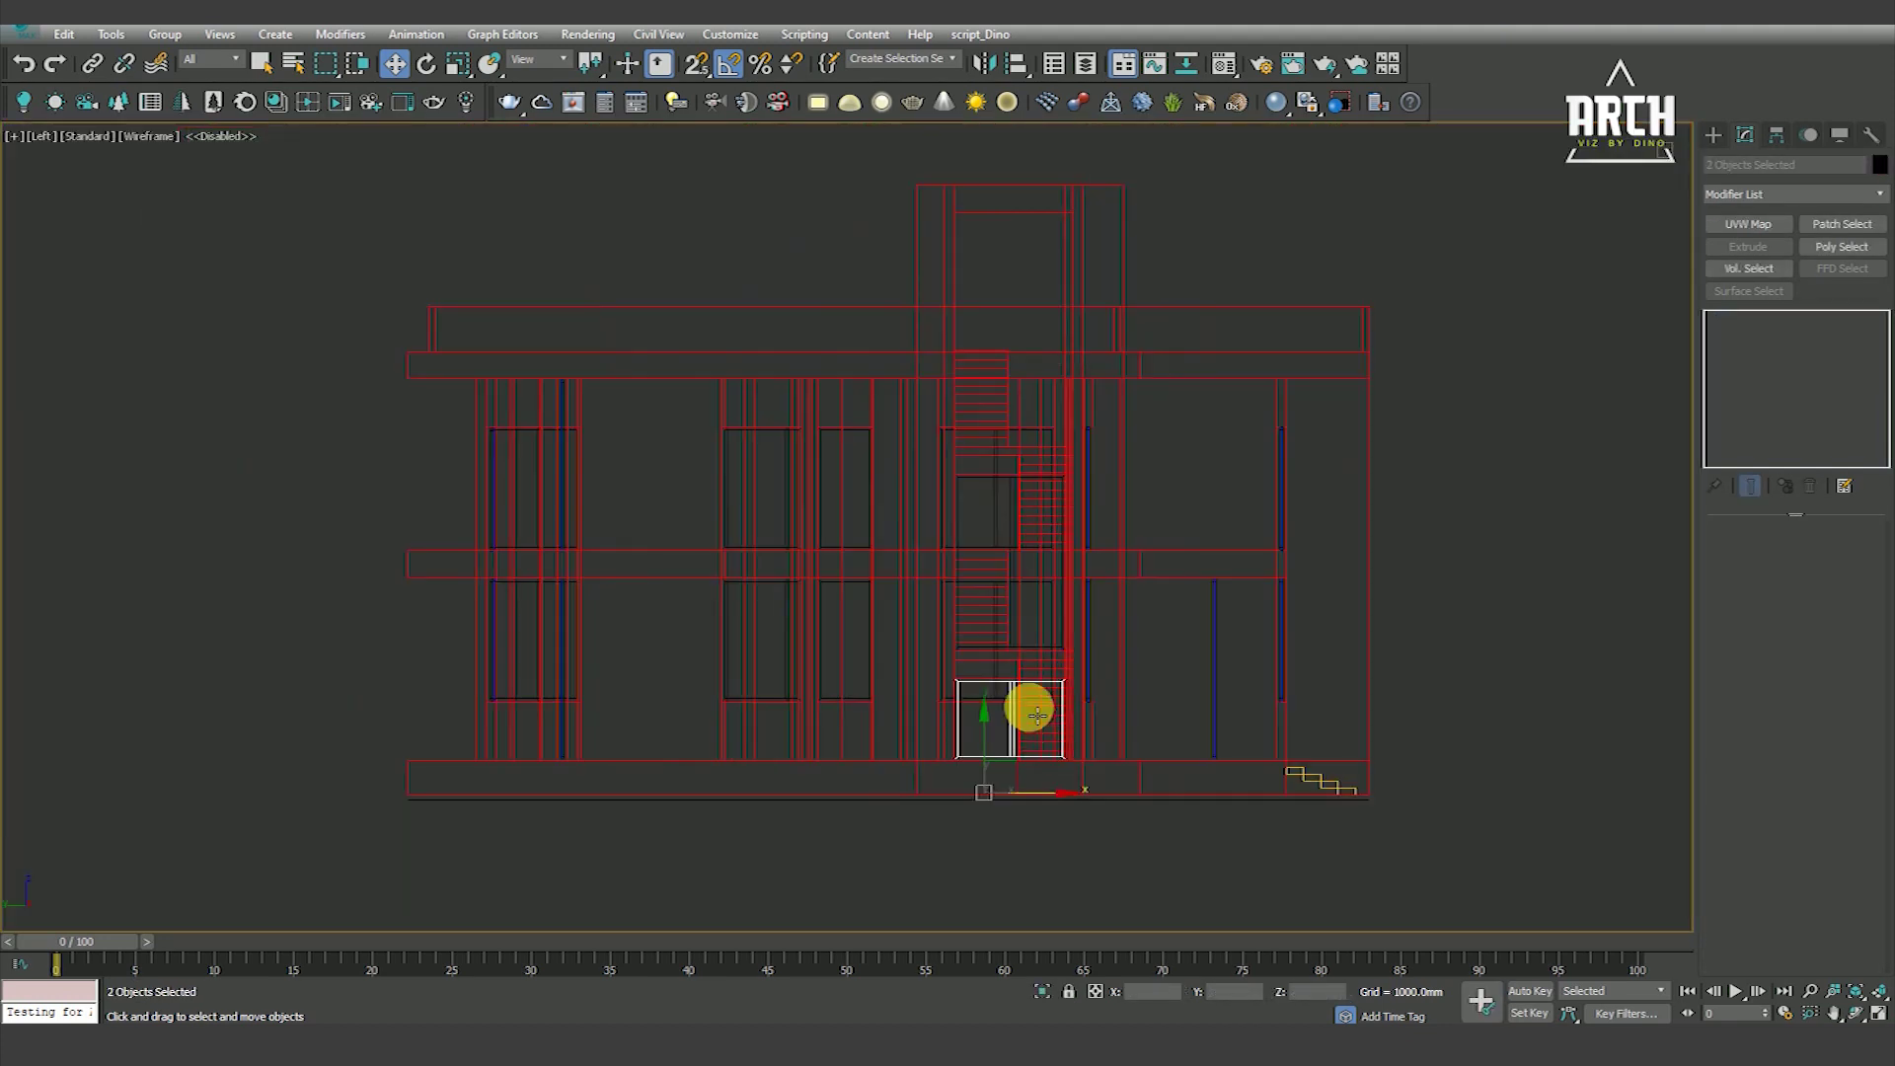
# Copy the lower window frame and glass up and snap them into the upper opening
pyautogui.moveTo(979, 745); pyautogui.dragTo(995, 469)
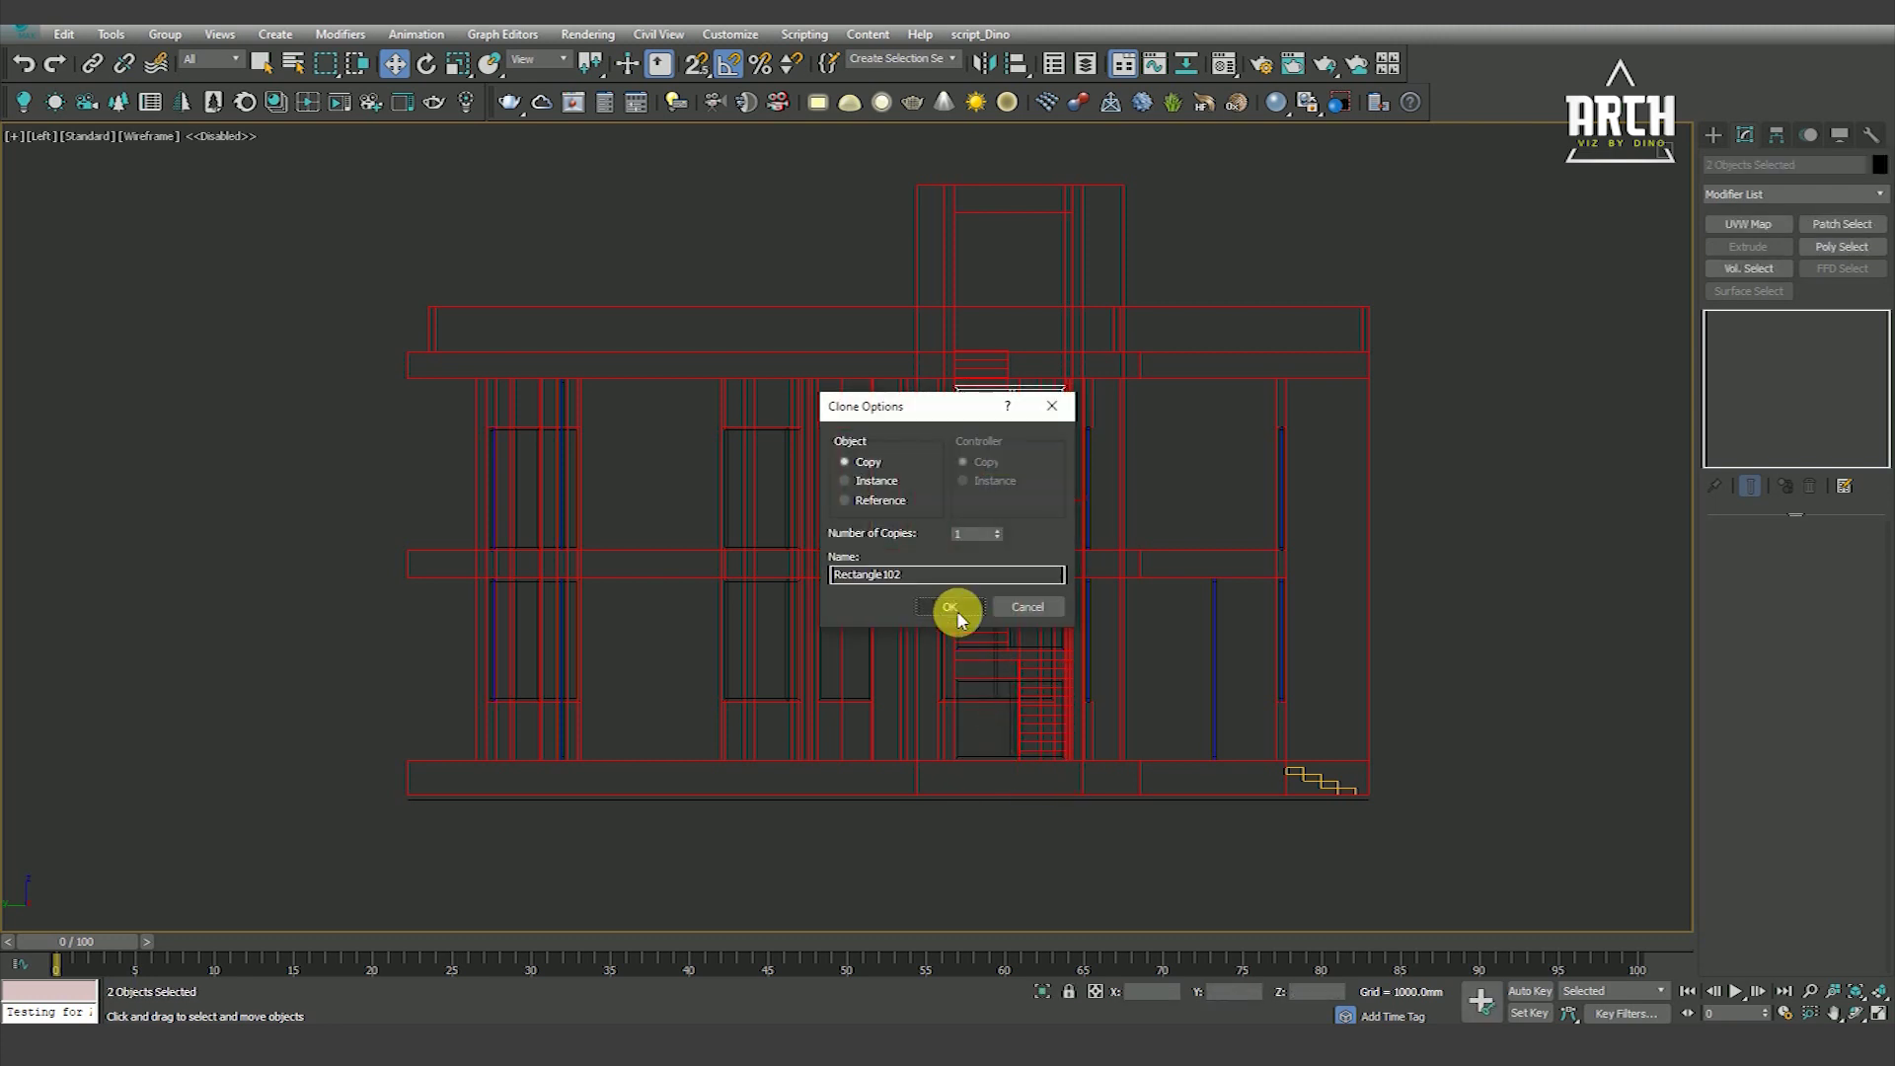
pyautogui.click(959, 612)
pyautogui.press('F3')
pyautogui.scroll(3, 1085, 474)
pyautogui.scroll(3, 1089, 506)
pyautogui.press('F3')
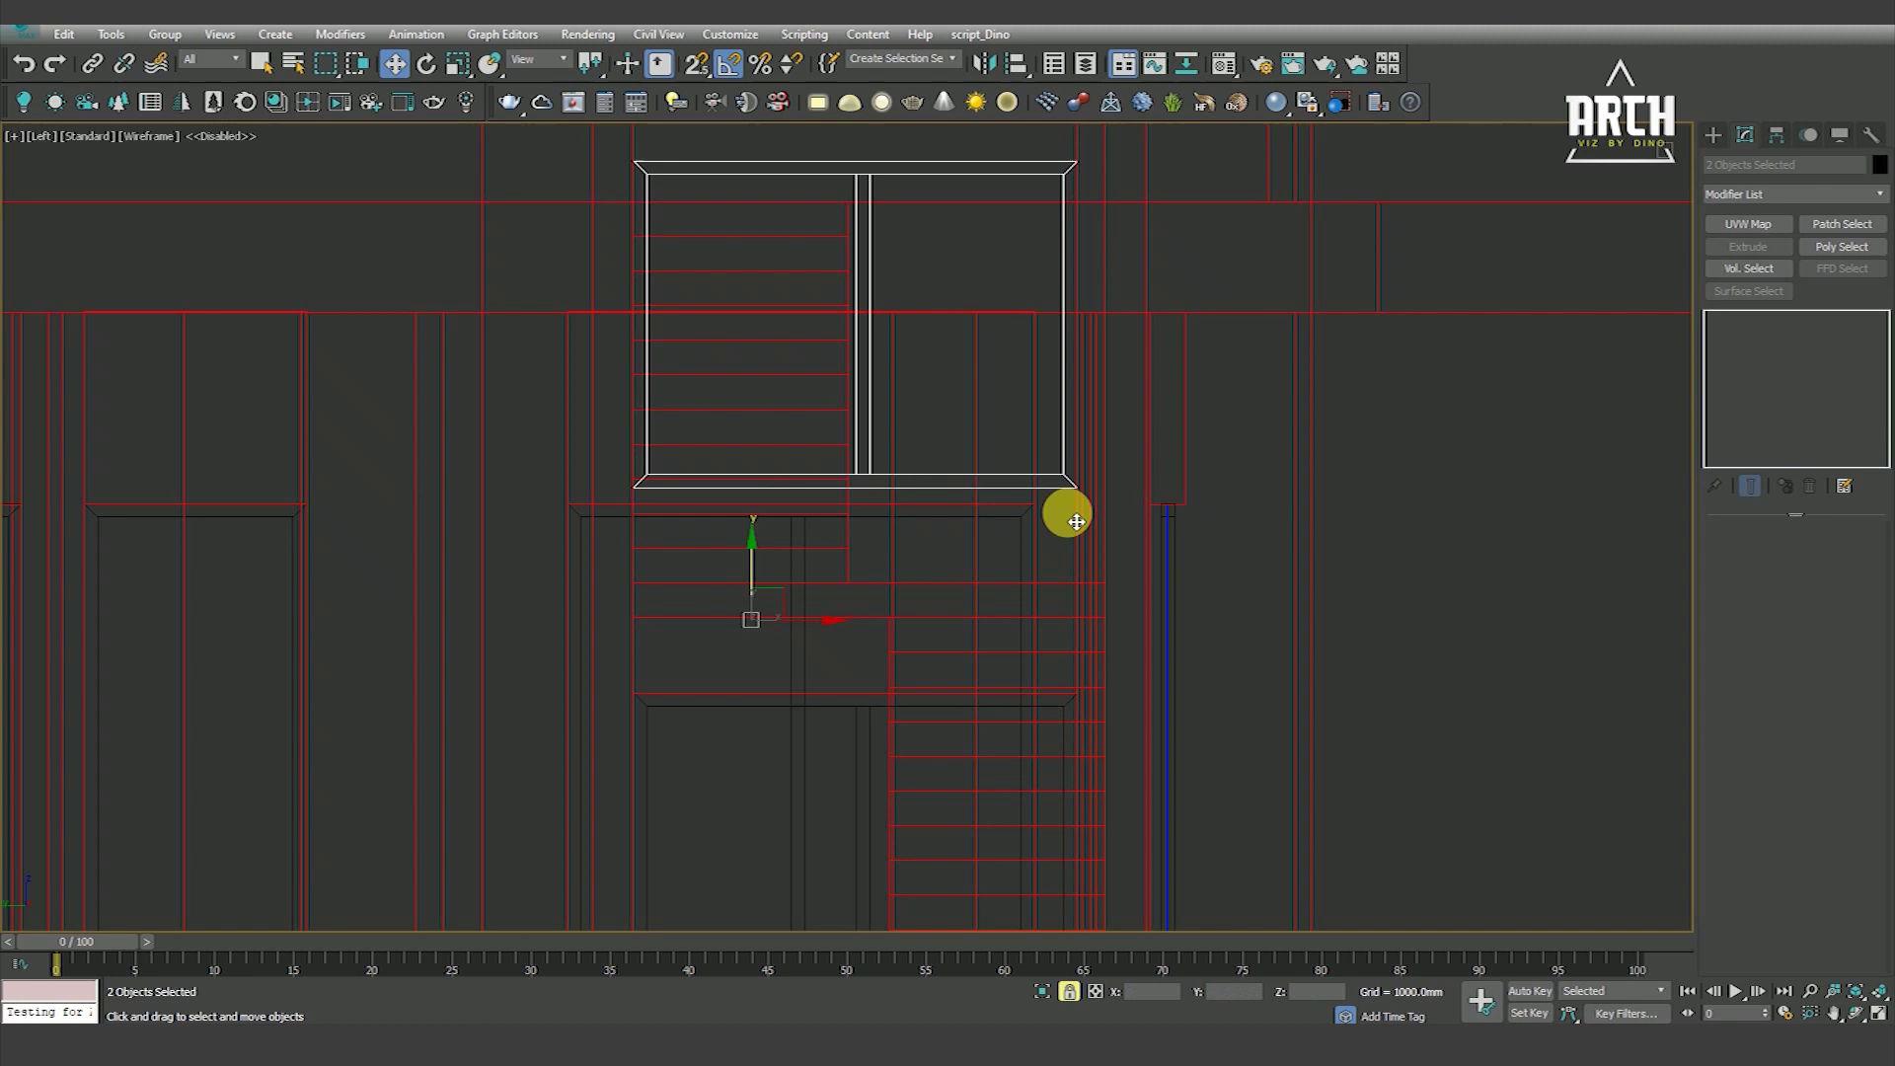
pyautogui.moveTo(1093, 481); pyautogui.dragTo(1080, 530)
pyautogui.press('F3')
pyautogui.scroll(-5, 1129, 647)
pyautogui.scroll(5, 1091, 532)
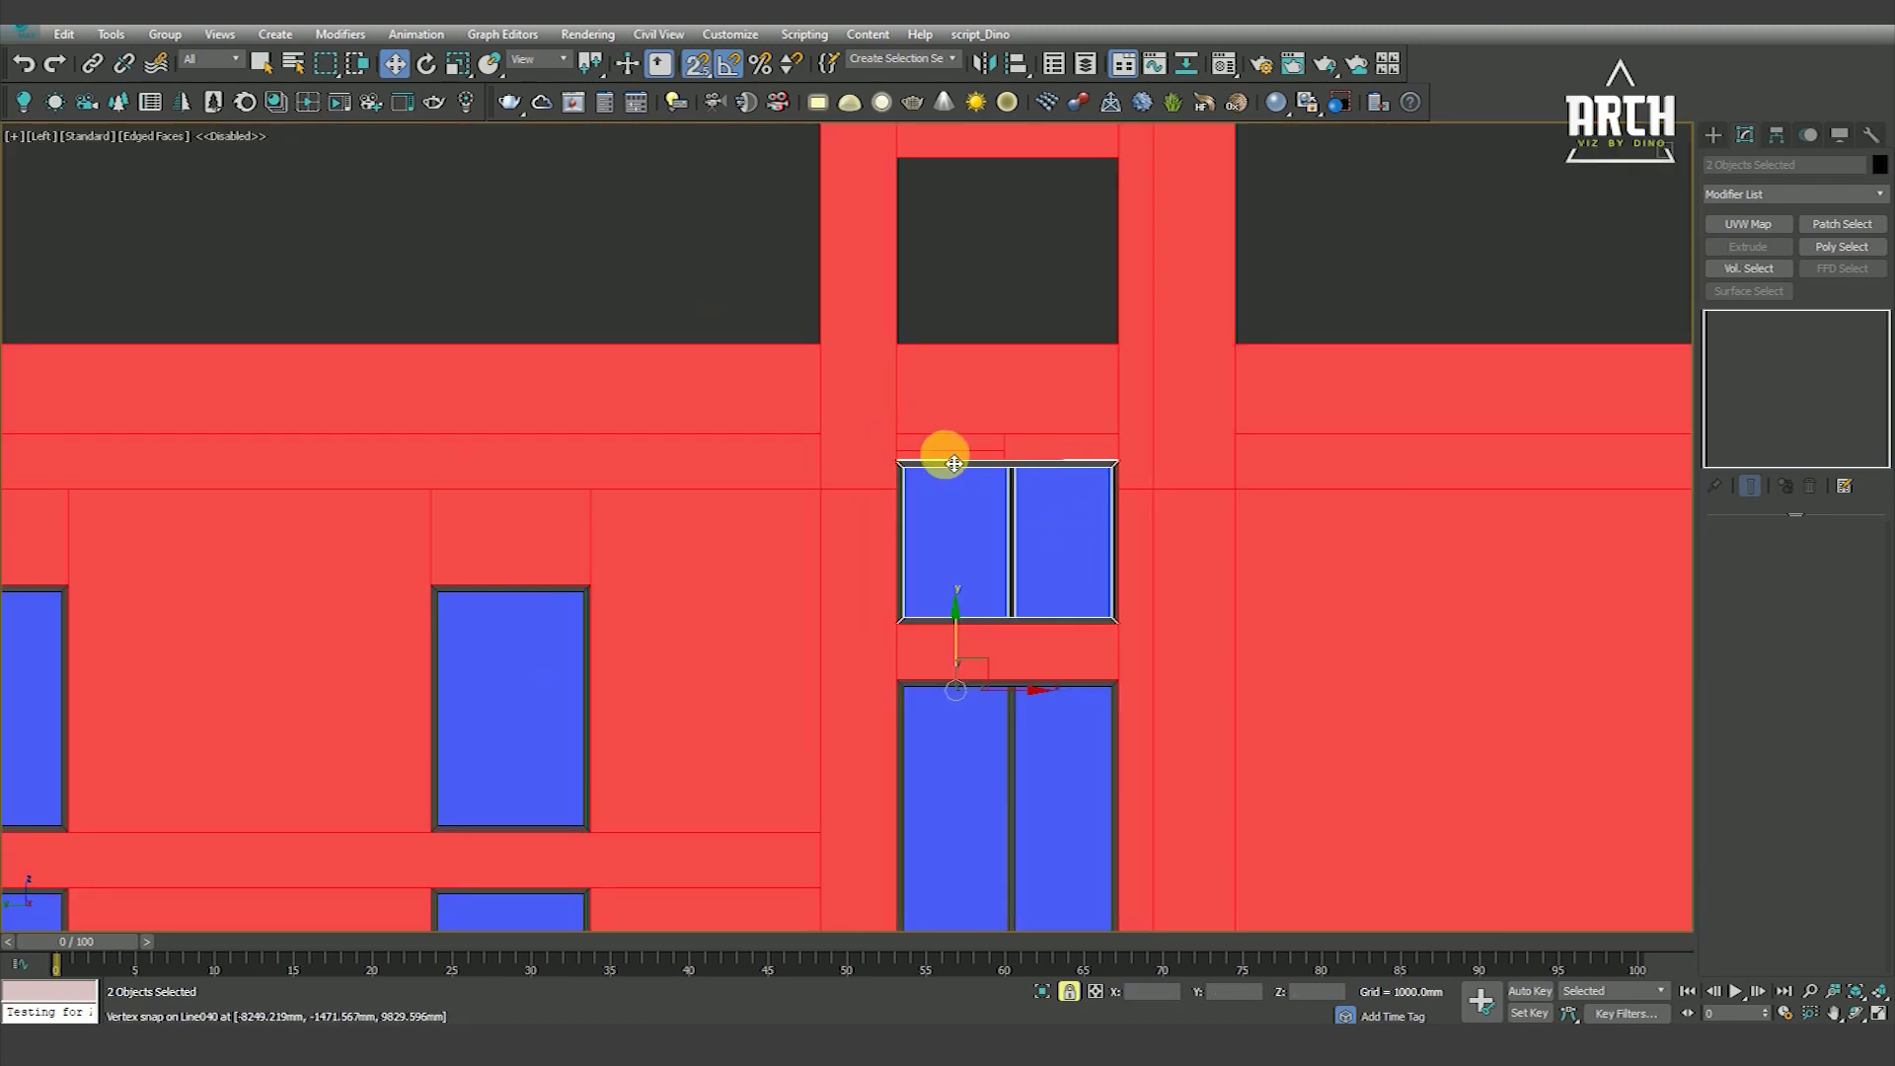
pyautogui.scroll(-5, 939, 453)
# Select the top vertices of the upper window frame's spline in Vertex mode
pyautogui.keyDown('alt'); pyautogui.moveTo(1112, 626); pyautogui.dragTo(1142, 597, button='middle'); pyautogui.keyUp('alt')
pyautogui.click(1113, 690)
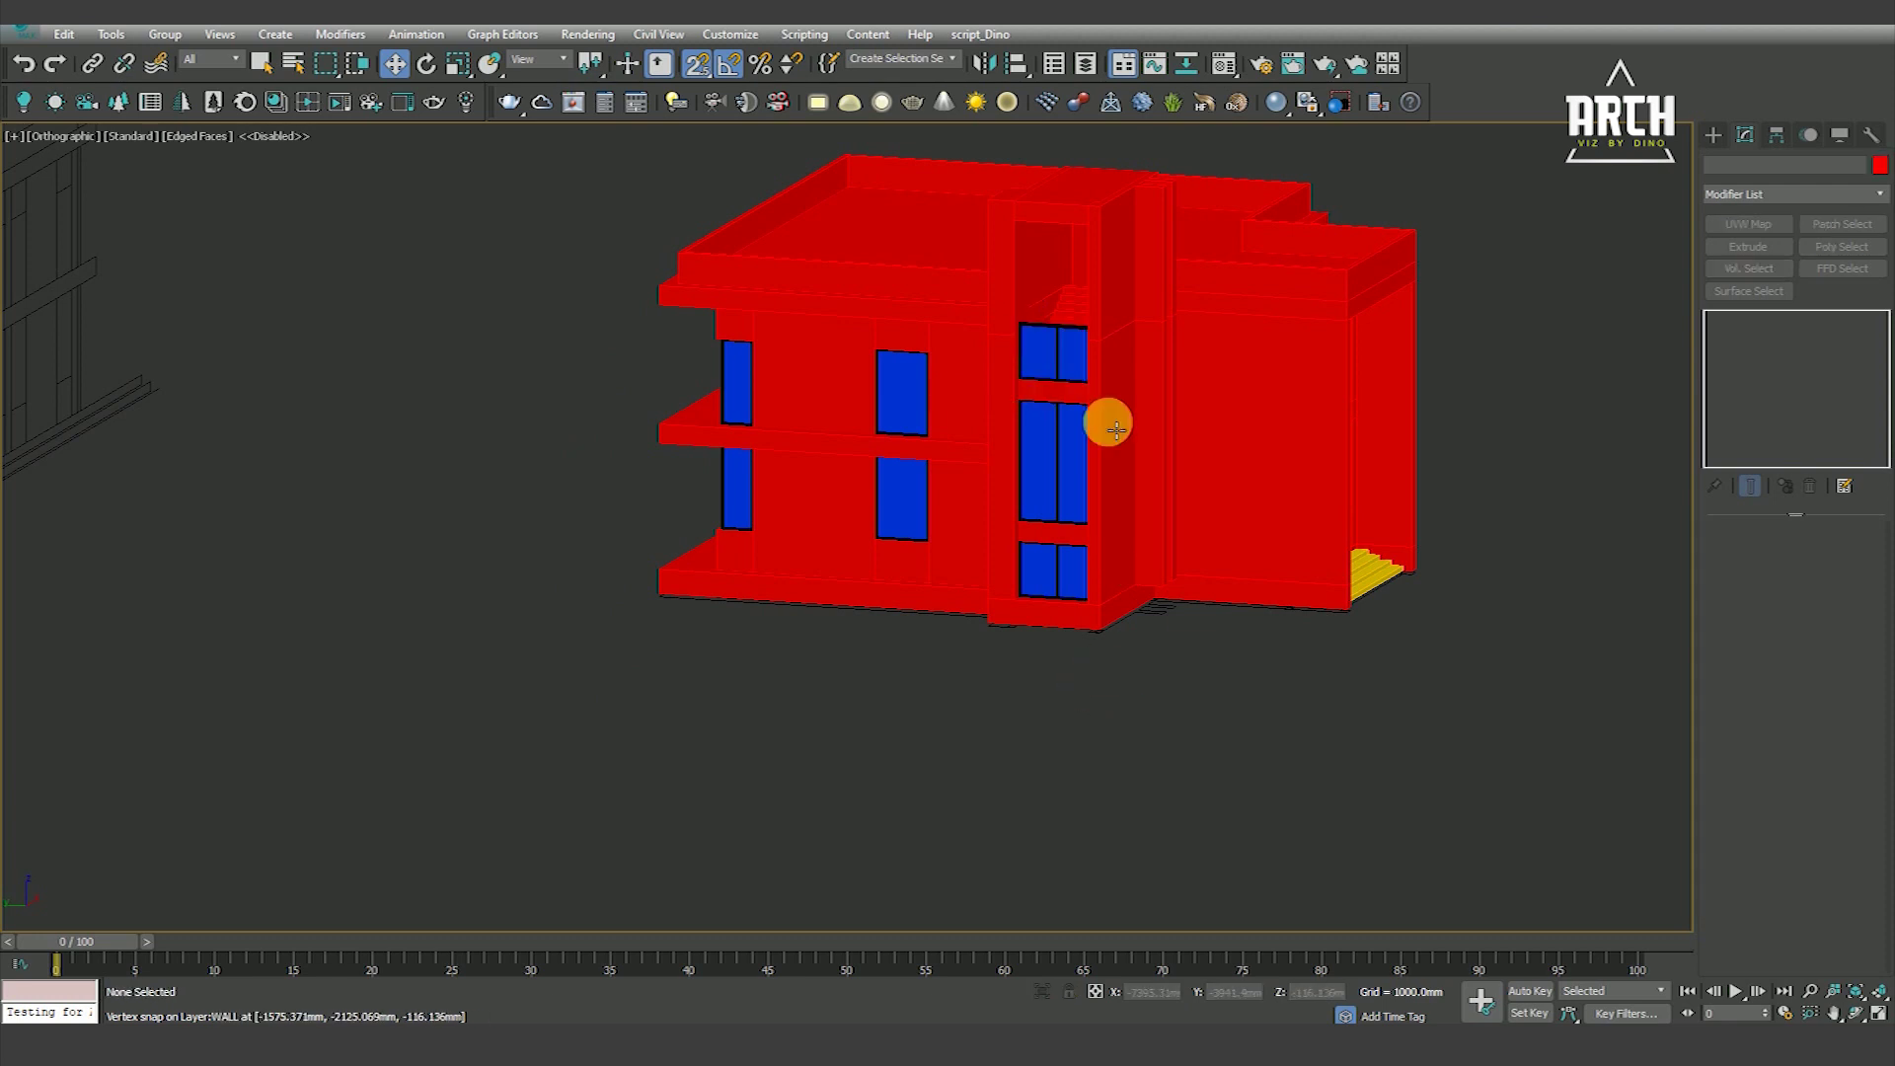
pyautogui.scroll(5, 1066, 345)
pyautogui.click(1029, 322)
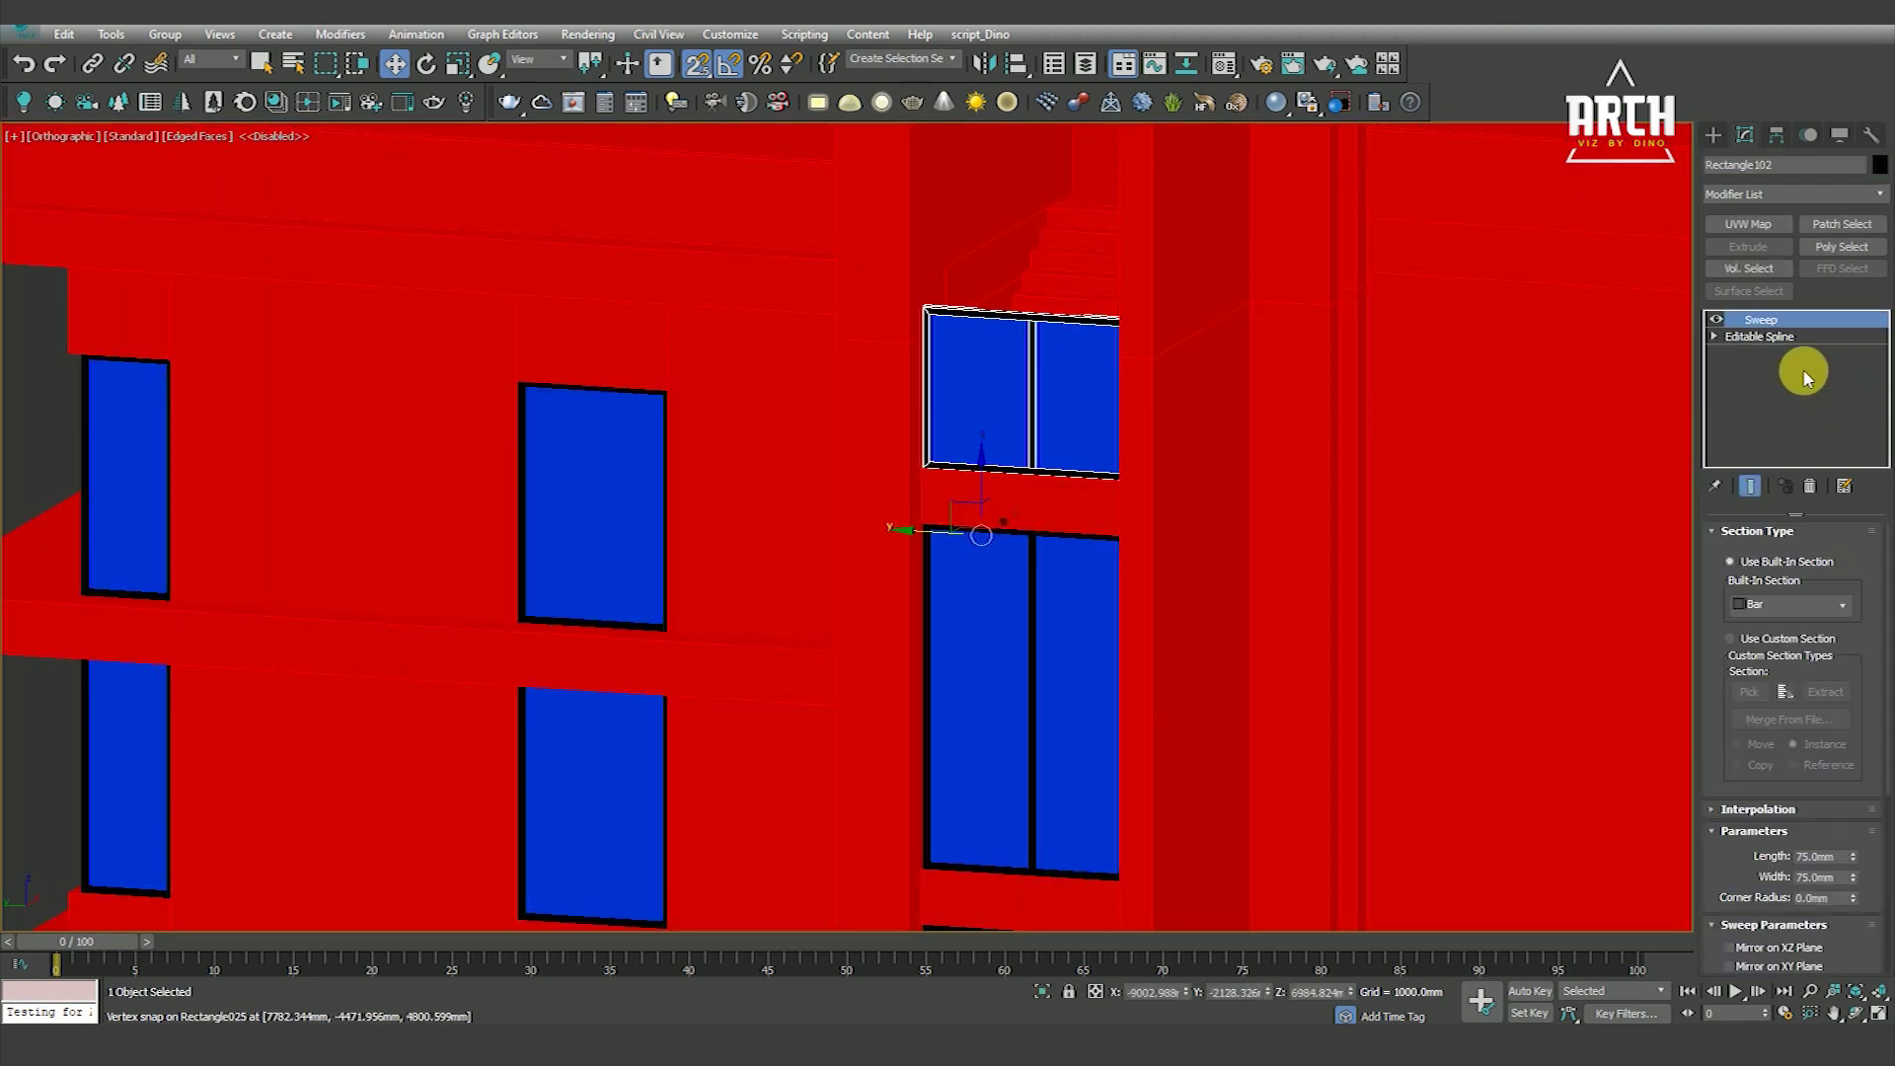
pyautogui.click(1718, 340)
pyautogui.click(1751, 353)
pyautogui.keyDown('alt'); pyautogui.moveTo(1608, 389); pyautogui.dragTo(1087, 583, button='middle'); pyautogui.keyUp('alt')
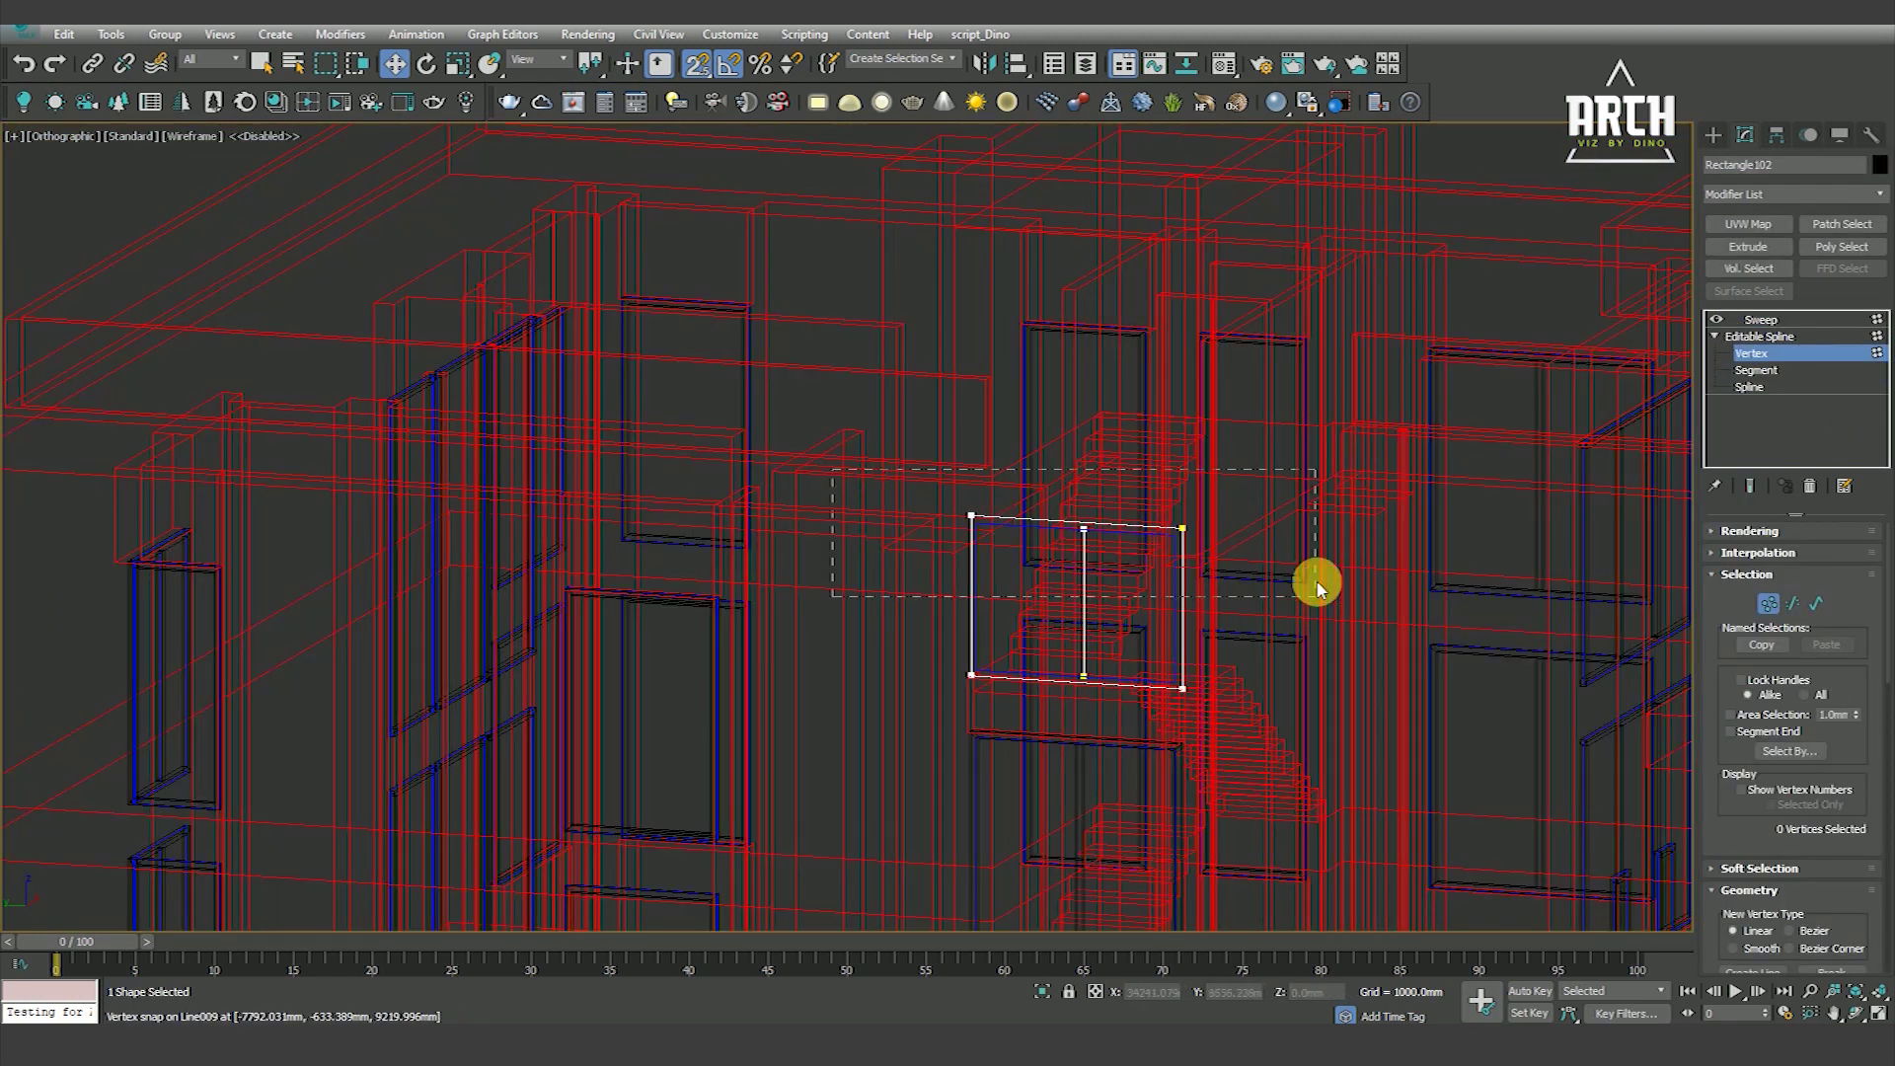
pyautogui.press('f')
pyautogui.scroll(5, 1150, 575)
pyautogui.press('F3')
pyautogui.scroll(2, 1142, 592)
pyautogui.scroll(-1, 1028, 665)
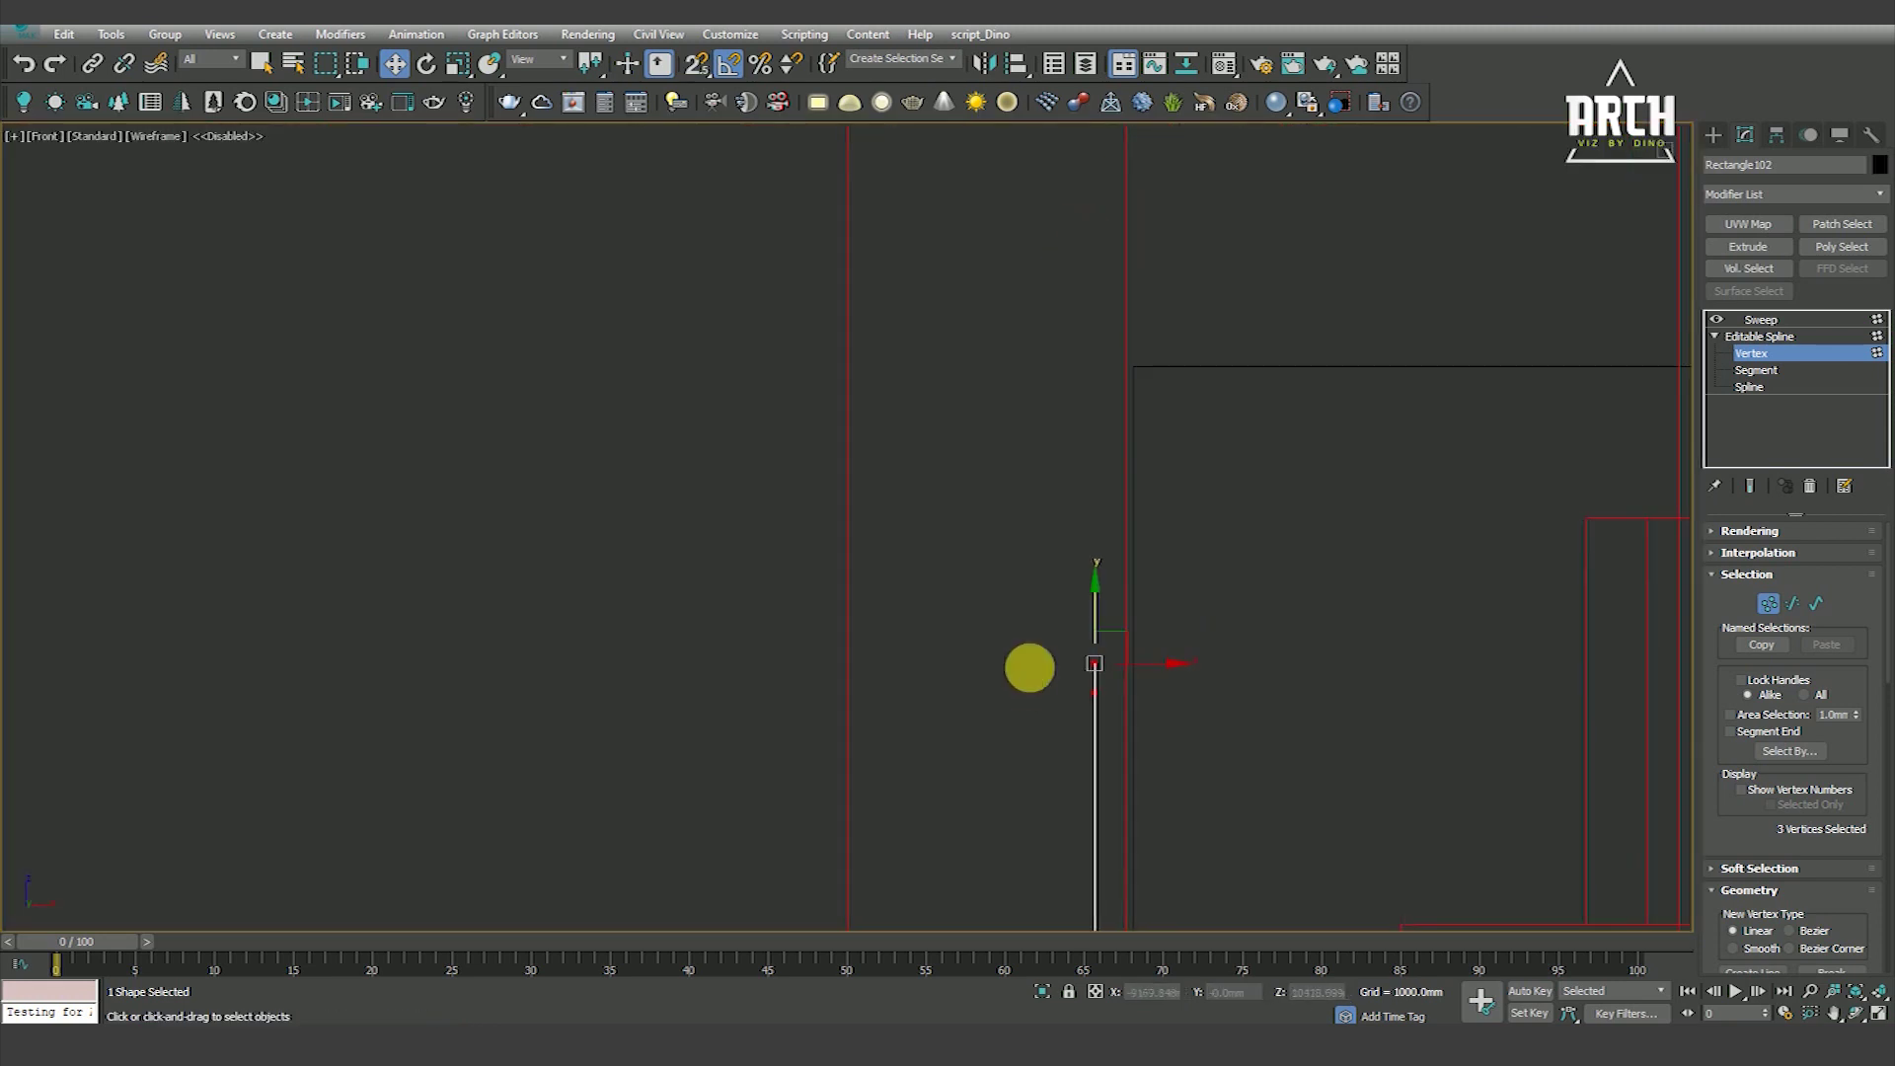
# In side view, snap the frame's top vertices up to the stair-tower top
pyautogui.press('l')
pyautogui.scroll(-5, 1042, 626)
pyautogui.scroll(6, 1054, 661)
pyautogui.scroll(-2, 1036, 691)
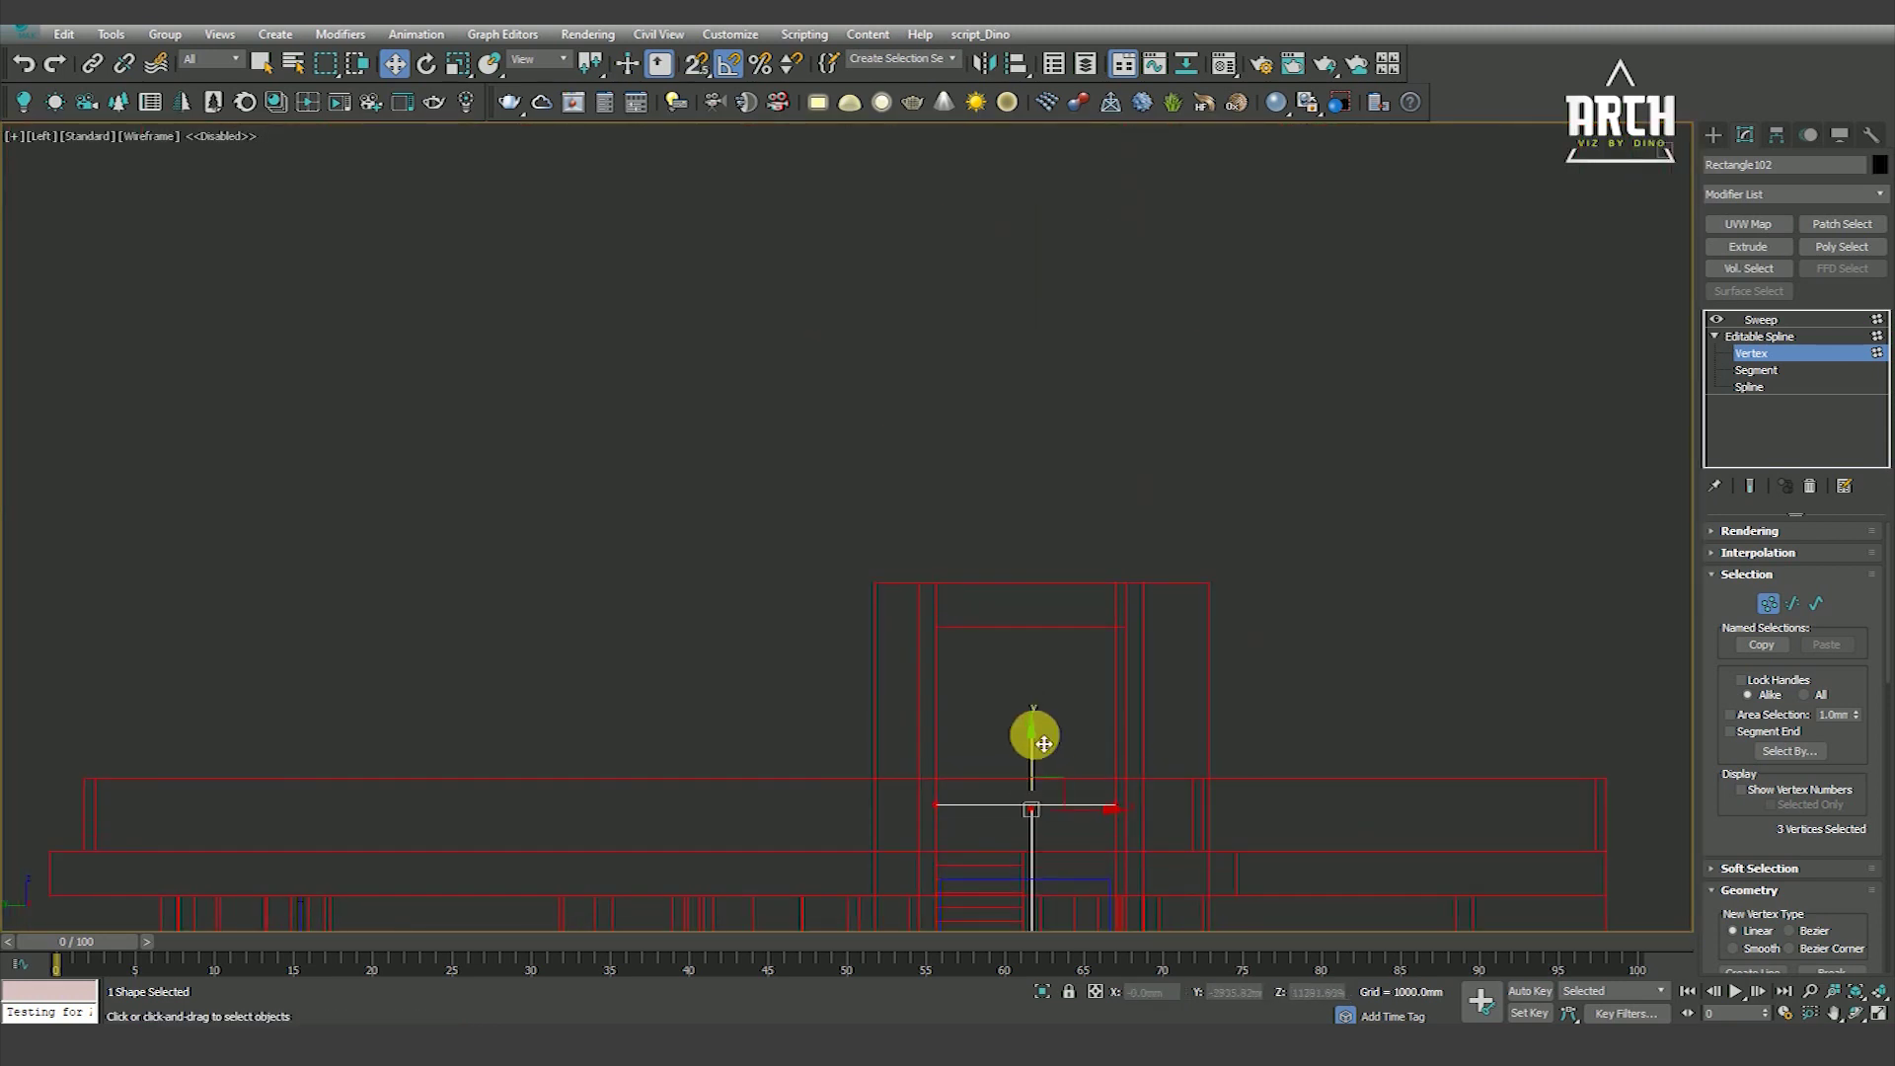
pyautogui.scroll(2, 929, 725)
pyautogui.press('s')
pyautogui.moveTo(935, 667); pyautogui.dragTo(922, 613)
pyautogui.scroll(-4, 1129, 469)
pyautogui.scroll(2, 1460, 410)
pyautogui.click(1460, 410)
pyautogui.click(1760, 318)
pyautogui.press('F3')
pyautogui.moveTo(1092, 533)
pyautogui.keyDown('alt'); pyautogui.mouseDown(button='middle')
pyautogui.moveTo(1172, 584)
pyautogui.moveTo(1098, 589)
pyautogui.mouseUp(button='middle'); pyautogui.keyUp('alt')
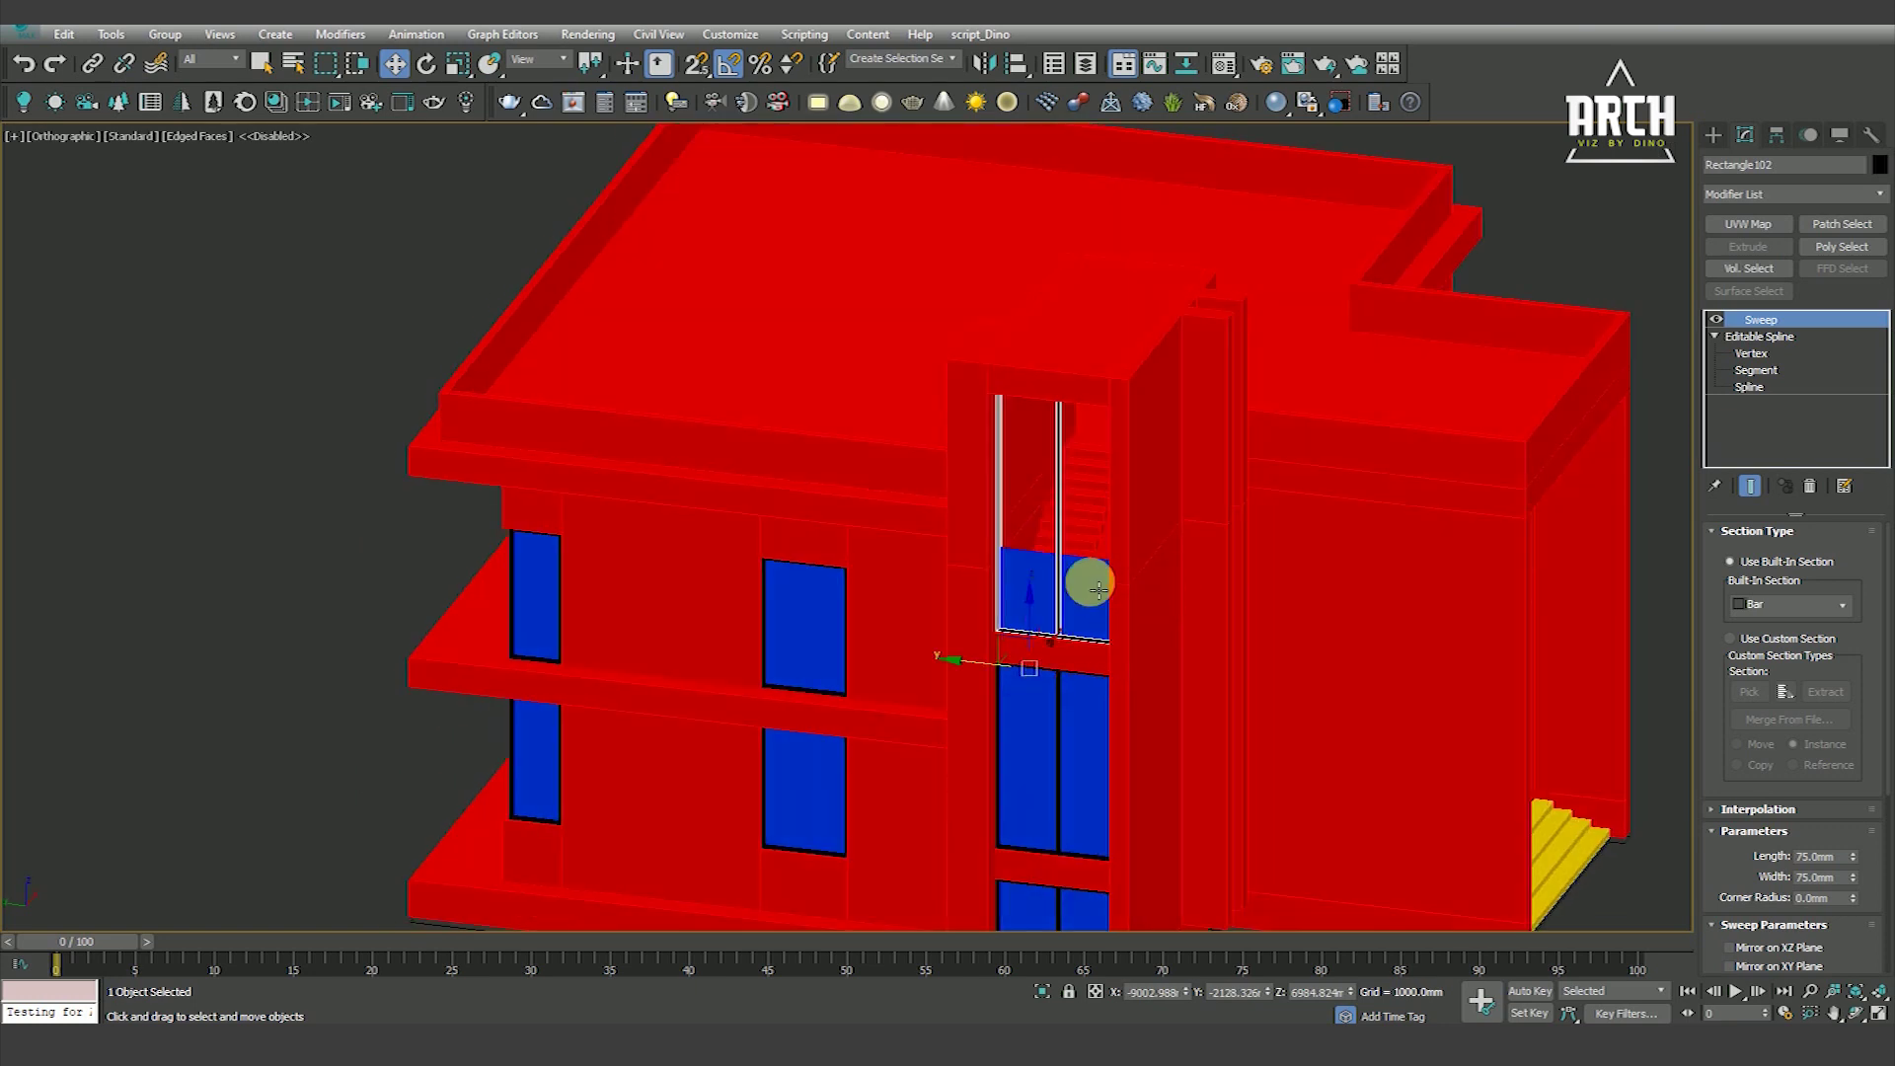
# Select the upper glass panel's top vertices and frame them in side view
pyautogui.click(1098, 589)
pyautogui.click(1750, 353)
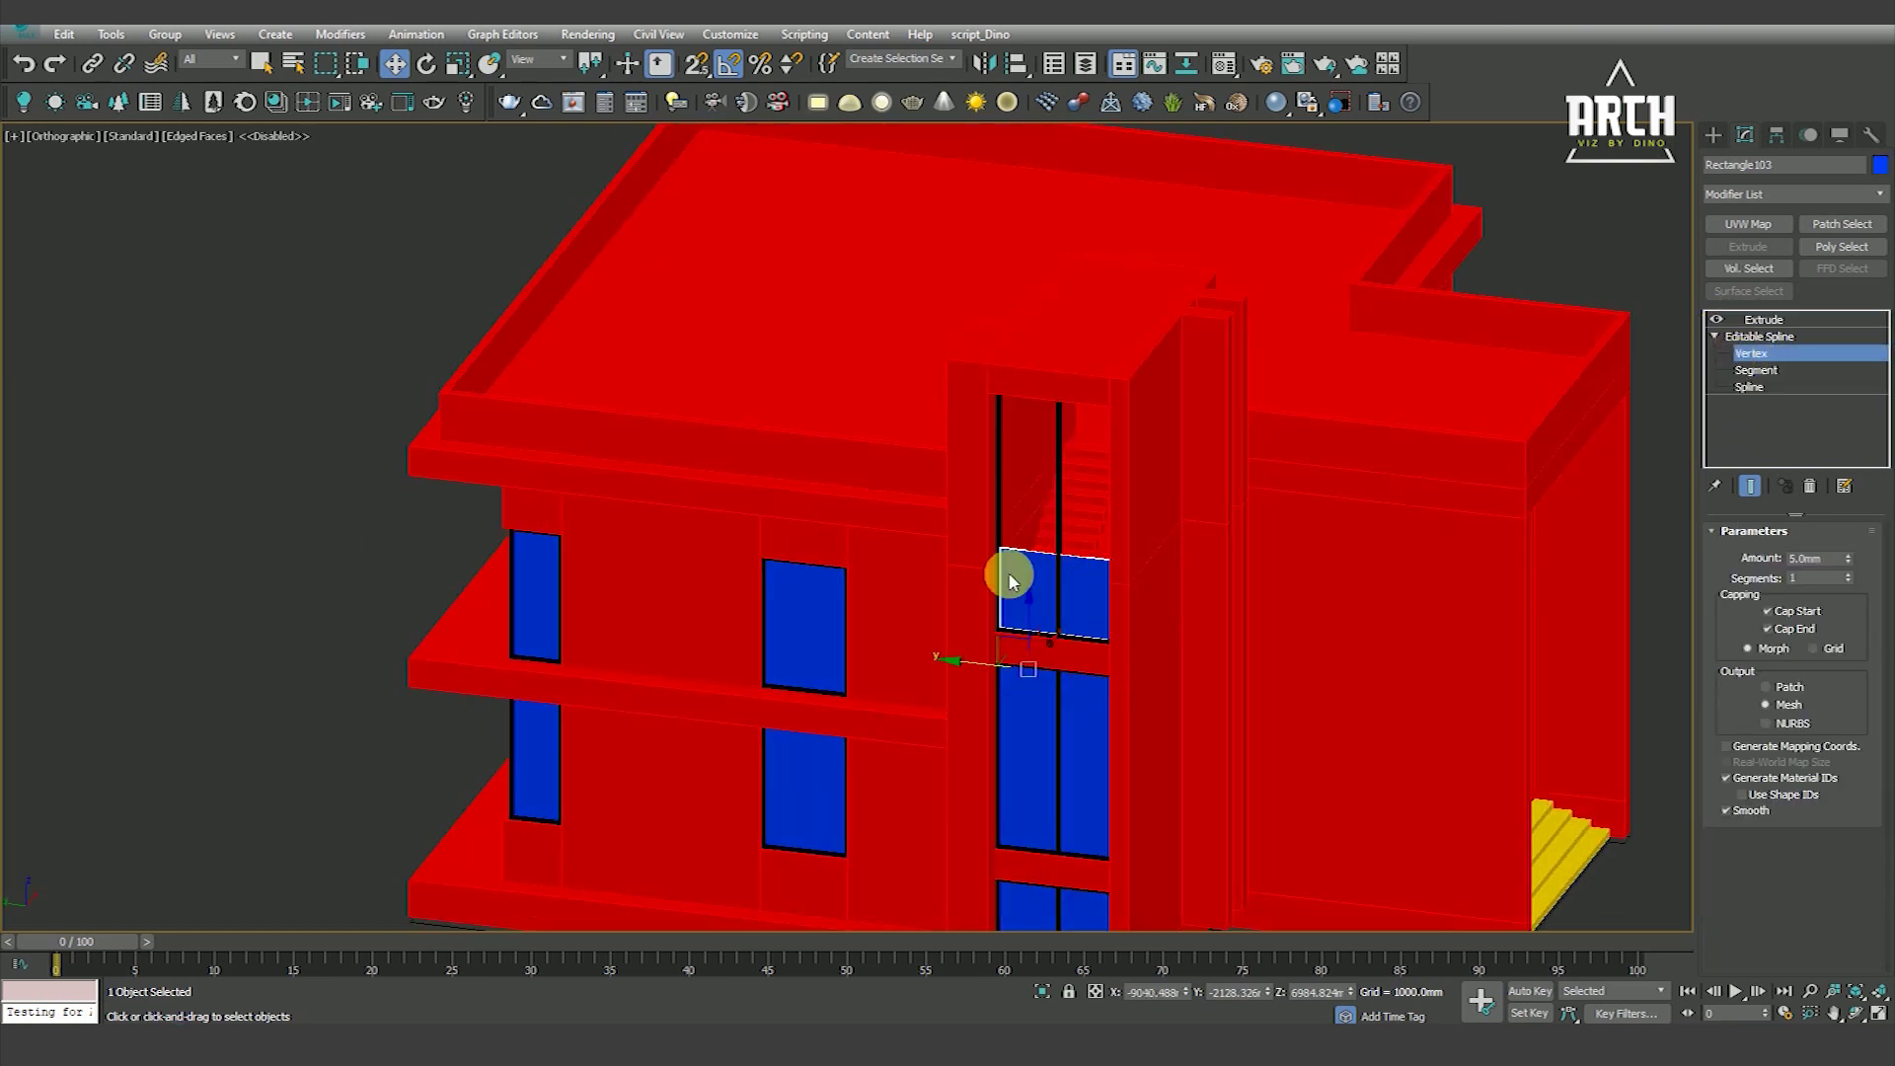
pyautogui.moveTo(913, 496); pyautogui.dragTo(1185, 572)
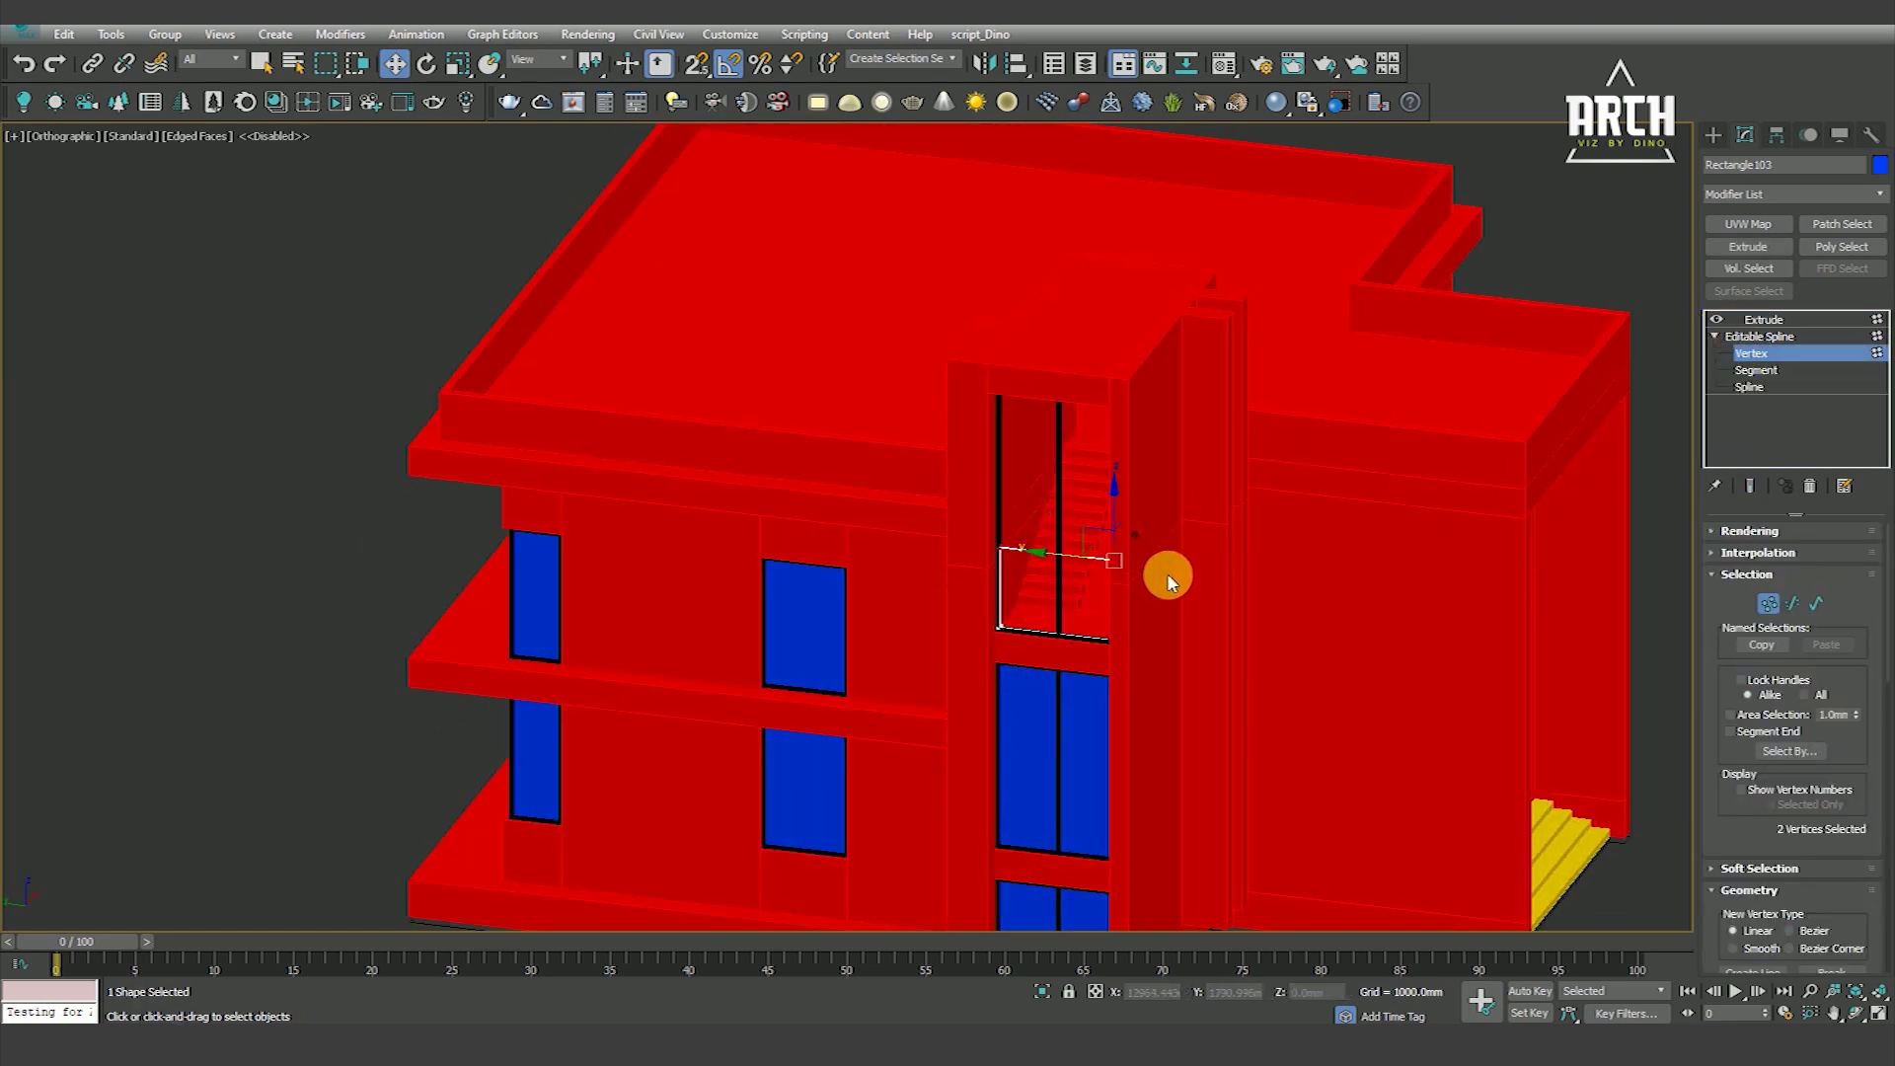
pyautogui.press('l')
pyautogui.press('z')
pyautogui.press('F3')
pyautogui.scroll(-3, 1115, 641)
pyautogui.scroll(-3, 1192, 756)
pyautogui.press('s')
# Snap the glass panel's top vertices up to the frame top and check the result in 3D
pyautogui.moveTo(1192, 757); pyautogui.dragTo(1180, 590)
pyautogui.click(1581, 505)
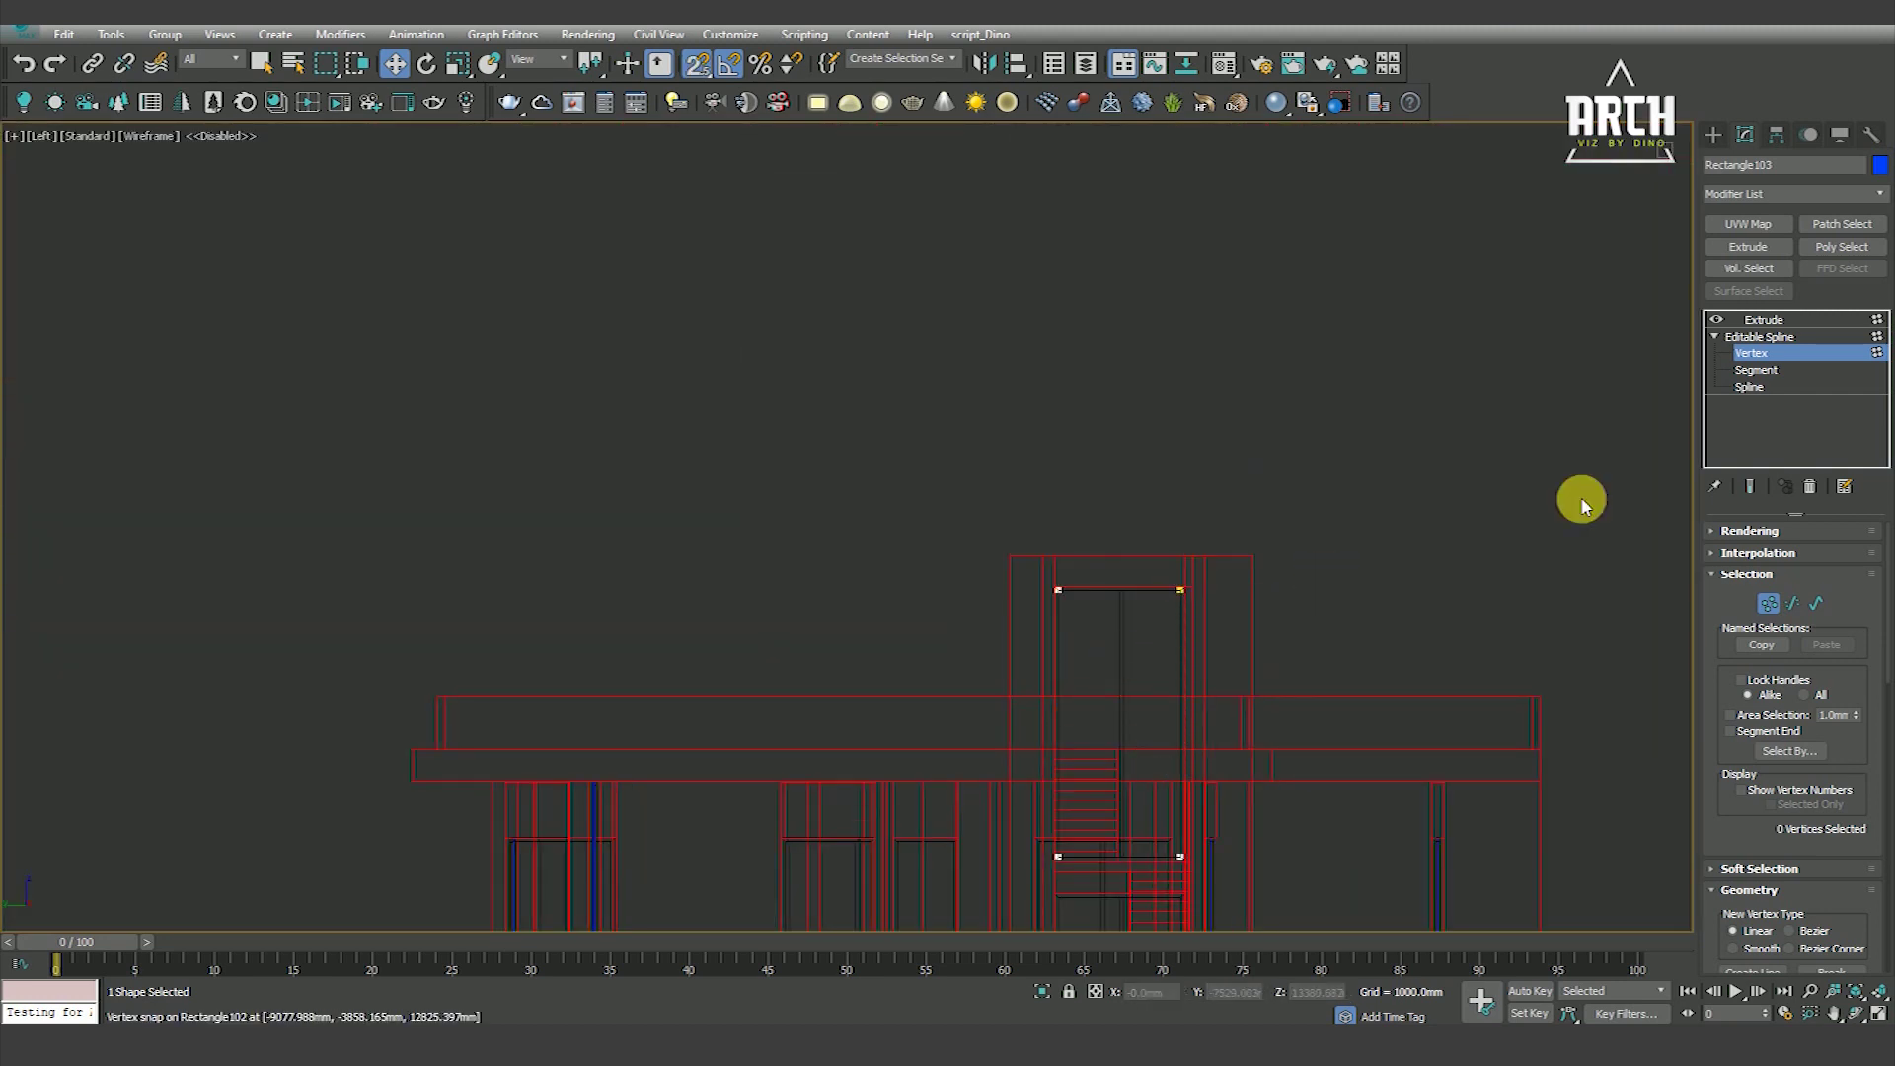
pyautogui.click(1763, 319)
pyautogui.press('F3')
pyautogui.scroll(3, 1085, 592)
pyautogui.keyDown('alt'); pyautogui.moveTo(1100, 486); pyautogui.dragTo(1057, 533, button='middle'); pyautogui.keyUp('alt')
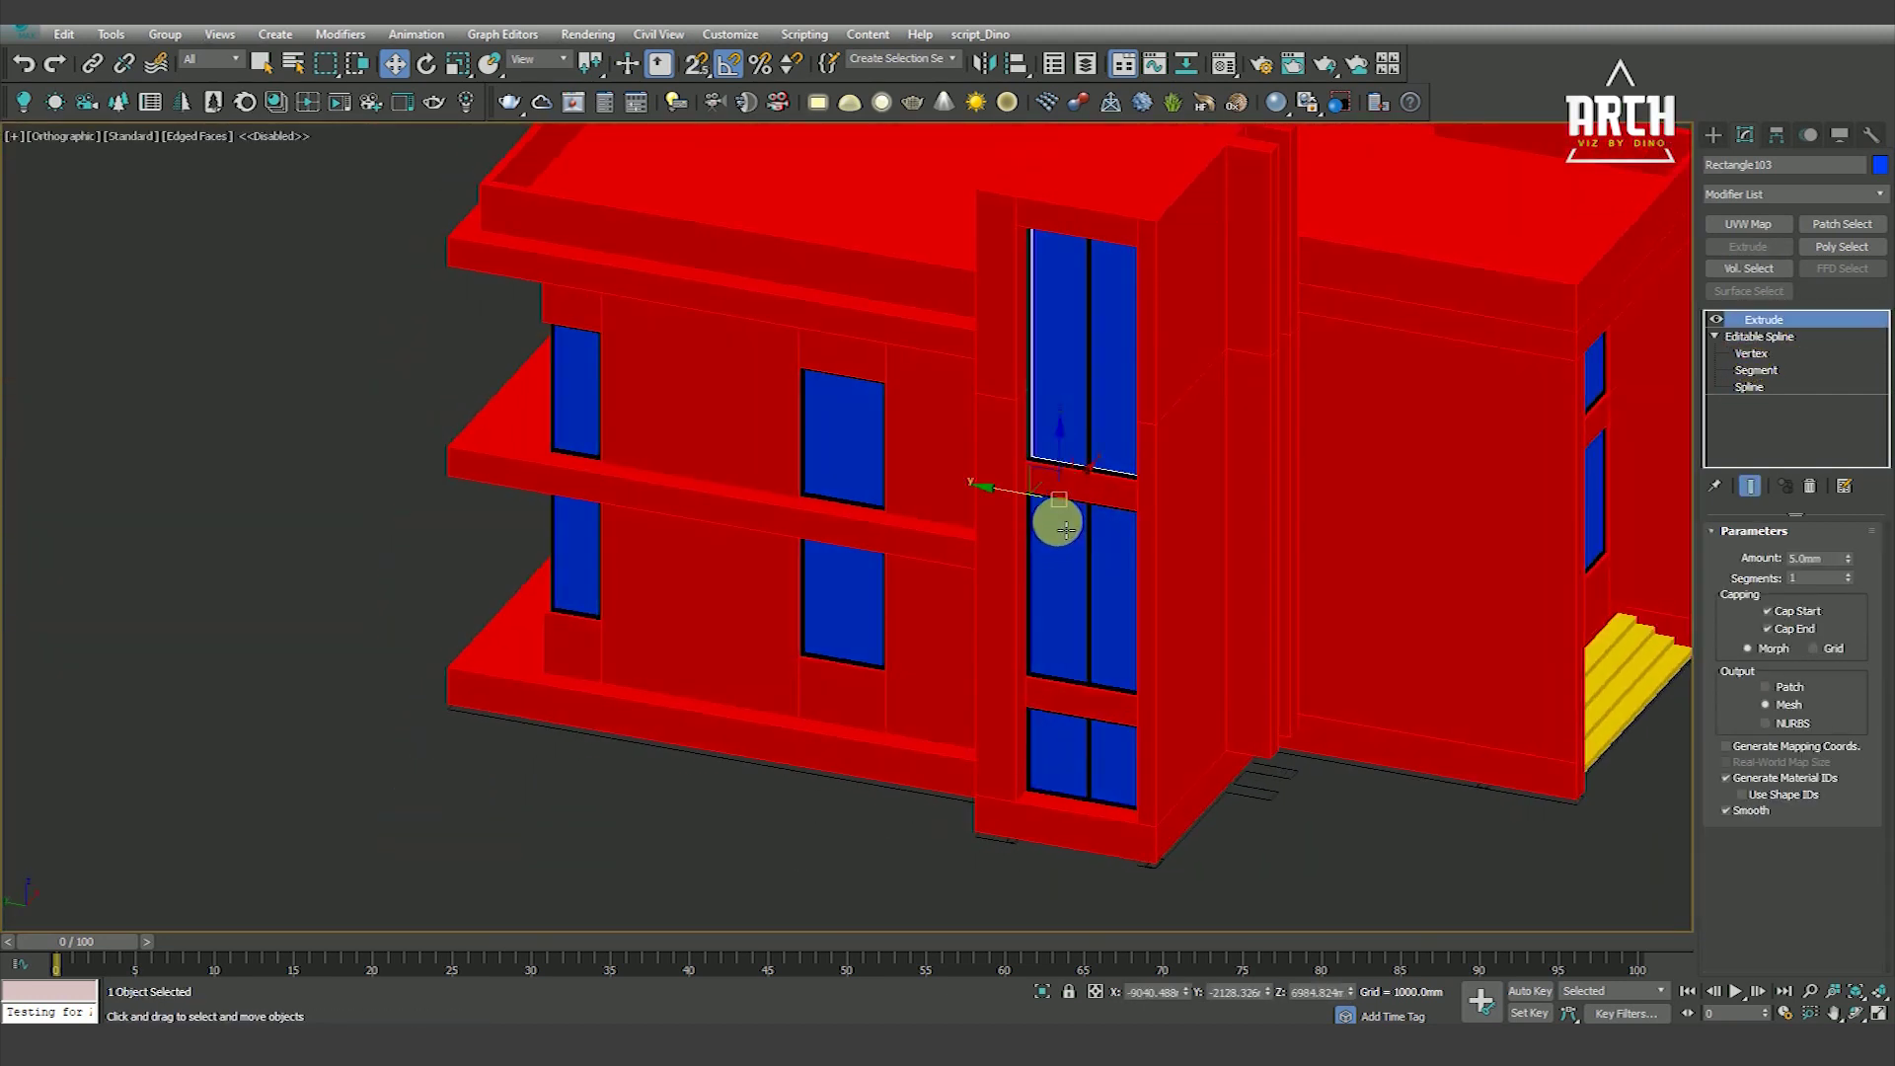
pyautogui.scroll(-5, 1065, 535)
pyautogui.click(1243, 740)
pyautogui.press('F4')
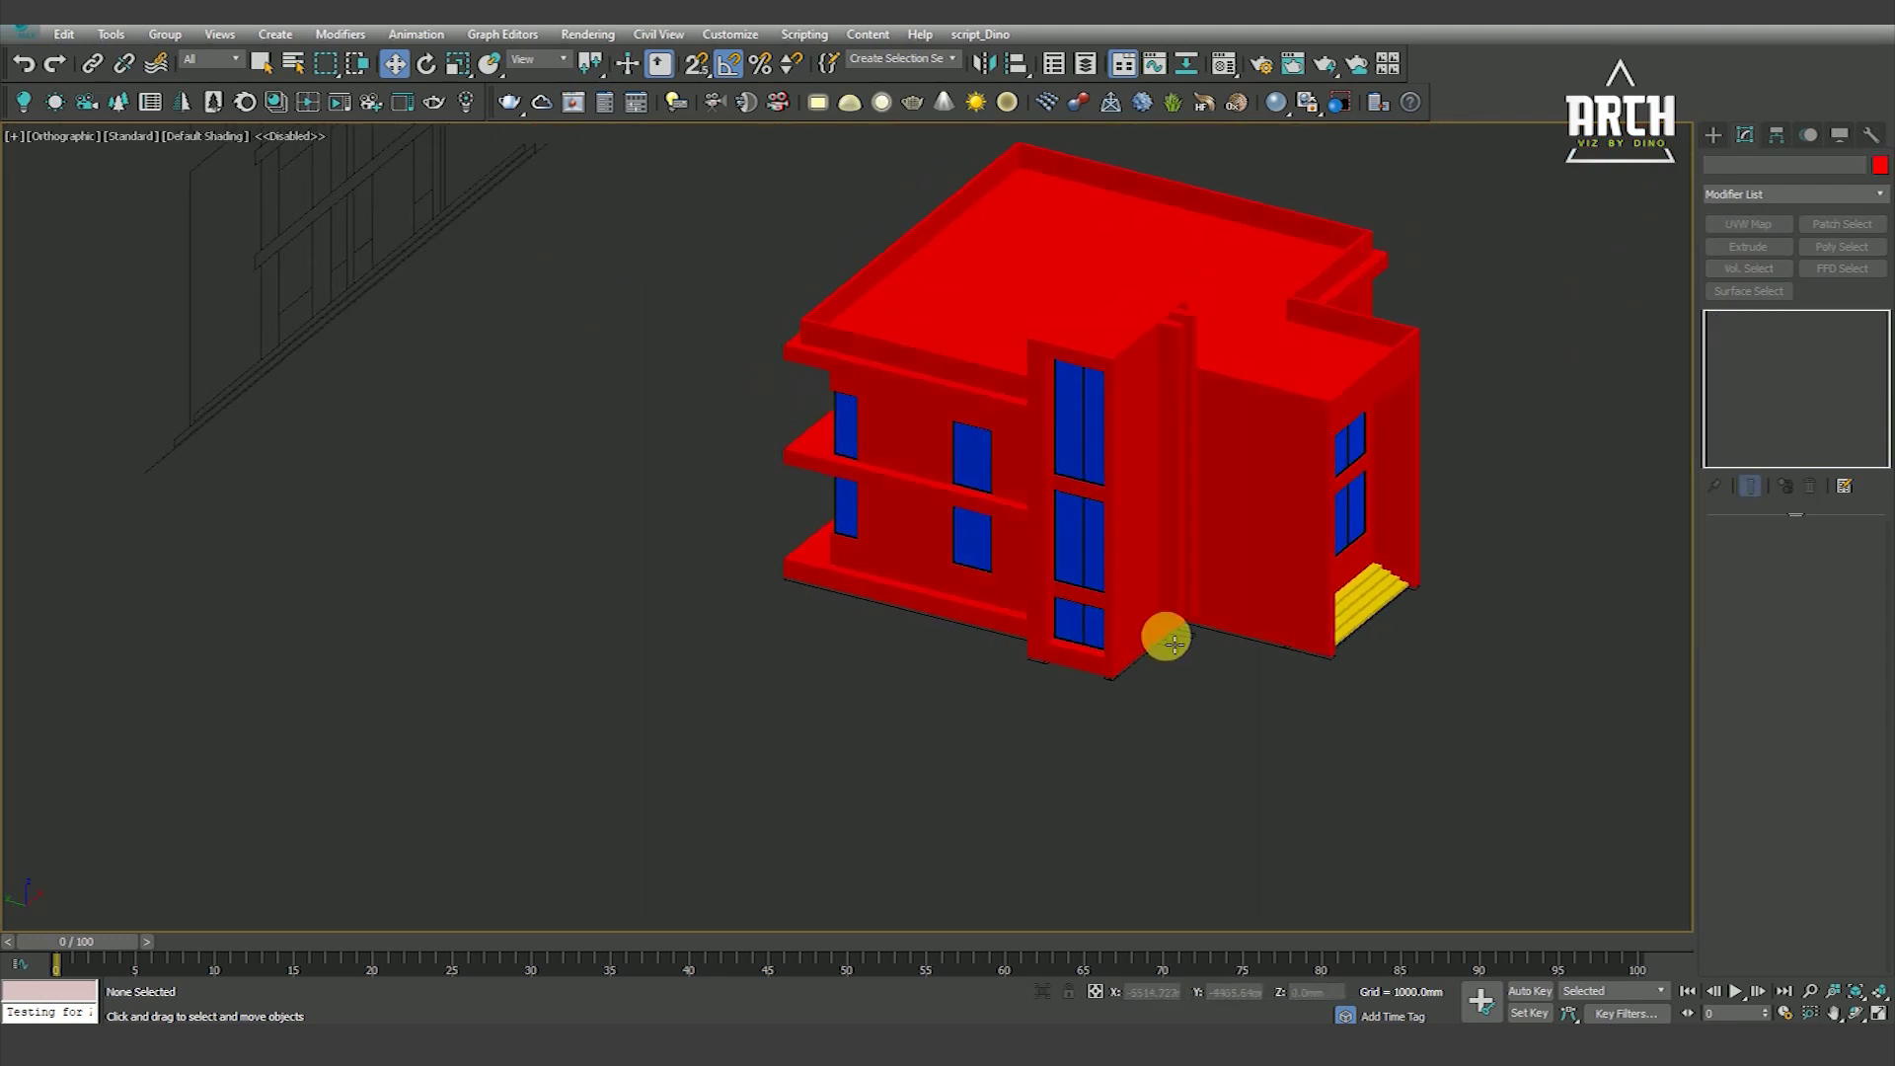
pyautogui.press('F4')
pyautogui.scroll(5, 1104, 330)
pyautogui.scroll(-5, 1092, 381)
pyautogui.moveTo(1091, 381)
pyautogui.keyDown('alt'); pyautogui.mouseDown(button='middle')
pyautogui.moveTo(1095, 677)
pyautogui.moveTo(1199, 649)
pyautogui.mouseUp(button='middle'); pyautogui.keyUp('alt')
pyautogui.press('p')
pyautogui.press('F4')
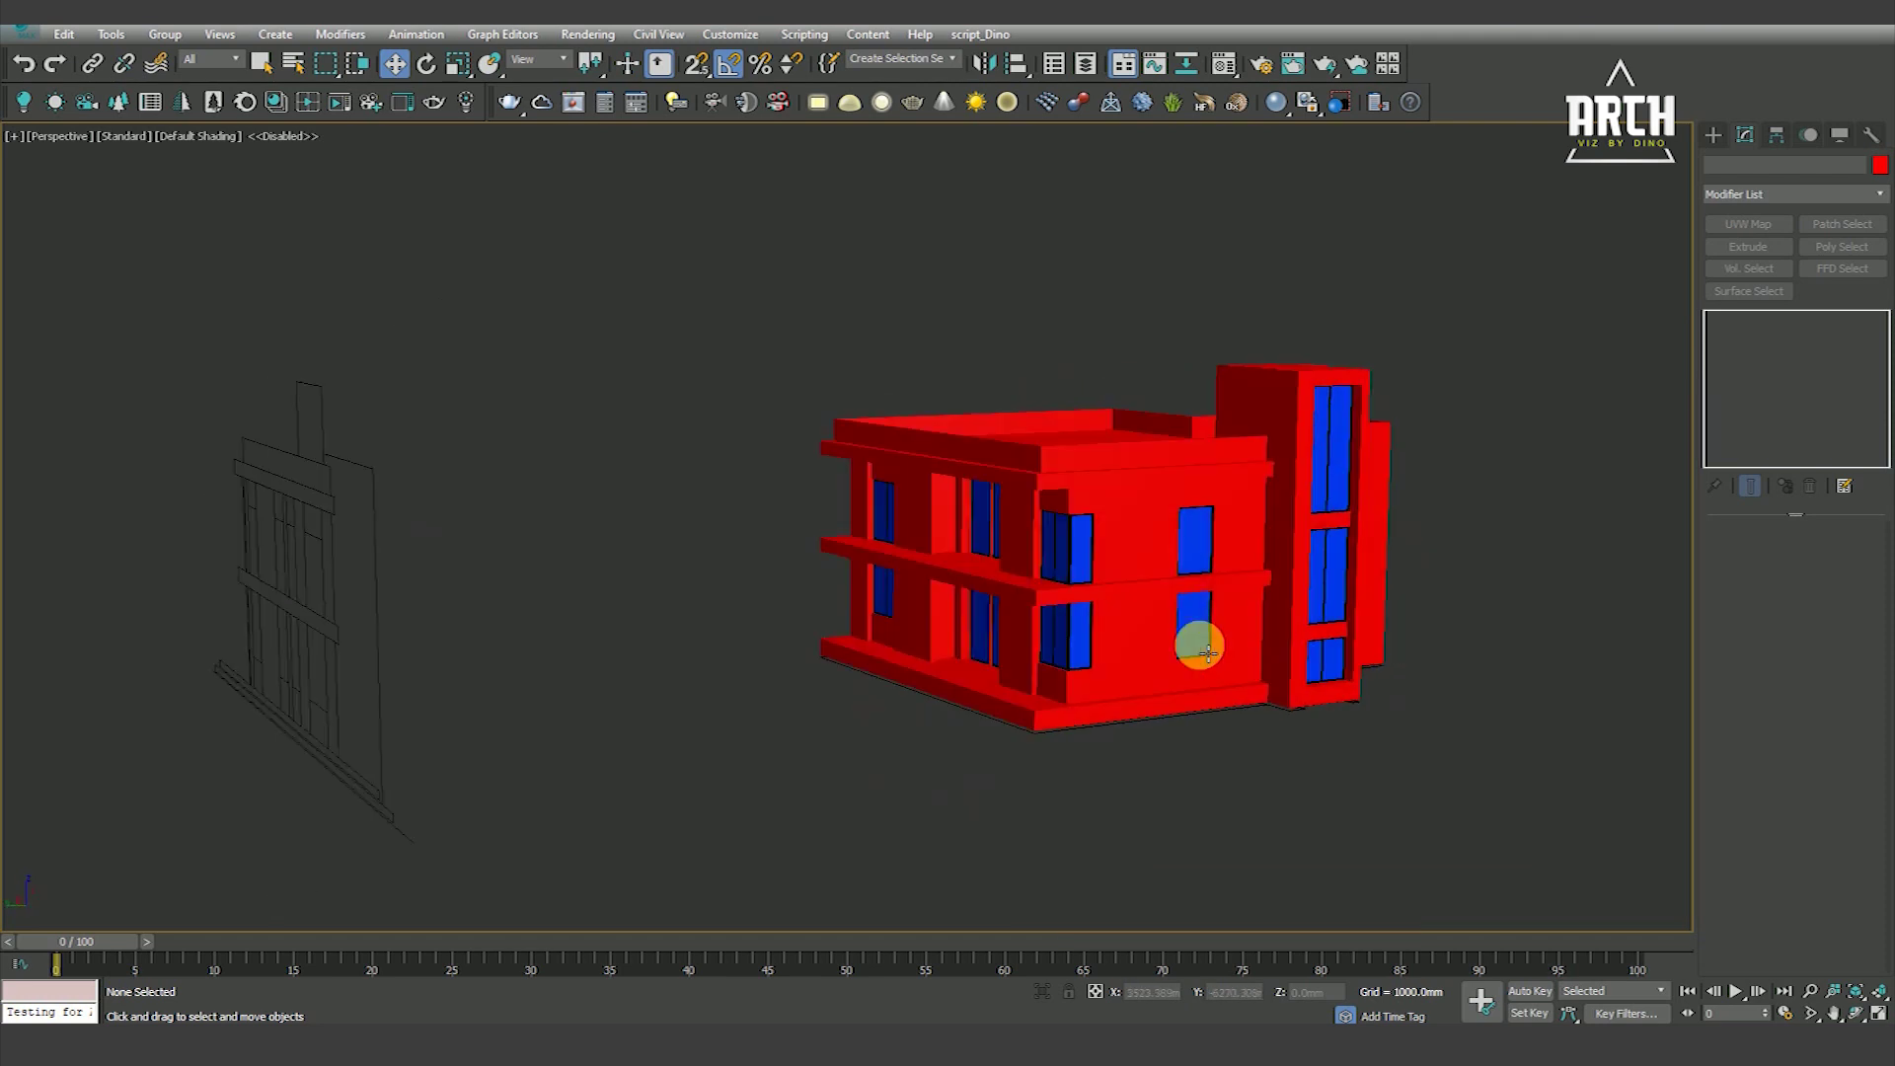
pyautogui.scroll(3, 1116, 605)
pyautogui.moveTo(1116, 605)
pyautogui.keyDown('alt'); pyautogui.mouseDown(button='middle')
pyautogui.moveTo(1049, 553)
pyautogui.moveTo(1091, 537)
pyautogui.moveTo(1097, 562)
pyautogui.mouseUp(button='middle'); pyautogui.keyUp('alt')
pyautogui.scroll(3, 1125, 550)
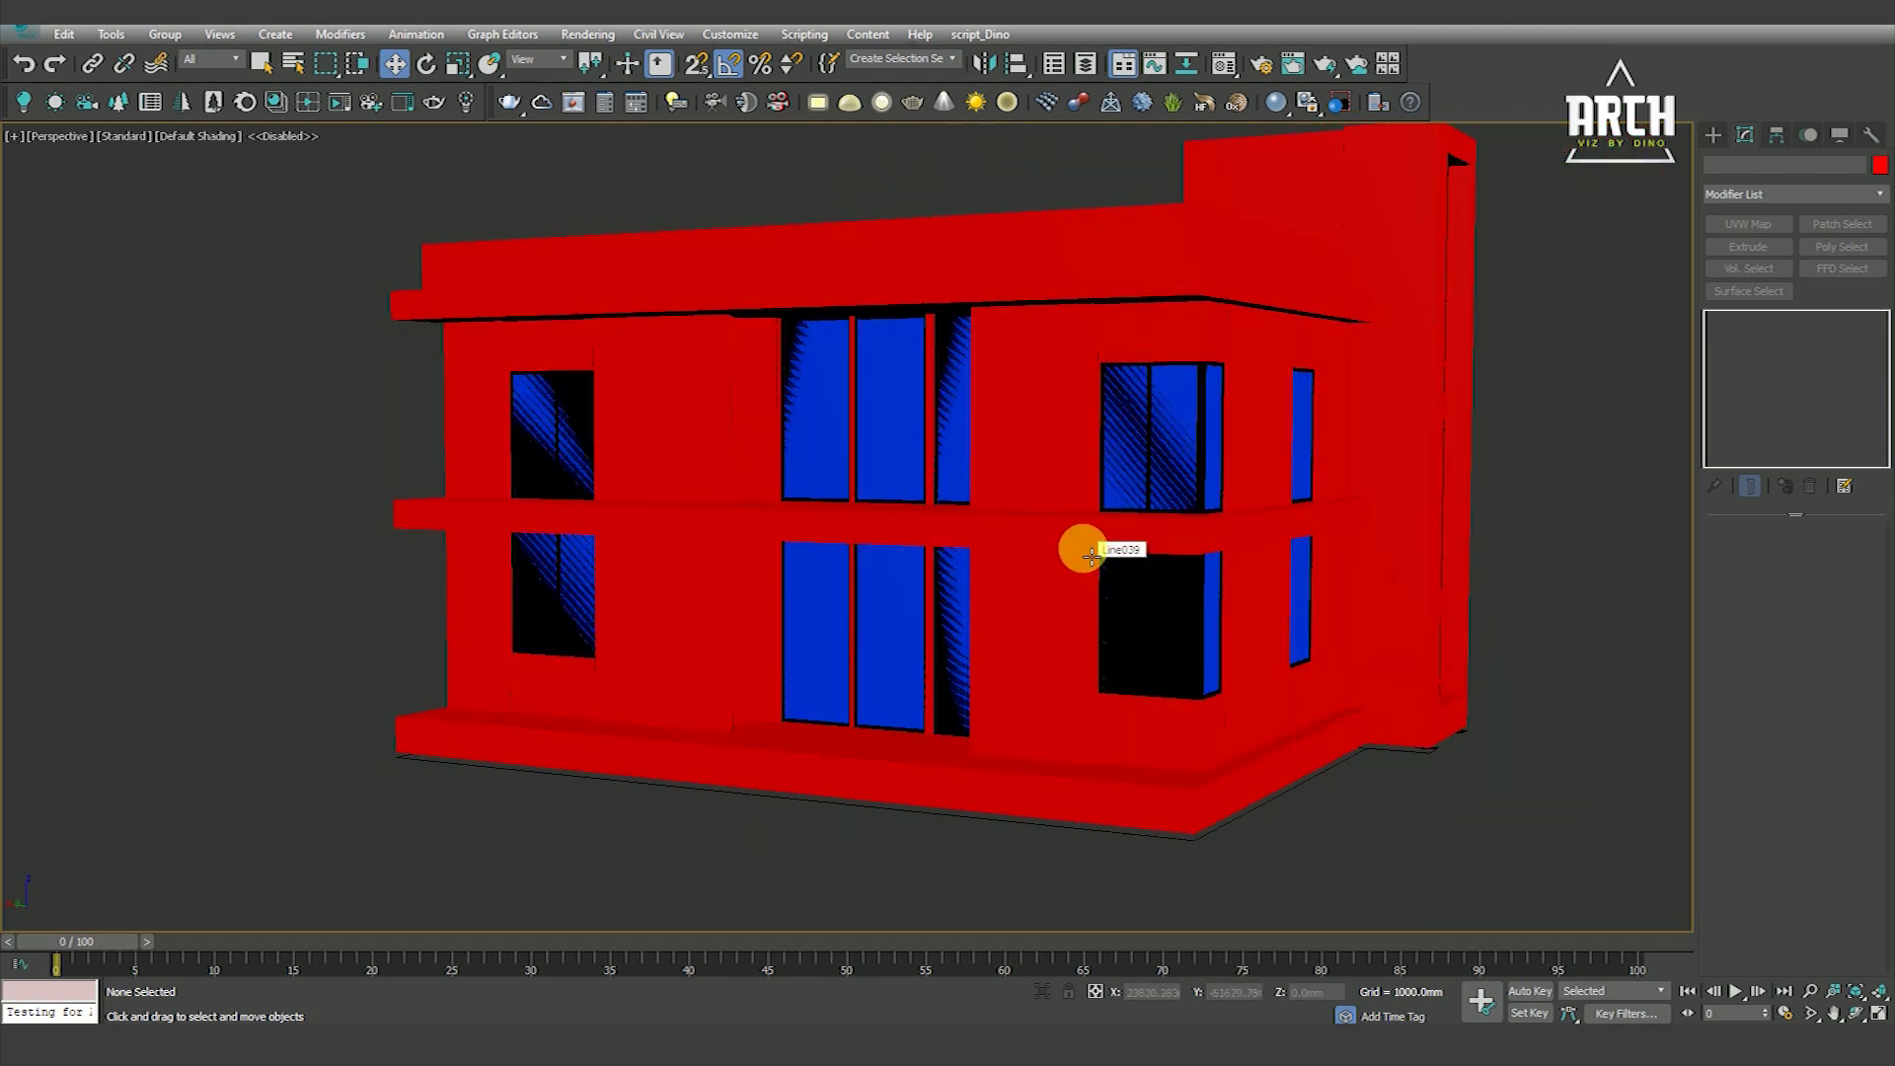
pyautogui.hotkey('shift', 'z')
pyautogui.hotkey('shift', 'z')
pyautogui.hotkey('shift', 'z')
pyautogui.hotkey('shift', 'z')
pyautogui.hotkey('shift', 'z')
pyautogui.press('F4')
pyautogui.moveTo(1018, 596)
pyautogui.keyDown('alt'); pyautogui.mouseDown(button='middle')
pyautogui.moveTo(956, 580)
pyautogui.moveTo(1037, 644)
pyautogui.moveTo(756, 622)
pyautogui.moveTo(1163, 694)
pyautogui.moveTo(1425, 668)
pyautogui.moveTo(1045, 617)
pyautogui.moveTo(1201, 676)
pyautogui.mouseUp(button='middle'); pyautogui.keyUp('alt')
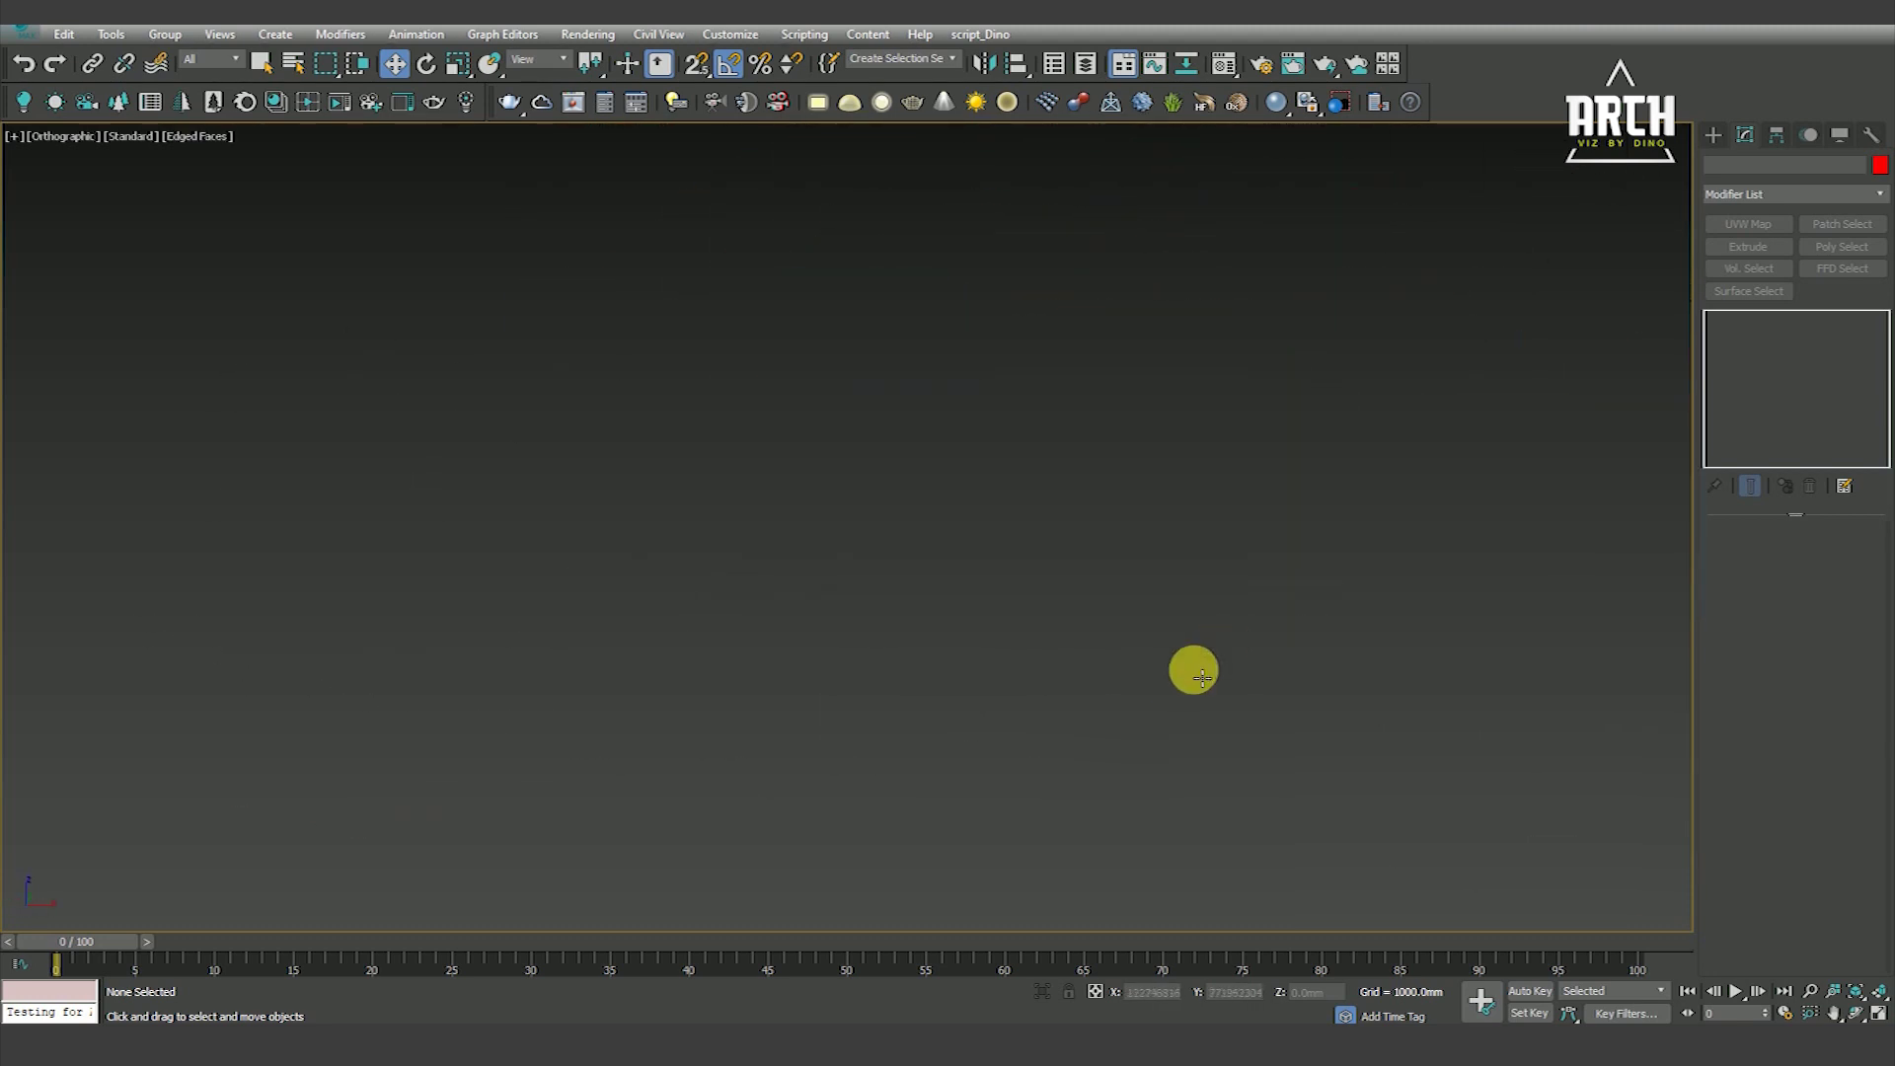
pyautogui.press('z')
pyautogui.scroll(-3, 854, 592)
pyautogui.moveTo(854, 631)
pyautogui.keyDown('alt'); pyautogui.mouseDown(button='middle')
pyautogui.moveTo(791, 562)
pyautogui.moveTo(910, 660)
pyautogui.moveTo(854, 650)
pyautogui.mouseUp(button='middle'); pyautogui.keyUp('alt')
pyautogui.press('p')
pyautogui.scroll(-5, 893, 634)
pyautogui.scroll(3, 1011, 562)
pyautogui.moveTo(1010, 562)
pyautogui.keyDown('alt'); pyautogui.mouseDown(button='middle')
pyautogui.moveTo(986, 655)
pyautogui.moveTo(884, 685)
pyautogui.moveTo(723, 642)
pyautogui.moveTo(735, 661)
pyautogui.mouseUp(button='middle'); pyautogui.keyUp('alt')
pyautogui.press('t')
pyautogui.scroll(-5, 849, 640)
pyautogui.press('F3')
pyautogui.keyDown('alt'); pyautogui.moveTo(866, 717); pyautogui.dragTo(836, 707, button='middle'); pyautogui.keyUp('alt')
pyautogui.scroll(4, 866, 710)
pyautogui.press('F3')
pyautogui.scroll(2, 702, 621)
pyautogui.press('F4')
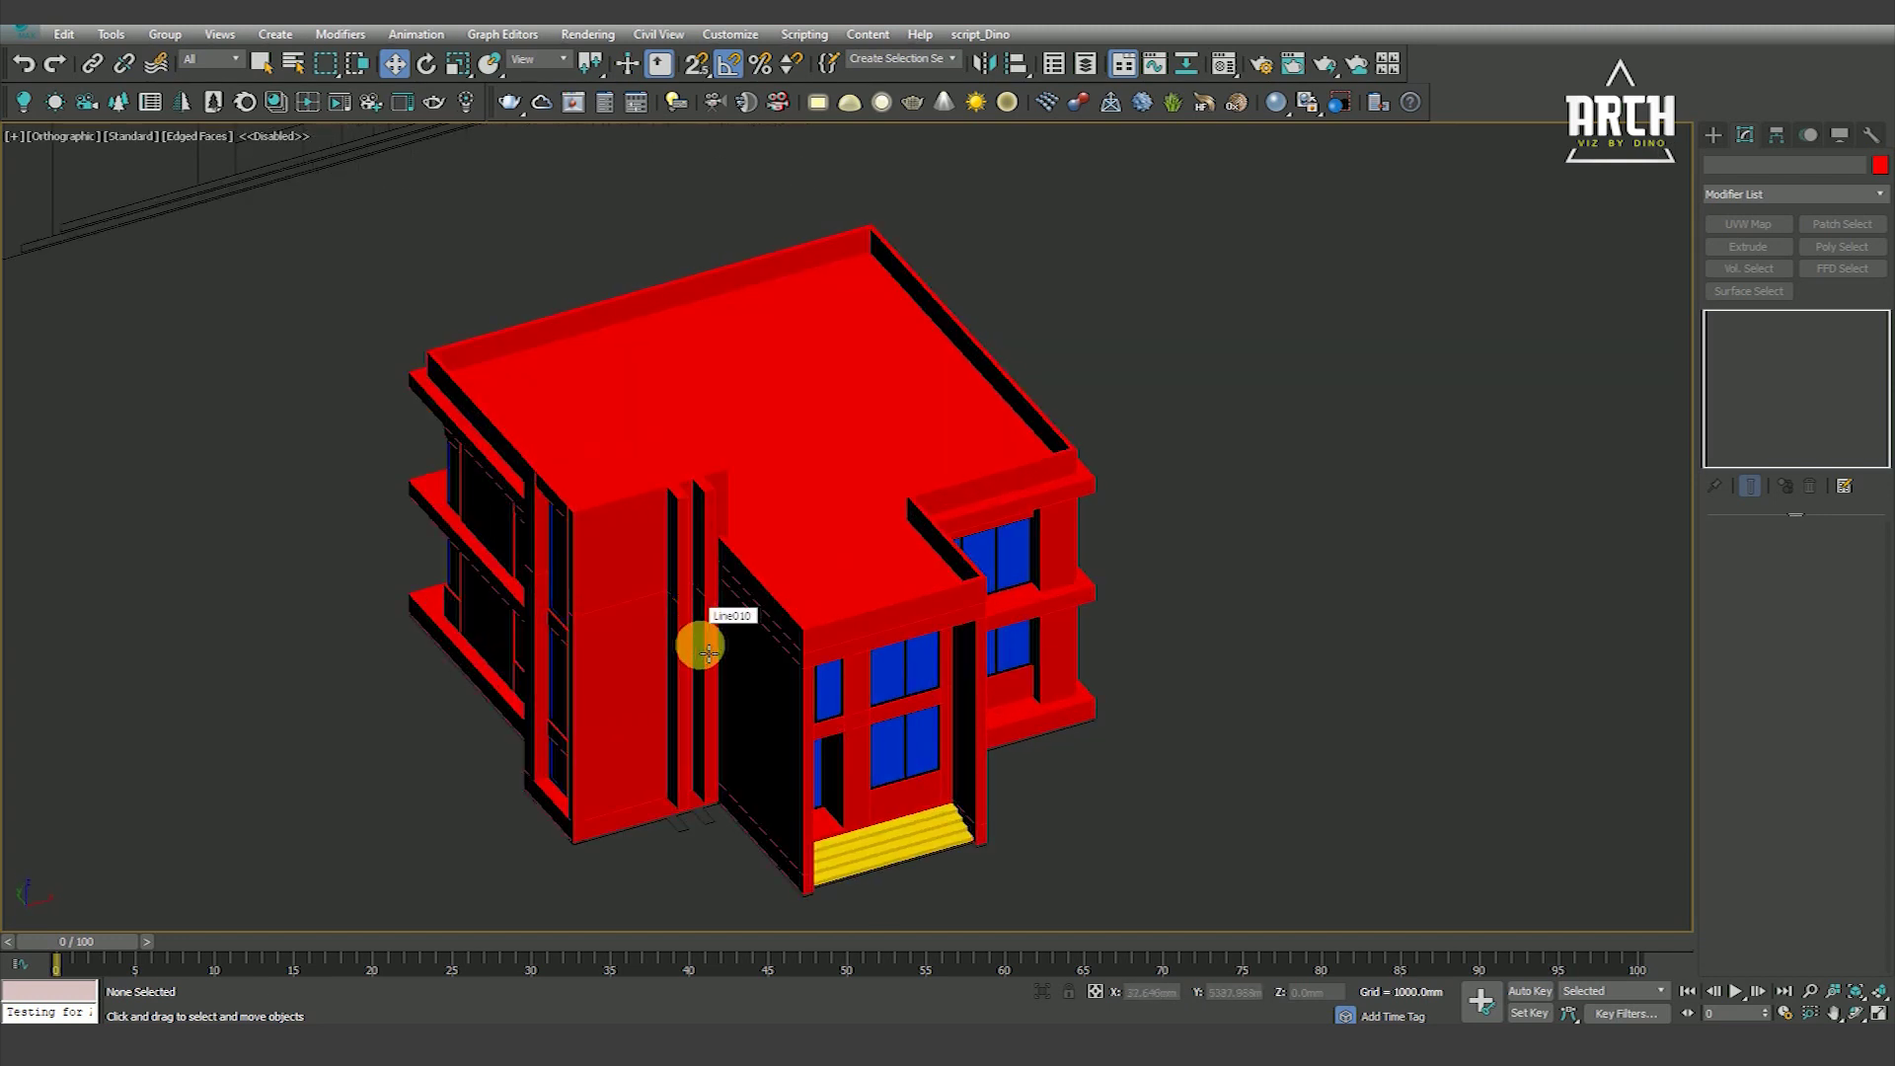
pyautogui.scroll(2, 705, 681)
pyautogui.moveTo(690, 664); pyautogui.dragTo(787, 651, button='middle')
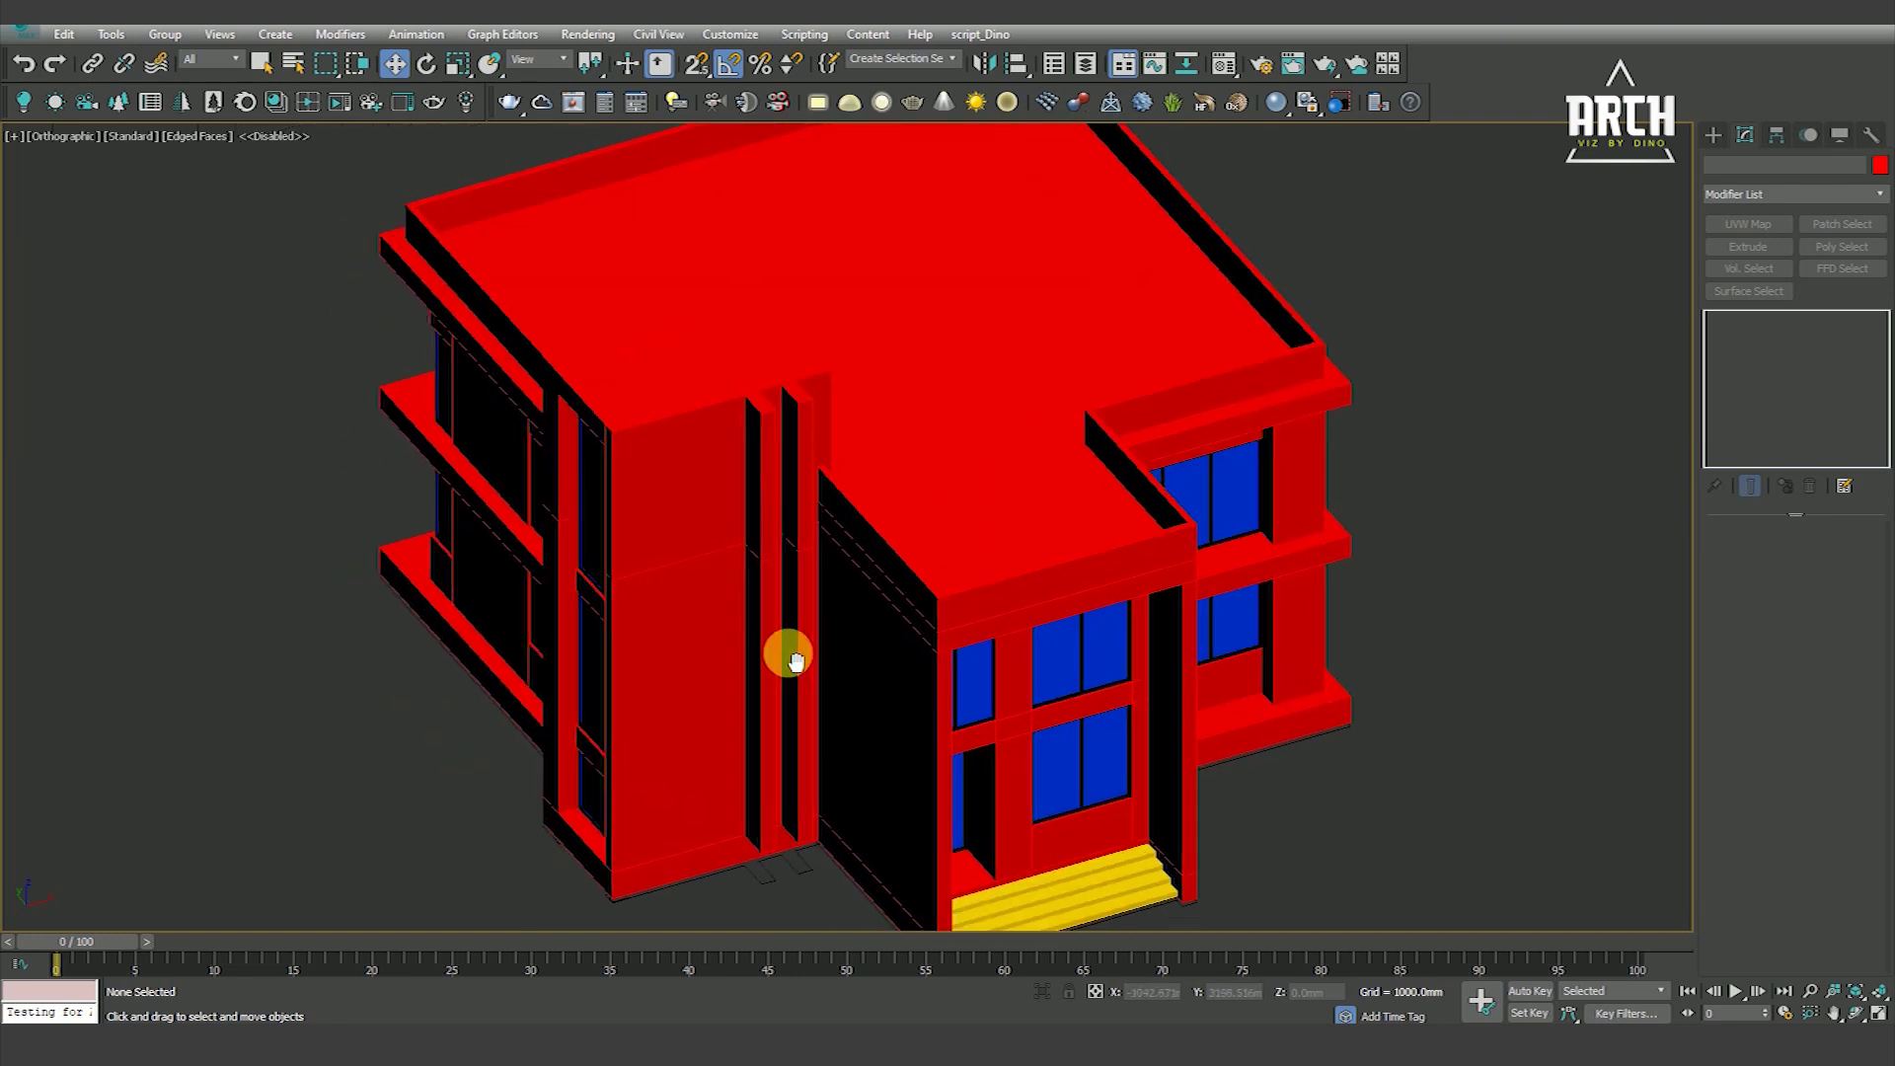